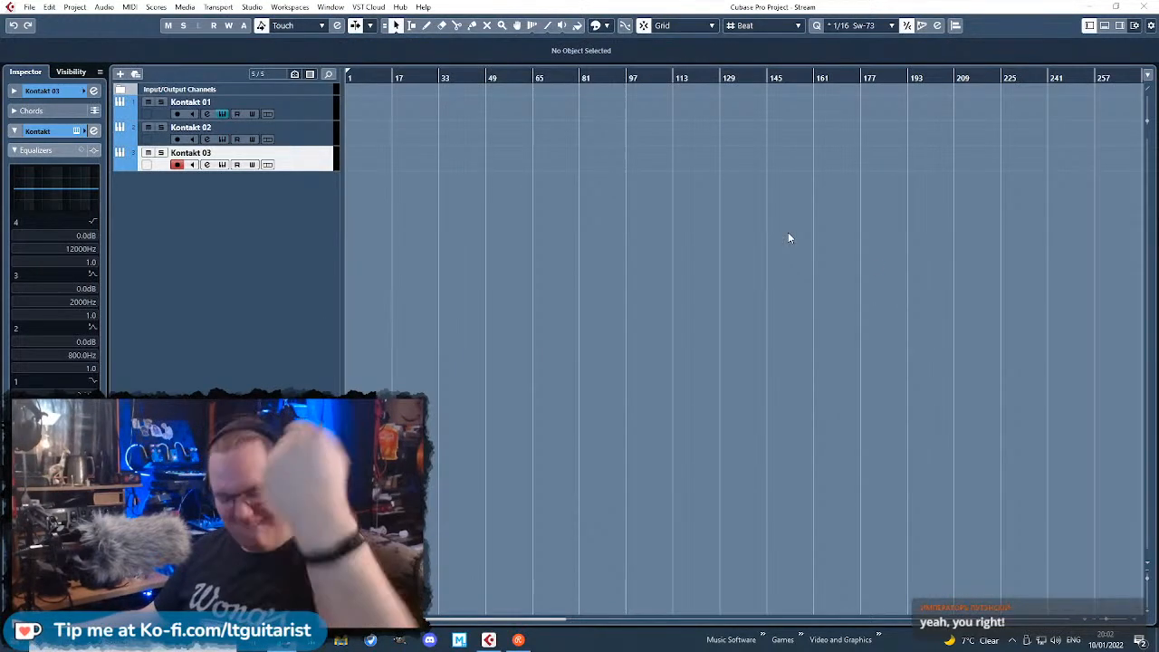
Step: Load the Session Kit - Full instrument from the Studio Drummer library into the first track's Kontakt and close its window
click(431, 151)
drag(587, 25, 531, 20)
drag(640, 127, 604, 424)
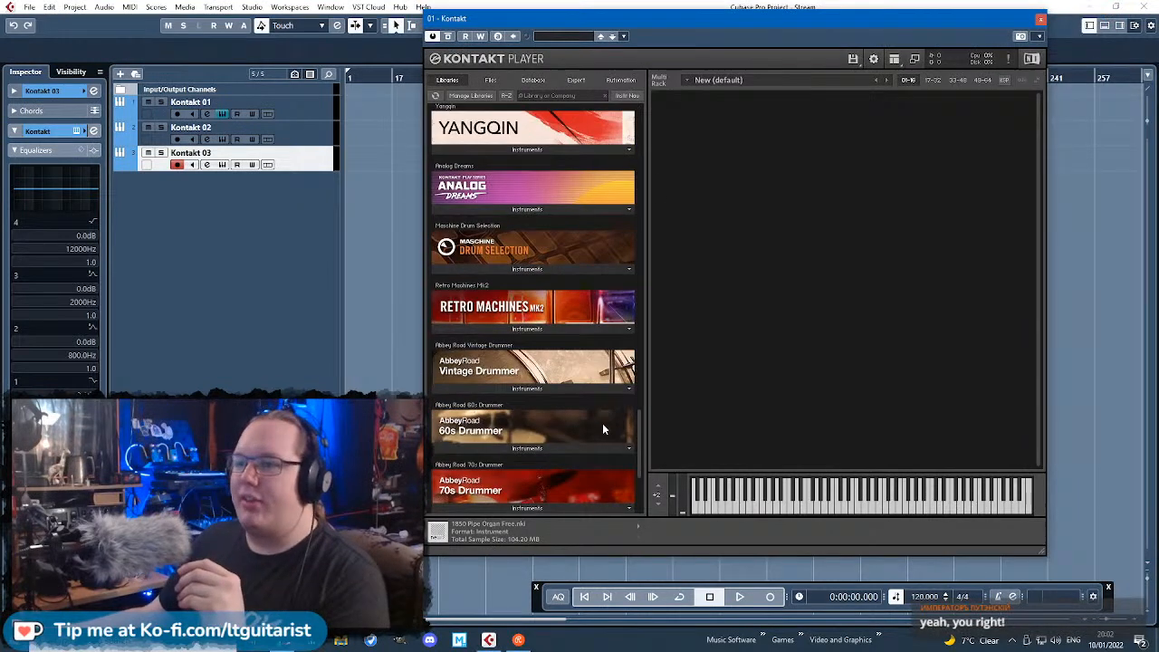
scroll(602, 424, down, 3)
click(534, 503)
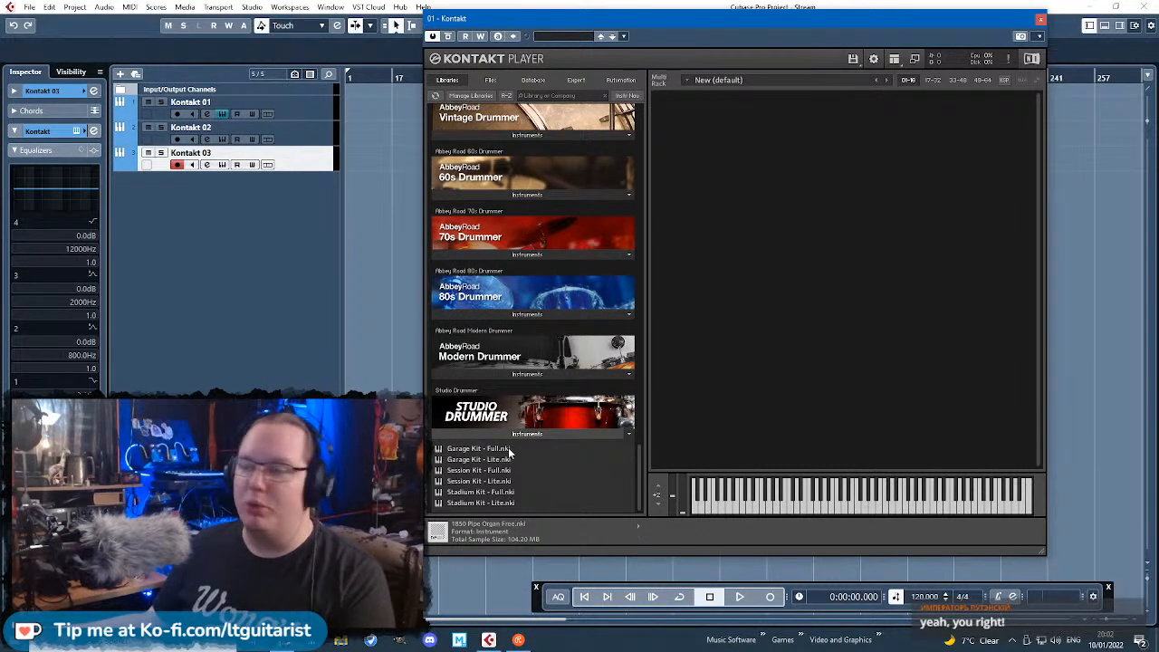
click(496, 472)
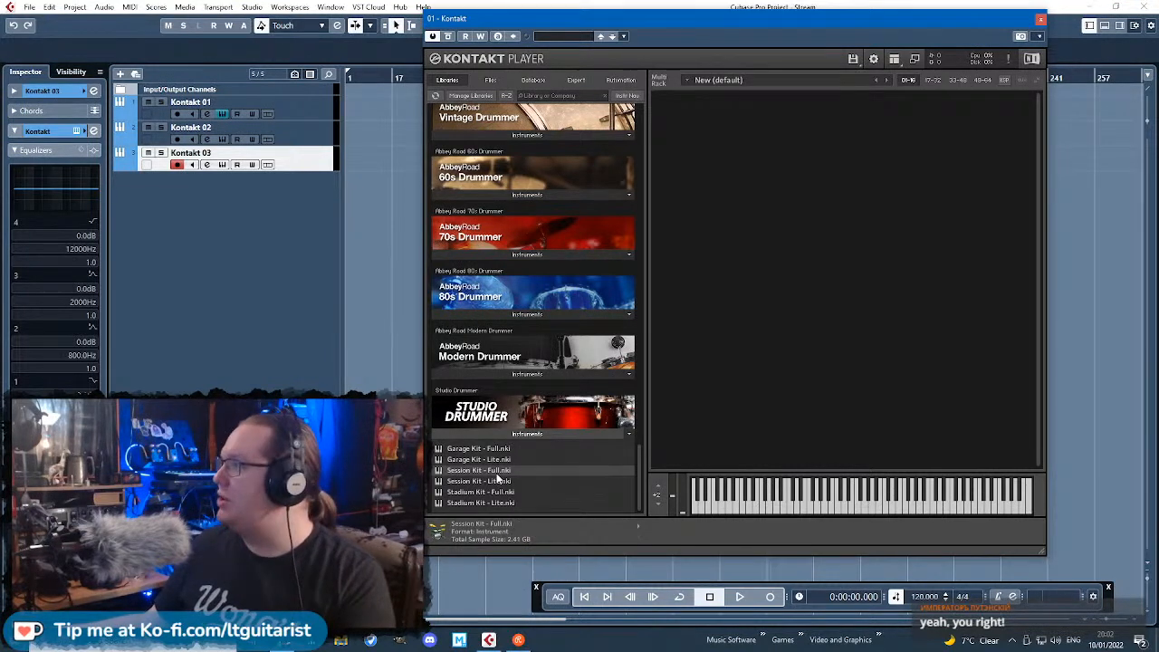
double_click(496, 471)
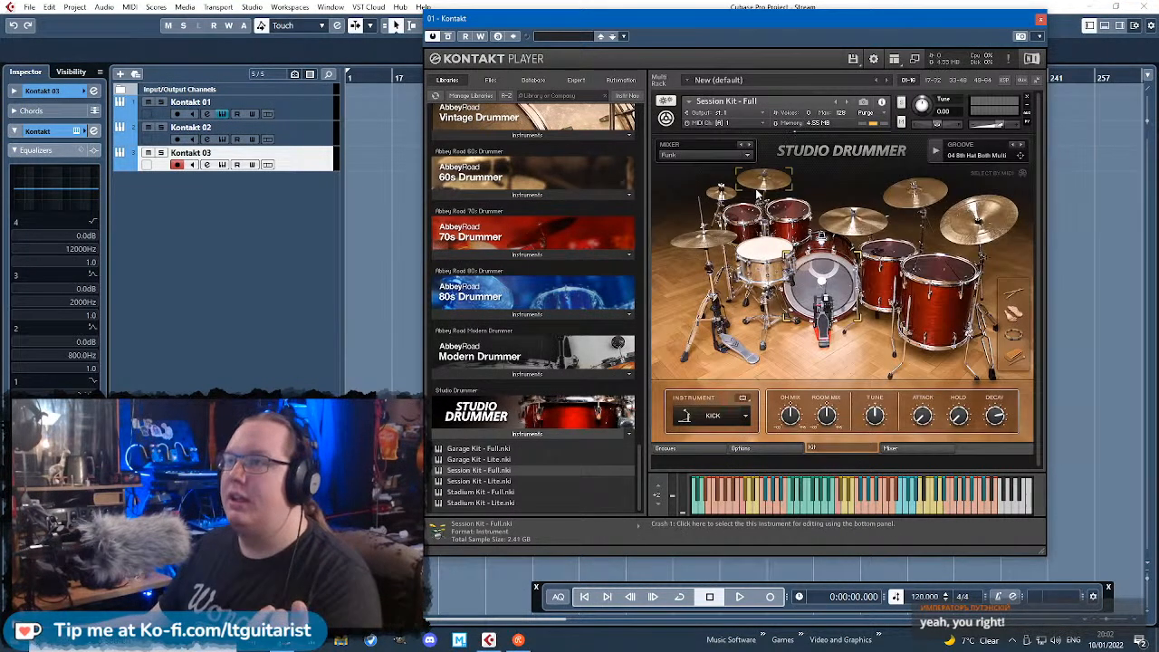
click(725, 156)
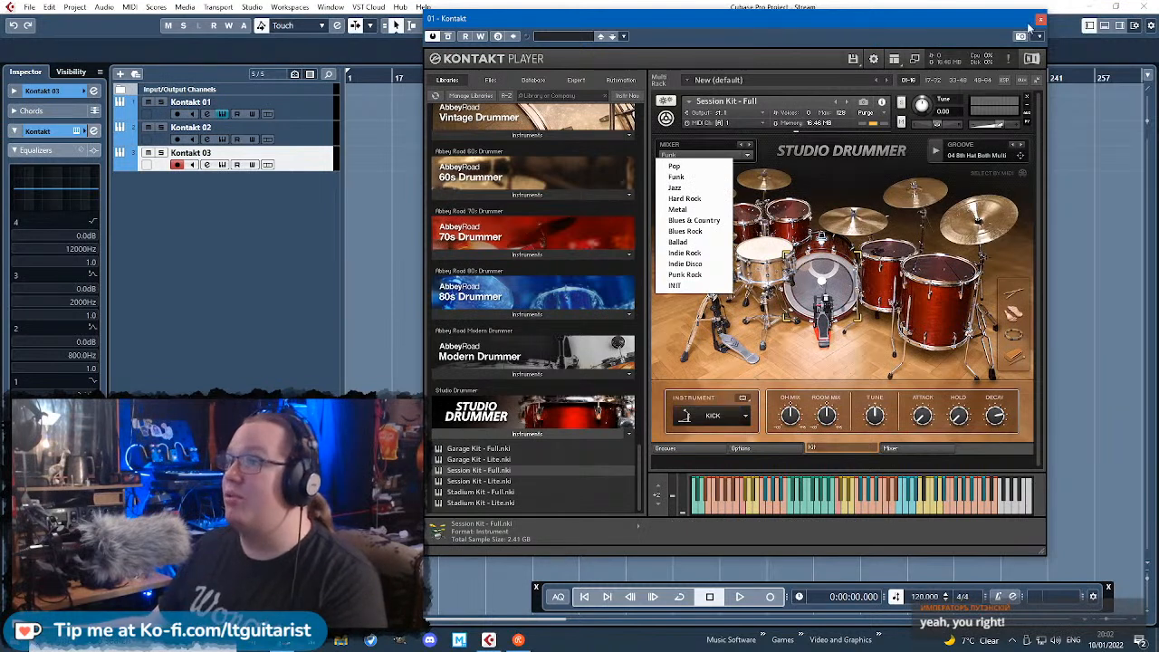
click(1040, 18)
Step: Rename the Kontakt 01 track to Drums and the Kontakt 02 track to Bass
double_click(195, 102)
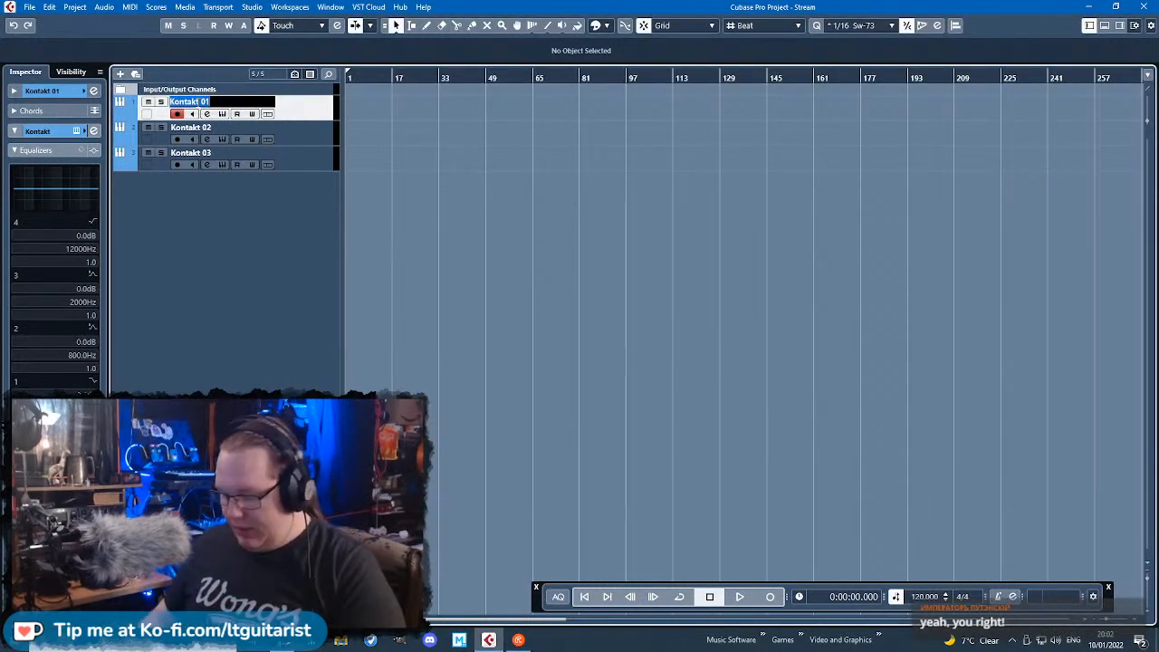
key(BackSpace)
text(Drums)
key(Return)
click(186, 134)
double_click(186, 129)
text(Bass)
key(Return)
Step: Load the Scarbee Jay-Bass - Bridge instrument into the Bass track's Kontakt and close its window
click(76, 110)
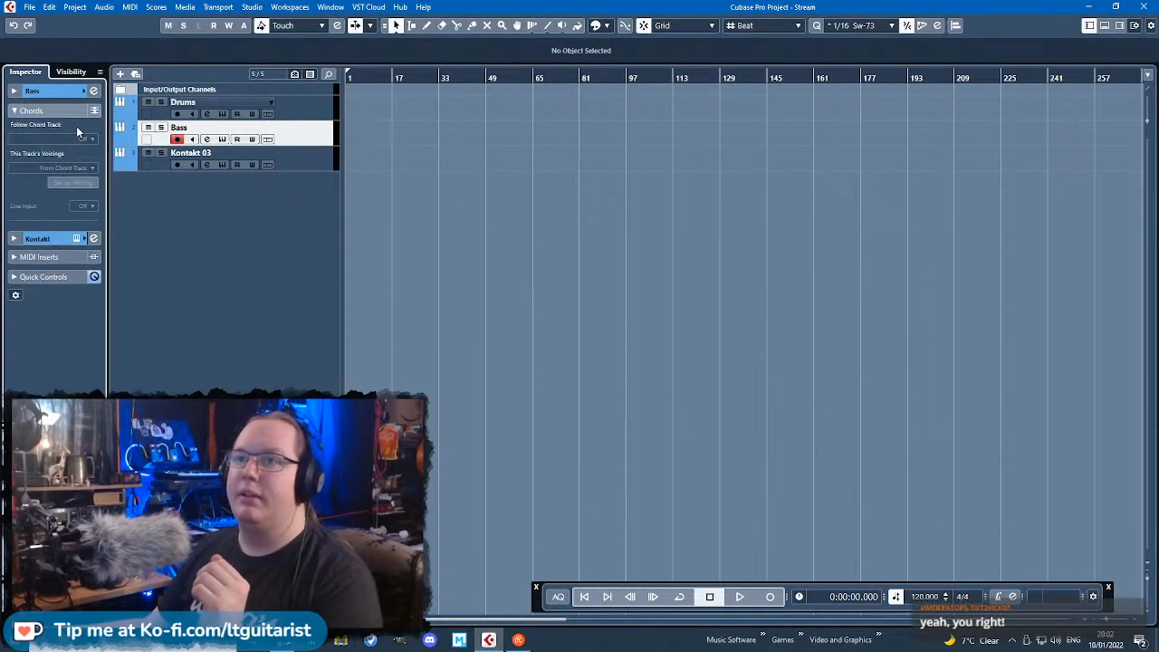
click(69, 92)
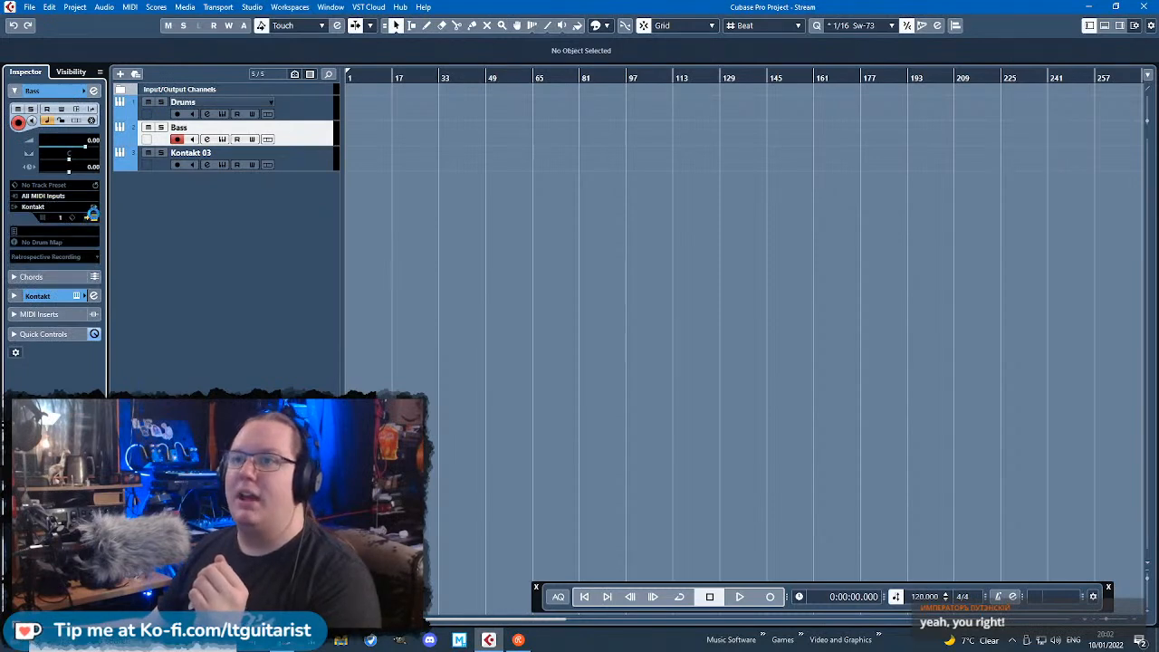
click(94, 219)
drag(654, 211, 651, 377)
click(539, 395)
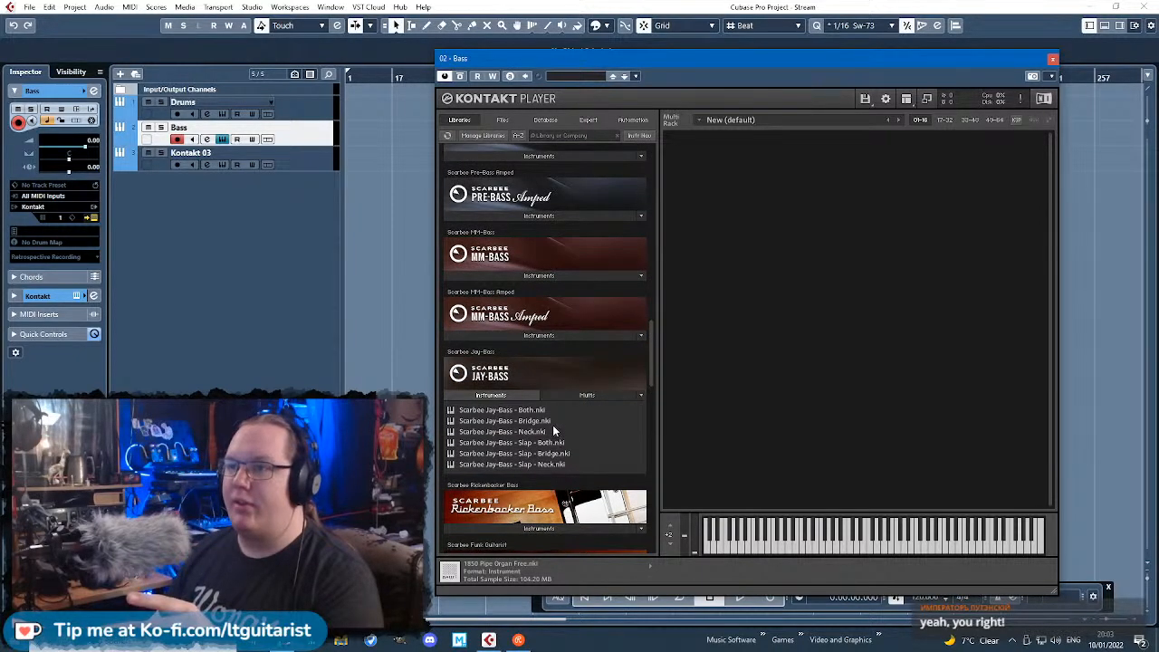
click(545, 421)
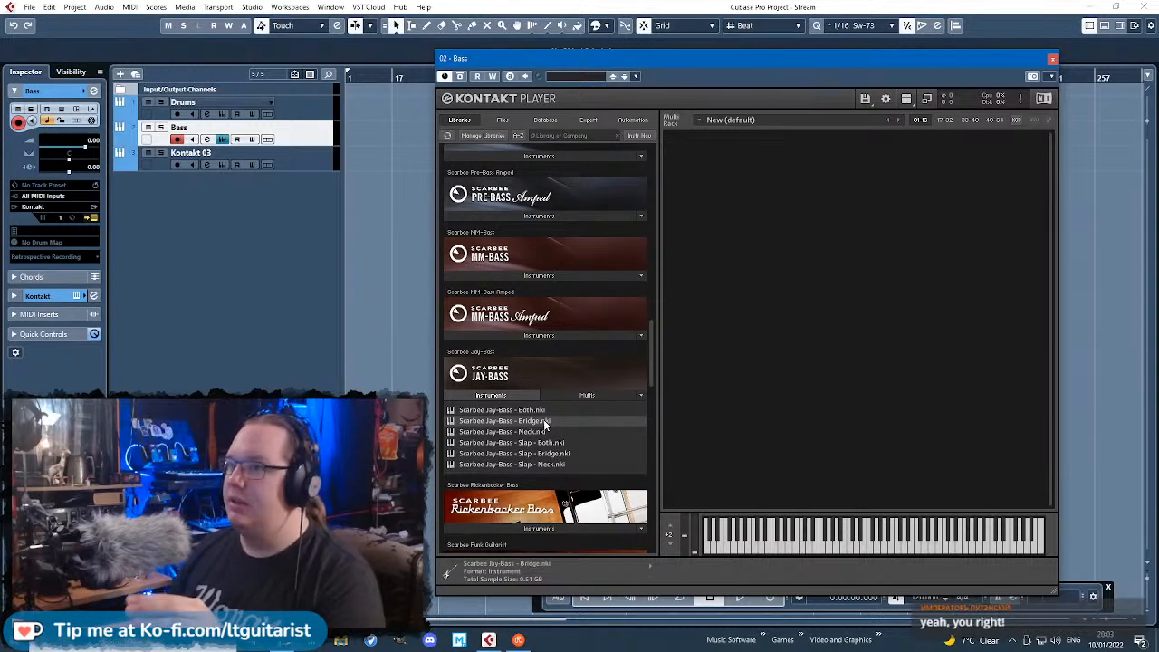
click(1052, 59)
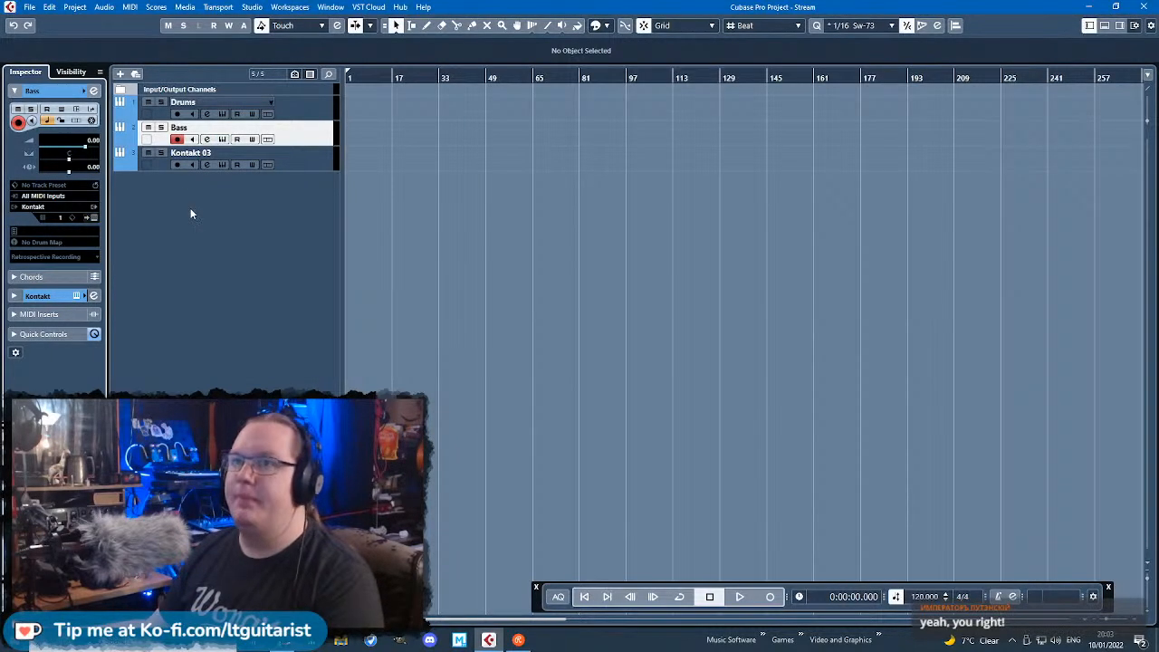
Step: Rename the Kontakt 03 track to Clav
click(187, 159)
double_click(187, 154)
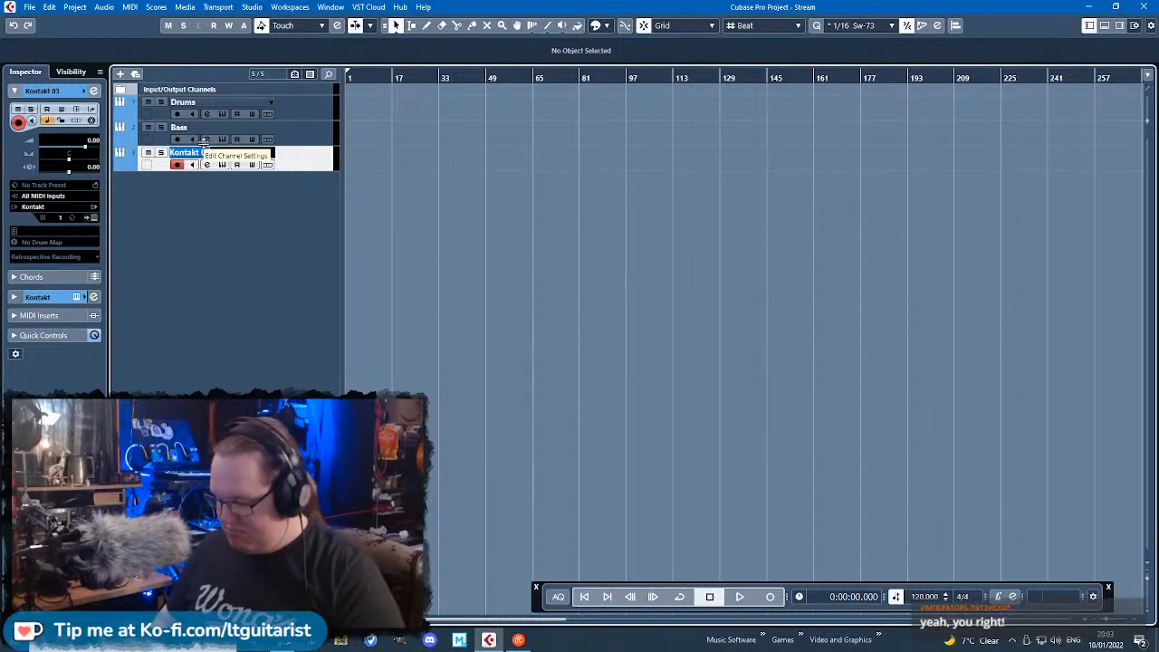
text(Clav)
key(Return)
Step: Load Scarbee Clavinet - Full from Scarbee Vintage Keys into the Clav track's Kontakt, keeping a single instance, and close its window
click(222, 164)
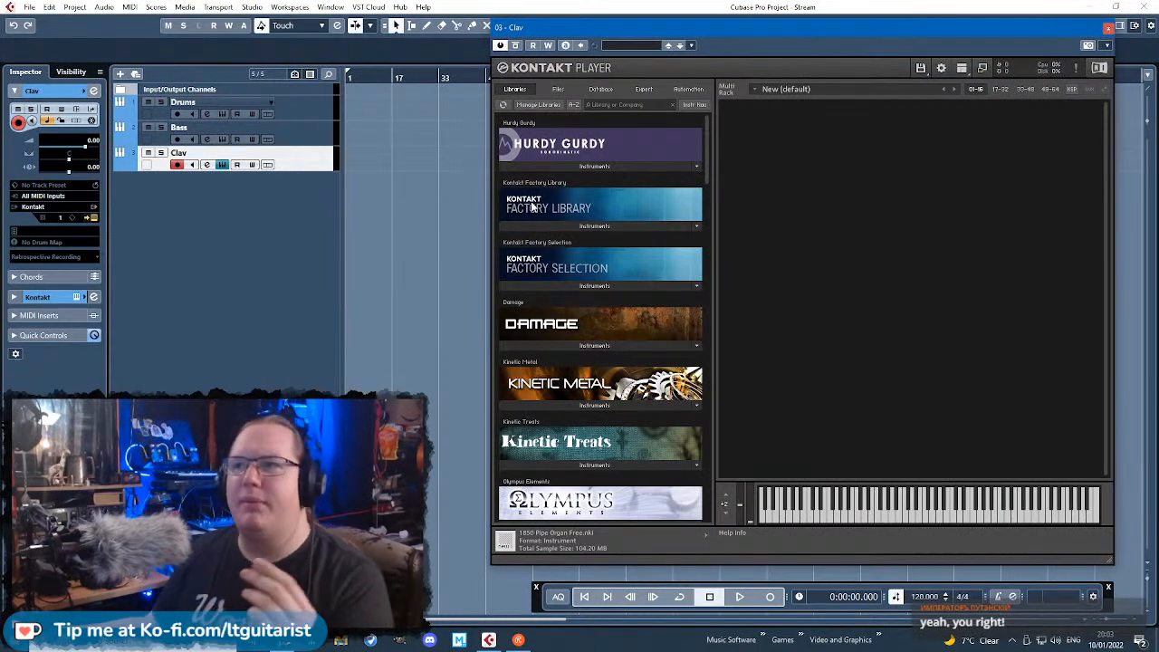
scroll(699, 282, down, 12)
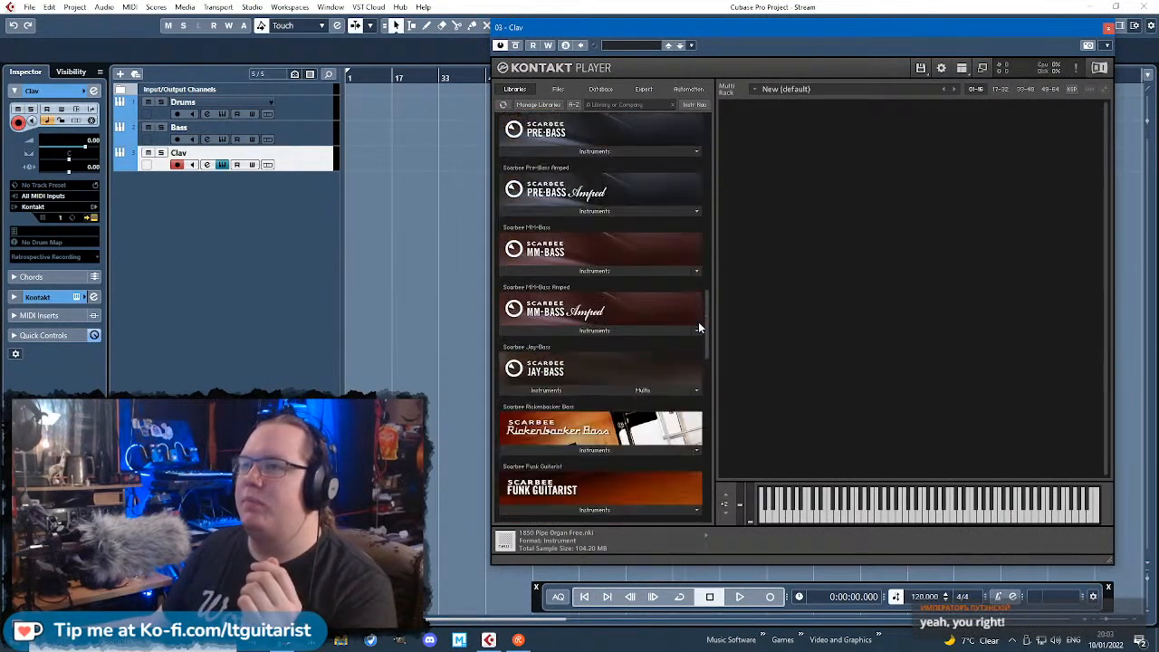
drag(705, 304, 709, 288)
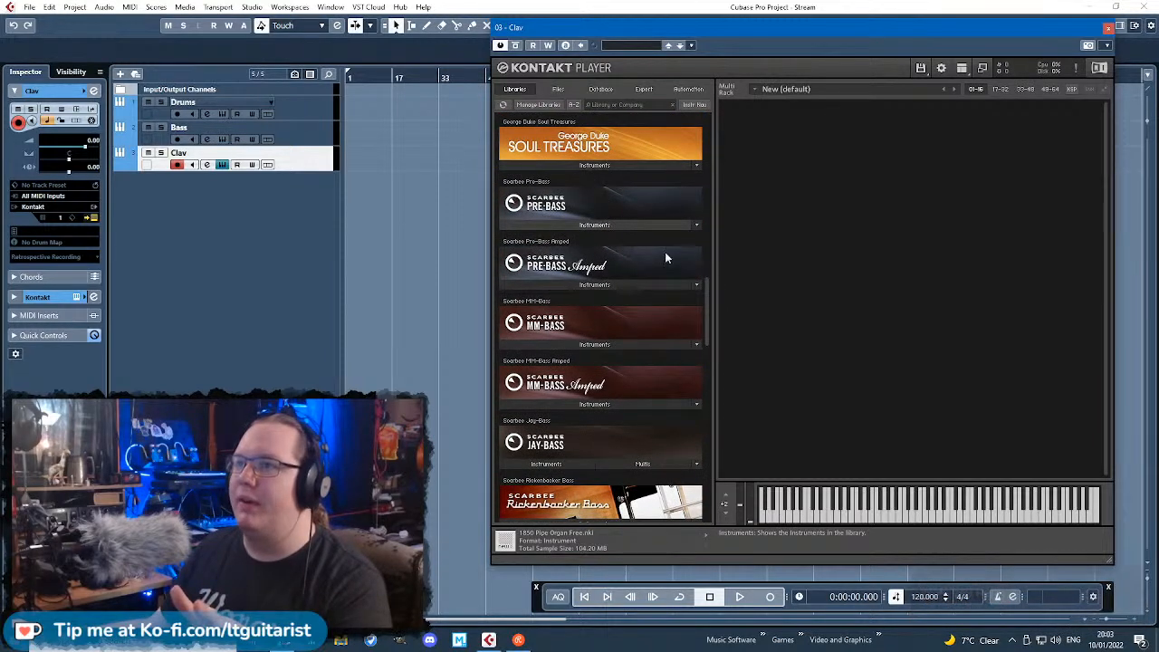
scroll(707, 317, up, 2)
scroll(710, 312, up, 1)
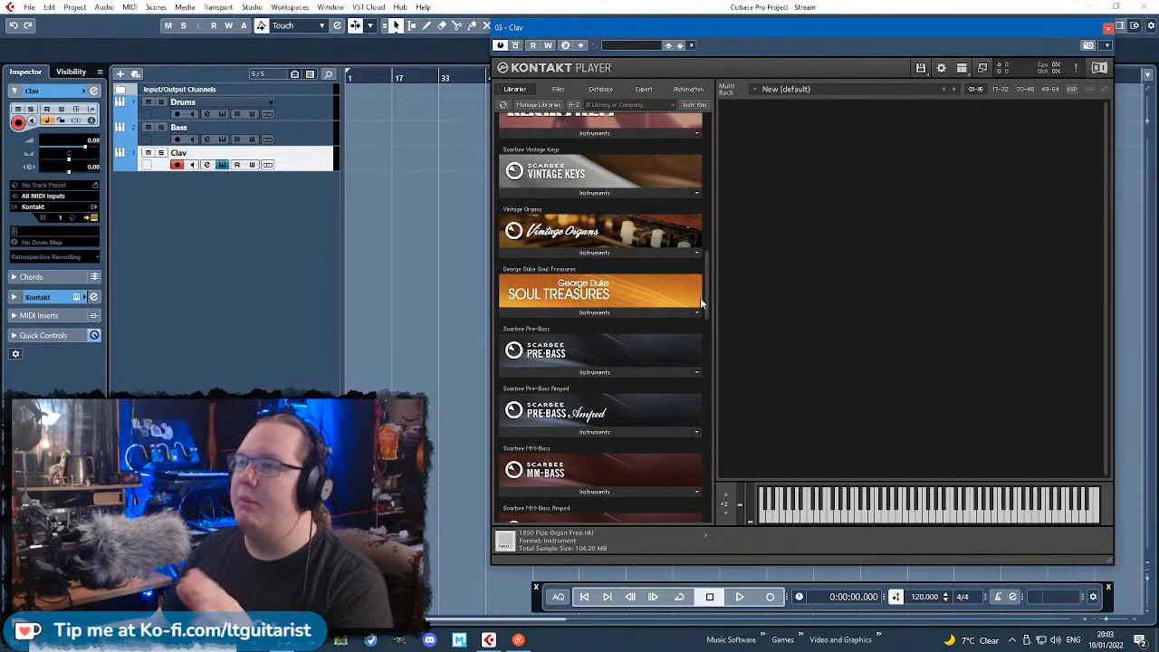
click(606, 194)
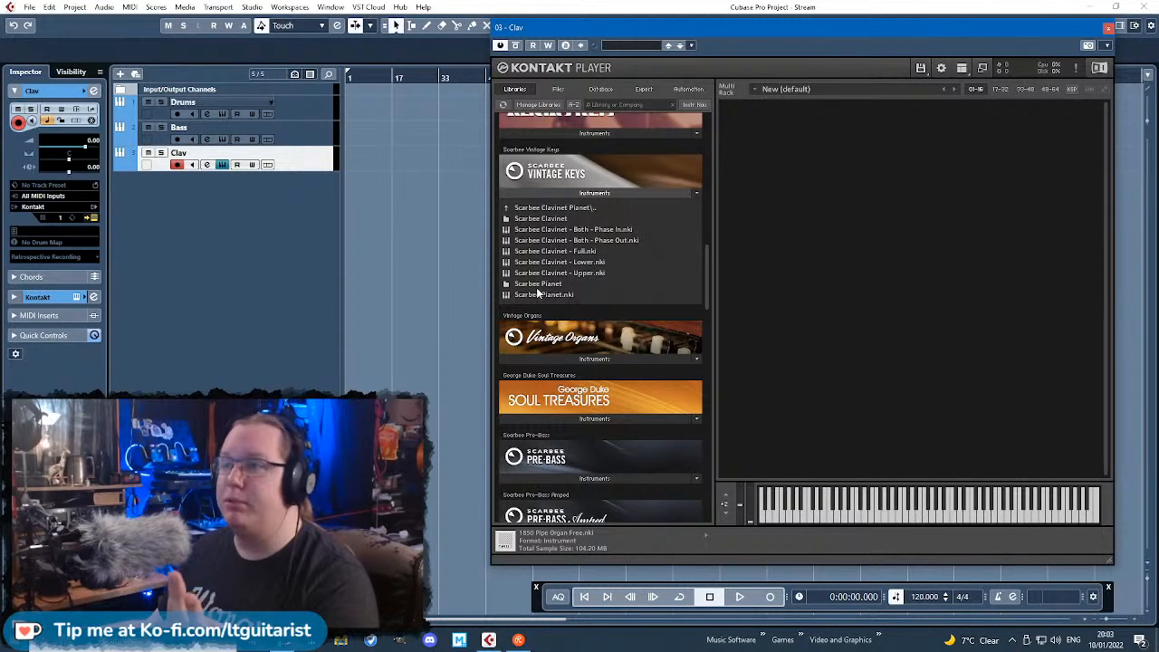
click(596, 253)
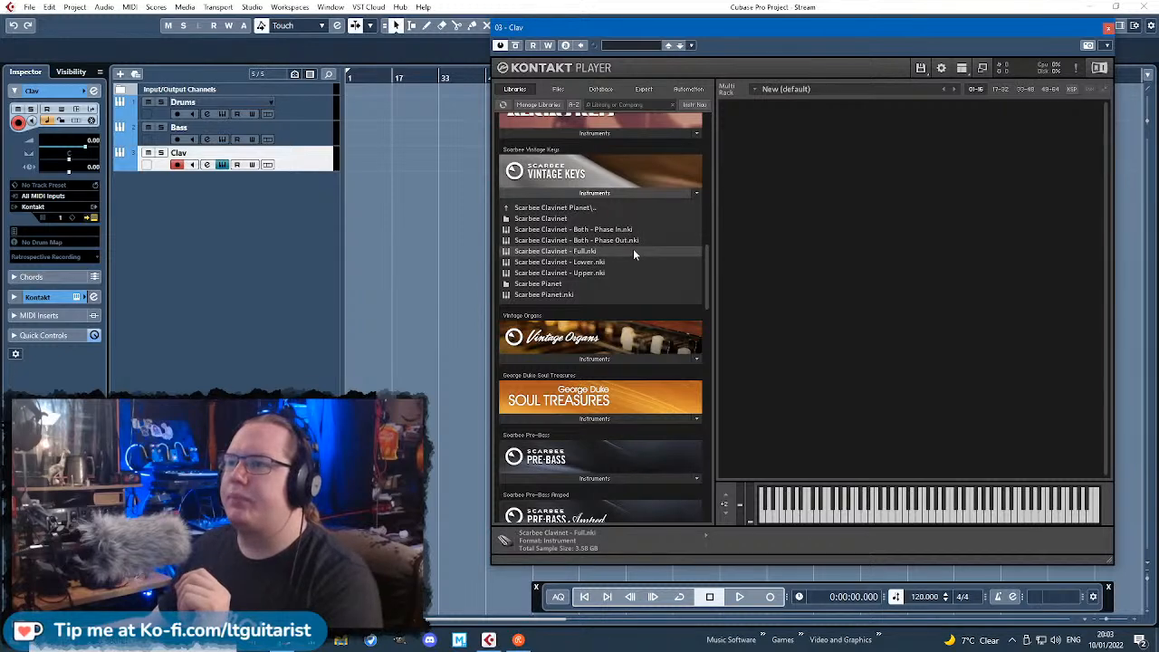
double_click(634, 251)
double_click(634, 251)
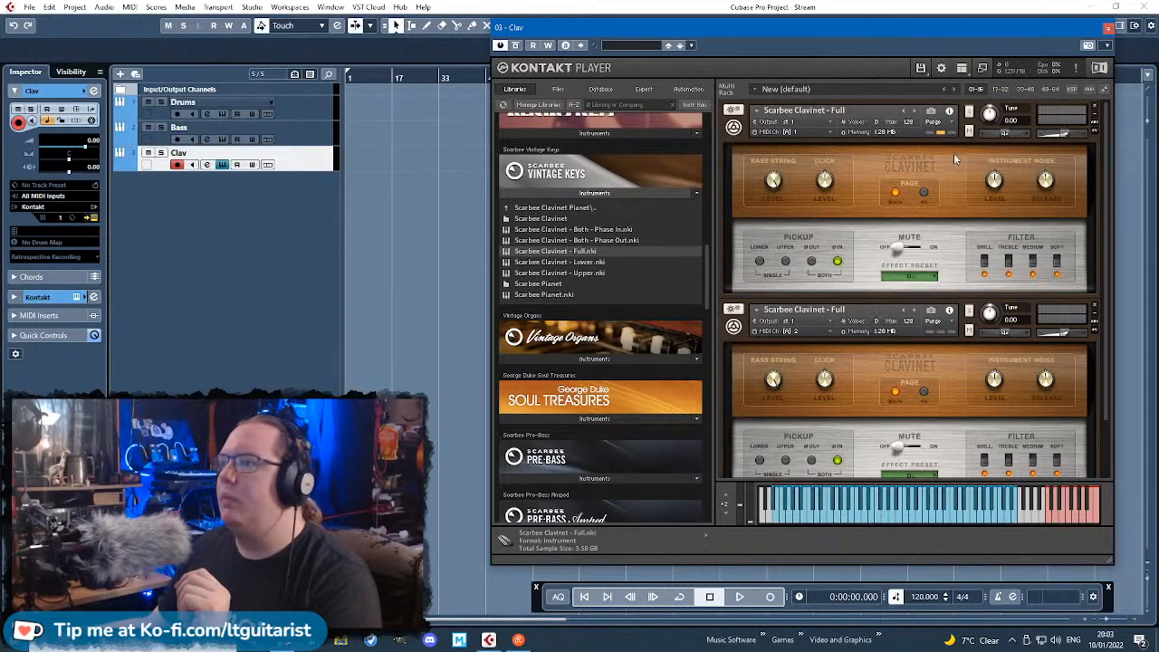
click(1094, 309)
click(1107, 28)
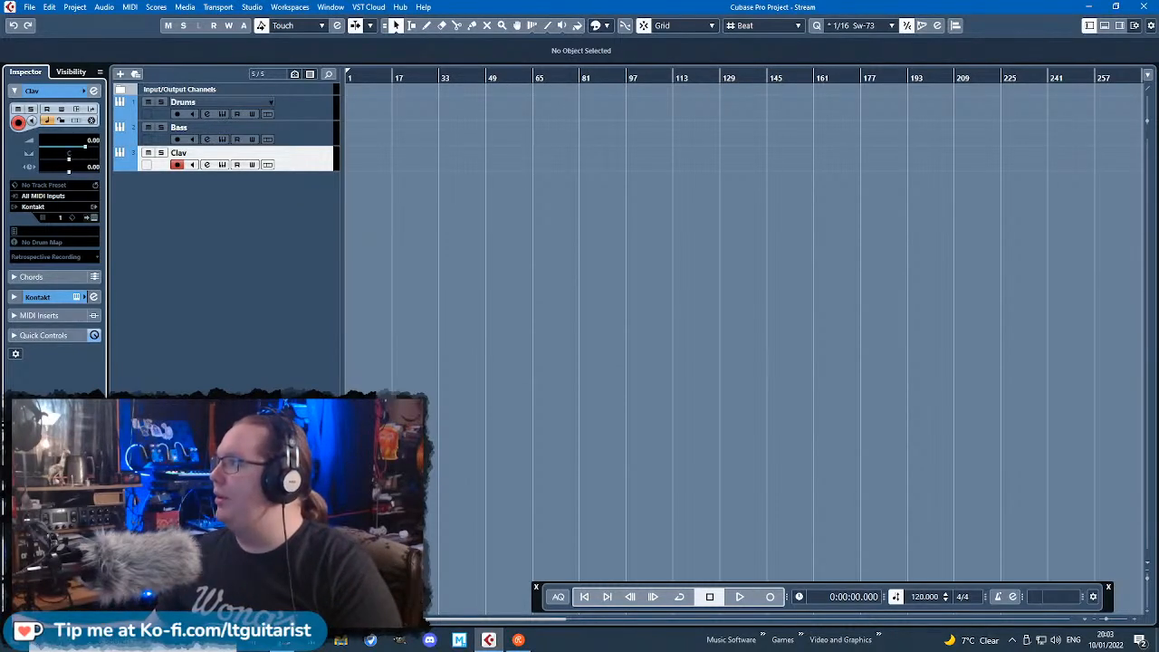
Step: Switch to the browser, examine the WhoSampled page on Eminem's My Name Is and its Labi Siffre sample, and close the browser
key(F2)
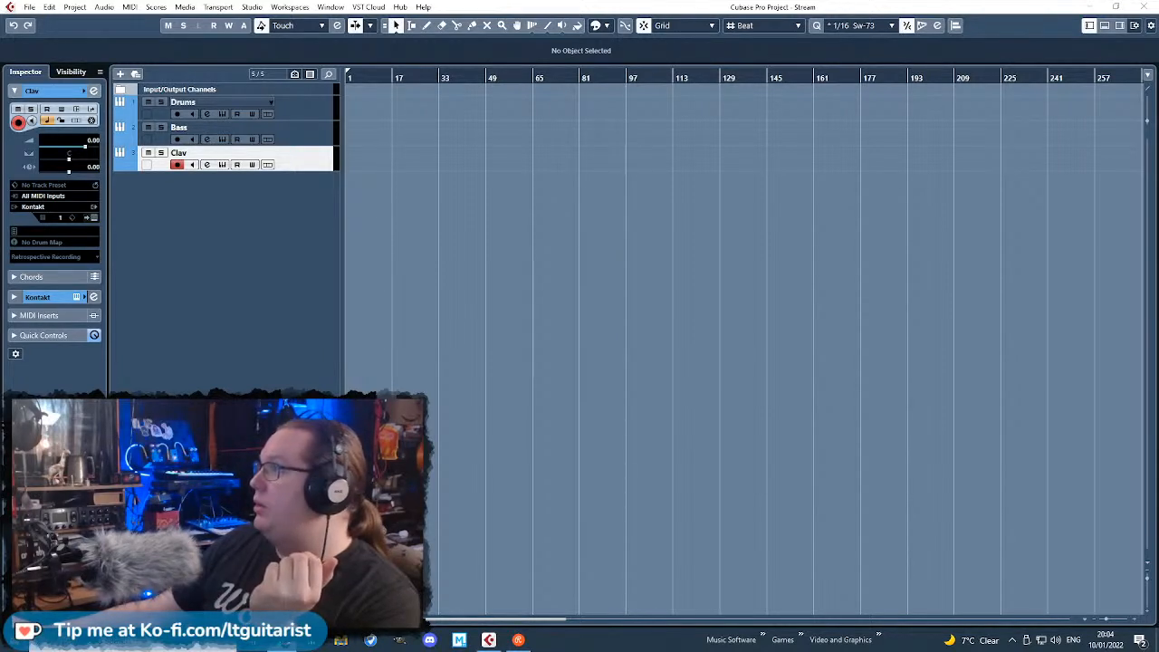
drag(1158, 263, 537, 3)
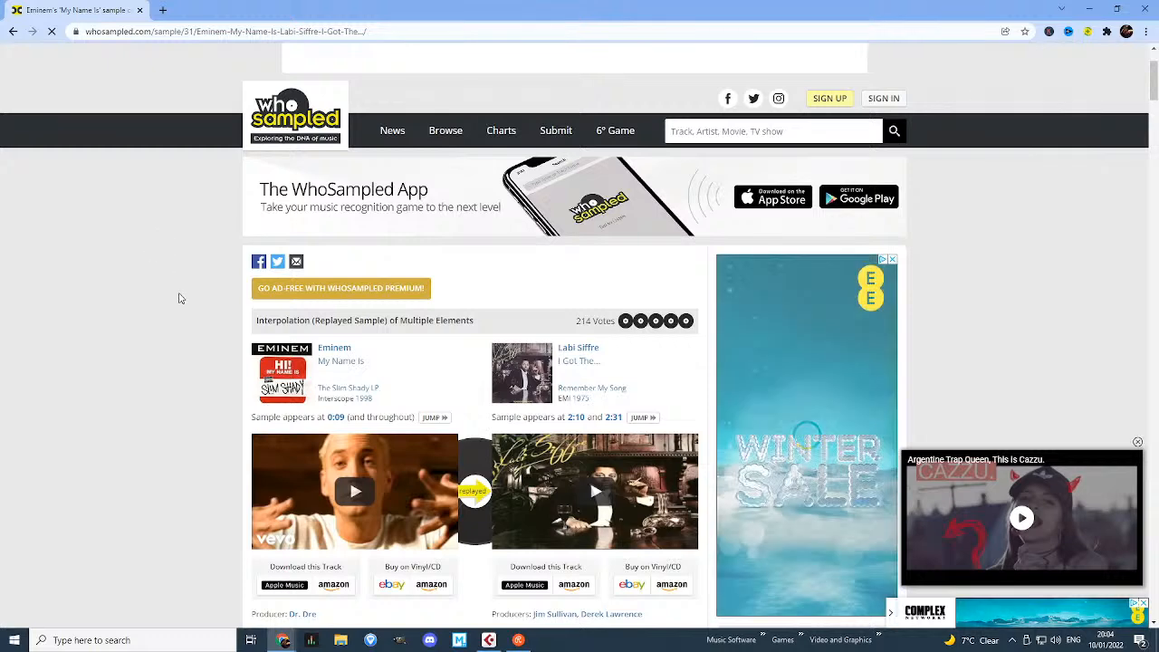
scroll(172, 380, down, 2)
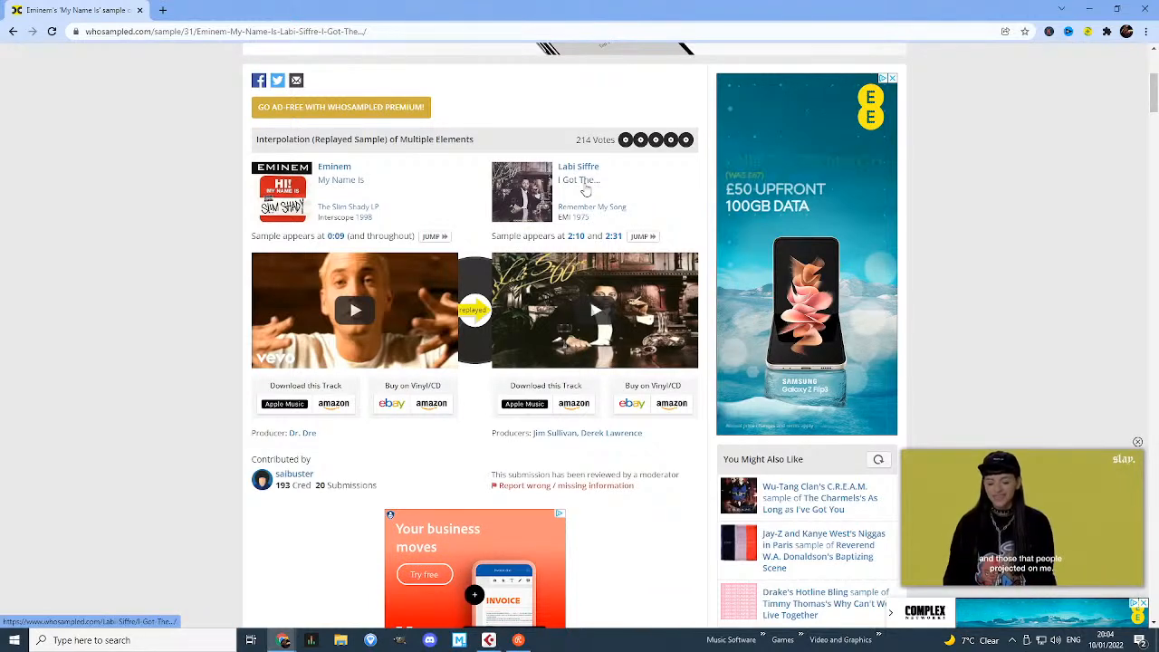
scroll(660, 386, down, 3)
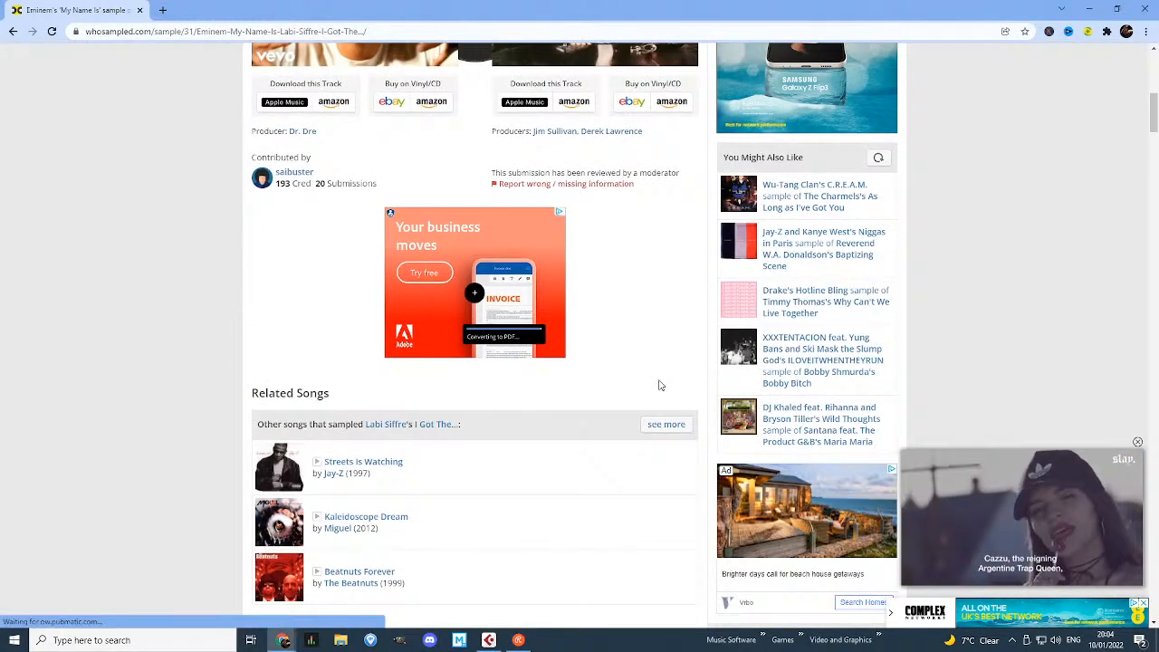
scroll(660, 385, up, 3)
scroll(656, 385, down, 3)
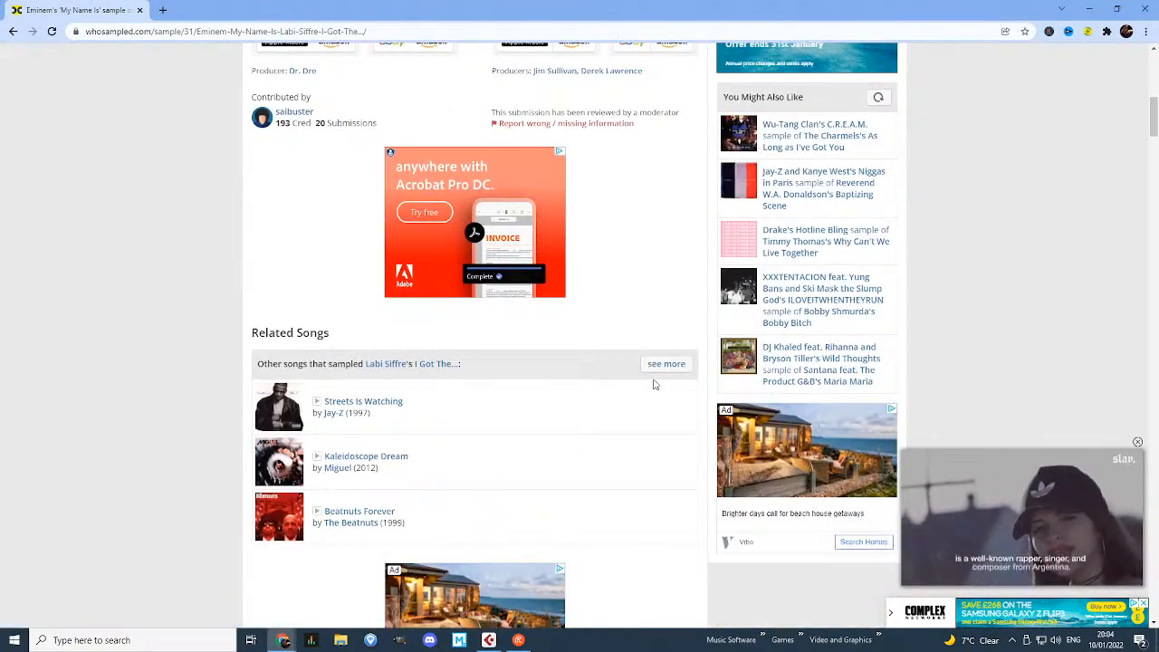
scroll(654, 385, down, 2)
scroll(652, 386, down, 3)
scroll(652, 387, up, 9)
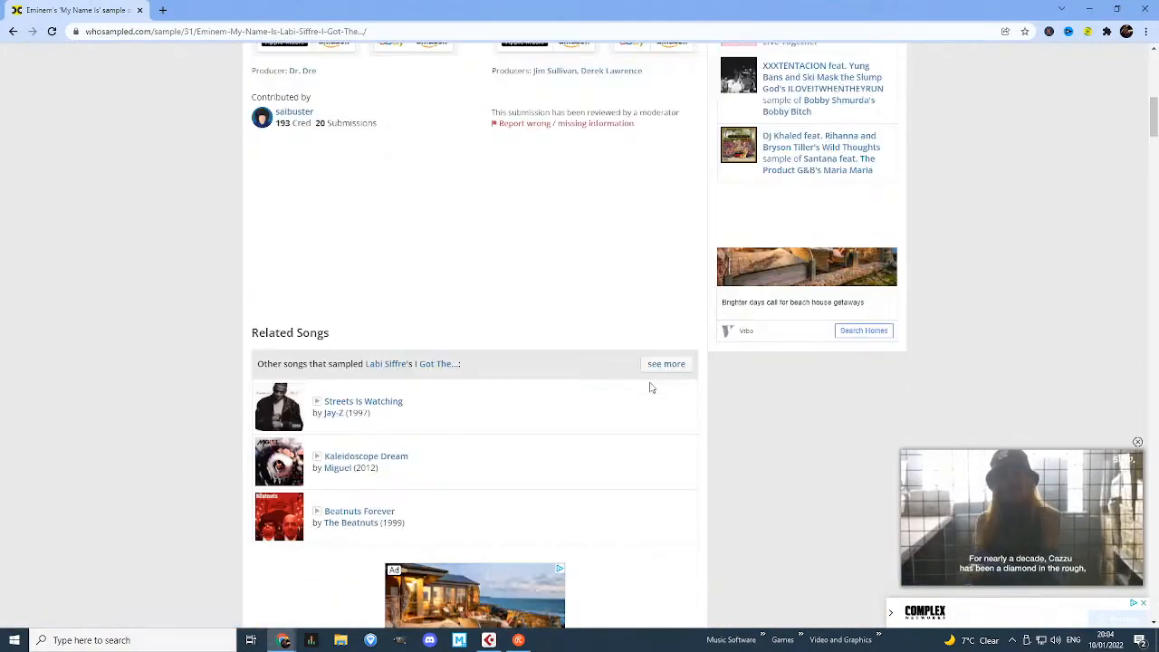
scroll(652, 388, down, 9)
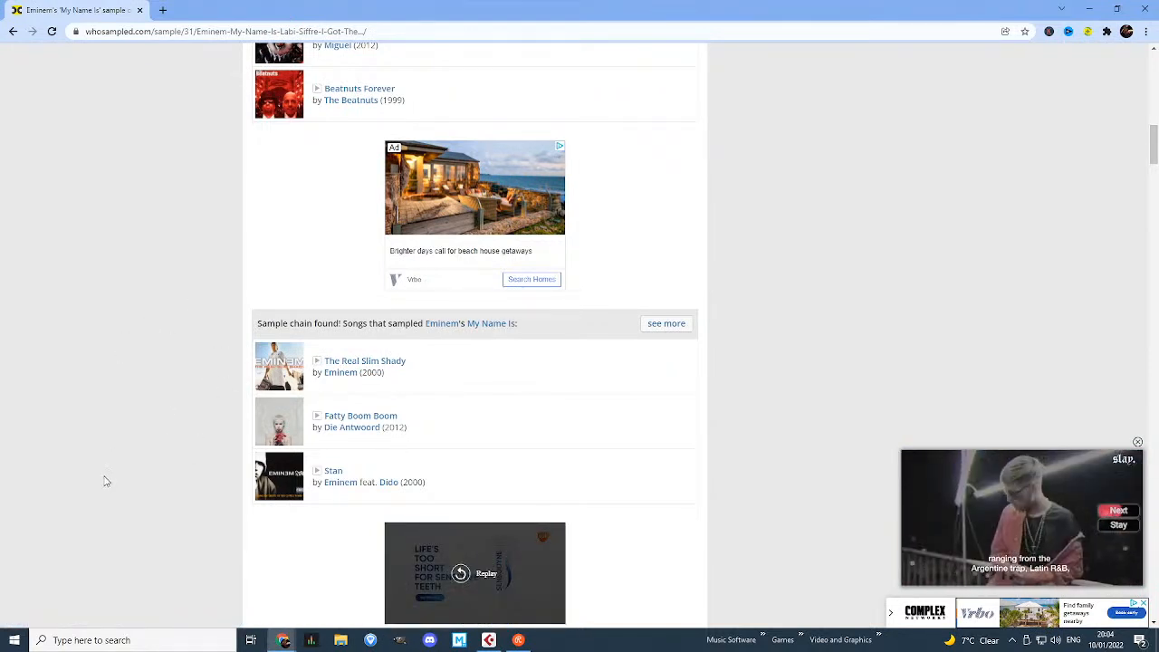
drag(467, 10, 431, 301)
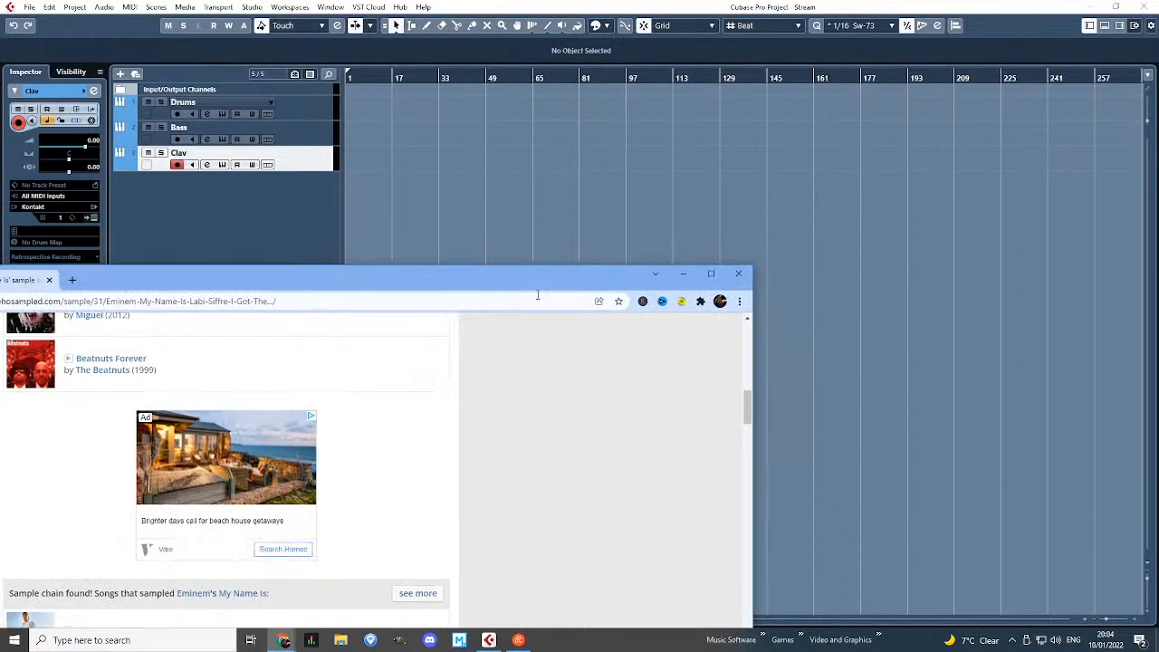
click(741, 275)
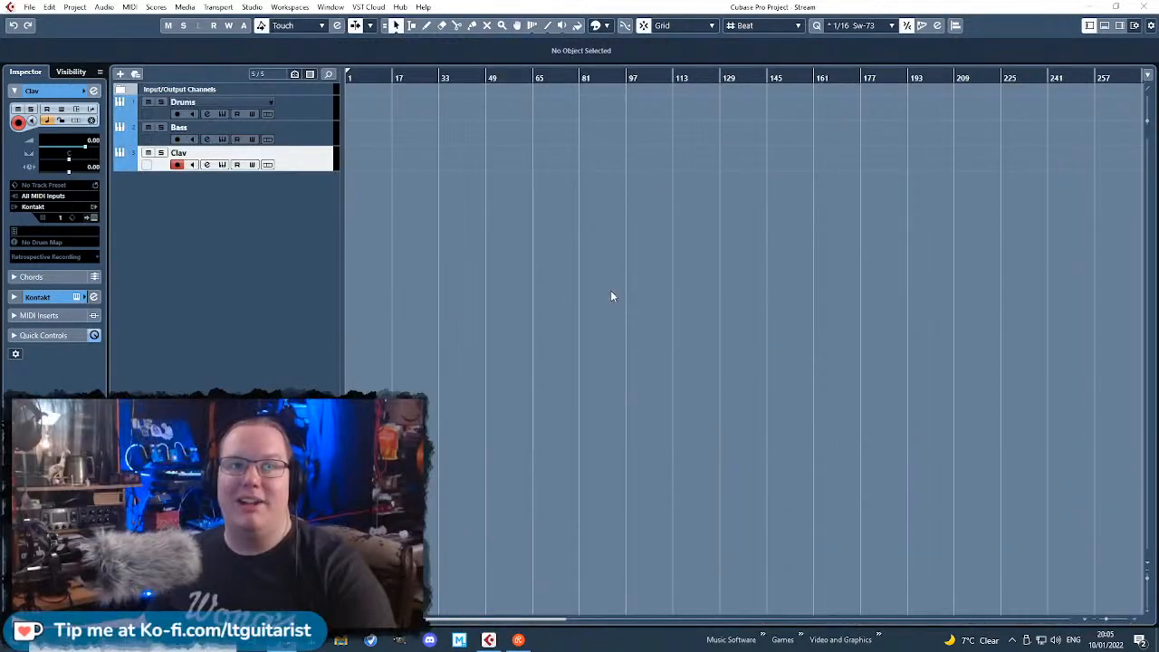
Step: Select the Drums, Bass and Clav tracks and increase their heights together
click(327, 164)
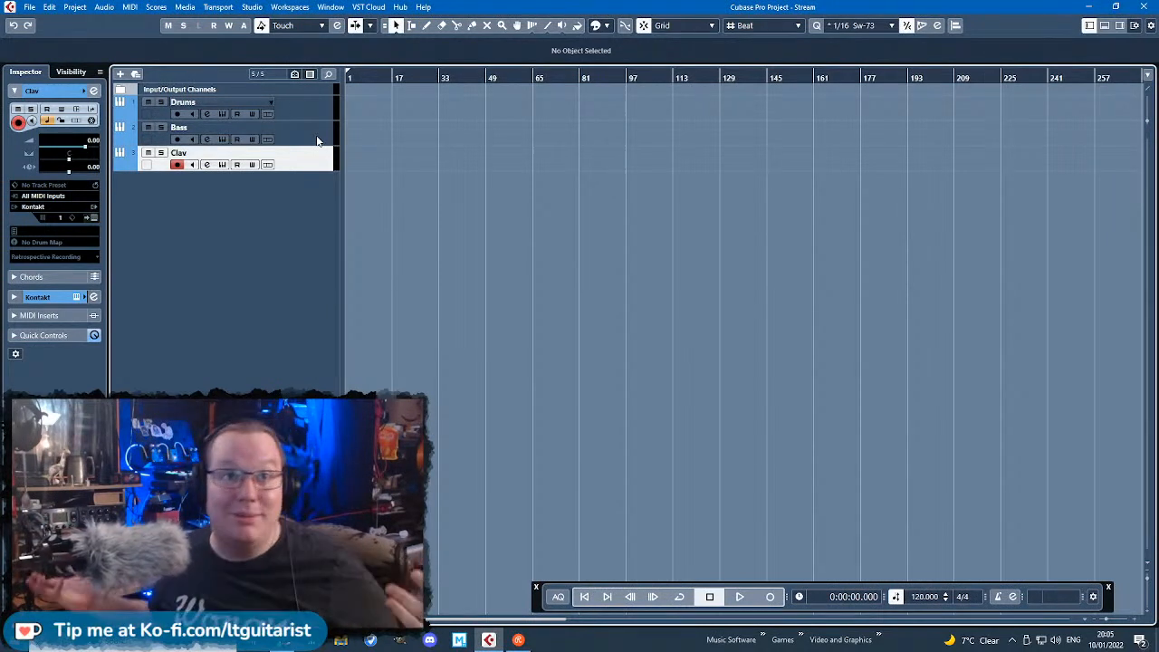
click(299, 116)
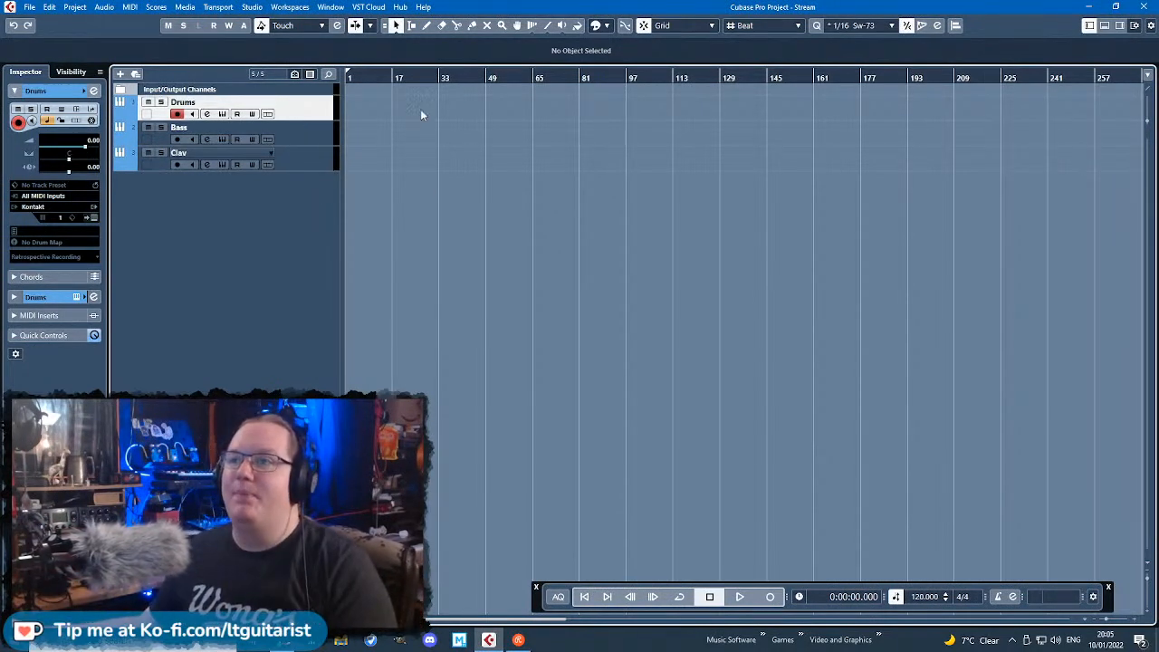
key(h)
key(h)
key(h)
scroll(412, 194, up, 1)
shift+click(319, 164)
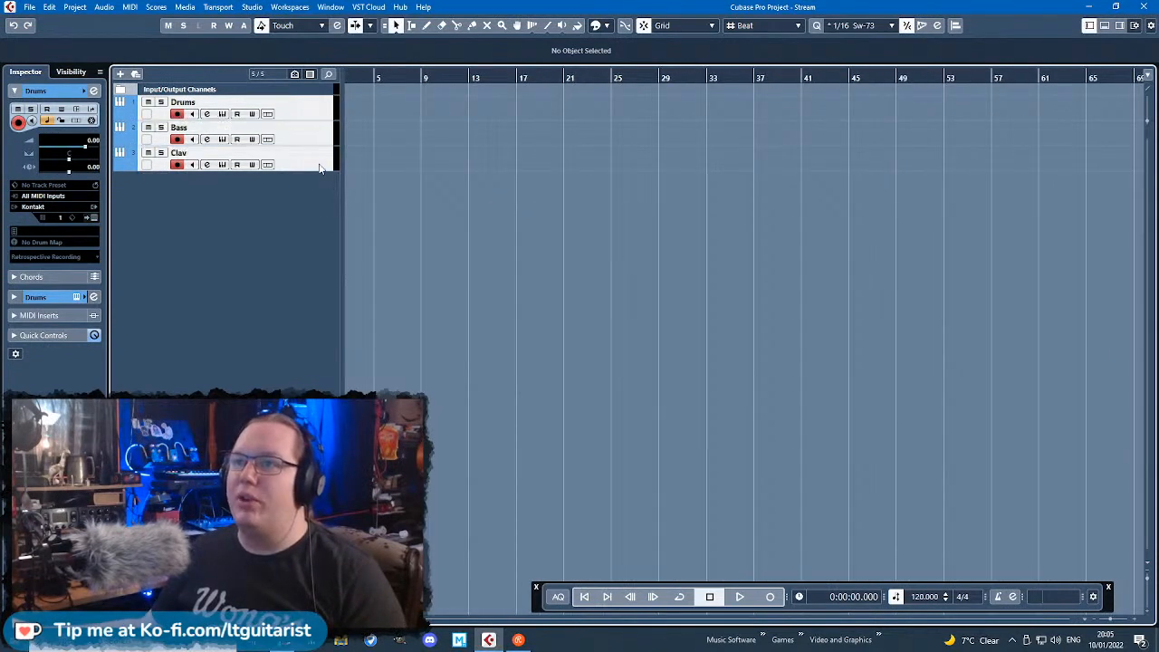
drag(323, 171, 324, 231)
drag(352, 236, 492, 251)
key(h)
key(h)
key(h)
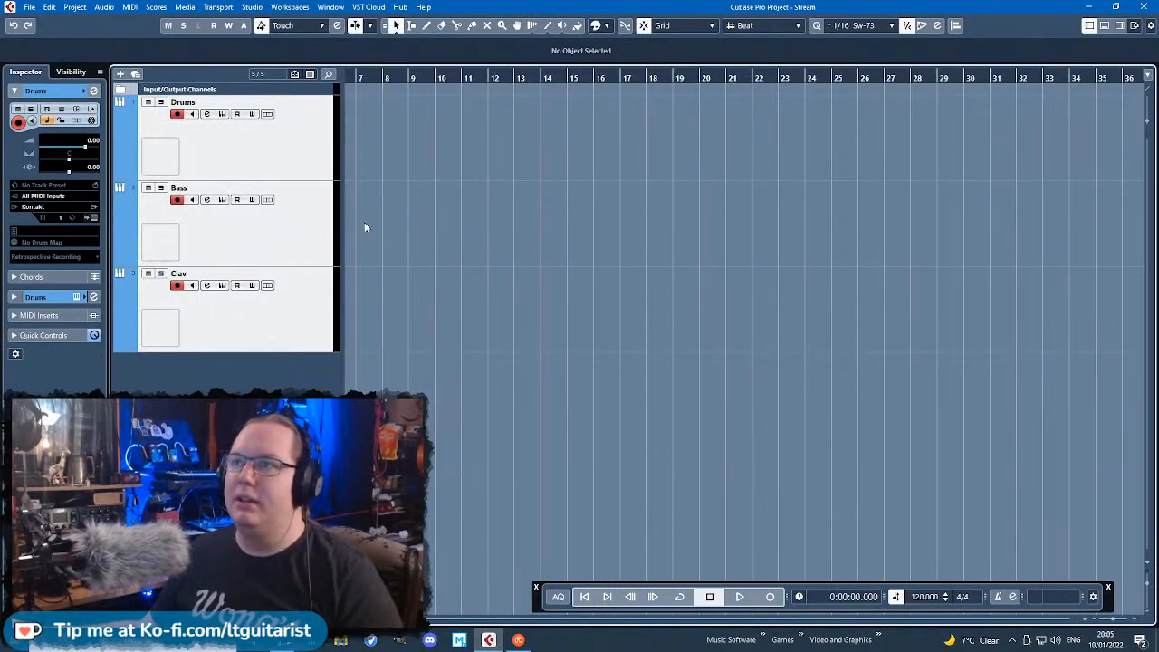
Step: Draw a two-bar MIDI part on the Drums track from bar 3 to bar 5 and open it in the Key Editor
click(427, 25)
scroll(434, 130, up, 3)
drag(419, 149, 556, 155)
key(1)
drag(555, 225, 226, 237)
double_click(533, 140)
scroll(396, 269, up, 5)
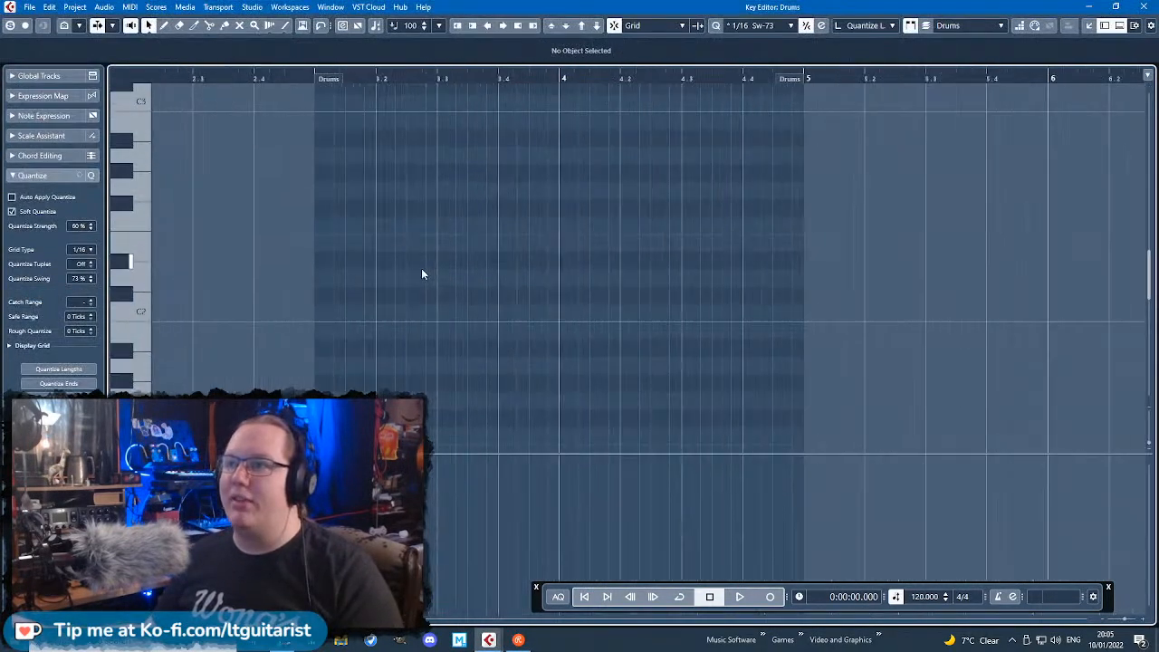
Step: Set the quantize swing to 37% and place C1 kick notes on the first, second and fourth sixteenths of bar 3
click(91, 277)
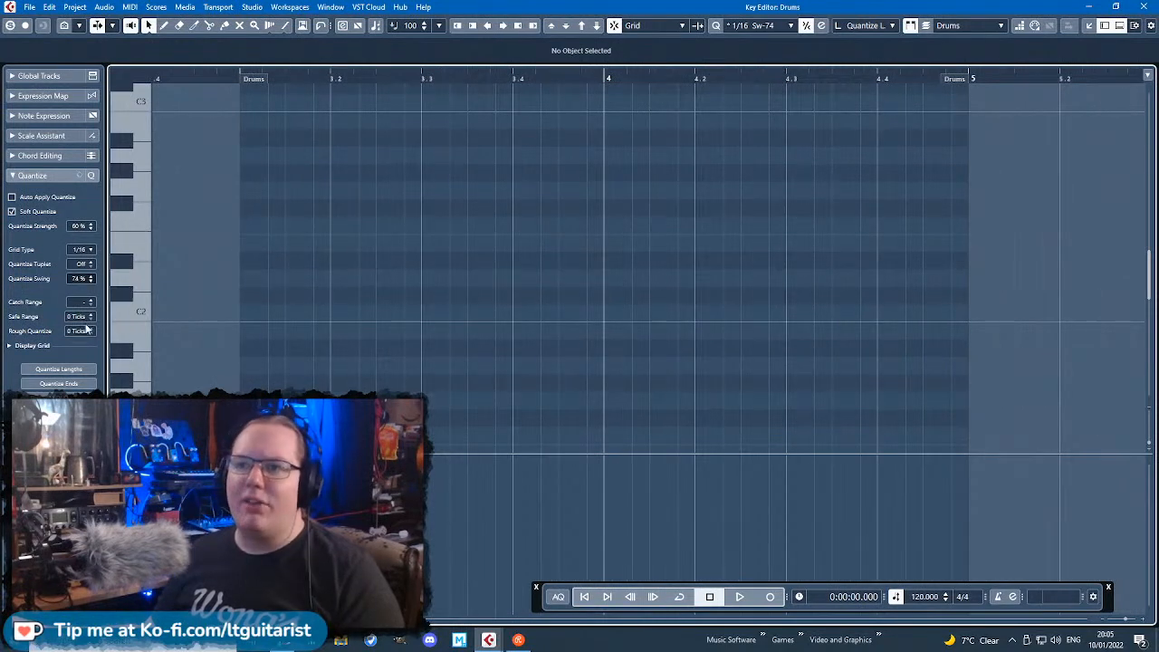
drag(75, 279, 300, 326)
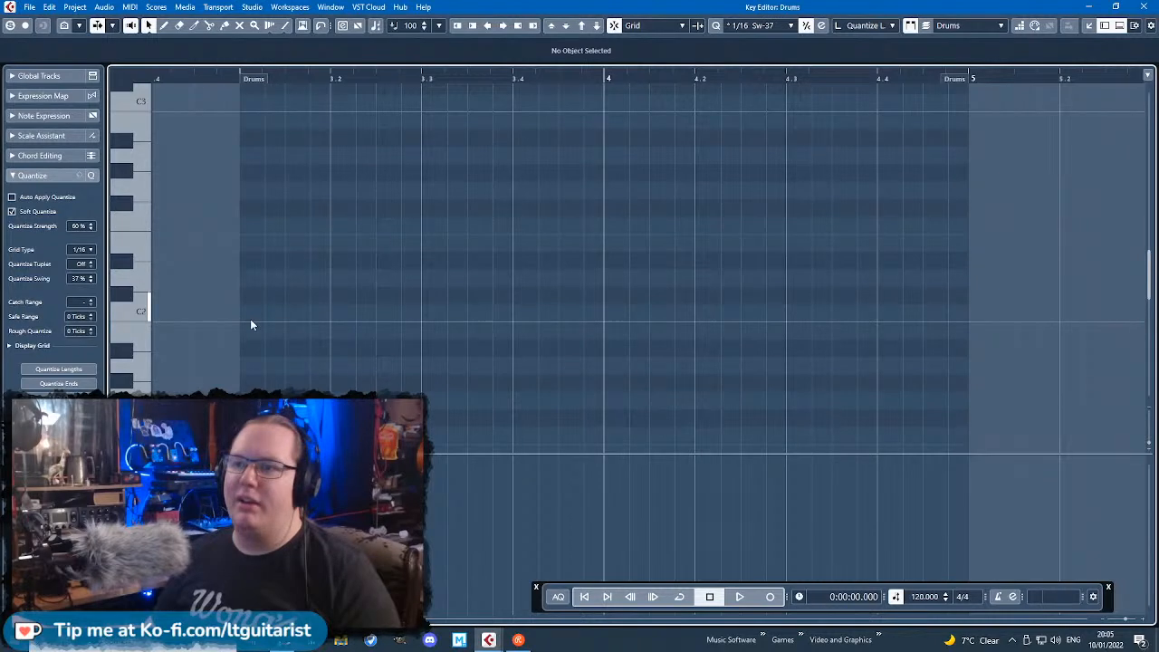
scroll(250, 323, down, 2)
double_click(250, 378)
mouse_move(251, 383)
mouse_down()
mouse_move(237, 387)
mouse_move(255, 377)
mouse_up()
drag(239, 320, 279, 377)
click(265, 376)
double_click(280, 375)
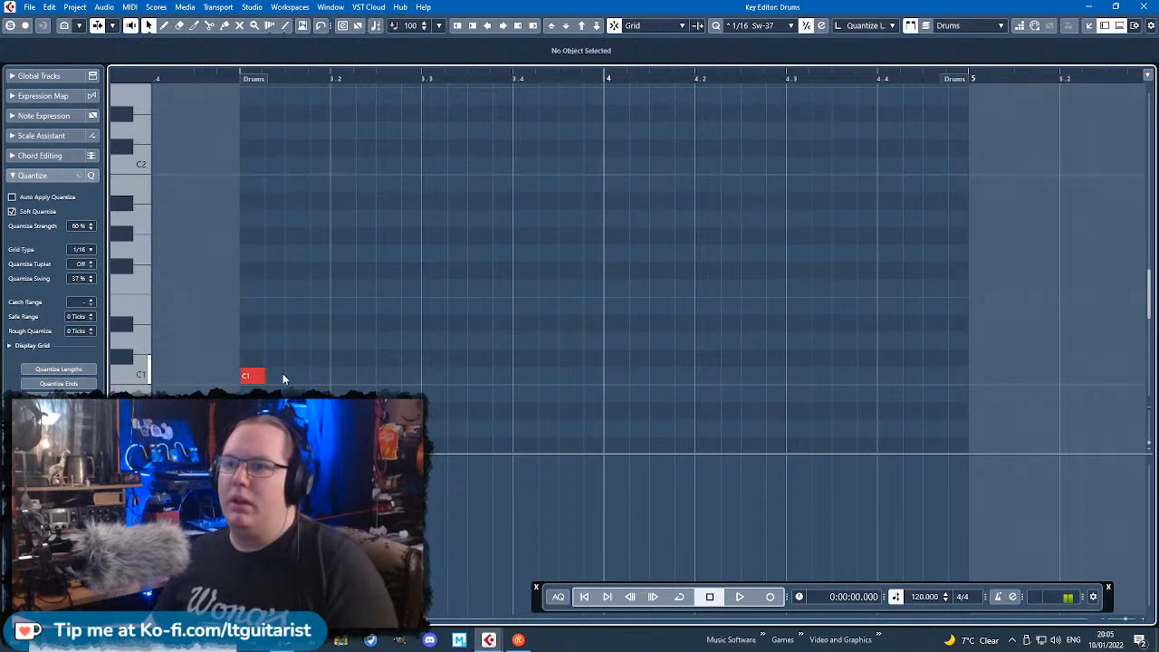
double_click(324, 376)
Step: Add D#1 snare notes on beats 2 and 4 of bar 3 and a C1 kick note at 3.3.3
double_click(340, 339)
drag(347, 344, 351, 327)
double_click(523, 324)
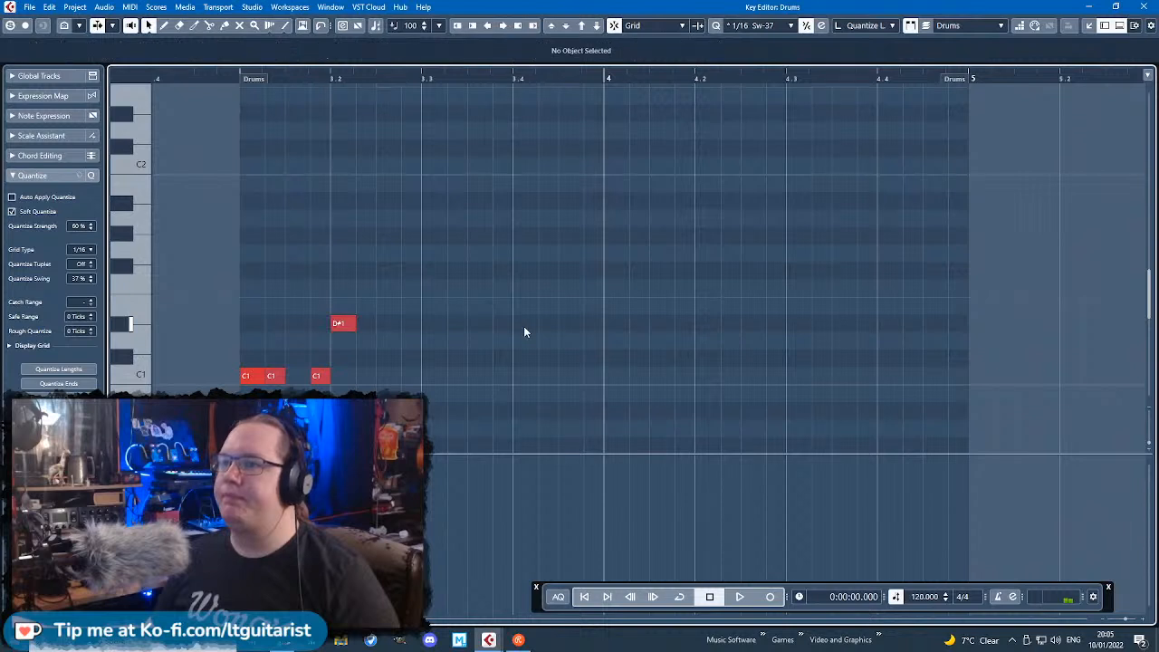
double_click(478, 375)
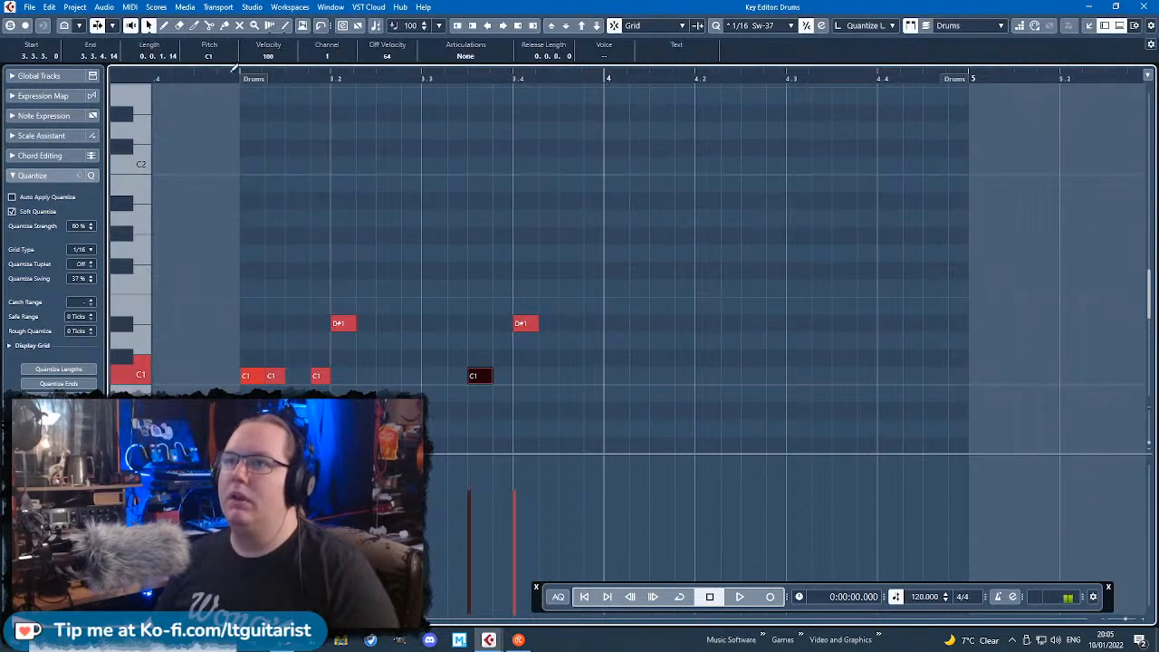
Step: Play back the first drum notes and lower the project tempo to 94 BPM
key(space)
click(452, 226)
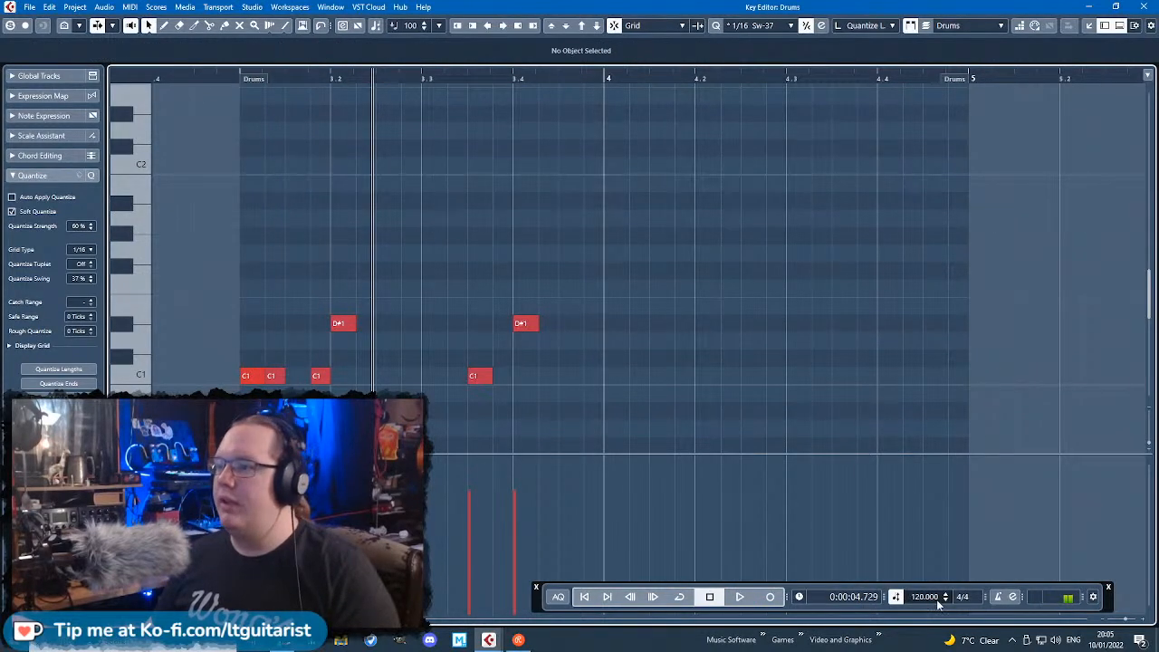
scroll(924, 596, down, 20)
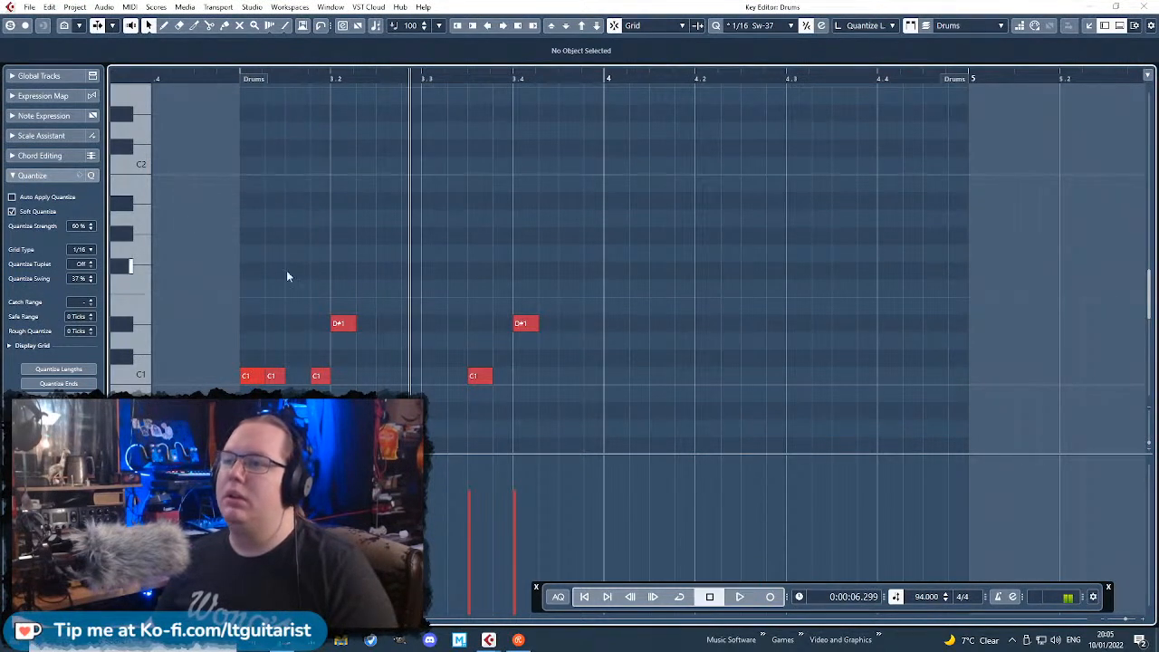
Step: Raise the velocities of the D#1 snare and main C1 kick notes in bar 3
drag(317, 284, 562, 353)
click(478, 413)
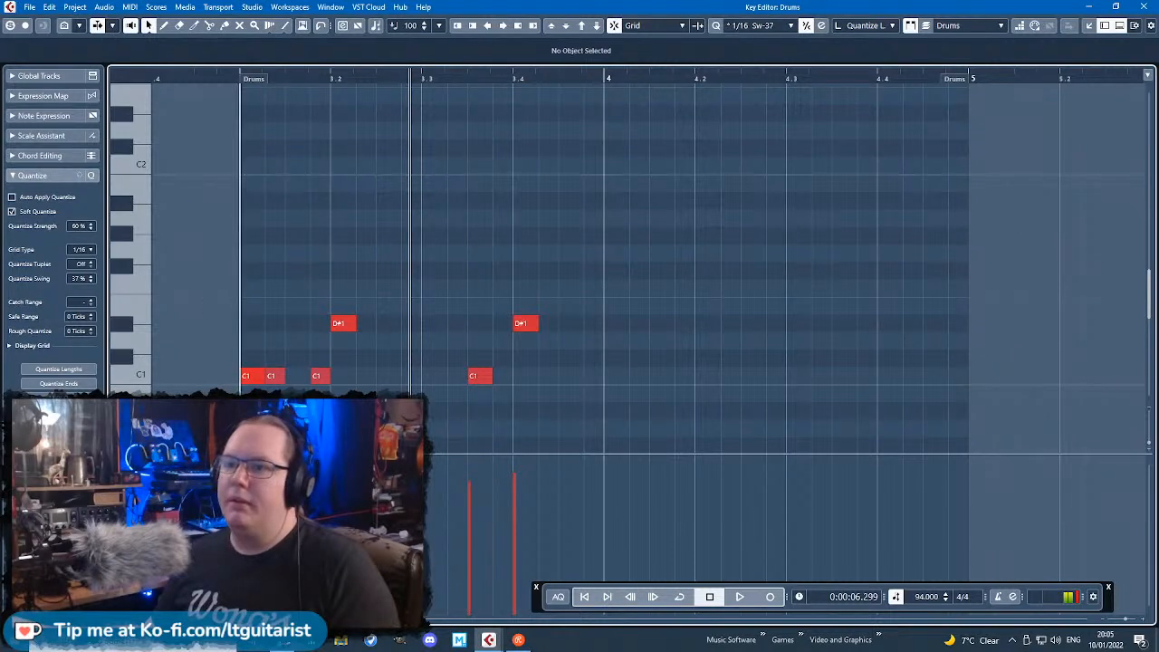
Step: Fill bar 3 with F#1 hi-hat eighth notes, giving the offbeat hits a lower velocity
double_click(251, 256)
key(Down)
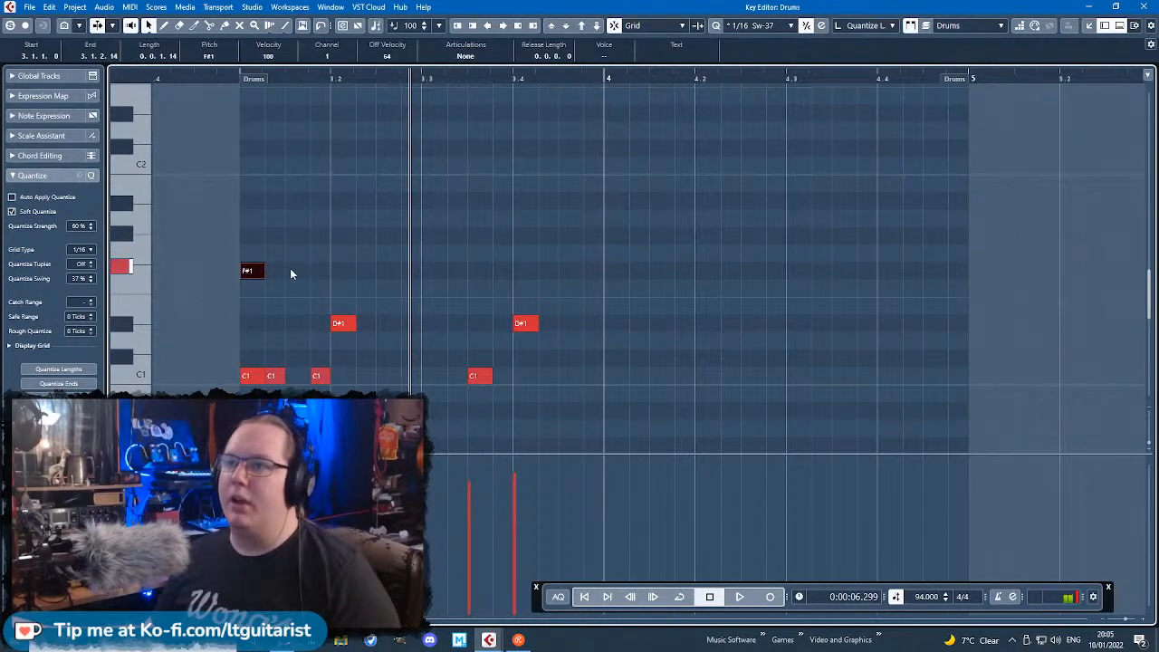
double_click(313, 273)
drag(328, 275, 312, 272)
drag(324, 289, 232, 246)
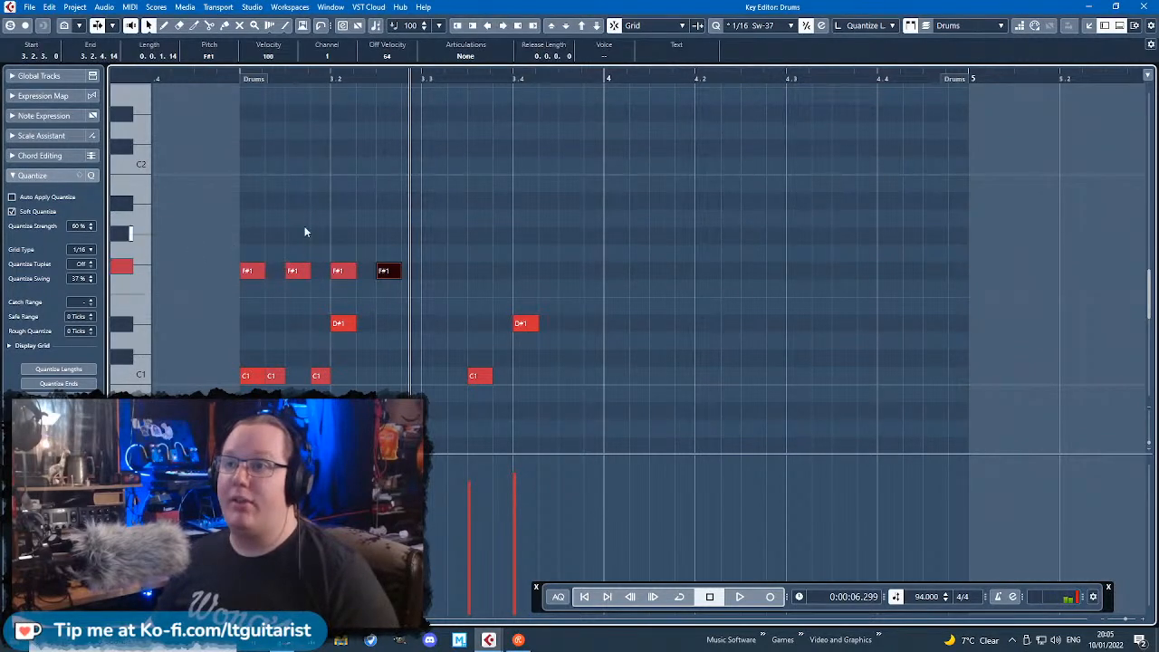
drag(206, 244, 432, 274)
key(ctrl+d)
click(412, 205)
Step: Play back the bar 3 drum pattern and duplicate all its notes into bar 4
click(241, 80)
key(space)
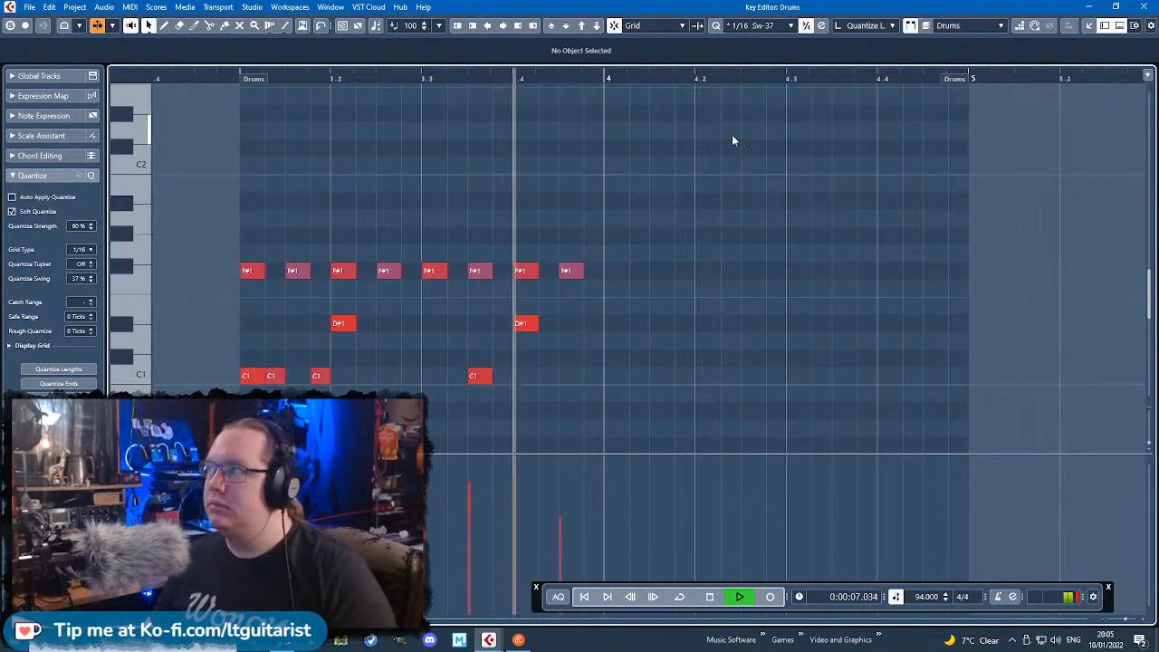
drag(750, 142, 245, 393)
key(ctrl+d)
key(space)
key(space)
key(space)
drag(594, 379, 616, 381)
click(606, 324)
Step: Lower the project tempo to 82 BPM and play back the drum pattern
scroll(926, 598, down, 12)
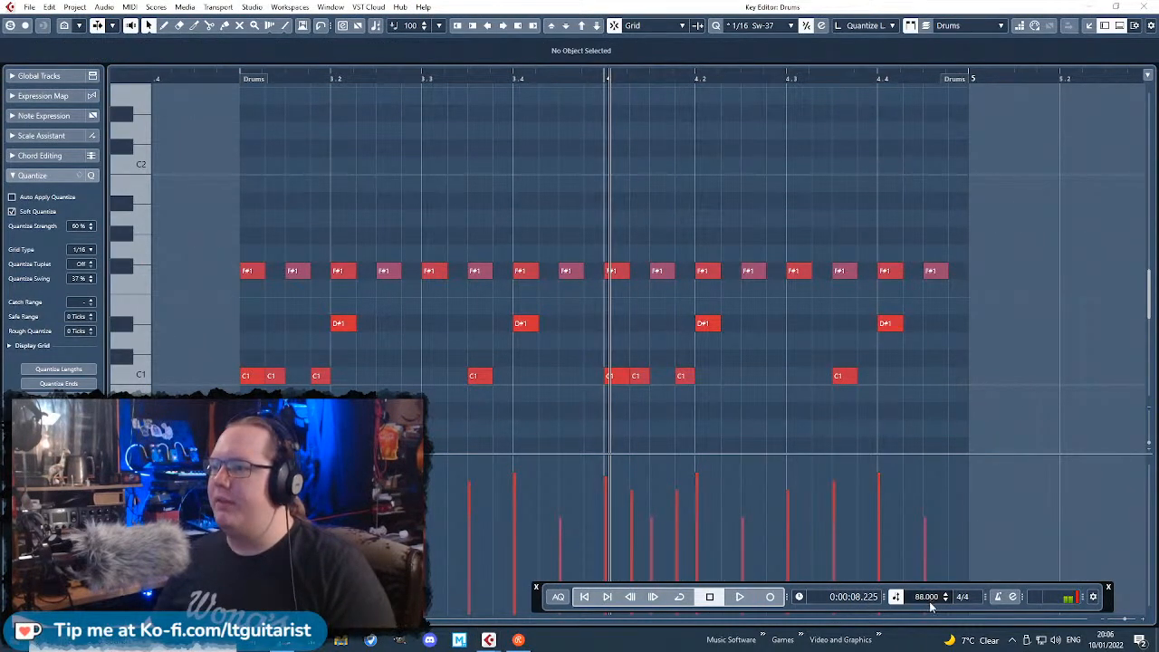
key(space)
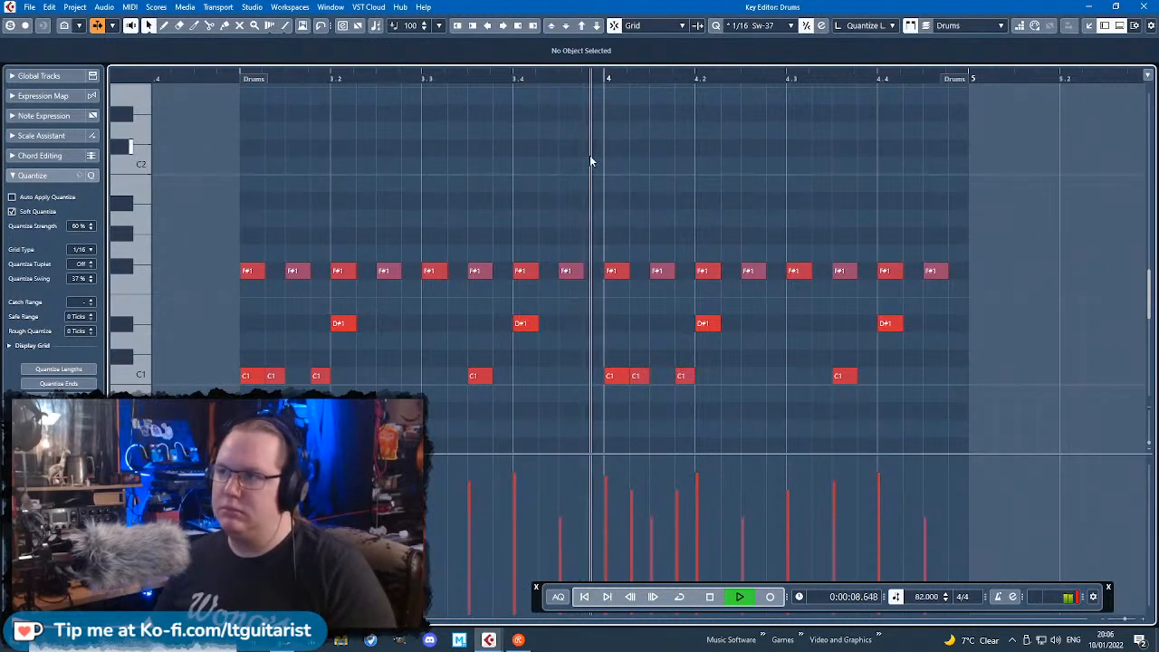
key(space)
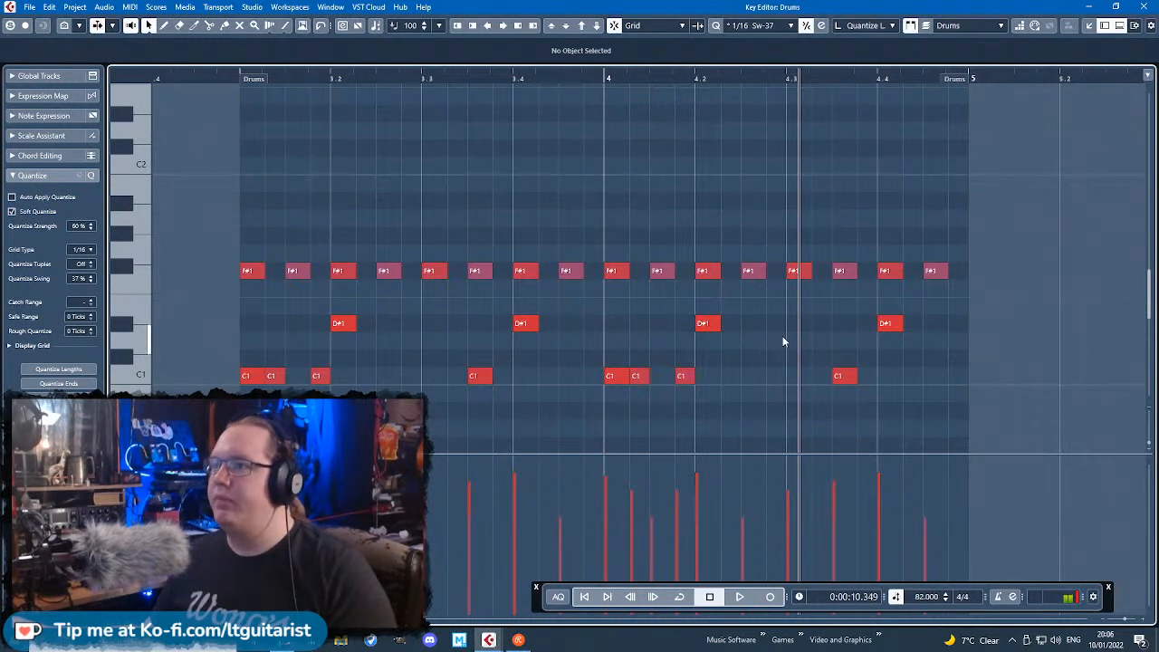
Step: Add D1 ghost notes at 3.3.2, 3.3.4, 3.4.2 and 4.2.4 and an E1 note at 3.2.4, lowering the softer hits' velocities
double_click(783, 341)
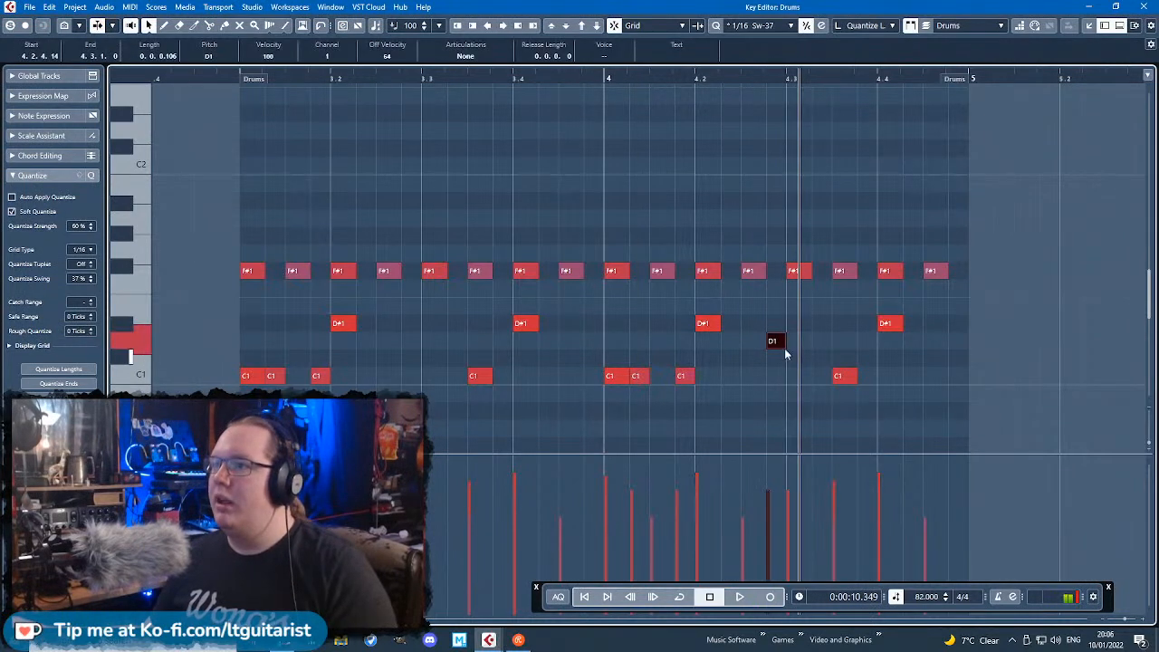
double_click(547, 341)
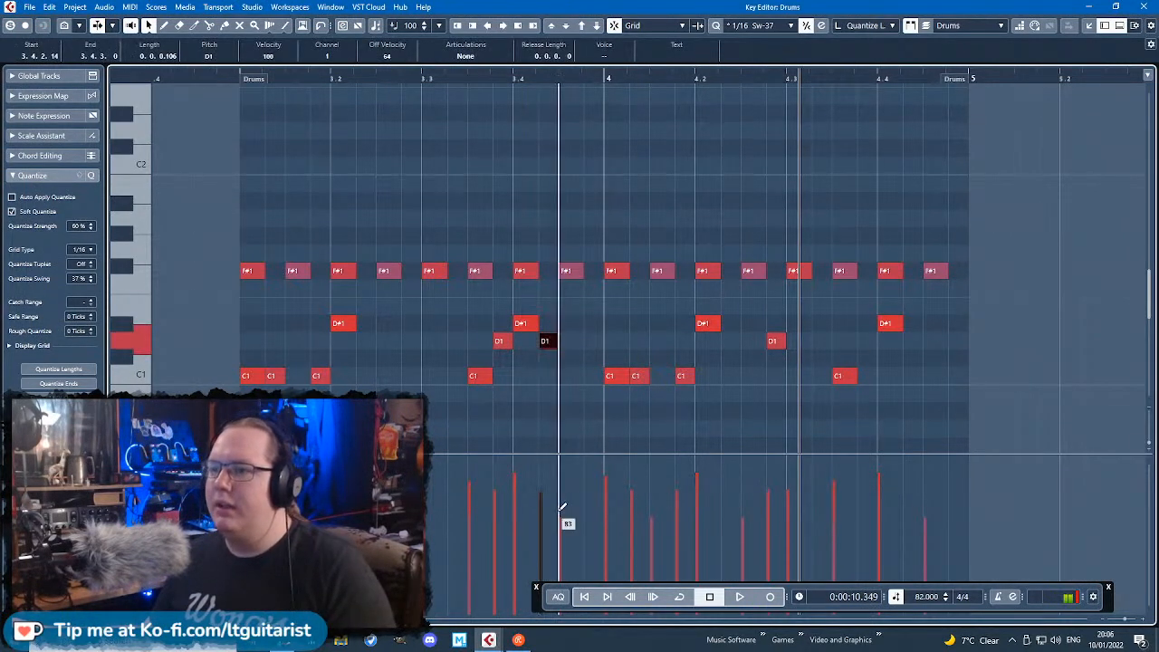
double_click(408, 305)
double_click(456, 340)
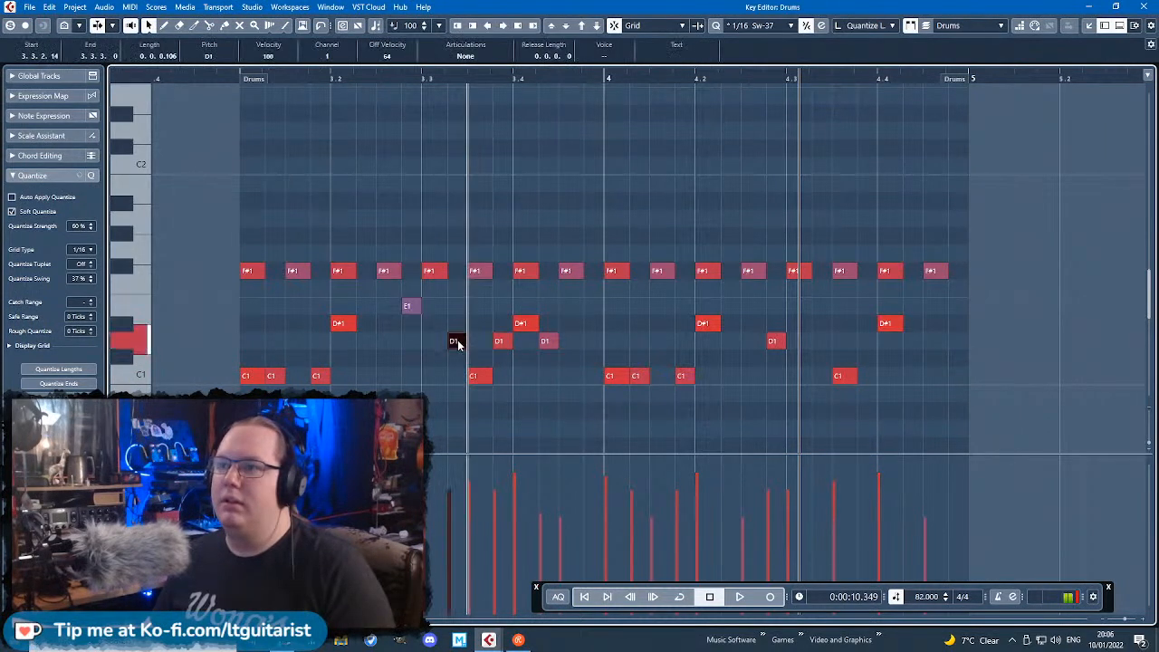
click(453, 546)
Step: Play back the drum pattern from bar 3 to check the ghost notes
click(234, 79)
key(space)
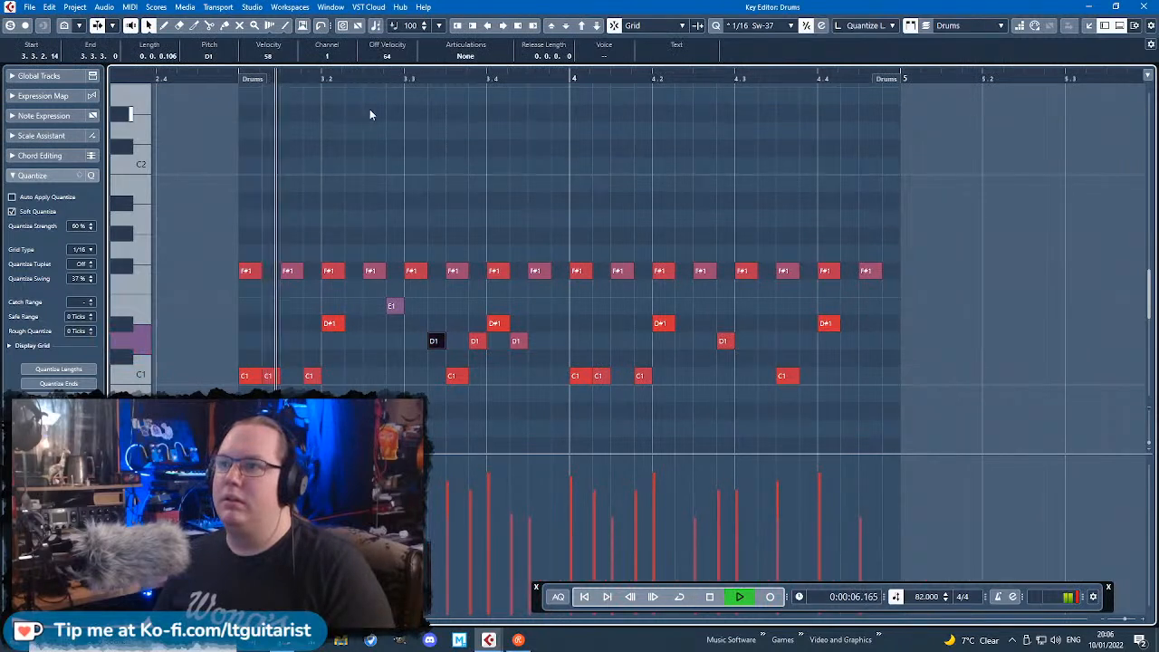
click(594, 141)
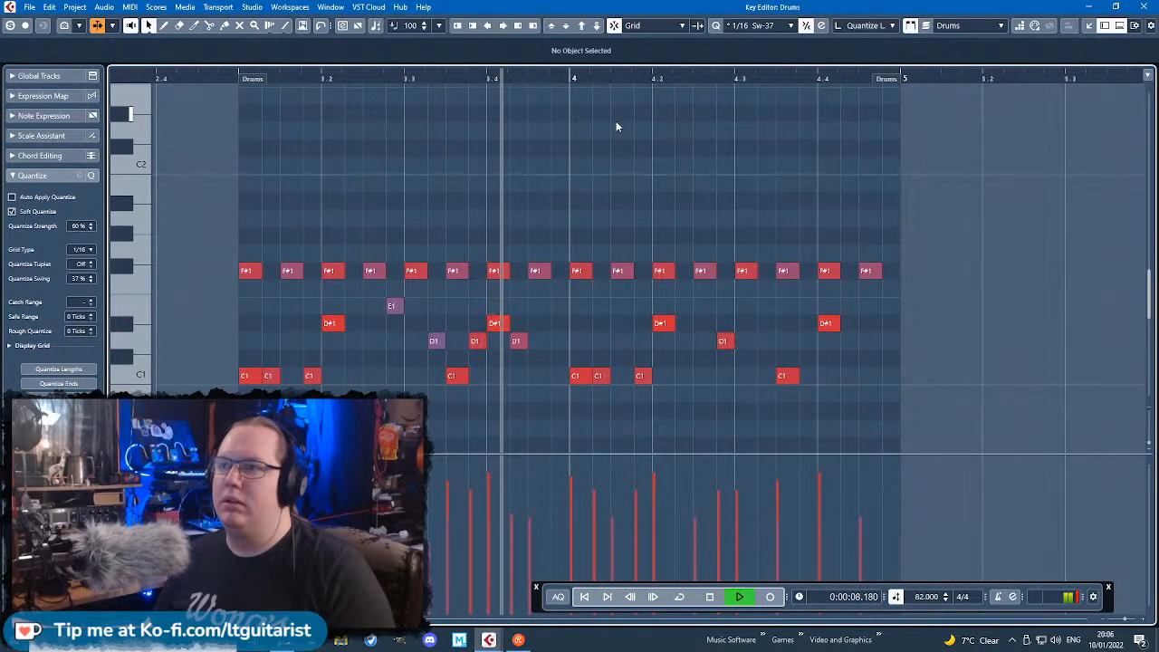
key(space)
Step: Try the last D1 ghost note of bar 3 at 3.4.4 and at 3.4.3, playing back each placement
drag(523, 342, 564, 343)
click(233, 79)
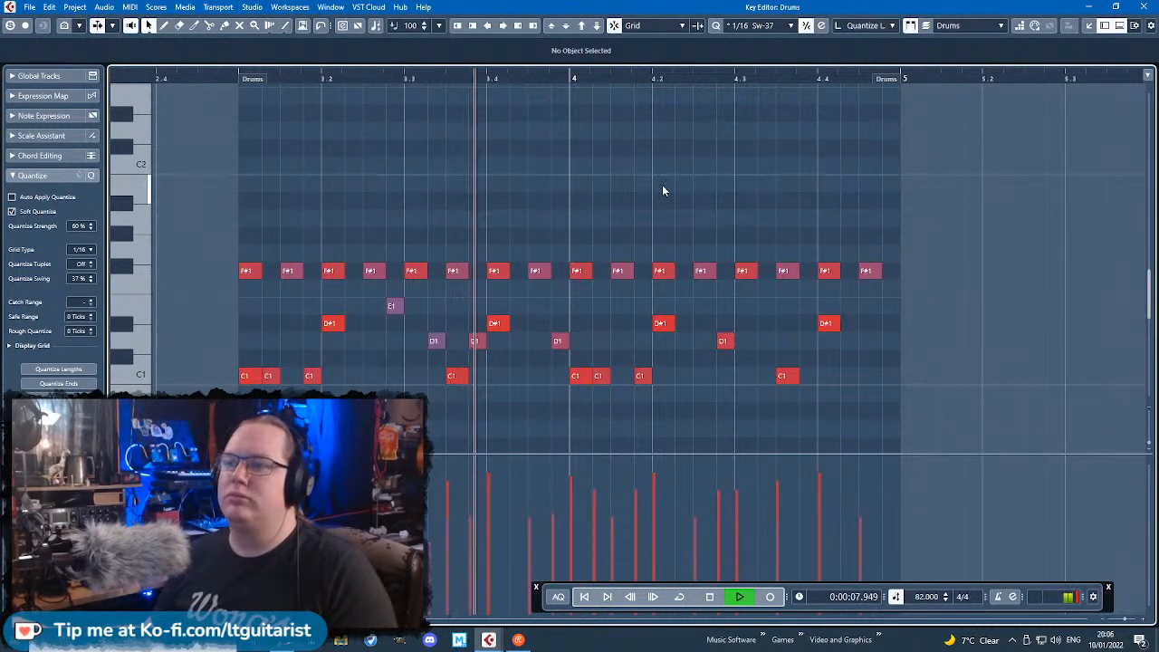
key(space)
drag(562, 347, 538, 345)
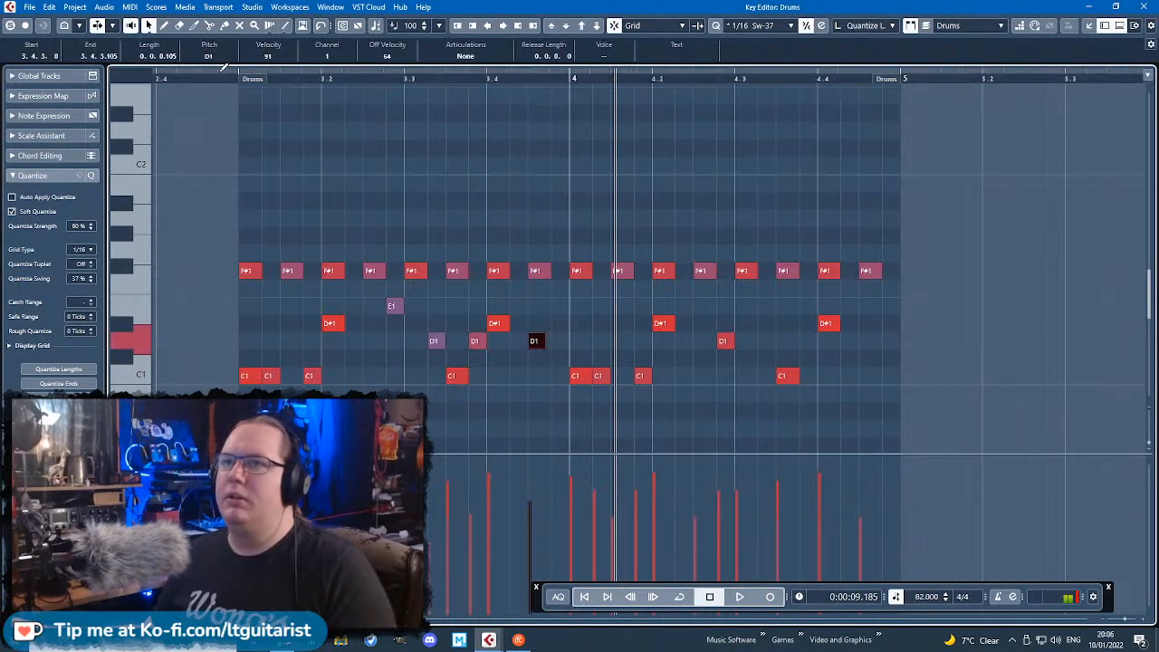
key(space)
click(556, 139)
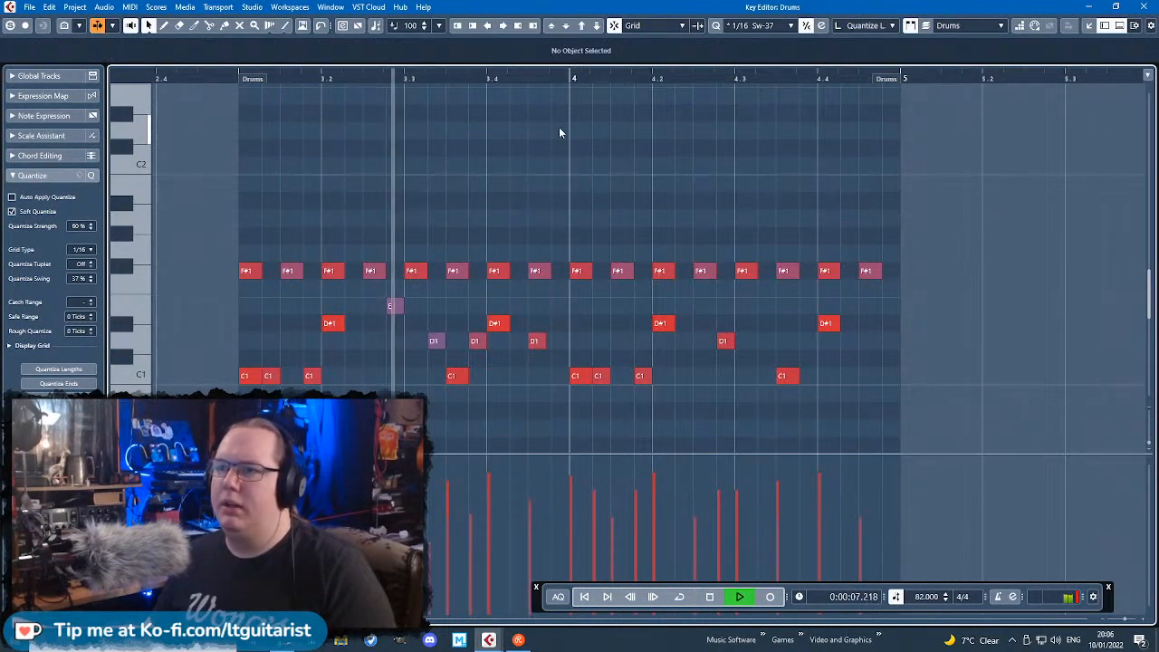
key(space)
Step: Move the last D1 ghost note of bar 3 to 3.4.2 with velocity 63 and play back the pattern
mouse_move(537, 343)
mouse_down()
mouse_move(523, 353)
mouse_move(518, 339)
mouse_up()
key(space)
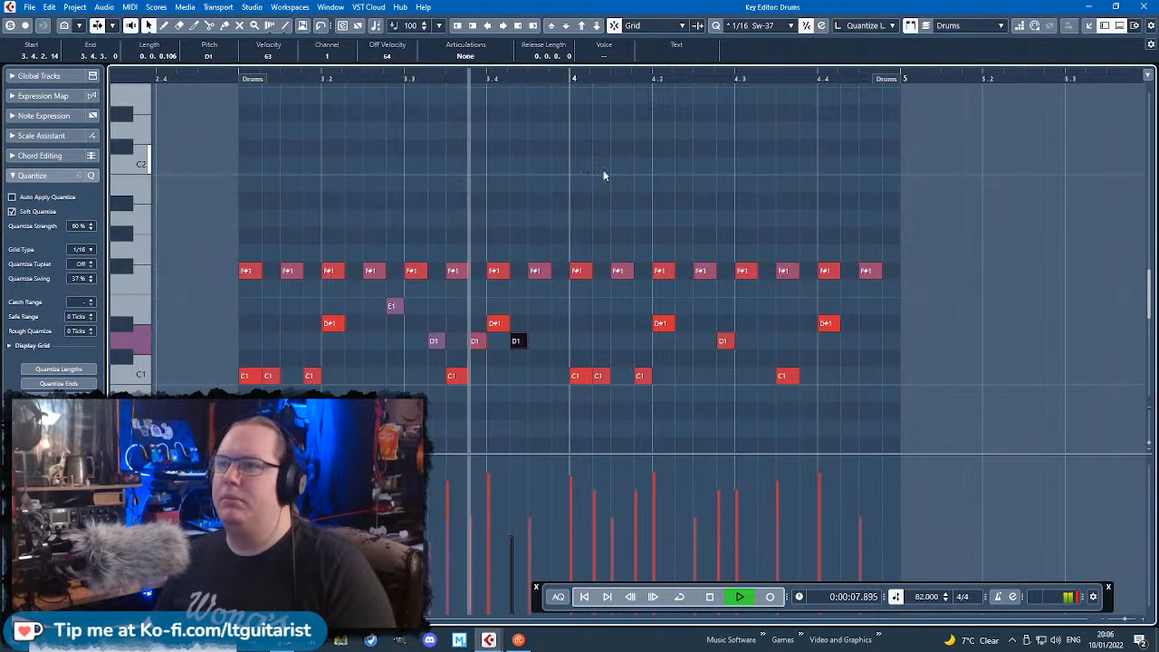
click(686, 133)
key(space)
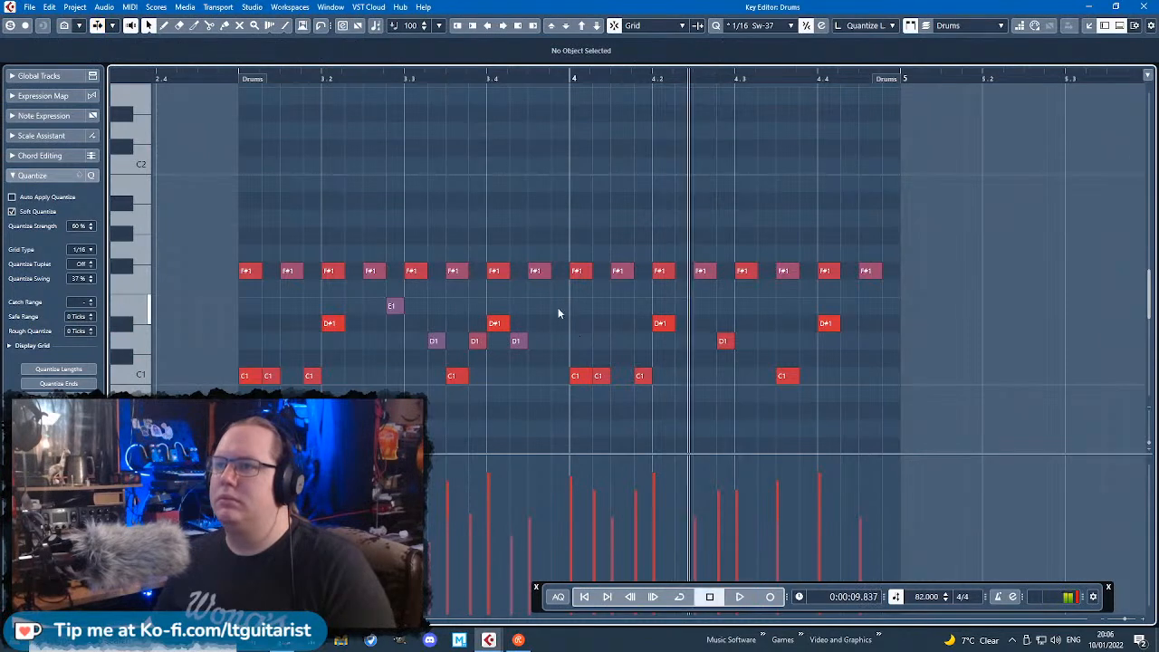
Step: Add a soft E1 note on the last sixteenth of bar 3 and play back the pattern from beat 3
click(558, 306)
click(400, 90)
key(space)
click(401, 82)
scroll(683, 147, up, 2)
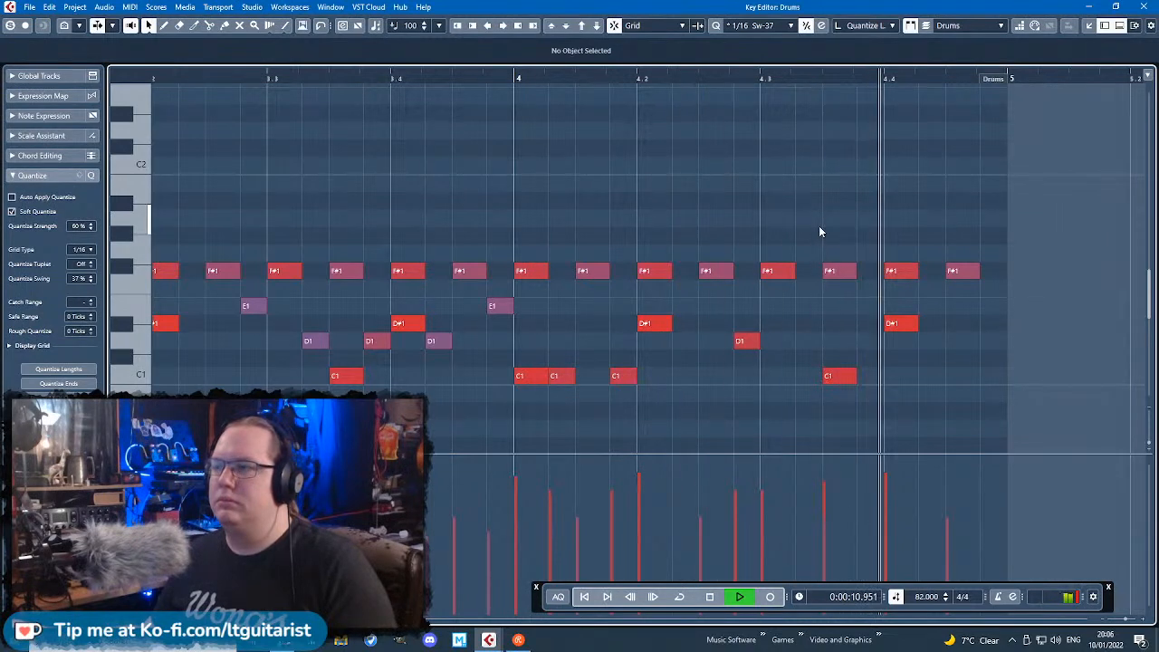
scroll(822, 233, down, 4)
key(space)
scroll(862, 307, up, 3)
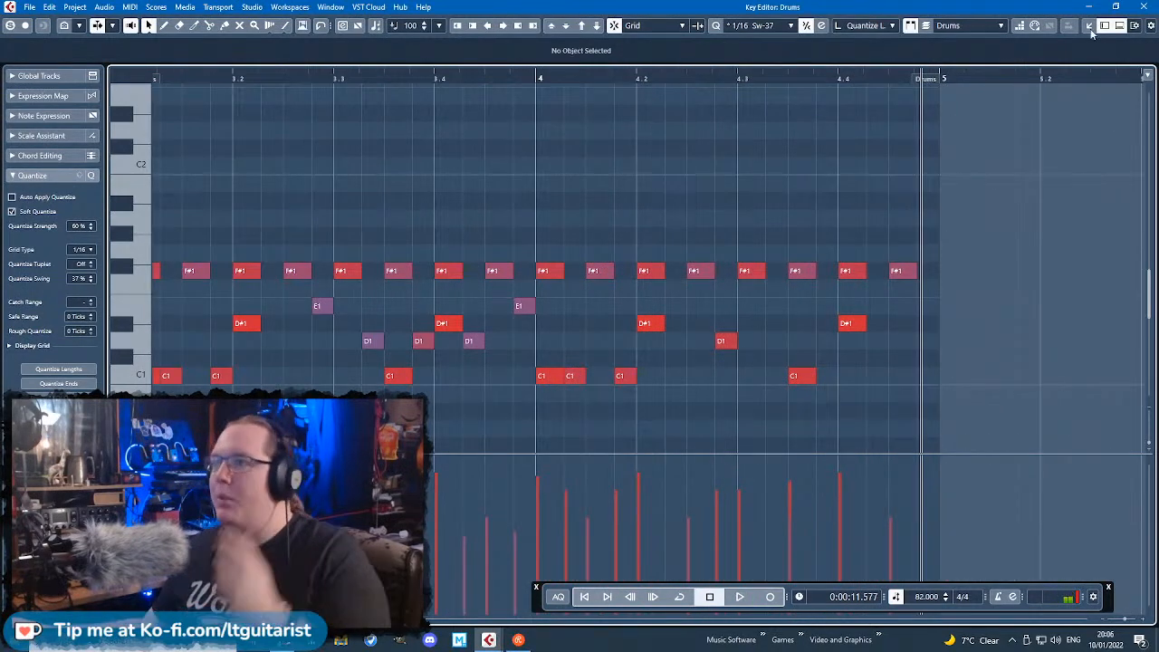
Step: Duplicate the Drums part to bar 5 in the project and set the locator range from bar 3 to bar 7
click(1144, 7)
key(ctrl+d)
click(403, 100)
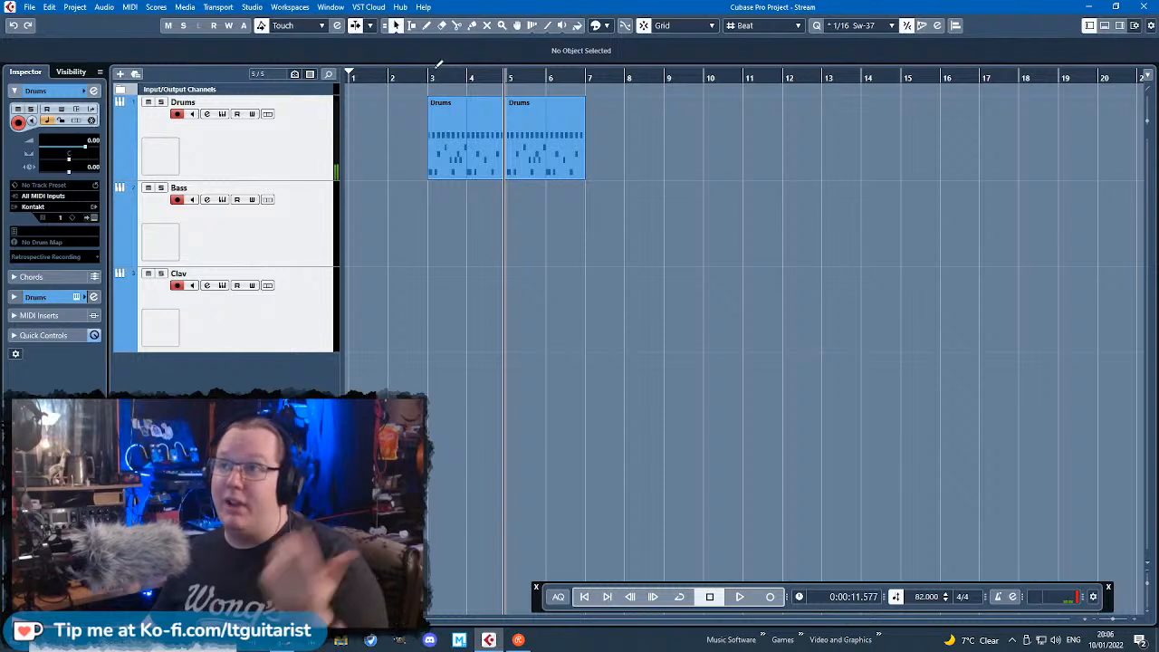
drag(432, 76, 614, 110)
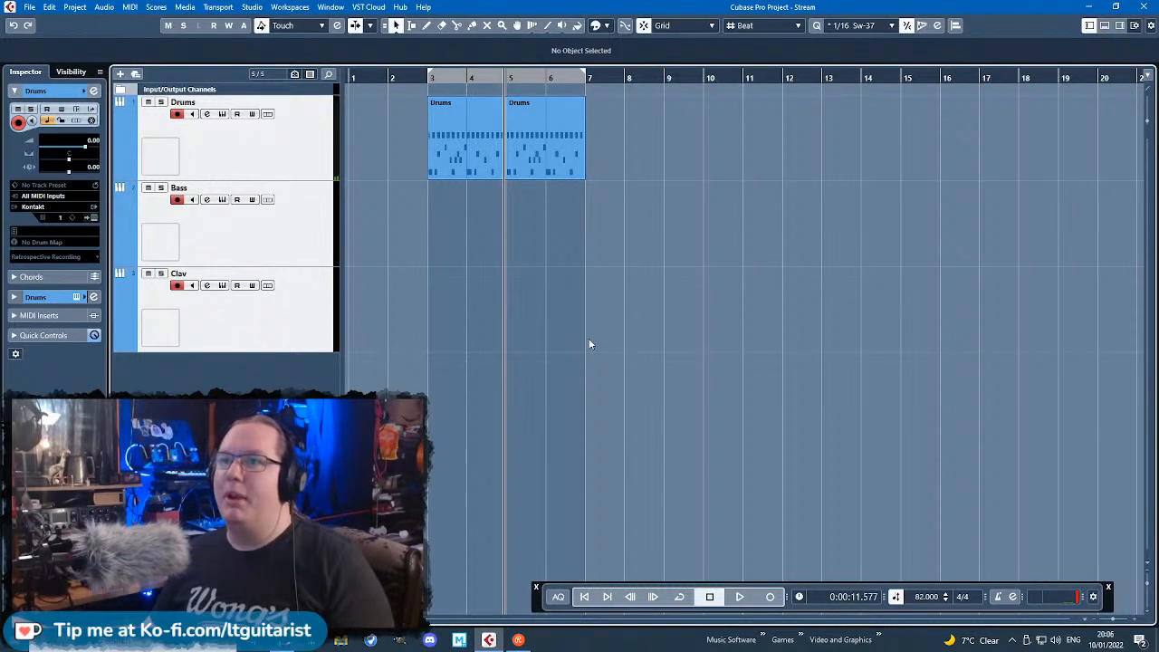
scroll(320, 311, up, 1)
Step: Select the Bass track and audition its Kontakt bass, select the Clav track, and close the Kontakt window
click(300, 249)
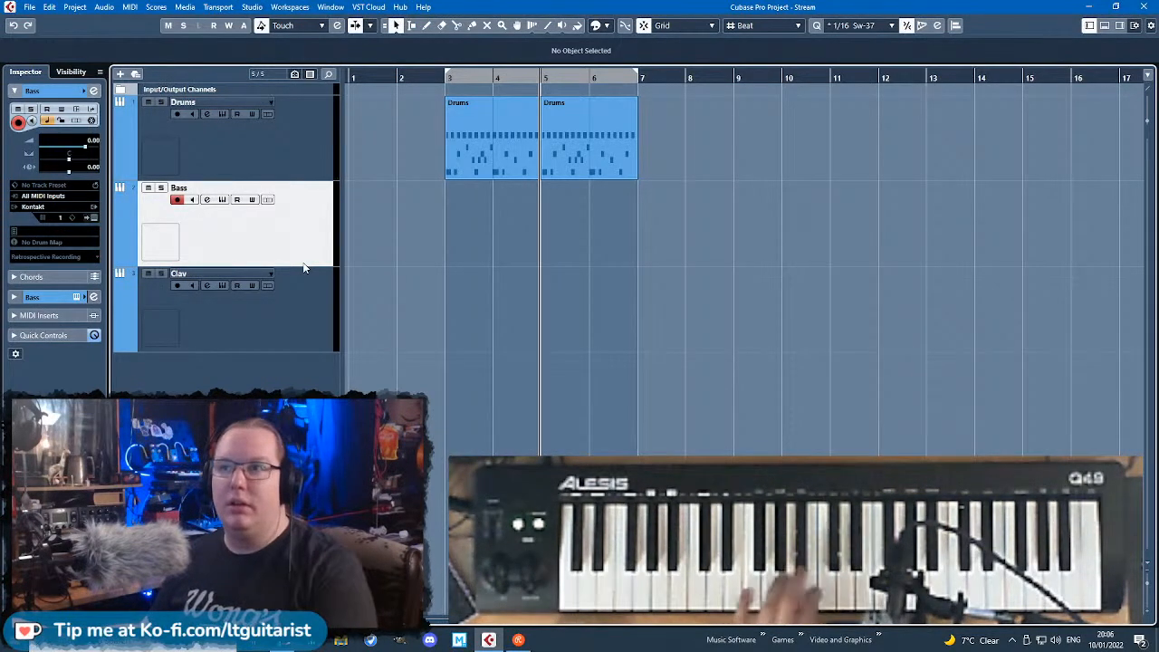
click(94, 216)
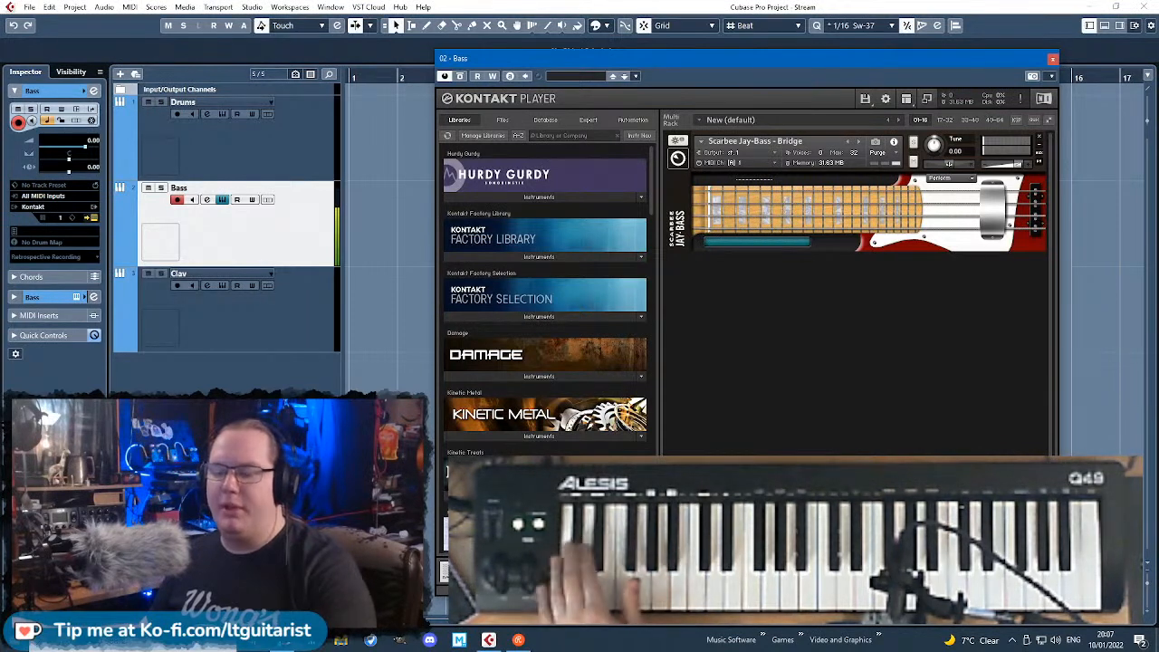
click(278, 335)
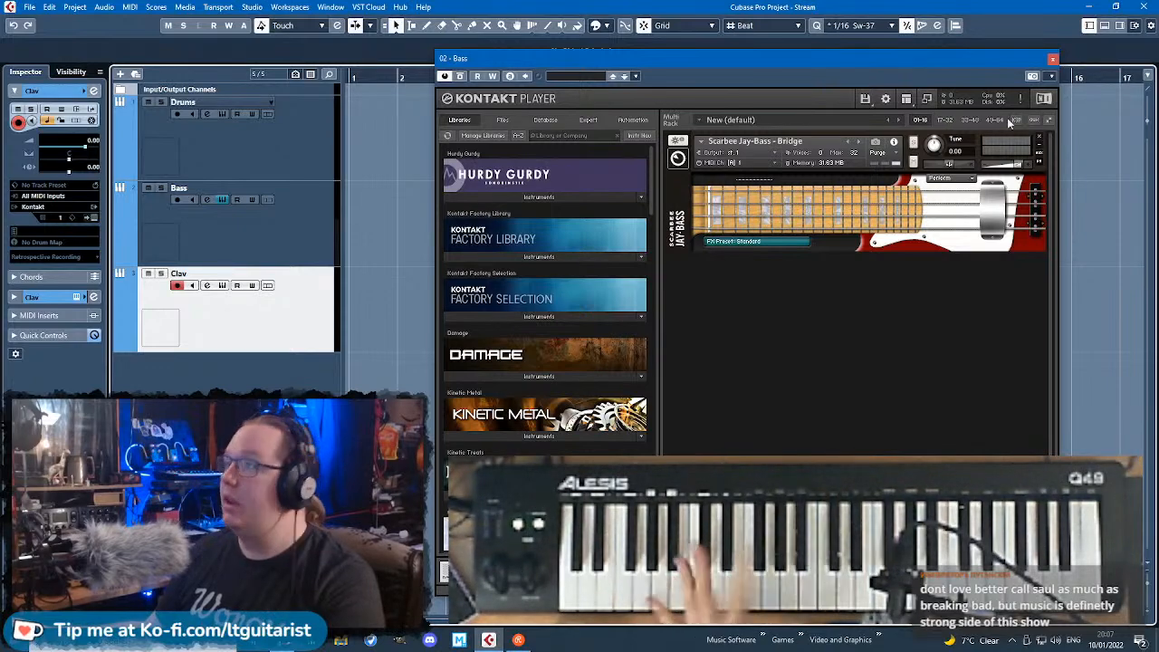
click(1052, 58)
Step: Create an empty part on the Bass track from bar 3 to bar 7 and open it in the Key Editor around C2
double_click(588, 232)
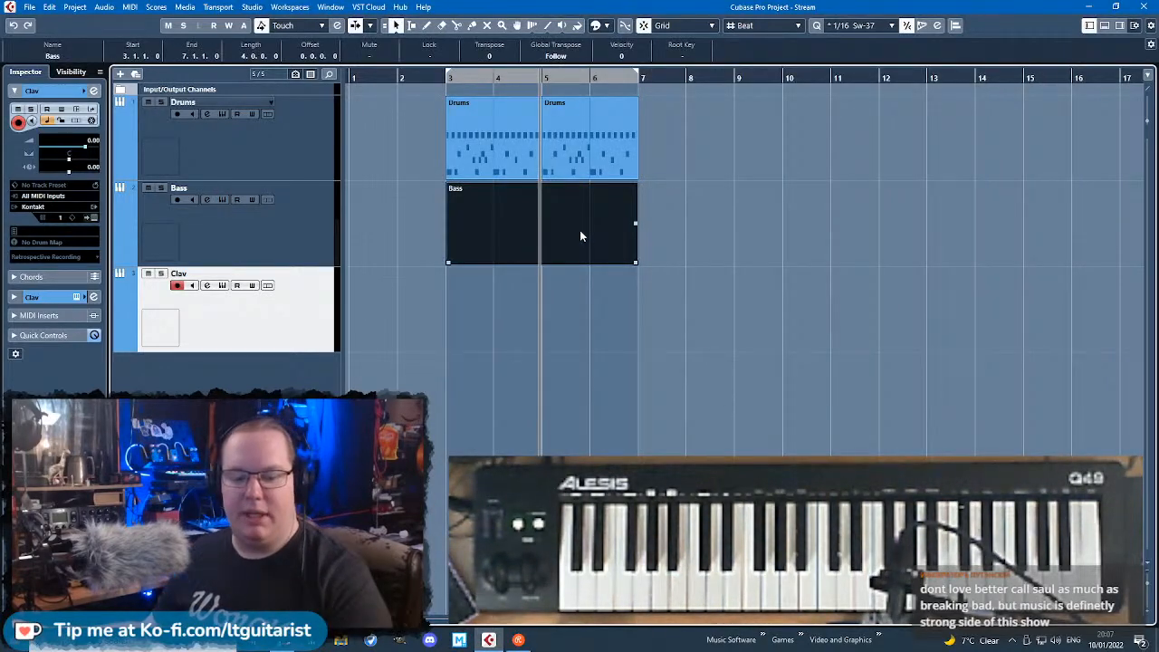
double_click(579, 236)
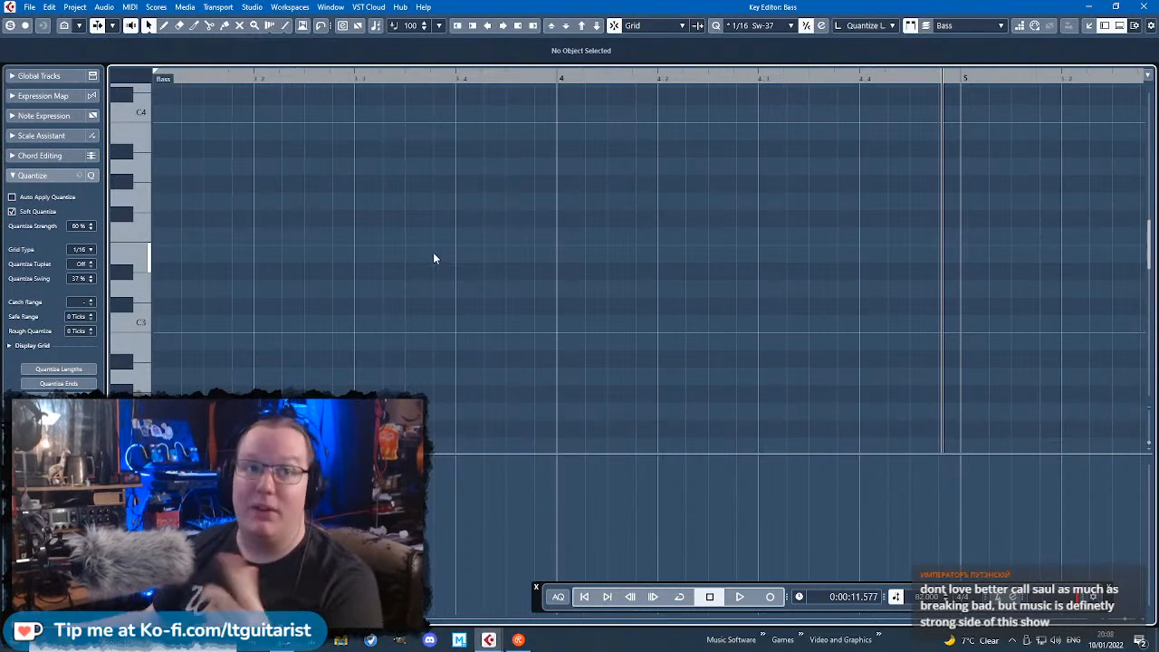
scroll(358, 256, left, 3)
scroll(394, 252, down, 3)
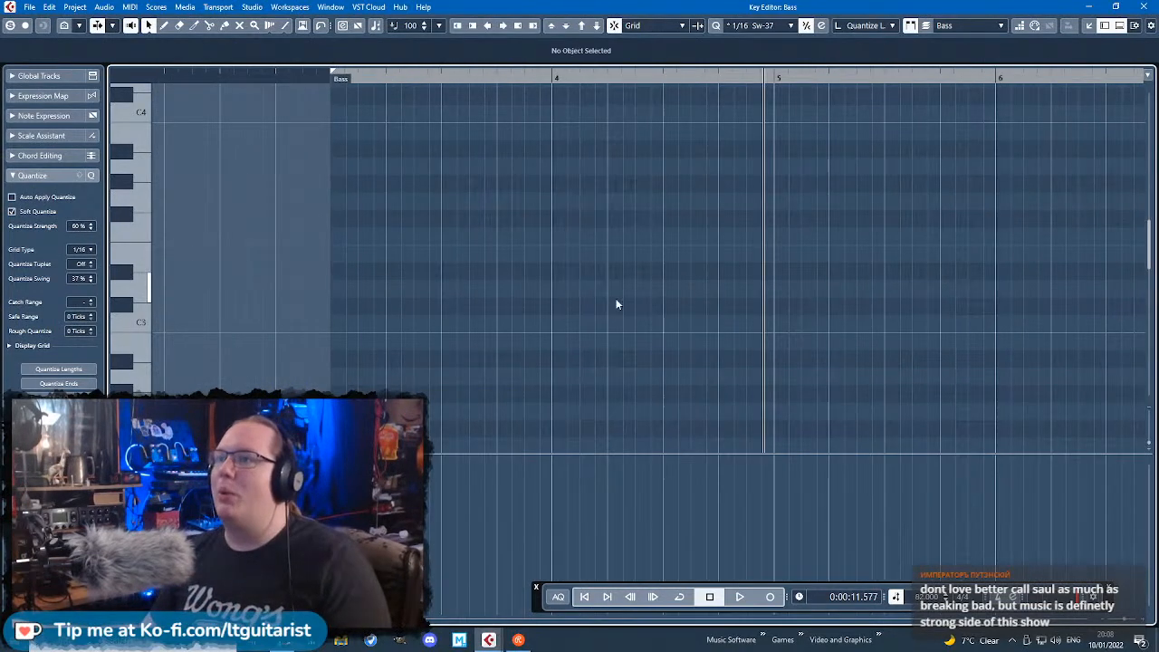
scroll(569, 319, down, 3)
scroll(518, 319, down, 2)
scroll(514, 319, up, 1)
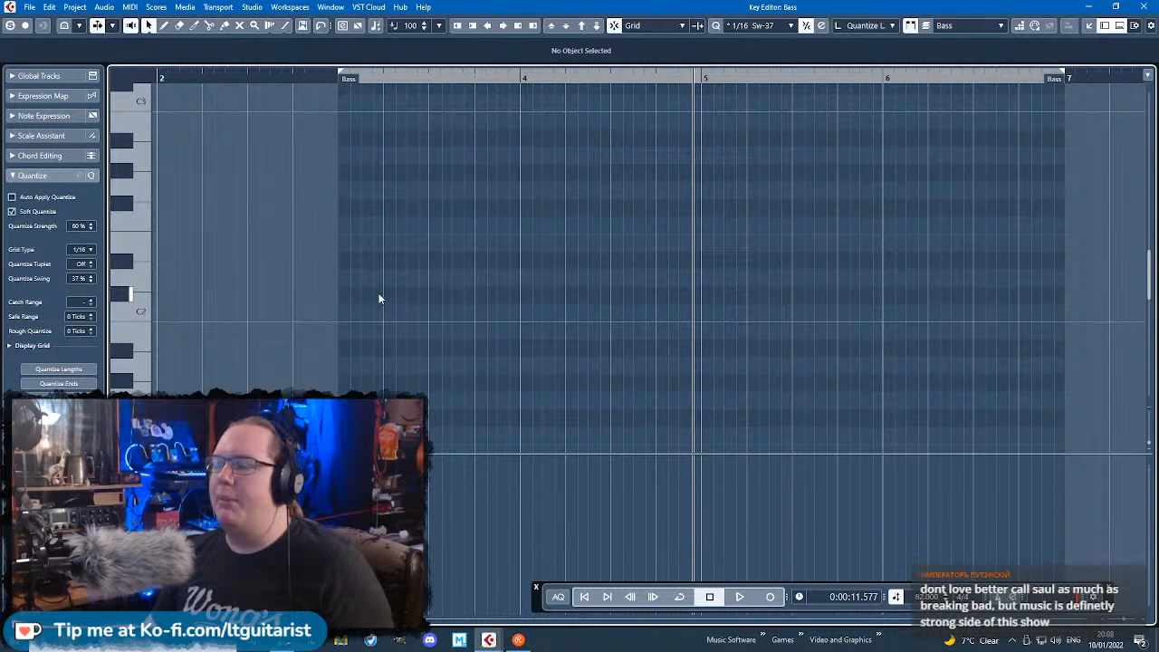
Step: Place a short A1 bass note at the start of bar 3 and play it back
mouse_move(365, 262)
mouse_down()
mouse_move(395, 263)
mouse_move(360, 253)
mouse_up()
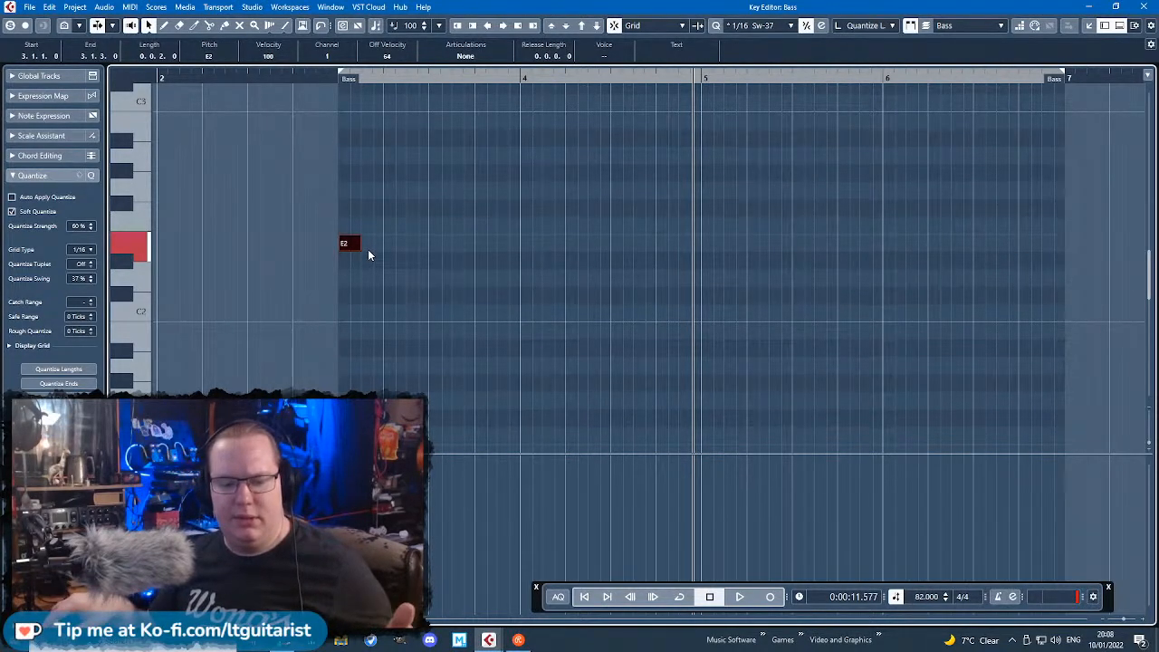
drag(354, 254, 349, 364)
scroll(349, 370, up, 2)
key(space)
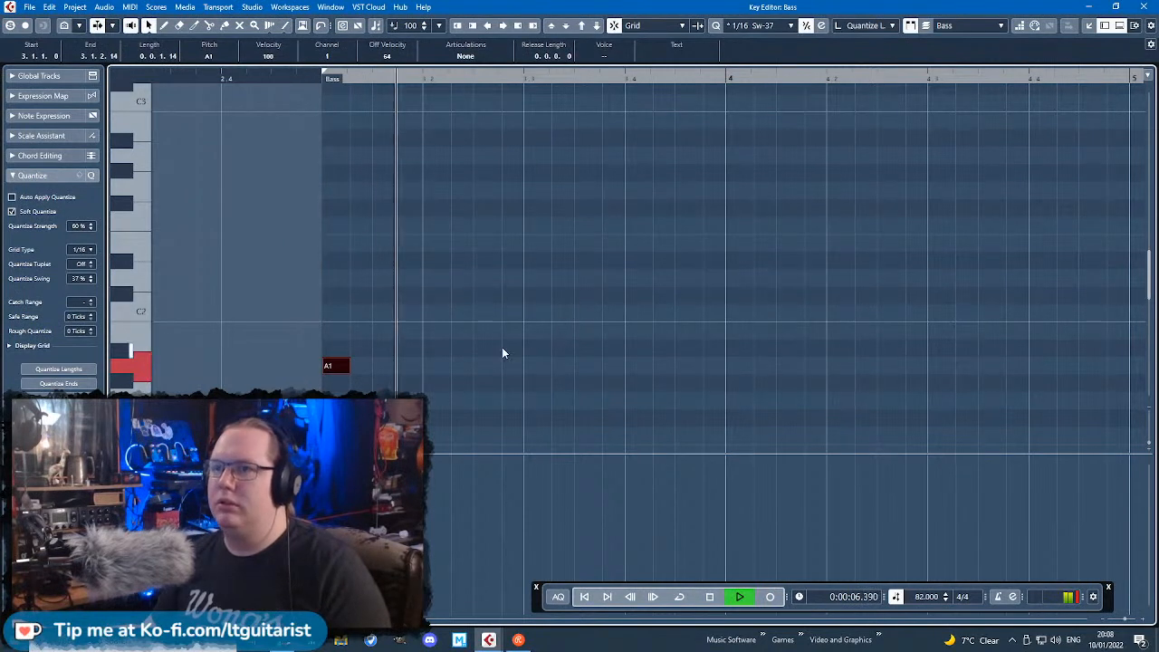
key(space)
Step: Copy the A1 note to beat 3 of bar 3 as G1 and play the part from bar 3
key(alt+d)
drag(364, 365, 536, 402)
scroll(472, 249, down, 2)
click(317, 79)
key(space)
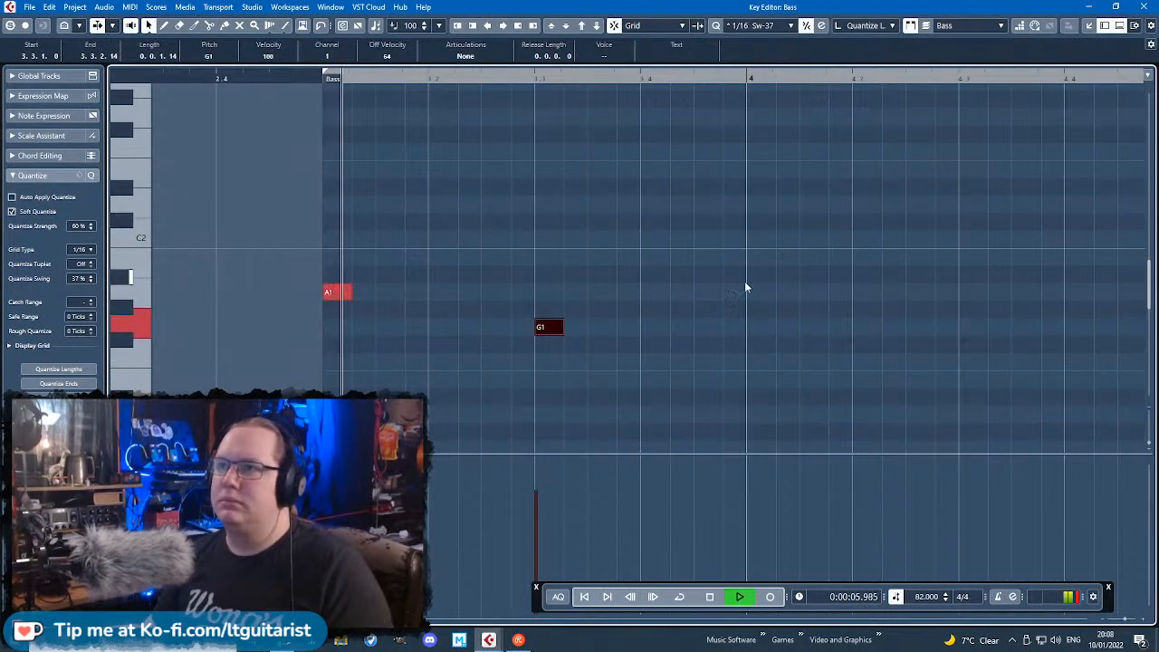
click(764, 313)
scroll(763, 317, up, 1)
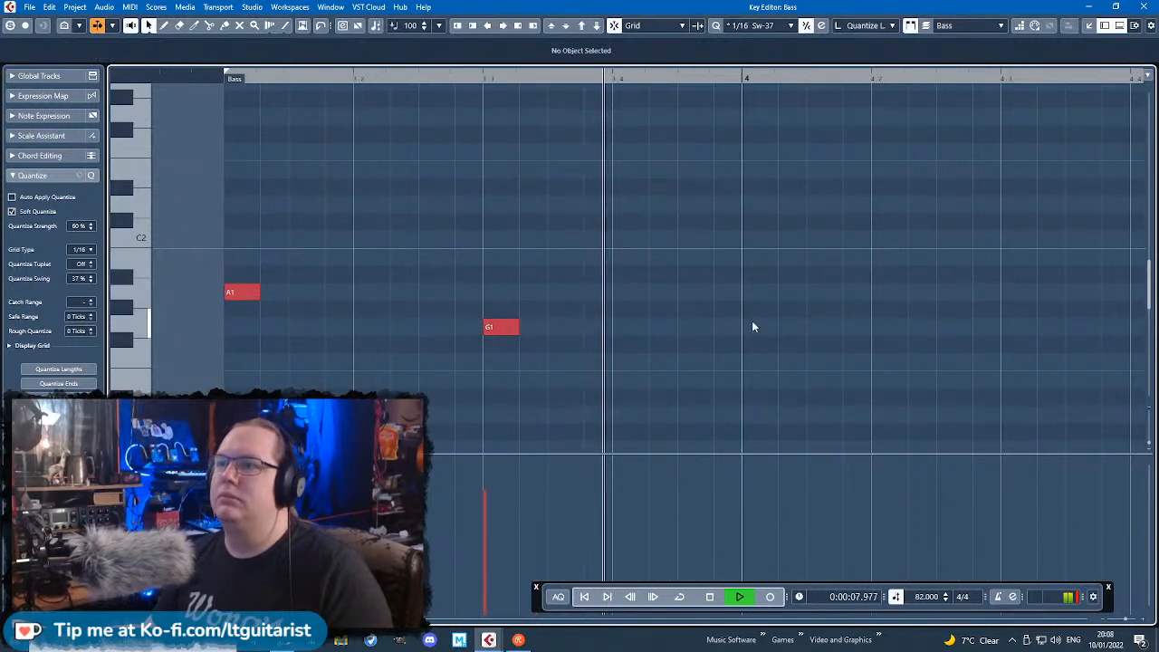
Step: Copy the G1 note to the start of bar 4 as F#1
key(space)
drag(761, 264, 434, 378)
key(alt+d)
drag(534, 332, 771, 350)
scroll(772, 351, down, 2)
click(1060, 339)
scroll(1067, 340, right, 2)
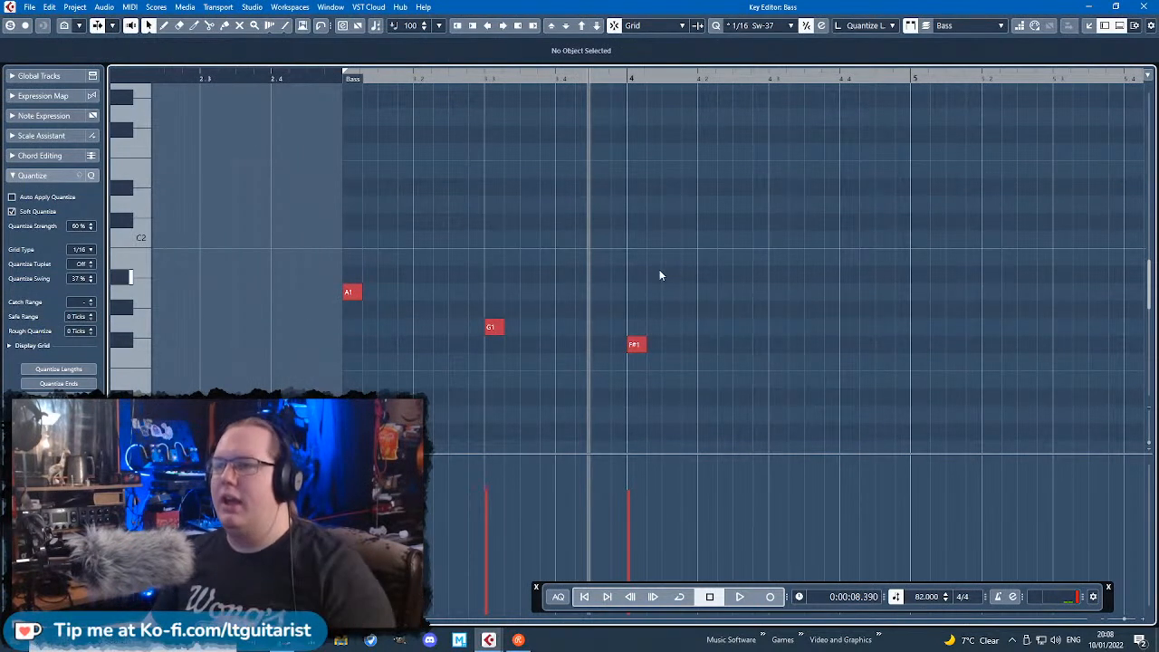
Step: Copy the F#1 note to beat 3 of bar 4 as F1 and play back the bass line
drag(660, 276, 638, 391)
drag(667, 351, 776, 364)
key(space)
click(730, 220)
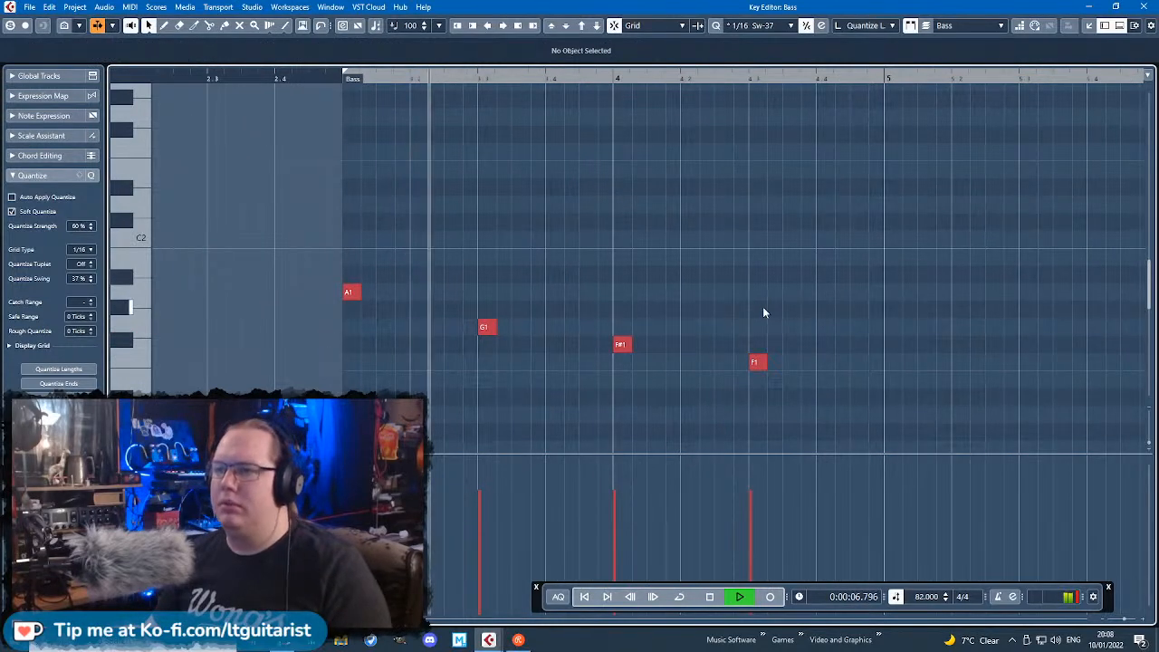
scroll(933, 266, up, 1)
drag(993, 286, 1144, 292)
scroll(817, 319, down, 3)
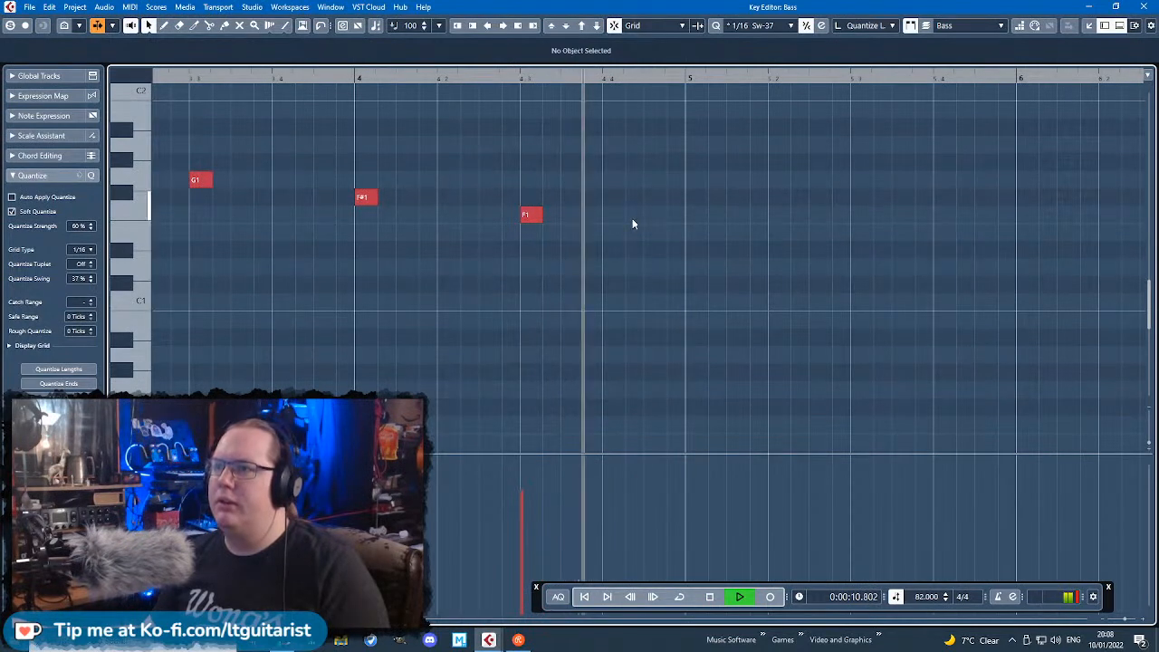
Step: Add an F1 note on the last sixteenth of beat 3 in bar 4 and a G1 at 4.4.3, and play from bar 3
key(space)
key(g)
key(space)
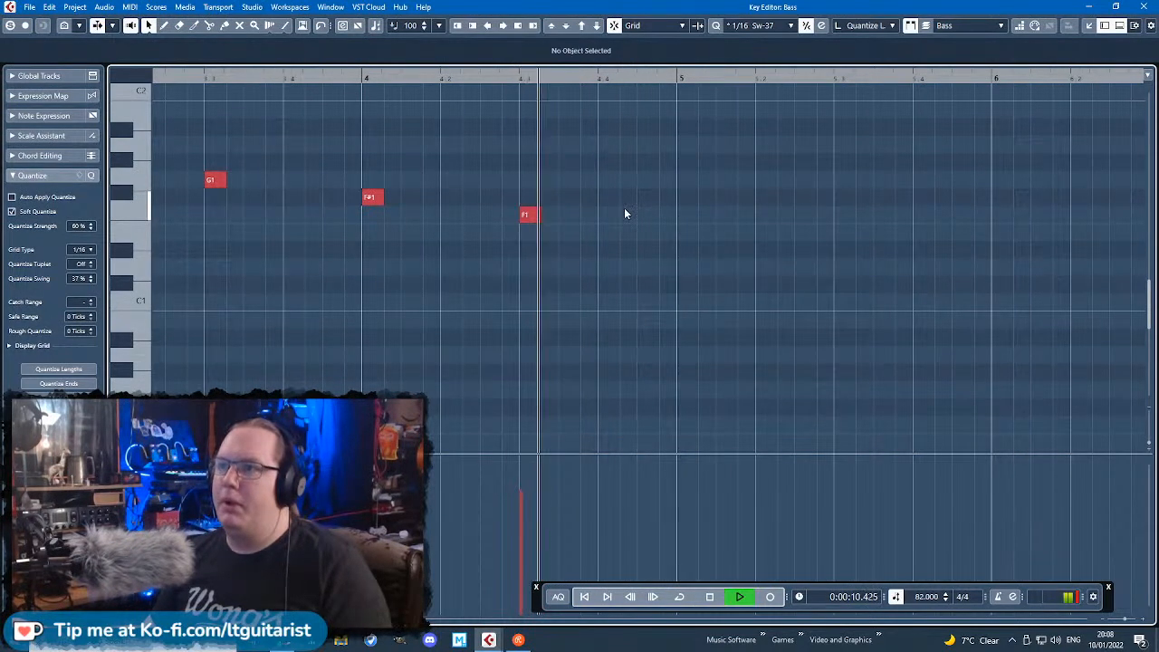
key(space)
drag(587, 218, 675, 184)
click(648, 180)
scroll(669, 195, down, 2)
click(225, 76)
key(space)
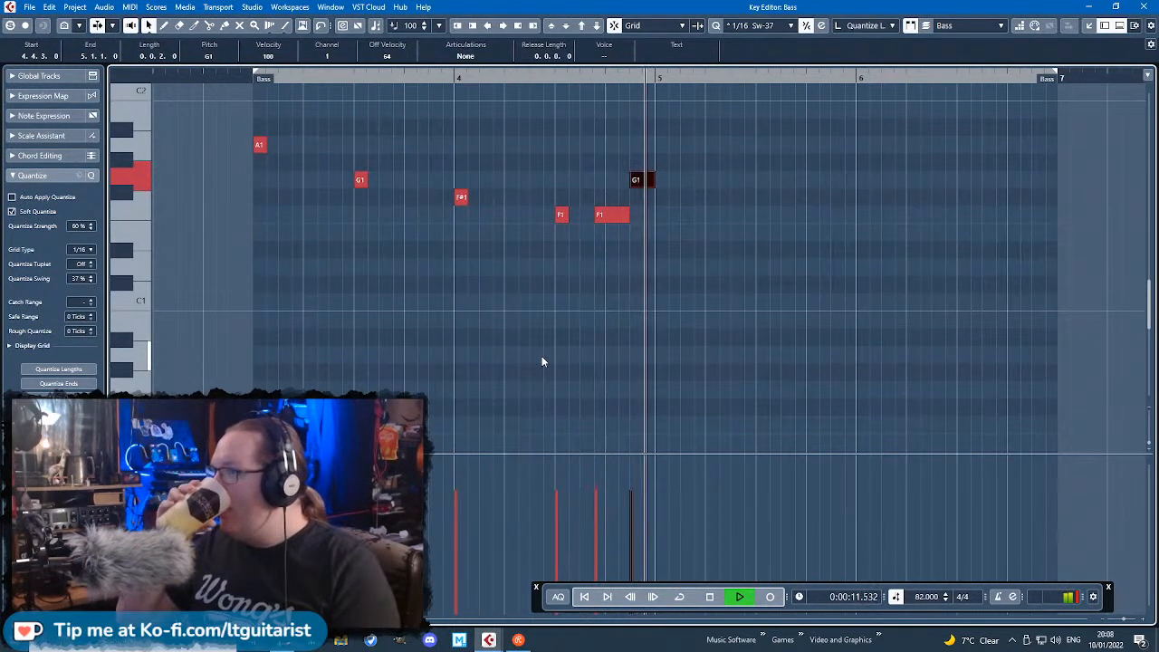
key(space)
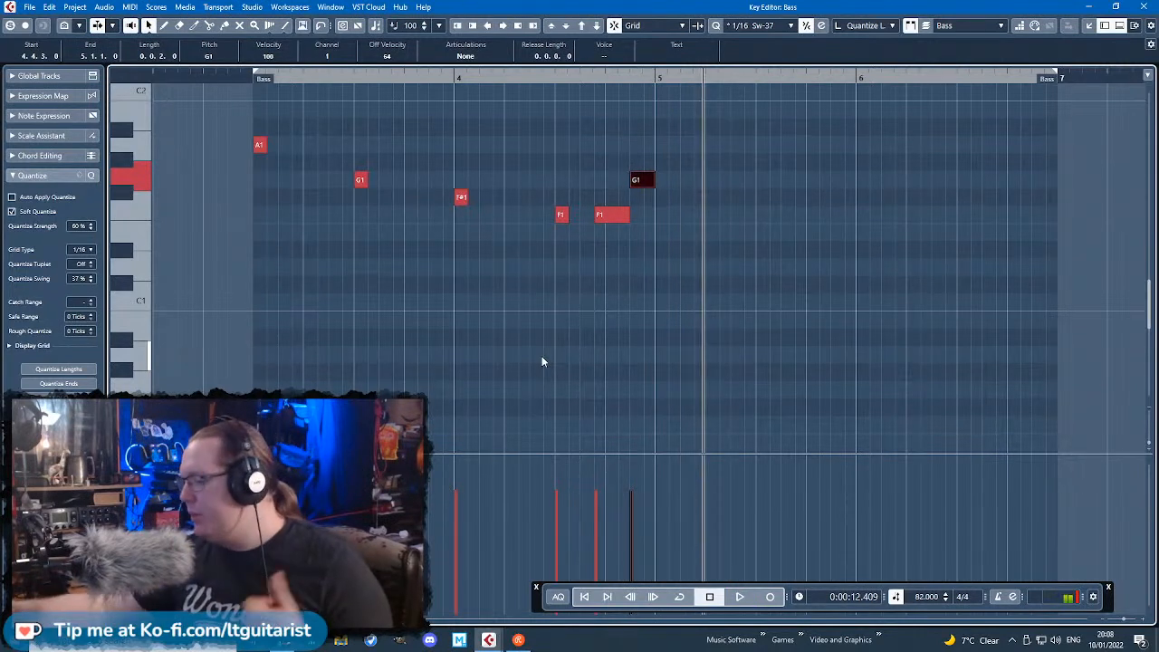
Step: Lower all bass notes to velocity 81, duplicate the phrase to bar 5, and play it back in the project
drag(798, 325, 247, 135)
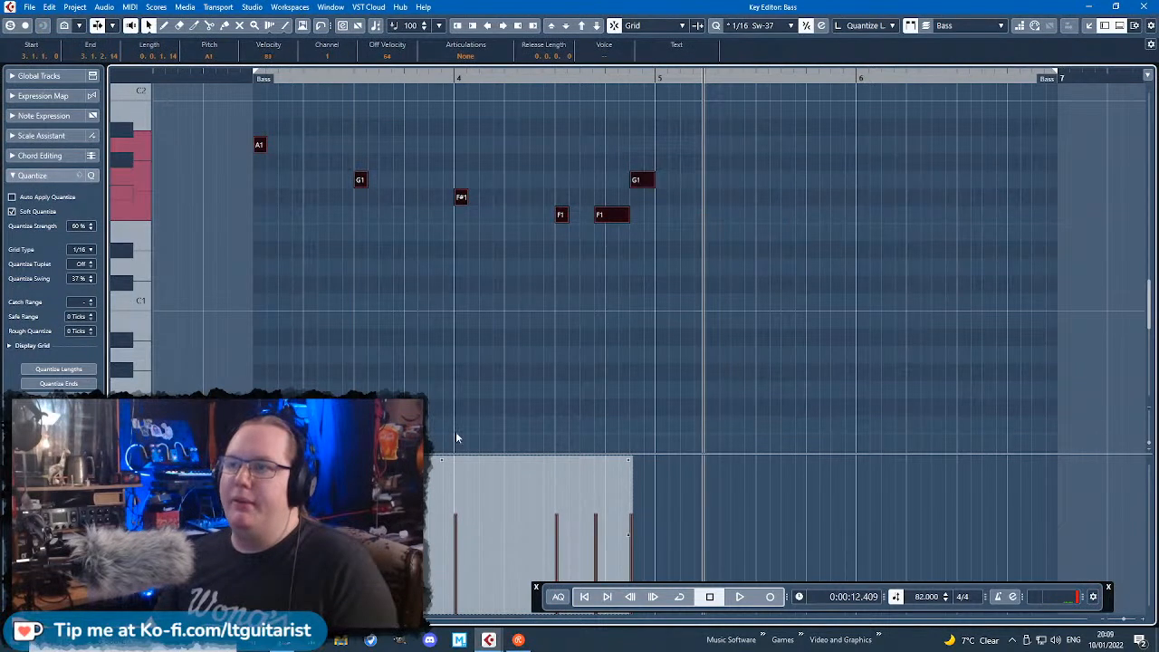
key(ctrl+d)
click(1141, 6)
key(space)
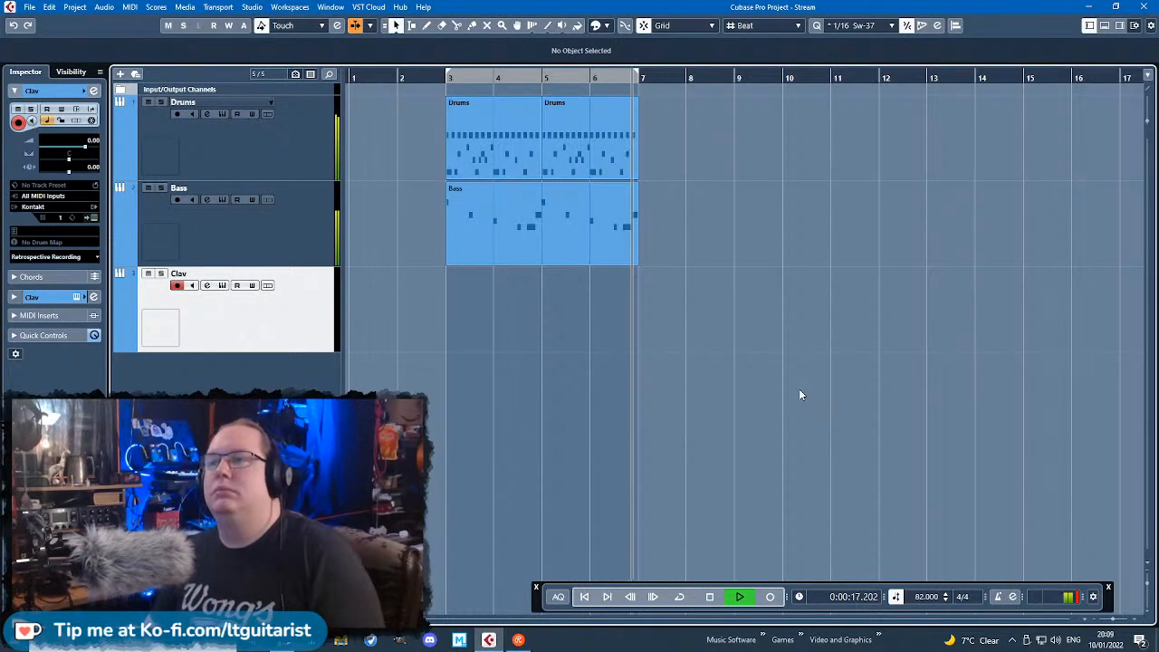
Step: Duplicate the Drums and Bass parts to bar 7 and extend the locator range to bar 11
drag(696, 384, 497, 147)
key(ctrl+d)
click(628, 407)
drag(635, 78, 838, 78)
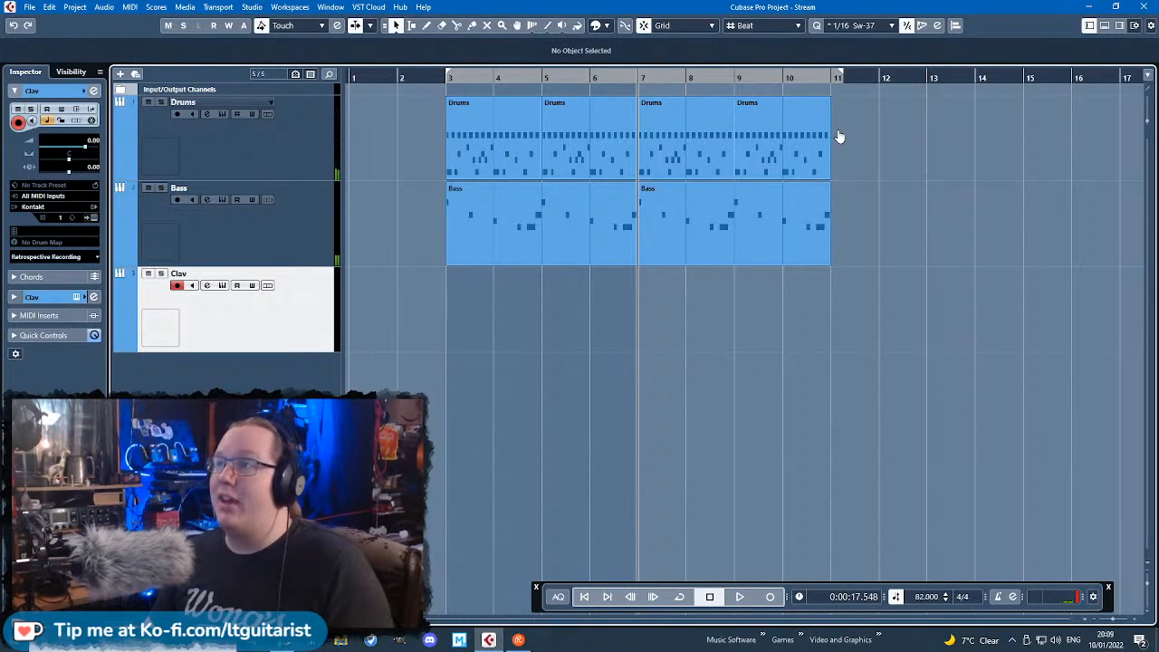
scroll(819, 272, down, 2)
mouse_move(810, 330)
mouse_down()
mouse_move(251, 341)
mouse_move(263, 341)
mouse_up()
scroll(532, 366, up, 2)
drag(520, 367, 415, 390)
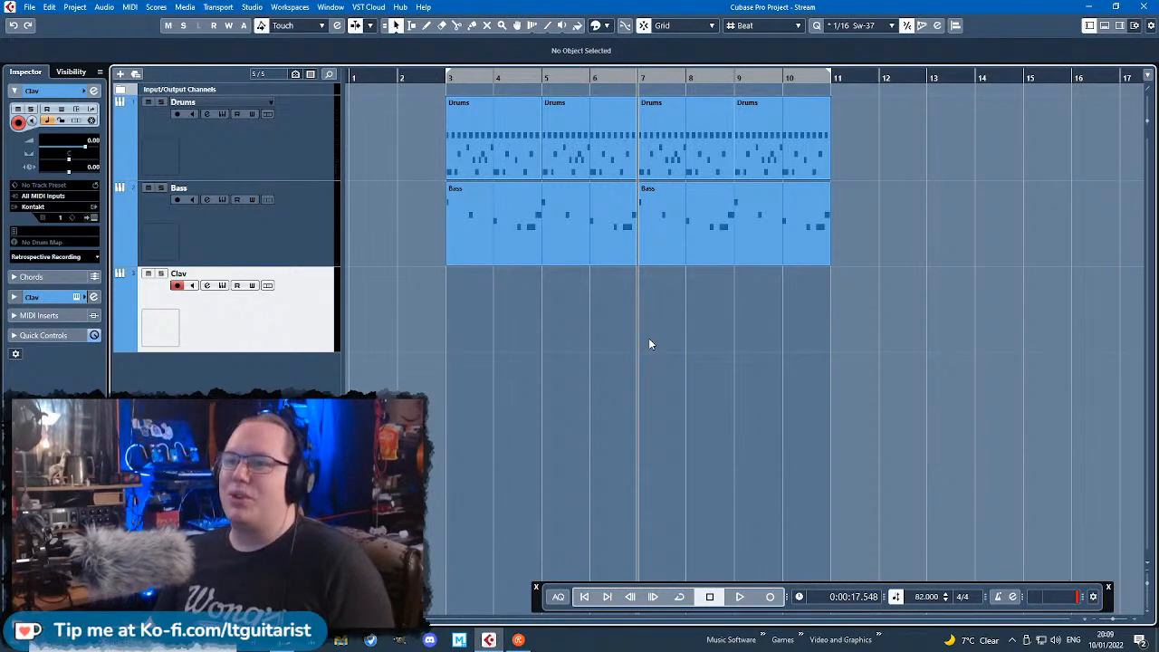
scroll(649, 344, up, 1)
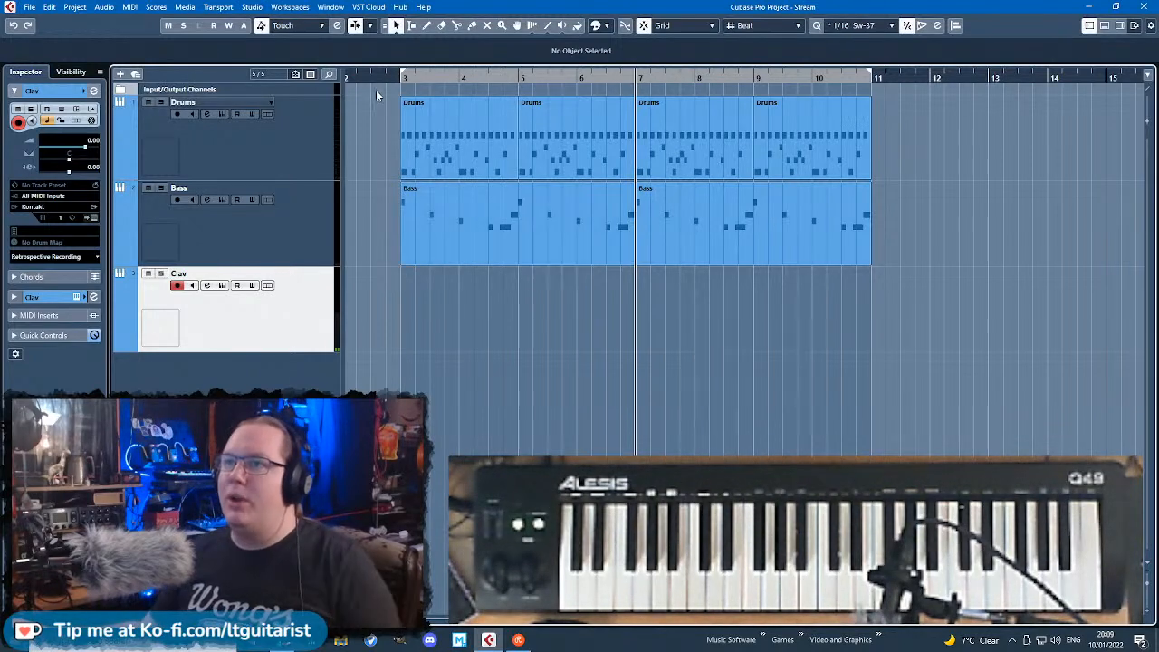
Step: Play the arrangement from bar 3 in a loop to try out Clav ideas over it
click(401, 80)
key(space)
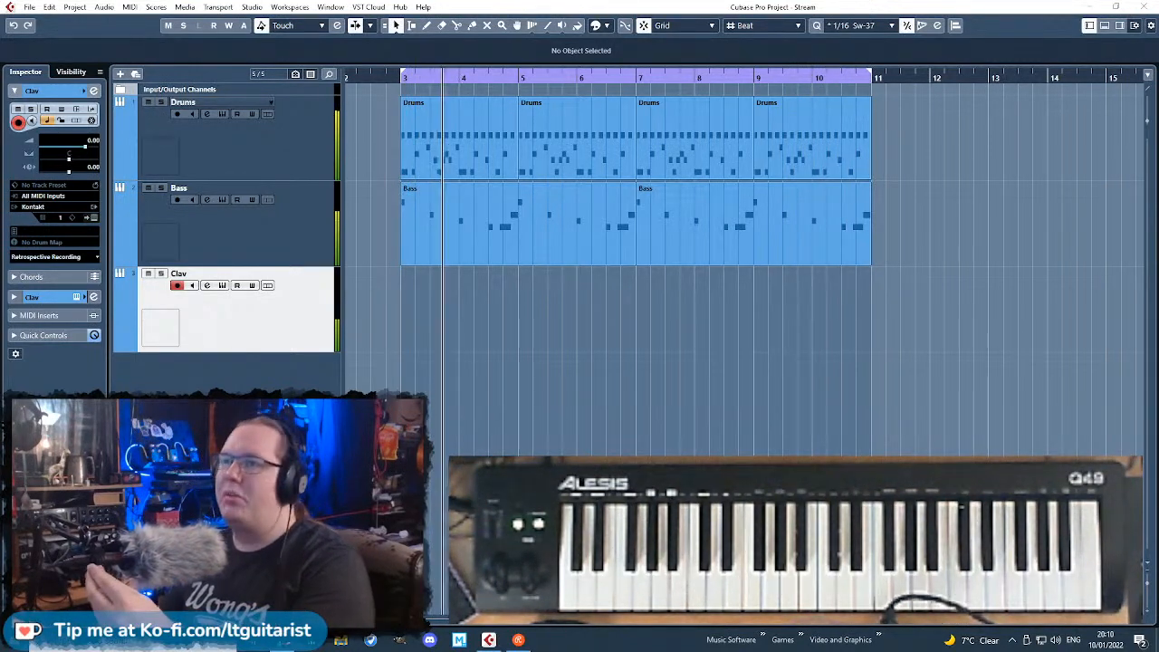
click(641, 437)
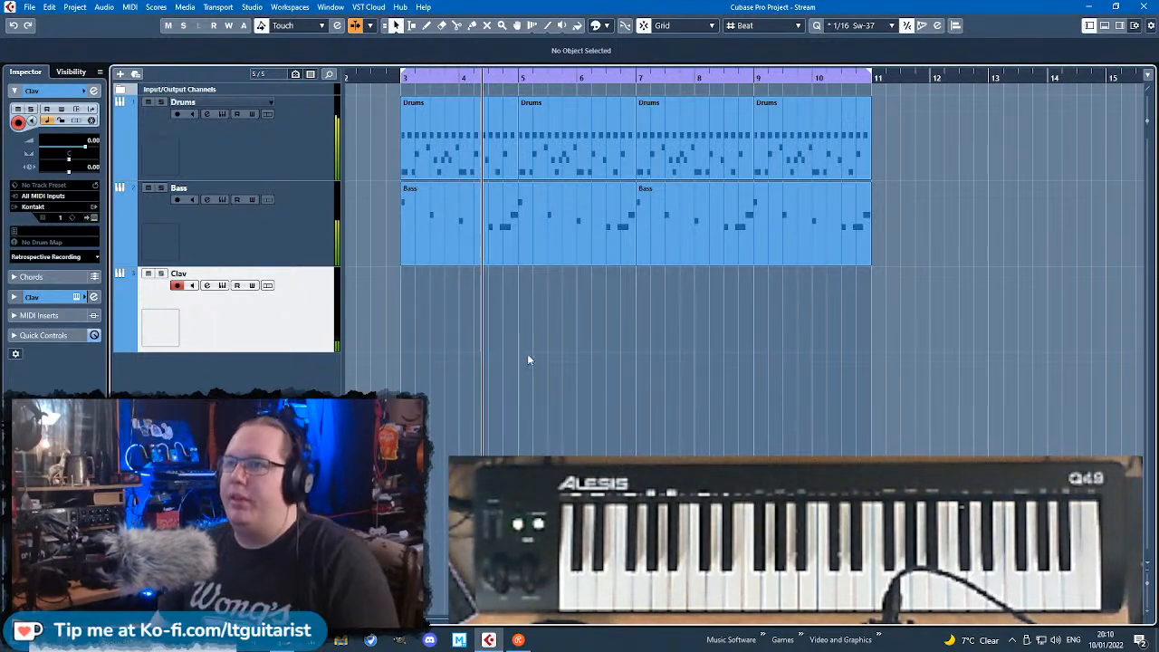
Step: Create an empty part on the Clav track from bar 3 to bar 11 and open it in the Key Editor
scroll(507, 366, down, 1)
scroll(559, 361, up, 1)
double_click(594, 343)
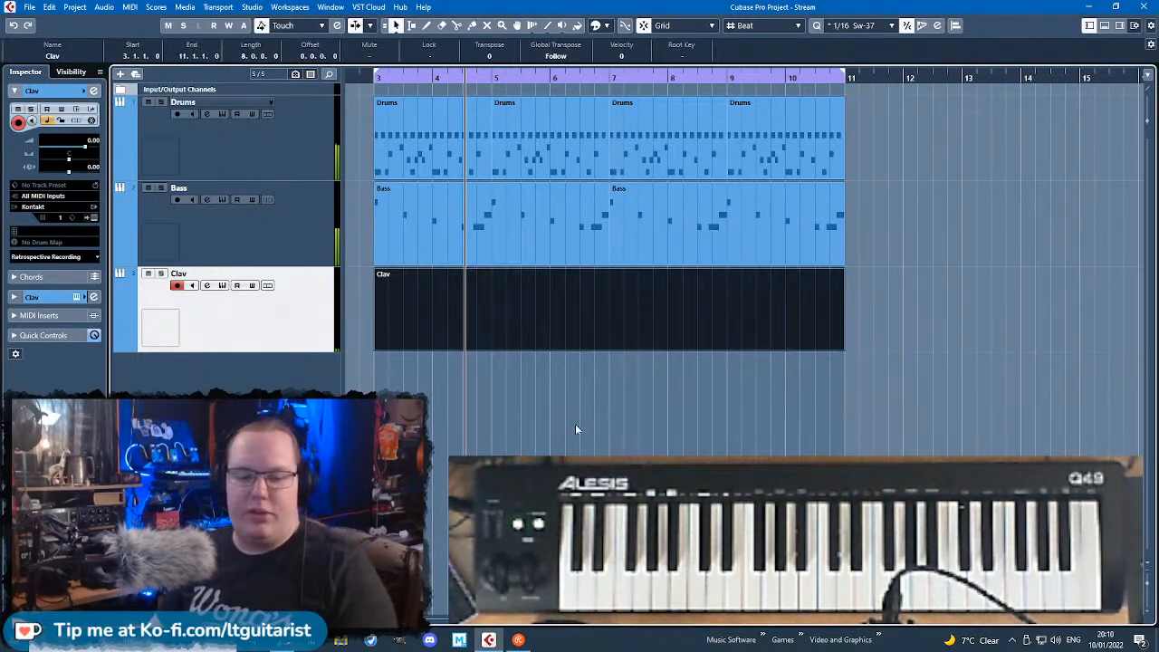
double_click(552, 317)
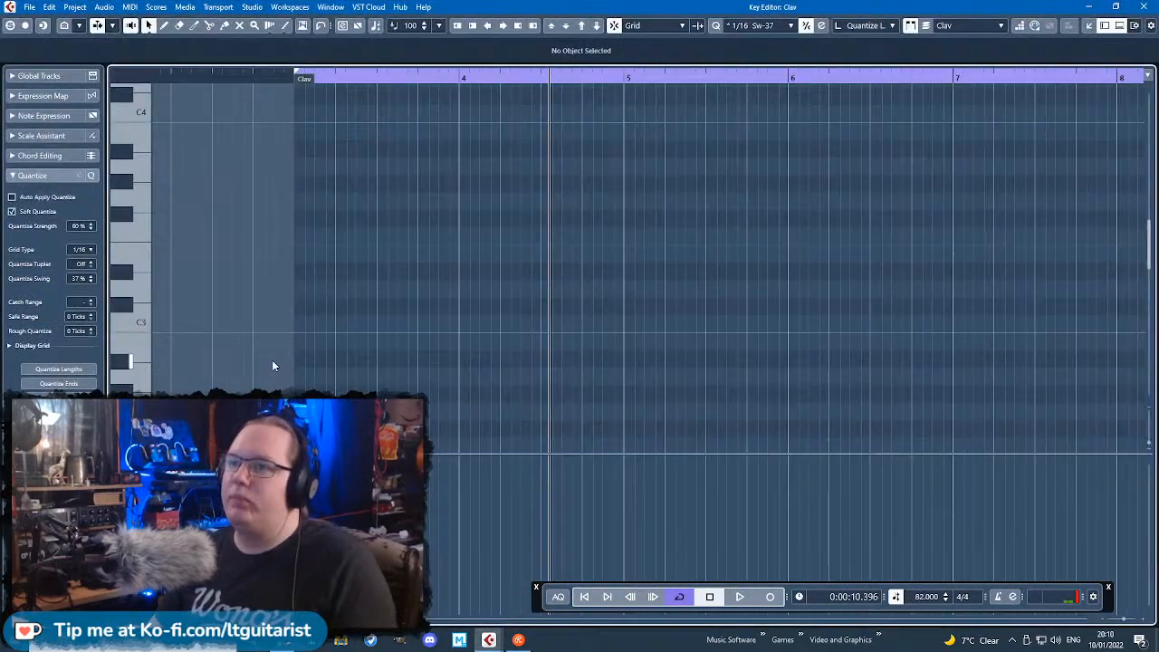
Step: Build a one-bar chord of A3, C4 and E4 at the start of bar 3 and play it back
scroll(316, 258, up, 2)
mouse_move(322, 237)
mouse_down()
mouse_move(439, 228)
mouse_move(316, 191)
mouse_move(311, 169)
mouse_up()
drag(405, 170, 574, 174)
scroll(593, 237, up, 2)
key(ctrl+d)
drag(637, 241, 318, 118)
key(ctrl+d)
drag(624, 109, 324, 186)
key(space)
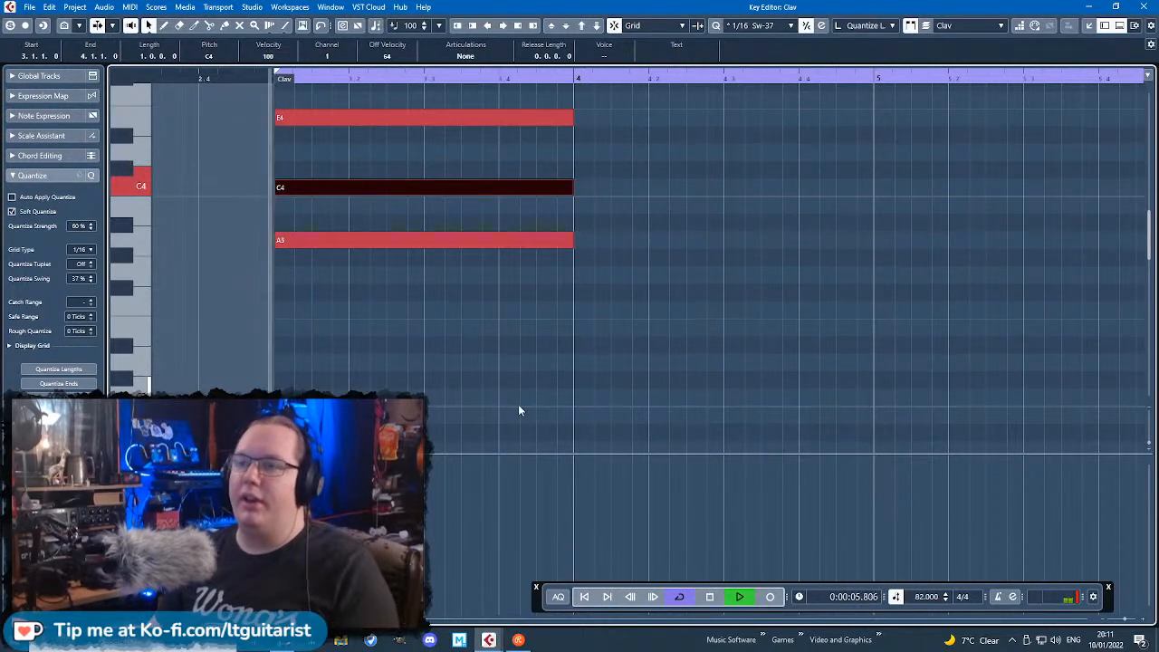
key(space)
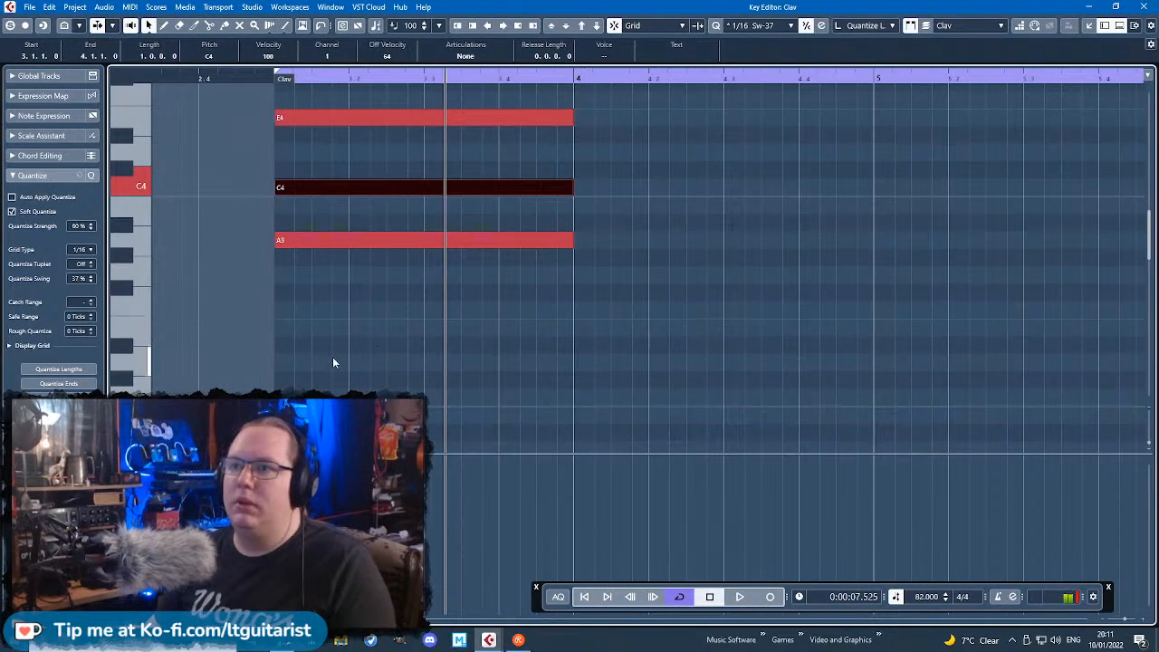
Step: Add a one-bar A2 note below the chord in bar 3 and play back the result
scroll(336, 355, down, 2)
scroll(452, 317, up, 2)
drag(579, 354, 514, 240)
key(ctrl+d)
drag(613, 239, 317, 413)
scroll(321, 384, down, 2)
click(306, 364)
mouse_move(303, 341)
mouse_down()
mouse_move(297, 412)
mouse_move(292, 370)
mouse_move(294, 384)
mouse_up()
drag(366, 325, 423, 312)
scroll(553, 330, down, 2)
drag(693, 411, 557, 180)
scroll(715, 389, up, 1)
key(space)
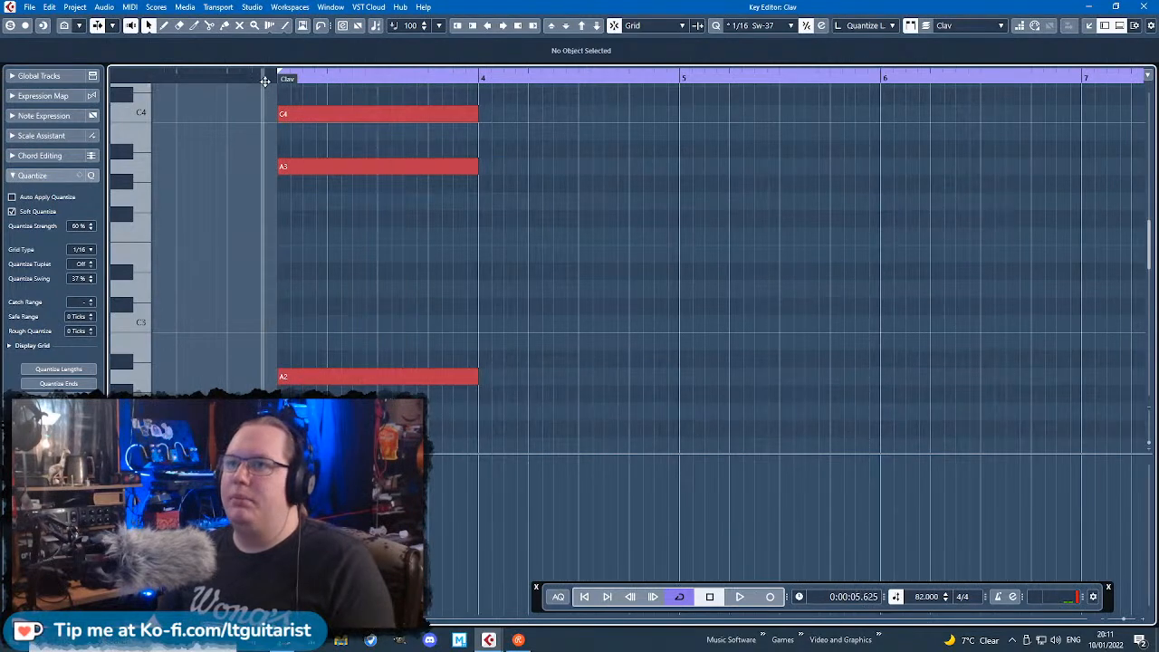
Step: Shorten all the chord notes in bar 3 to a length of 0.1.3.14
drag(517, 402, 455, 35)
key(space)
drag(477, 191, 366, 192)
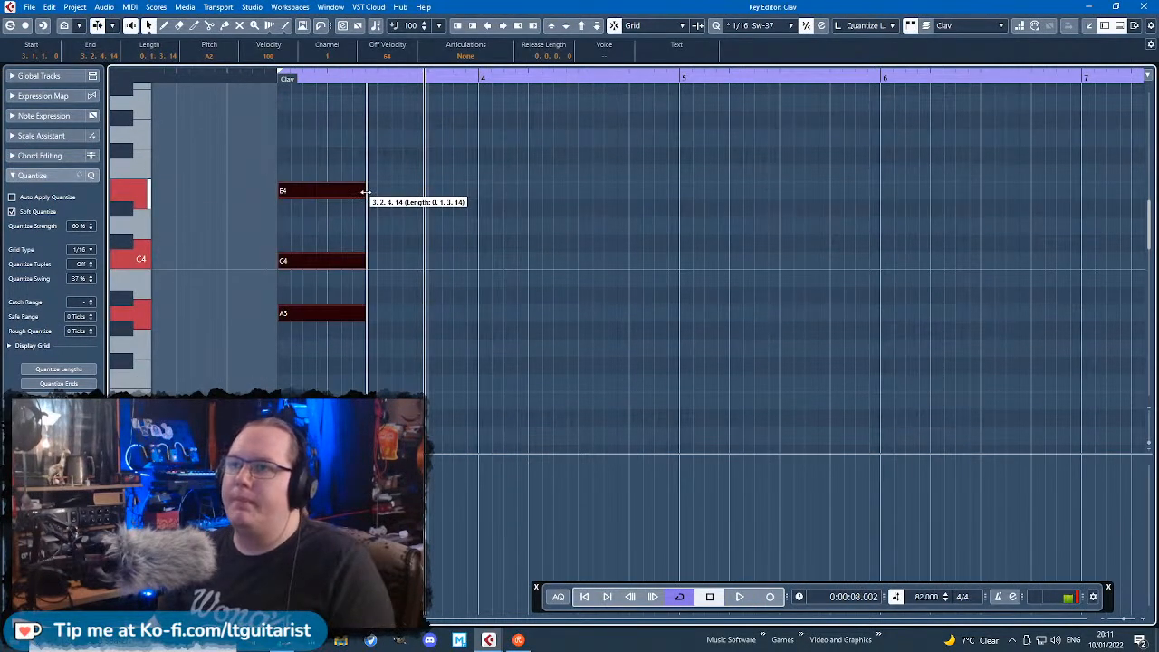
scroll(410, 246, down, 3)
scroll(357, 224, up, 1)
scroll(358, 224, up, 1)
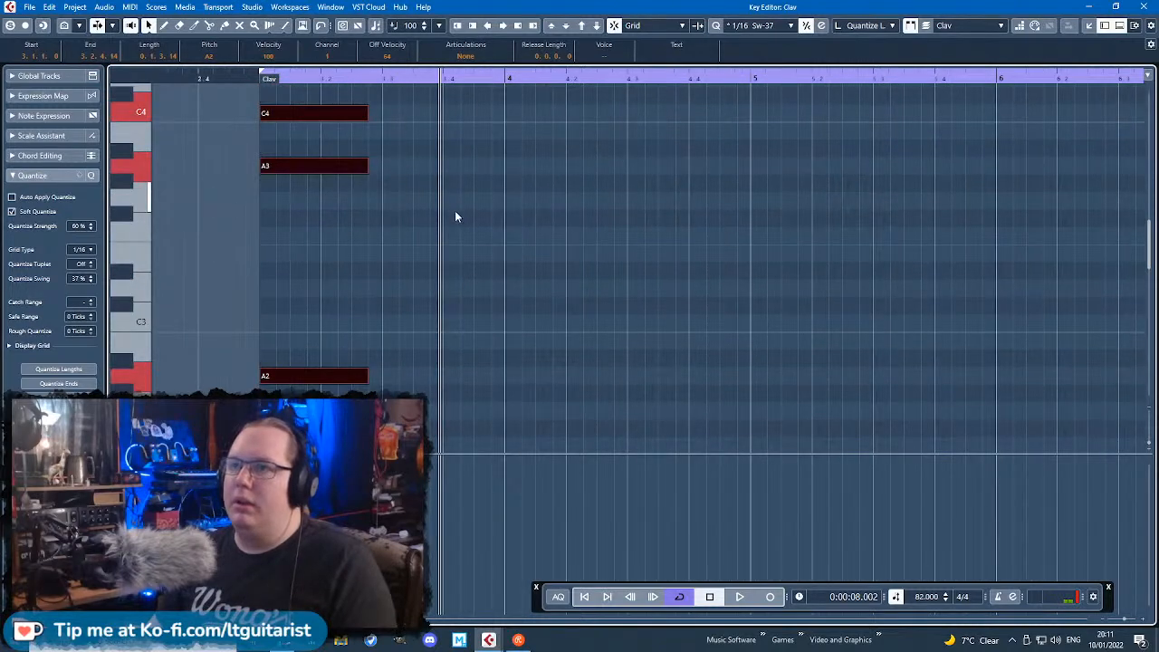
Step: Duplicate the chord to beat 3 of bar 3 and lower the copied A3 to G3
key(ctrl+d)
drag(398, 169, 413, 203)
click(421, 206)
Step: Duplicate both chords into bar 4, change their inner notes to F#3 and F3, and play back the progression
drag(579, 389, 268, 117)
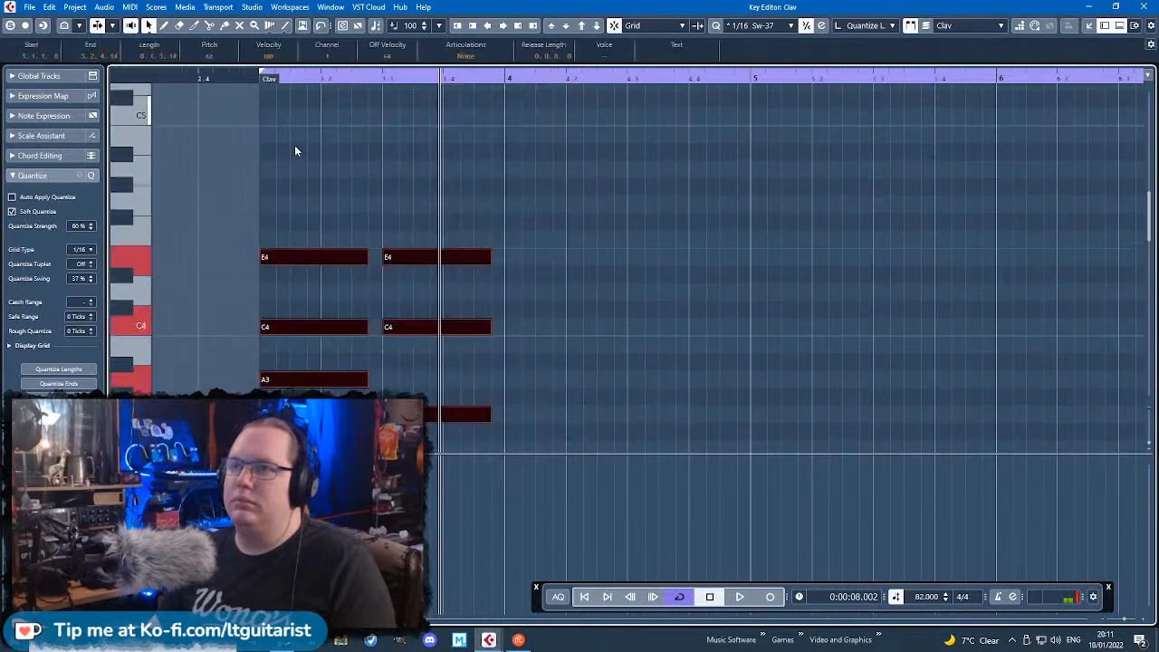
key(ctrl+d)
scroll(519, 216, down, 4)
drag(521, 298, 535, 297)
click(543, 246)
scroll(547, 226, up, 2)
drag(540, 158, 541, 209)
drag(657, 194, 662, 228)
click(312, 213)
key(space)
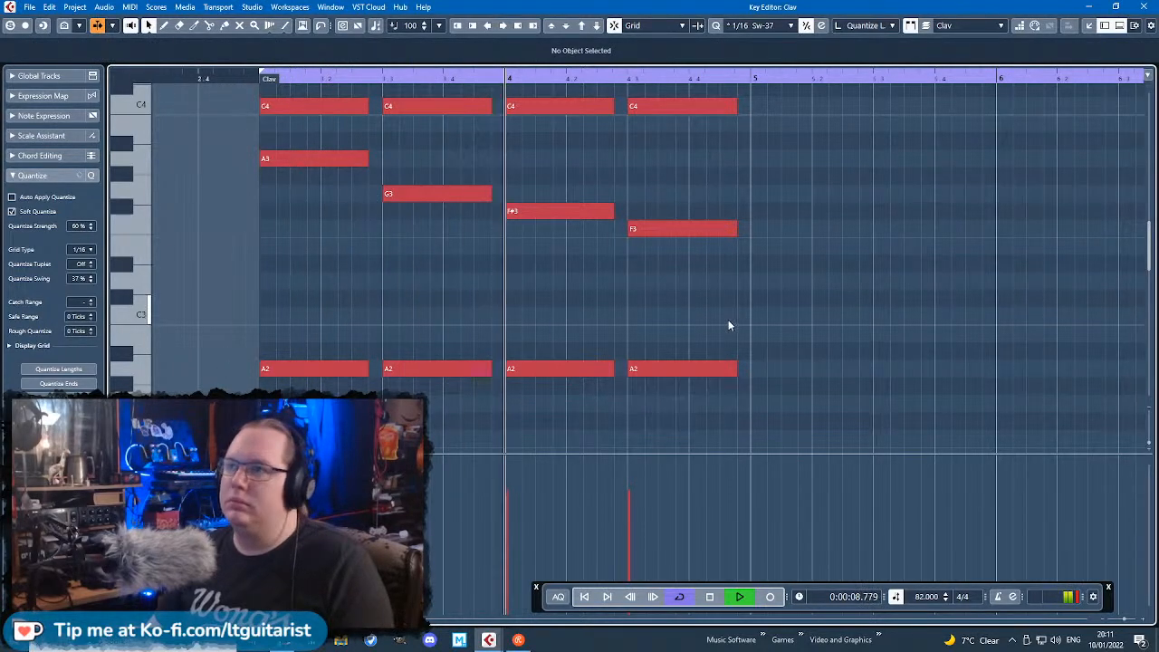
scroll(784, 326, up, 3)
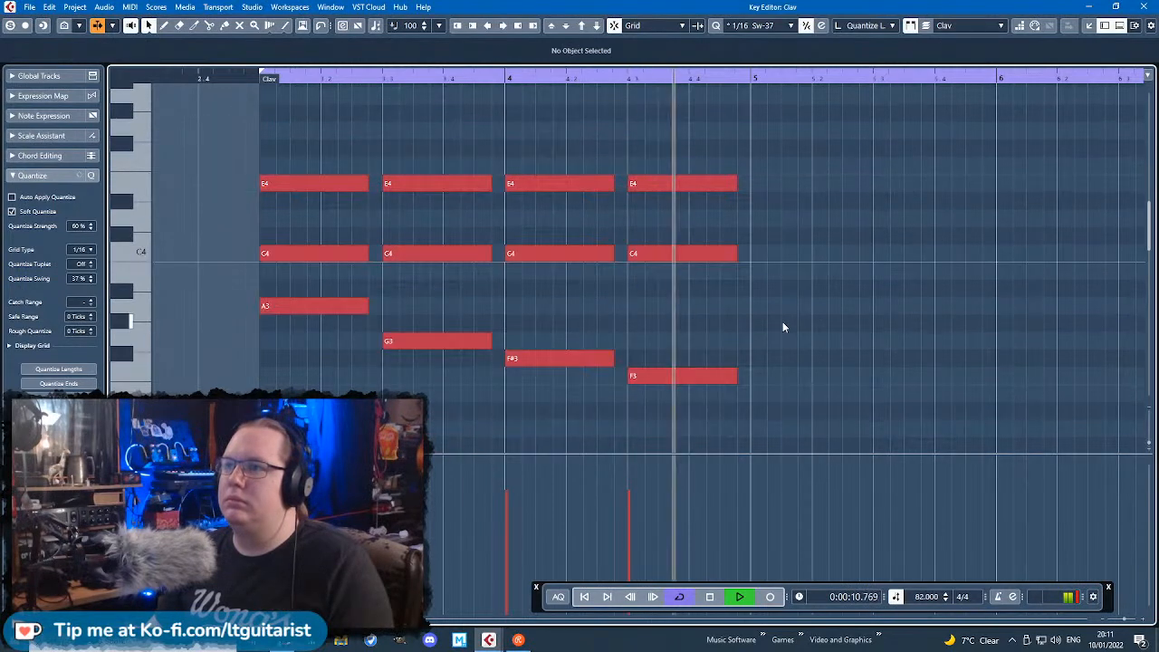
key(space)
Step: Delete the E4, C4 and A2 notes from the last three chords, keeping only the descending inner line
drag(804, 281, 443, 189)
scroll(495, 246, down, 5)
drag(838, 408, 423, 299)
key(Delete)
Step: Show CC 64 (Sustain), draw the pedal on at 3.1.2.14 and off at 4.4.4.14, and play from bar 3
click(132, 463)
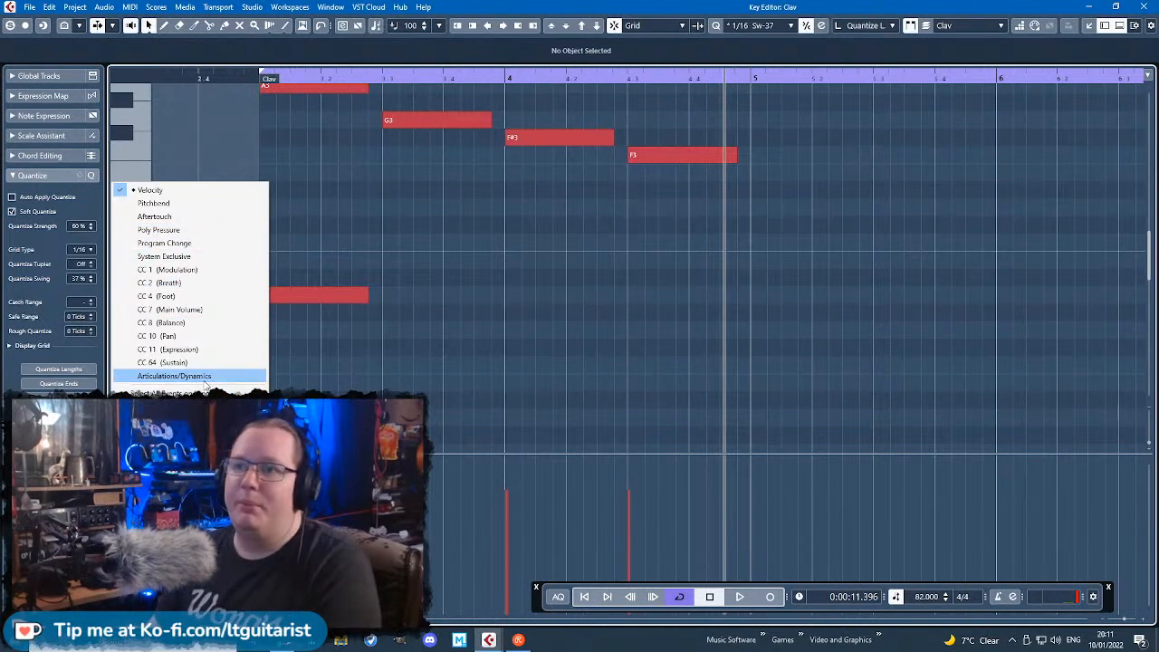
click(226, 361)
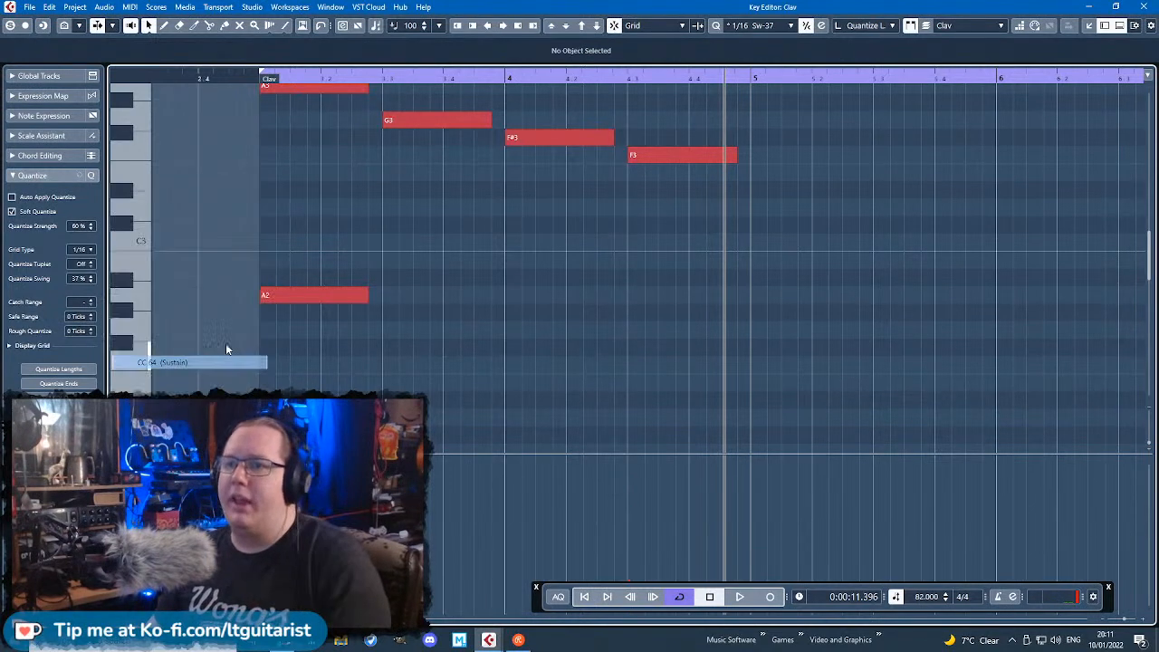
click(165, 26)
click(308, 466)
key(1)
drag(308, 466, 277, 456)
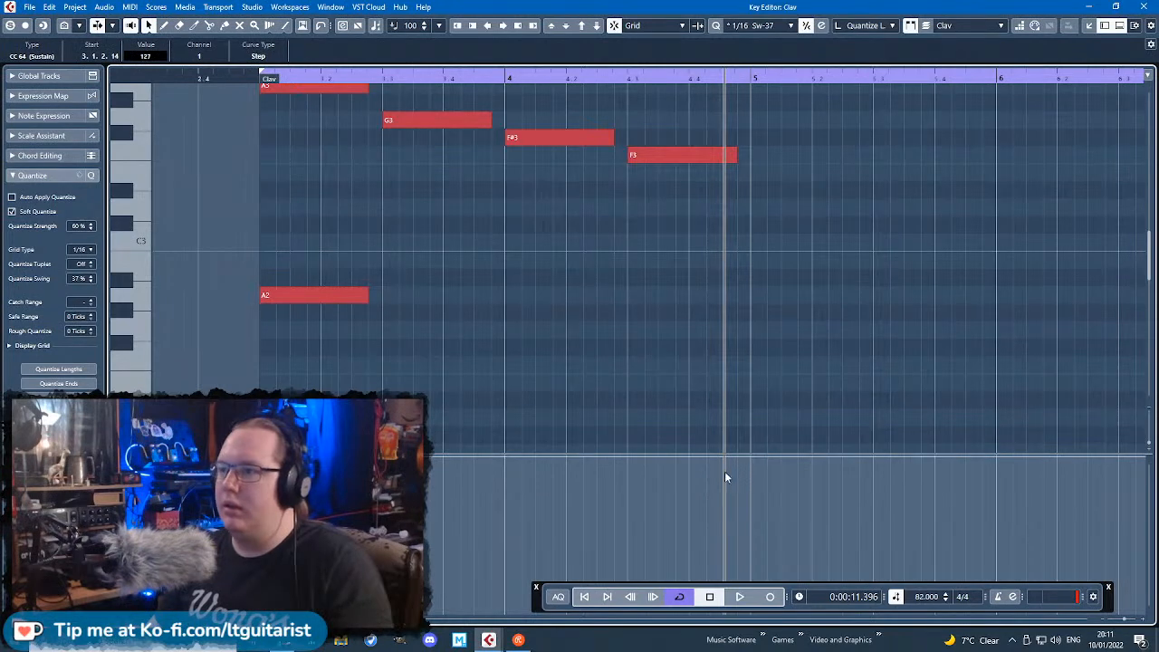
drag(752, 460, 739, 634)
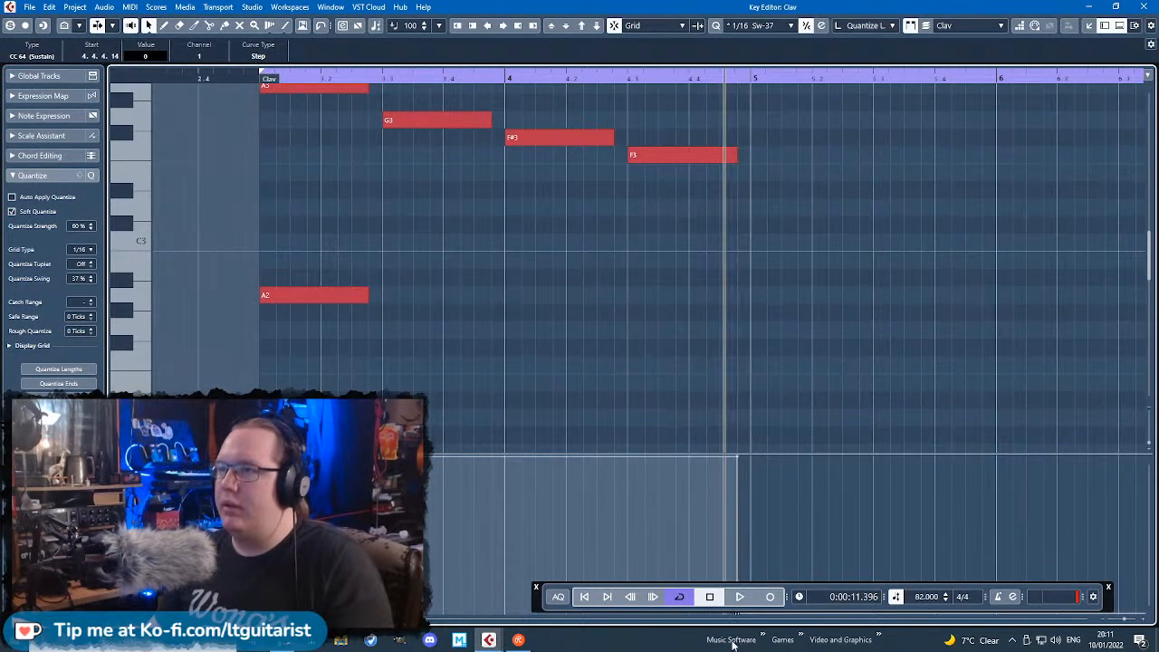
drag(239, 78, 240, 93)
key(space)
Step: Duplicate the two-bar Clav phrase to bar 5 and play it back
drag(865, 385, 265, 137)
key(ctrl+d)
drag(784, 214, 797, 218)
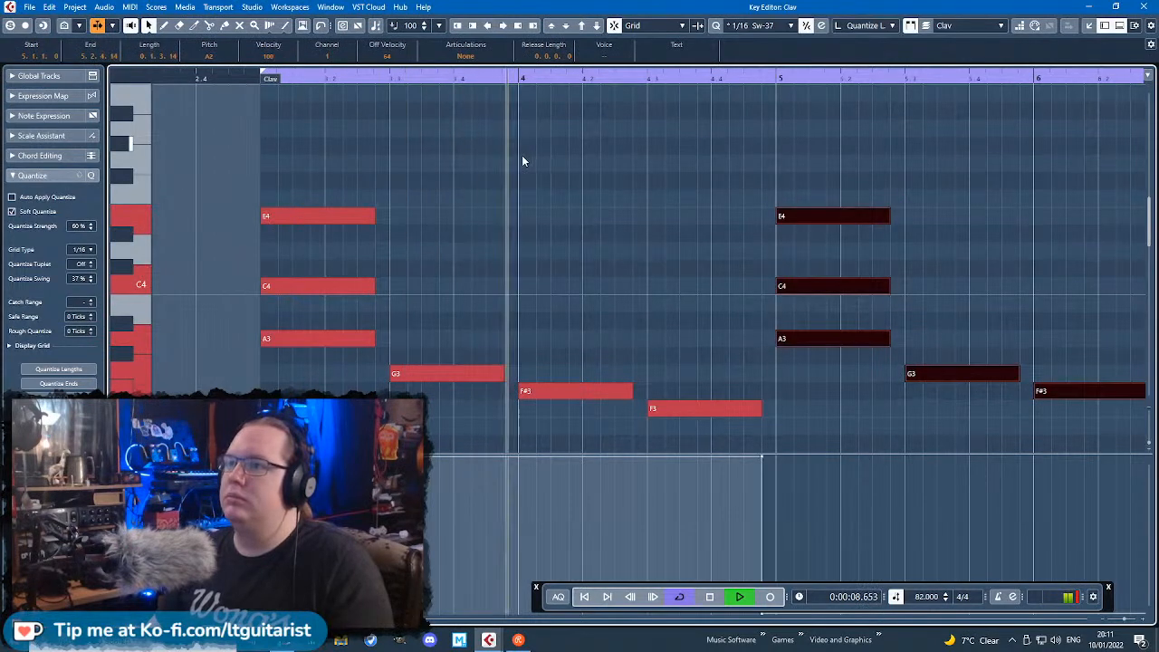
key(g)
key(g)
scroll(757, 235, up, 2)
scroll(593, 218, down, 4)
scroll(684, 310, up, 2)
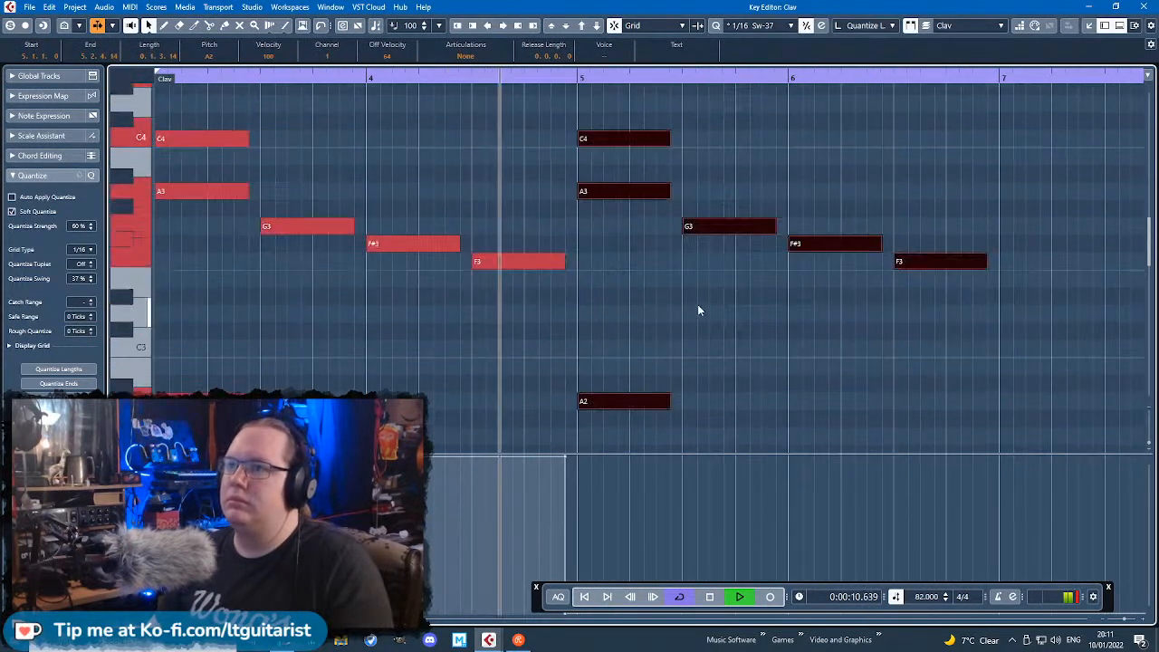
click(691, 317)
scroll(688, 277, down, 2)
scroll(689, 279, down, 2)
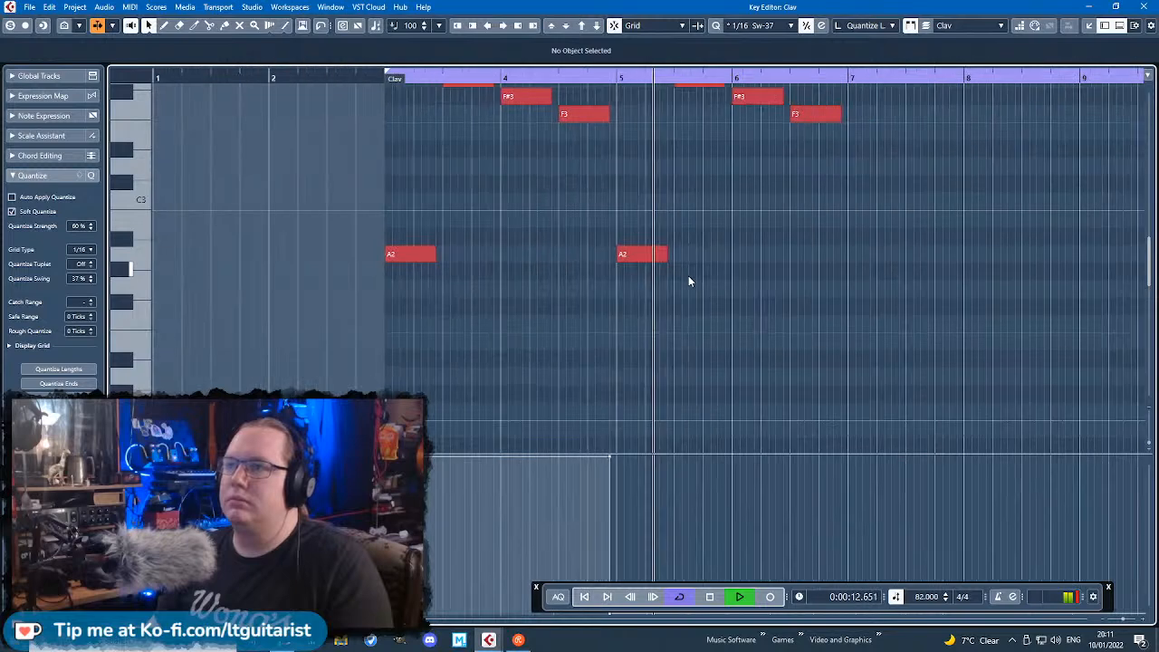
scroll(690, 280, up, 2)
key(space)
Step: Delete the duplicated Clav notes in bars 5 and 6
drag(890, 108, 649, 416)
key(Delete)
scroll(720, 308, up, 2)
drag(773, 289, 585, 105)
key(Delete)
scroll(666, 258, down, 2)
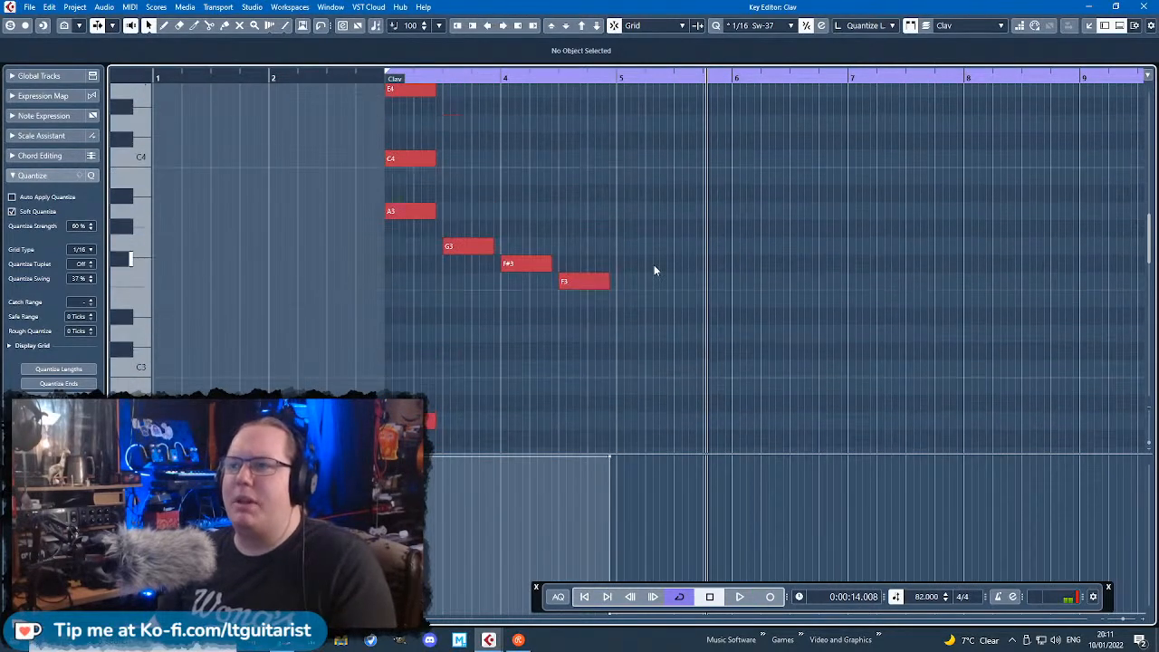
Step: Play back the Clav phrase from bar 3
click(391, 79)
key(space)
scroll(441, 221, up, 3)
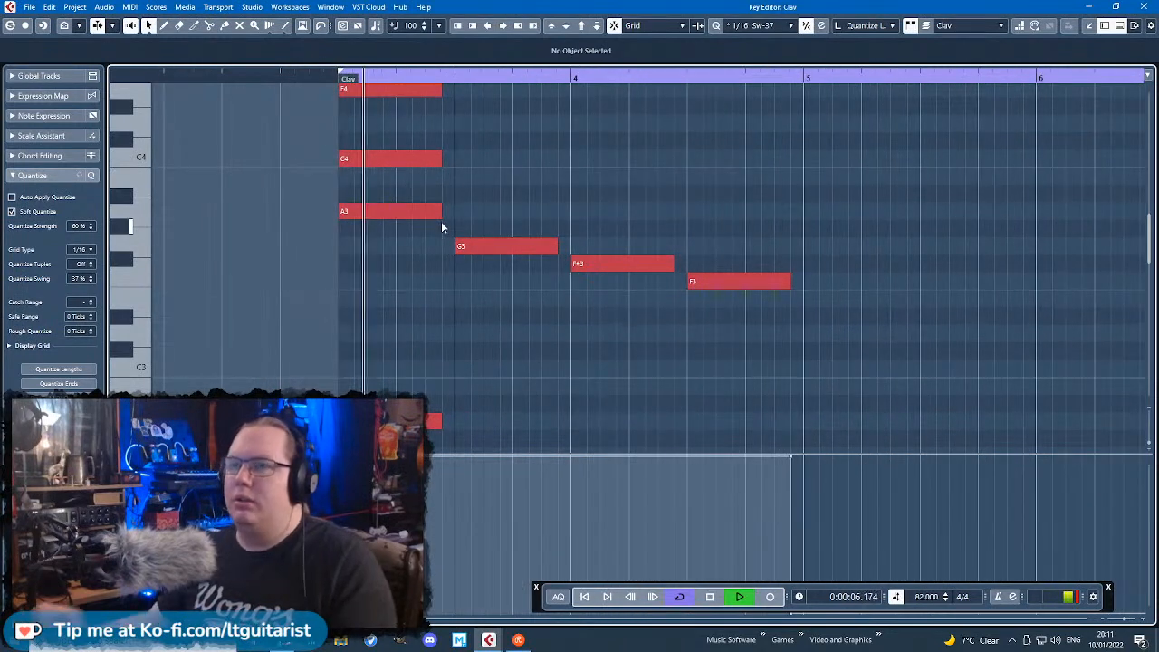
key(space)
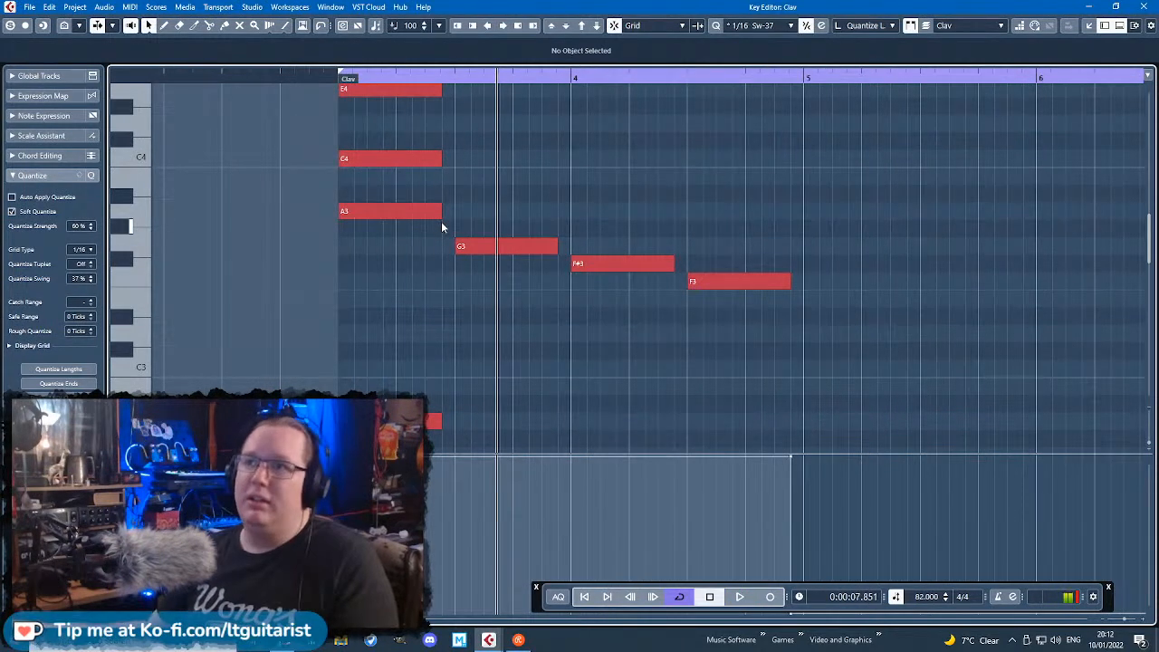
Step: Draw a short E4 note from 3.3.1.0 to 3.3.3.0 and play the phrase from bar 3
scroll(386, 92, up, 2)
click(374, 288)
click(407, 164)
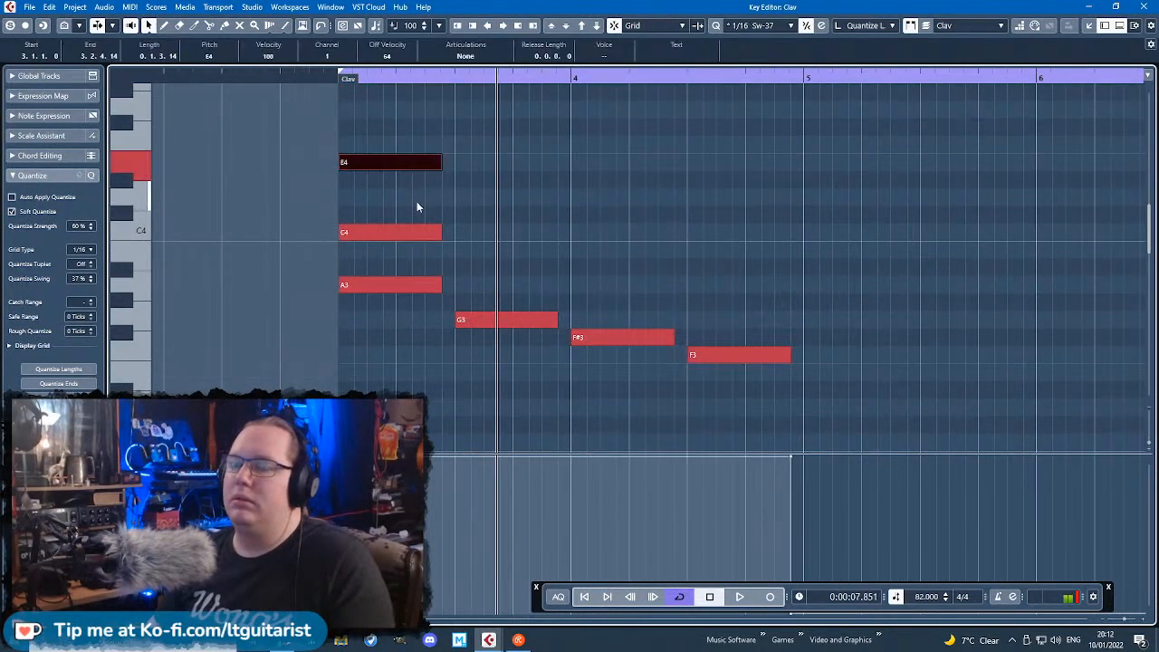
mouse_move(466, 164)
mouse_down()
mouse_move(513, 168)
mouse_move(487, 170)
mouse_up()
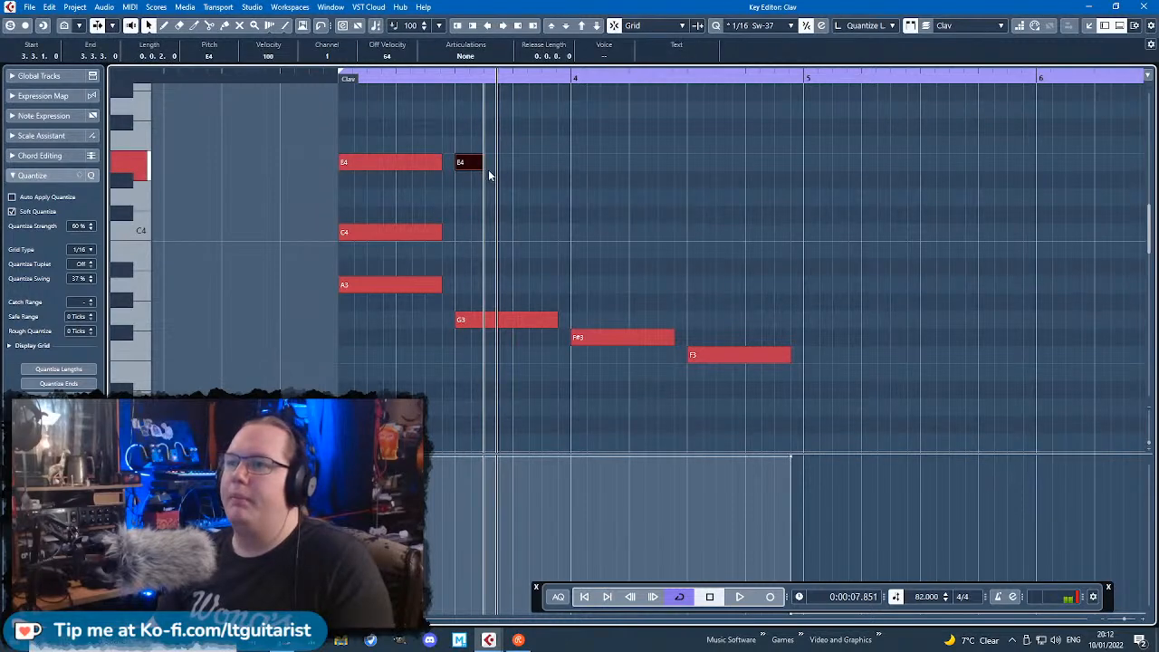
click(313, 81)
key(space)
scroll(408, 168, up, 3)
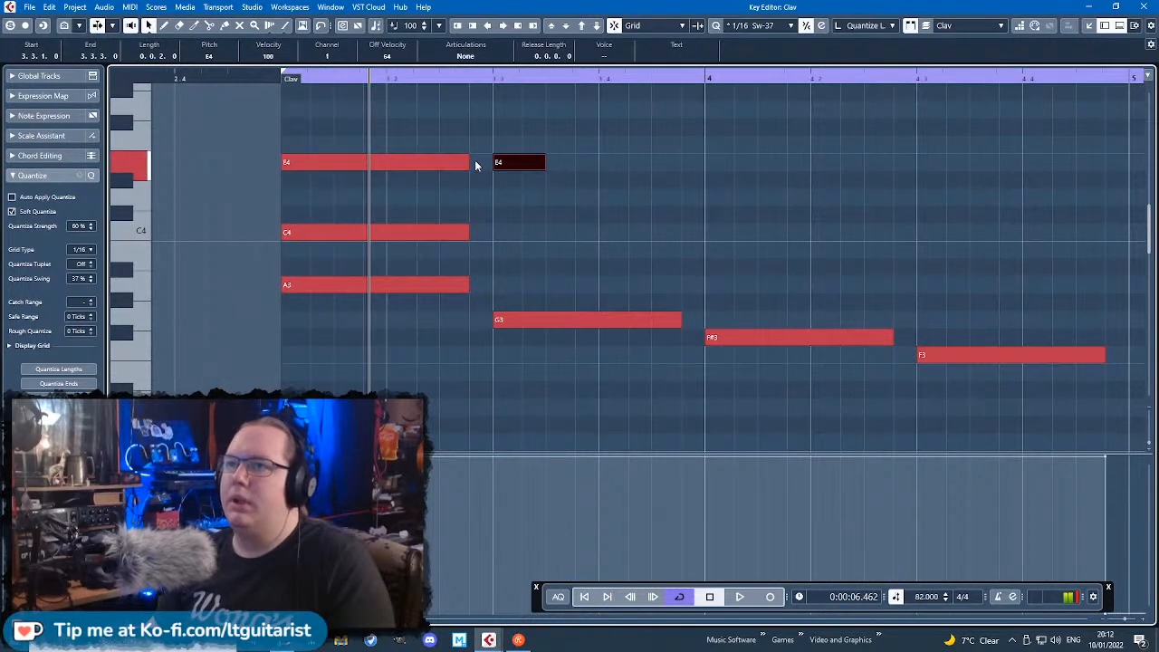
Step: Shorten the first chord's E4, C4, A3 and A2 notes to end at 3.1.3.0
drag(468, 164, 303, 169)
drag(368, 210, 407, 290)
drag(468, 234, 333, 235)
click(319, 179)
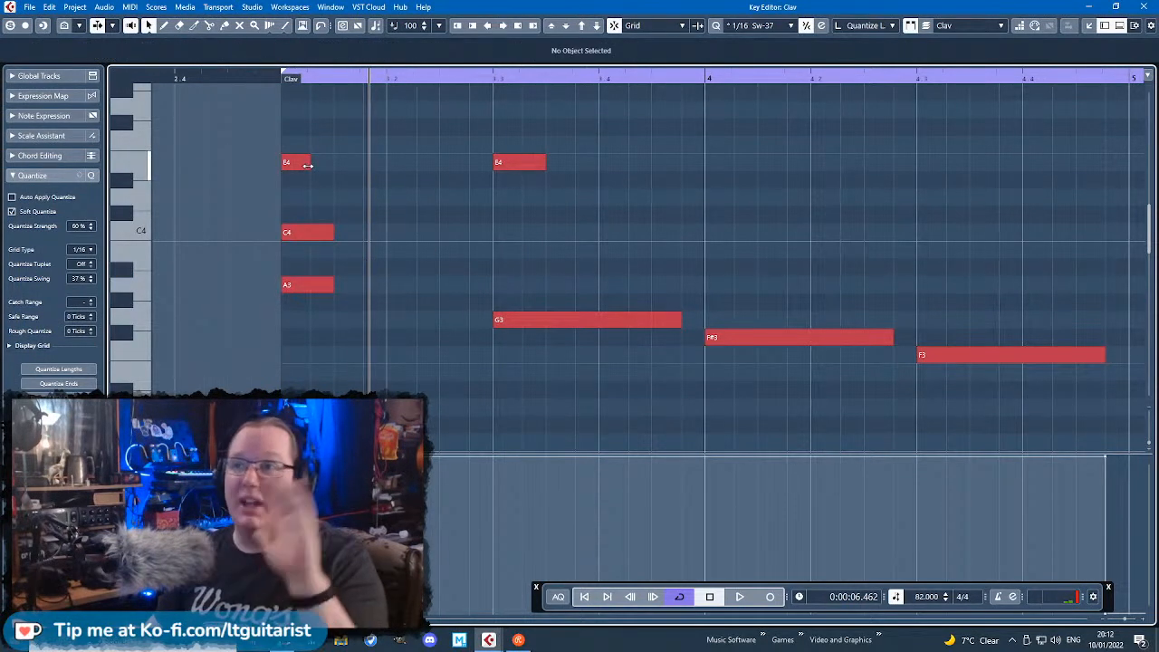
click(308, 164)
scroll(344, 229, down, 5)
drag(468, 273, 333, 273)
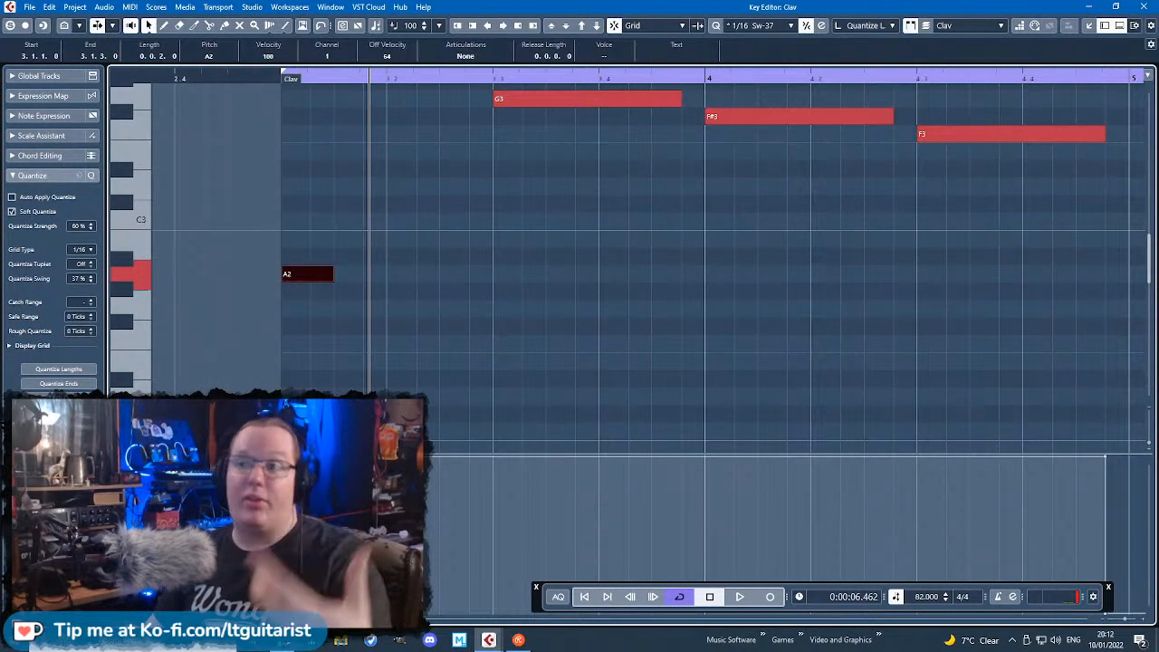
key(ctrl+m)
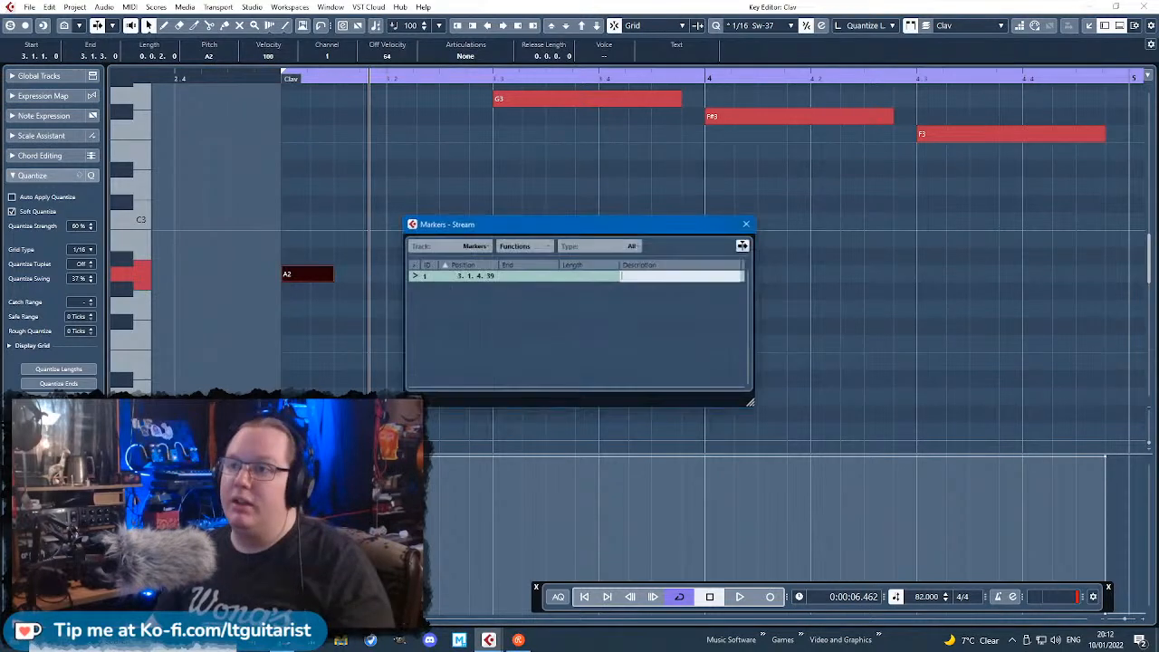
click(749, 226)
click(749, 232)
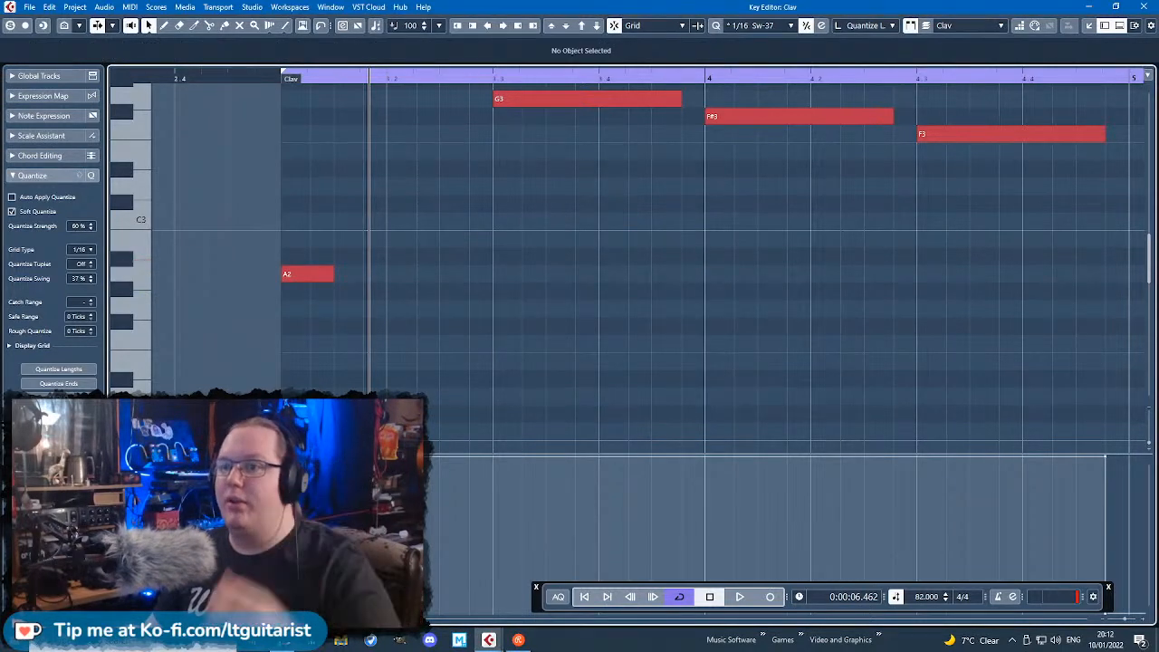
Step: Move the sustain-on event to 3.1.1.71 and stagger the first chord's E4, C4 and A3 starts like a strum, with A3 at 3.1.1.82
drag(282, 457, 284, 457)
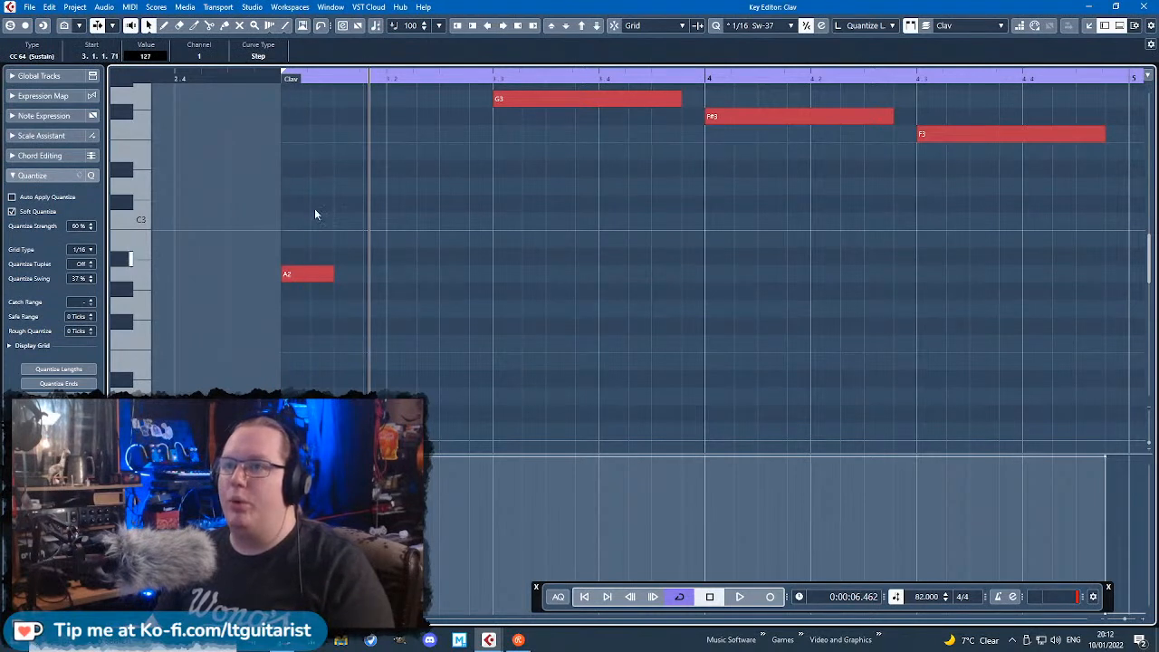
click(262, 80)
scroll(276, 181, up, 5)
click(287, 285)
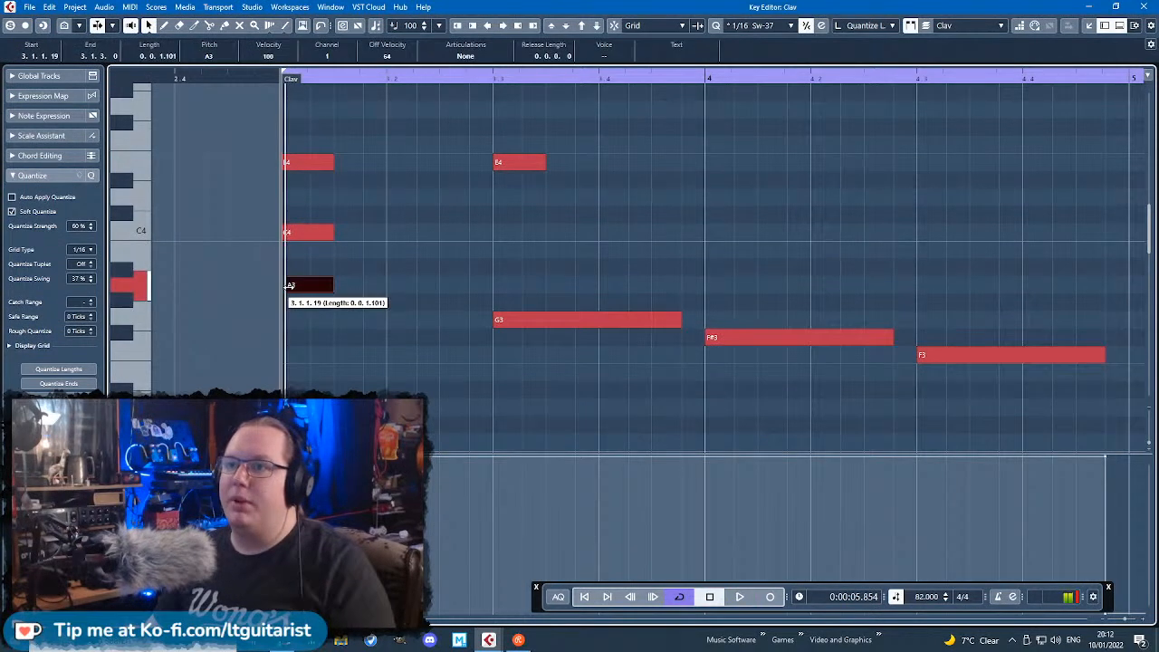
drag(282, 228, 289, 228)
click(282, 163)
click(280, 163)
drag(282, 163, 284, 163)
drag(284, 287, 299, 286)
key(space)
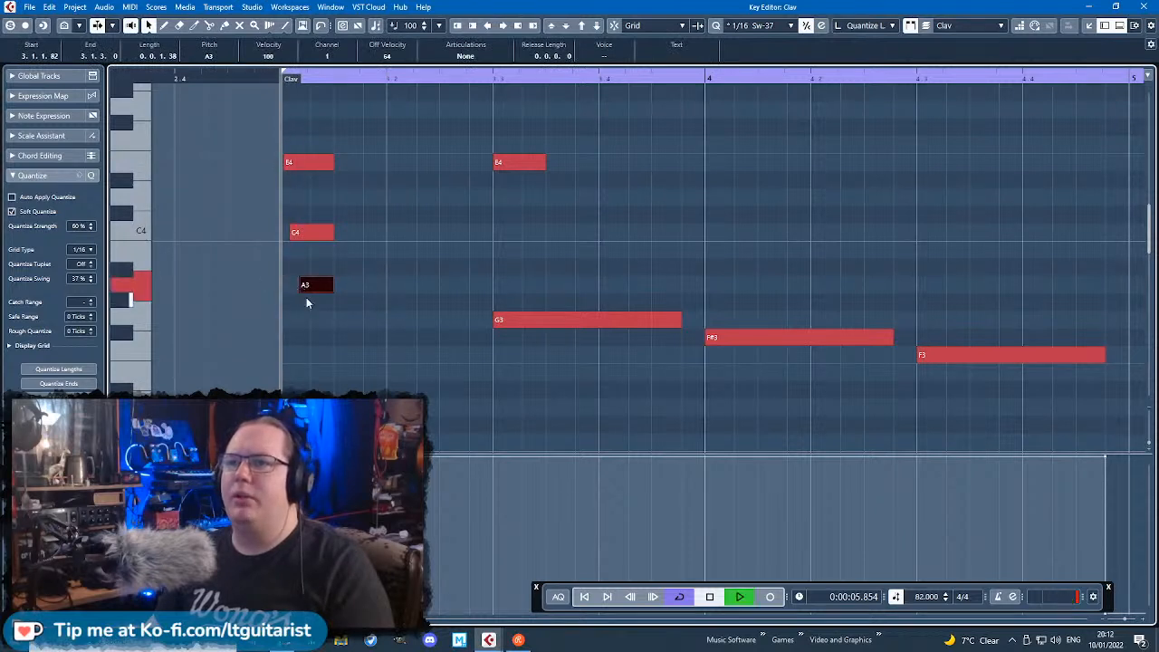
Step: Place short E4 and D4 notes after the first chord, with D4 from 3.2.2.14 to 3.2.3.0, and play them
drag(418, 163, 463, 202)
click(525, 181)
key(g)
key(space)
key(space)
drag(378, 164, 364, 167)
drag(427, 198, 410, 197)
click(436, 199)
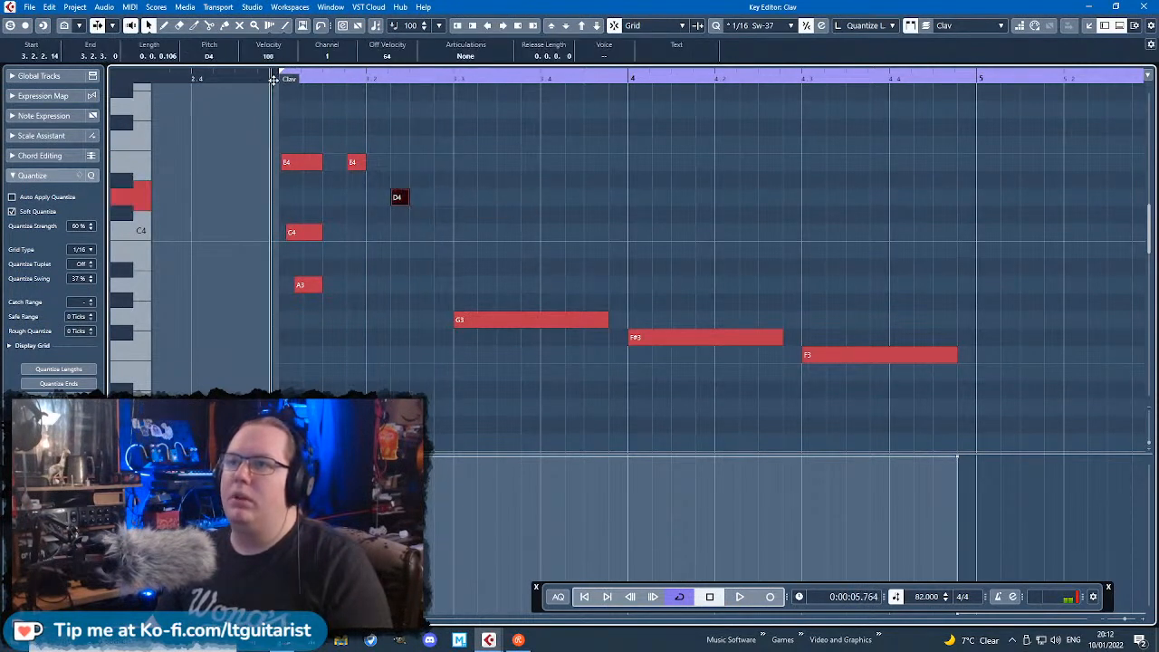
key(h)
key(space)
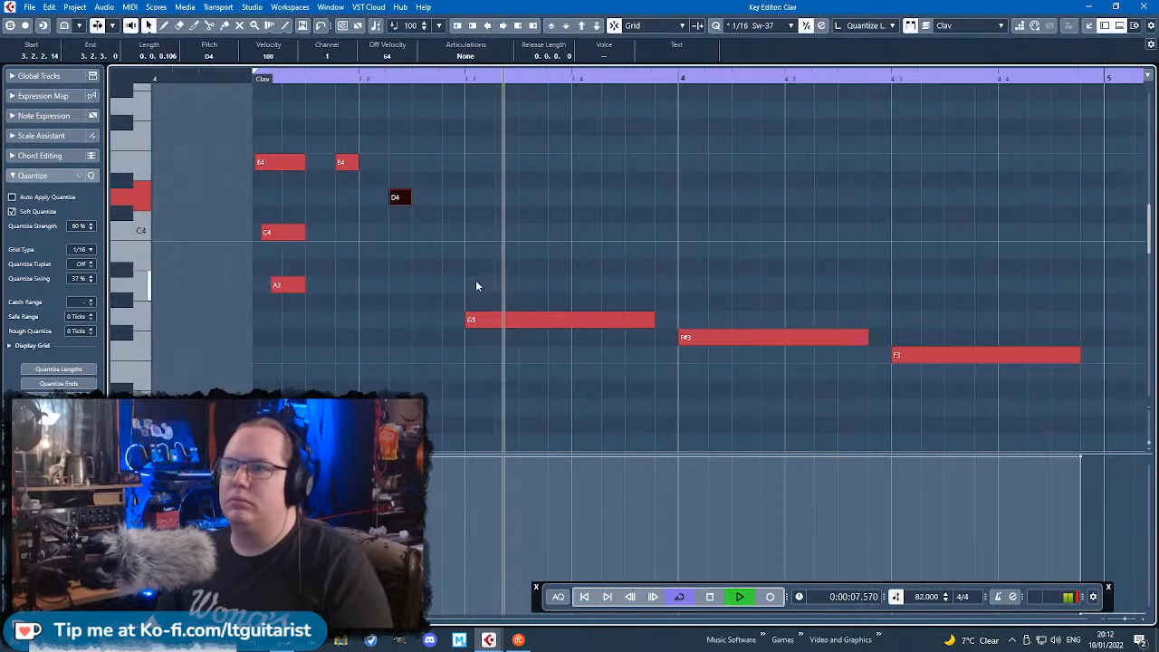
key(space)
Step: Draw a C4 note from 3.4.1.0 to 3.4.2.14, shorten G3 to end at 3.3.2.14, and play the phrase
drag(574, 232, 601, 232)
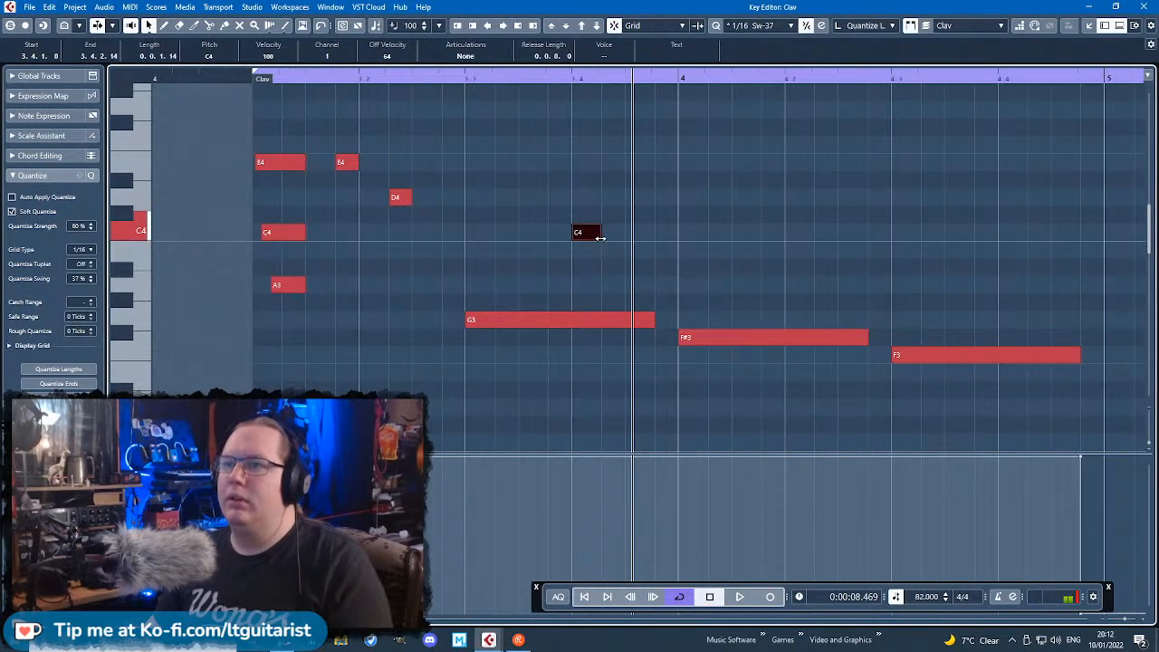
drag(653, 319, 480, 320)
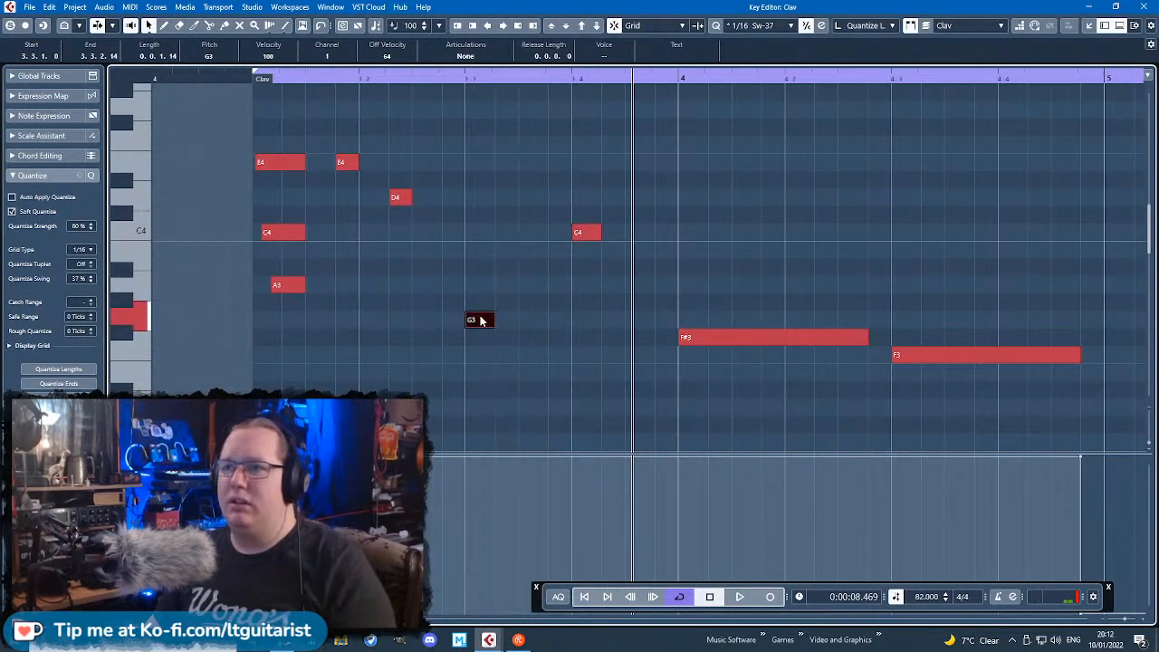
click(241, 80)
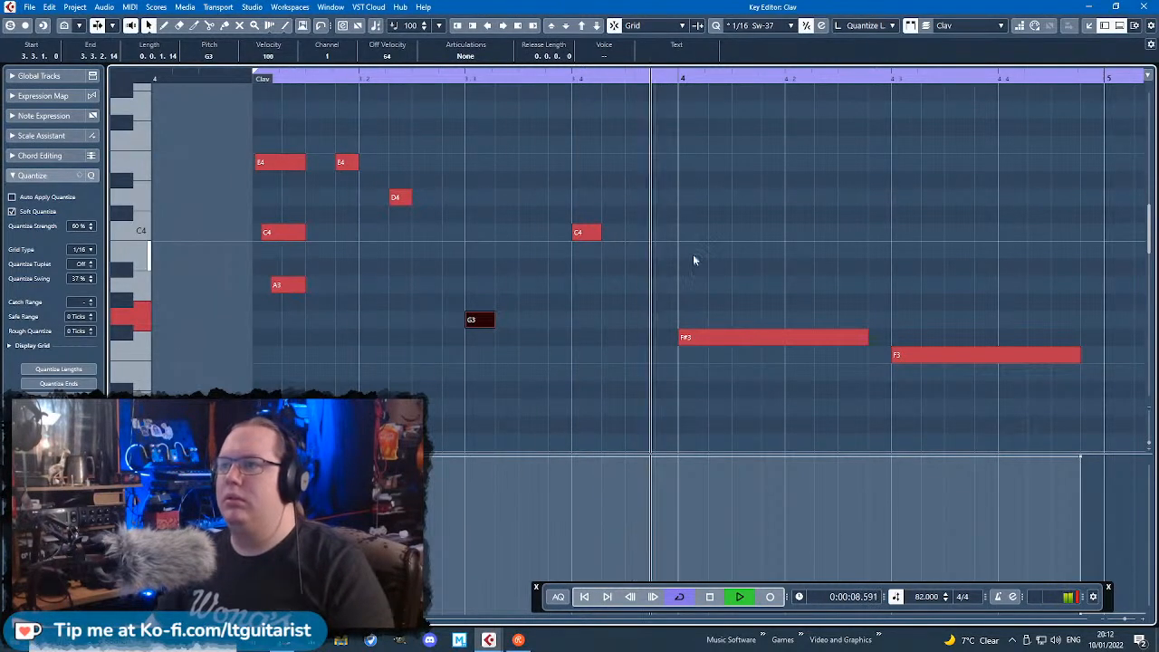
key(space)
Step: Shorten bar 4's F#3 to end at 4.1.2.14, stack C#4 and A3 above it, and play the chord
drag(865, 338, 710, 353)
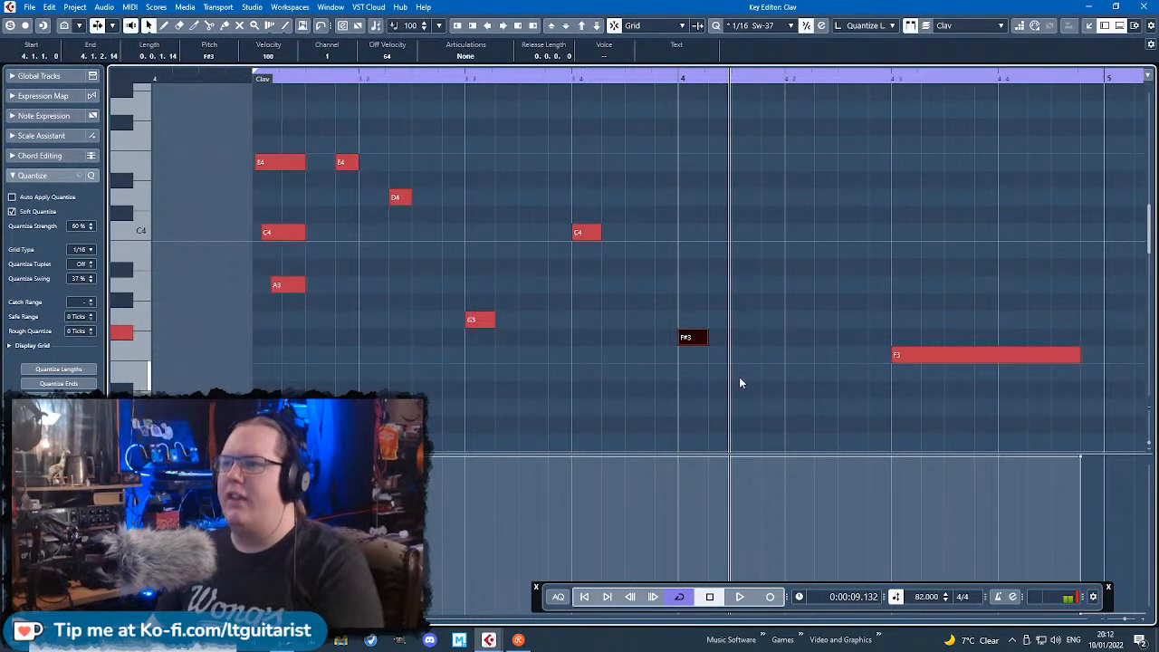
scroll(755, 372, down, 2)
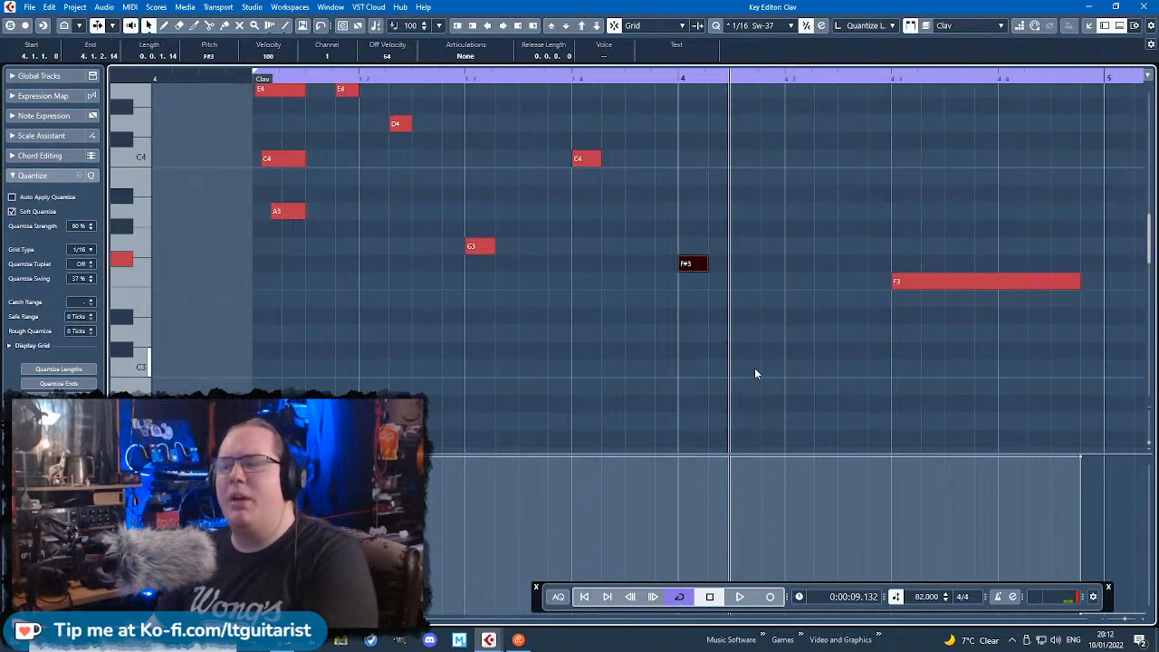
scroll(786, 325, up, 2)
key(ctrl+d)
scroll(760, 303, down, 2)
scroll(731, 299, up, 2)
drag(706, 218, 696, 285)
click(678, 95)
key(space)
scroll(679, 216, down, 3)
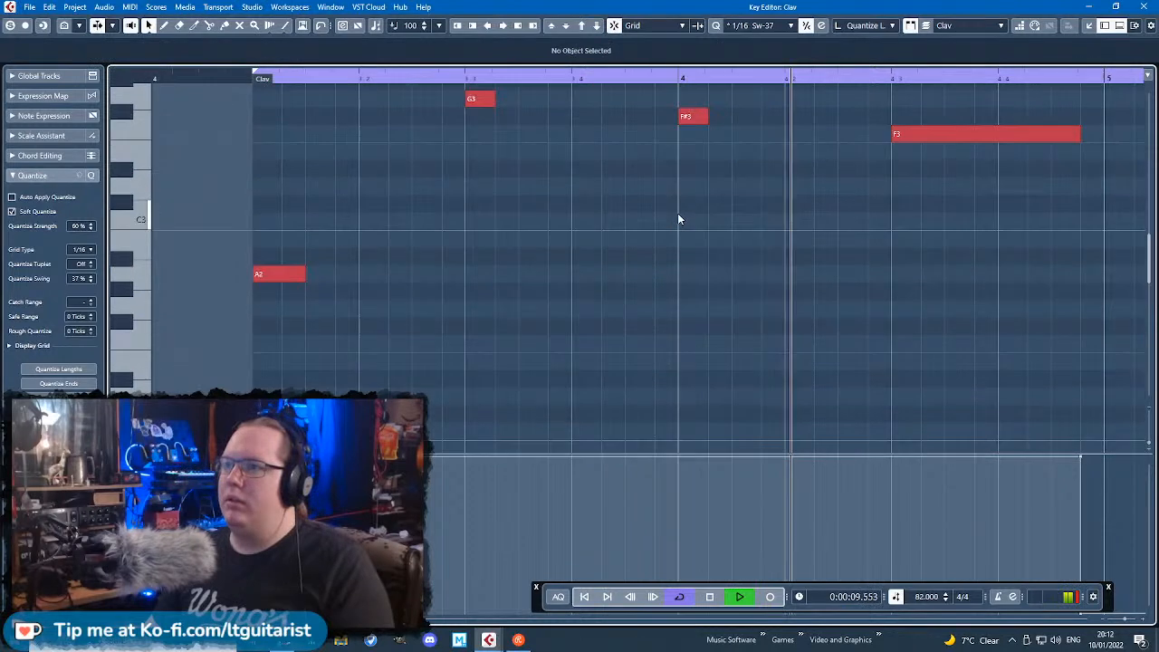
Step: Add an F2 bass note at 4.1.1.0 under the bar 4 chord and play it
scroll(697, 237, up, 3)
drag(690, 136, 696, 412)
click(677, 79)
key(space)
key(space)
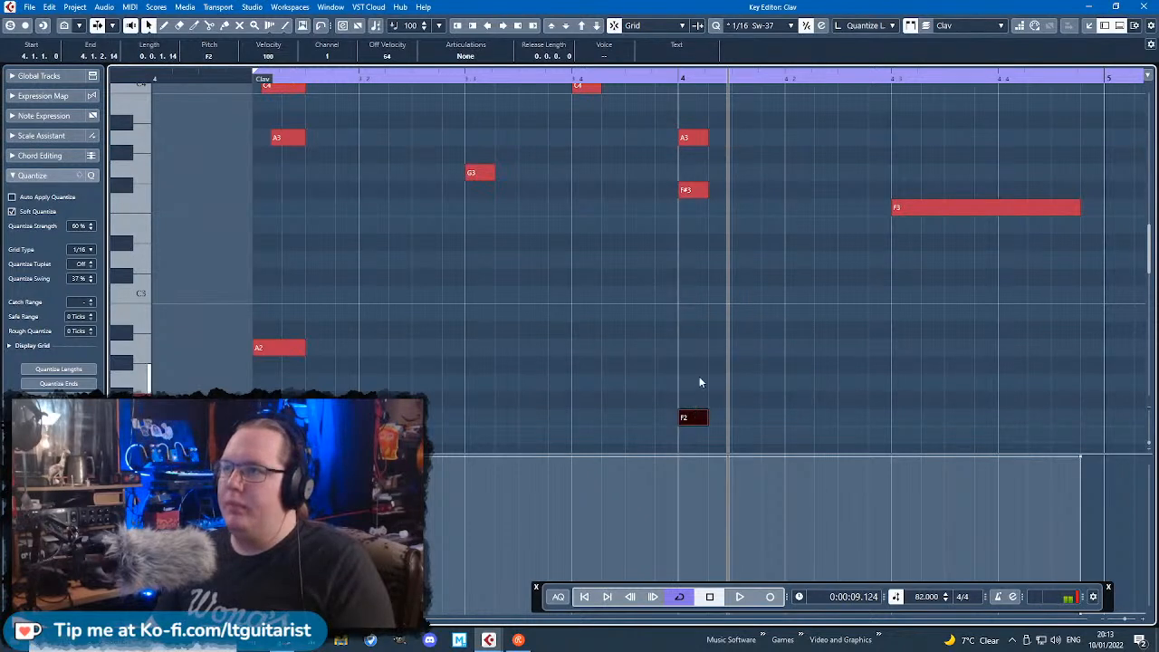
Step: Stagger the starts of bar 4's A3 and F#3 notes behind C#4 and lengthen the three upper chord notes
scroll(706, 252, up, 6)
drag(680, 285, 685, 285)
drag(680, 337, 689, 338)
drag(732, 163, 695, 372)
drag(707, 286, 723, 288)
click(750, 203)
Step: Trim the end of the first chord's E4 slightly and play the phrase from bar 3
drag(304, 164, 301, 165)
click(265, 233)
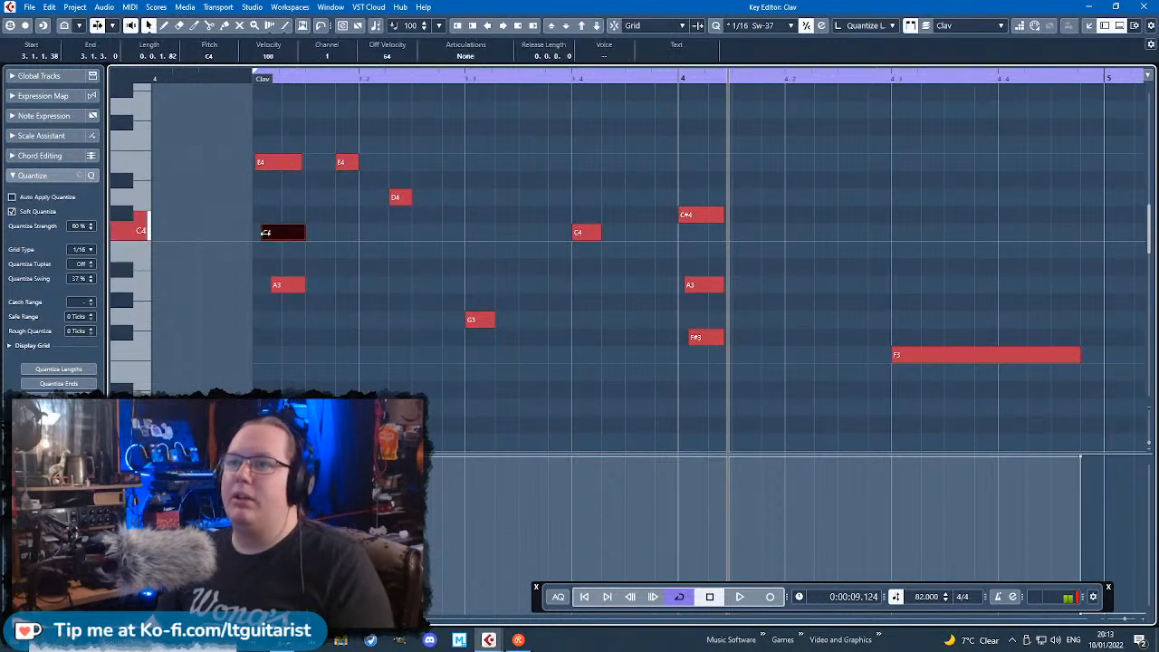
click(235, 83)
key(space)
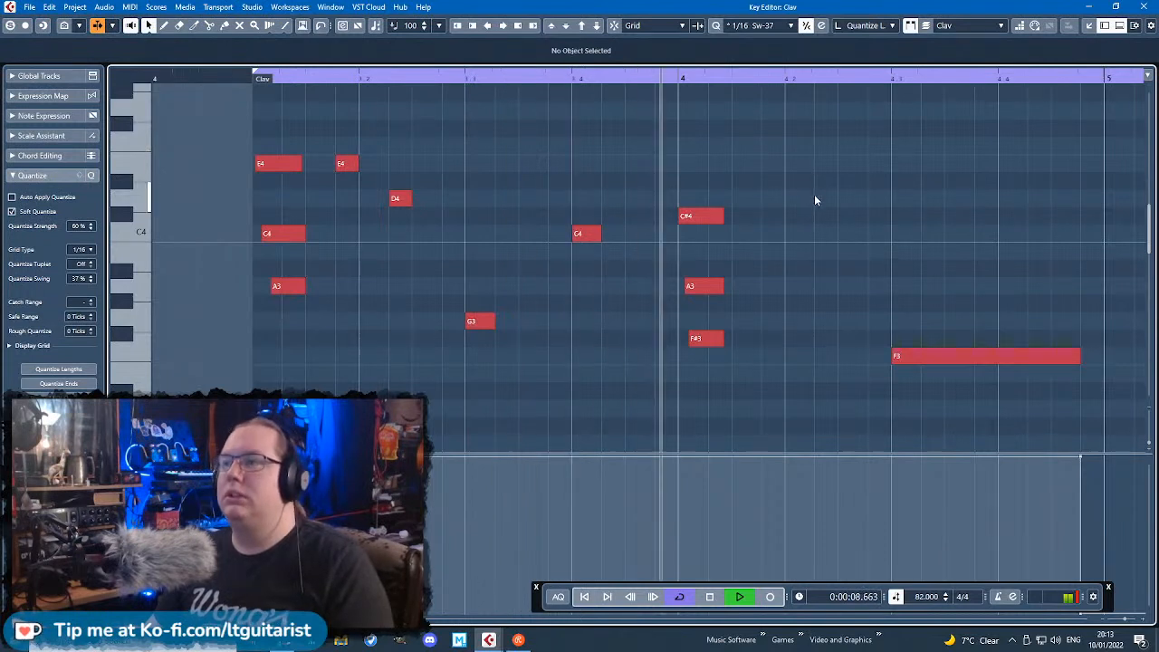
Step: Try A#3 as the bar 4 chord's middle note and raise its bass note to F#2, starting at 4.1.1.8
scroll(858, 255, down, 2)
drag(709, 214, 685, 194)
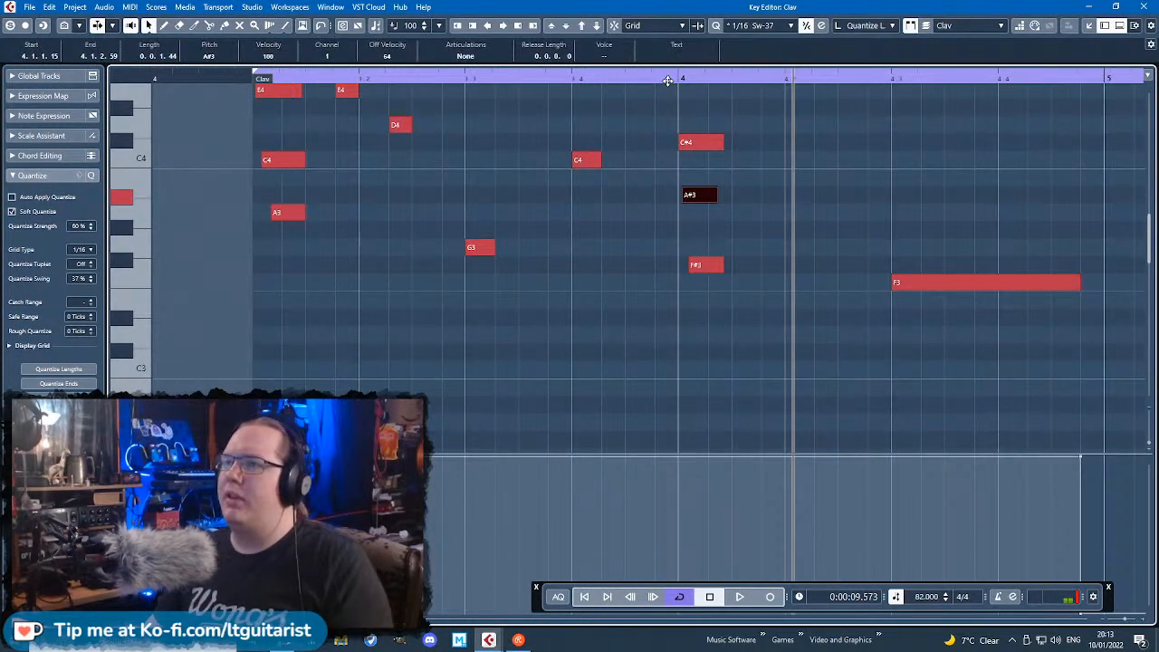
scroll(721, 249, down, 4)
scroll(729, 289, up, 2)
scroll(733, 324, down, 2)
drag(694, 347, 691, 341)
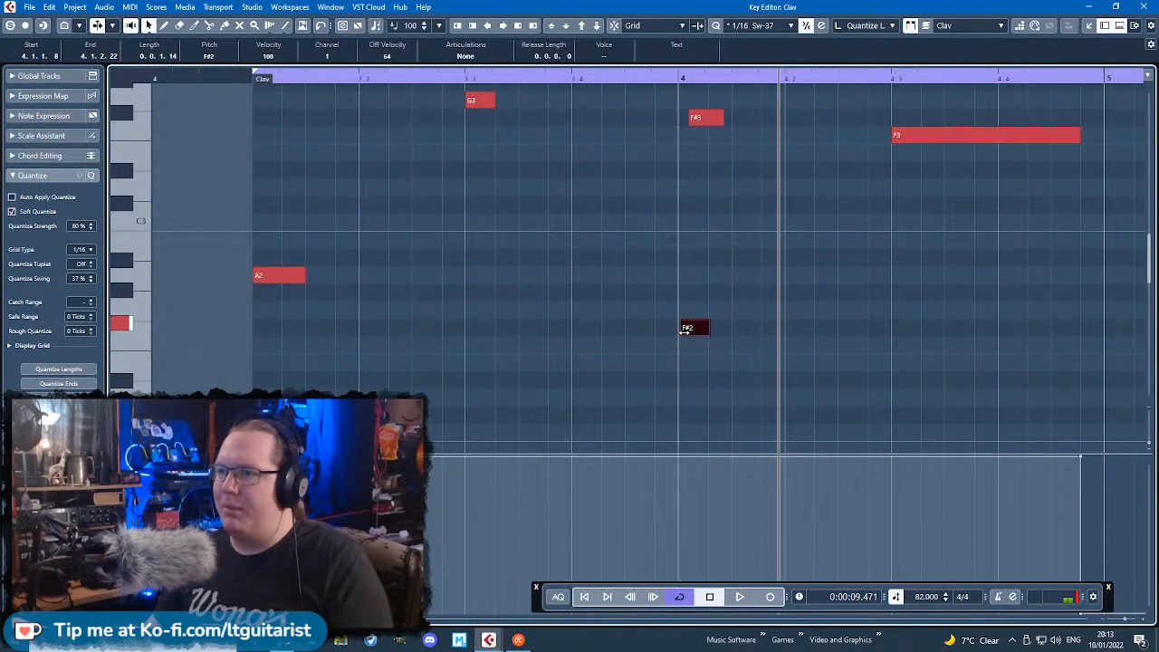
Step: Lower the bar 4 chord's middle note to A3, starting at 4.1.1.12, and play the phrase through bar 4
scroll(746, 253, up, 4)
drag(706, 197, 708, 209)
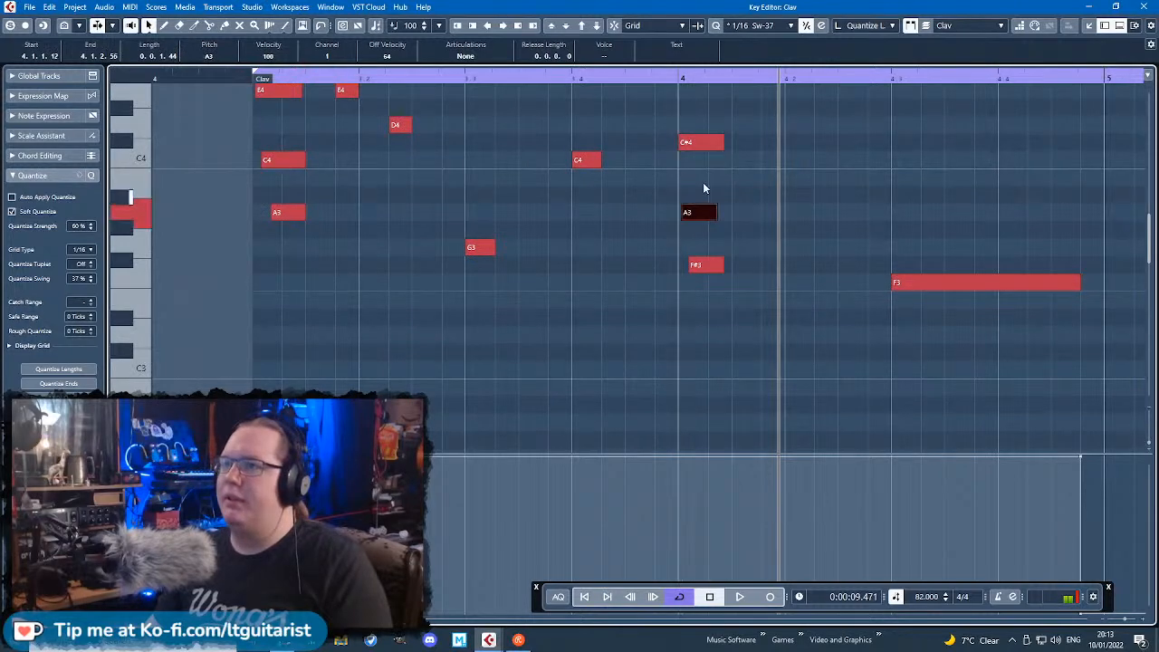
drag(645, 79, 646, 87)
key(space)
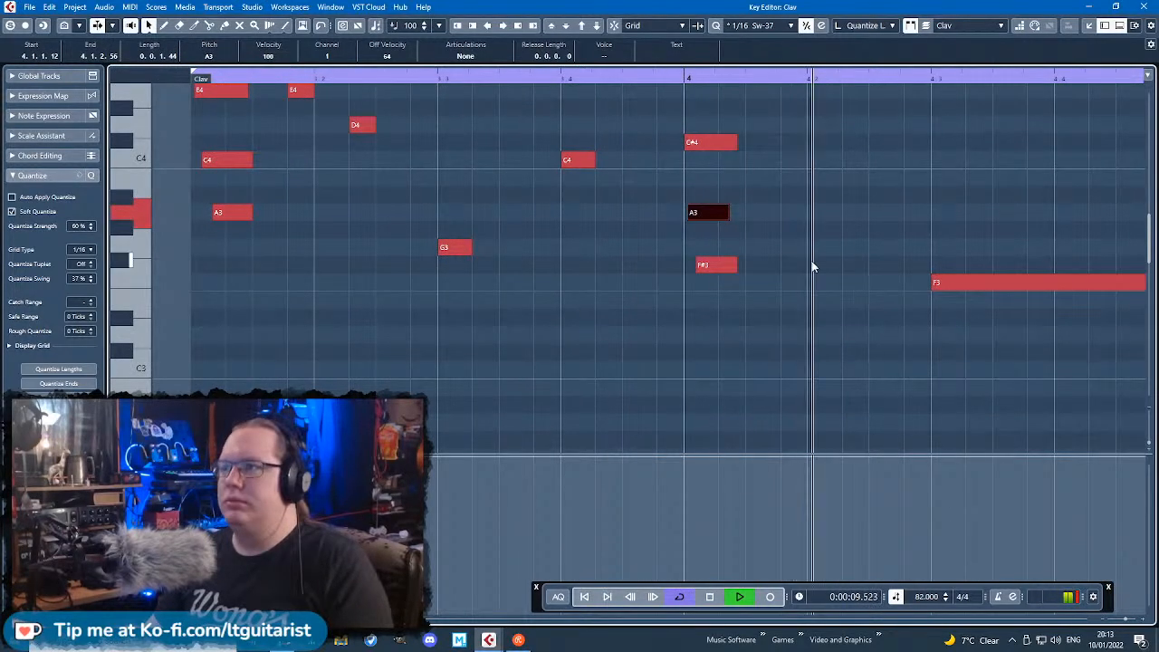
click(1016, 215)
scroll(1021, 239, right, 3)
key(space)
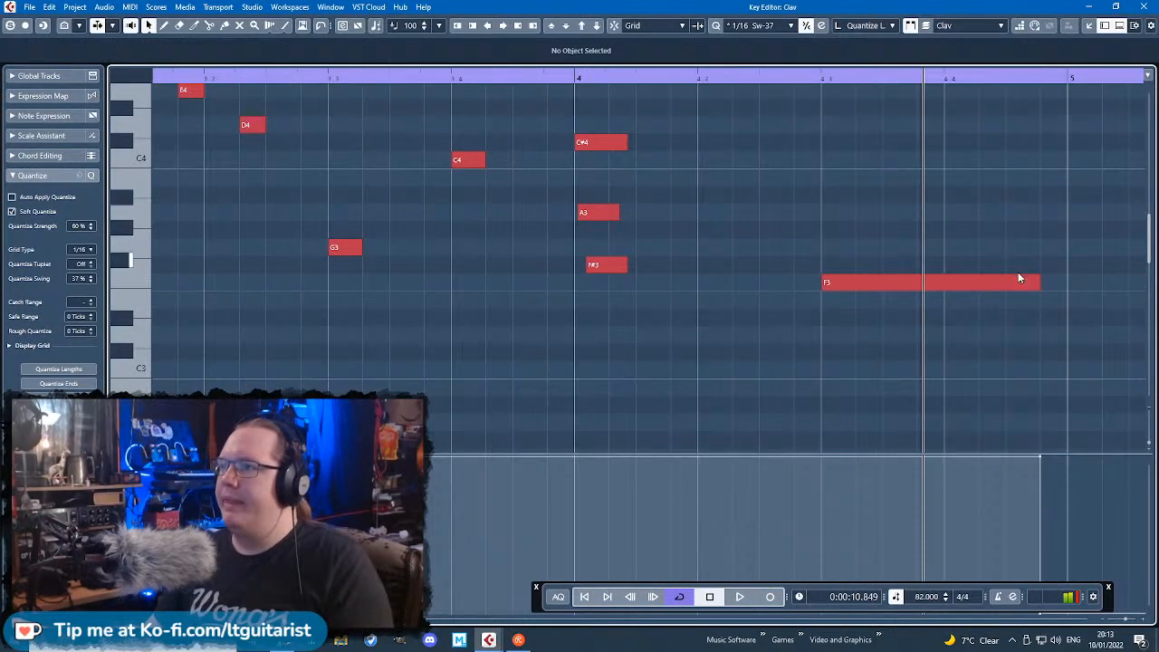
Step: Shorten the final F3 note to end at 4.3.2.19
drag(1041, 285, 863, 300)
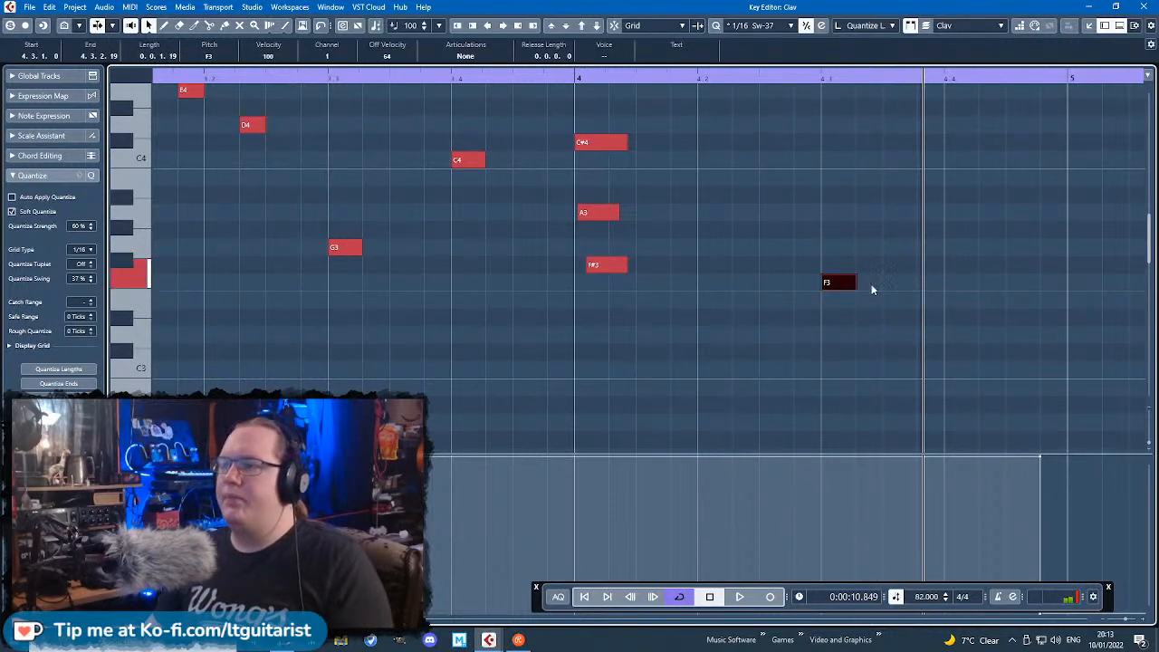
scroll(866, 288, down, 2)
scroll(492, 165, up, 2)
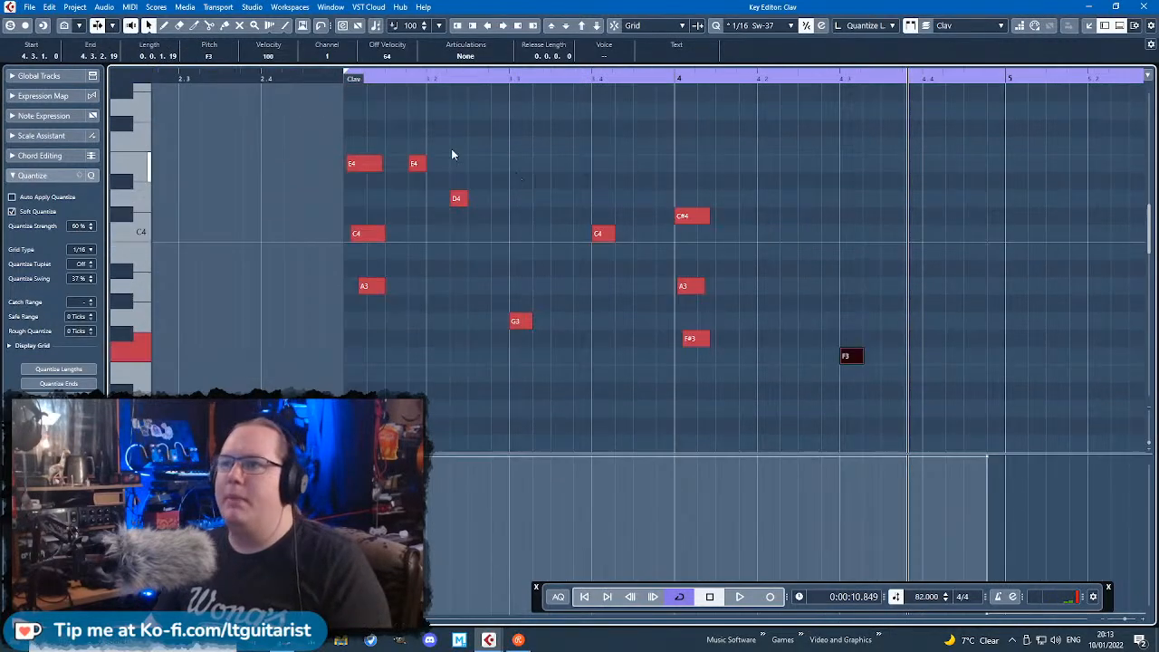
Step: Copy the short E4 and D4 pair from bar 3 to the same beats of bar 4 and play from bar 3
drag(486, 120, 427, 213)
key(ctrl+d)
drag(475, 166, 749, 165)
click(684, 145)
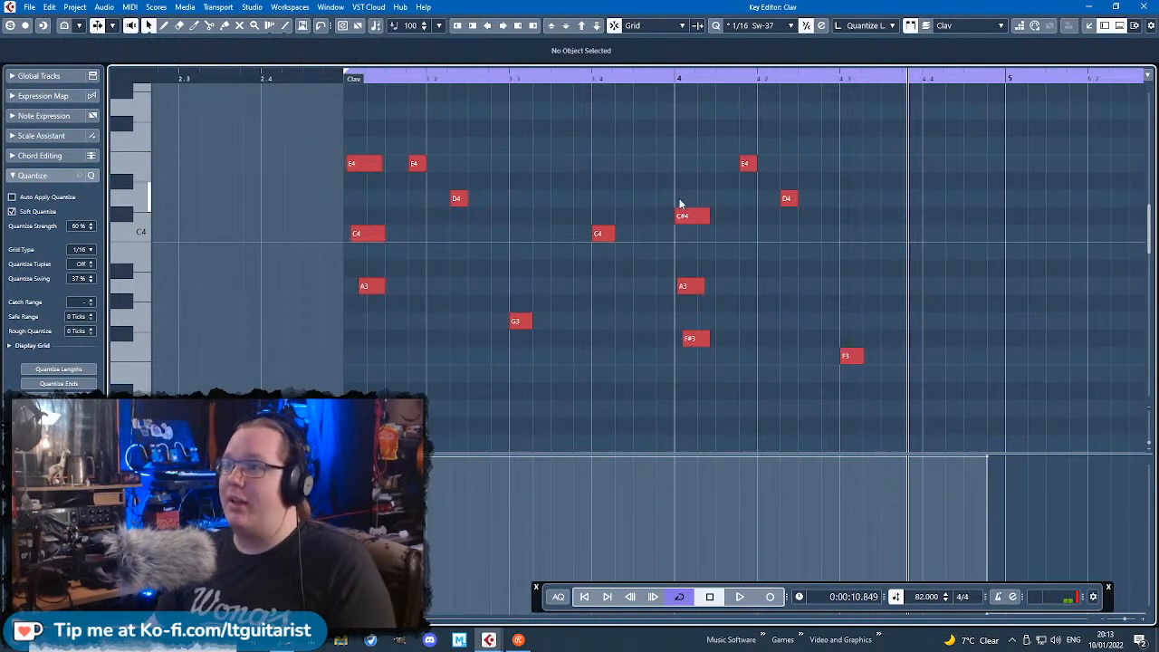
click(332, 80)
key(space)
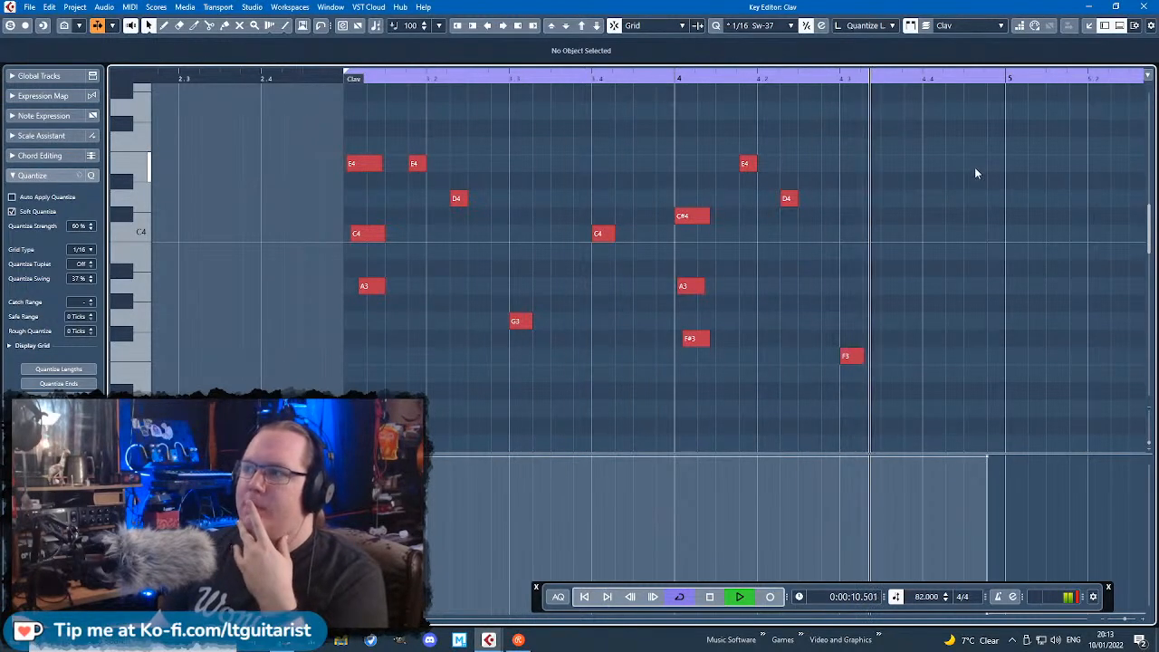
key(space)
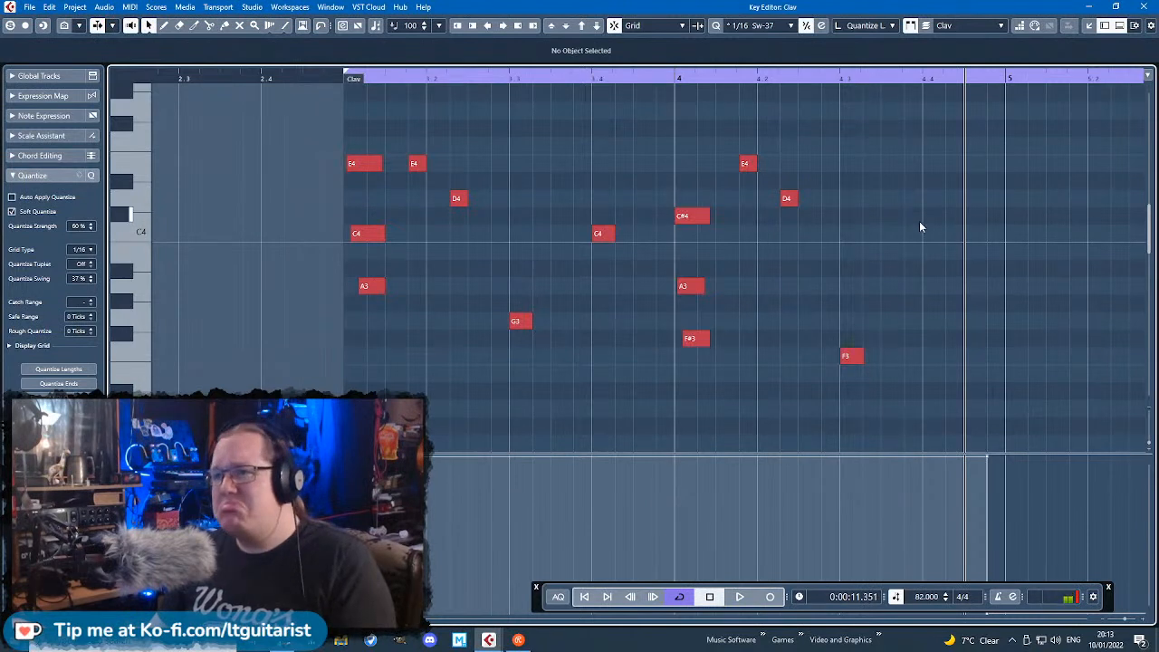
Step: Transpose bar 4's copied pair down to C#4 and B3, raise the final F3 to A#3, and play each change
drag(747, 164, 812, 256)
key(space)
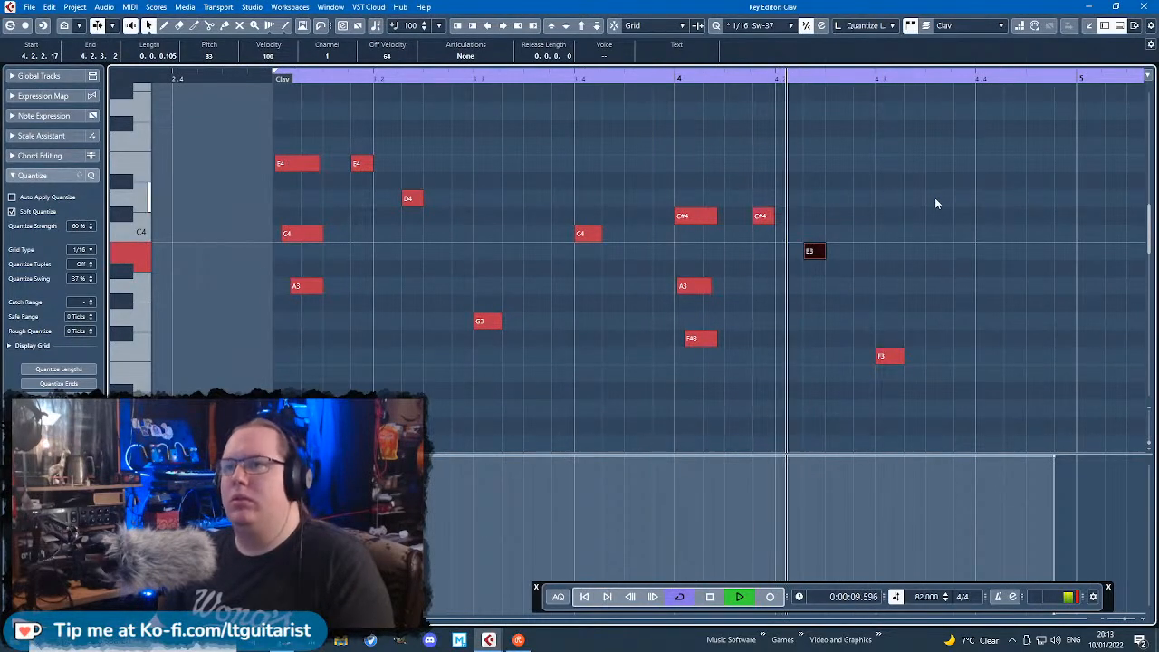
key(space)
drag(890, 357, 889, 272)
key(space)
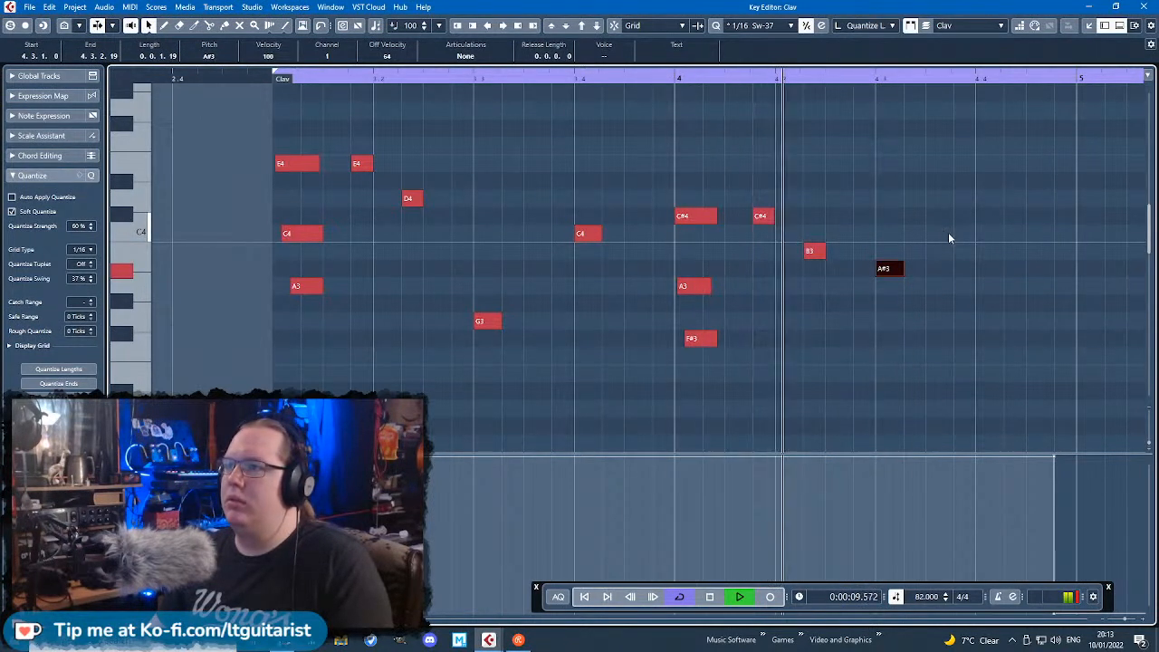
Step: Lower the final A#3 note in bar 4 to A3 and play the phrase from just before bar 4
key(space)
drag(891, 272, 892, 288)
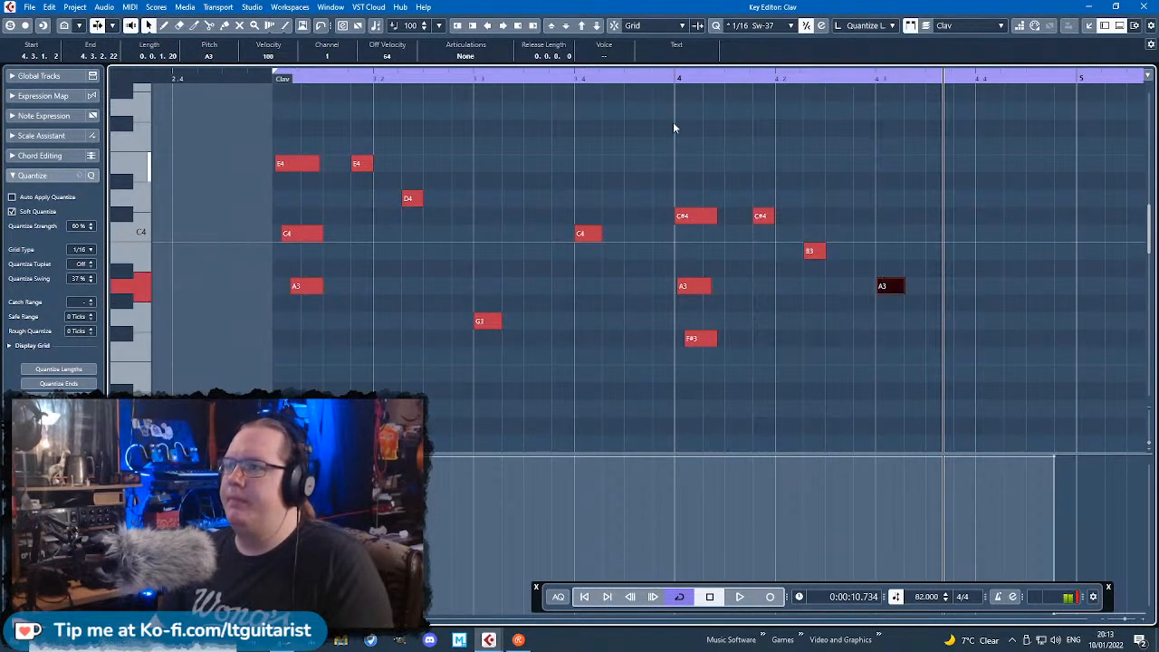
click(1077, 227)
key(space)
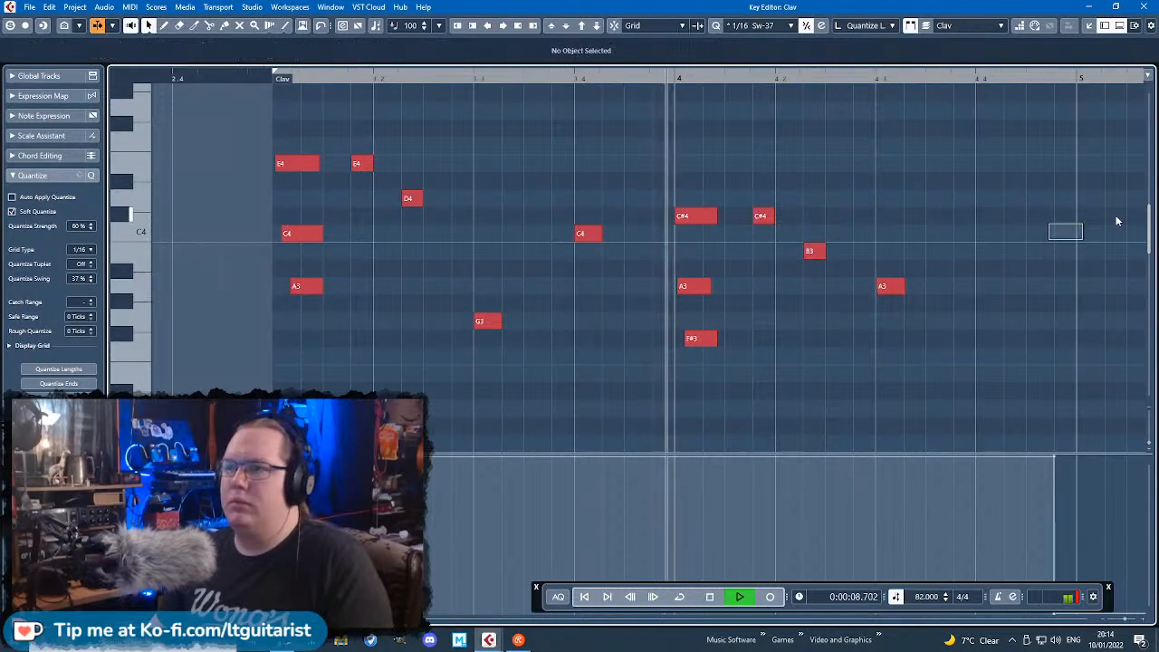
scroll(734, 270, down, 2)
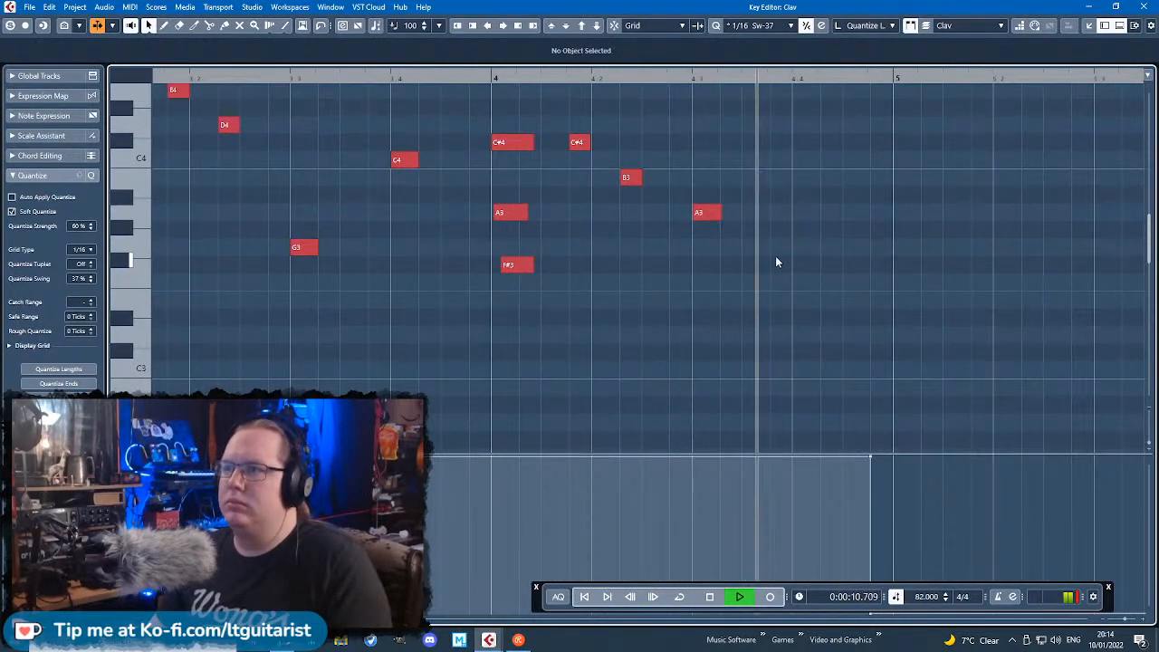
key(space)
Step: Add a short G#3 note on beat 4 of bar 4 and play the riff from bar 3
mouse_move(801, 230)
mouse_down()
mouse_move(842, 230)
mouse_move(812, 229)
mouse_up()
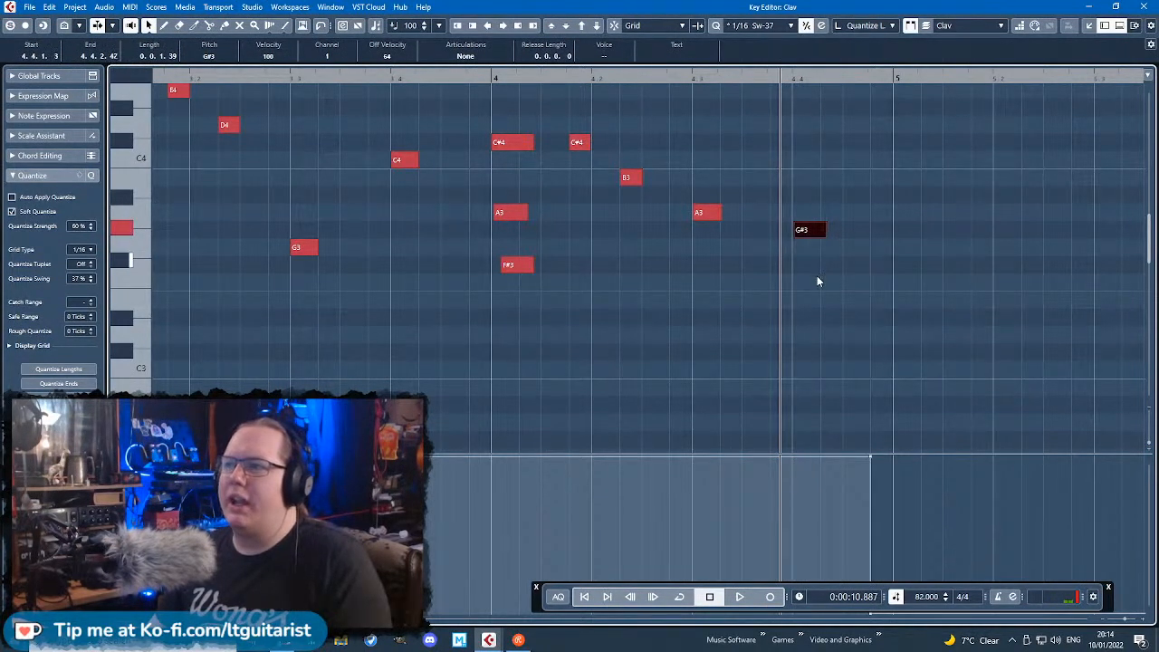
scroll(819, 277, down, 3)
click(472, 74)
key(space)
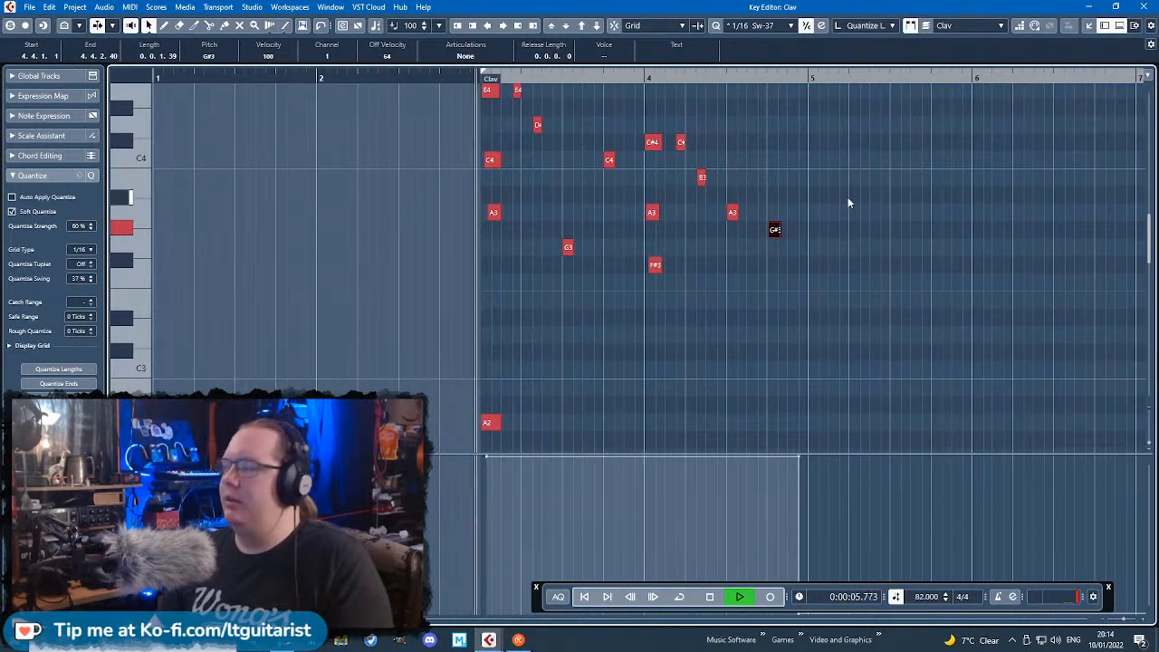
scroll(848, 270, up, 1)
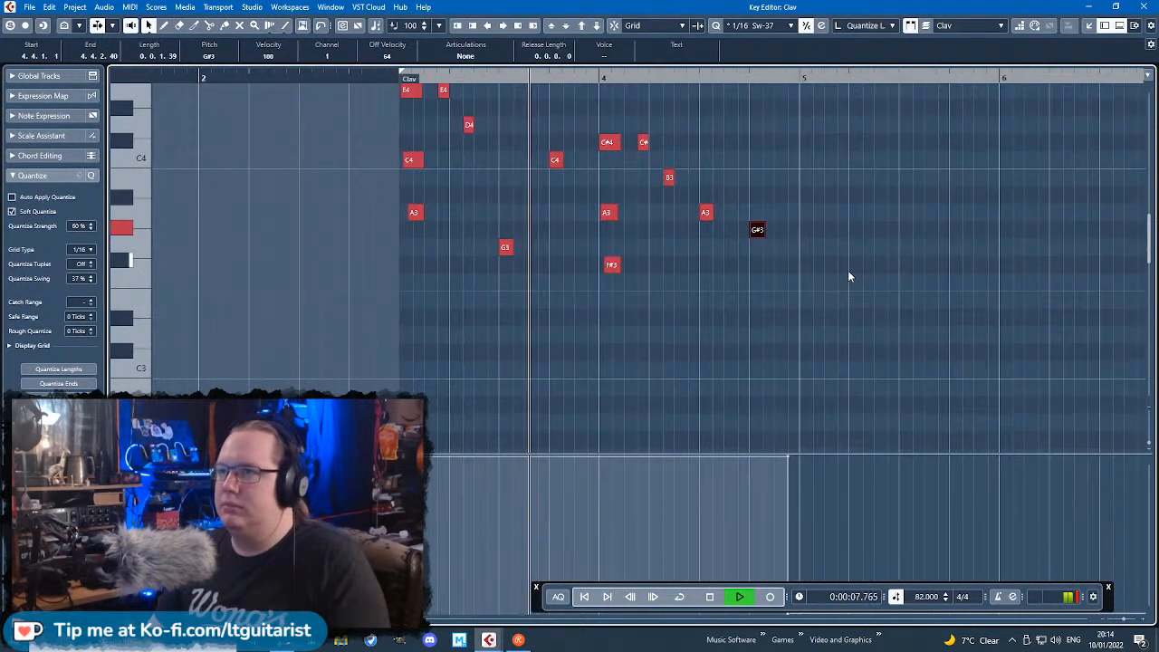
scroll(837, 267, up, 2)
scroll(831, 268, up, 1)
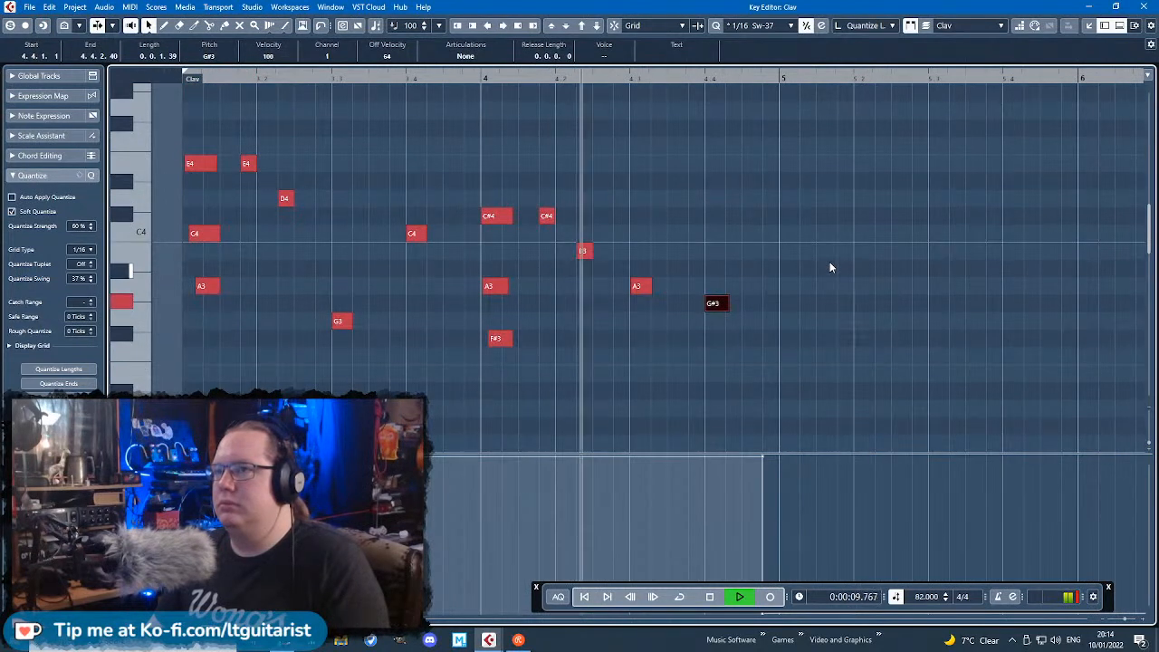
scroll(810, 258, down, 2)
key(space)
scroll(761, 249, up, 2)
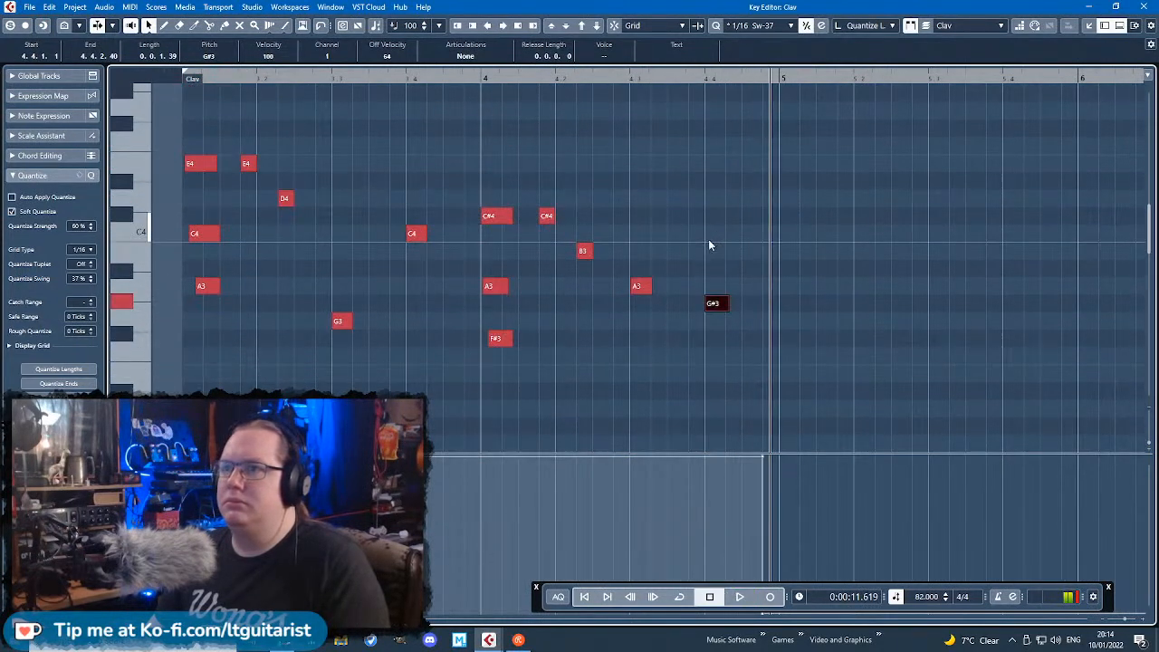
Step: Delete the A3 from bar 4's opening chord, extend the F#3 to start at 3.4.4.119, and play bar 4
drag(415, 257, 518, 286)
key(Delete)
click(501, 276)
click(465, 79)
key(space)
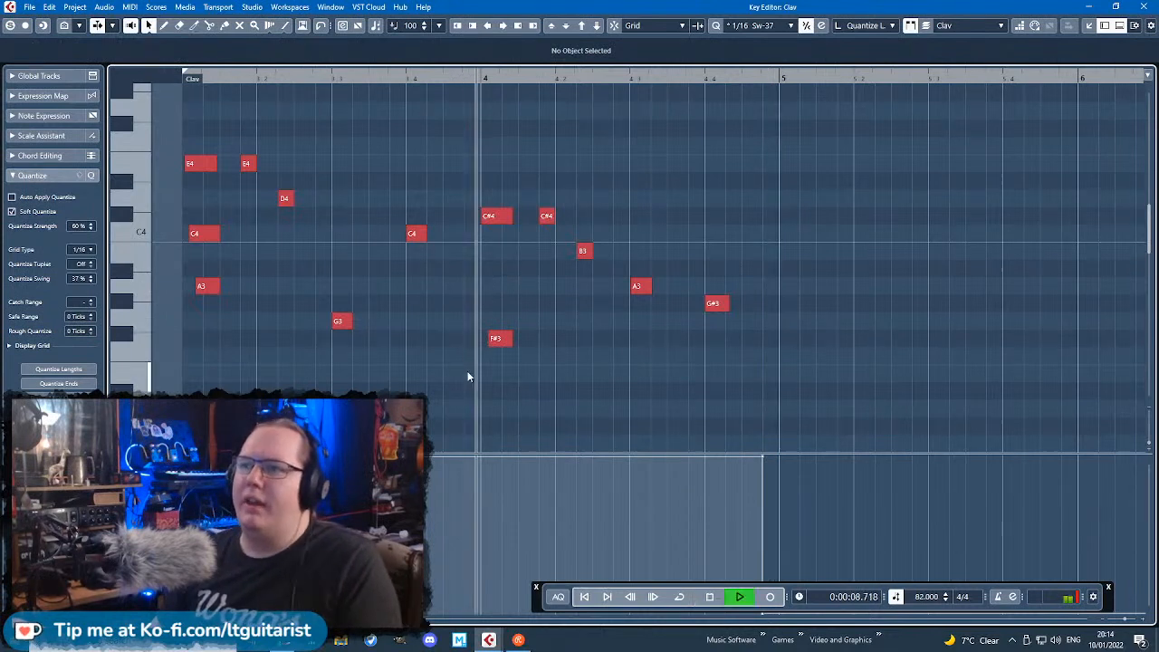
drag(490, 339, 486, 340)
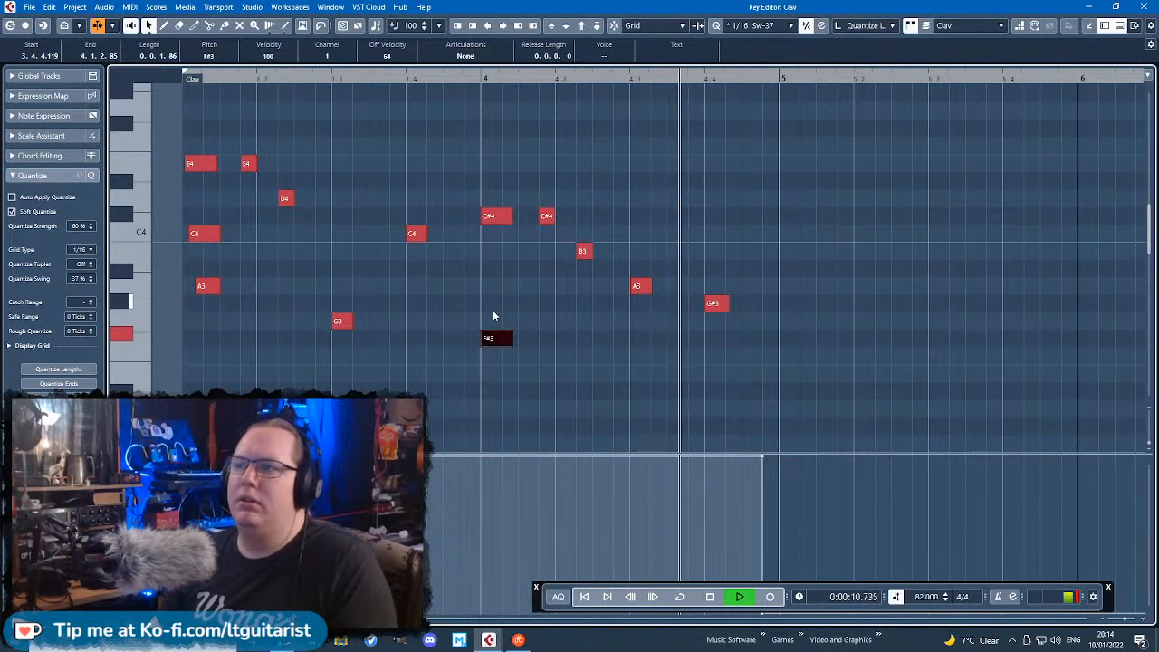
ctrl+scroll(586, 252, down, 1)
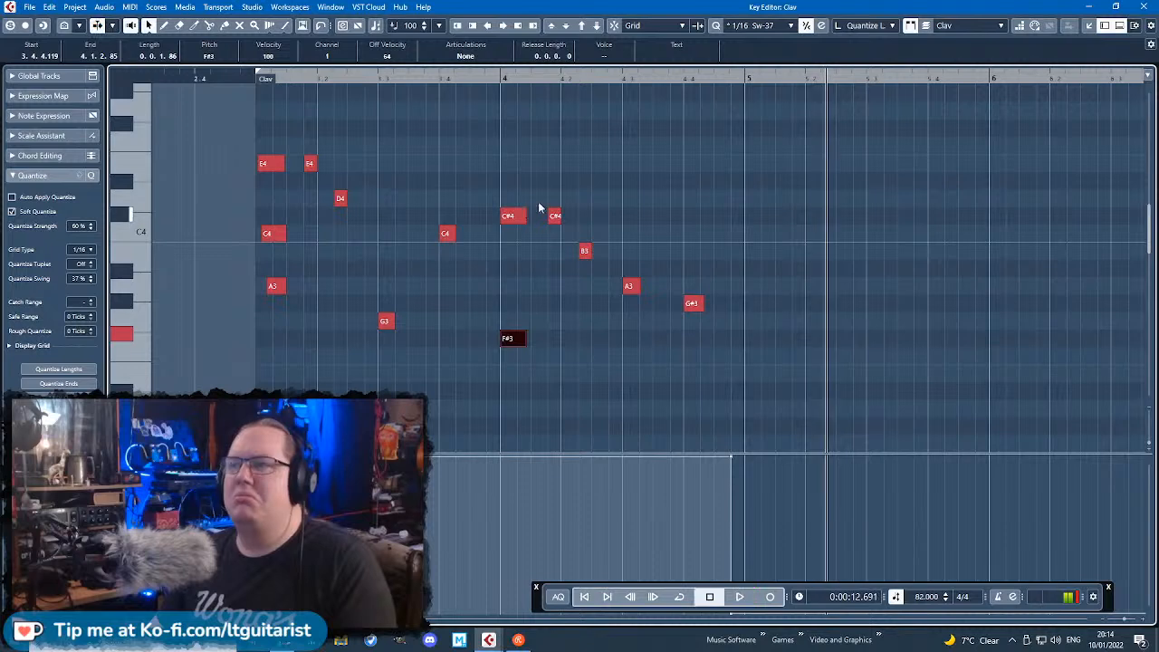
Step: Close the Key Editor, split the Clav part at bar 5, and delete the empty remainder
click(1141, 5)
alt+click(498, 307)
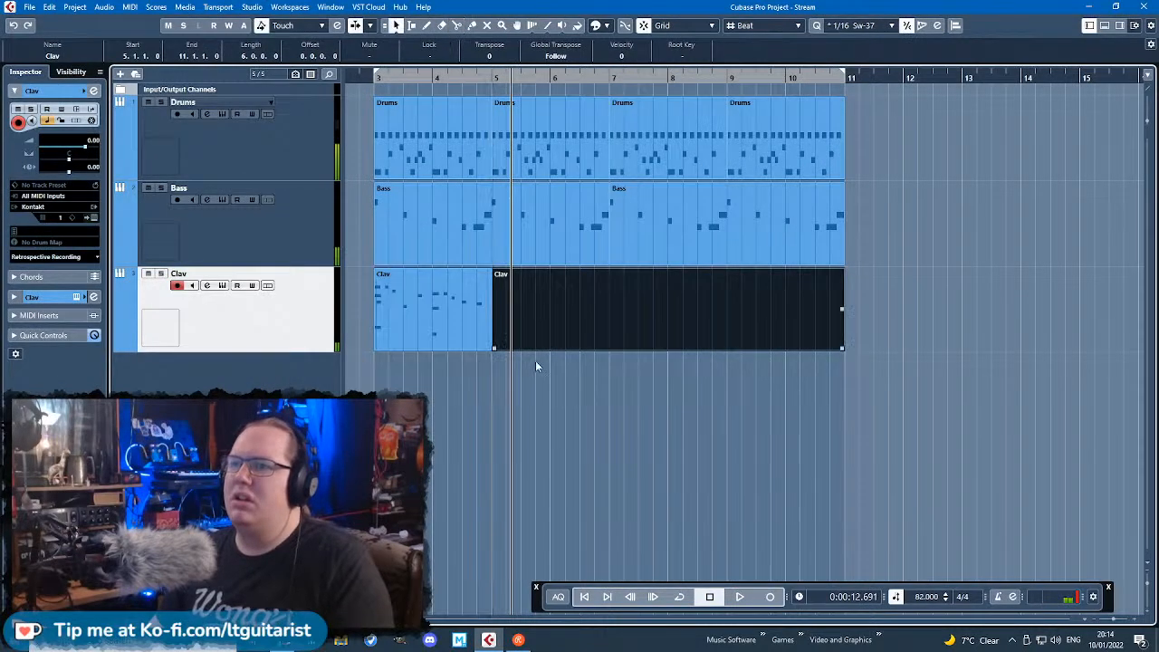
key(Delete)
Step: Duplicate the two-bar Clav part three times to fill through bar 10 and play the arrangement with looping on
click(475, 322)
key(ctrl+d)
key(ctrl+d)
key(ctrl+d)
key(space)
click(685, 600)
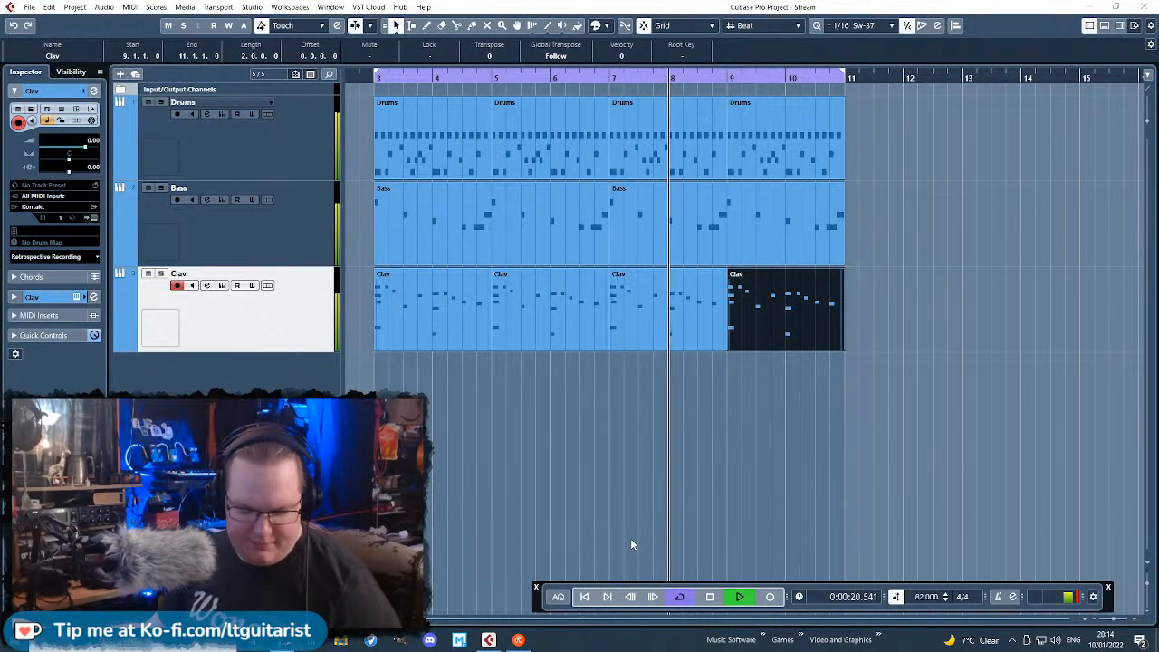
click(829, 428)
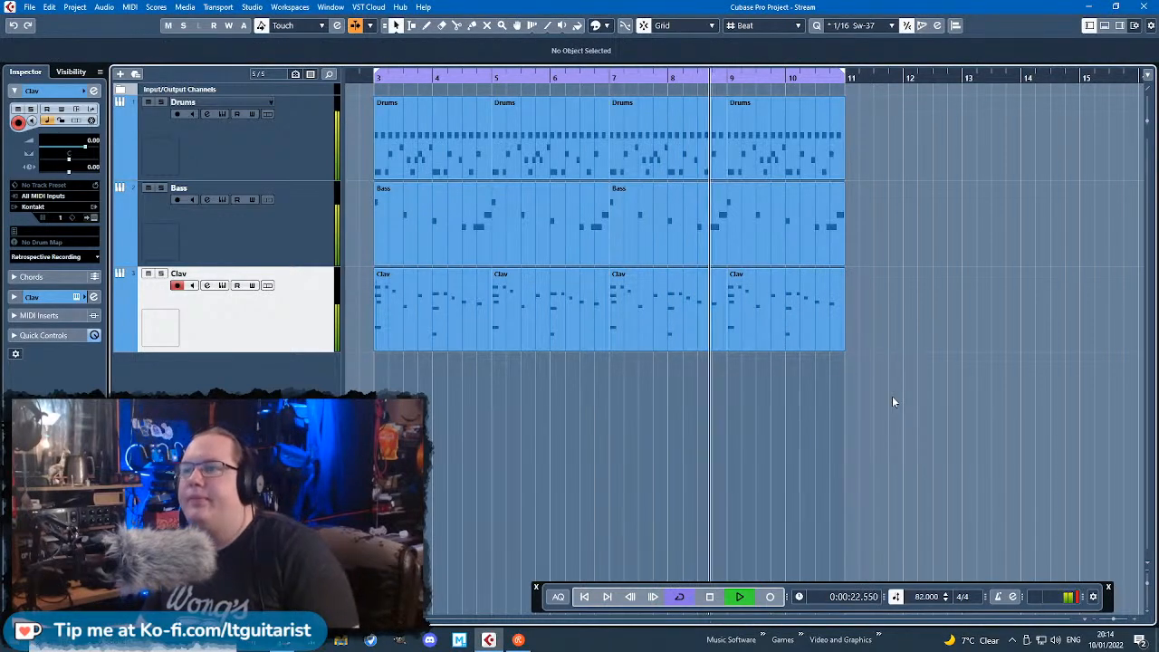
Step: Delete the three Clav copies, stop playback, and open the remaining two-bar part in the Key Editor
drag(807, 388, 536, 338)
key(Delete)
key(space)
double_click(458, 330)
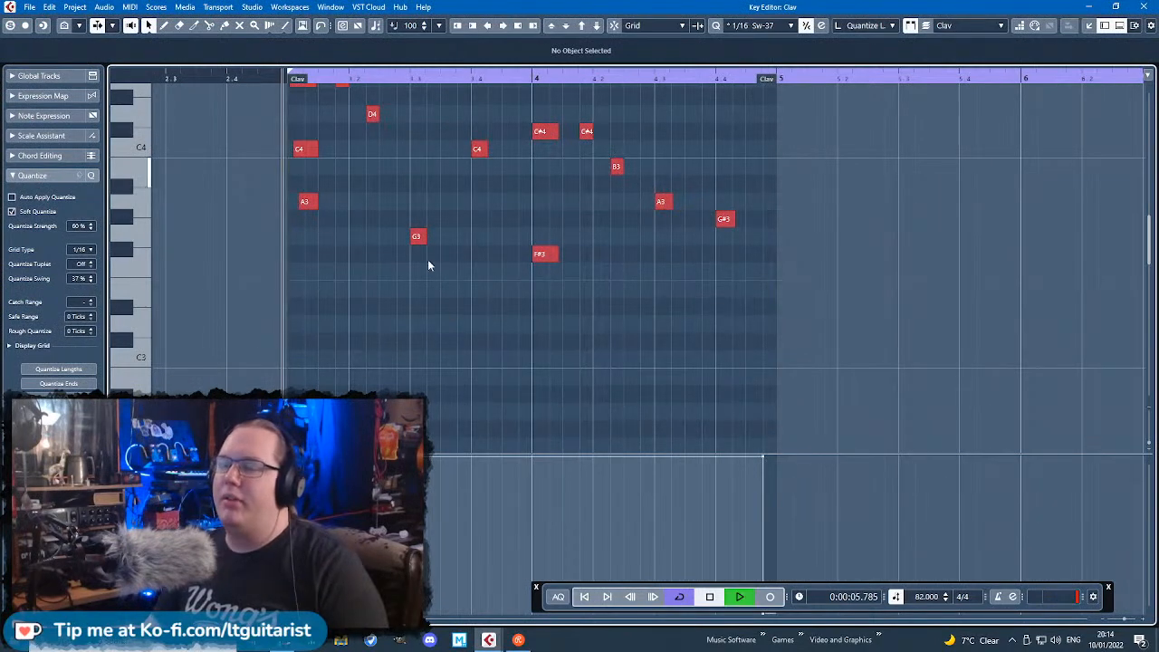
scroll(507, 344, up, 1)
scroll(557, 399, up, 2)
scroll(557, 399, down, 2)
scroll(625, 364, up, 1)
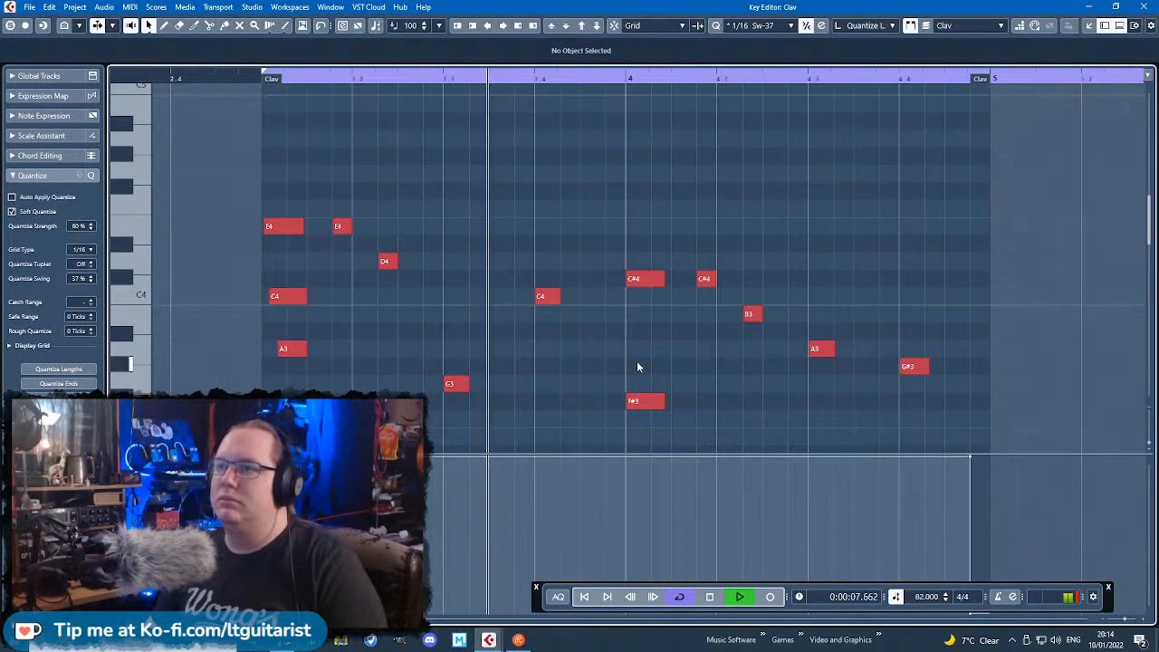
Step: Drop bar 4's opening C#4 and F#3 by an octave, delete both notes, and play from bar 3
key(space)
drag(655, 411, 657, 413)
key(shift+Down)
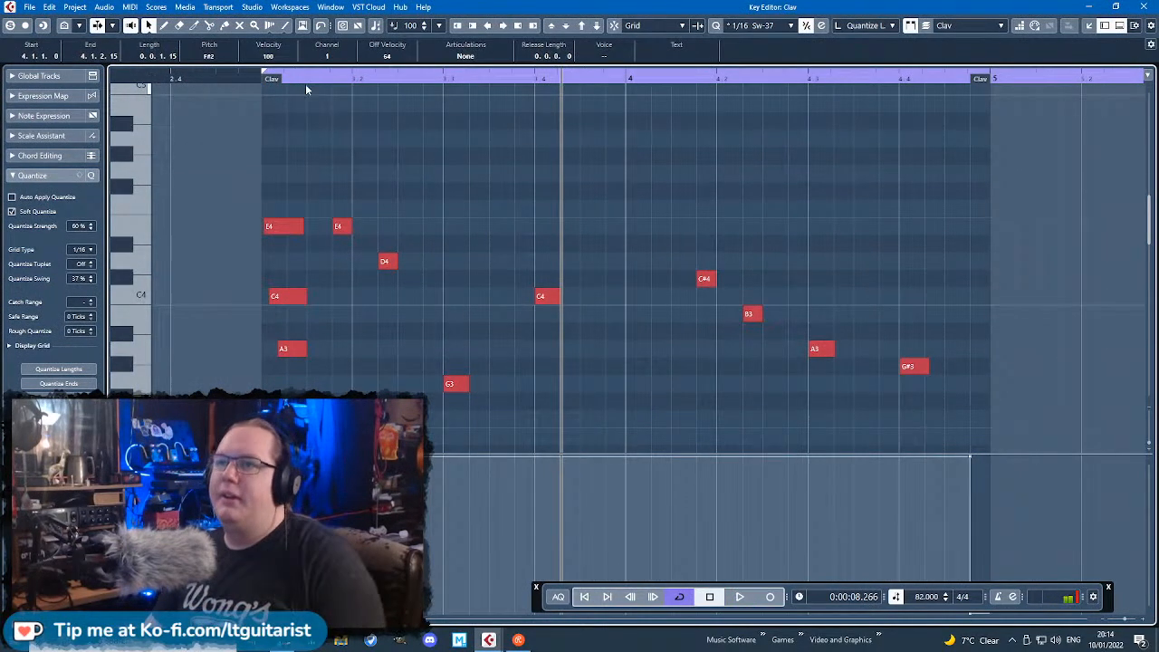
click(254, 76)
scroll(513, 201, down, 5)
drag(609, 148, 653, 315)
key(Delete)
scroll(653, 317, up, 4)
key(space)
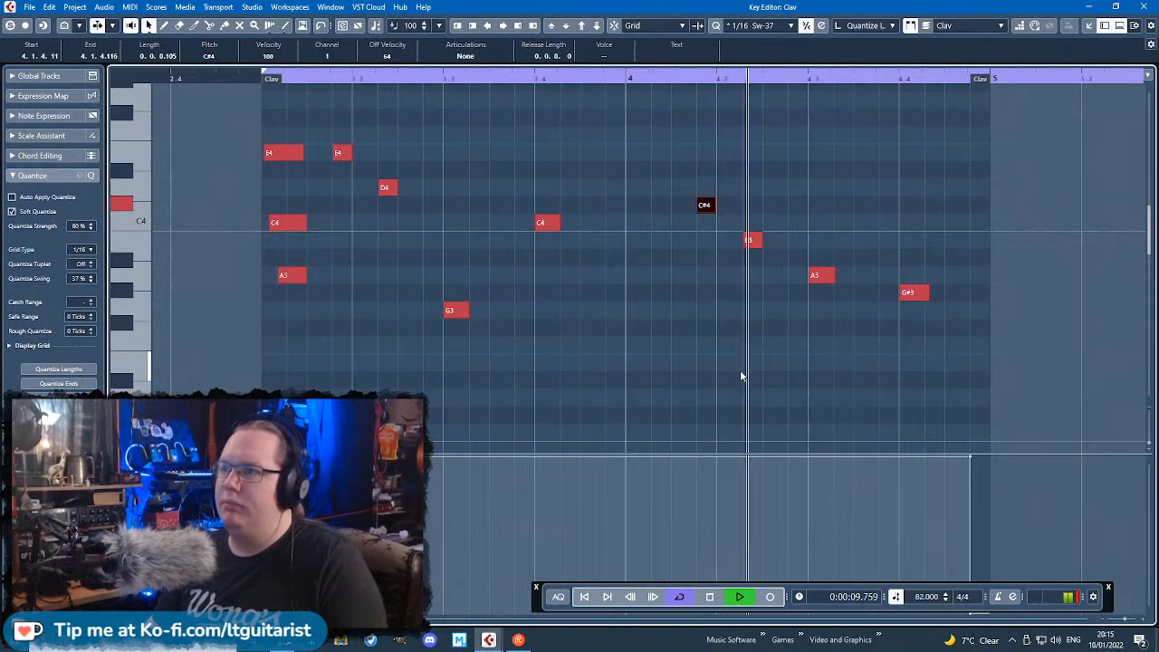
Step: Delete all remaining notes in bar 4 and play the bar 3 phrase on its own
key(space)
drag(990, 104, 641, 431)
key(Delete)
key(h)
key(space)
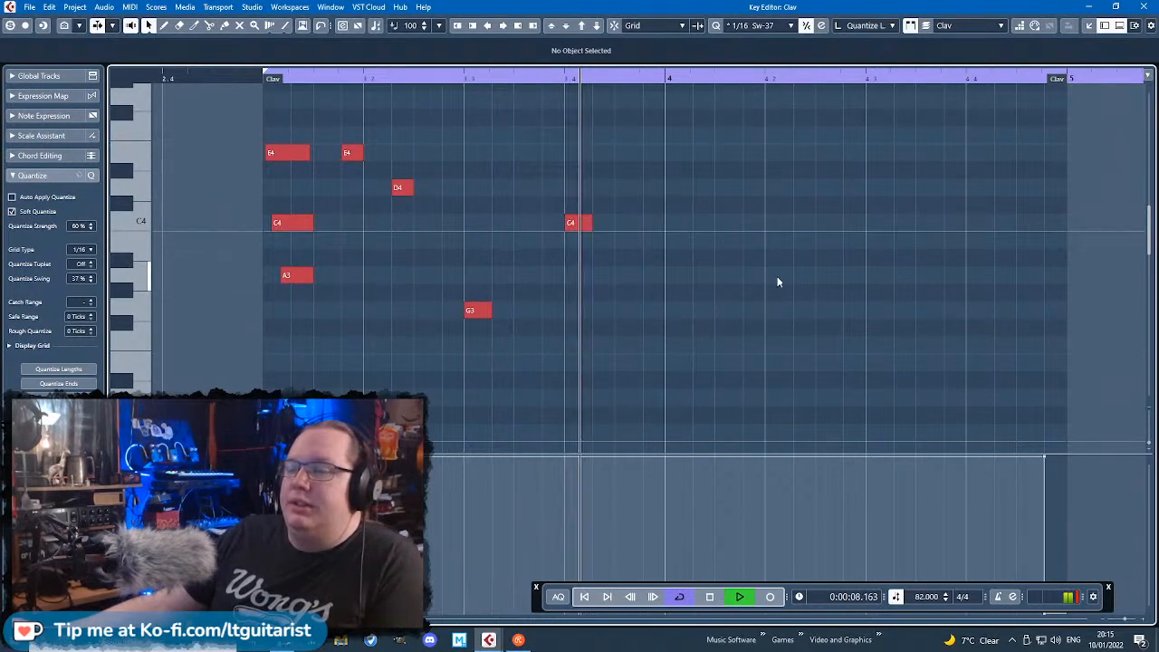
scroll(534, 275, down, 3)
scroll(534, 276, down, 2)
Step: Examine the first Bass part's notes in the Key Editor and return to the project
click(1141, 7)
double_click(445, 243)
click(1145, 7)
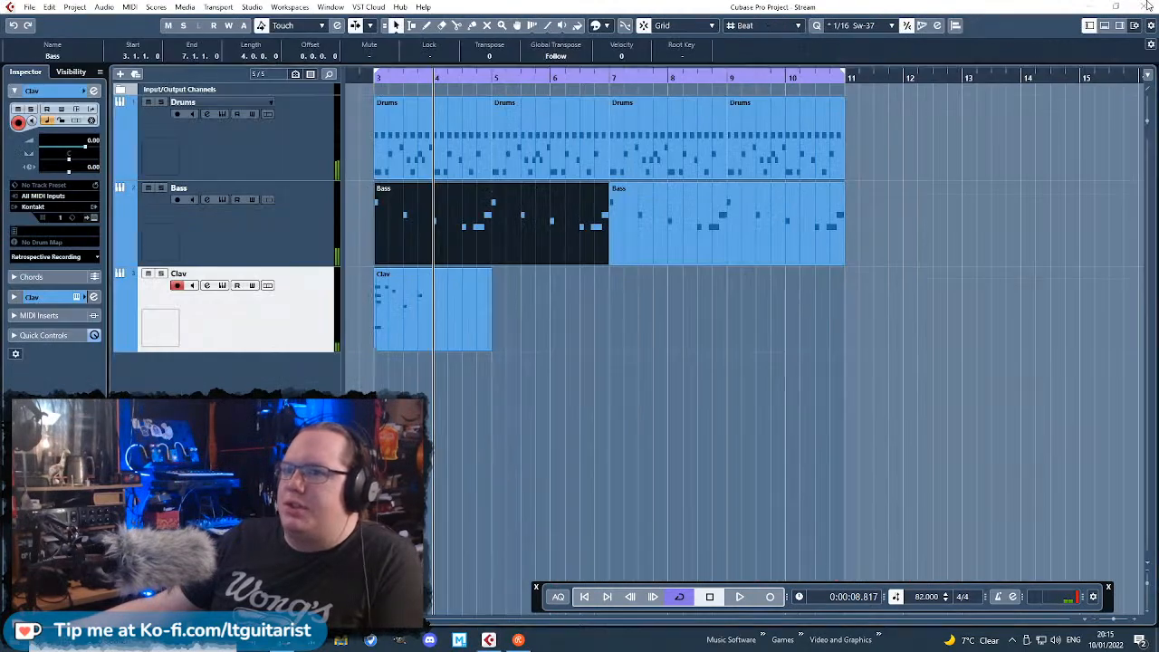
Step: Reopen the Clav part and duplicate all of bar 3's notes into bar 4
double_click(417, 331)
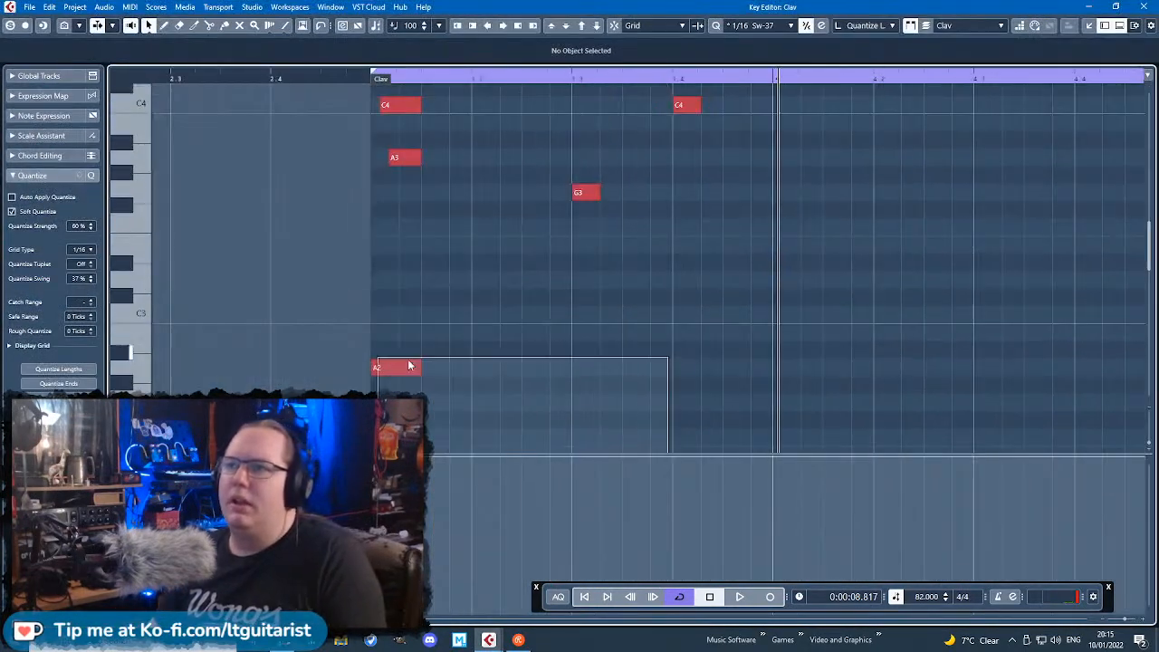
scroll(384, 155, up, 1)
mouse_move(297, 96)
mouse_down()
mouse_move(742, 422)
mouse_move(809, 419)
mouse_up()
key(ctrl+d)
click(1069, 349)
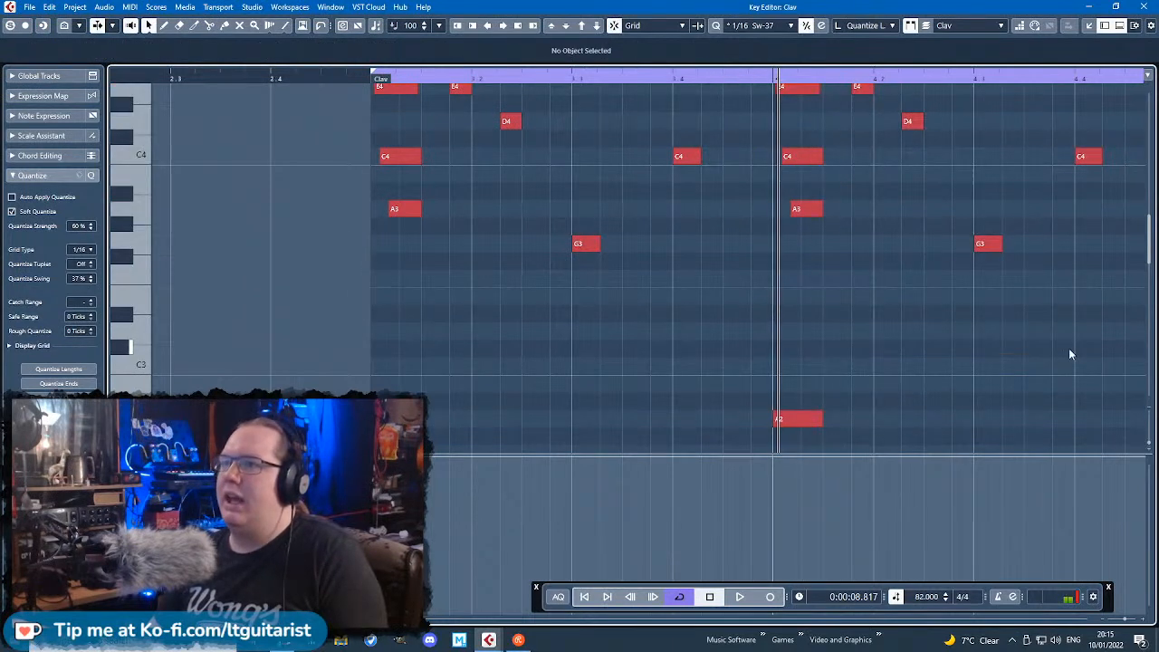
Step: Lower the A3 in bar 4's opening chord to F#3 and play from bar 4
click(808, 209)
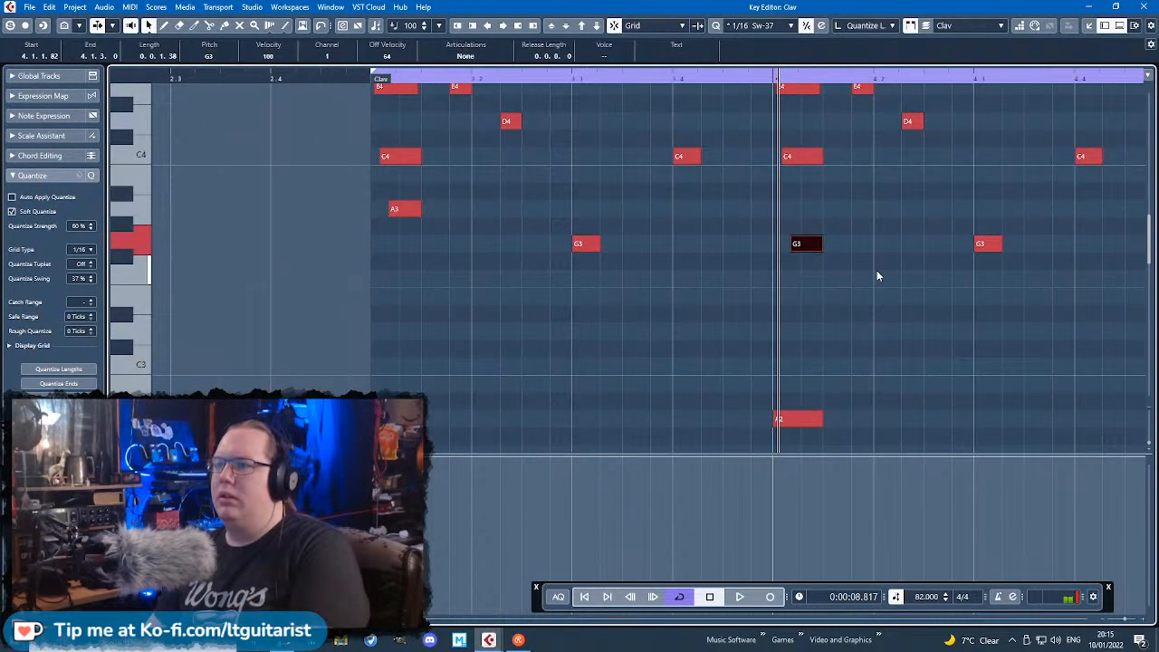
key(Down)
click(1077, 321)
click(768, 74)
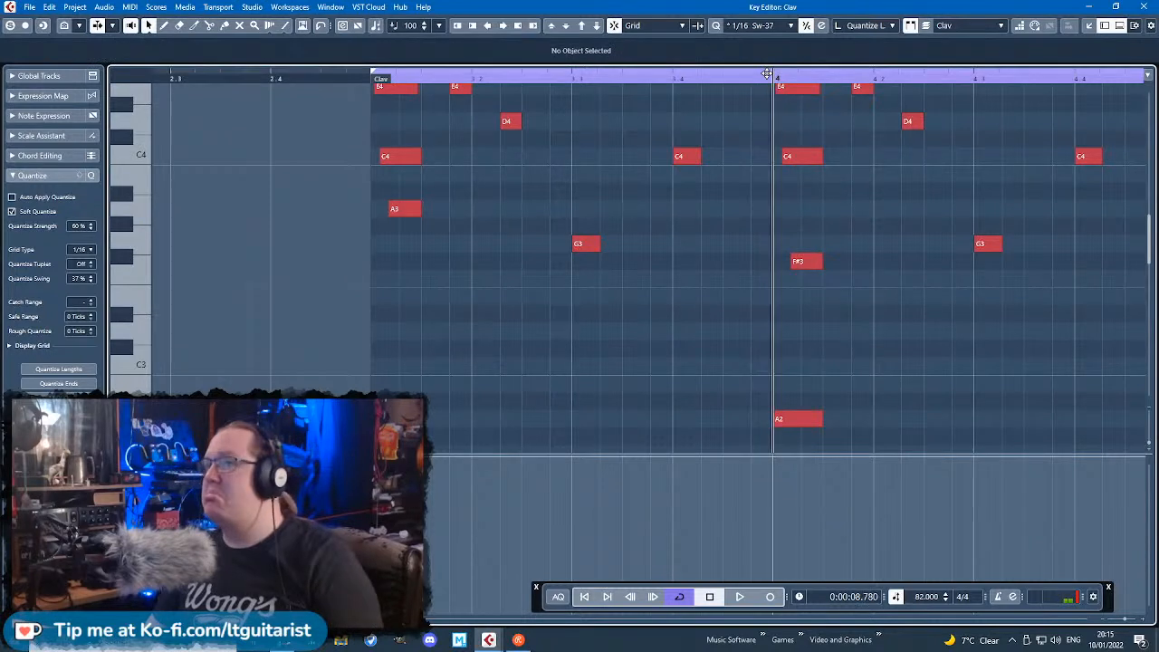
key(space)
scroll(786, 229, up, 2)
key(space)
Step: Raise the top note of bar 4's chord to F#4 and its F#3 to A3, and play from bar 4
drag(786, 239, 810, 213)
click(806, 408)
drag(809, 378, 810, 374)
mouse_move(804, 373)
mouse_down()
mouse_move(793, 364)
mouse_move(815, 358)
mouse_up()
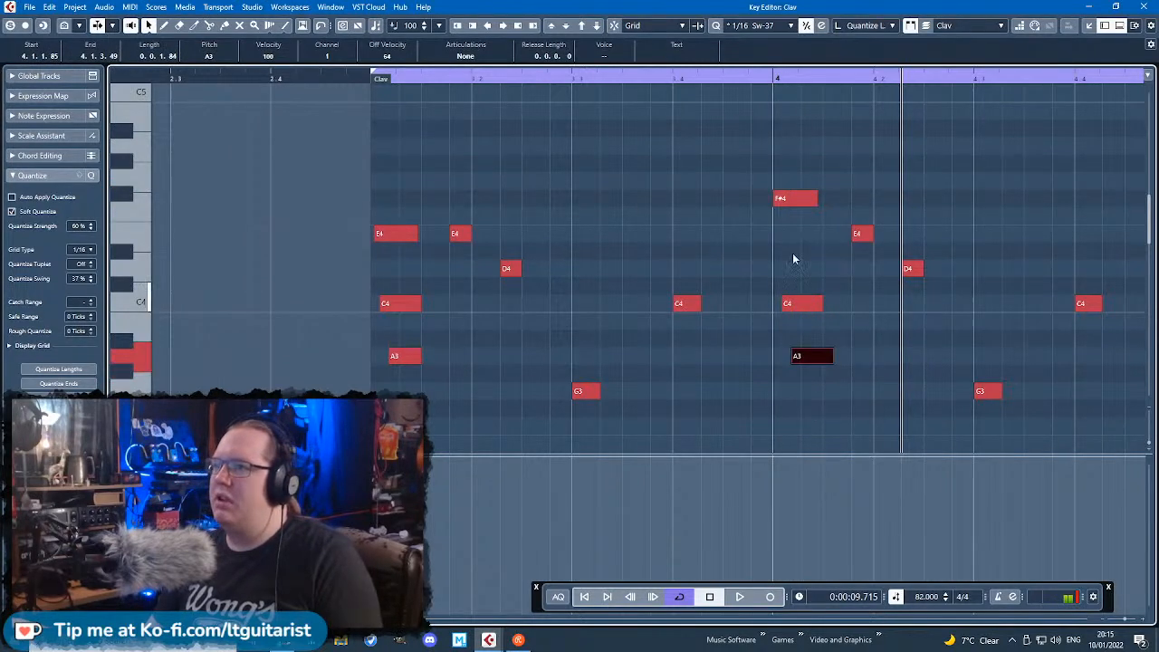
click(771, 80)
key(space)
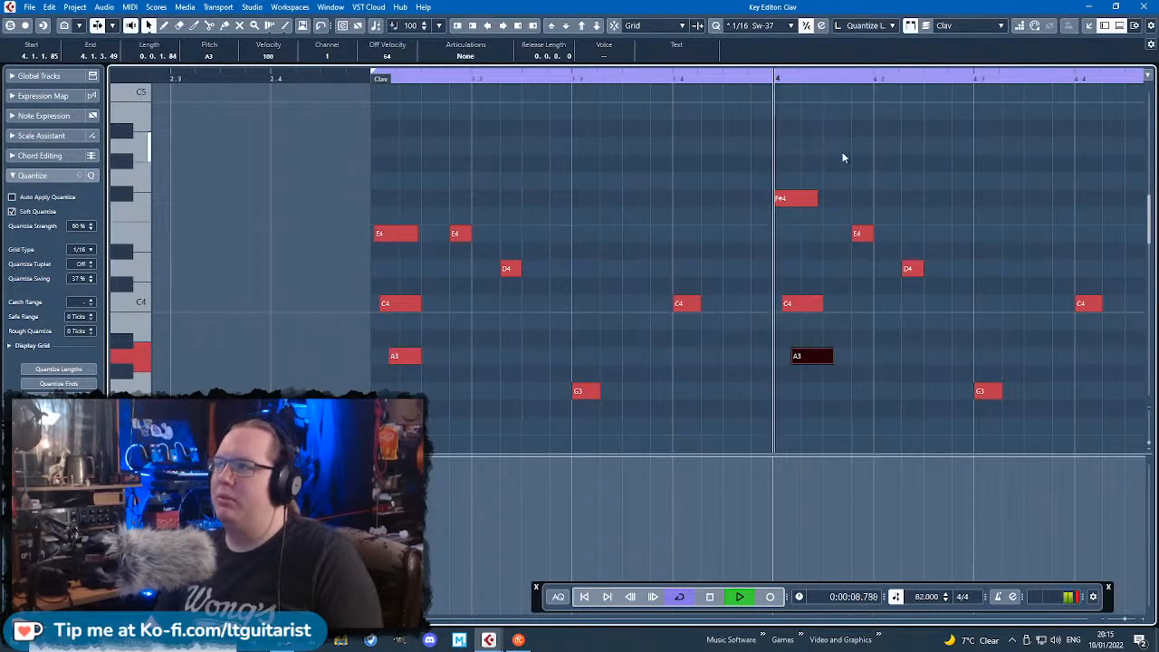
click(900, 149)
scroll(844, 250, right, 1)
scroll(891, 295, down, 3)
scroll(869, 253, up, 2)
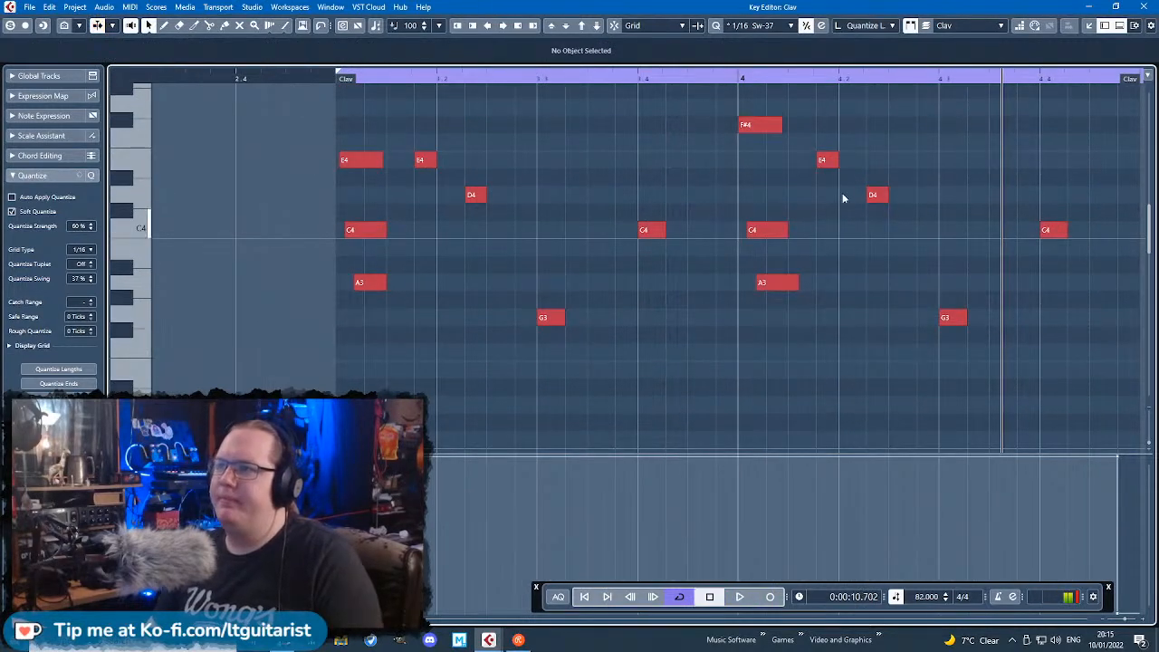
Step: Raise bar 4's short E4 and D4 pair to F#4 and E4, and play from bar 4
drag(823, 163, 826, 126)
drag(876, 197, 878, 163)
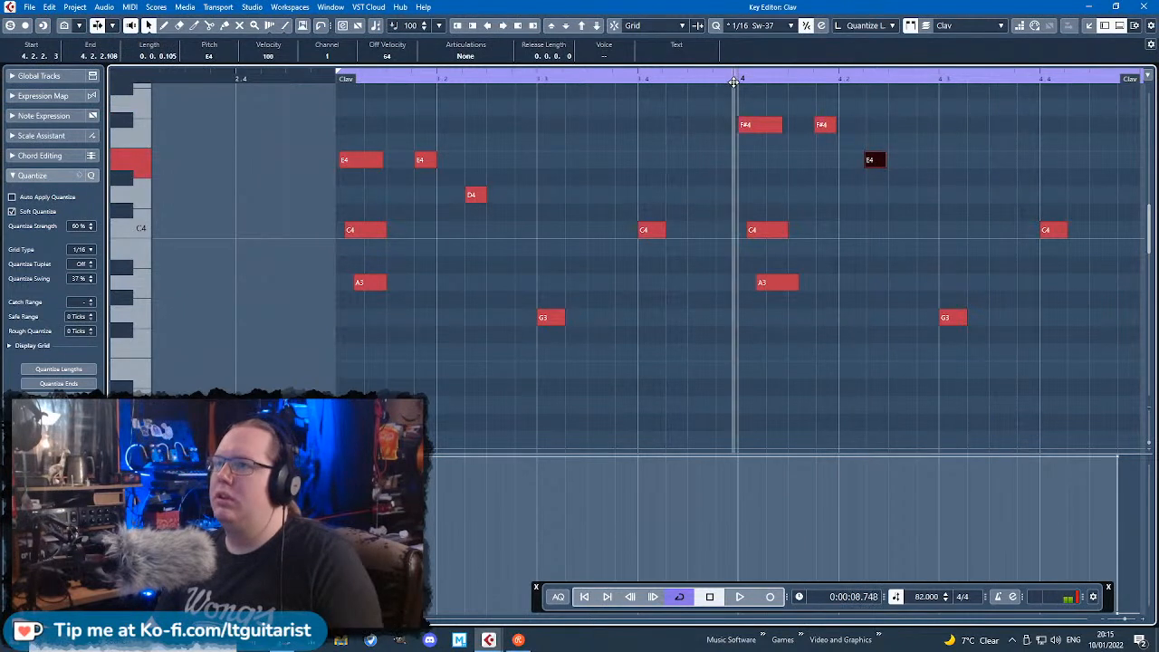
click(733, 82)
key(space)
key(space)
Step: Raise bar 4's beat 3 note to G4 and its beat 4 note to F#4, and play from bar 4
drag(920, 326, 920, 116)
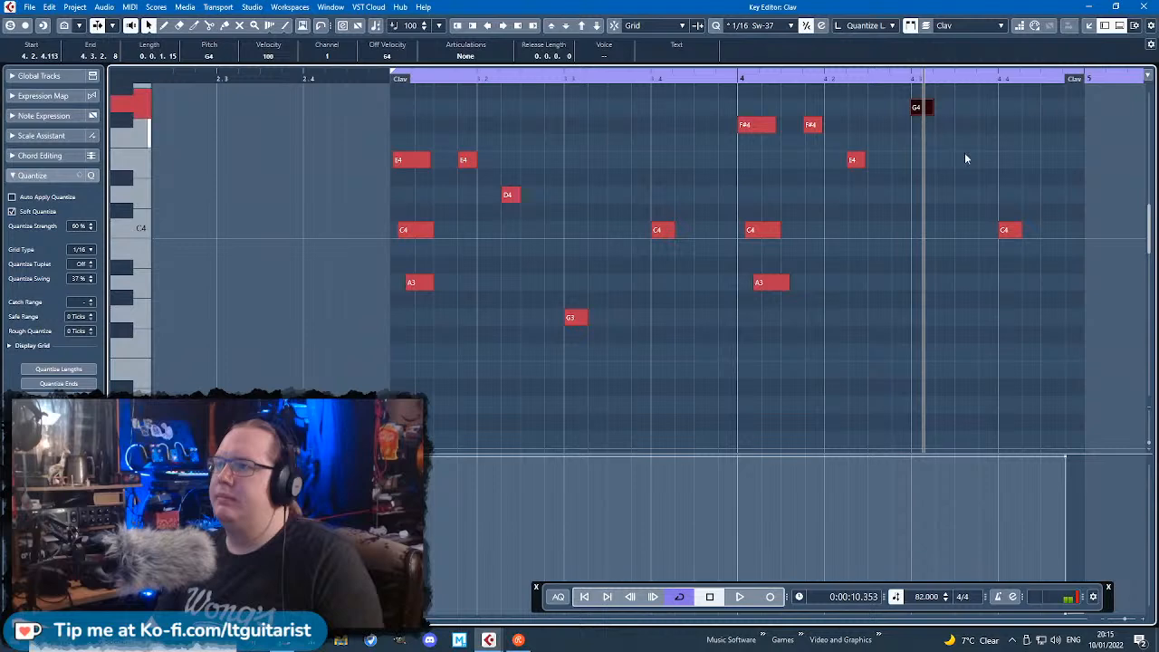
drag(1012, 234, 1005, 126)
click(724, 78)
key(space)
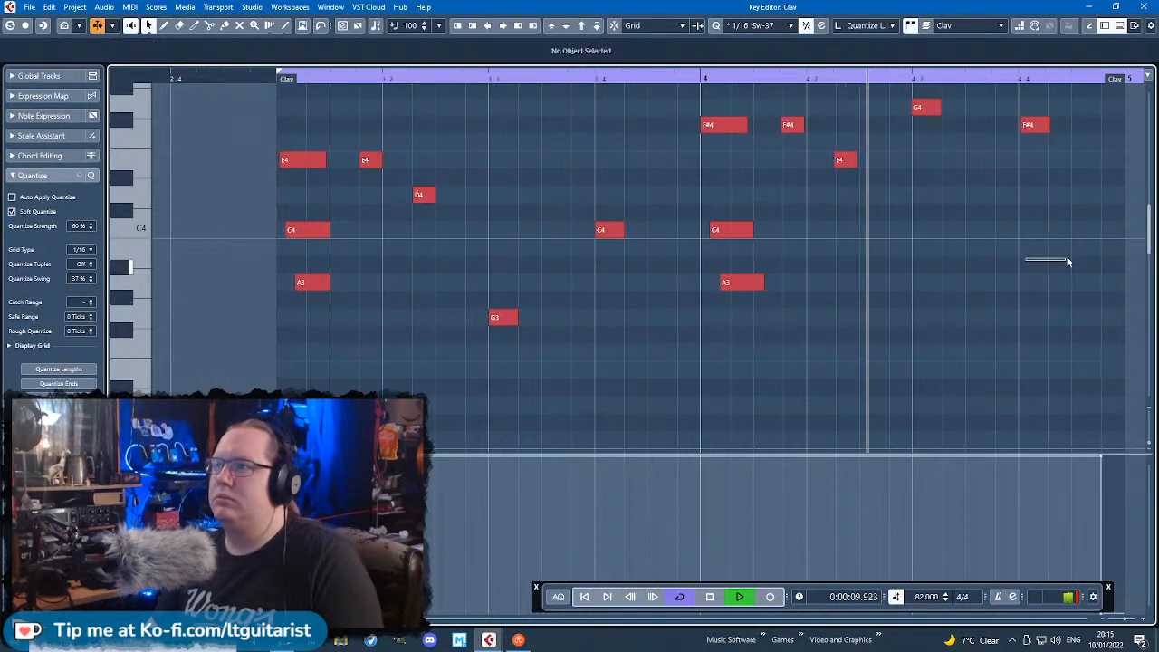
click(1076, 254)
scroll(935, 297, down, 2)
scroll(934, 297, down, 1)
scroll(951, 285, up, 1)
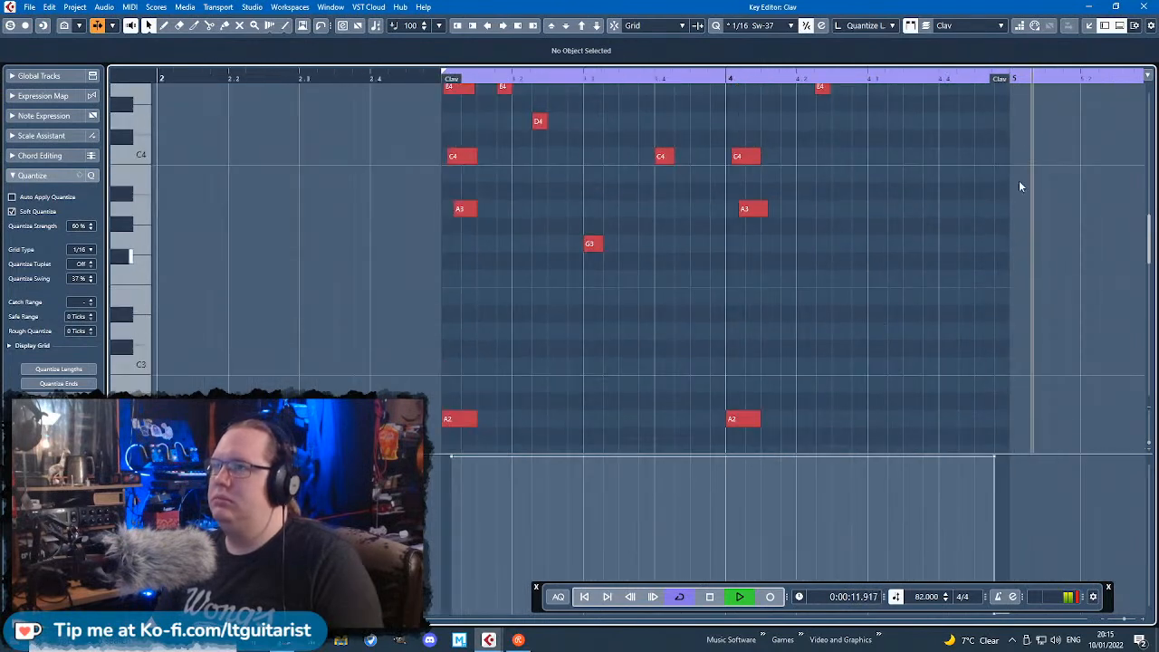
key(space)
Step: Play bar 4 and rework its ending into a second G4 around beat 4 followed by a short F#4
scroll(953, 263, up, 3)
click(680, 81)
key(space)
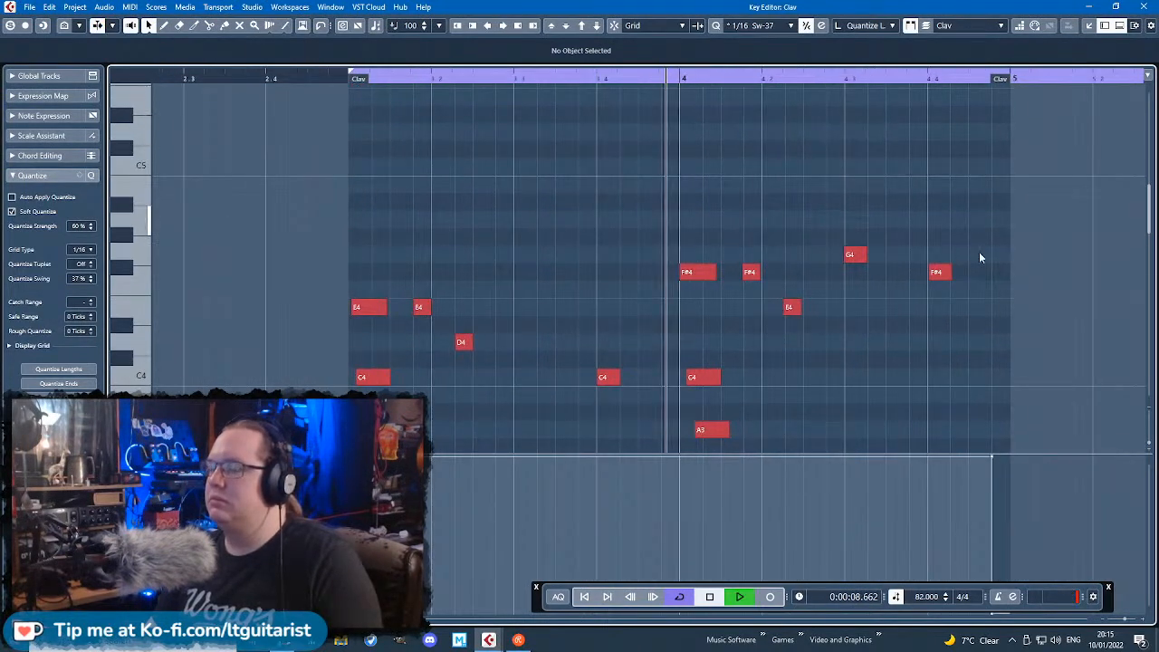
scroll(933, 244, up, 2)
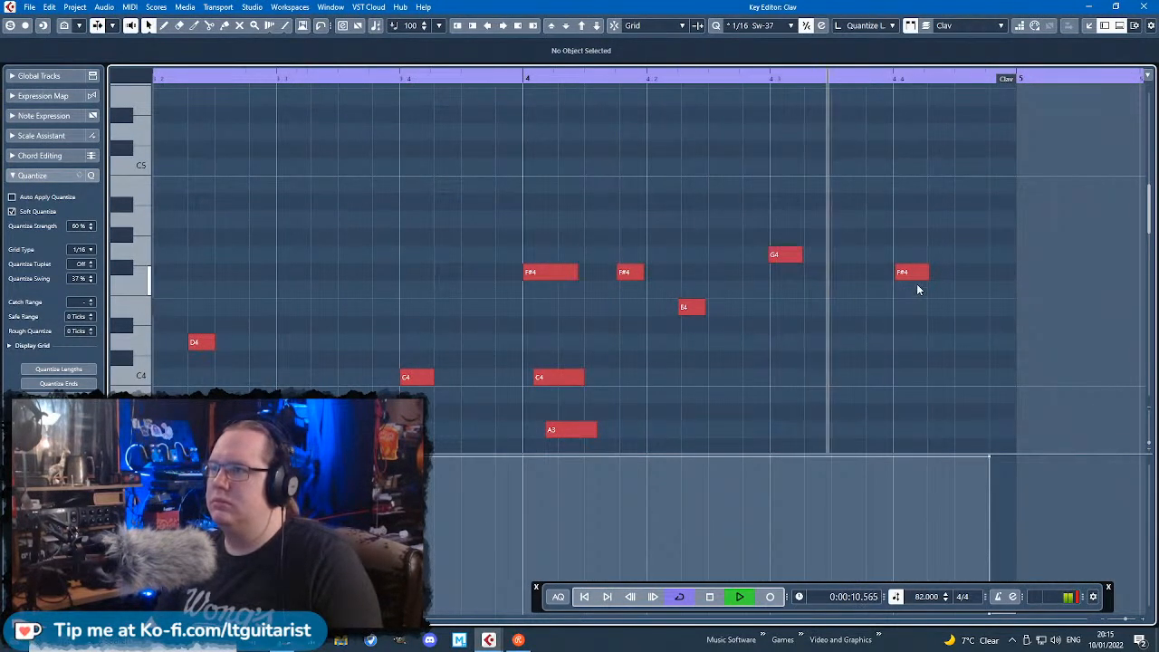
click(910, 273)
mouse_move(910, 274)
mouse_down()
mouse_move(893, 262)
mouse_move(889, 271)
mouse_up()
mouse_move(907, 274)
mouse_down()
mouse_move(966, 275)
mouse_move(896, 255)
mouse_up()
click(893, 271)
scroll(888, 263, down, 4)
scroll(858, 301, down, 3)
Step: Transpose the five bar 4 notes after the opening chord down an octave and play from bar 3
mouse_move(962, 189)
mouse_down()
mouse_move(828, 111)
mouse_move(742, 83)
mouse_up()
key(shift+Down)
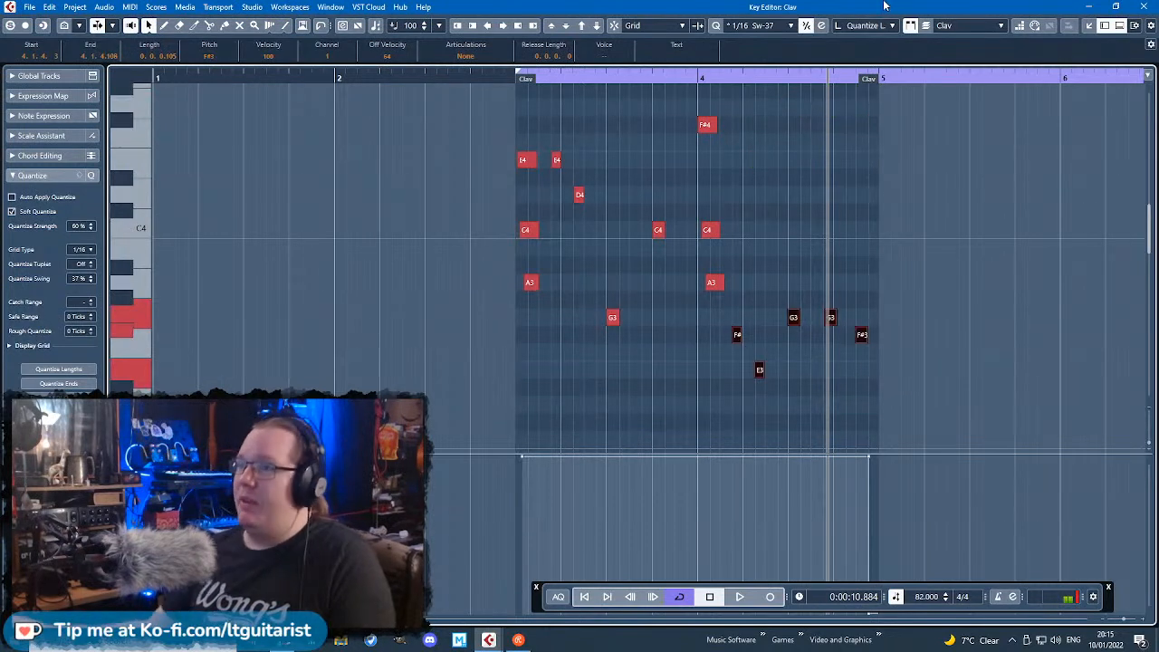
click(509, 75)
key(space)
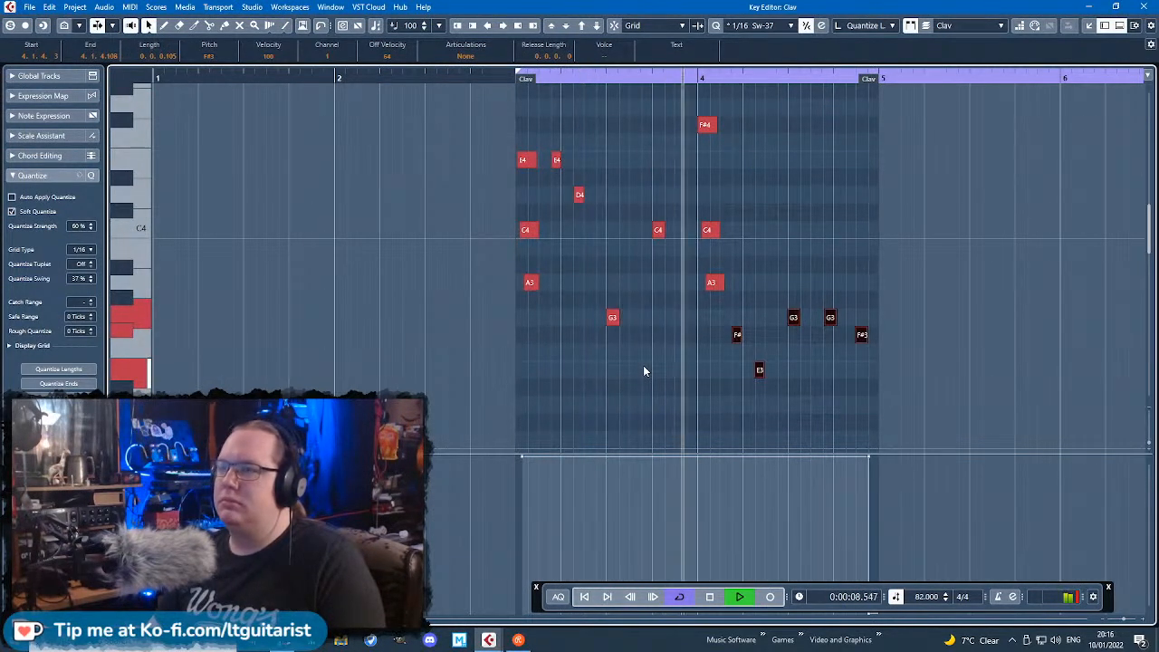
Step: Transpose bar 4's five single notes up an octave and lower the opening chord's F#4 to F#3
scroll(853, 316, up, 2)
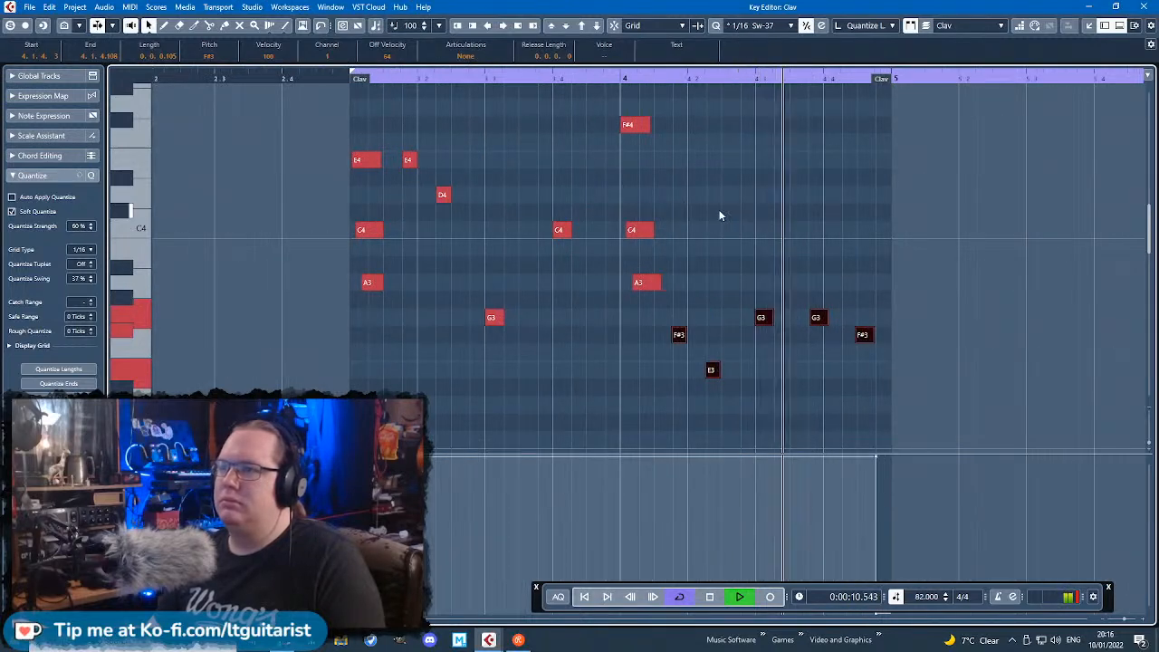
key(shift+Up)
click(633, 123)
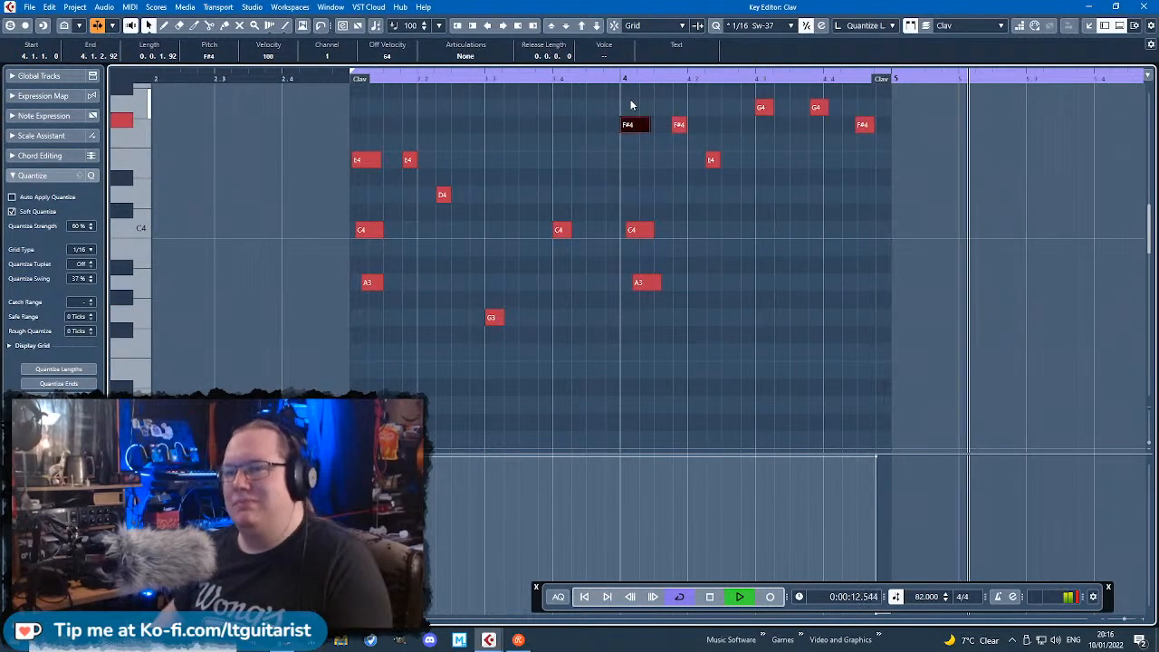
key(shift+Down)
Step: Restagger bar 4's opening chord so C4 sounds first, A3 second, and F#3 last at 4.1.1.78
scroll(623, 331, up, 2)
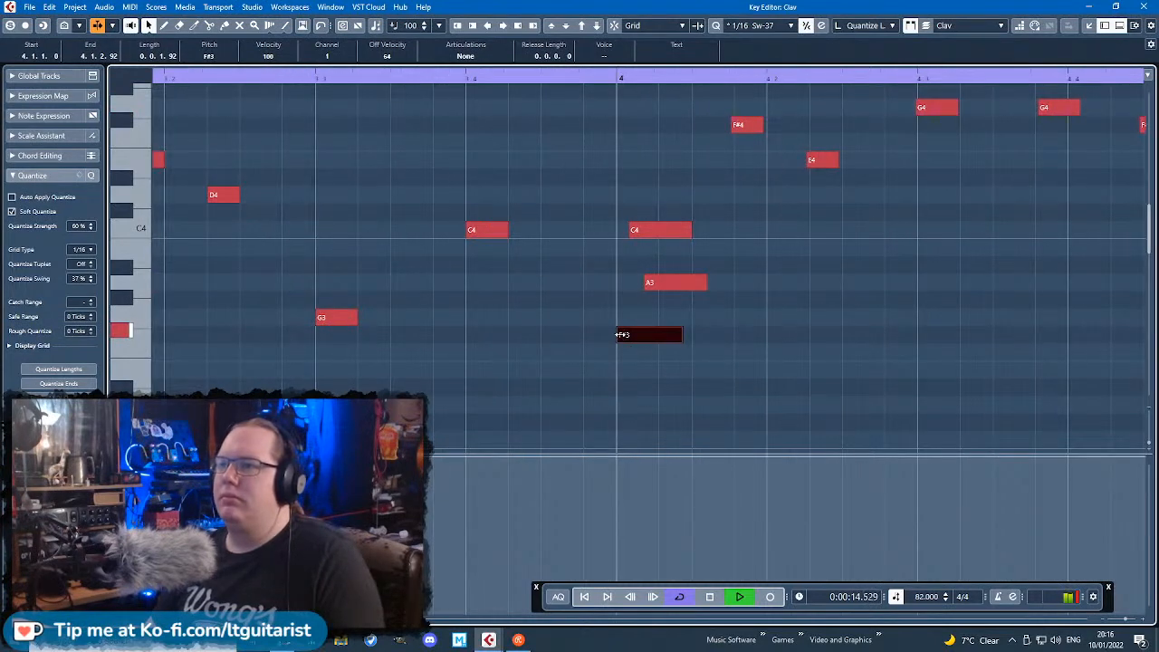
drag(630, 231, 621, 233)
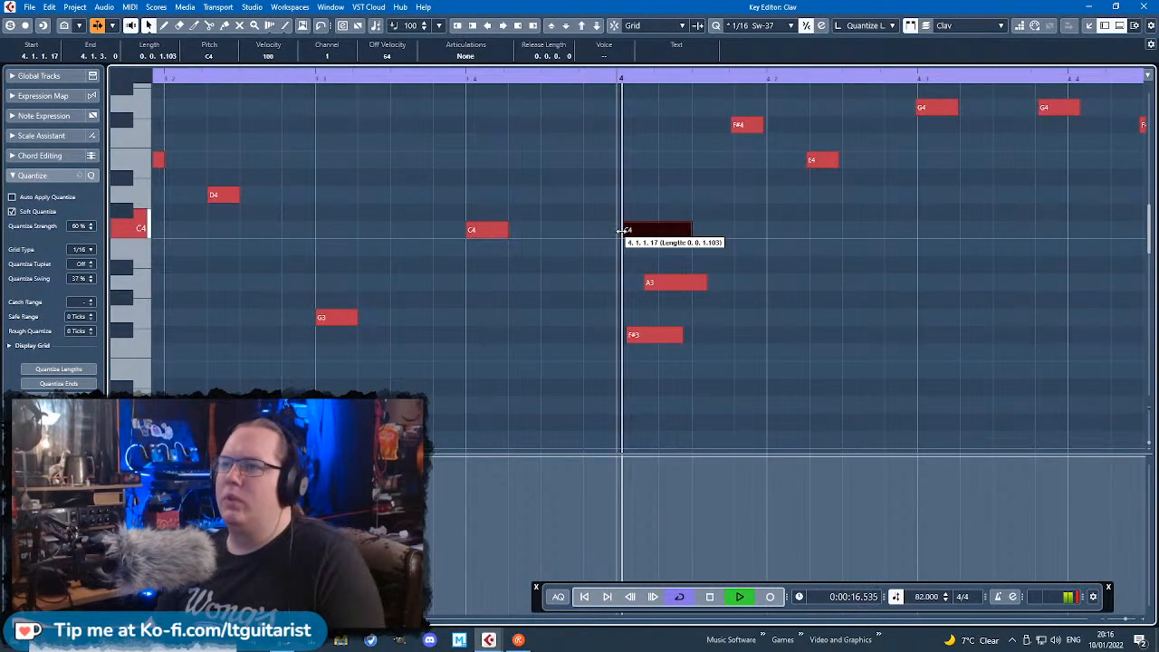
drag(646, 283, 635, 283)
drag(629, 337, 646, 337)
scroll(645, 337, down, 2)
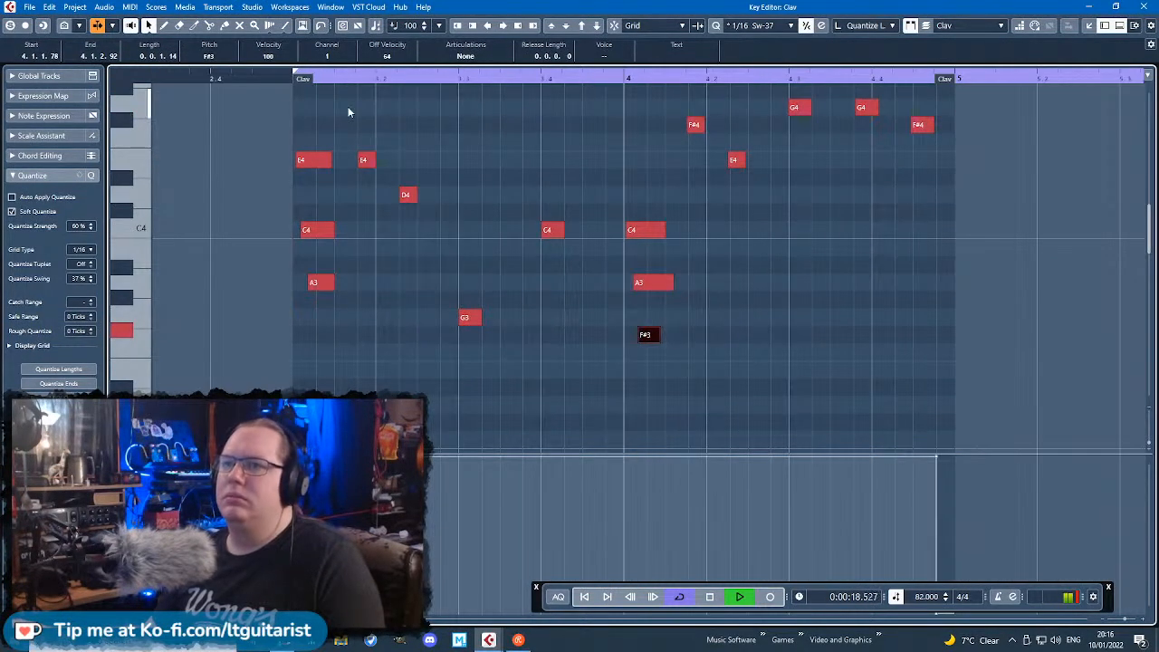
Step: Play from bar 3 and extend the F#3 in bar 4's chord to a length of 0.0.2.39
click(284, 78)
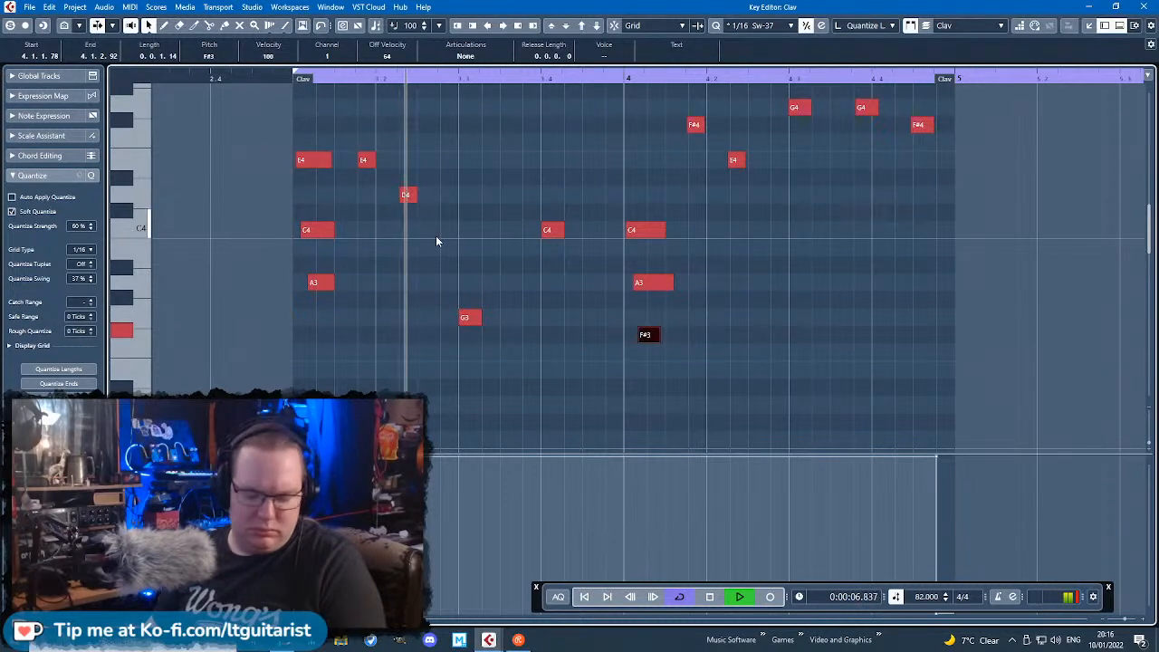
click(866, 326)
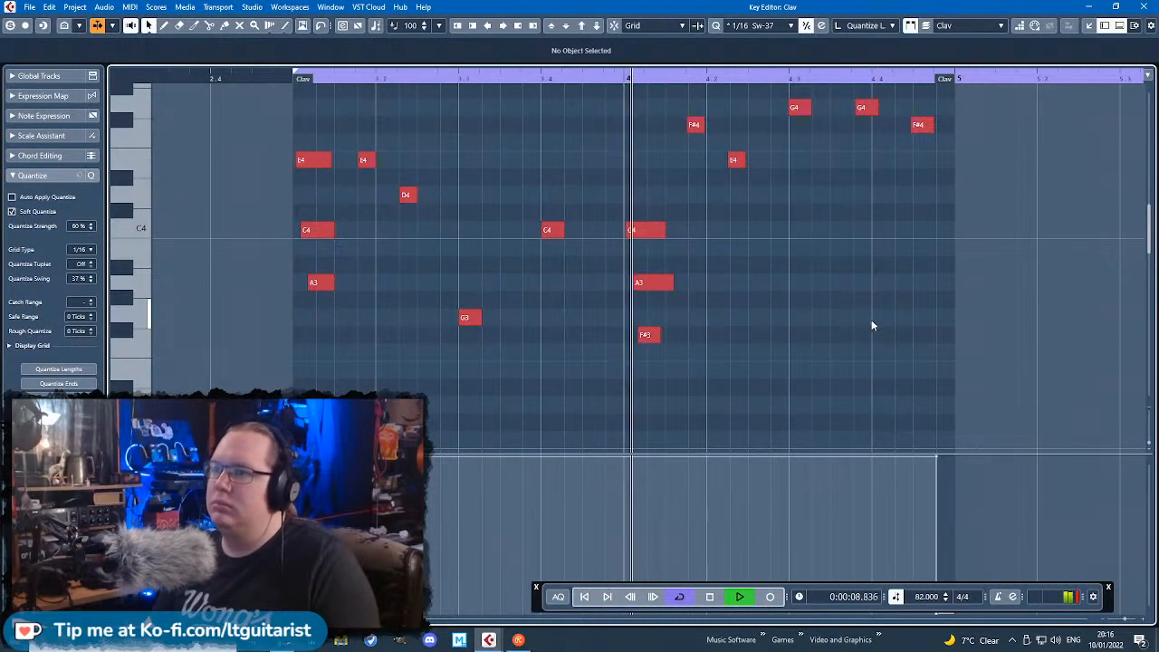
drag(659, 335, 684, 337)
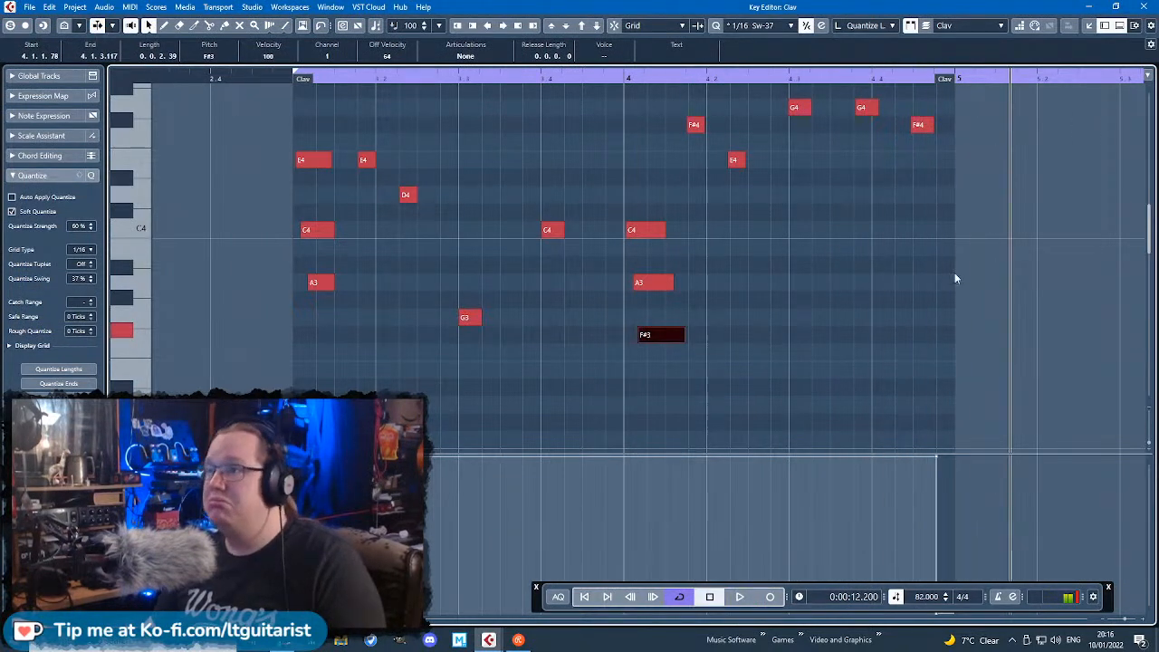
click(937, 462)
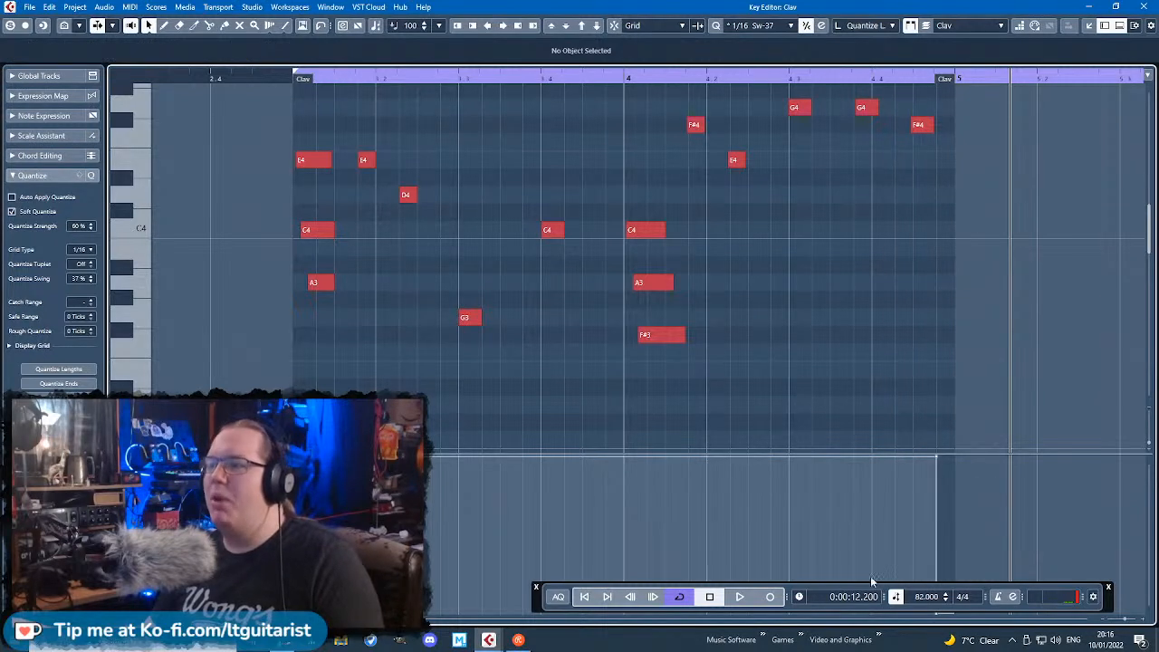
Step: Close the Key Editor and play the full arrangement from bar 3
drag(539, 602, 509, 541)
drag(930, 618, 947, 615)
click(1141, 6)
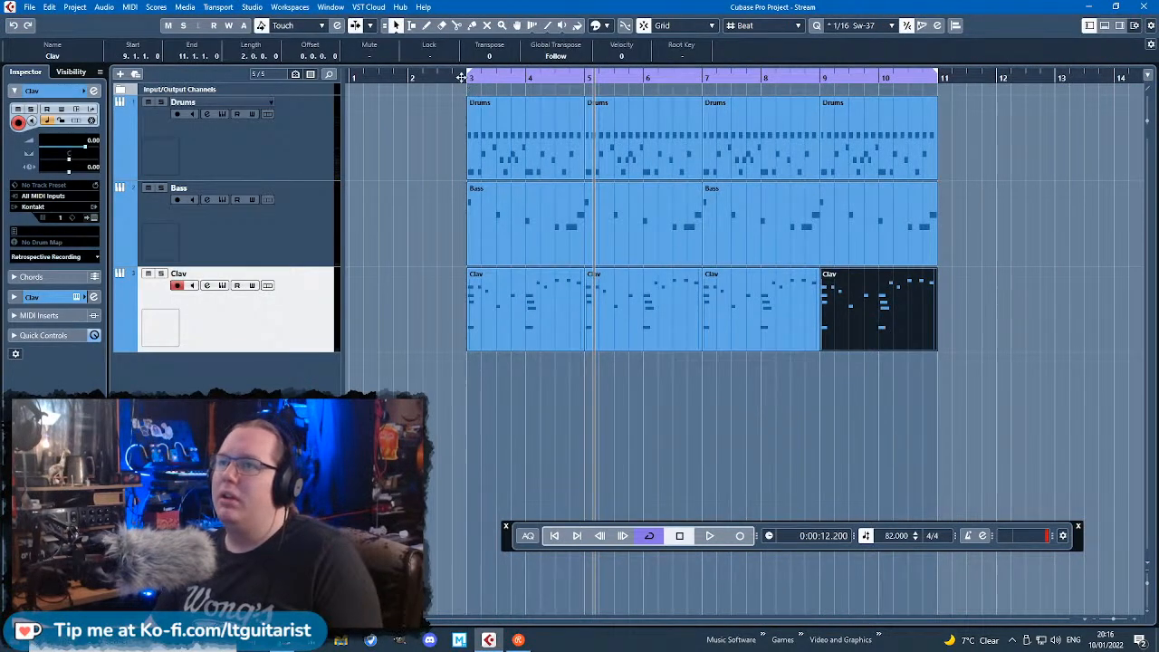
click(463, 78)
key(space)
click(627, 414)
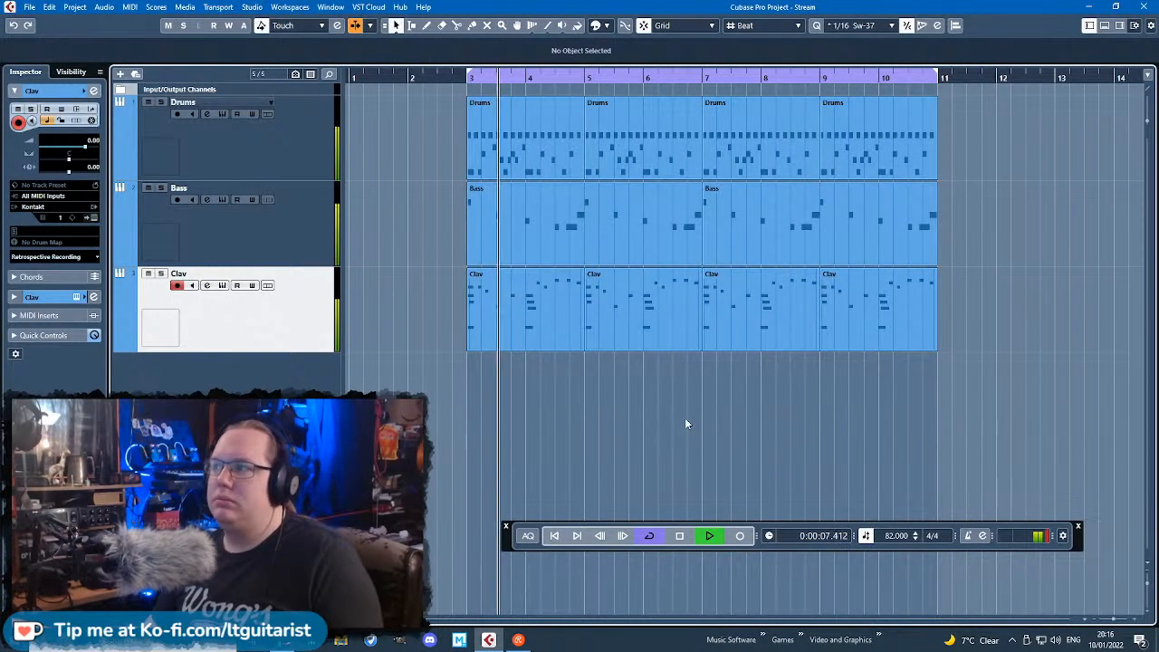
click(898, 329)
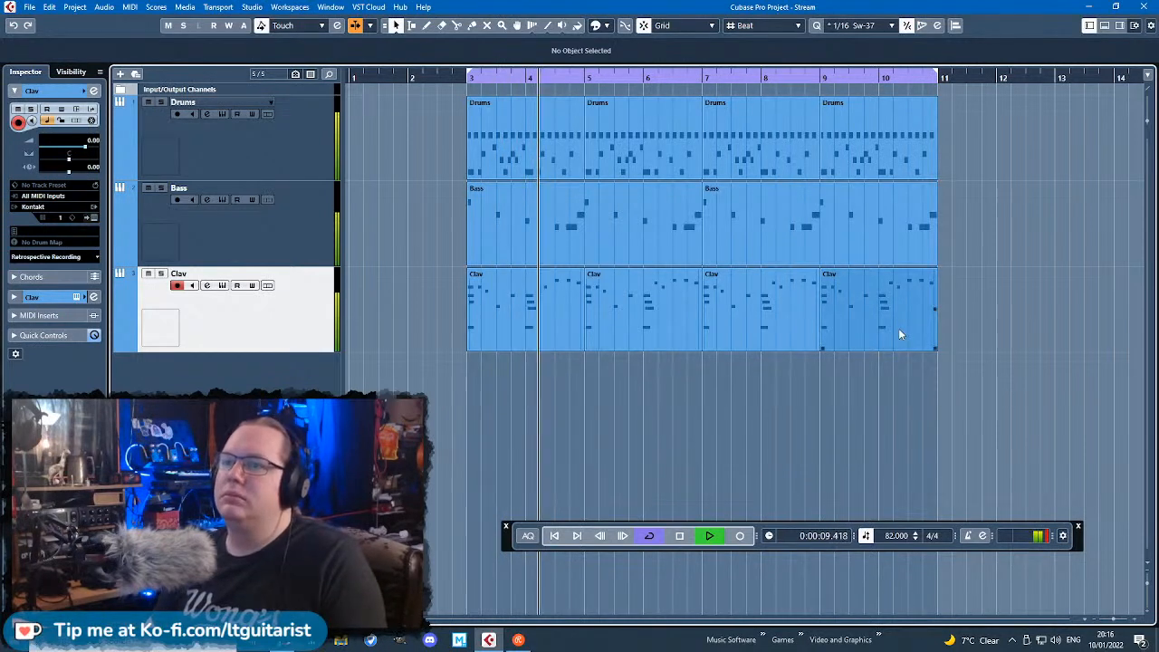
Step: Delete three of the Clav parts and move the remaining one to bar 17 on the same track
key(g)
drag(814, 377, 494, 313)
key(Delete)
key(space)
drag(426, 320, 781, 319)
click(751, 415)
scroll(795, 413, up, 2)
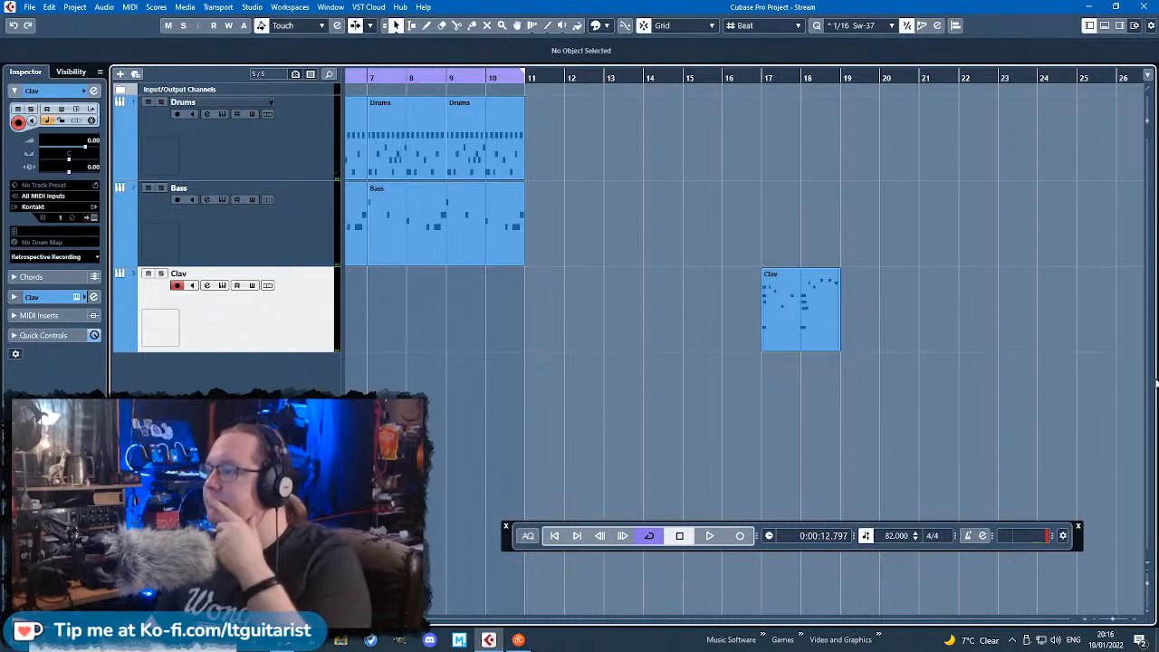
key(alt+Tab)
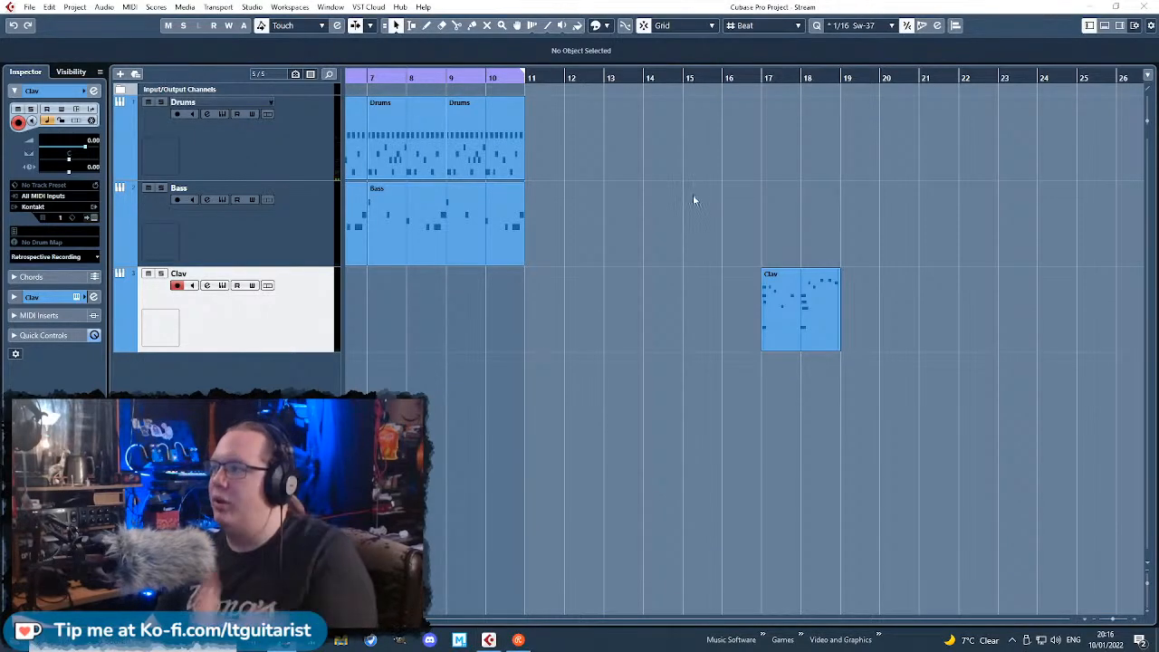
click(496, 297)
scroll(507, 317, left, 4)
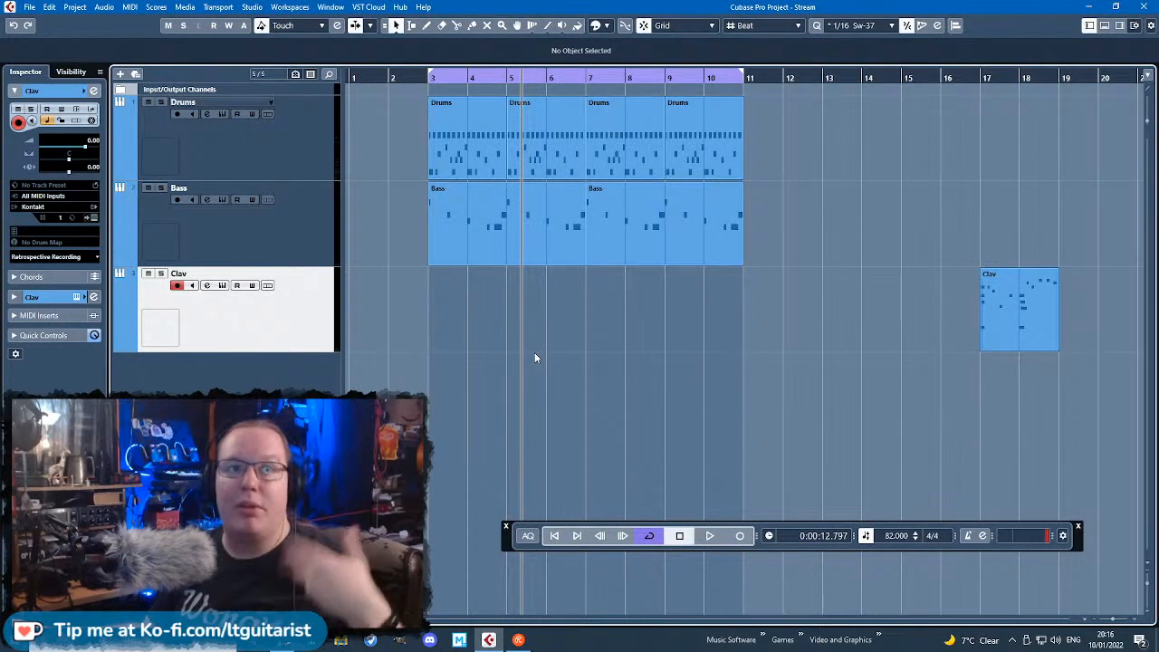
scroll(463, 379, up, 3)
scroll(500, 368, down, 3)
double_click(537, 344)
key(Delete)
Step: Copy a Bass part onto the Clav track at bar 3 and transpose all its notes up an octave
click(510, 245)
drag(649, 242, 501, 335)
double_click(502, 335)
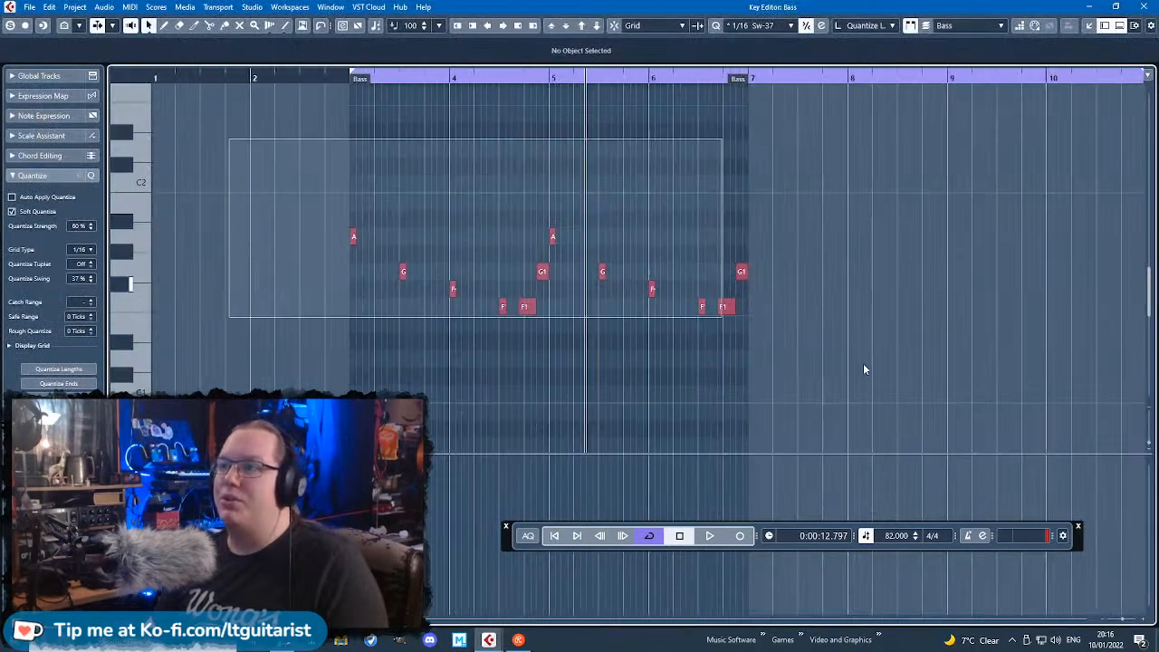
drag(863, 363, 968, 395)
key(shift+Up)
scroll(969, 395, up, 4)
scroll(468, 209, down, 1)
Step: Play the transposed bass line copy from bar 3 and examine its notes across bars 3 to 5
click(336, 89)
key(space)
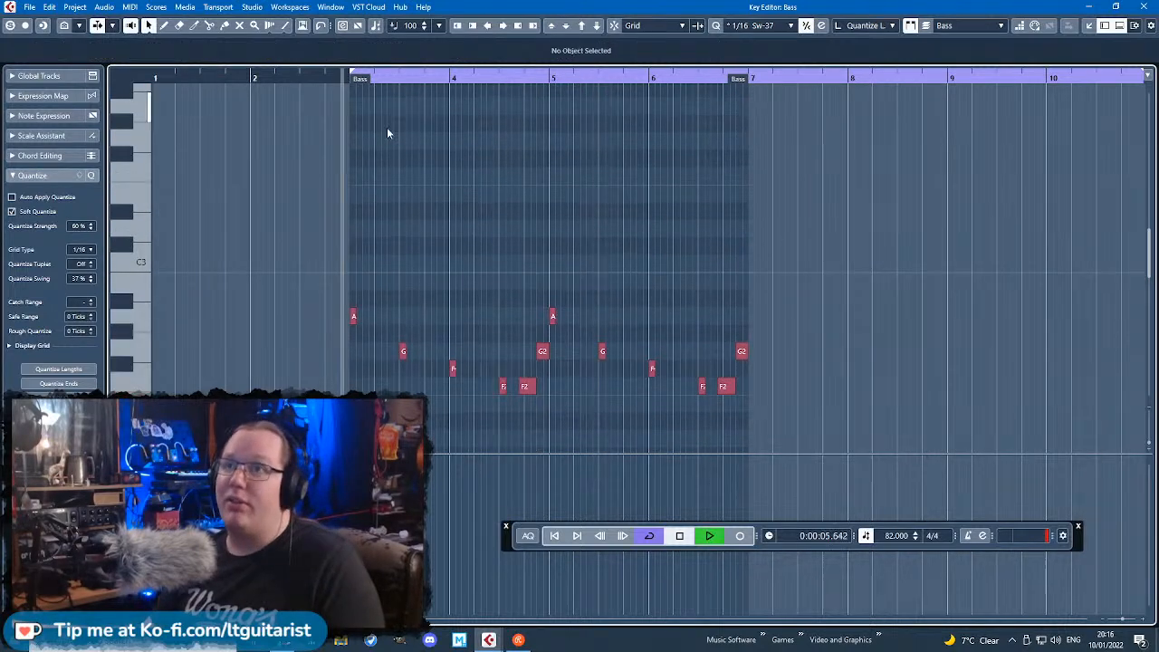
key(h)
key(h)
scroll(502, 322, down, 1)
scroll(503, 323, up, 3)
scroll(503, 312, down, 2)
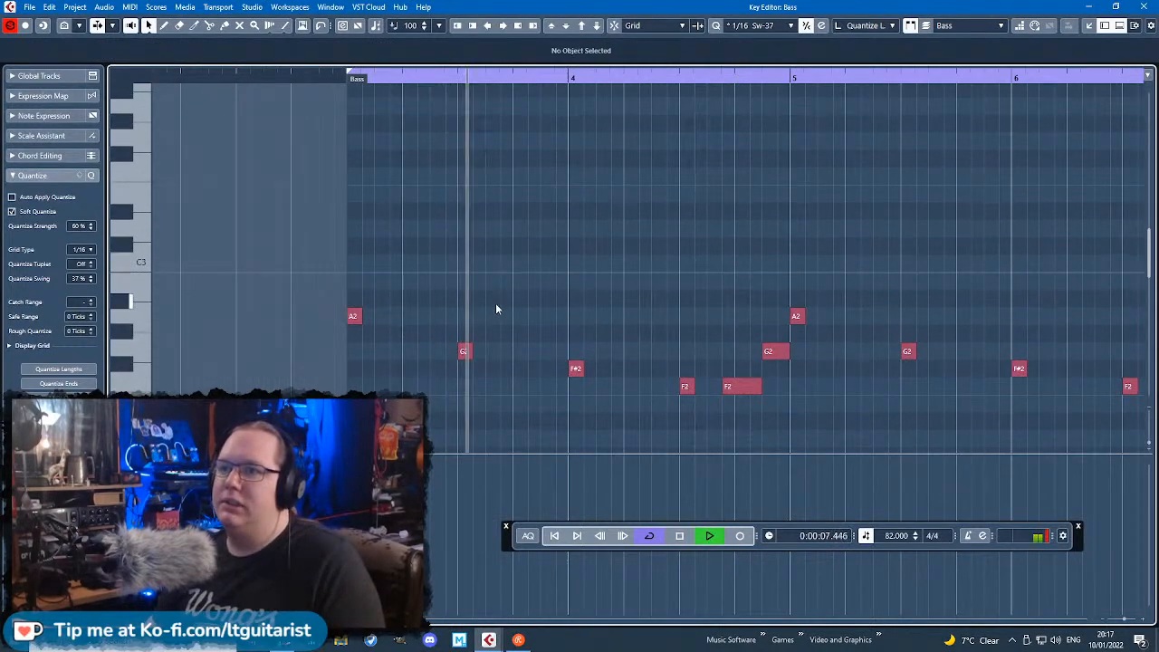
scroll(590, 285, down, 2)
scroll(666, 304, up, 1)
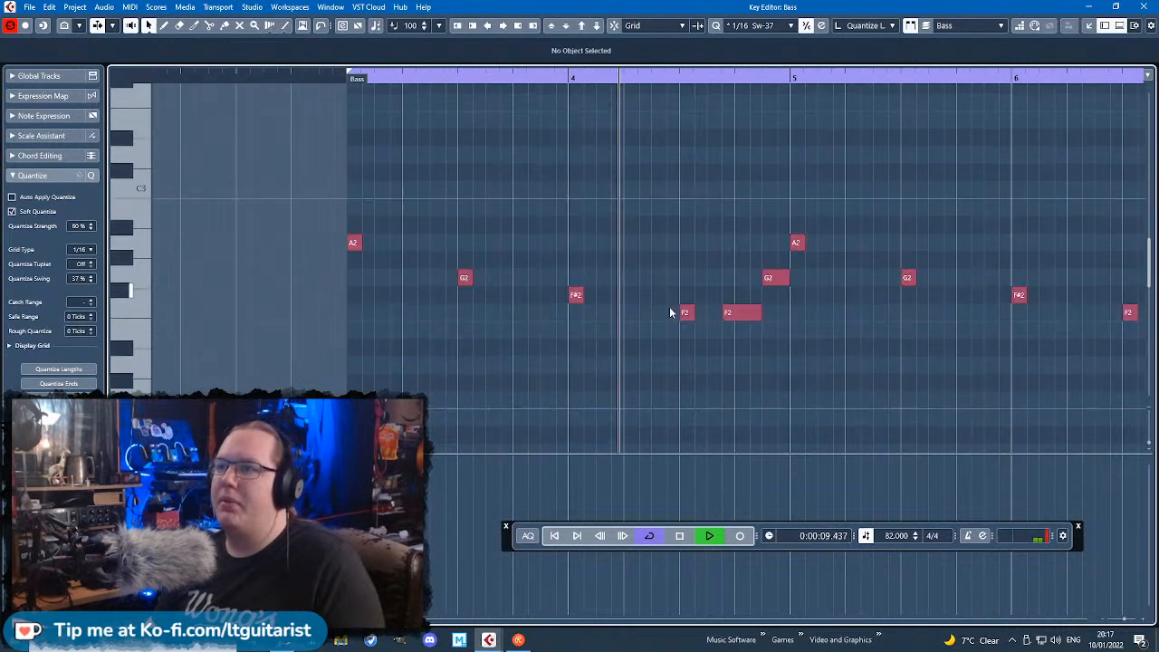
key(h)
key(h)
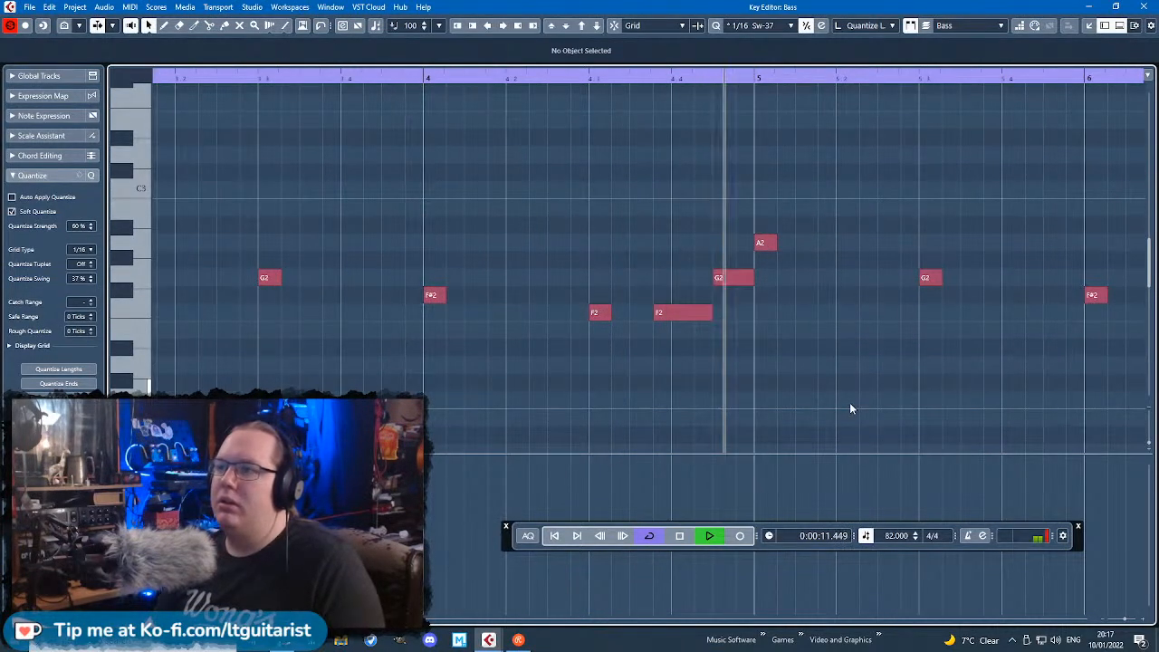
key(g)
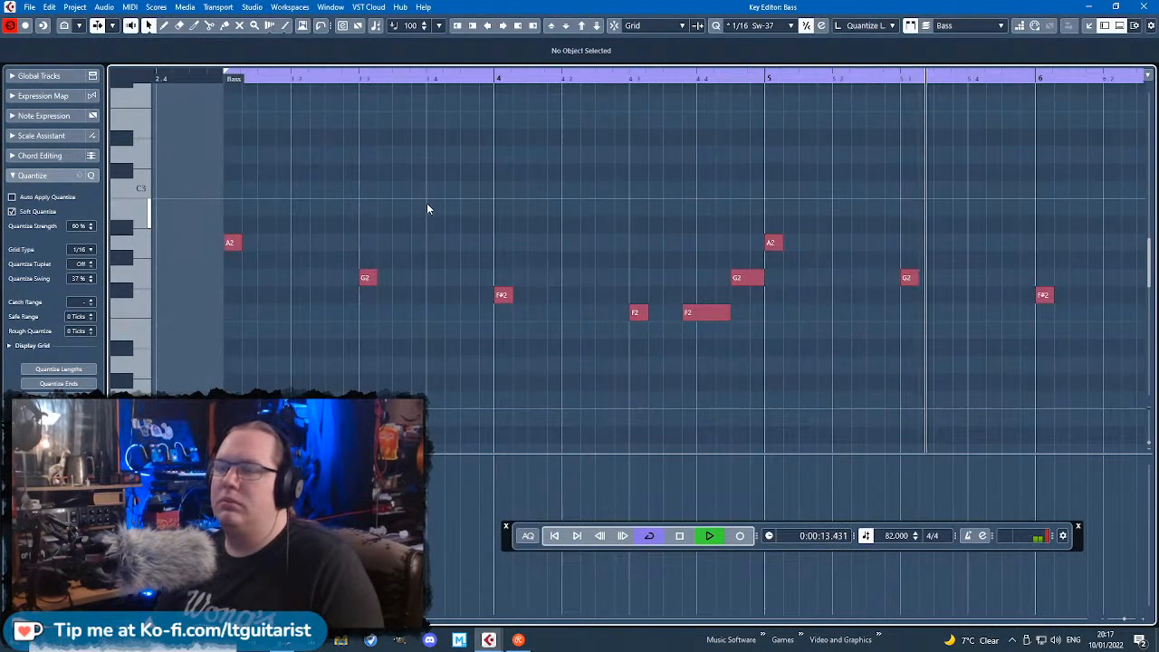
Step: Replay from the second half of bar 4, and add a B2 and a C3 just before beat 2 of bar 5
drag(655, 78, 665, 74)
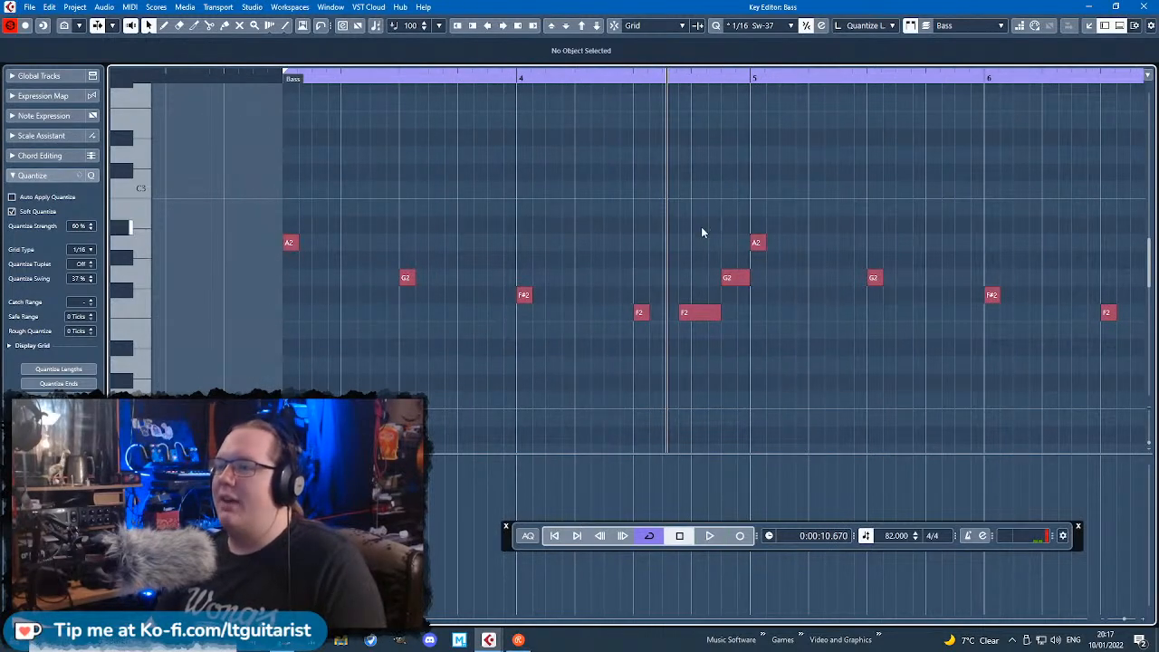
key(space)
scroll(921, 321, up, 3)
scroll(697, 274, up, 3)
key(space)
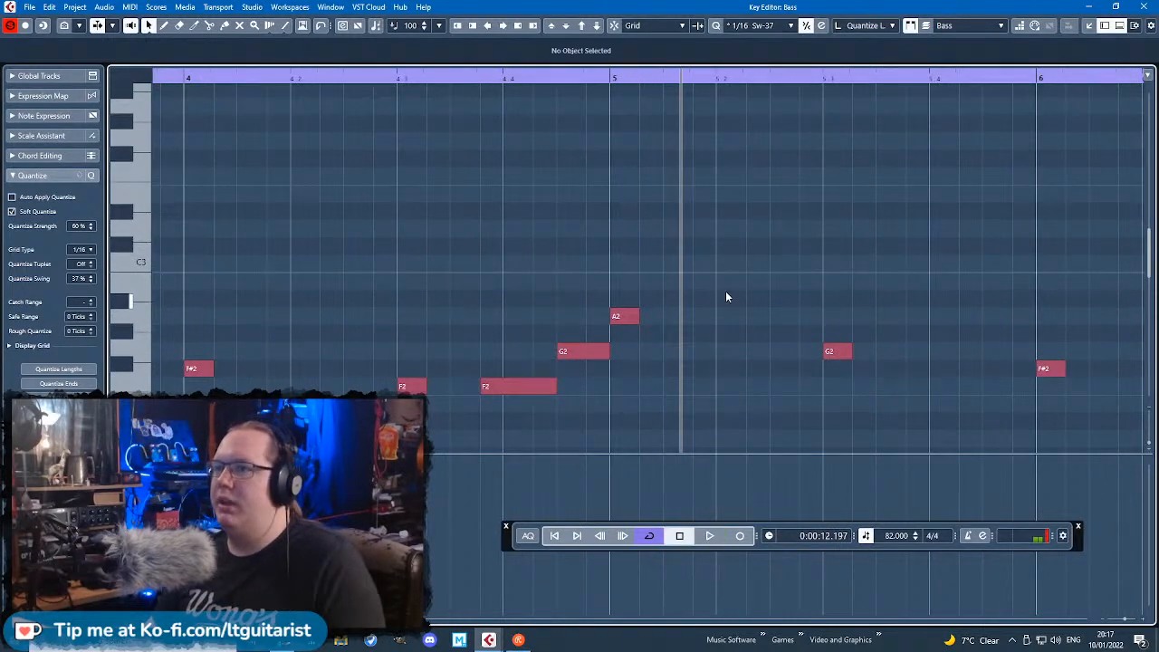
mouse_move(691, 277)
mouse_down()
mouse_move(734, 280)
mouse_move(695, 284)
mouse_up()
scroll(707, 266, up, 2)
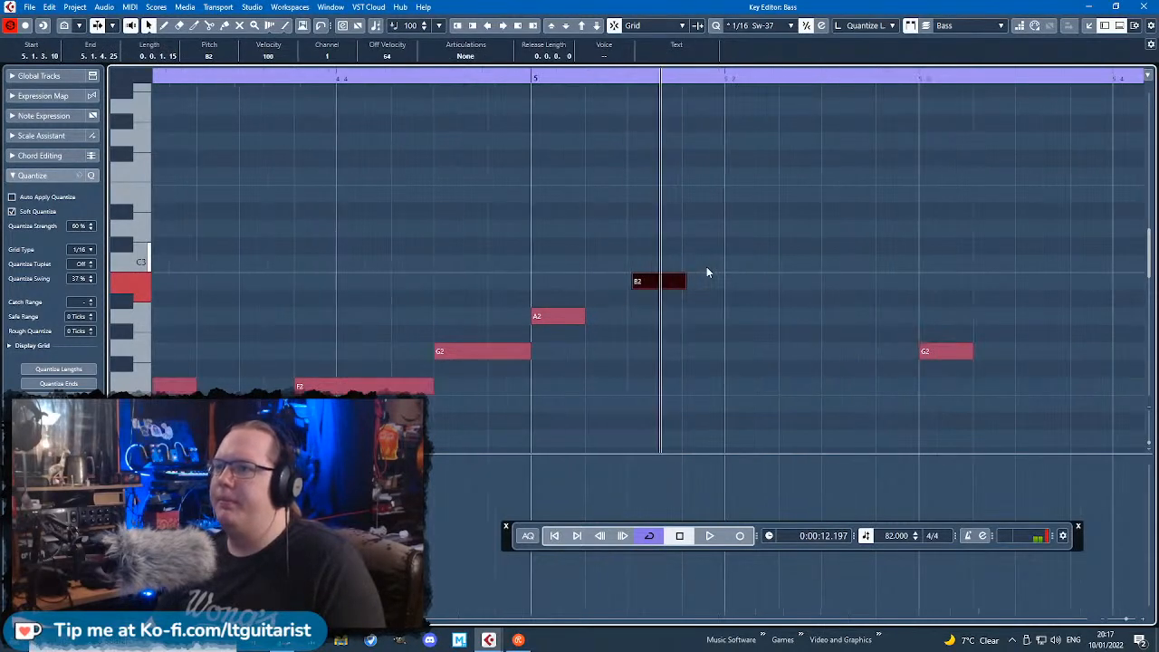
click(705, 266)
key(space)
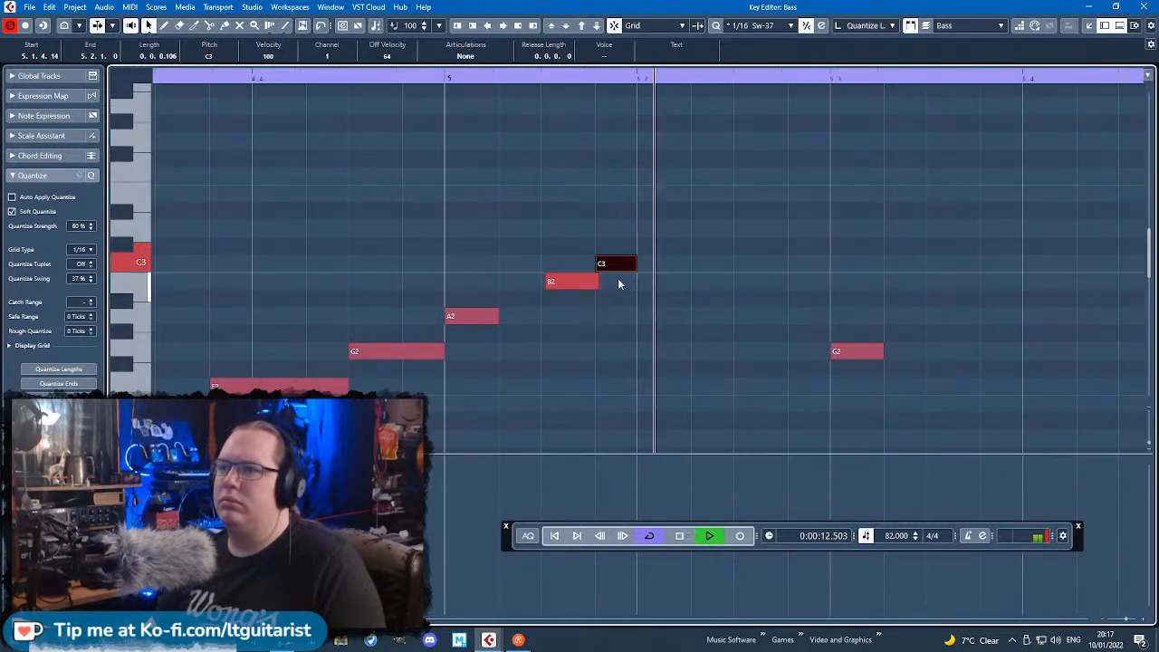
key(space)
Step: Shorten the B2 to a grace note starting at 5.1.3.99 and show note velocities in the controller lane
drag(561, 283, 601, 283)
drag(448, 79, 239, 84)
click(132, 462)
click(192, 203)
click(132, 463)
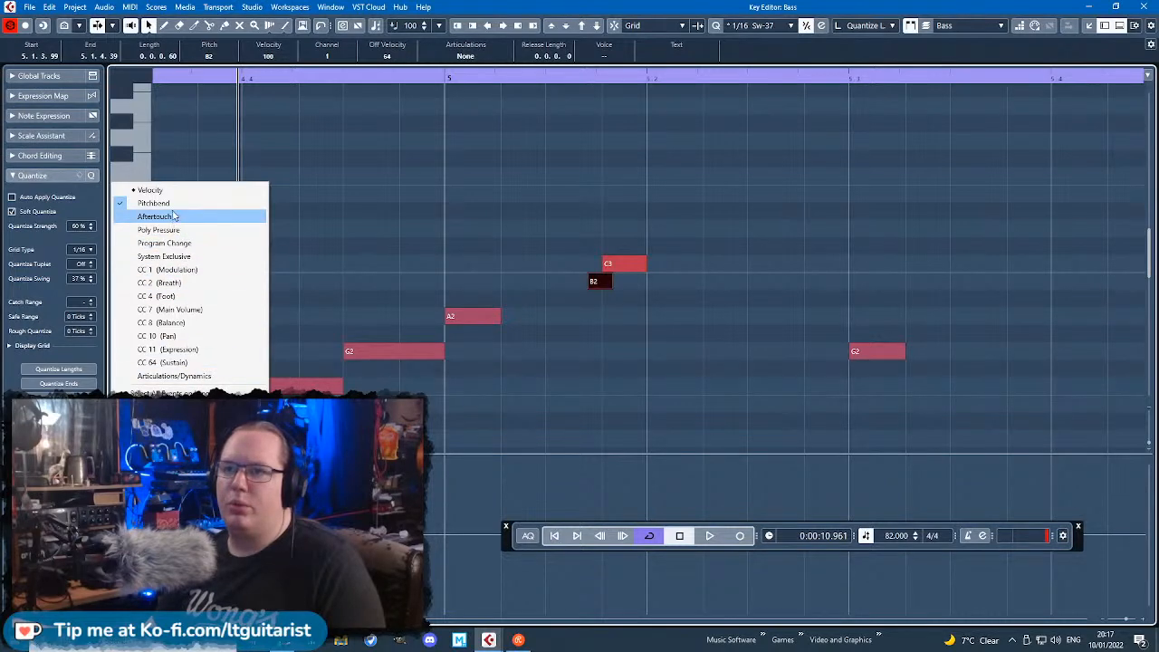
click(152, 190)
Step: Set the velocity of the short B2 to 87 and the C3 to 75, and play from bar 5
drag(506, 443, 560, 99)
drag(598, 509, 620, 540)
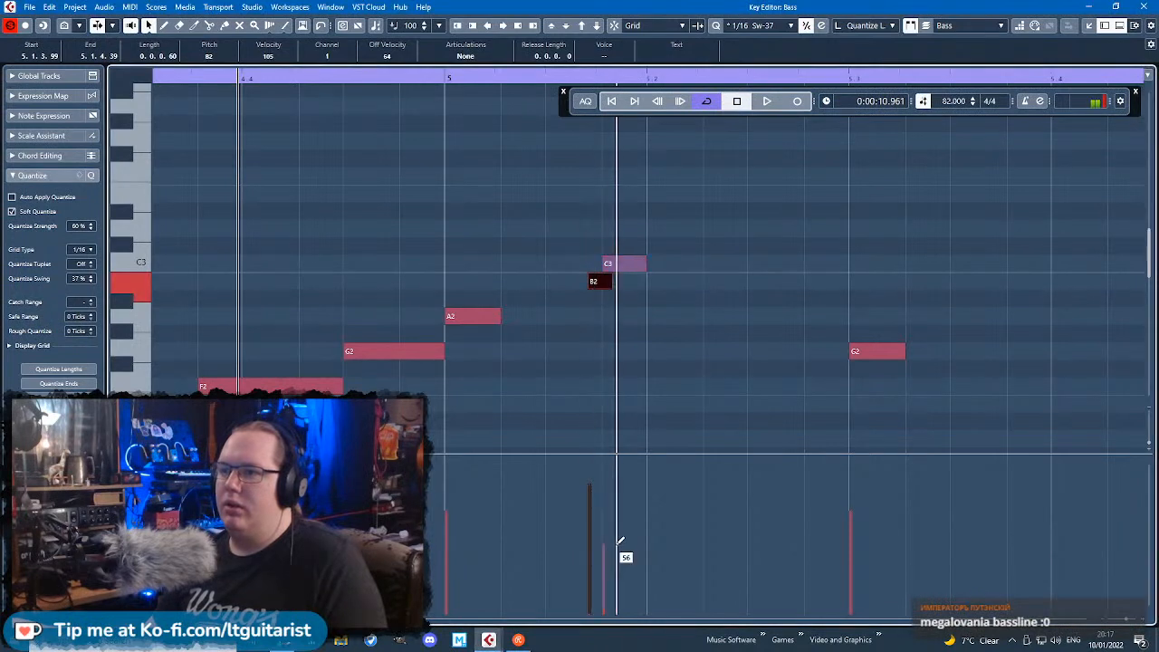
drag(603, 492, 609, 516)
click(429, 79)
key(space)
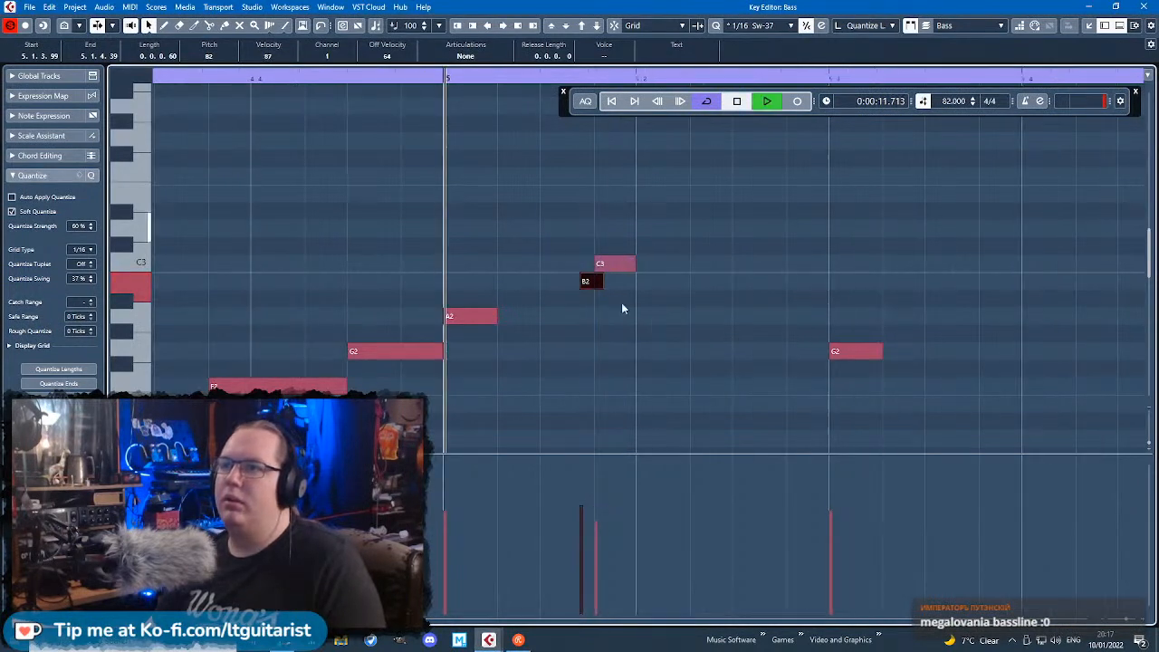
key(space)
Step: Lengthen the C3 past beat 2, add a second B2 from 5.2.2.14 to 5.2.4.9, and play from bar 5
drag(631, 270, 786, 278)
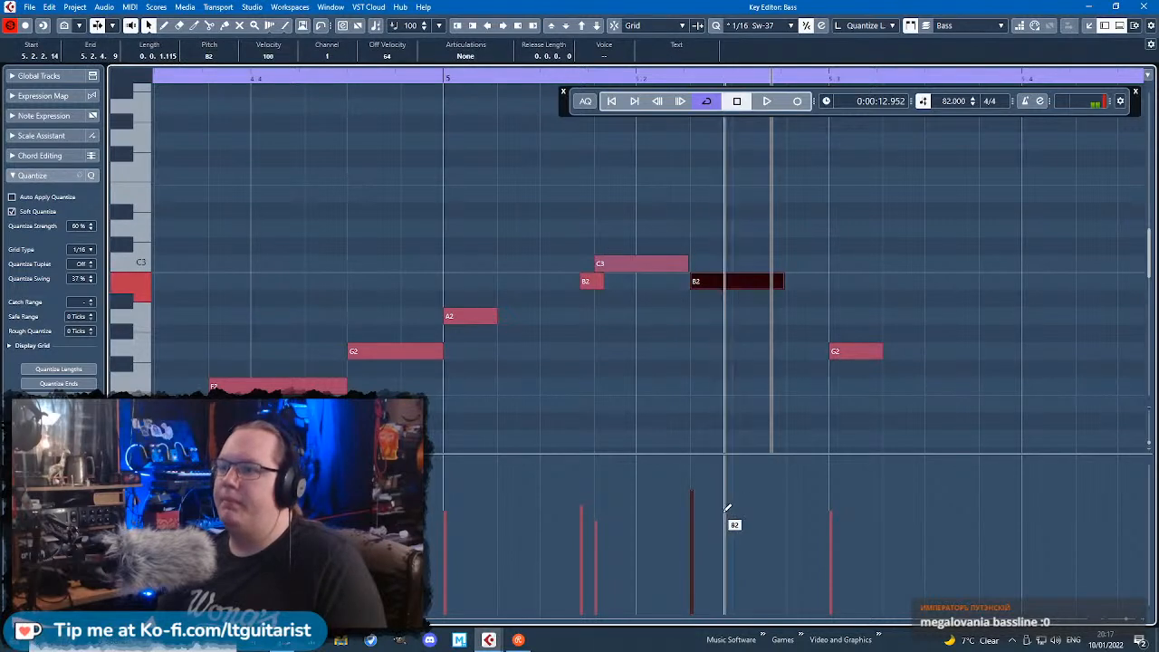
click(458, 91)
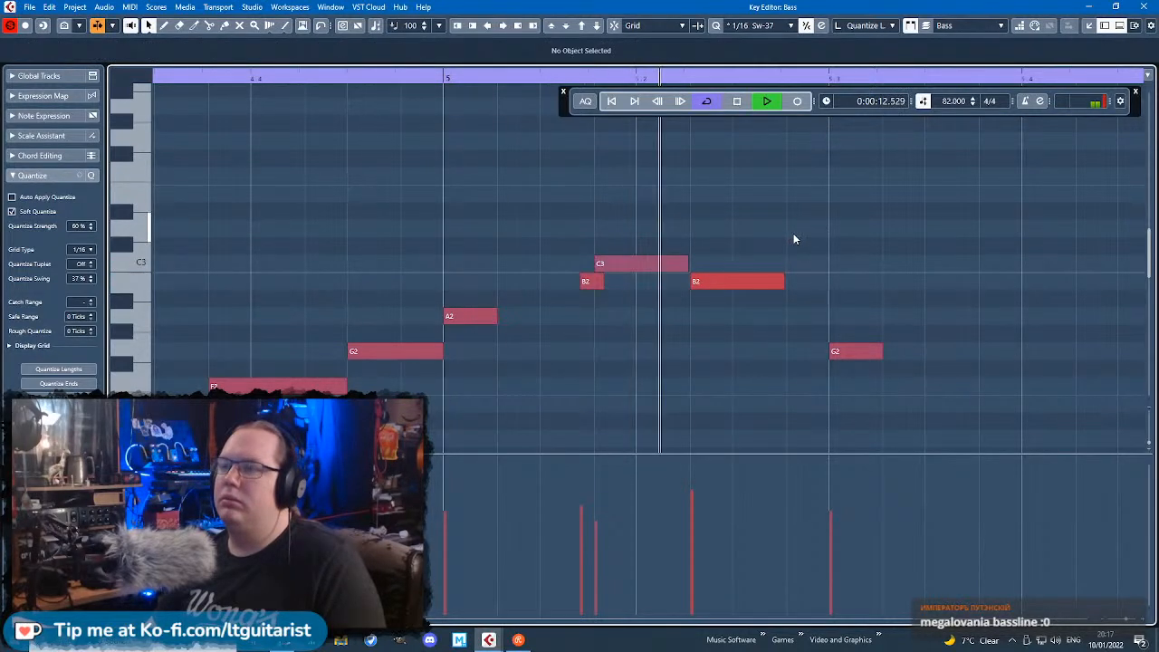
key(space)
Step: Lower the second B2's velocity to match the C3 and play bar 5
click(694, 520)
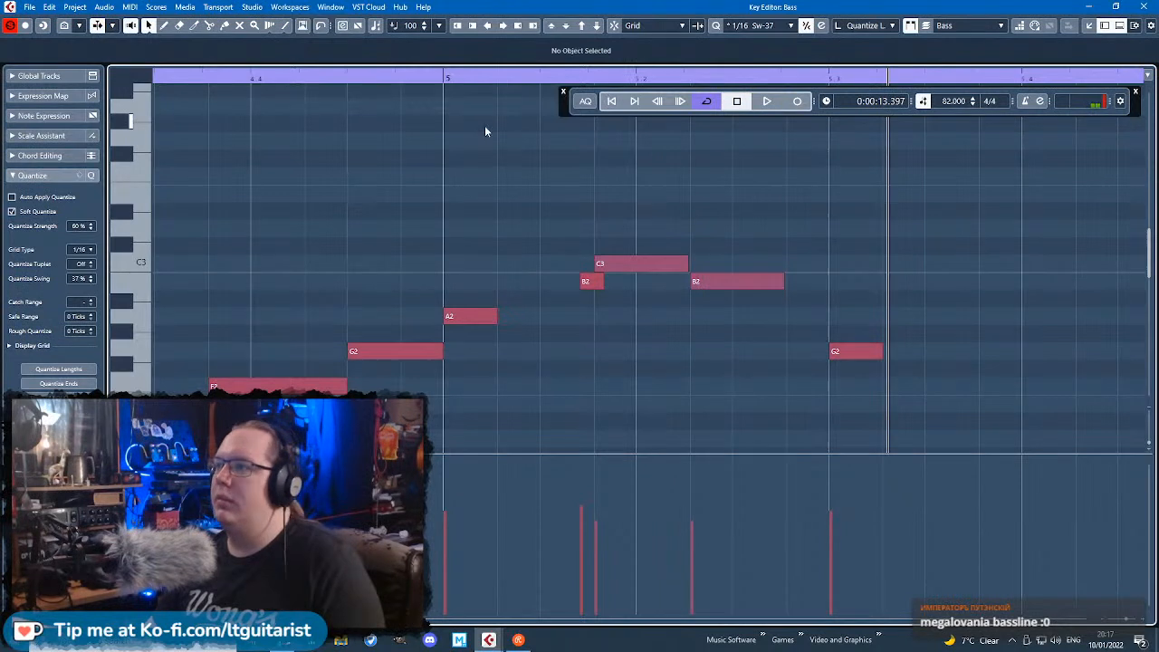
key(space)
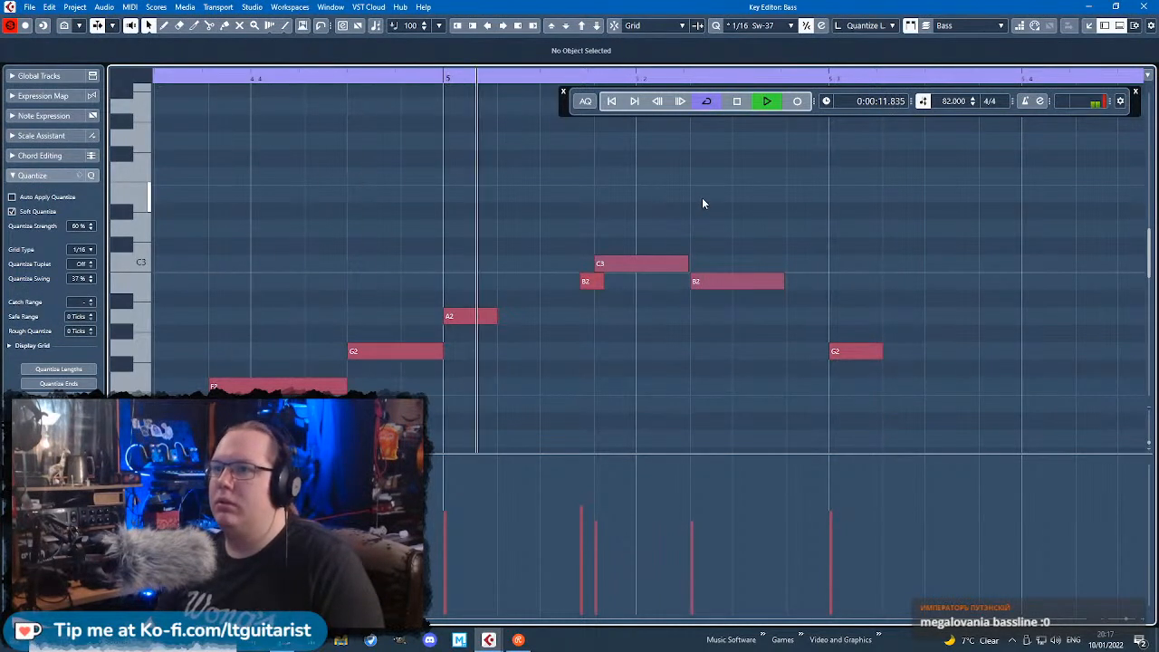
key(space)
Step: Shift the second B2 to end at beat 3, extend the C3 to a length of 0.0.2.102, and play bar 5
drag(758, 285, 769, 286)
drag(687, 263, 730, 263)
click(417, 78)
key(space)
key(g)
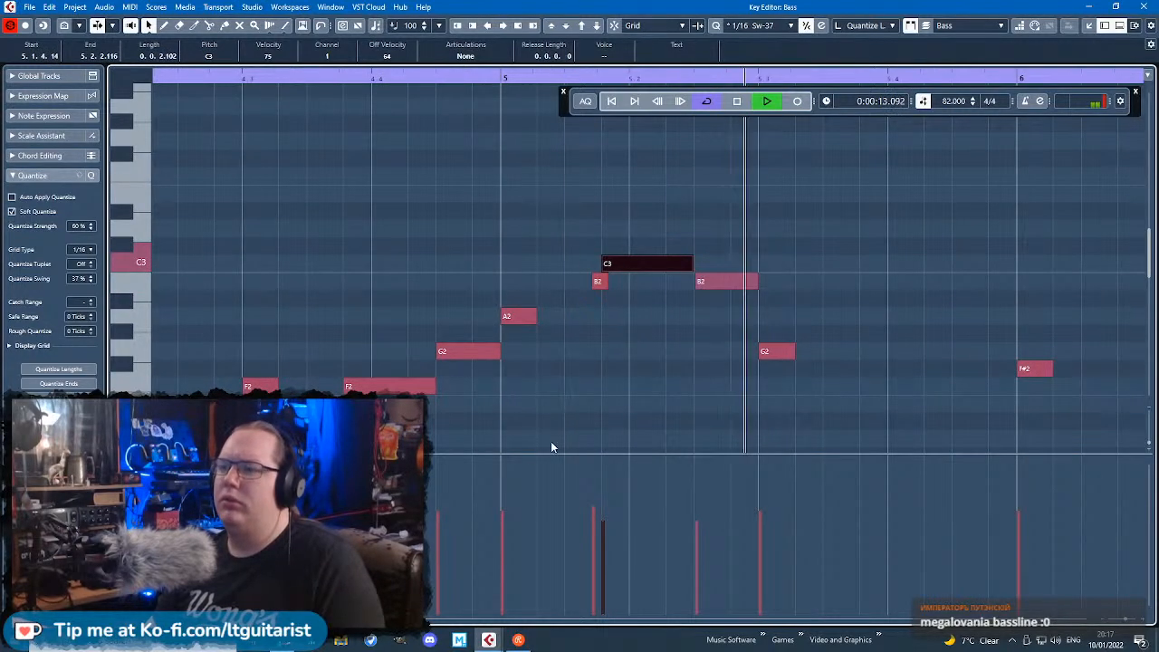
key(space)
Step: Raise the velocity of the A2 at the start of bar 5 and play from there
click(506, 489)
click(495, 107)
key(space)
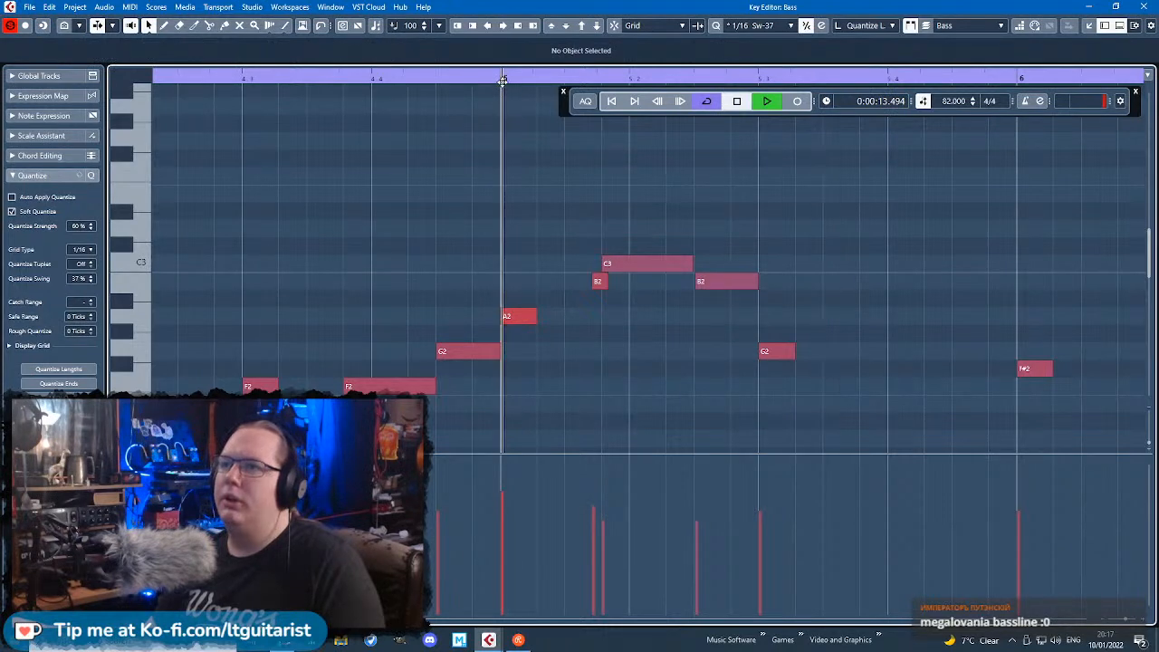
key(space)
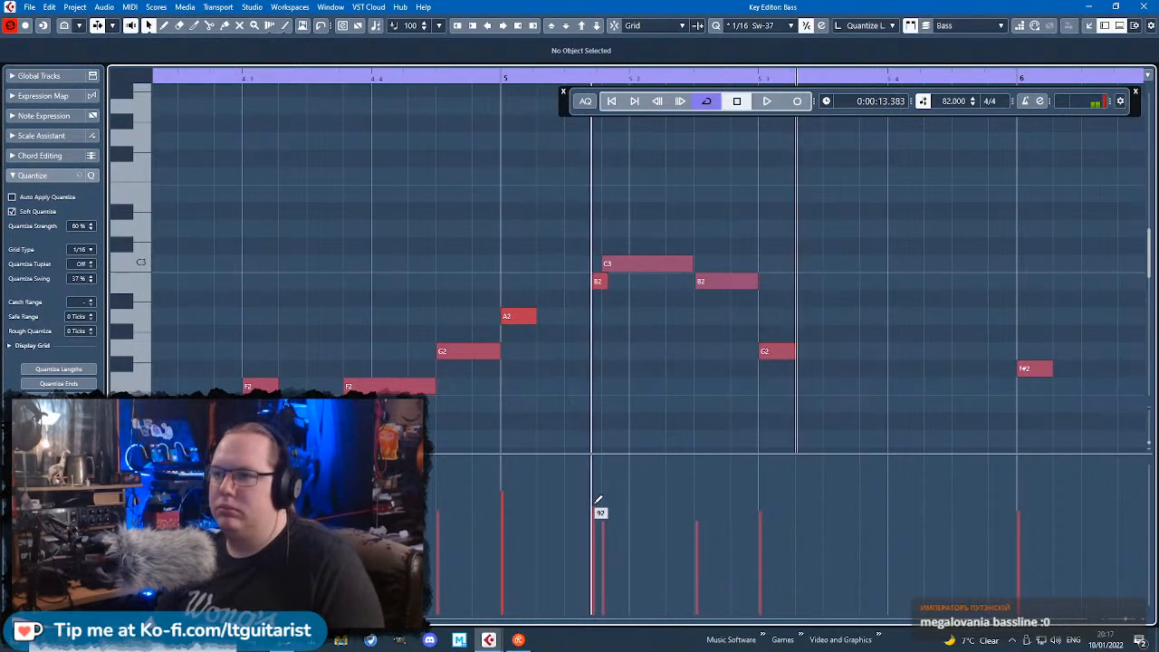
Step: Play the bass-doubling fill from bar 5
scroll(612, 297, right, 5)
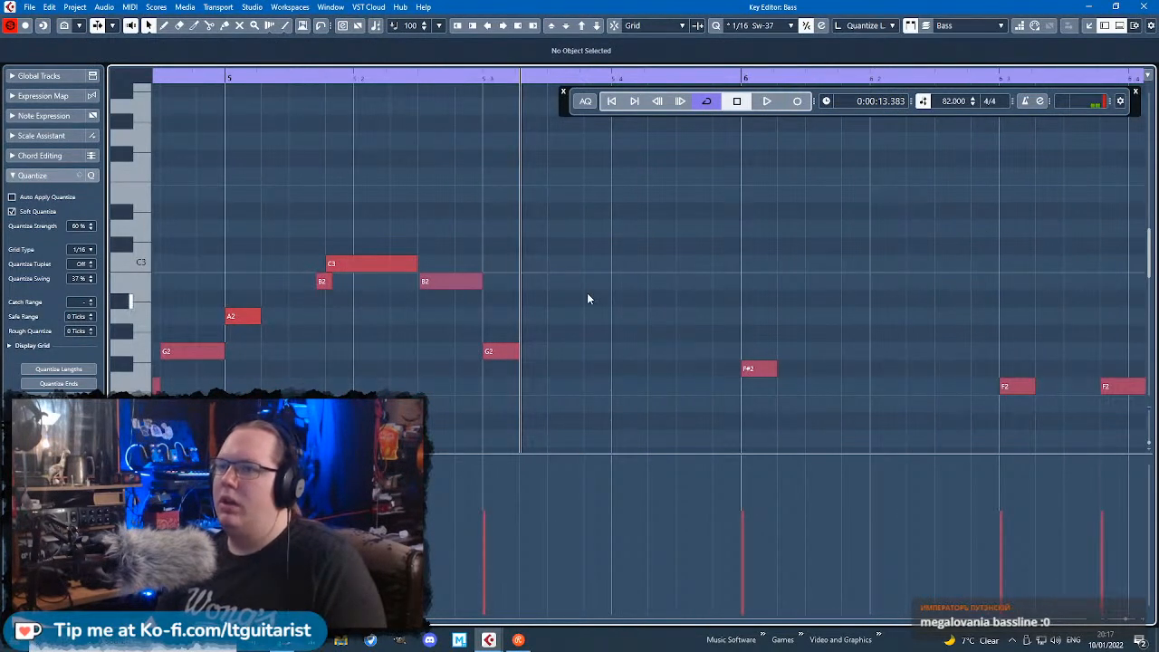
click(226, 78)
key(space)
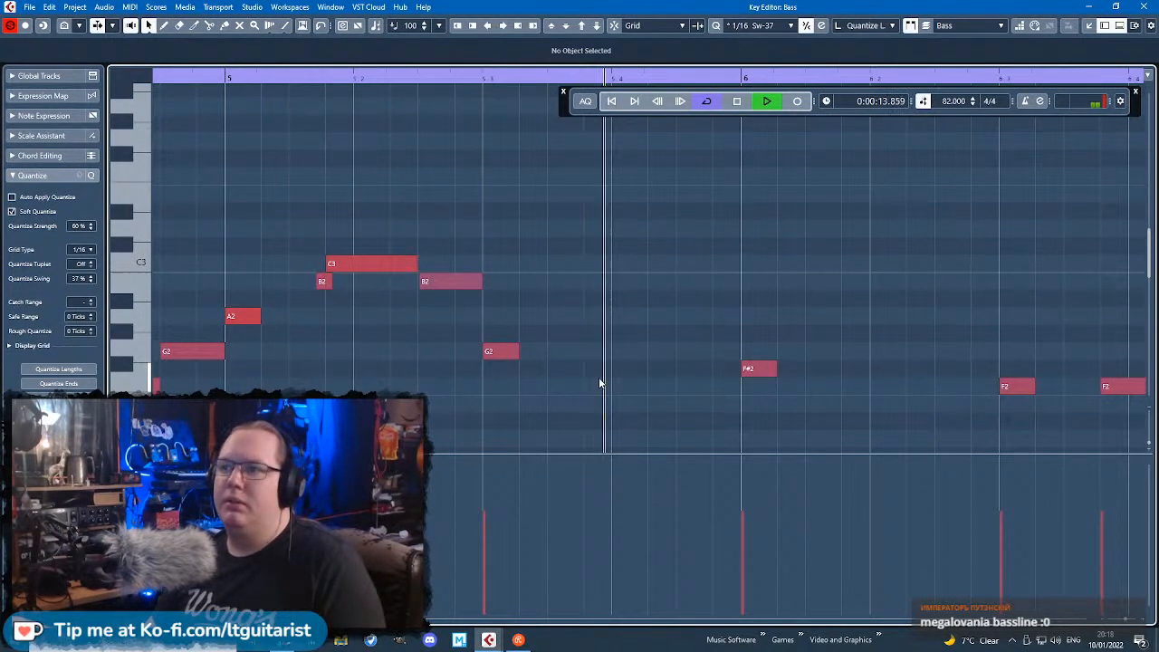
key(space)
Step: Duplicate the B2–C3–B2 fill from bar 5 to the same beat of bar 6 and play from bar 5
drag(461, 230, 314, 298)
key(alt+d)
drag(542, 268, 876, 268)
click(858, 213)
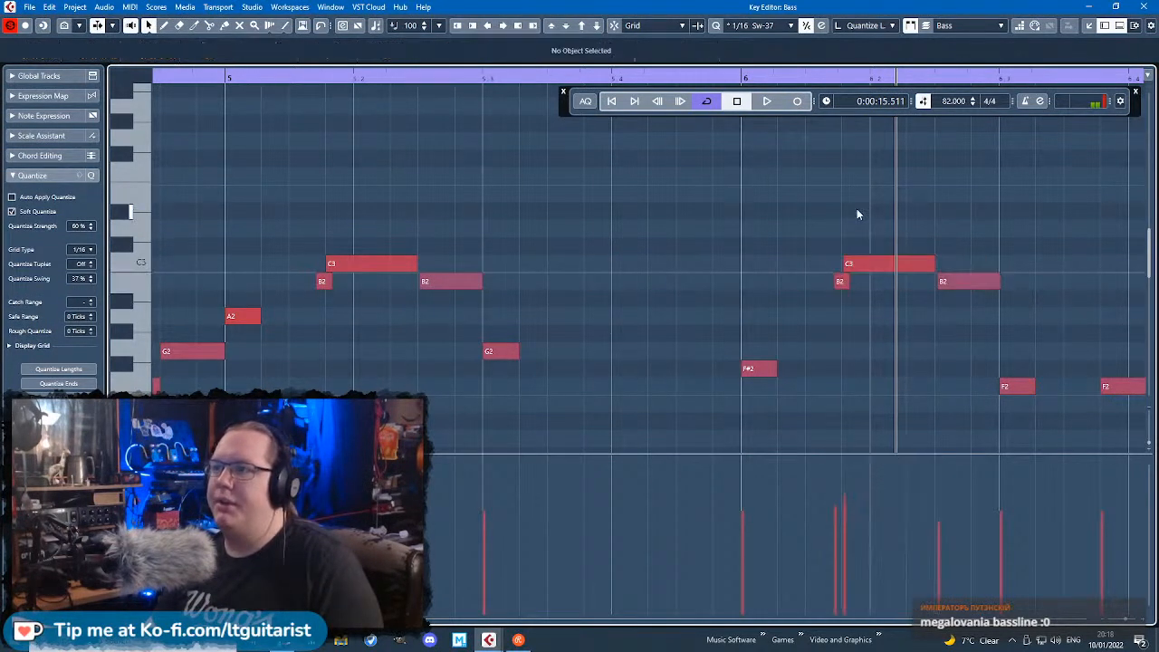
click(225, 80)
key(space)
scroll(246, 106, down, 5)
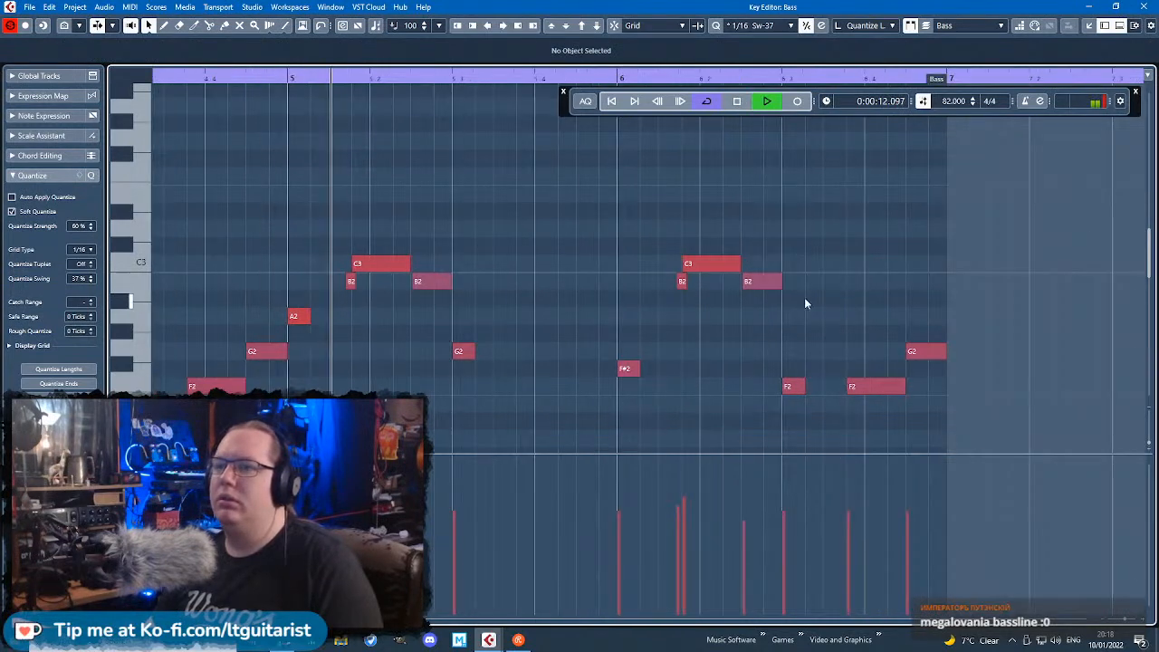
scroll(759, 240, up, 1)
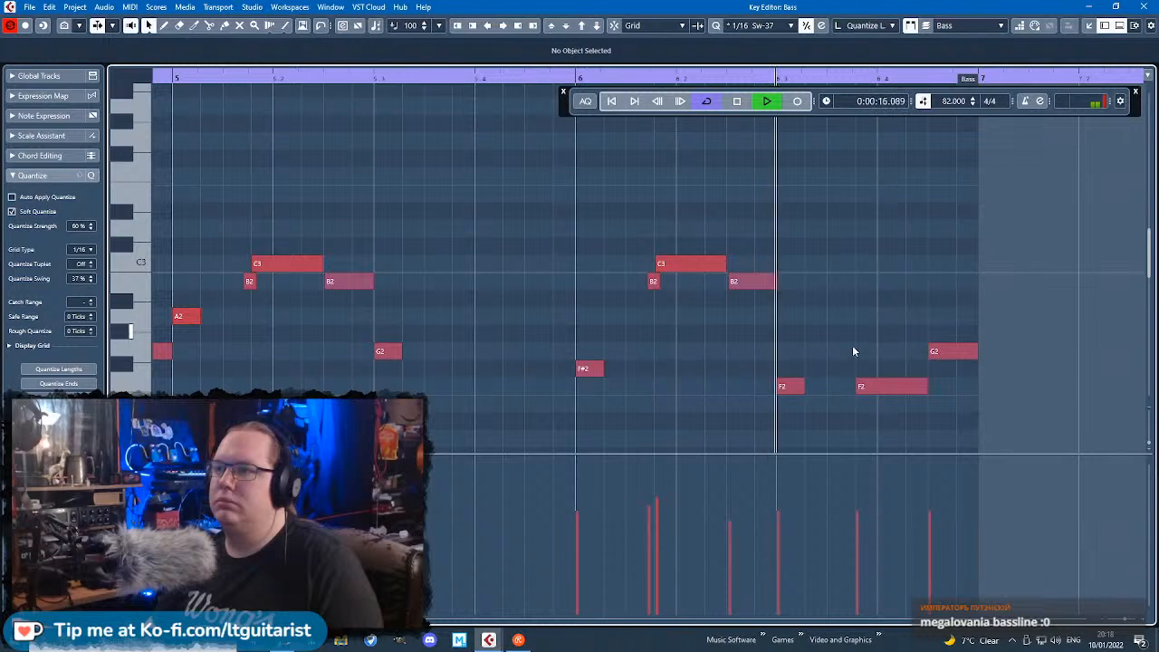
key(space)
Step: Move the last F2 of bar 6 up to A#2 and the closing G2 up to C3, and play bar 6
click(798, 385)
drag(905, 389, 900, 265)
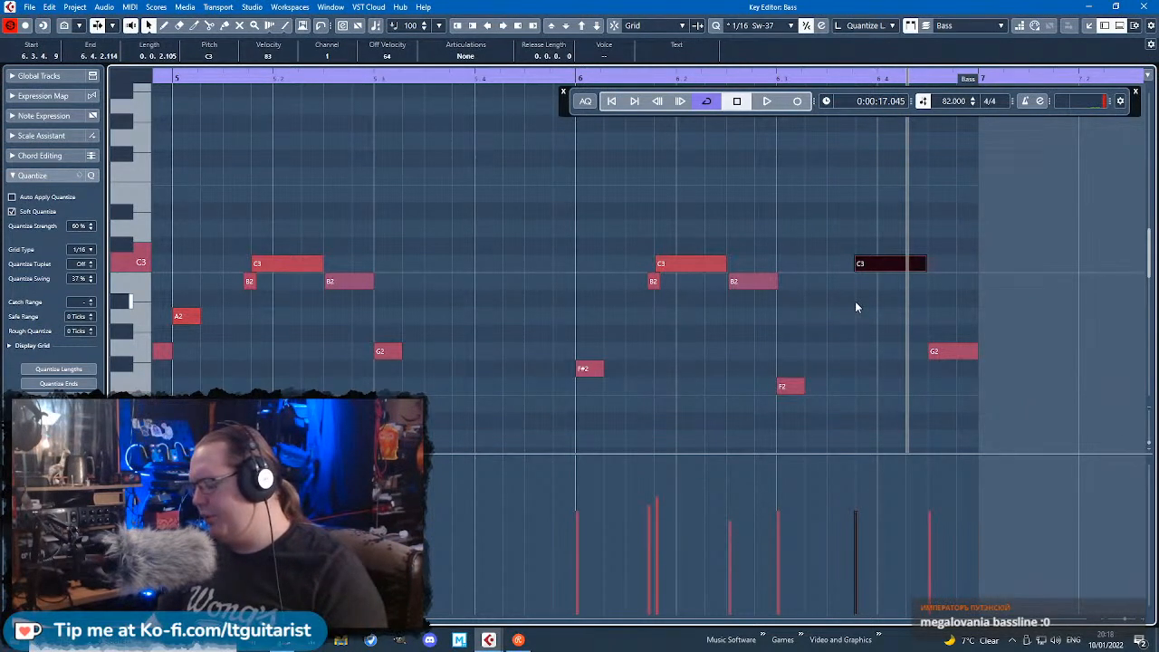
drag(876, 265, 877, 301)
drag(950, 347, 947, 267)
click(565, 75)
key(space)
click(869, 227)
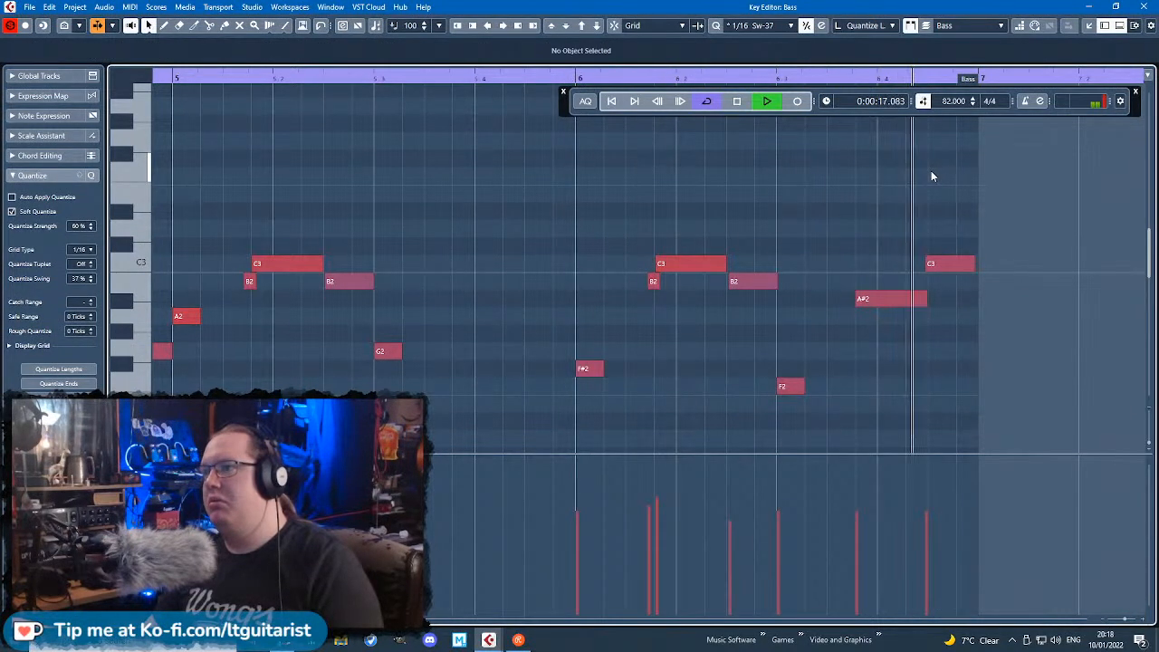
key(space)
Step: Raise the A#2 near the end of bar 6 to B2 and play the bar
drag(894, 301, 897, 290)
key(space)
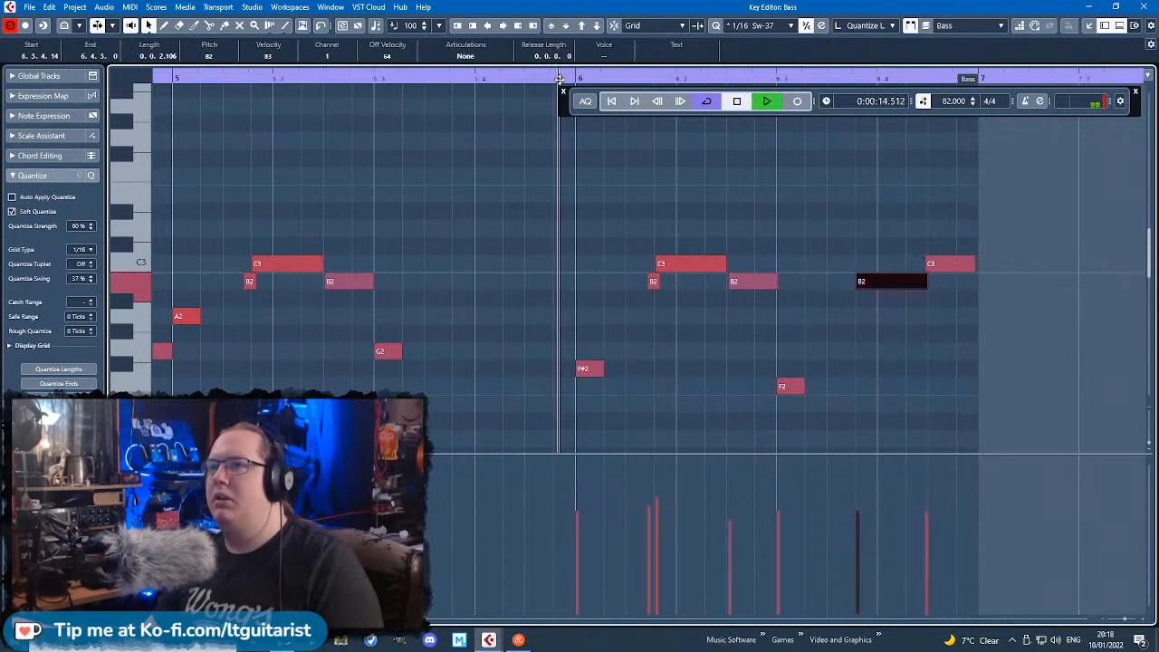
click(861, 194)
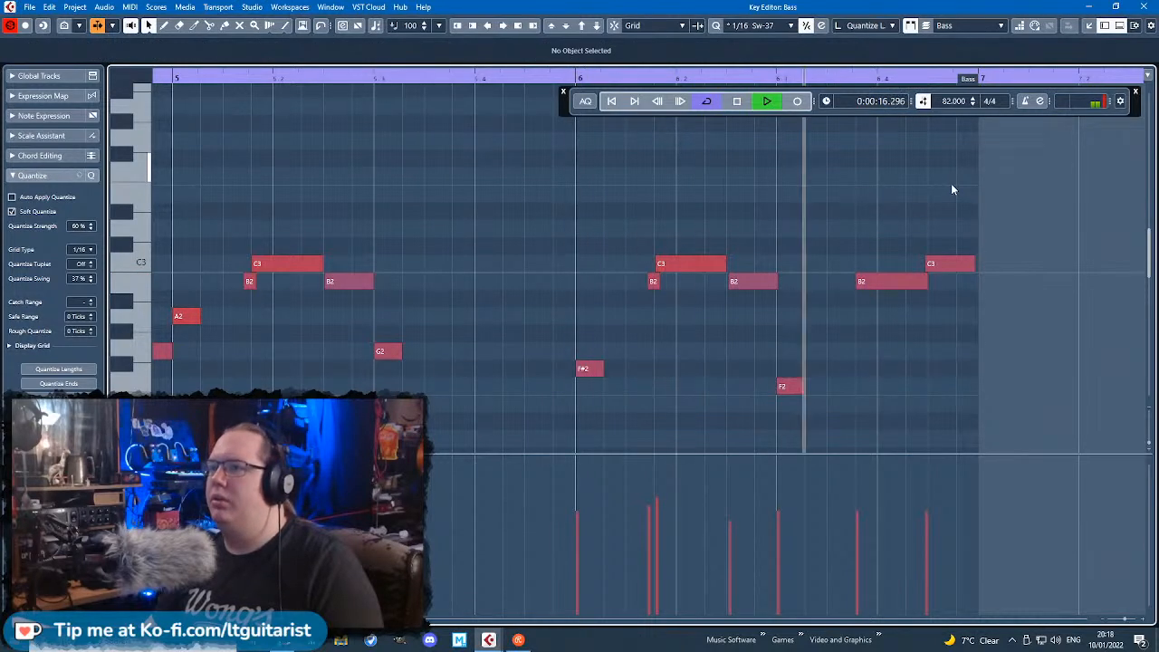
key(space)
Step: Shift the start of the closing C3 to 6.4.3.9 and raise the velocities of the last two notes in bar 6
click(938, 265)
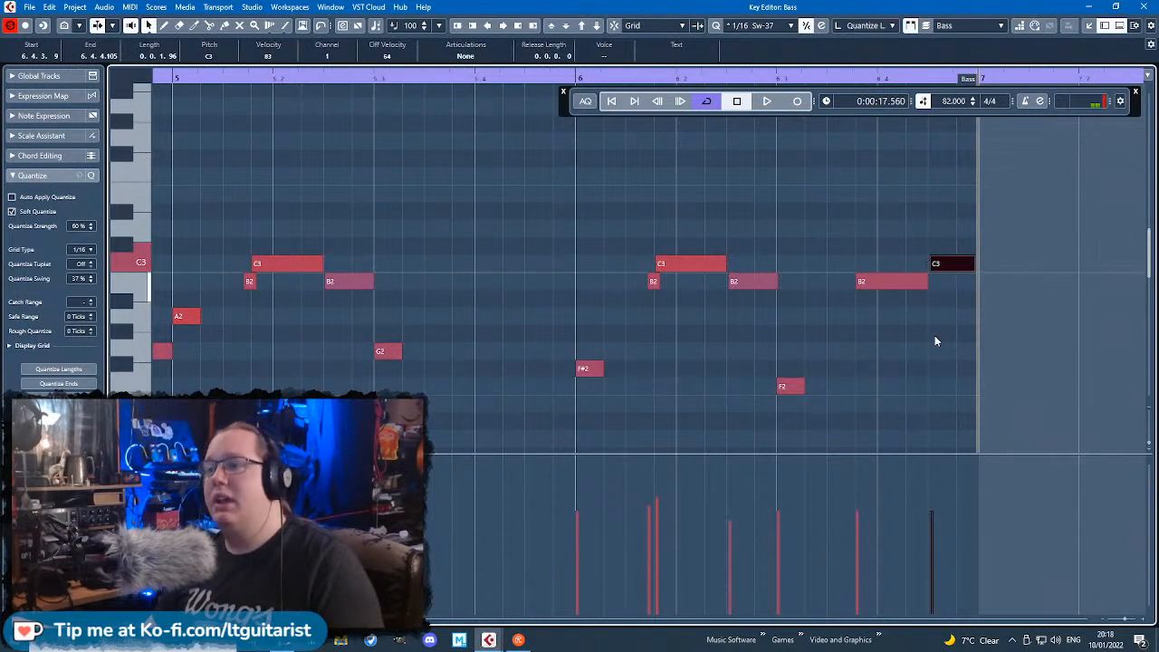
scroll(895, 373, down, 2)
click(894, 373)
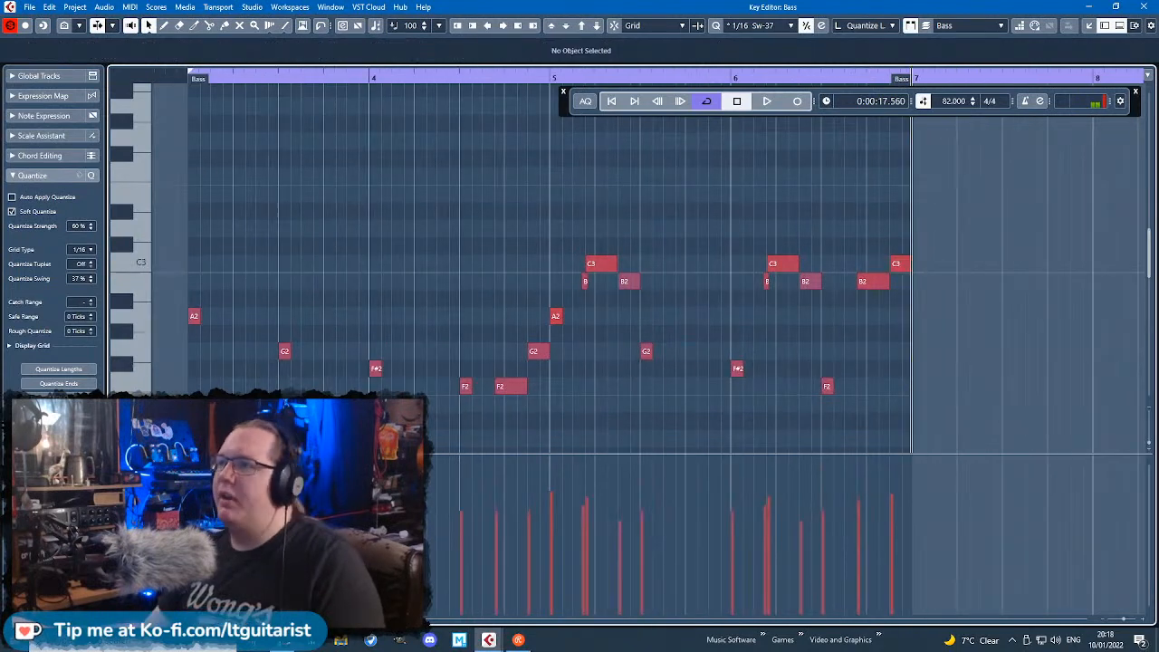
Step: Close the key editor, move the transport bar below the tracks and play the arrangement from bar 3
click(1143, 6)
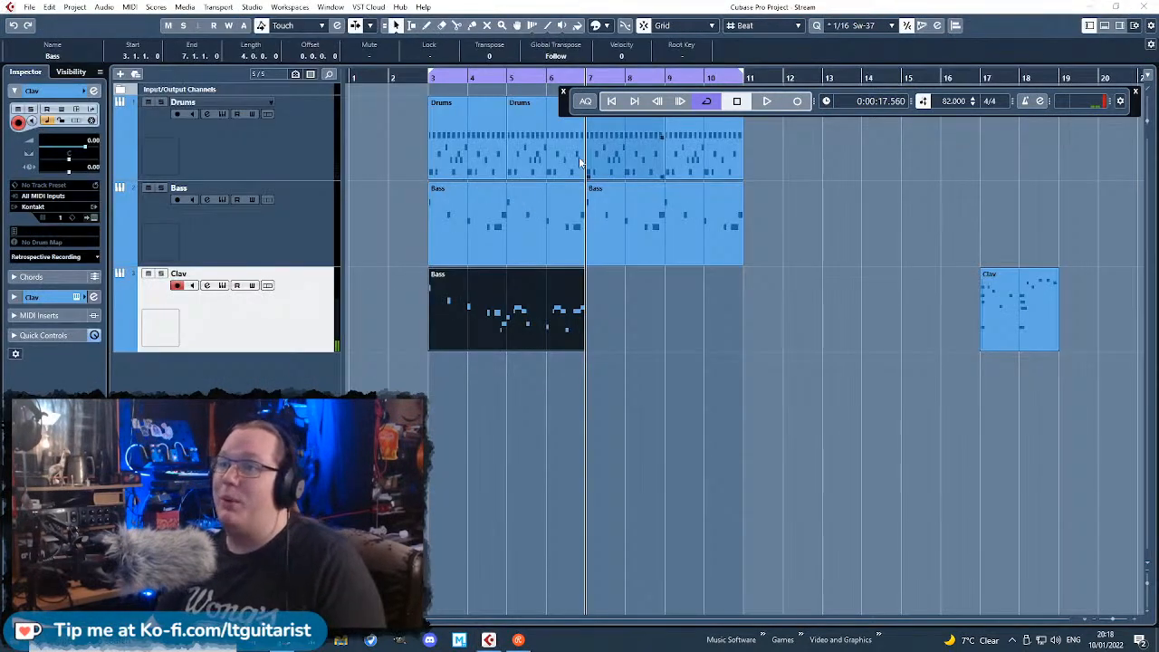
click(412, 78)
key(space)
drag(565, 112, 561, 603)
scroll(479, 480, up, 2)
click(455, 472)
scroll(581, 467, left, 2)
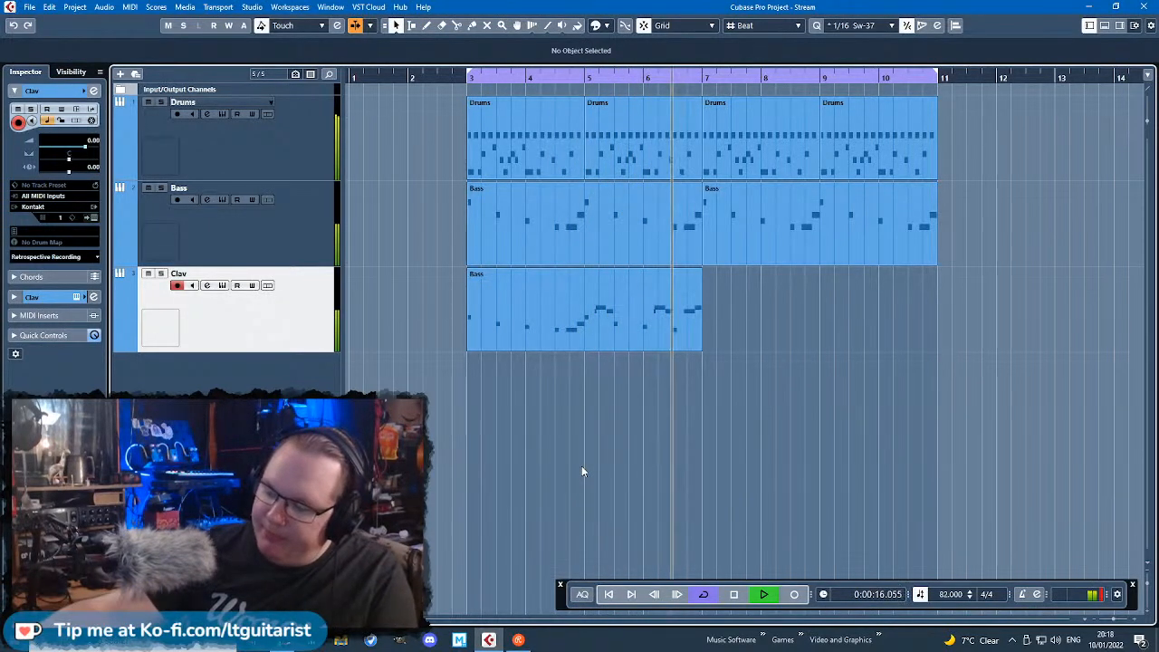
key(space)
Step: Move the Clav track's part from bar 3 to bar 7 and transpose all its notes down an octave
drag(530, 321, 736, 317)
double_click(786, 313)
drag(259, 240, 530, 423)
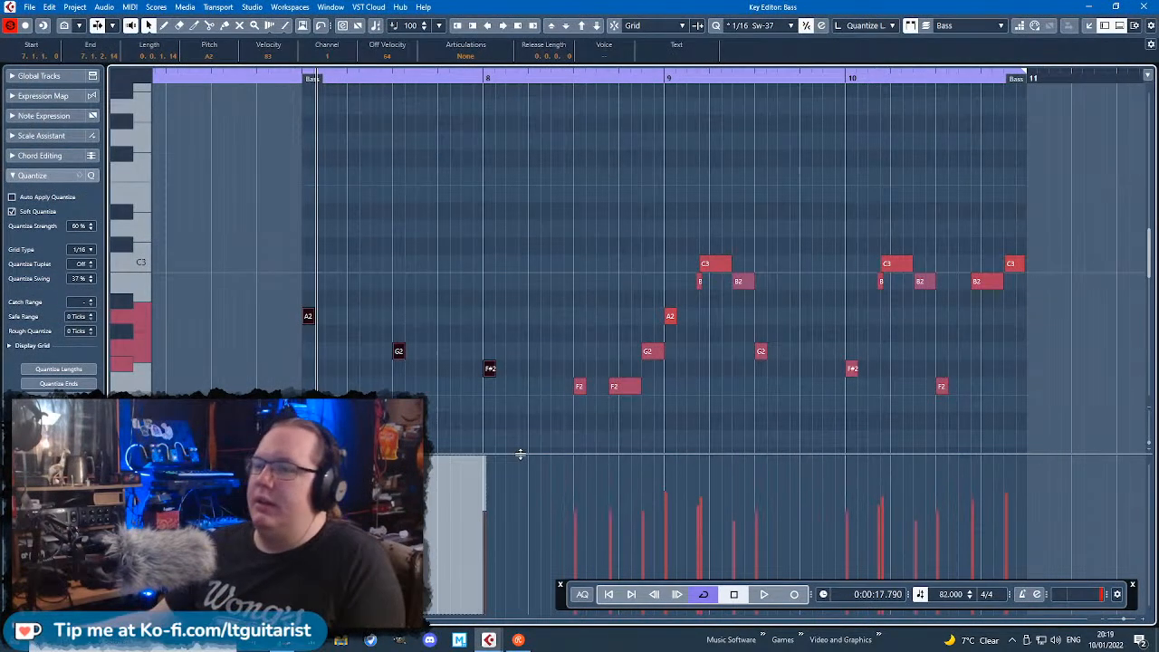
key(shift+Down)
drag(551, 116, 1051, 286)
key(shift+Down)
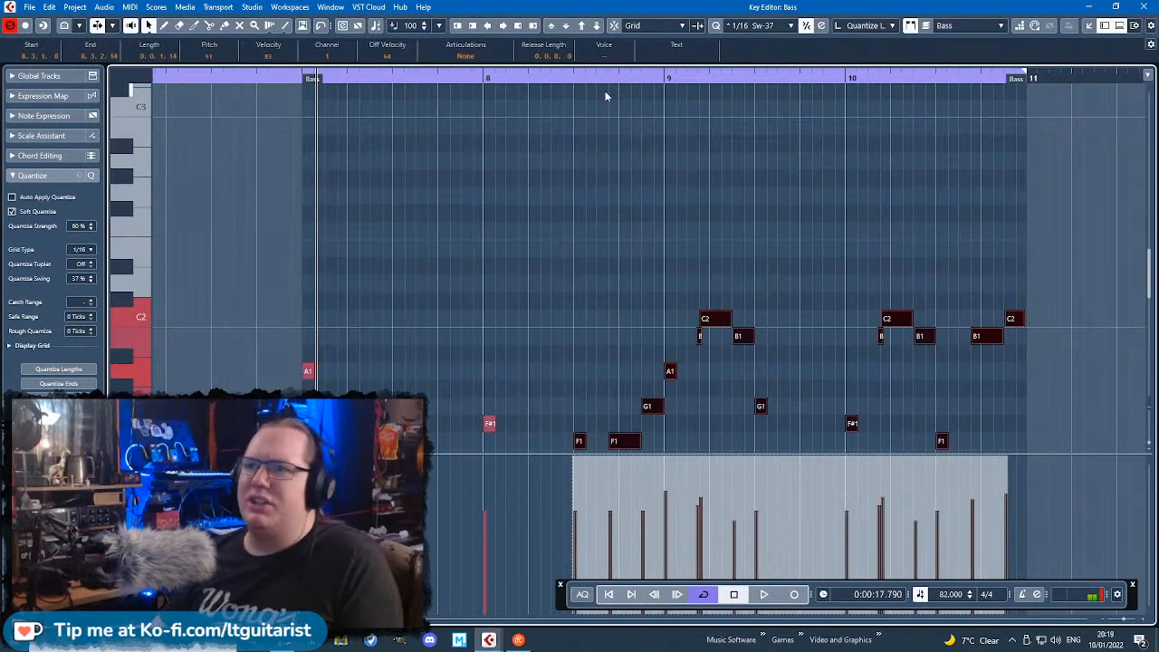
Step: Play the transposed Clav part through bar 10
key(space)
click(462, 160)
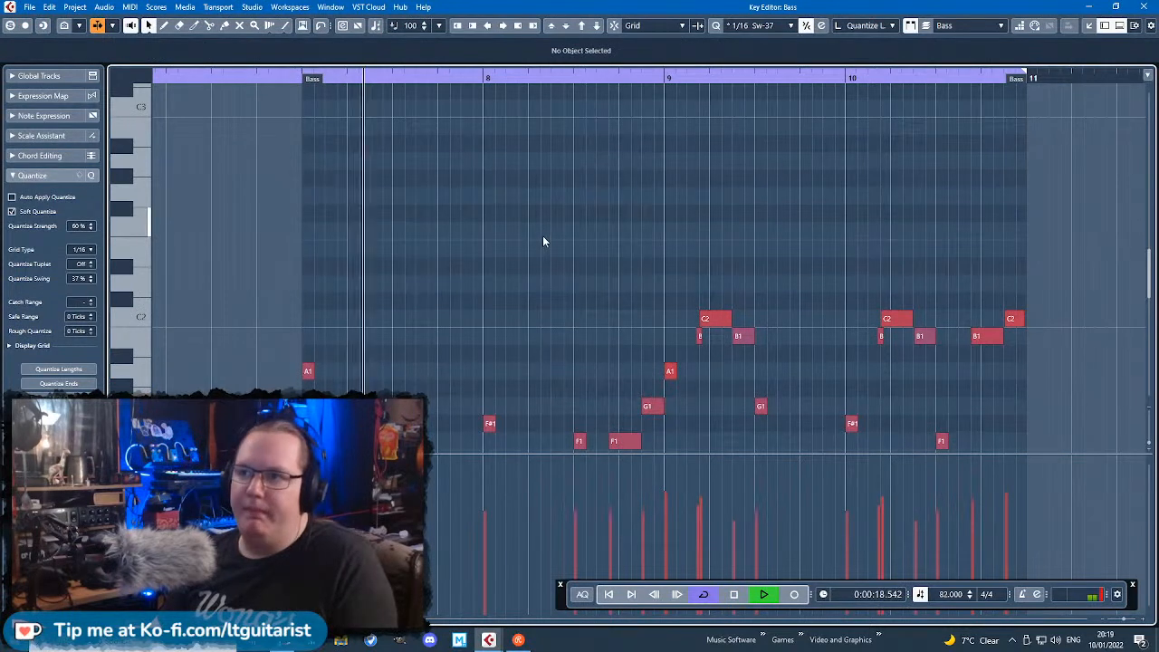
scroll(803, 403, down, 2)
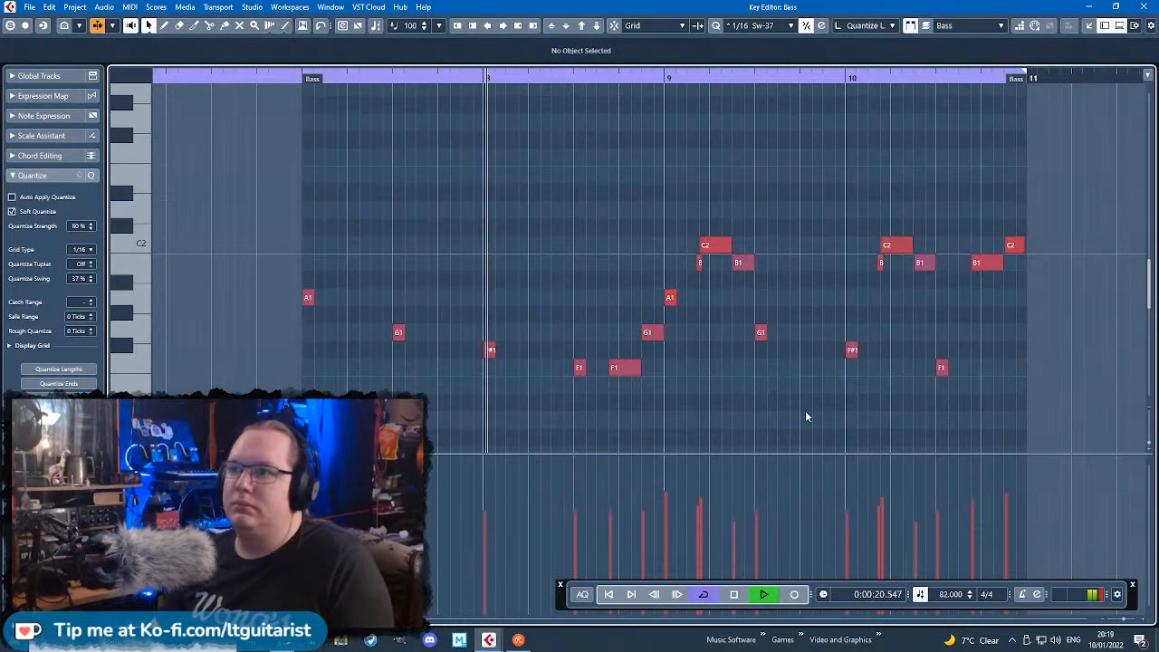
ctrl+scroll(803, 404, up, 1)
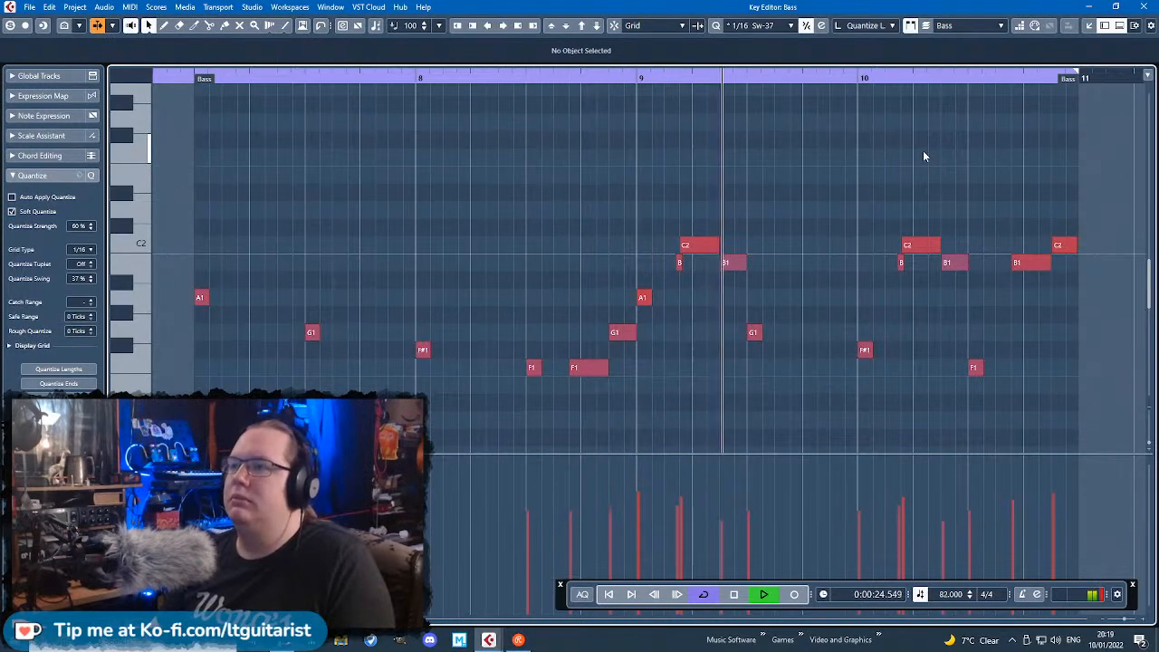
drag(942, 181, 840, 143)
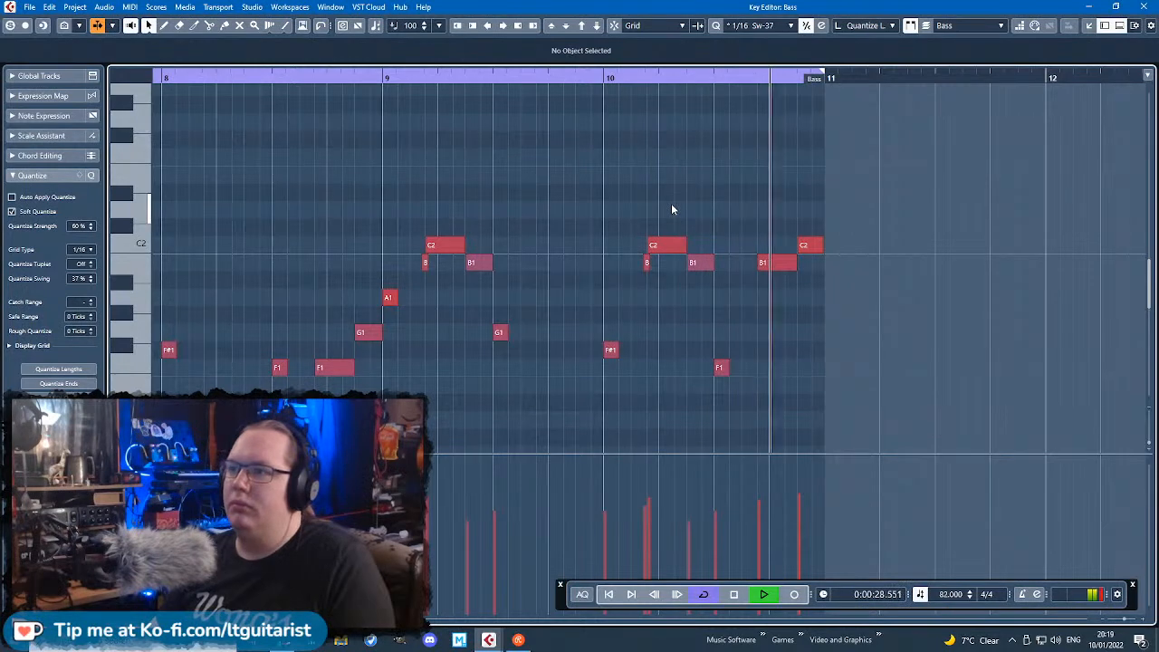
key(space)
Step: Transpose the last two notes of bar 10 up an octave to B2 and C3
scroll(805, 330, up, 2)
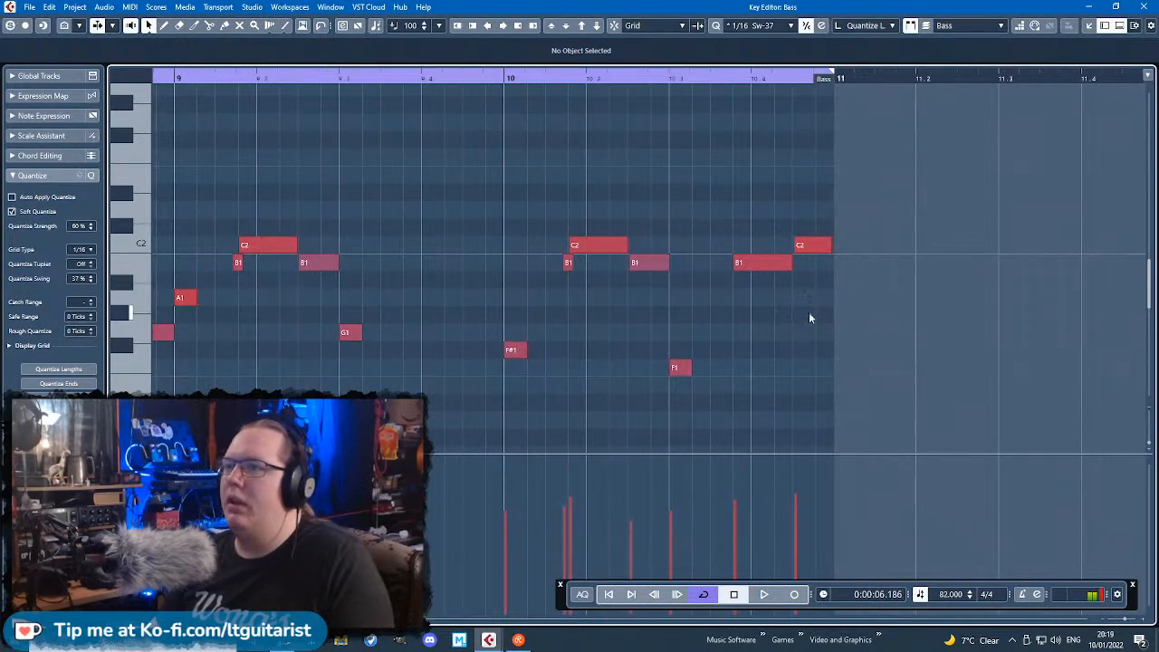
drag(941, 289, 727, 181)
key(shift+Up)
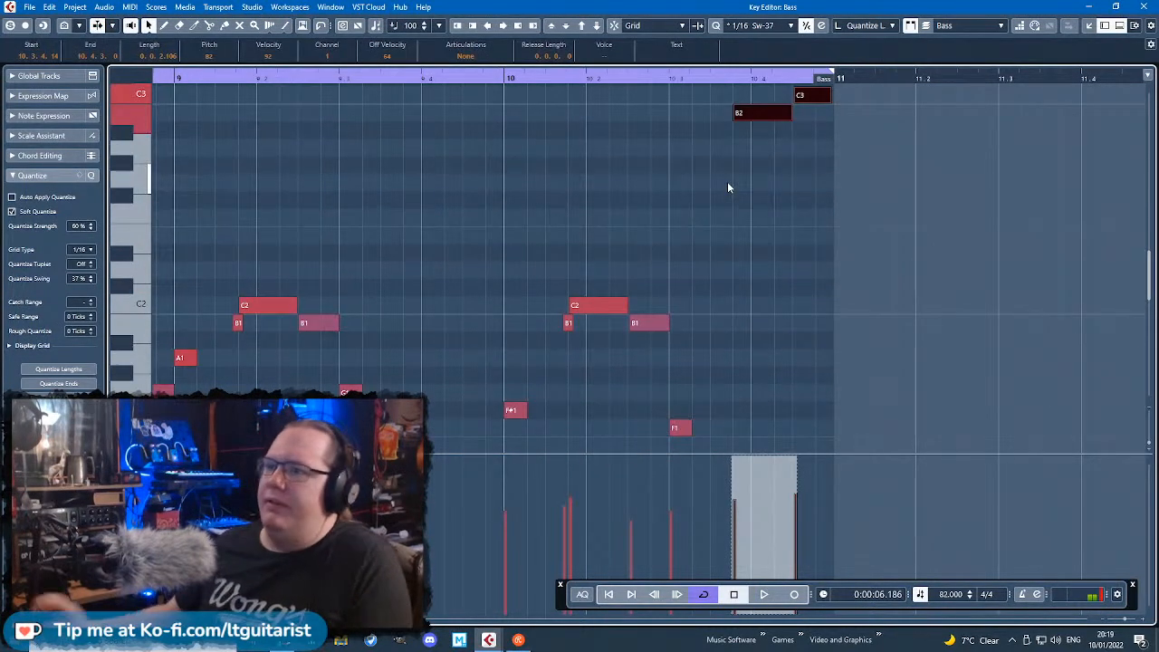
click(785, 243)
Step: Close the key editor, set the loop to start at bar 7 and play the arrangement through the end of bar 10
click(1144, 6)
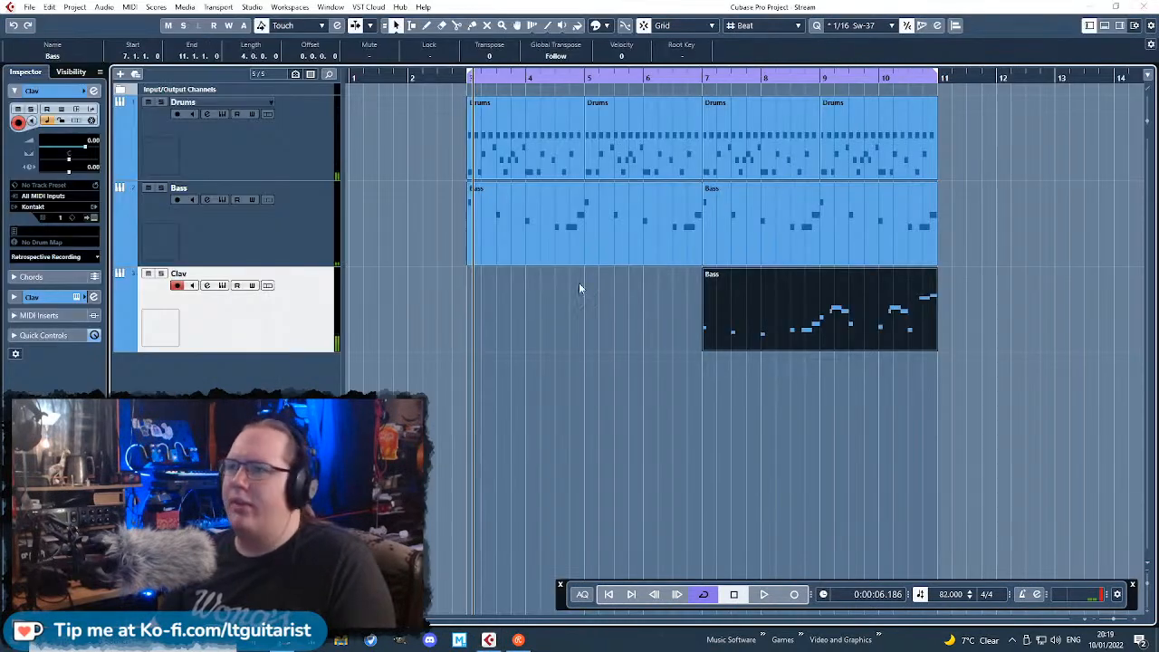
click(812, 77)
key(space)
drag(462, 70, 683, 126)
click(948, 484)
scroll(949, 485, up, 1)
scroll(876, 467, up, 2)
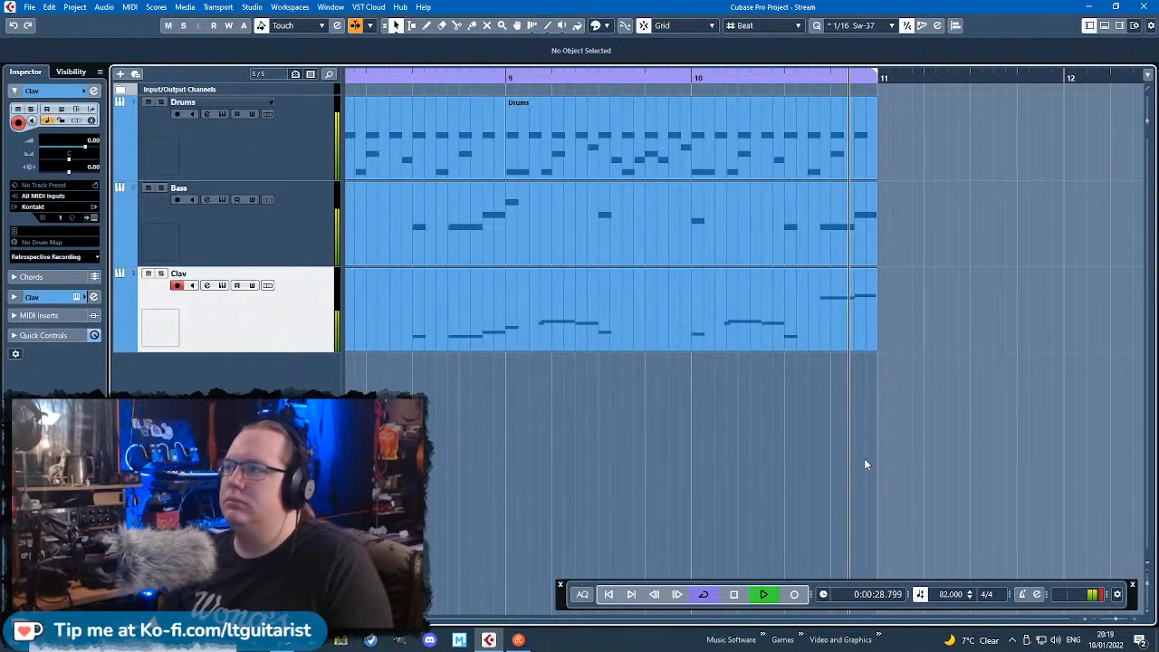
Step: Open the Clav part again and play bars 9 and 10 to check the fills and the raised ending
double_click(807, 313)
scroll(1064, 400, up, 3)
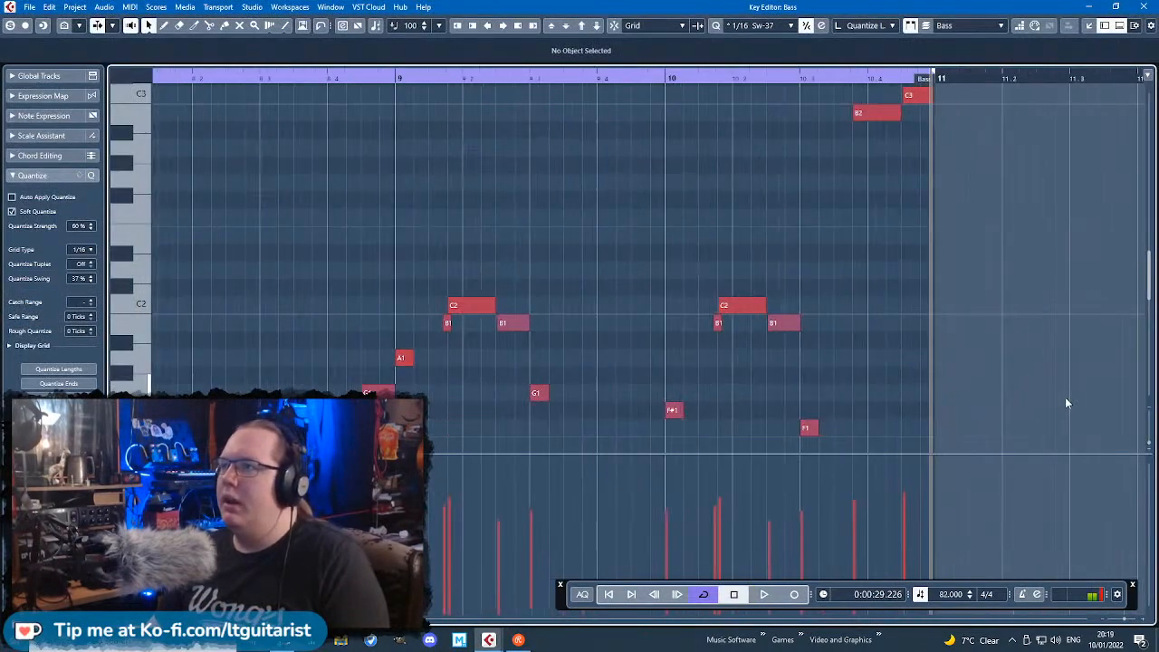
scroll(855, 353, up, 3)
scroll(853, 353, down, 4)
scroll(819, 362, down, 3)
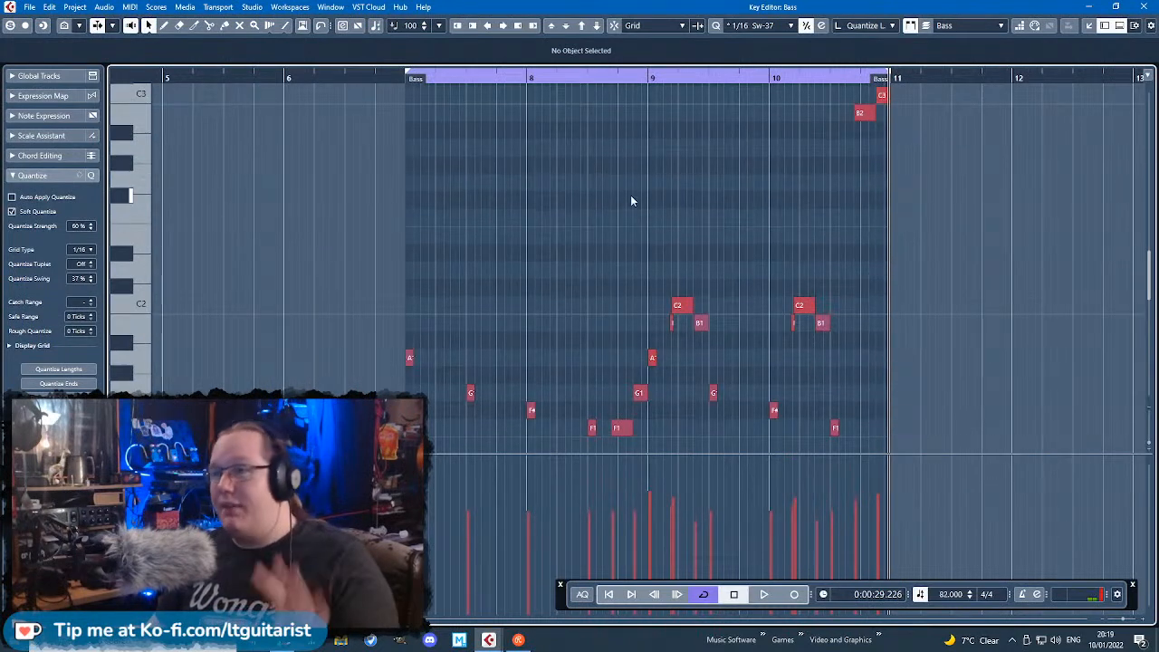
click(623, 83)
key(space)
scroll(911, 230, up, 5)
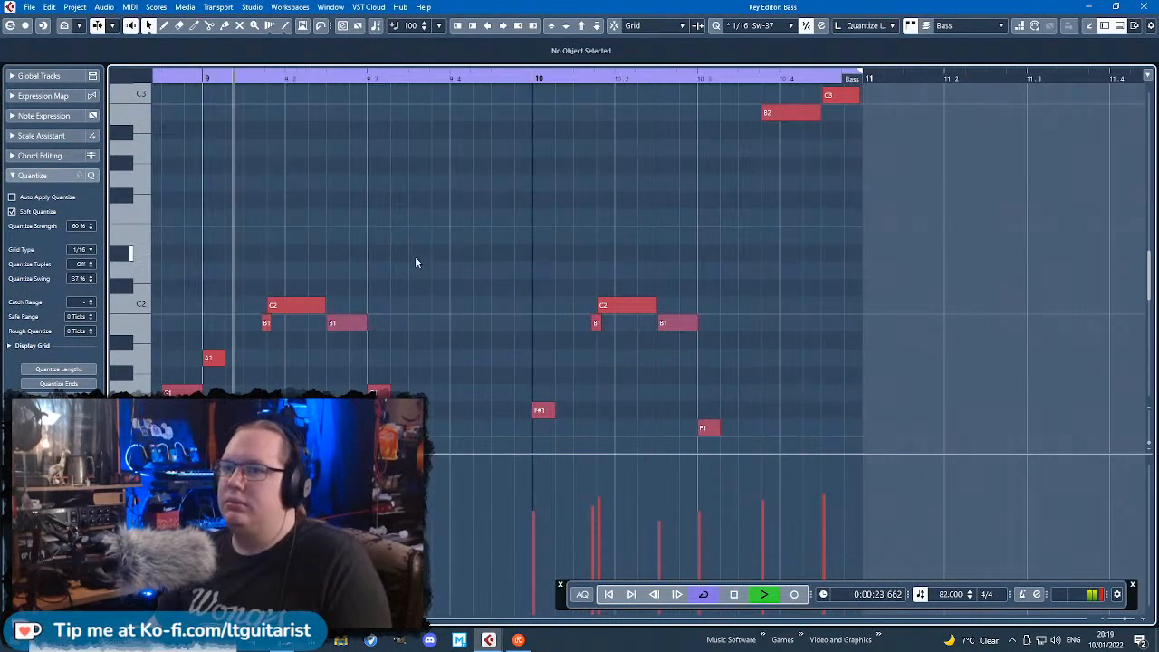
scroll(466, 279, up, 1)
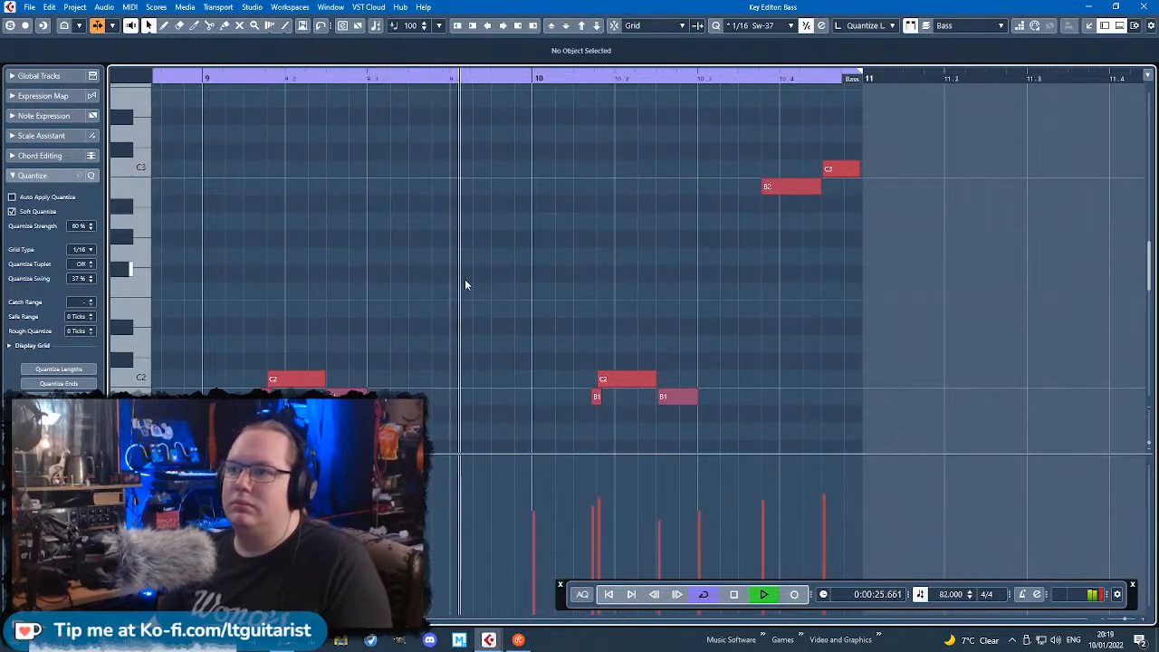
scroll(464, 281, down, 2)
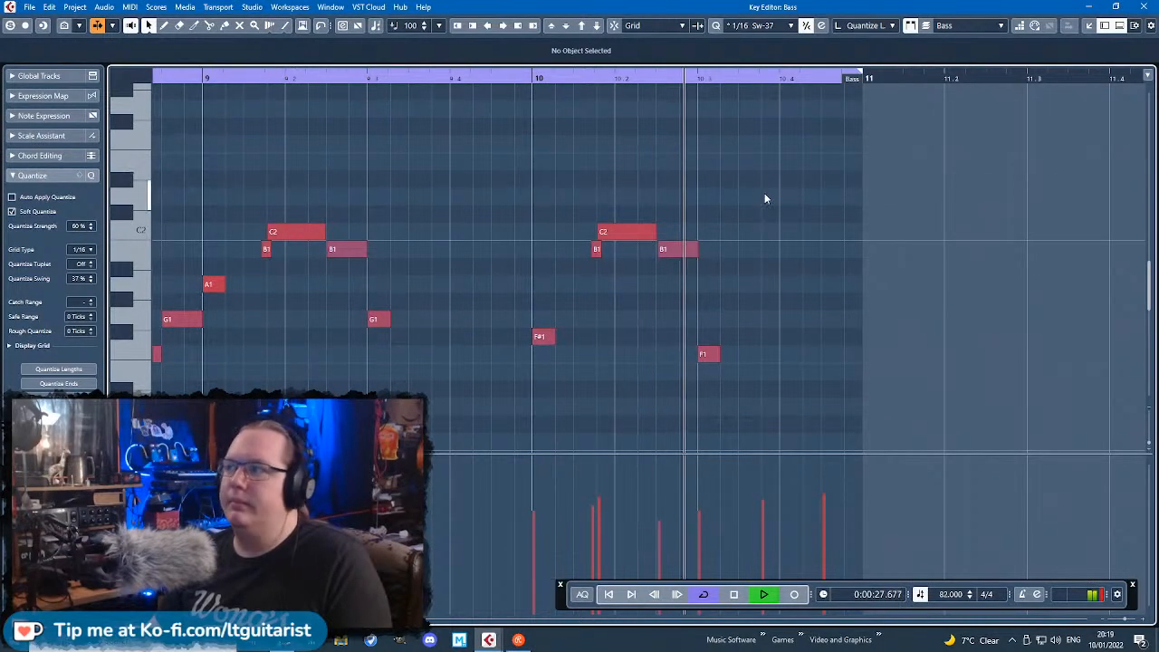
key(space)
Step: Leave the key editor, pan the Clav track to R57 and duplicate the track
click(1089, 8)
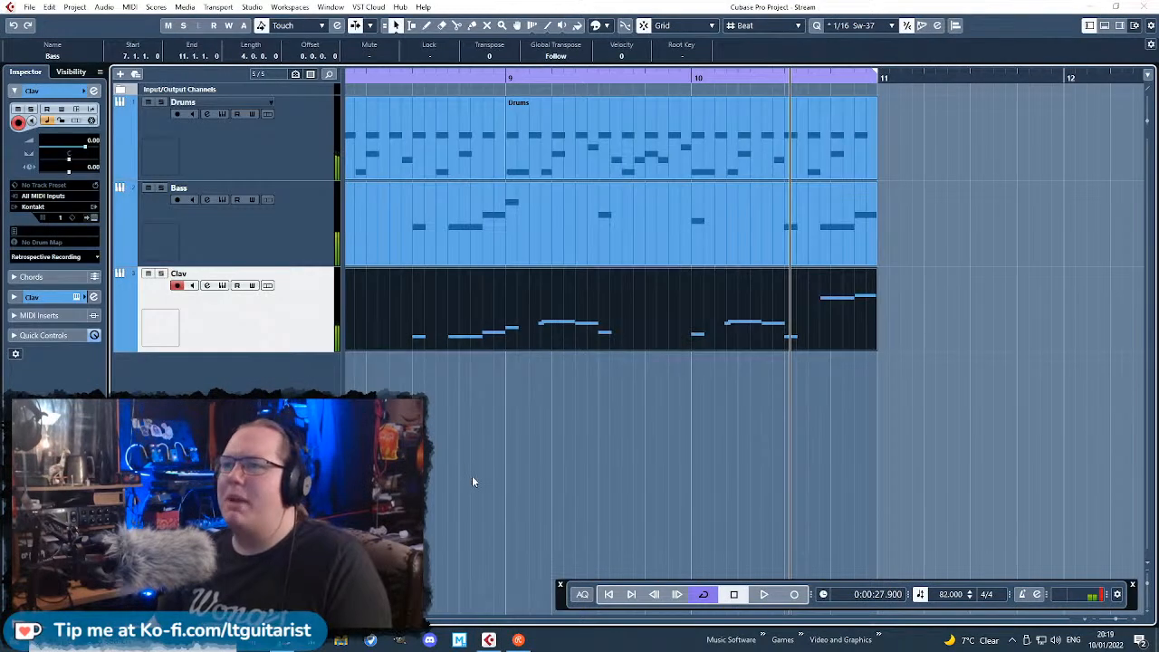
drag(54, 163, 84, 162)
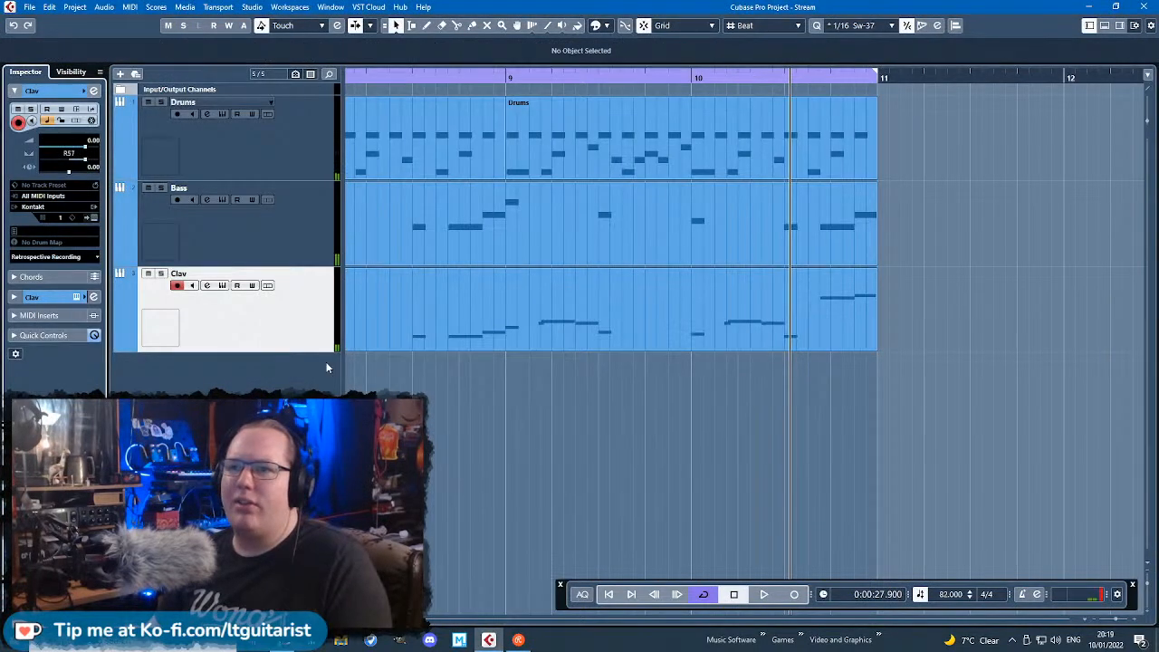
right_click(271, 322)
click(368, 361)
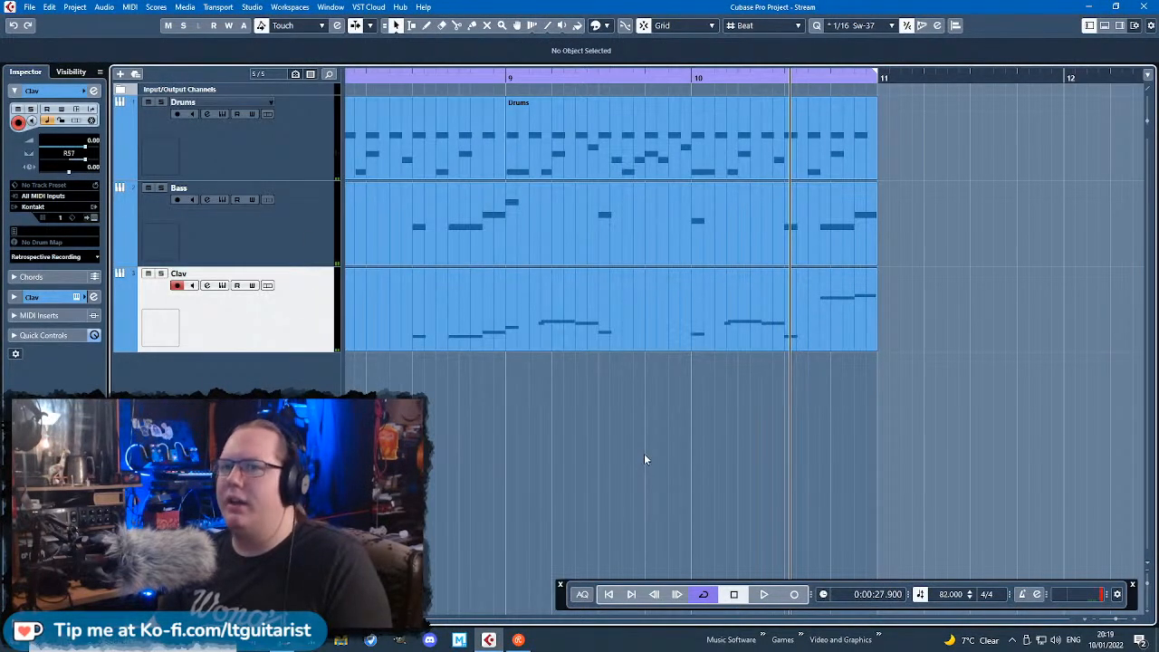
Step: Pan the duplicated Clav track to L60 and open its Kontakt instrument
scroll(698, 457, down, 3)
click(693, 410)
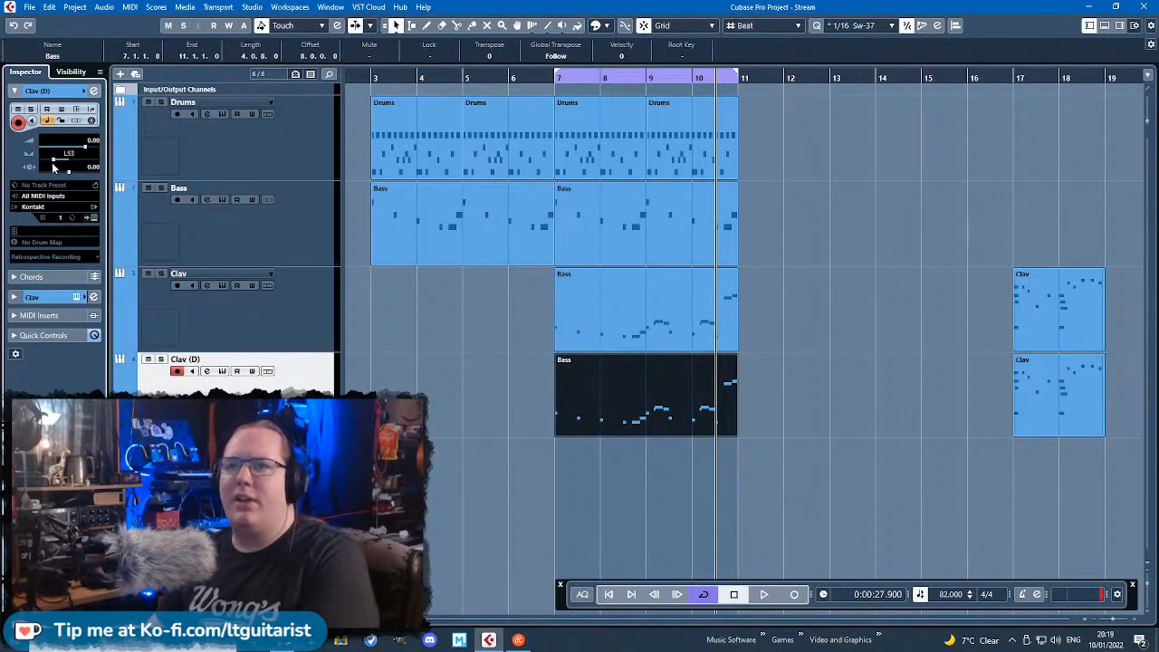
click(222, 371)
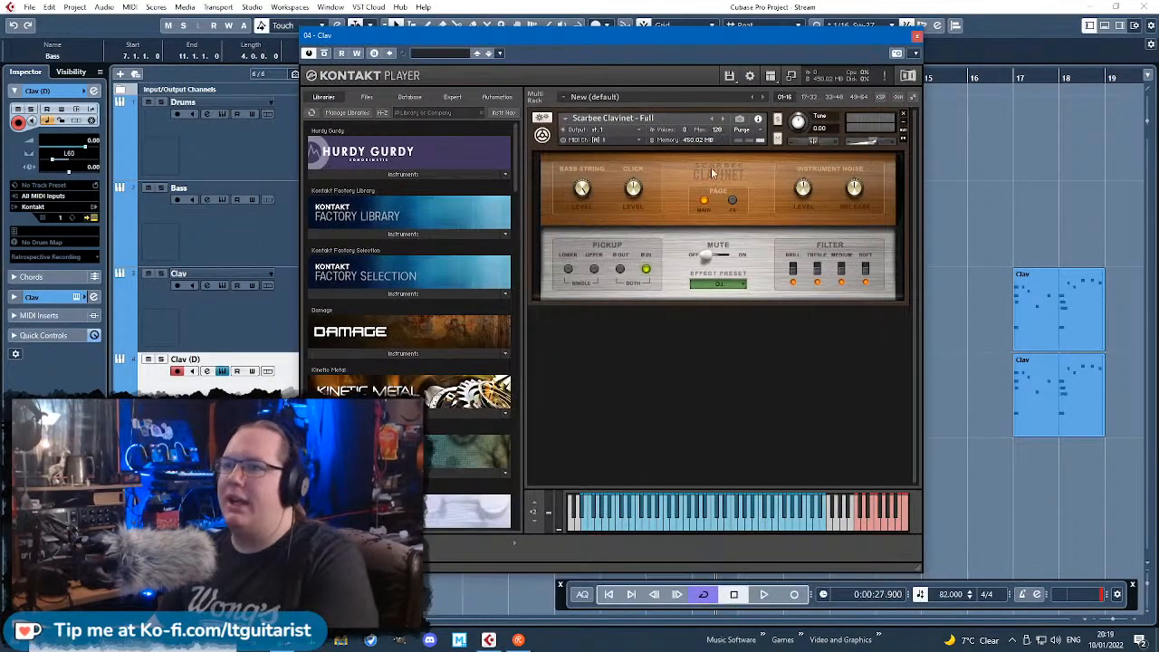
Step: Replace the Scarbee Clavinet patch with Scarbee Pianet from Scarbee Vintage Keys and rename the duplicated track Pianet
click(903, 114)
drag(518, 160, 432, 253)
click(434, 253)
click(381, 270)
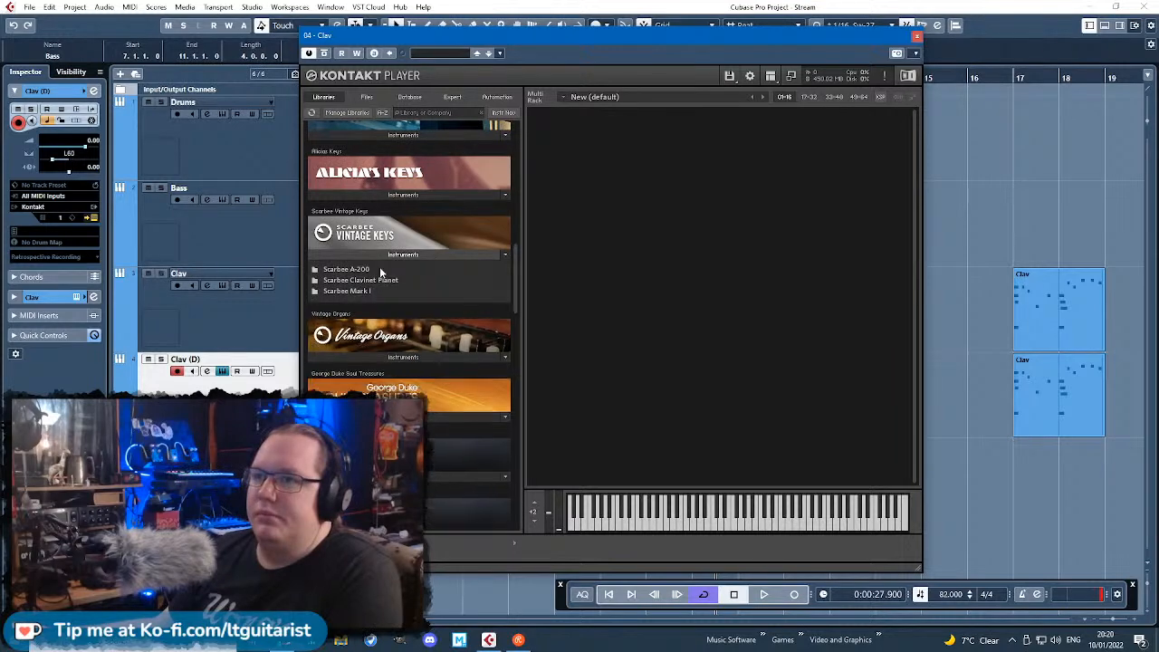
click(386, 281)
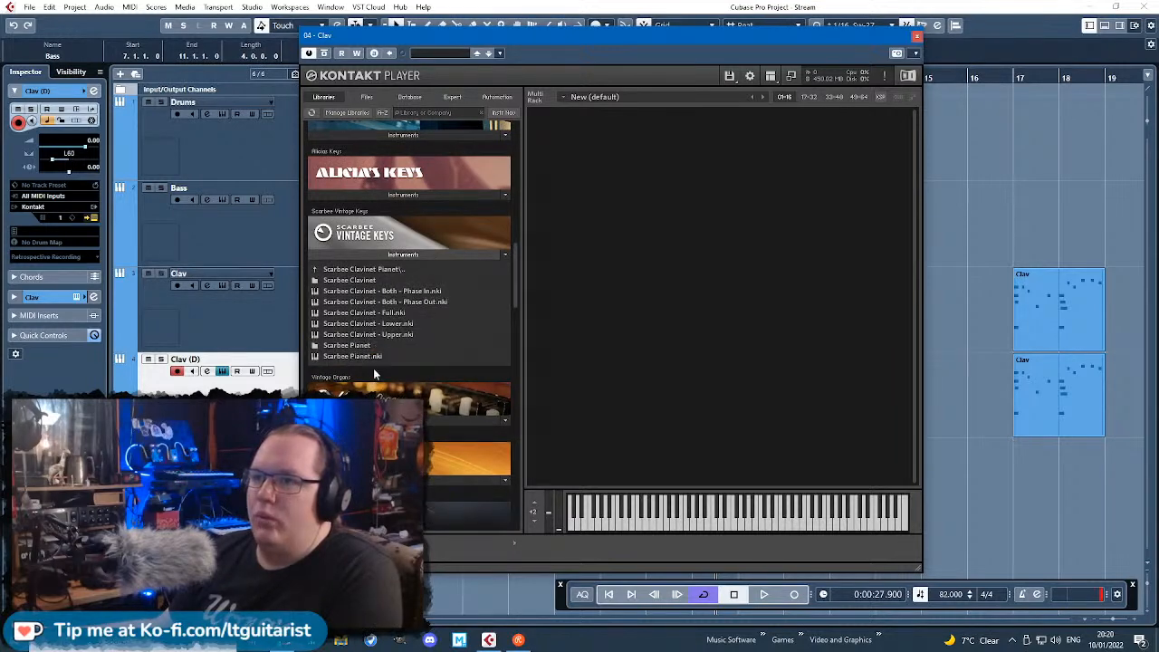
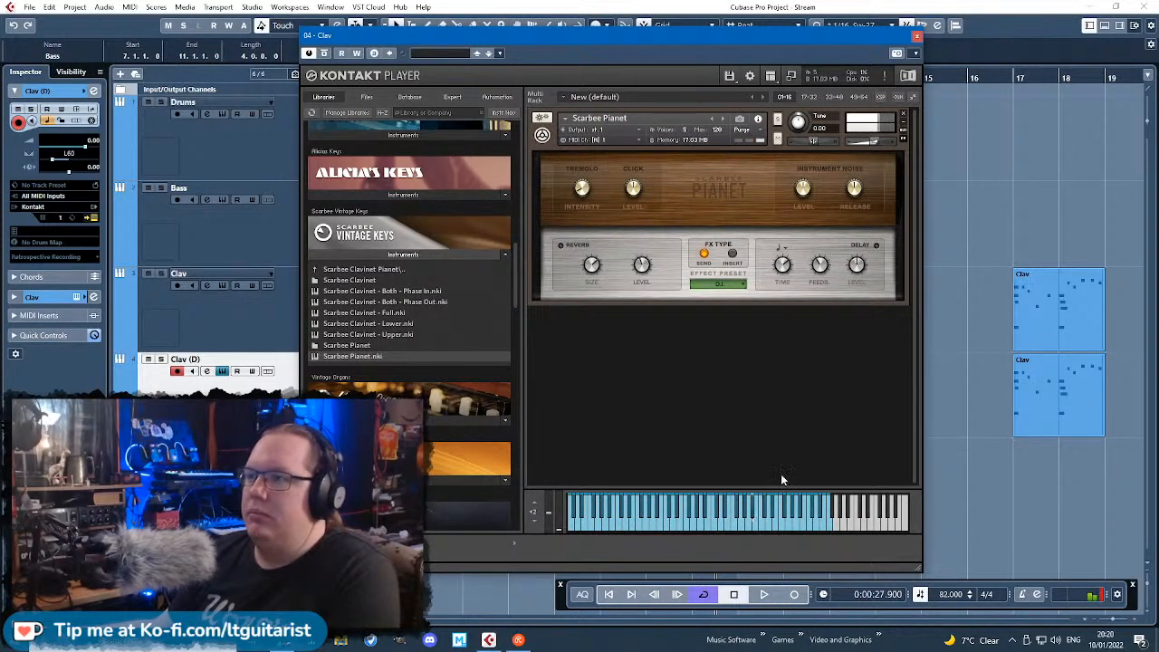
click(917, 36)
double_click(169, 358)
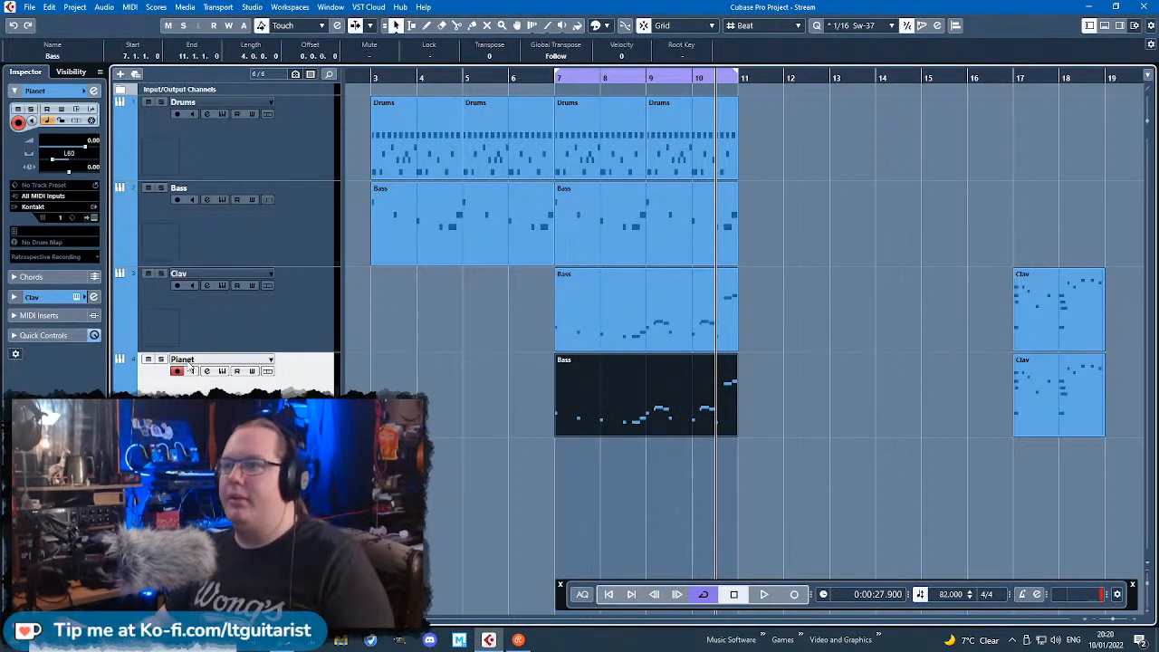
Step: Open the Pianet track's part, play it and delete its notes in bars 7 and 8 up to the first F1
double_click(621, 368)
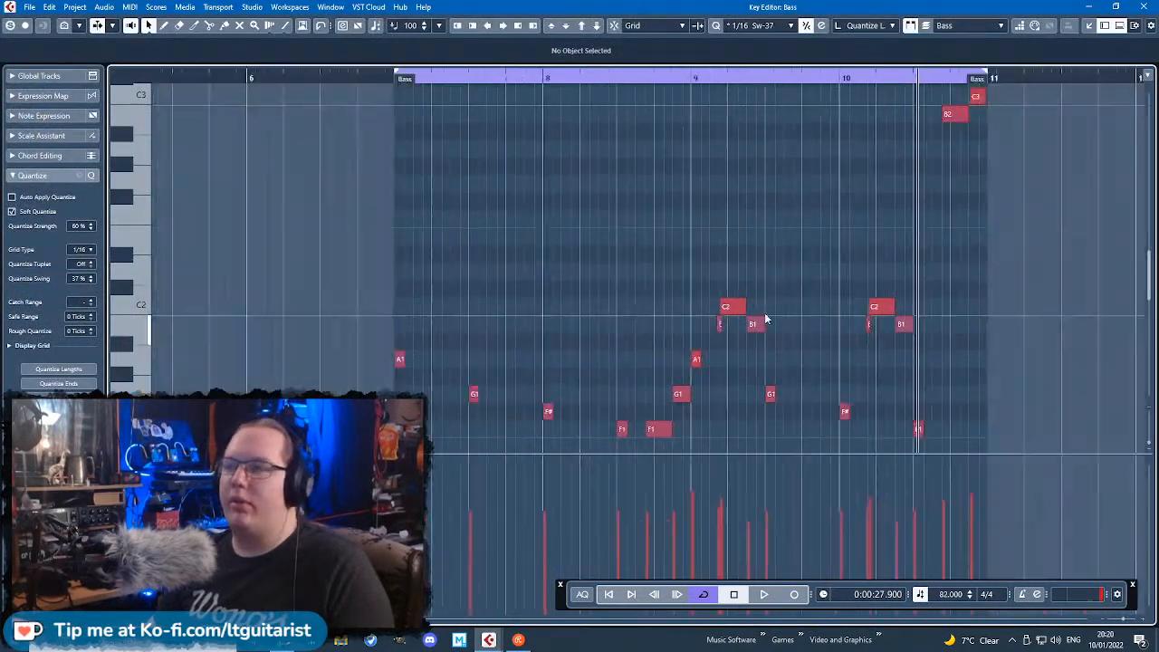
key(space)
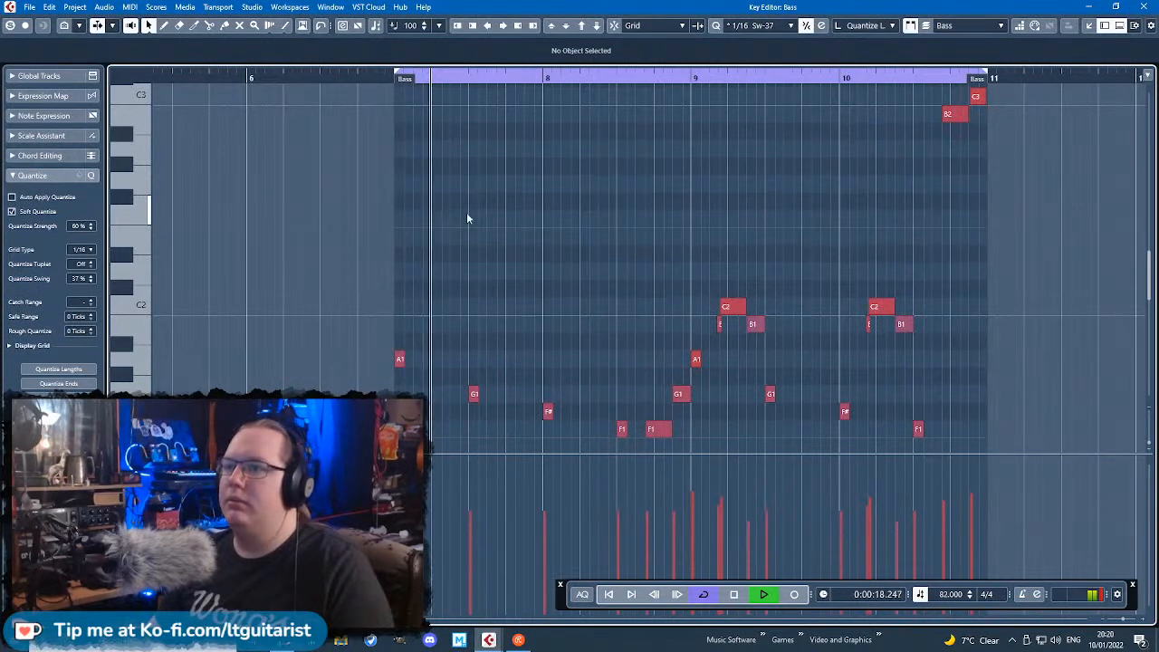
scroll(815, 287, up, 2)
scroll(798, 274, down, 2)
scroll(799, 275, down, 1)
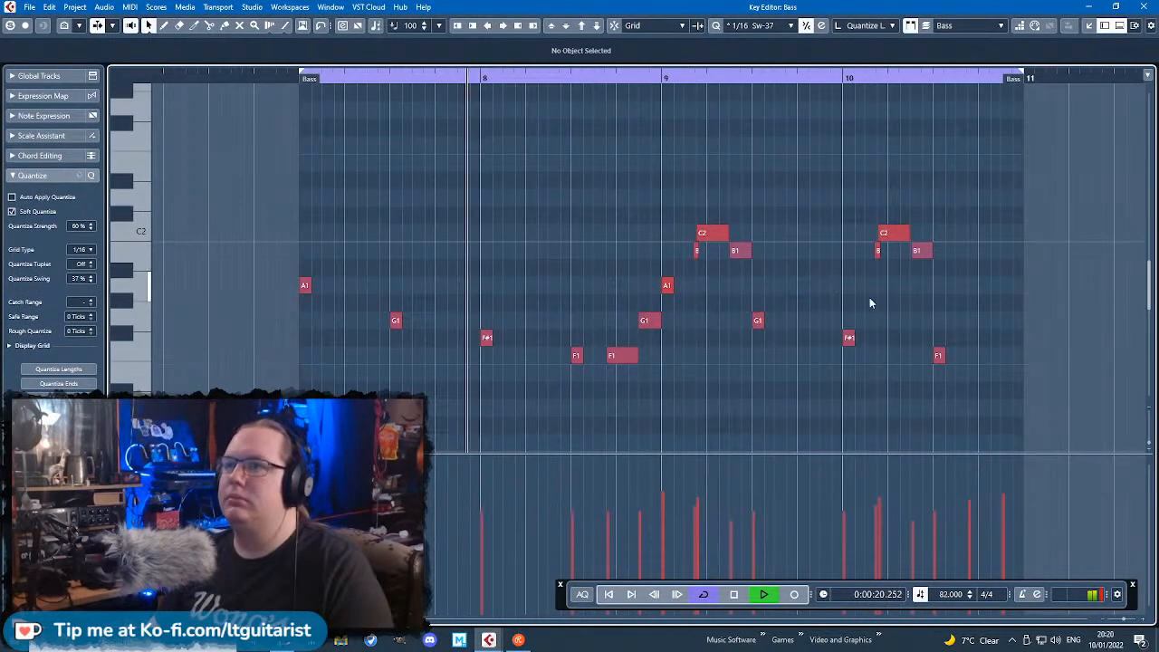
drag(210, 172, 622, 381)
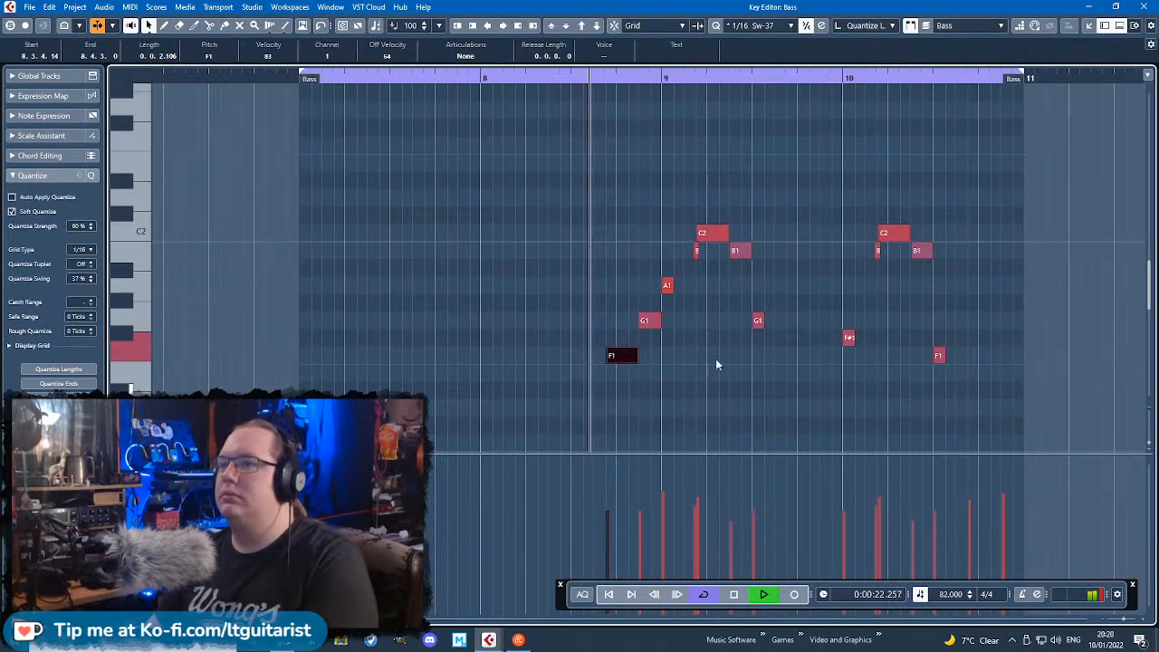
Step: Play on through bar 9, stop and delete the remaining low notes up to the end of that bar
scroll(431, 261, up, 2)
scroll(431, 267, up, 3)
scroll(472, 268, down, 2)
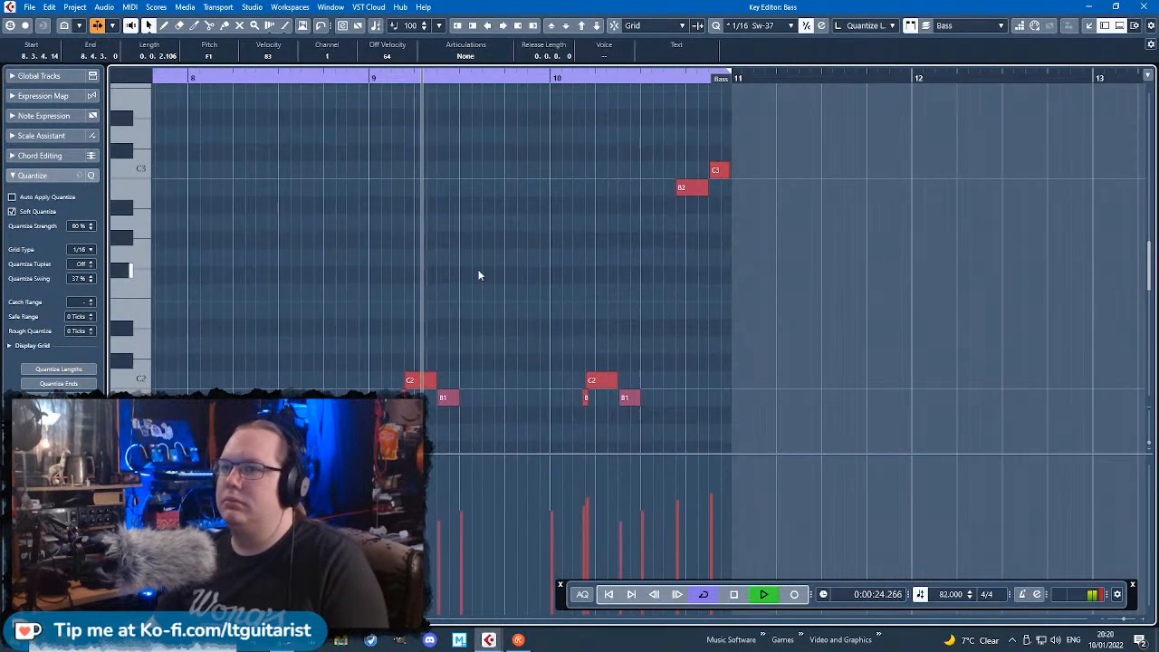
scroll(486, 269, up, 2)
scroll(484, 262, down, 2)
key(space)
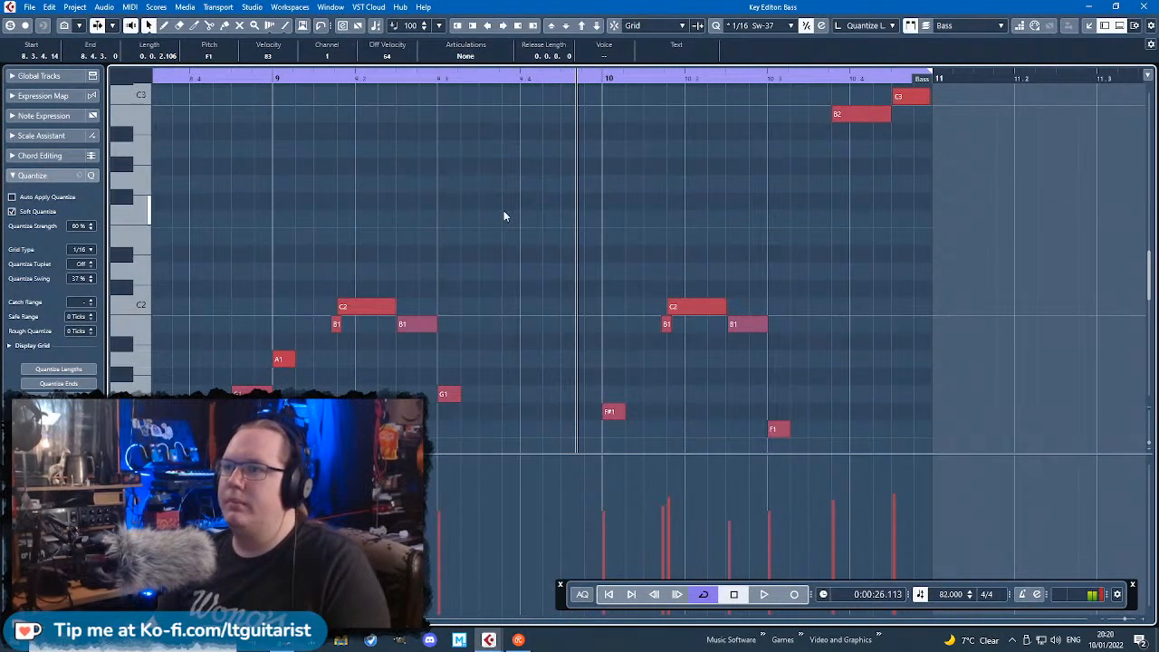
scroll(504, 211, down, 4)
drag(237, 185, 487, 405)
key(Delete)
Step: Draw an A3 in the second half of bar 9 and trim its start to 9.3.3 during playback
scroll(480, 195, up, 3)
click(442, 156)
drag(443, 155, 503, 163)
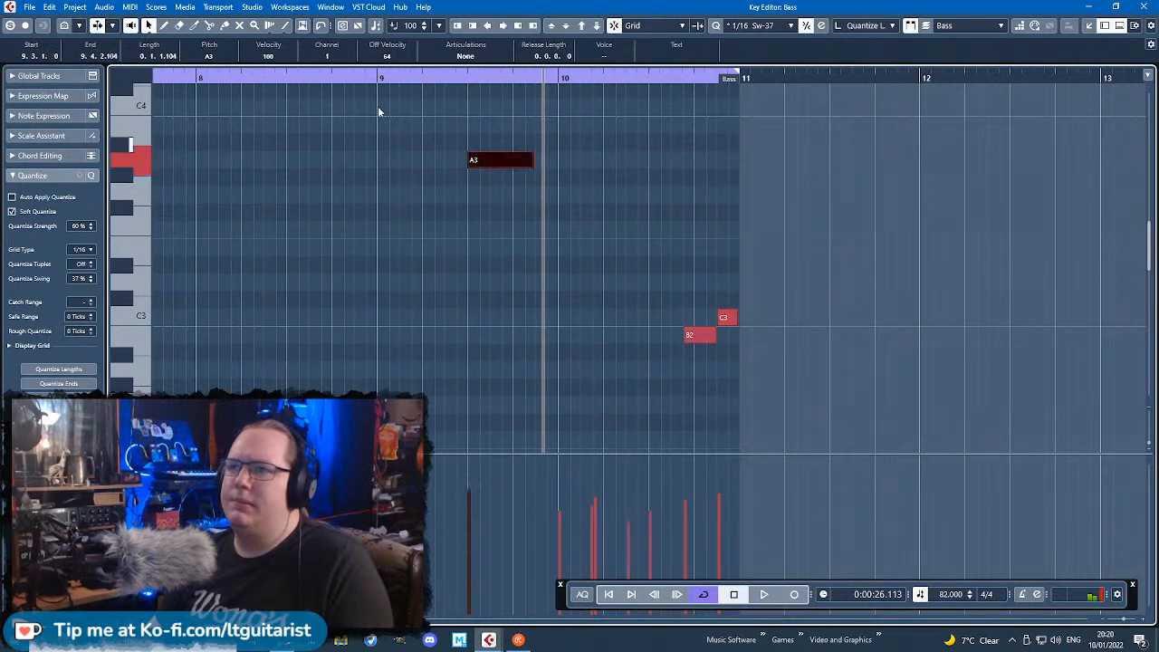
key(space)
scroll(507, 206, up, 2)
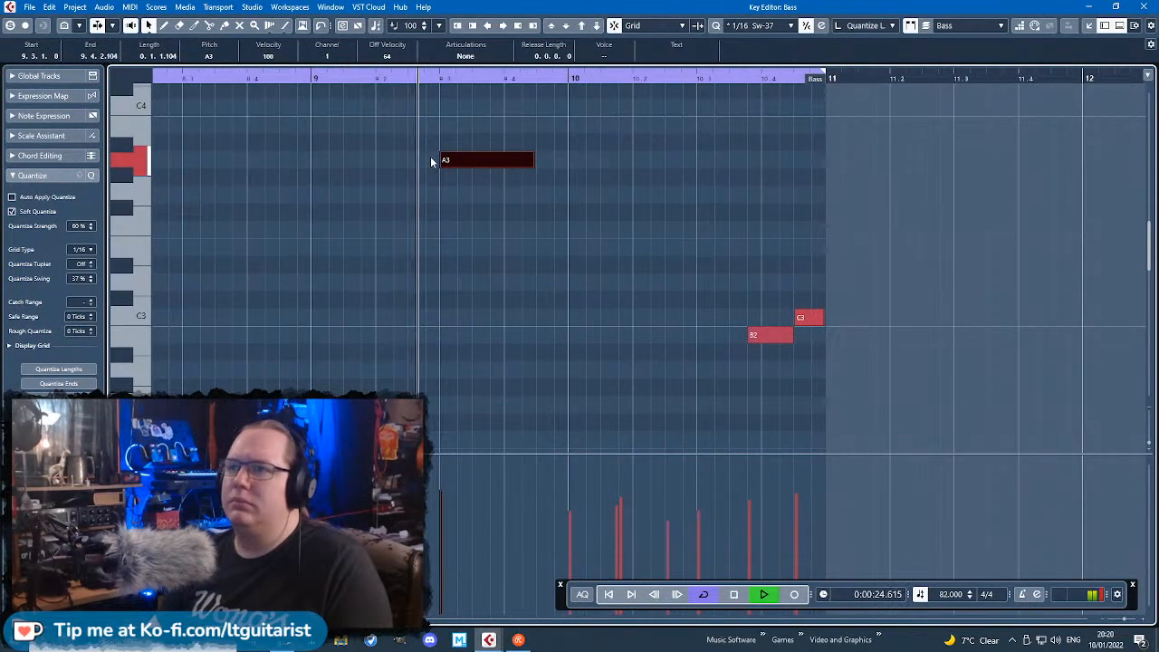
drag(441, 160, 473, 161)
key(space)
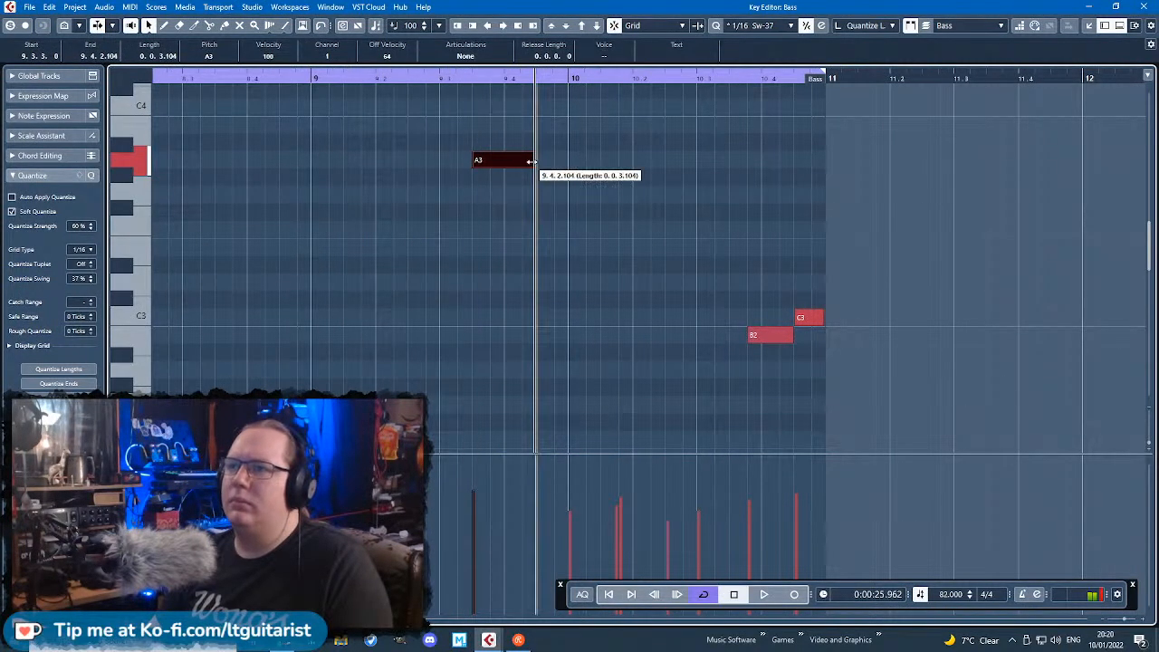
Step: Shorten the A3 to end at 9.4 and continue the descending line with G3, E3 and a C3 on bar 10
scroll(502, 190, up, 2)
click(494, 198)
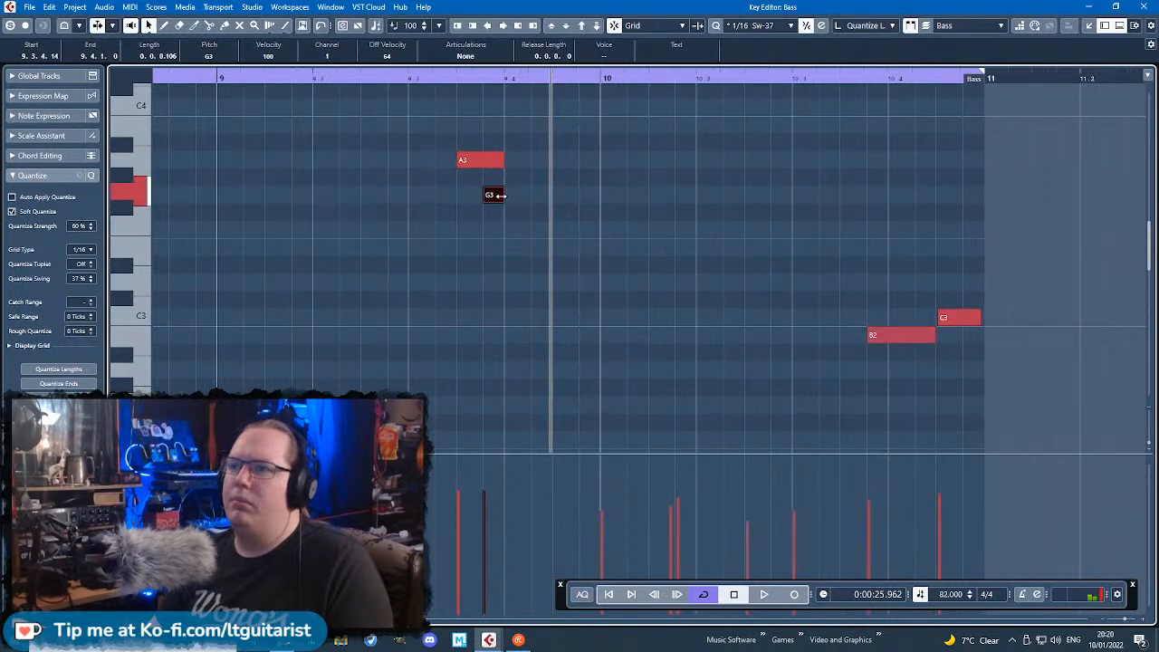
drag(525, 249, 556, 250)
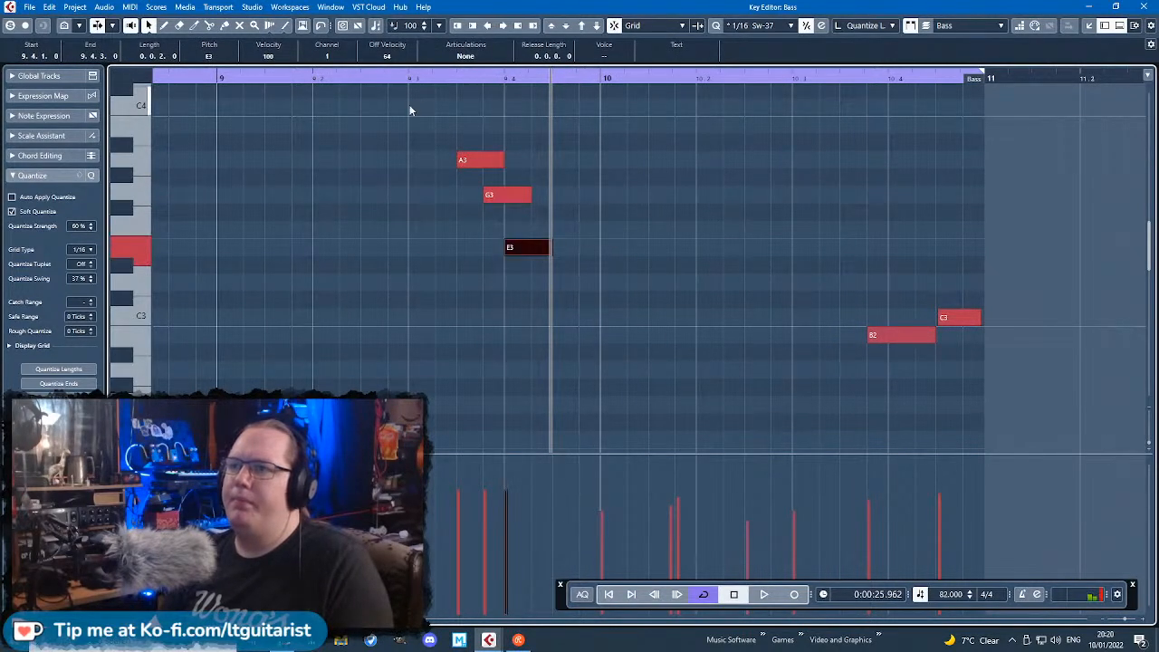
click(421, 78)
key(space)
key(space)
drag(504, 199, 523, 199)
mouse_move(520, 247)
mouse_down()
mouse_move(567, 247)
mouse_move(644, 321)
mouse_up()
Step: Play from bar 9 and delete the leftover copied bass-line notes in bar 10, keeping the new descending line
click(207, 79)
key(space)
scroll(774, 237, down, 1)
scroll(774, 241, down, 3)
drag(908, 284, 593, 442)
key(Delete)
scroll(652, 399, up, 4)
drag(847, 283, 1016, 323)
key(Delete)
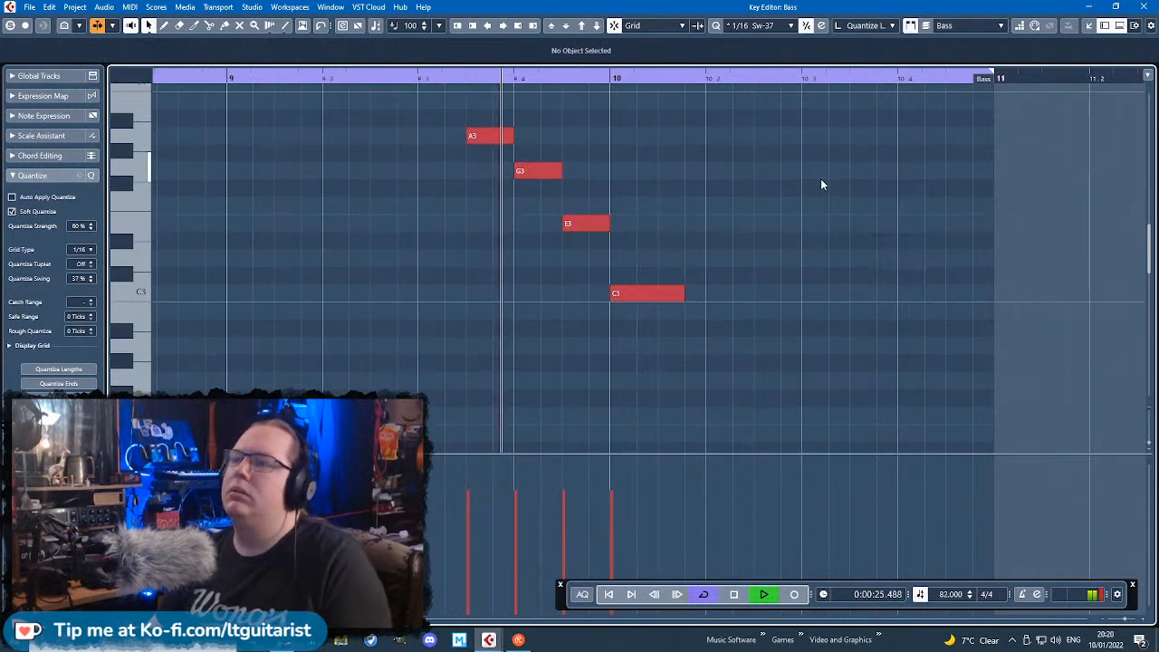
Step: Lengthen the C3 to just before 10.3, add a long D3 at 10.3.1 and play the line from bar 9
drag(684, 297, 781, 311)
drag(804, 258, 973, 260)
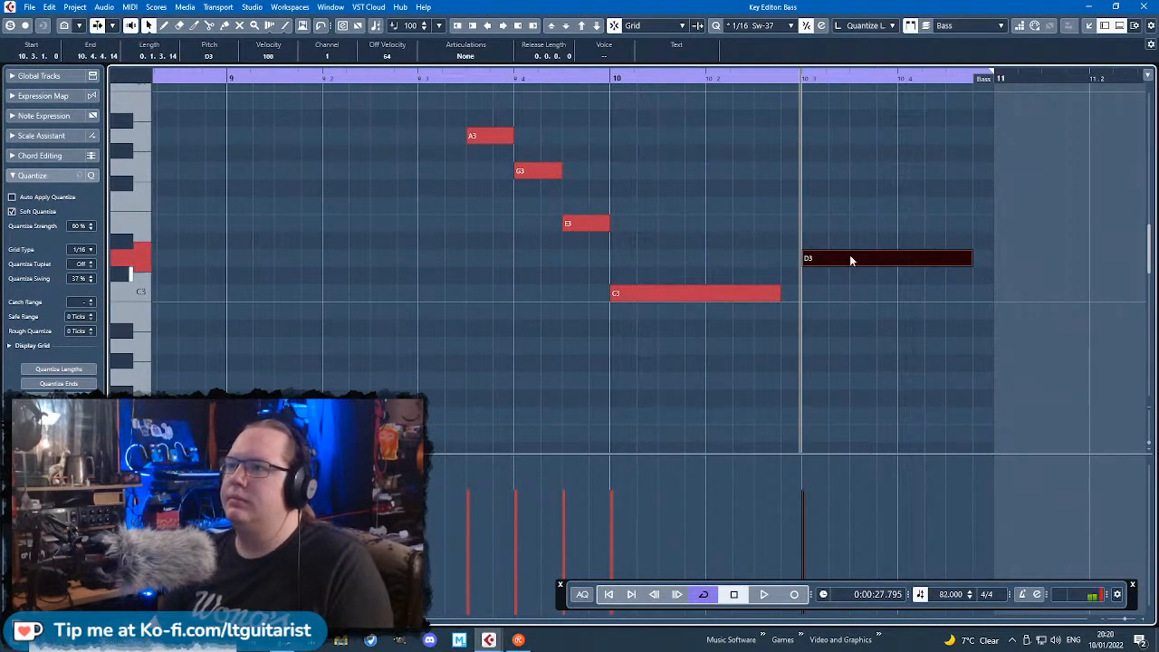
scroll(847, 272, down, 3)
scroll(869, 249, up, 3)
click(216, 81)
key(space)
key(space)
Step: Draw CC 64 (Sustain) at 127 from about 9.3.2.56, dropping to 0 at 10.4.4.78, and play the phrase
click(131, 464)
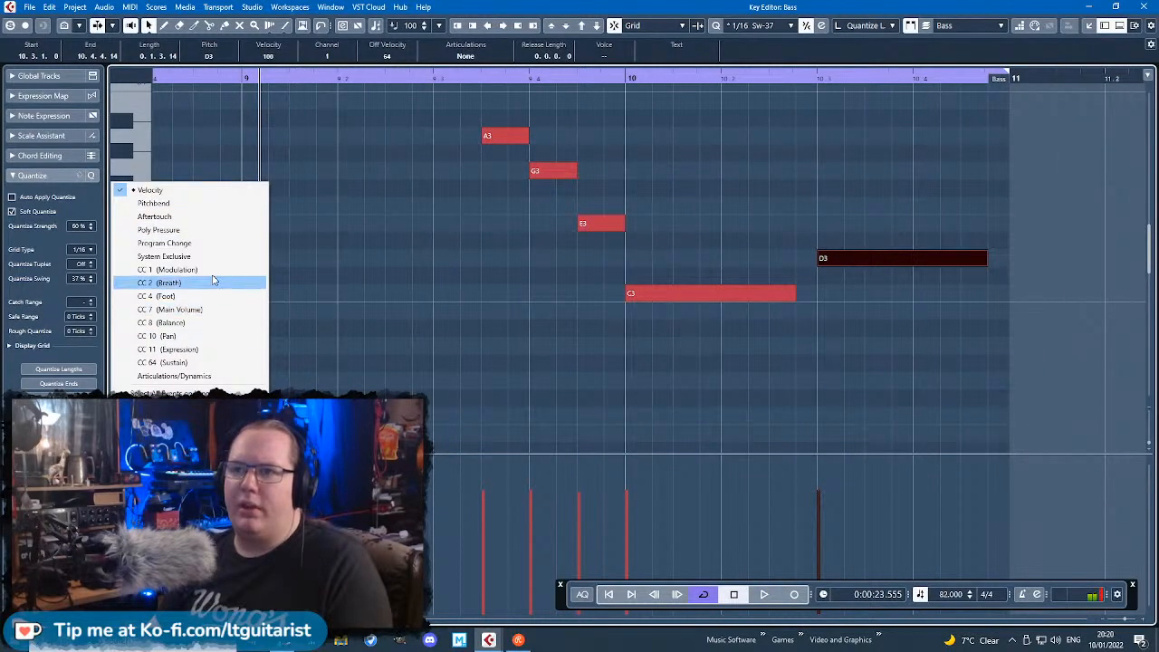
click(226, 361)
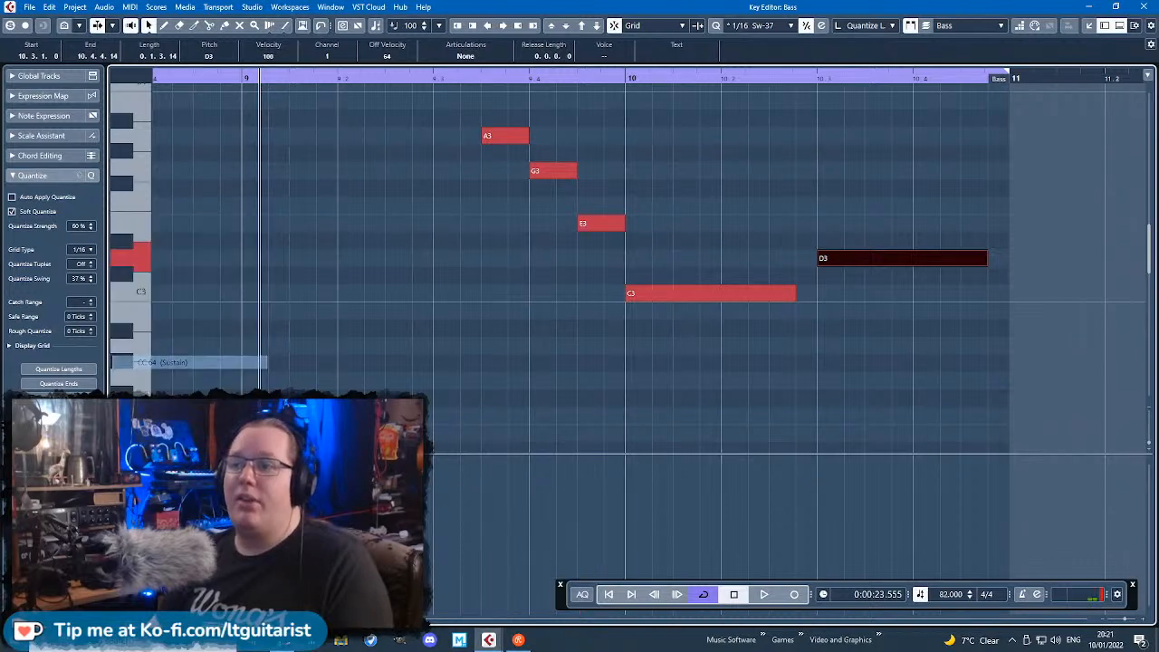
drag(565, 595, 565, 389)
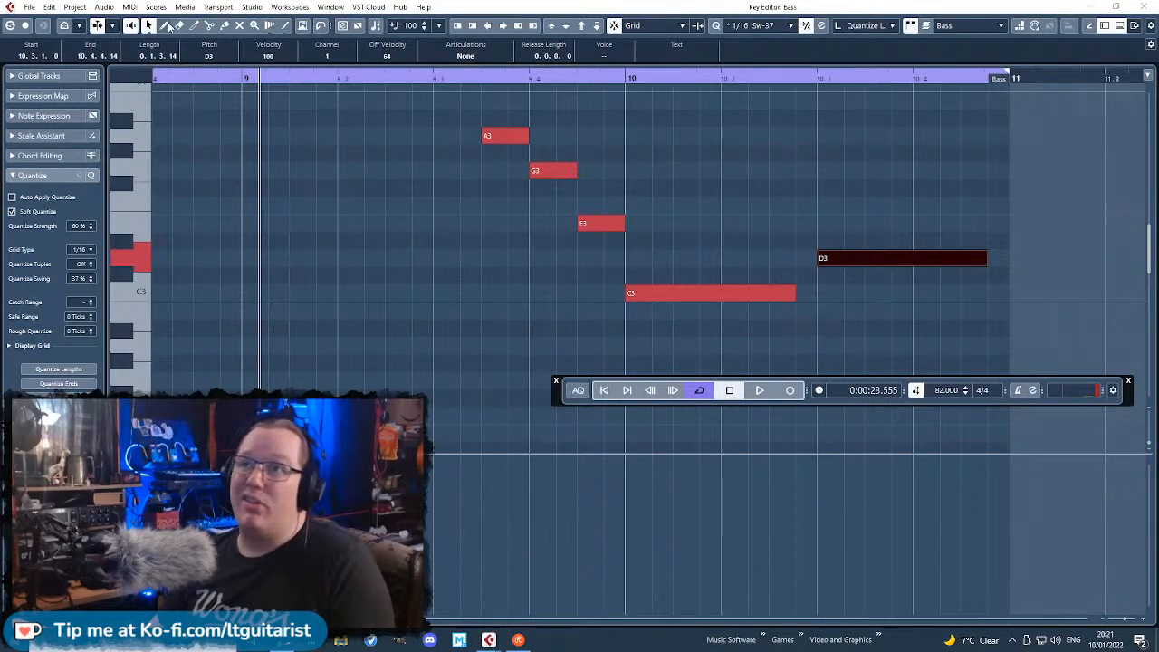
drag(520, 544, 471, 422)
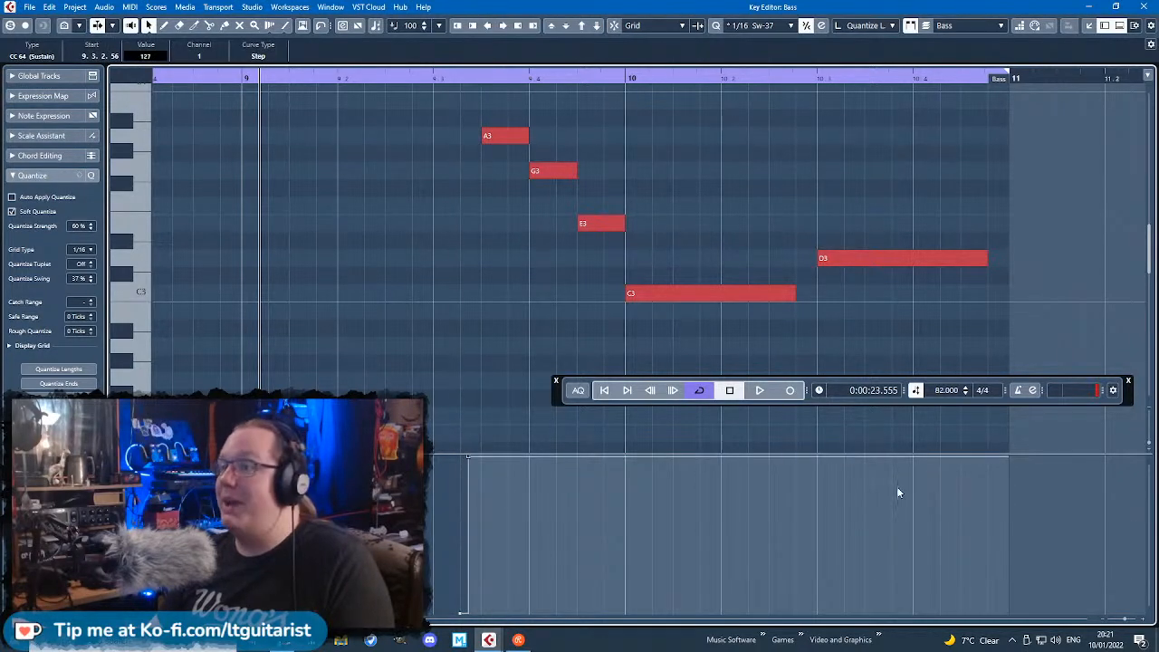
drag(1001, 458, 1001, 612)
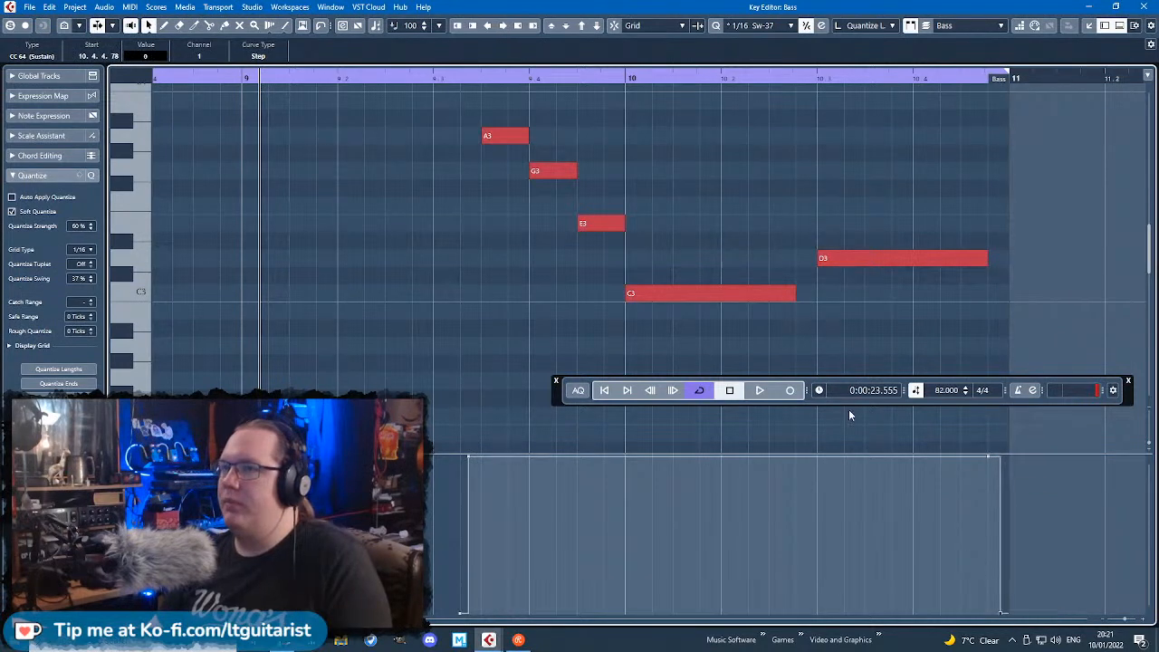
click(426, 76)
key(space)
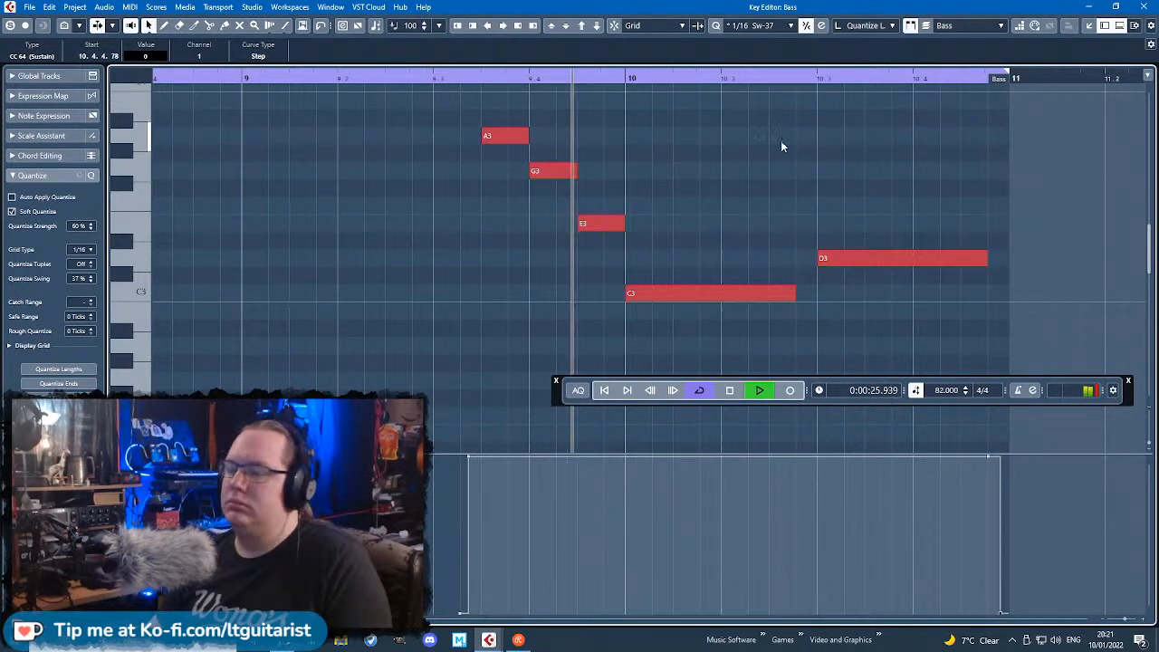
key(g)
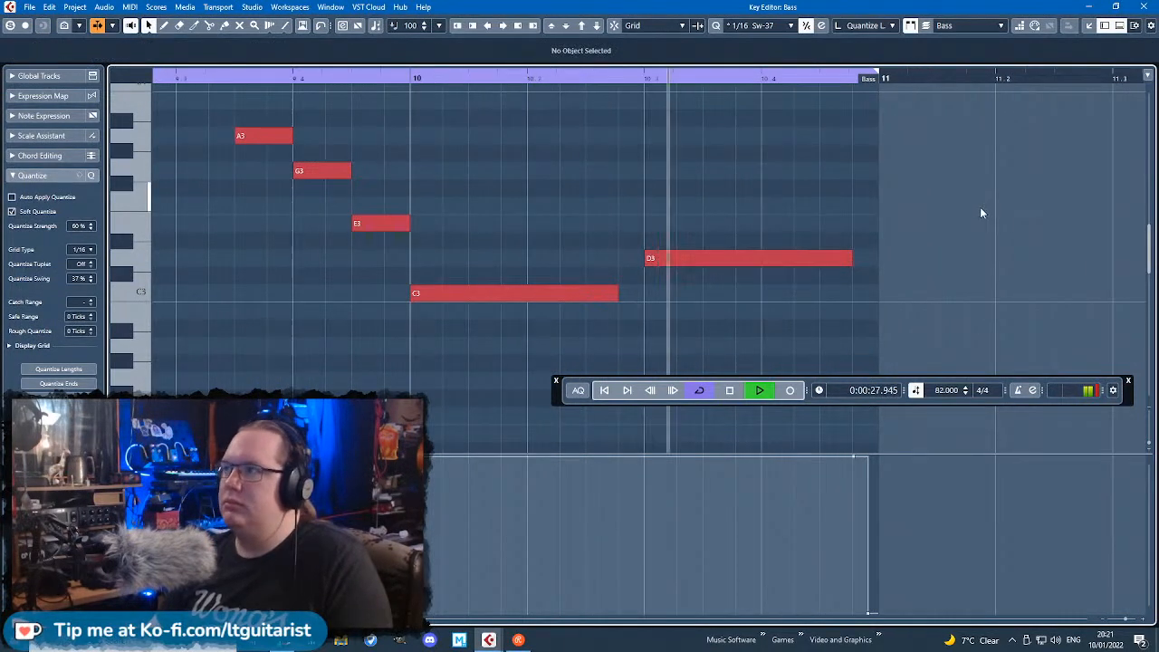
key(space)
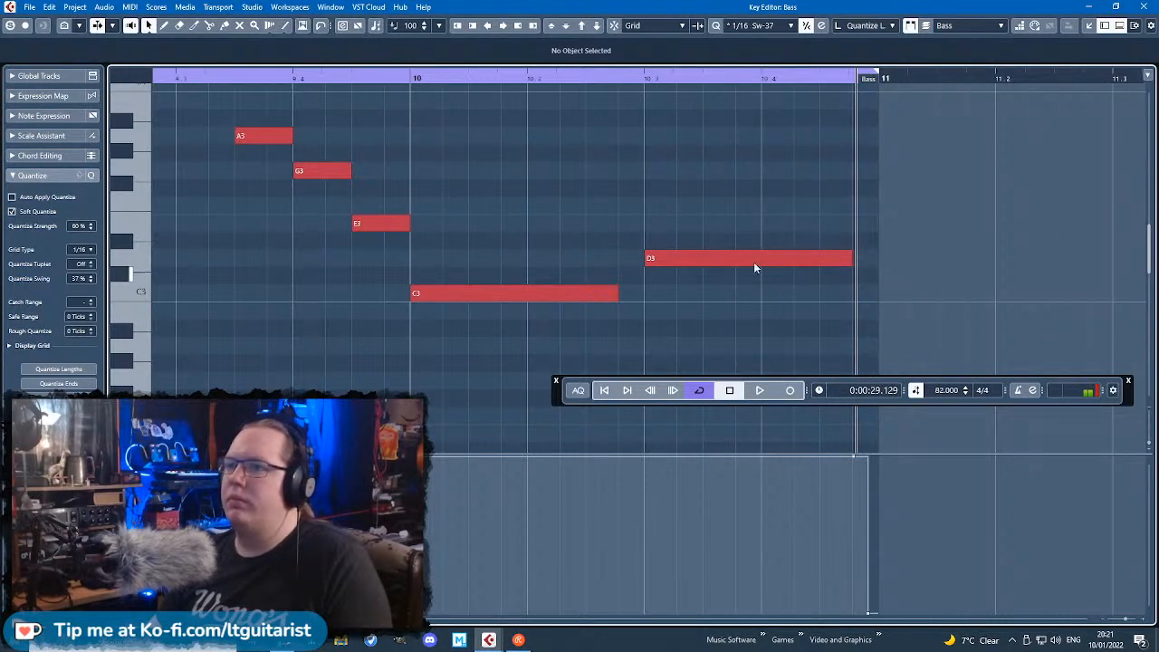
Step: Move the D3 down to A2, add C3 and E3 above it, play the chord and shorten it to end before 10.4
drag(727, 256, 723, 348)
mouse_move(655, 173)
mouse_down()
mouse_move(763, 178)
mouse_move(731, 210)
mouse_move(728, 235)
mouse_move(859, 224)
mouse_move(685, 293)
mouse_up()
key(ctrl+d)
key(space)
click(529, 122)
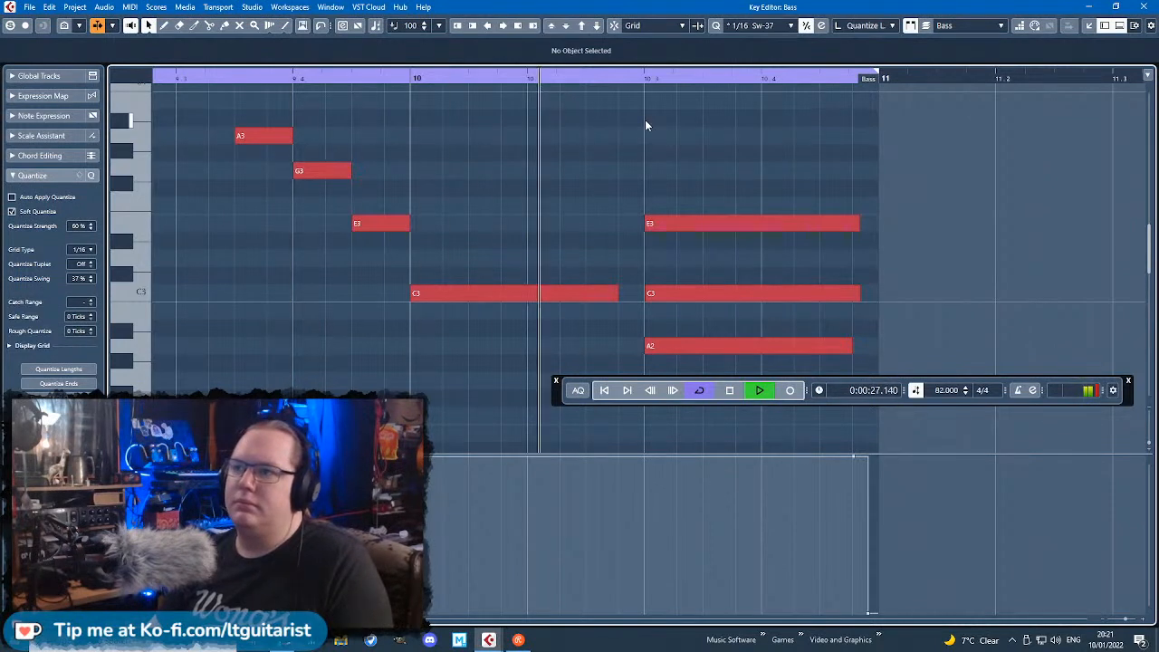
key(space)
drag(780, 128, 739, 365)
click(818, 305)
scroll(818, 305, down, 3)
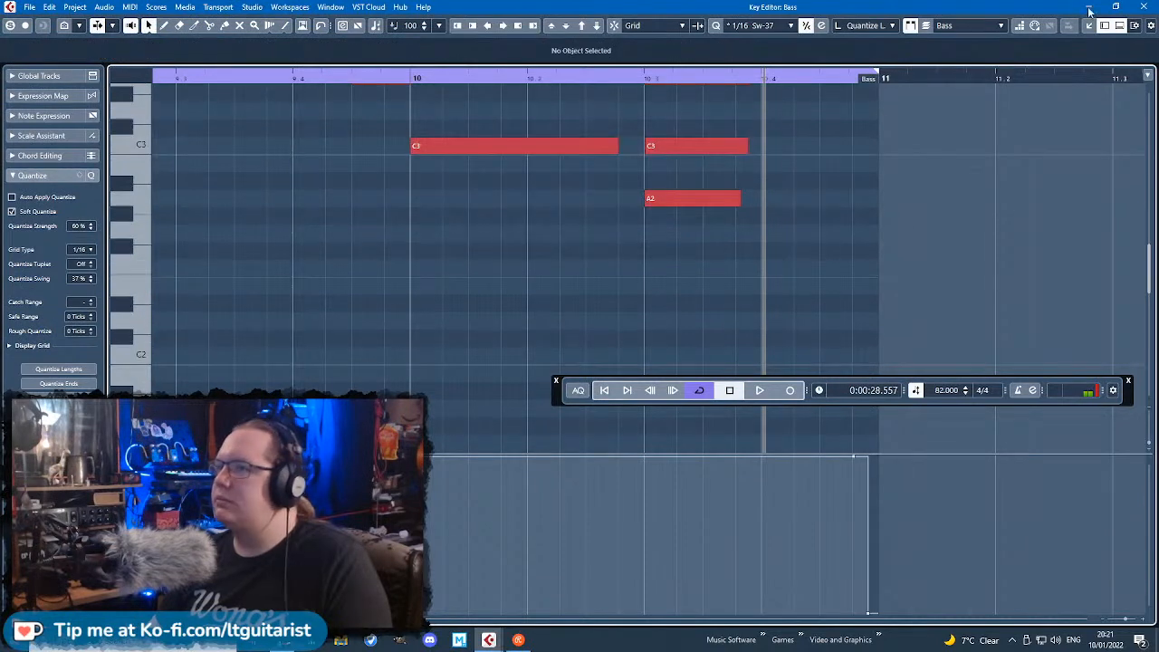
Step: Copy the closing B2 and C3 of the Clav part and paste them at about 10.4 in the Pianet part
click(1147, 6)
drag(555, 396, 515, 570)
scroll(737, 435, up, 4)
click(691, 312)
key(3)
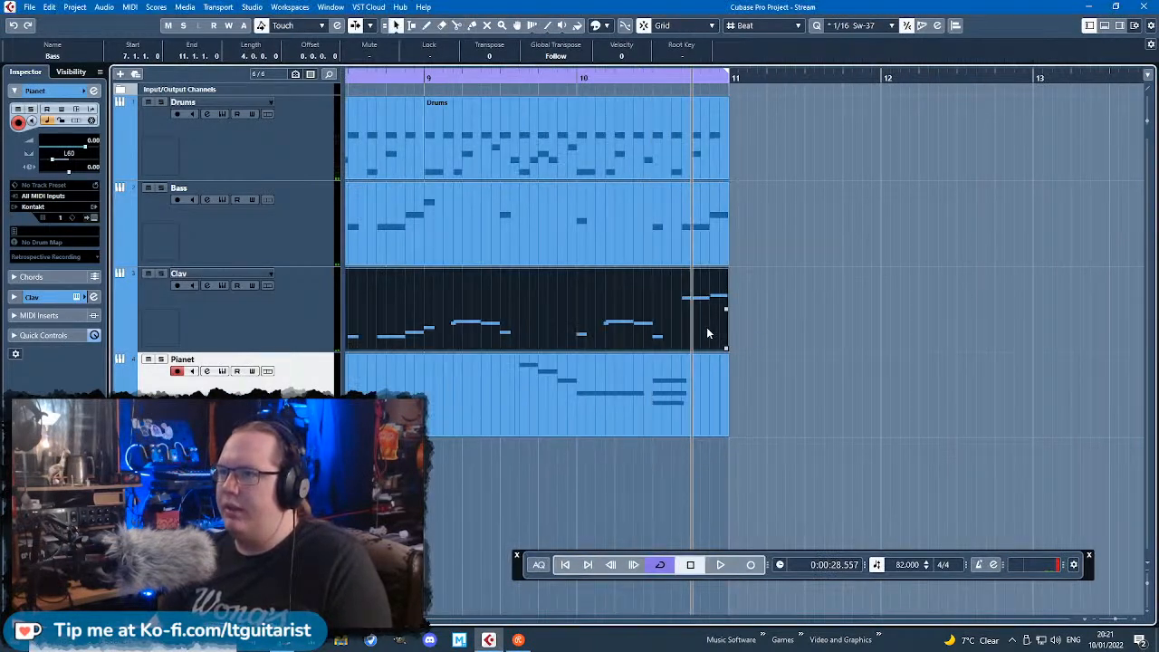
double_click(706, 330)
scroll(695, 275, down, 3)
scroll(963, 313, up, 4)
drag(963, 311, 794, 178)
key(Delete)
Step: Shorten the pasted B2 and C3, play the ending and shorten the A2, C3 and E3 chord at 10.3
drag(956, 156, 779, 299)
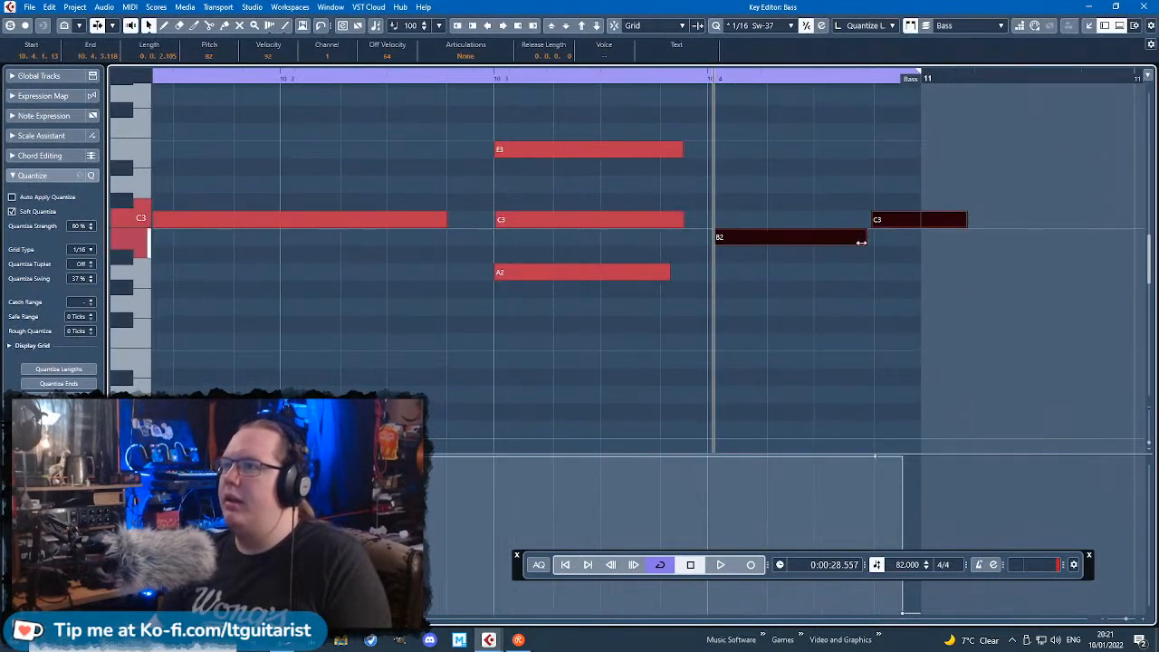
drag(861, 242, 816, 242)
drag(483, 86, 483, 79)
key(space)
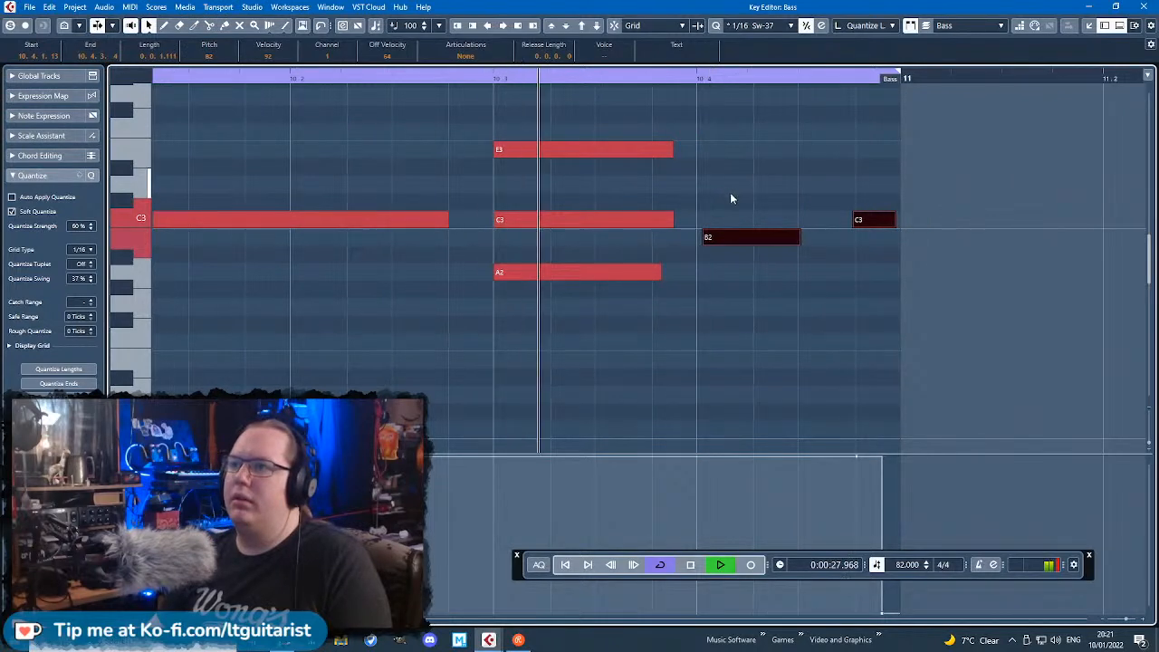
key(space)
drag(622, 130, 563, 288)
drag(673, 222, 623, 236)
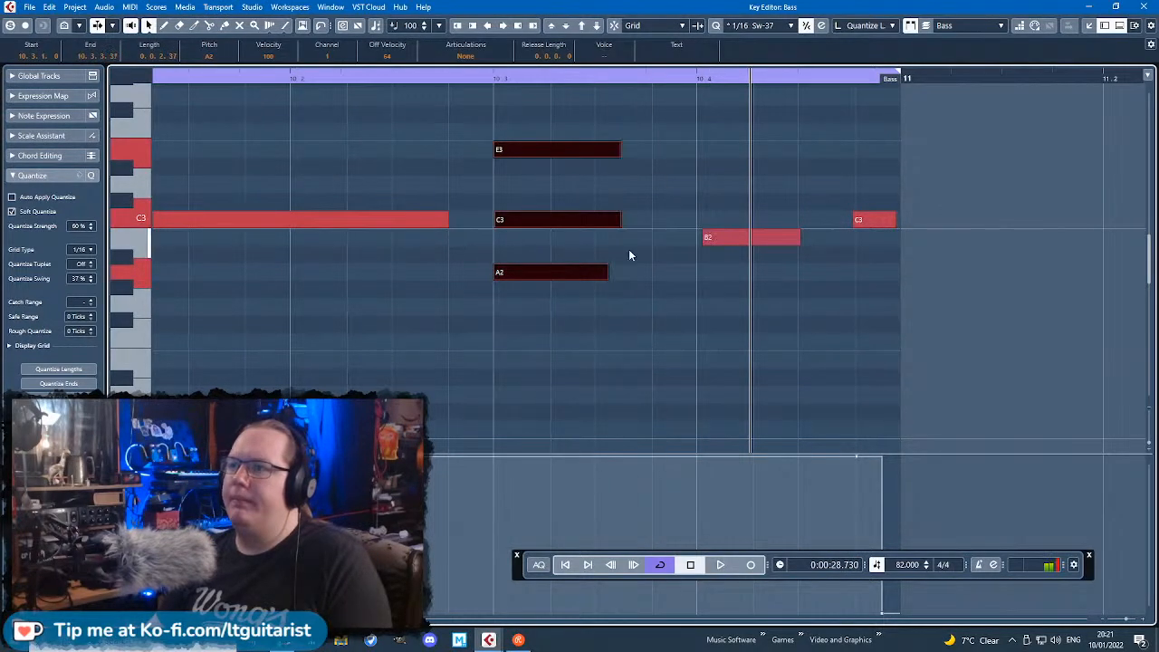
Step: Set the B2 to start at 10.4.1.4 with length 0.0.1.90 and the C3 at 10.4.3.0 with length 0.0.1.64, playing to check
click(716, 250)
click(712, 240)
drag(789, 236, 787, 237)
mouse_move(869, 220)
mouse_down()
mouse_move(847, 220)
mouse_move(876, 220)
mouse_up()
click(486, 78)
key(space)
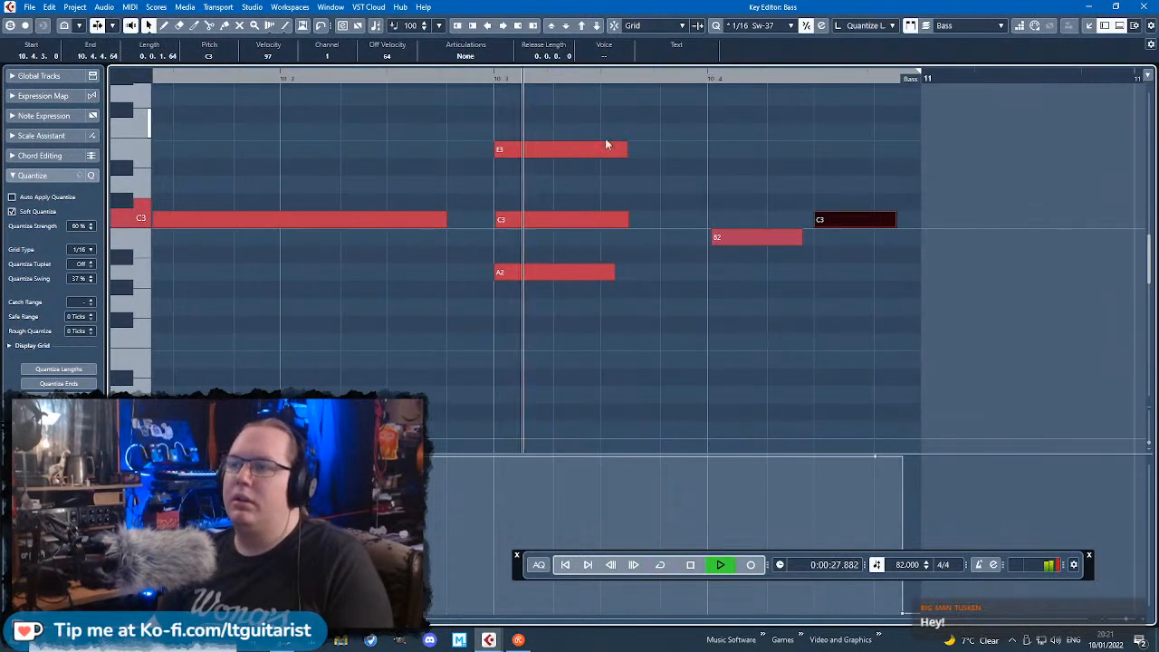
key(space)
drag(712, 238, 709, 237)
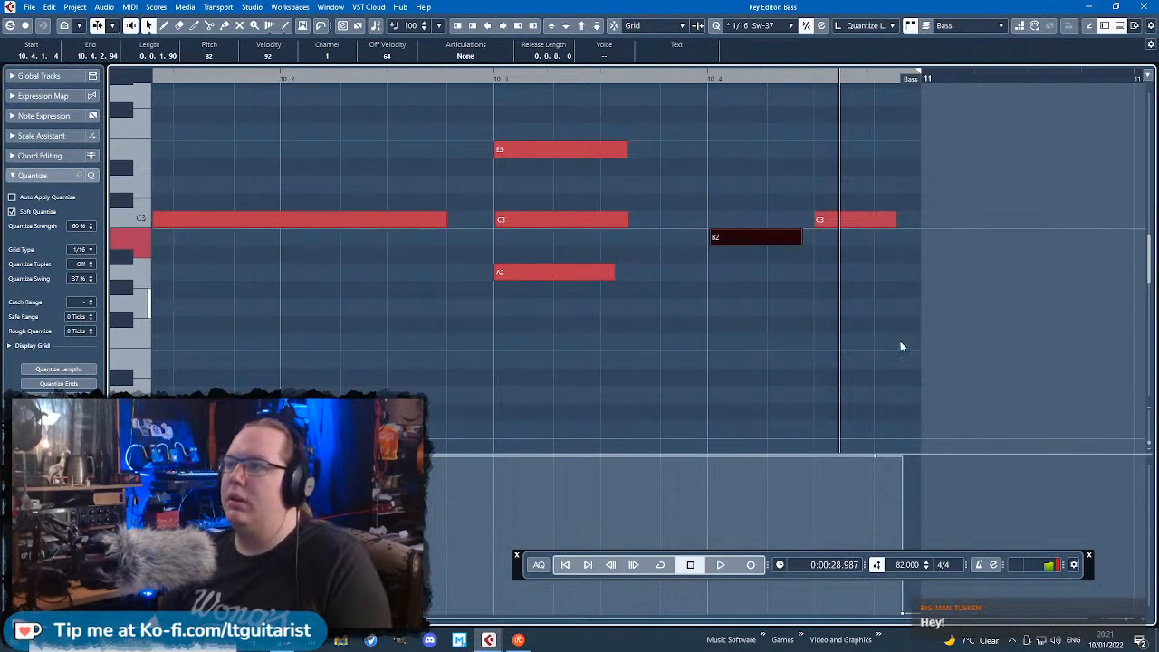
Step: Duplicate the last two notes upward to build a B2, D3, F#3 chord and a C3, E3, G3 chord
drag(854, 326, 779, 219)
scroll(904, 337, up, 1)
key(ctrl+d)
drag(942, 311, 754, 189)
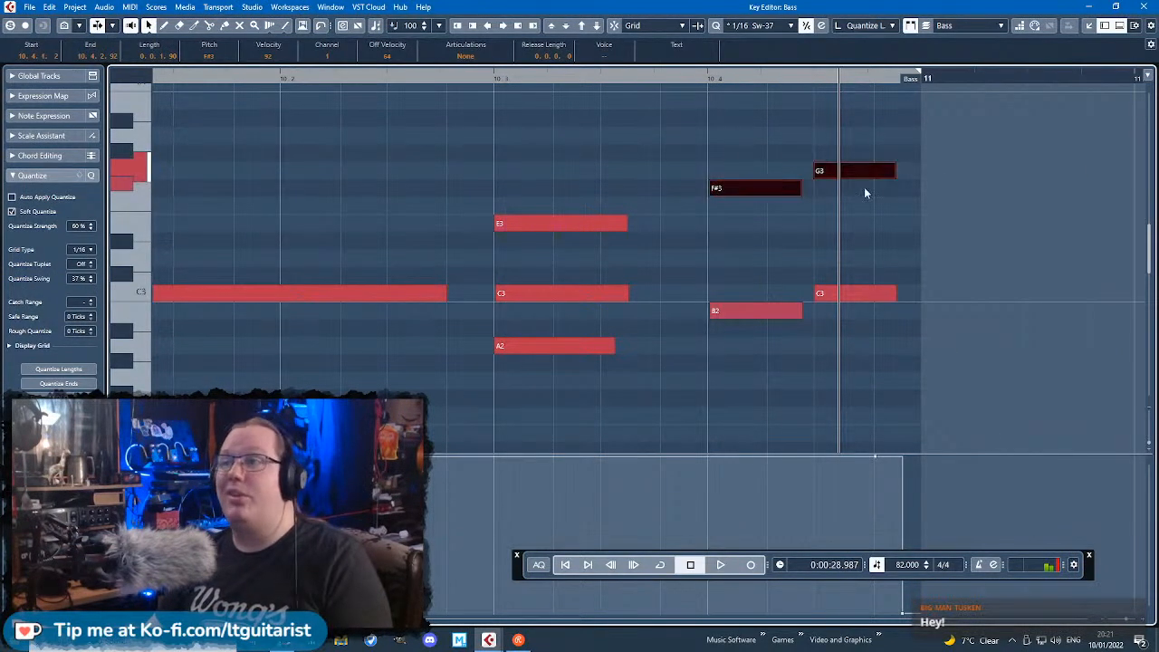
key(ctrl+d)
drag(921, 192, 737, 259)
Step: Play the chord ending from just before 10.3 and from 10.4 to check the new voicings
click(478, 78)
key(space)
click(530, 107)
key(space)
click(679, 78)
key(space)
key(space)
click(718, 140)
click(452, 84)
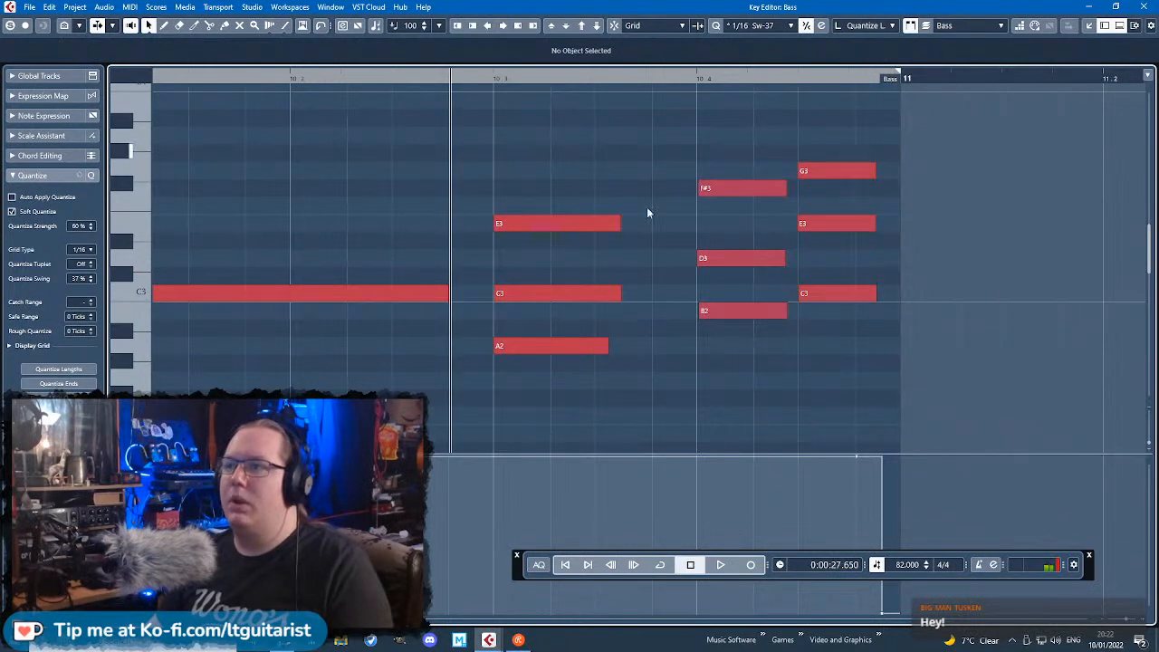
Step: Raise the D3 and F#3 at 10.4 to E3 and G3, and play the ending to check the chord
key(space)
key(space)
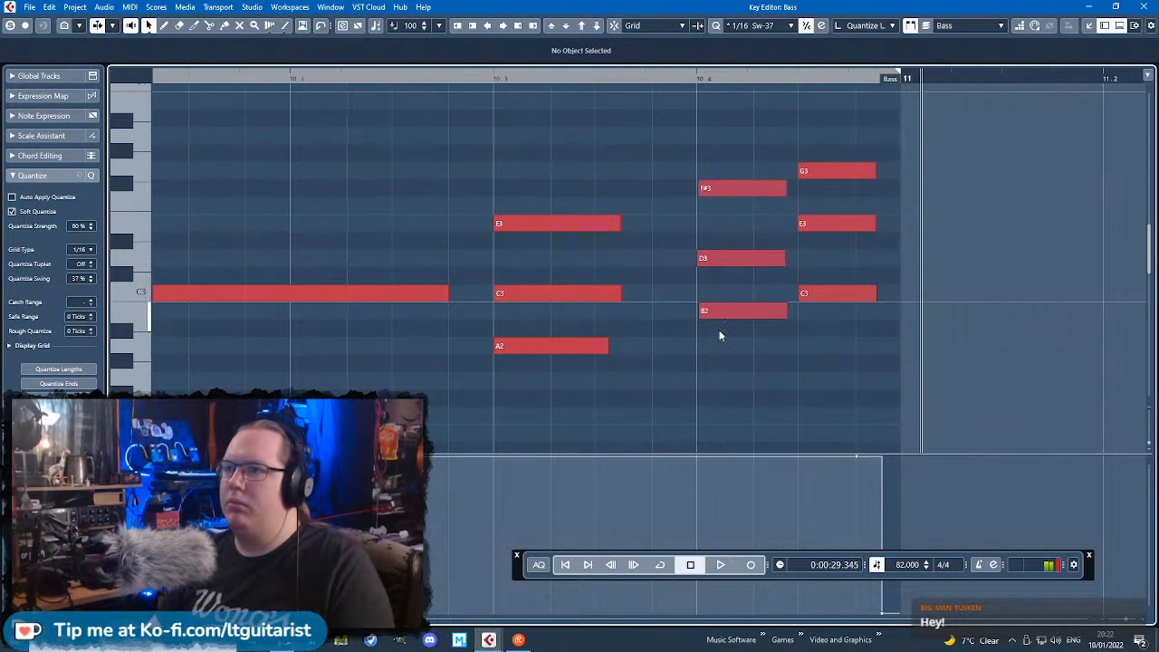
drag(711, 272, 713, 280)
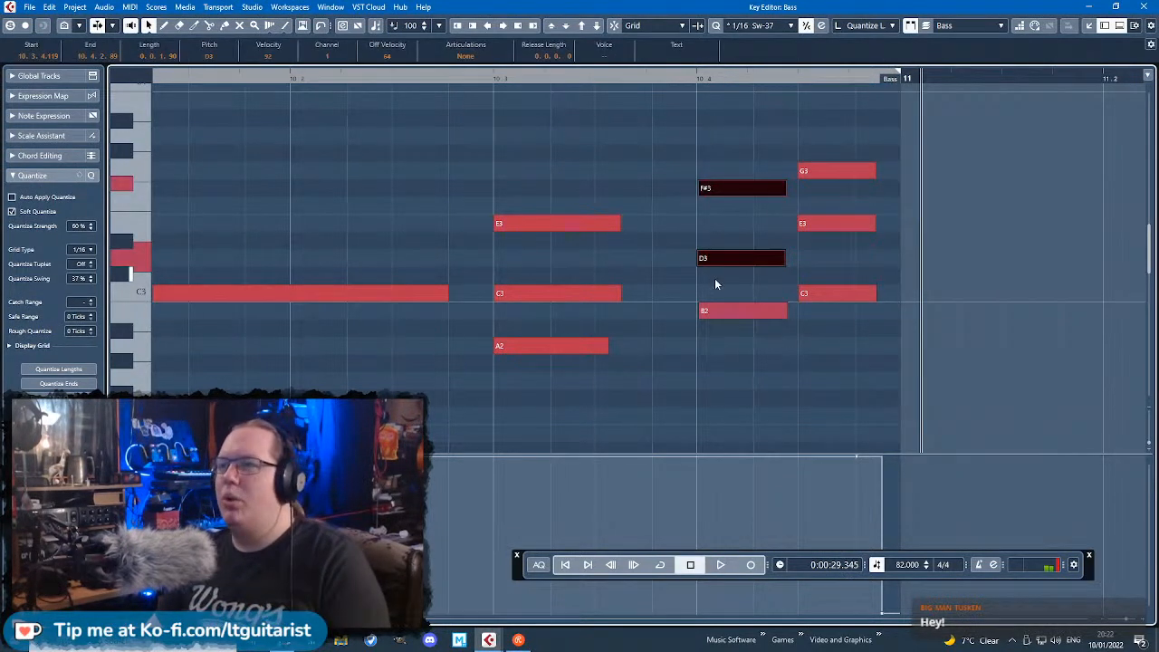
drag(732, 185, 733, 174)
click(725, 255)
drag(727, 243, 727, 225)
click(442, 105)
double_click(439, 88)
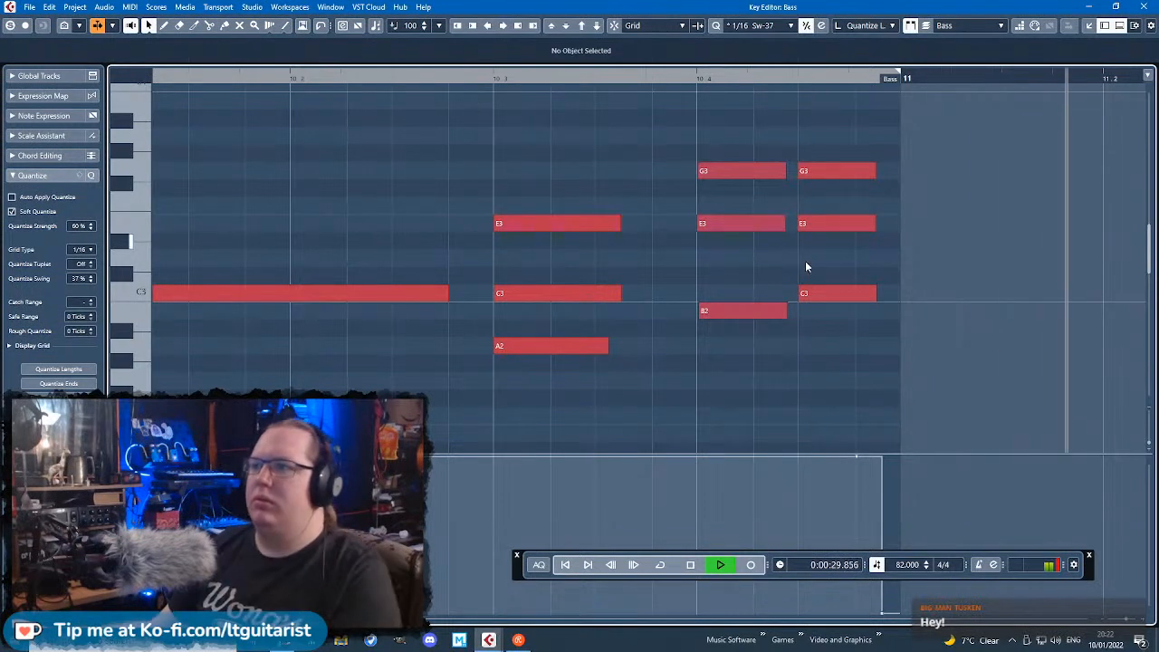
key(space)
Step: Delete the final C3, E3, G3 chord and lengthen the B2, E3, G3 chord at 10.4 to almost bar 11
drag(832, 322, 823, 117)
key(Delete)
drag(776, 316, 882, 170)
key(space)
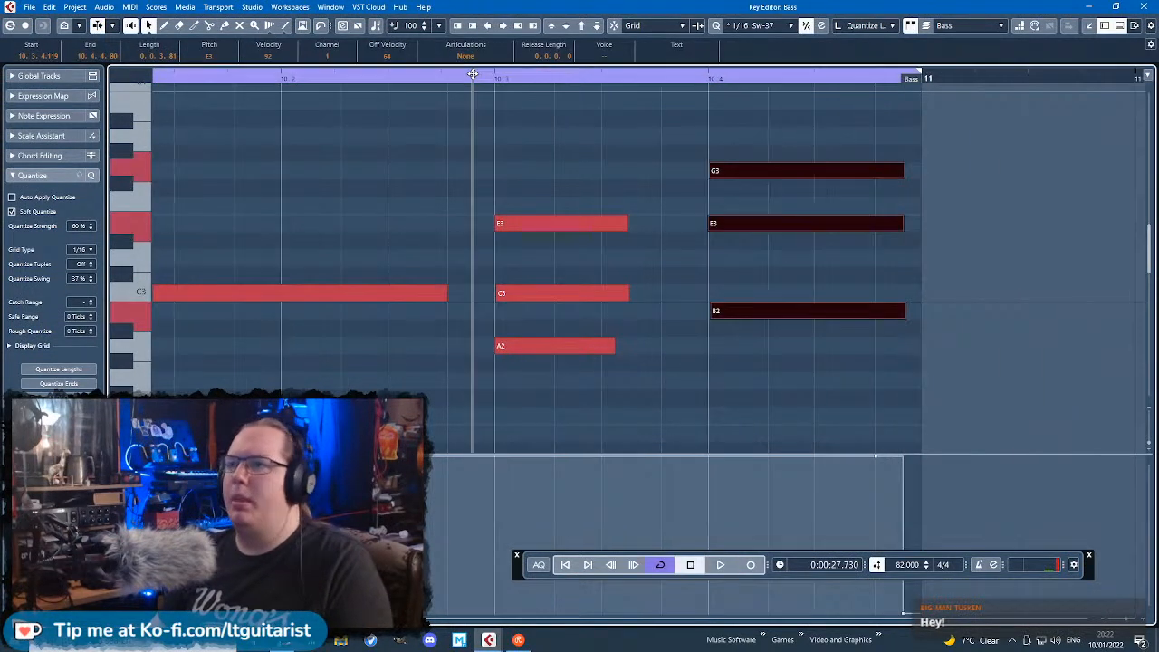
click(629, 162)
key(space)
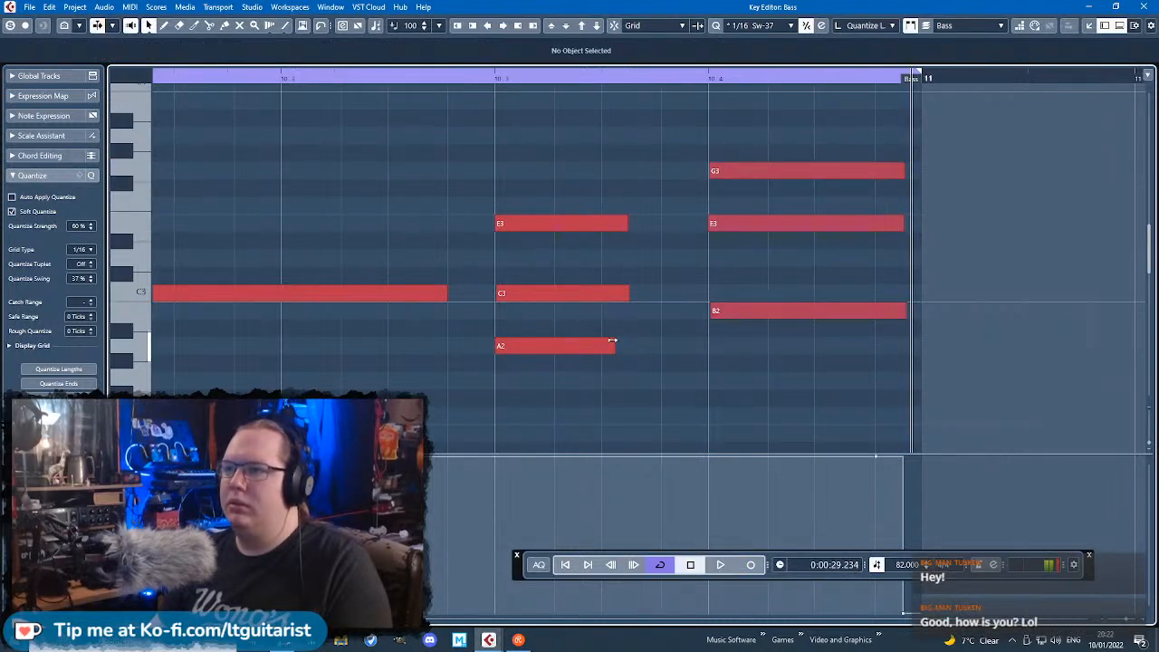
Step: Lengthen the A2, C3 and E3 chord notes at 10.3 so they end shortly before 10.4
drag(612, 345, 681, 345)
drag(627, 293, 674, 293)
drag(626, 223, 722, 223)
Step: Stagger the starts of both chords by nudging B2 at 10.4 and A2, C3 and E3 at 10.3 slightly late, and close the editor
drag(711, 313, 727, 312)
click(480, 270)
drag(497, 292, 502, 292)
drag(494, 345, 501, 345)
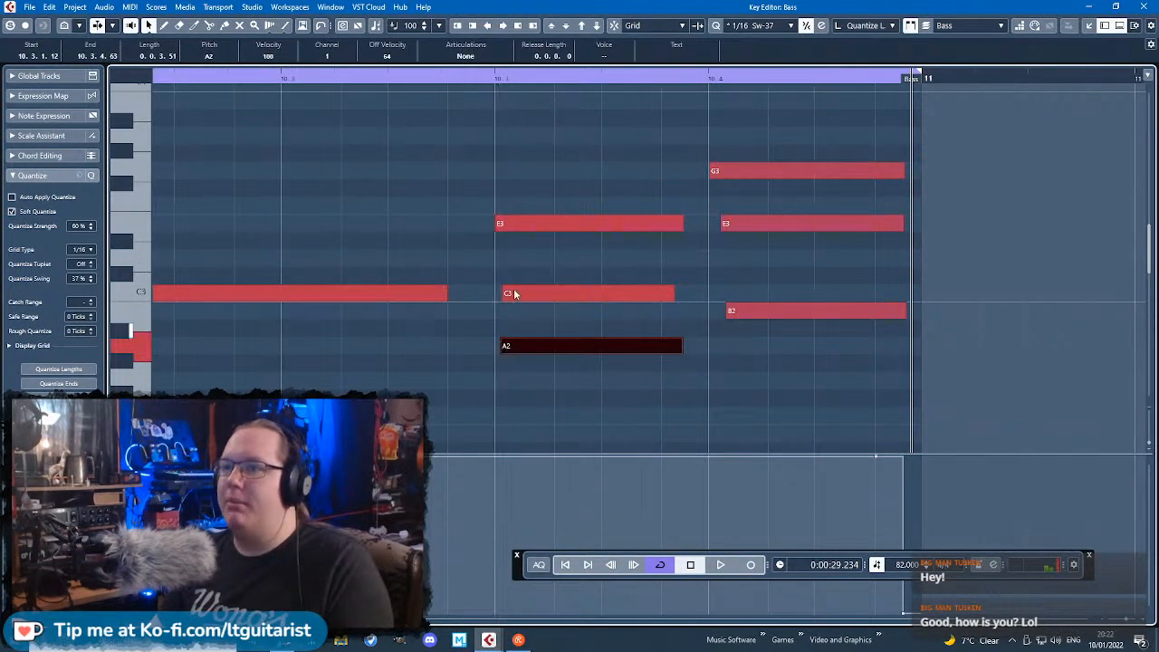
drag(500, 227, 504, 228)
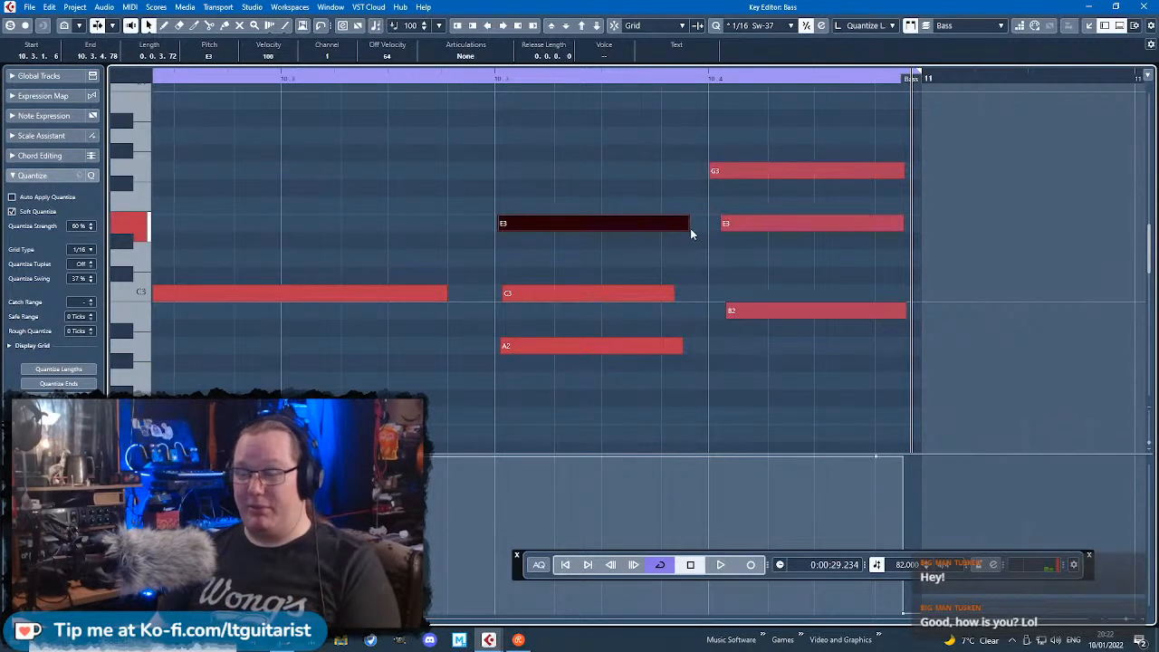
drag(500, 349, 504, 348)
click(478, 358)
scroll(479, 358, down, 5)
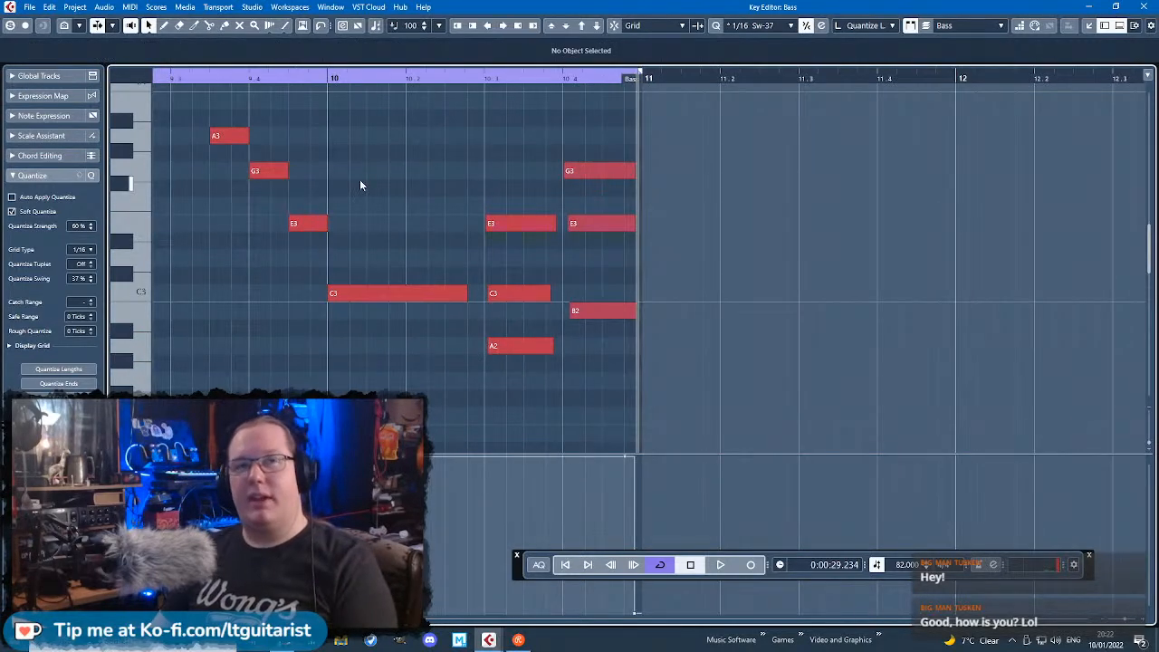
scroll(369, 189, up, 5)
scroll(308, 168, down, 4)
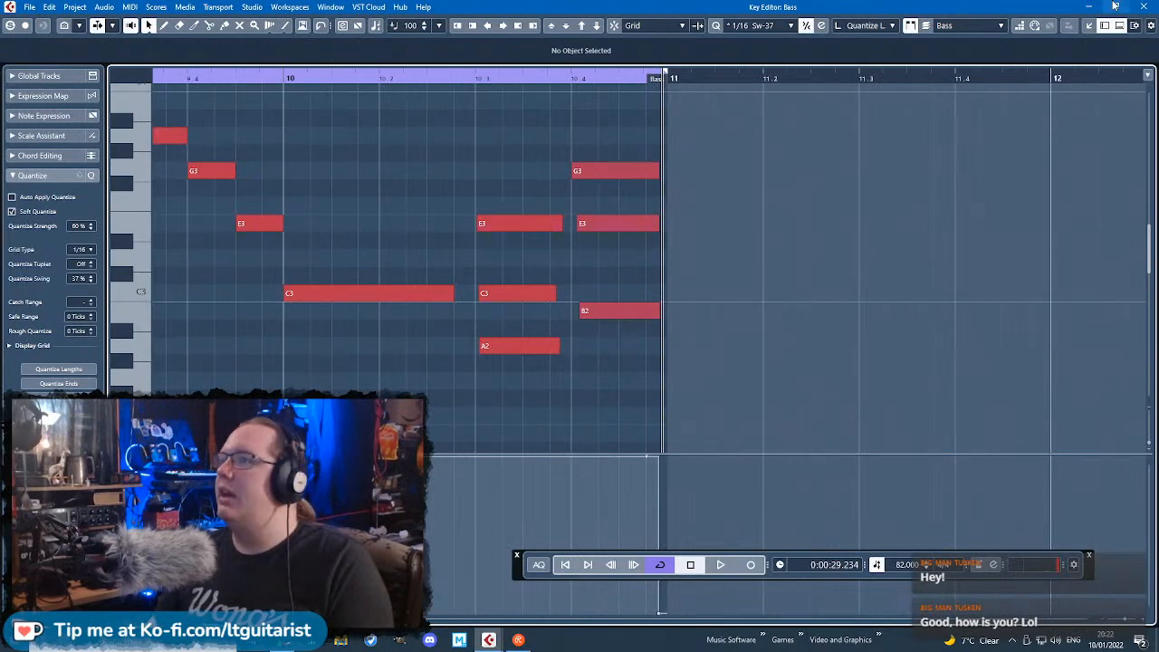
click(1143, 6)
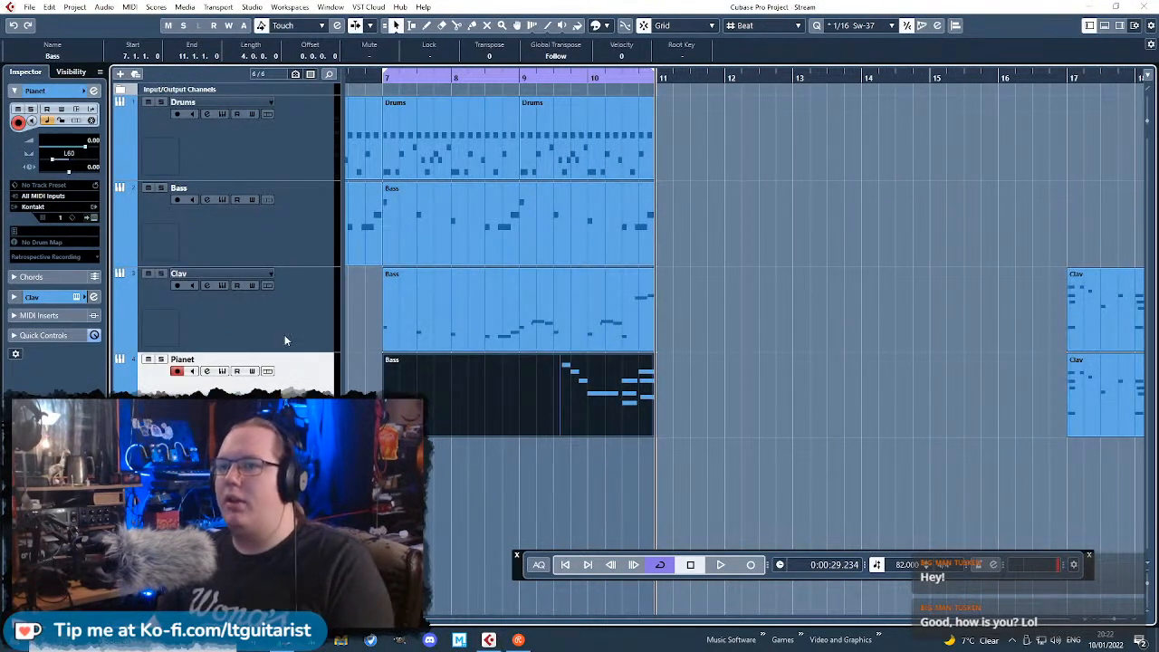
Step: Pan the Pianet track to R55 and play the arrangement from bar 9
click(281, 333)
click(281, 402)
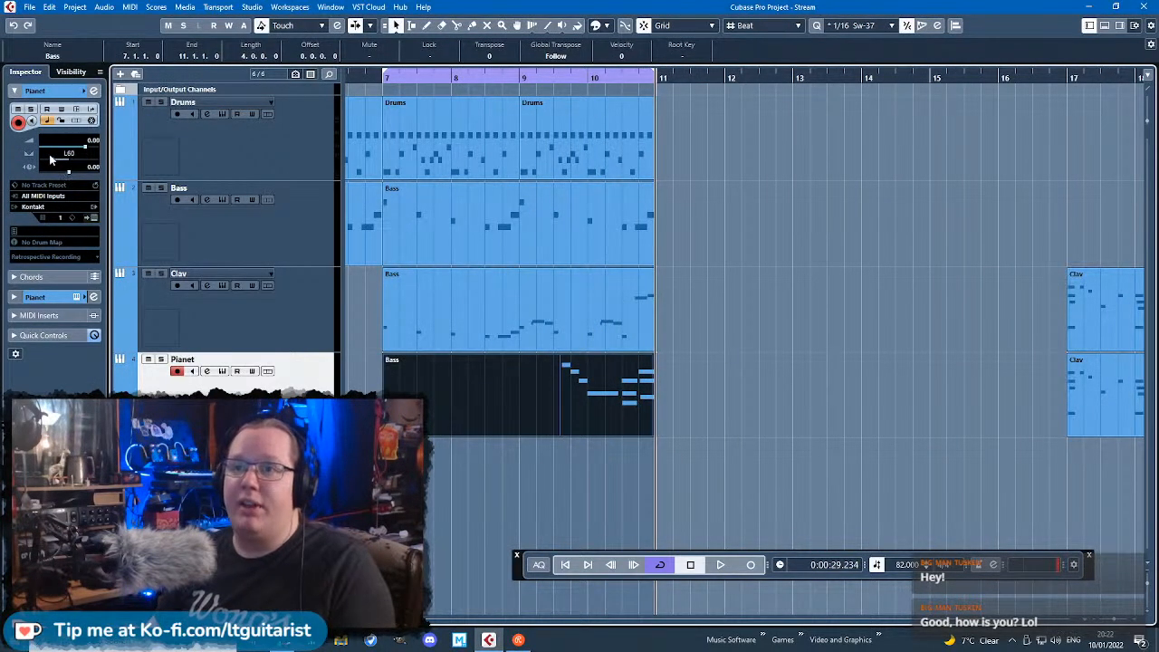
click(51, 161)
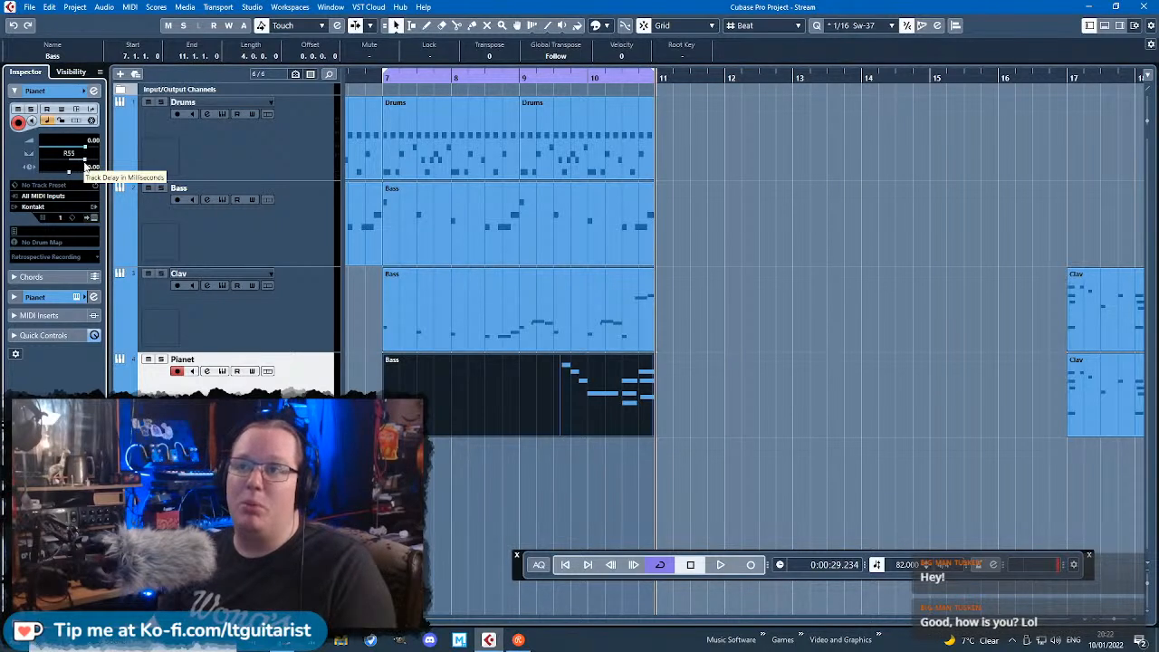
click(518, 81)
key(space)
scroll(585, 449, up, 2)
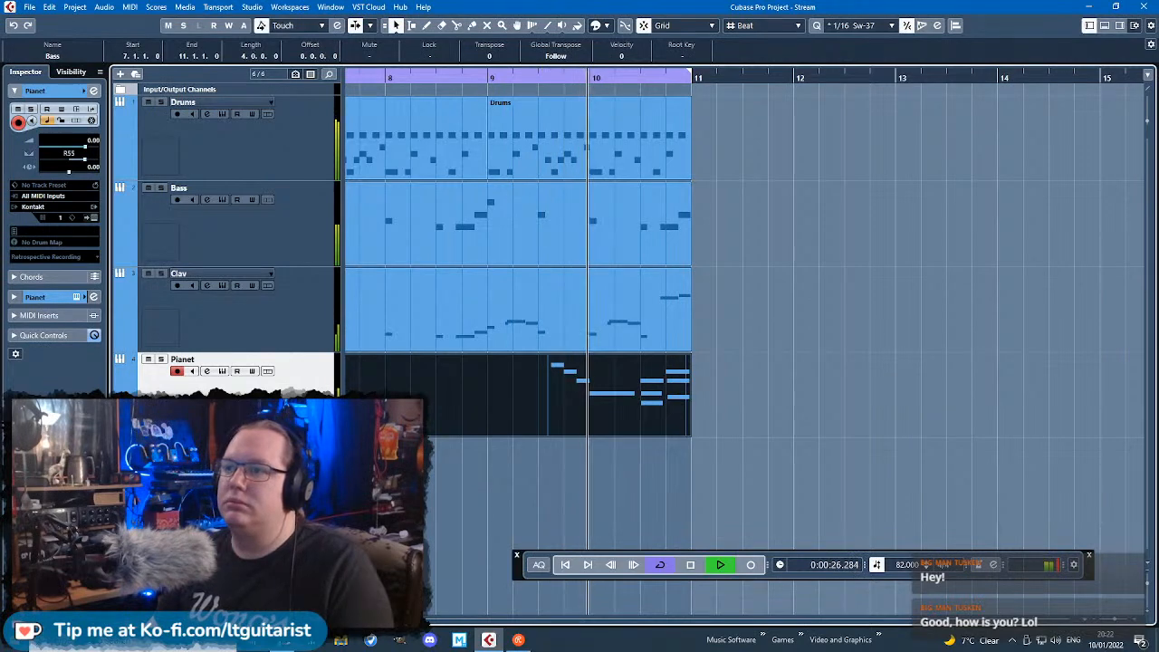
scroll(637, 449, up, 1)
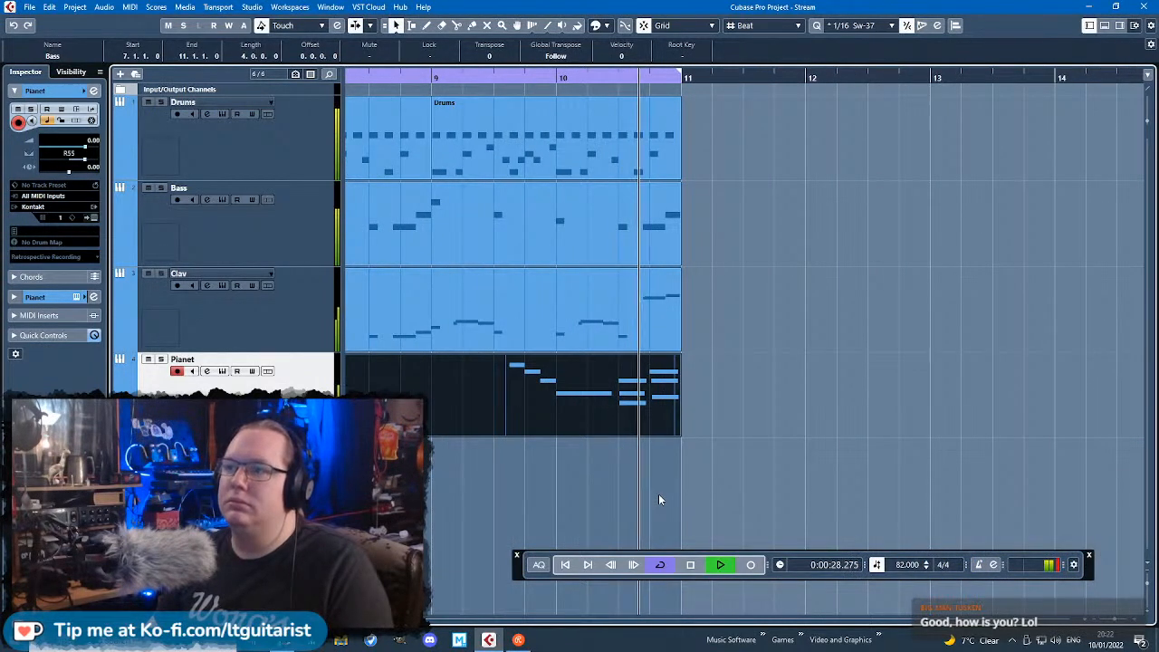
scroll(632, 456, down, 6)
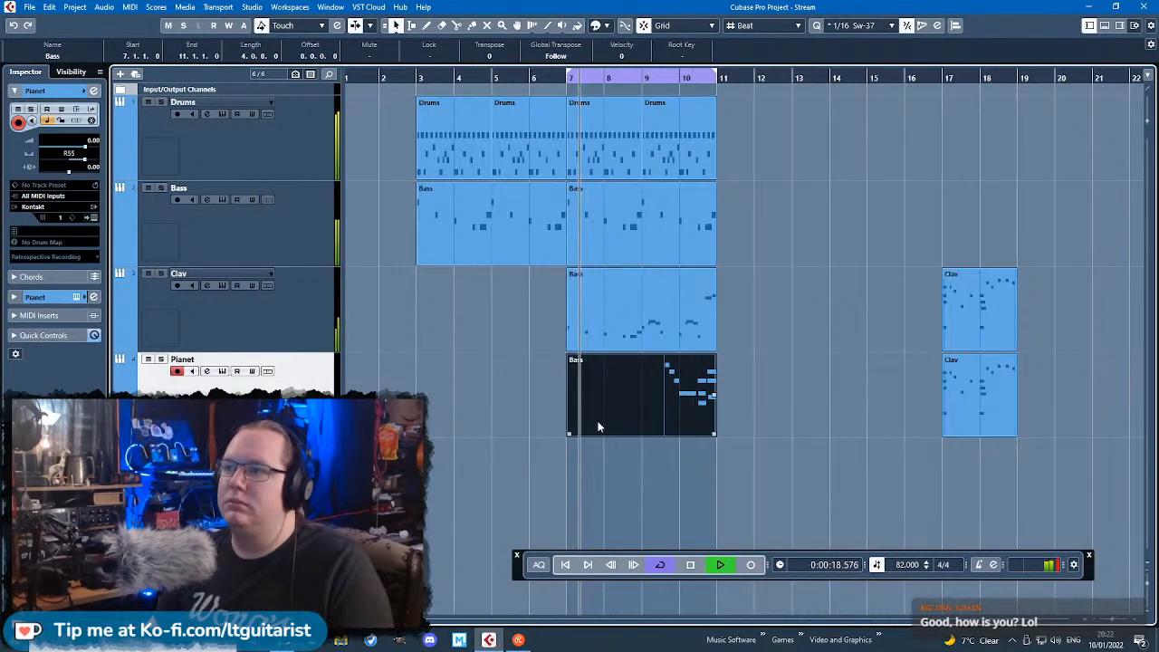
Step: Move the Pianet track's Clav part from bar 17 to bar 11, and the Clav track's spare part several bars later
scroll(678, 416, down, 2)
click(805, 398)
drag(789, 412, 606, 393)
scroll(607, 393, up, 1)
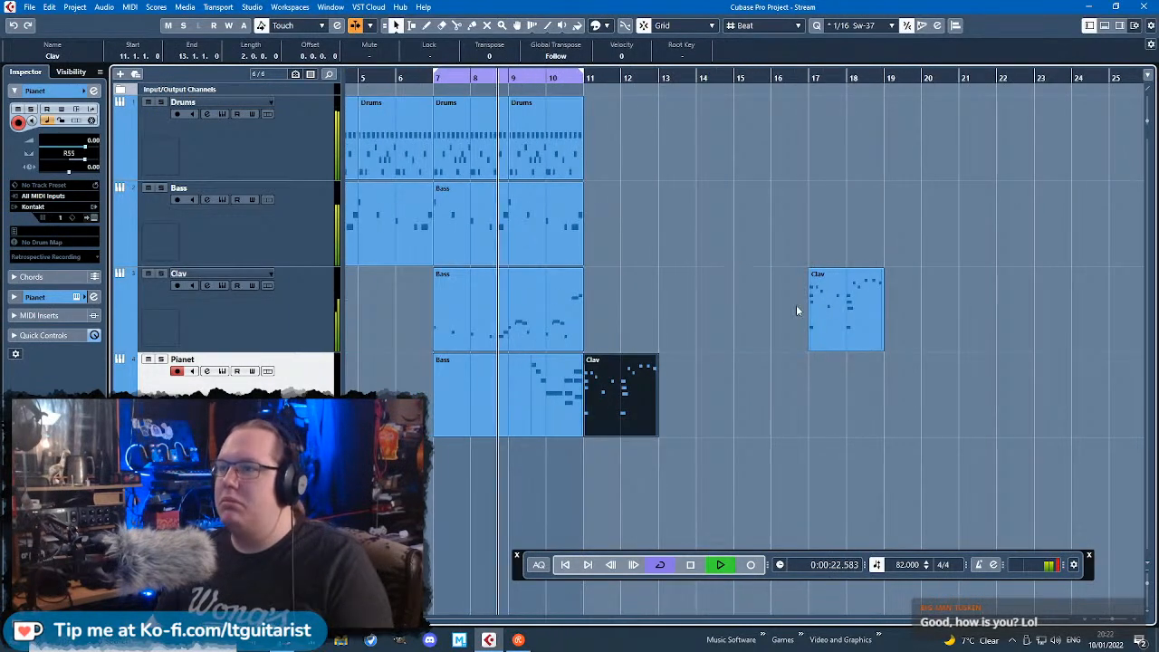
drag(833, 303, 1012, 304)
Step: Duplicate the drum and bass parts of bars 7 to 10 to bar 11 and extend the playback loop to bar 15
drag(634, 217, 503, 148)
key(ctrl+d)
drag(583, 76, 734, 112)
scroll(653, 321, up, 2)
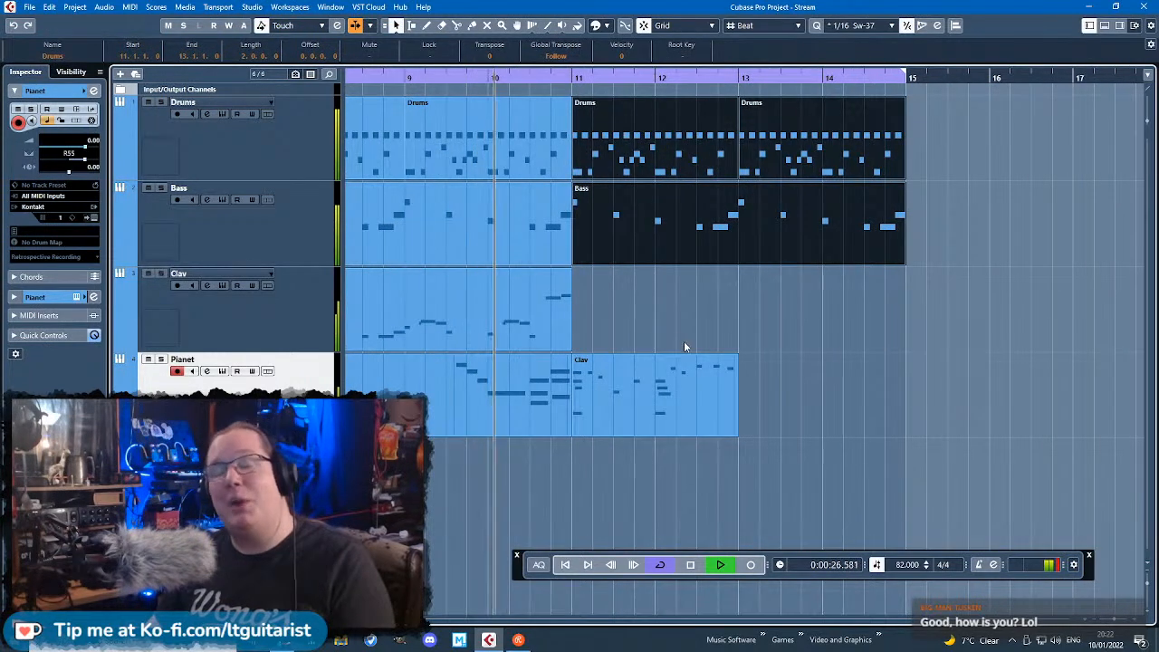
scroll(518, 457, down, 2)
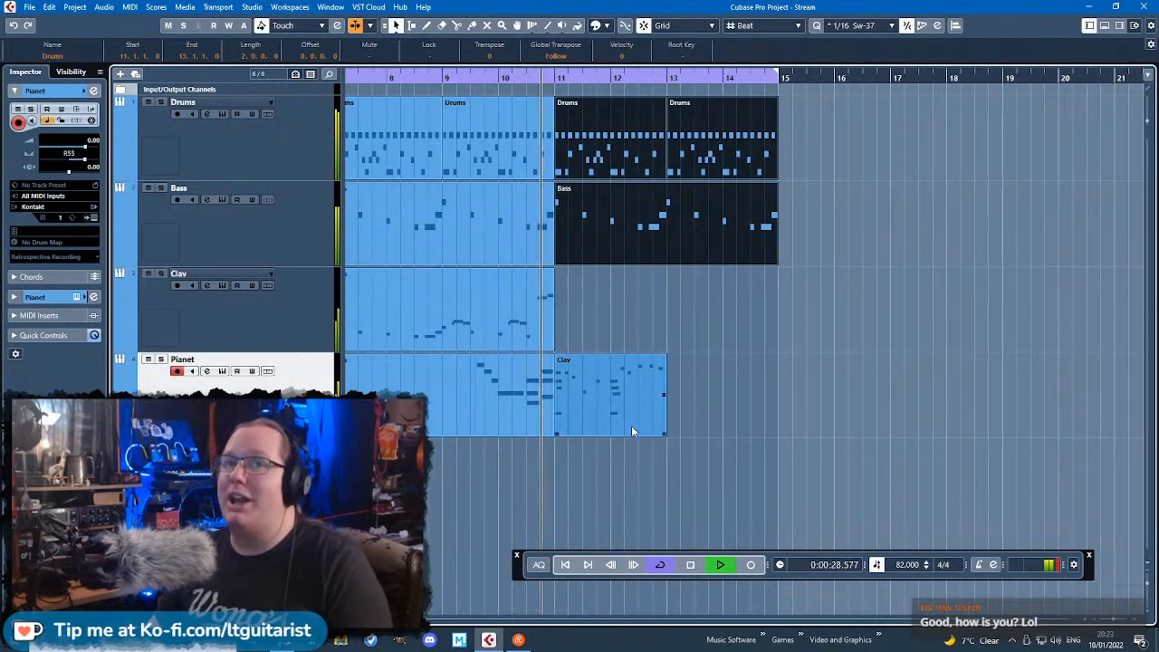
scroll(618, 424, up, 2)
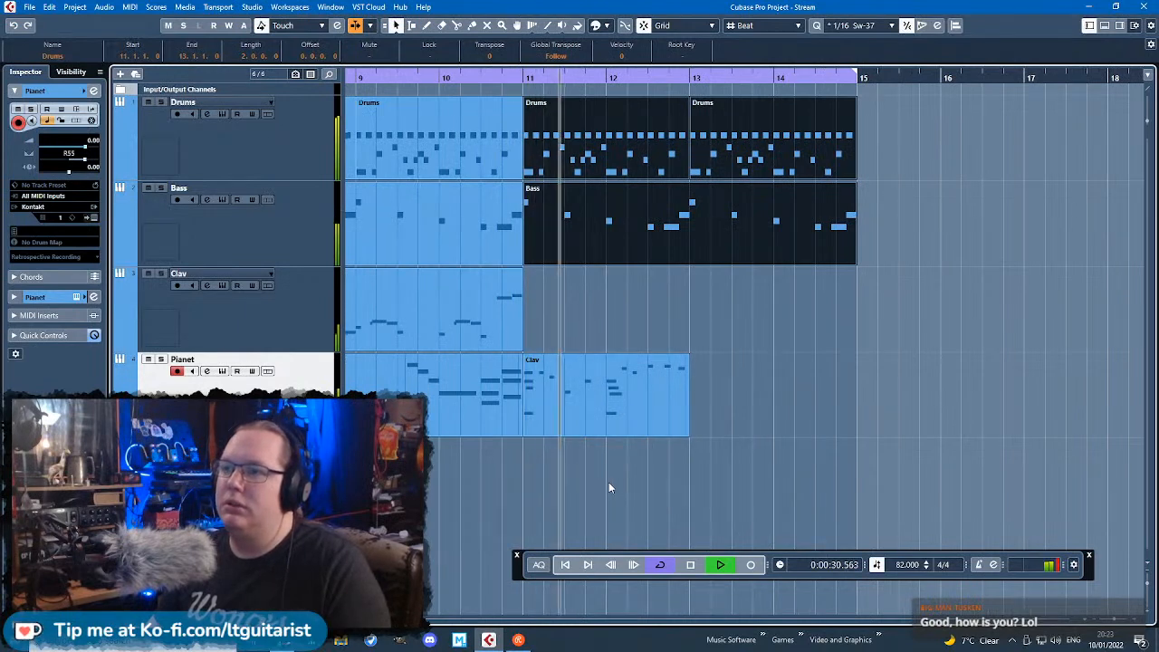
scroll(609, 484, down, 2)
scroll(602, 489, up, 3)
scroll(597, 495, down, 1)
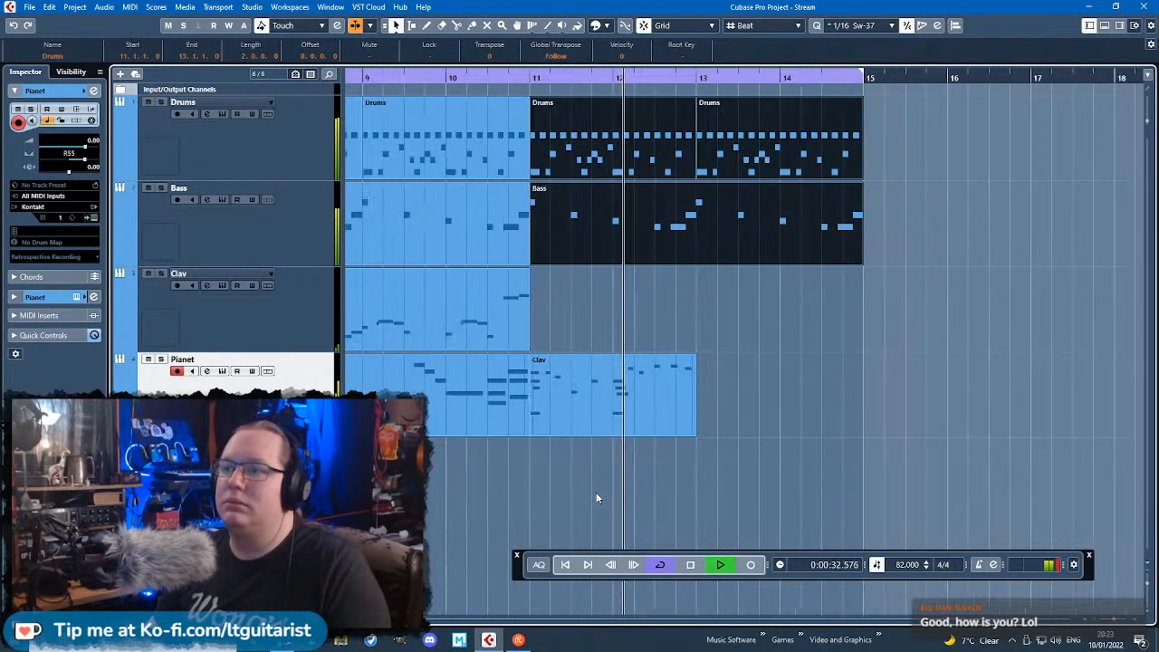
scroll(598, 493, down, 1)
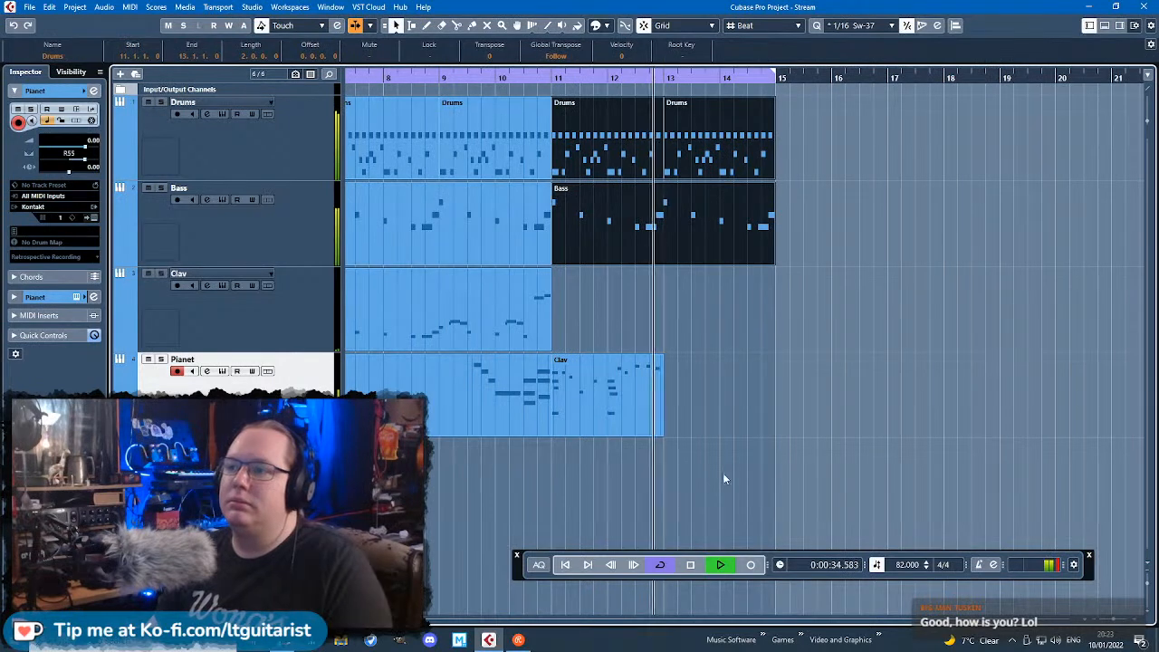
Step: Duplicate the Clav part on the Pianet track from bar 11 to bar 13 and listen to the loop
click(623, 409)
key(ctrl+d)
click(808, 501)
scroll(770, 416, down, 1)
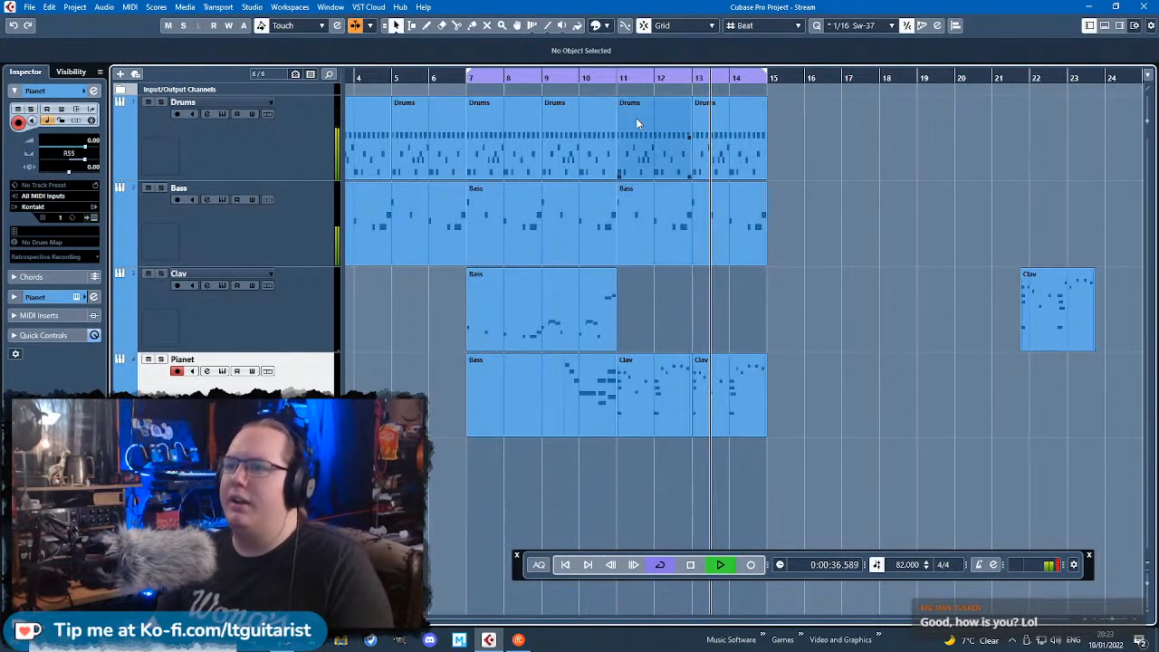
scroll(638, 181, down, 1)
scroll(582, 427, up, 4)
scroll(584, 433, down, 1)
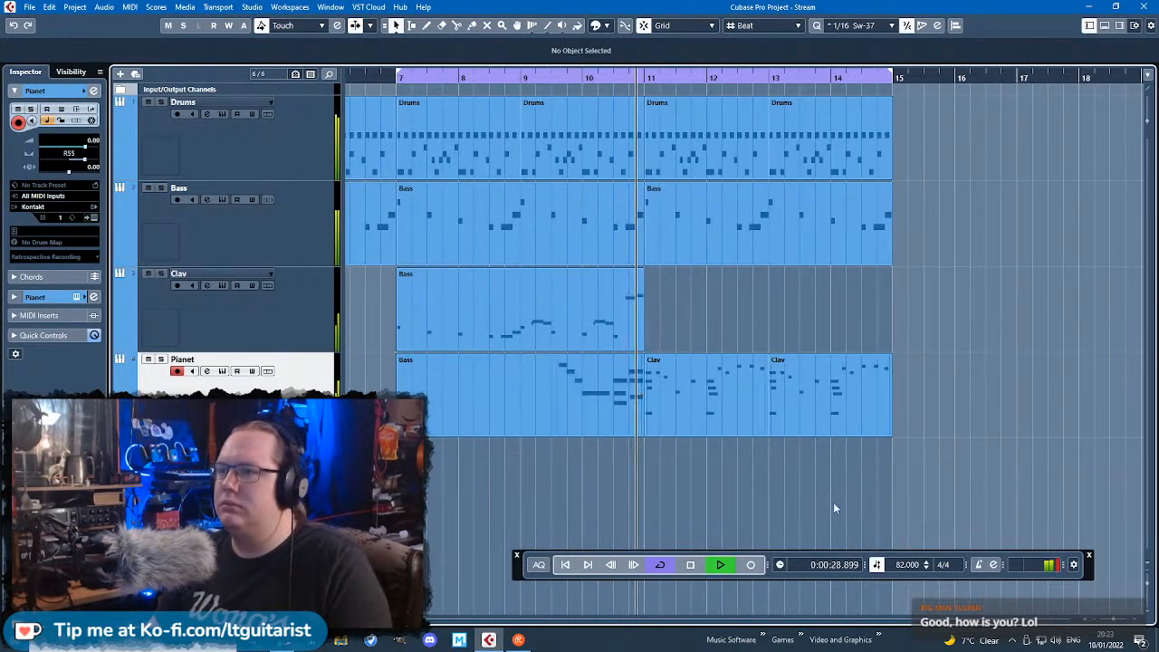
scroll(887, 462, down, 1)
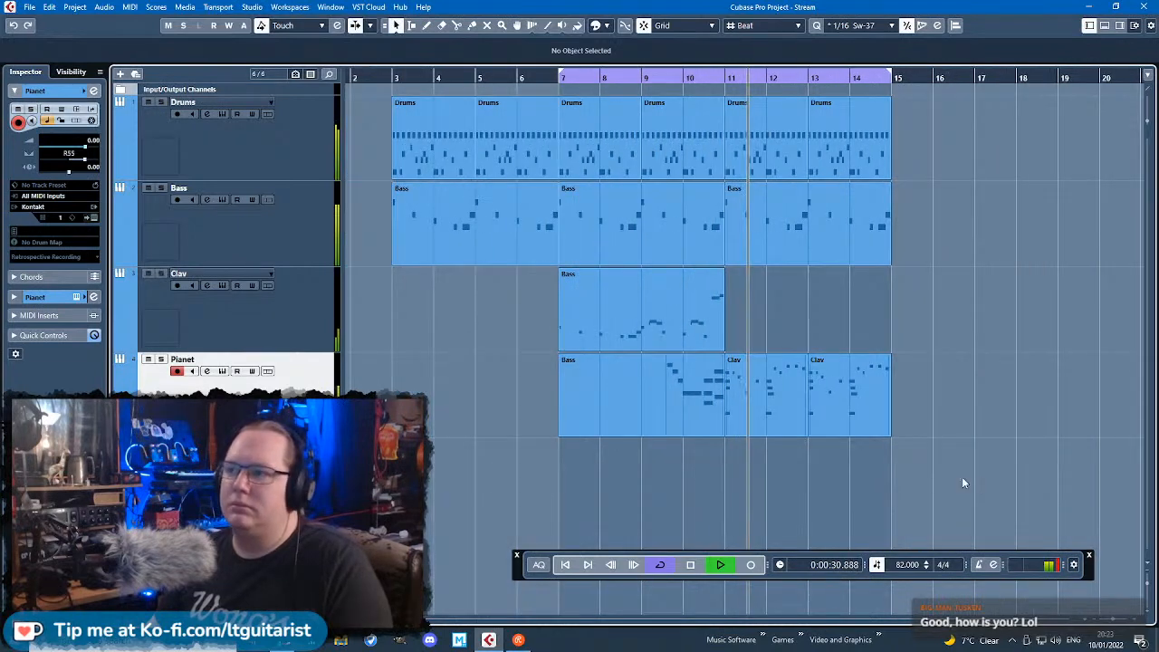
Step: Move both Clav parts on the Pianet track to start at bar 15 and stop playback
scroll(887, 471, right, 4)
mouse_move(806, 466)
mouse_down()
mouse_move(489, 409)
mouse_move(697, 407)
mouse_move(682, 398)
mouse_up()
key(space)
click(682, 281)
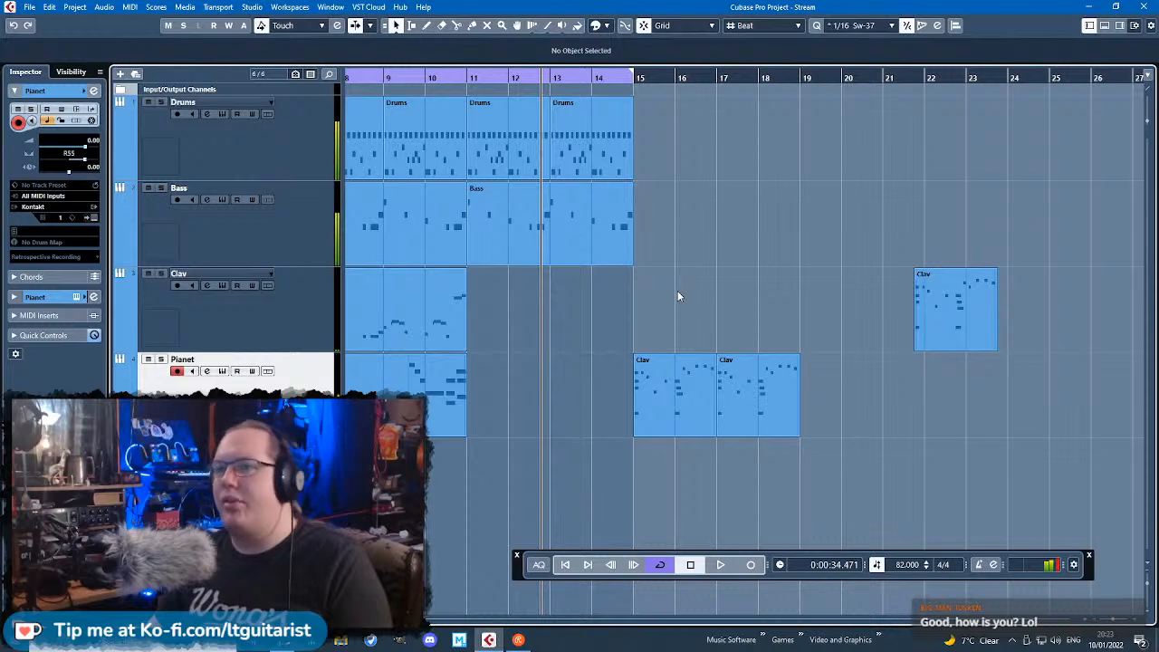
Step: Split the Clav track's Bass part at bar 9 and duplicate its second half to bars 11 and 13
scroll(681, 288, left, 3)
scroll(720, 442, up, 2)
click(649, 430)
key(3)
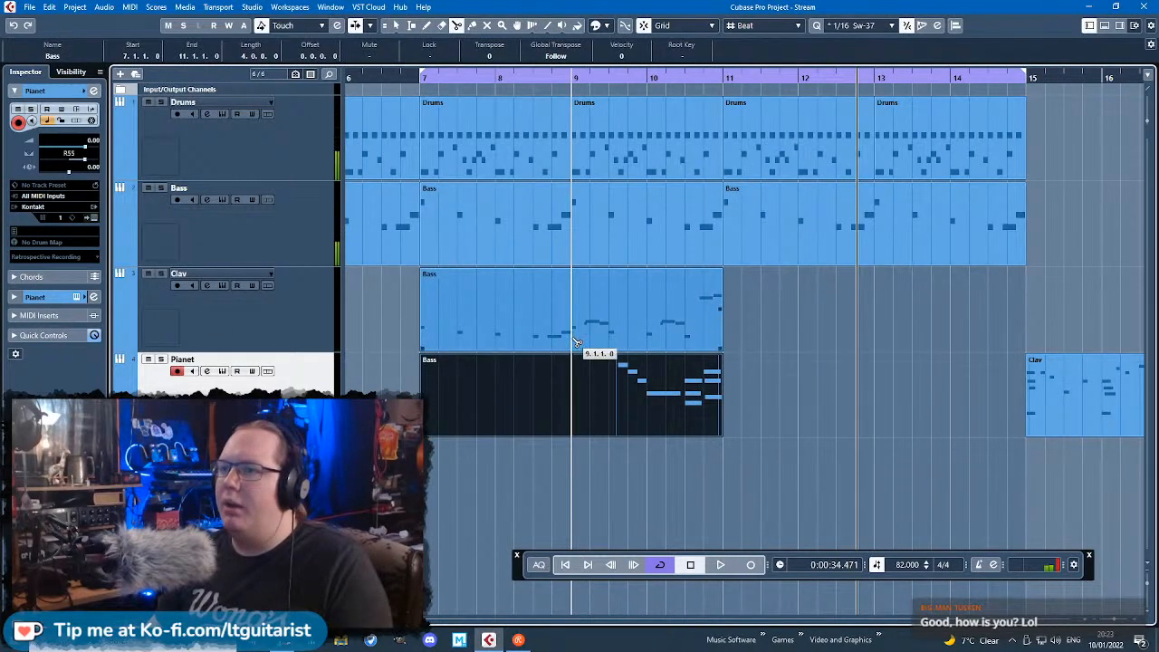
click(574, 333)
key(1)
click(631, 323)
key(ctrl+d)
key(ctrl+d)
Step: Play the extended arrangement from bar 9 to hear the repeated Clav parts
drag(706, 78, 607, 81)
key(space)
scroll(713, 422, down, 2)
scroll(776, 456, up, 2)
scroll(776, 456, down, 2)
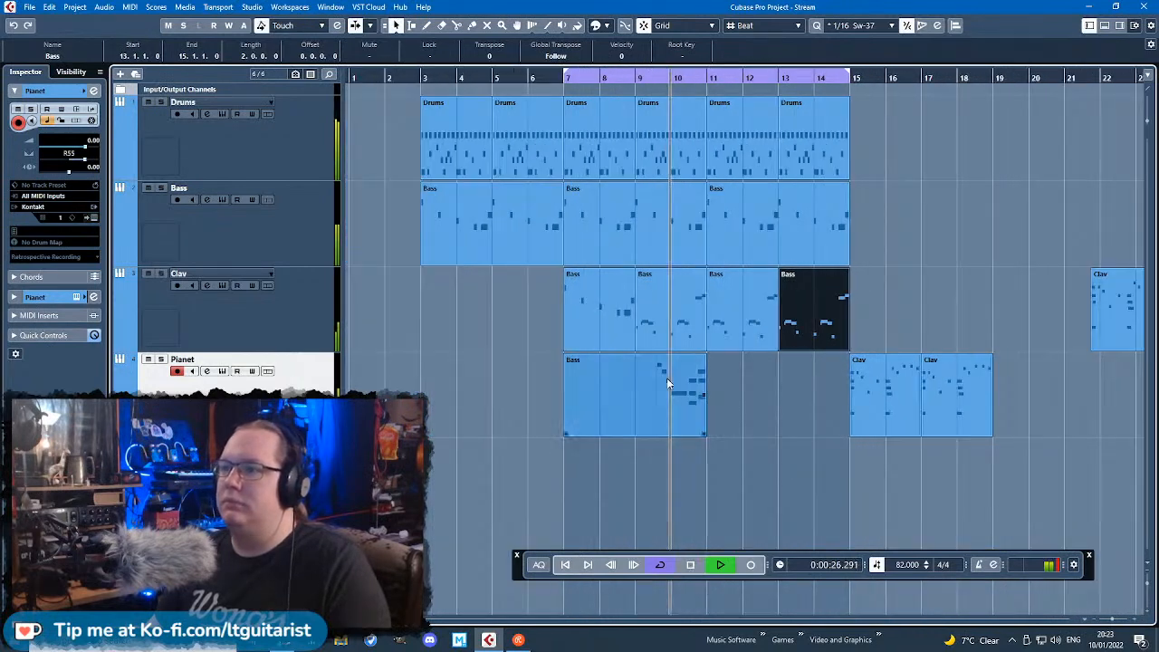
Step: Duplicate the Pianet's Bass part, split the copy at bar 13, delete its first half and move the second half to bar 11
click(694, 396)
key(ctrl+d)
scroll(786, 417, up, 2)
key(3)
click(768, 409)
key(1)
key(Delete)
drag(840, 413, 714, 412)
Step: Try a copy of the trimmed Pianet part at bar 13, stop playback and delete that copy
key(ctrl+d)
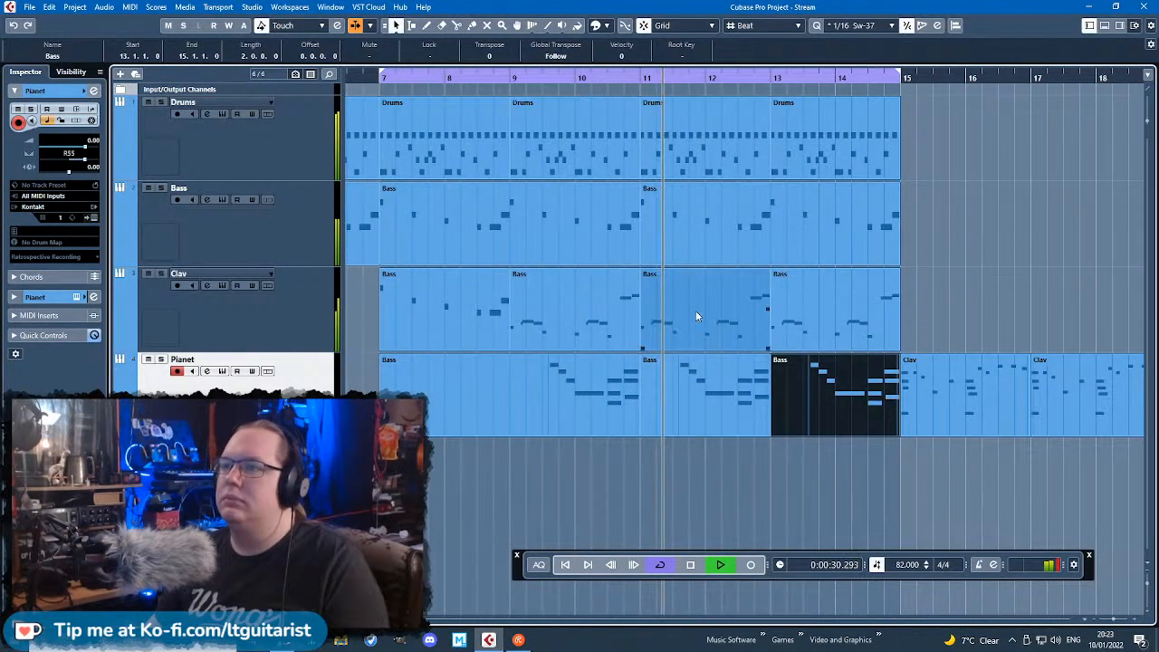
click(983, 279)
key(space)
click(730, 419)
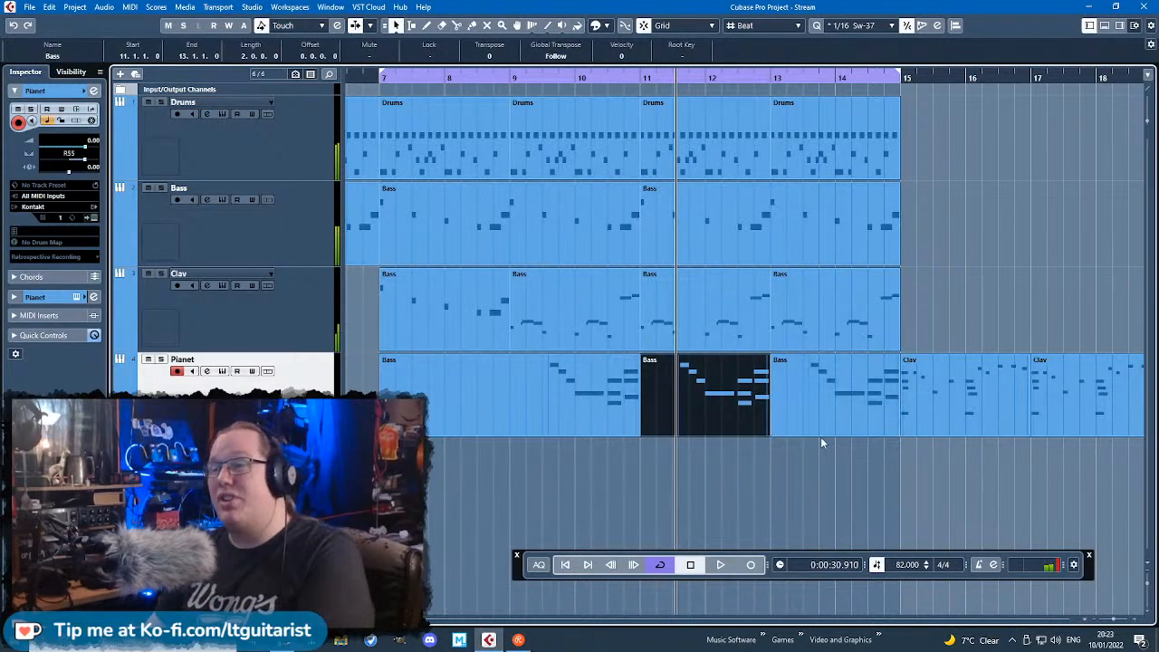
click(813, 389)
key(Delete)
scroll(646, 352, down, 2)
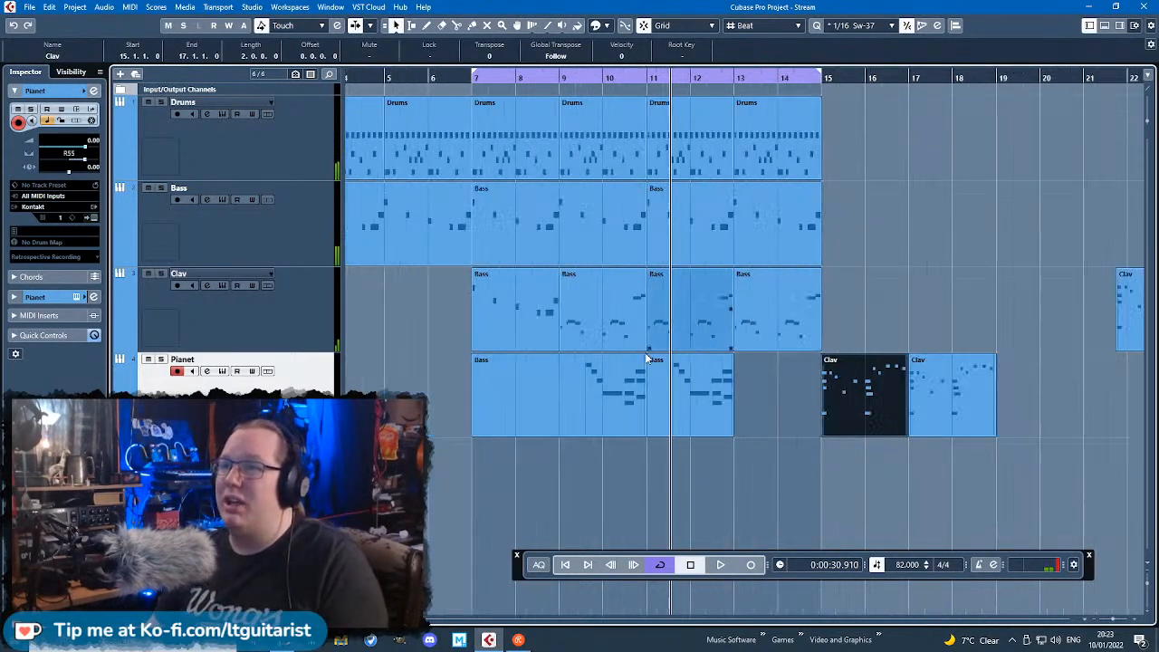
click(939, 459)
Step: Open the Pianet part at bar 11 and delete its descending A3, G3, E3 and C3 run
click(668, 392)
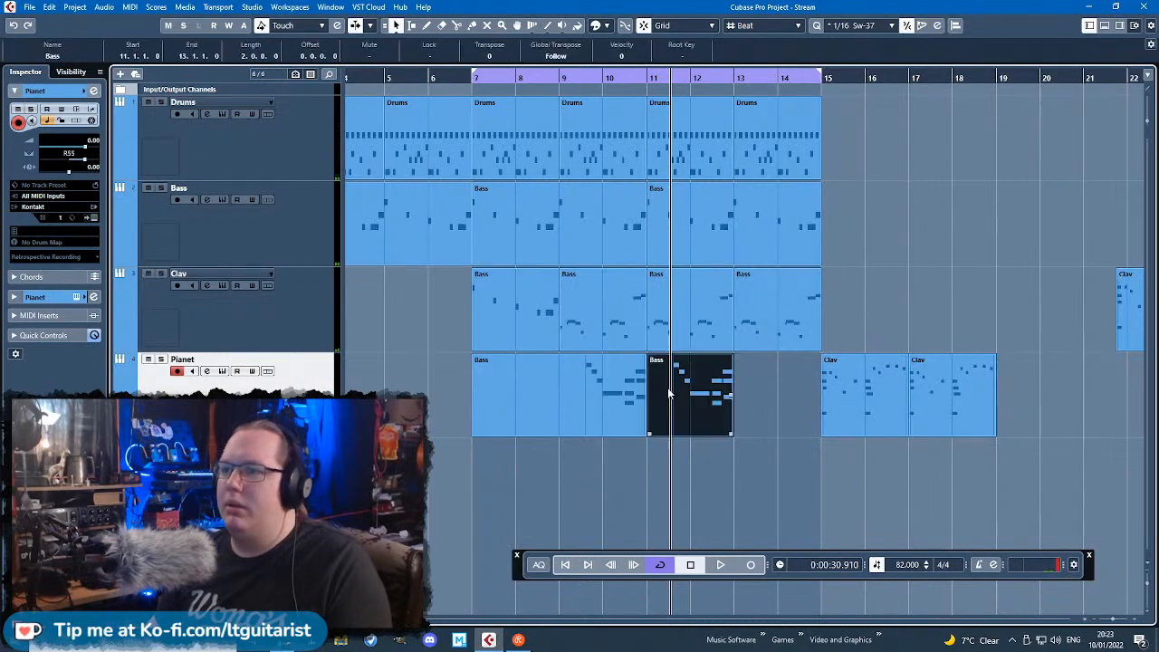
double_click(668, 392)
drag(399, 172, 565, 393)
key(Delete)
Step: Move the A2, C3 and E3 chord from 12.3 to the start of bar 11 and select the sustain events there
drag(594, 192, 730, 432)
drag(720, 377, 247, 376)
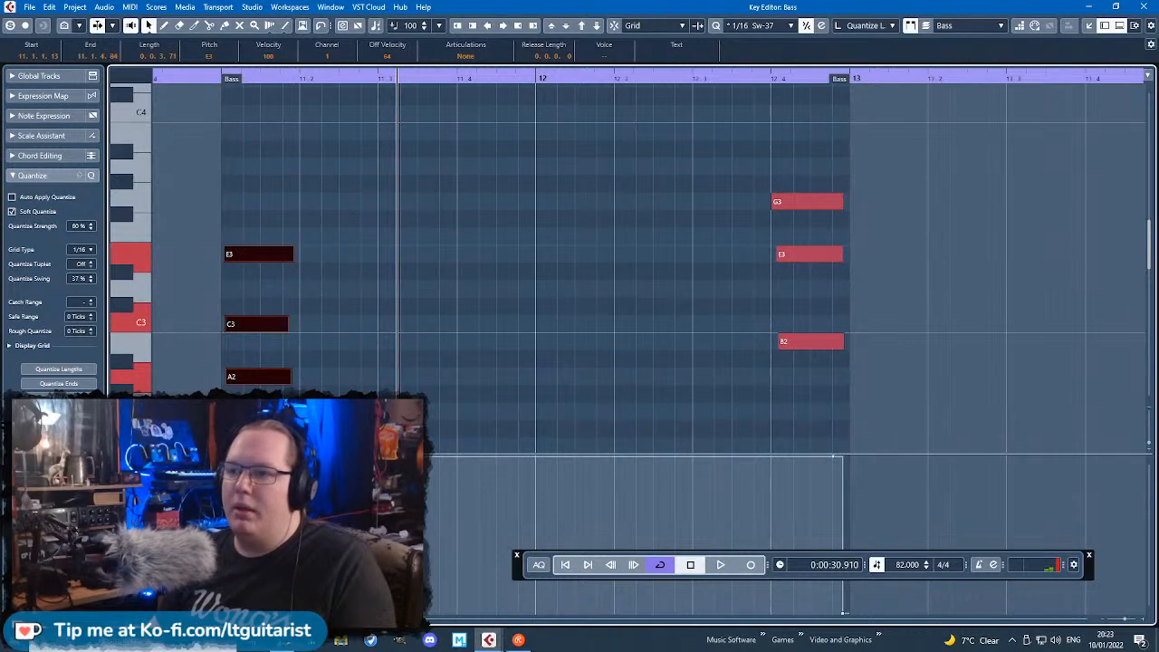
click(493, 594)
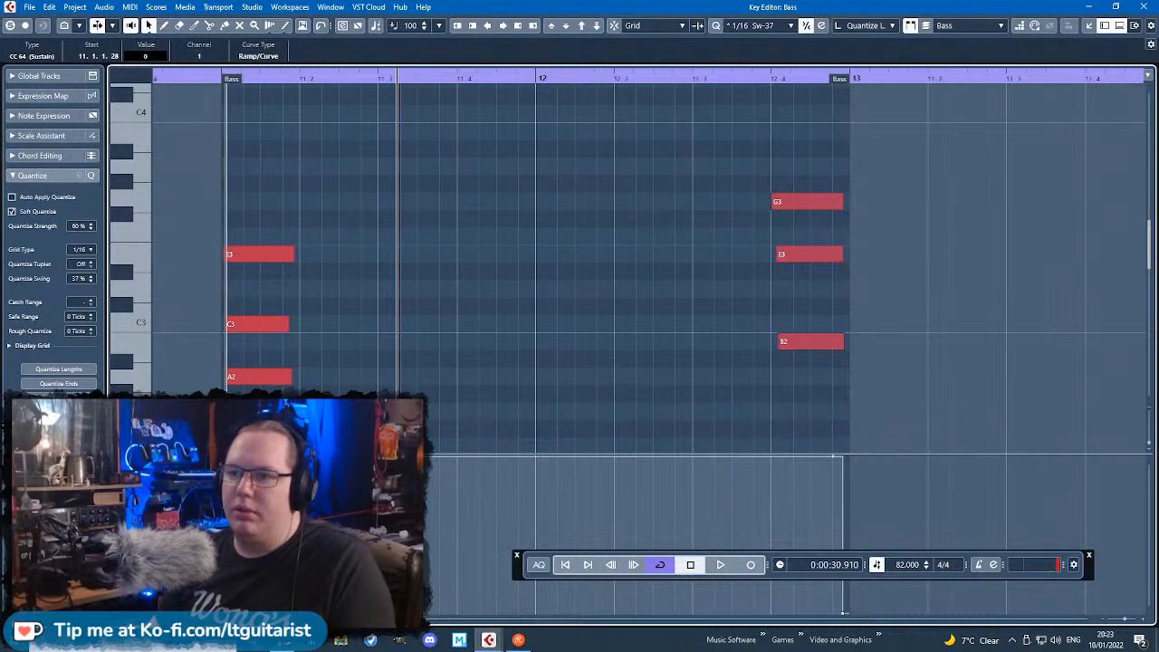
drag(386, 456, 208, 385)
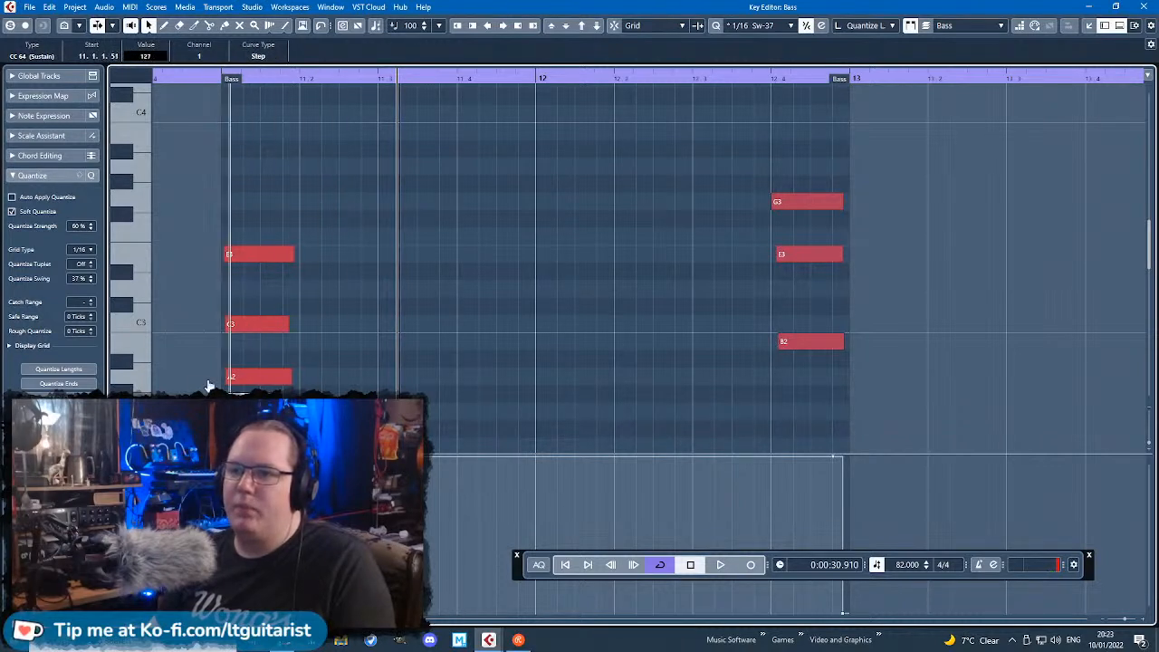
Step: Play back the chord at bar 11 and shorten its A2, C3 and E3 notes to about a sixteenth
click(177, 81)
key(space)
drag(266, 187, 313, 384)
scroll(313, 384, down, 3)
scroll(315, 388, up, 3)
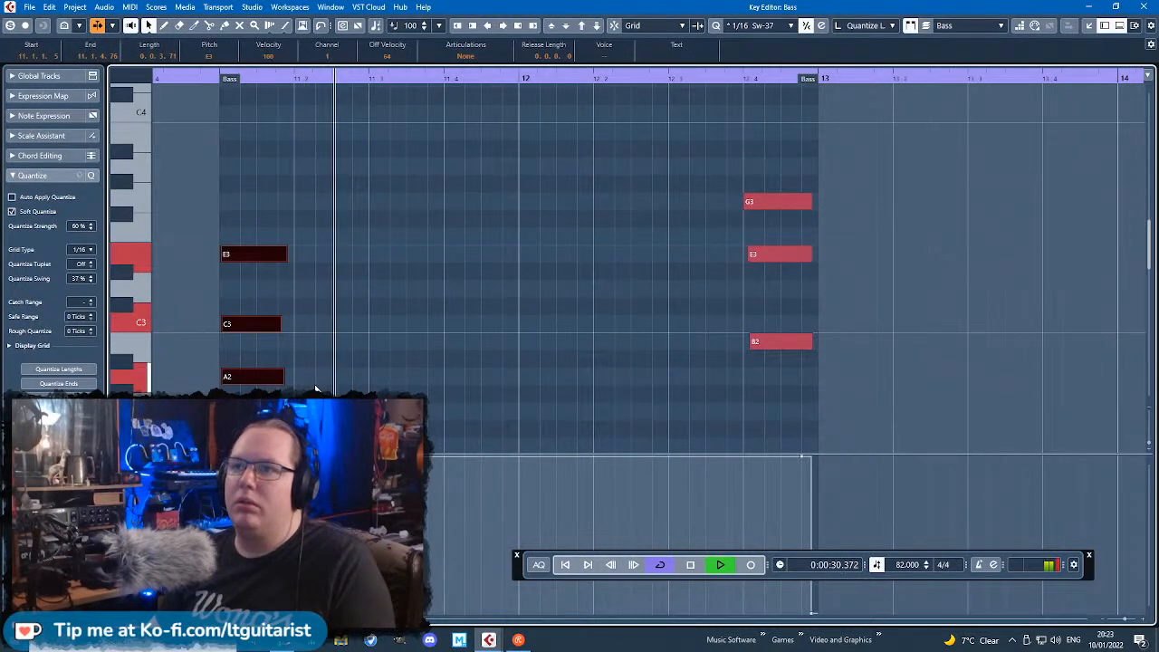
scroll(212, 306, up, 4)
key(space)
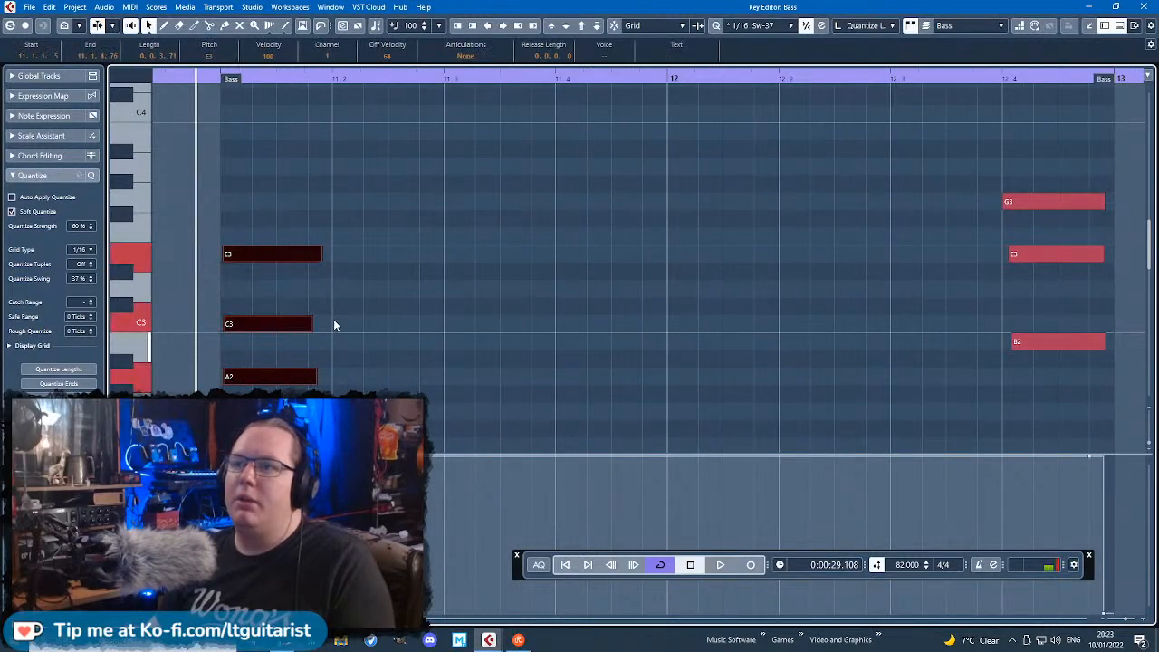
drag(309, 323, 242, 326)
Step: Delete the sustain pedal events from the Pianet part
click(237, 435)
key(Delete)
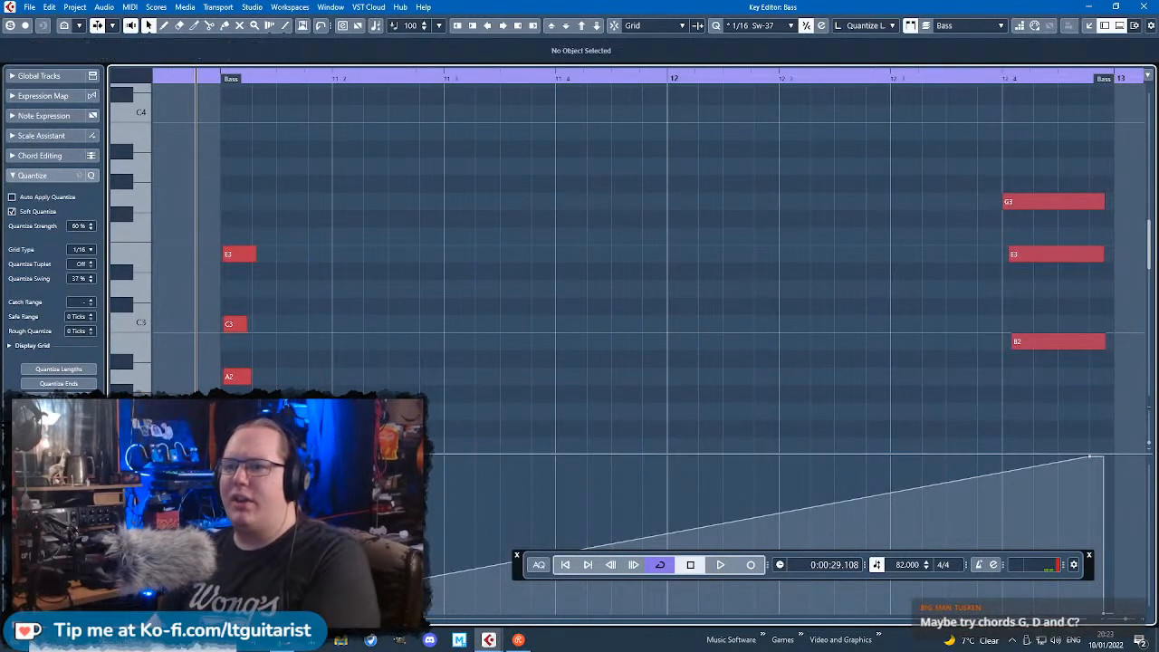
key(Delete)
key(Delete)
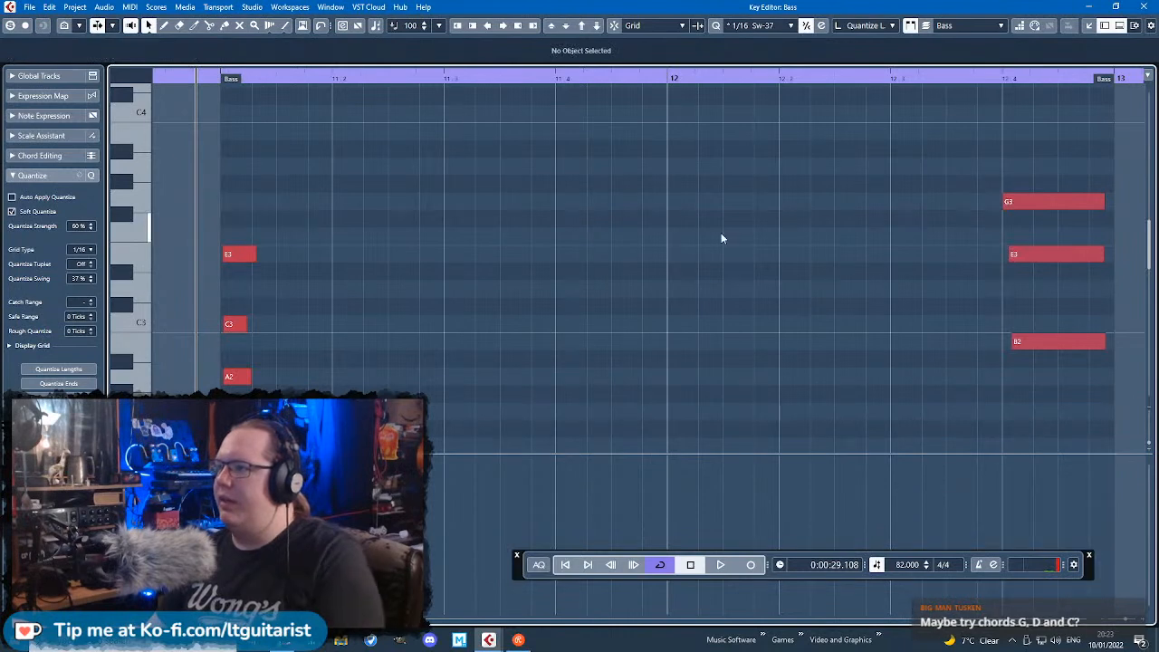
Step: Transpose the bar 11 chord down two semitones to G2, A#2 and D3 and shift it past beat 11.2
scroll(465, 222, up, 3)
drag(559, 150, 364, 389)
key(Down)
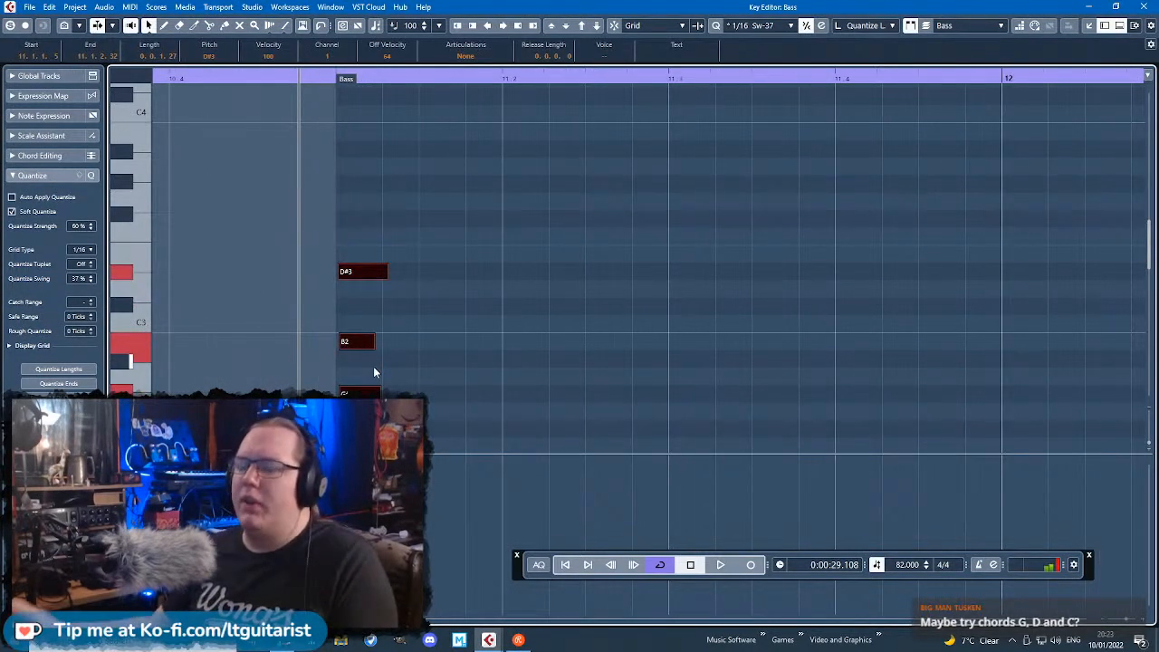
key(Down)
drag(448, 421, 355, 217)
drag(365, 288, 609, 302)
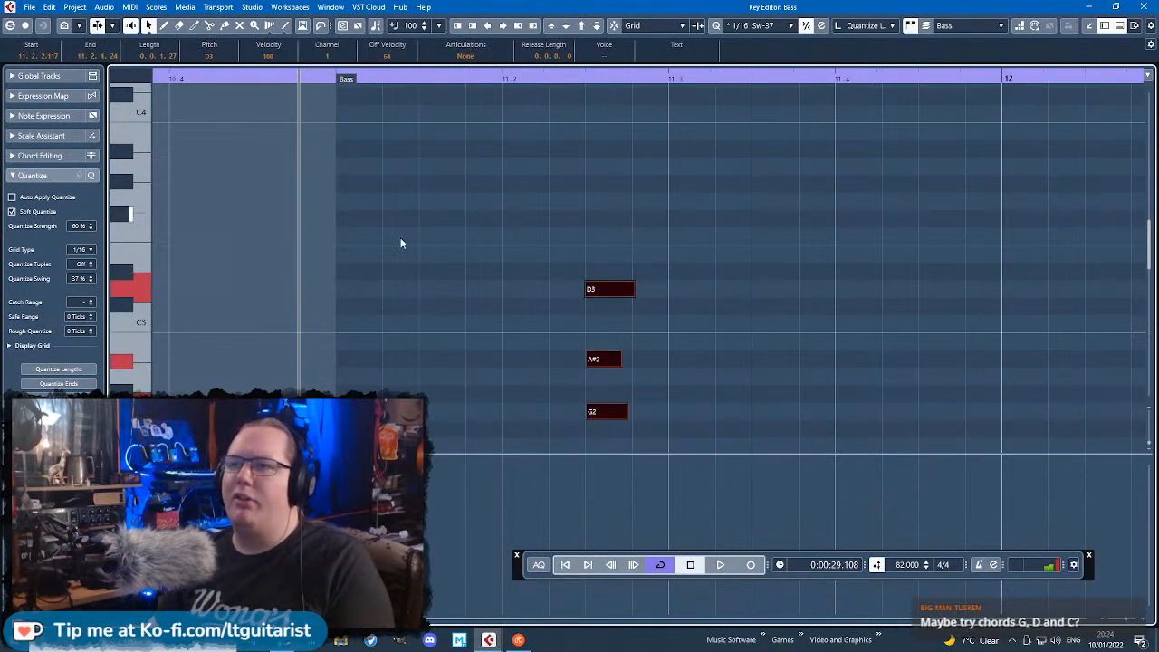
Step: Place the chord at 11.1.3, voice it as G2, B2 and D3, and trim its notes to a sixteenth
key(space)
key(ctrl+v)
drag(488, 418, 447, 422)
click(486, 385)
drag(431, 360, 431, 342)
drag(420, 247, 454, 426)
click(511, 295)
drag(467, 287, 457, 288)
click(493, 373)
click(460, 410)
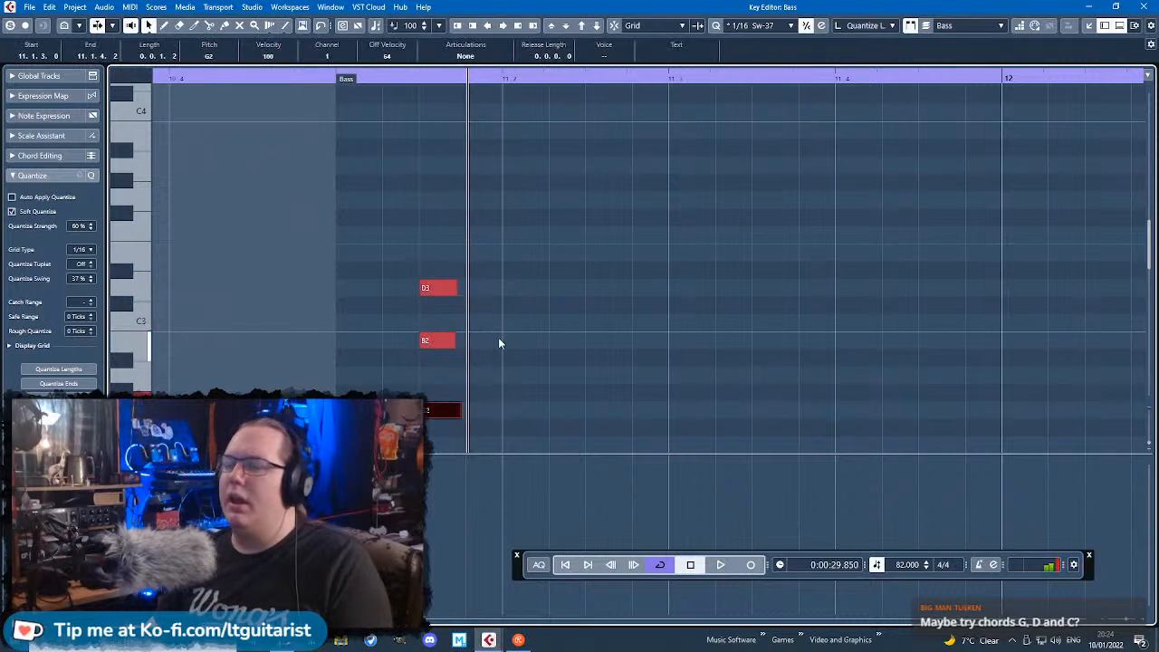
Step: Audition the G chord and add a copy of it just after beat 11.2
click(326, 81)
key(space)
key(space)
drag(504, 249, 411, 452)
key(alt+d)
drag(477, 389, 573, 396)
click(360, 216)
key(space)
Step: Trim both G chords shorter and copy the pair to beats 11.3 and 11.4 as D3, F#3 and A3 chords
drag(359, 216, 623, 415)
drag(594, 321, 576, 323)
key(space)
drag(715, 436, 547, 213)
key(ctrl+d)
drag(597, 392, 929, 269)
click(321, 93)
key(space)
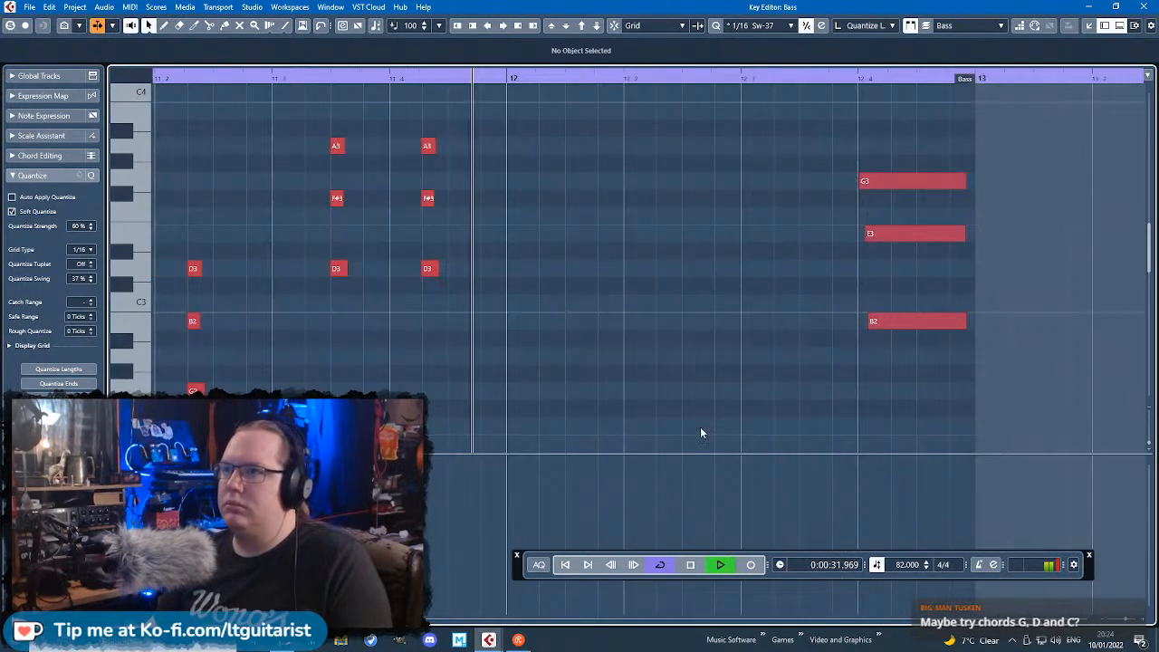
Step: Copy the two D chords into the first half of bar 12 as C3, E3 and G3 chords and play from bar 11
drag(559, 400, 226, 102)
key(space)
key(ctrl+d)
drag(422, 276, 511, 307)
drag(512, 181, 548, 182)
scroll(512, 172, down, 2)
click(233, 78)
key(space)
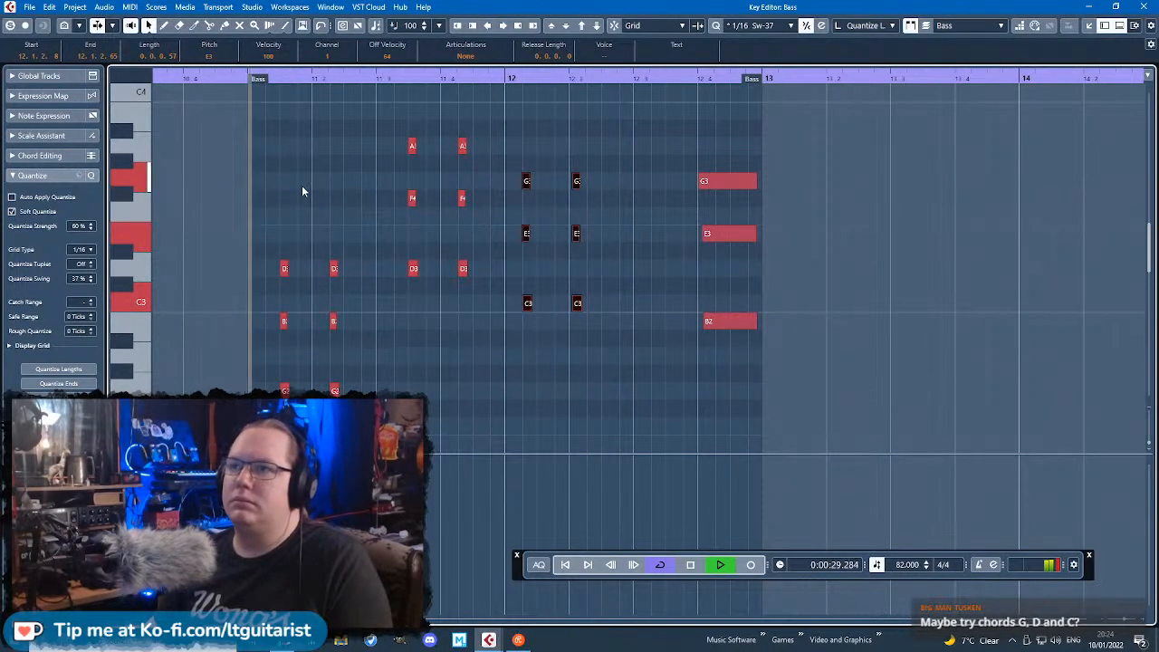
Step: Listen to the G, D and C stabs, close the editor and place a copy of the Pianet part at bar 19
scroll(366, 181, up, 2)
scroll(304, 196, up, 2)
scroll(544, 335, down, 4)
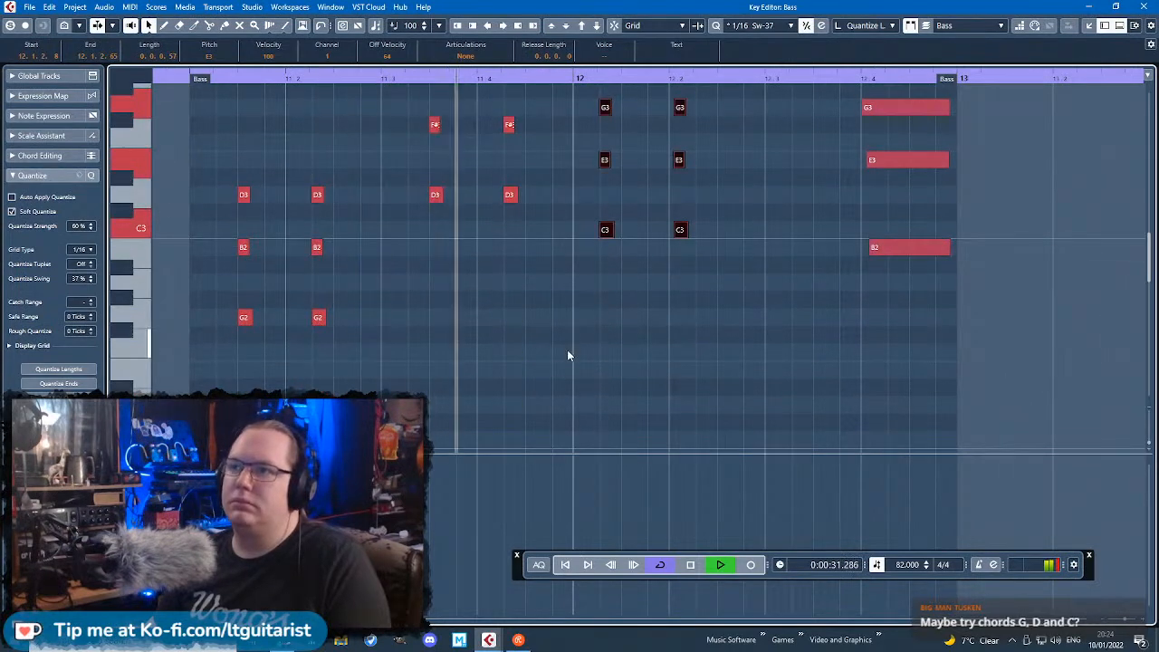
scroll(725, 393, up, 3)
key(space)
click(738, 209)
drag(737, 205, 646, 397)
click(742, 148)
click(1148, 7)
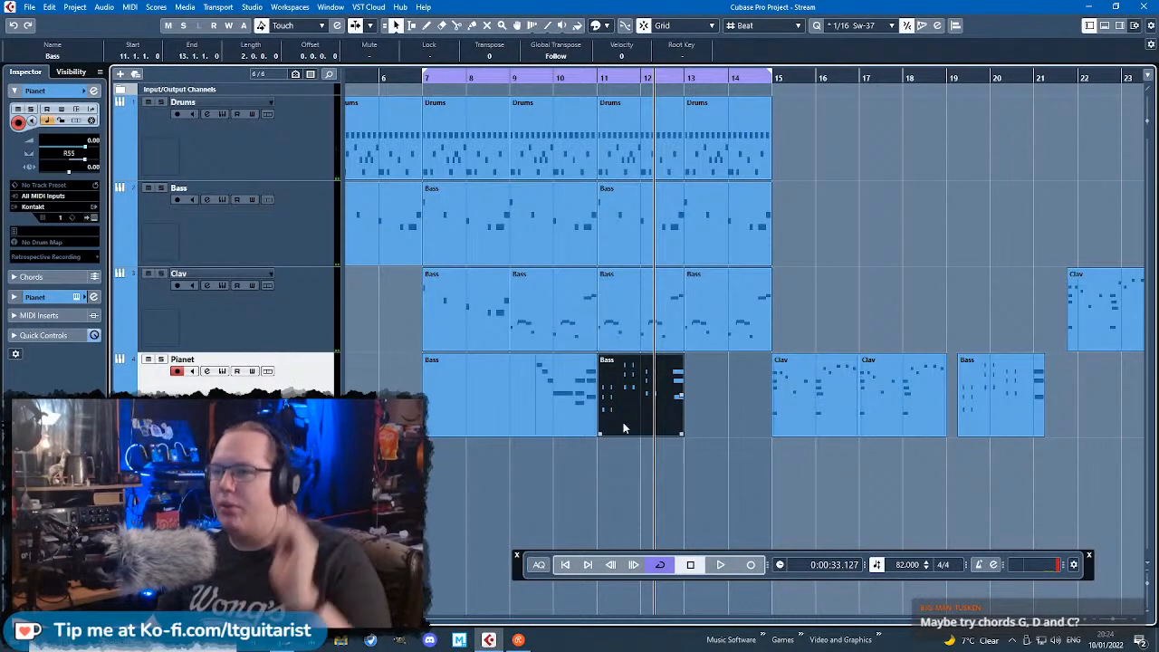
Step: Reopen the Pianet part at bar 11 and transpose its two G chords up to A2, C#3 and E3
double_click(630, 400)
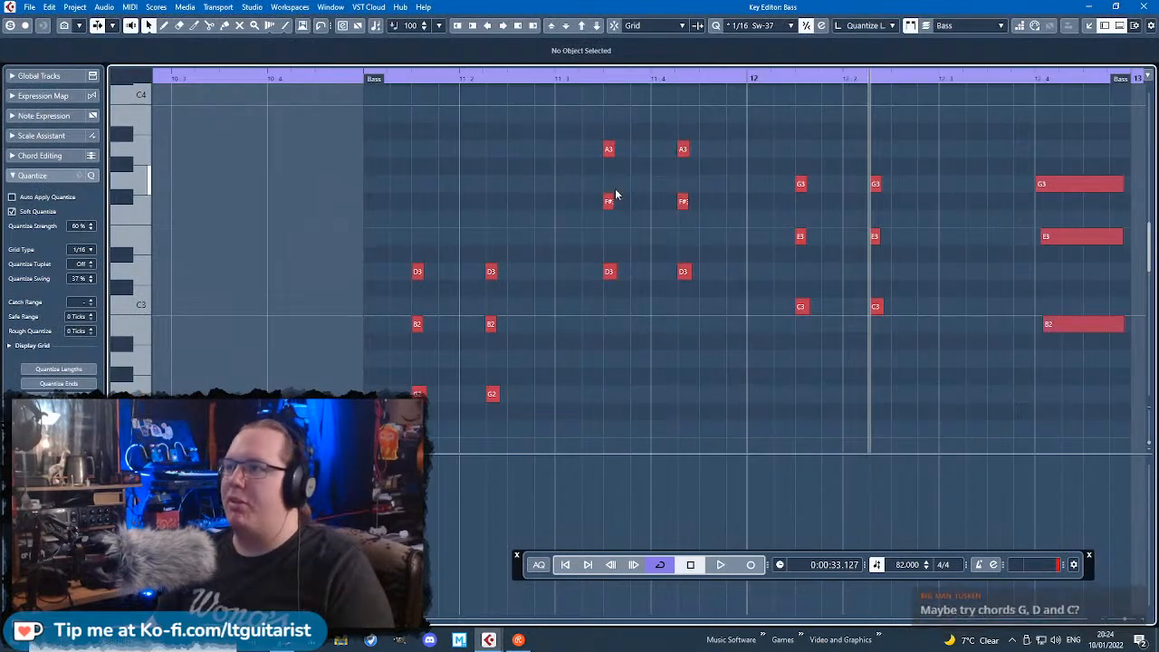
drag(334, 213, 523, 427)
key(Up)
key(Up)
key(Up)
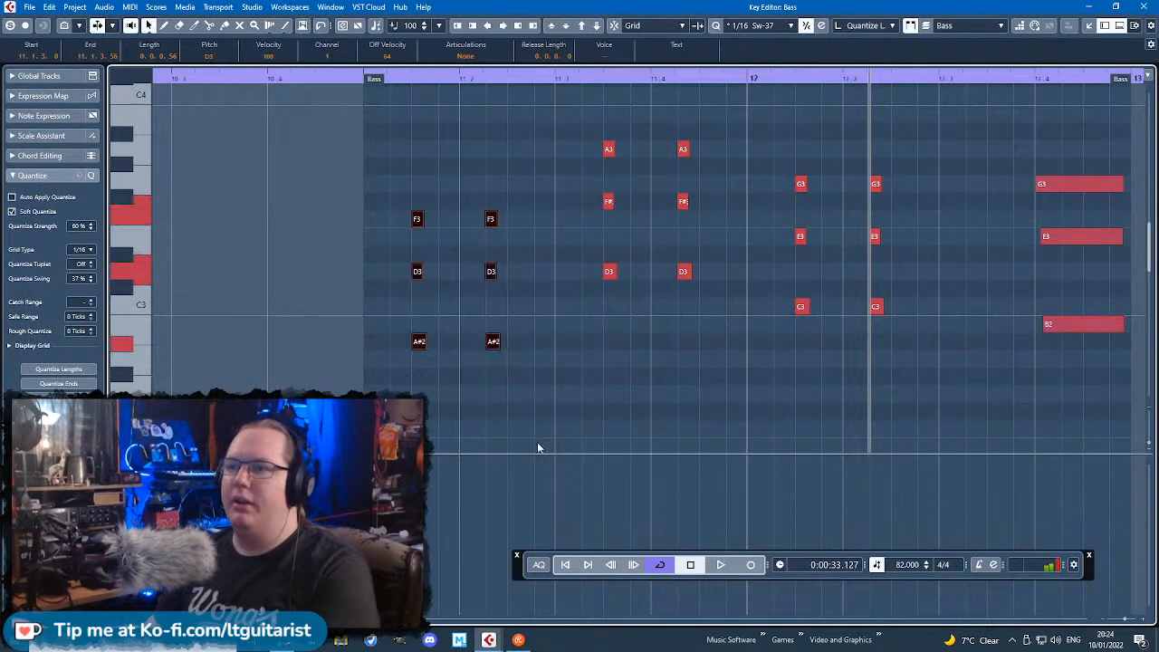
key(Down)
Step: Transpose the two D chords at beats 11.3 and 11.4 down to A2, C#3 and E3
drag(523, 111, 710, 328)
key(Down)
key(Down)
key(Down)
key(Down)
key(Down)
Step: Transpose the two C chords in bar 12 down to A2, C#3 and E3
click(881, 291)
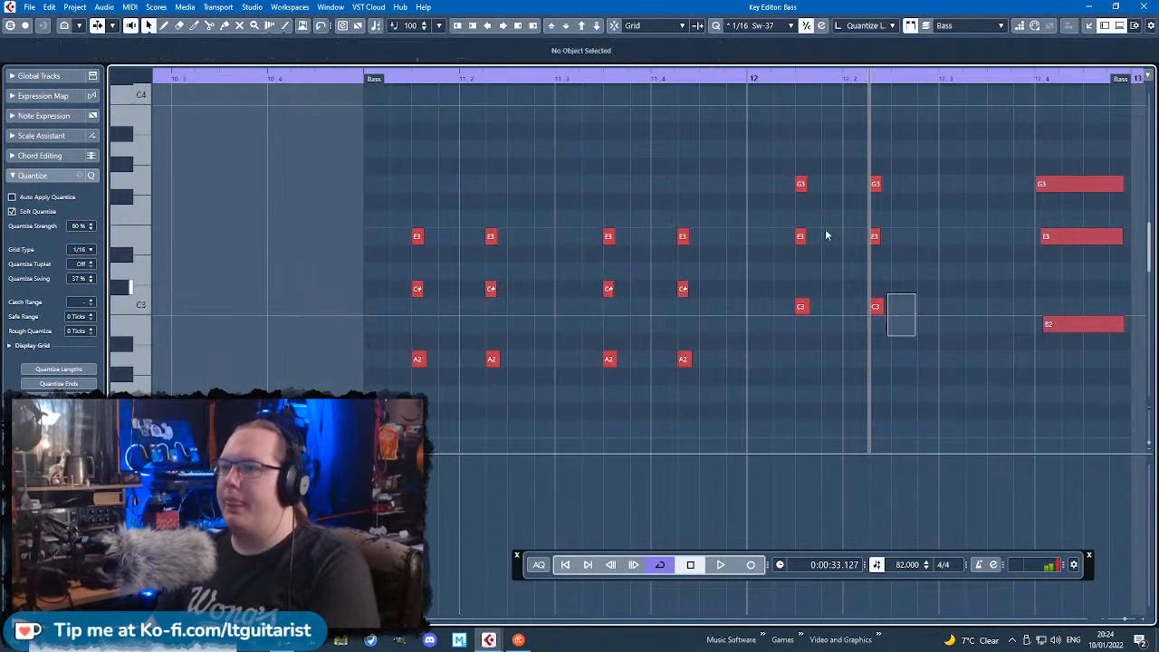
key(Down)
key(Down)
key(Down)
Step: Audition the repeated A chords and lower all their C#3 notes to C3
click(315, 79)
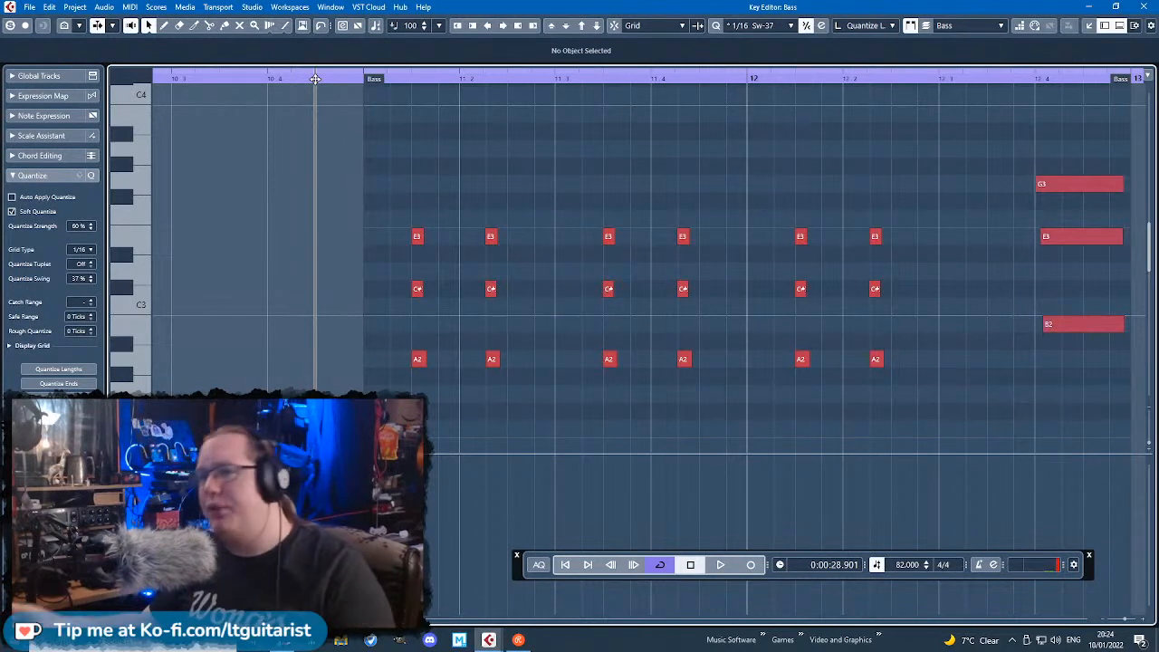
key(space)
drag(396, 192, 905, 395)
key(space)
drag(335, 268, 829, 294)
key(Down)
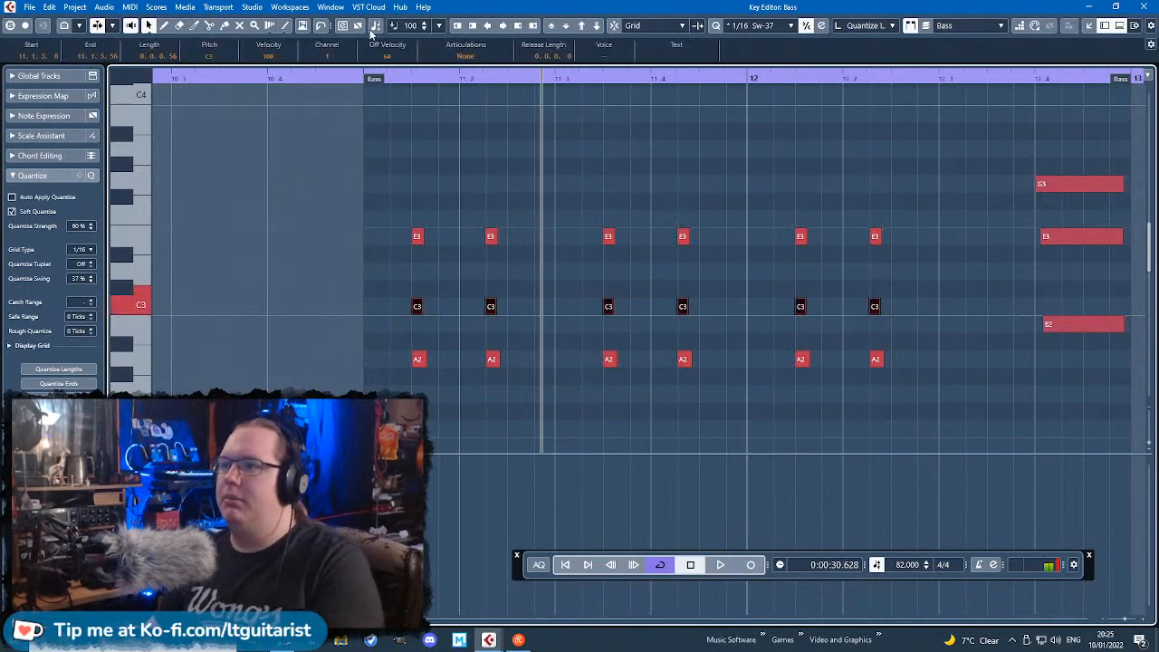
click(348, 80)
key(space)
scroll(656, 413, up, 3)
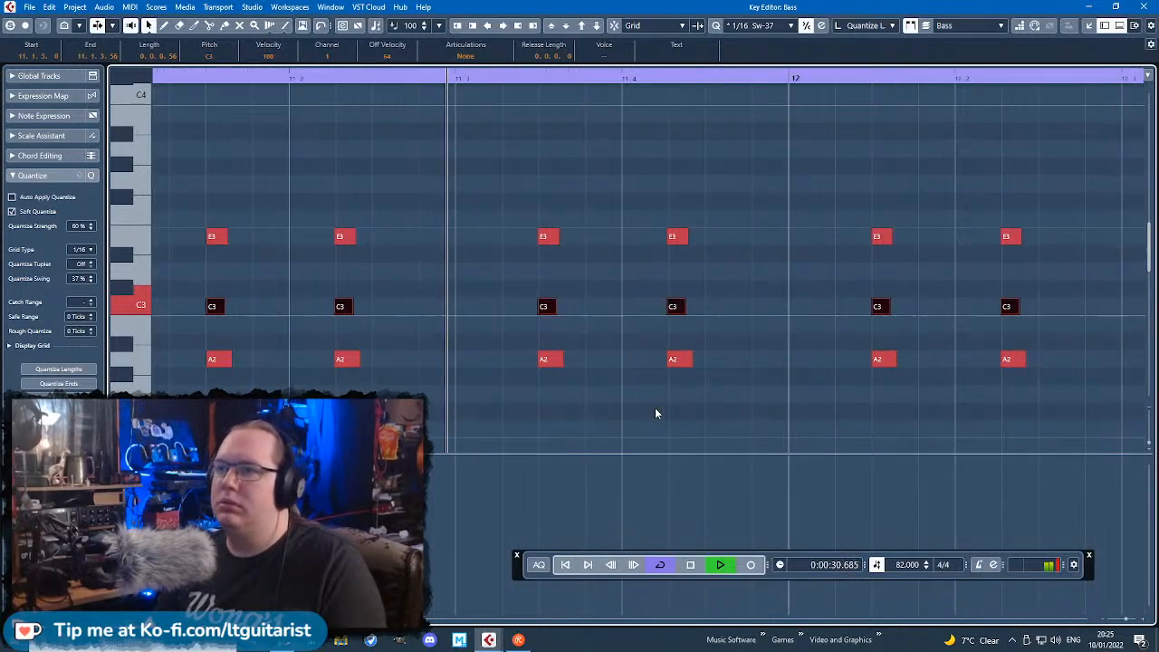
Step: Lower the A2 notes of the chords at beats 11.3 and 11.4 to G2 and play back
click(557, 360)
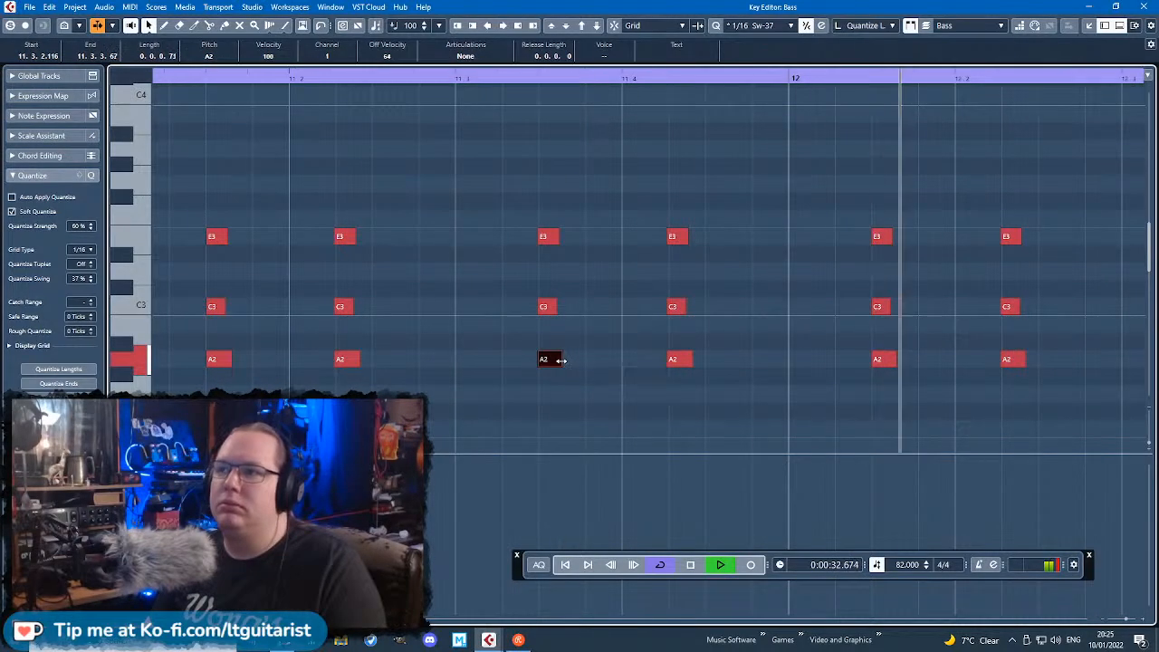
scroll(663, 389, down, 3)
key(space)
shift+click(629, 358)
key(Down)
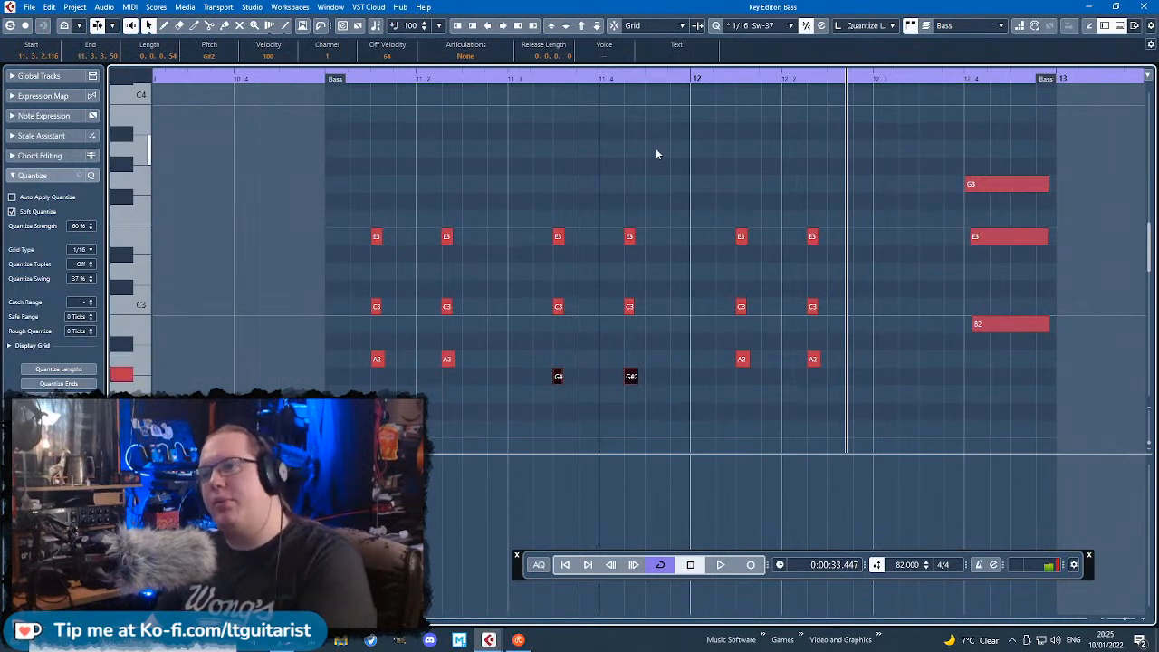
key(Down)
click(652, 153)
key(space)
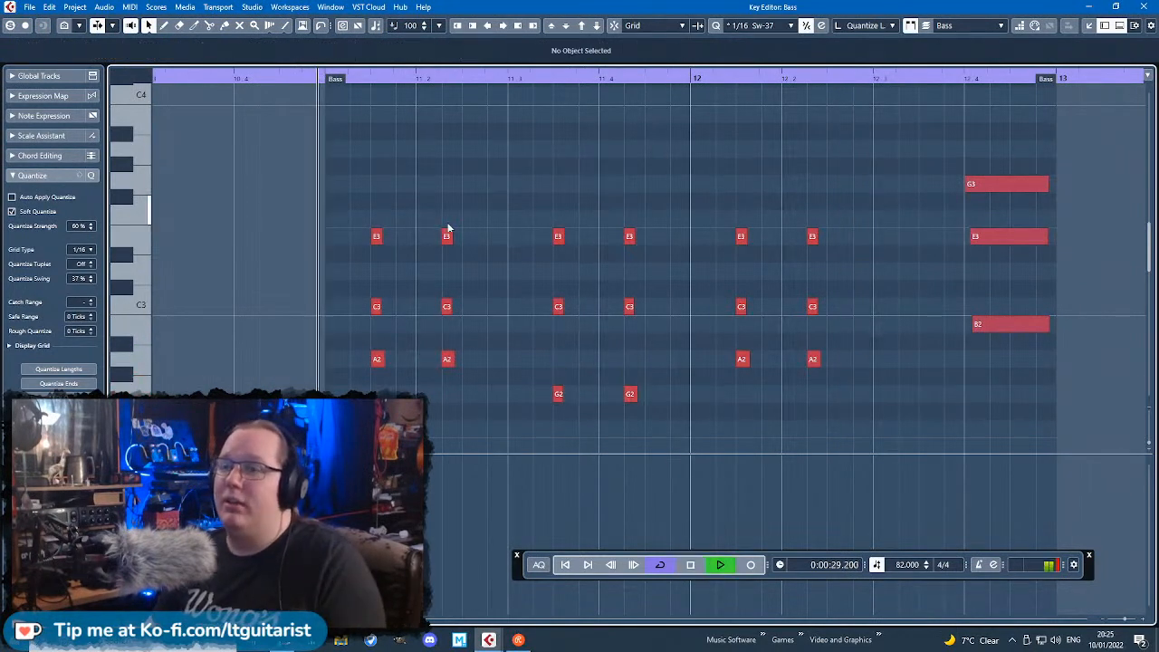
Step: Lower the A2 notes of the two short bar 12 chords to F#2 and audition the progression
scroll(467, 211, up, 2)
scroll(807, 306, down, 1)
drag(1130, 155, 892, 183)
scroll(779, 243, right, 1)
key(space)
drag(906, 379, 678, 344)
key(Down)
key(Down)
key(Down)
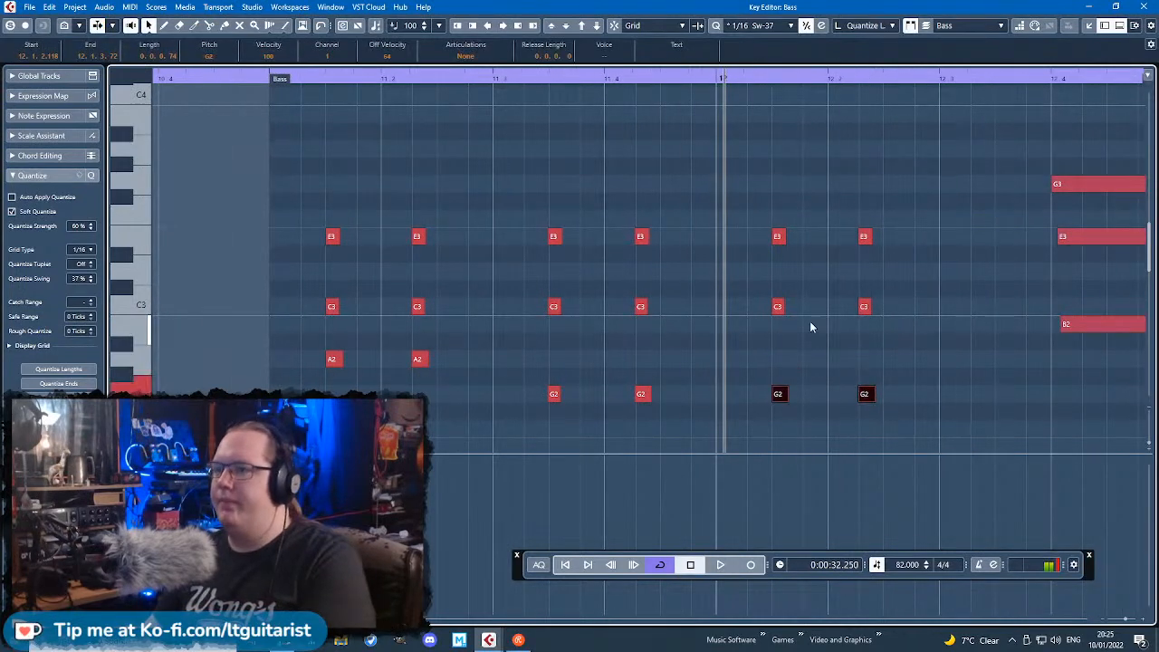
key(space)
drag(954, 372, 1150, 397)
key(space)
Step: Delete the long B2, E3 and G3 chord at the end of bar 12 and play back the part
drag(982, 384, 770, 168)
key(Delete)
drag(683, 200, 490, 435)
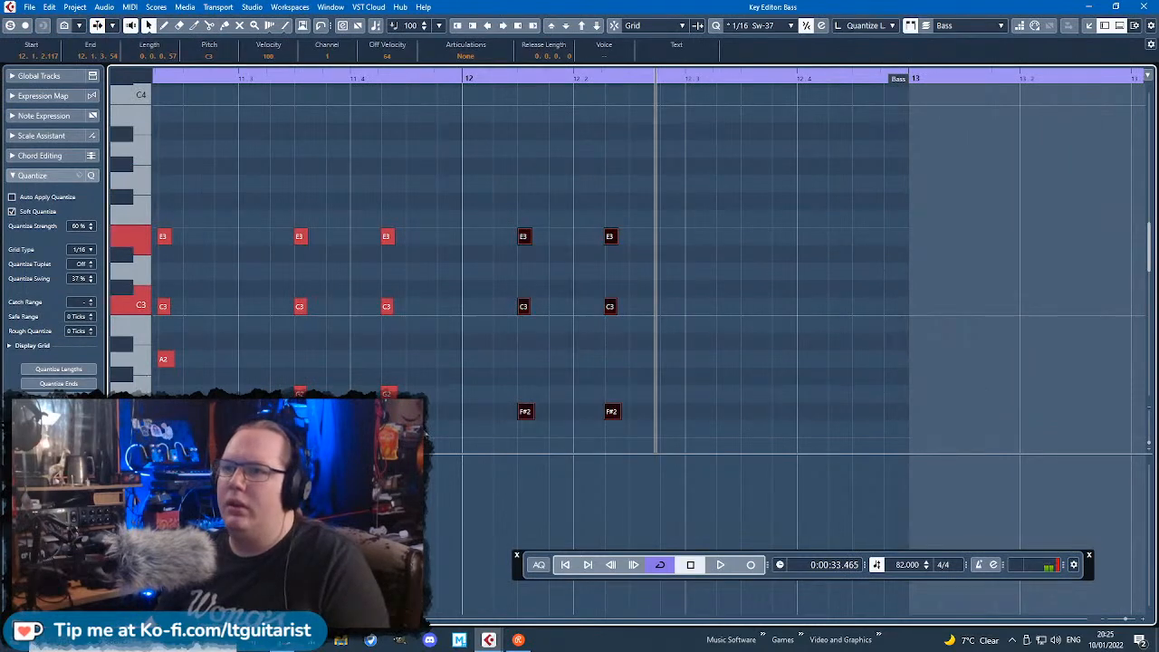
drag(246, 418, 424, 213)
click(291, 77)
key(space)
click(512, 217)
scroll(513, 216, up, 1)
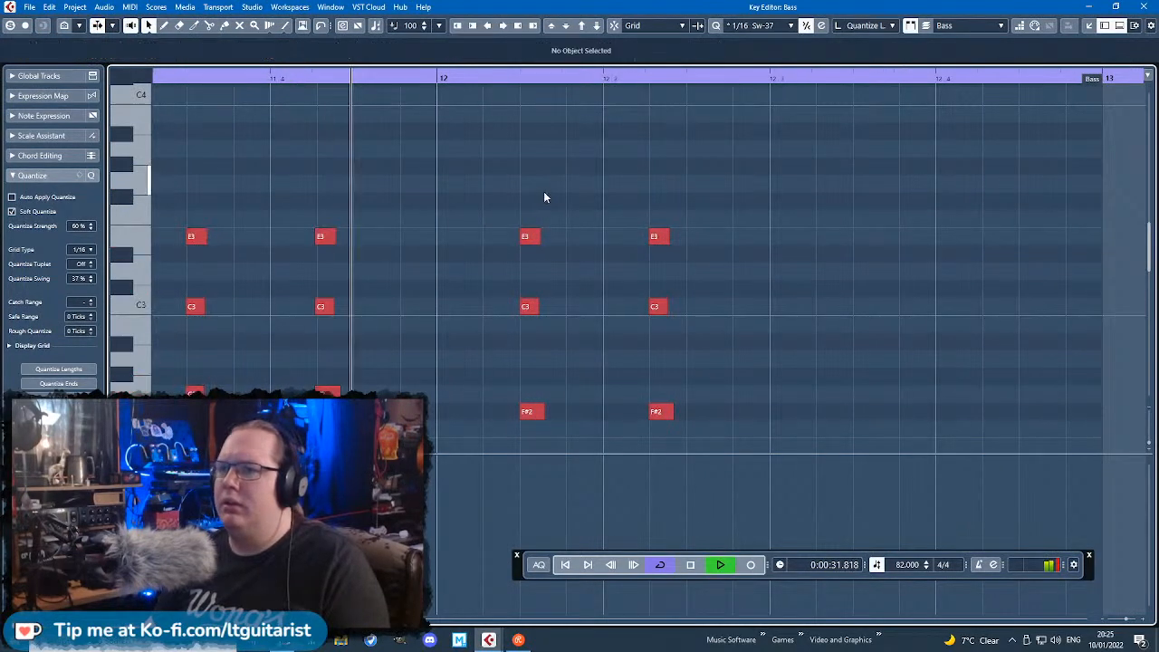
scroll(598, 247, down, 1)
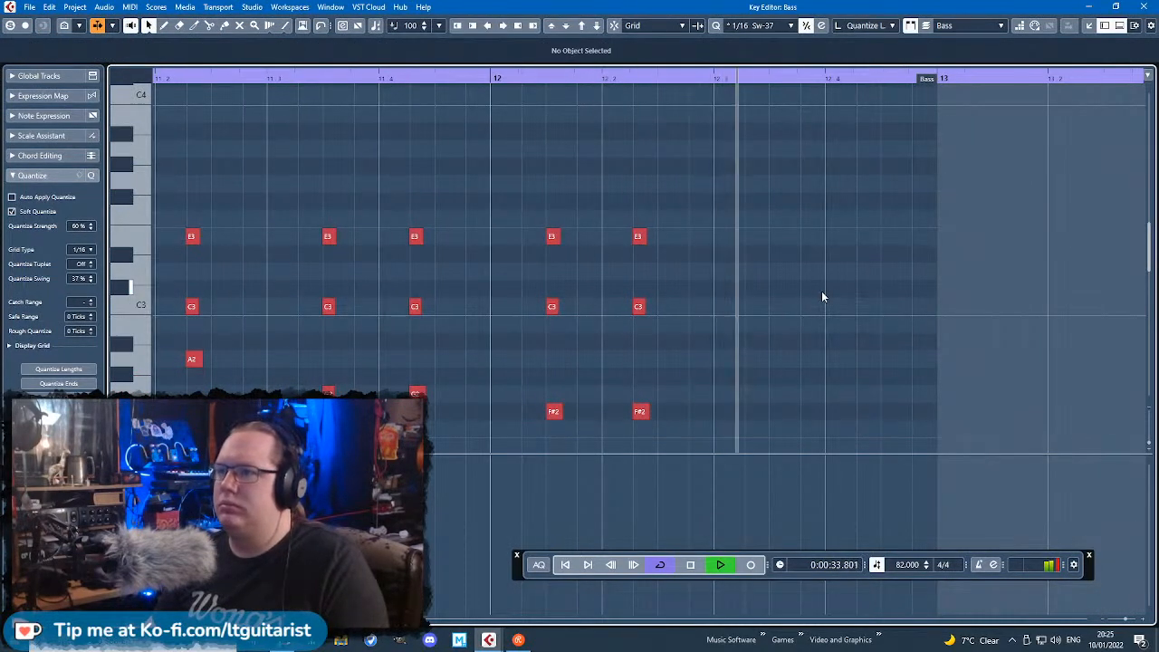
key(space)
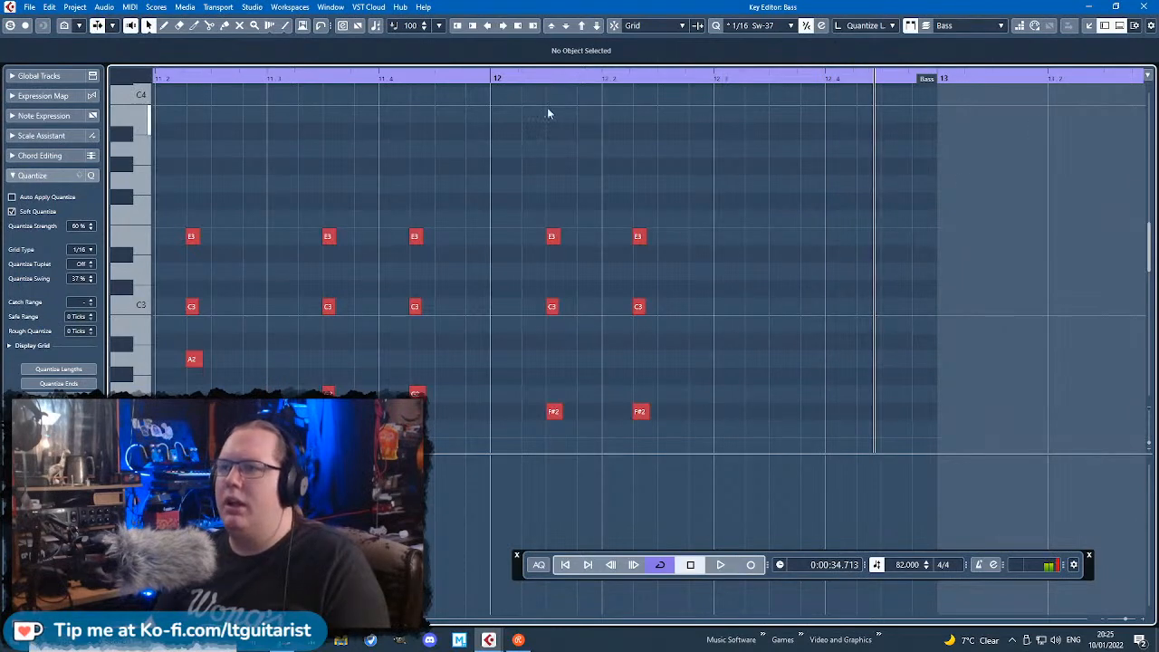
Step: Play from bar 12, add a held G2 note at 12.3 and close the editor
click(496, 77)
key(space)
scroll(779, 241, down, 1)
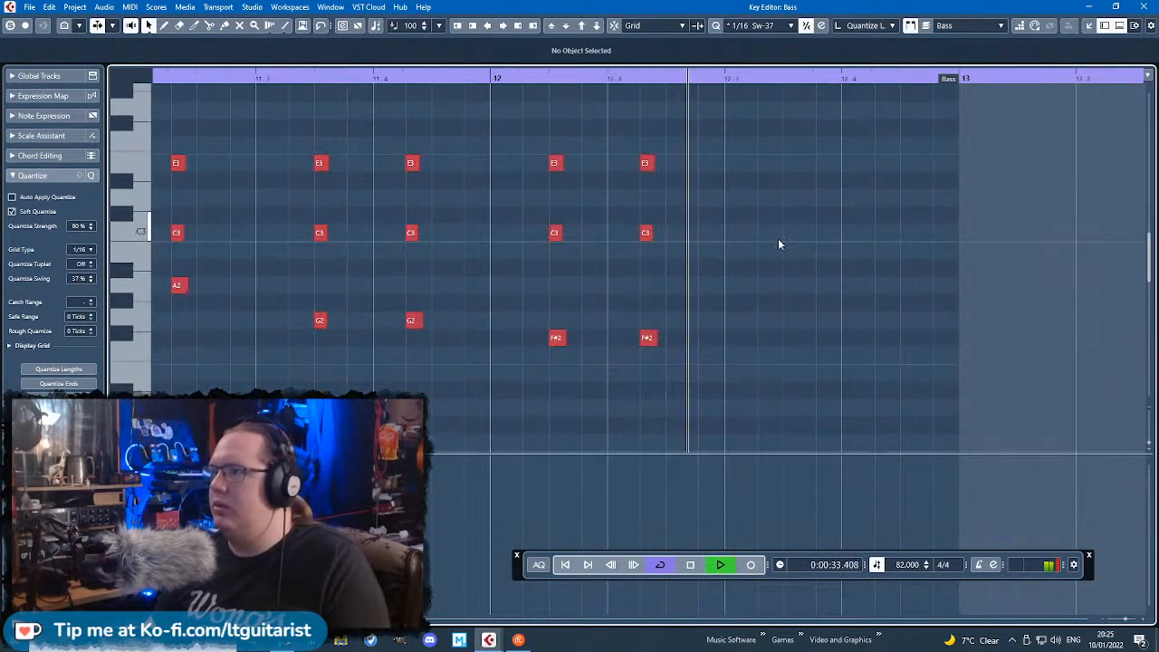
scroll(778, 235, down, 1)
key(space)
scroll(782, 276, up, 1)
drag(730, 321, 835, 324)
click(784, 319)
click(1145, 7)
Step: Open the Clav part at bar 11 and examine its closing B2 and C3 notes
scroll(677, 356, up, 3)
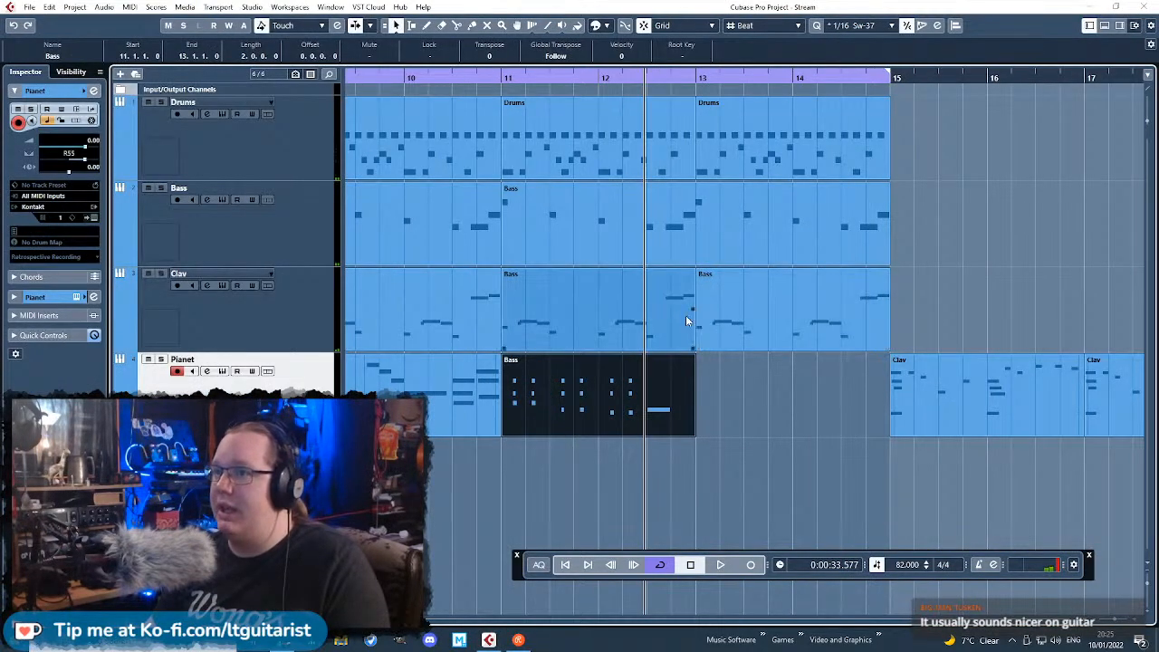
double_click(683, 321)
scroll(858, 269, up, 2)
drag(866, 122, 1059, 191)
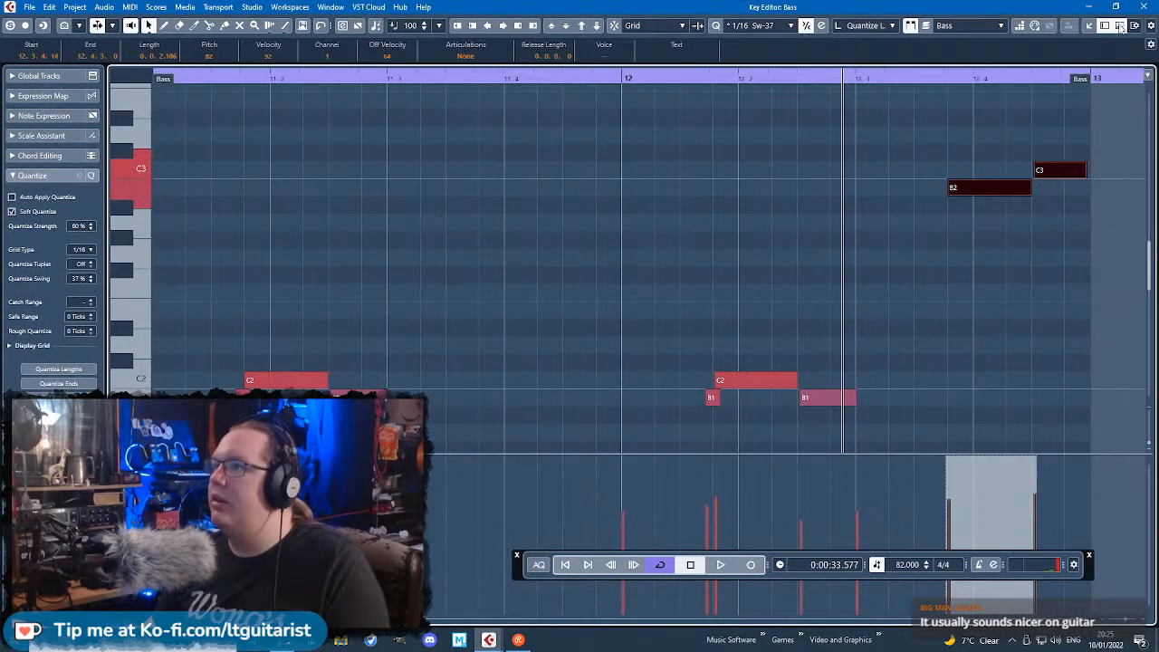
click(1151, 6)
Step: Reopen the Pianet part at bar 11 and copy the held G2 at 12.3 up to D3
double_click(667, 375)
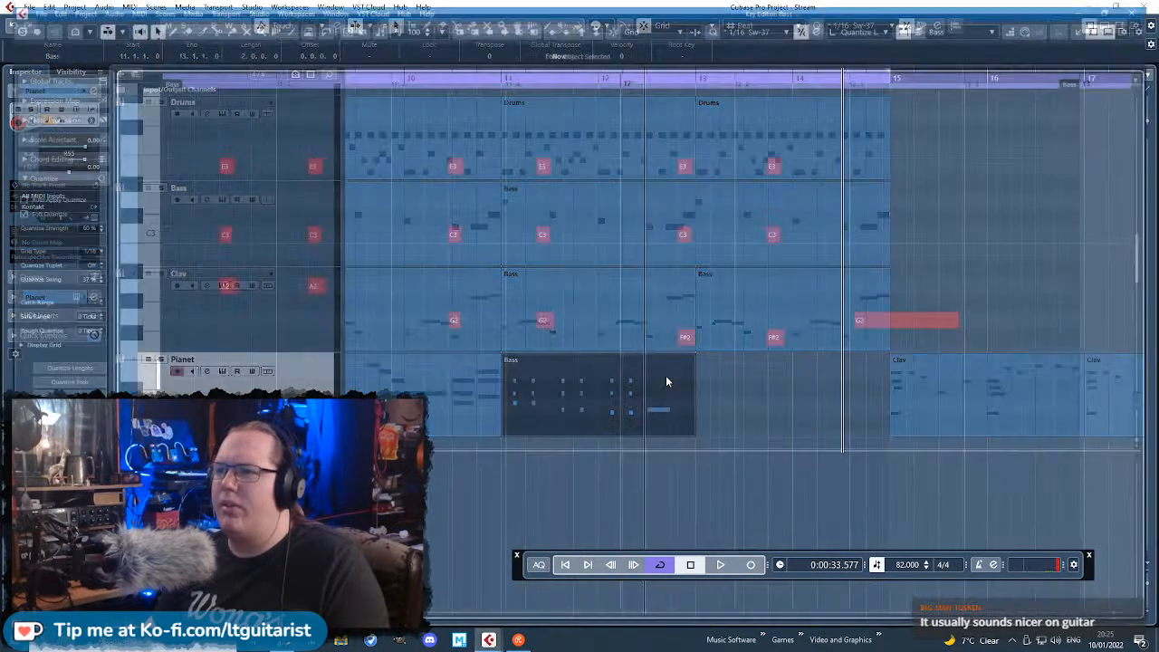
click(952, 320)
key(ctrl+d)
click(988, 310)
drag(994, 317, 996, 199)
Step: Copy the held G2 and D3 pair to 12.4 as D3 and A3
drag(878, 166, 1040, 353)
key(ctrl+d)
drag(1121, 322, 896, 204)
scroll(1033, 353, up, 2)
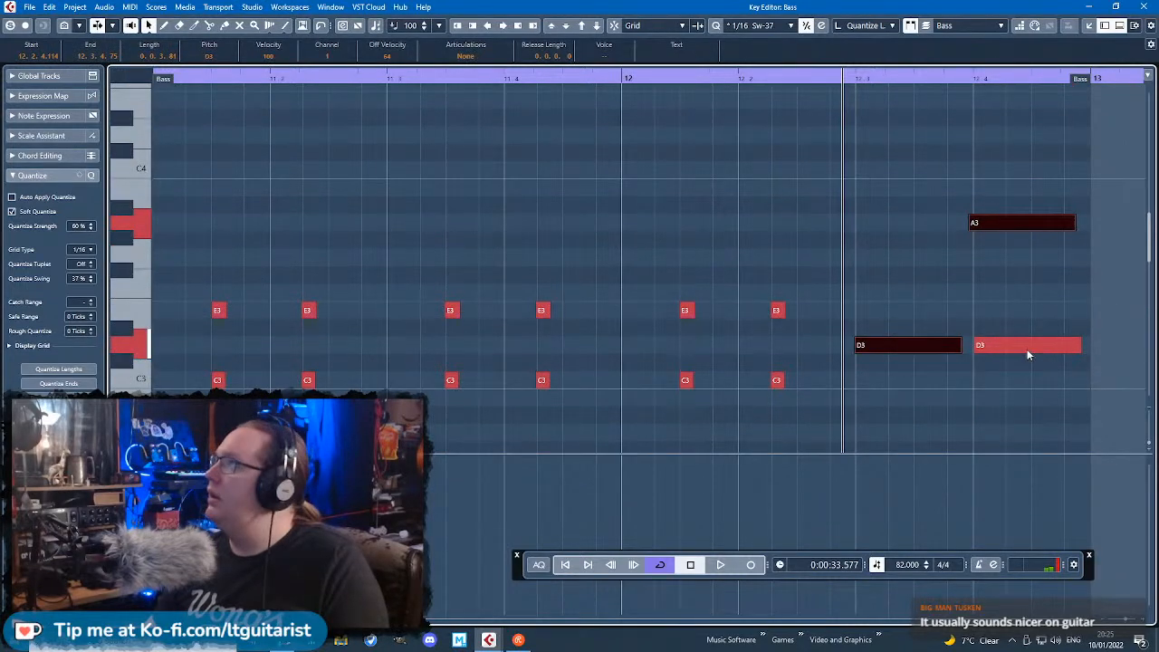
Step: Copy the held D3 and A3 three semitones lower to complete the chords at 12.3 and 12.4, and audition them
scroll(1003, 347, down, 1)
key(ctrl+d)
drag(1087, 272, 904, 335)
key(space)
drag(1045, 425, 873, 119)
click(933, 138)
key(space)
Step: Lower the middle note of the 12.4 chord to F3 and play from 12.3
drag(998, 201, 1000, 219)
click(841, 79)
drag(842, 81, 841, 78)
key(space)
click(935, 113)
Step: Drop the F3 and A3 of the 12.4 chord by an octave and play back the ending
drag(970, 118, 1005, 231)
key(shift+Down)
key(space)
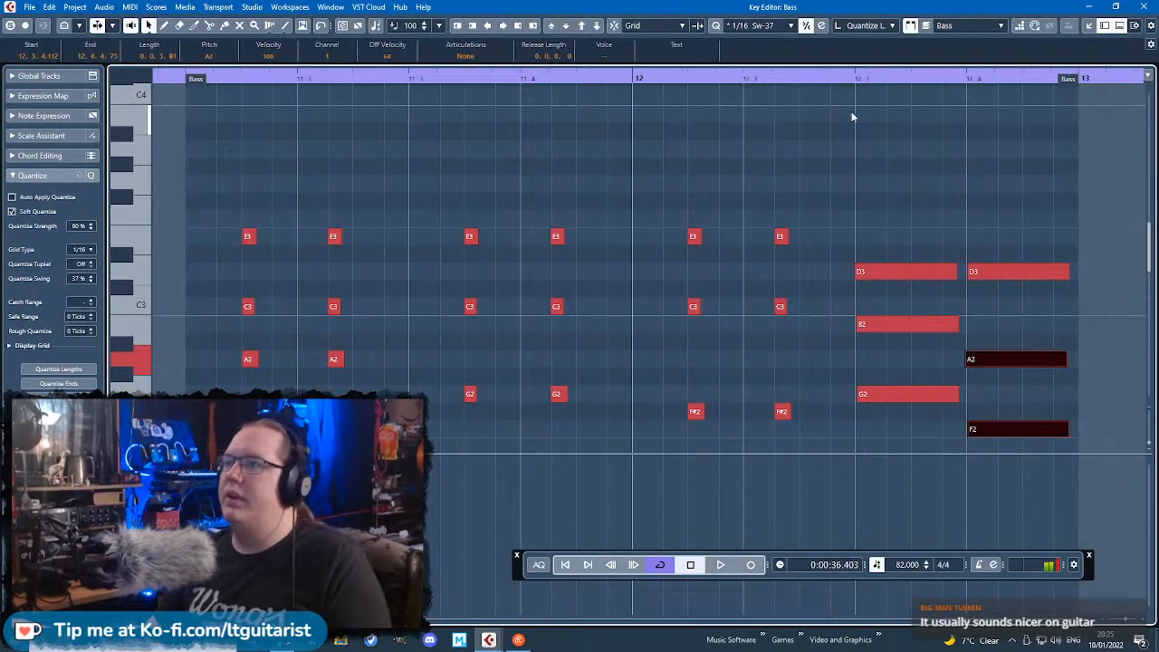
click(931, 221)
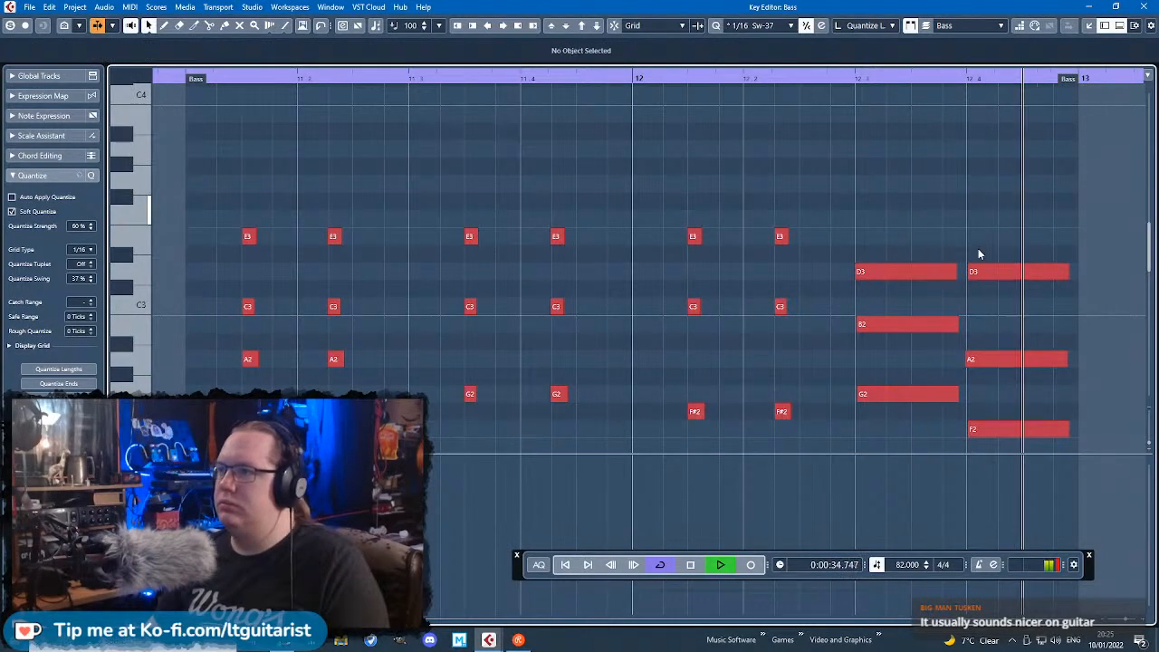
scroll(916, 294, down, 2)
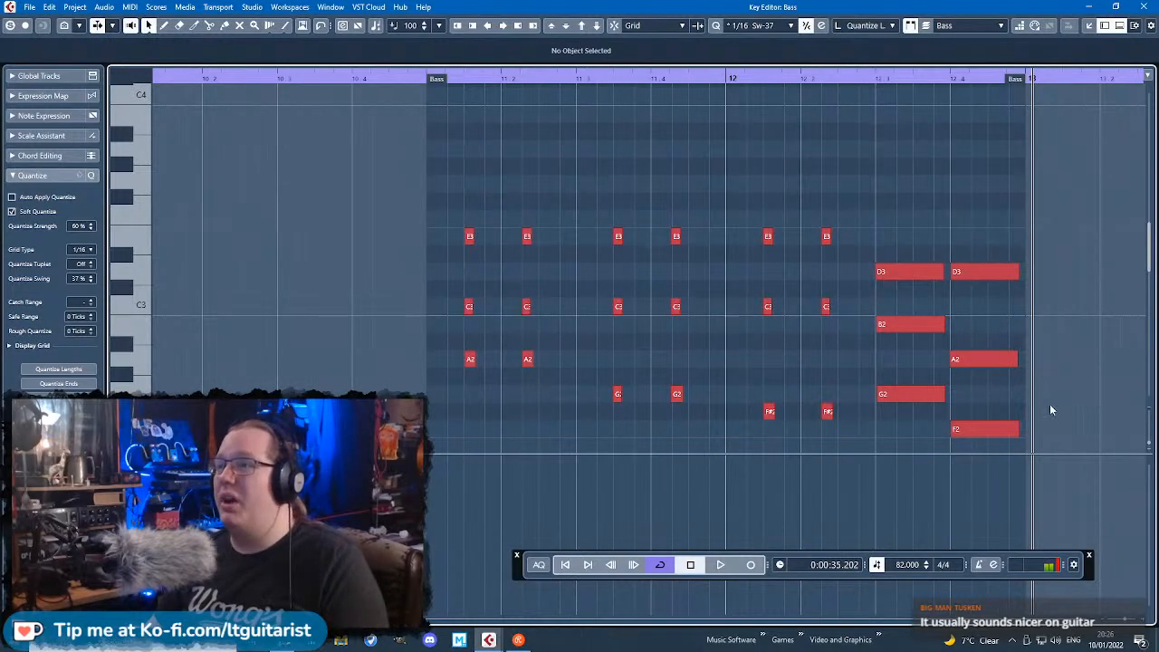
Step: Raise the lowest notes of the two held chords, G2 and F2, by an octave
drag(1041, 423, 900, 395)
key(shift+Up)
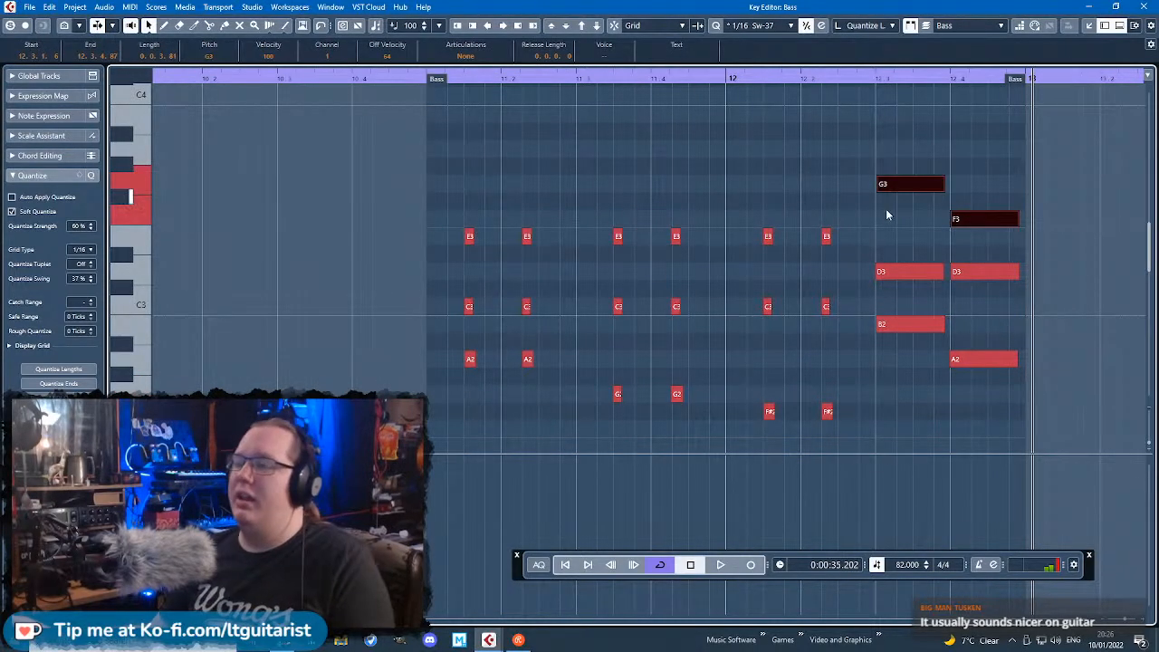
Step: Raise the A2 of the held chord at 12.4 by an octave to A3
click(1104, 213)
scroll(1073, 272, up, 2)
drag(1050, 329, 959, 386)
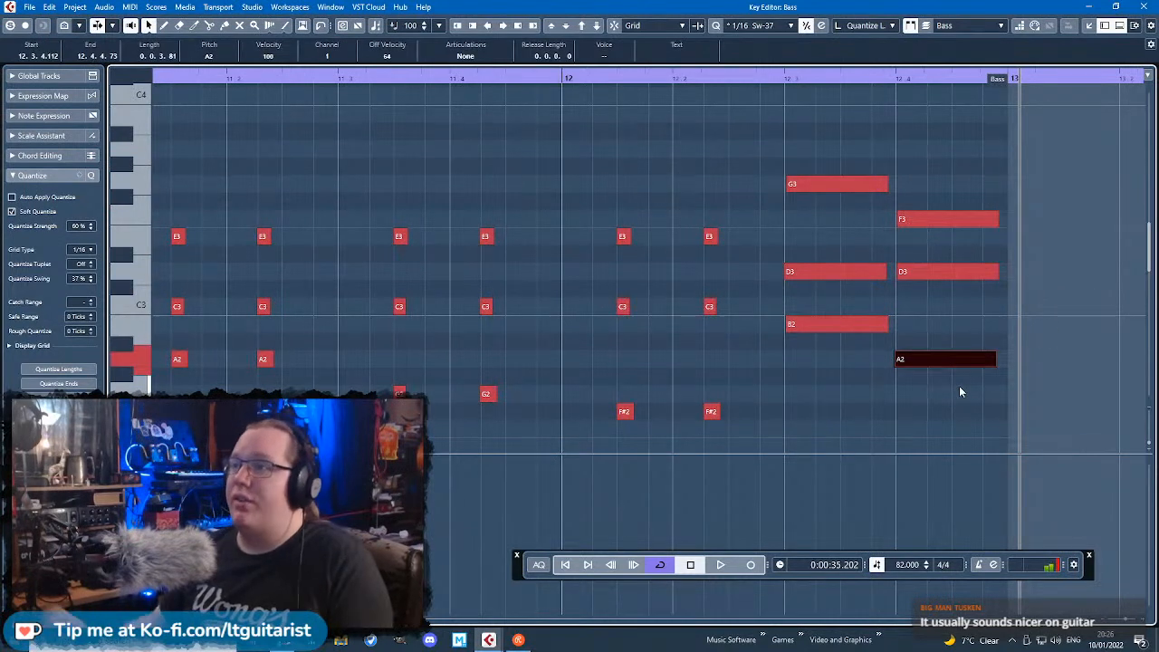
key(shift+Up)
click(967, 375)
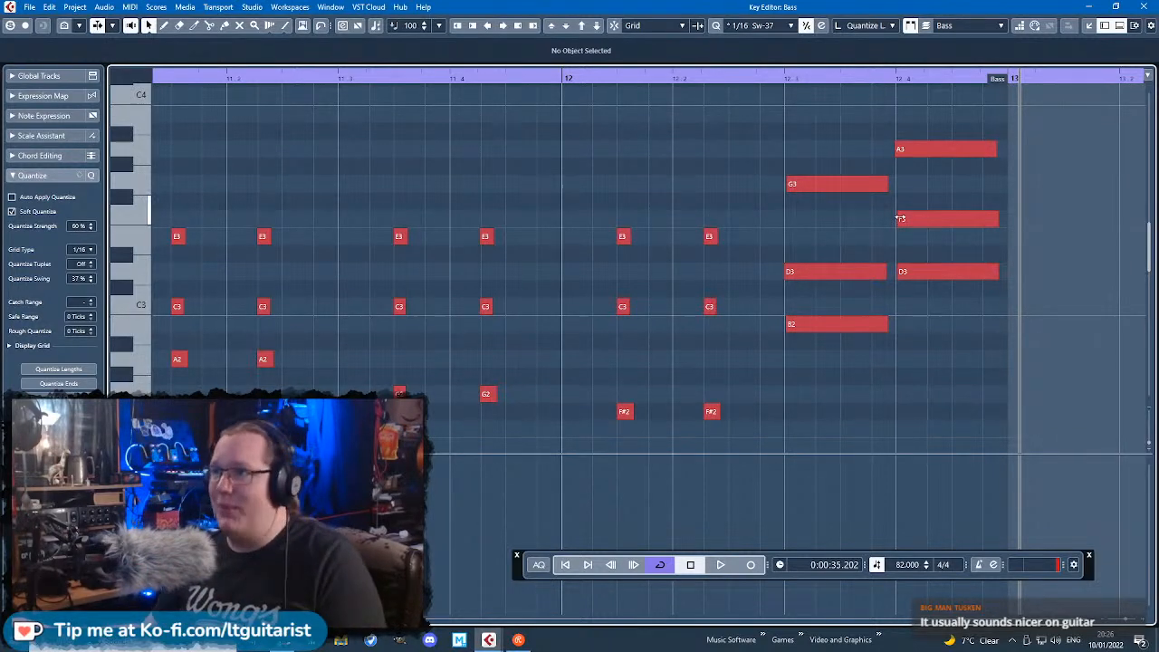
Step: Loosen the chord timing in bar 12: start the held D3 slightly earlier, shorten the first F#2 stab and trim the second E3's start
drag(785, 273, 782, 274)
click(788, 248)
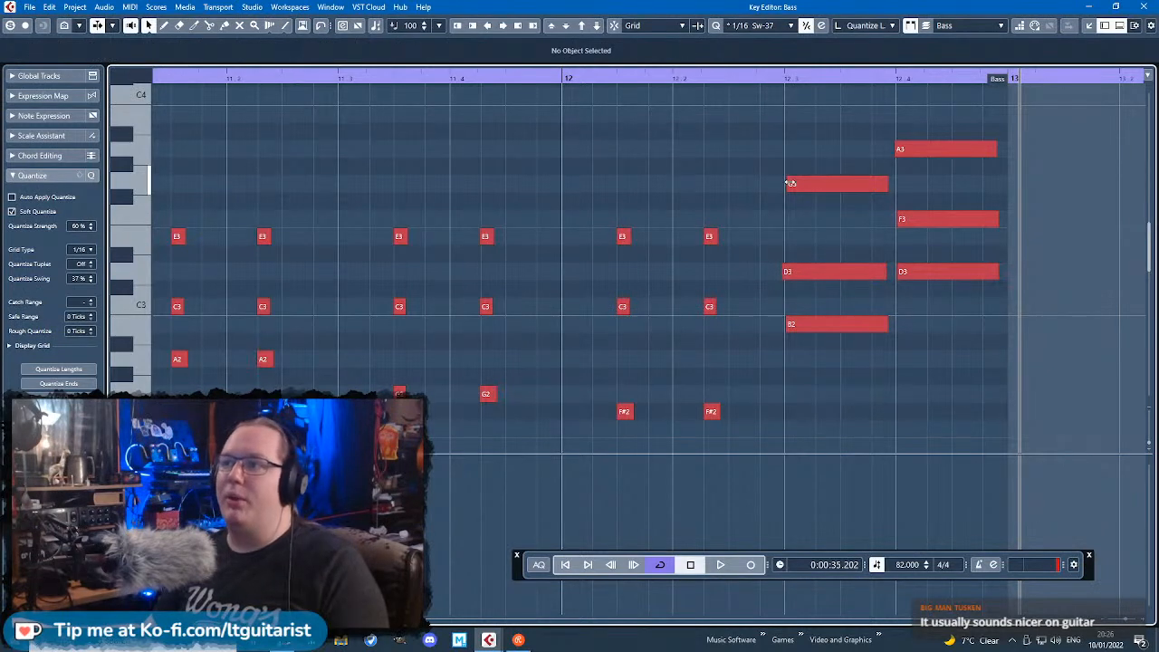
ctrl+scroll(607, 320, up, 3)
click(650, 306)
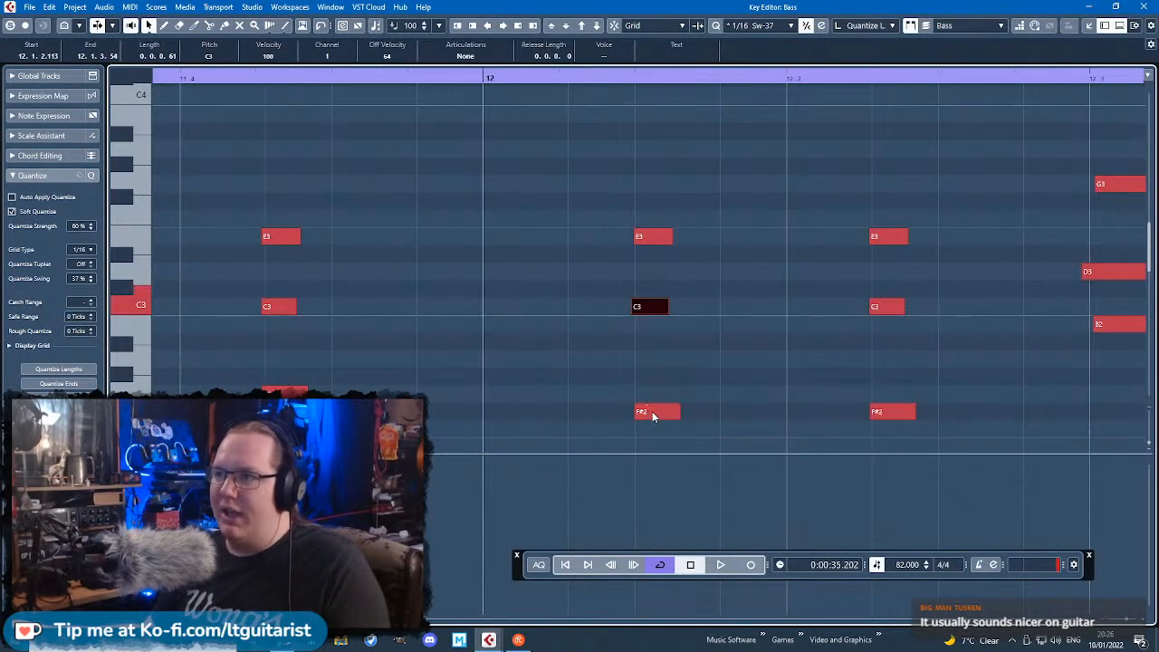
drag(677, 411, 657, 411)
drag(871, 235, 881, 238)
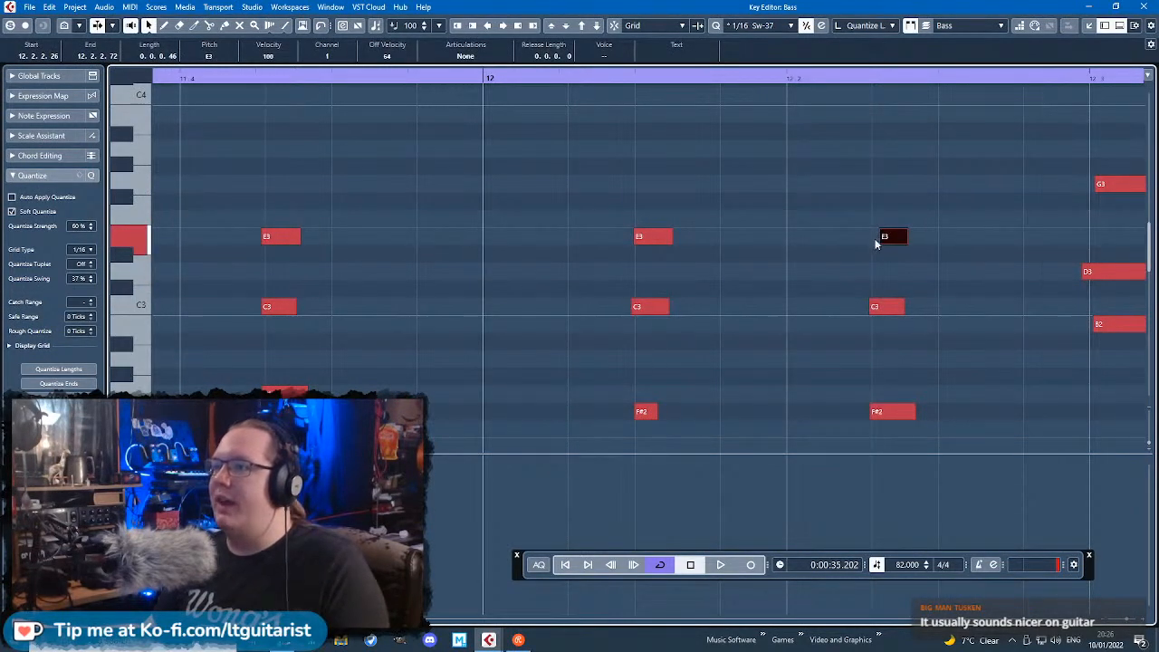
Step: Humanize the bar 11 stabs by nudging C3 note starts slightly later and shortening both A2 notes
ctrl+scroll(1032, 263, down, 3)
ctrl+scroll(375, 287, up, 4)
drag(597, 309, 605, 311)
drag(881, 308, 884, 309)
ctrl+scroll(641, 240, down, 3)
click(404, 194)
scroll(403, 195, left, 1)
drag(491, 388, 307, 358)
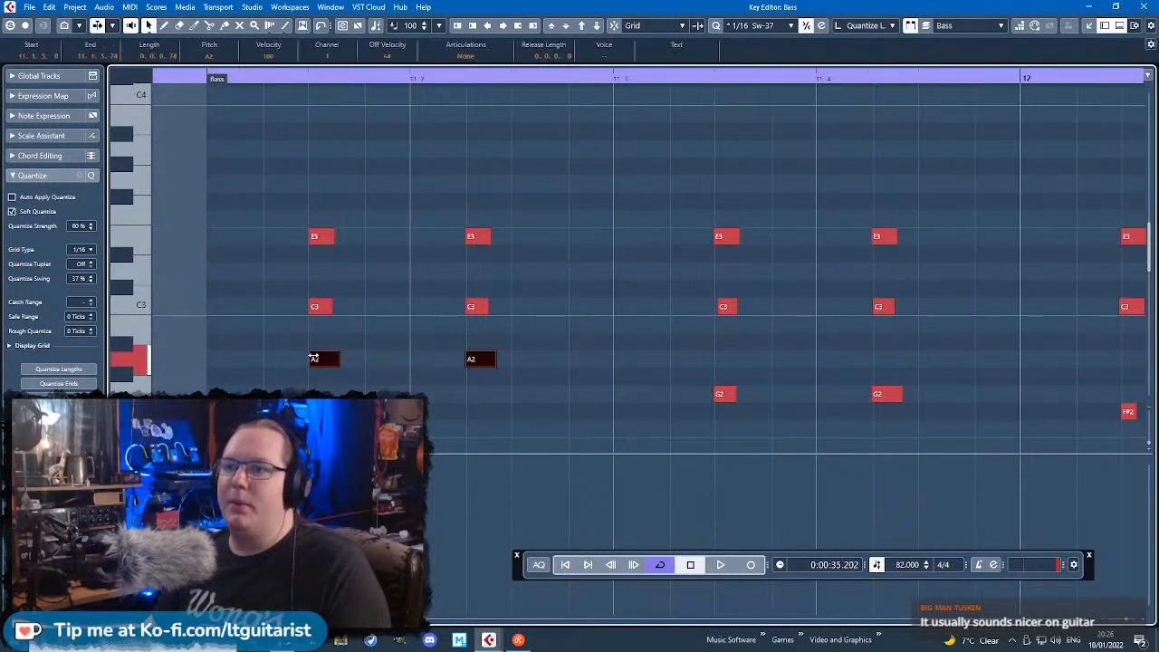
click(477, 306)
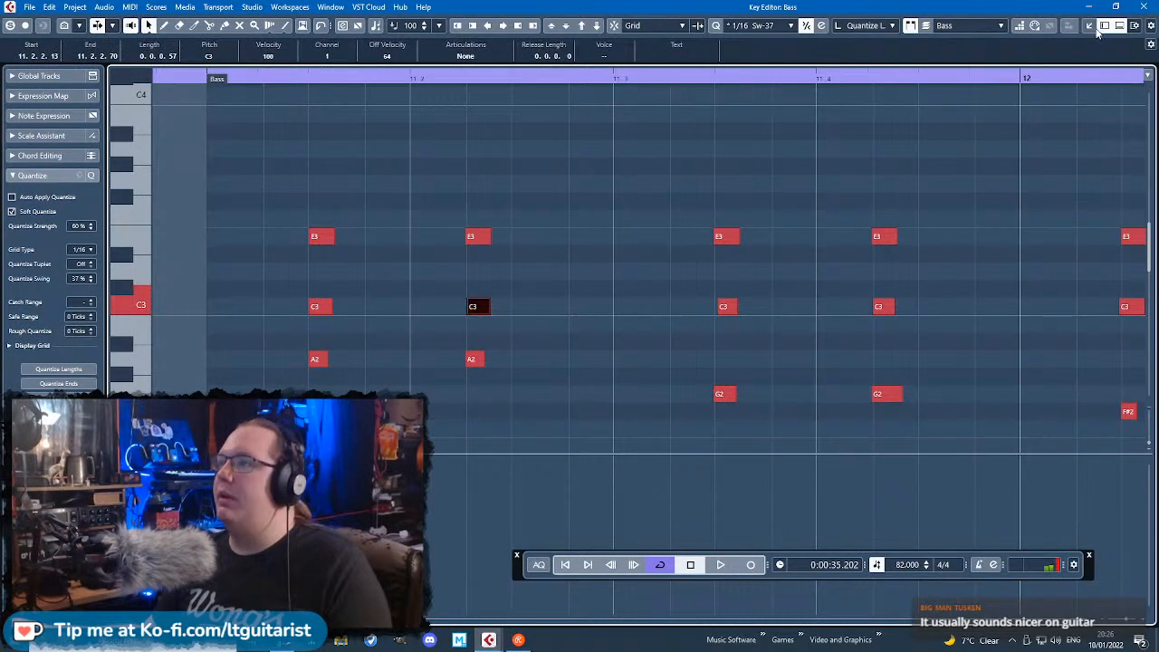
Step: Close the note editor and duplicate the Pianet part at bar 11 so the copy starts at bar 13
click(1143, 6)
click(732, 469)
click(626, 420)
key(ctrl+d)
ctrl+scroll(626, 420, down, 2)
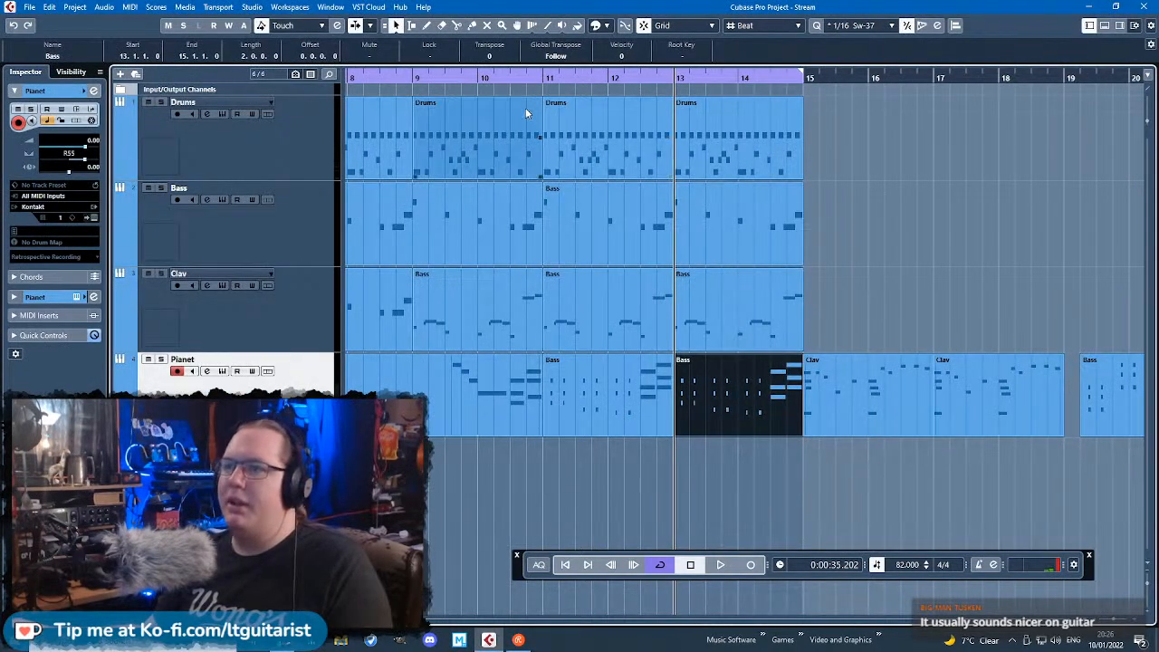
Step: Play back the arrangement from around bar 10 through both Pianet chord-stab parts
click(514, 86)
ctrl+scroll(513, 87, down, 2)
click(498, 83)
key(space)
ctrl+scroll(751, 335, down, 2)
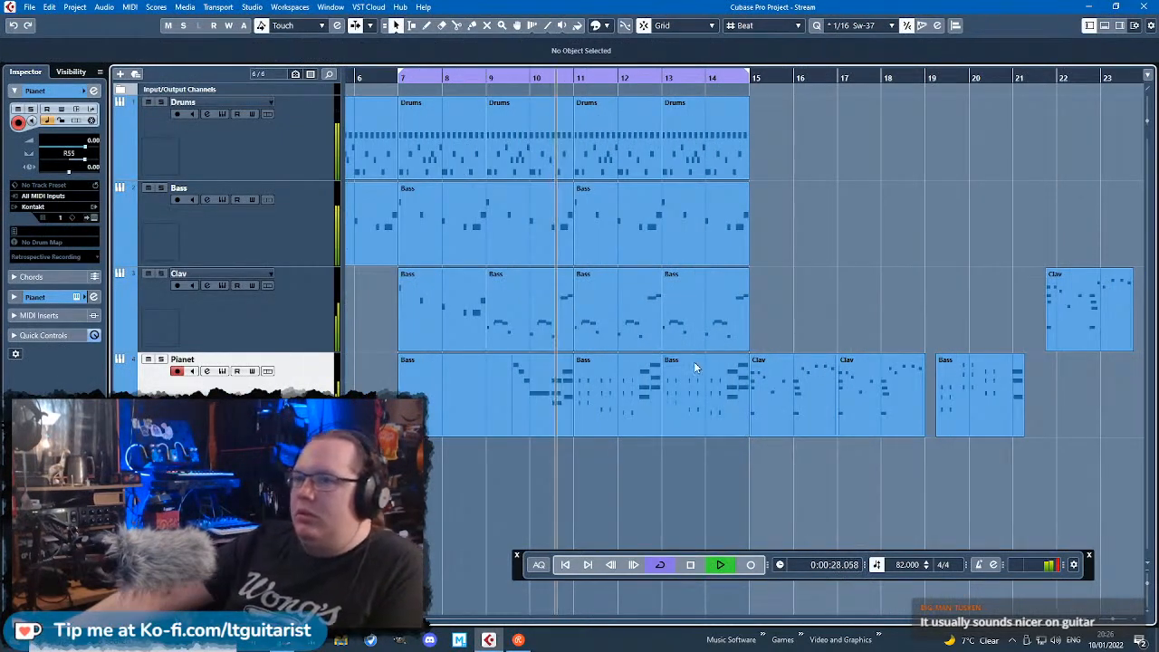
ctrl+scroll(721, 357, up, 2)
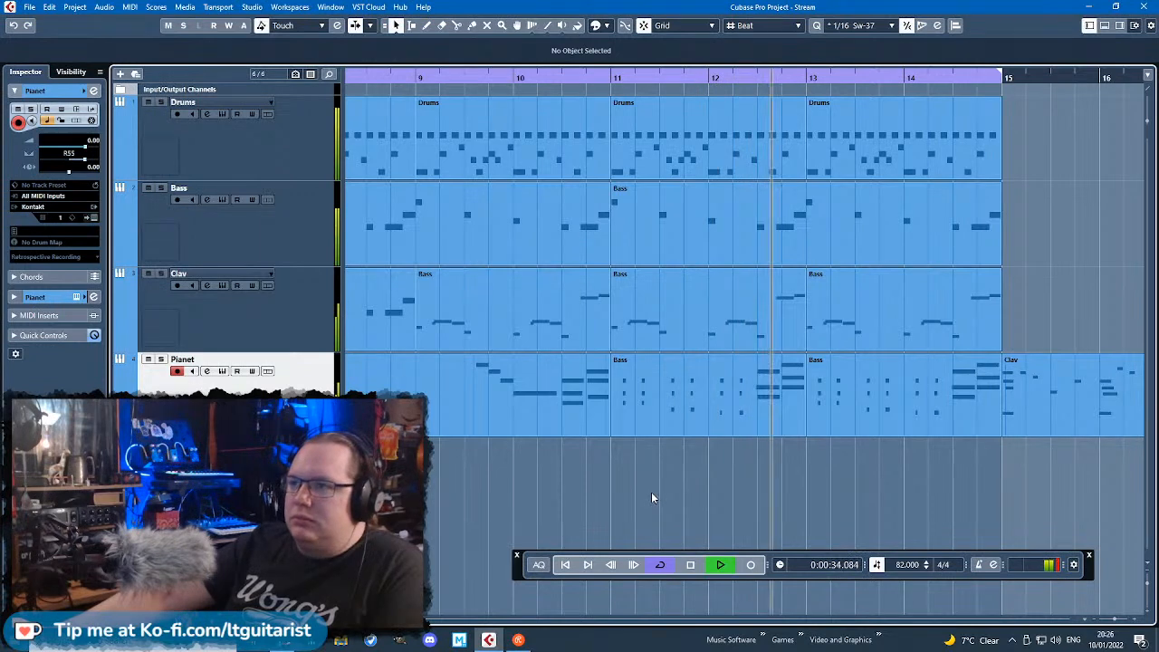
ctrl+scroll(646, 513, down, 1)
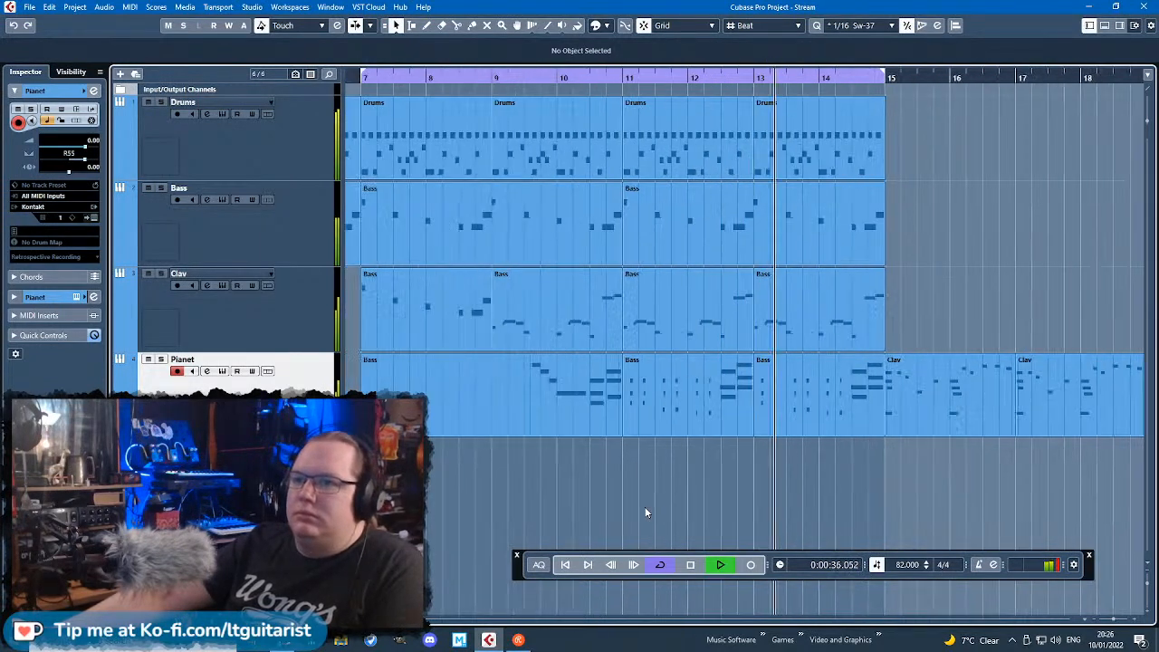
Step: Split the Pianet parts at bar 10 beat 3 and bar 12 beat 3, just before their sustained chords
ctrl+scroll(646, 513, up, 2)
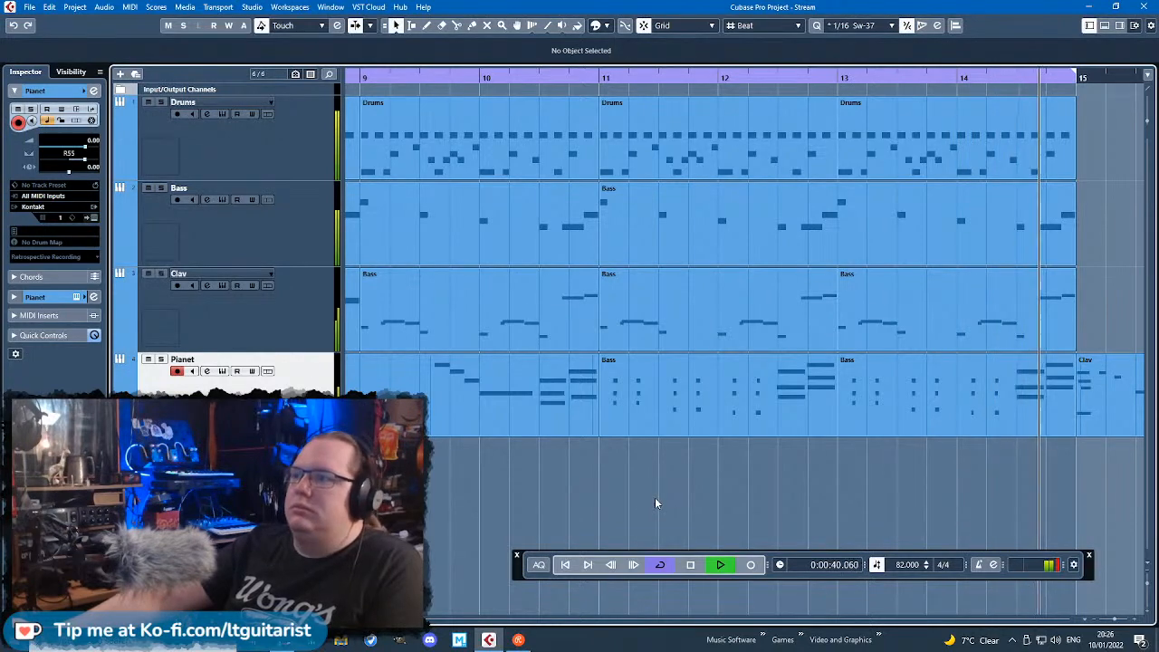
key(space)
double_click(744, 421)
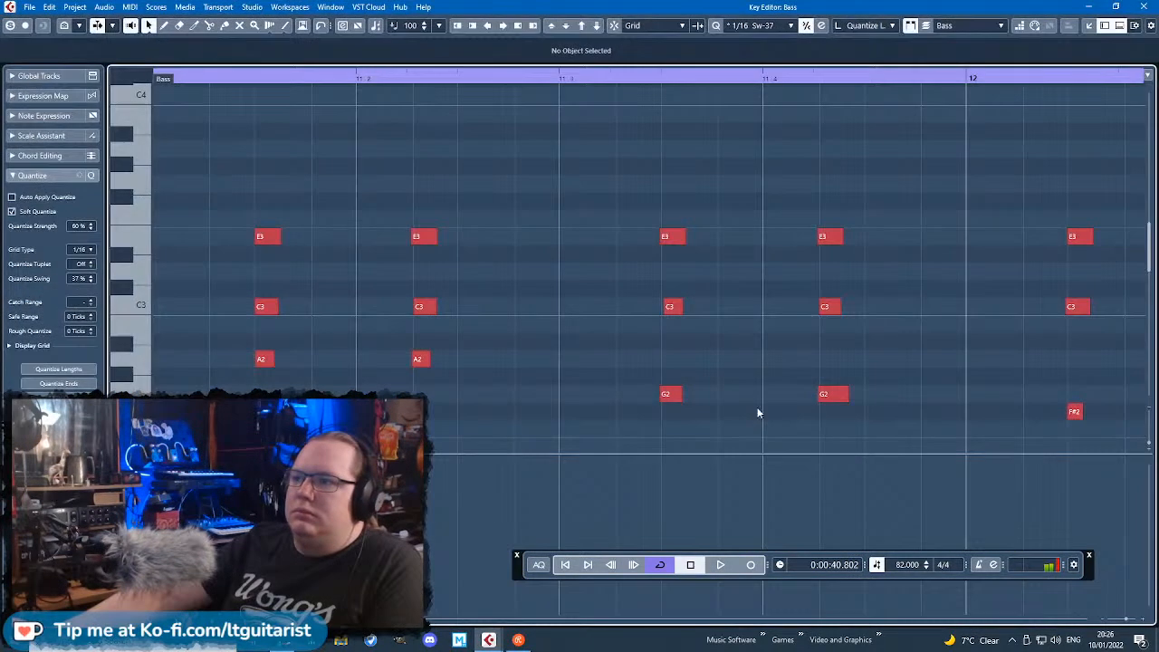
ctrl+scroll(756, 414, down, 4)
click(1142, 6)
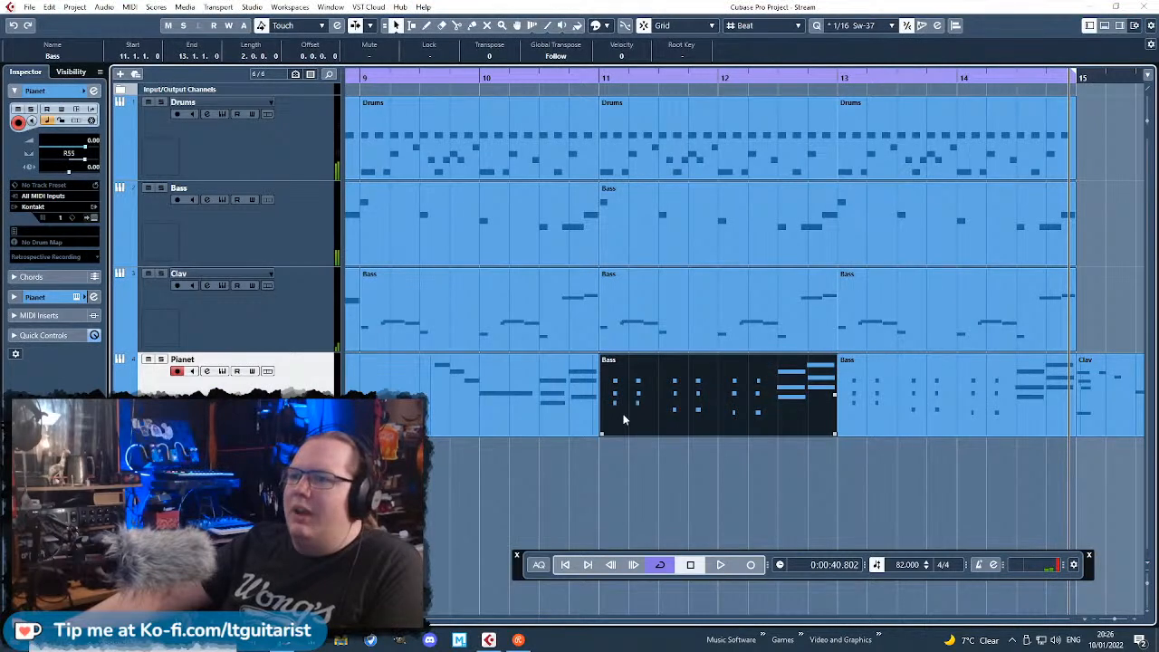
click(554, 417)
alt+click(539, 428)
click(786, 425)
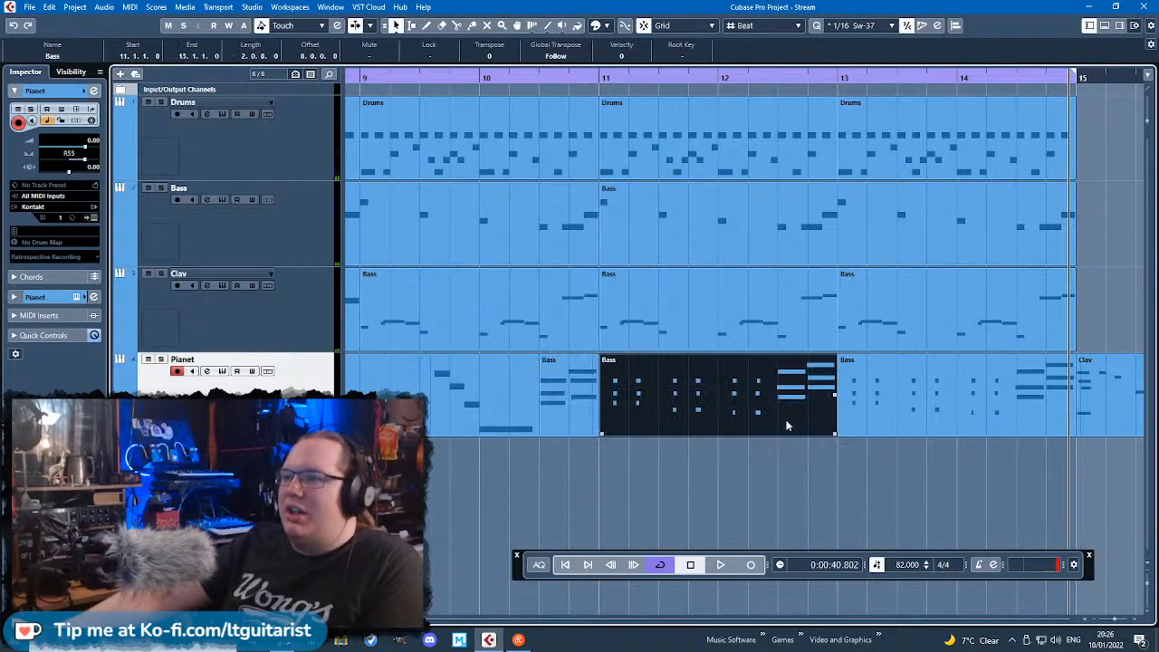
alt+click(778, 423)
Step: Delete the Pianet piece starting at bar 12 beat 3 and the part starting at bar 13
drag(797, 464, 811, 430)
key(Delete)
drag(965, 475, 881, 435)
key(Delete)
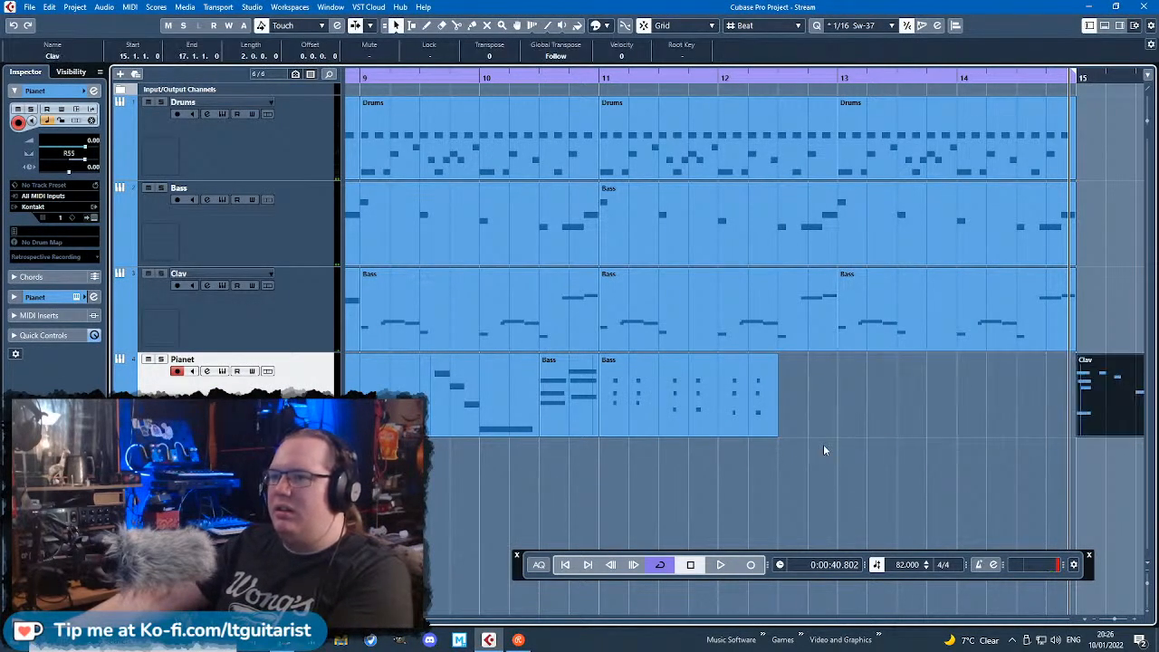
Step: Copy the Pianet chords at bar 10 beat 3 to bar 12 beat 3 and glue the split pieces together
click(772, 435)
drag(774, 436, 765, 435)
drag(575, 422, 808, 421)
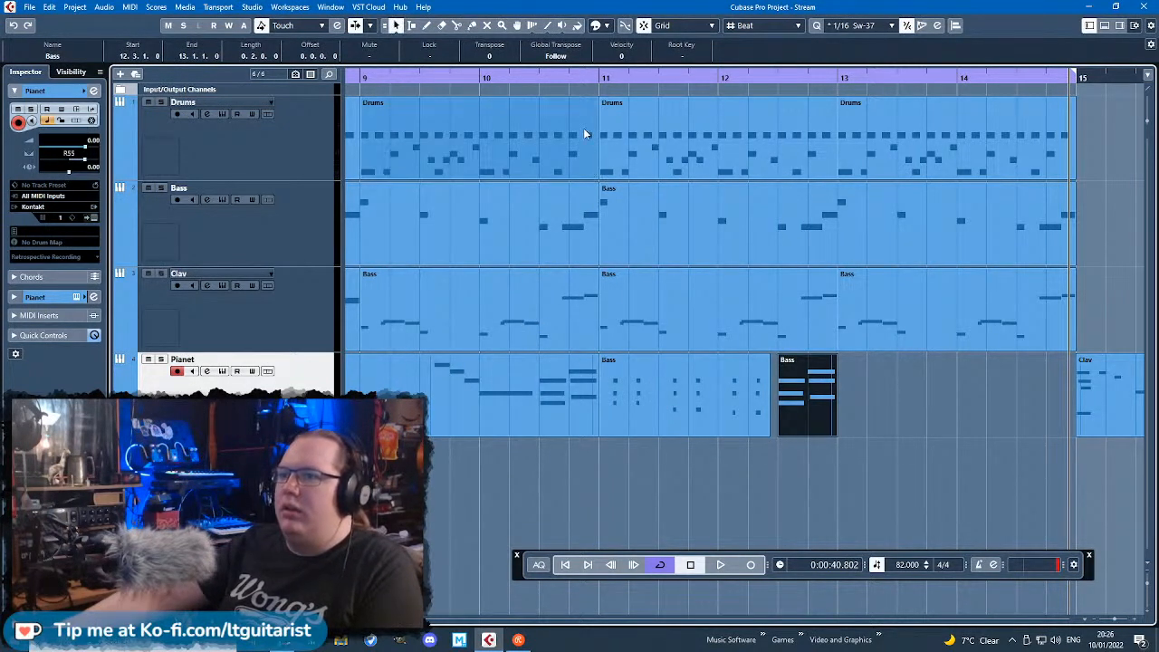
Step: Play the arrangement from just before bar 11 to check the Pianet part with the copied ending chords
drag(593, 83, 594, 80)
key(space)
click(777, 522)
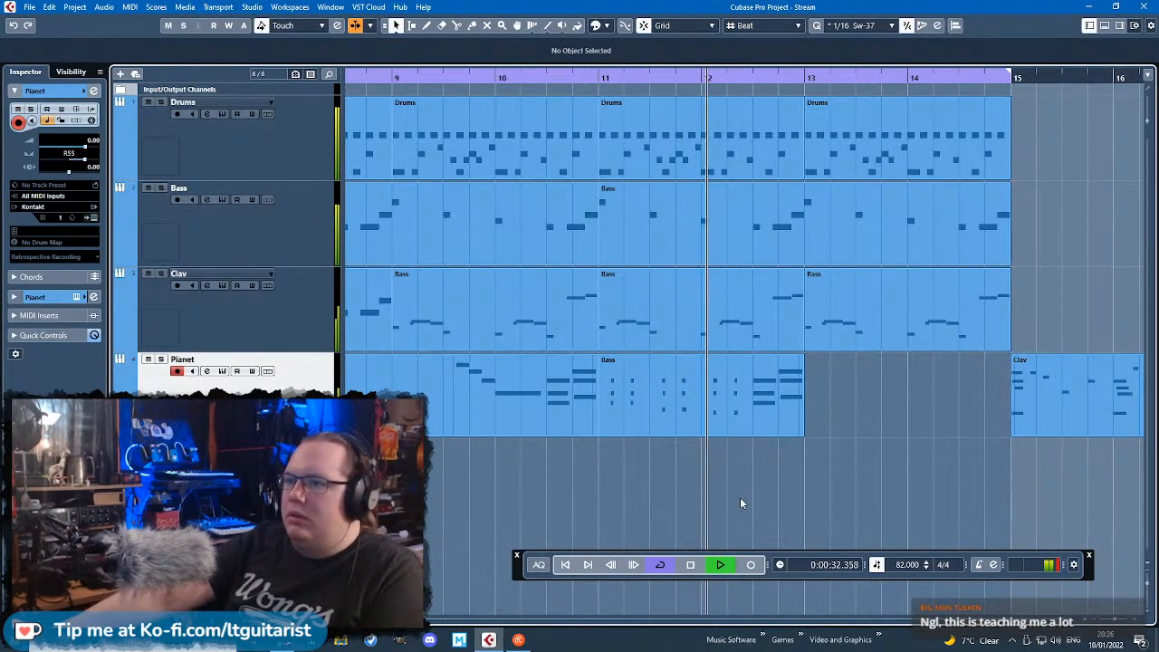
key(h)
scroll(744, 498, up, 2)
scroll(743, 500, down, 3)
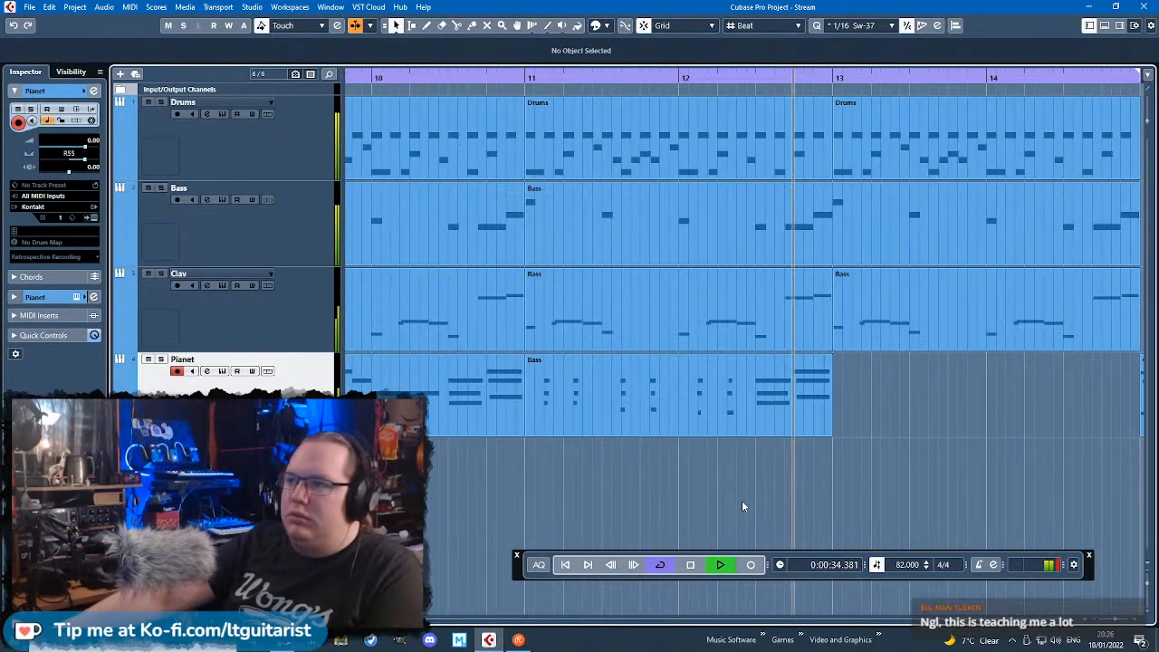
key(space)
Step: Open the Pianet part at bar 11 in the Key Editor, select its short chord notes and show their Velocity lane
click(715, 421)
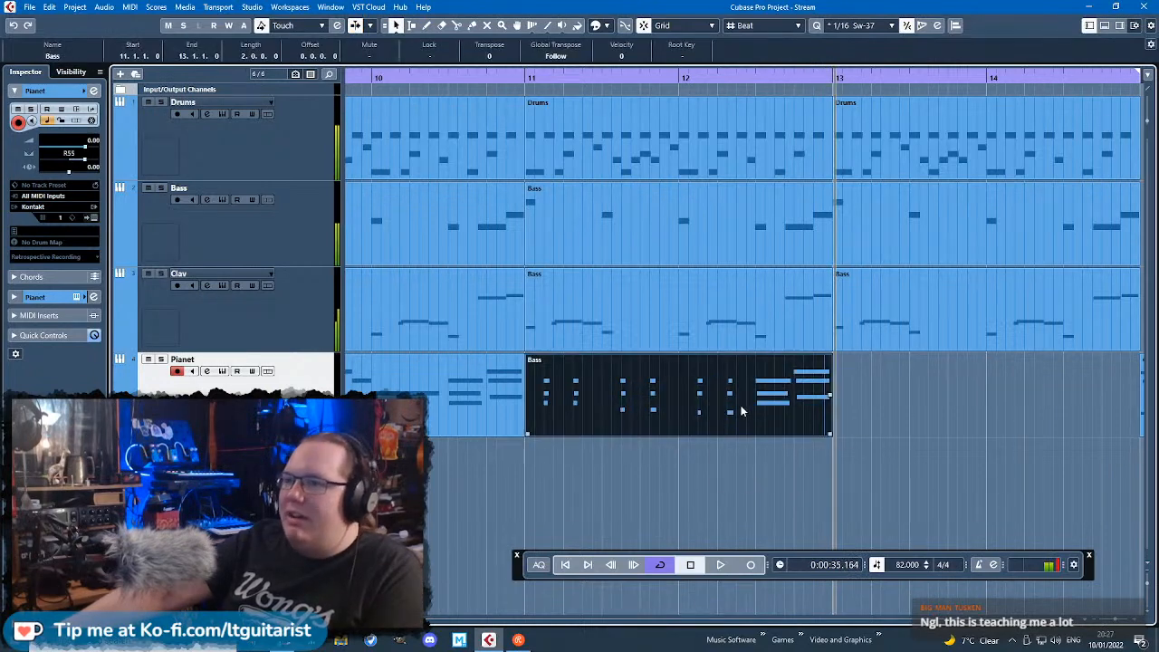
double_click(634, 409)
scroll(640, 380, down, 3)
scroll(448, 232, up, 3)
drag(426, 173, 1021, 404)
click(130, 462)
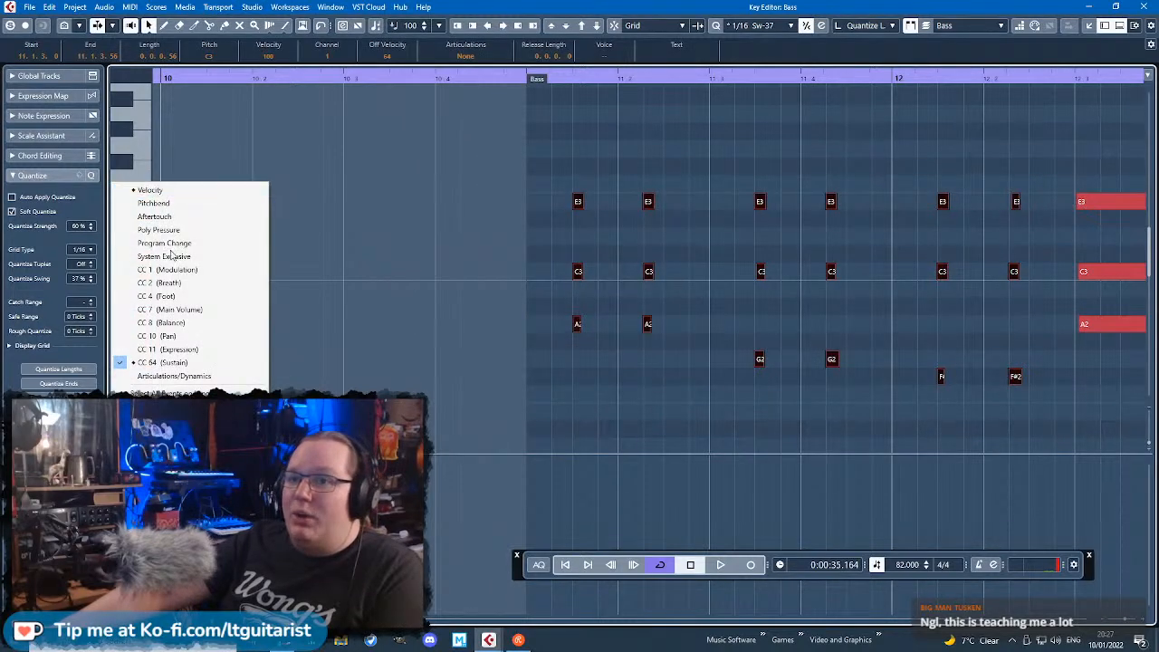
click(150, 190)
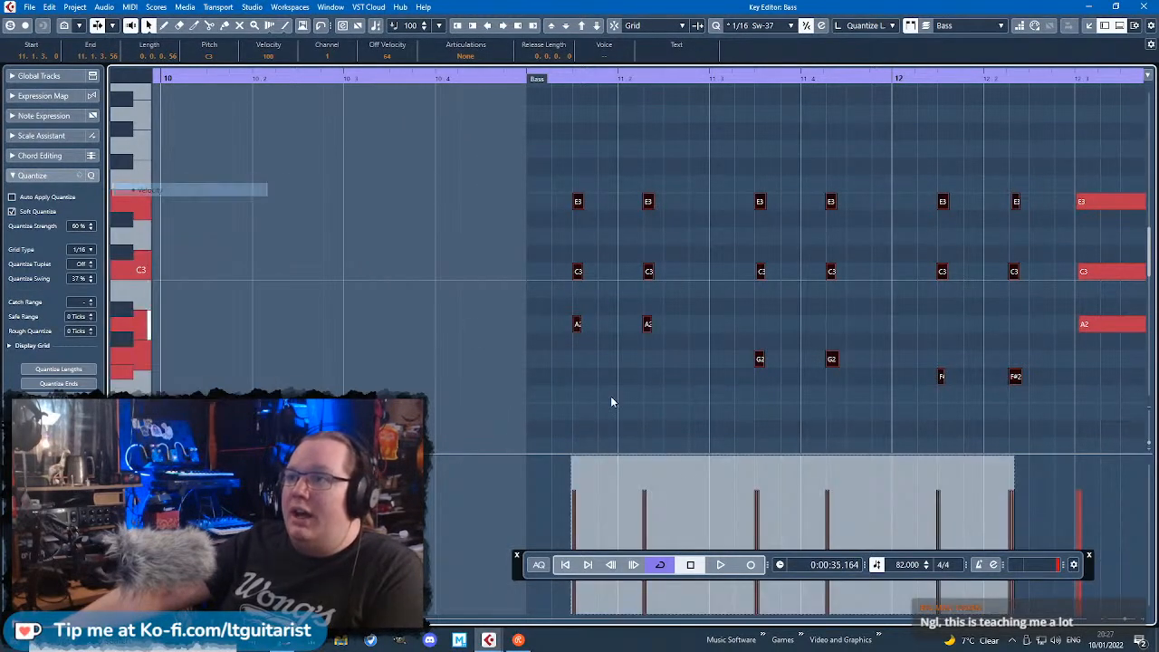
Step: Lower the velocities of the short chord stabs and vary those of the long closing chords
drag(452, 362, 1026, 252)
drag(761, 162, 962, 408)
drag(883, 436, 1146, 409)
drag(903, 343, 726, 111)
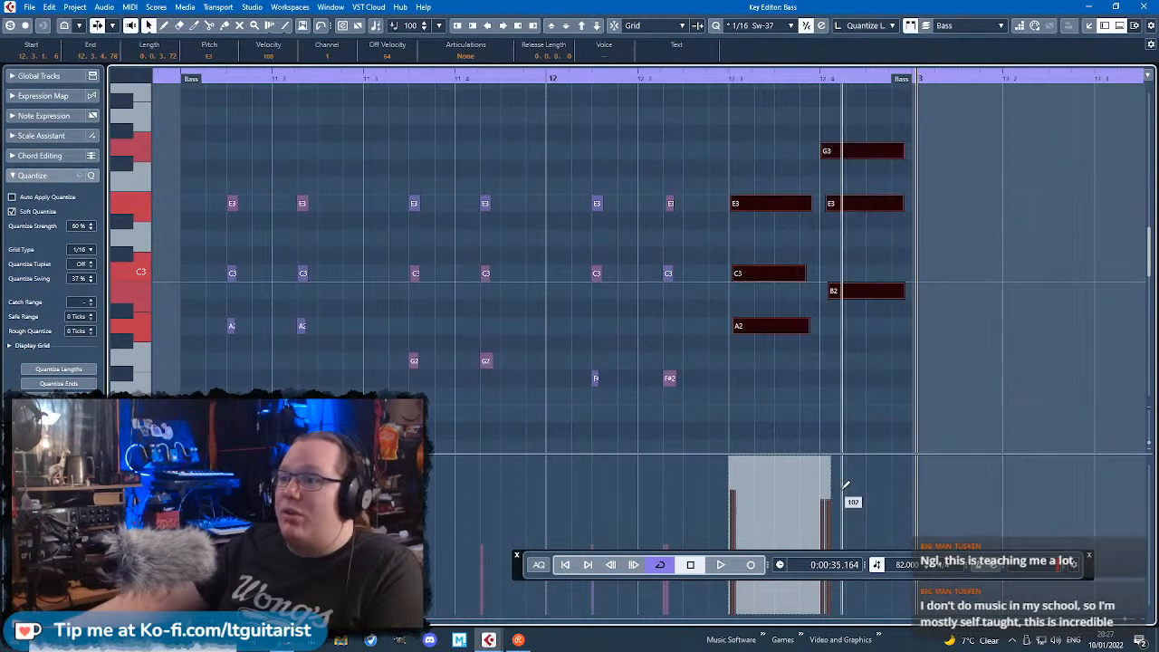
click(834, 404)
Step: Extend the starts of the E3 and B2 notes slightly earlier in the chord at bar 12 beat 4
scroll(752, 430, up, 3)
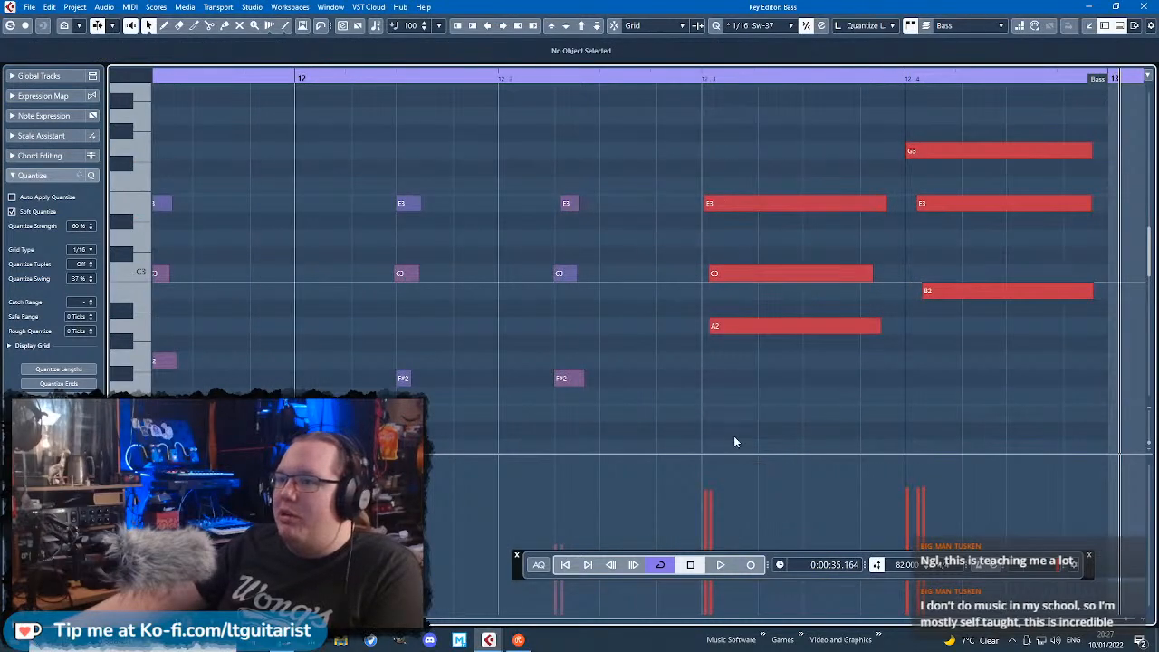
scroll(733, 442, up, 3)
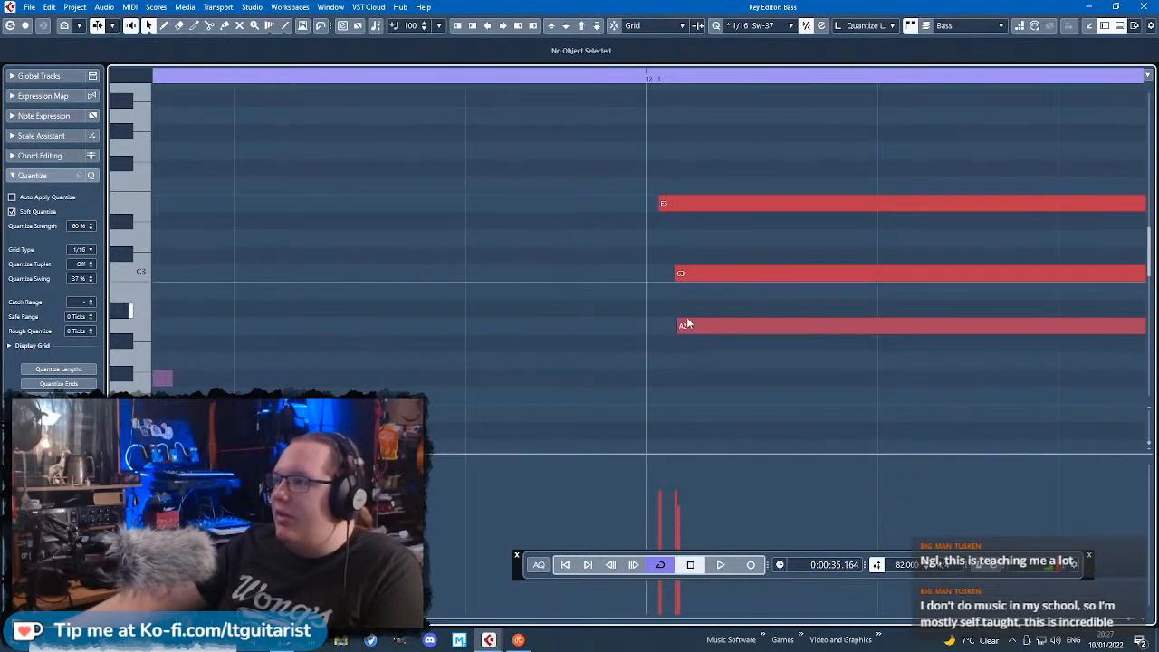
scroll(621, 304, down, 4)
scroll(682, 238, up, 4)
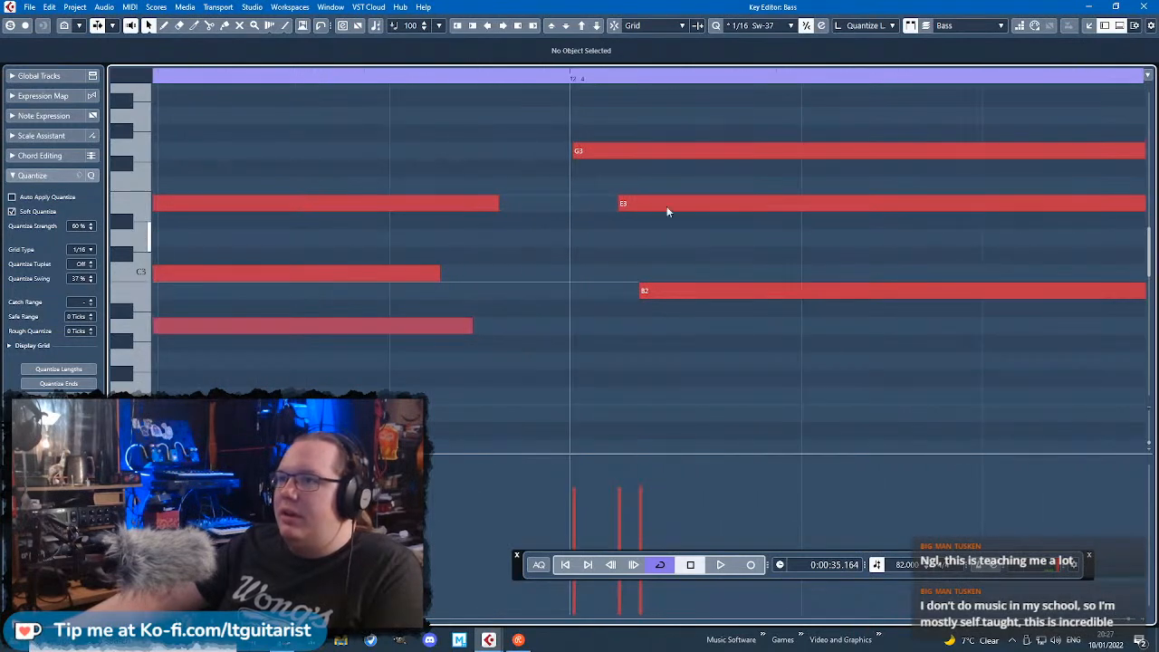
drag(621, 204, 608, 204)
drag(647, 290, 604, 290)
click(563, 354)
scroll(562, 354, down, 2)
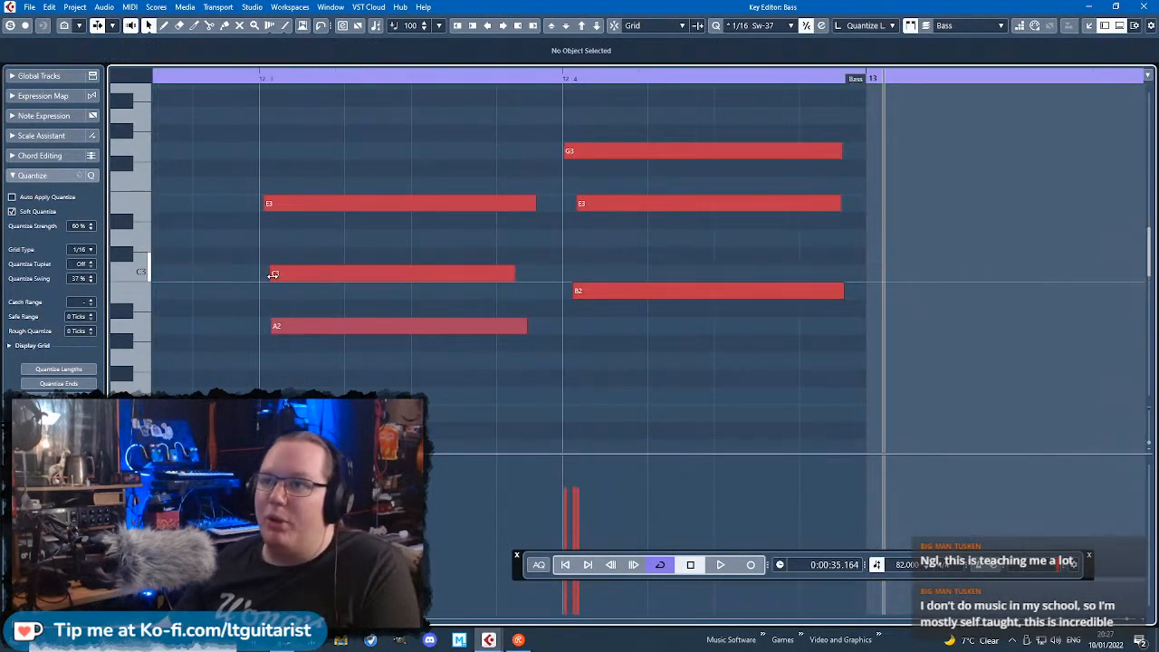
Step: Extend the starts of the C3 and E3 notes slightly earlier in the chord at bar 12 beat 3
drag(273, 275, 268, 274)
drag(292, 204, 288, 204)
click(338, 123)
scroll(416, 271, down, 2)
scroll(326, 272, up, 5)
scroll(1059, 429, down, 2)
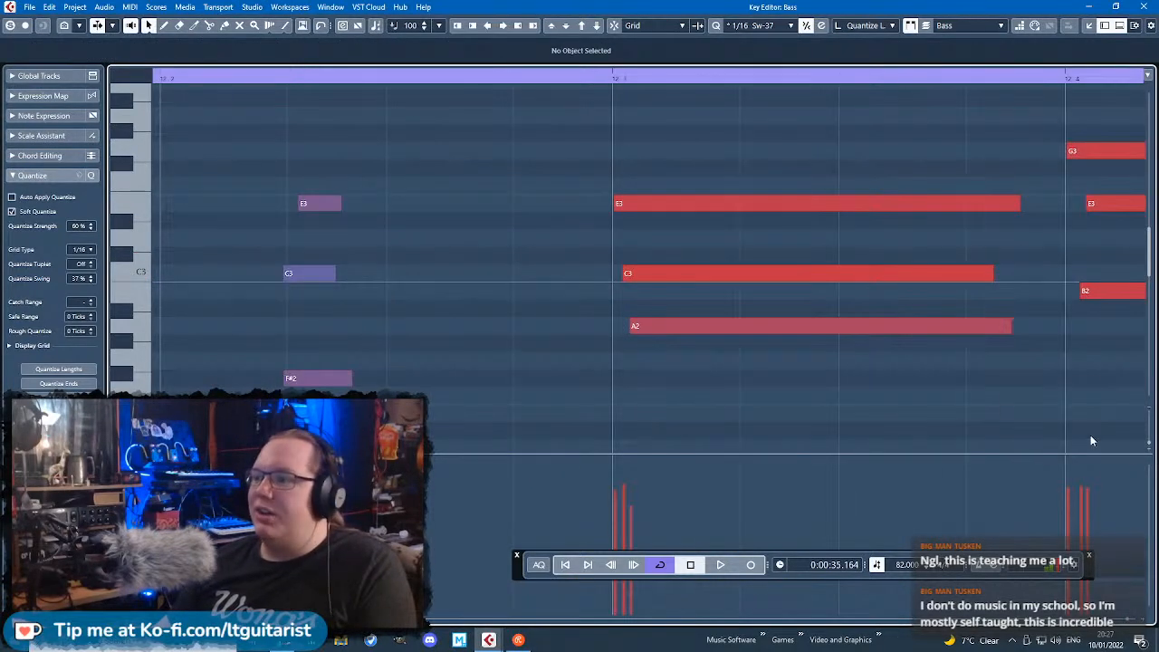
scroll(1000, 345, down, 2)
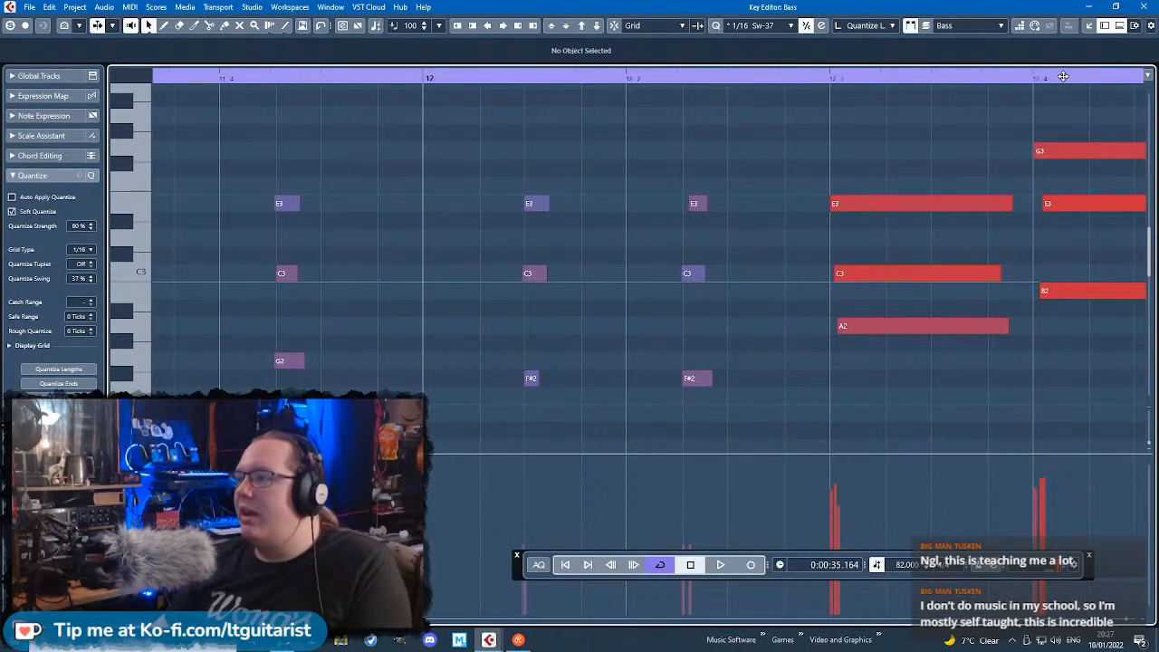
Step: Close the Key Editor and duplicate the edited Pianet part from bar 11 to bar 13
click(1145, 6)
click(859, 499)
click(762, 420)
key(ctrl+d)
scroll(762, 419, down, 2)
click(967, 499)
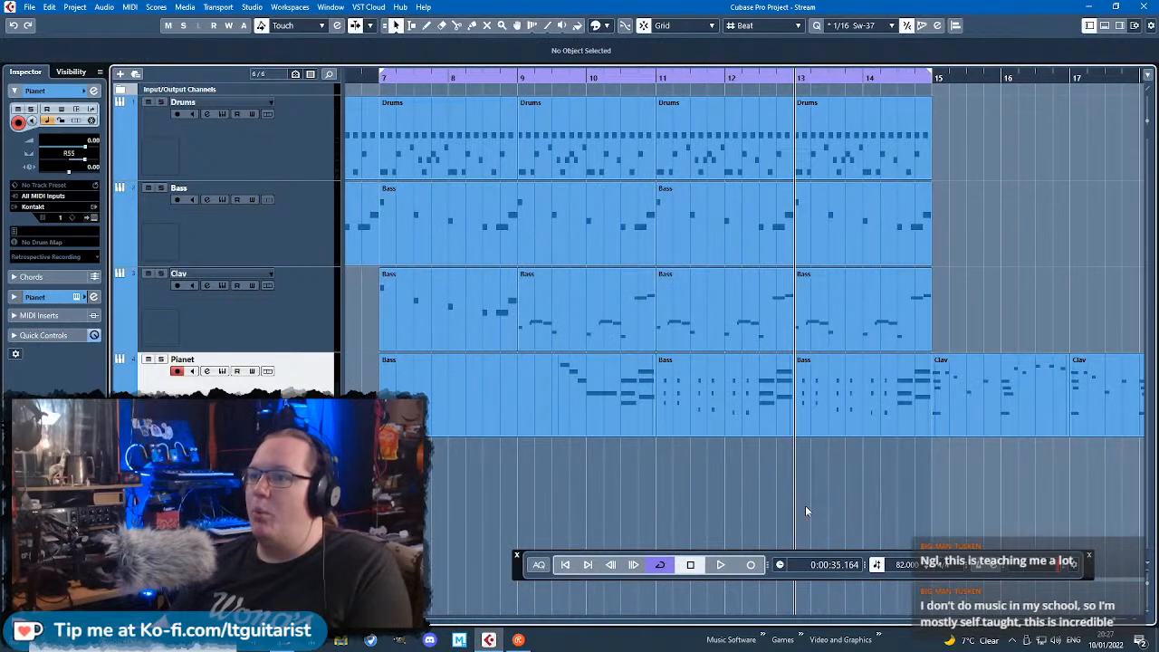
Step: Play the arrangement from late in bar 10 to review the duplicated Pianet parts
click(640, 79)
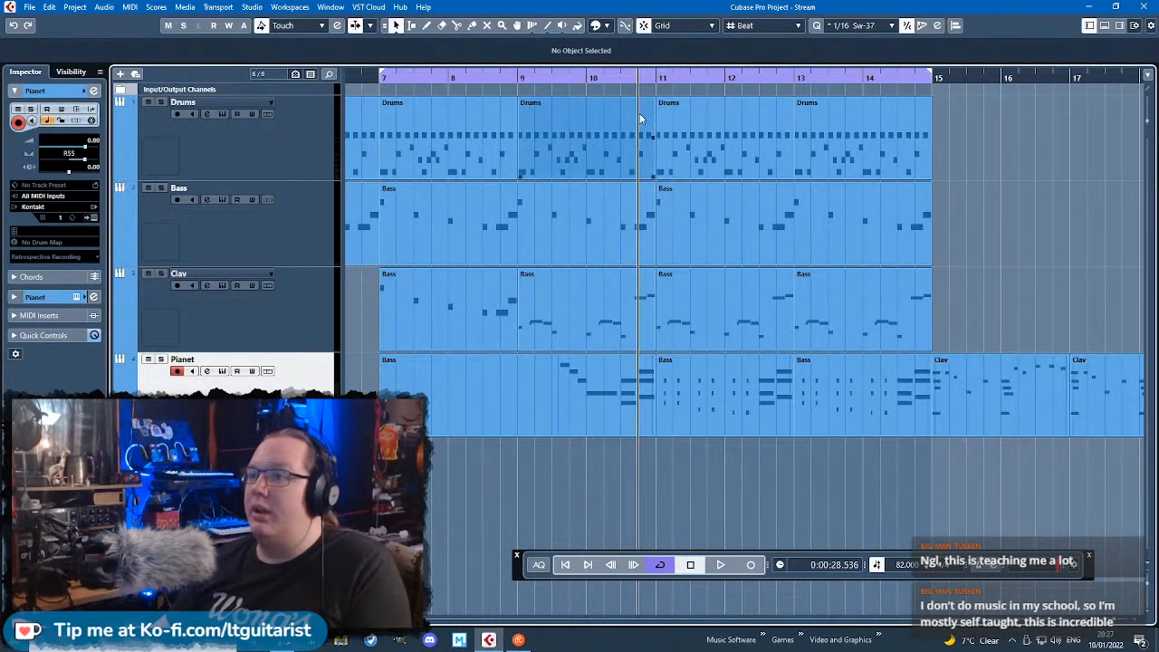
key(space)
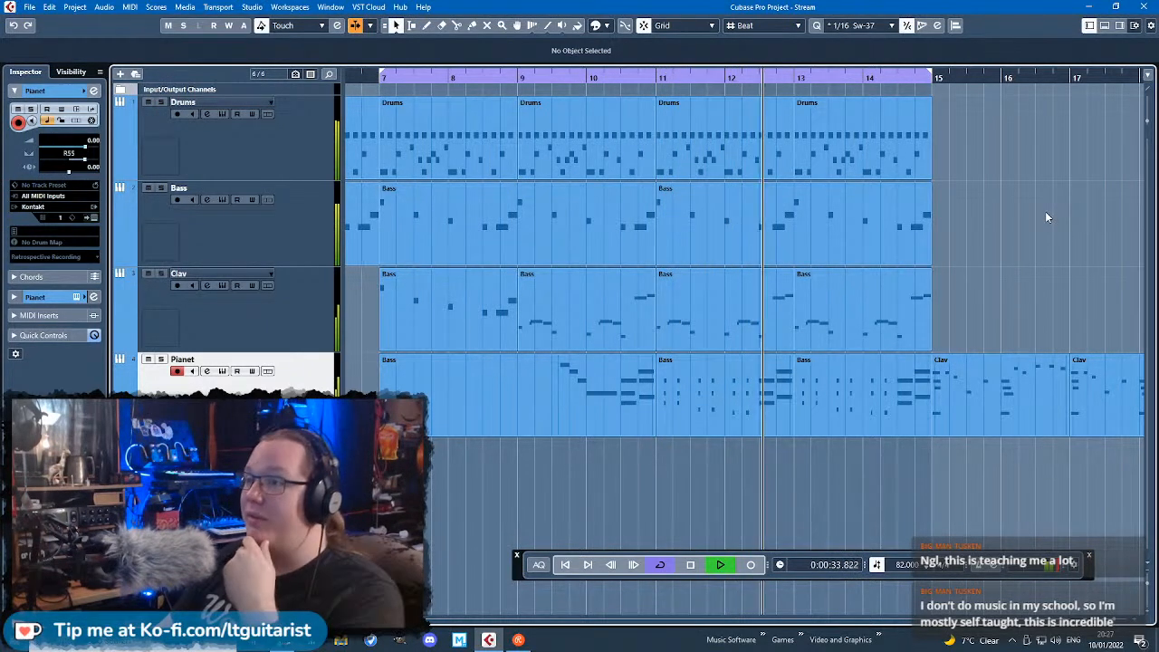
scroll(1044, 218, right, 5)
drag(551, 218, 840, 178)
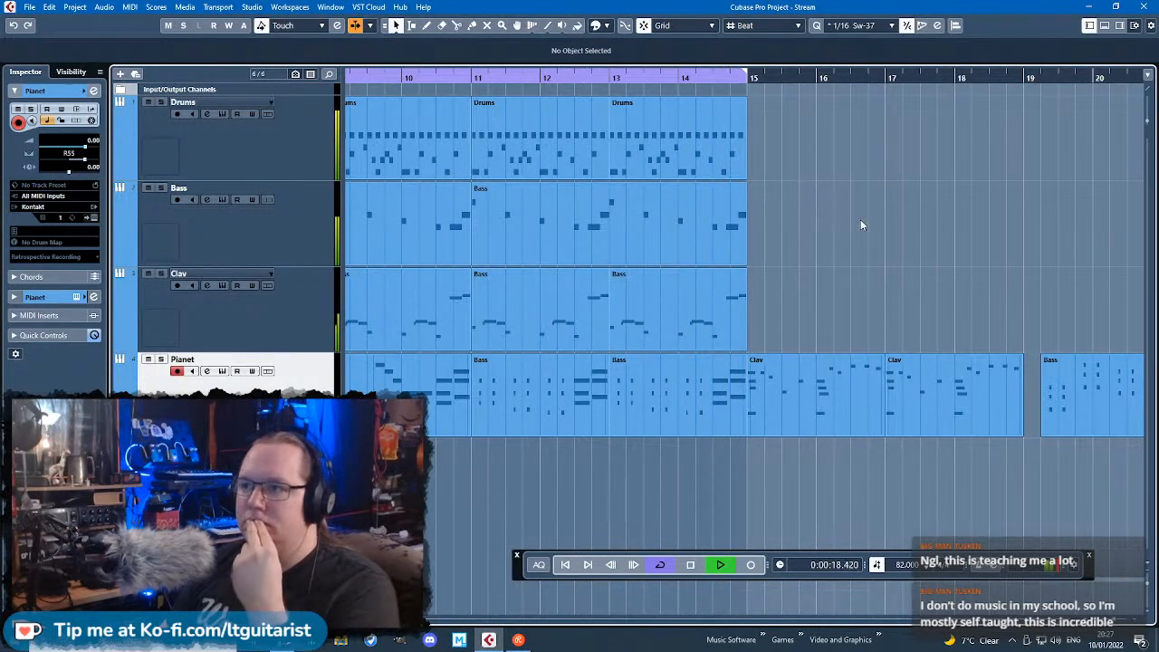
key(space)
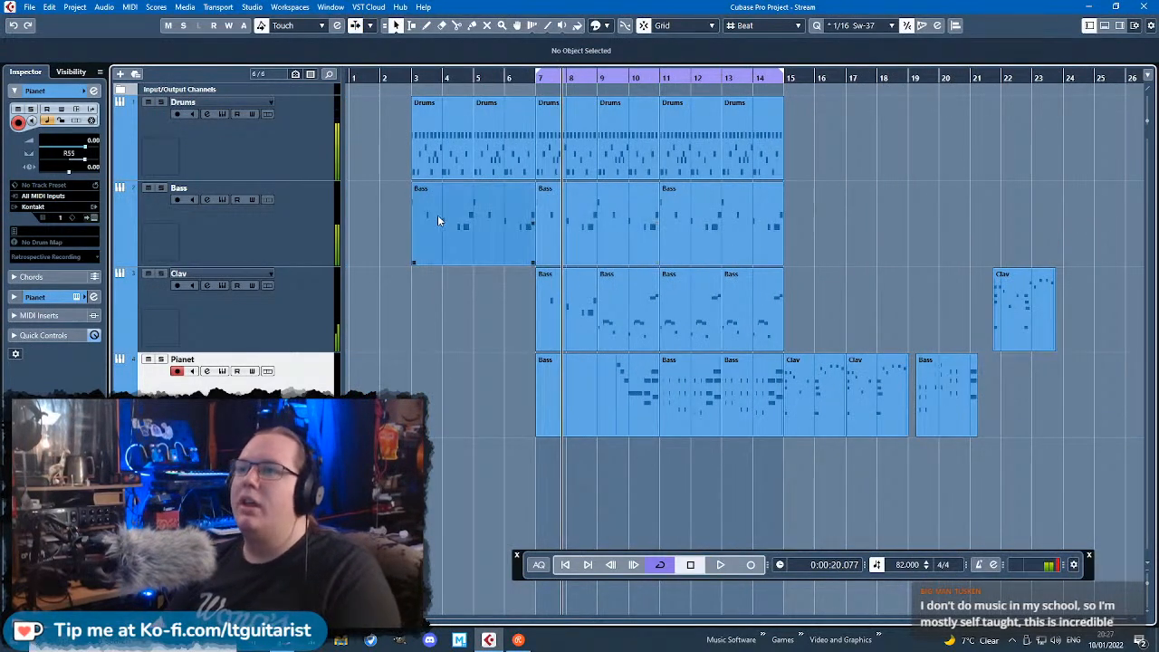
Step: Split the first Pianet part at bar 9 and delete its empty section from bar 7 to bar 9
drag(755, 487, 678, 121)
shift+click(624, 335)
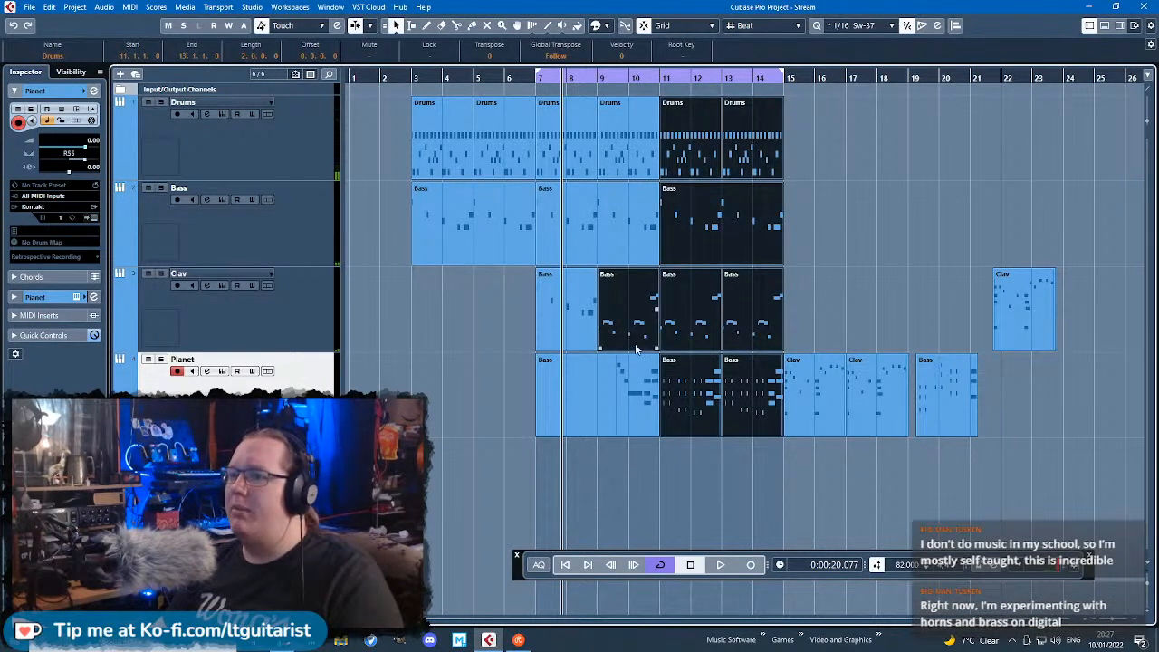
scroll(650, 368, up, 3)
click(500, 422)
key(3)
click(510, 409)
key(1)
click(471, 411)
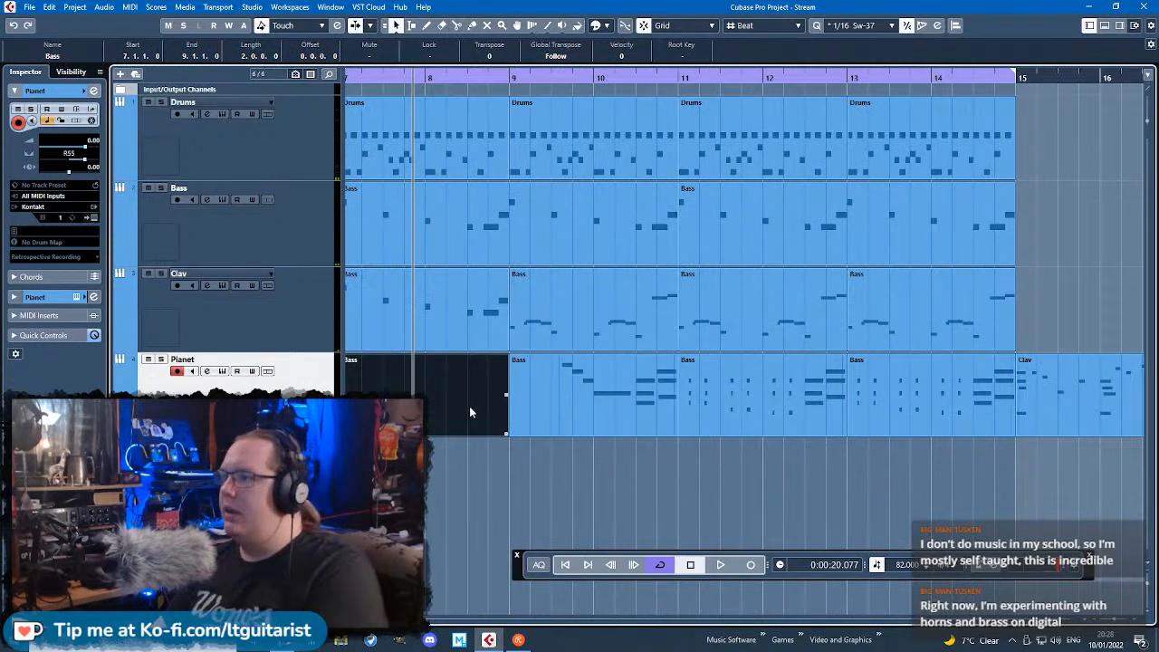
key(Delete)
click(513, 468)
scroll(513, 468, down, 3)
scroll(509, 463, up, 3)
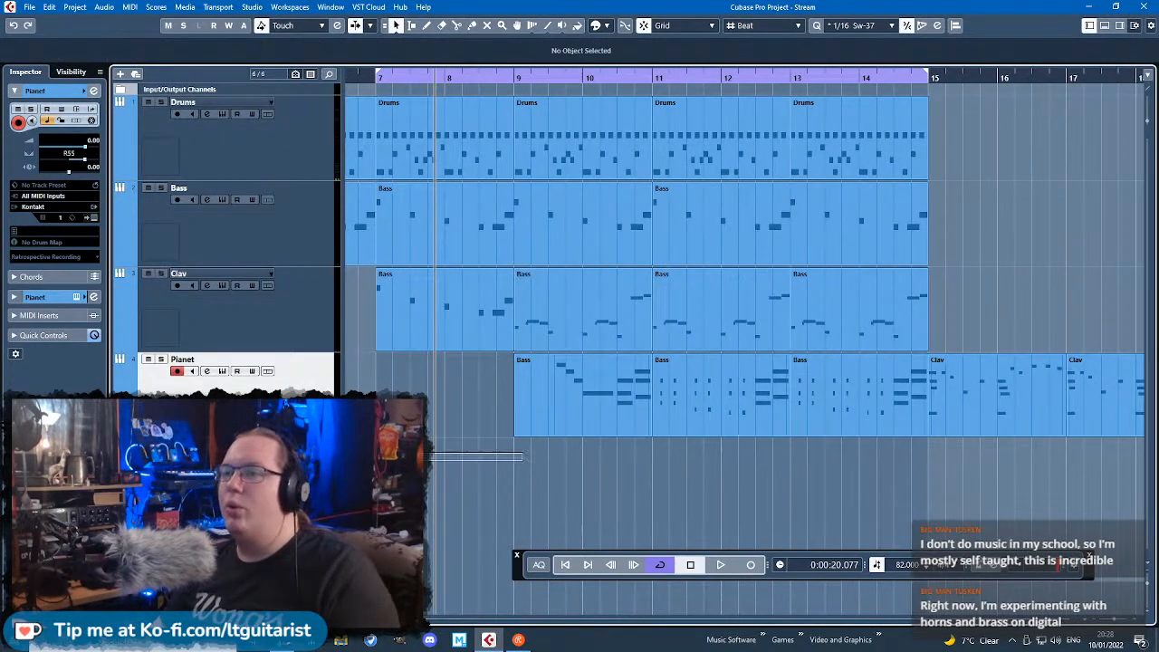
scroll(496, 445, down, 2)
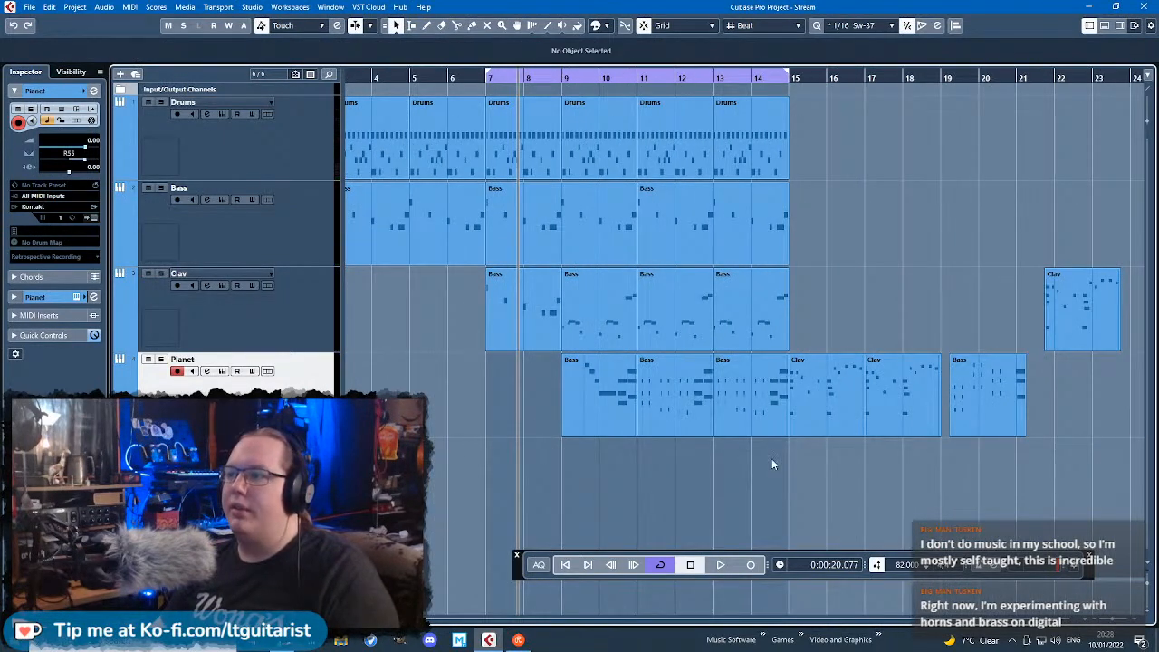
drag(934, 471, 848, 444)
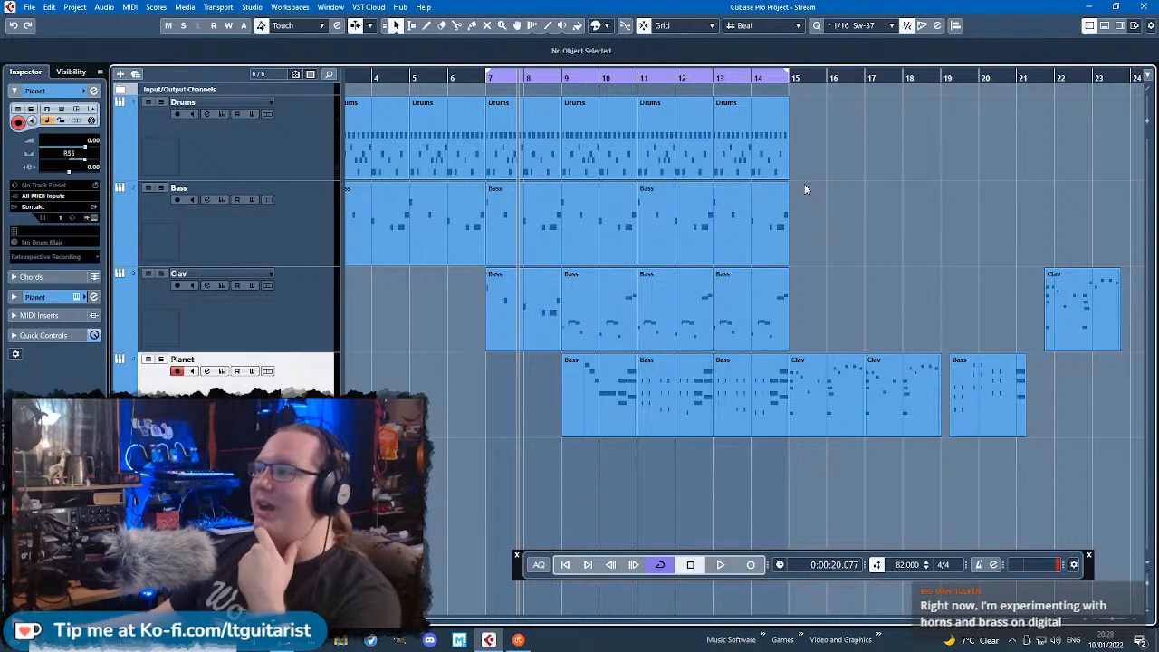
Step: Colour all the parts on the Drums and Bass tracks deeper blue
drag(861, 175, 420, 221)
click(596, 24)
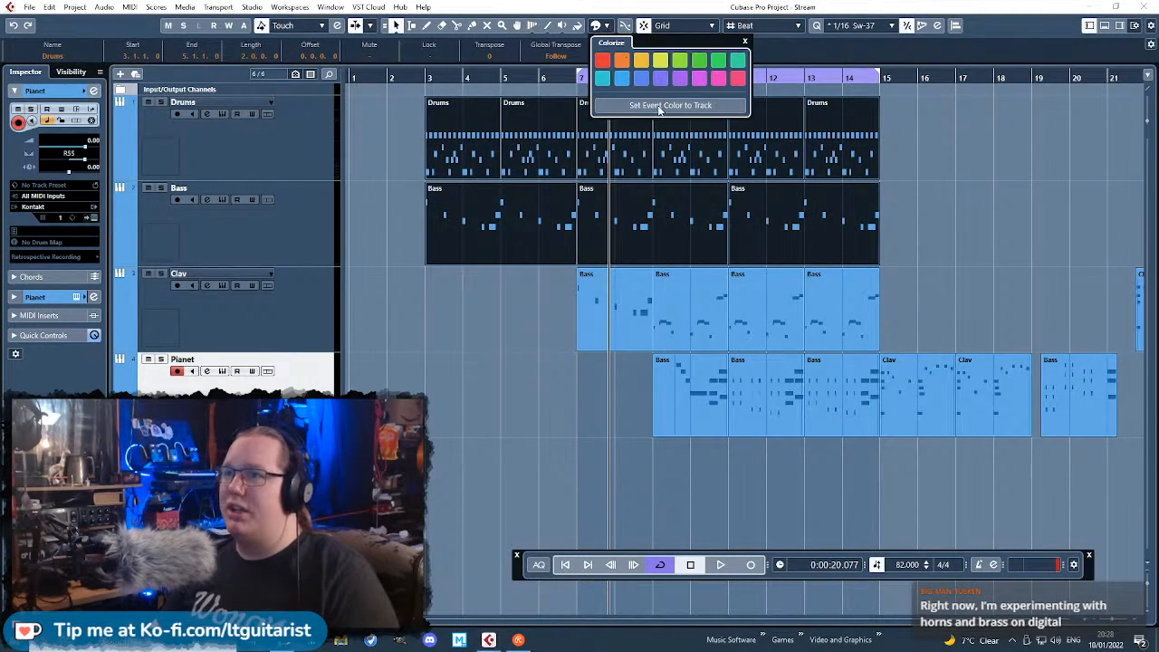
click(638, 79)
click(944, 136)
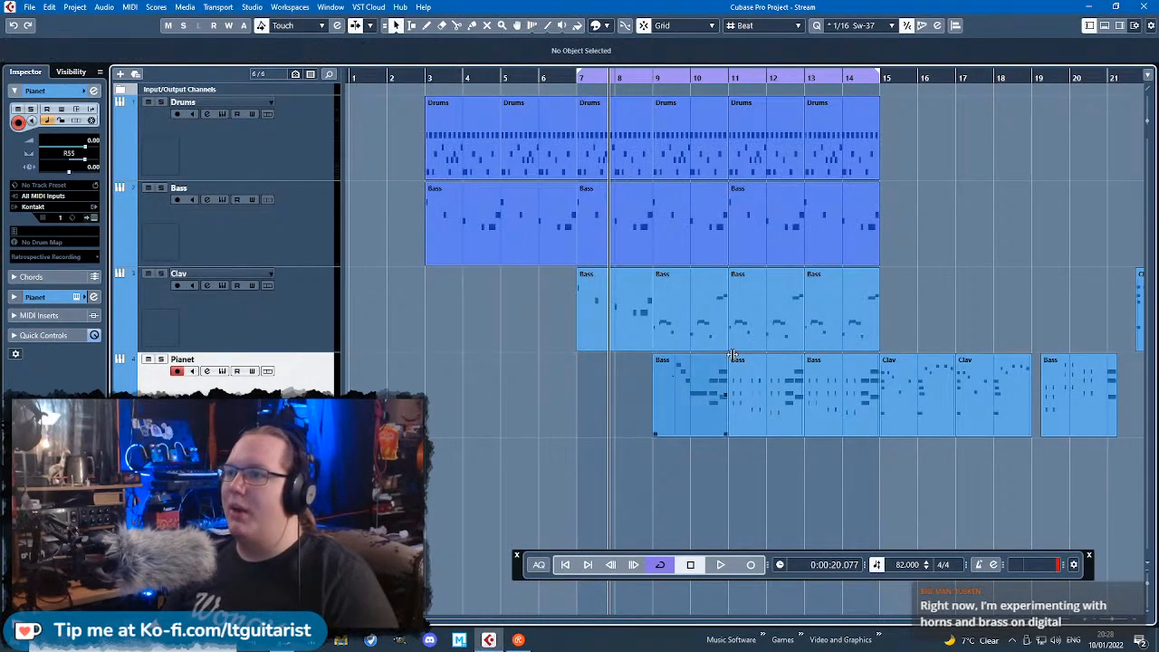
Step: Colour the Clav and Pianet parts between bars 7 and 15 bright light blue
scroll(694, 368, up, 2)
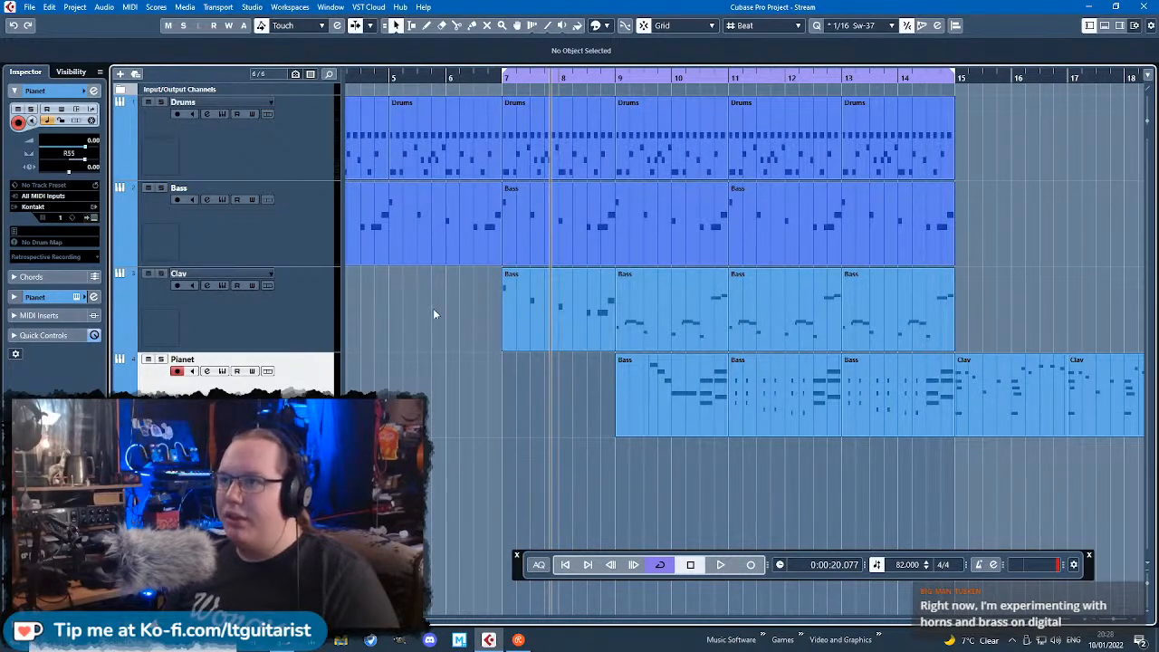
scroll(423, 291, down, 1)
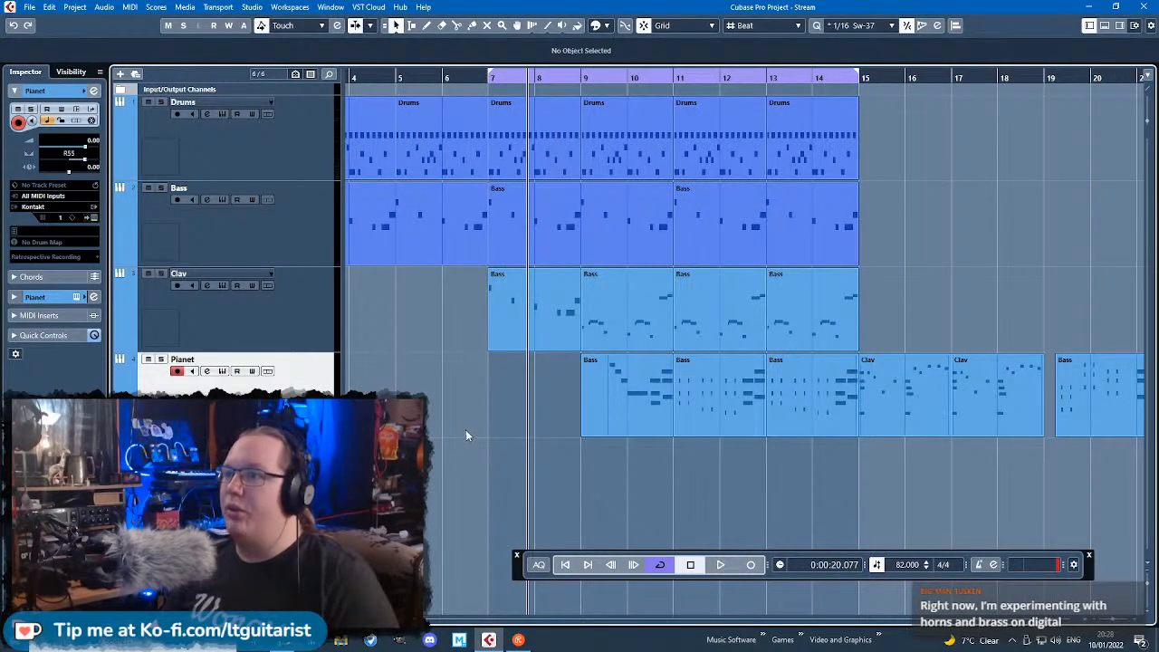
drag(808, 493, 742, 318)
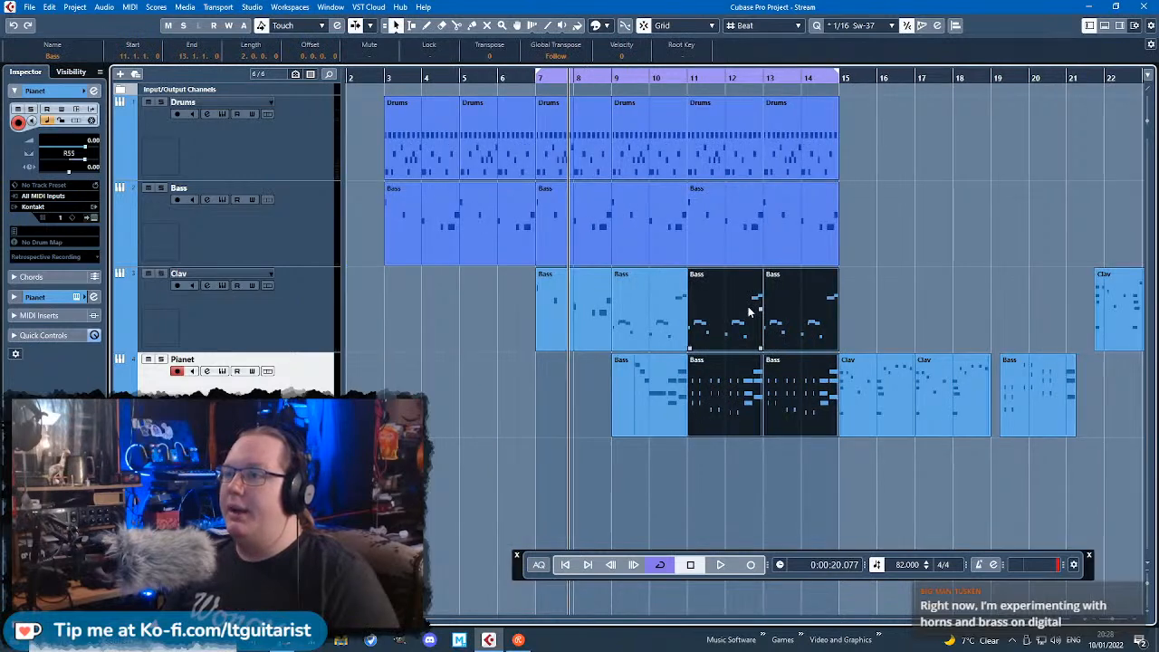
scroll(725, 353, up, 1)
drag(664, 472, 878, 337)
scroll(834, 425, down, 3)
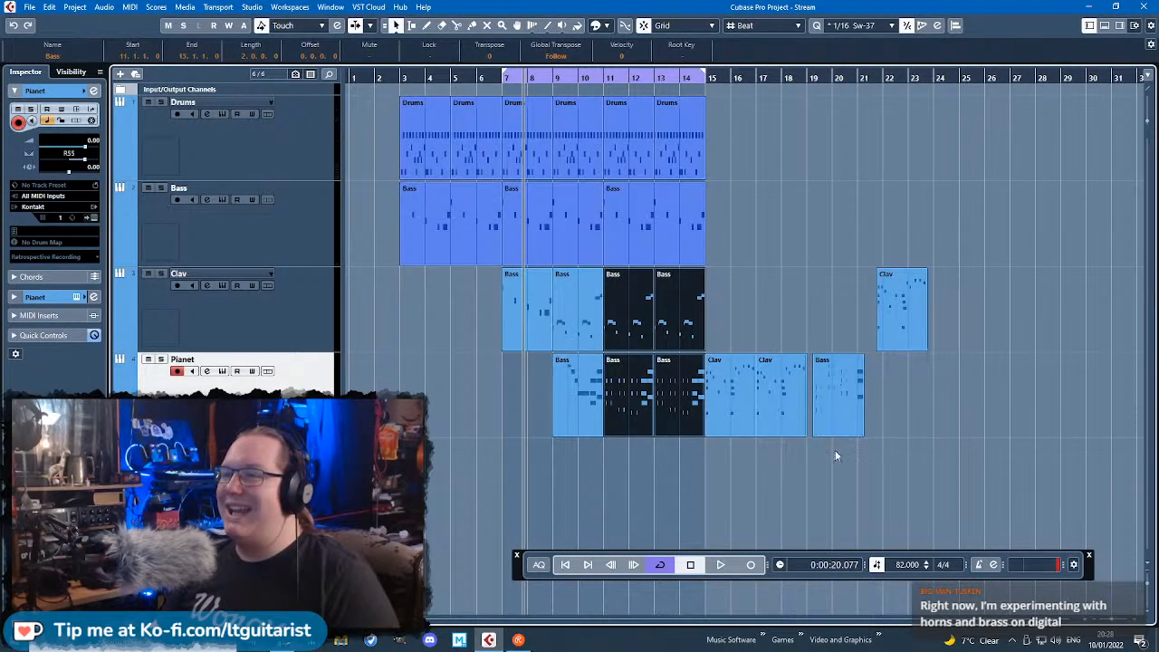
scroll(569, 361, up, 2)
drag(774, 480, 483, 306)
click(598, 24)
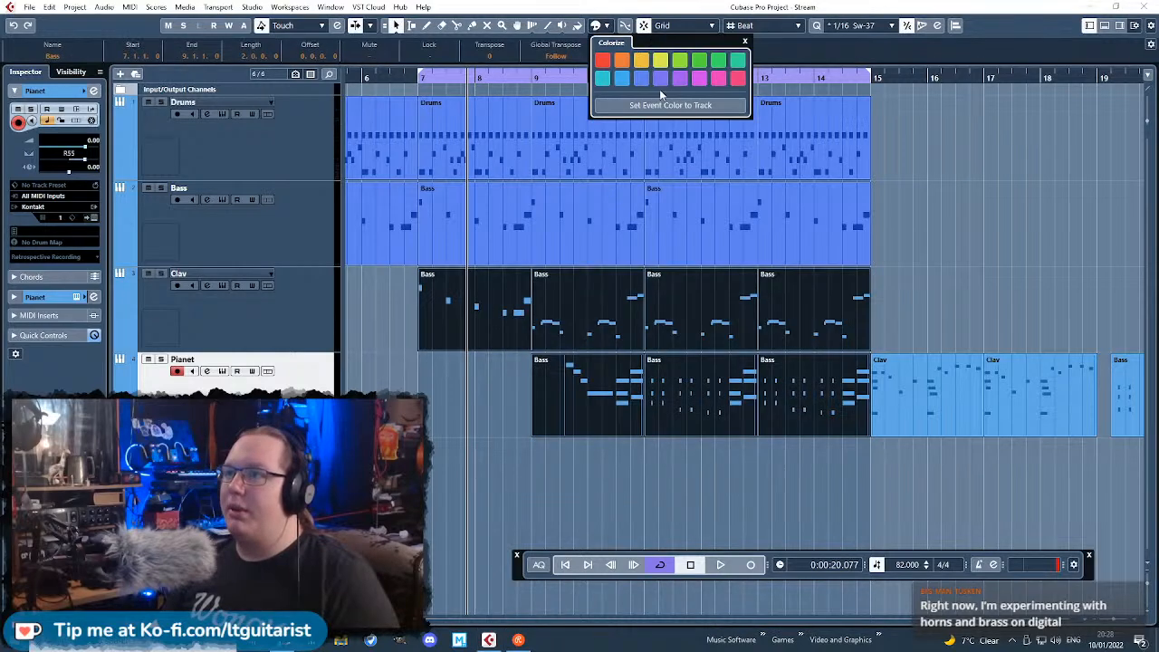
click(619, 81)
Step: Recolour the Drums and Bass parts from bar 7 to bar 15 with the same bright light blue
drag(985, 243, 504, 129)
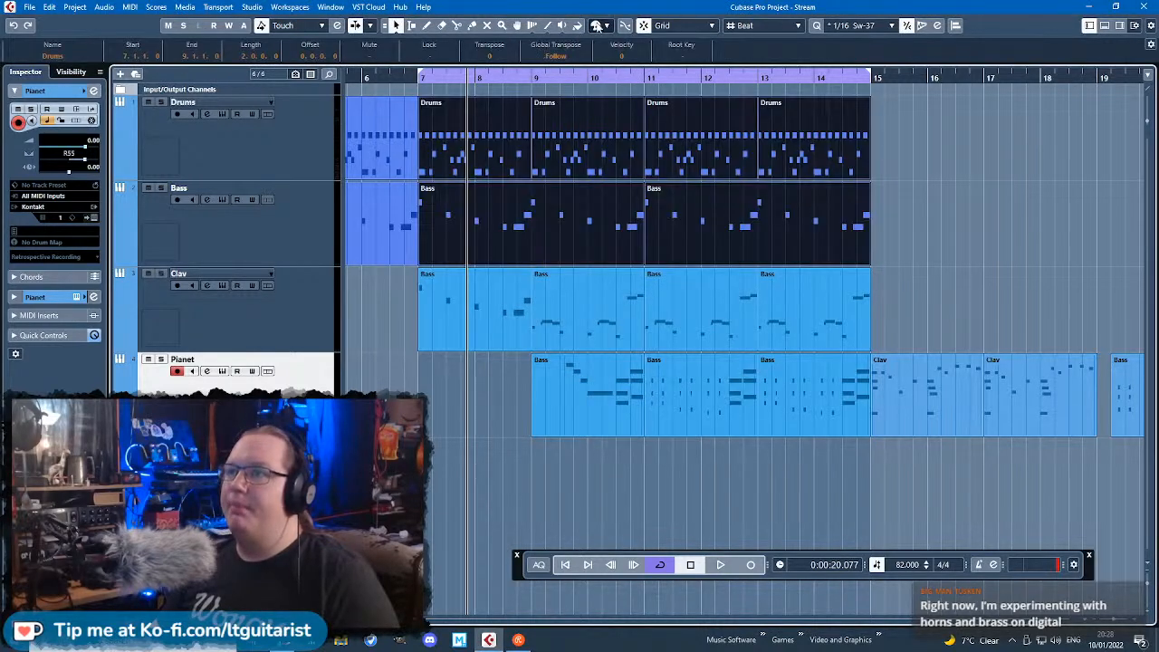
click(607, 27)
click(622, 79)
click(987, 232)
key(g)
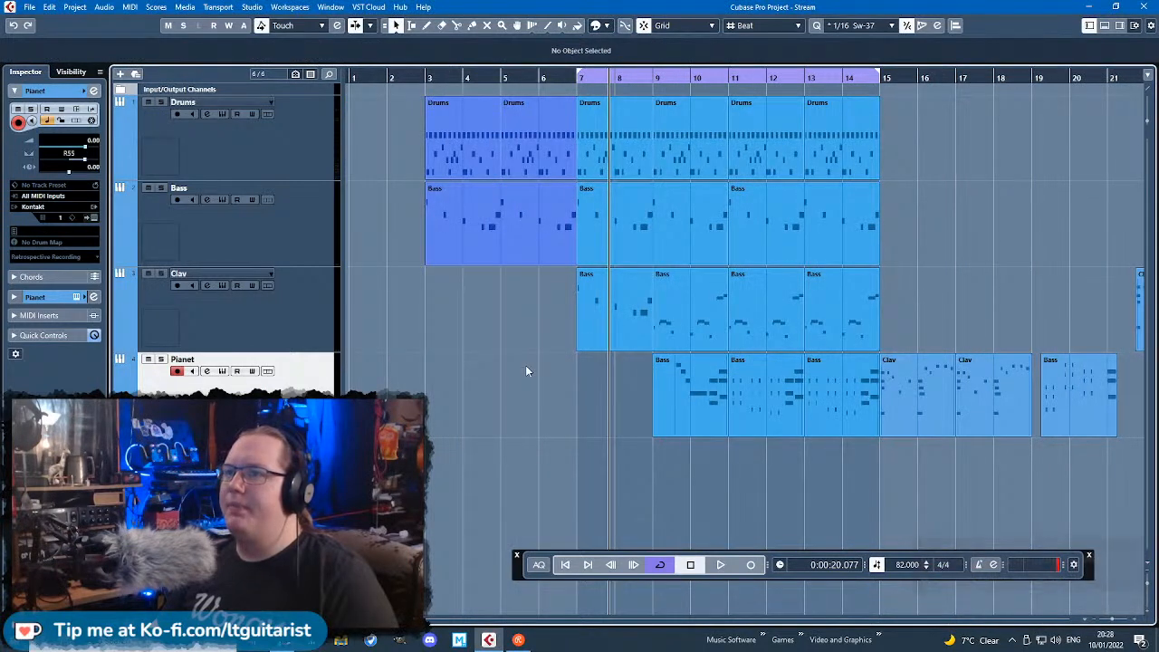
scroll(475, 317, up, 2)
scroll(477, 332, down, 2)
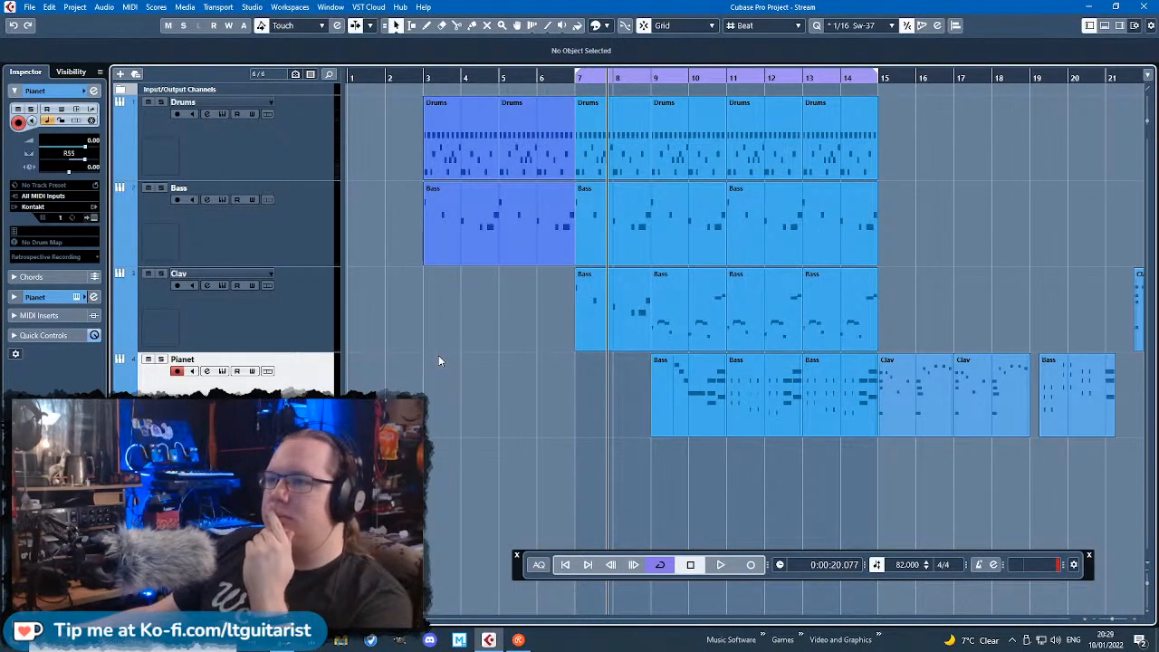
Step: Move the loop start to bar 11 and place the playback cursor in bar 14
click(464, 151)
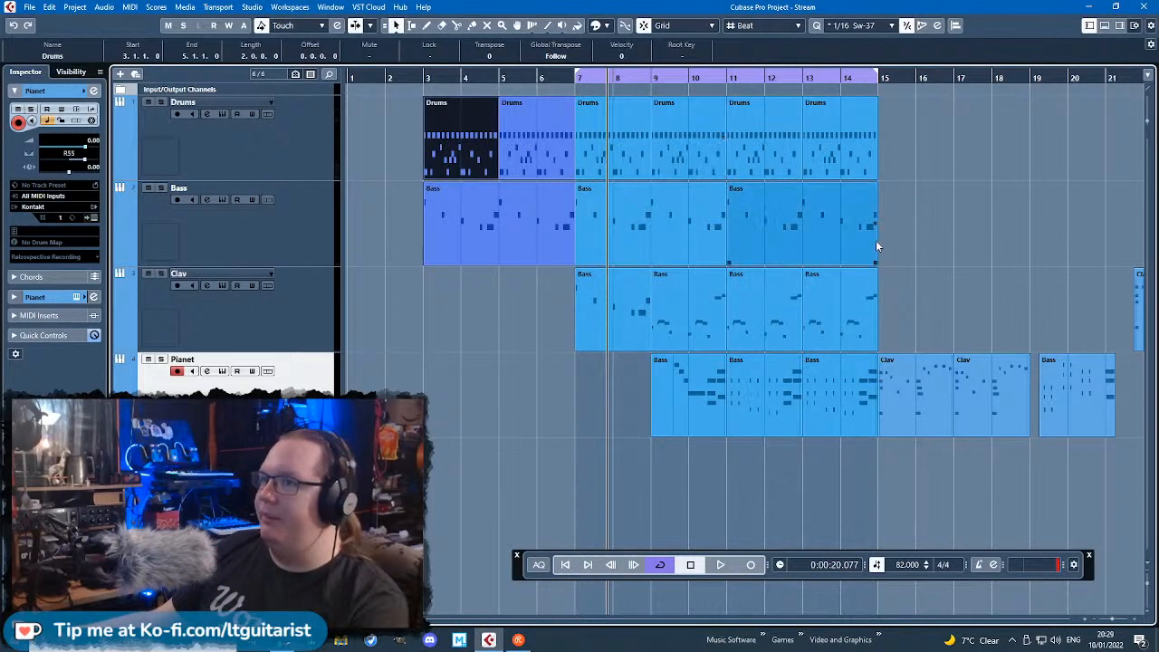
click(587, 317)
drag(579, 82, 626, 106)
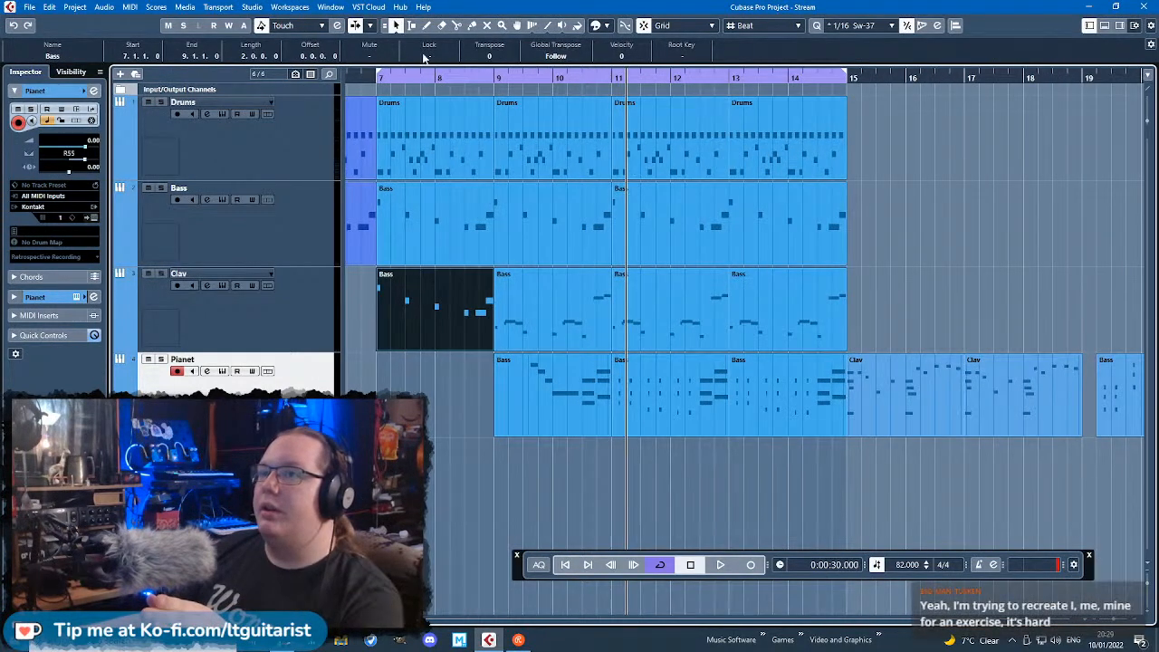
drag(381, 72, 584, 118)
click(942, 166)
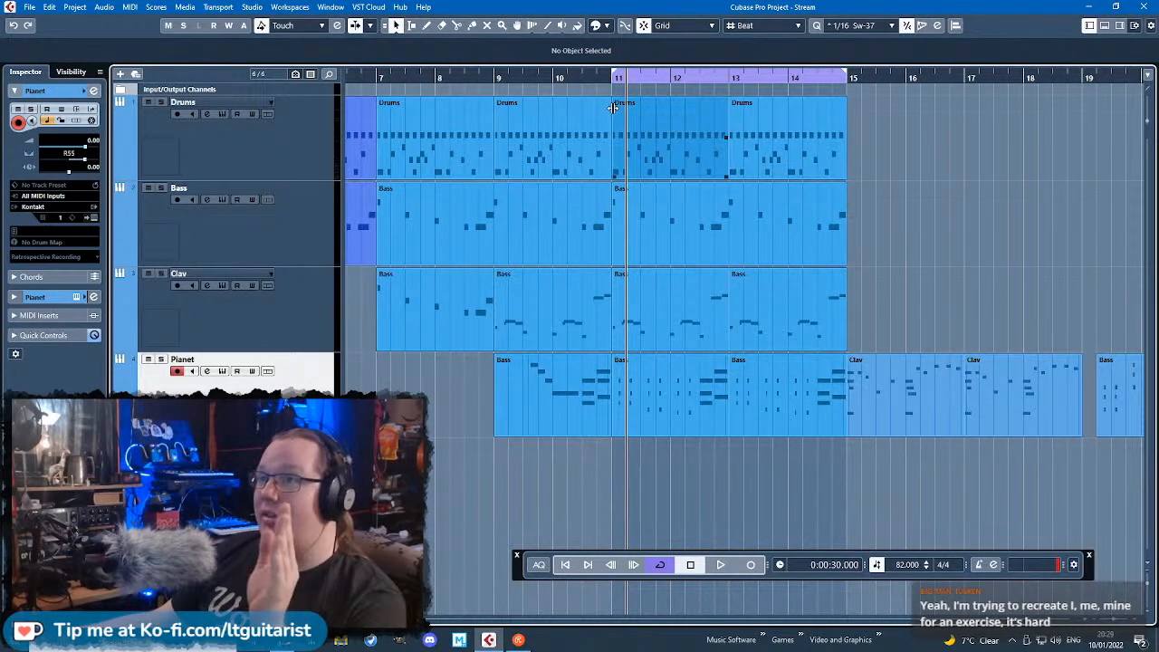
drag(614, 78, 838, 78)
key(g)
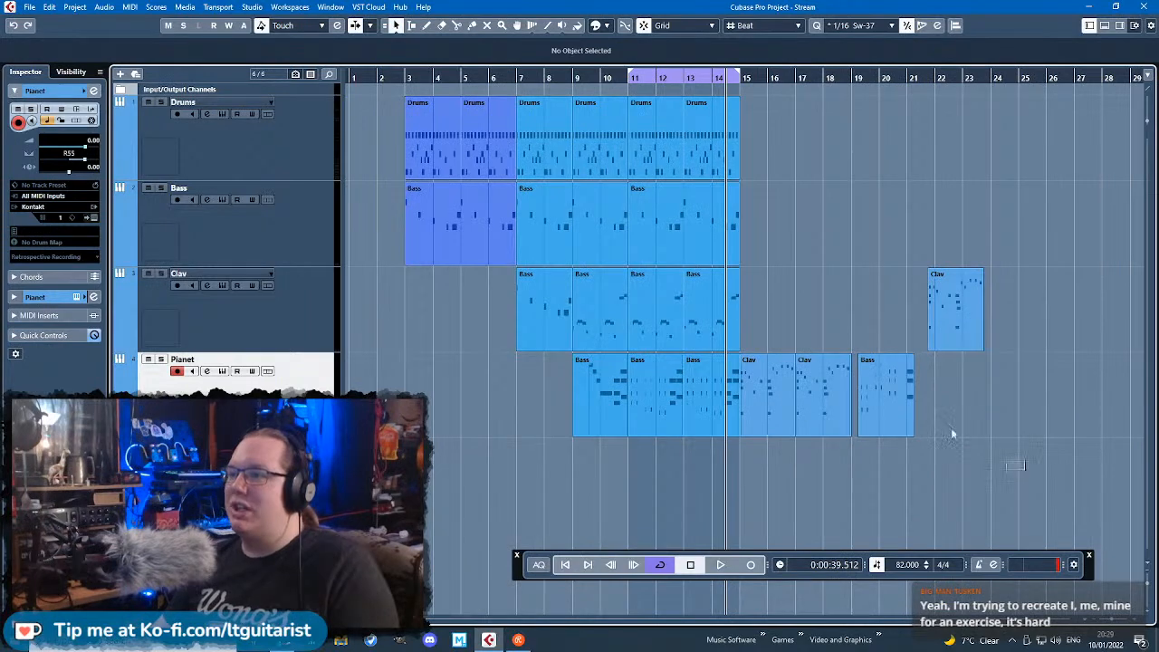
Step: Move the spare parts after bar 15 three bars later, so the first one starts at bar 18
drag(1018, 469, 766, 264)
drag(775, 388, 857, 387)
click(786, 389)
scroll(739, 389, up, 4)
Step: Play the end of bar 14, open the bar 13 Drums part in the Key Editor and audition bar 14 there
key(space)
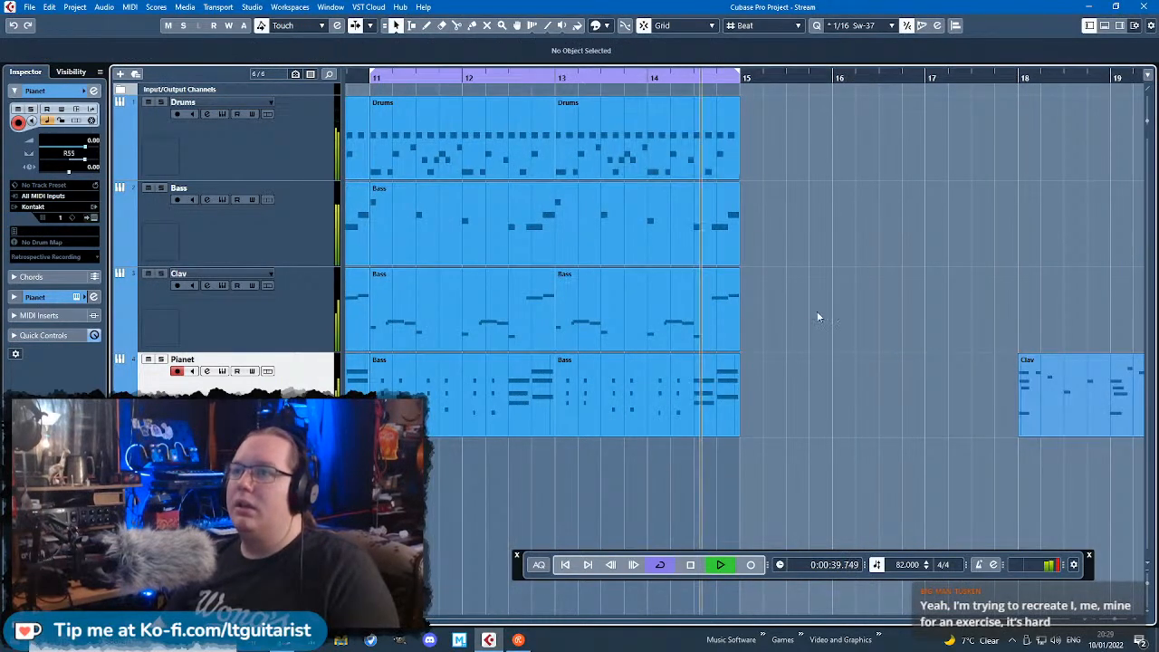
scroll(712, 355, up, 4)
key(space)
double_click(717, 143)
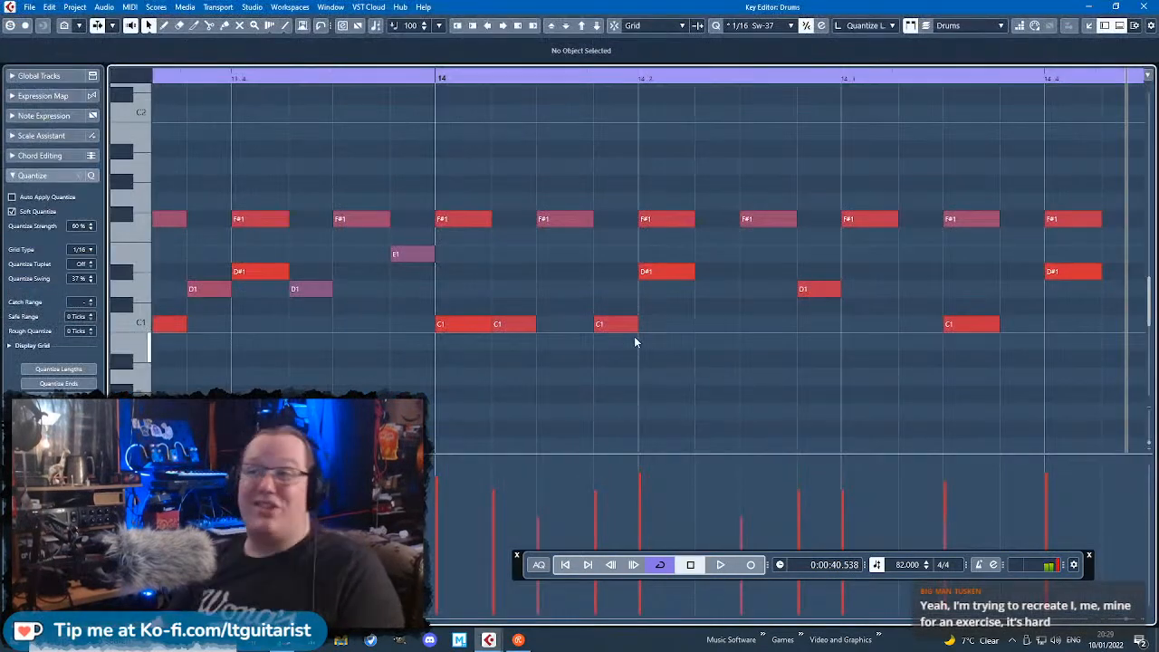
scroll(631, 308, down, 3)
click(556, 80)
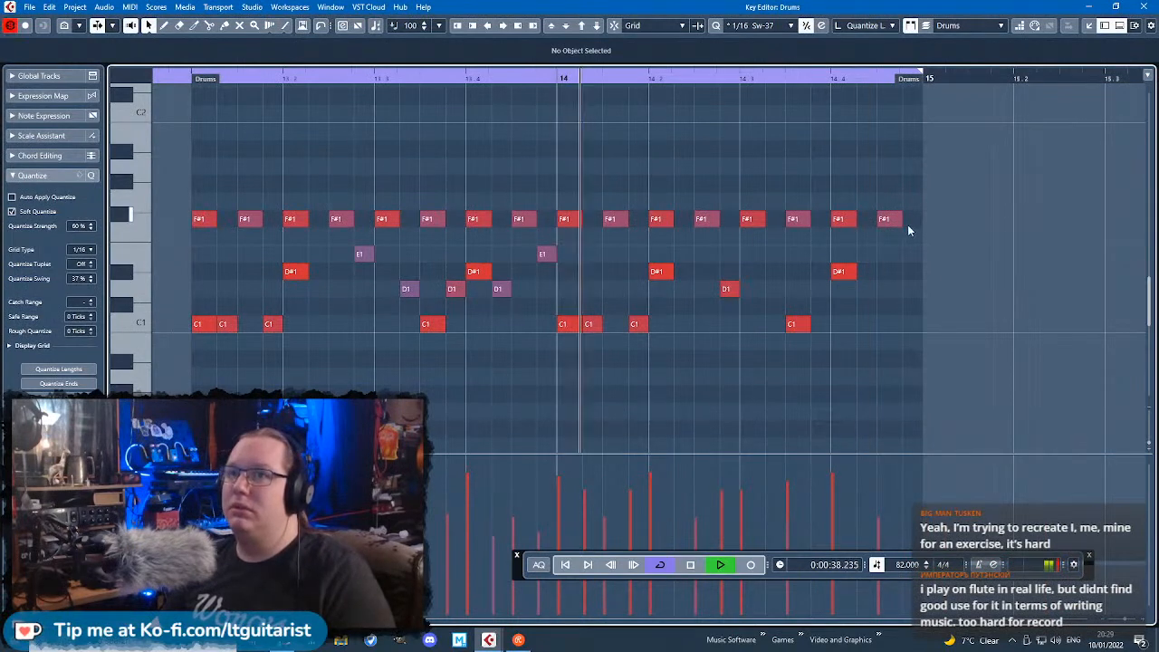
scroll(919, 354, up, 2)
key(space)
scroll(715, 353, up, 3)
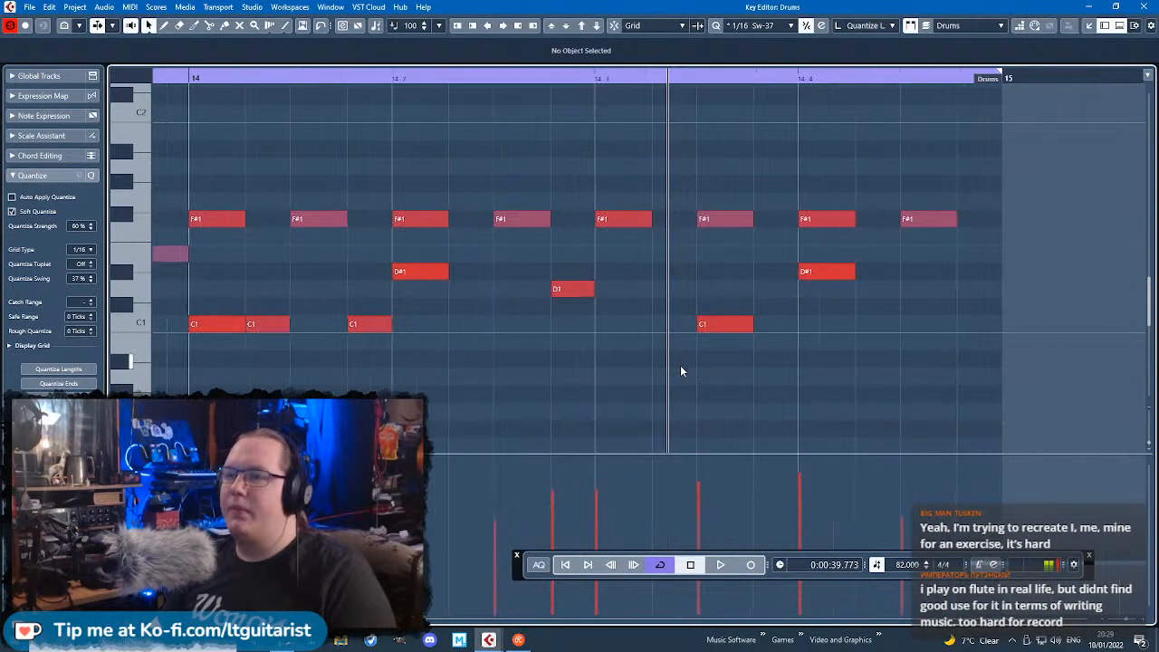
Step: Add a quiet E1 note at 14.2.2 with velocity 51 and another E1 at the start of 14.3, then audition them
double_click(443, 261)
click(461, 264)
click(478, 254)
key(q)
click(431, 549)
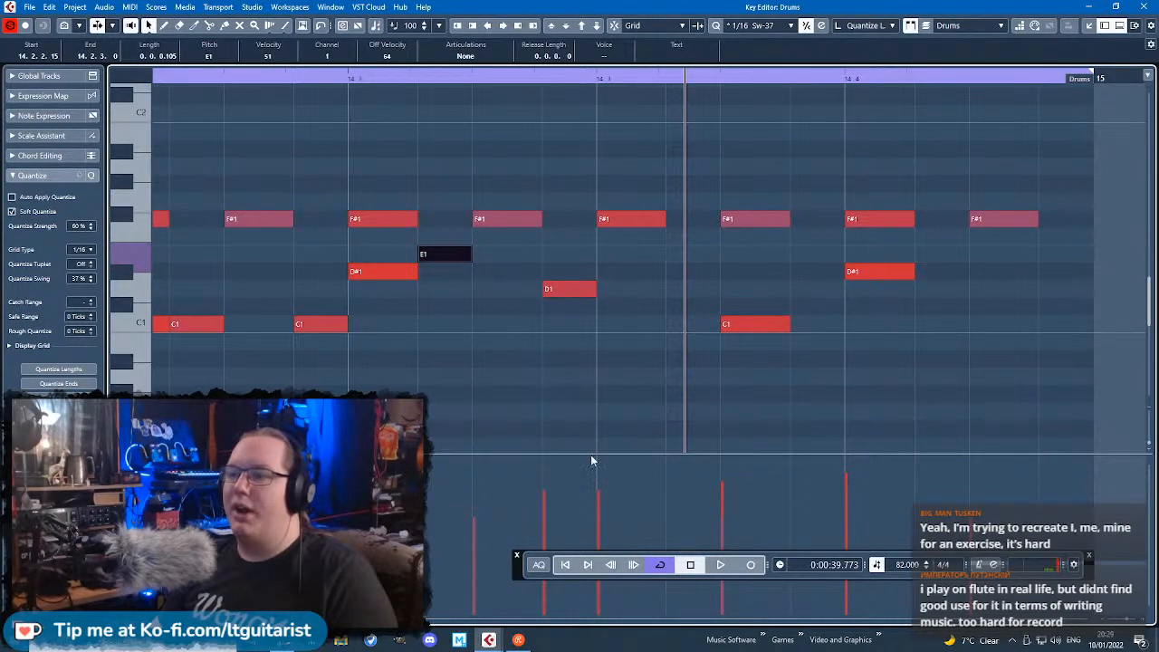
double_click(600, 258)
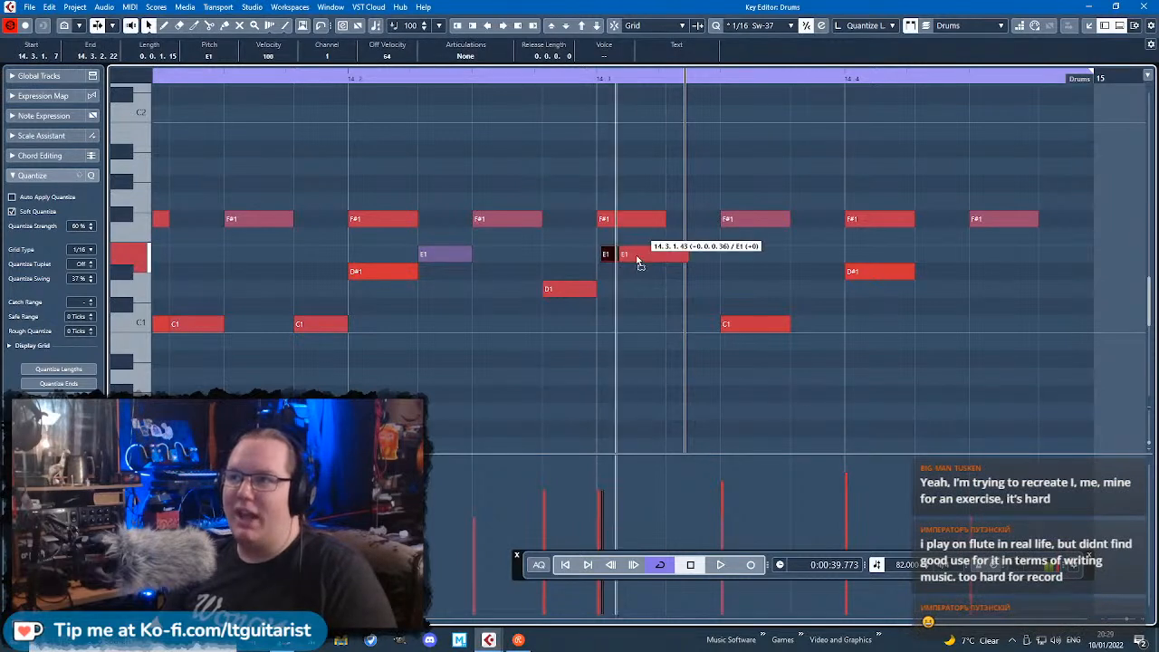
key(space)
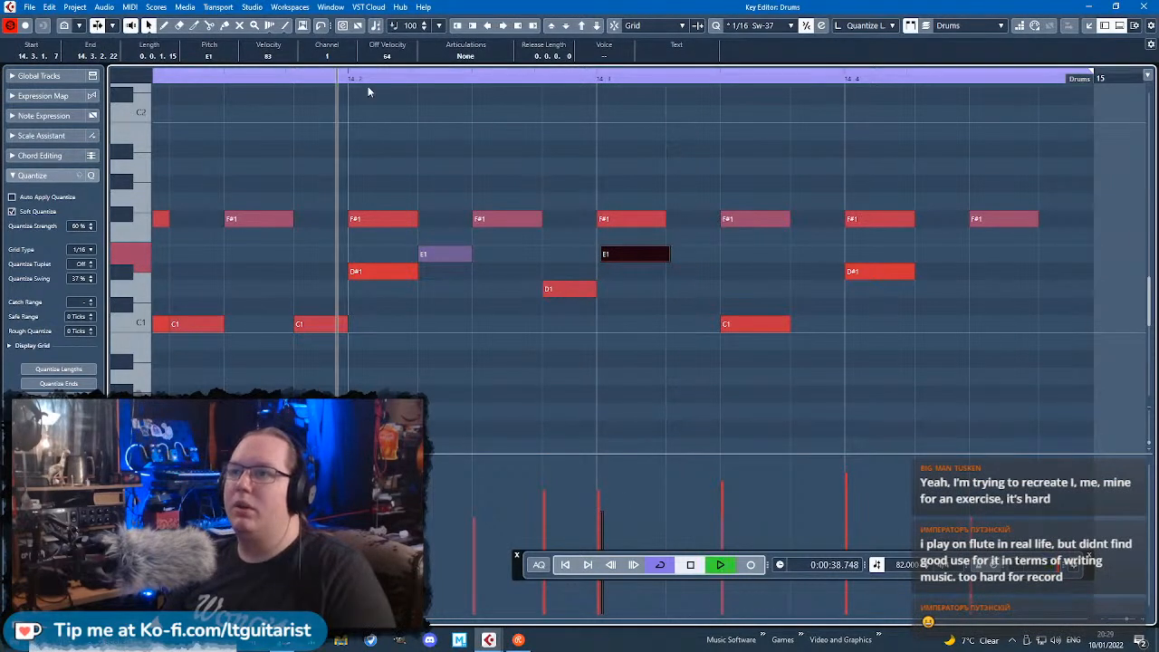
key(space)
Step: Move the F#1 note at 14.2.3 up to A#1 with a higher velocity, and replace the F#1 on 14.3 with G#1
drag(486, 223, 486, 152)
click(606, 182)
double_click(607, 182)
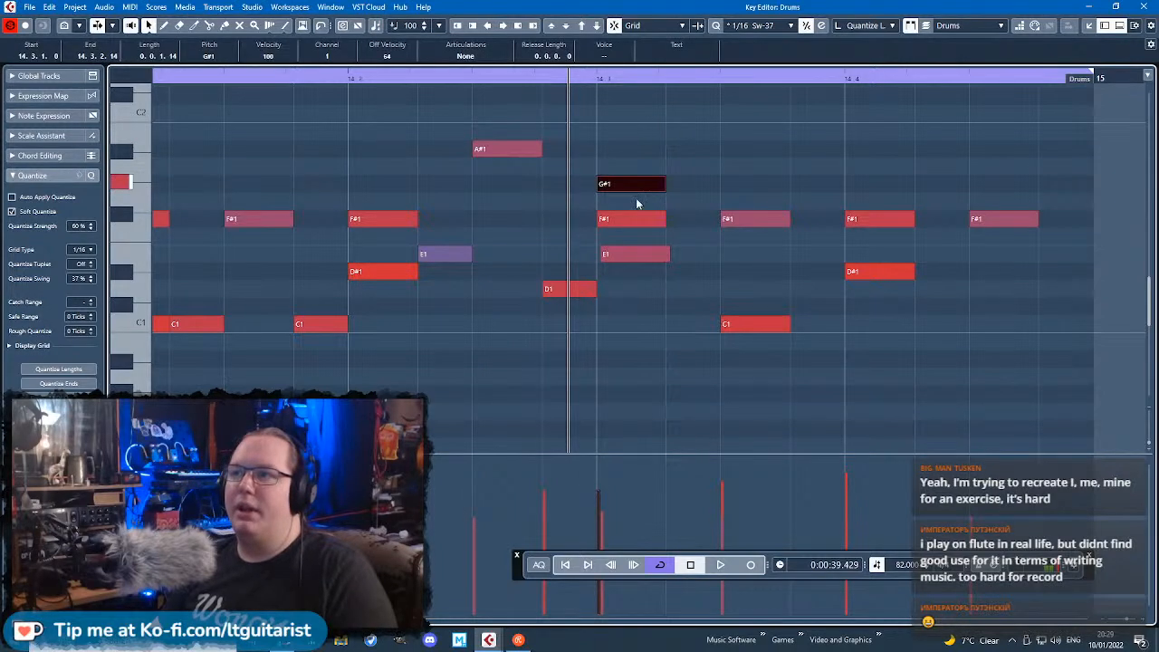
click(609, 220)
key(Delete)
drag(474, 513, 474, 494)
key(space)
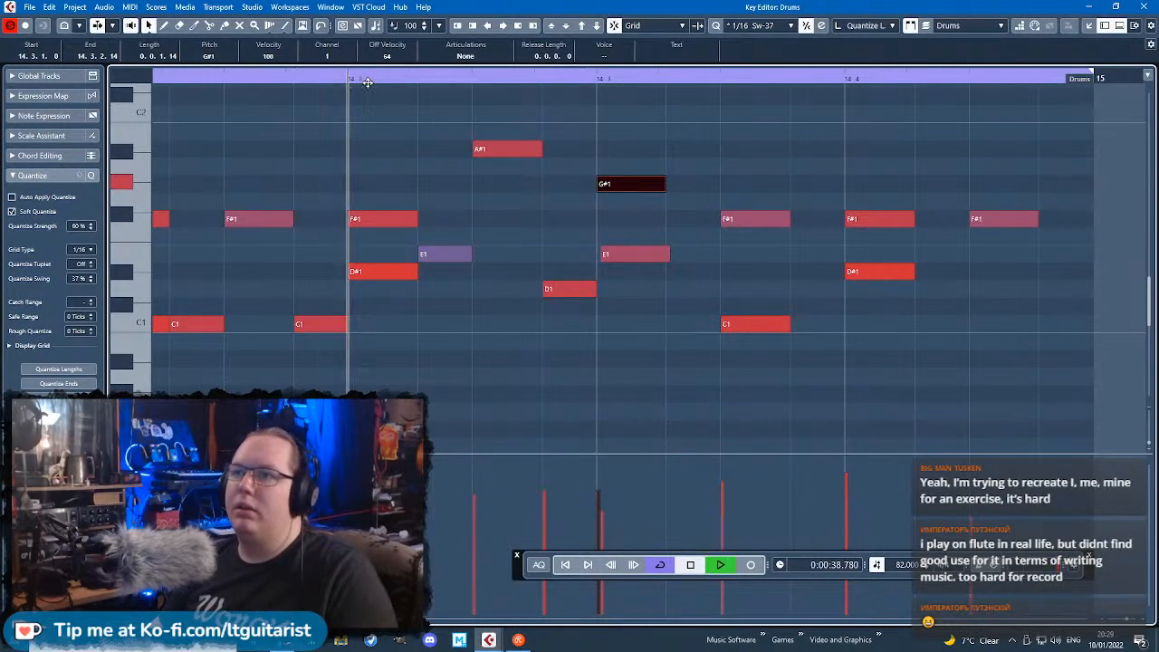
Step: Lower the G#1 on 14.3 to F#1, add a G#1 note at 14.2.4 and play the result
drag(627, 187, 625, 220)
double_click(602, 204)
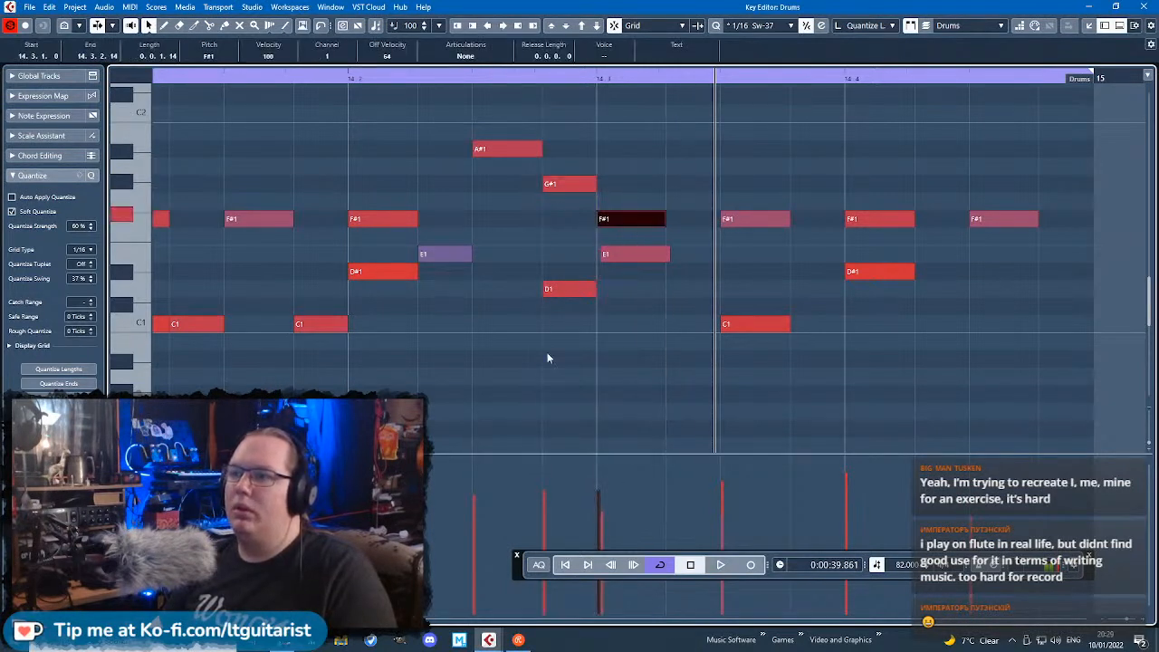
click(171, 79)
key(space)
click(774, 130)
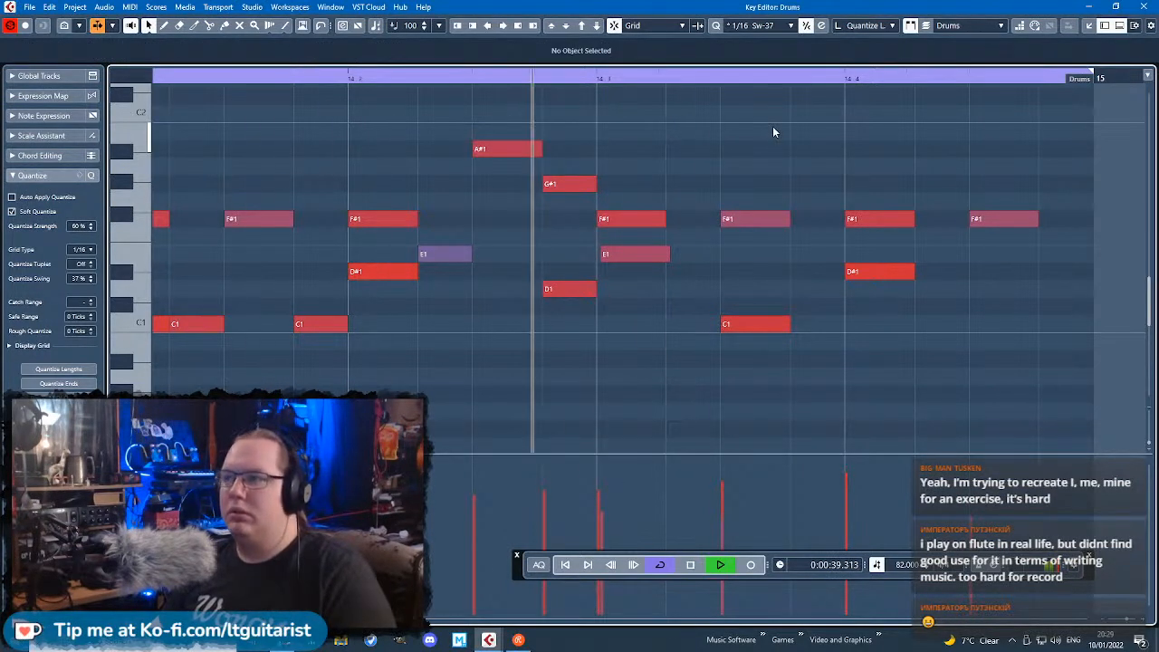
key(space)
Step: Add a D1 note at 14.3.2 with velocity 115 and an A1 note at 14.3.4, playing the bar after each
double_click(690, 288)
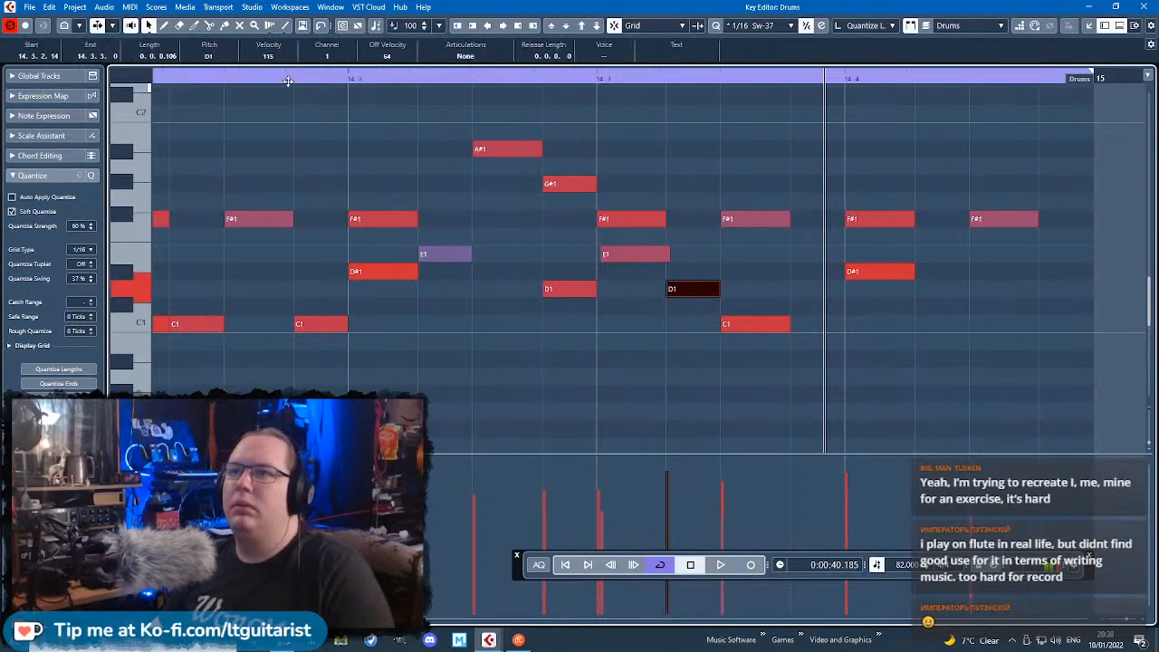
key(space)
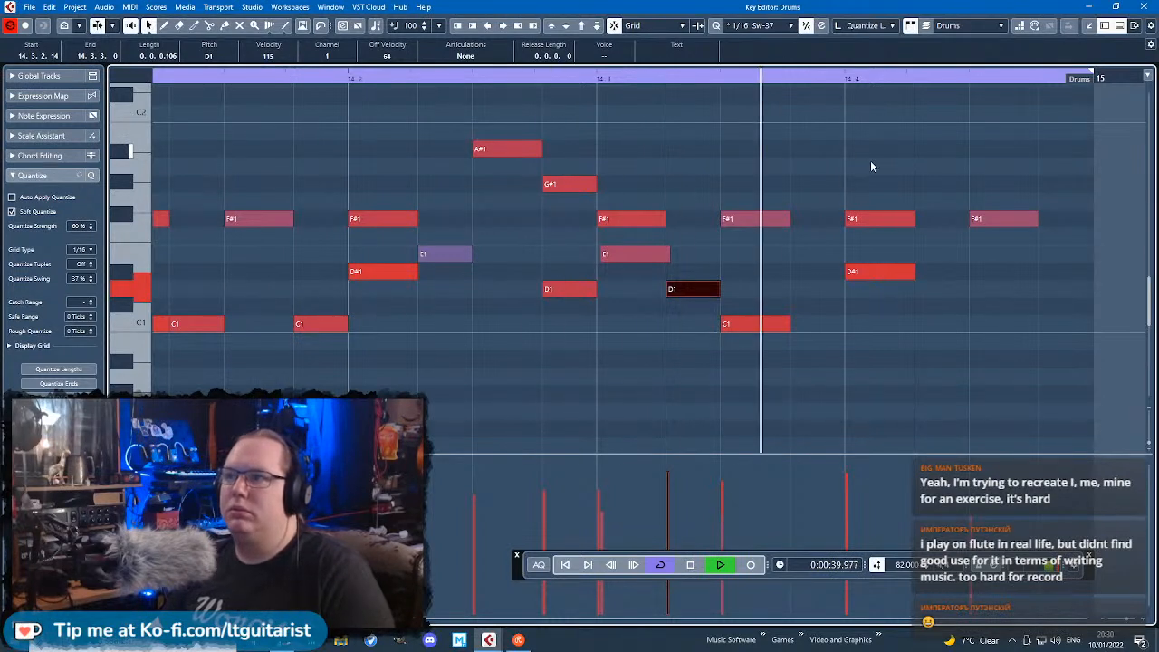
key(space)
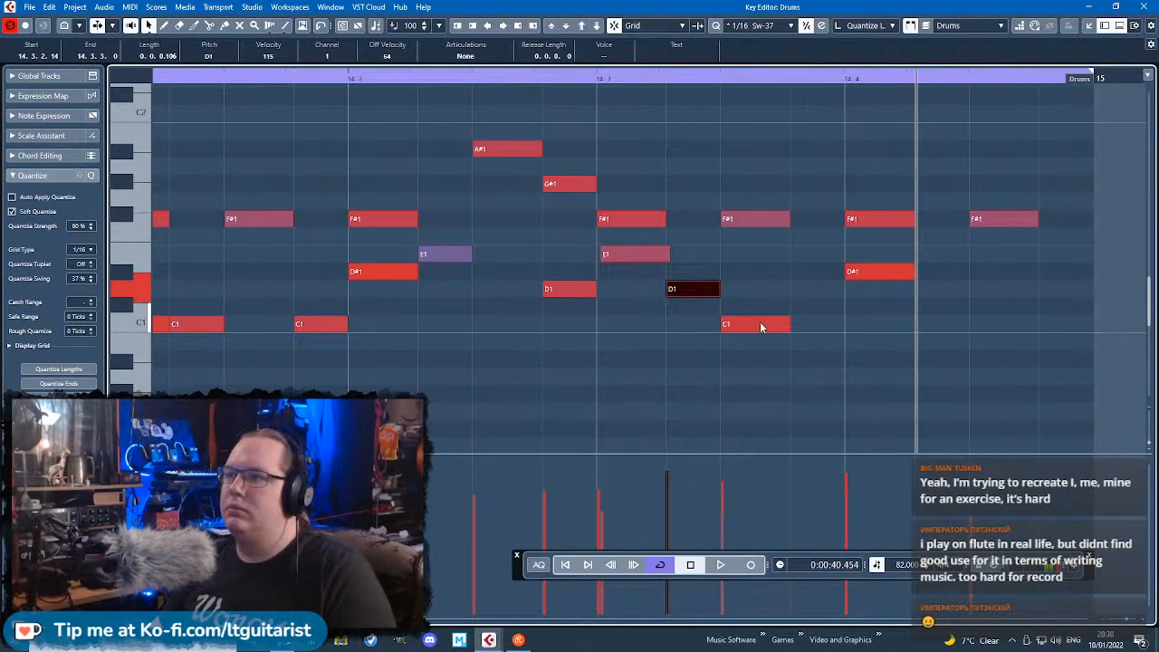
double_click(817, 168)
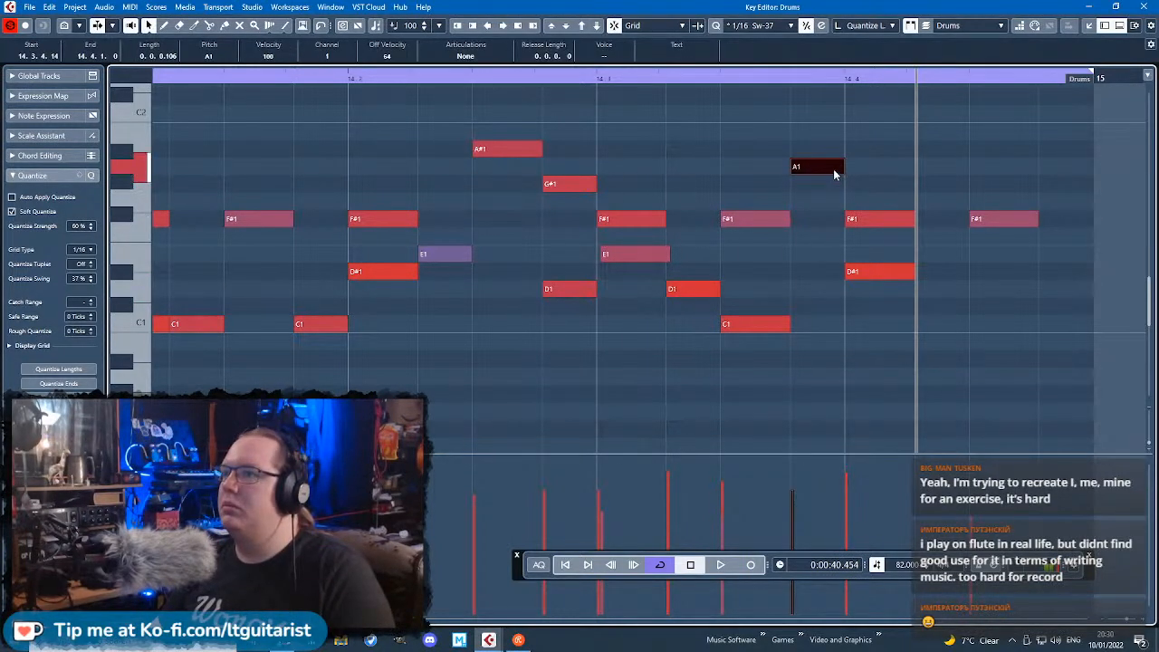
key(space)
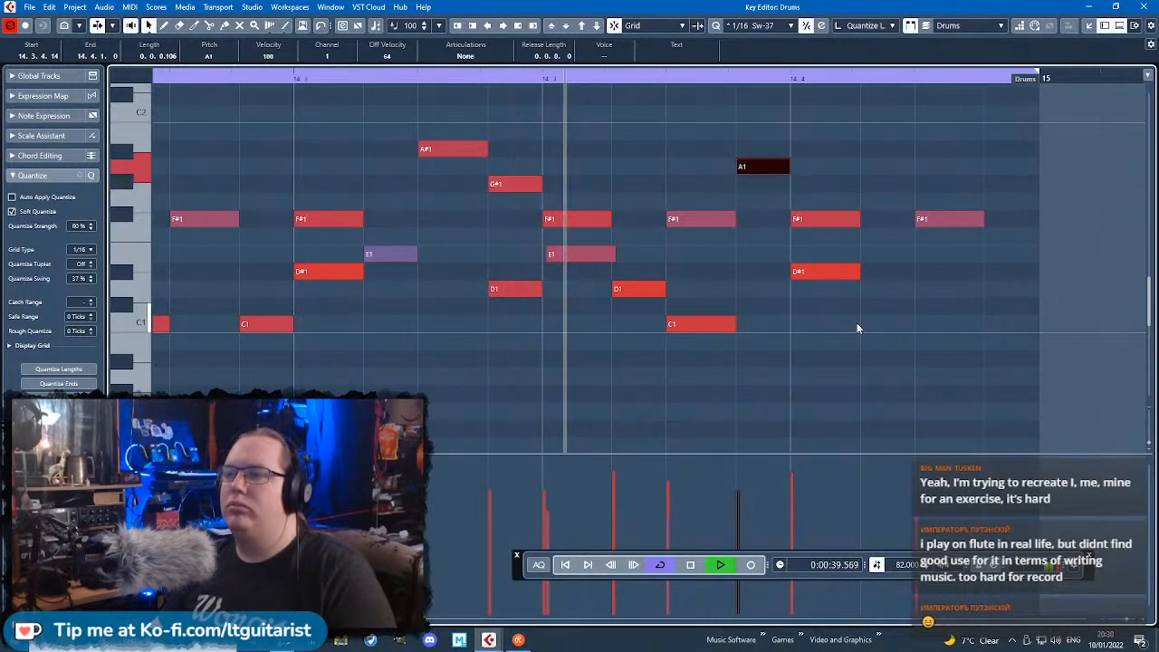
key(space)
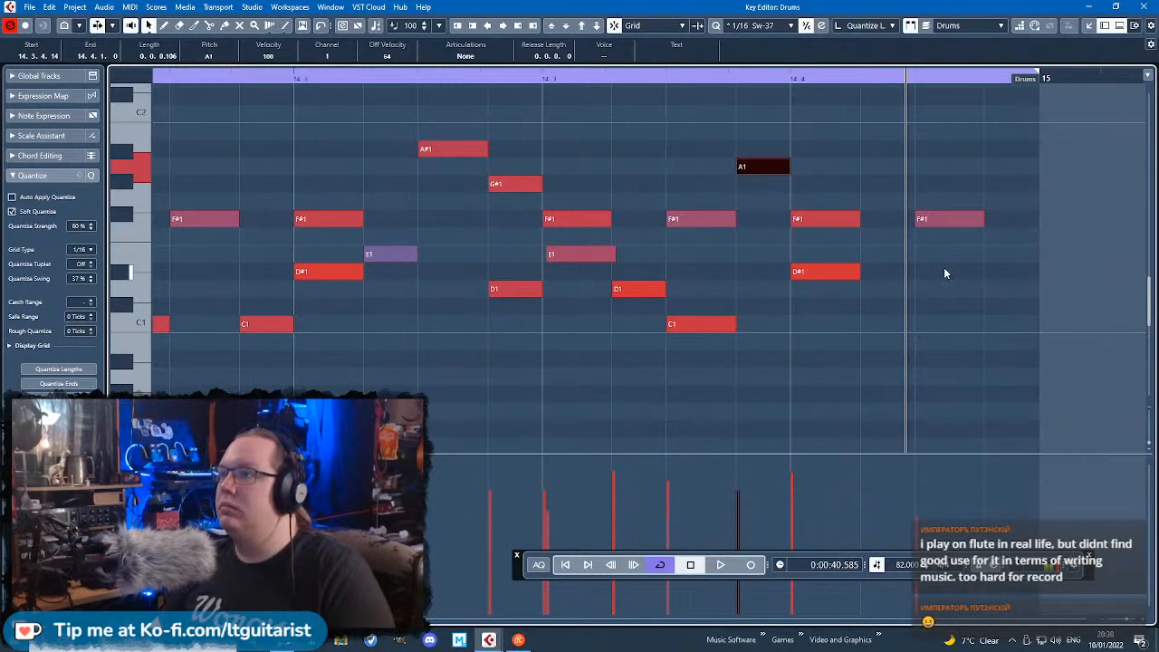
Step: Add short D#1 notes at 14.4.3 and 14.4.4, delete the F#1 at 14.4.3 and play the ending
double_click(975, 273)
drag(979, 270, 1022, 276)
double_click(994, 271)
drag(1024, 251, 946, 207)
key(Delete)
drag(1004, 274, 1001, 275)
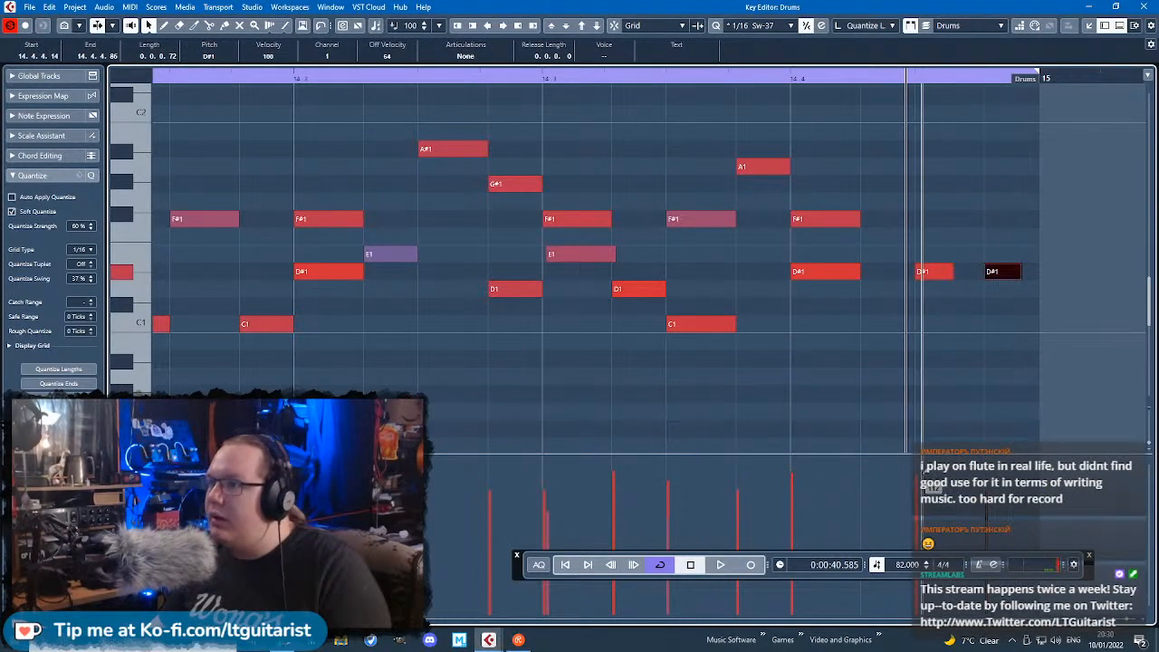
key(space)
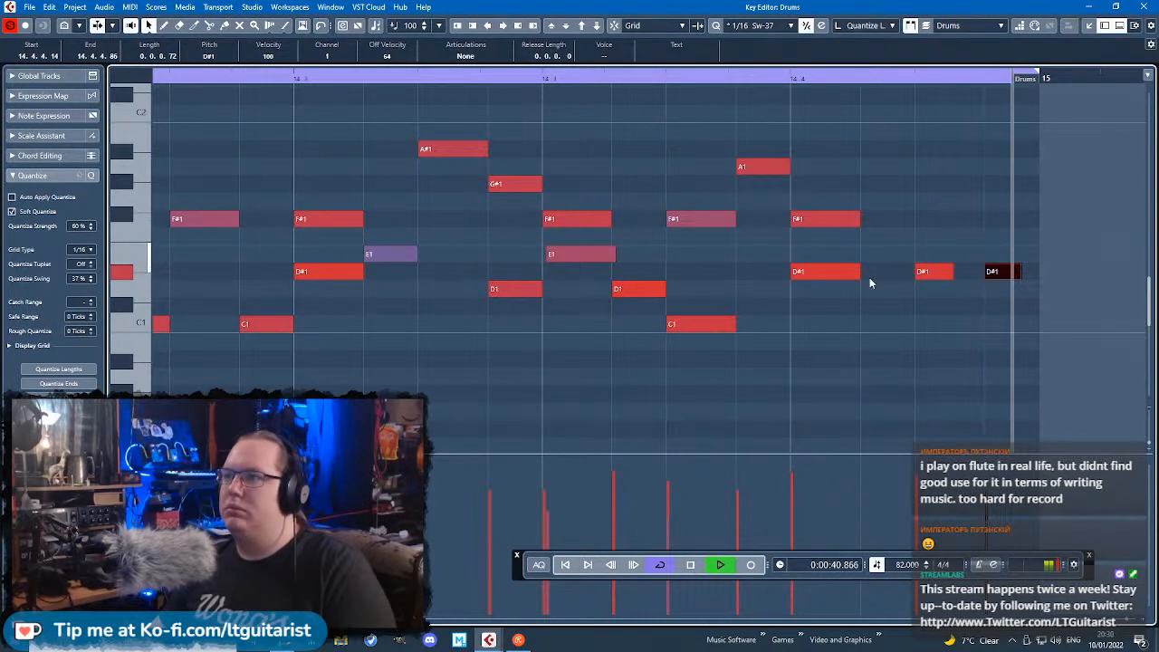
key(space)
Step: Add a C1 kick note at 14.4.2, discarding the first, too short attempt
click(864, 323)
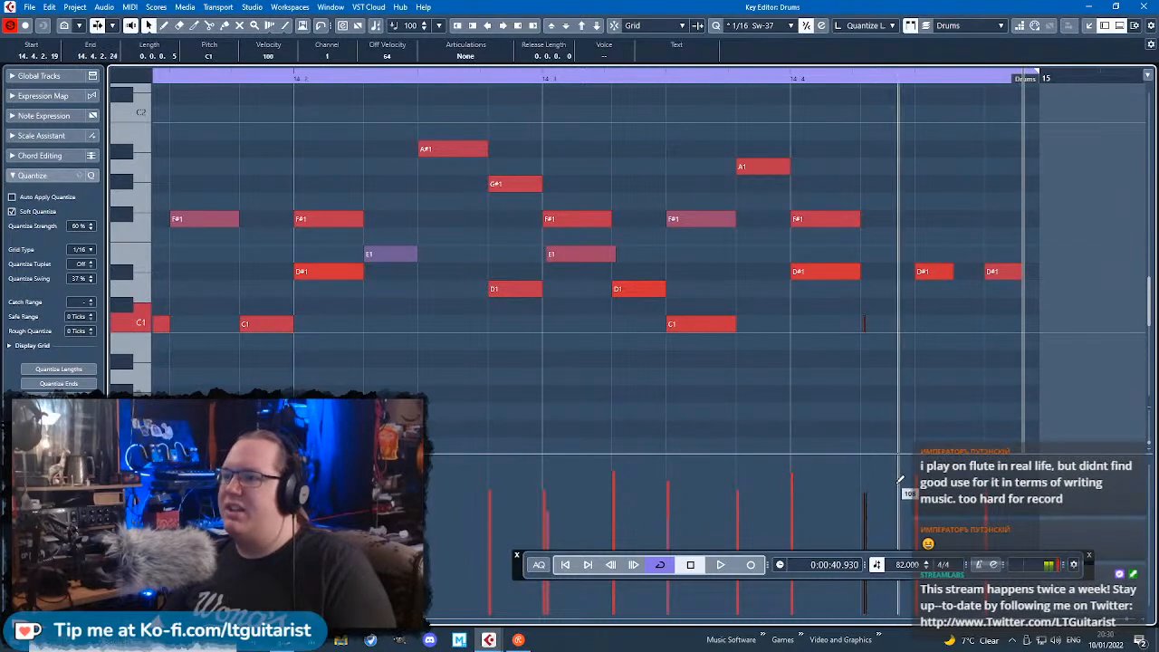
mouse_move(875, 345)
mouse_down()
mouse_move(829, 322)
mouse_move(917, 328)
mouse_up()
key(Delete)
double_click(875, 326)
key(ctrl+z)
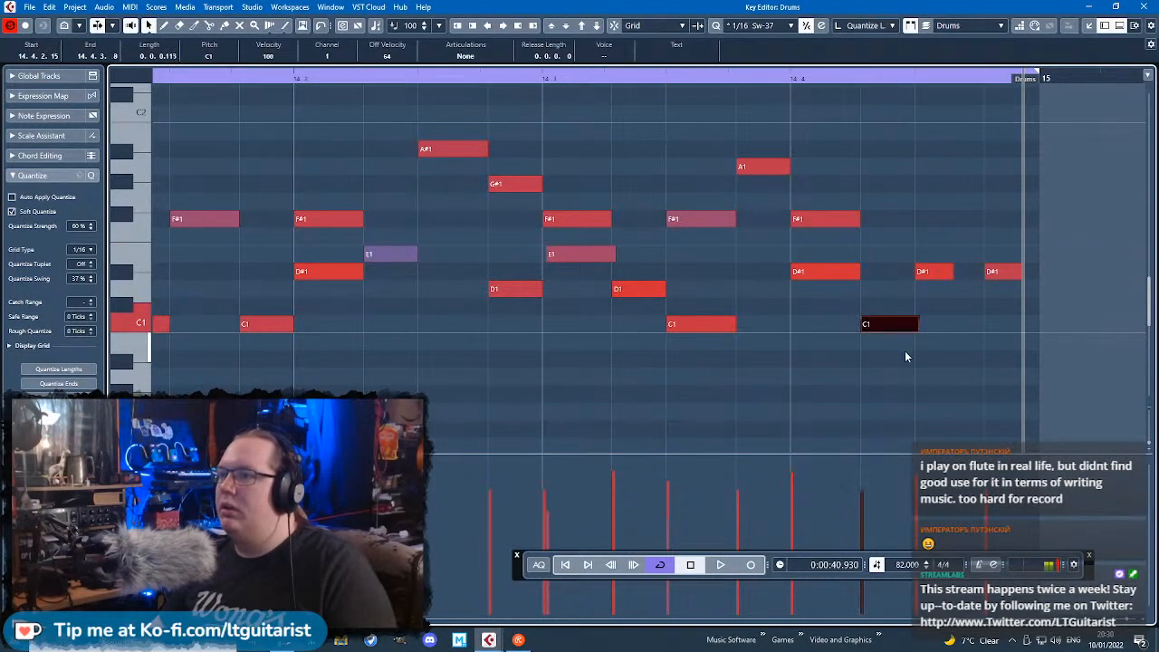
Step: Play bar 14 to review the complete drum fill, and look over the whole Drums part
double_click(293, 80)
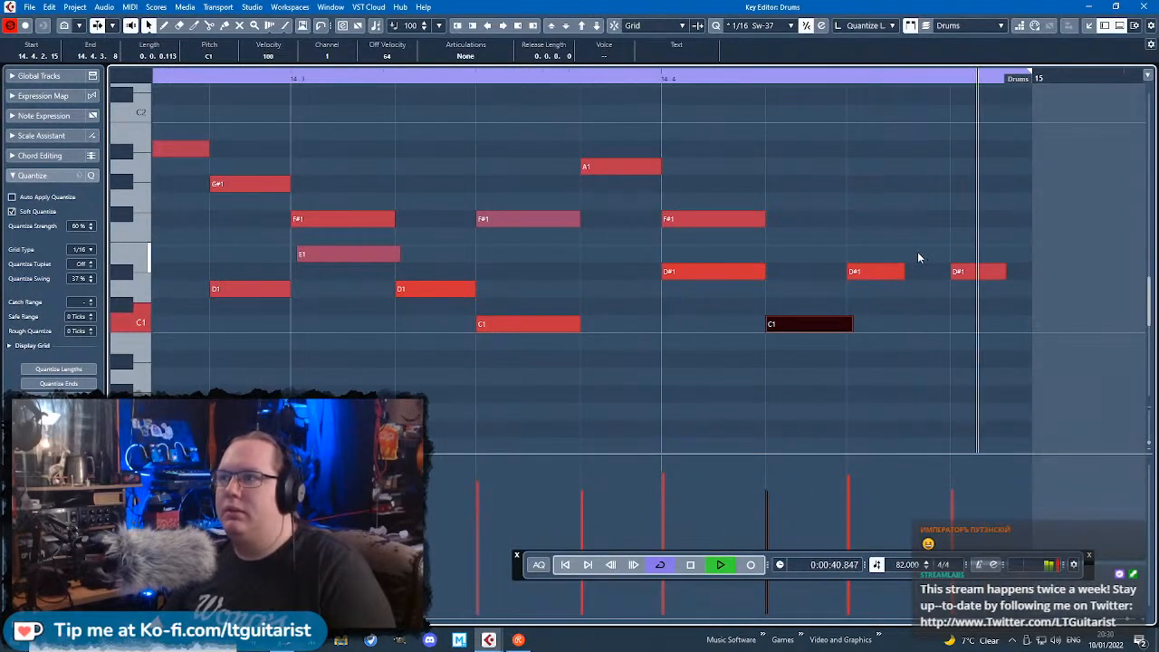
scroll(923, 250, down, 3)
key(space)
scroll(936, 245, down, 3)
scroll(770, 243, up, 5)
scroll(776, 258, down, 5)
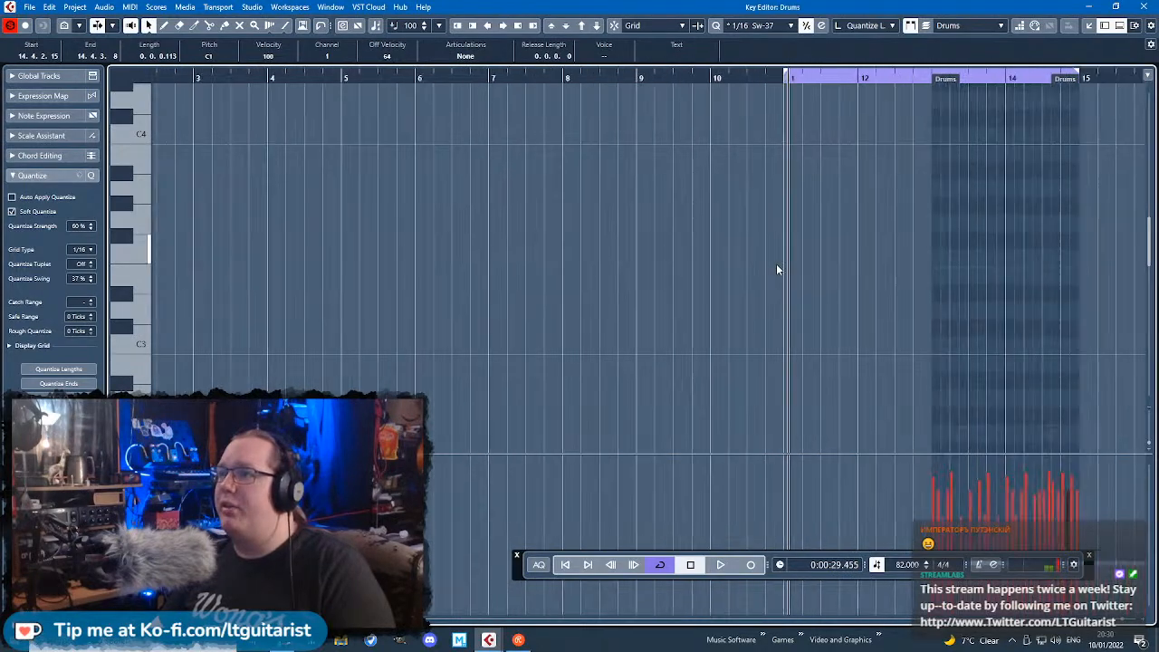
Step: Examine the Drums part over bars 13 and 14, selecting the hi-hat notes and then the kick and snare notes to inspect their velocities
click(1089, 7)
scroll(780, 183, down, 3)
double_click(840, 143)
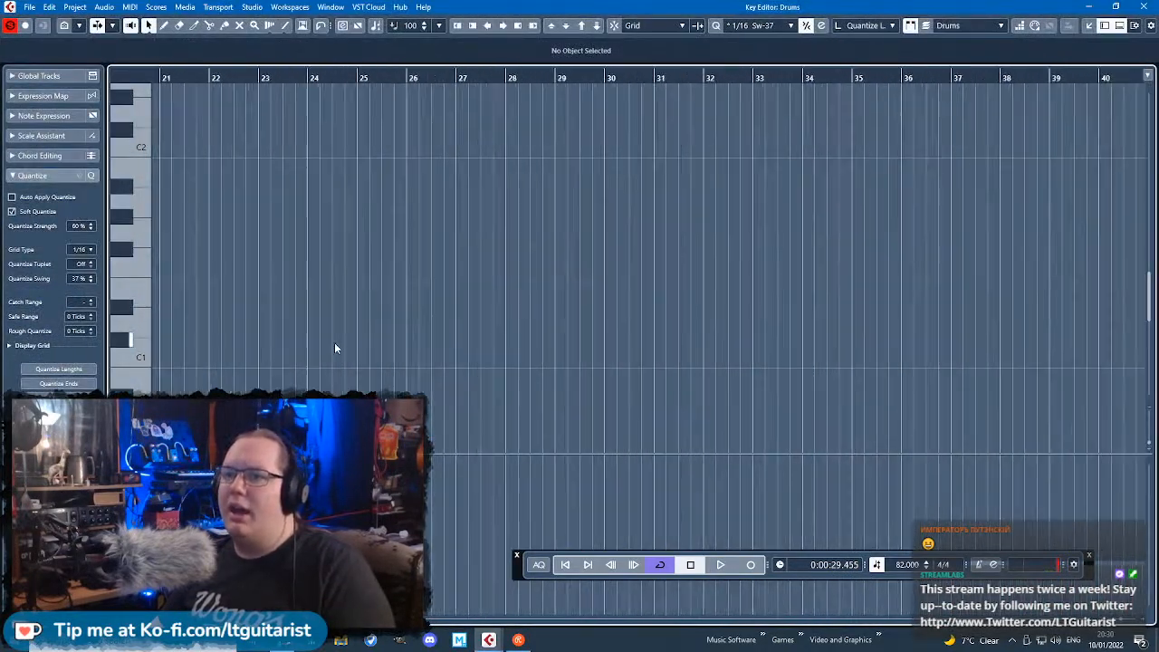
scroll(335, 348, left, 3)
drag(905, 351, 158, 374)
scroll(399, 299, up, 7)
drag(231, 241, 819, 264)
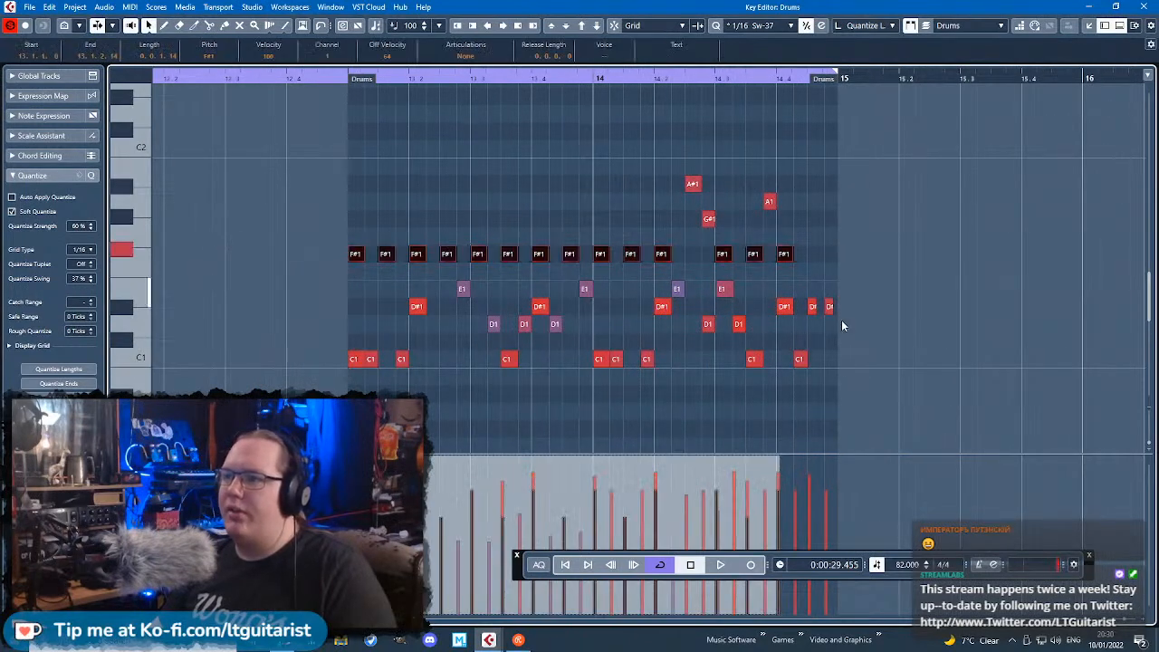
drag(290, 377, 692, 279)
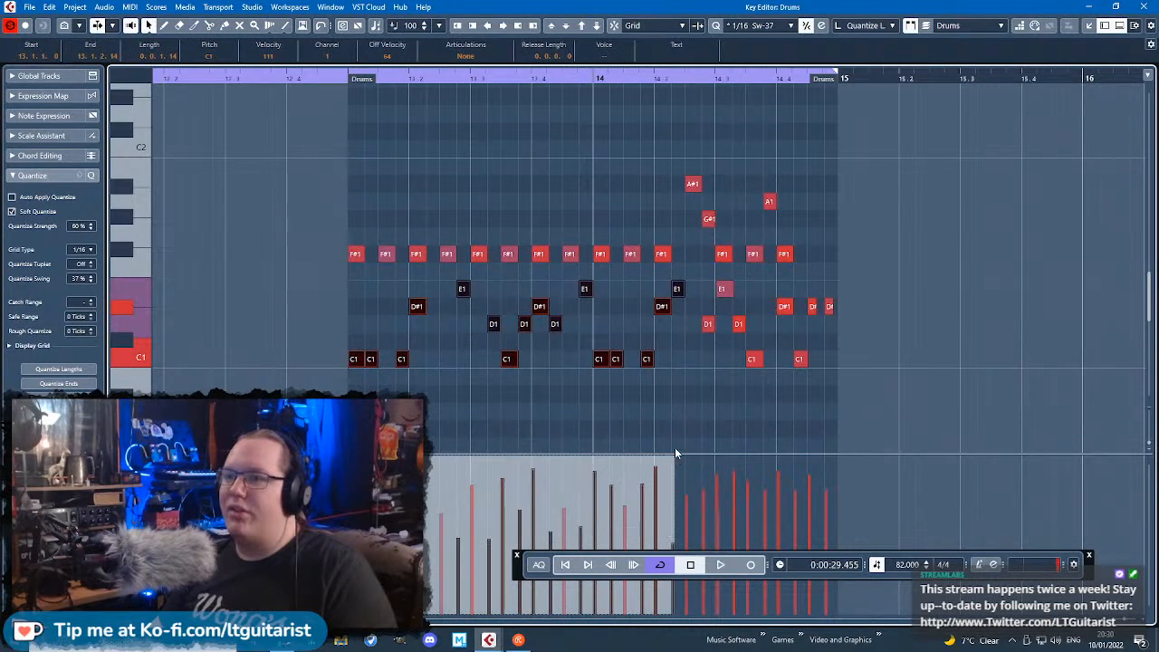
click(674, 448)
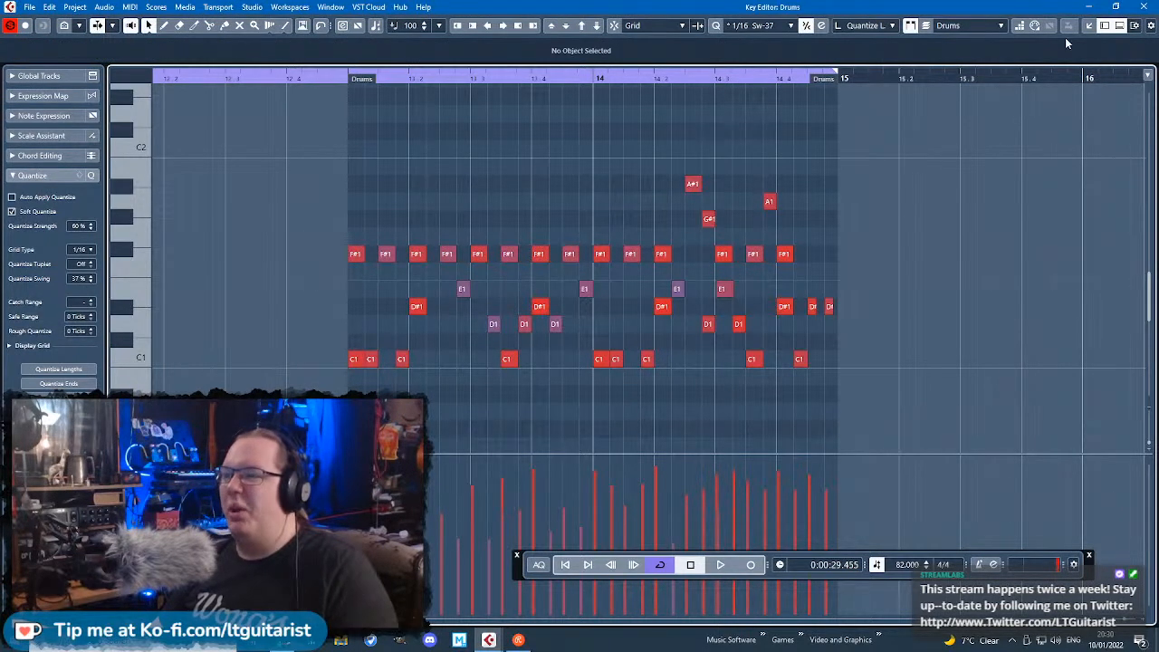
Step: Close the Drums key editor and play the arrangement from bar 11 with all tracks
click(1141, 6)
key(space)
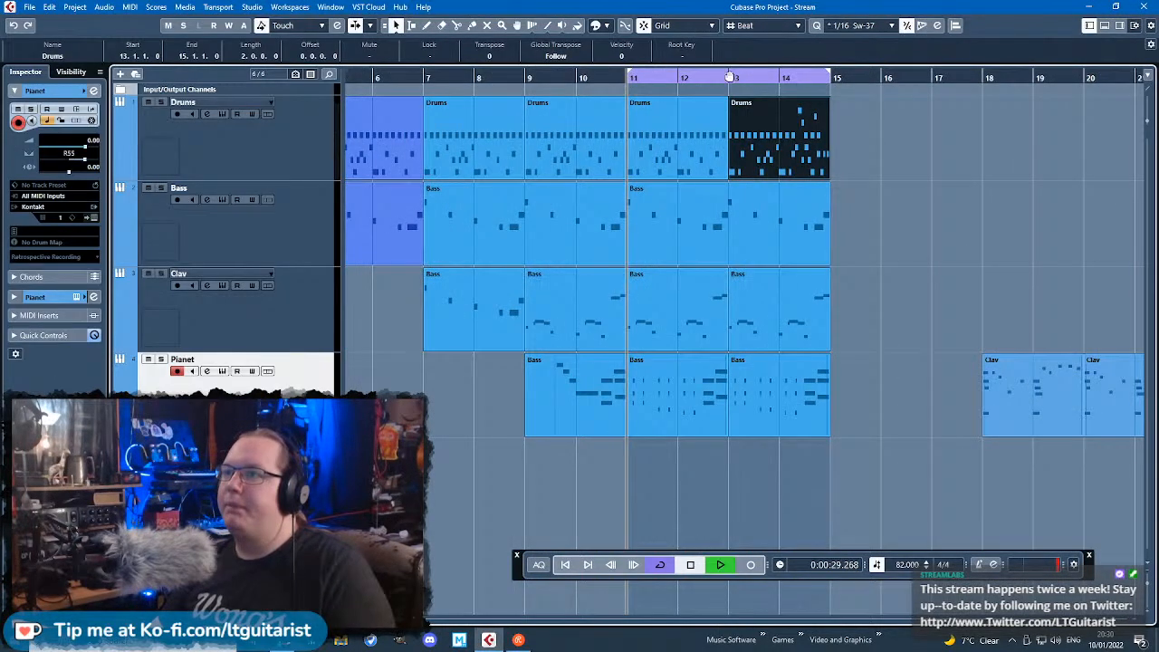
click(900, 227)
scroll(896, 236, up, 2)
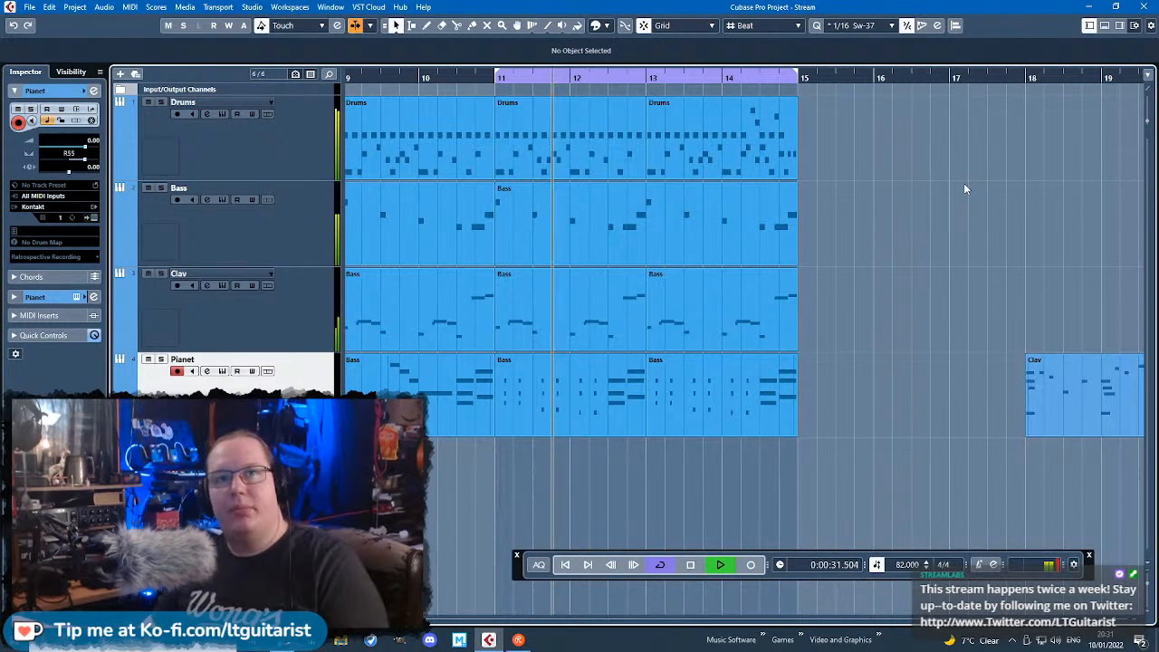
key(space)
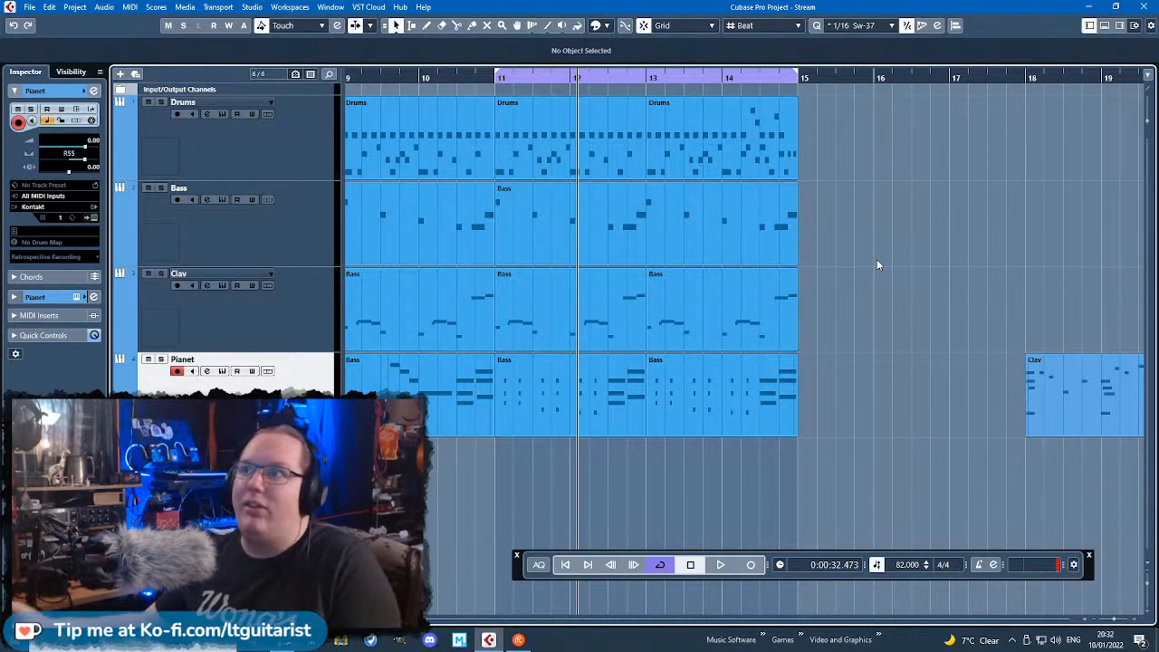
Step: Move the Clav part at bar 18 on the Pianet track to start at bar 15
scroll(842, 332, down, 2)
scroll(842, 338, up, 2)
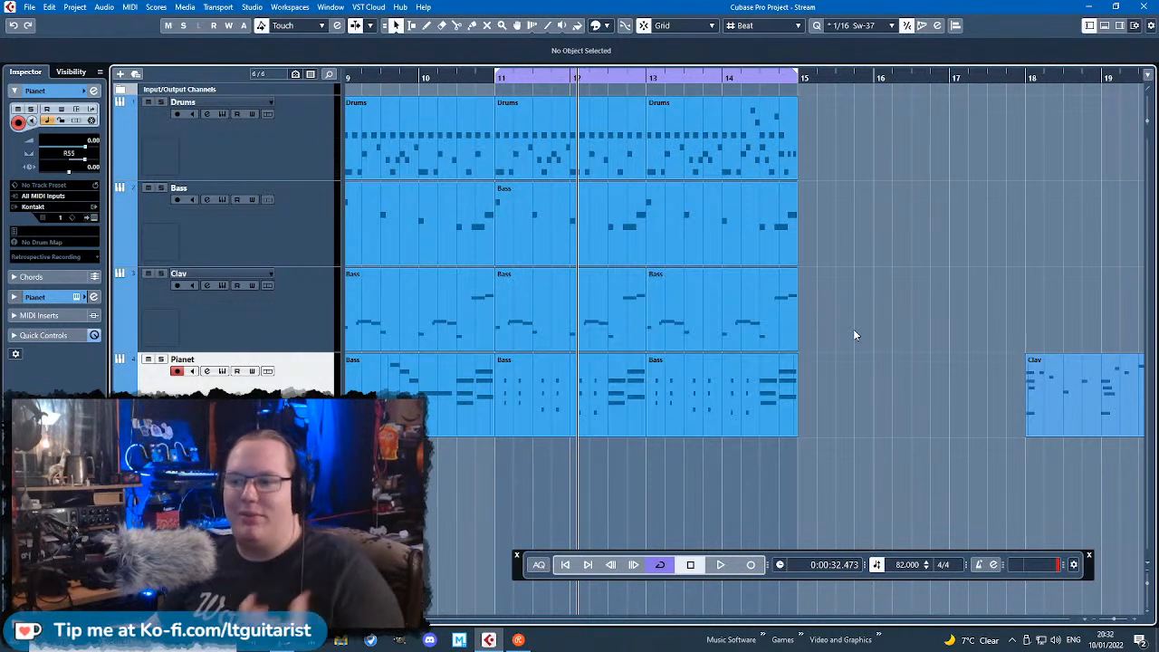
scroll(812, 211, down, 1)
scroll(812, 211, down, 1)
scroll(1003, 273, up, 1)
scroll(960, 280, right, 1)
drag(897, 279, 932, 251)
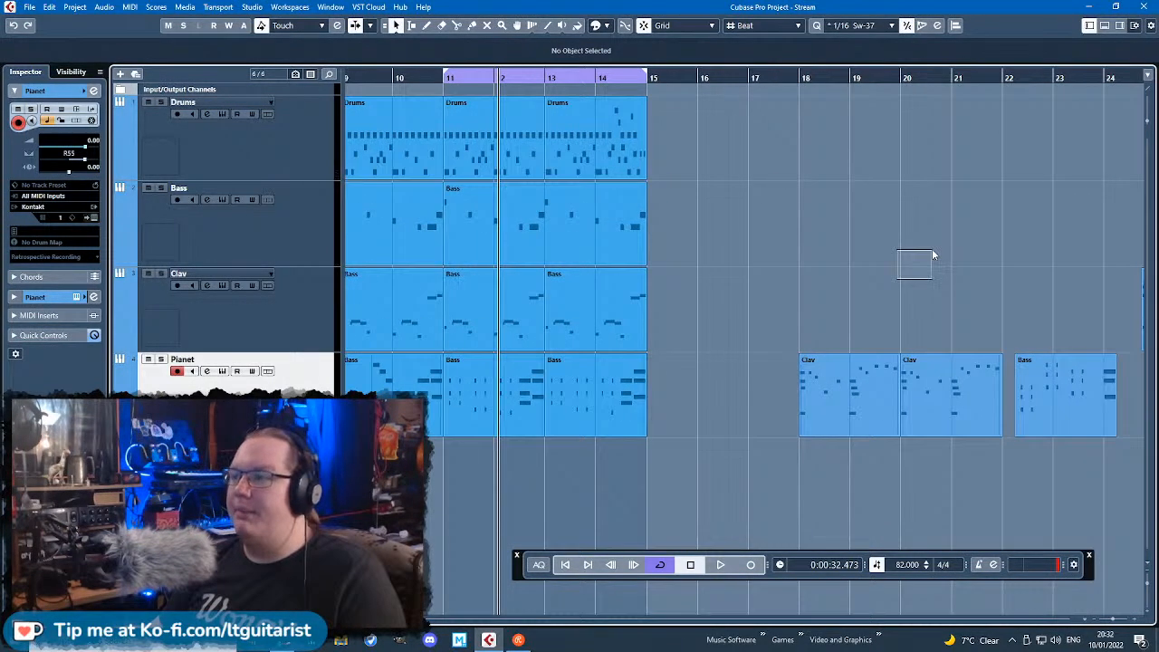
drag(836, 414, 672, 425)
scroll(672, 425, up, 1)
scroll(670, 424, up, 3)
scroll(668, 419, down, 3)
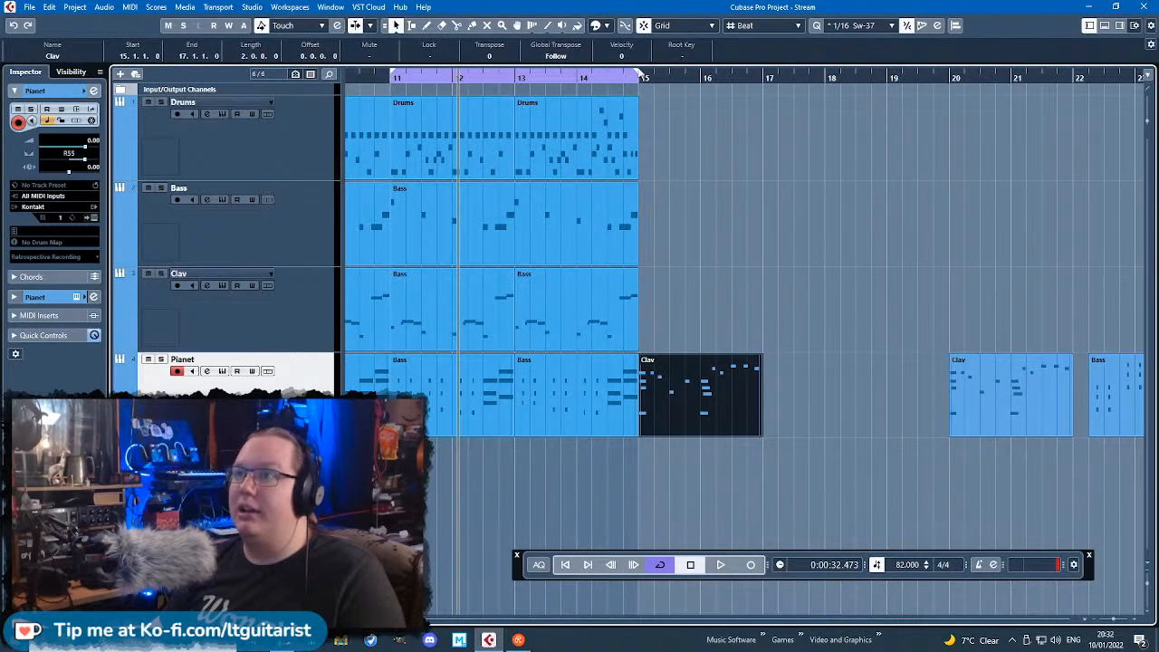
Step: Play the transition from bar 14 through the Clav part placed at bars 15 and 16
key(space)
scroll(647, 215, up, 2)
scroll(655, 224, up, 2)
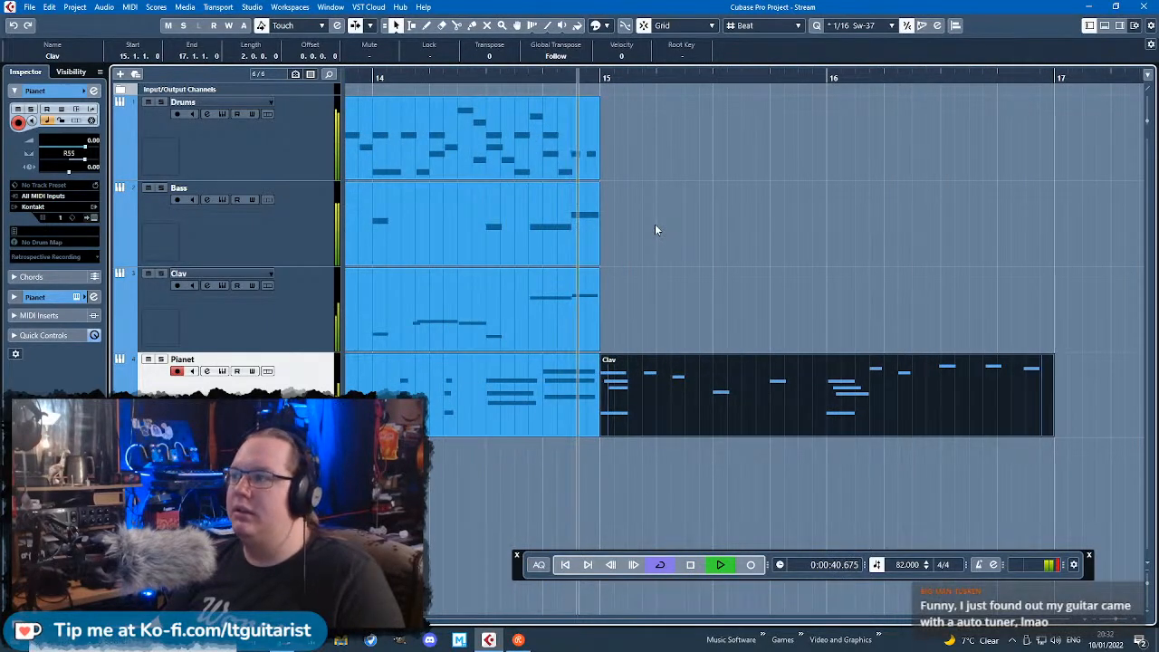
scroll(657, 230, down, 2)
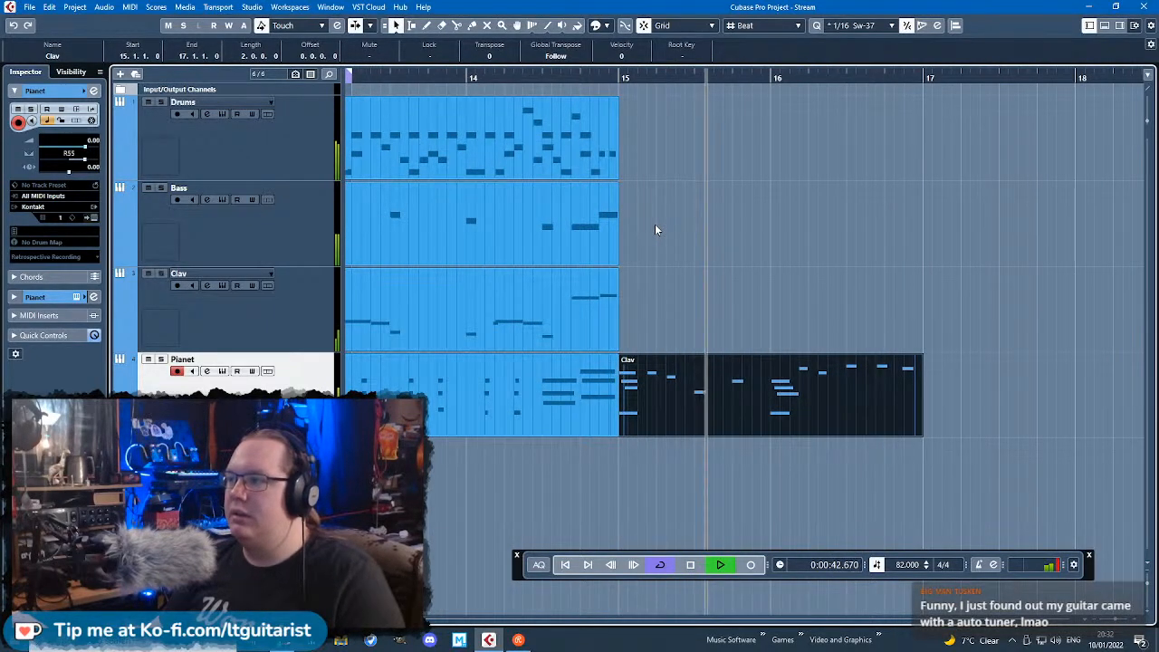
scroll(655, 223, up, 2)
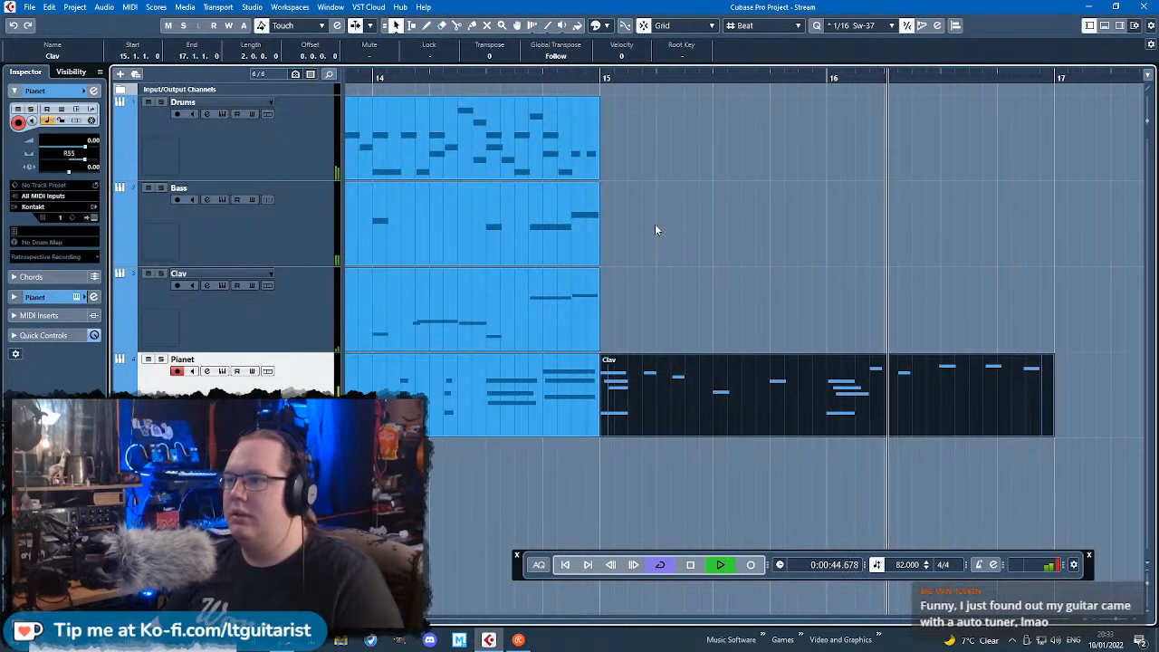
click(655, 224)
scroll(654, 224, down, 2)
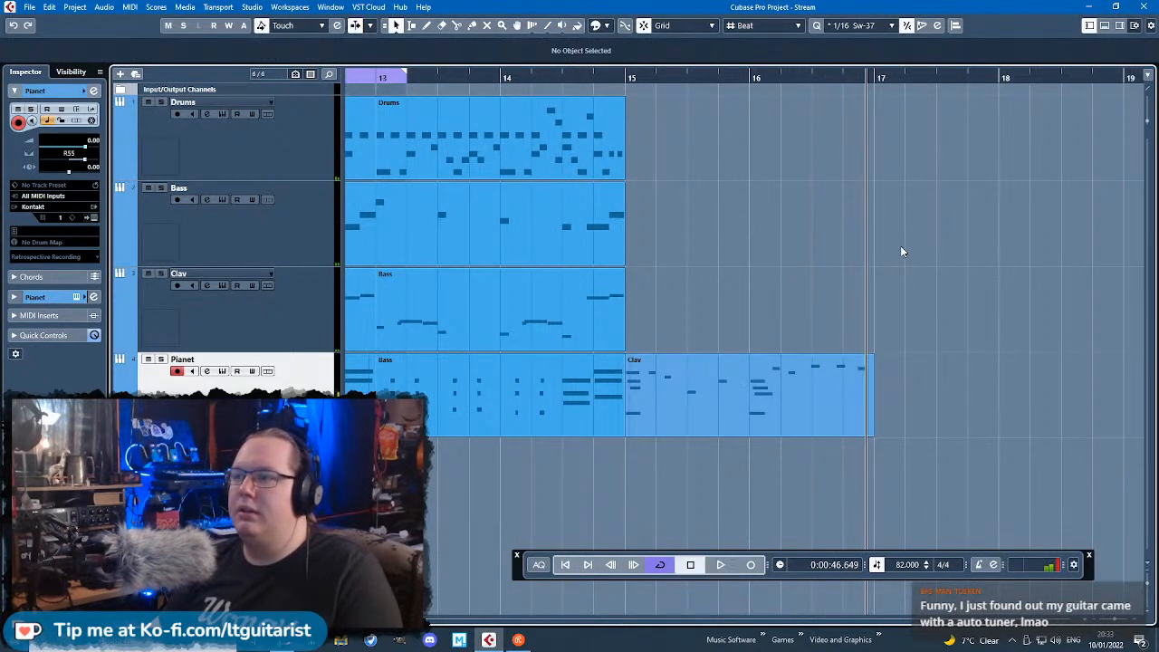
Step: Colour the Clav part at bar 15 on the Pianet track orange
click(815, 398)
click(598, 25)
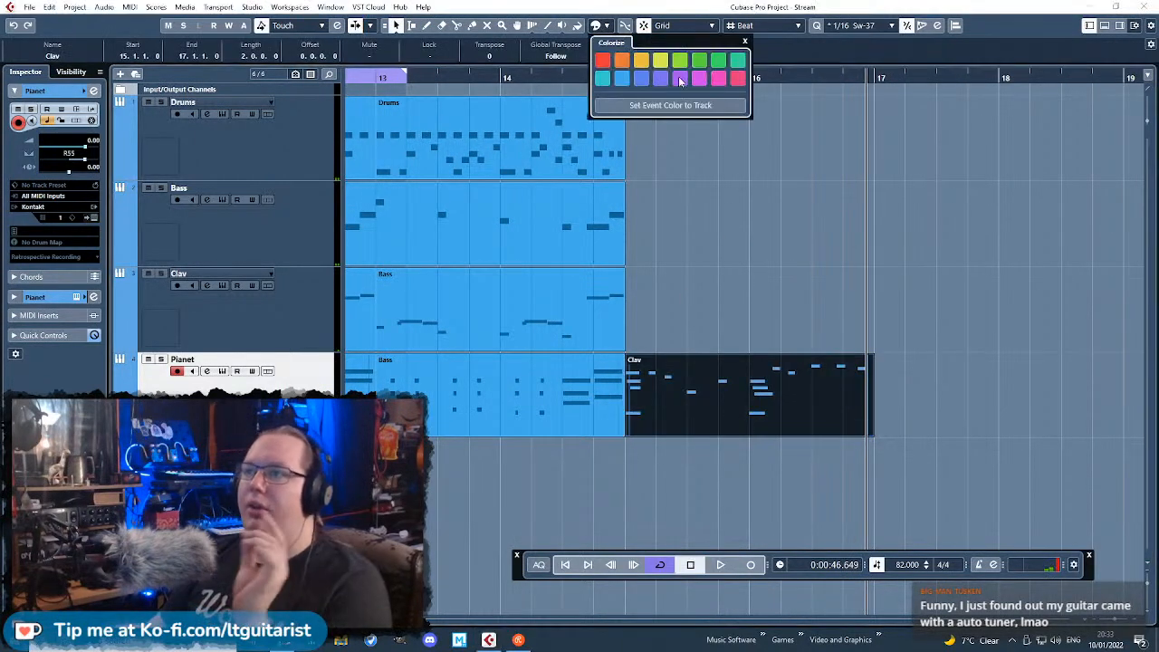
click(622, 61)
click(773, 188)
Step: Duplicate the four-bar Bass part to bar 15 and the orange Clav part to bar 17
drag(774, 205, 543, 228)
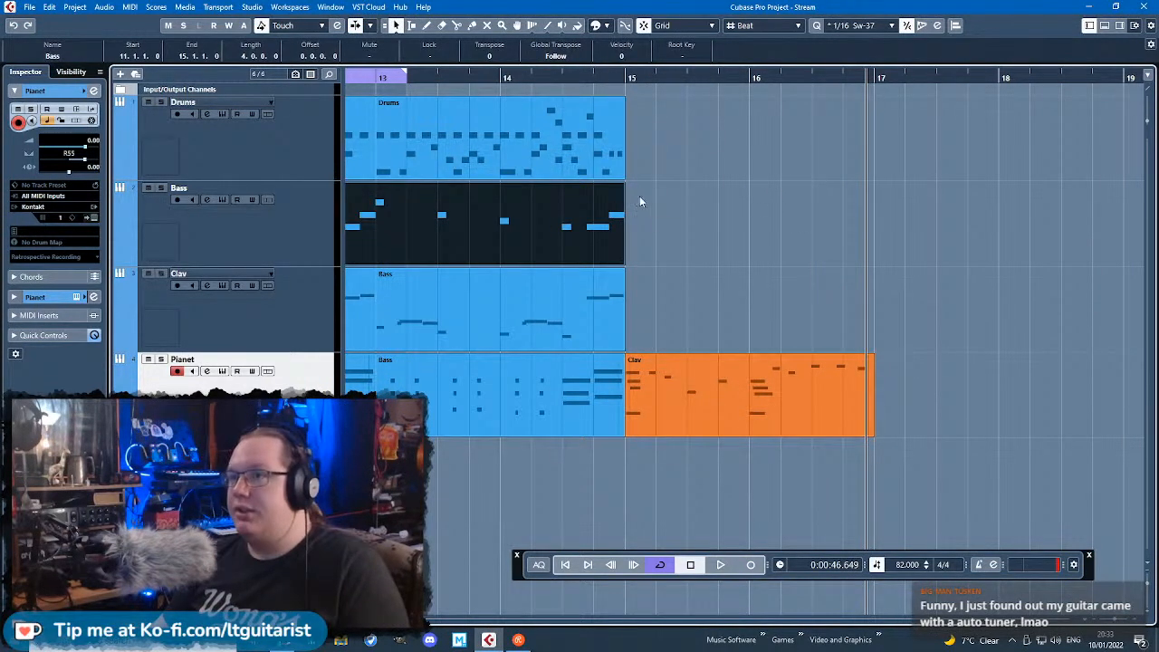
key(ctrl+d)
scroll(655, 197, down, 2)
click(701, 405)
key(ctrl+d)
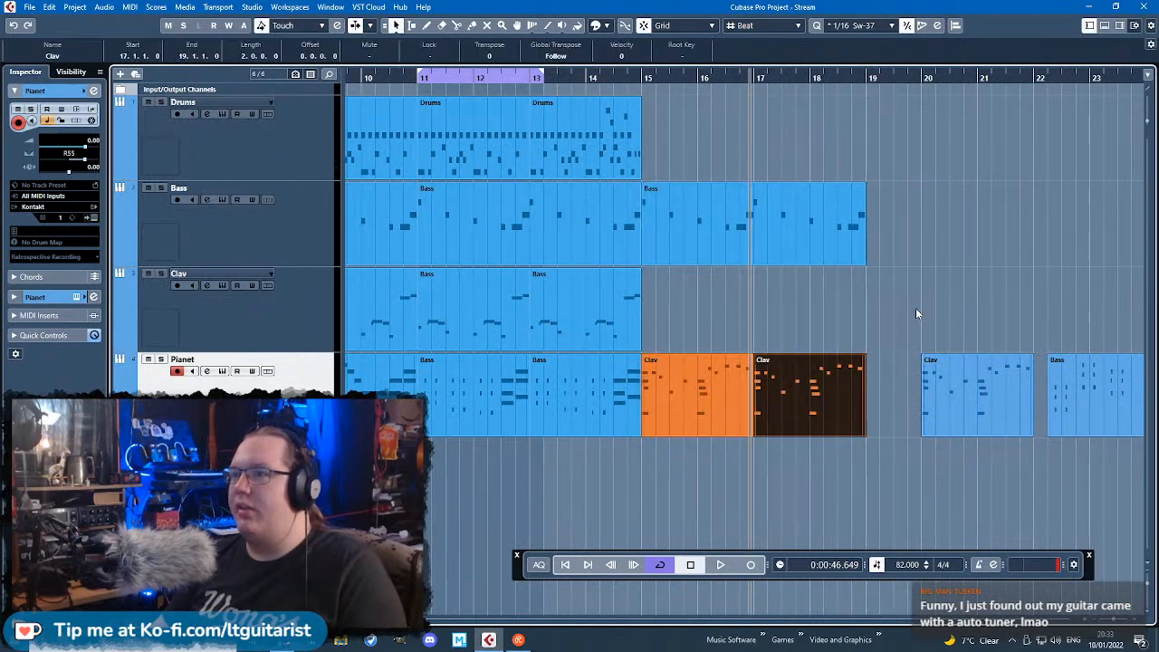
scroll(905, 317, up, 1)
Step: Colour the duplicated Bass part at bars 15 to 18 orange
click(883, 323)
click(797, 222)
click(625, 25)
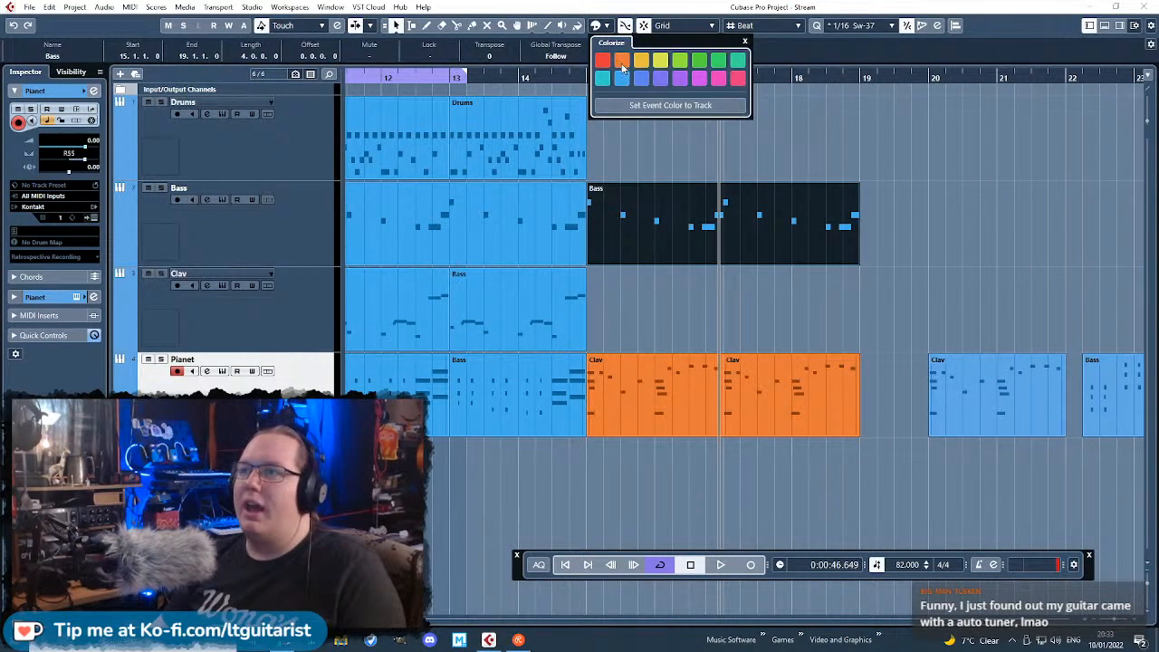
click(622, 63)
click(791, 228)
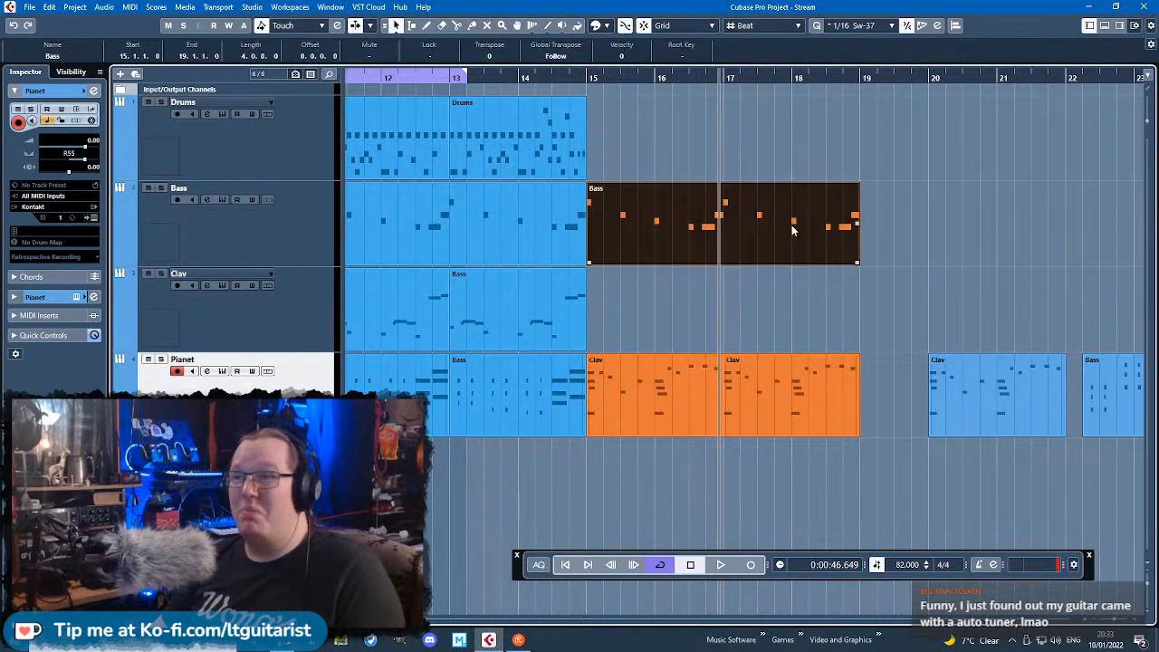
Step: Open the orange Bass part in the key editor and play its opening from just before bar 15
double_click(791, 227)
scroll(482, 242, down, 3)
drag(872, 337, 344, 203)
click(590, 433)
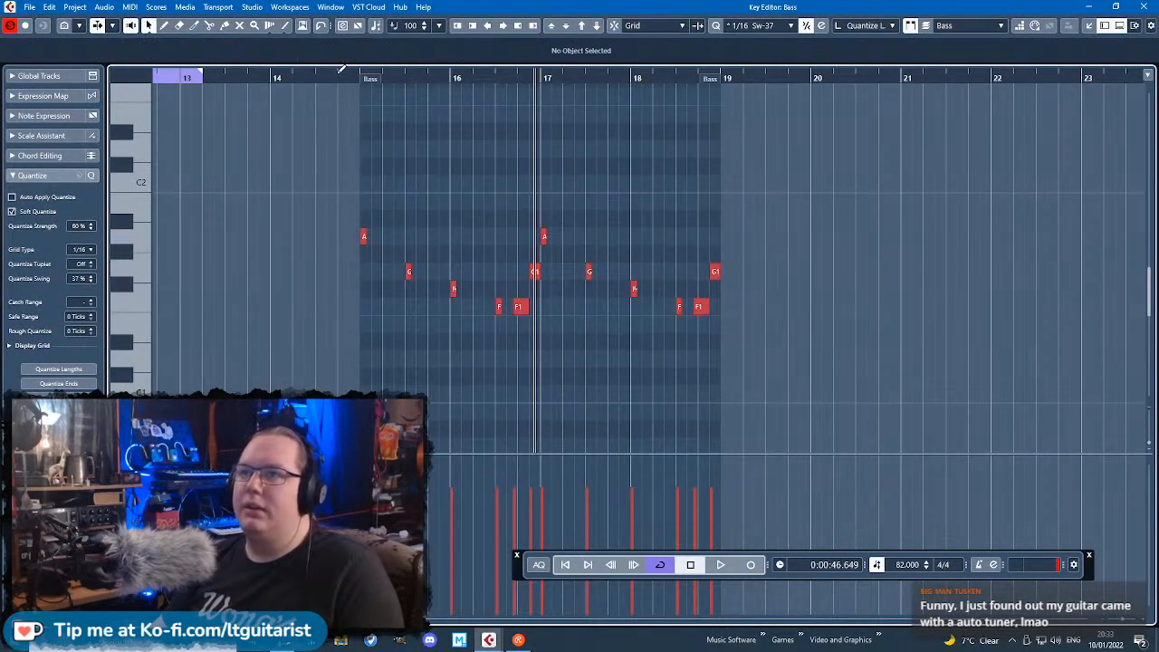
click(340, 74)
key(space)
scroll(373, 177, up, 7)
scroll(377, 282, up, 2)
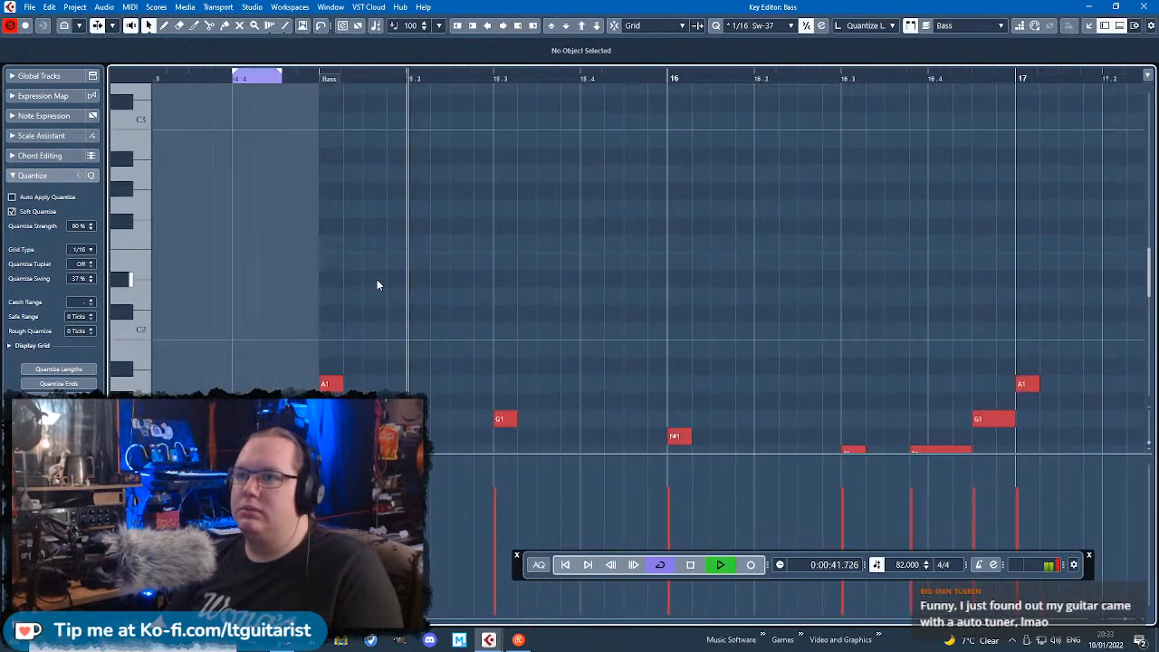
scroll(381, 280, down, 3)
scroll(382, 235, up, 1)
key(space)
Step: Add an A1 note at 15.1.4 and an F#1 note at 15.2.3 to the Bass part, and play bar 15
click(284, 74)
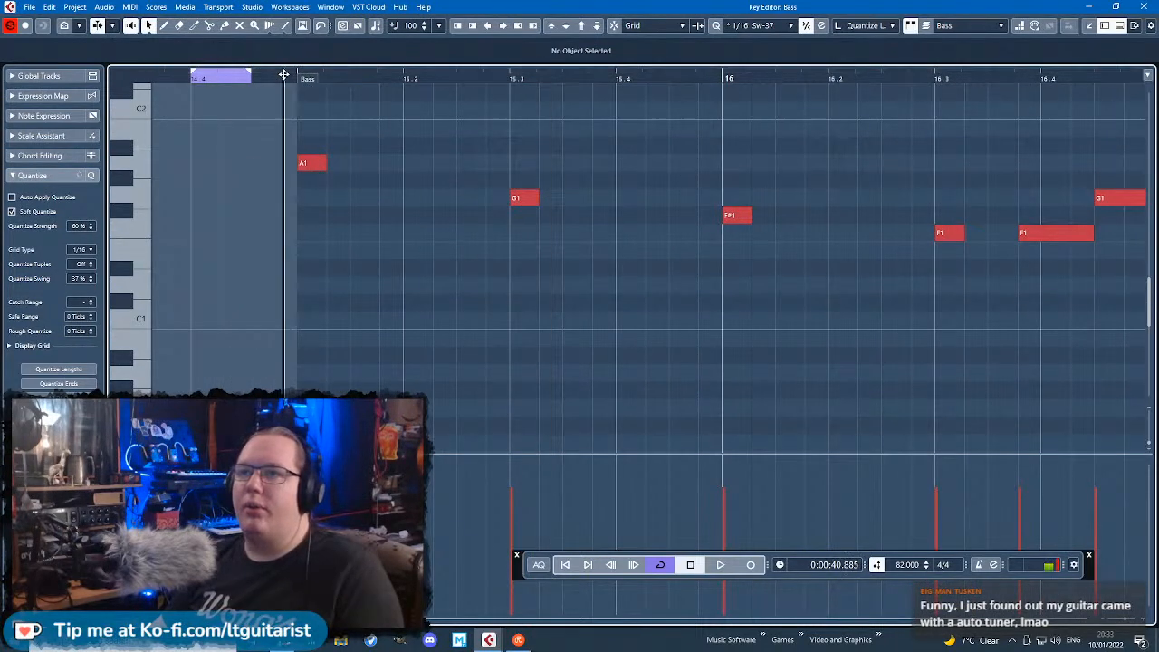
mouse_move(388, 162)
mouse_down()
mouse_move(504, 163)
mouse_move(487, 232)
mouse_move(489, 218)
mouse_up()
click(315, 94)
key(space)
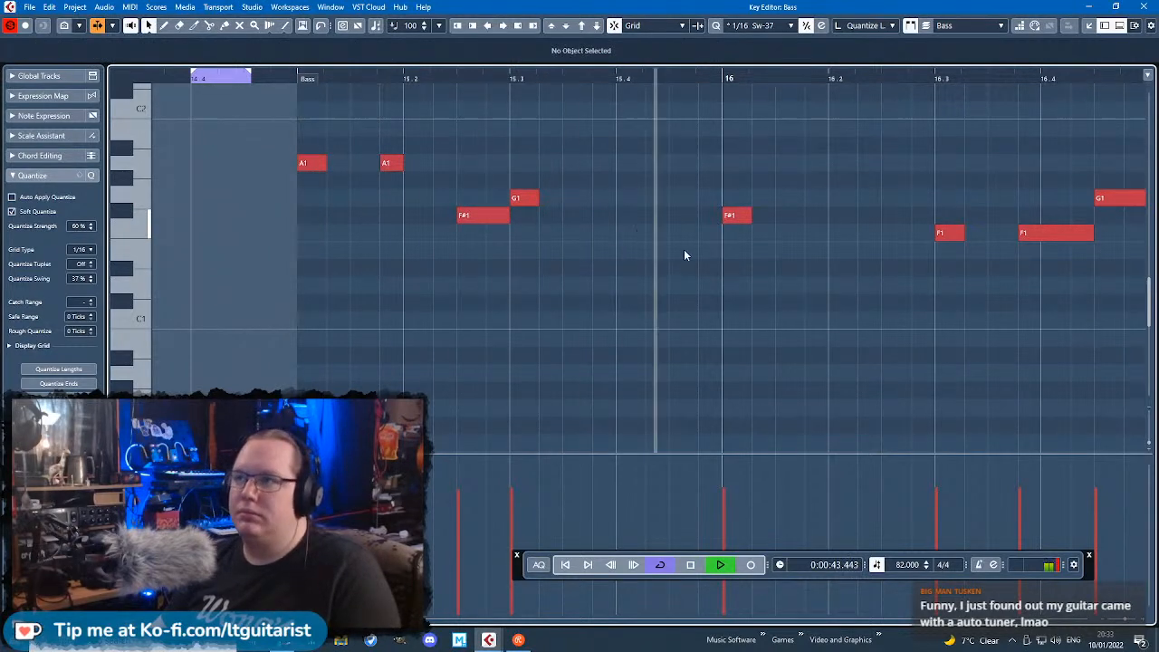
key(space)
Step: Add short F#1 notes at 16.1.4 and 16.2.2 in the Bass part, playing bar 16 between the additions
click(814, 216)
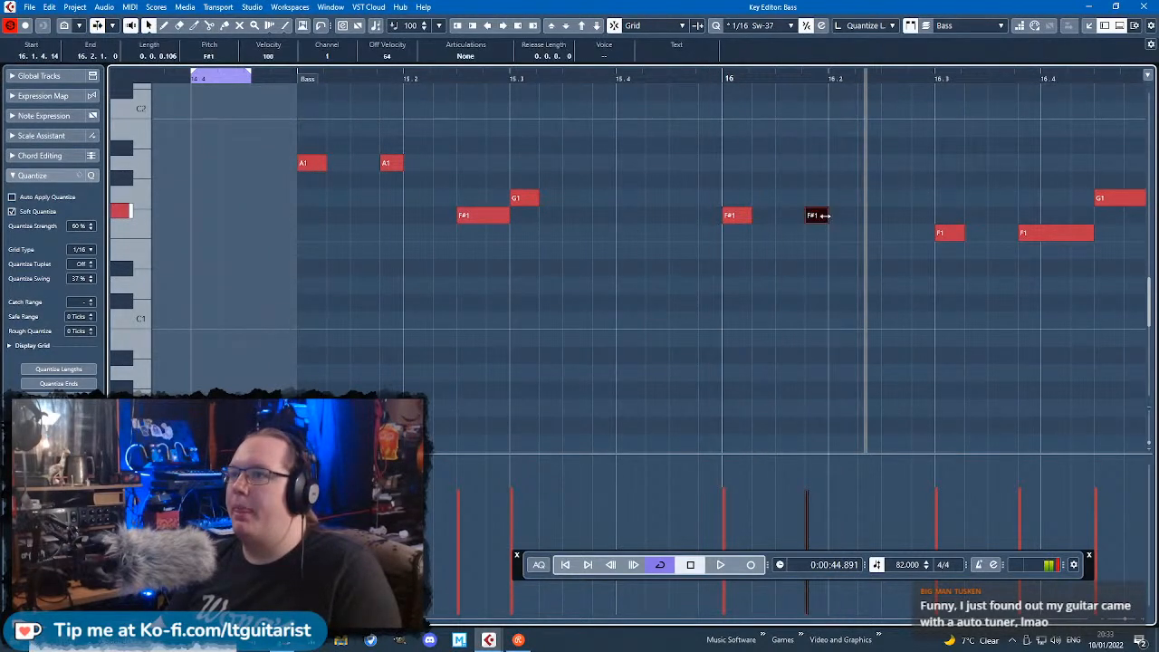
drag(700, 80, 769, 97)
key(space)
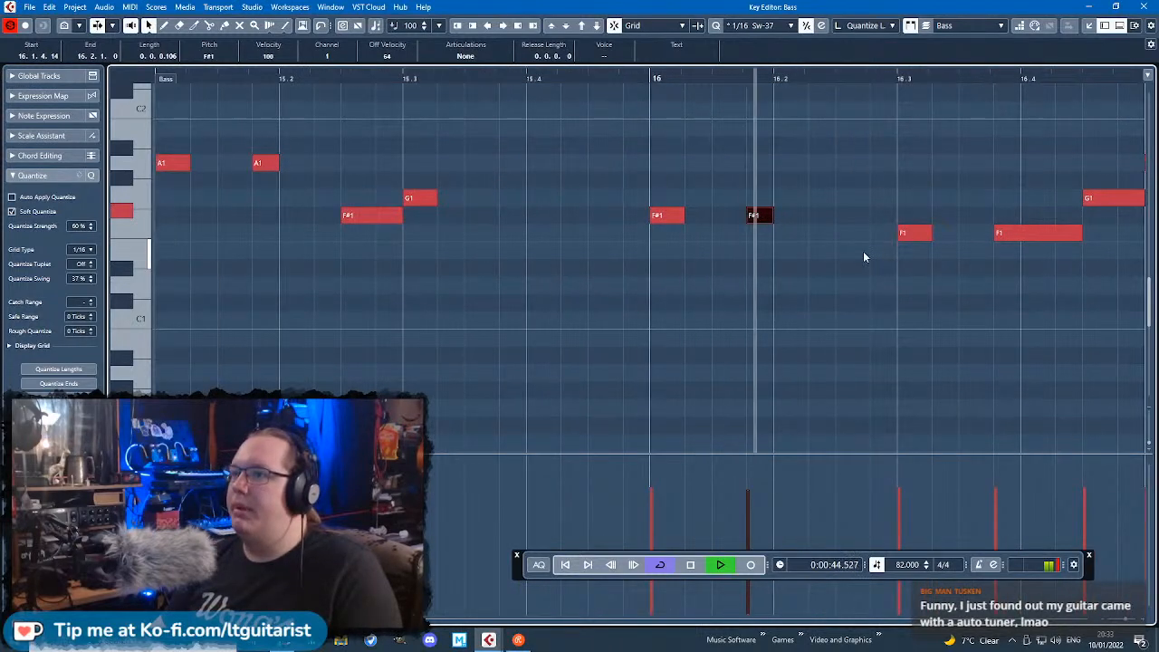
key(space)
click(824, 220)
click(824, 217)
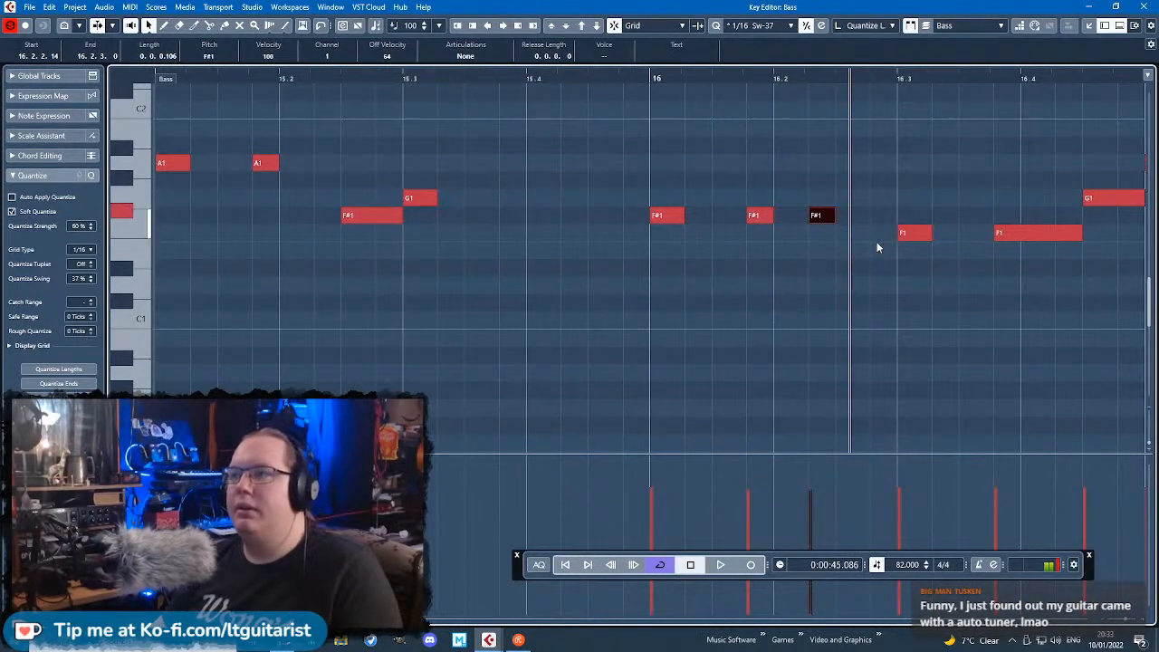
Step: Extend the start of the F1 note at 16.3 back to 16.2.3 and play bar 16
drag(902, 235, 837, 237)
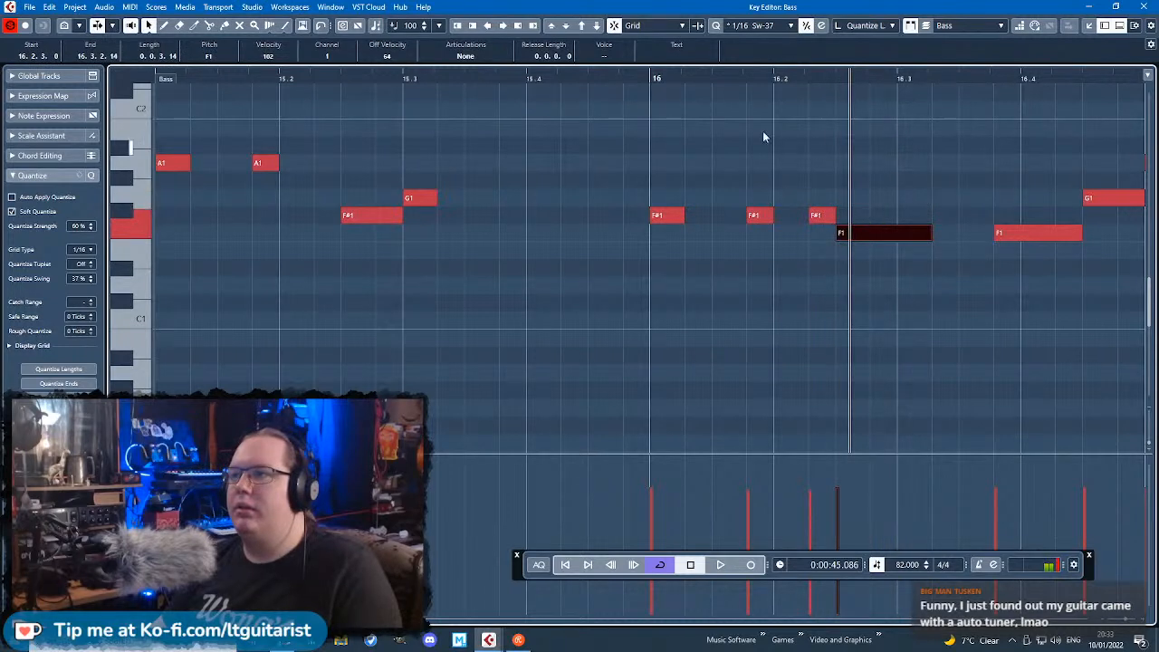
click(930, 237)
click(651, 79)
key(space)
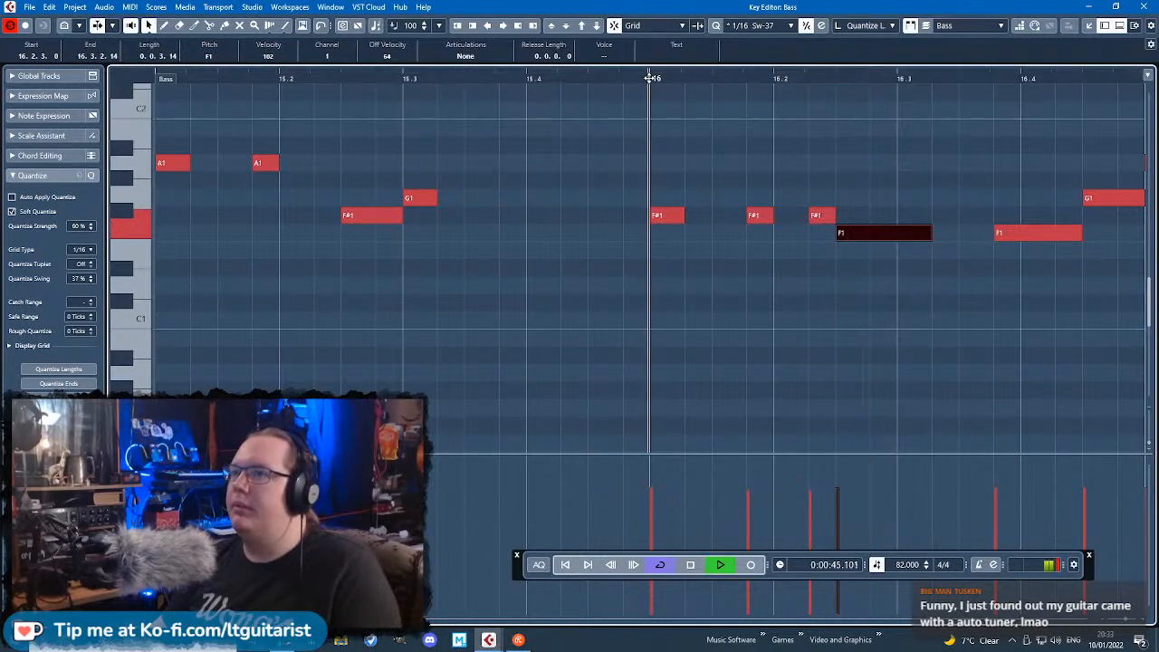
click(941, 185)
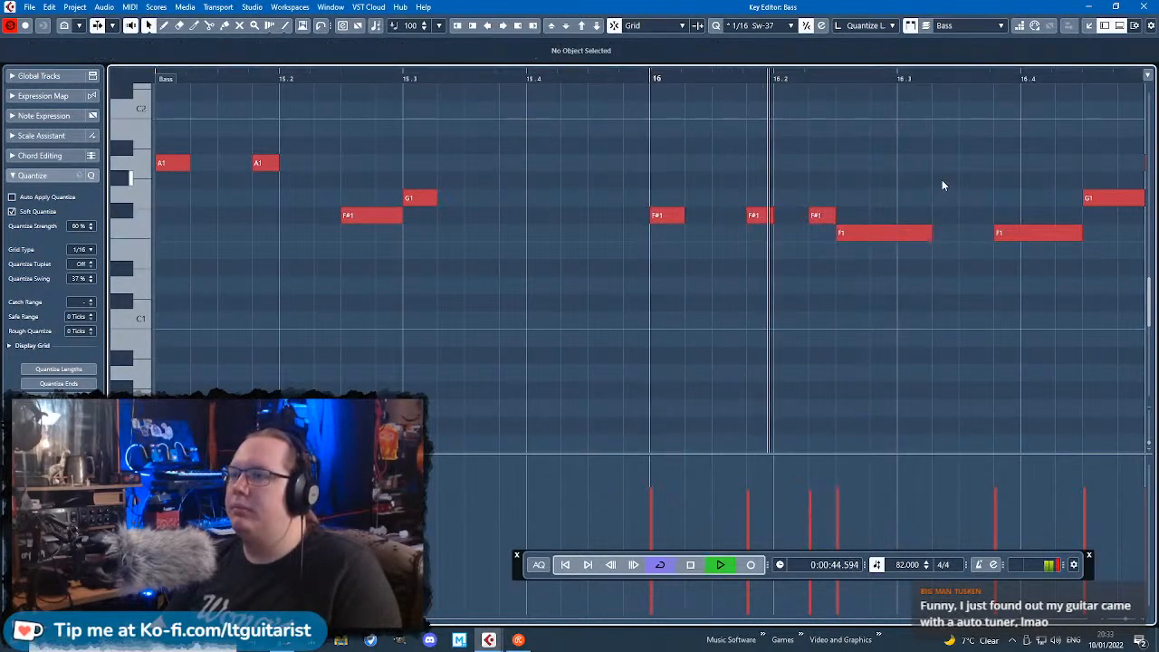
key(space)
Step: Lengthen the F1 note at 16.2.3 so it ends at 16.3.3, and replay from bar 16
click(929, 234)
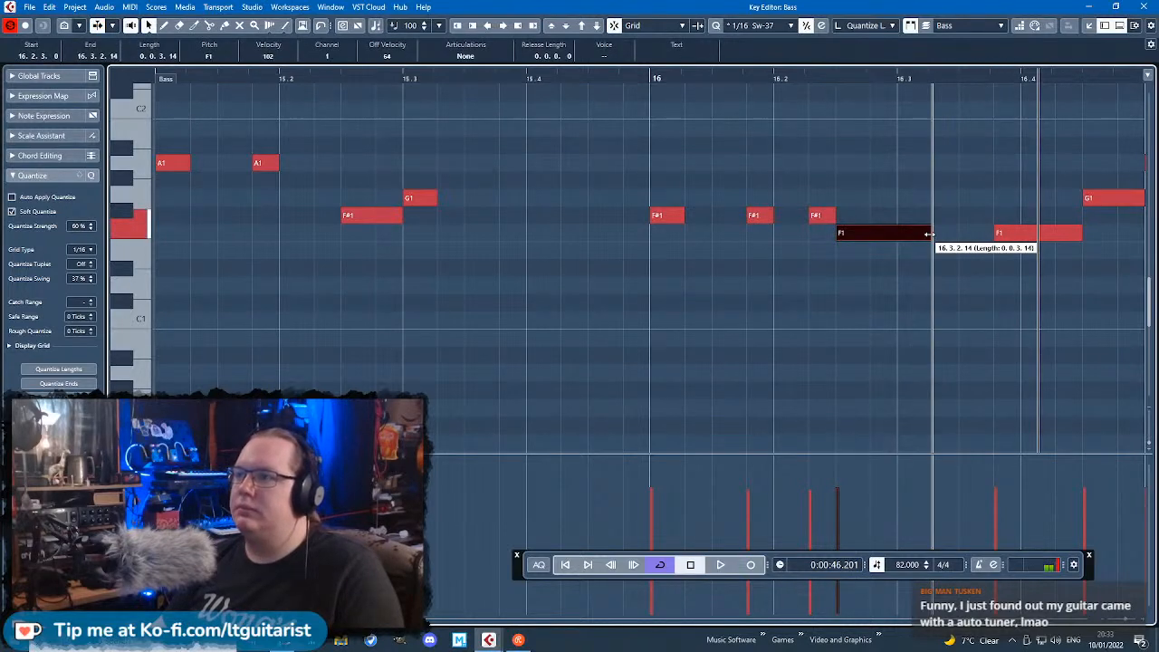
drag(930, 234, 958, 235)
click(1050, 320)
scroll(996, 308, right, 3)
click(416, 77)
key(space)
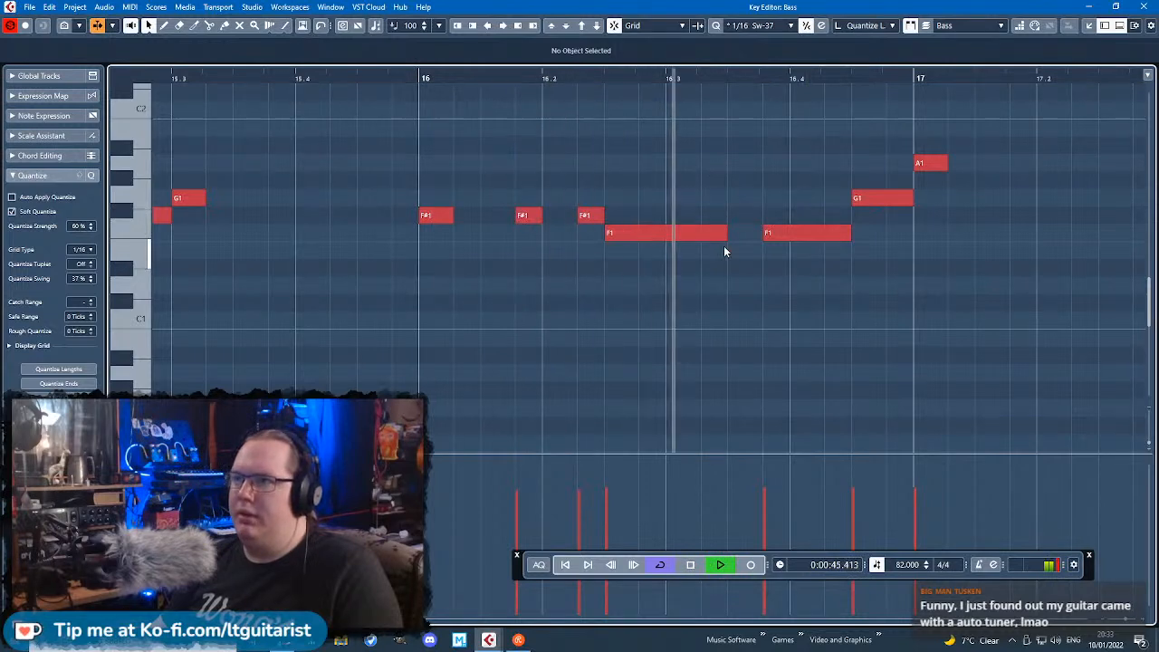
Step: Add an F1 note from 16.3.3 to 16.4.1 and trim the following F1 to start at 16.4.1
double_click(747, 236)
drag(765, 236, 788, 237)
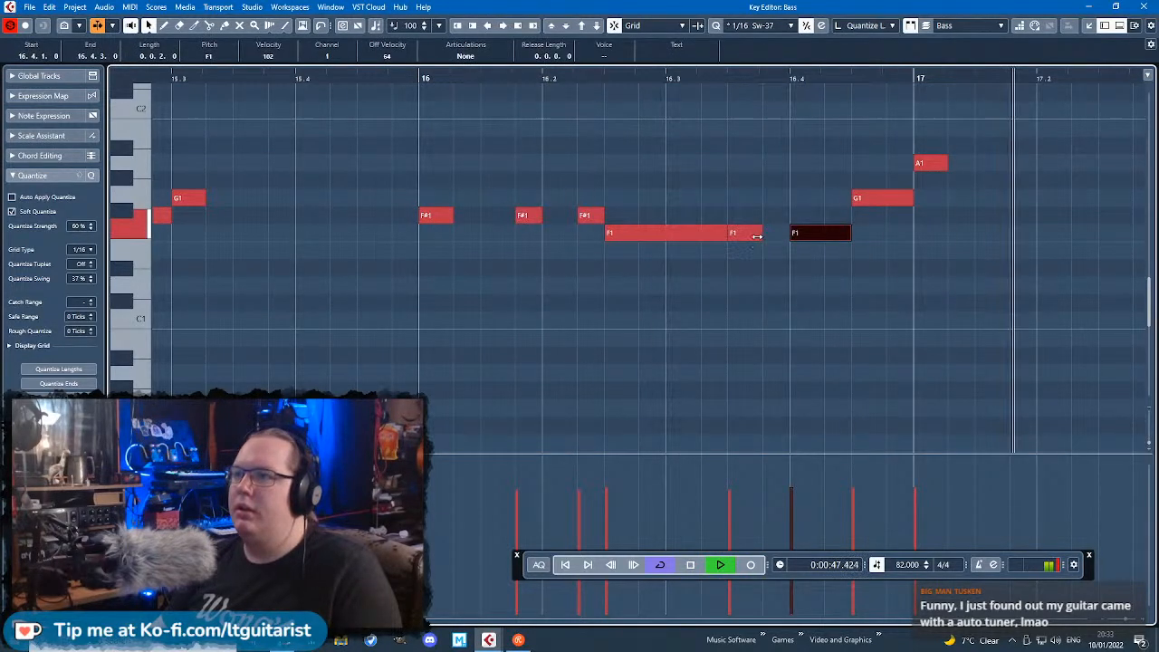
click(749, 234)
key(g)
key(g)
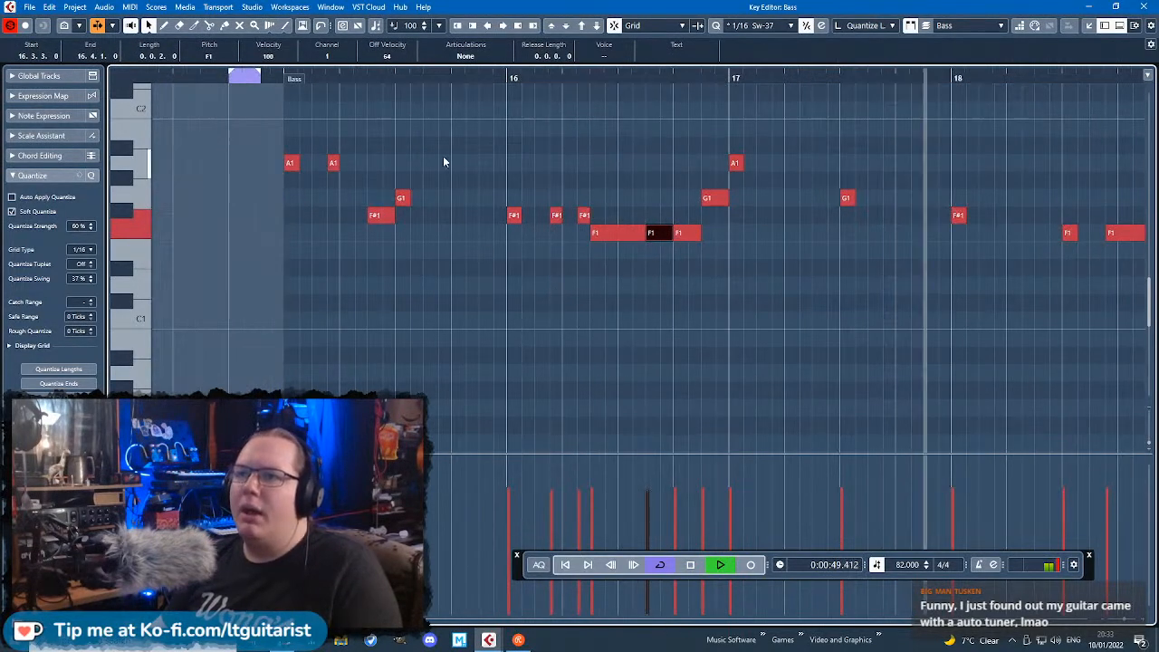
Step: Slightly lower the velocities of the second A1, the following F#1, the second and third F#1 in bar 16 and the long F1, then replay
key(space)
click(333, 163)
scroll(385, 185, up, 1)
shift+click(371, 215)
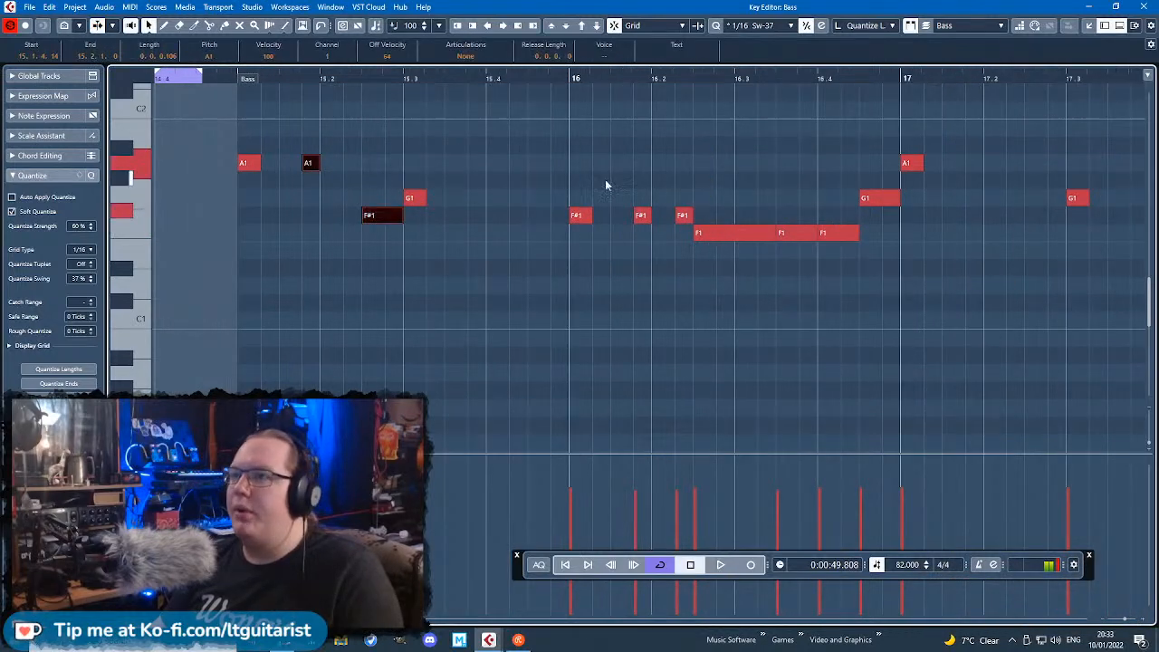
drag(605, 185, 752, 214)
shift+click(738, 233)
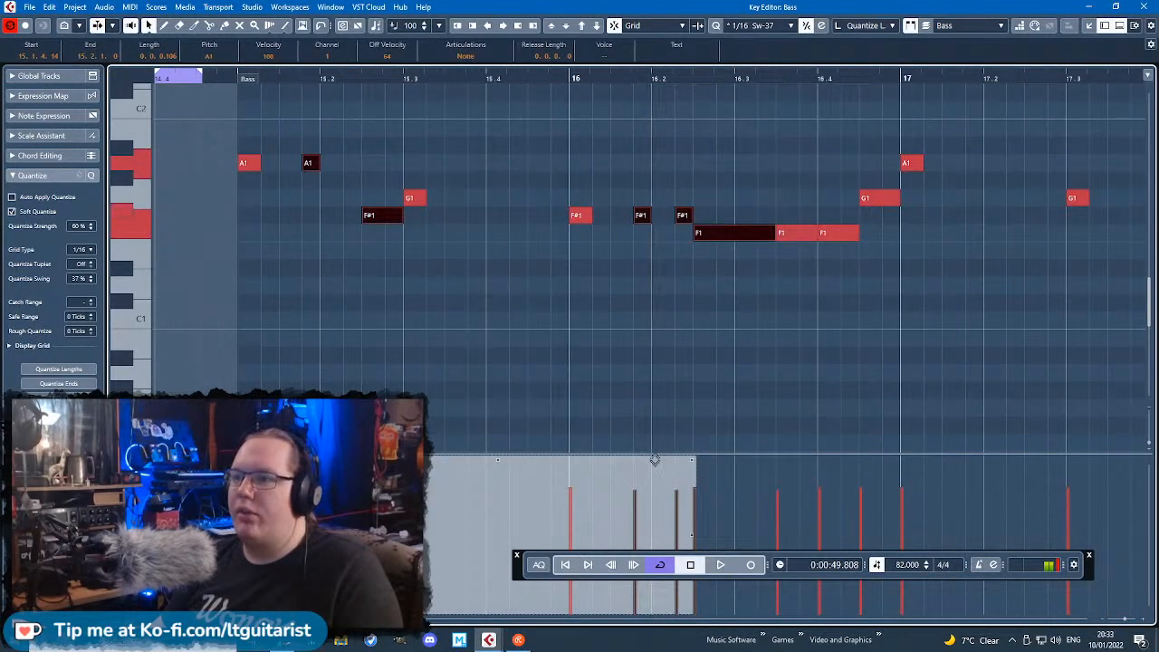
drag(655, 461, 656, 476)
click(468, 225)
click(221, 80)
key(space)
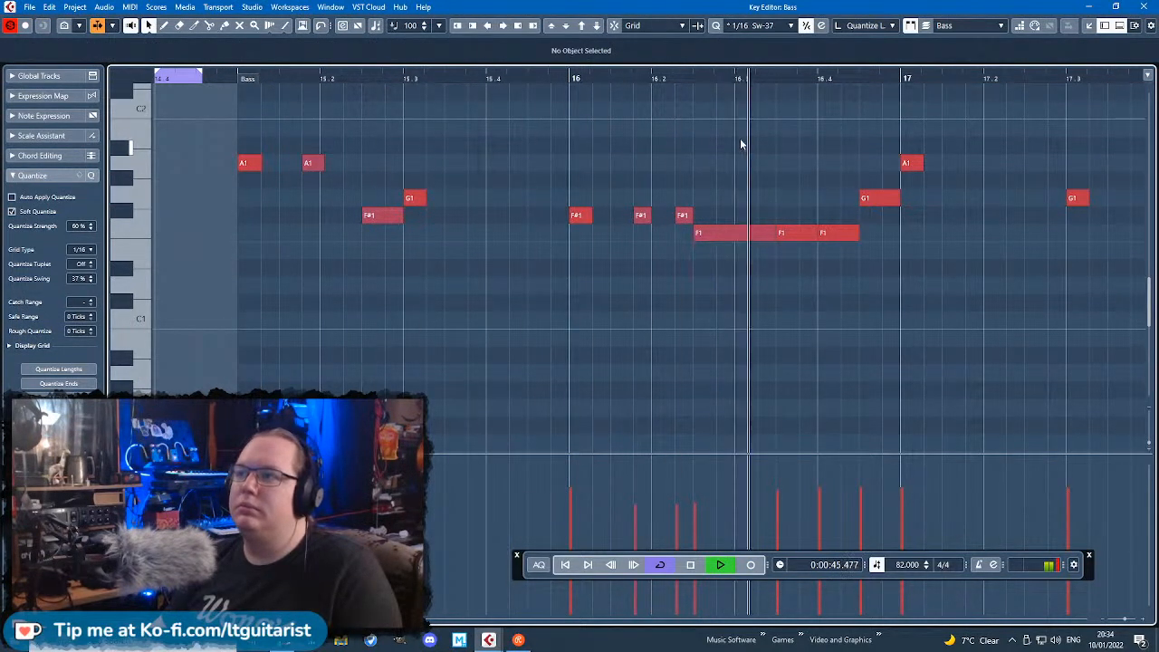
scroll(931, 265, down, 2)
key(space)
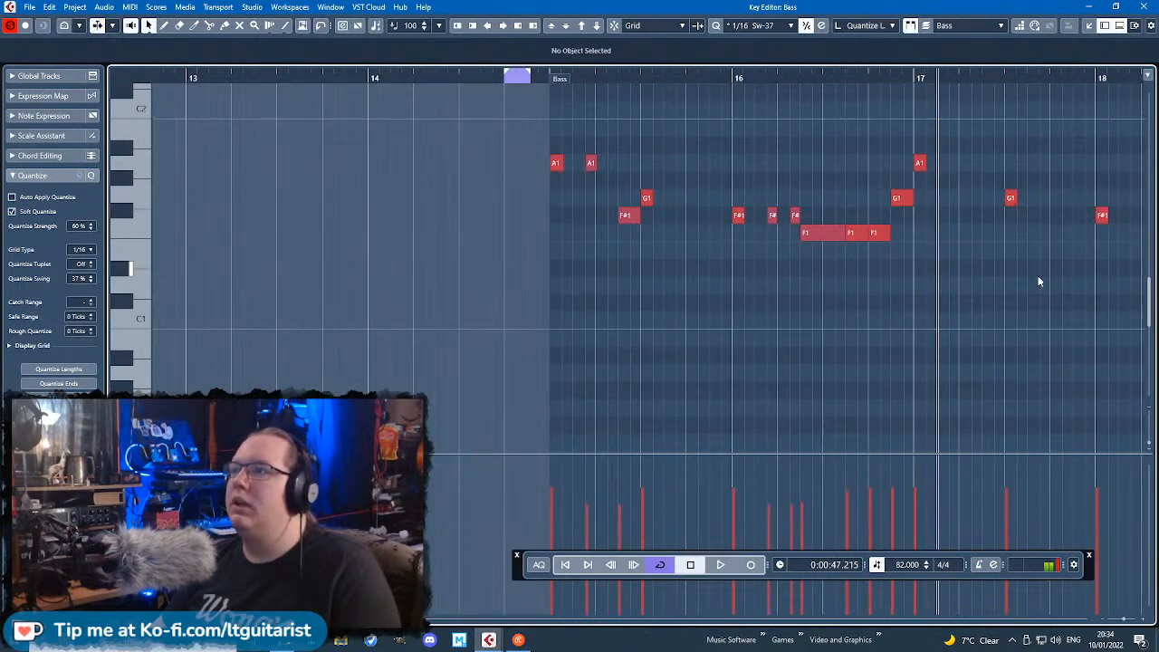
Step: Delete all the bass notes from bar 17 onward
scroll(1016, 270, right, 2)
drag(1074, 304, 704, 121)
key(Delete)
Step: Duplicate the bass phrase of bars 15–16 into bars 17–18 and play the copy
drag(773, 318, 330, 113)
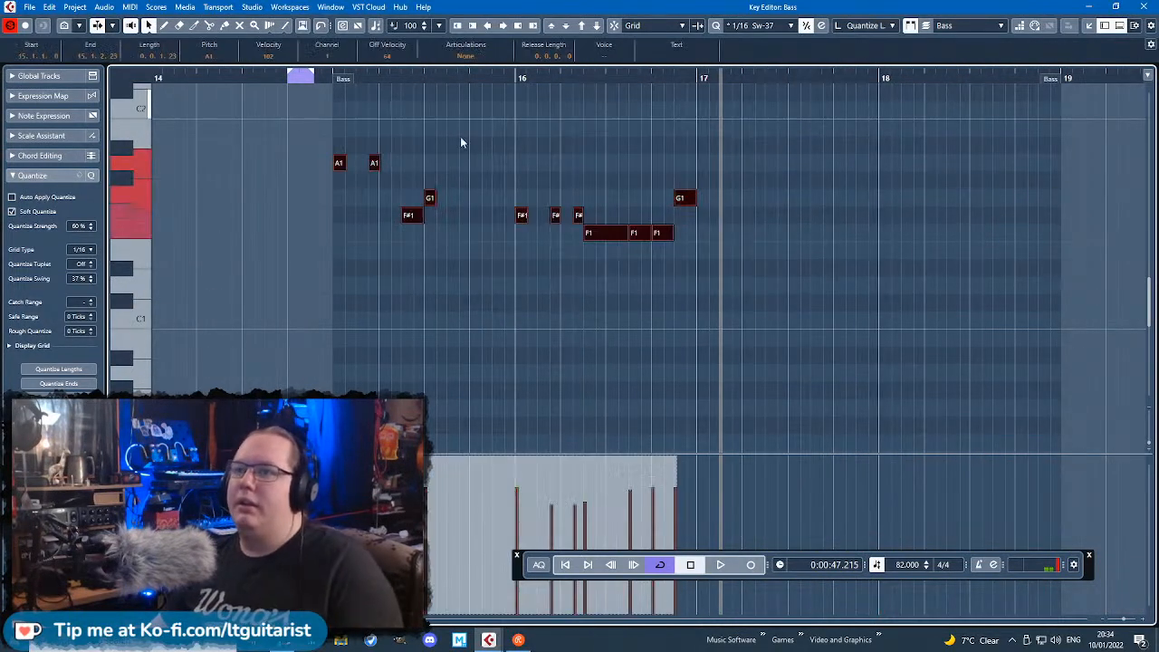
key(ctrl+d)
scroll(722, 163, up, 1)
key(j)
scroll(595, 179, down, 2)
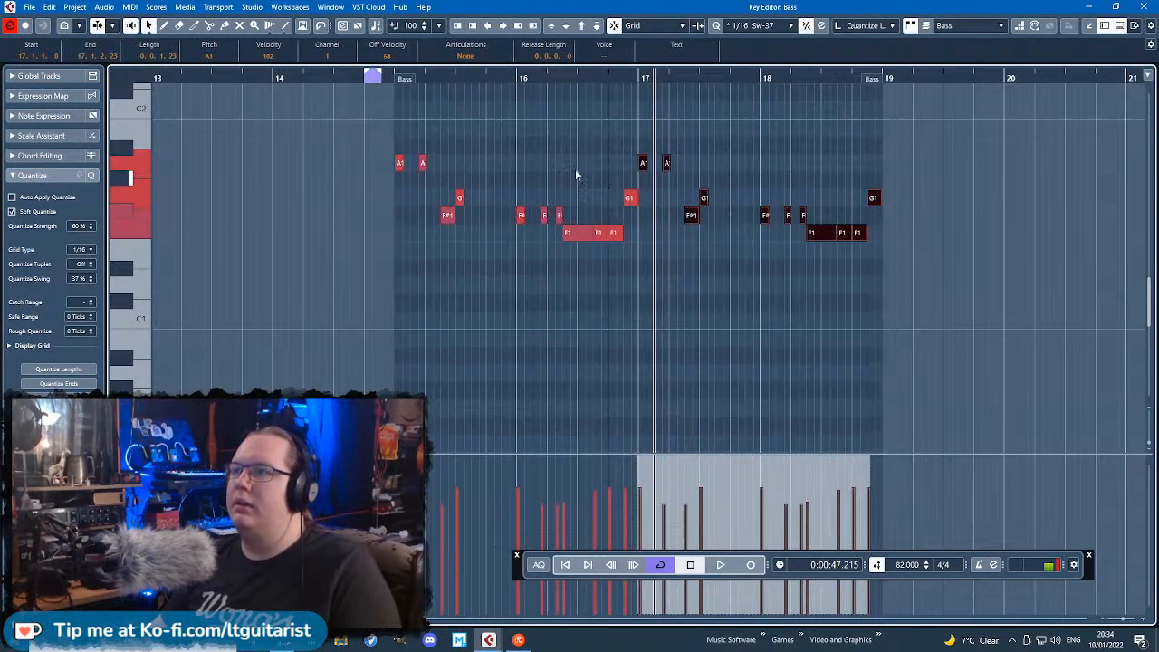
click(781, 132)
key(space)
scroll(807, 172, up, 2)
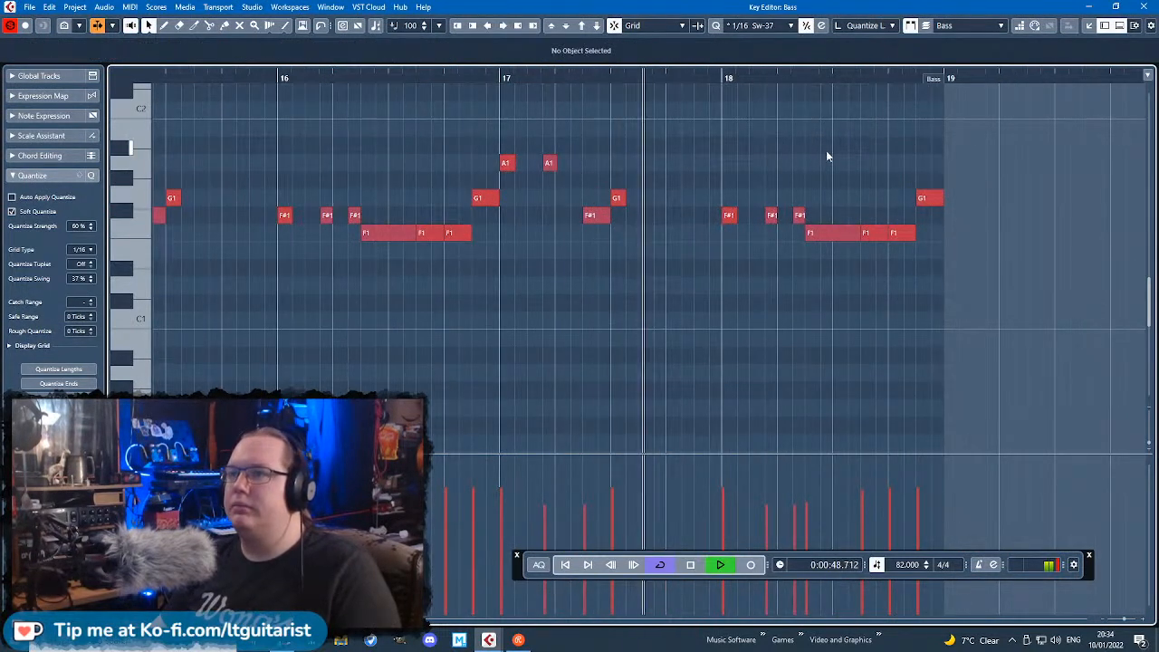
scroll(782, 176, up, 2)
scroll(782, 176, up, 3)
key(space)
Step: Add an A2 note from 17.4.1 to 17.4.3 and a short G#2 note directly before it
click(588, 153)
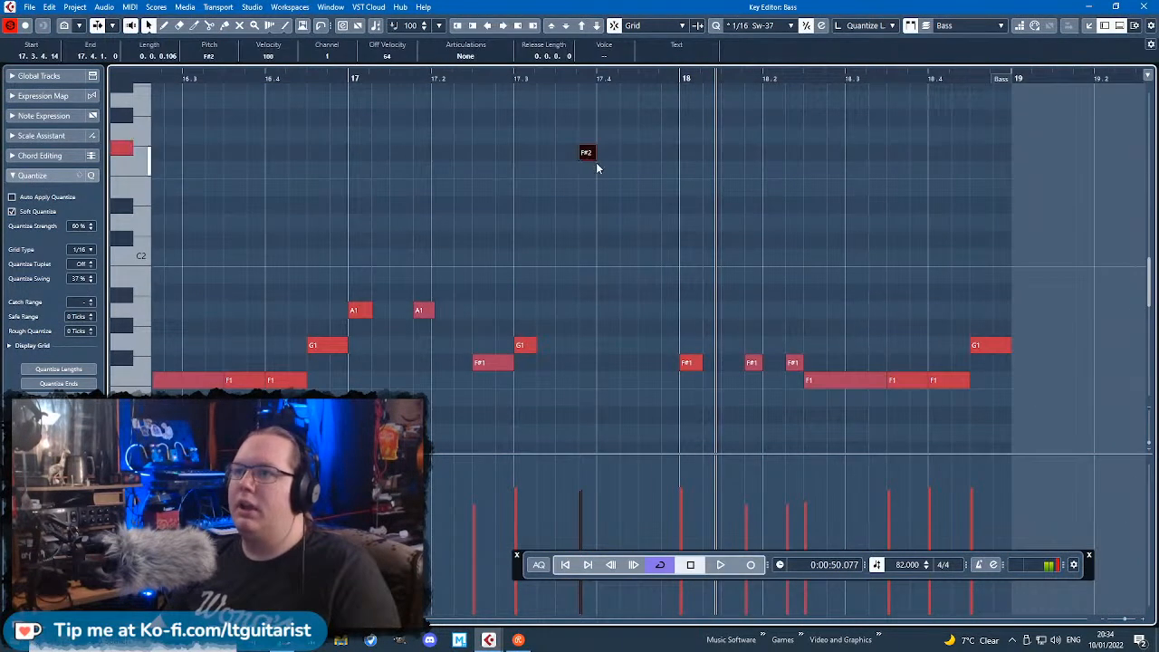
key(Delete)
click(352, 77)
key(space)
scroll(534, 176, up, 2)
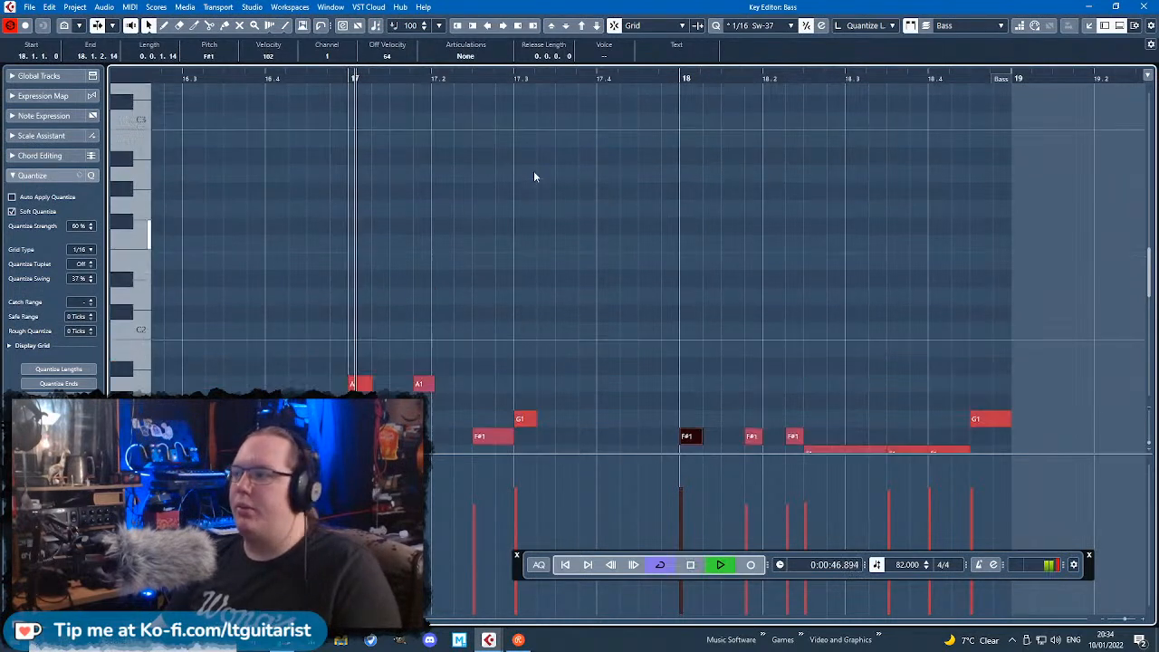
key(space)
mouse_move(588, 173)
mouse_down()
mouse_move(624, 175)
mouse_move(601, 175)
mouse_up()
click(587, 190)
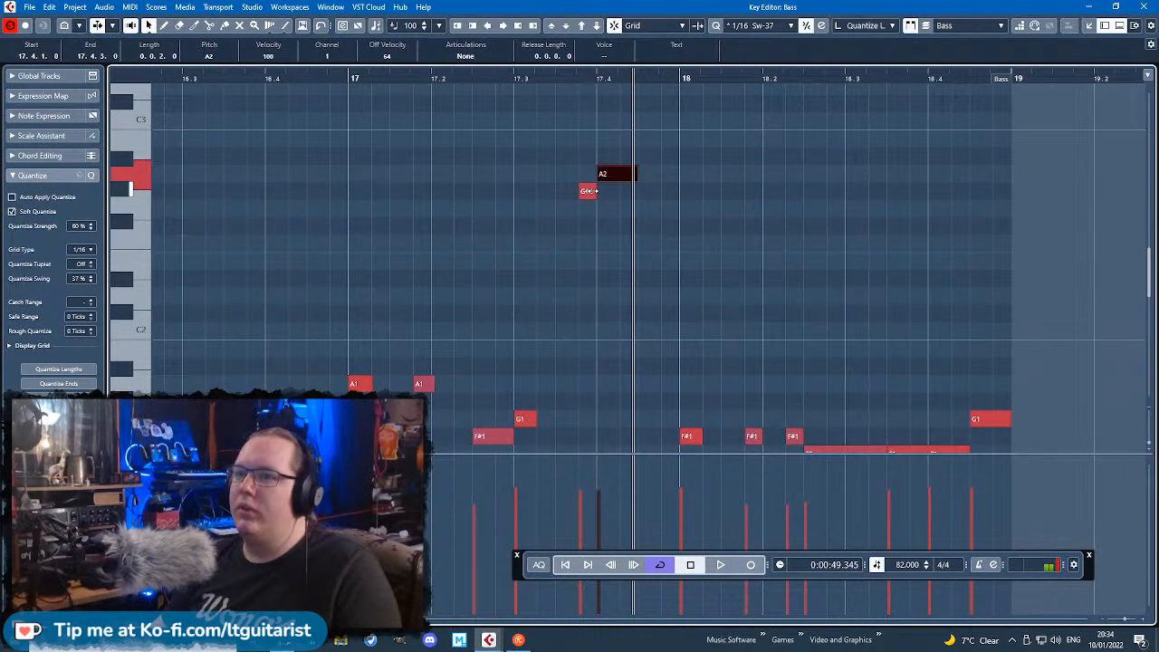
Step: Lower the G#2 before 17.4 to G2 and shorten it into a grace note, replaying the passage
click(520, 79)
key(space)
drag(587, 193, 594, 209)
scroll(588, 210, up, 2)
key(space)
key(j)
key(space)
key(space)
Step: Shorten the A2 at 17.4.1 to about one sixteenth, raise its velocity, and replay the passage
drag(655, 178, 645, 242)
key(j)
key(ctrl+d)
drag(579, 77, 581, 81)
key(space)
key(space)
drag(585, 506, 594, 474)
key(space)
key(space)
Step: Place a G2 note at 17.4.2 directly after the A2, ending at 17.4.3
shift+click(652, 242)
drag(651, 240, 652, 210)
click(660, 220)
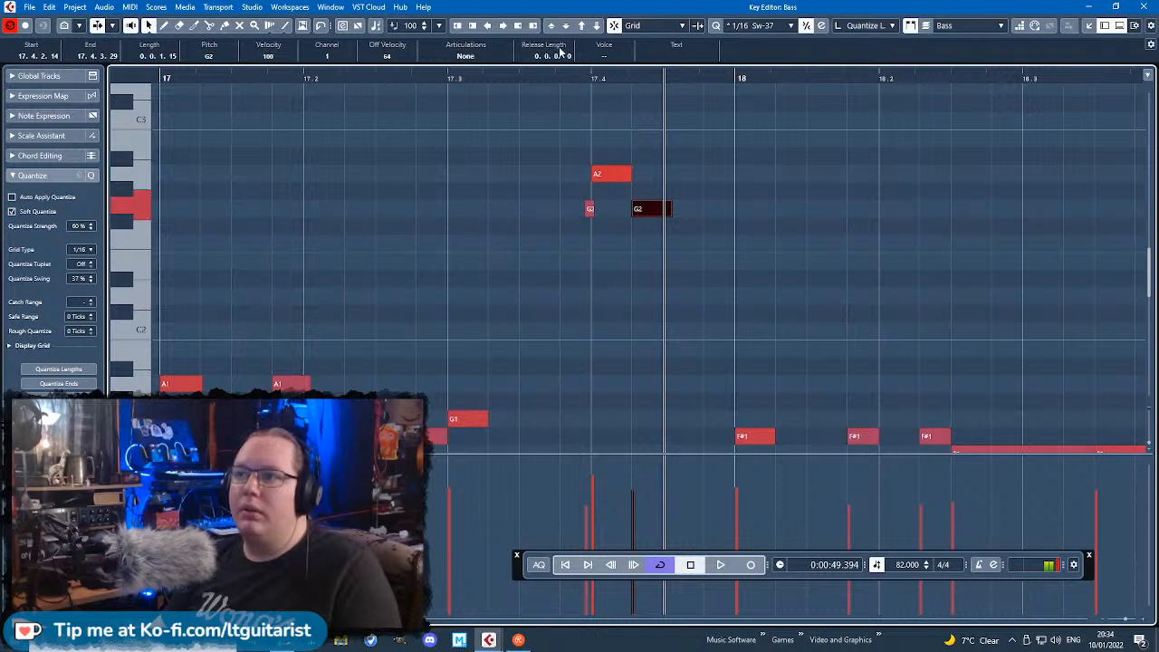
click(696, 221)
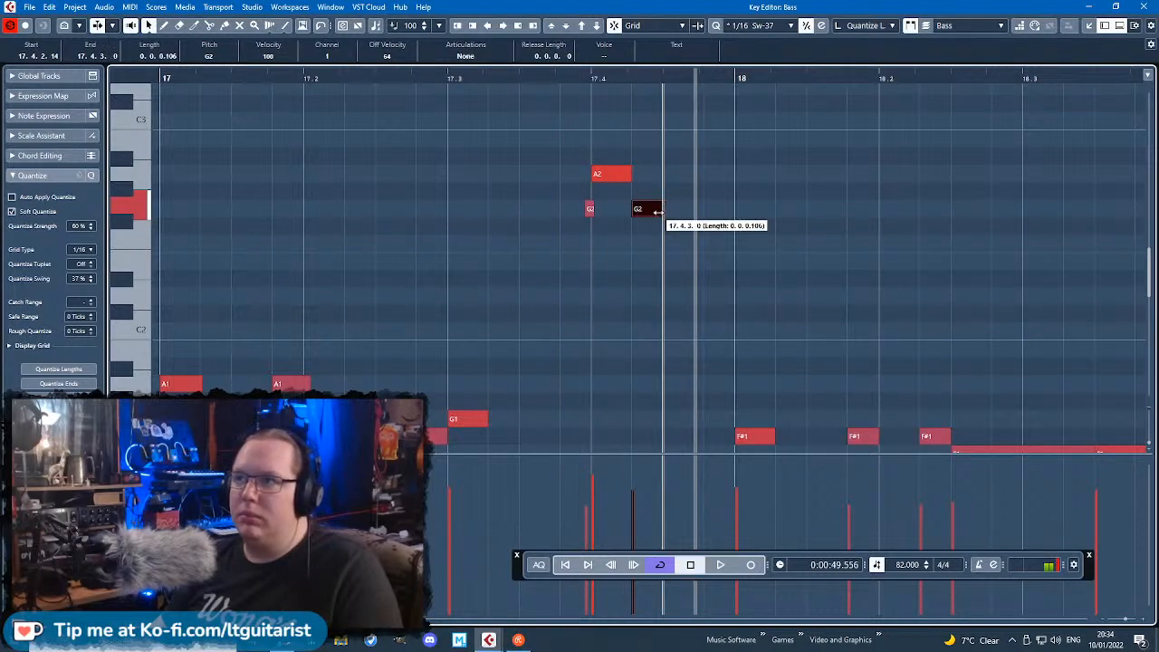
Step: Add a D2 note from 17.4.3 to 18.1.1 and play the run into bar 18
alt+click(684, 233)
drag(685, 233, 699, 158)
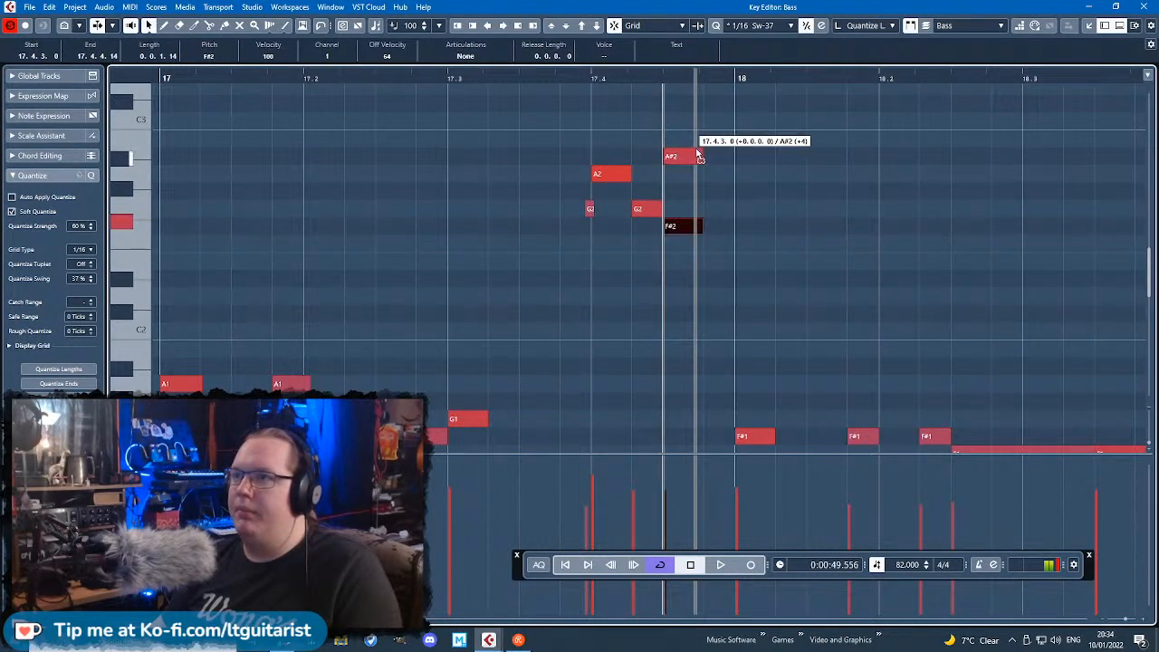
drag(679, 287, 679, 304)
click(568, 78)
key(space)
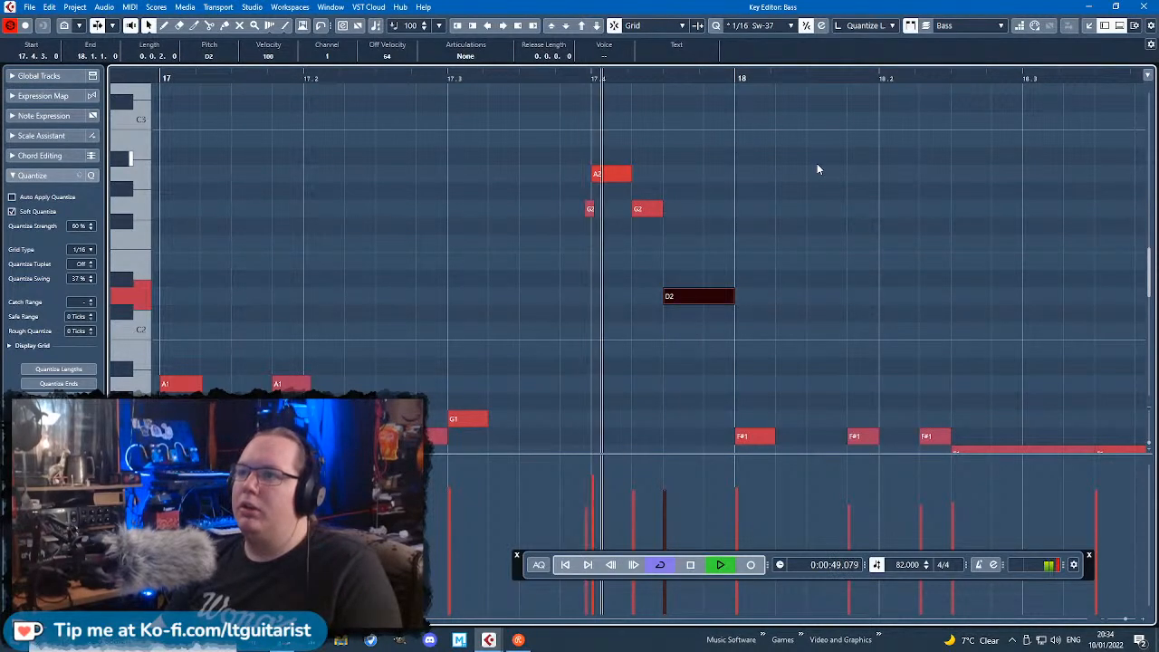
key(space)
Step: Shorten the D2 to end at 17.4.4, fill the gap up to bar 18 with a C#2 note, and play the run
scroll(733, 272, down, 3)
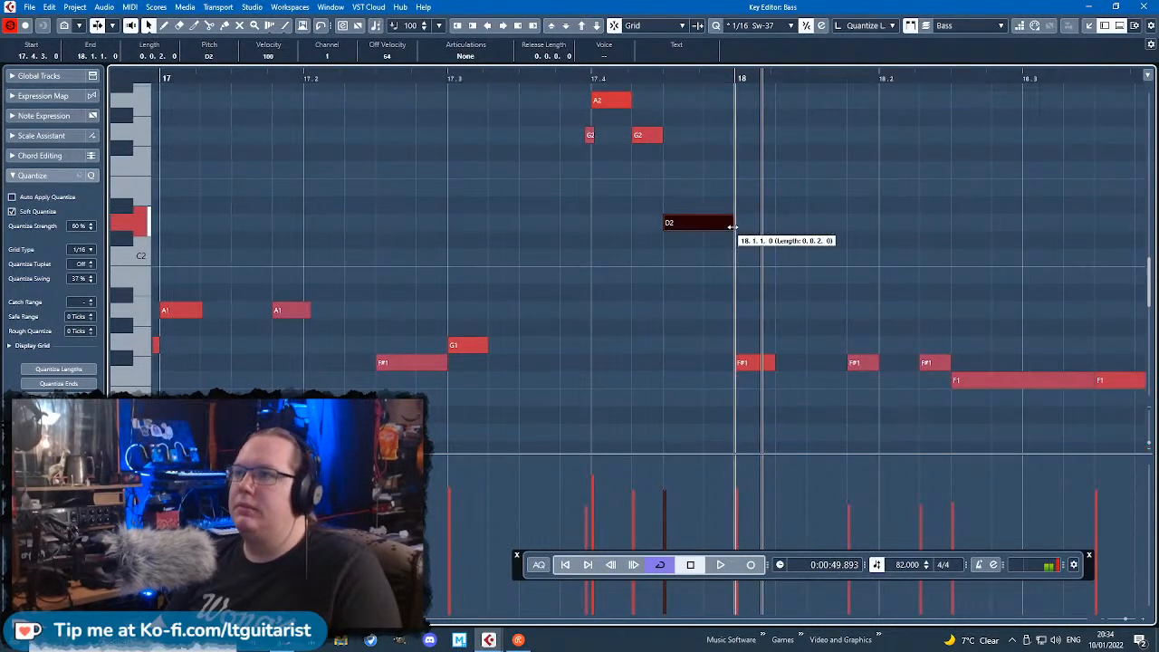
drag(732, 228, 703, 227)
double_click(720, 279)
drag(719, 279, 727, 241)
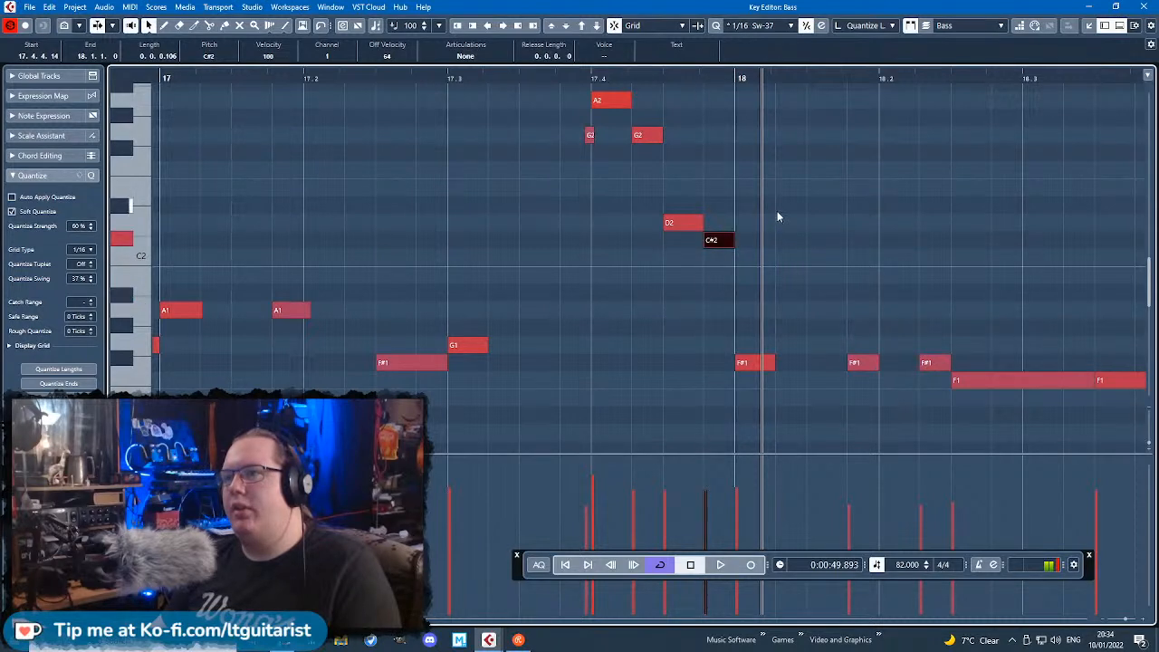
key(space)
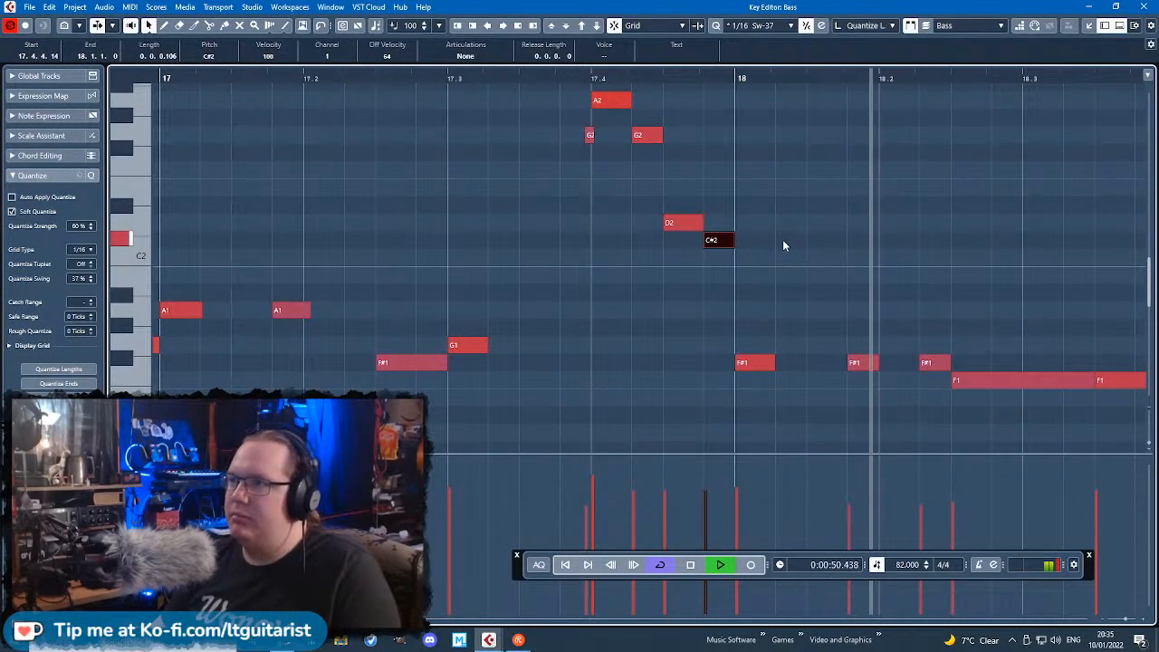
key(space)
Step: Raise the F#1 at 18.1.1 by an octave to F#2 and play through bar 18
drag(789, 291, 729, 375)
key(shift+Up)
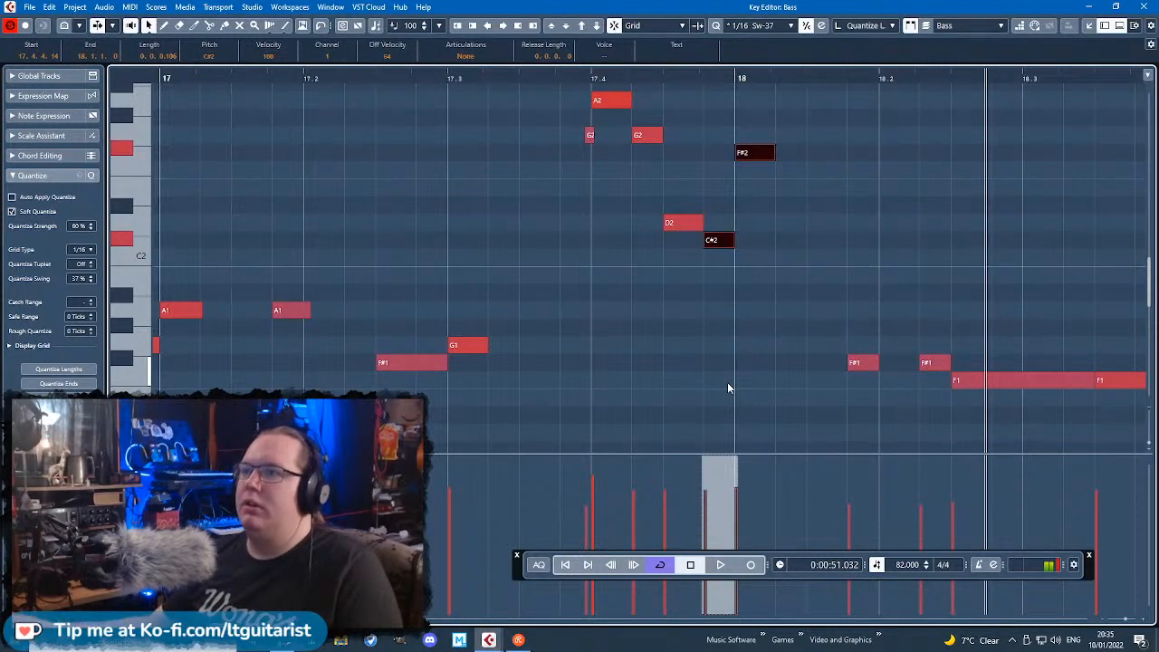
click(727, 382)
key(space)
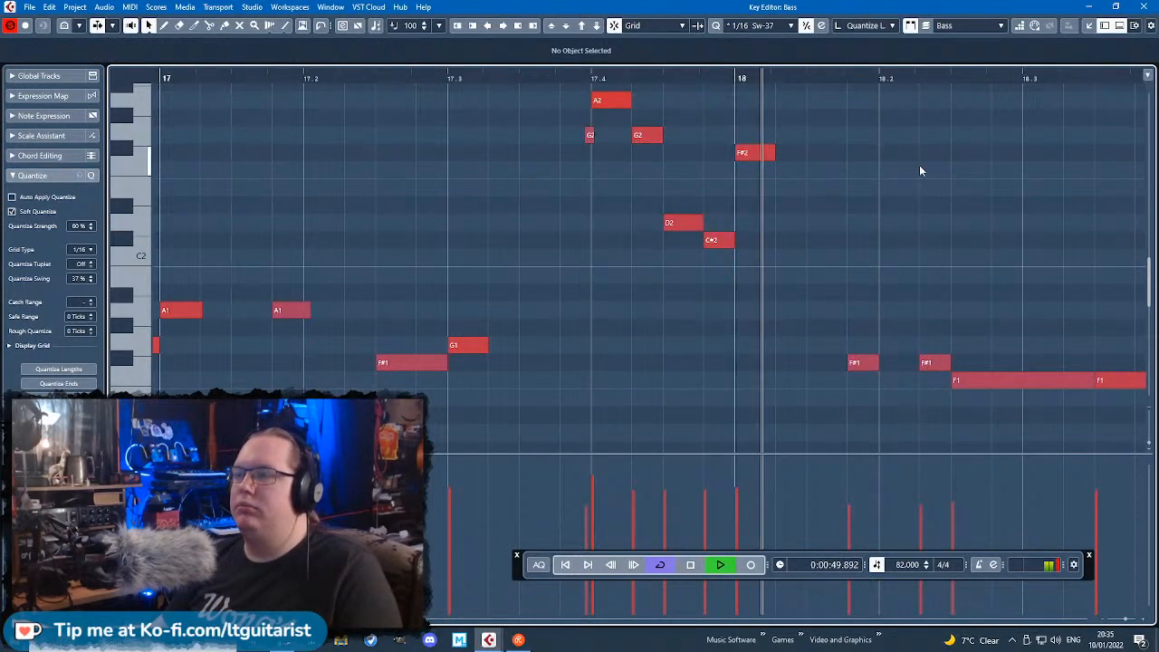
scroll(860, 173, down, 2)
drag(1049, 135, 1156, 135)
key(space)
Step: Raise the remaining two F#1 notes and the long F1 in bar 18 by an octave, and shorten the F2 to end around 18.3.2
drag(629, 334, 746, 385)
key(shift+Up)
key(space)
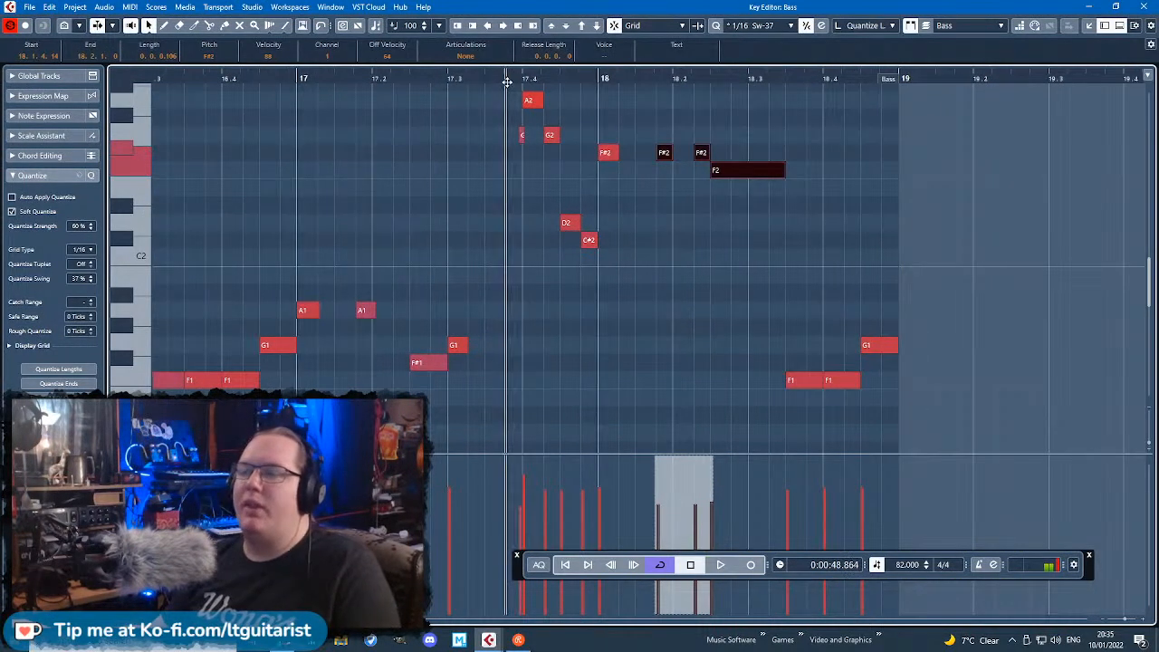
click(706, 235)
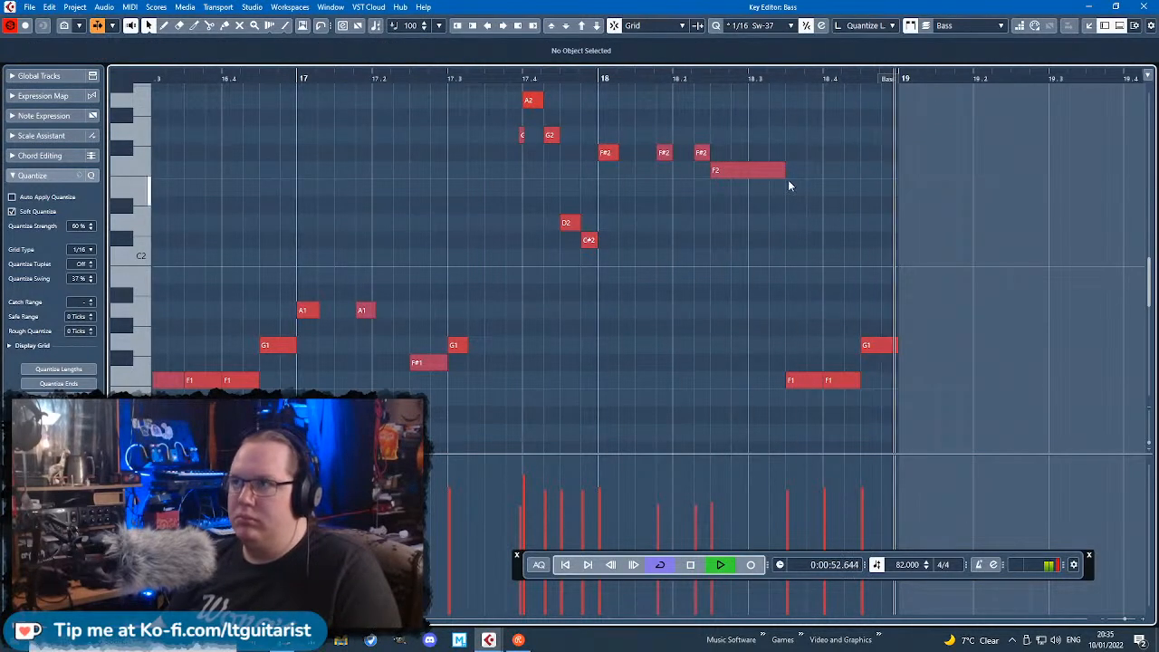
drag(783, 172, 763, 180)
key(space)
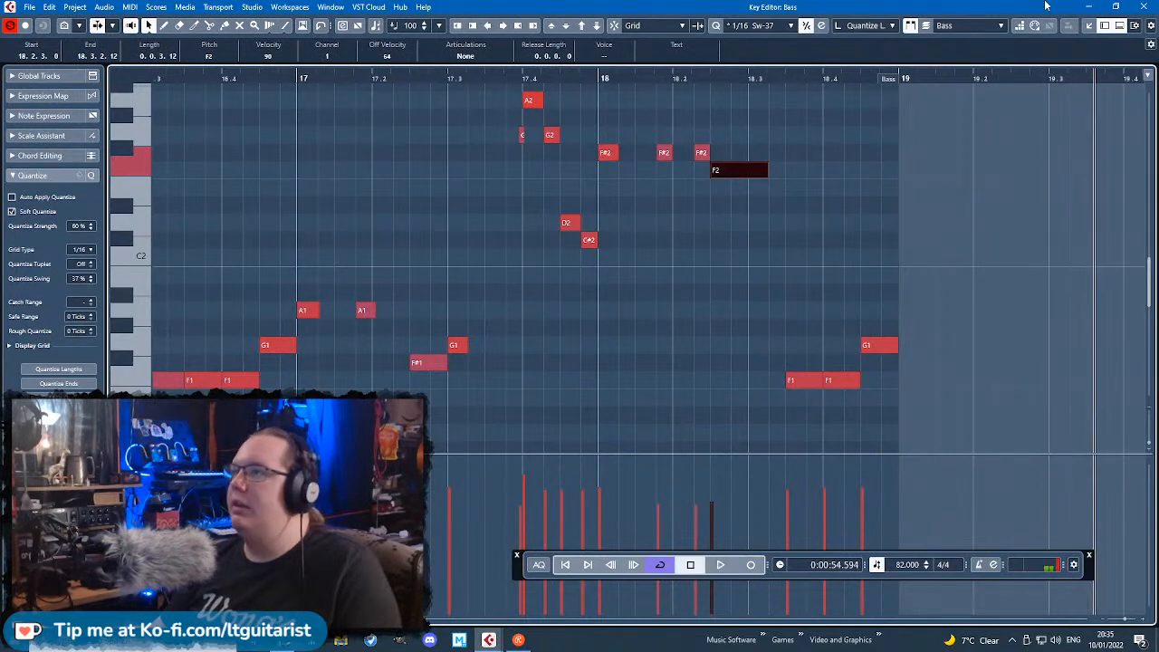
Step: Close the Bass part's editor and set the cycle range from bar 15 to bar 19
click(1144, 6)
click(738, 481)
mouse_move(594, 72)
mouse_down()
mouse_move(879, 74)
mouse_move(860, 74)
mouse_up()
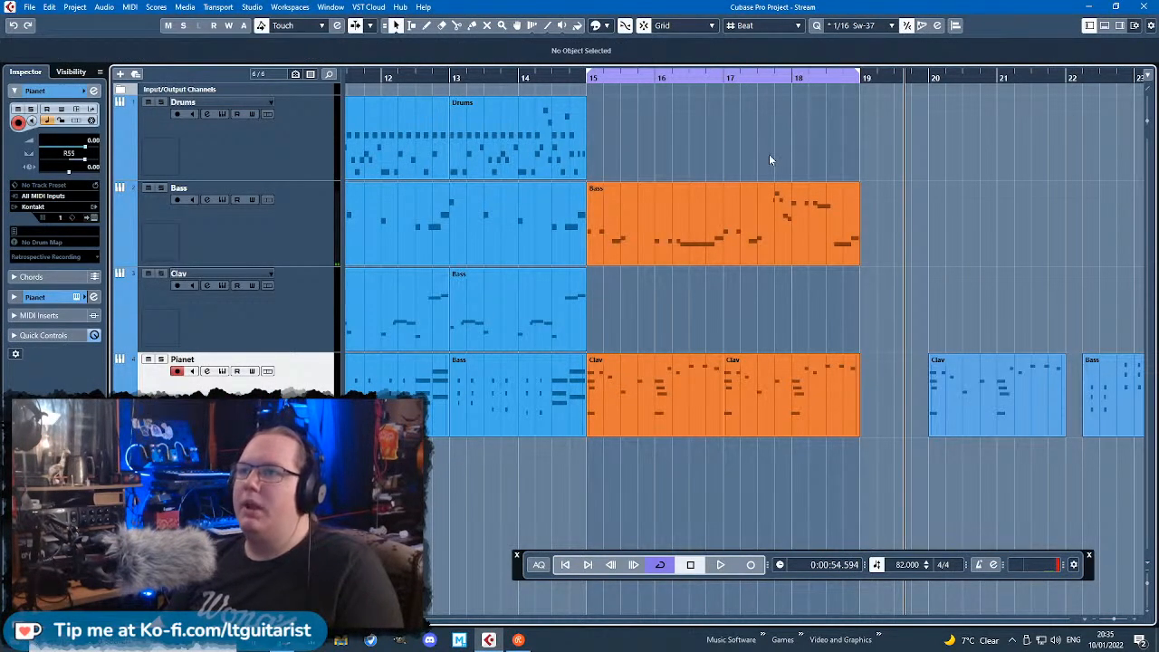
Step: Copy an earlier two-bar Drums part to bar 15, duplicate it to fill up to bar 19, and play the section
drag(371, 141, 639, 134)
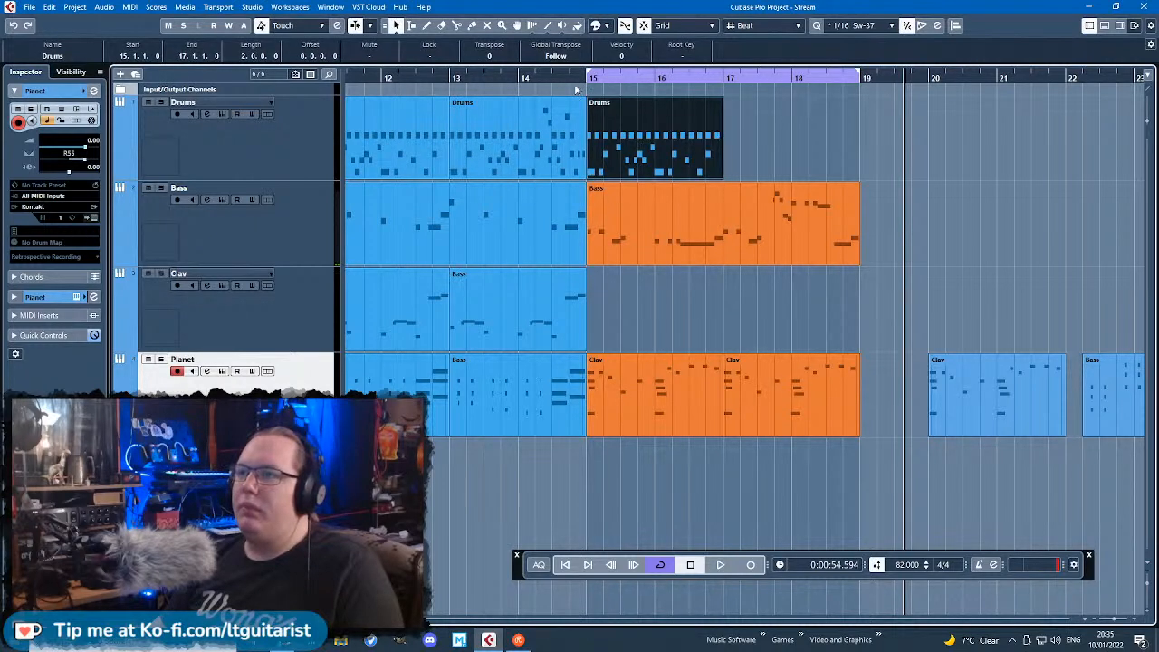
key(ctrl+d)
click(572, 79)
key(space)
click(906, 181)
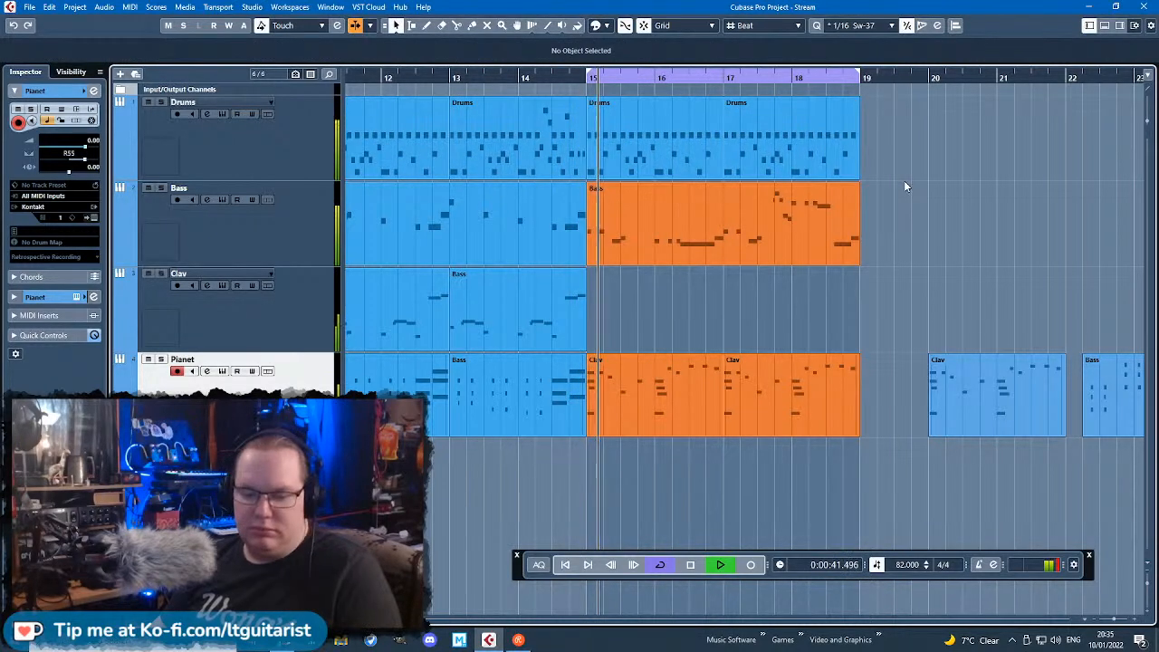
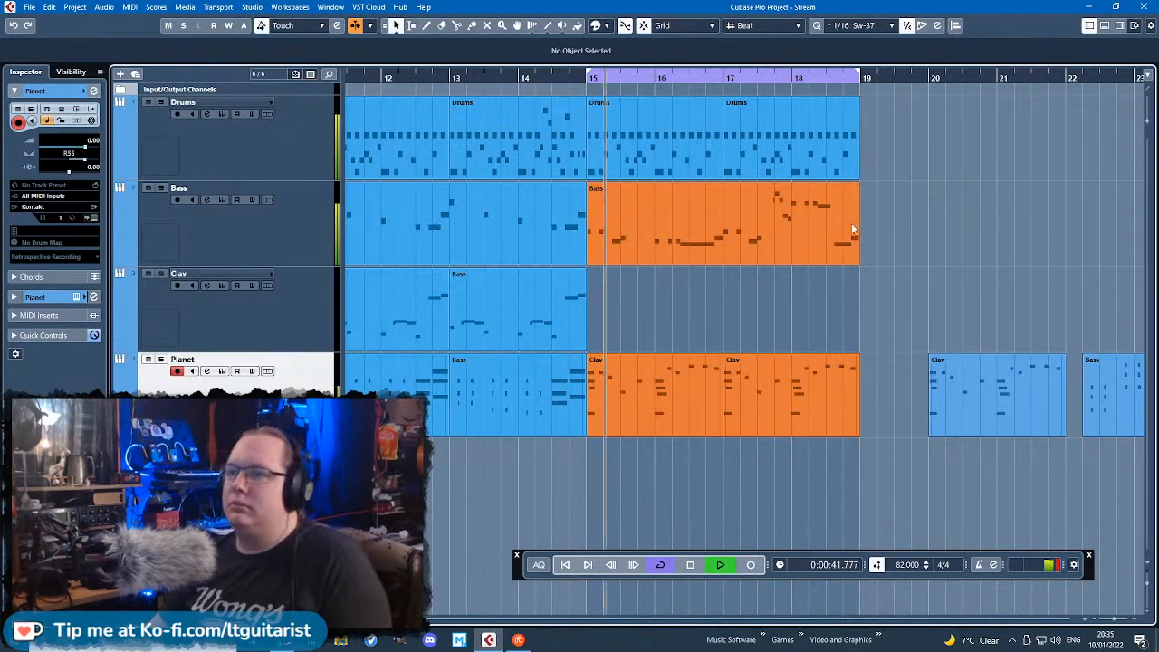
click(533, 313)
key(ctrl+d)
drag(923, 298, 670, 335)
key(Delete)
Step: Open the Drums part at bar 15 for editing and delete all its notes in bar 16
click(727, 410)
click(677, 120)
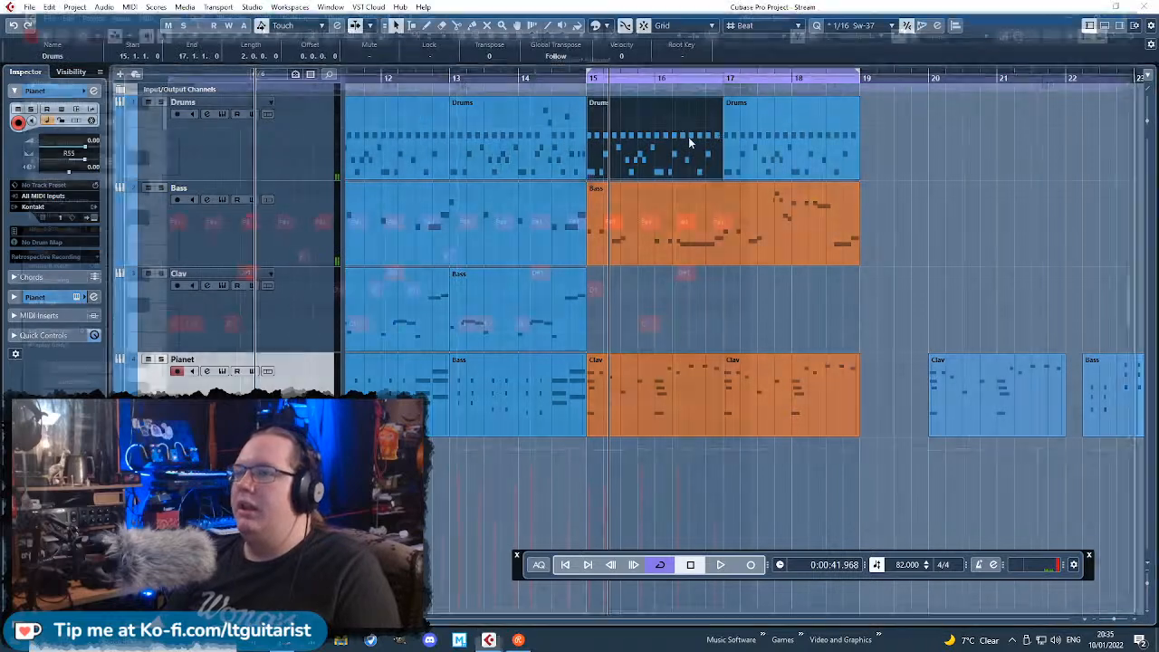
double_click(690, 142)
drag(856, 367, 536, 161)
key(Delete)
Step: Transpose the row of repeated cymbal notes in bar 15 up six semitones to C2
drag(611, 172, 331, 233)
key(Up)
key(Up)
key(Up)
key(Up)
key(Up)
key(Up)
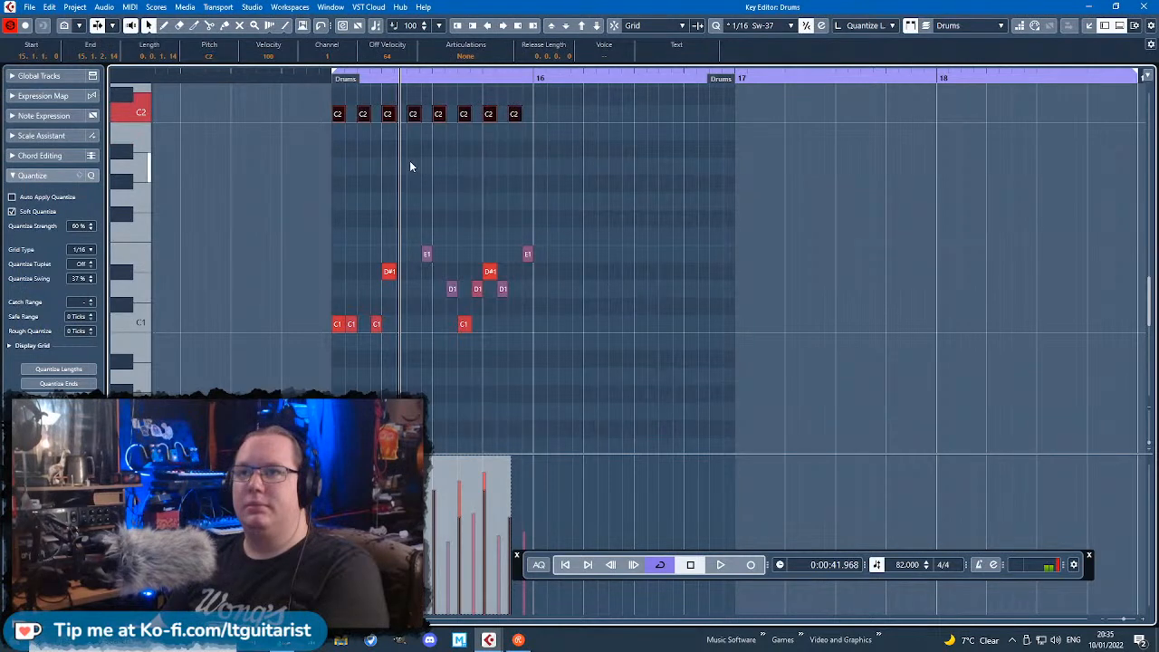
Step: Raise the first C2 note at 15.1.1 to C#2 and play bar 15 of the drums
click(338, 114)
key(Up)
drag(345, 170, 534, 107)
drag(333, 79, 333, 72)
key(space)
scroll(412, 208, up, 4)
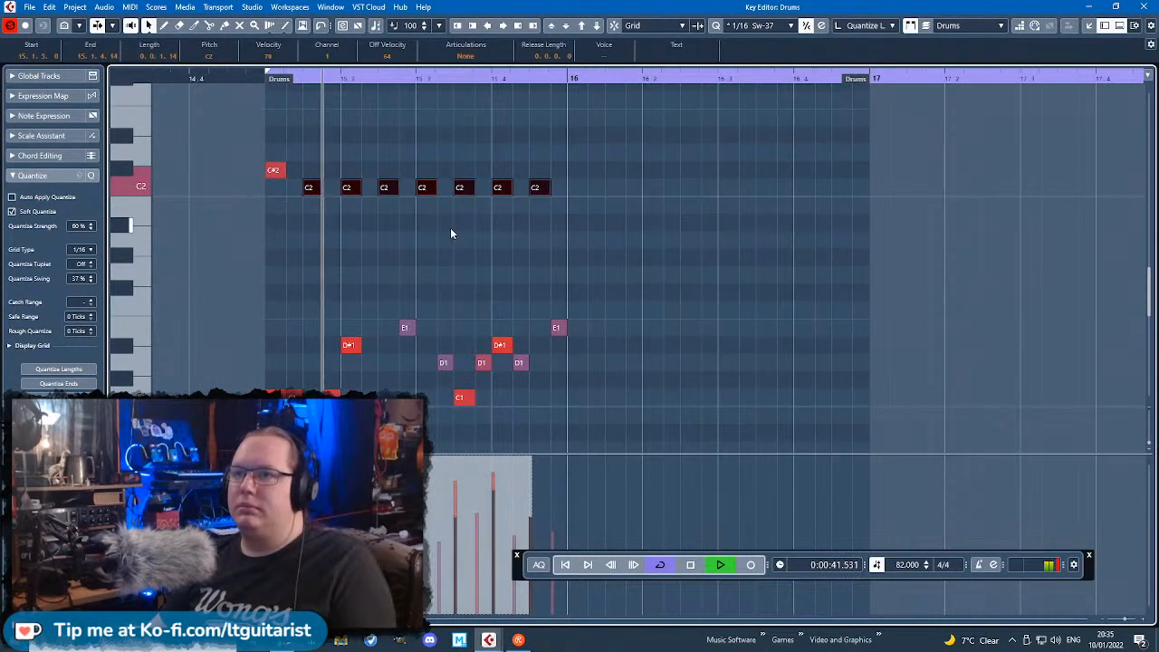
scroll(283, 253, up, 2)
Step: Fill the offbeat sixteenths between the C2 notes in bar 15 with duplicated C#2 notes, deleting the extras beyond bar 16
drag(739, 237, 612, 186)
key(ctrl+d)
drag(691, 187, 350, 172)
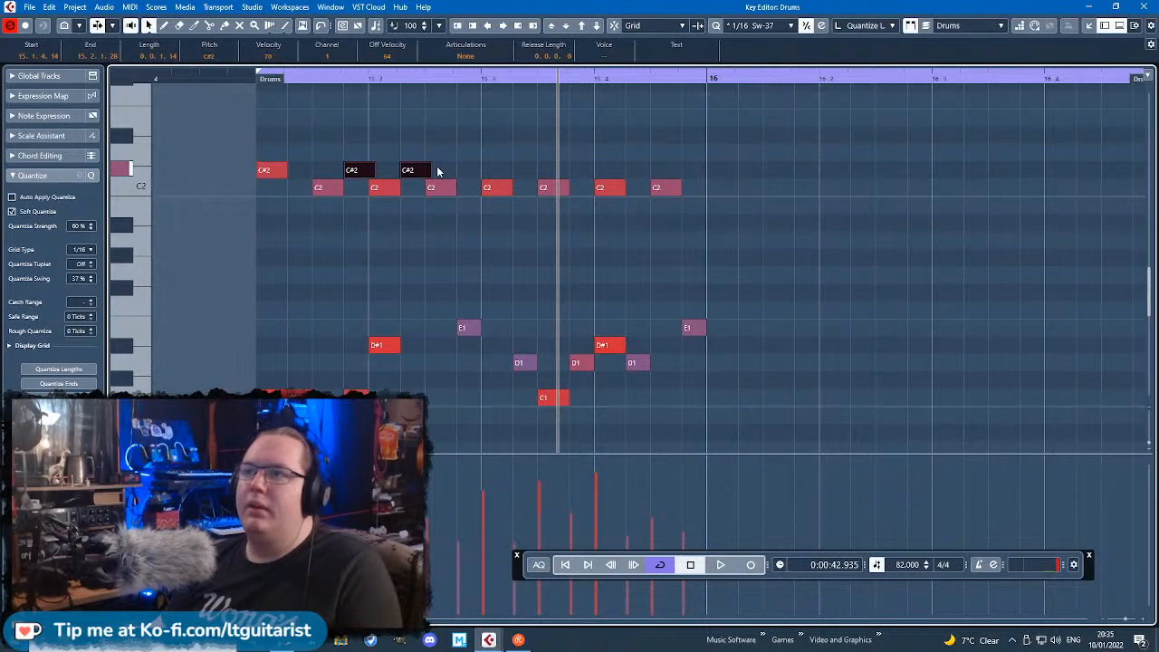
key(ctrl+d)
mouse_move(429, 173)
mouse_down()
mouse_move(479, 170)
mouse_move(467, 171)
mouse_up()
drag(576, 134, 338, 173)
key(ctrl+d)
drag(542, 171, 577, 171)
click(808, 139)
drag(807, 142, 714, 175)
key(Delete)
Step: Lower the offbeat C#2 notes to C2, play bar 15, and slightly lengthen all the C2 notes
drag(740, 124, 333, 174)
key(Down)
click(256, 79)
key(space)
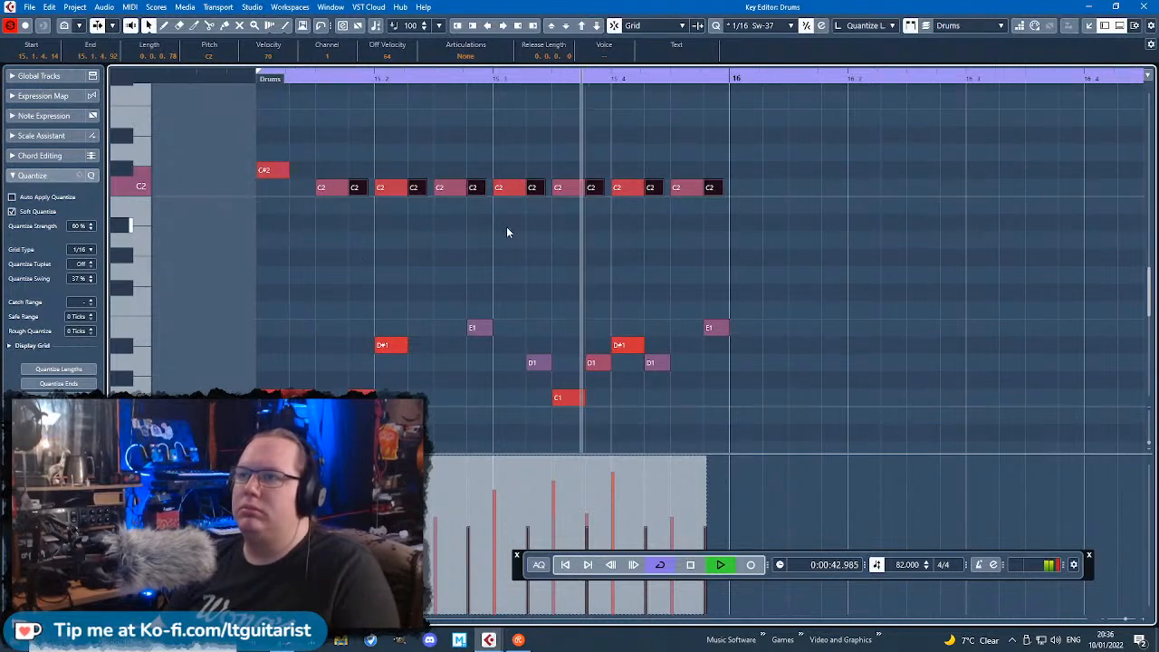
click(754, 283)
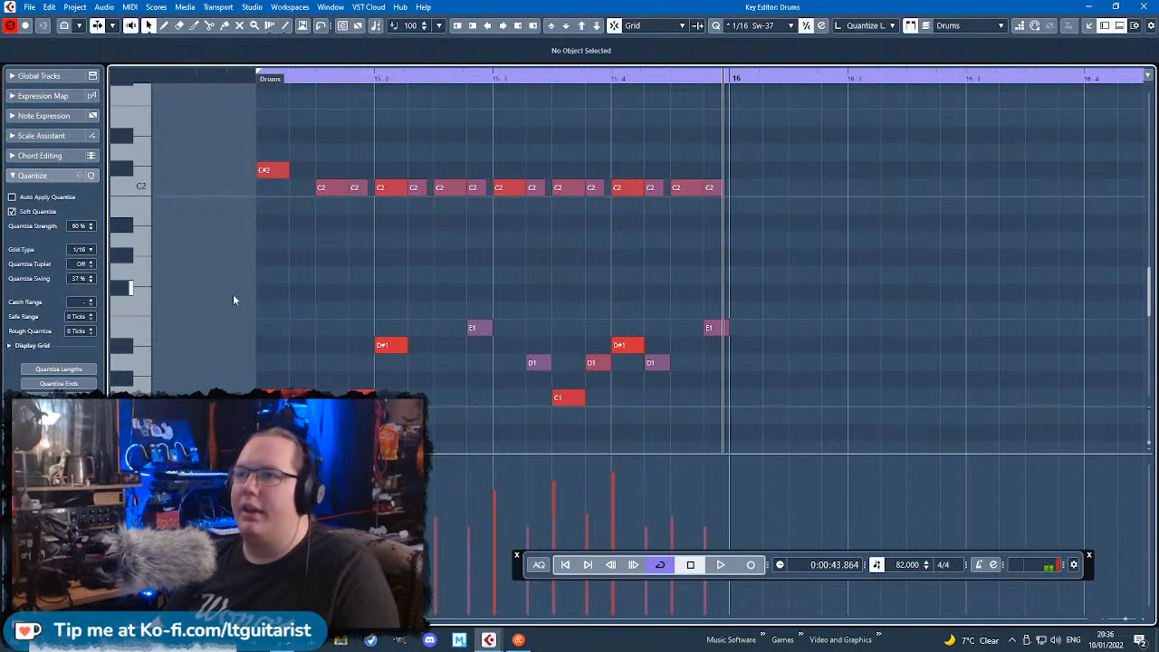
drag(321, 261, 725, 192)
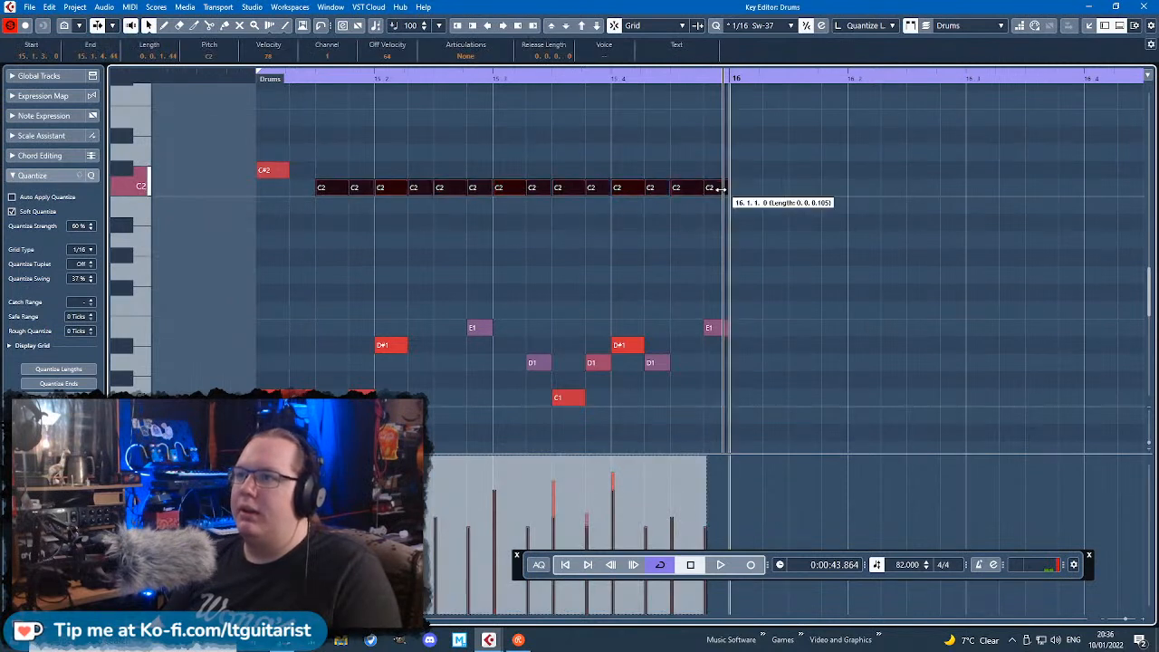
click(743, 222)
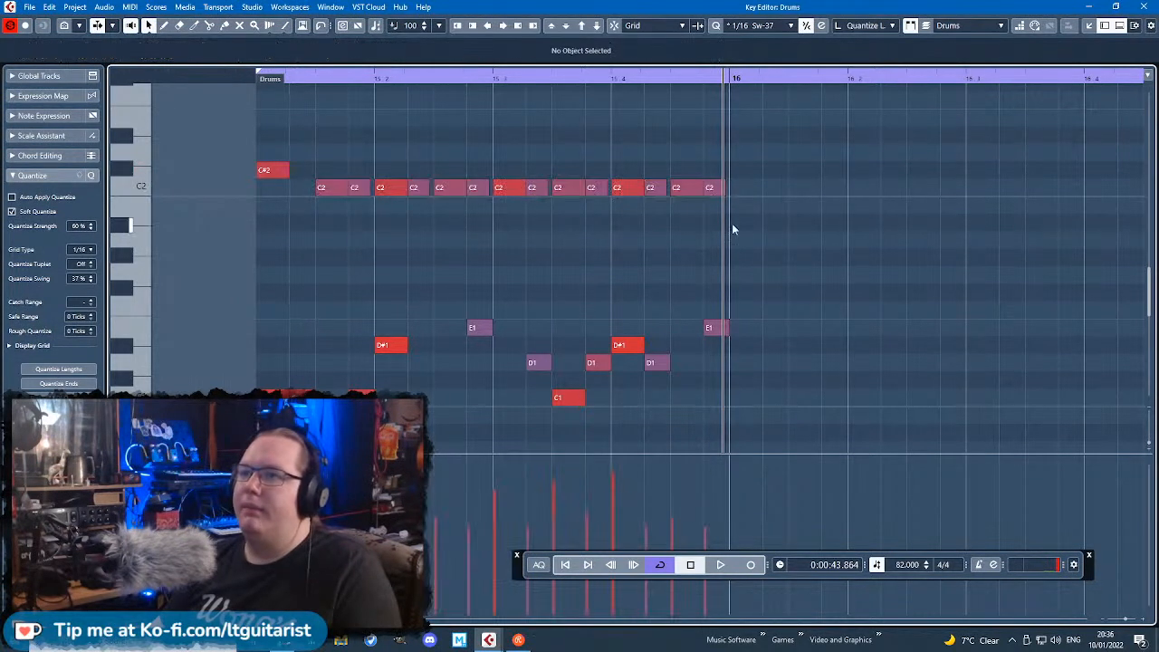
Step: Delete the second C1 kick note in bar 15, at 15.1.2
drag(350, 304, 375, 295)
drag(292, 404, 291, 409)
key(Delete)
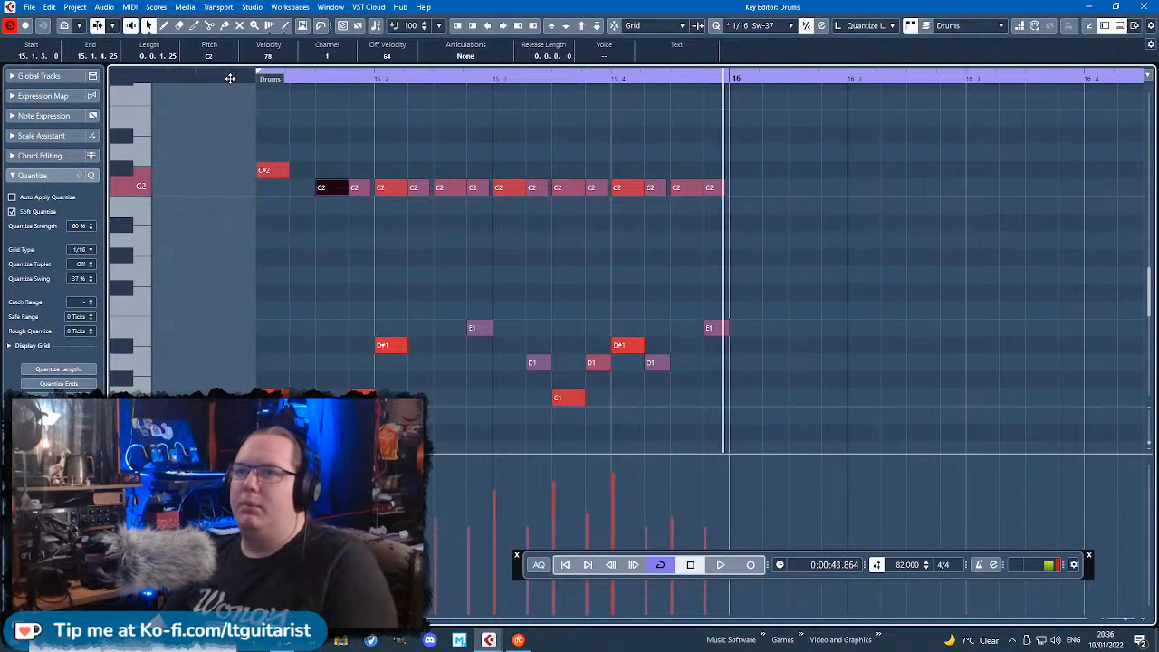
Step: Play bar 15 of the drums and move the C1 kick at 15.1.4 to 15.2.2
drag(232, 78, 233, 84)
key(space)
key(space)
drag(378, 398, 432, 400)
click(251, 79)
click(569, 216)
key(space)
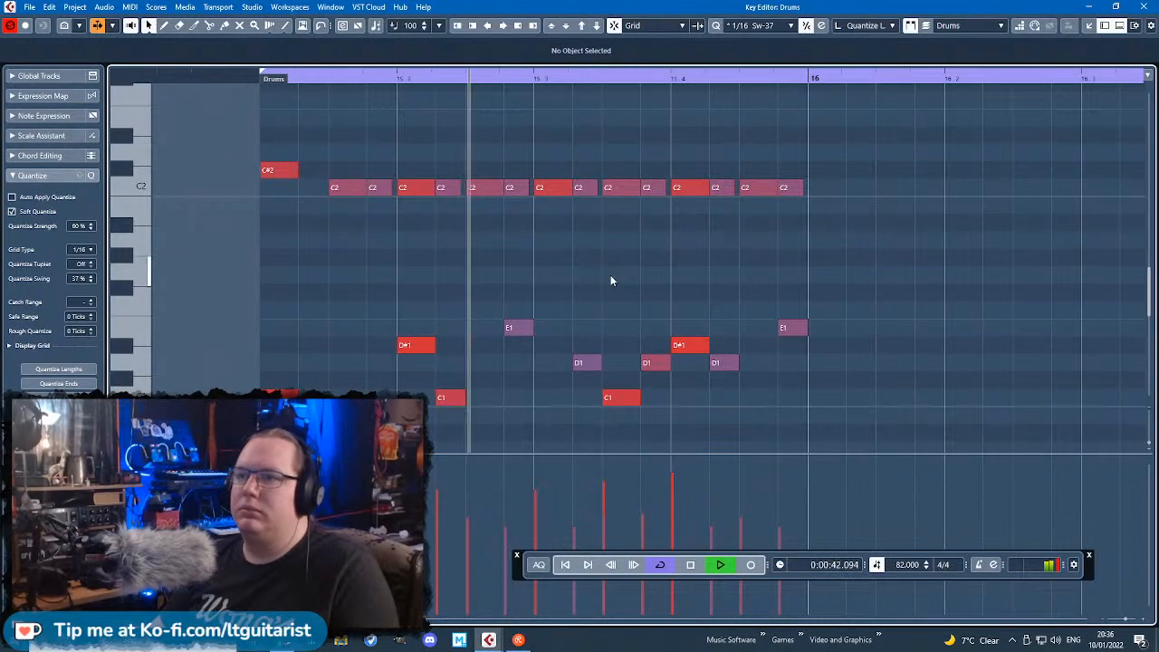
Step: Delete the two D1 ghost notes in beat 3 of bar 15
mouse_move(611, 403)
mouse_down()
mouse_move(559, 402)
mouse_move(594, 352)
mouse_up()
key(Delete)
drag(636, 374, 658, 361)
key(Delete)
Step: Place C1 kicks at 15.3.1 and 15.3.4 from the existing beat 3 kick, and delete the D1 and E1 notes in beat 4
drag(631, 404, 500, 387)
key(ctrl+d)
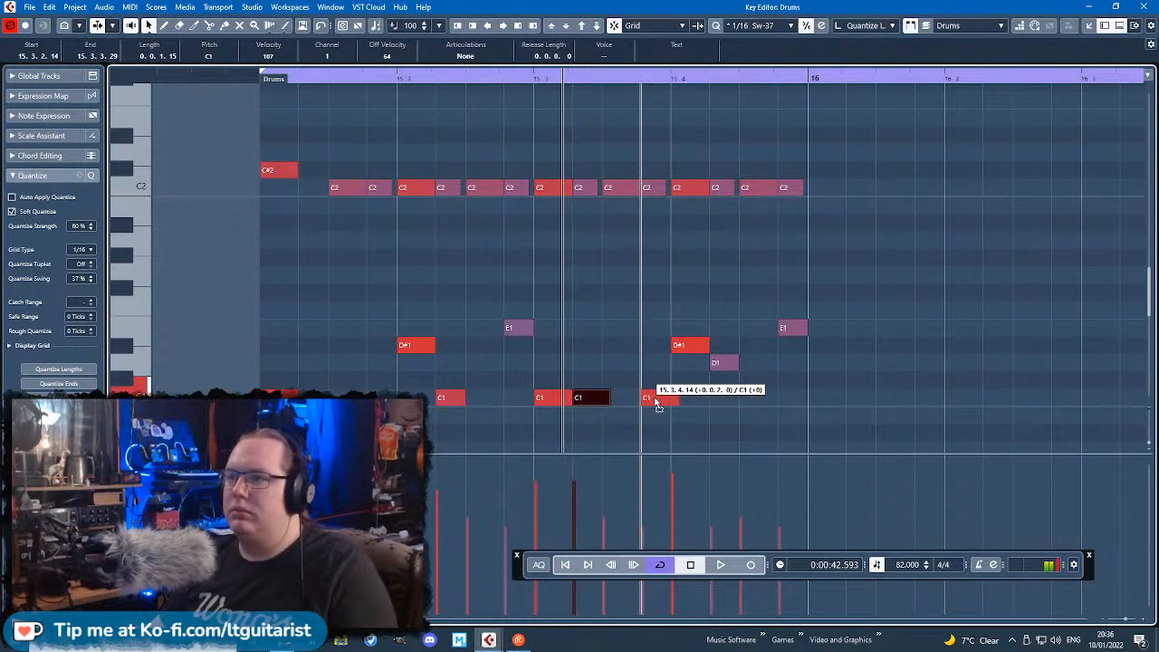
drag(678, 404, 670, 404)
drag(874, 406, 724, 303)
key(Delete)
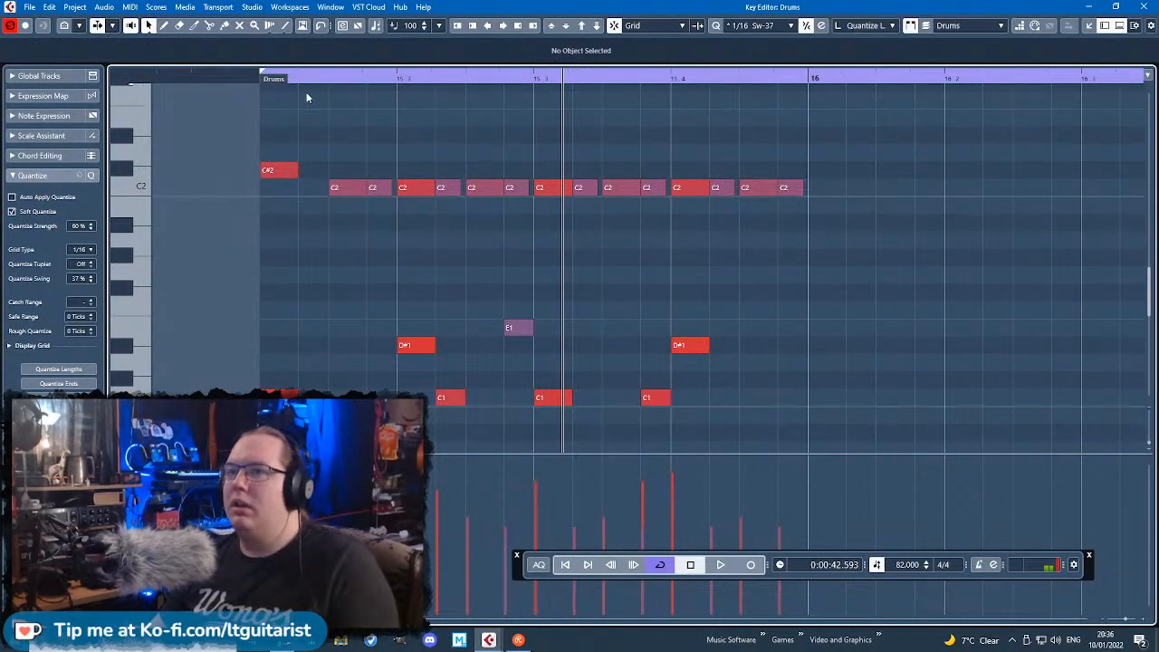
Step: Play bar 15, move the C1 kick at 15.3.1 to 15.3.2, and play the bar again
key(space)
click(251, 80)
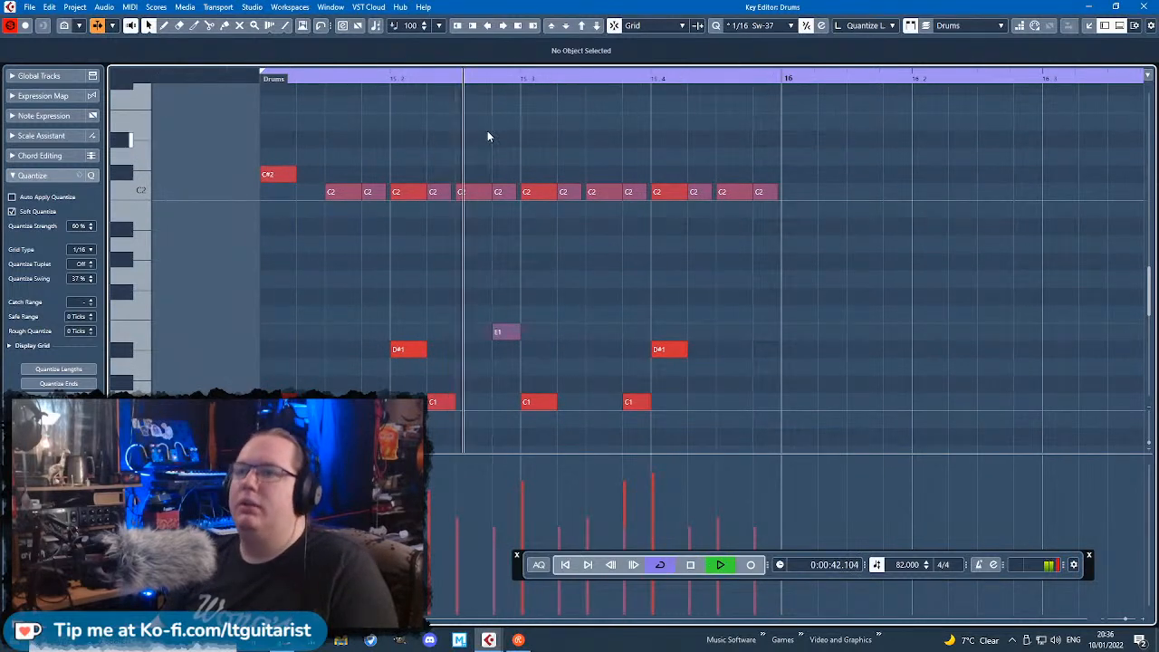
key(space)
drag(544, 406, 583, 409)
click(607, 287)
key(space)
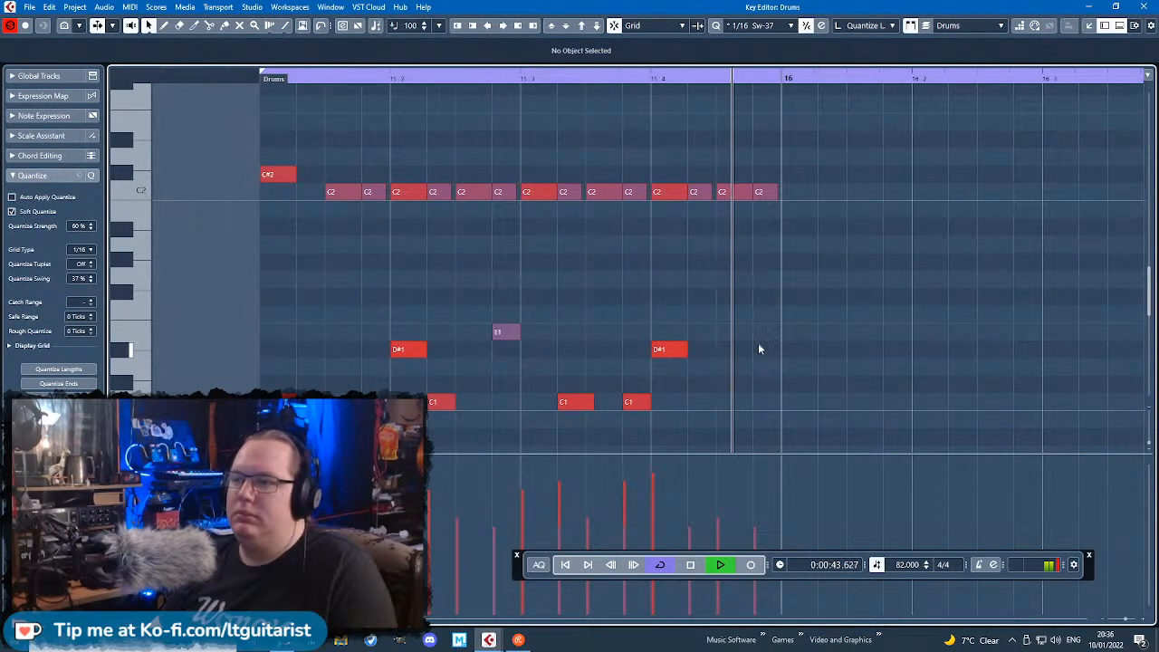
key(space)
Step: Slightly lower the velocity of the C1 kicks at 15.2.2 and 15.3.2, and duplicate the bar 15 drum pattern into bar 16
drag(592, 422, 426, 393)
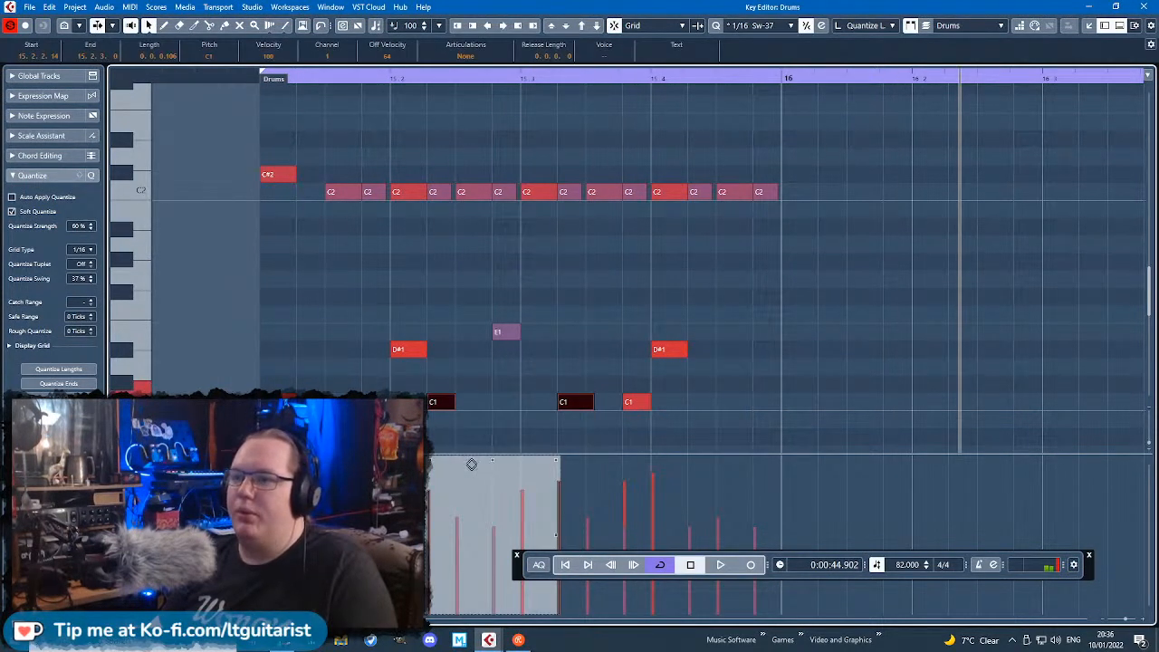
drag(876, 410, 260, 132)
key(ctrl+d)
drag(806, 405, 810, 403)
click(826, 348)
Step: Lower the C#2 note at 16.1.1 to C2 and play from bar 16
drag(808, 176, 811, 193)
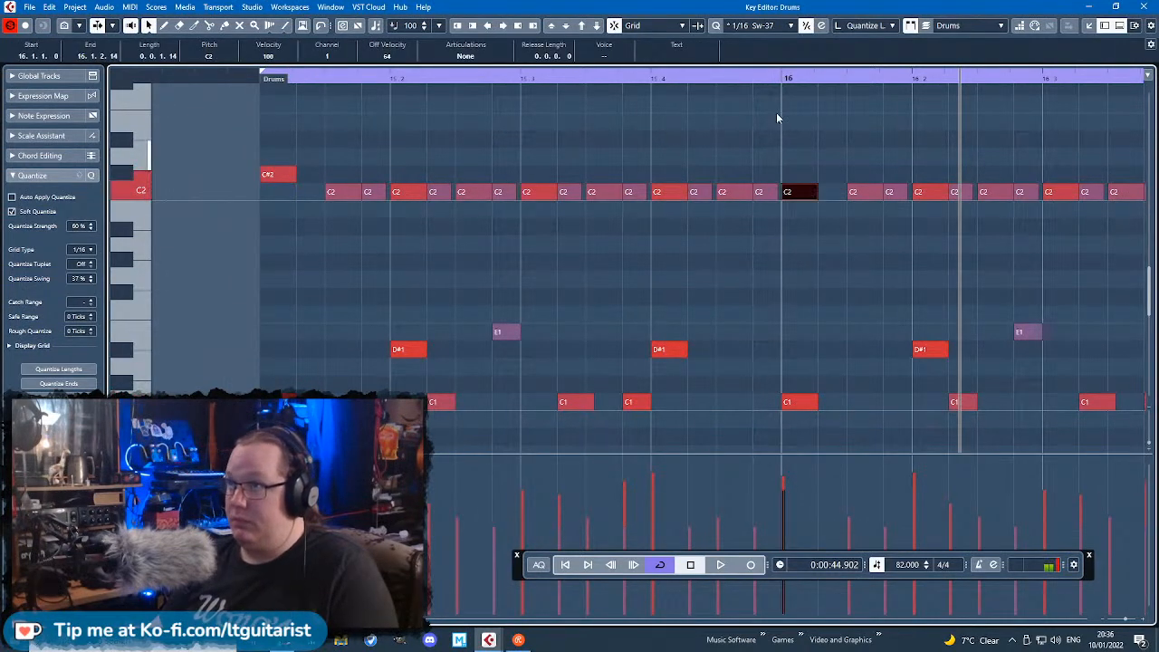
click(779, 85)
key(space)
key(space)
Step: Move the C1 kick at 16.1.1 to 16.1.2, duplicate it at 16.1.4, and play bars 15 and 16
click(814, 404)
drag(812, 405, 903, 409)
key(ctrl+d)
drag(767, 378, 909, 401)
click(818, 327)
scroll(810, 317, down, 2)
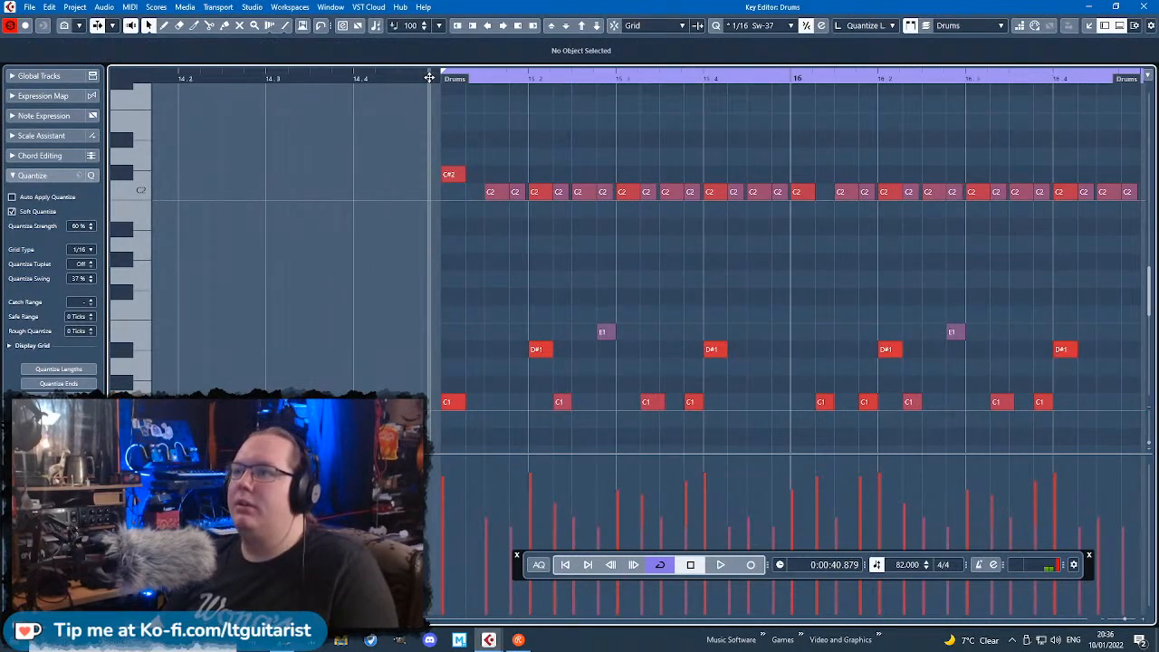
key(space)
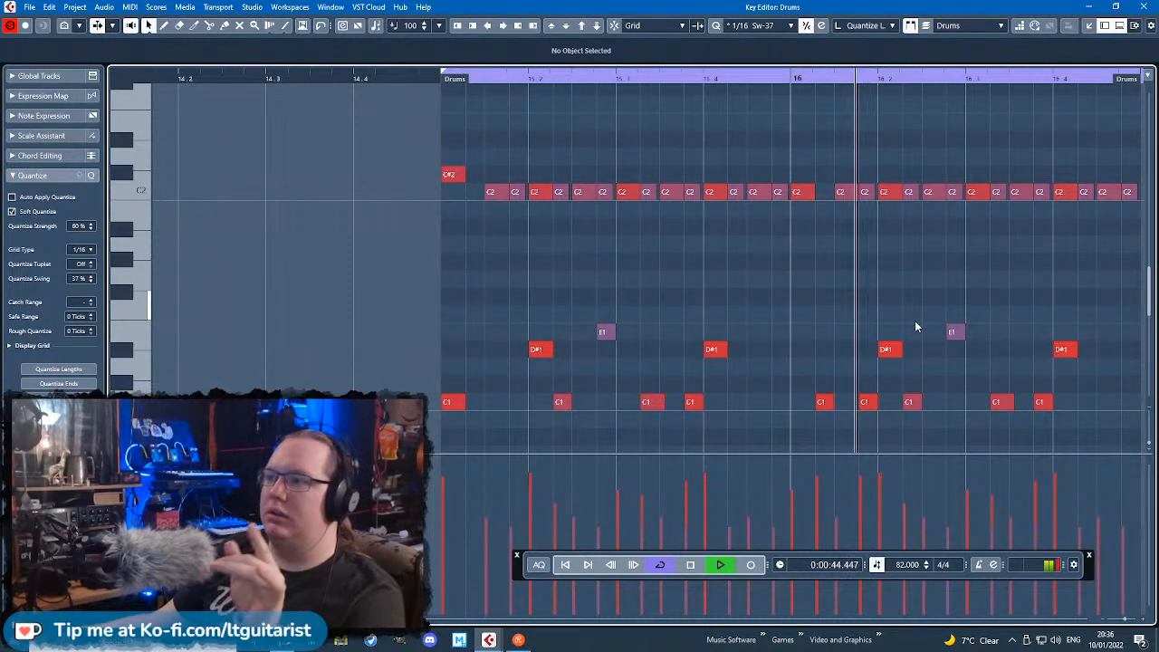
drag(996, 271, 1040, 281)
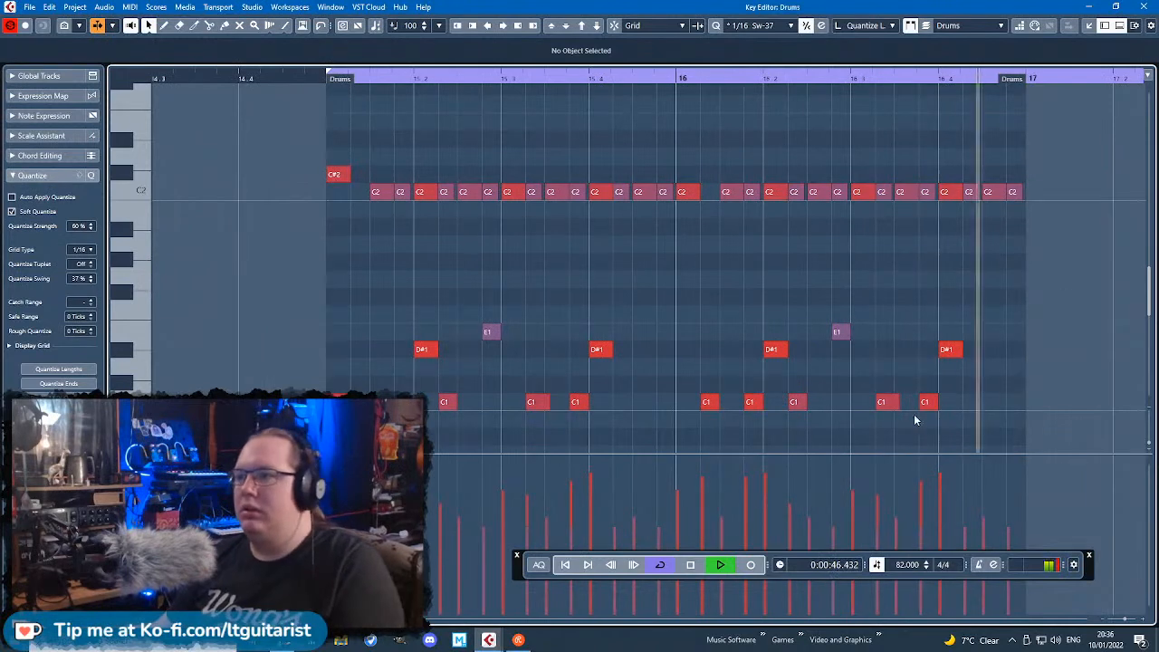
key(space)
Step: Move the two C1 kicks in beat 3 of bar 16 to 16.3.1 and 16.3.3, and play bar 16
scroll(891, 406, up, 1)
mouse_move(891, 407)
mouse_down()
mouse_move(854, 407)
mouse_move(913, 404)
mouse_up()
click(574, 80)
key(space)
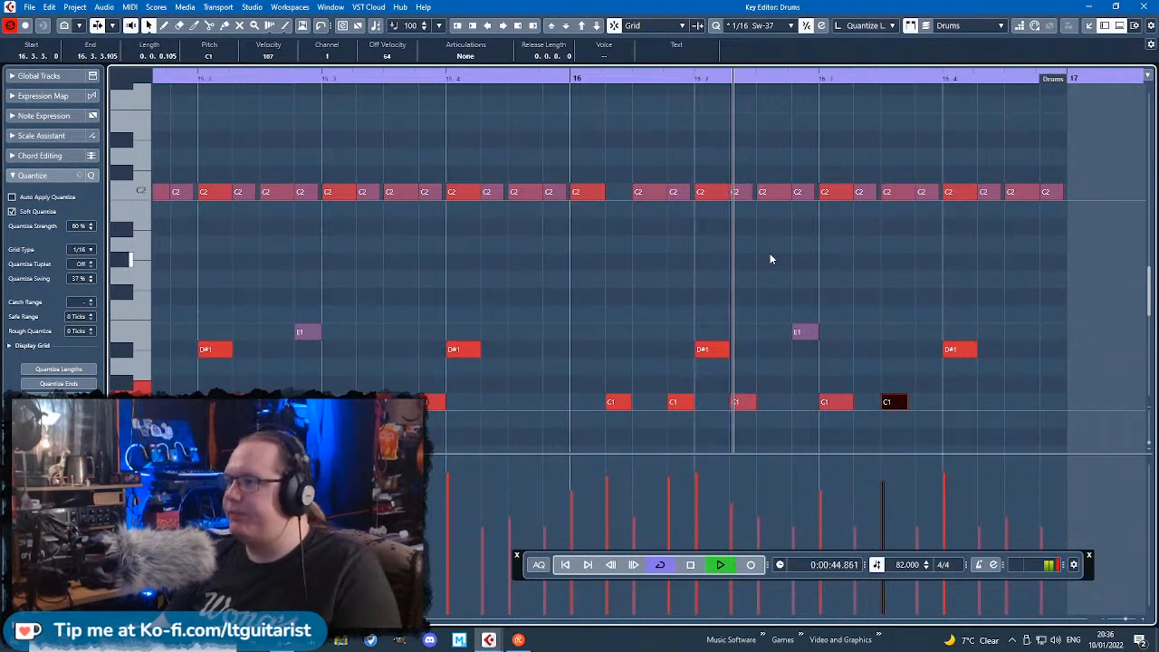
scroll(775, 250, down, 1)
key(space)
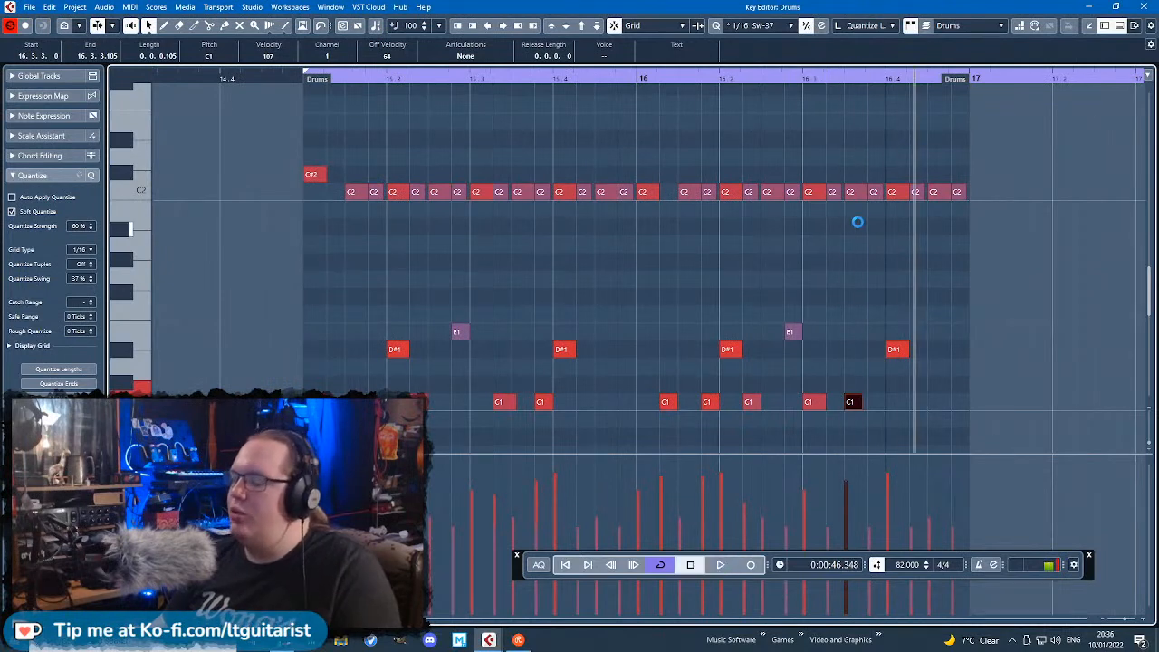
Step: Add a short C2 note at 16.1.2 and slightly shorten the C2 notes in bars 15 and 16
scroll(848, 222, down, 1)
scroll(856, 219, up, 3)
scroll(865, 215, down, 2)
scroll(720, 220, up, 3)
drag(615, 218, 631, 195)
key(ctrl+z)
scroll(627, 240, down, 5)
drag(959, 261, 429, 194)
scroll(428, 199, up, 4)
click(474, 177)
scroll(475, 180, down, 4)
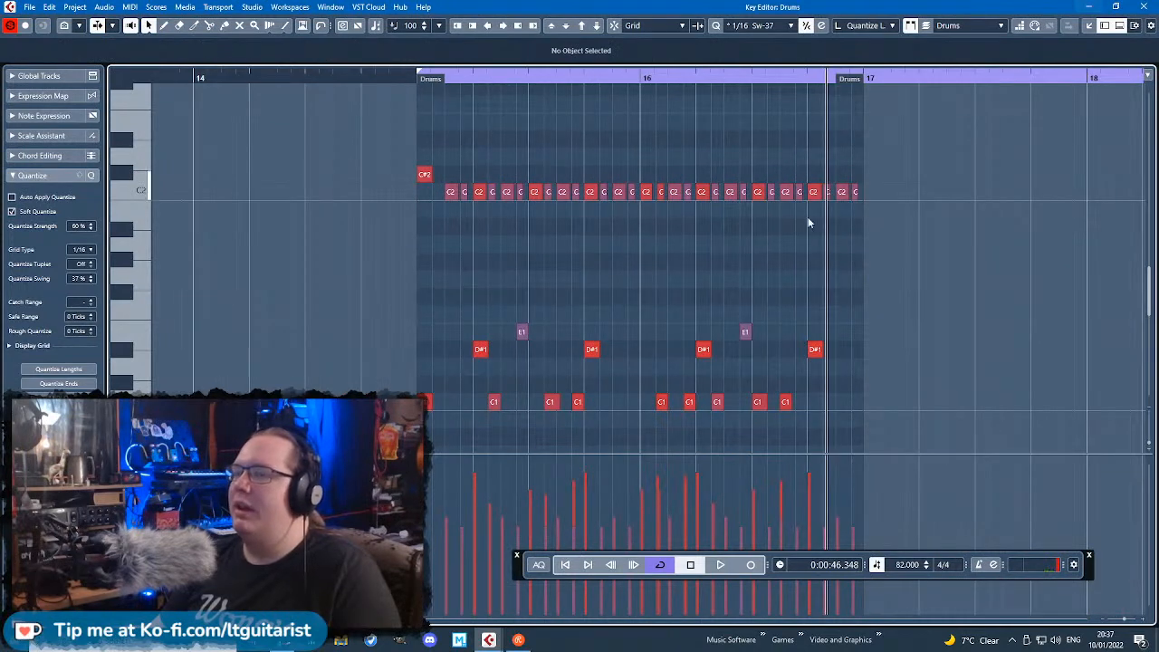
Step: Slightly adjust the velocities of groups of C2 notes across bars 15 and 16
drag(869, 191, 472, 151)
scroll(580, 357, up, 4)
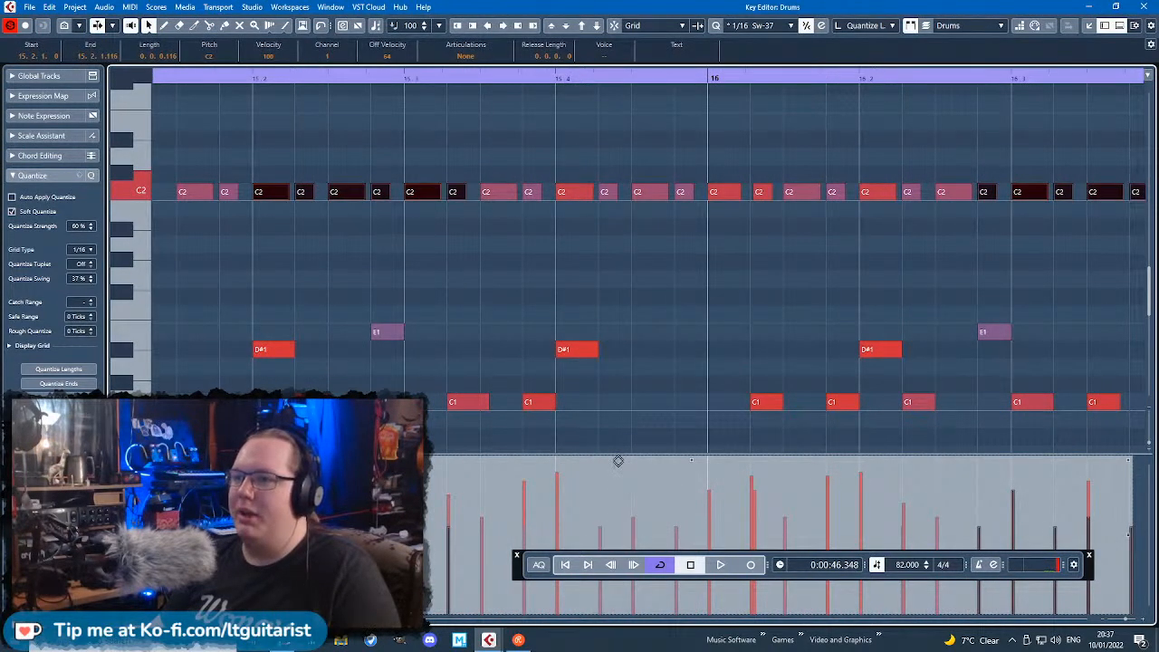
drag(722, 260, 997, 229)
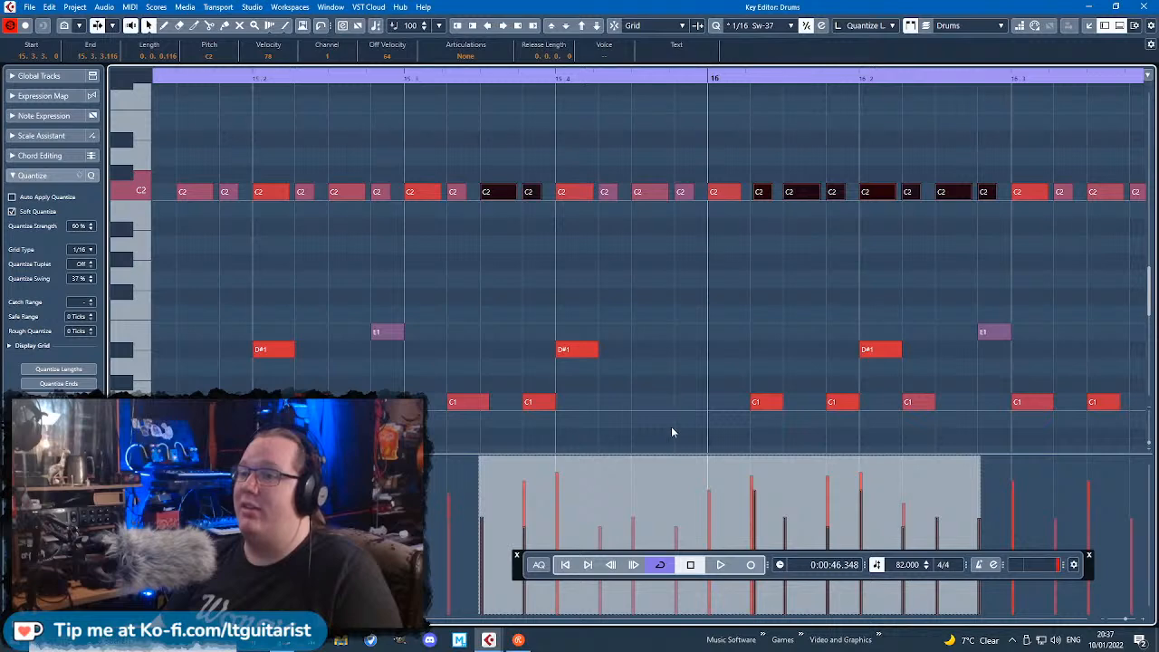
click(692, 435)
Step: Close the editor, fill bars 17 and 18 with a duplicate of the two-bar drum part at bar 15, and play from bar 15
click(1143, 6)
click(660, 281)
drag(773, 135, 767, 138)
key(Delete)
drag(802, 160, 679, 143)
key(ctrl+d)
key(KP_1)
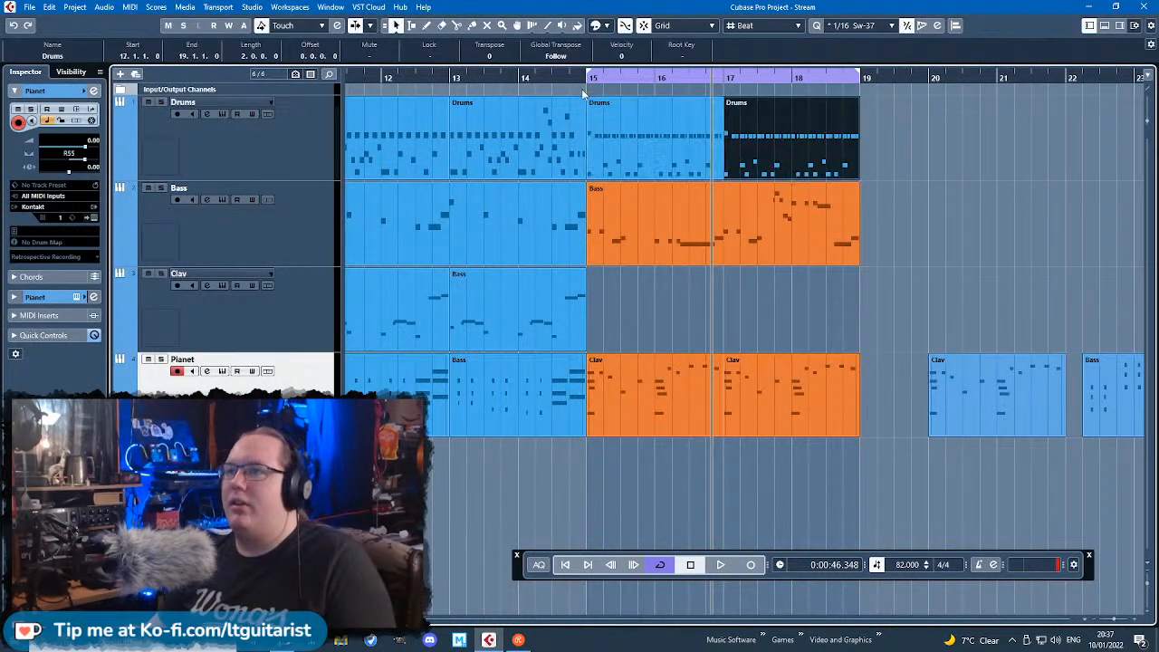
key(space)
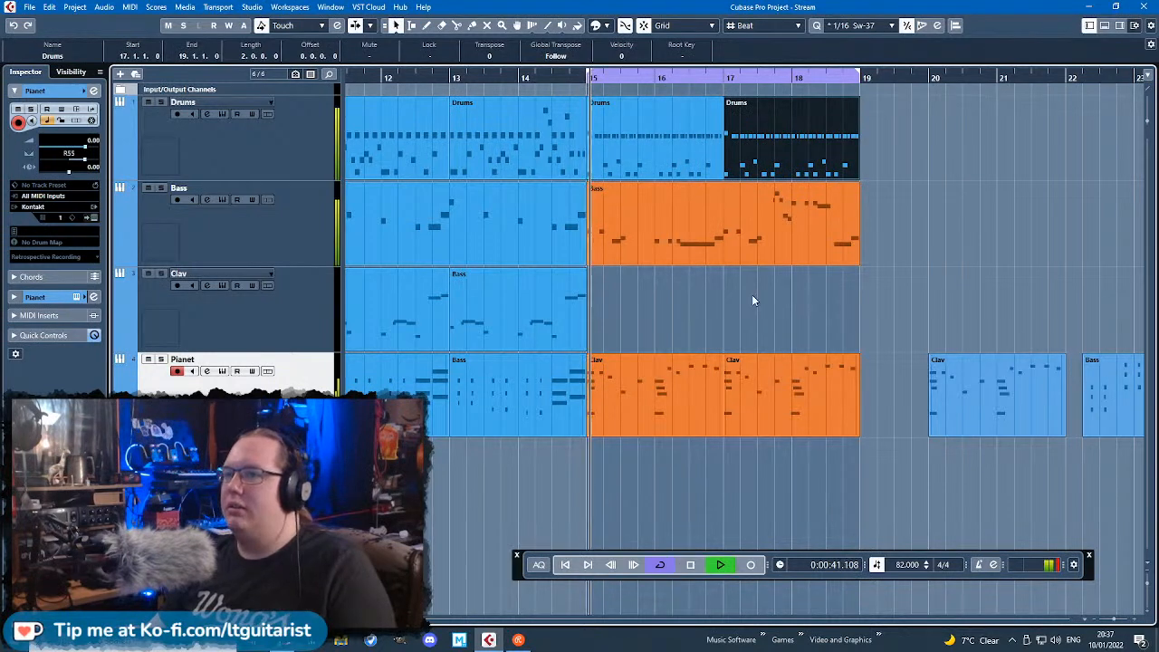
click(751, 294)
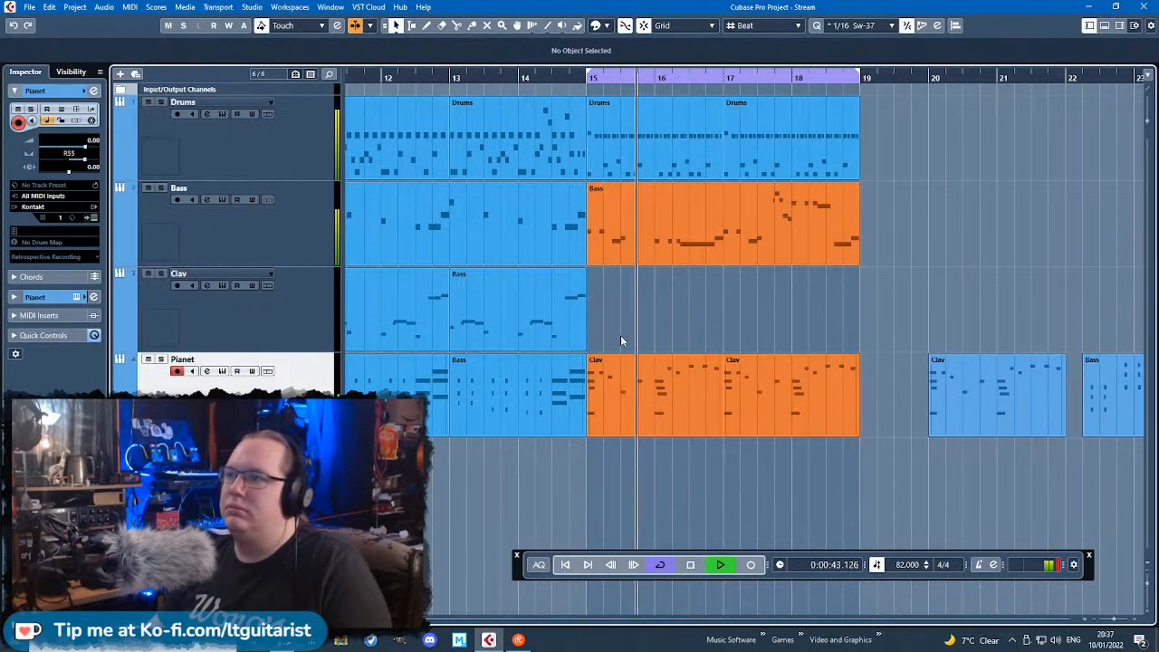
scroll(796, 326, up, 1)
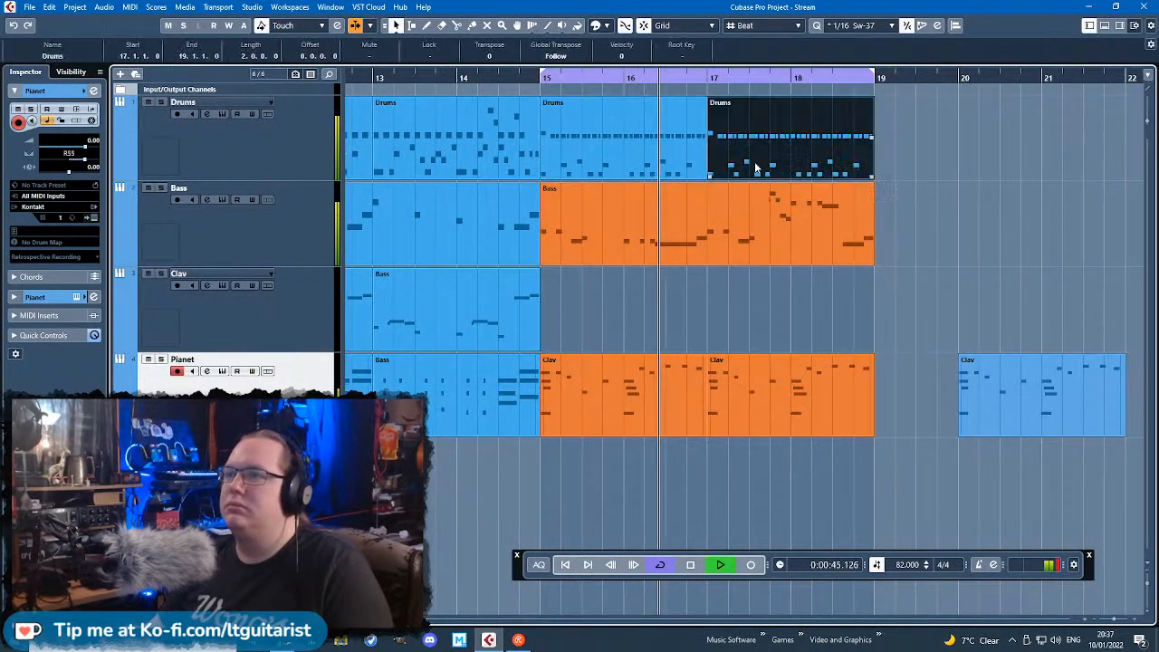
Step: Lower the C#2 note at 17.1.1 to C2 and join the two drum parts between bars 15 and 19
double_click(754, 163)
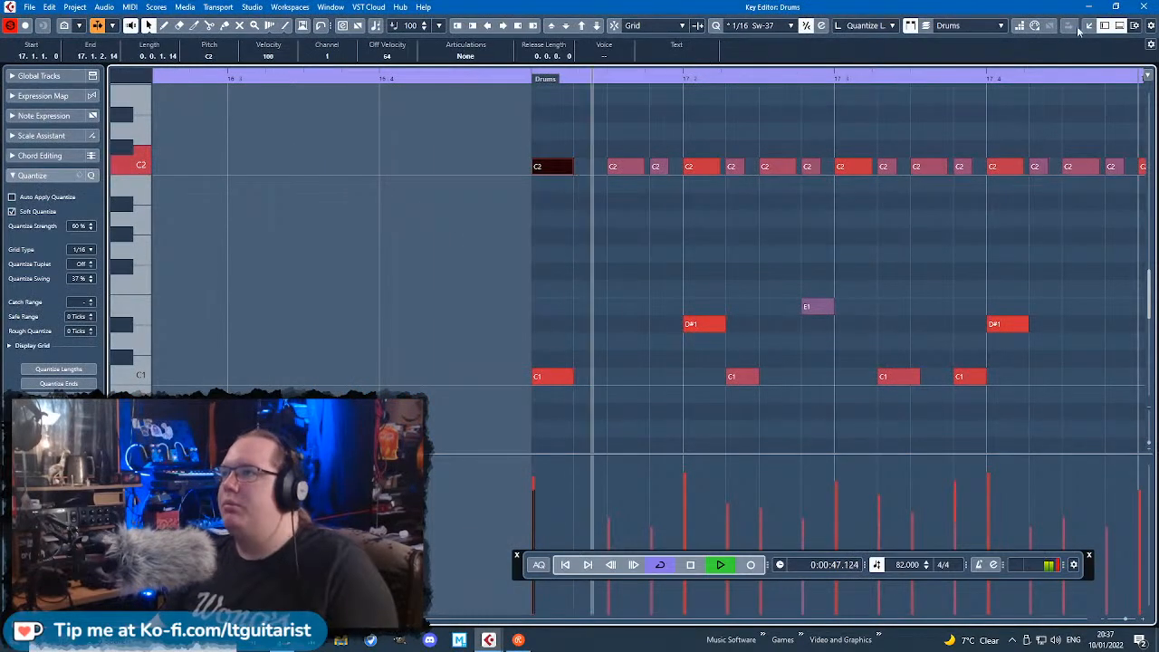
click(1144, 6)
click(876, 214)
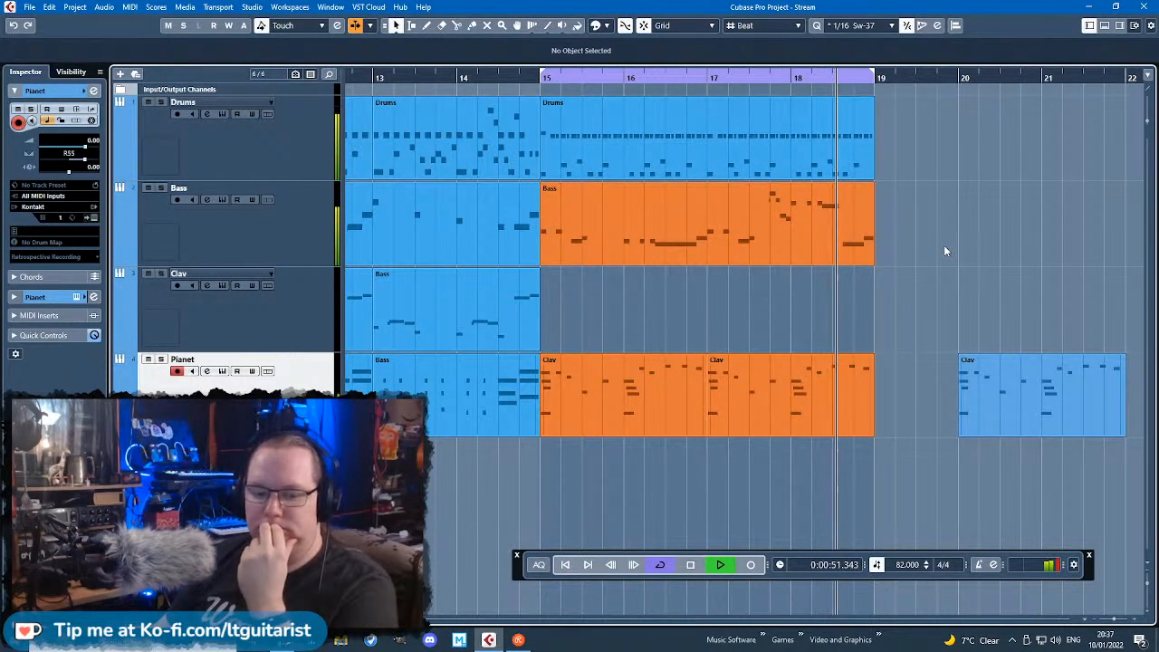
Step: Open the joined drum part in the editor and play bar 18 up to beats 3 and 4
key(space)
double_click(854, 148)
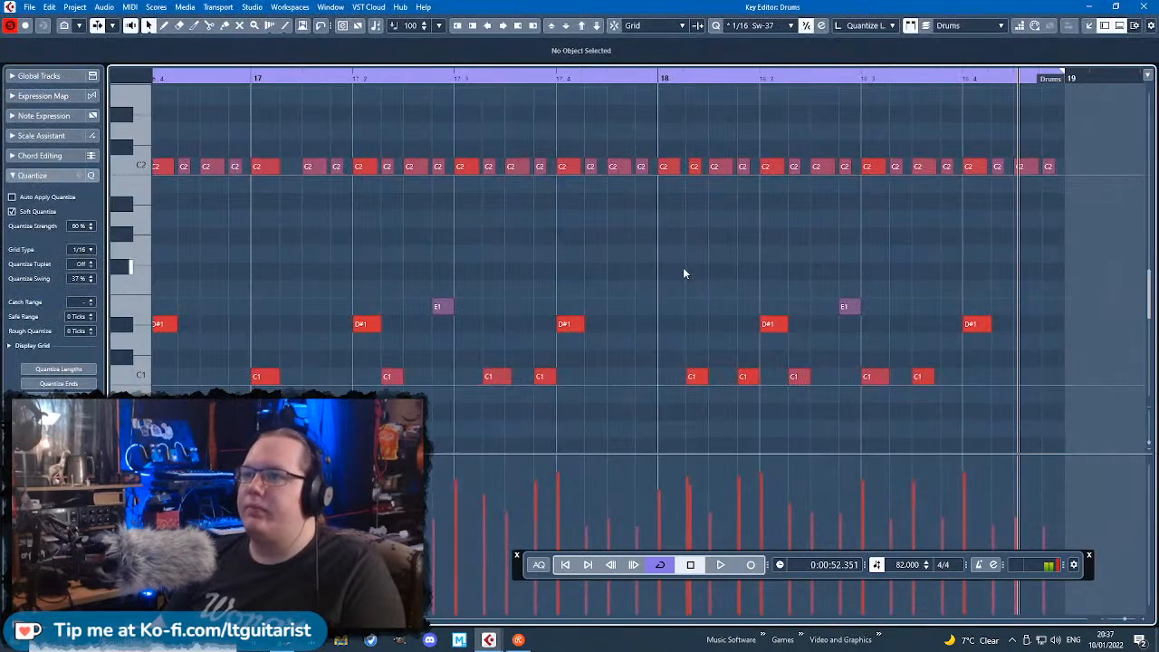
click(695, 326)
scroll(696, 331, up, 2)
drag(352, 78, 220, 84)
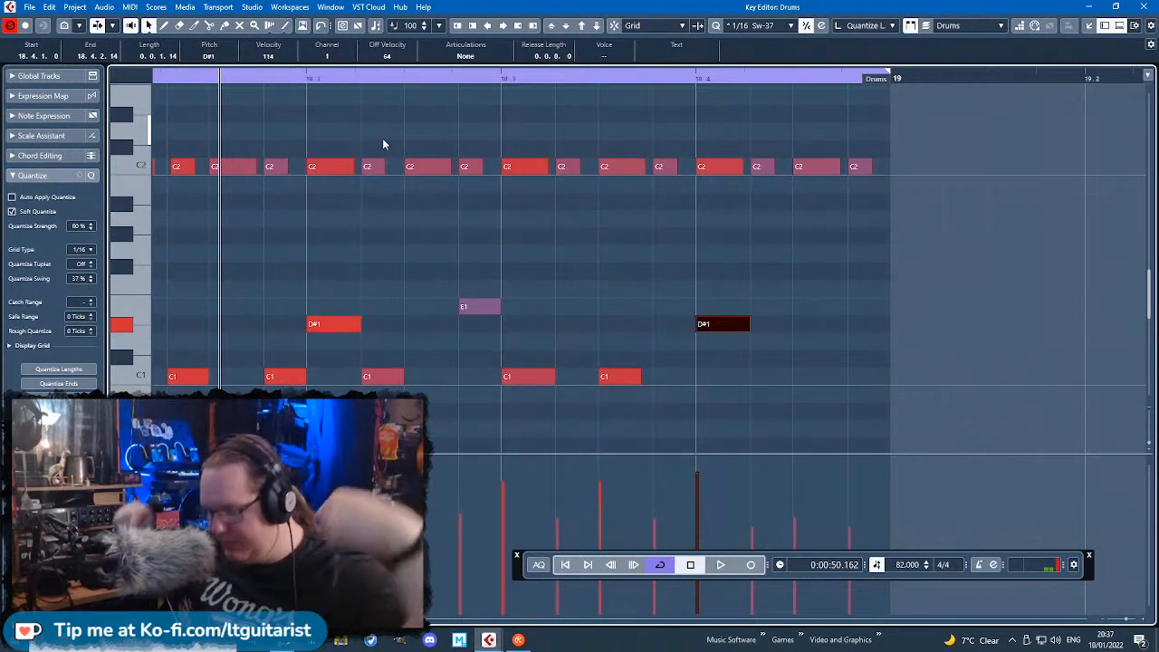
key(space)
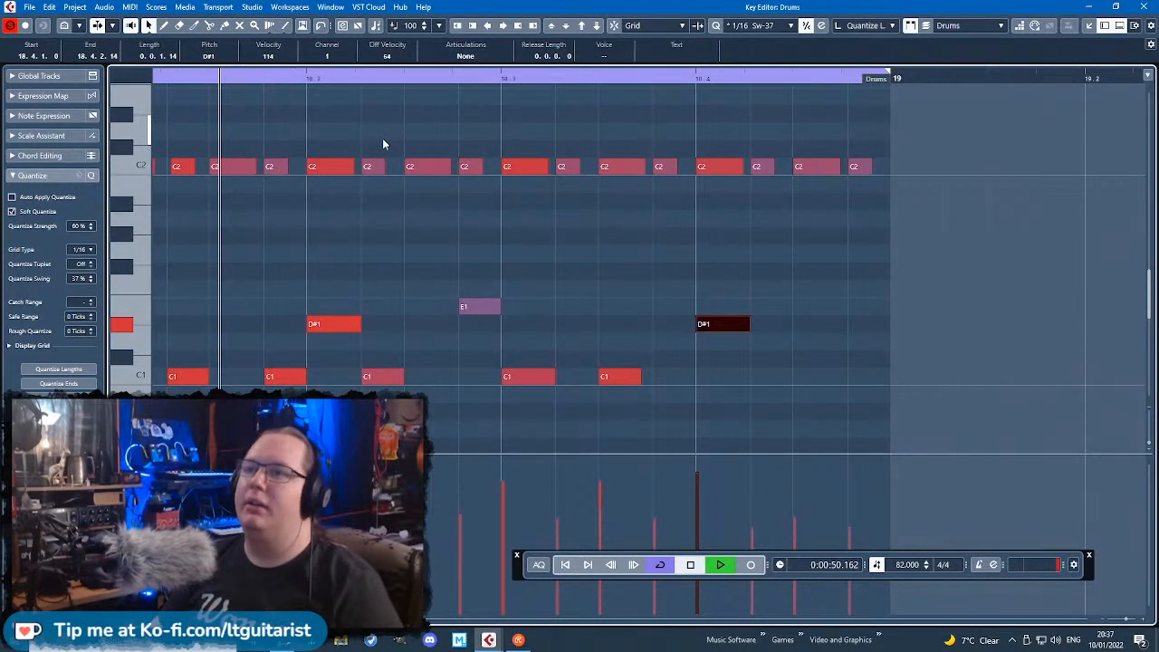
key(space)
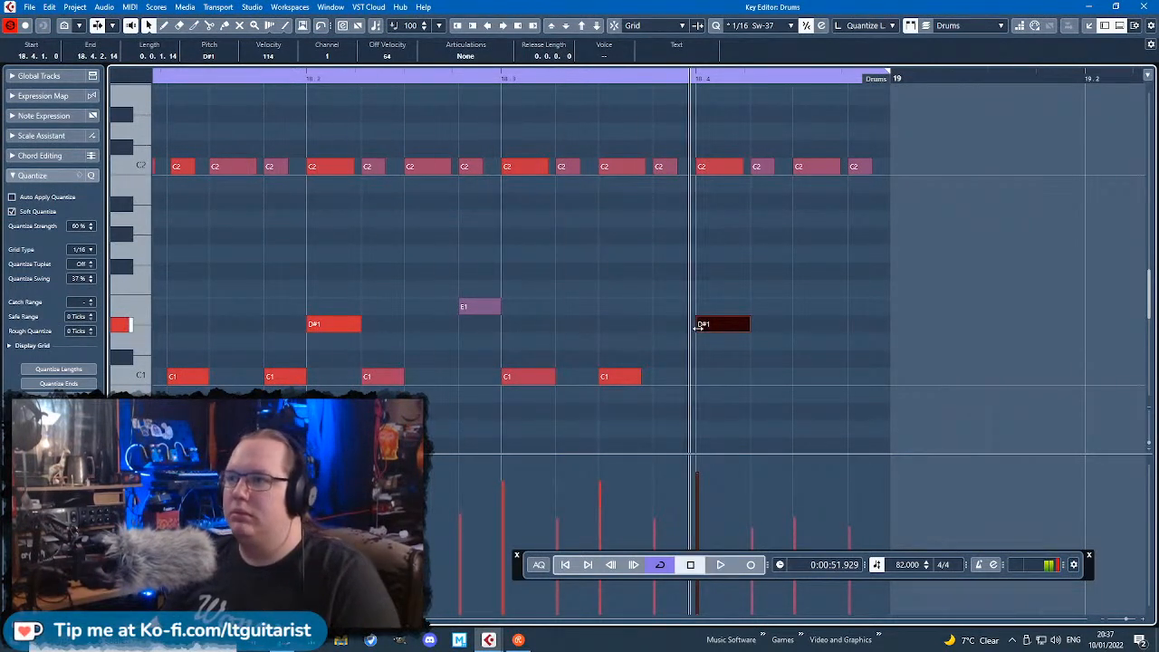
scroll(505, 279, down, 3)
click(281, 87)
key(space)
scroll(362, 226, up, 2)
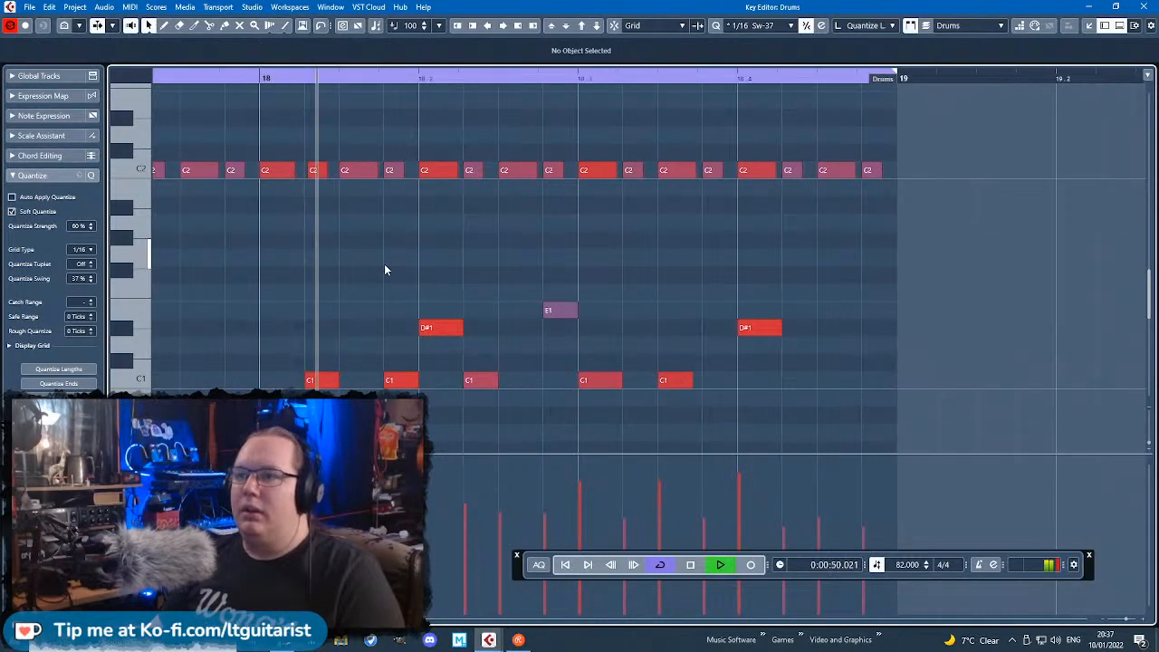
key(space)
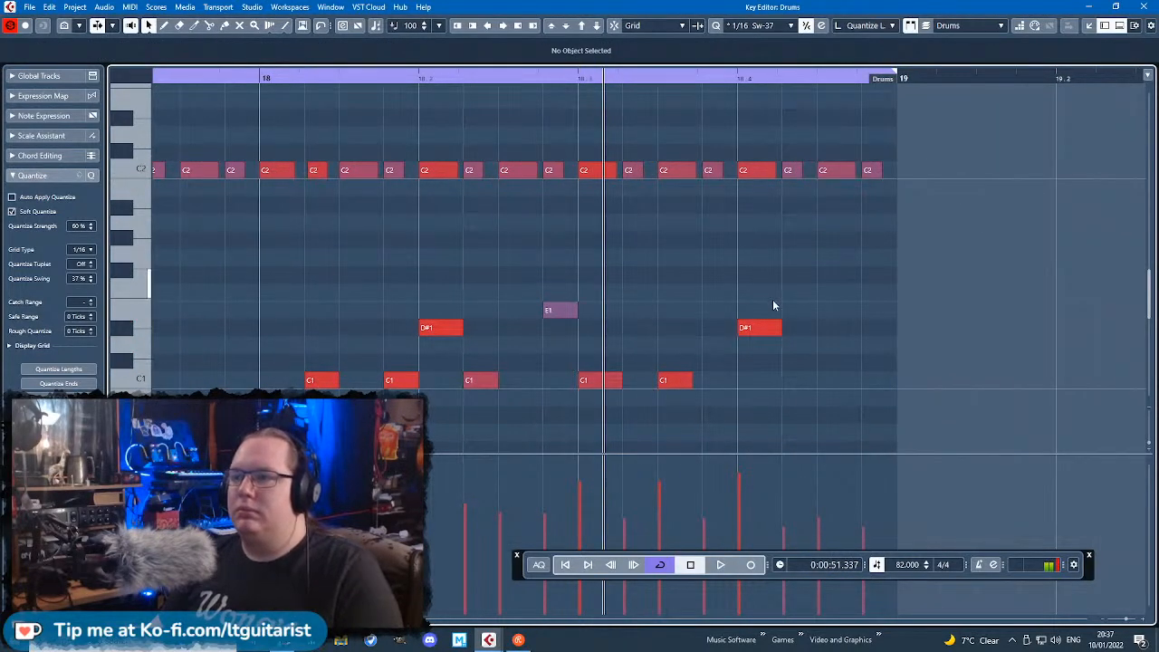
Step: Remove the C2 notes from 18.3.1 onward and rework the 18.4.1 D#1 and 18.3.3 C1 into a D#1 and E1 flam around 18.3.3
drag(593, 170, 717, 171)
drag(753, 328, 675, 333)
drag(672, 380, 655, 328)
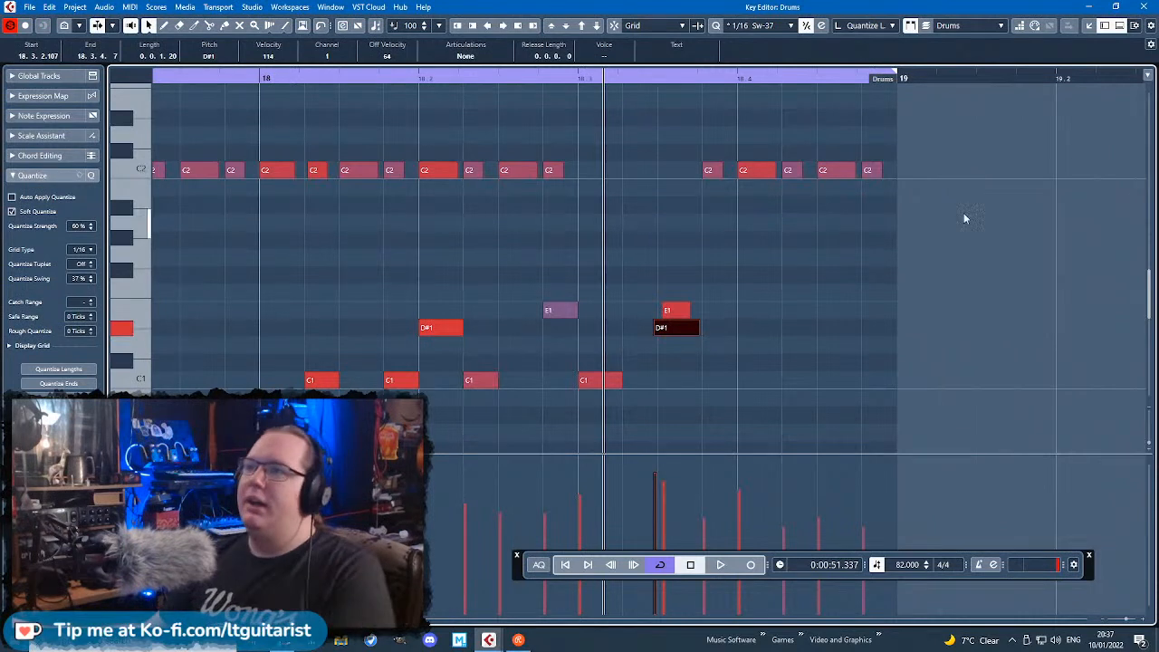
drag(965, 218, 663, 172)
key(Delete)
Step: Play bar 18 and add a C1 kick at 18.4.1 and a D#1 snare at 18.4.2
click(273, 78)
key(space)
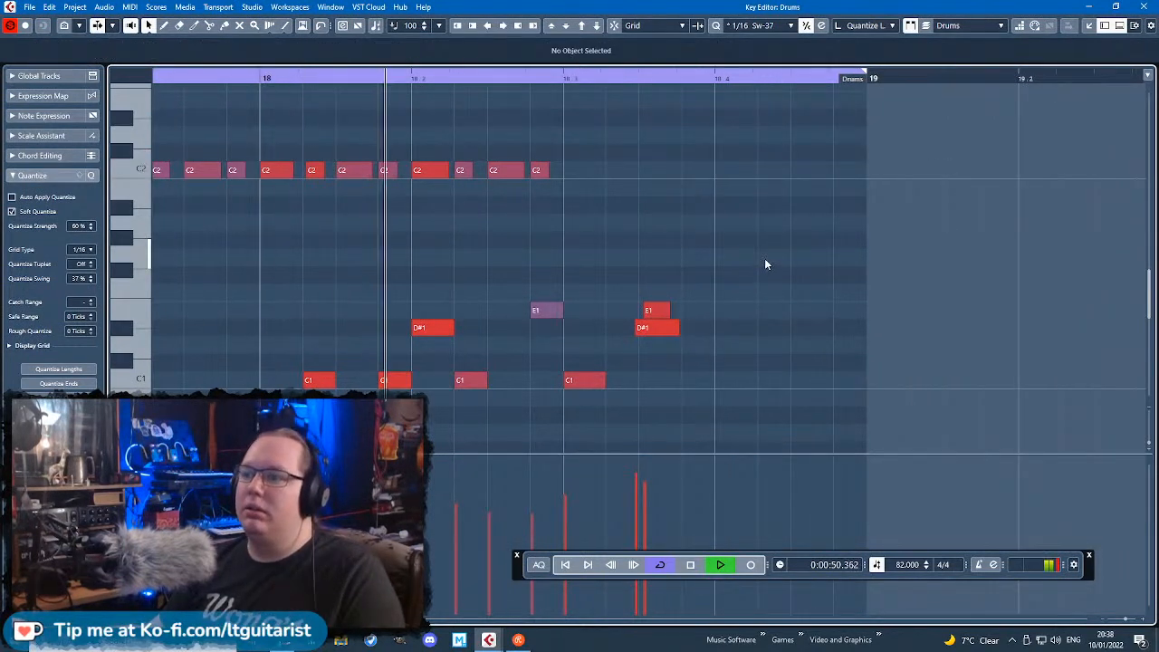
key(space)
drag(640, 390, 730, 383)
key(ctrl+d)
click(774, 328)
Step: Add a G1 note at 18.4.3 and an F1 note at 18.4.4, and raise the velocities of the G1 and the D#1 before it
click(819, 291)
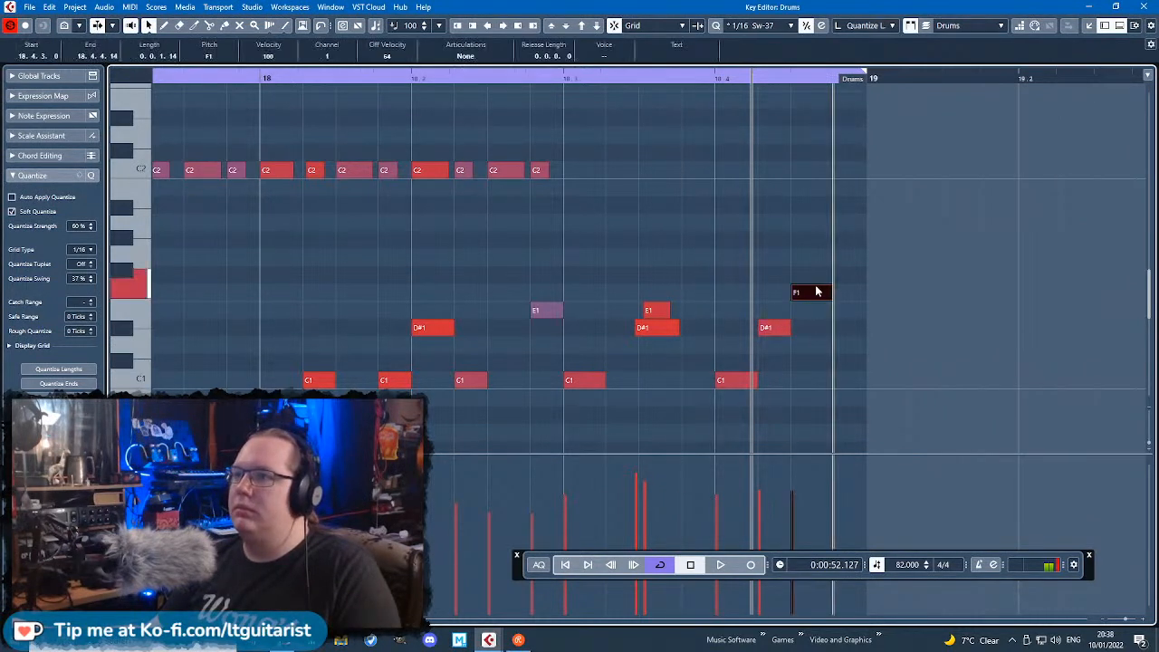
drag(815, 296, 815, 263)
click(846, 292)
drag(793, 481, 766, 479)
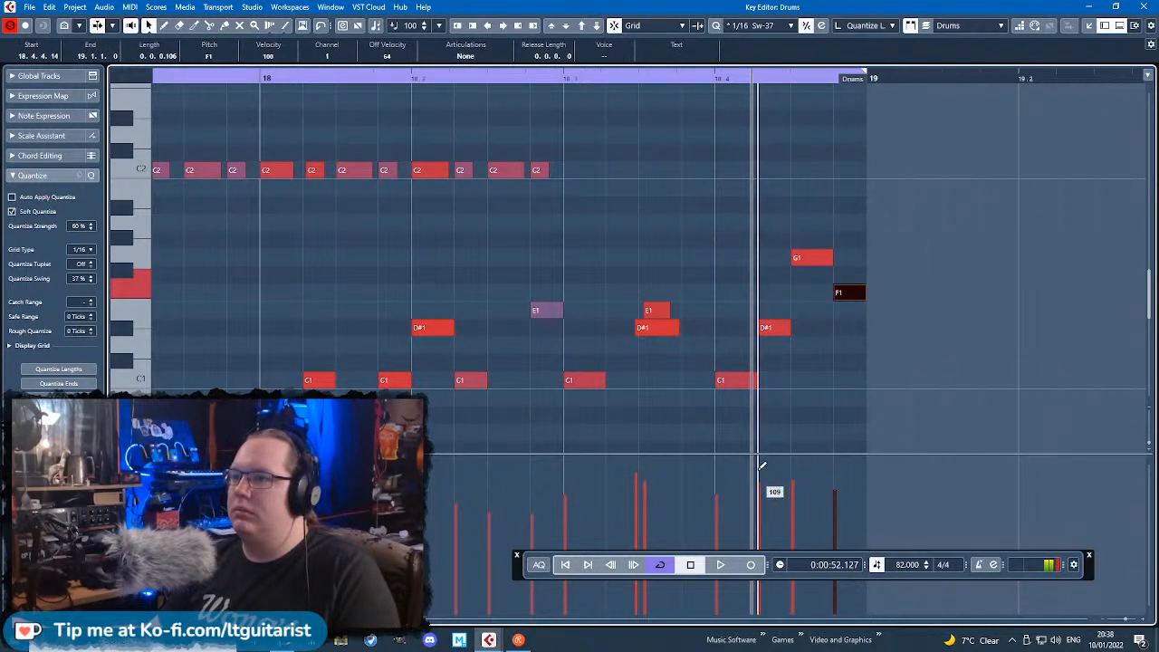
Step: Play the fill in bar 18, add a C2 note at 18.3.1, and play the fill again
click(471, 104)
click(392, 77)
key(space)
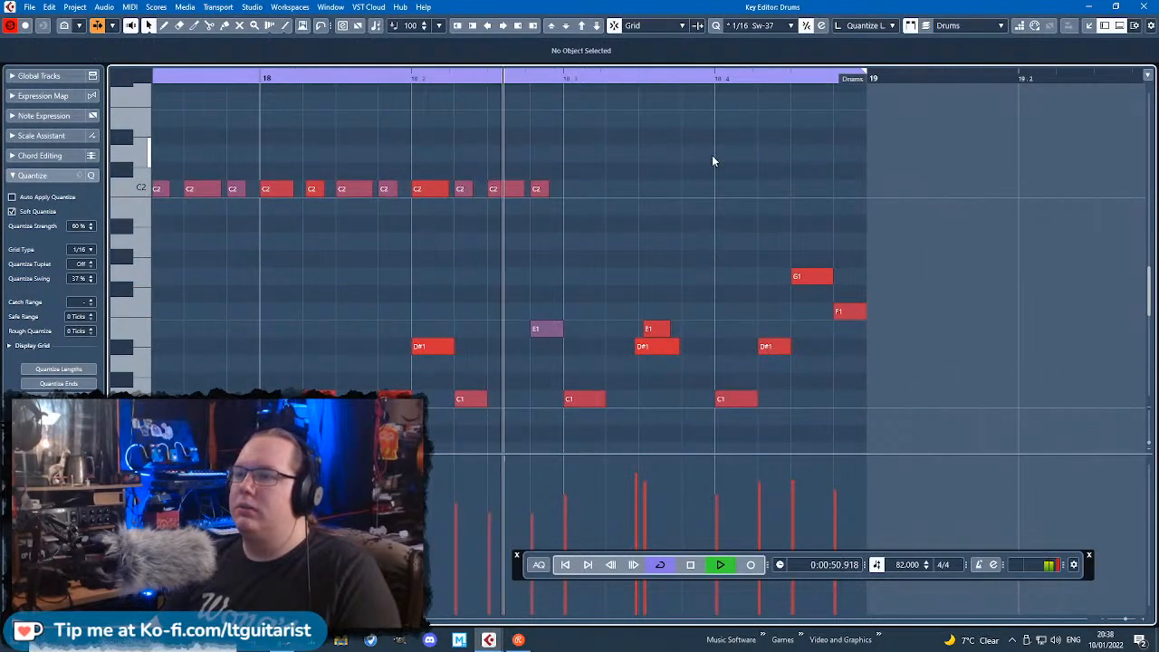
key(space)
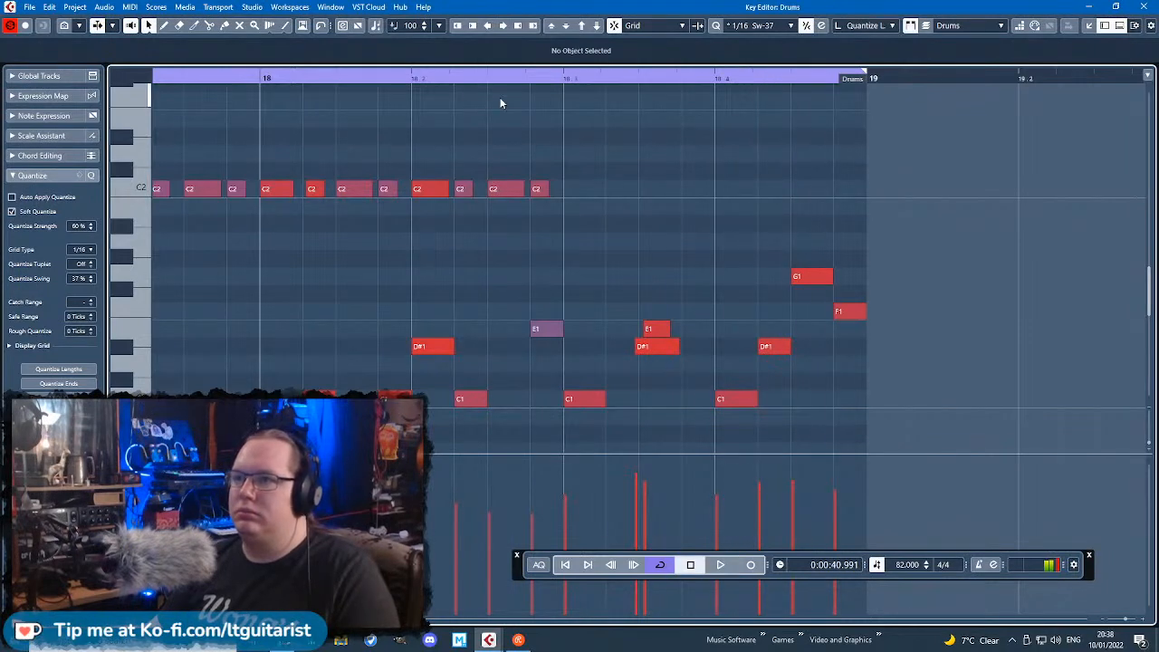
double_click(582, 204)
drag(588, 201, 587, 189)
click(227, 80)
key(space)
click(650, 255)
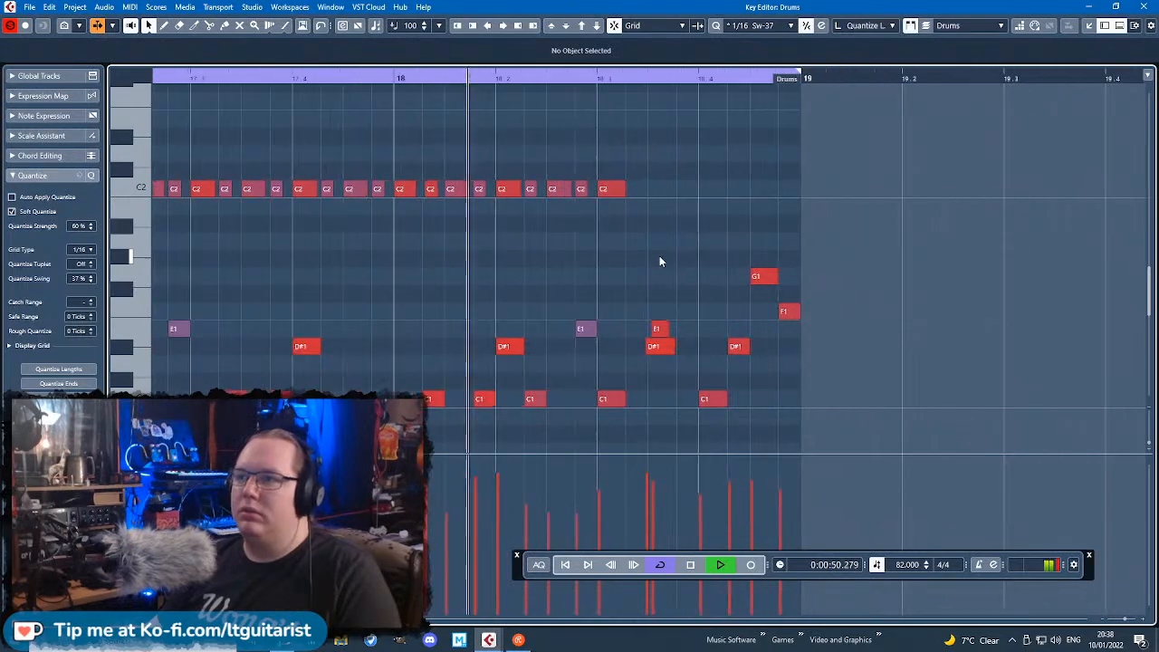
key(g)
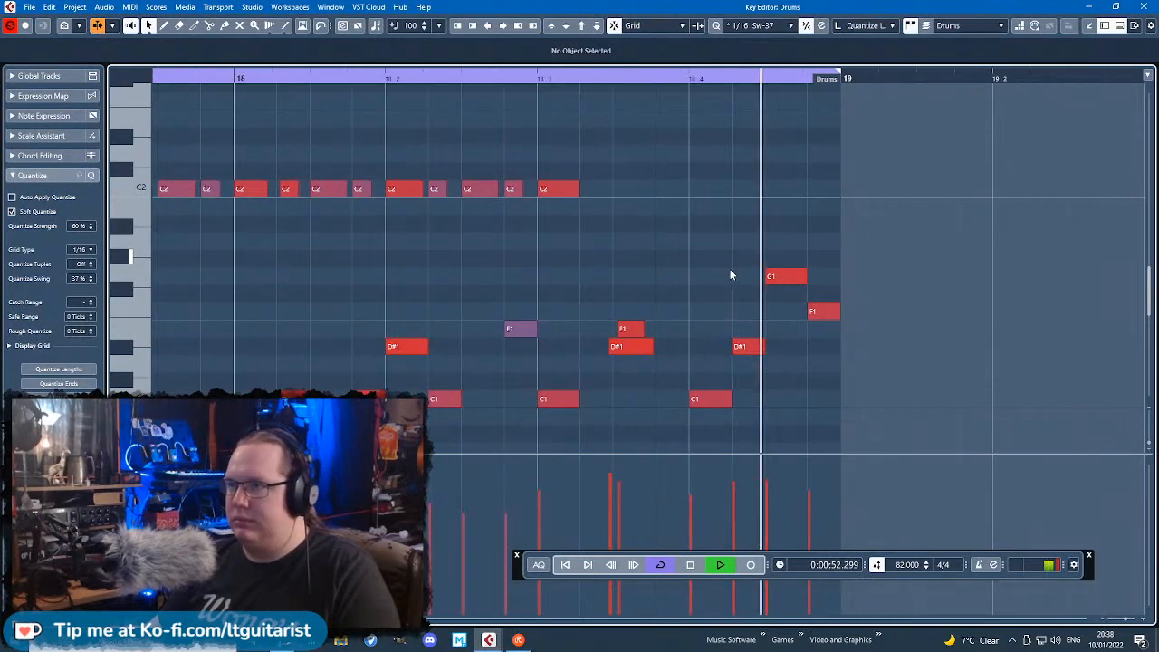
Step: Close the Key Editor and color the Drums part at bar 15 orange to match the rest of its section
click(1143, 6)
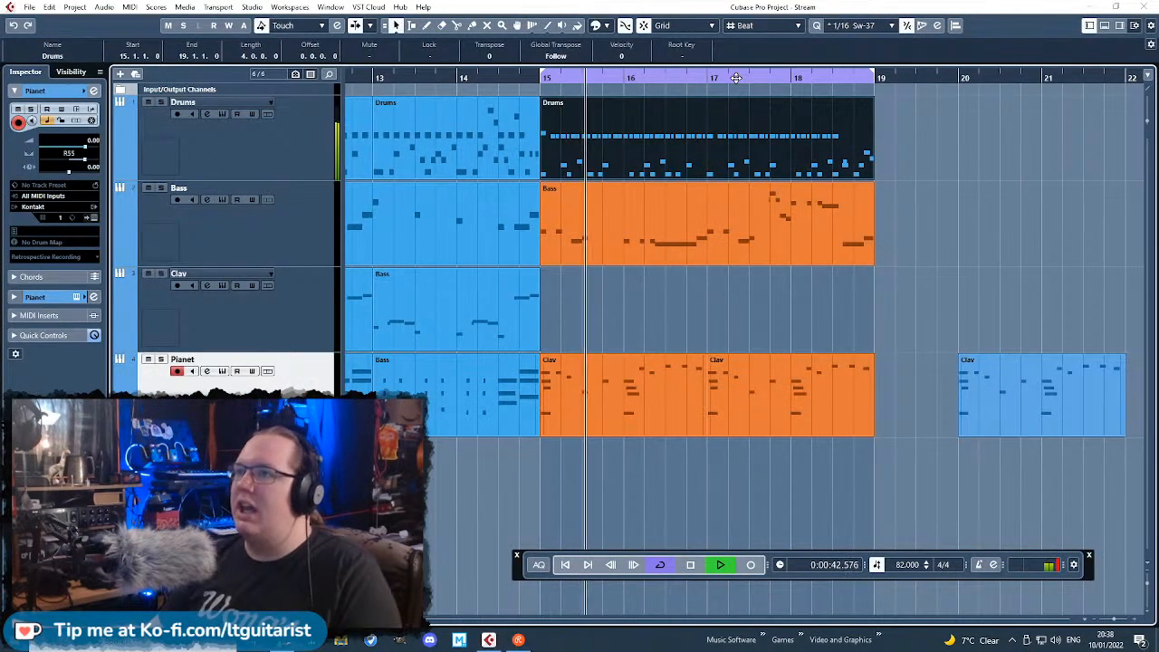
click(595, 26)
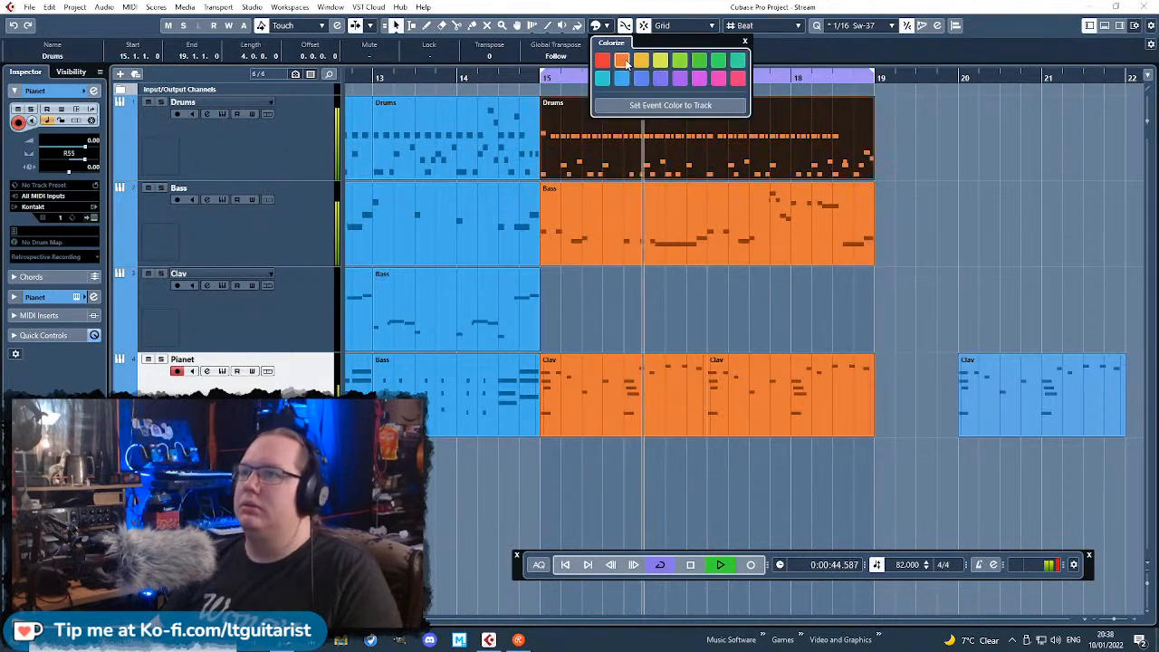
click(625, 59)
click(973, 250)
scroll(916, 299, up, 3)
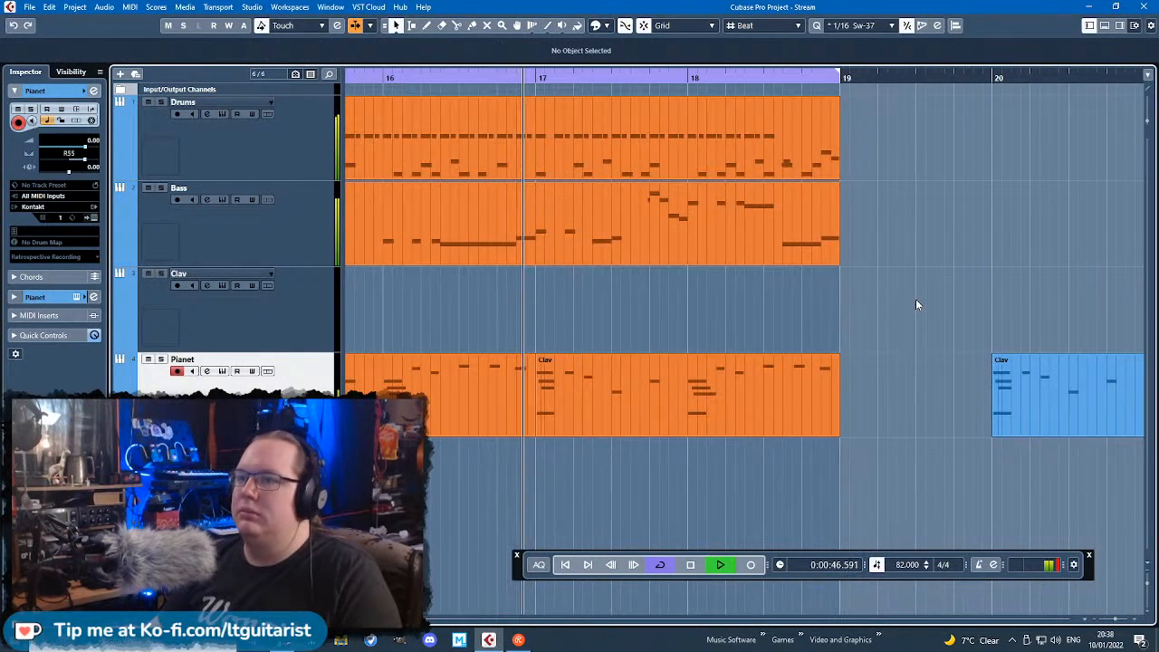
scroll(915, 299, down, 2)
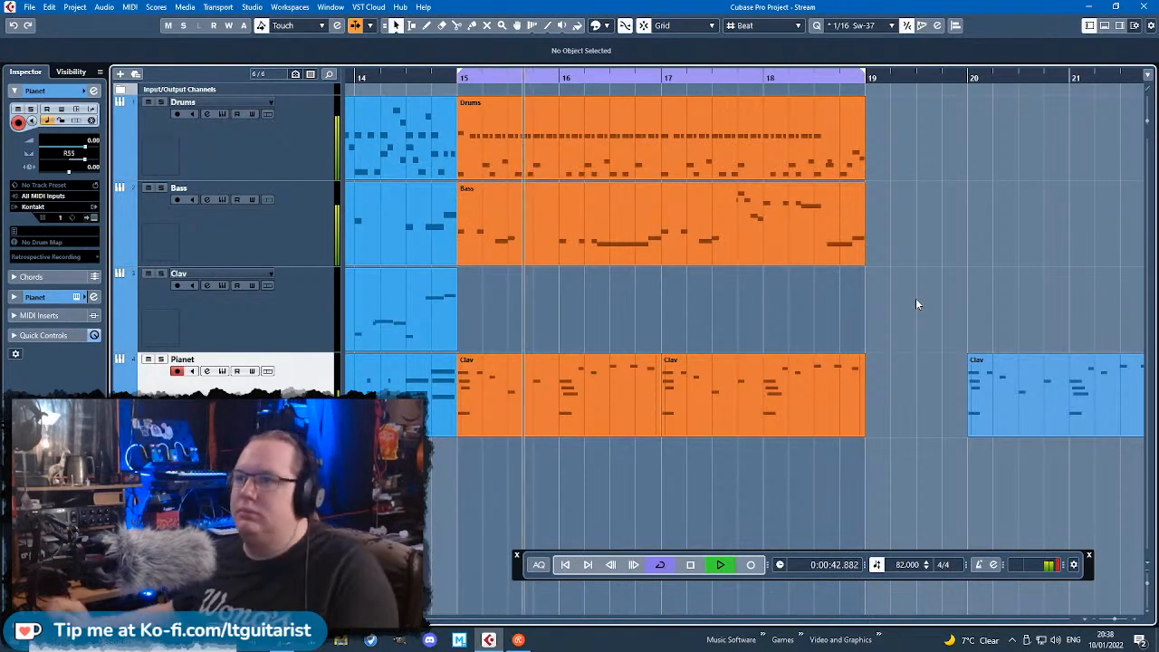
Step: Extend the loop range back to bar 11 and listen to the transition into the orange section
key(shift+f)
drag(756, 76, 631, 76)
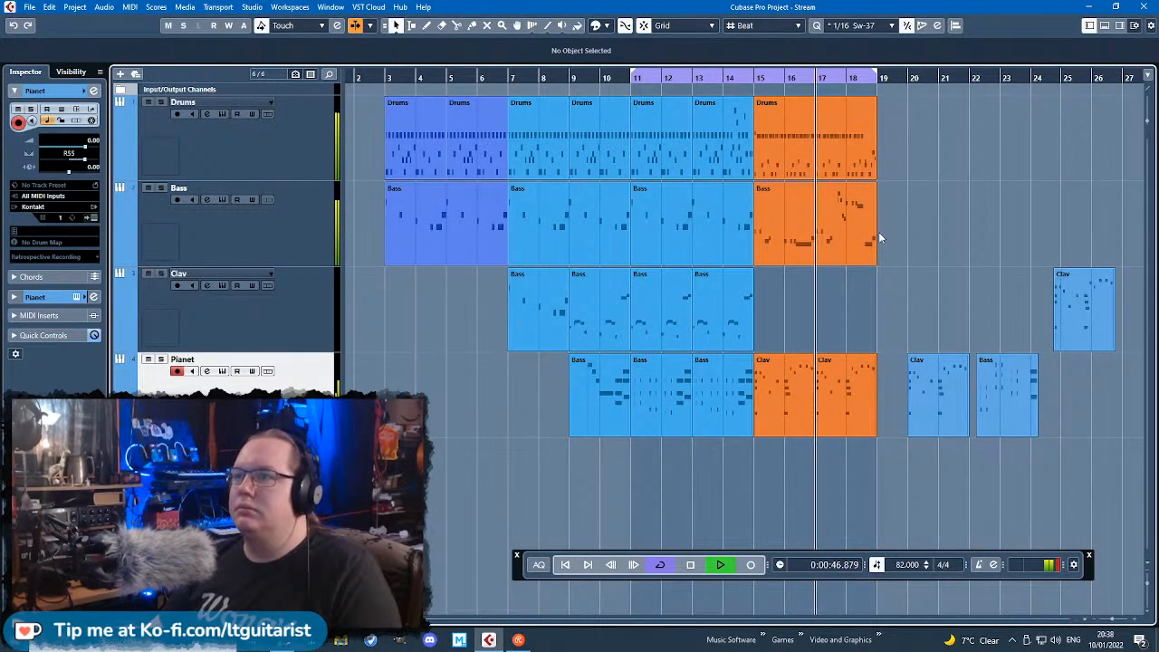
scroll(905, 242, up, 2)
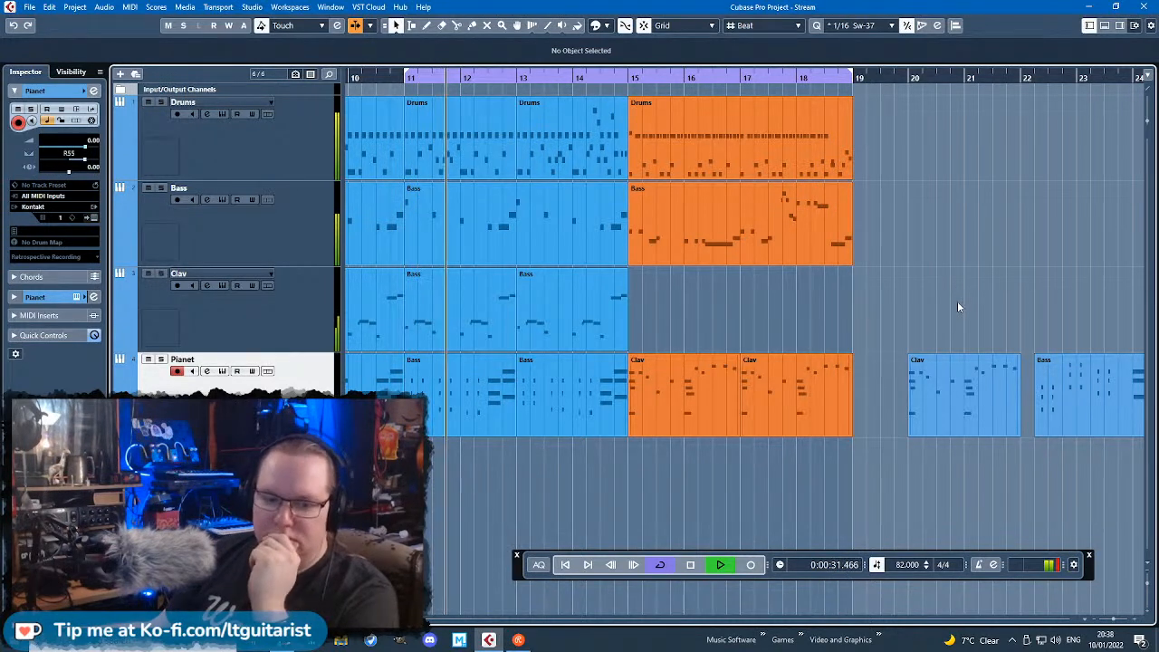
click(1010, 371)
click(964, 305)
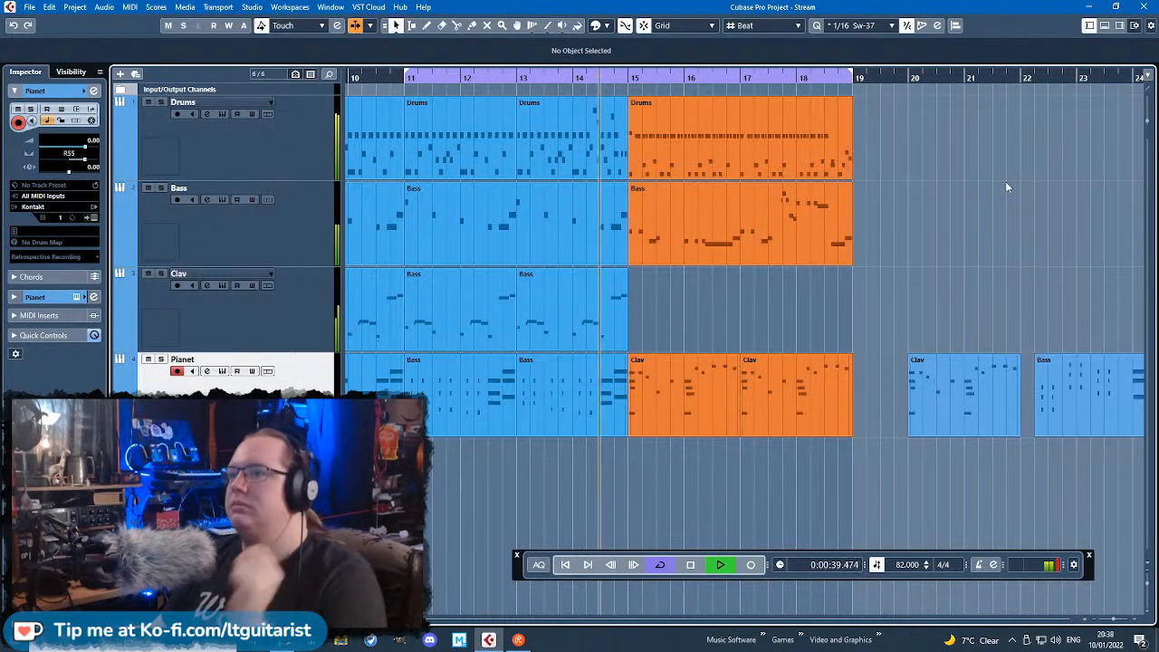
Step: Delete the spare Clav and Bass parts lying beyond bar 20 on the Clav and Pianet tracks
scroll(969, 249, down, 2)
drag(944, 264, 1106, 387)
key(Delete)
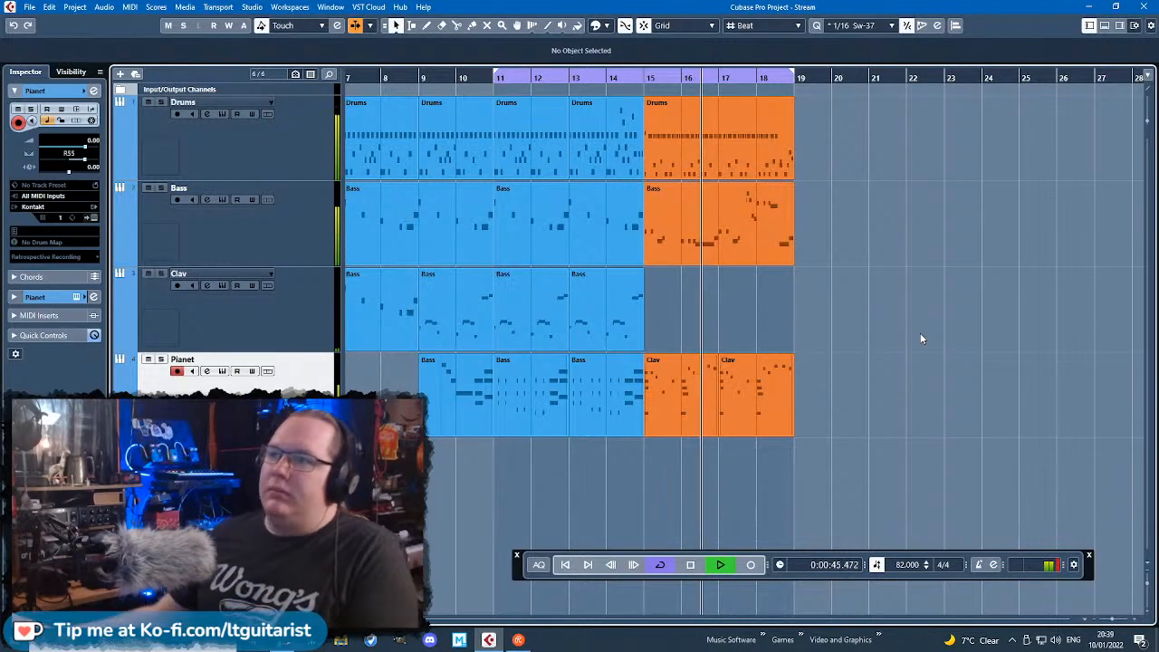
Step: Reposition the transport bar clear of the tracks and stop playback
key(g)
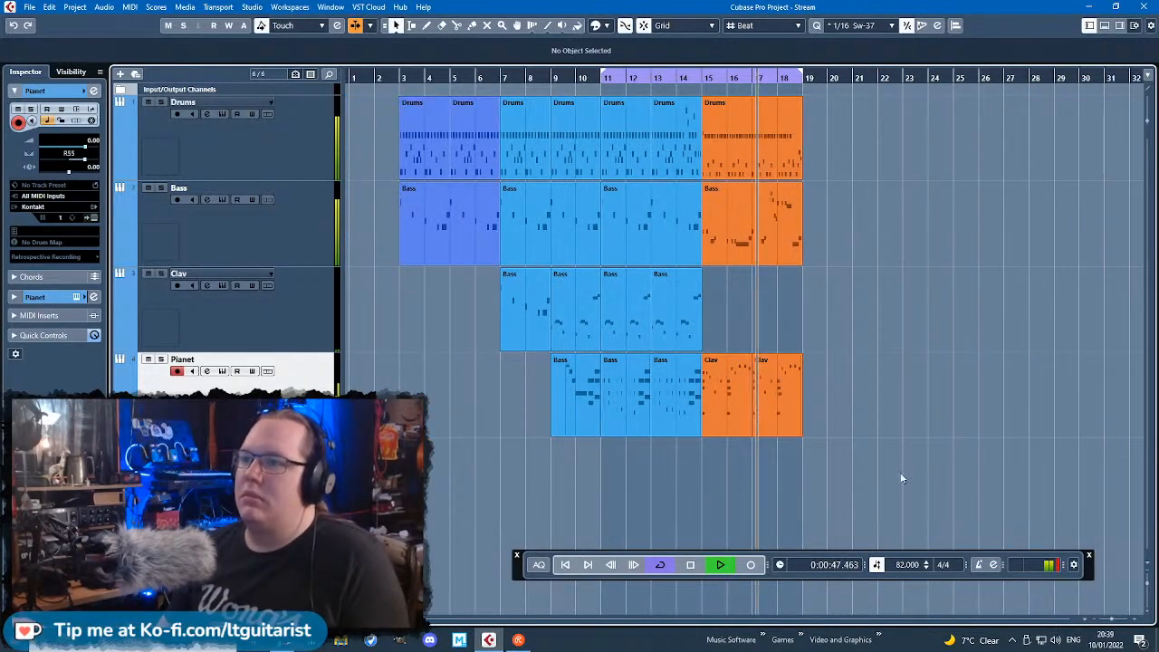
scroll(818, 458, right, 2)
key(h)
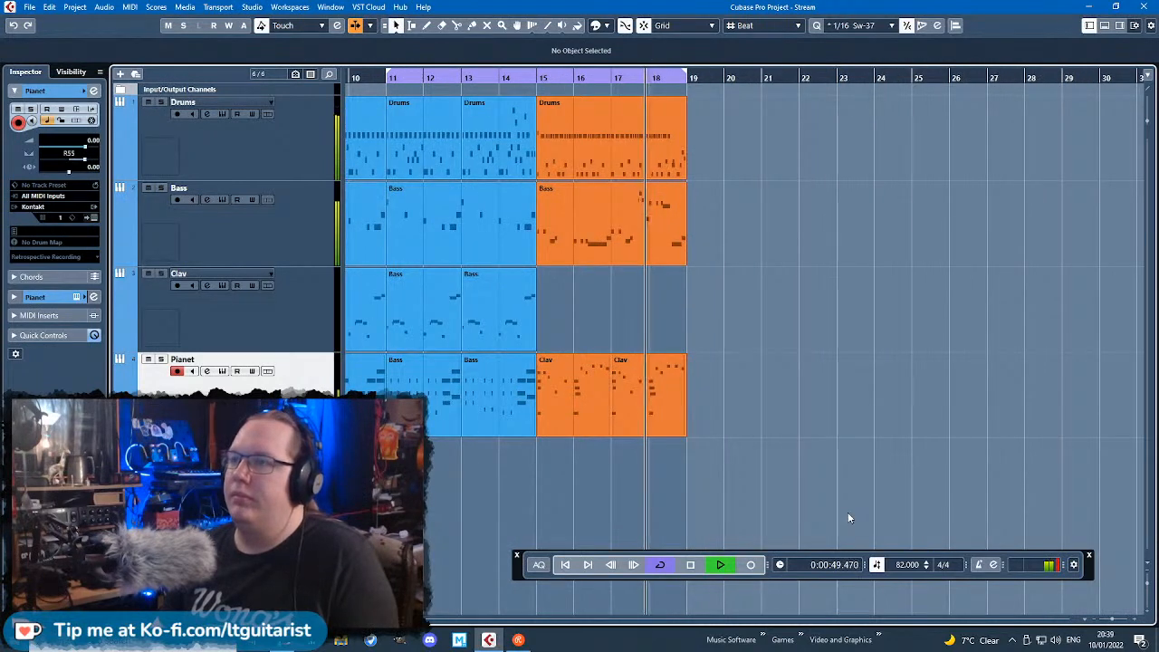
drag(521, 570, 559, 598)
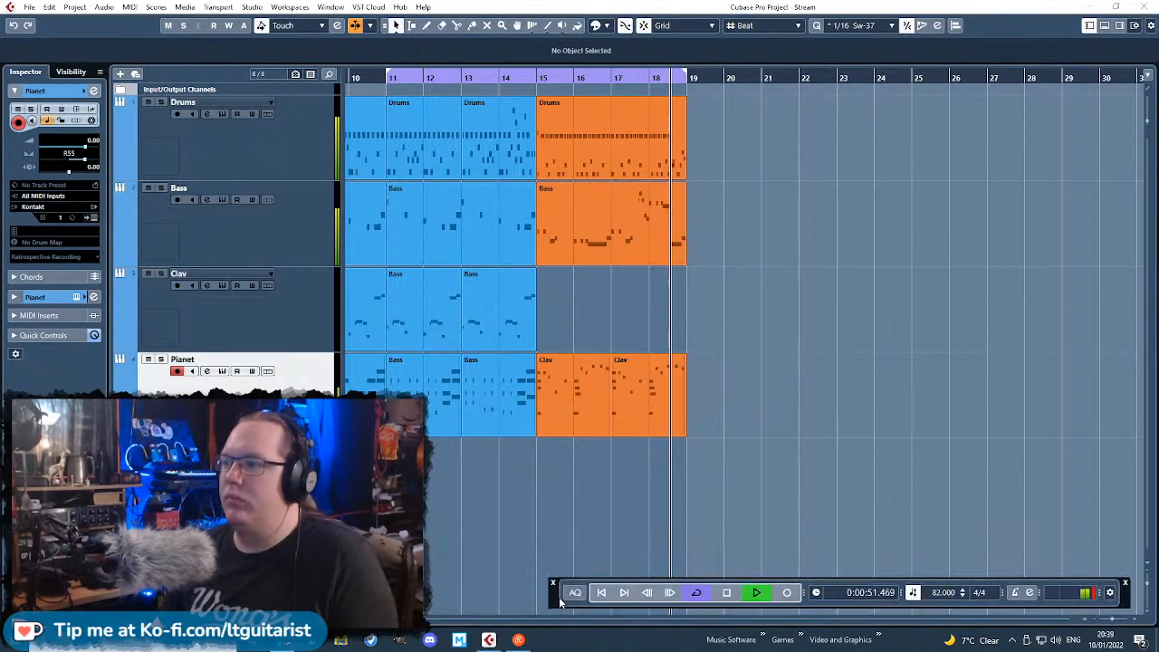
key(space)
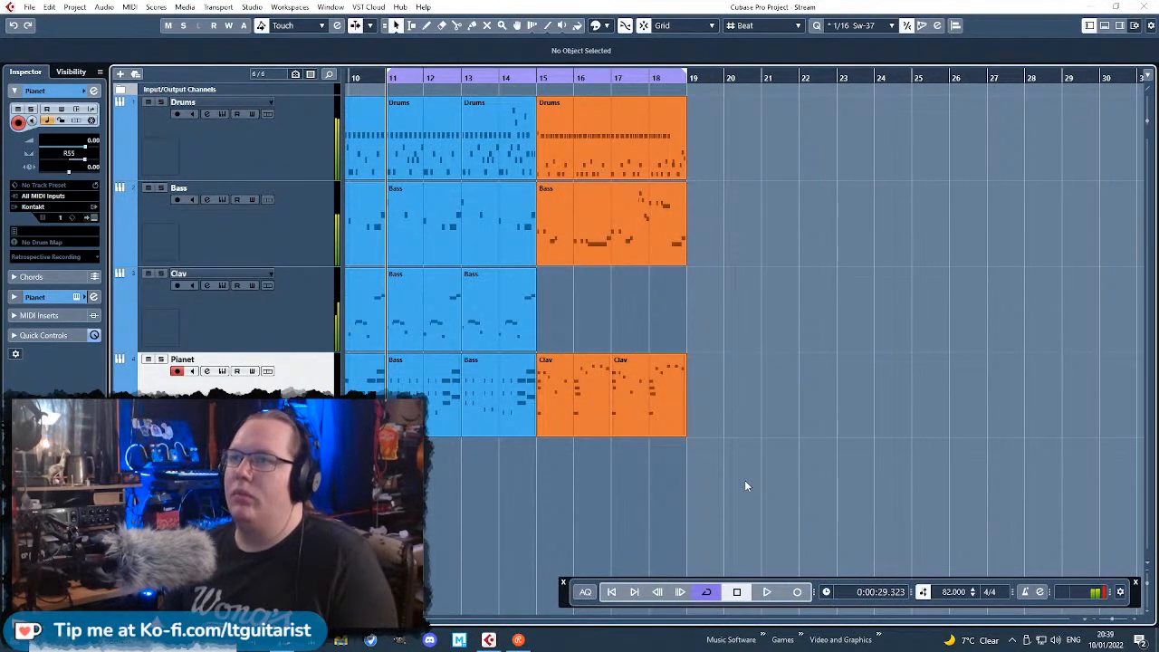
Step: Duplicate all parts in bars 11 to 18 so that the copy starts at bar 19
scroll(608, 493, left, 4)
drag(940, 468, 551, 119)
key(ctrl+d)
key(g)
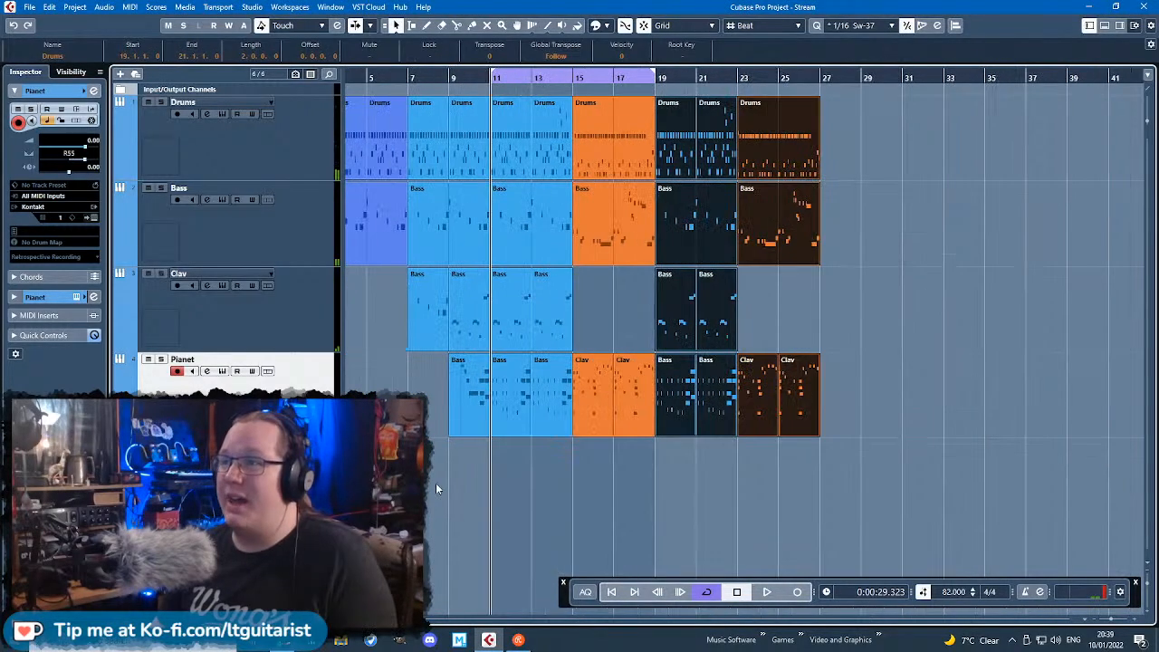
Step: Move the copied section four bars along so it starts at bar 23
scroll(669, 218, up, 6)
drag(649, 126, 919, 129)
scroll(789, 280, down, 3)
drag(760, 325, 937, 149)
mouse_move(951, 149)
mouse_down()
mouse_move(806, 151)
mouse_move(956, 129)
mouse_up()
Step: Fill bars 19 to 22 with copies of the blue Drums, Bass and Clav parts
click(823, 137)
click(764, 161)
key(ctrl+d)
key(ctrl+d)
drag(911, 228, 750, 338)
key(ctrl+d)
click(744, 444)
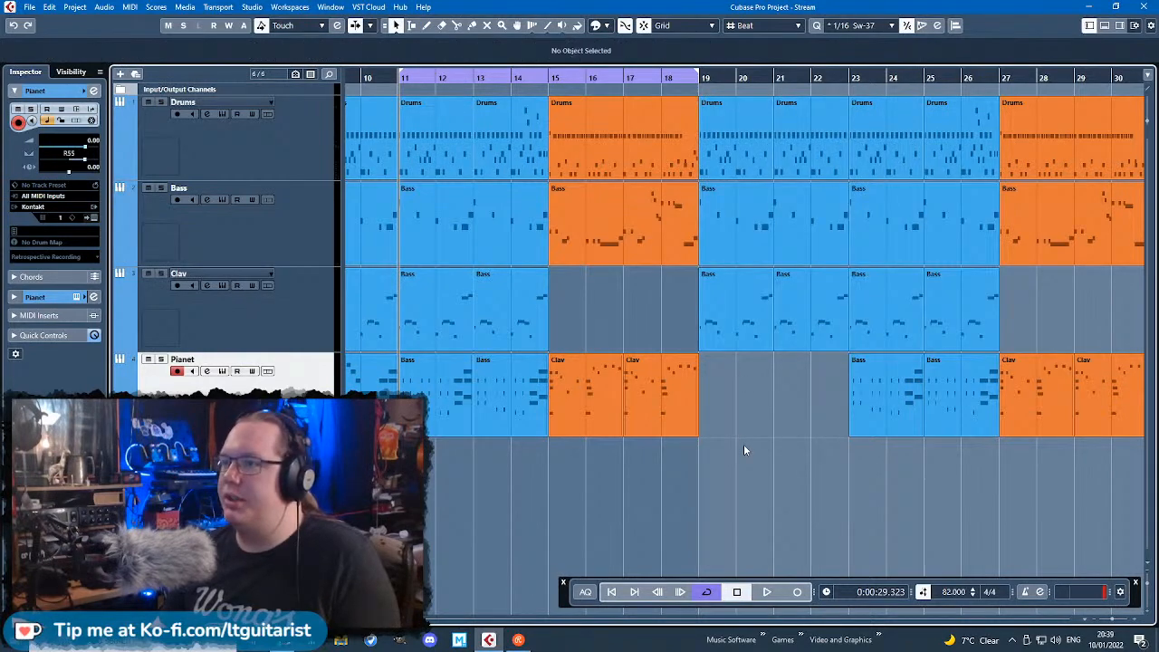
Step: Copy the Pianet track's Bass part from bar 9 to bar 21
scroll(744, 444, down, 3)
click(521, 407)
scroll(560, 406, up, 3)
alt+drag(512, 404, 952, 391)
scroll(951, 391, down, 1)
scroll(938, 391, down, 1)
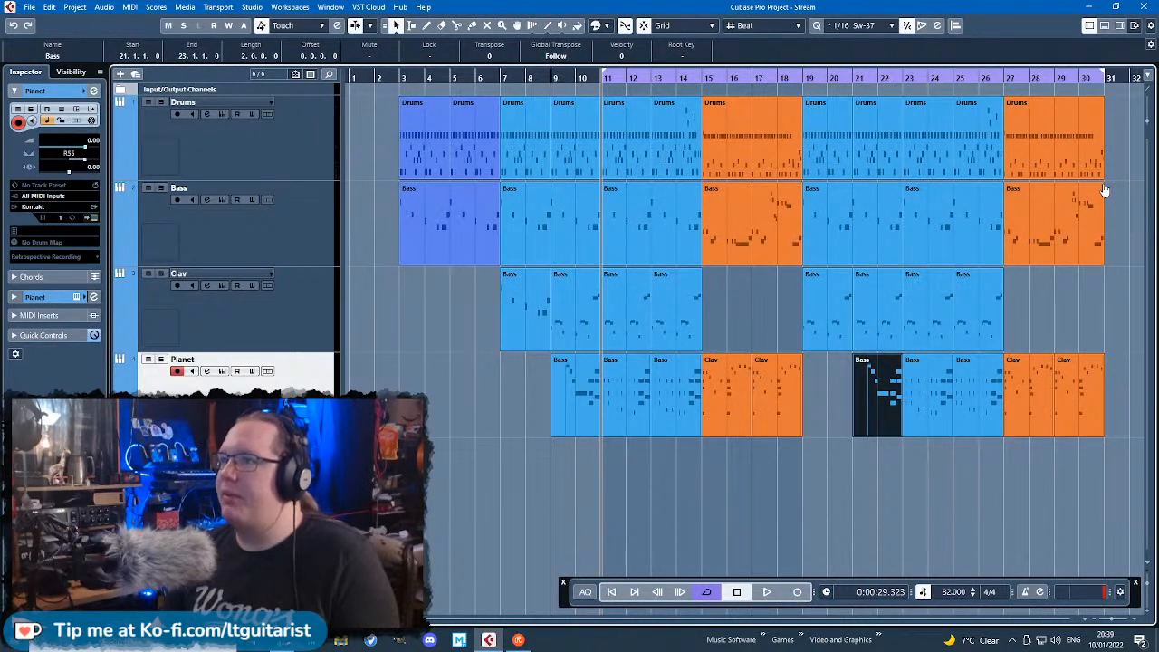
Step: Duplicate all parts in bars 19 to 30 so that the copy starts at bar 31
click(1107, 331)
scroll(1108, 332, right, 3)
drag(1000, 463, 589, 147)
key(ctrl+d)
scroll(837, 121, down, 2)
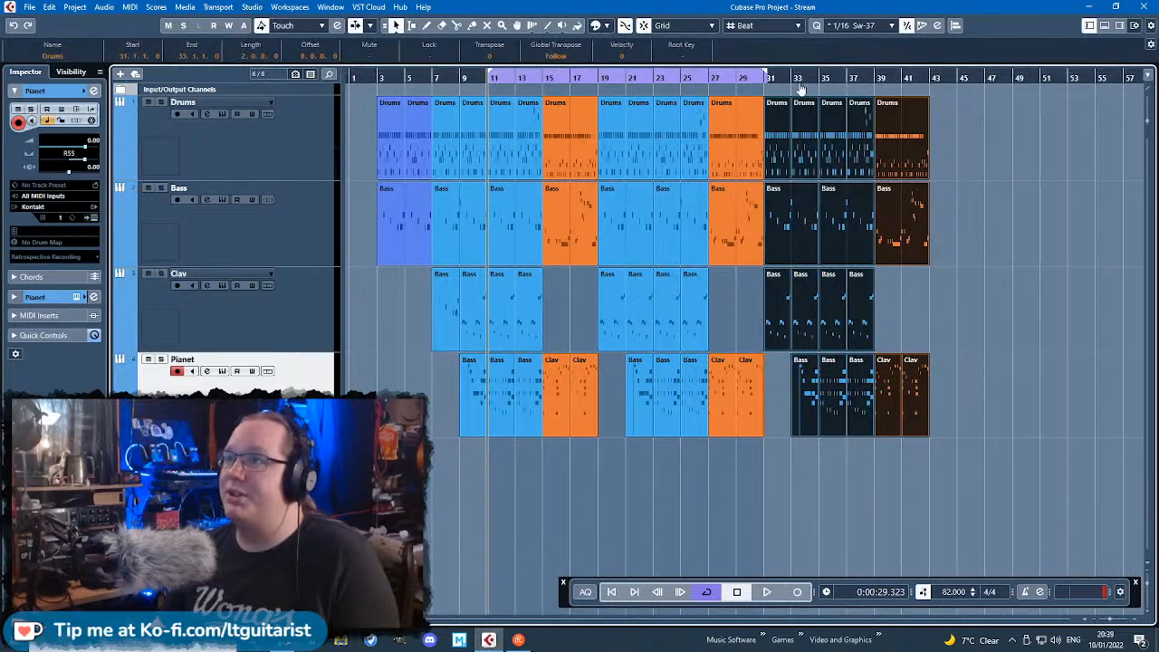
Step: Extend the right locator to bar 43, turn off cycle playback and place the playhead at bar 43
drag(769, 77, 923, 120)
scroll(888, 138, up, 2)
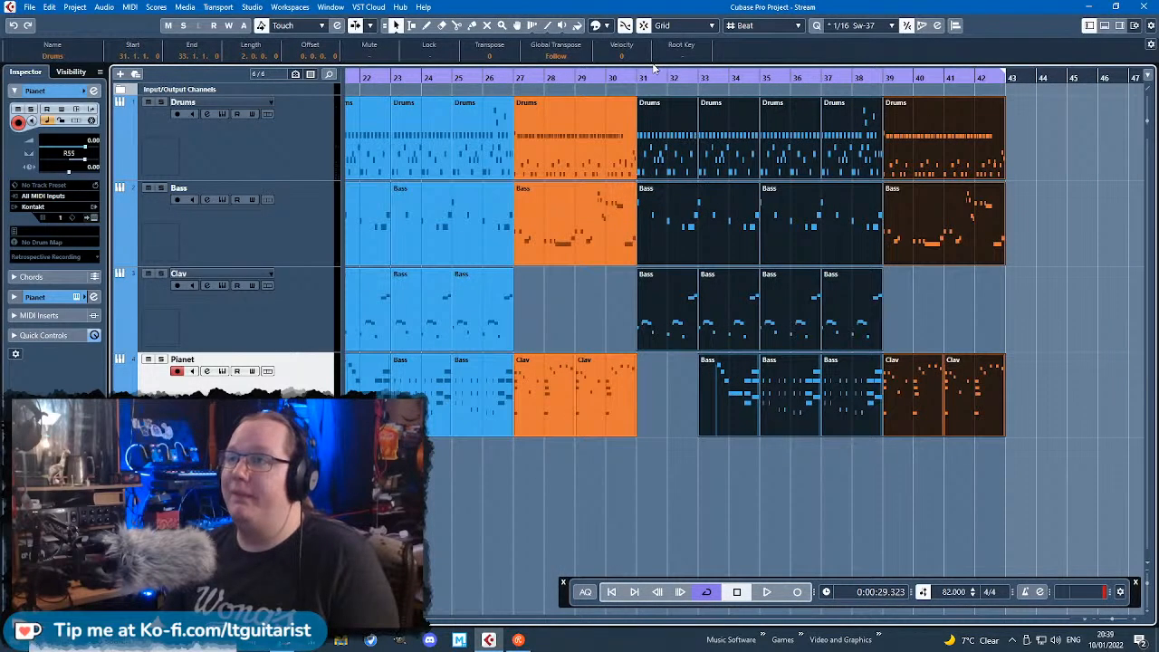
scroll(703, 201, down, 2)
click(814, 91)
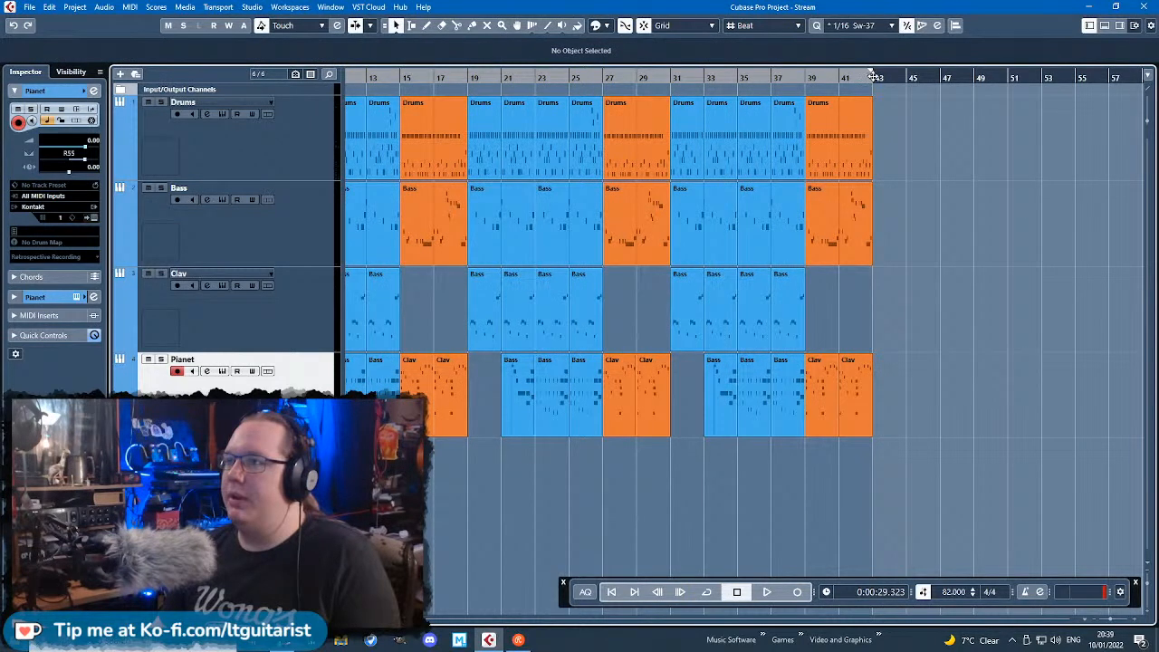
click(872, 79)
key(KP_Divide)
Step: Move the whole copied section from bar 31 to bar 35, opening a four-bar gap
drag(963, 437, 827, 170)
click(657, 146)
shift+click(759, 232)
scroll(652, 160, up, 2)
click(758, 227)
click(618, 191)
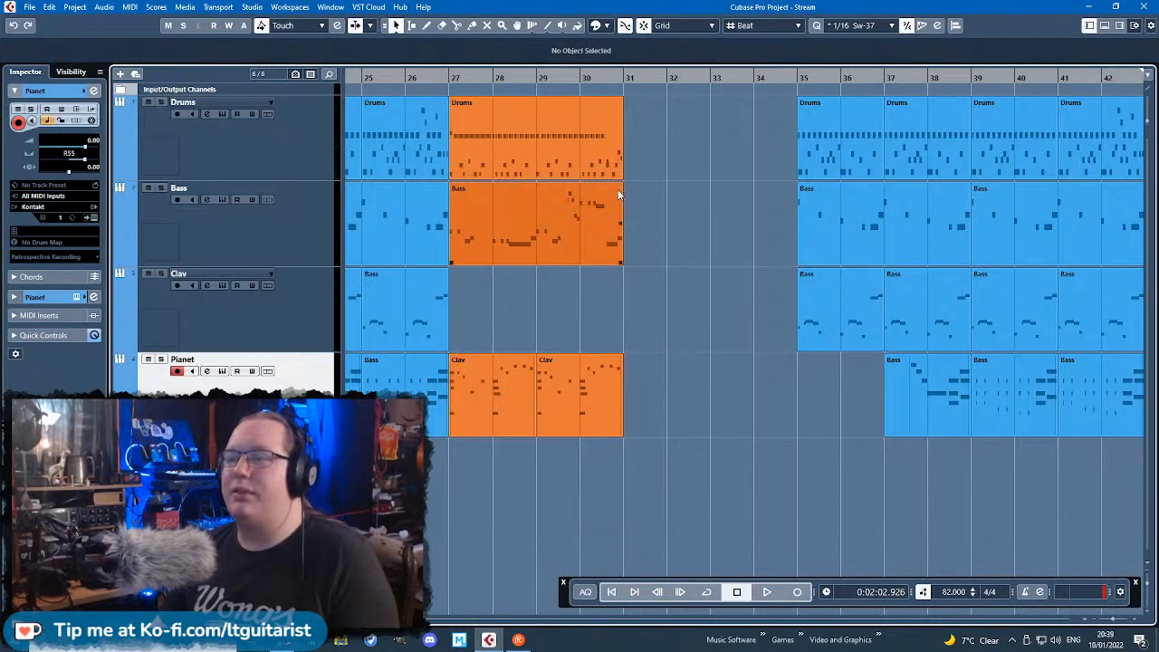
Step: Duplicate the orange Drums part at bar 27 into the gap at bar 31
scroll(618, 187, down, 2)
click(615, 172)
key(ctrl+d)
scroll(691, 259, down, 2)
click(697, 227)
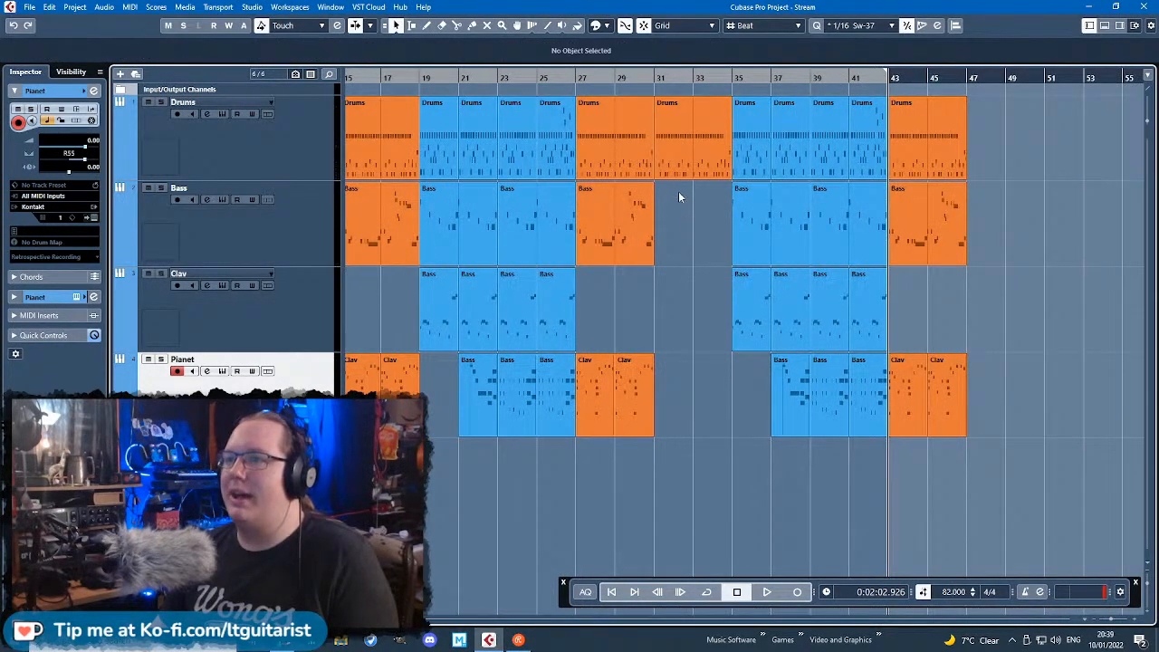
Step: Shift the section at bar 35 further along the timeline and duplicate the orange Drums part into bars 35 to 38
drag(1042, 459, 748, 143)
click(794, 467)
drag(1016, 447, 998, 139)
click(820, 226)
click(709, 124)
key(ctrl+d)
scroll(692, 229, down, 3)
click(693, 229)
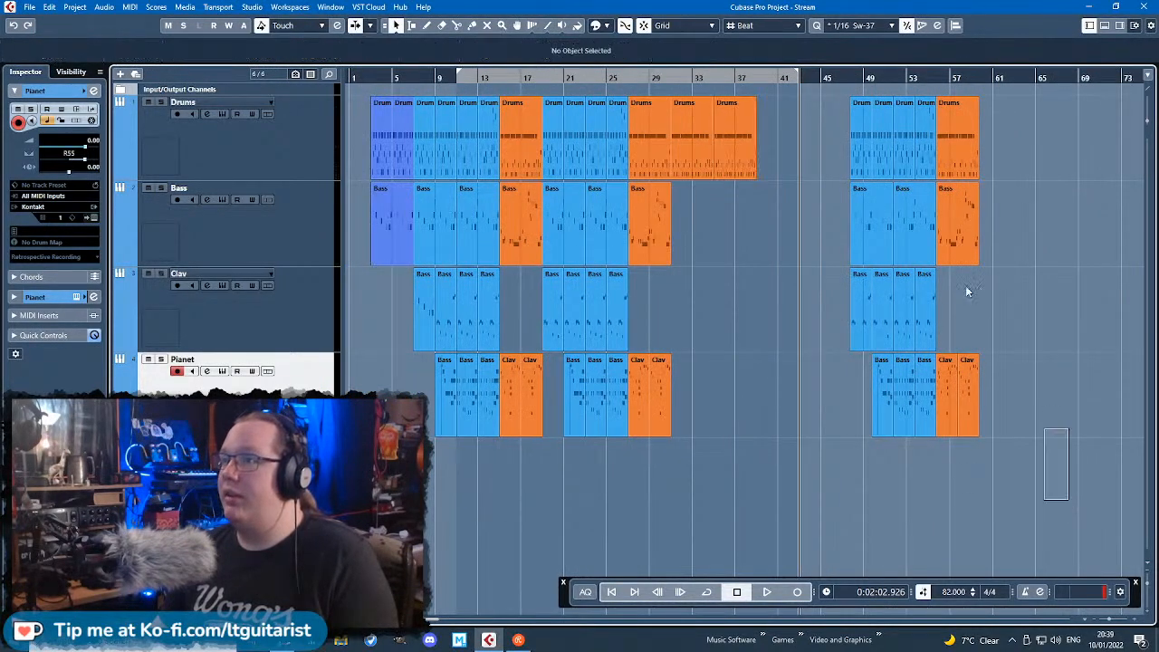
Step: Move the shifted section back to start at bar 39 and set the right locator to bar 51
drag(1041, 424, 833, 102)
scroll(854, 150, up, 4)
drag(854, 154, 646, 150)
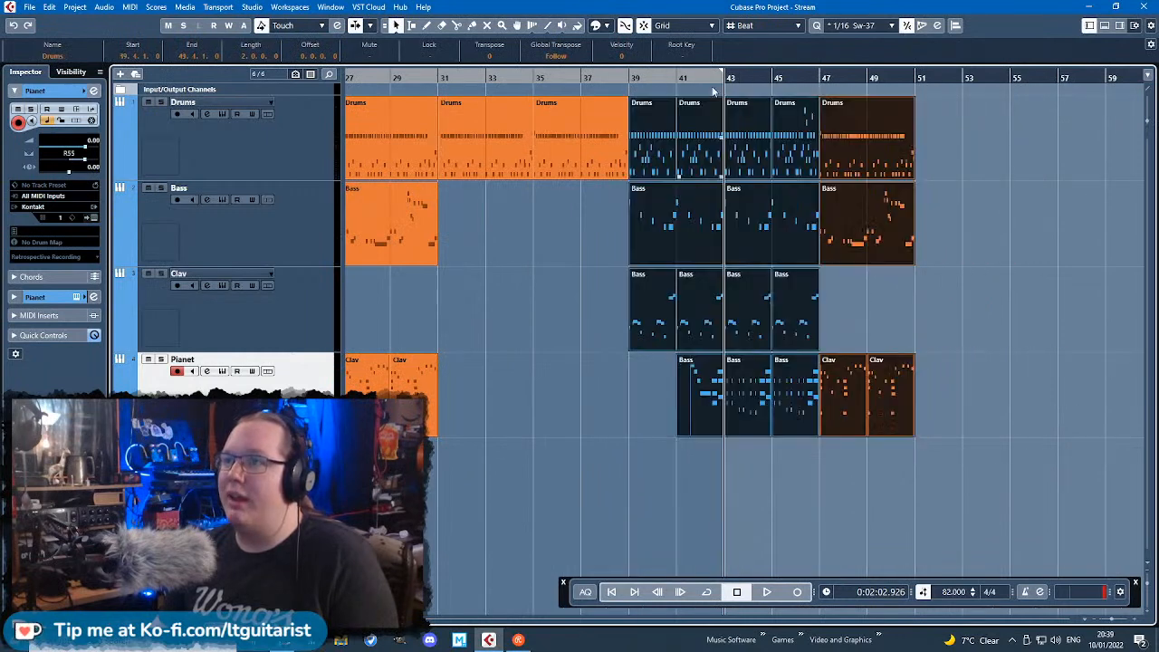
drag(722, 75, 888, 75)
drag(910, 135, 916, 136)
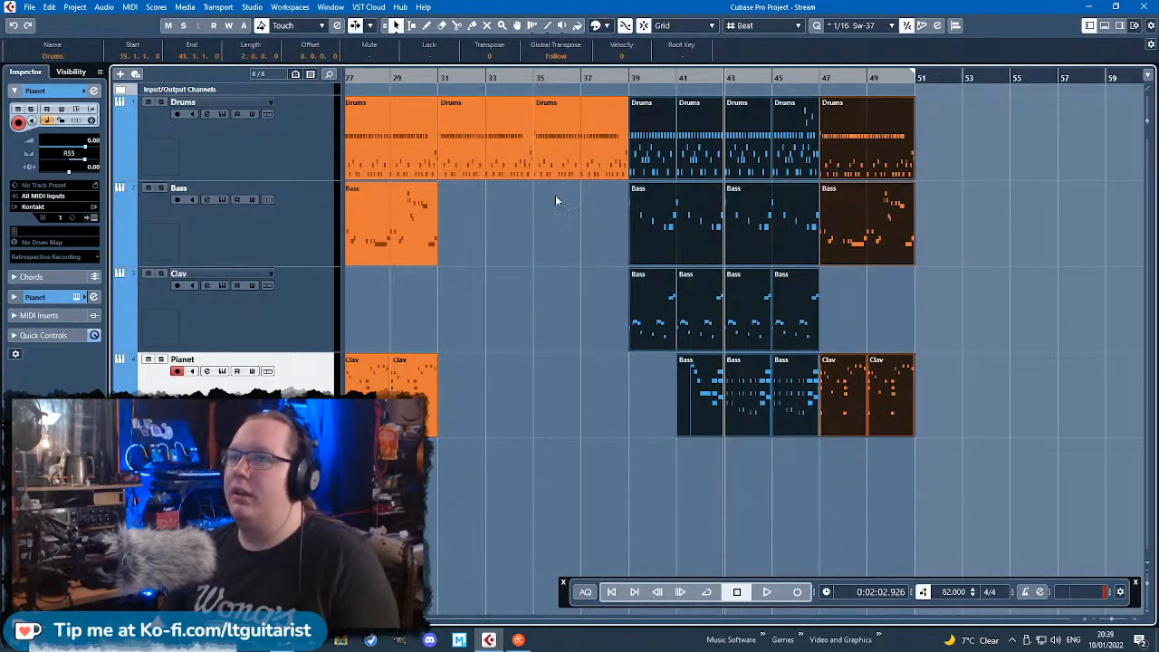
Step: Color the two Drums parts at bars 31 and 35 yellow
drag(540, 191, 522, 147)
click(609, 31)
click(665, 64)
click(639, 389)
Step: Duplicate all parts in bars 39 to 50 so that the copy starts at bar 51
drag(981, 454, 668, 152)
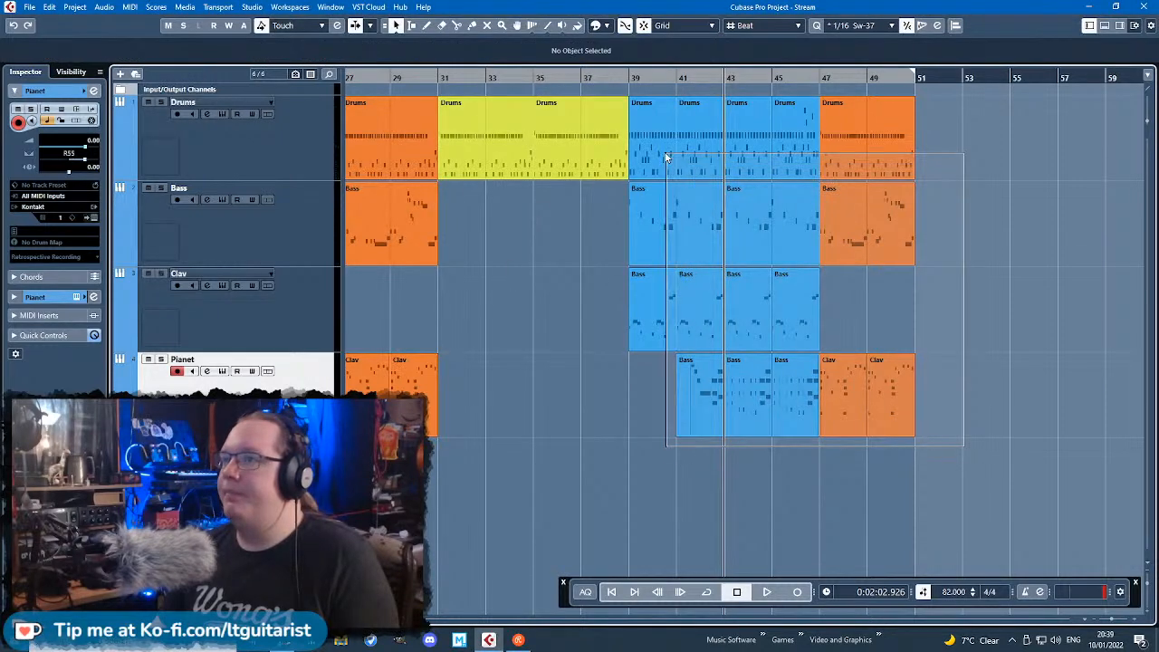
key(ctrl+d)
click(884, 490)
Step: Delete the copied orange Drums, Bass and Clav parts from bar 59 onward
drag(1103, 510, 1094, 138)
key(Delete)
drag(1103, 310, 1072, 426)
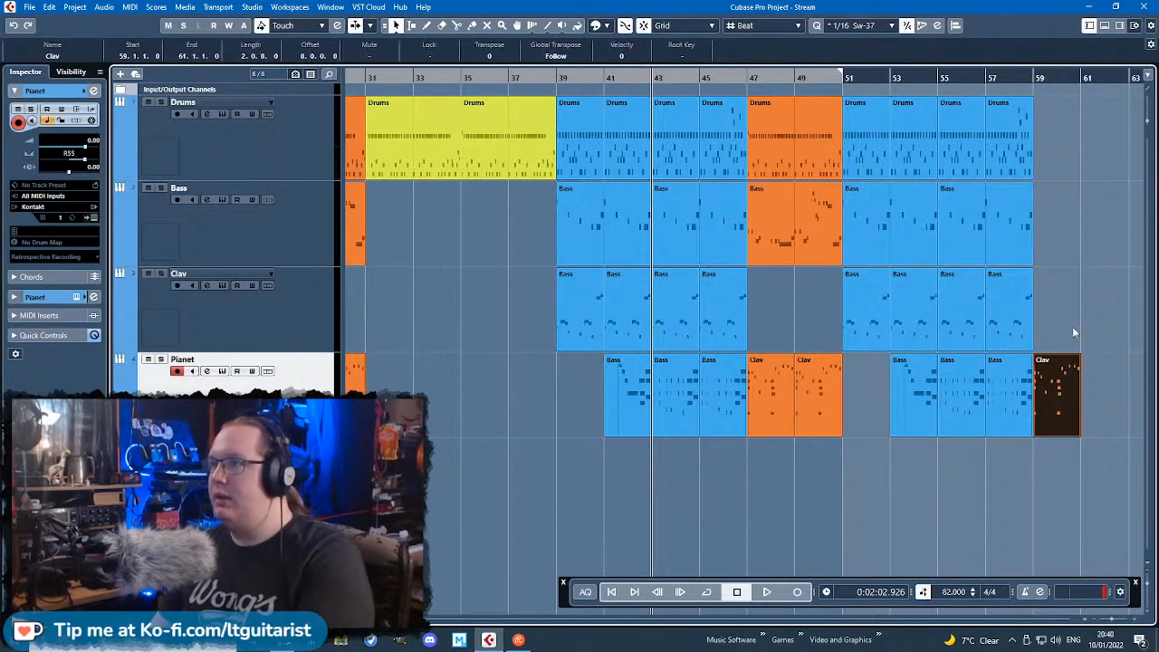
key(Delete)
drag(1089, 321, 1087, 226)
drag(1104, 233, 1119, 213)
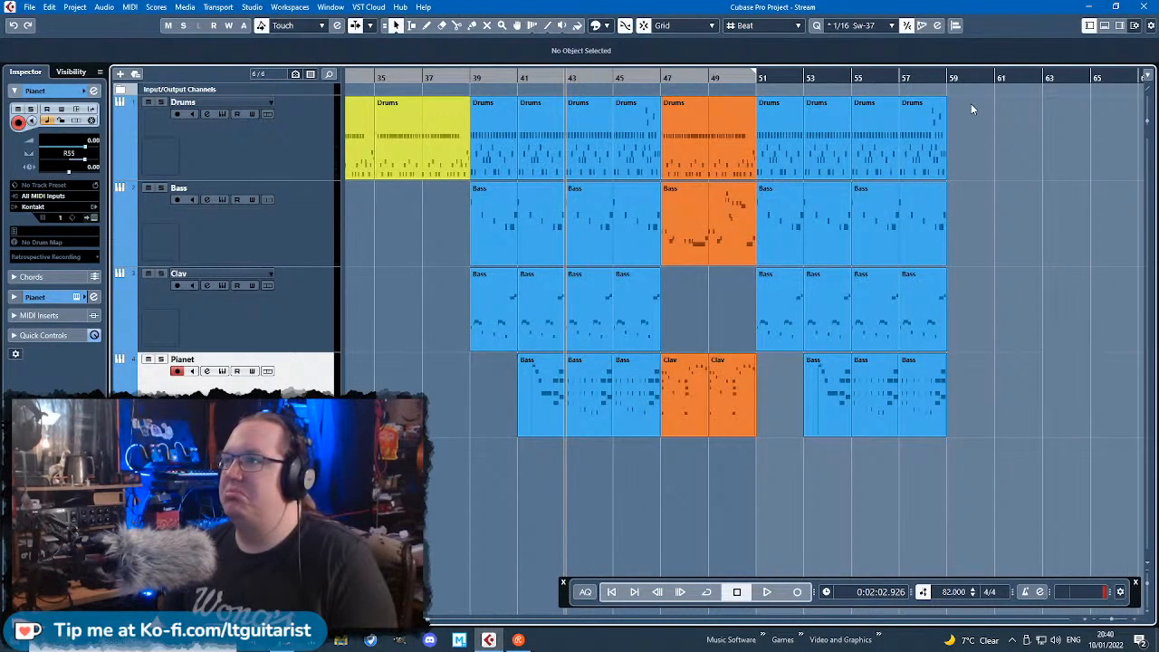
Step: Examine the full arrangement from the intro to its end at bar 59
click(951, 79)
scroll(876, 474, down, 5)
drag(771, 496, 399, 520)
scroll(579, 519, up, 2)
drag(623, 520, 342, 528)
drag(371, 74, 370, 79)
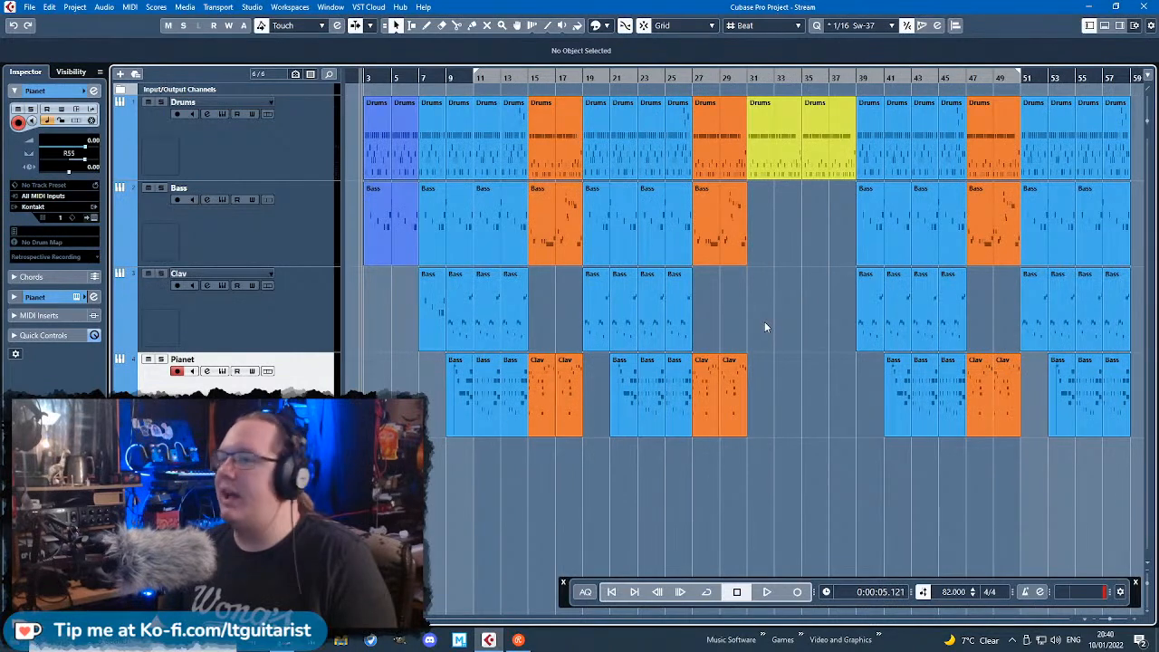
scroll(546, 453, up, 3)
scroll(542, 458, down, 4)
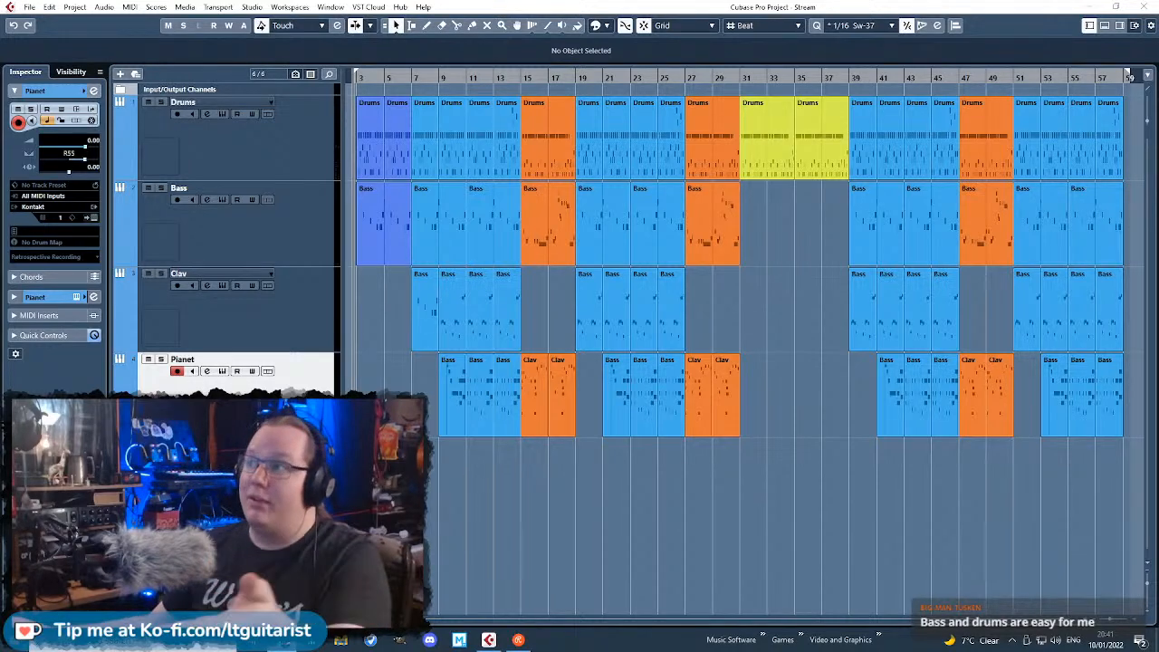
Step: Show the transport bar again and outline the empty Bass and Clav area beneath the yellow Drums parts
key(F2)
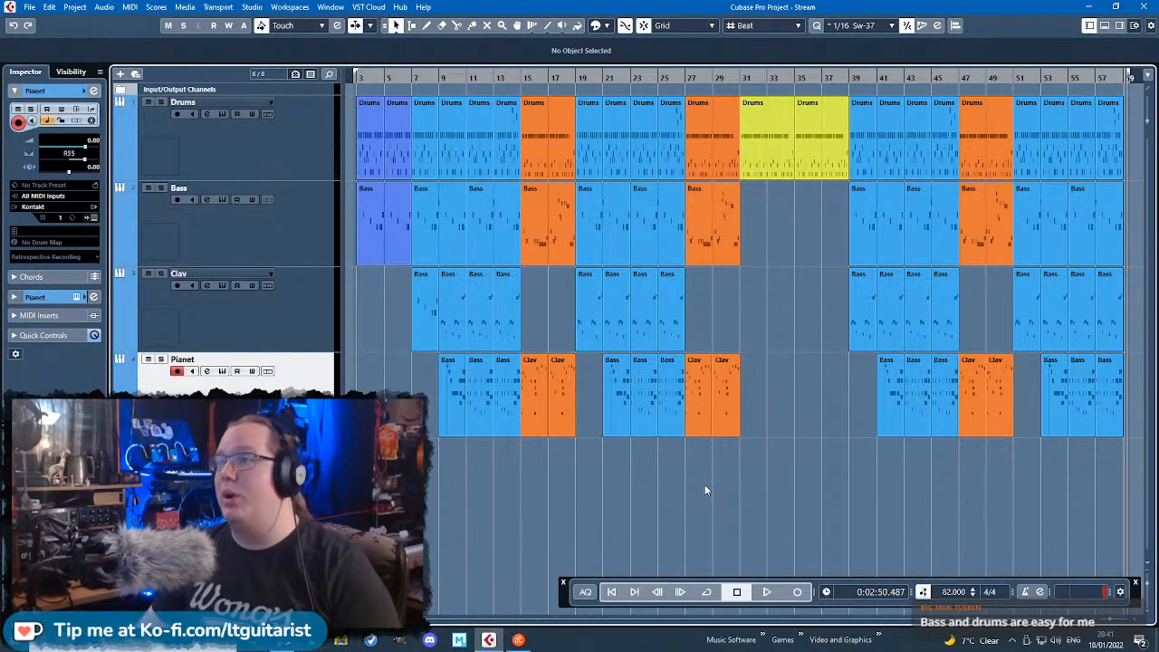
drag(823, 271, 744, 184)
drag(744, 184, 847, 319)
drag(848, 319, 846, 350)
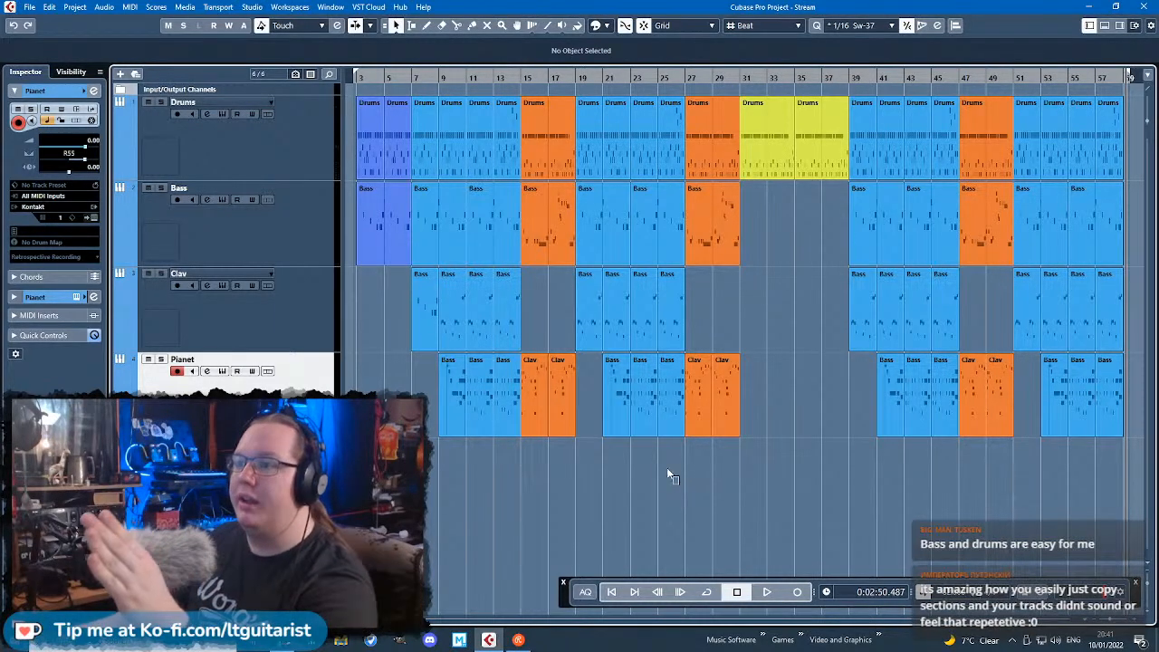
Step: Select the blue sections around bars 19, 7 and 39 in turn to compare their structure
click(592, 134)
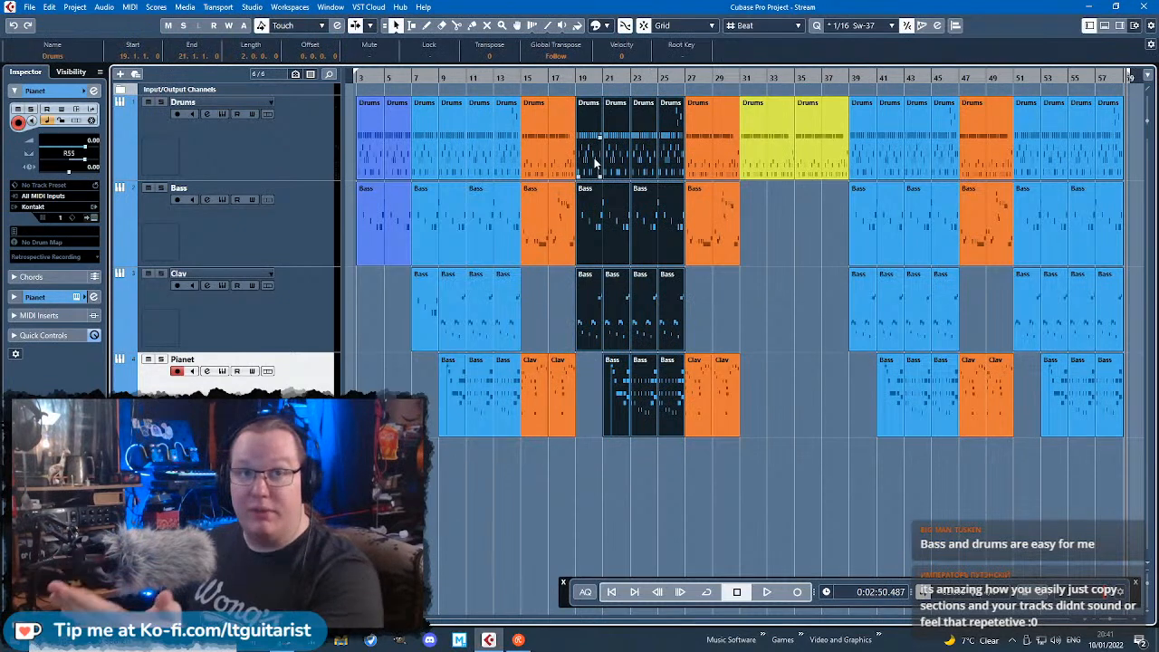
drag(682, 476, 577, 109)
drag(514, 487, 415, 168)
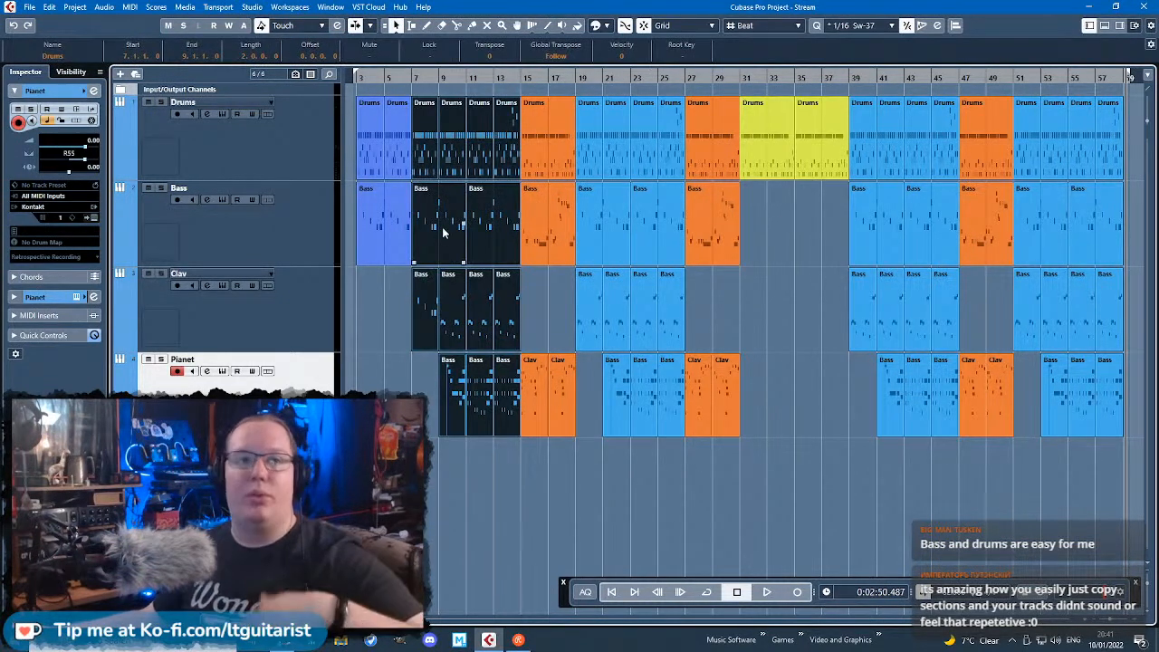
drag(949, 465, 859, 138)
drag(678, 462, 583, 154)
click(780, 493)
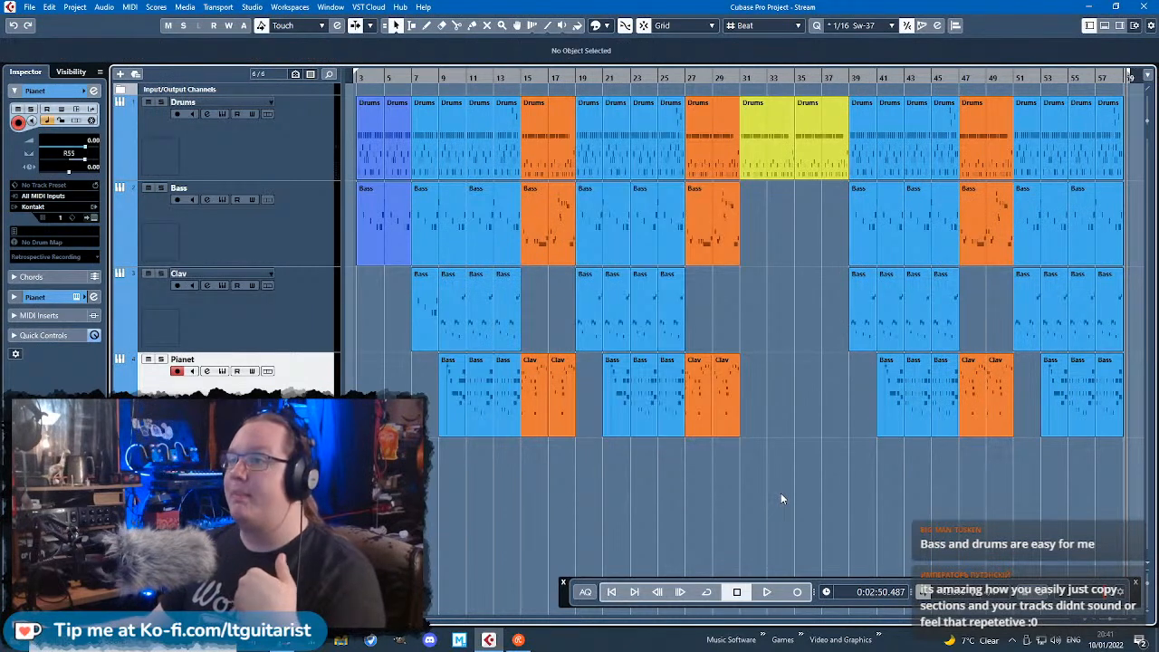
Step: Select the orange sections at bars 15, 27 and 47 in turn to compare them, and clear the selection
drag(530, 468, 562, 150)
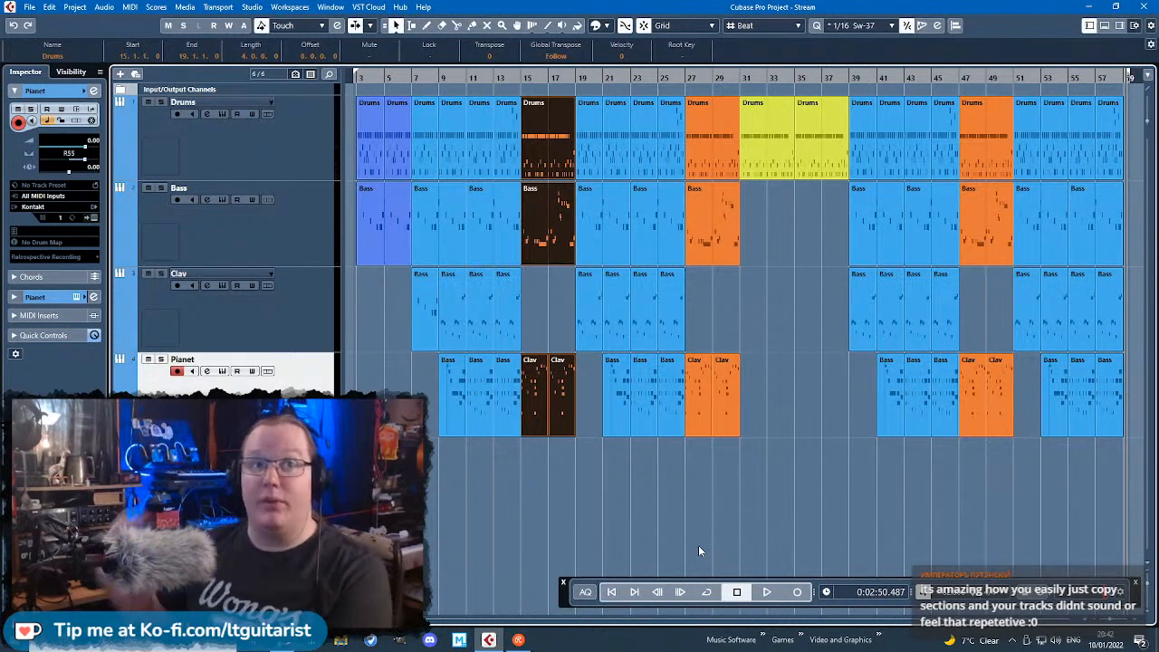
drag(557, 443, 535, 141)
drag(712, 473, 721, 199)
drag(985, 476, 981, 163)
click(1013, 516)
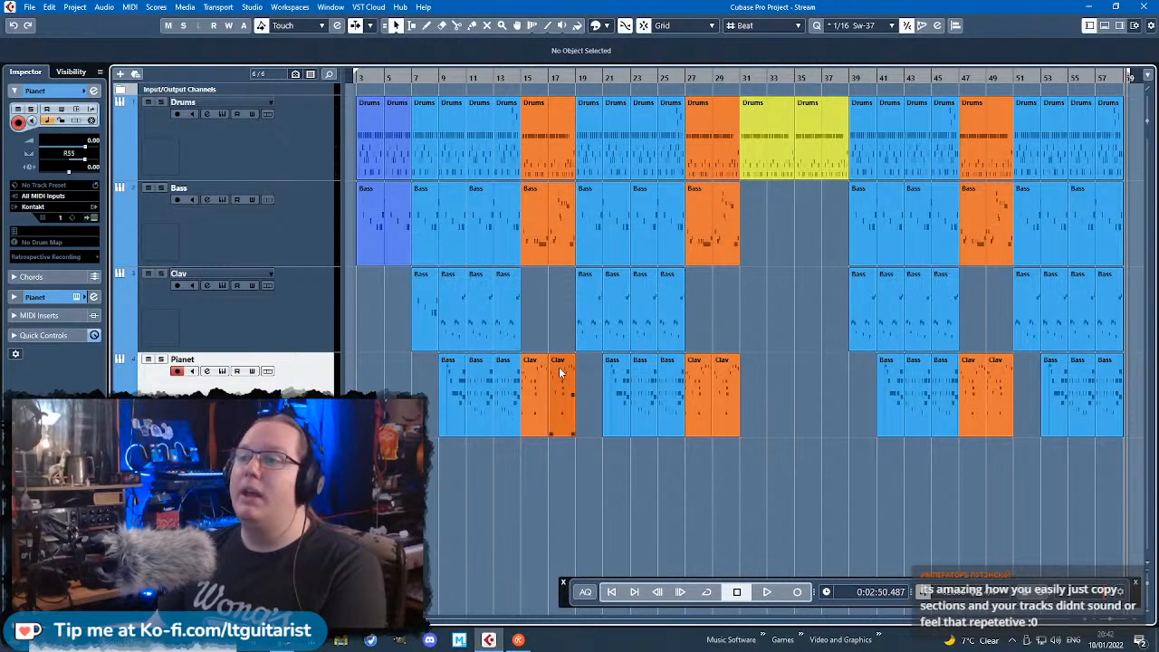
Step: Select all parts of the blue section at bars 7–14 to review it, and clear the selection
drag(518, 482, 436, 146)
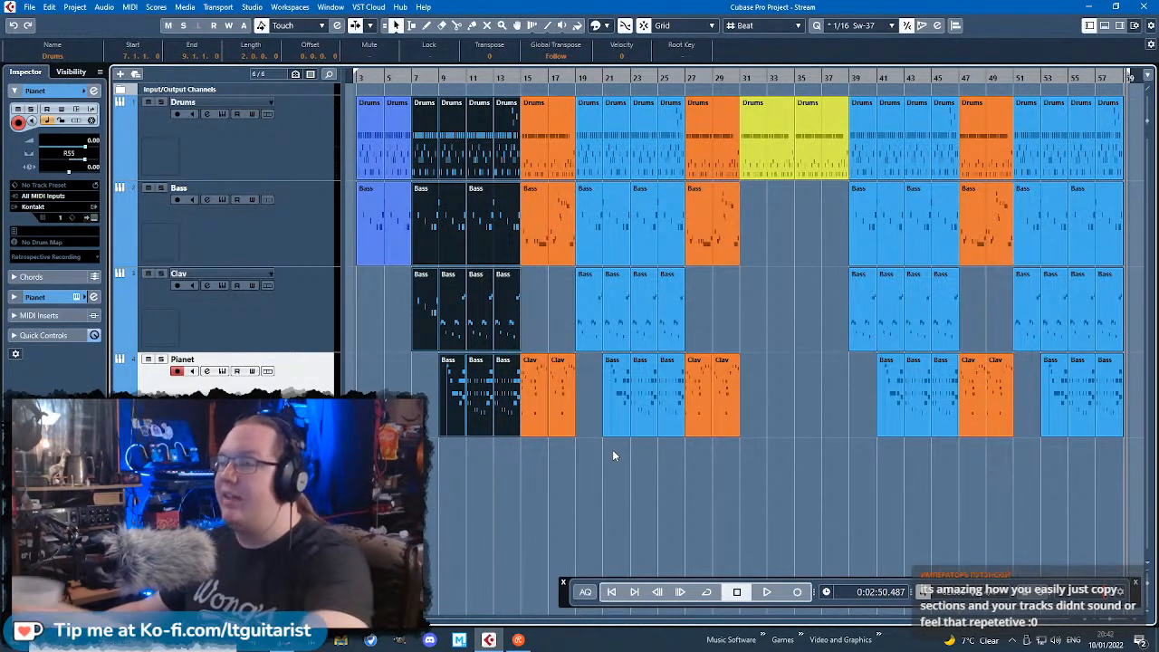
click(621, 488)
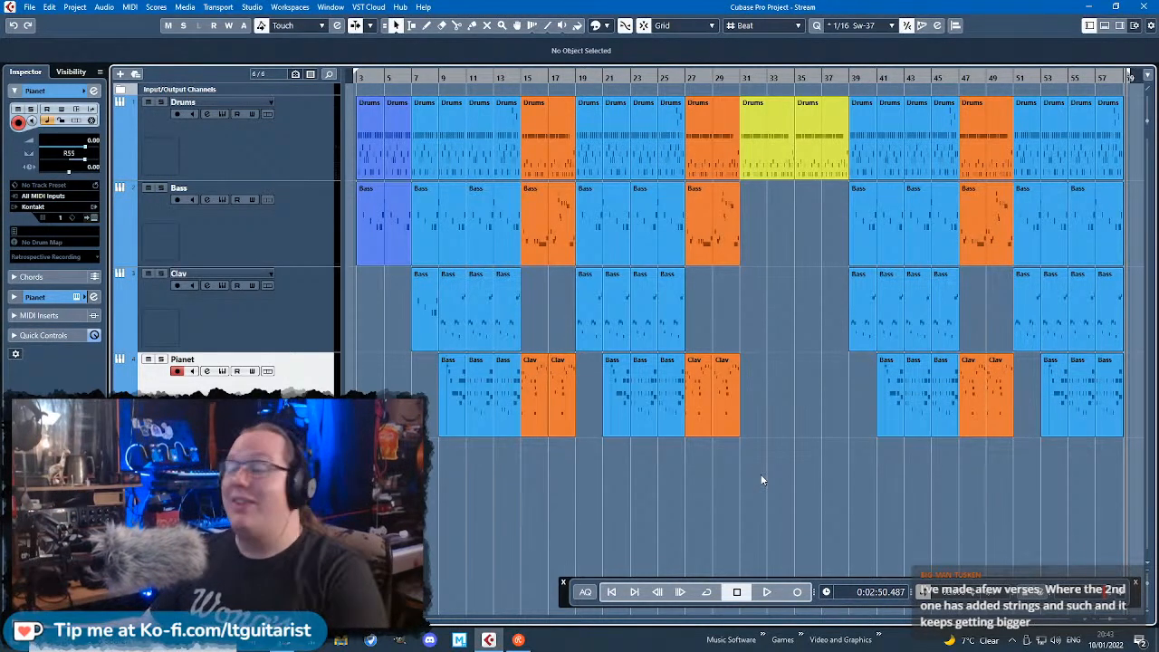
Step: Select the Drums, Bass, Clav and Pianet tracks together and reduce their height so all four fit in view
right_click(245, 157)
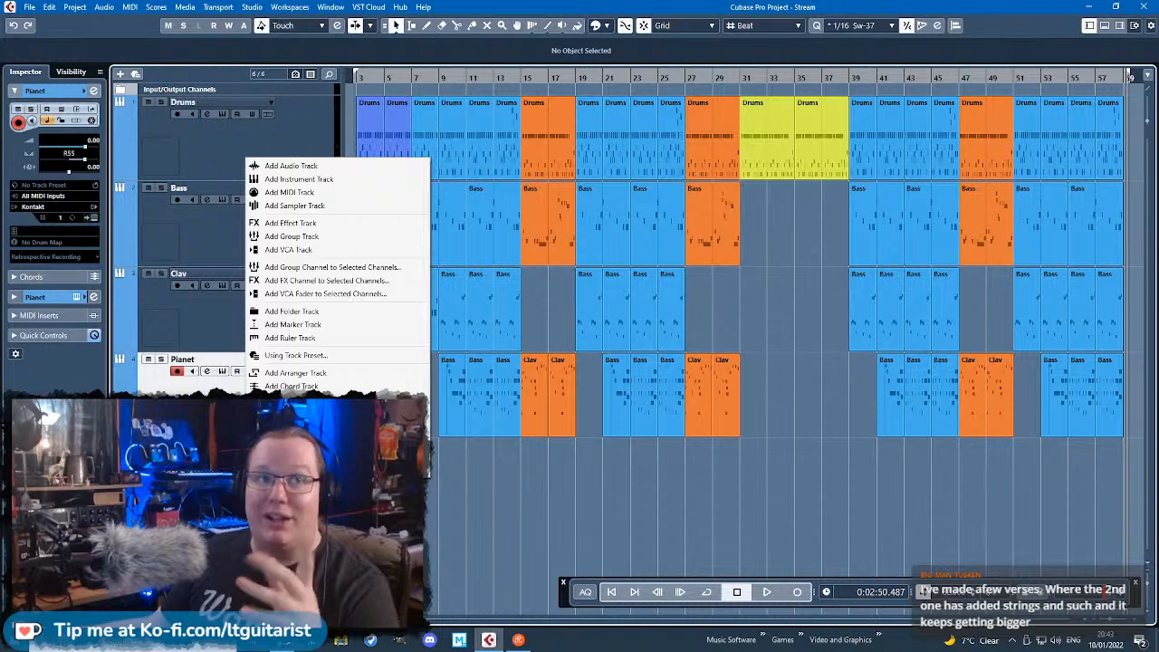
click(164, 393)
shift+click(303, 140)
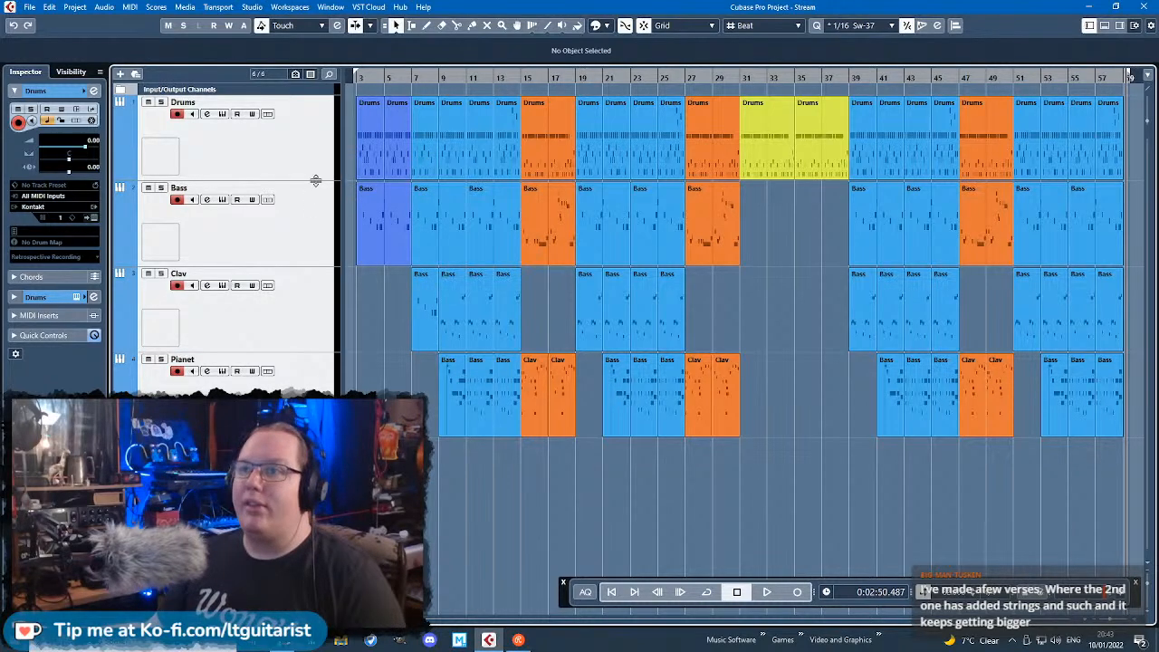
drag(318, 178, 319, 156)
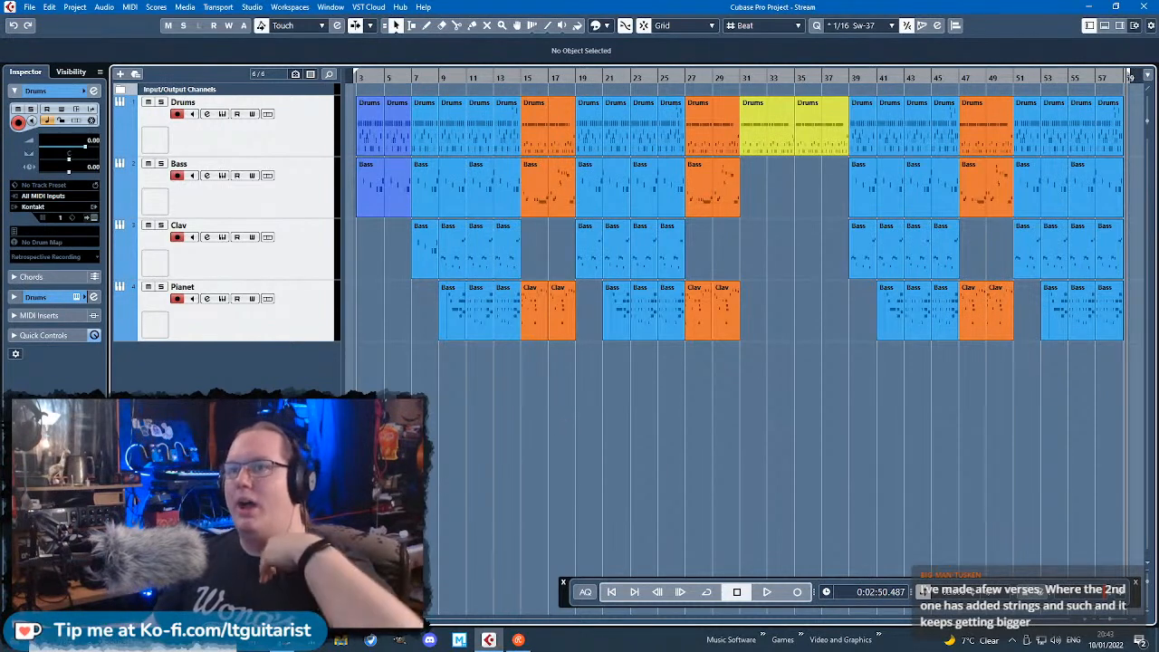
Step: Check the Clav track's pan against the Pianet's and set the Pianet track's pan to R70
right_click(232, 389)
click(157, 365)
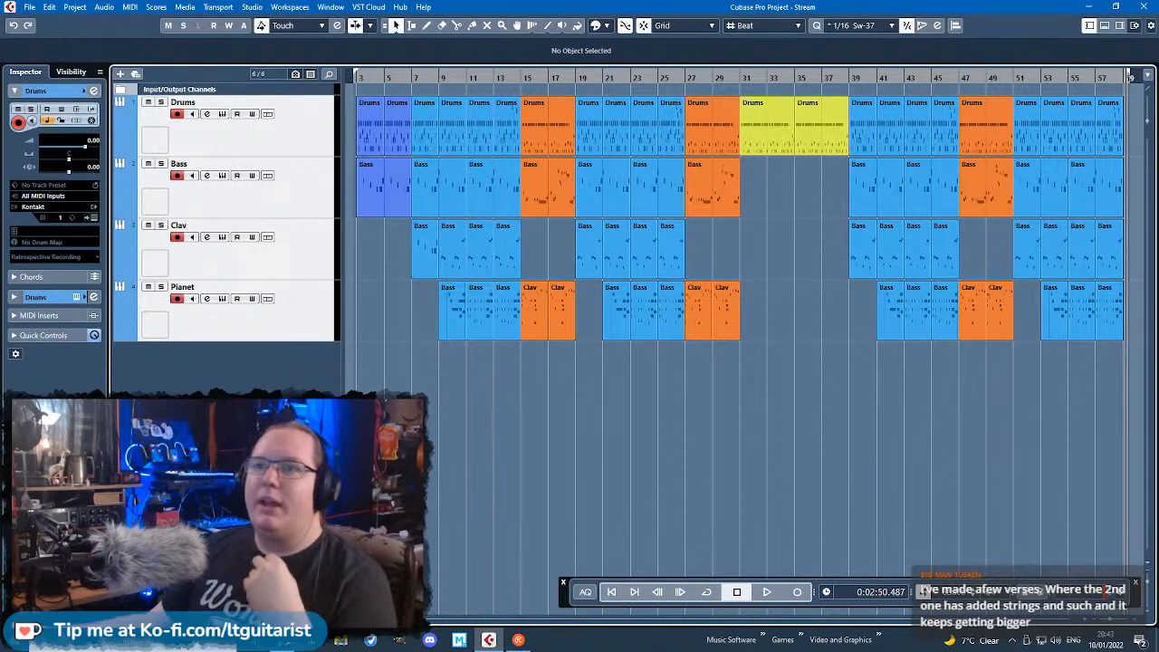
click(271, 337)
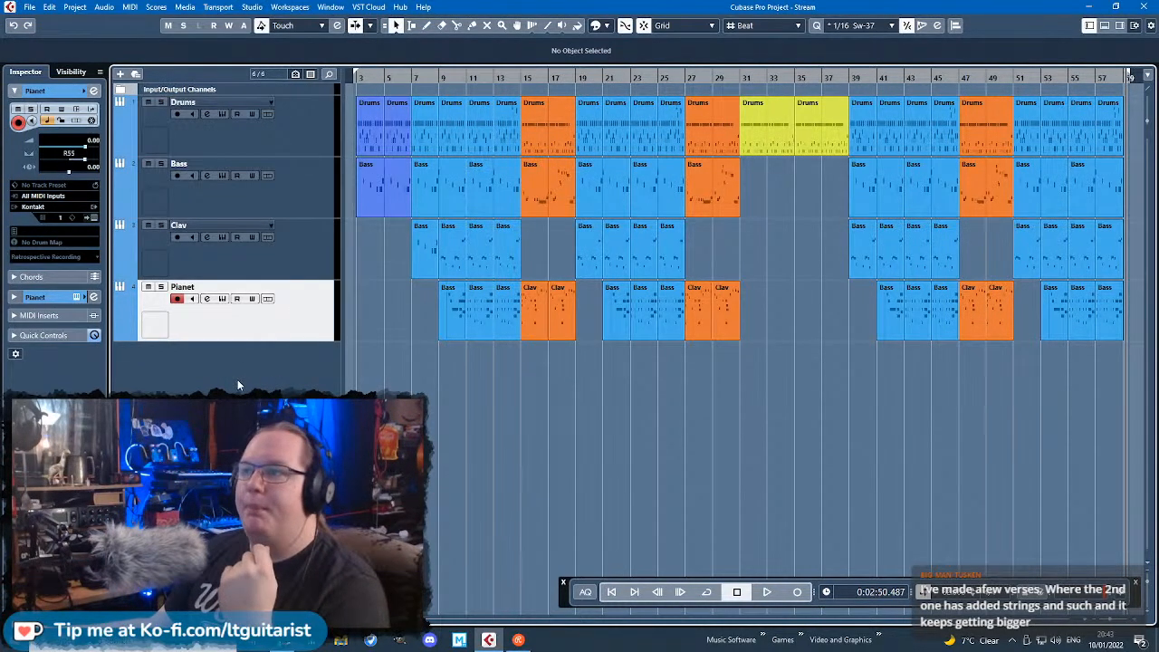
click(263, 258)
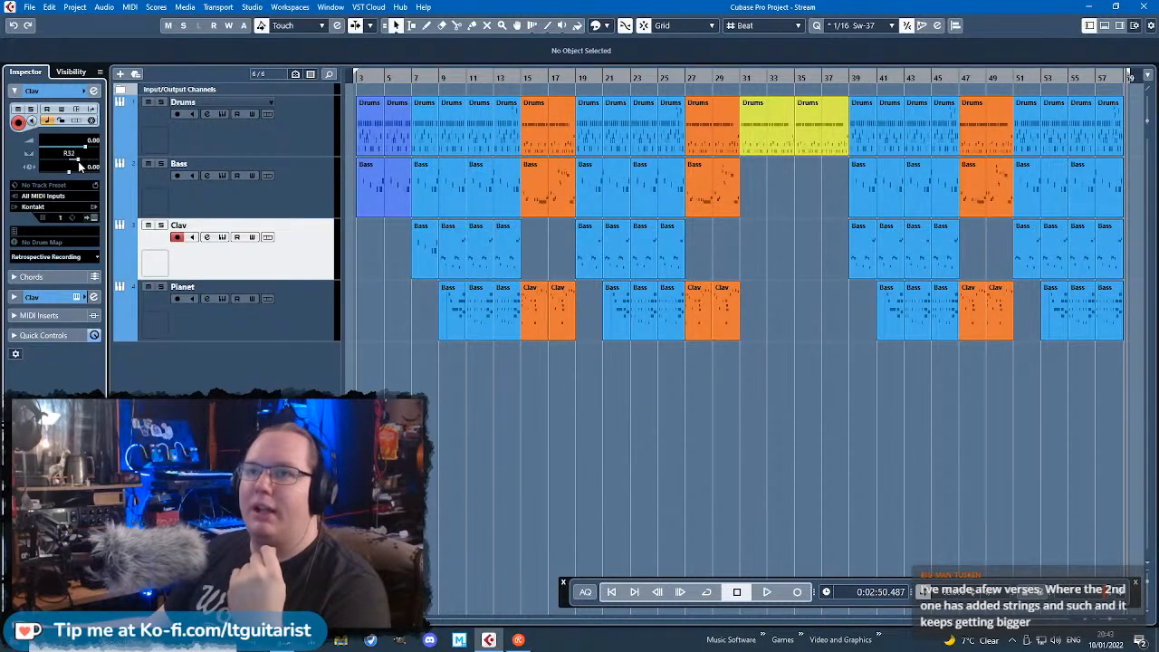
key(Down)
drag(87, 159, 92, 160)
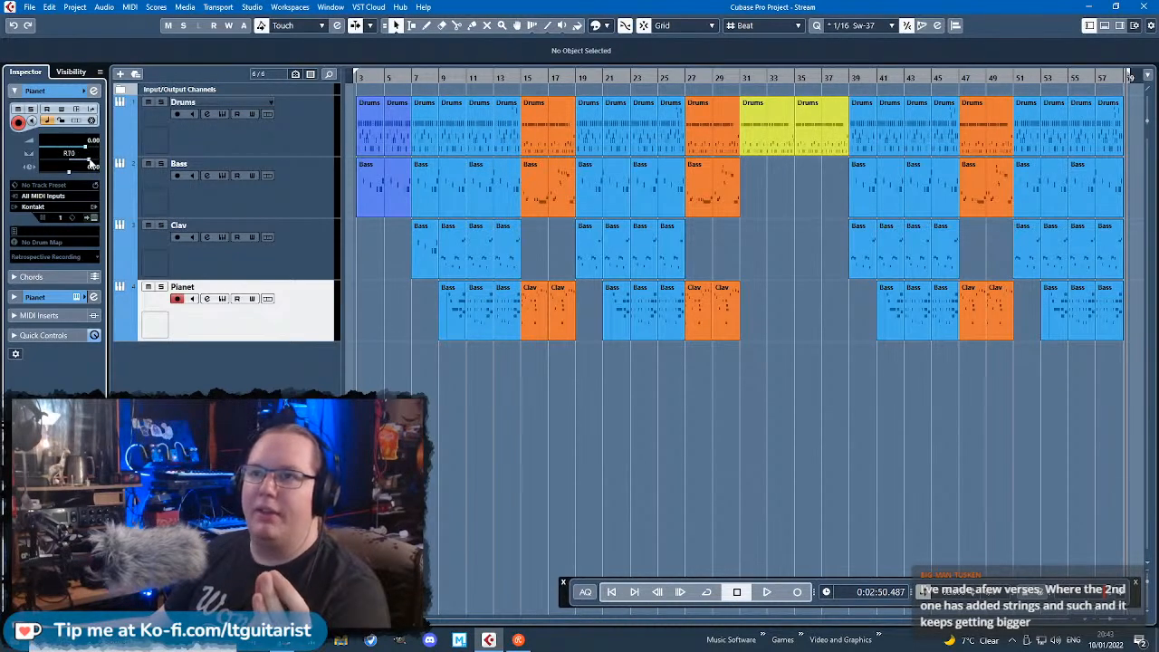
Step: Play the arrangement briefly from around bar 23 to hear the Pianet's panning
click(629, 79)
key(space)
scroll(709, 510, up, 2)
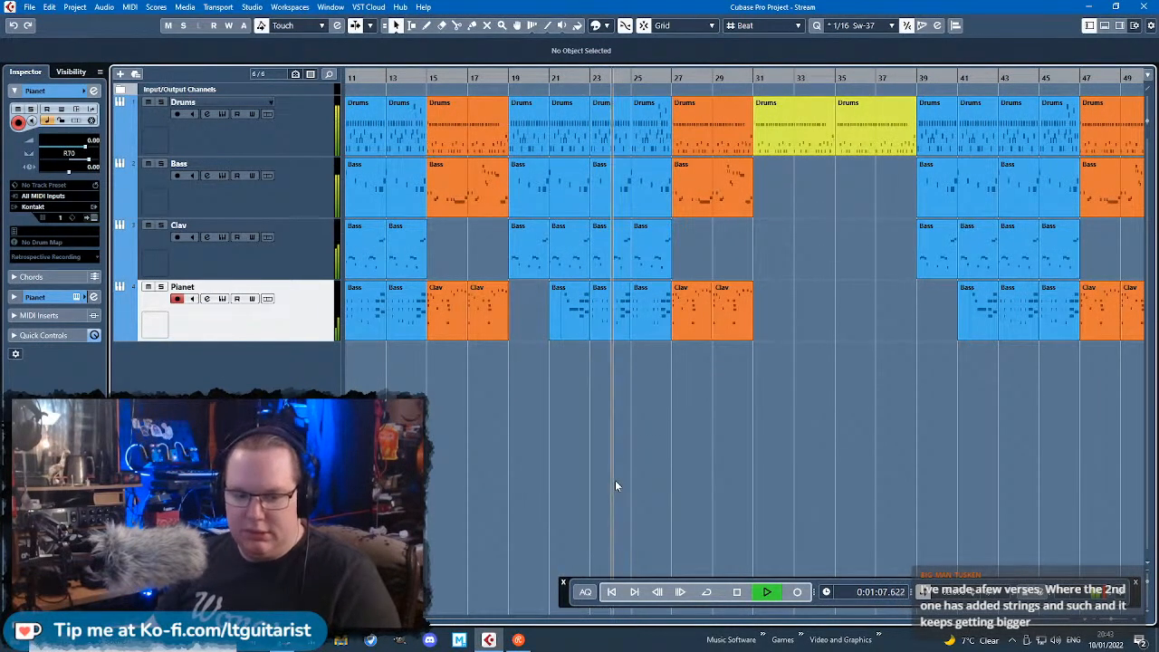
key(space)
Step: Add one instrument track using Padshop, routed to Stereo Out
right_click(245, 388)
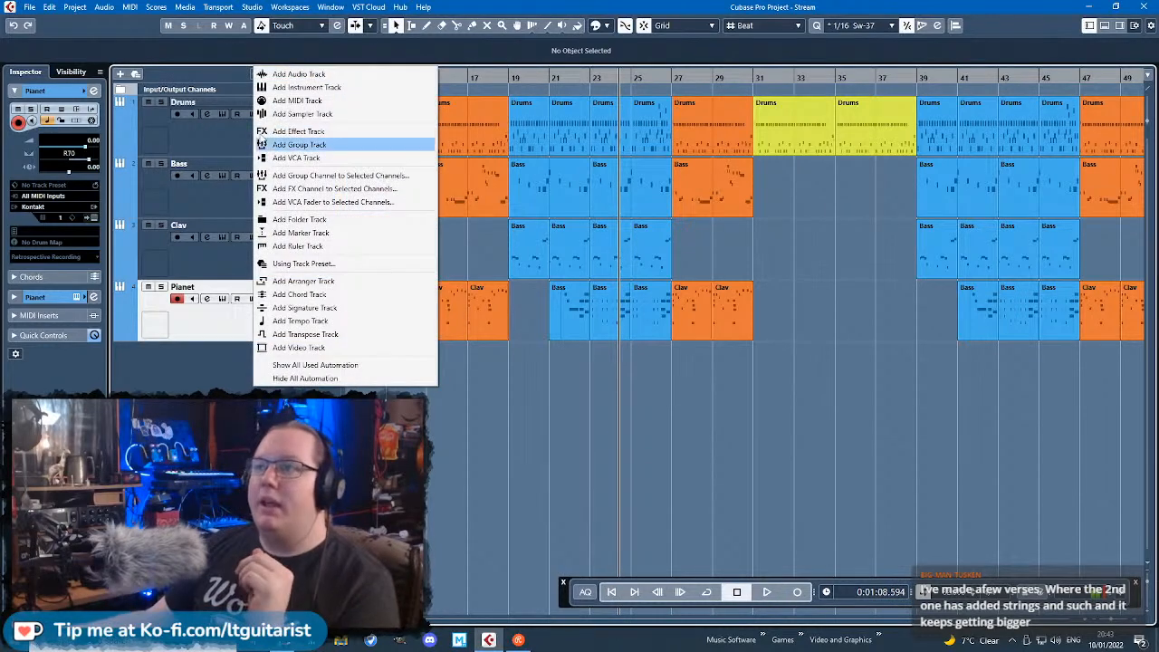
click(308, 86)
click(652, 288)
scroll(588, 507, down, 3)
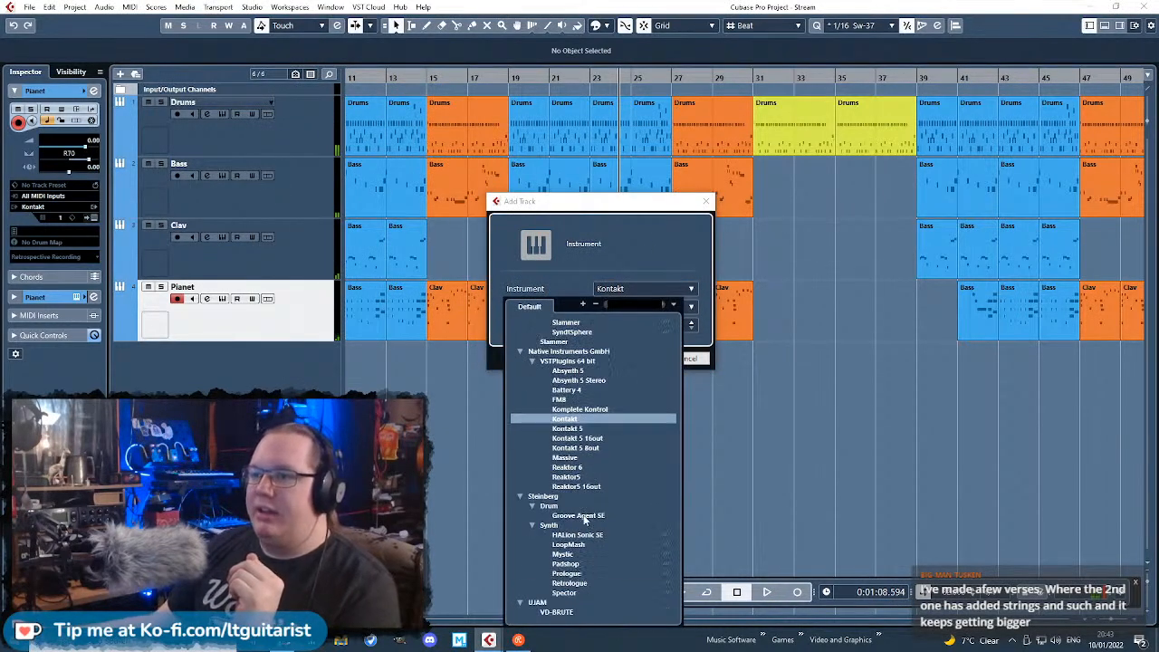
click(570, 583)
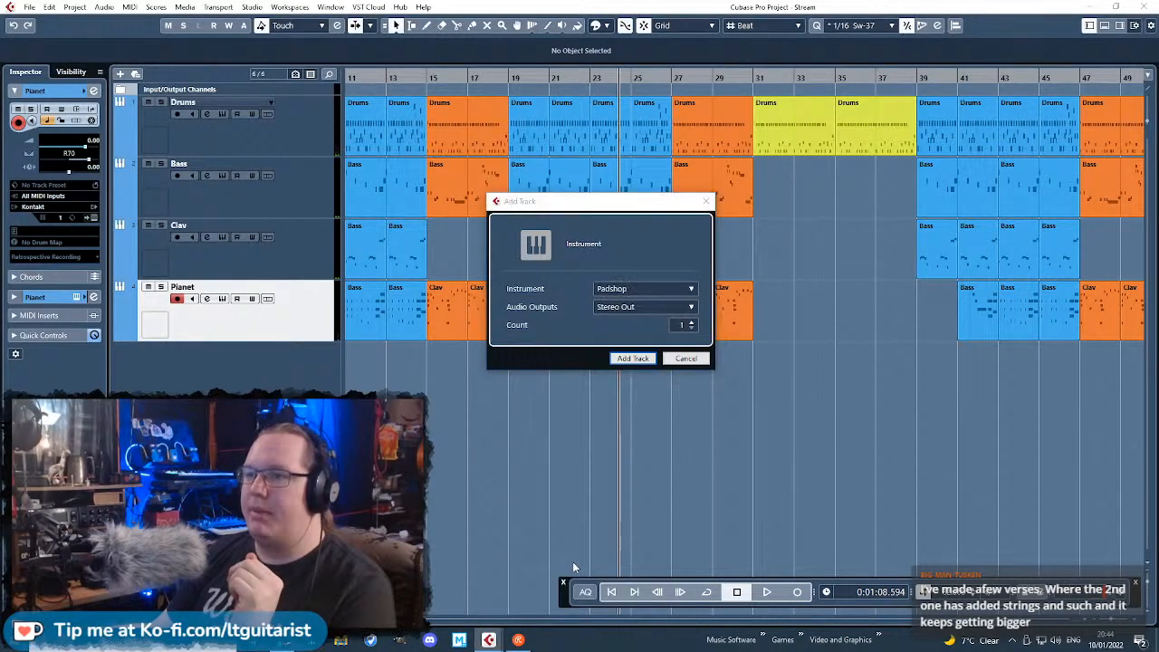
click(630, 356)
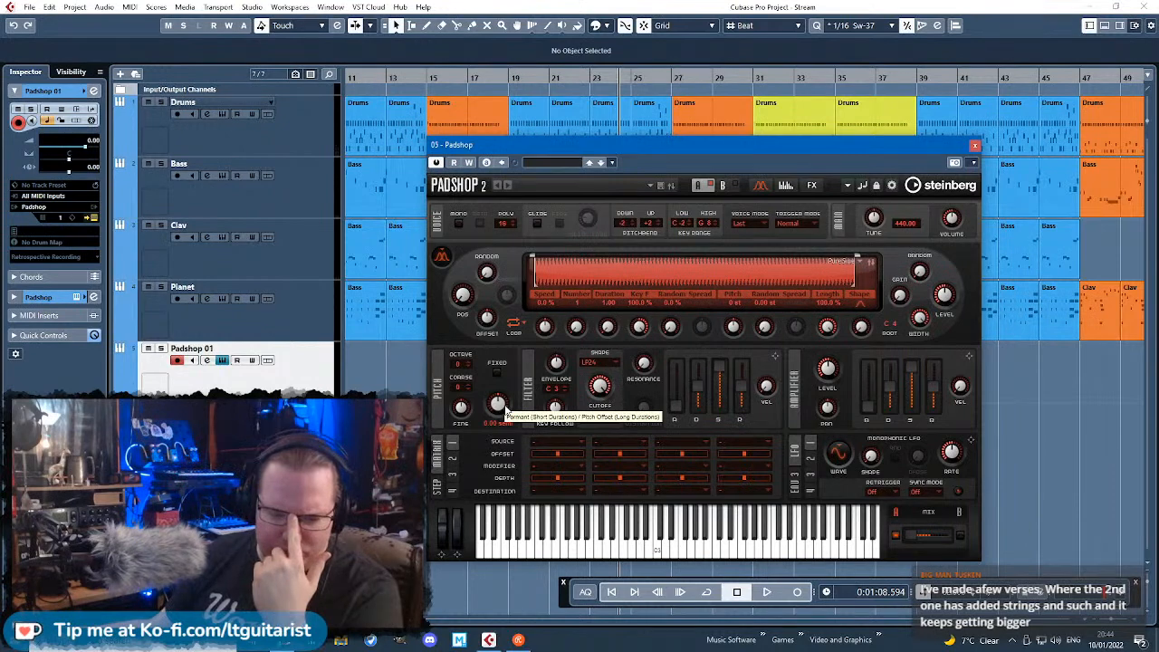
Step: Filter the Padshop presets by the Strings category across all content sets and load Memoirs of a String
drag(716, 144, 784, 97)
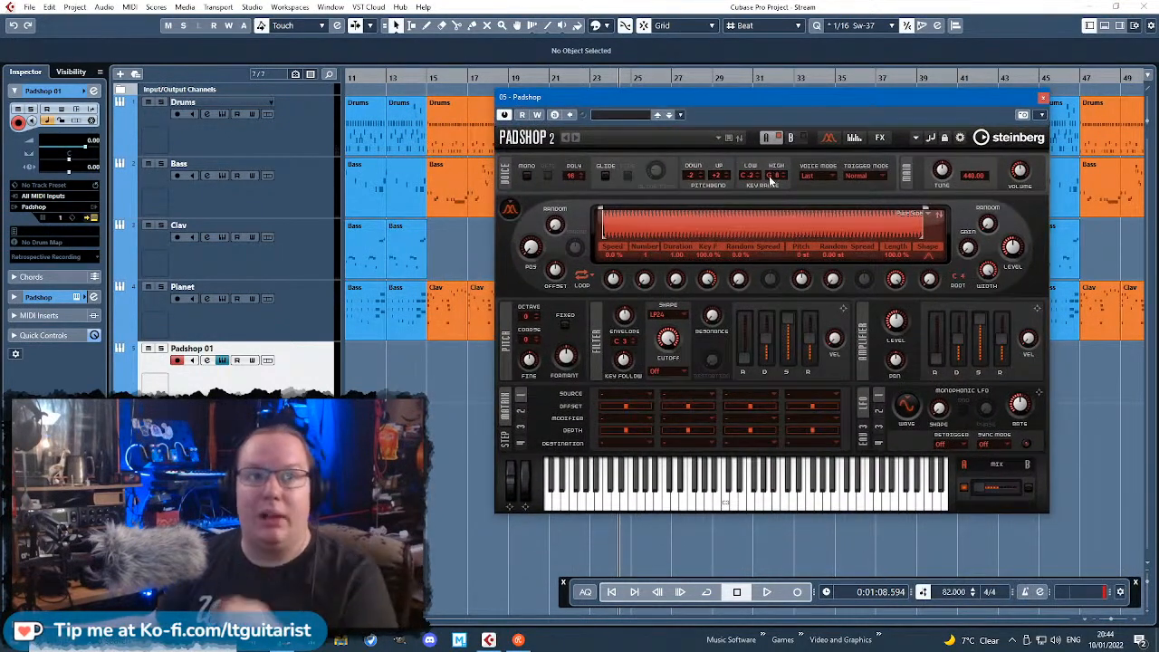
click(634, 114)
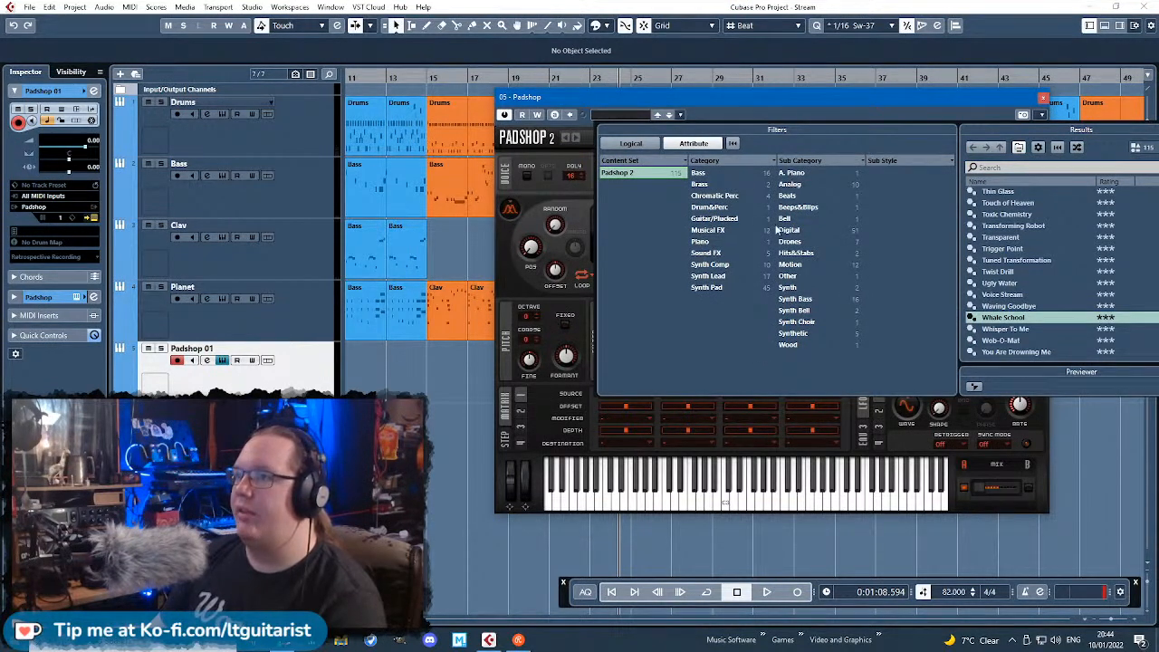
click(658, 185)
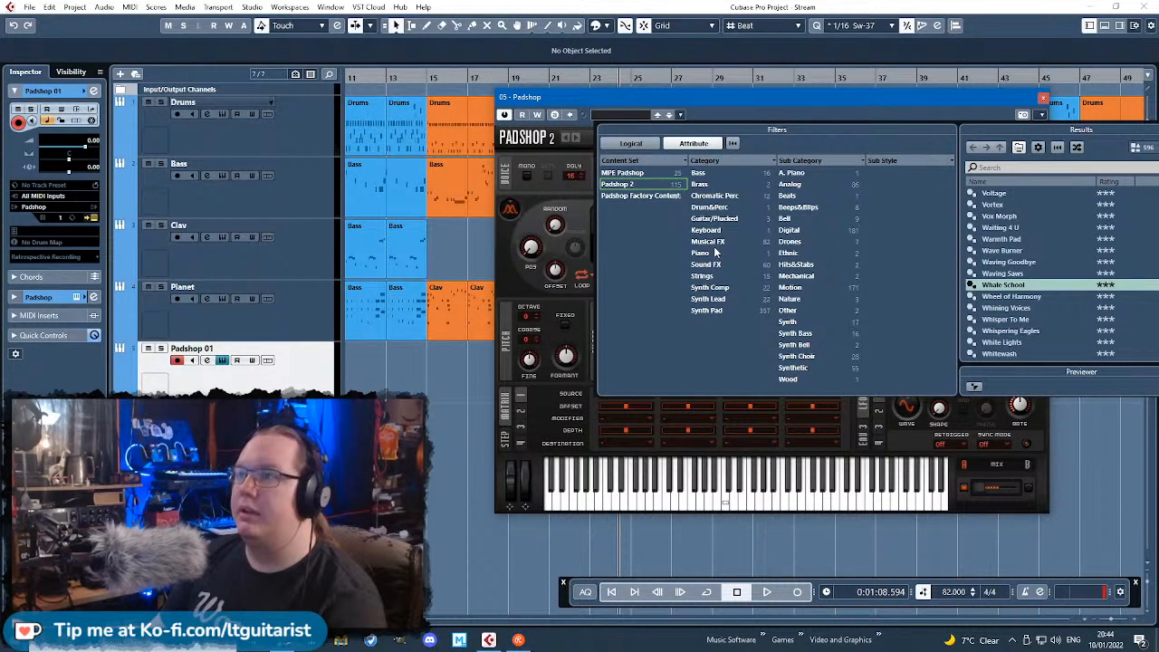
click(706, 277)
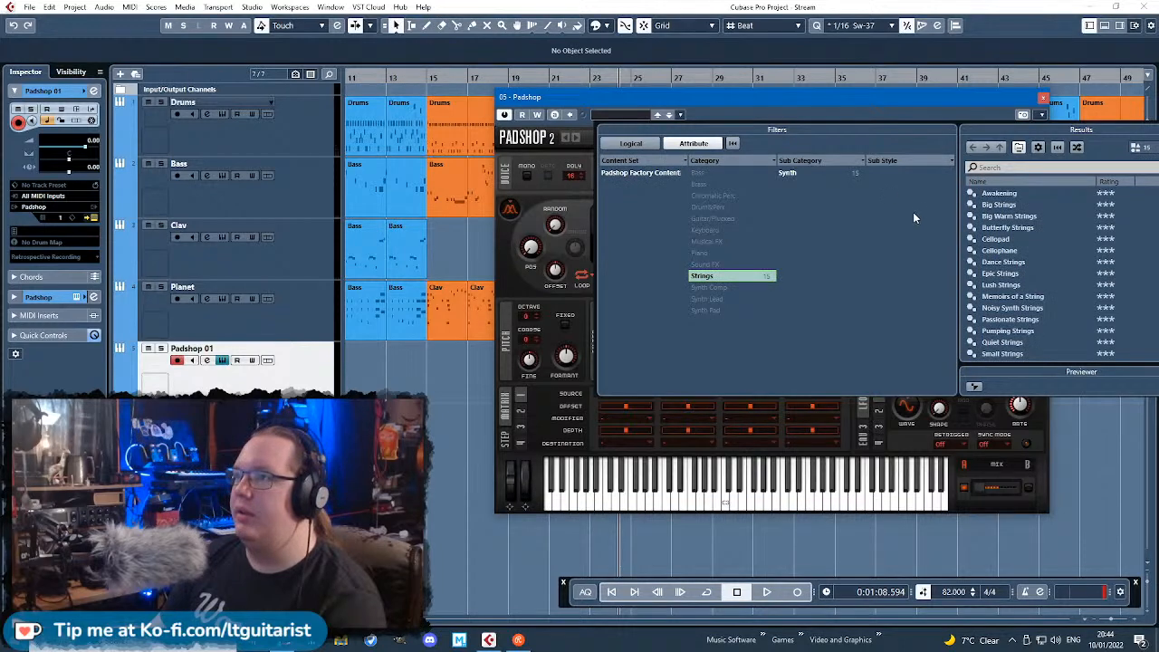
double_click(1012, 296)
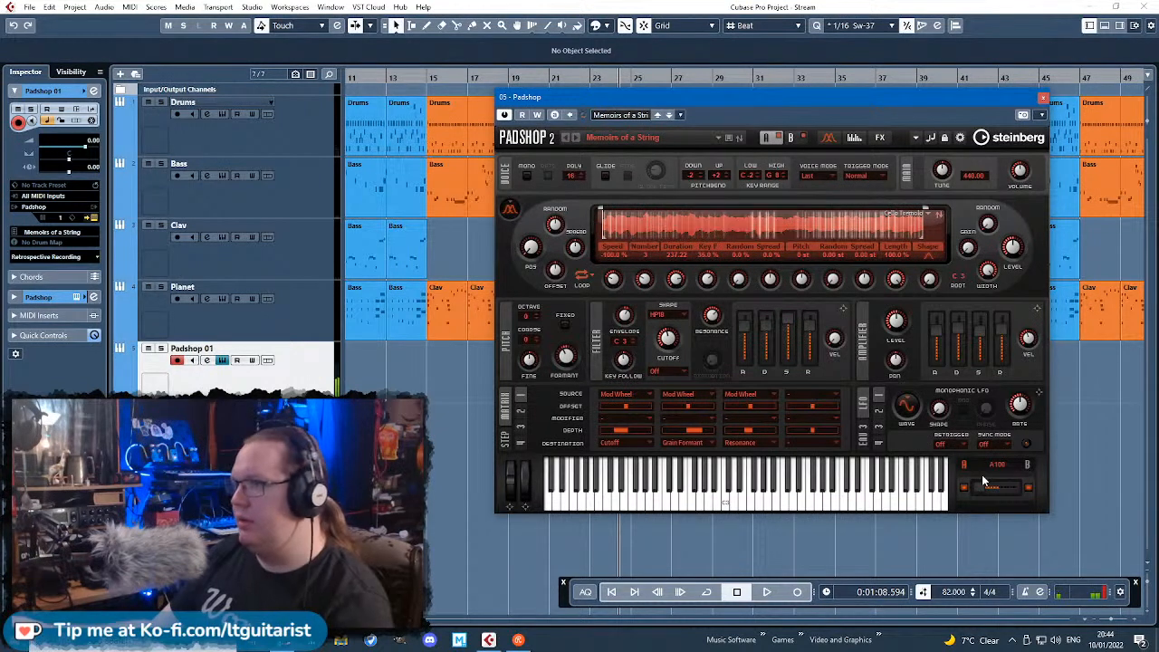
Step: Try Padshop's layer mix, audition Passionate Strings and Pumping Strings, and return to Memoirs of a String
drag(991, 492, 1025, 491)
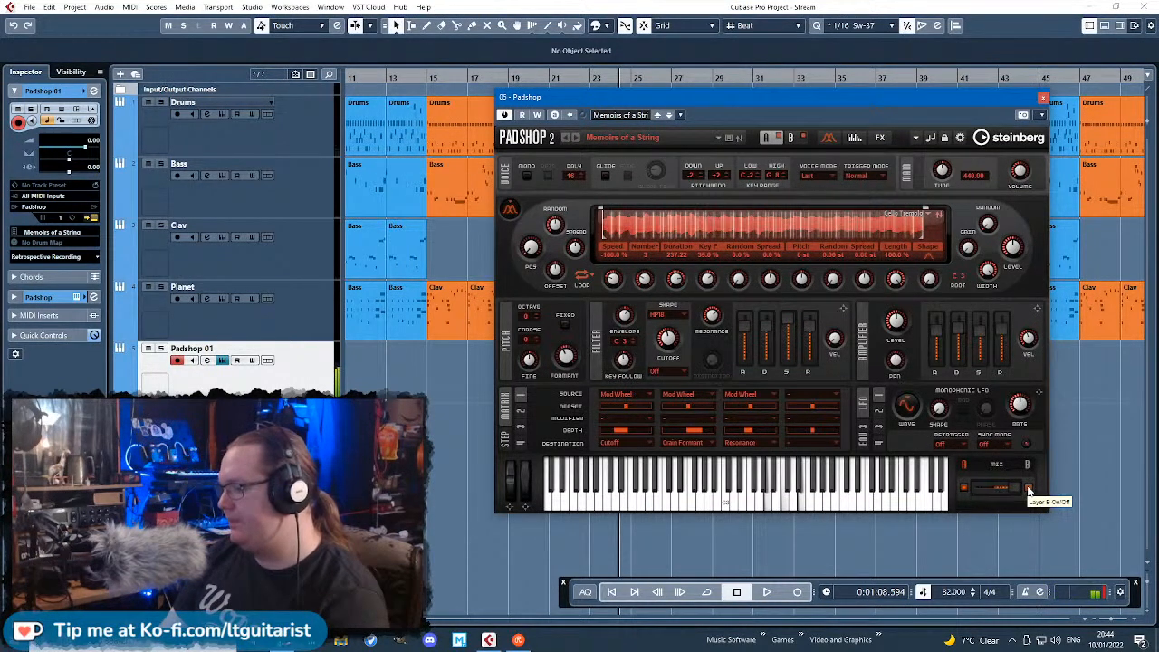
click(668, 115)
click(669, 115)
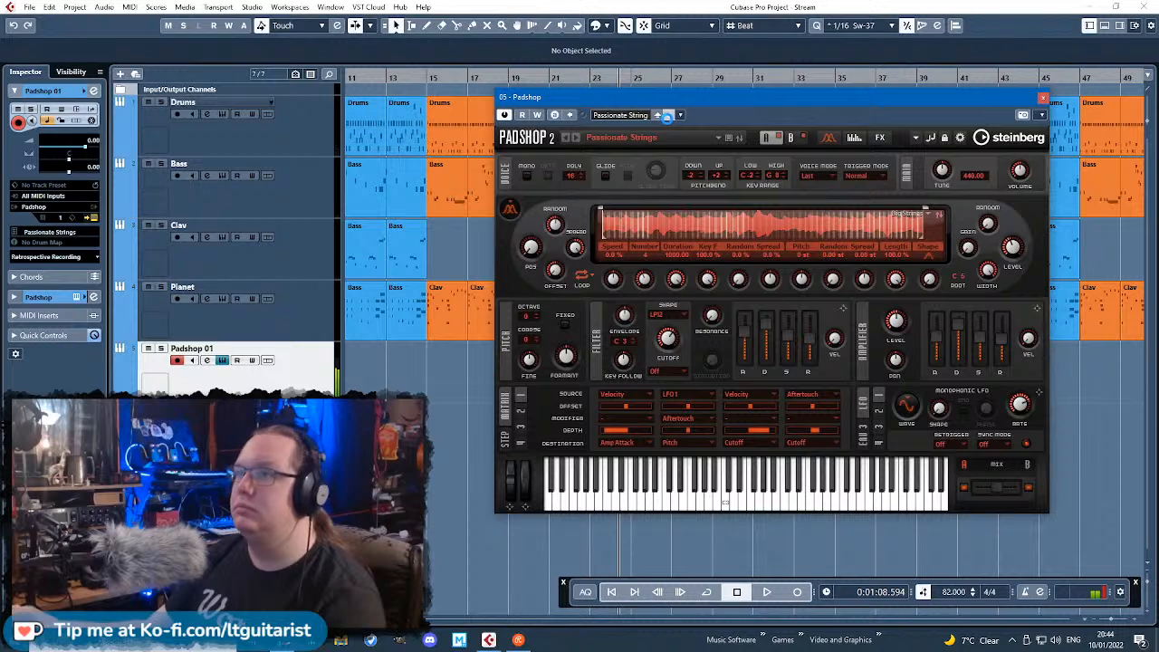
click(668, 115)
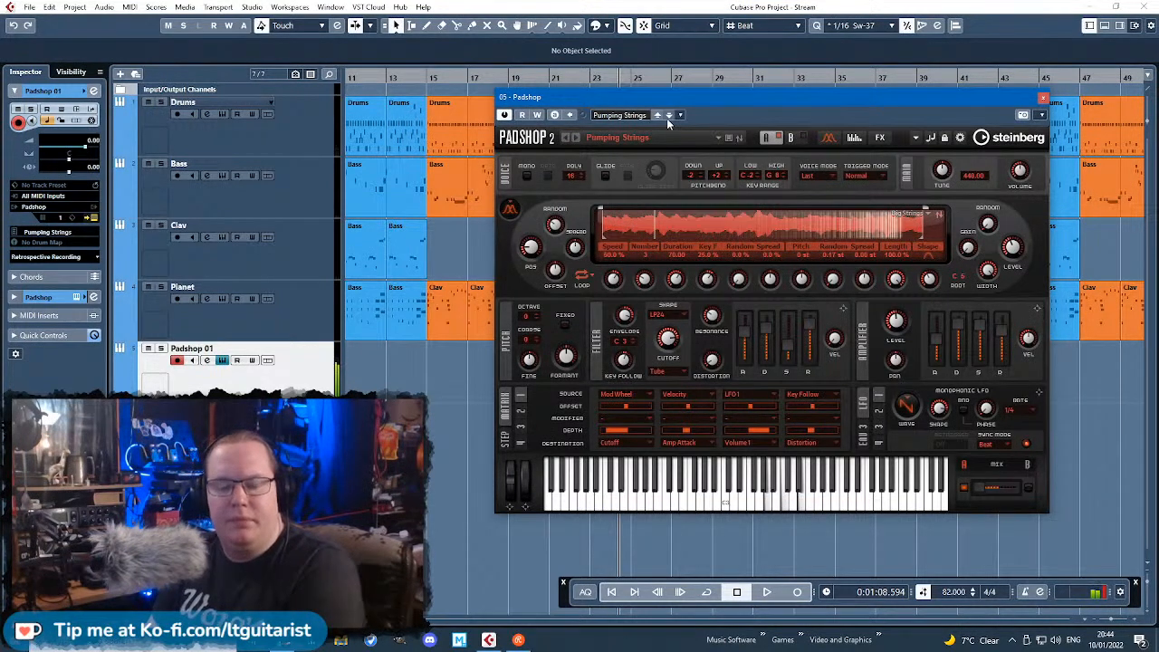
click(656, 114)
click(655, 114)
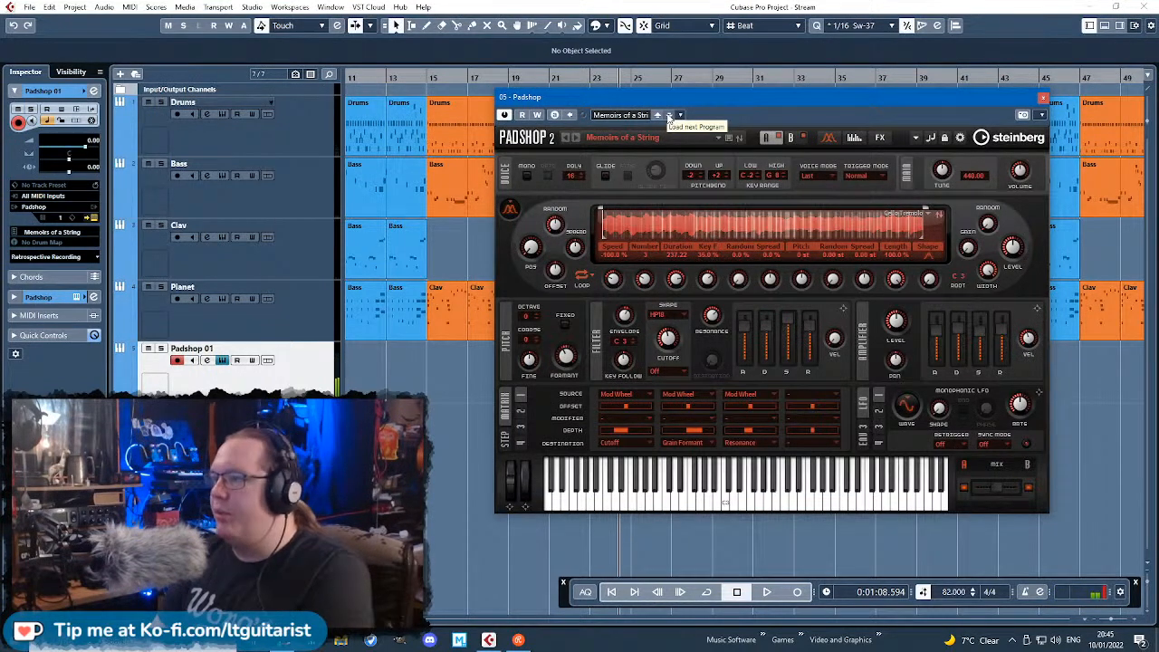
Step: Close the Padshop editor and record sustained string chords on Padshop 01, starting the take at bar 24 and stopping within bar 29
click(1043, 97)
drag(945, 449, 1136, 460)
scroll(498, 391, up, 1)
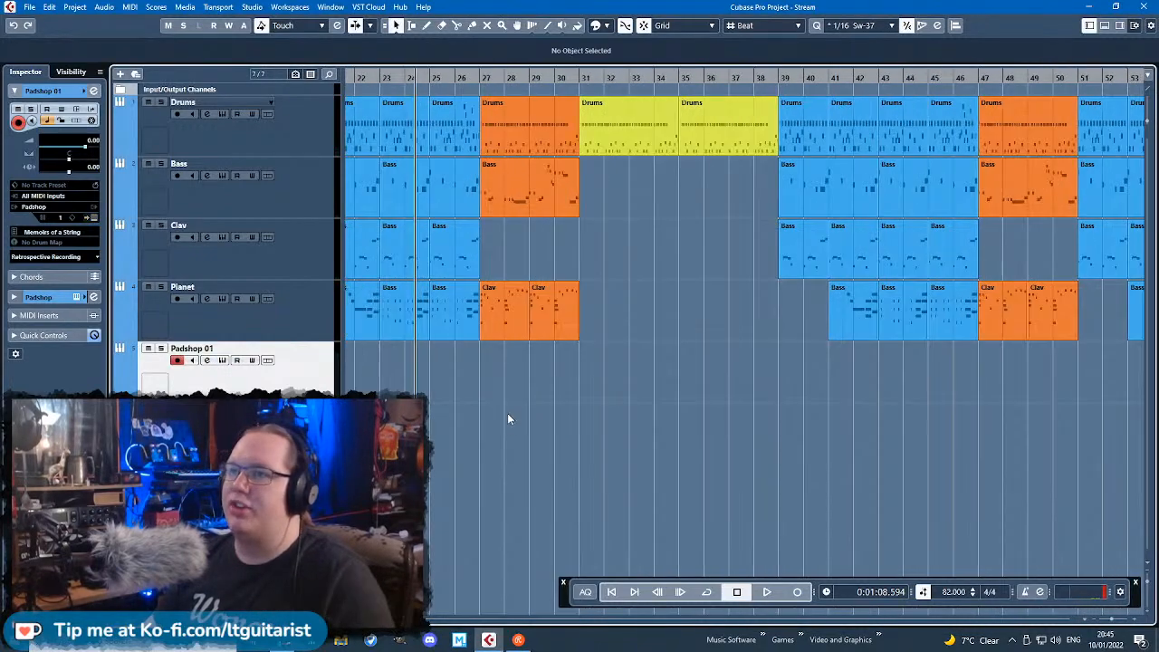
scroll(499, 391, left, 4)
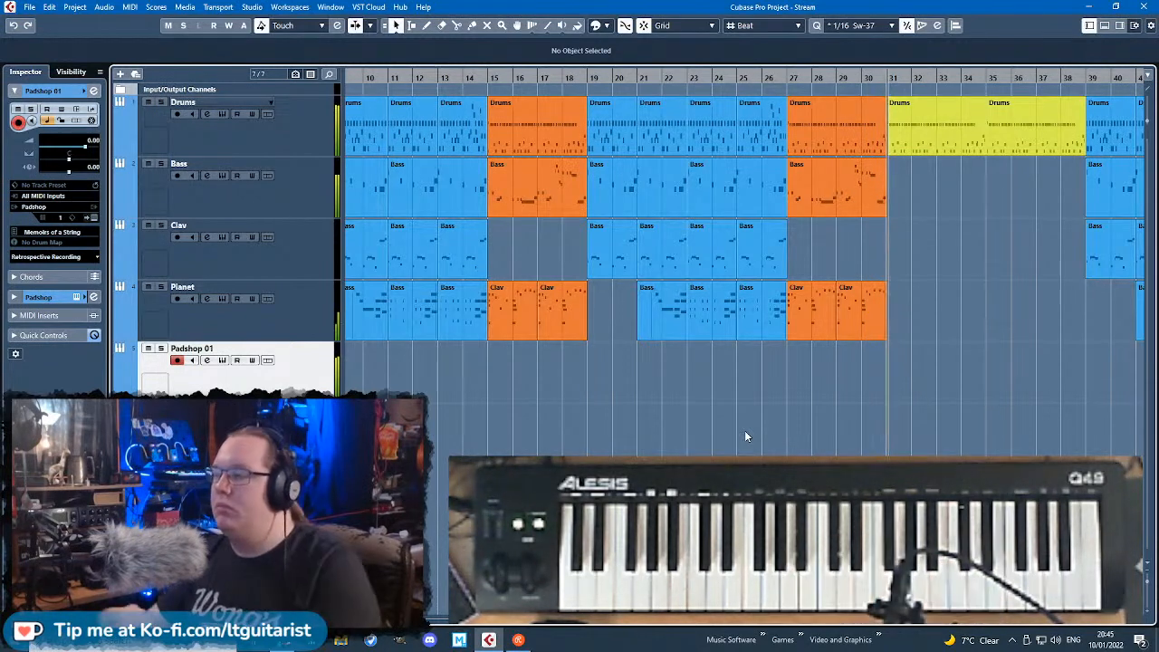
click(716, 87)
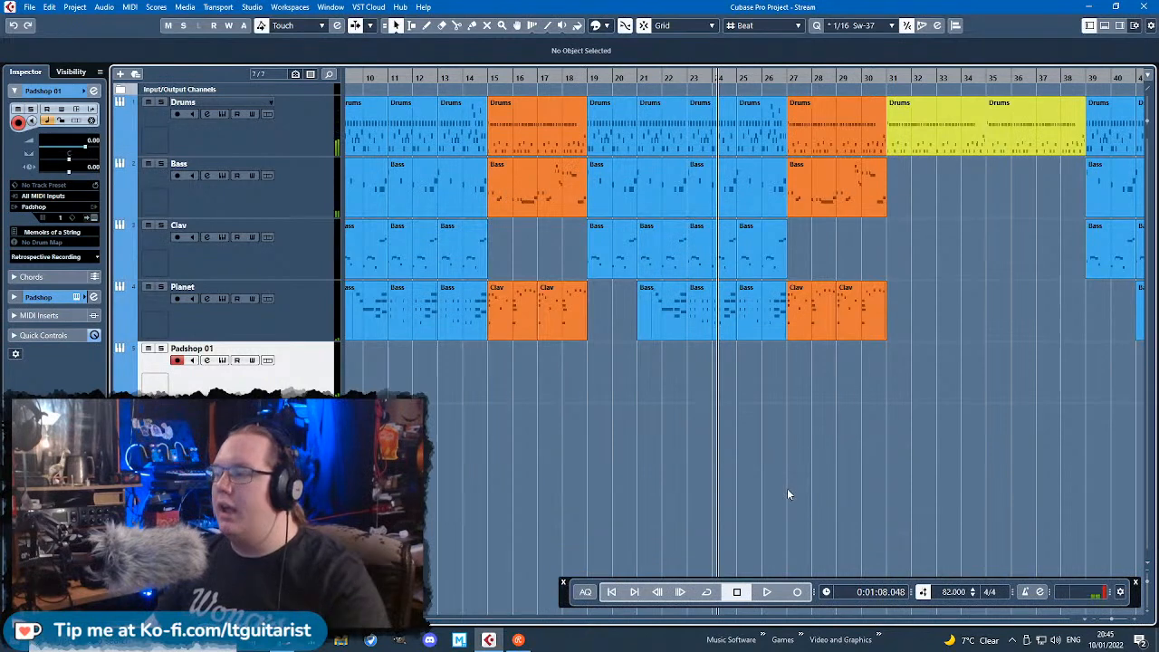
click(795, 592)
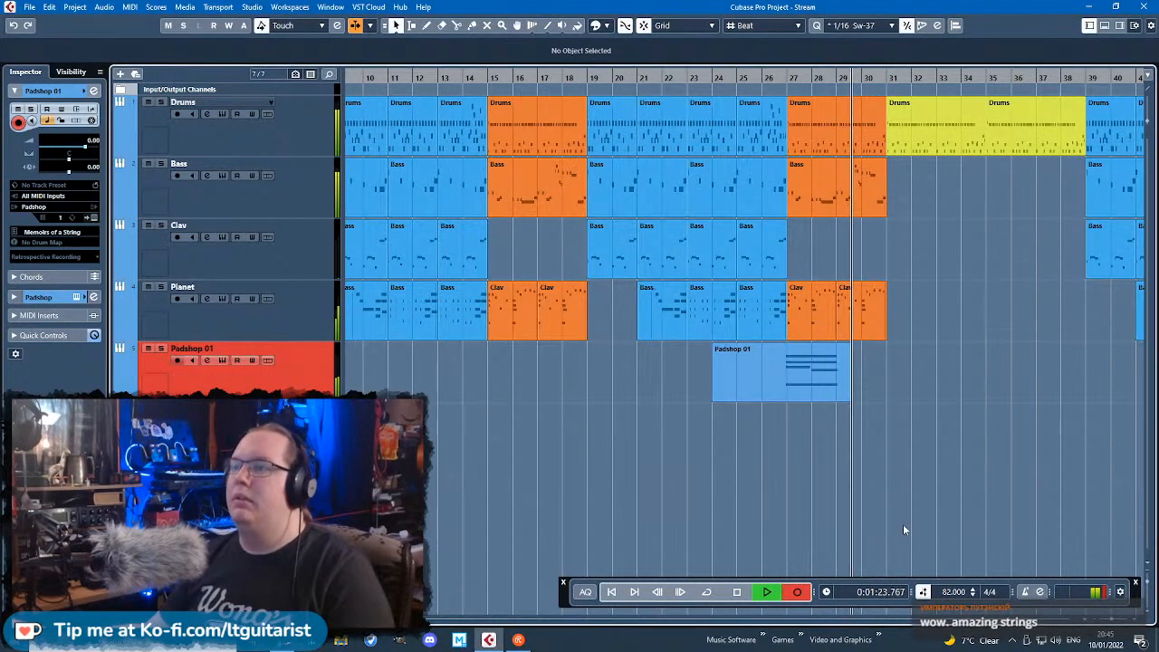
key(space)
Step: Extend the end of the recorded Padshop 01 part to 32.3.1
key(g)
key(g)
scroll(934, 290, down, 2)
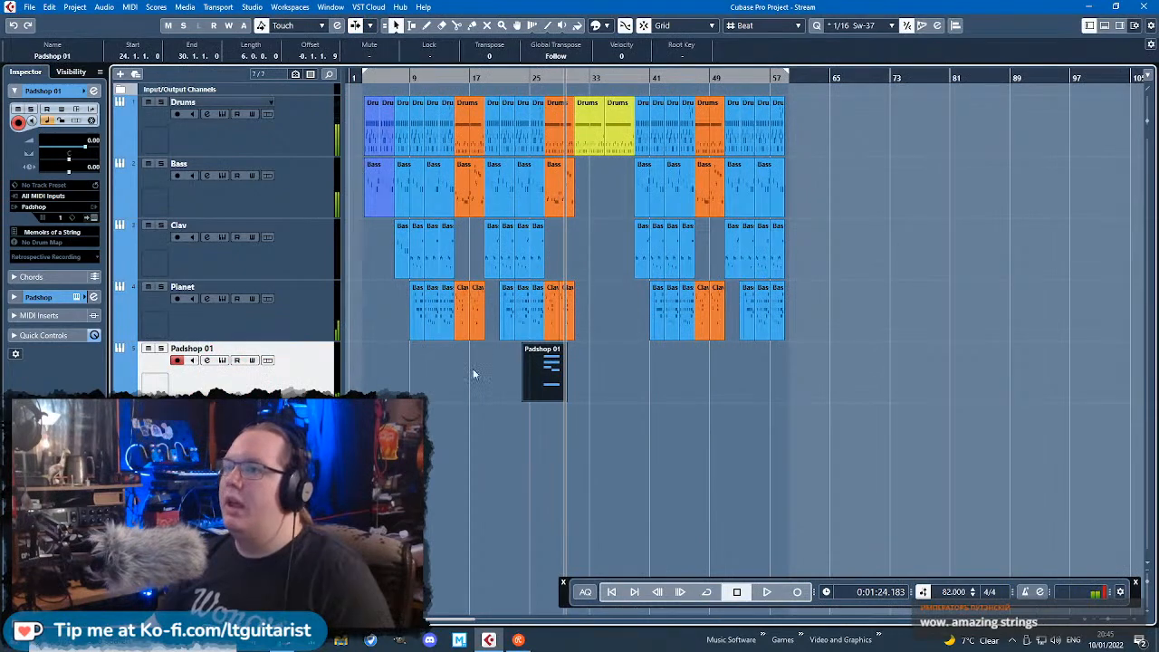
scroll(521, 371, up, 5)
click(688, 419)
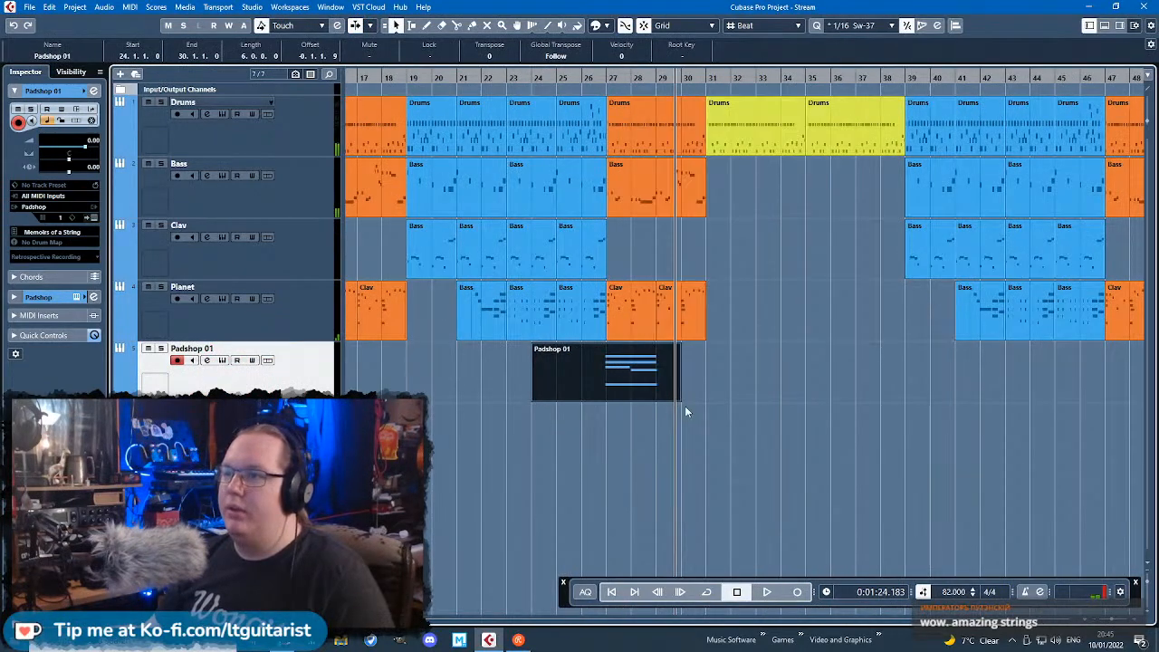
drag(679, 400, 741, 399)
Step: Render the Padshop 01 part in place to audio with the current settings, and reselect the Padshop 01 instrument track
right_click(662, 373)
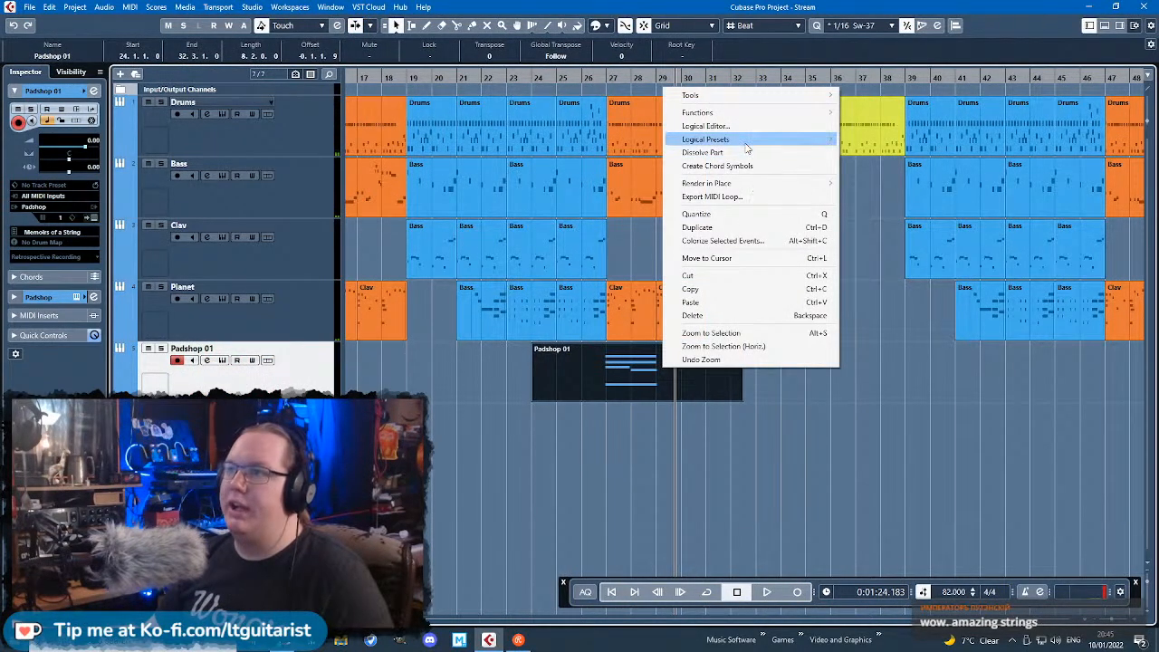
mouse_move(747, 114)
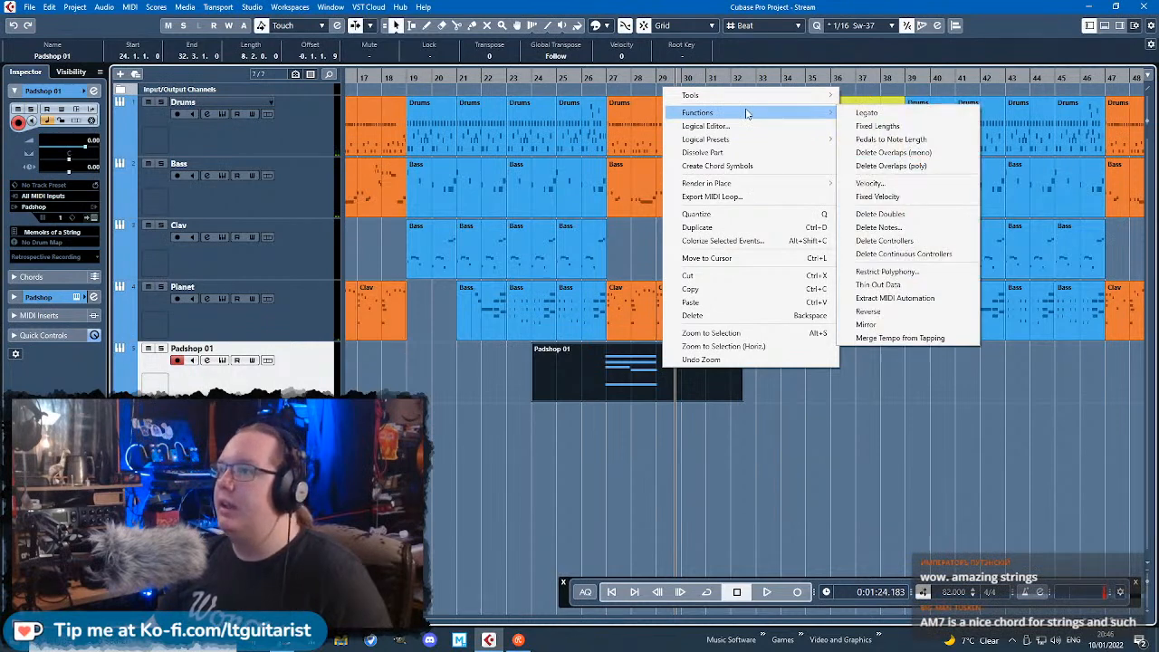
mouse_move(739, 183)
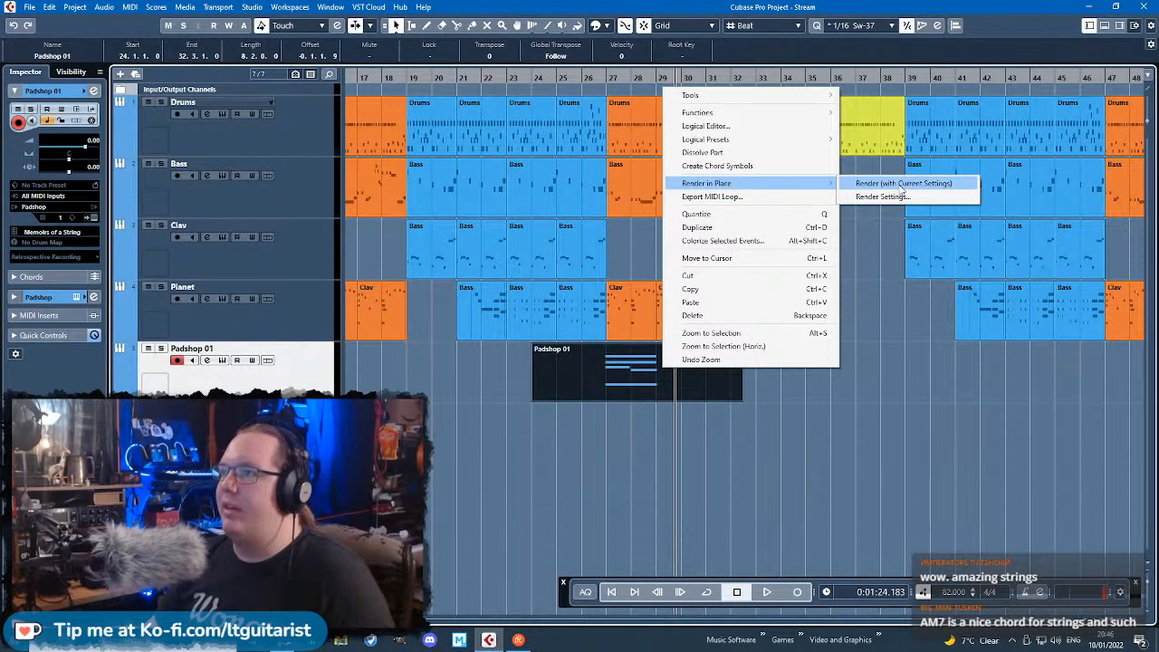
click(900, 185)
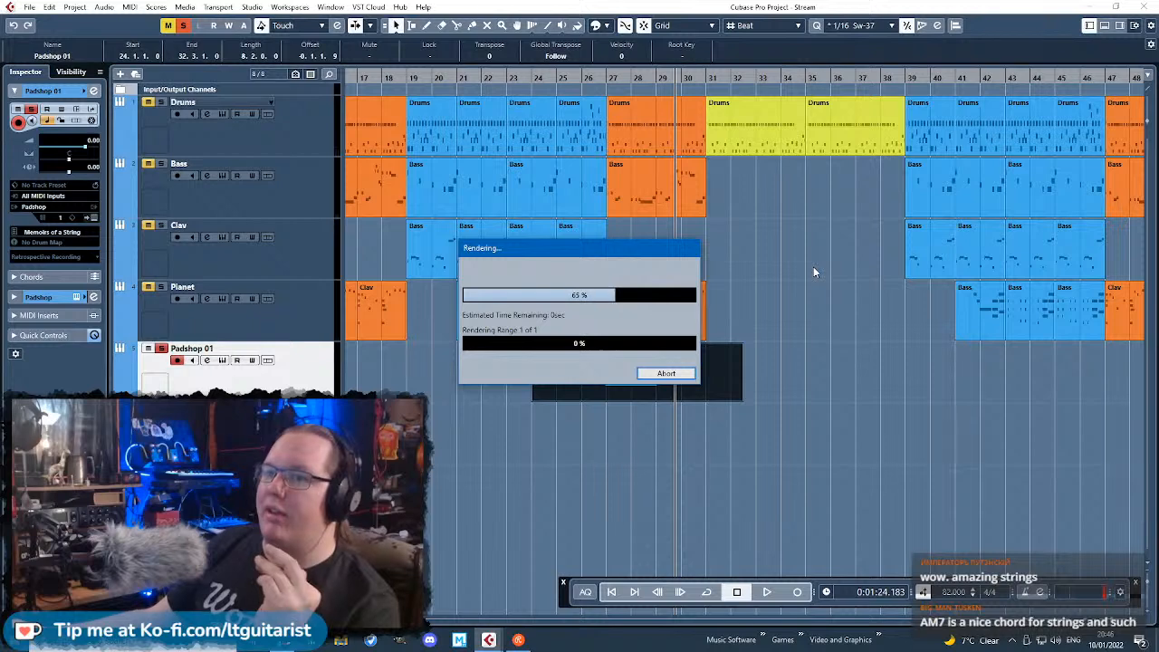
click(691, 494)
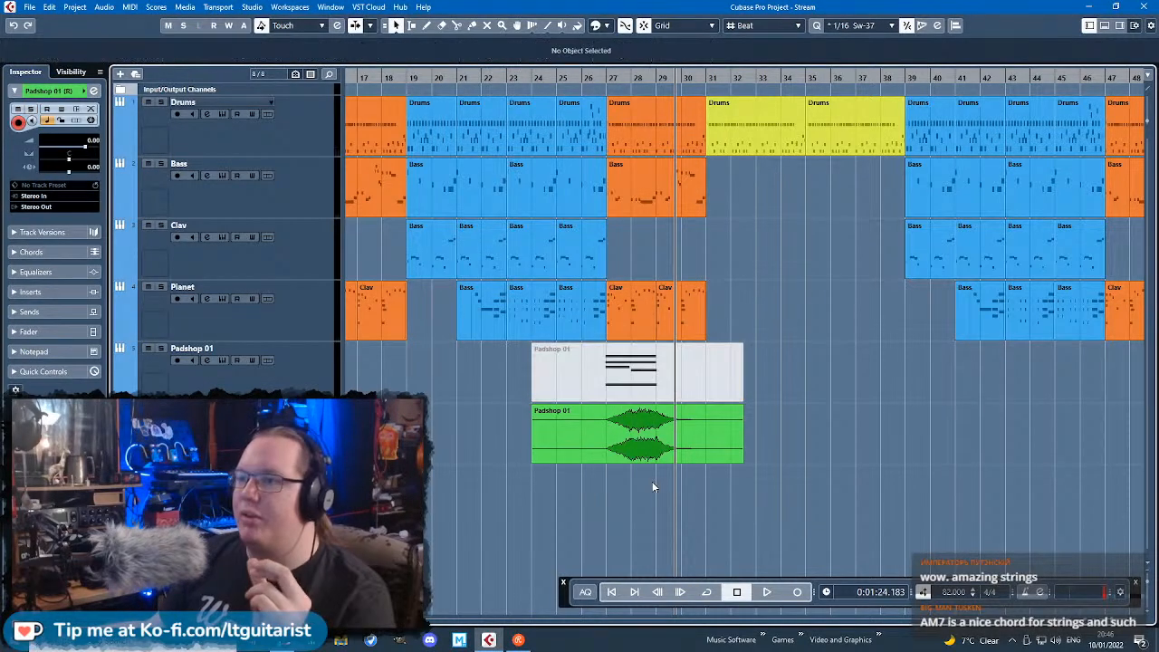
click(290, 379)
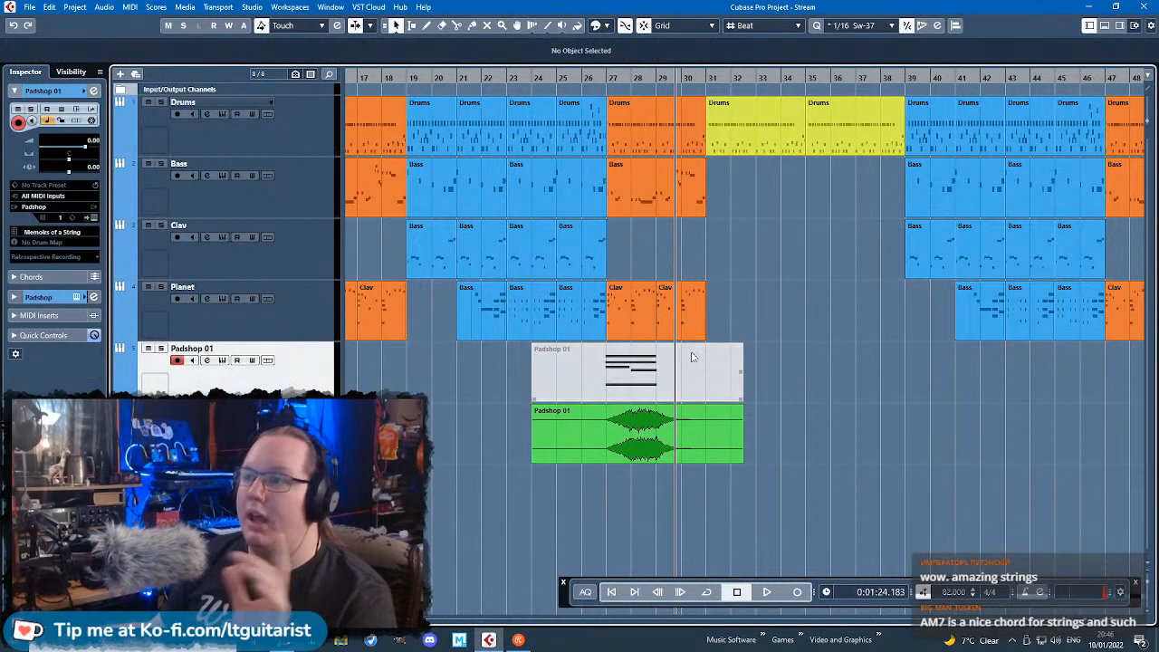
Step: Reduce the height of the Padshop 01 instrument track in the track list
click(589, 367)
click(639, 507)
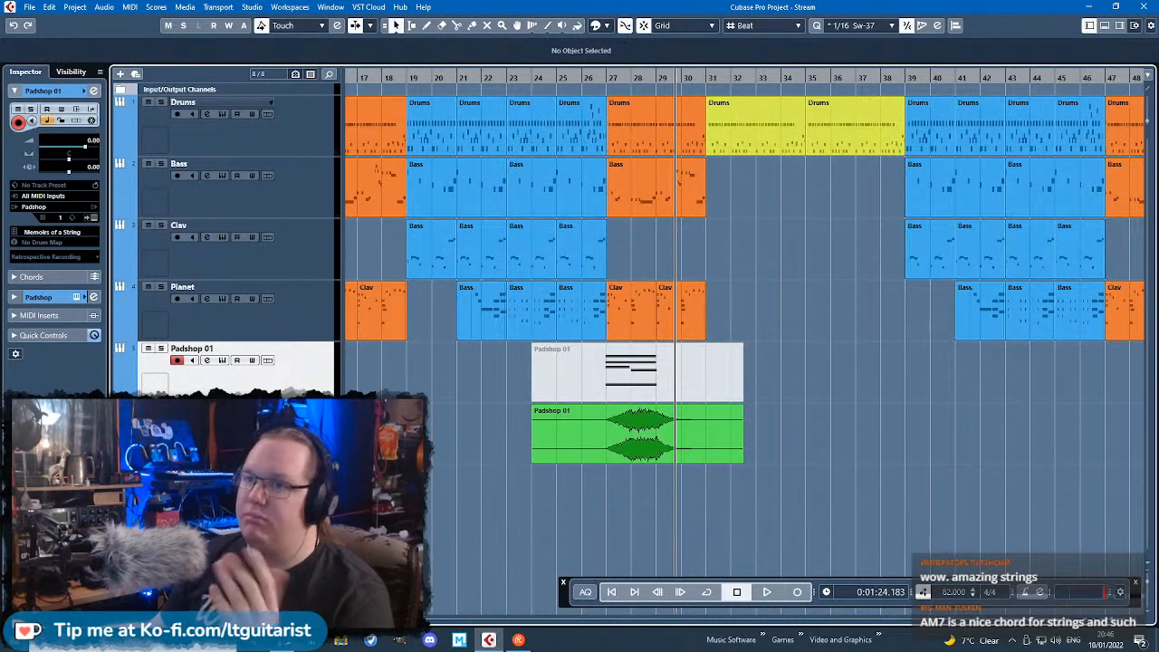
drag(304, 402, 305, 367)
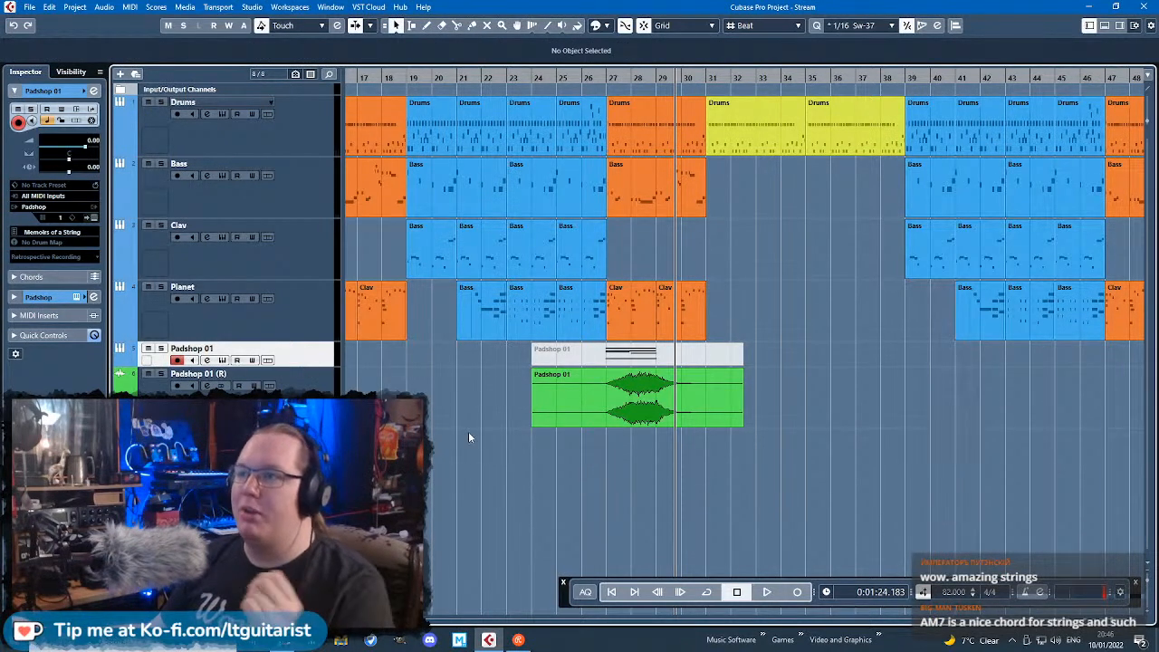
Step: Split the rendered Padshop 01 audio at bars 27 and 29 and delete the pieces before and after that range
click(602, 414)
scroll(610, 415, up, 3)
alt+click(595, 417)
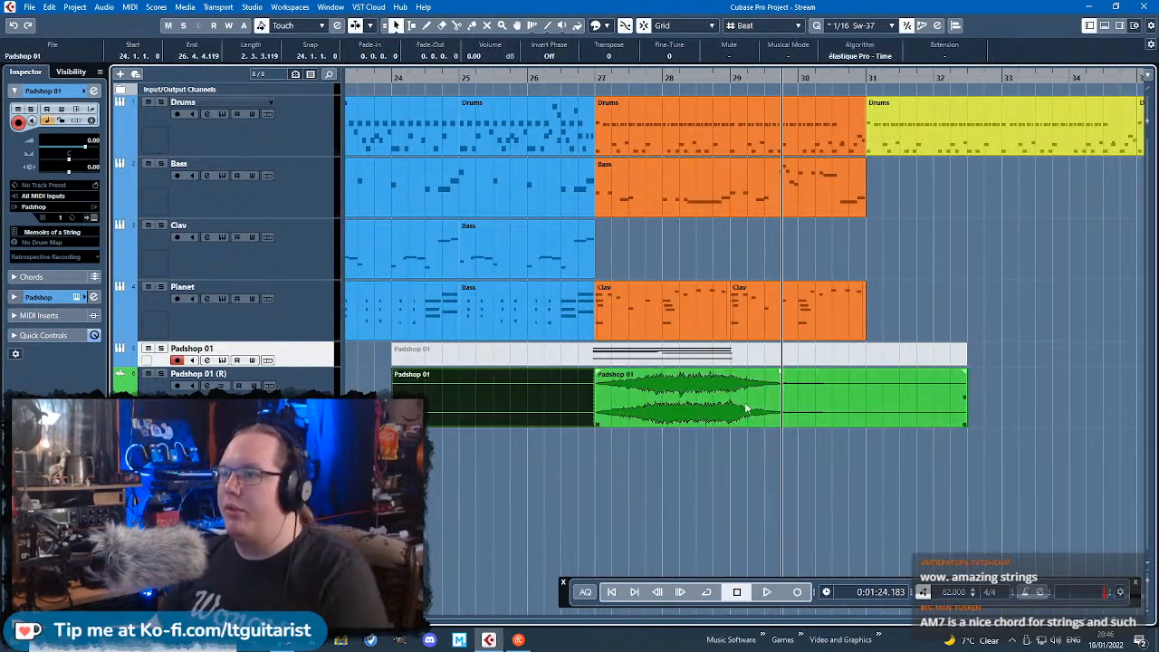
key(Delete)
key(ctrl+z)
key(Delete)
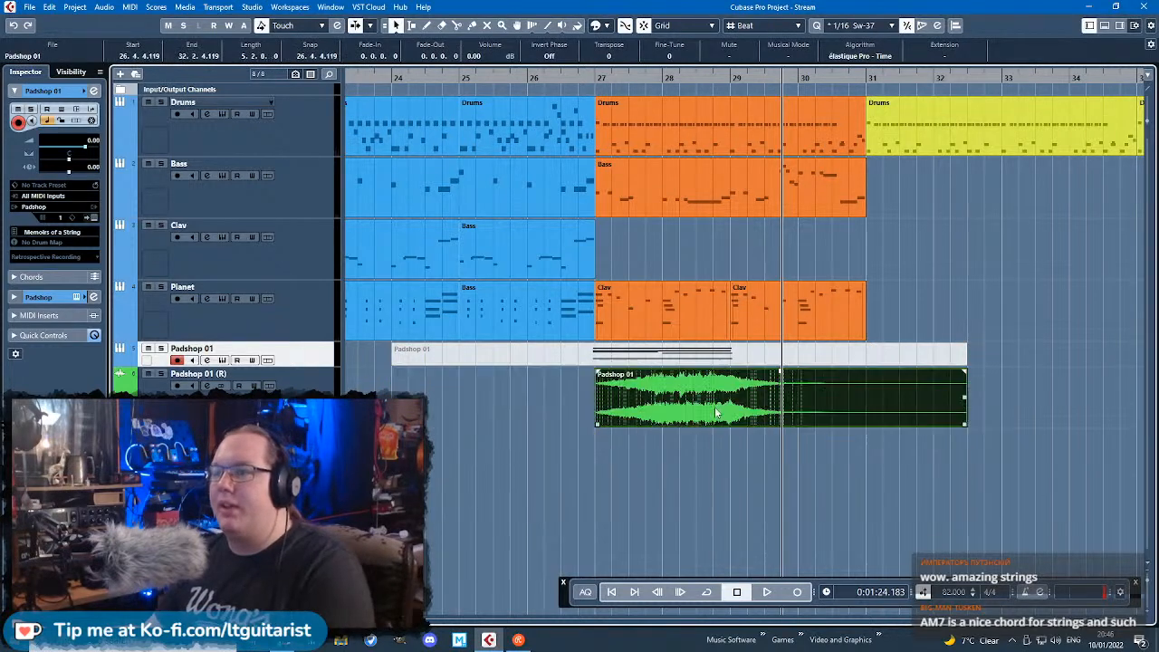
alt+click(731, 412)
key(Delete)
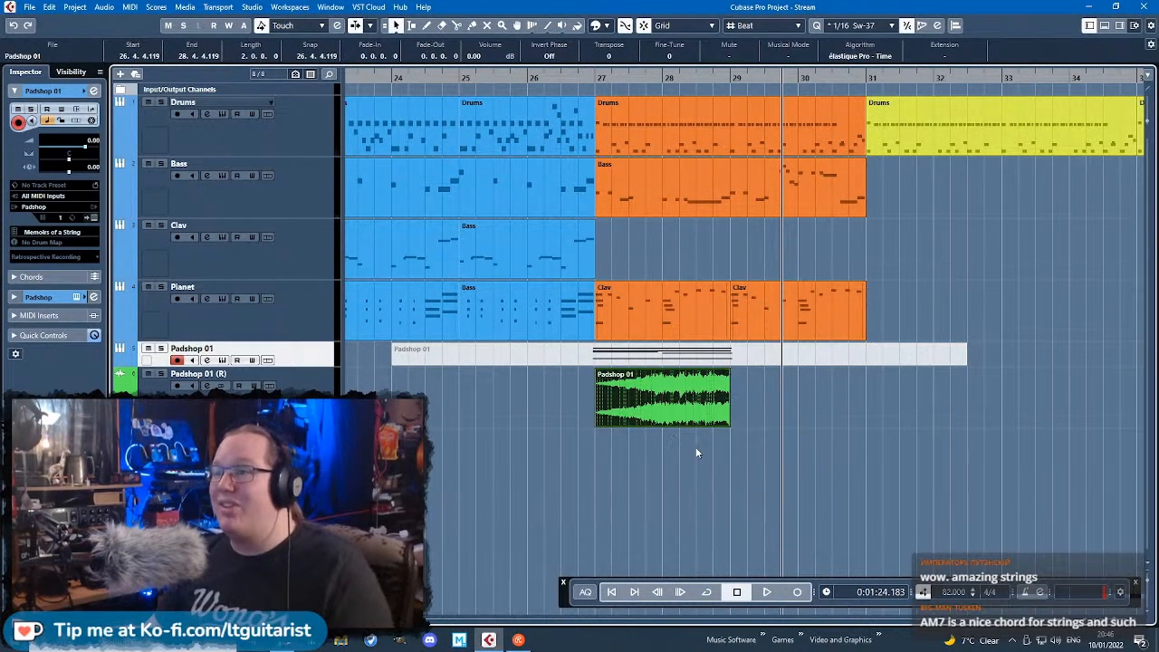
Step: Duplicate the two-bar Padshop 01 audio clip to bars 29–31 and crossfade the copy with the original
key(ctrl+d)
scroll(686, 471, up, 4)
key(x)
scroll(659, 458, down, 3)
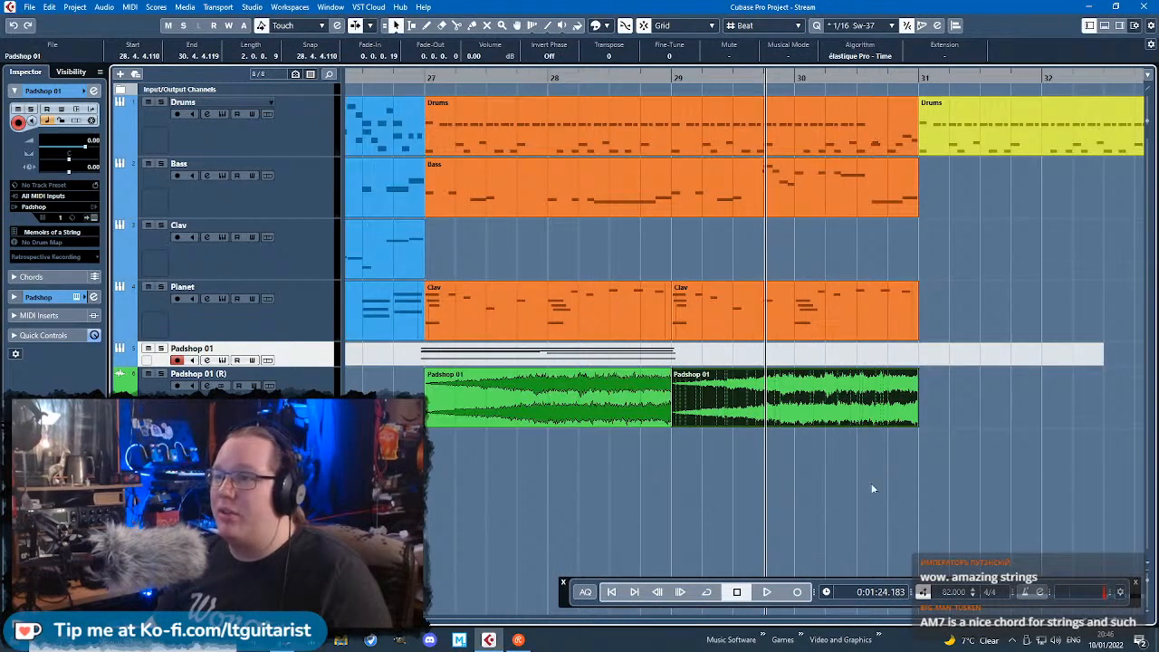
Step: Add a very short fade-in at the start of the first Padshop 01 clip and a short fade-out at the end of the second
drag(773, 479, 549, 385)
scroll(440, 373, up, 4)
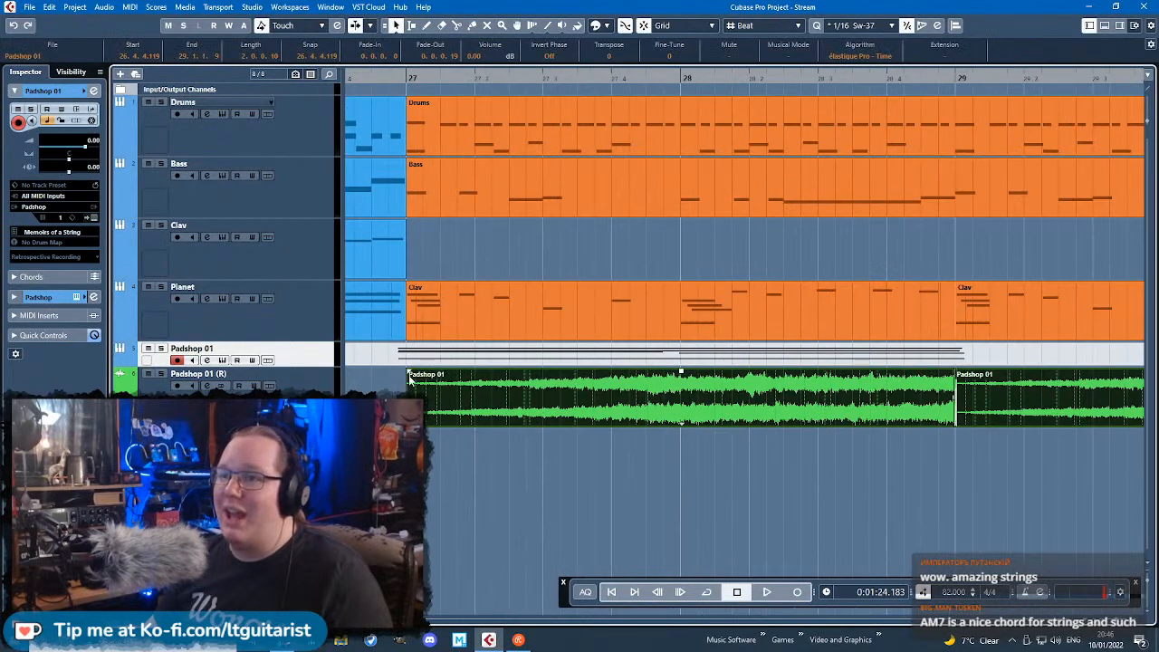
click(401, 384)
drag(408, 372, 413, 373)
scroll(415, 375, down, 3)
scroll(896, 385, up, 3)
scroll(833, 391, up, 1)
drag(917, 372, 913, 372)
scroll(882, 399, down, 3)
drag(796, 486, 399, 468)
Step: Solo the Padshop 01 (R) track and play from bar 27 to check the join between the two audio clips
click(304, 381)
key(s)
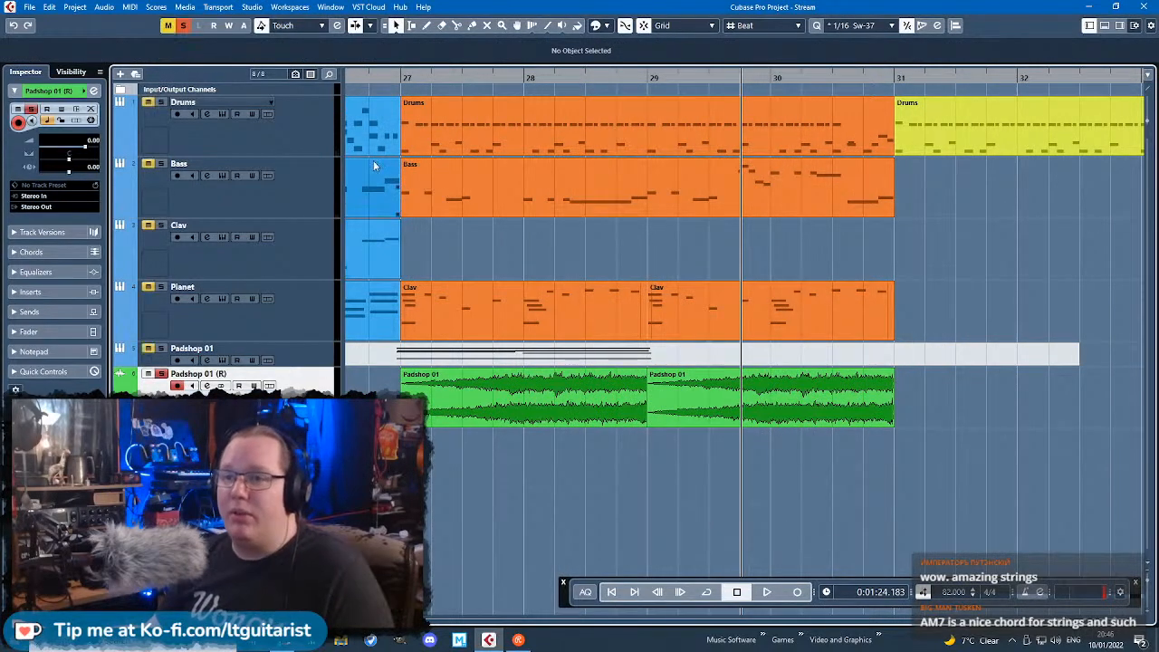
click(401, 80)
key(space)
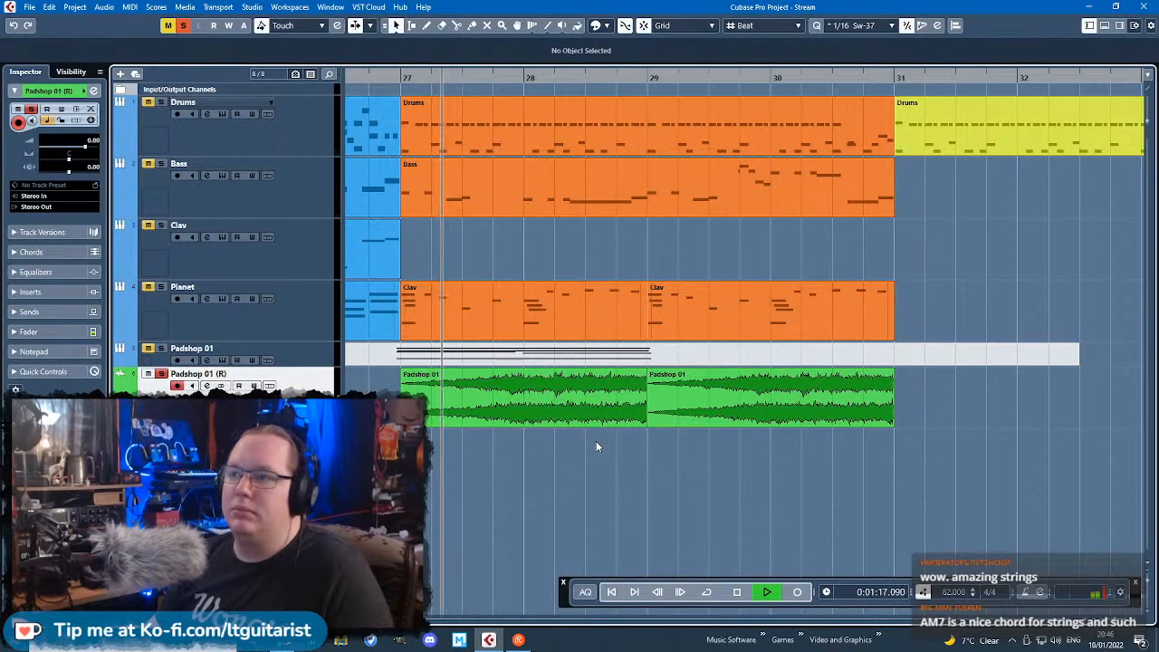
scroll(679, 484, up, 2)
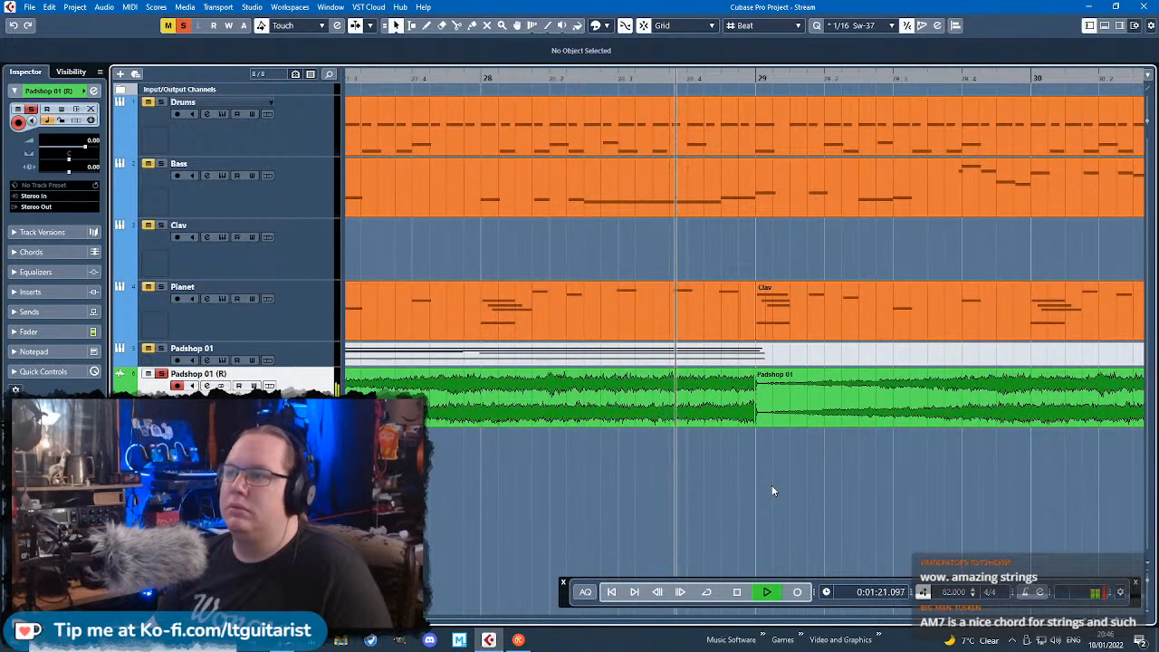
scroll(773, 489, down, 2)
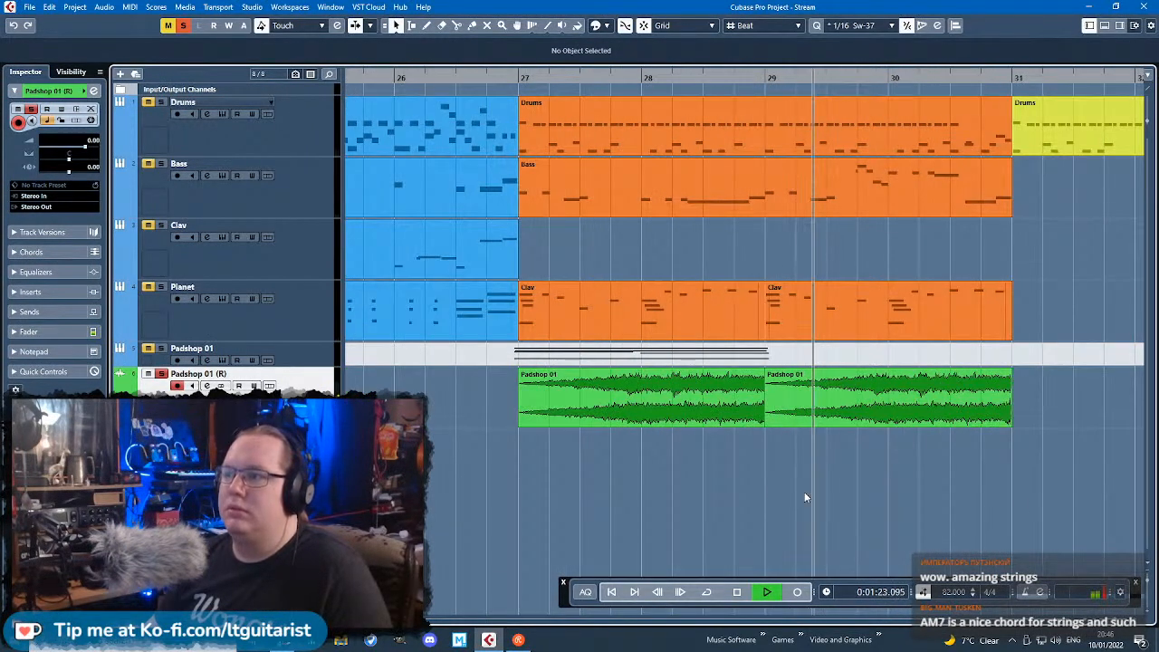
drag(1149, 490, 1155, 492)
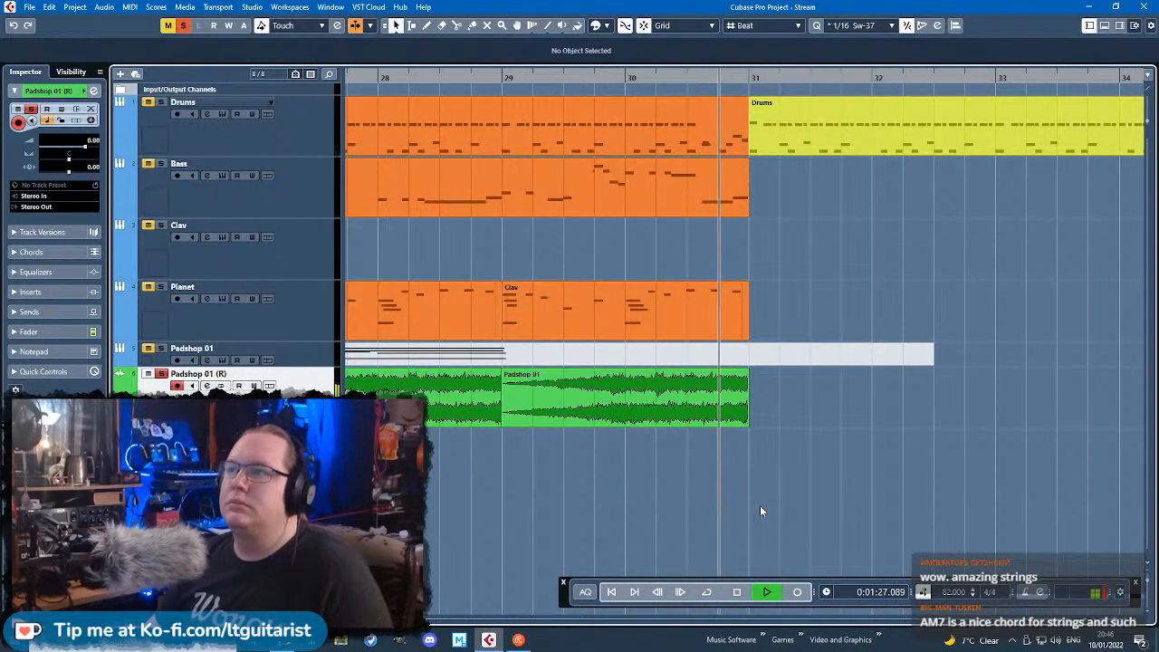
scroll(760, 506, down, 2)
Step: Unsolo Padshop 01 (R), play from the middle of bar 26 and lower its volume to -10.7 dB in the mix
click(451, 80)
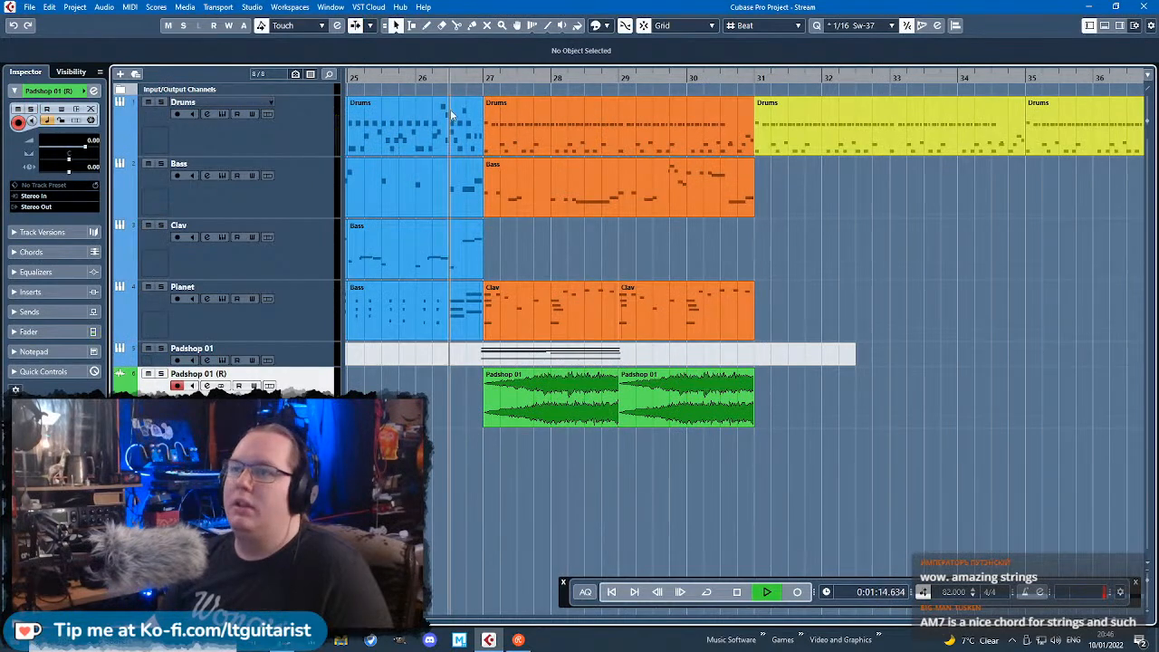
drag(81, 151, 67, 151)
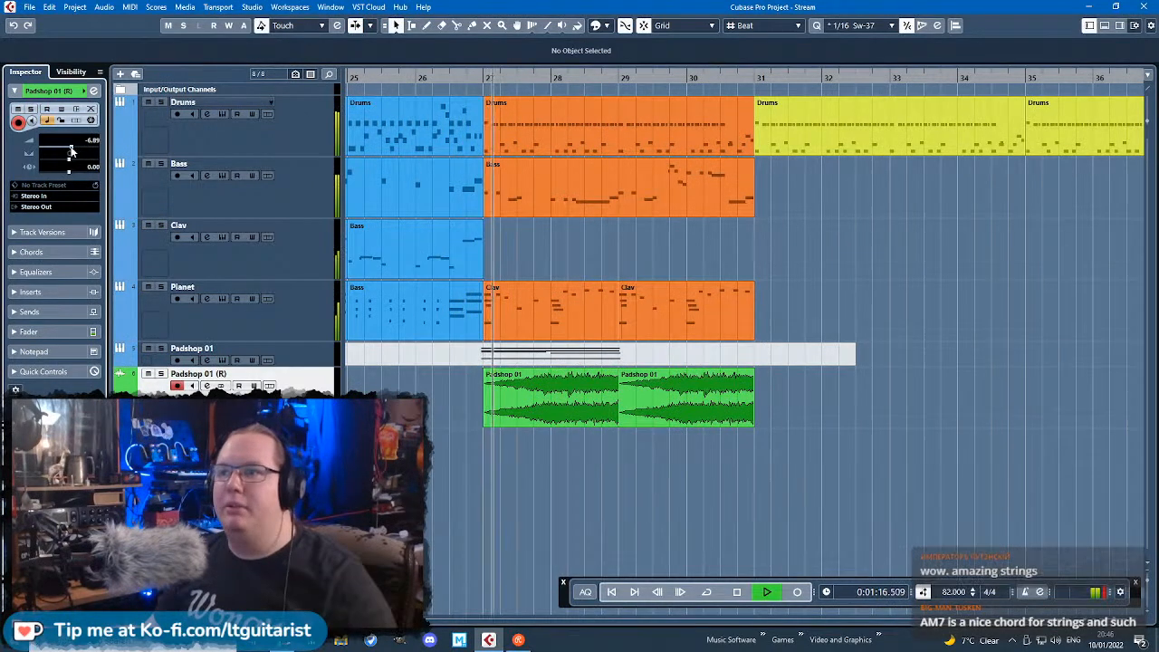
drag(67, 152, 65, 155)
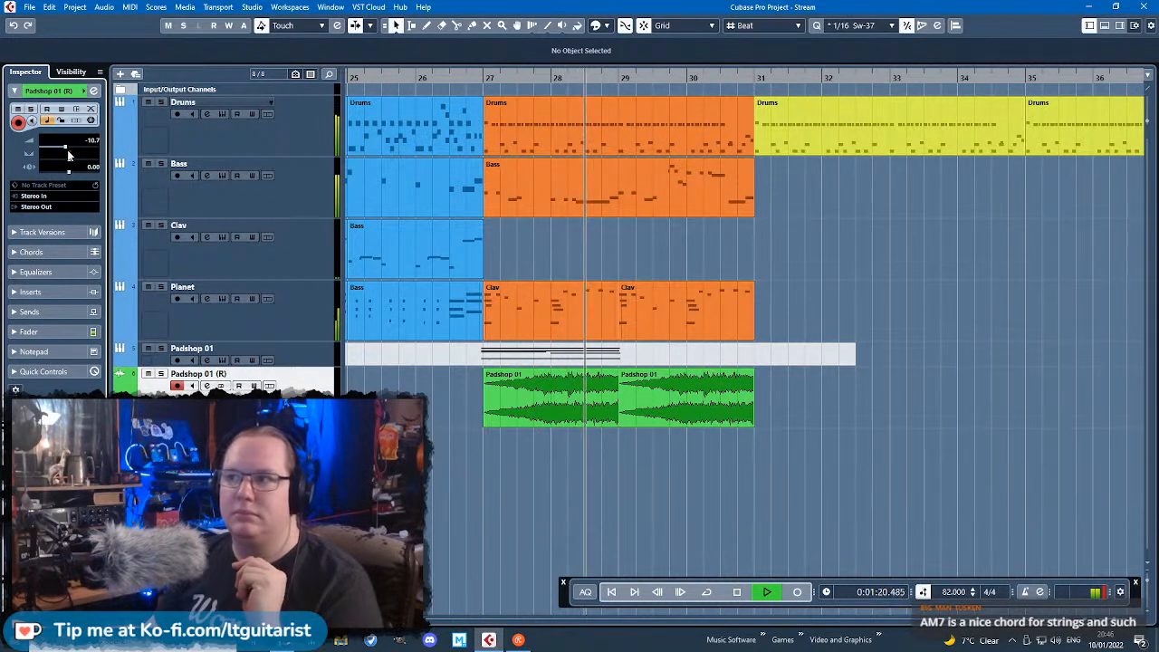
click(389, 425)
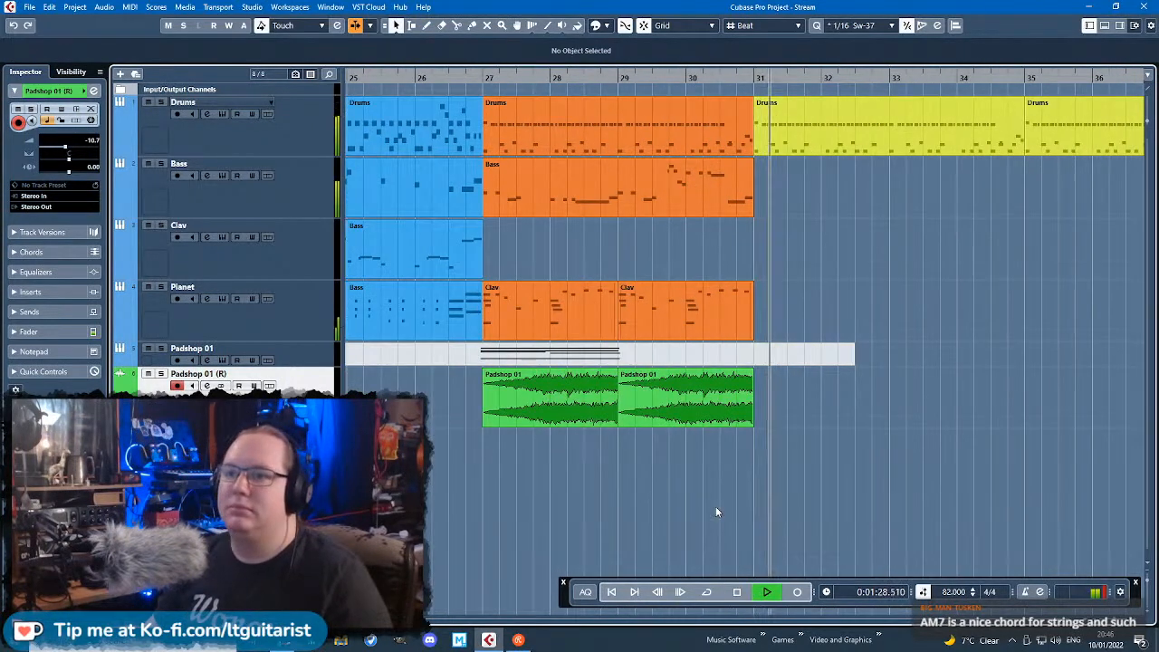
scroll(462, 480, down, 3)
key(space)
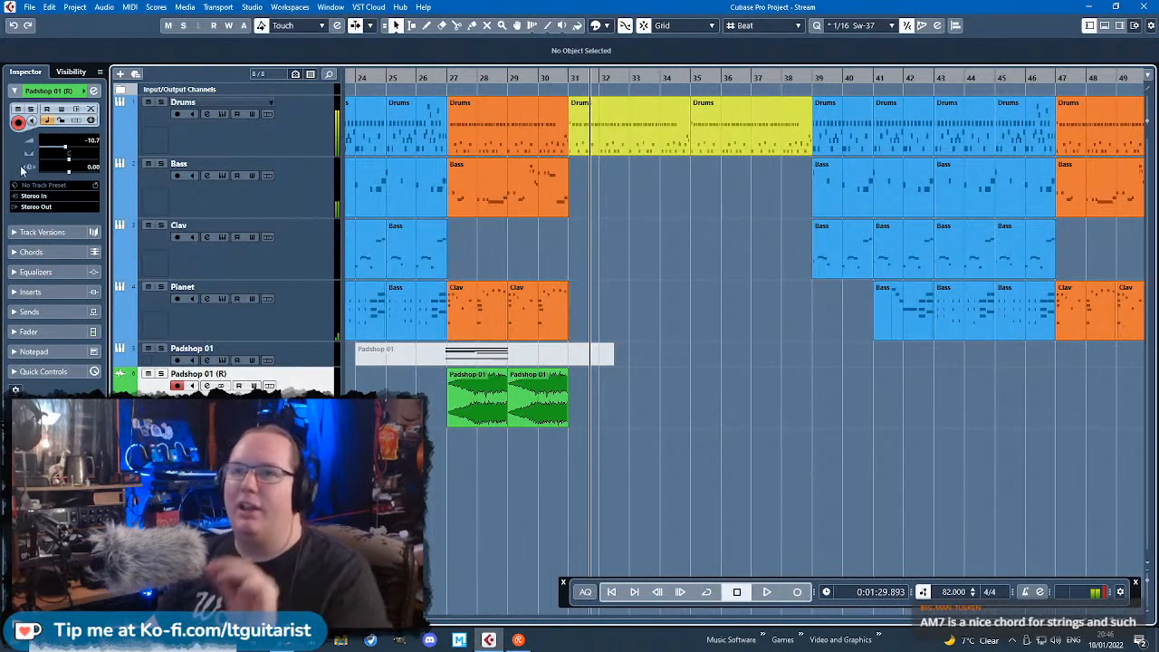
Step: Equalize the soloed Padshop 01 (R) during playback, setting band 2 to -8.0 dB at 20.0 Hz and band 4 to 6.0 dB at 2246 Hz
click(14, 288)
click(15, 151)
click(449, 80)
key(space)
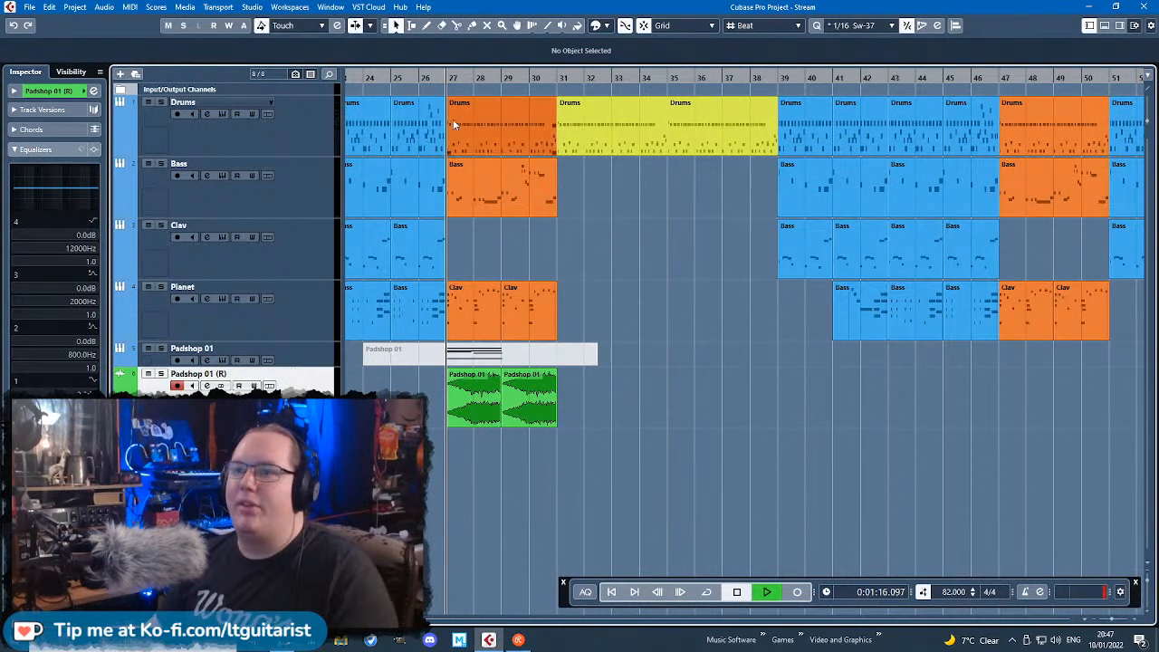
key(s)
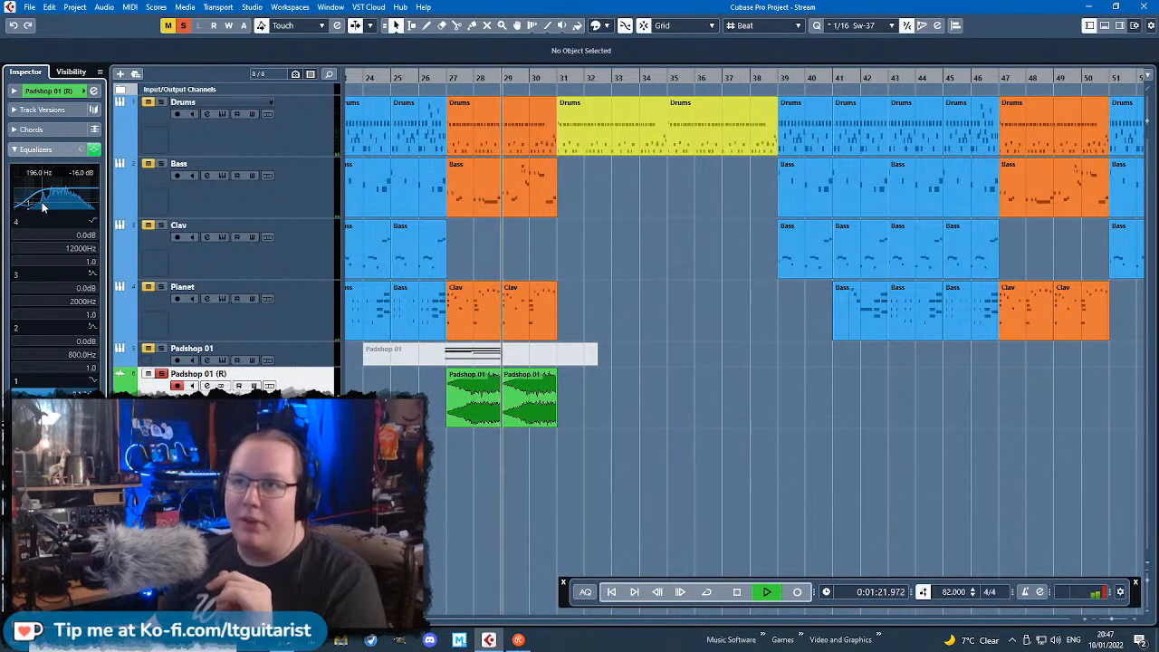
drag(30, 191, 13, 196)
drag(95, 192, 72, 175)
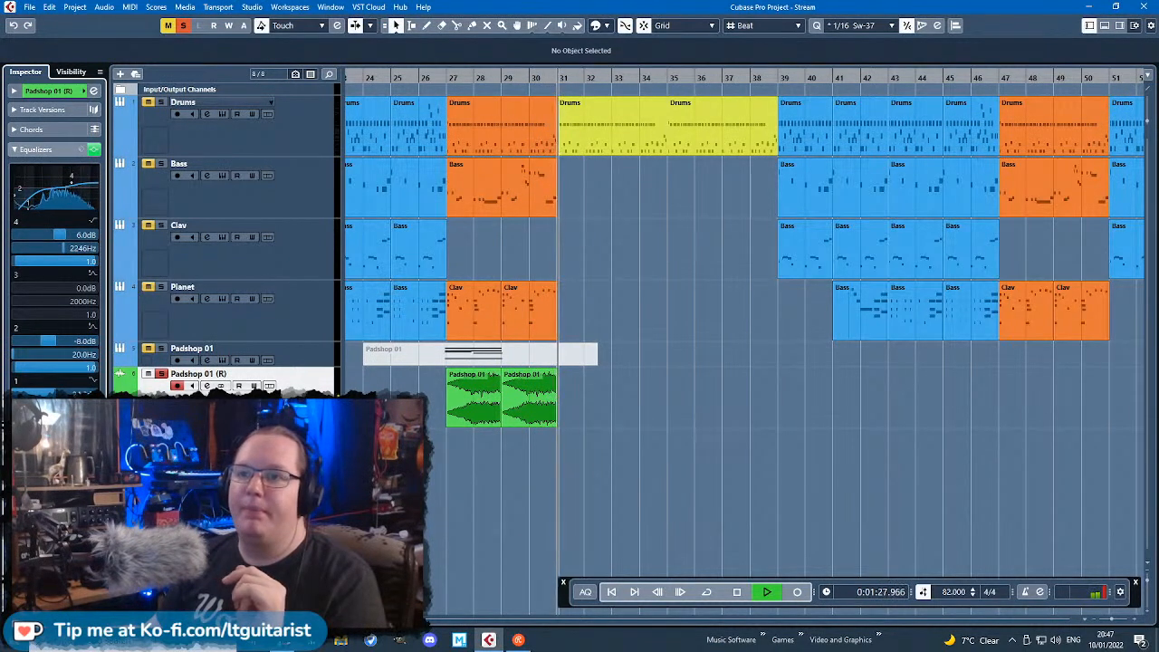
Step: Show the inserts of Padshop 01 (R) and loop playback over the orange section from bar 27 to bar 31
click(36, 435)
click(436, 80)
scroll(820, 218, down, 4)
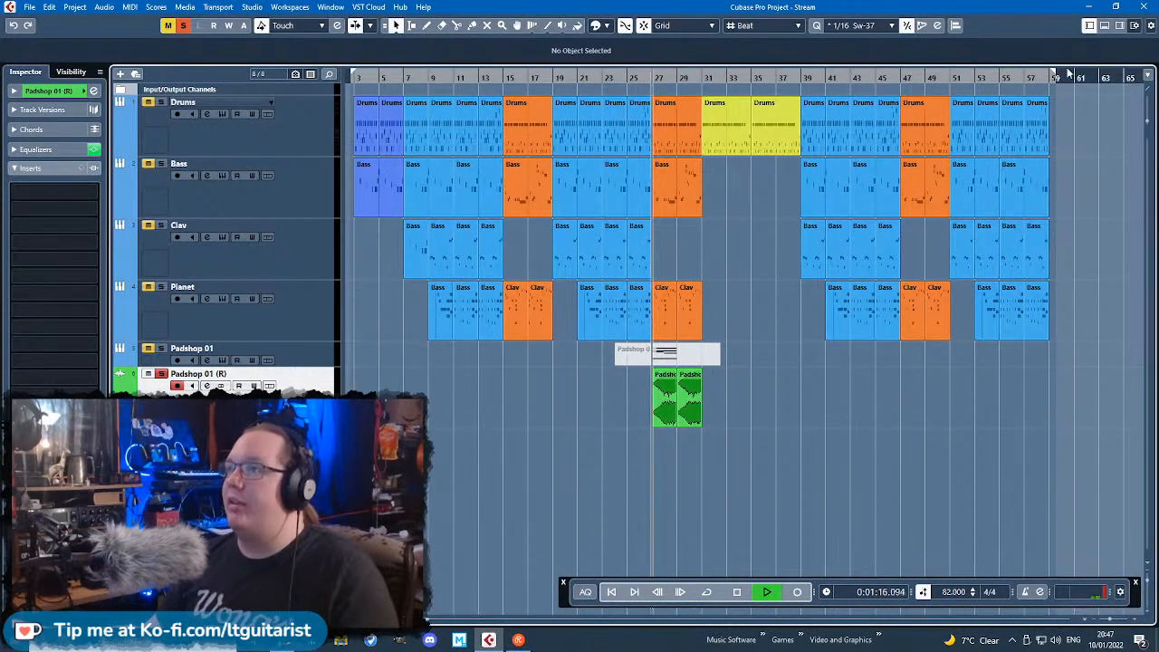
drag(1054, 74, 615, 94)
scroll(624, 145, up, 5)
key(h)
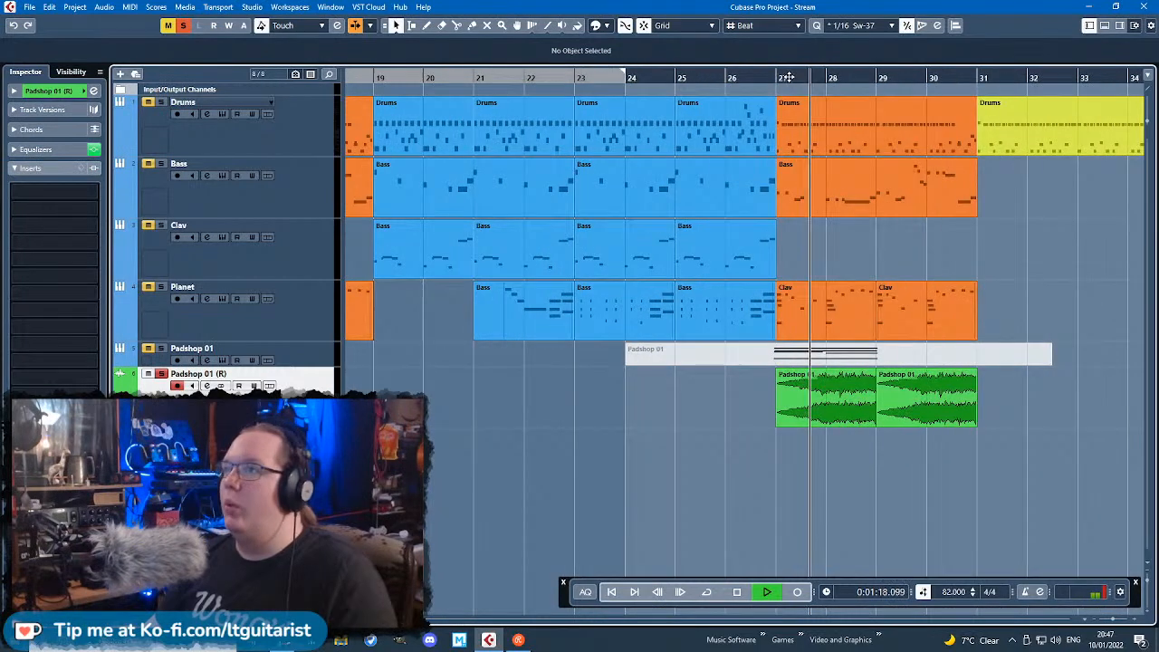
drag(777, 73, 976, 74)
click(707, 591)
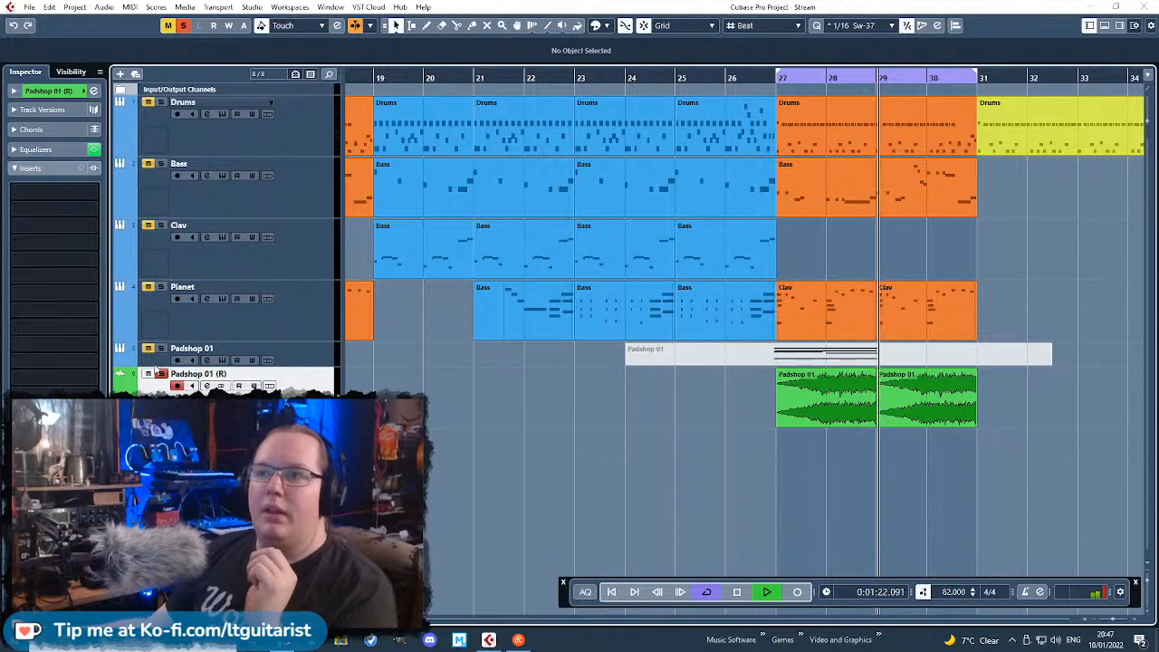
Step: Insert StereoEnhancer on Padshop 01 (R) with the Pimp My Pad! preset, 15.4 ms delay and 151% width, and move it to insert slot 10
click(54, 194)
click(29, 273)
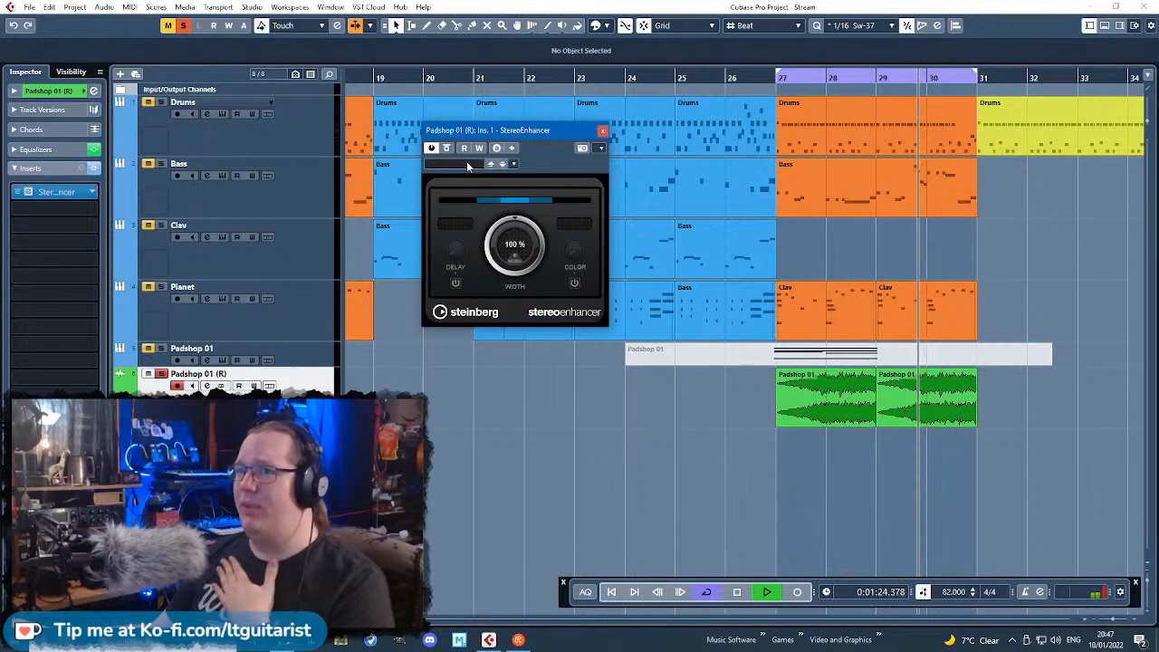
click(466, 163)
double_click(486, 345)
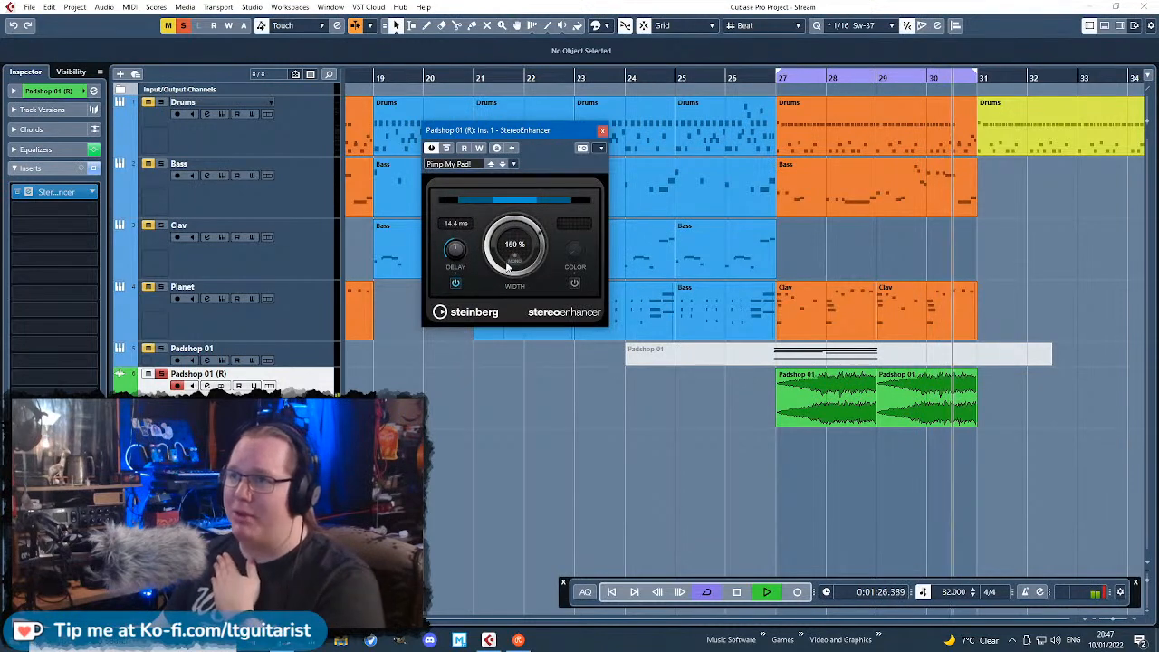
drag(450, 262, 450, 257)
drag(56, 191, 72, 344)
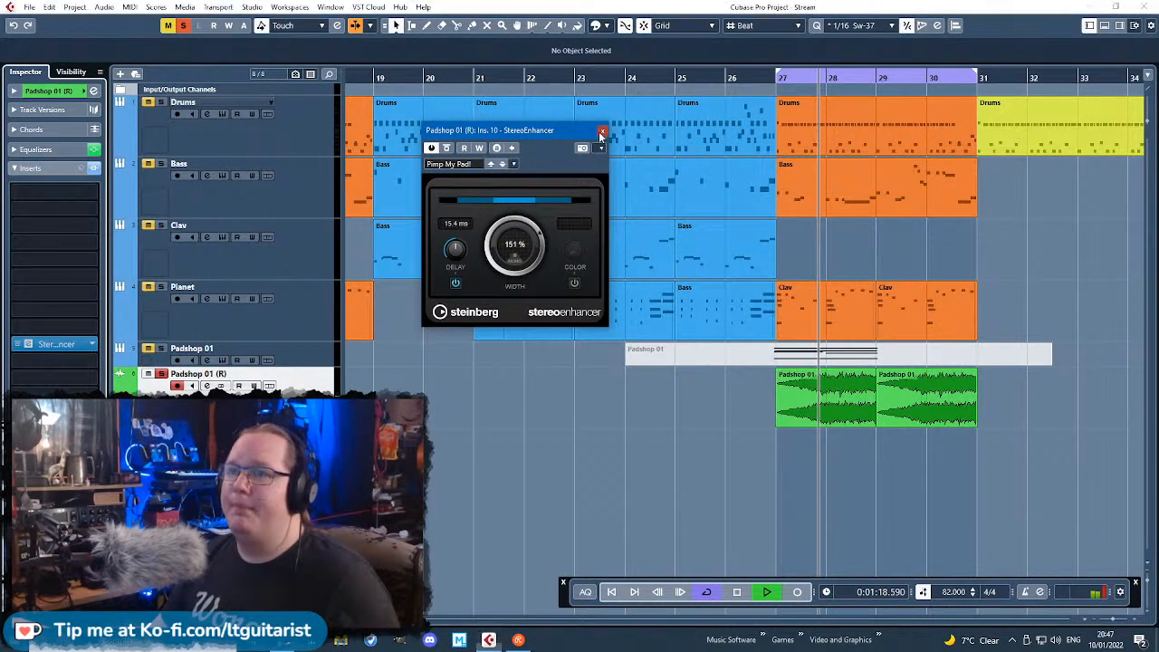
Step: Add Steinberg's Tremolo in insert slot 5 of Padshop 01 (R) and set depth to 39% and spatial to 25%
click(54, 260)
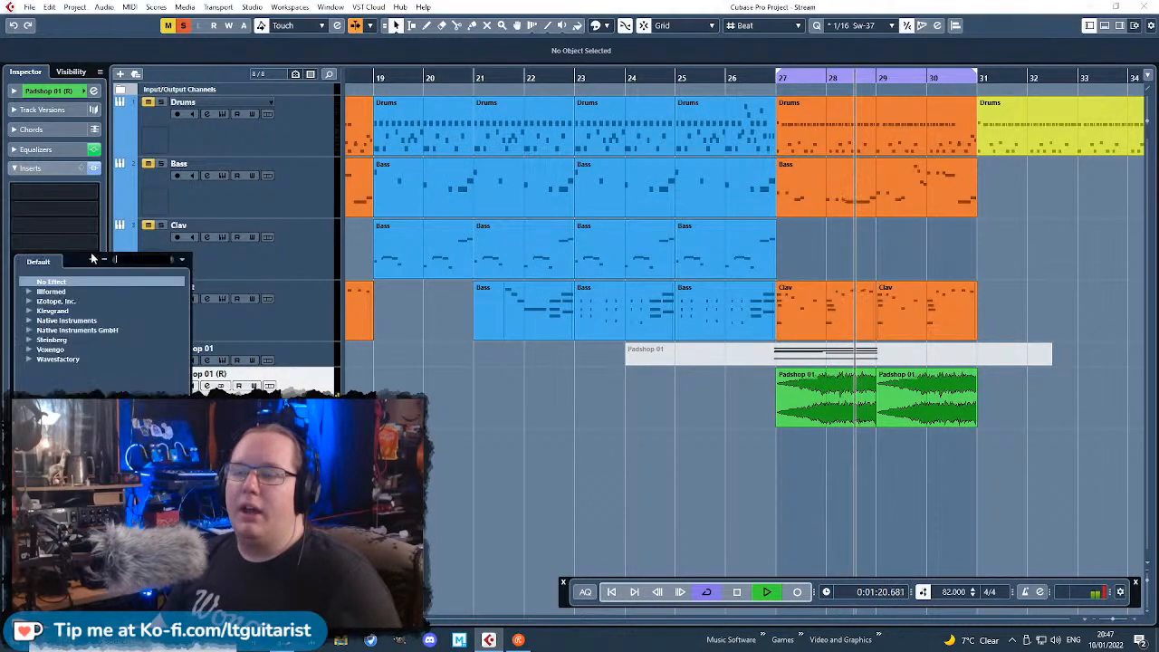
click(28, 339)
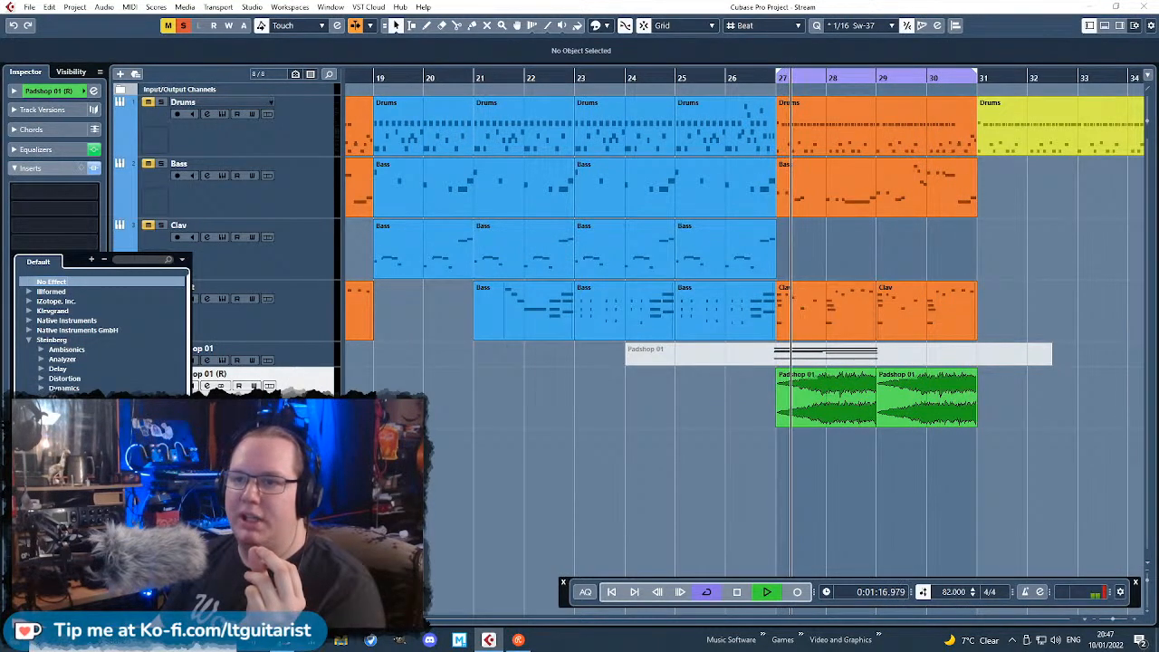
click(72, 544)
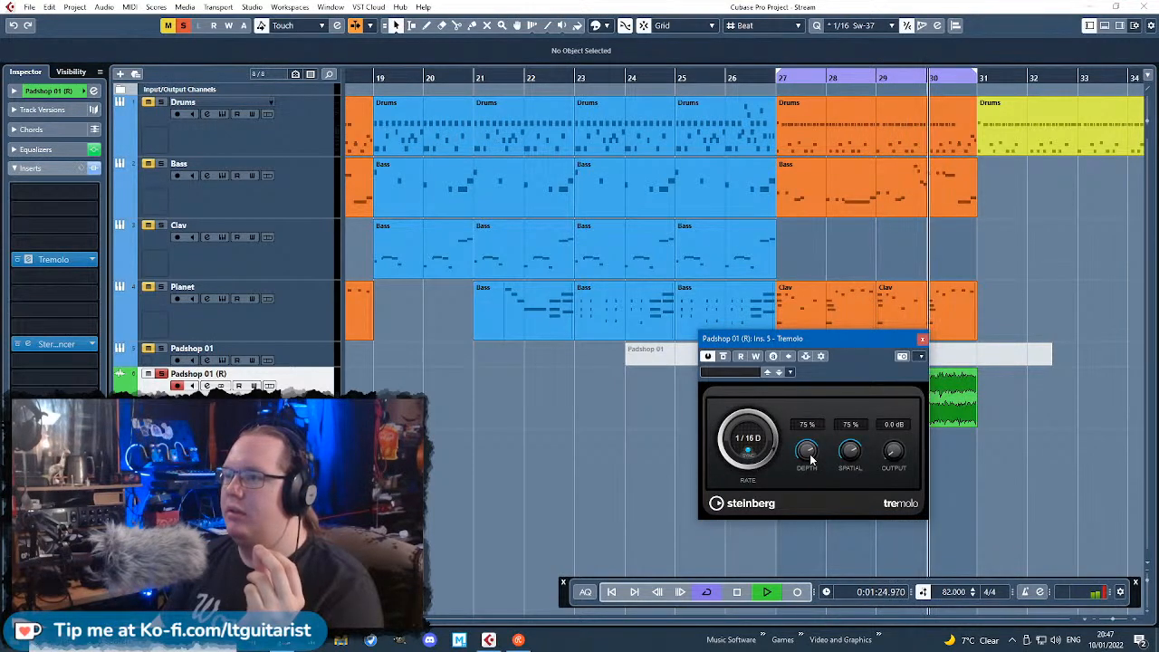
drag(809, 505, 810, 487)
drag(850, 451, 854, 517)
drag(804, 449, 813, 465)
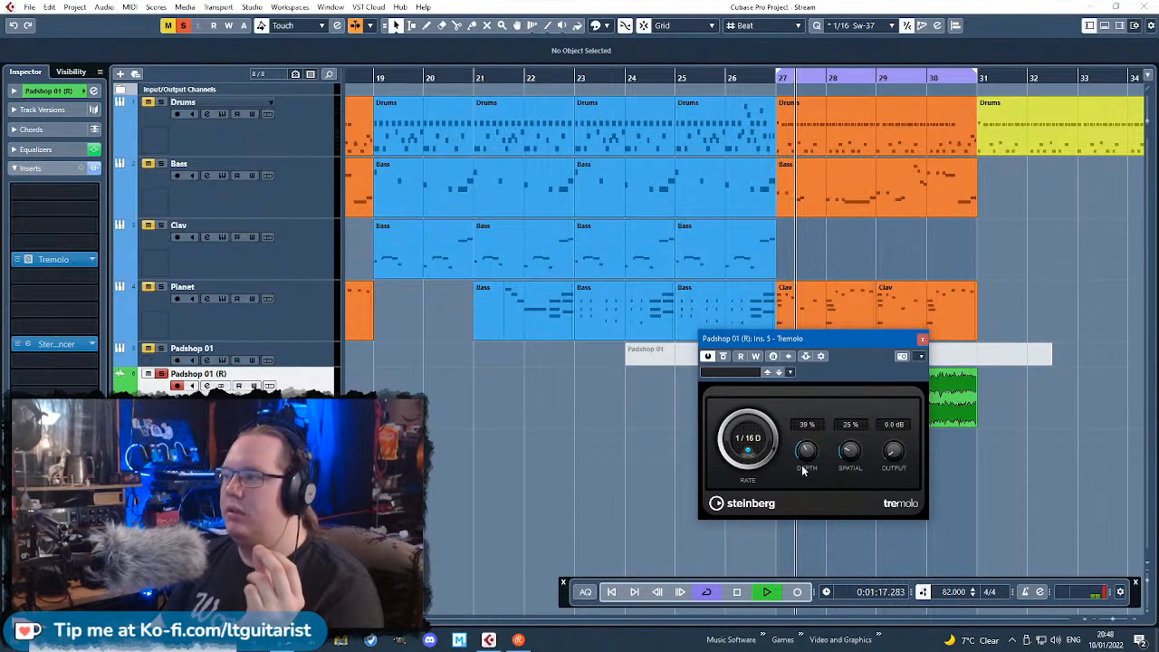
Step: Unsolo Padshop 01 (R), set the Tremolo to a 1/32 D rate, 29% depth and 48% spatial, and return to the track's inserts
click(161, 375)
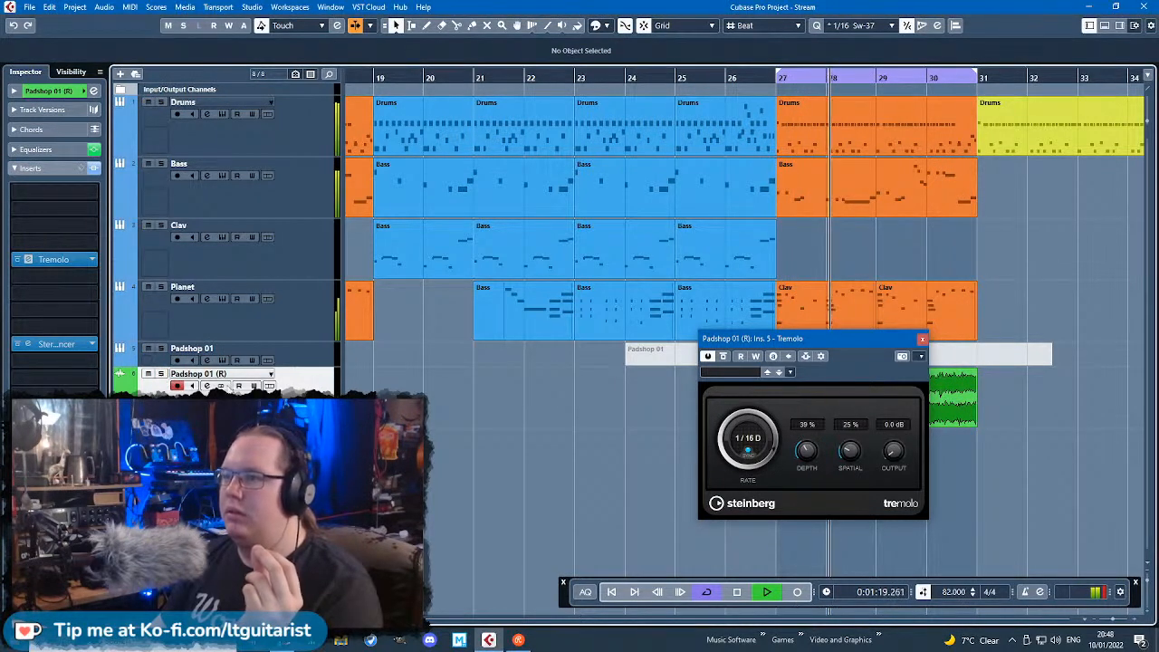
drag(765, 468, 776, 447)
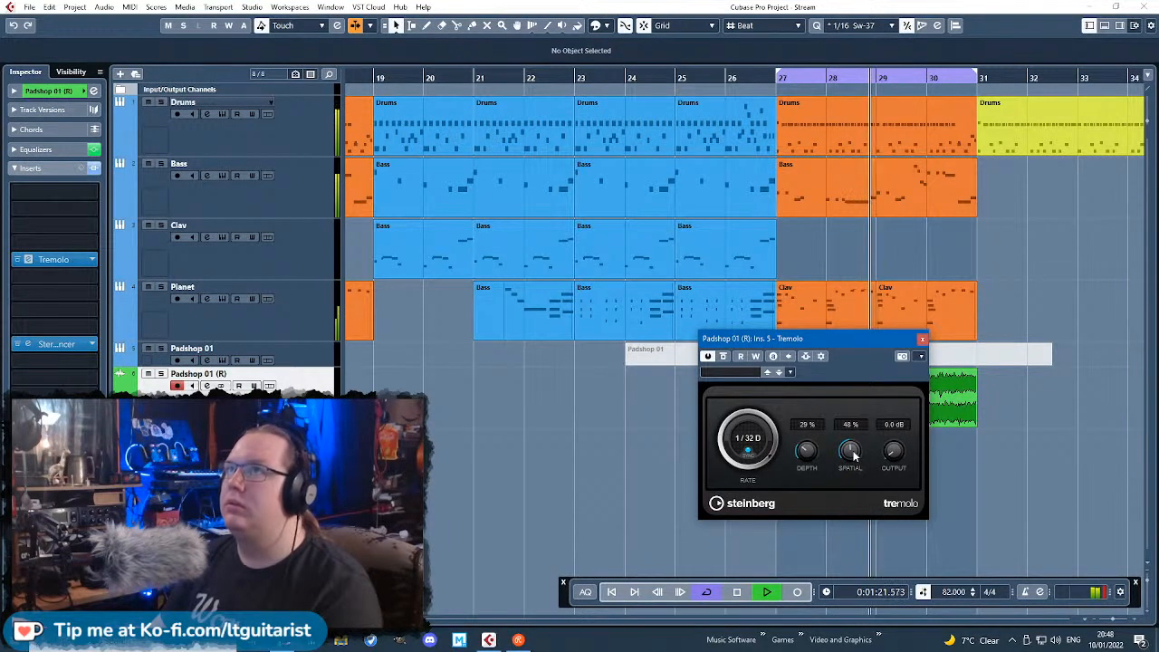
click(923, 339)
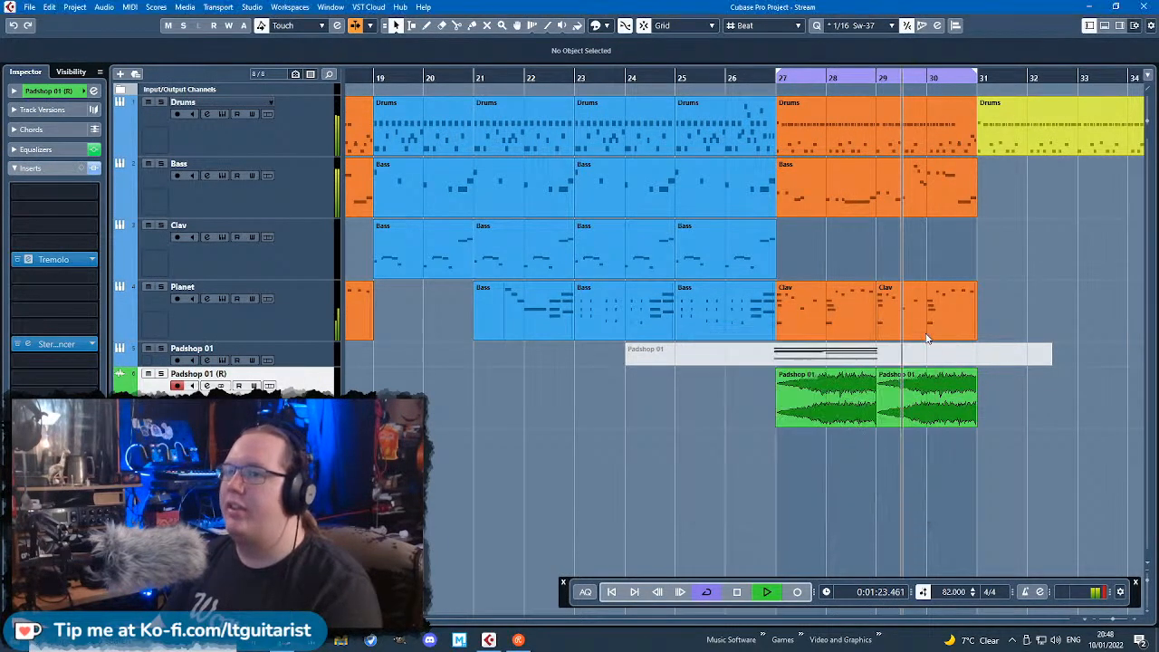
click(14, 90)
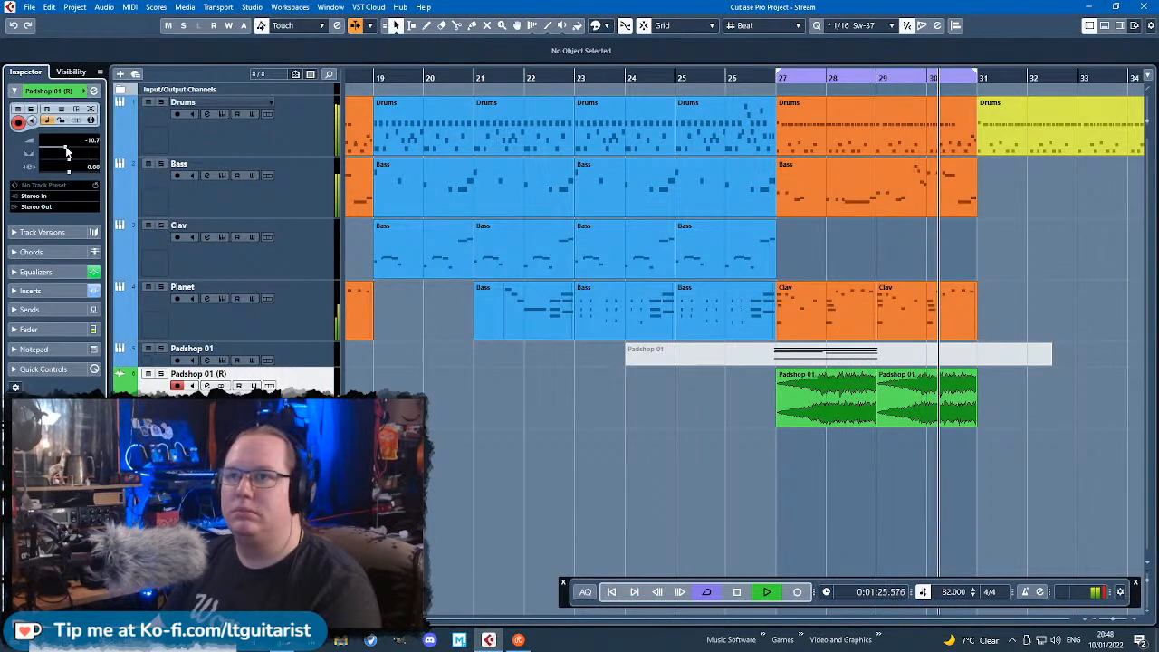
click(18, 291)
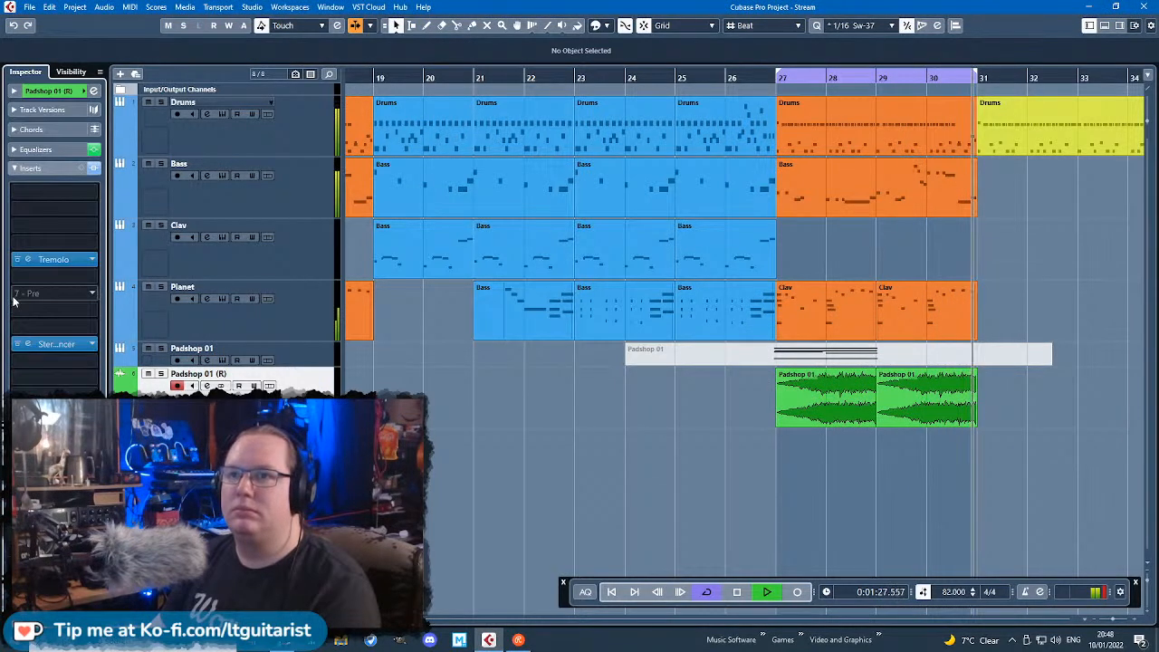
Step: Solo Padshop 01 (R) and add Steinberg's Magneto II in insert slot 6
key(s)
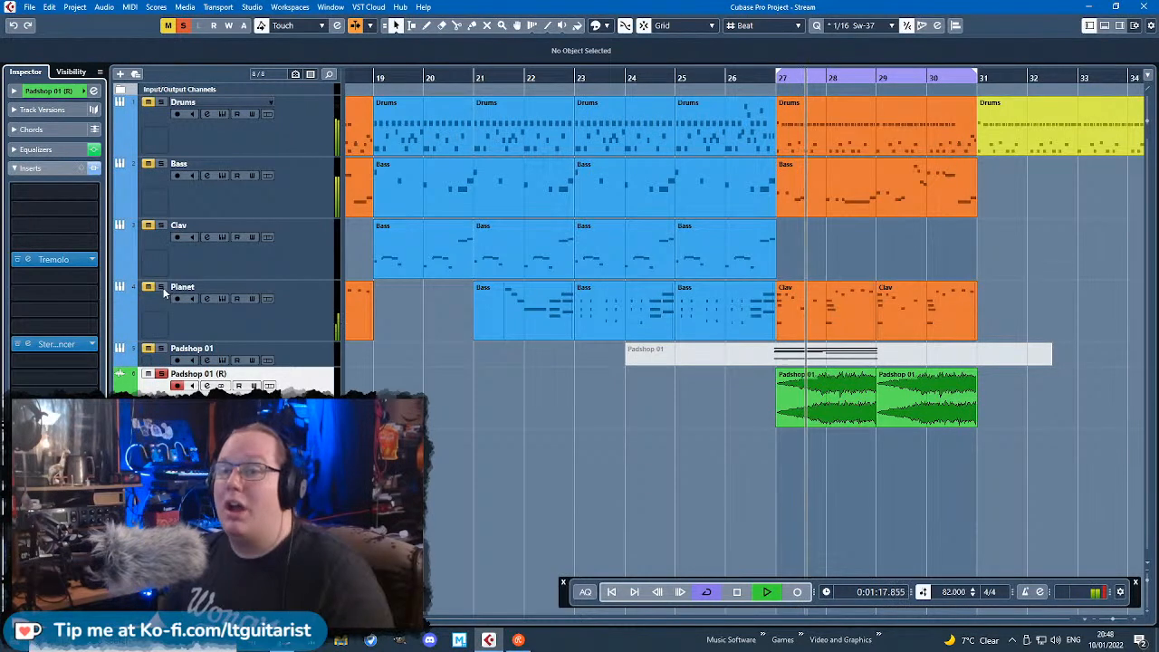
click(92, 281)
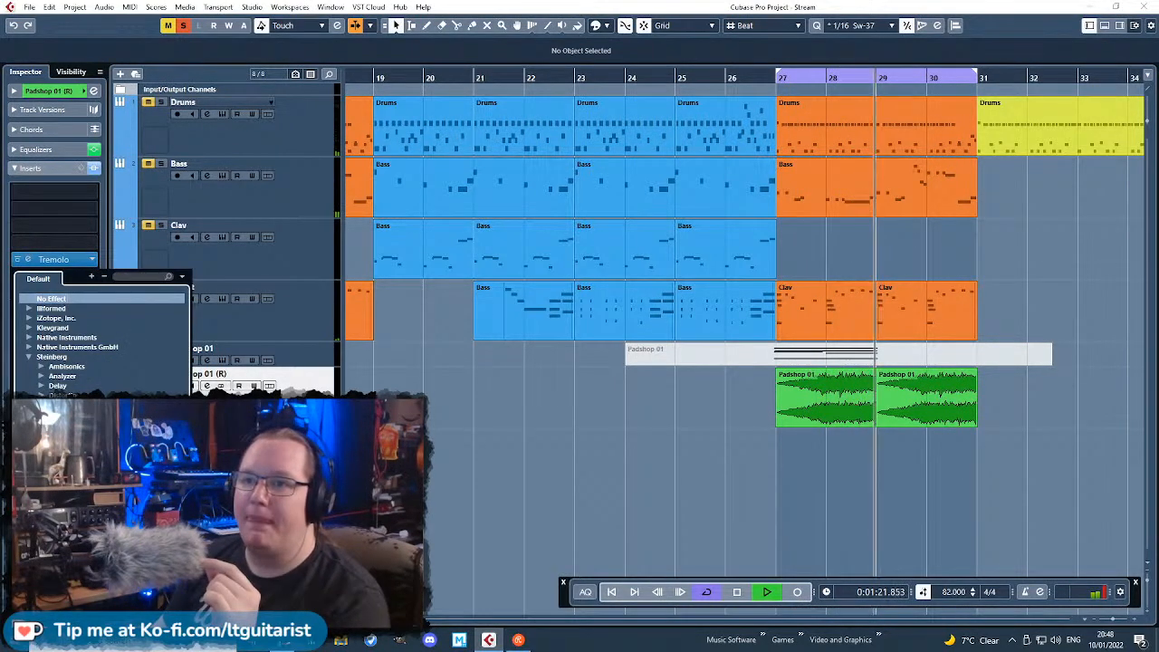
double_click(78, 480)
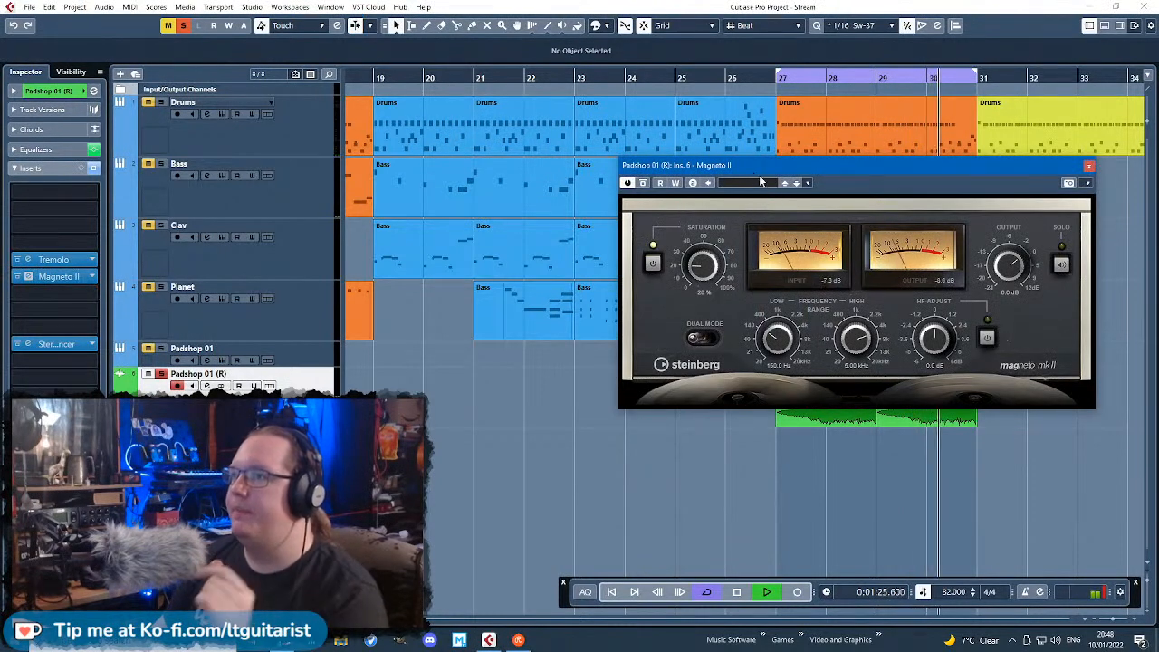
Step: Audition the Strings - Silk preset in Magneto II, load Strings - Warmth and close the plug-in
click(768, 183)
key(BackSpace)
scroll(822, 308, down, 3)
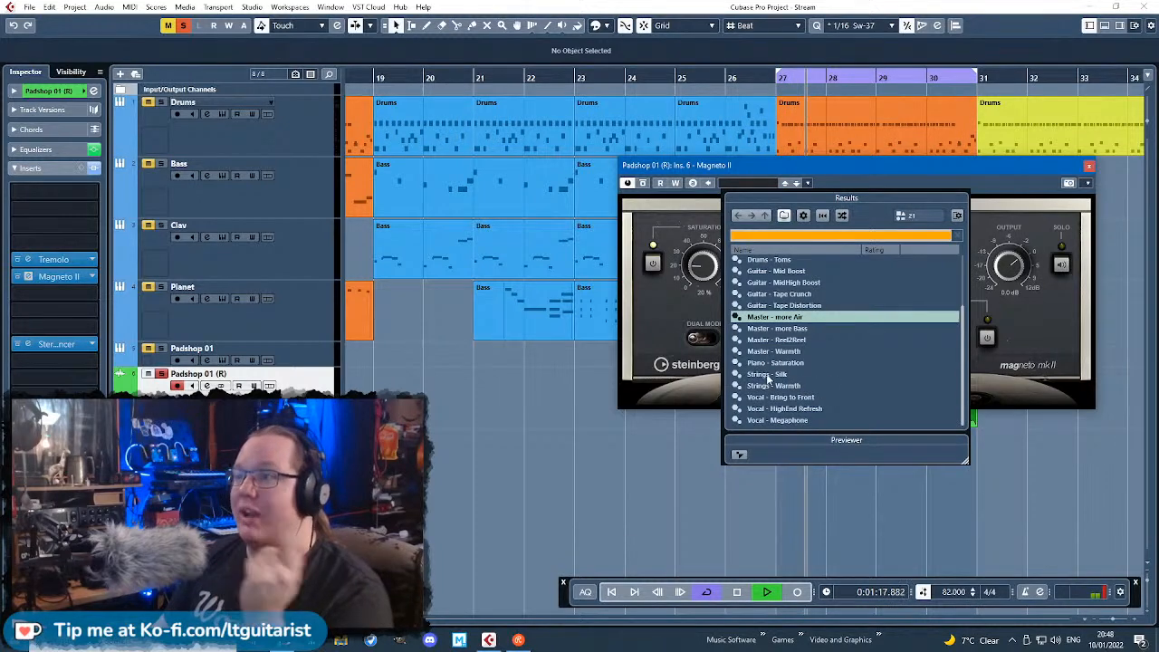
click(780, 375)
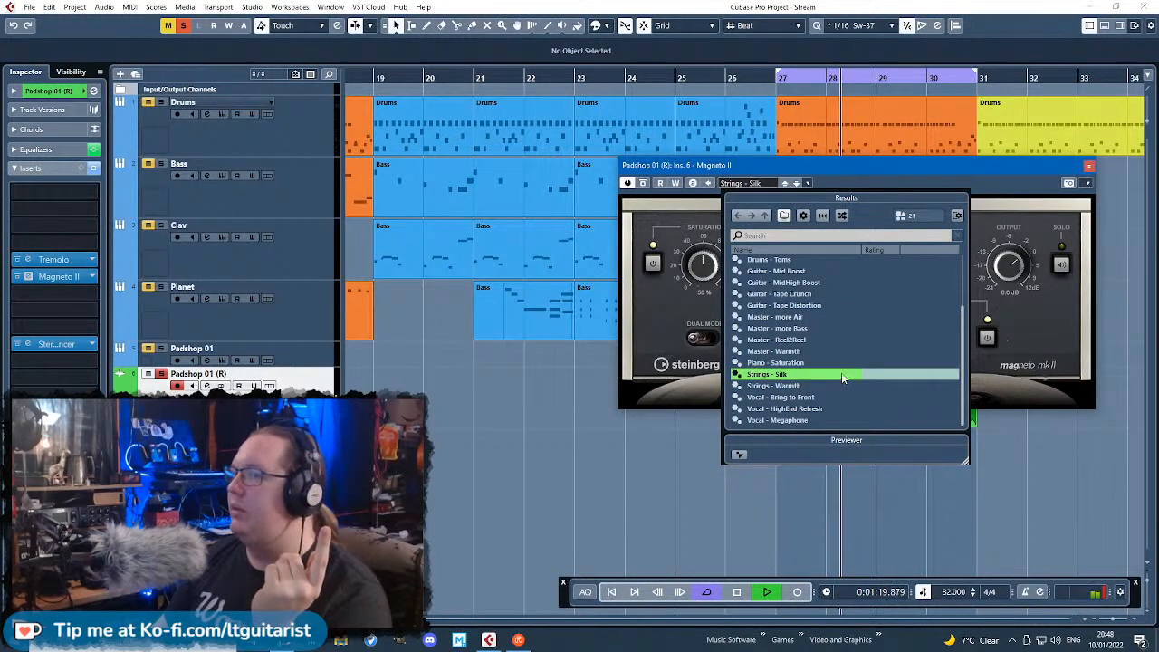
double_click(821, 375)
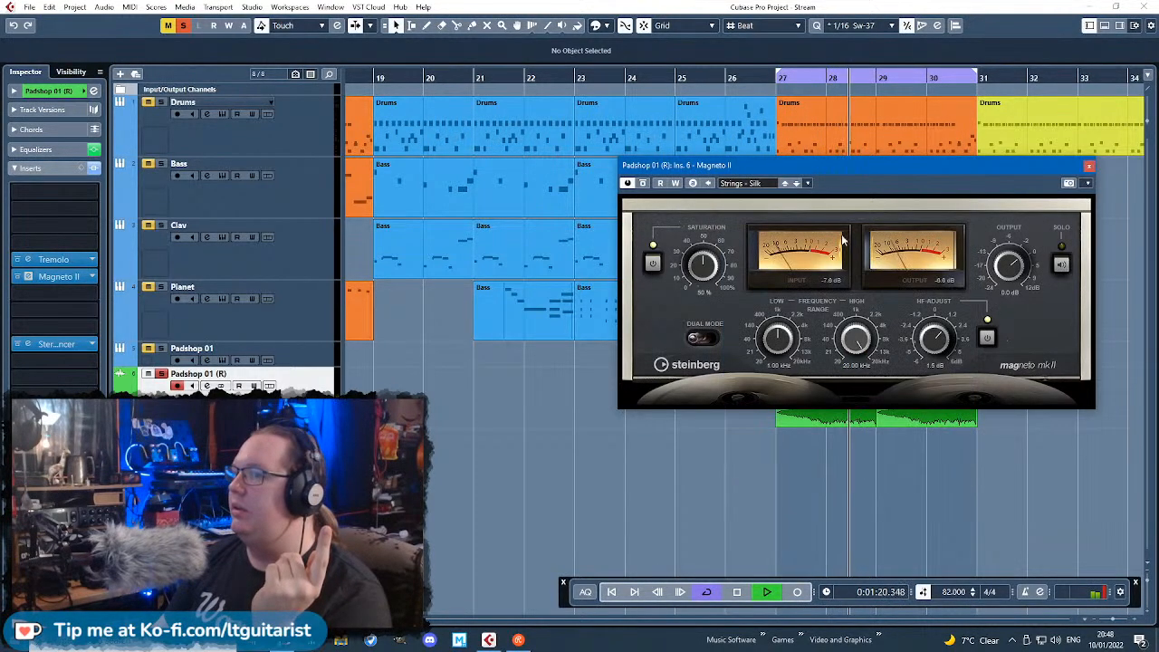
click(747, 183)
double_click(805, 386)
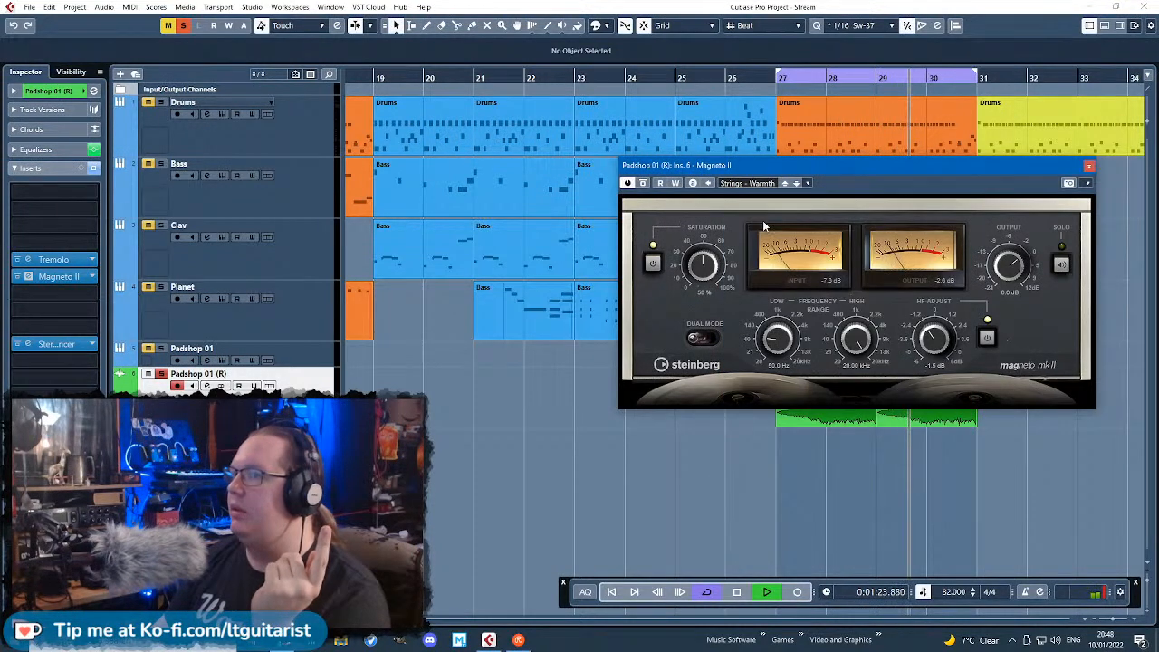
click(1089, 167)
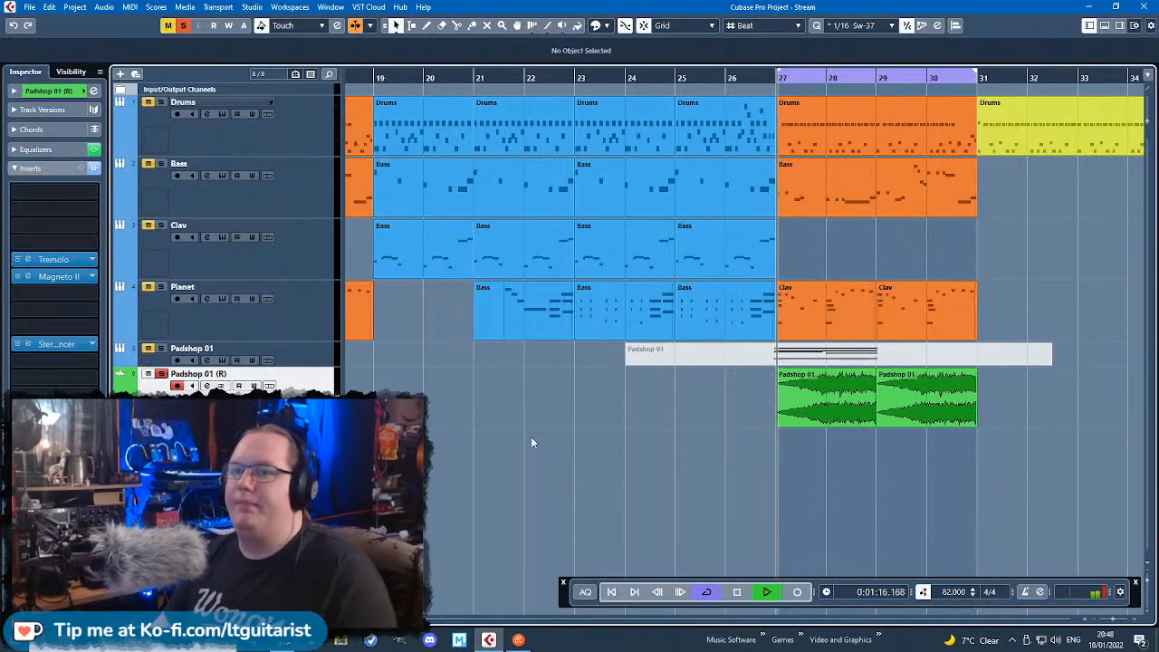
Step: Unsolo Padshop 01 (R), turn off loop playback, lower the track's volume to -17.9 and stop playback
key(s)
click(705, 593)
scroll(672, 508, down, 3)
click(49, 91)
drag(63, 150, 57, 150)
scroll(895, 466, up, 3)
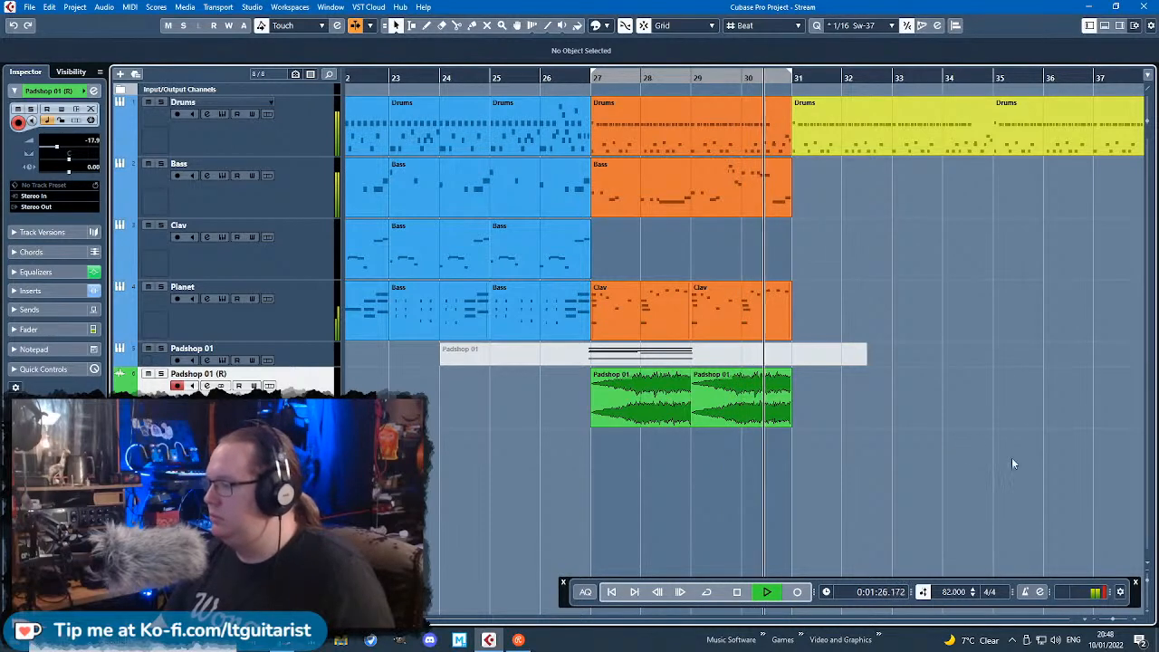
key(space)
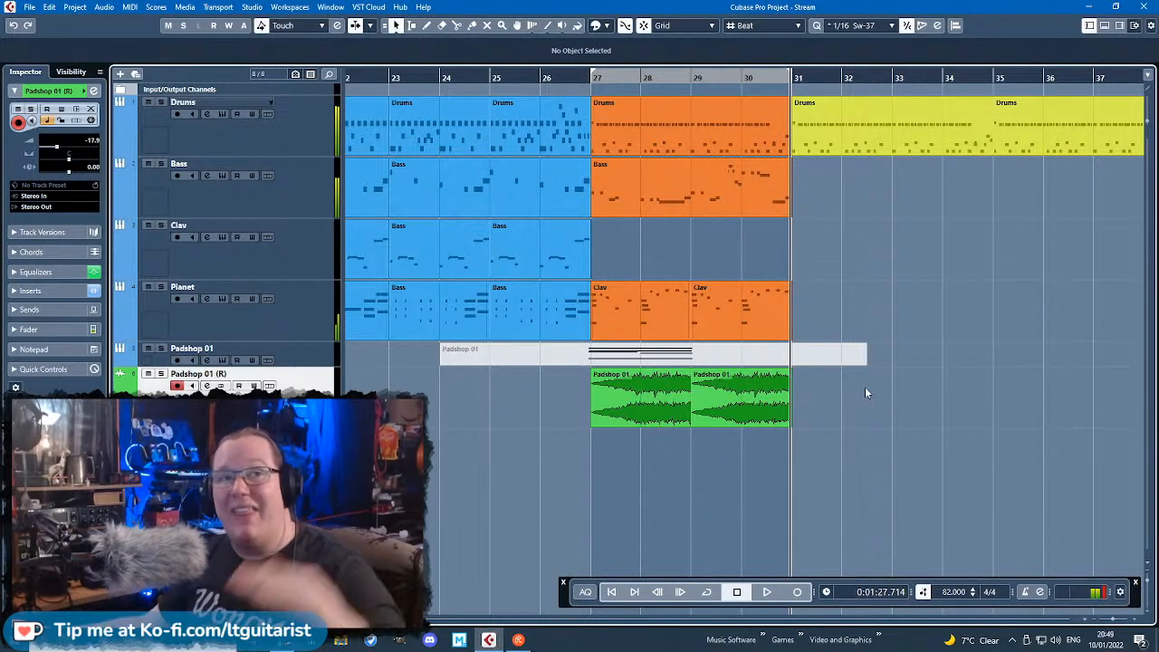
Step: Copy the two Padshop audio events at bar 27 to the orange section at bar 47 and rename their track String Sample
drag(632, 439, 801, 398)
scroll(520, 404, down, 3)
key(ctrl+d)
scroll(768, 421, up, 5)
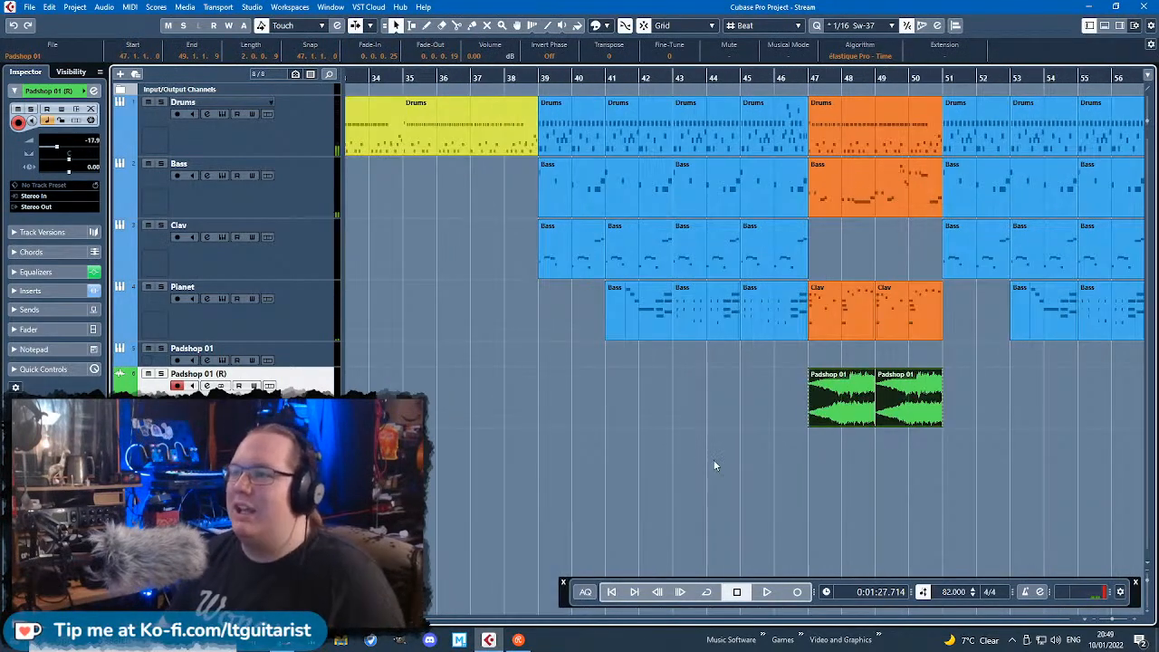
click(715, 464)
scroll(713, 461, down, 2)
scroll(715, 465, down, 2)
scroll(729, 469, up, 4)
scroll(734, 469, down, 3)
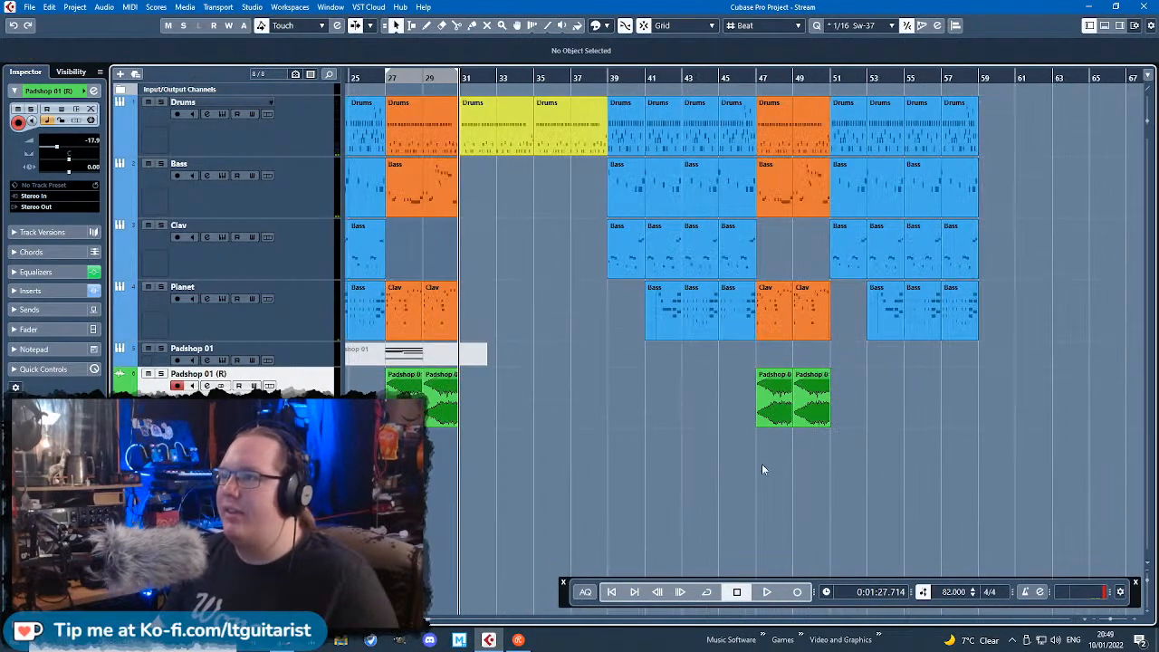
scroll(817, 497, left, 5)
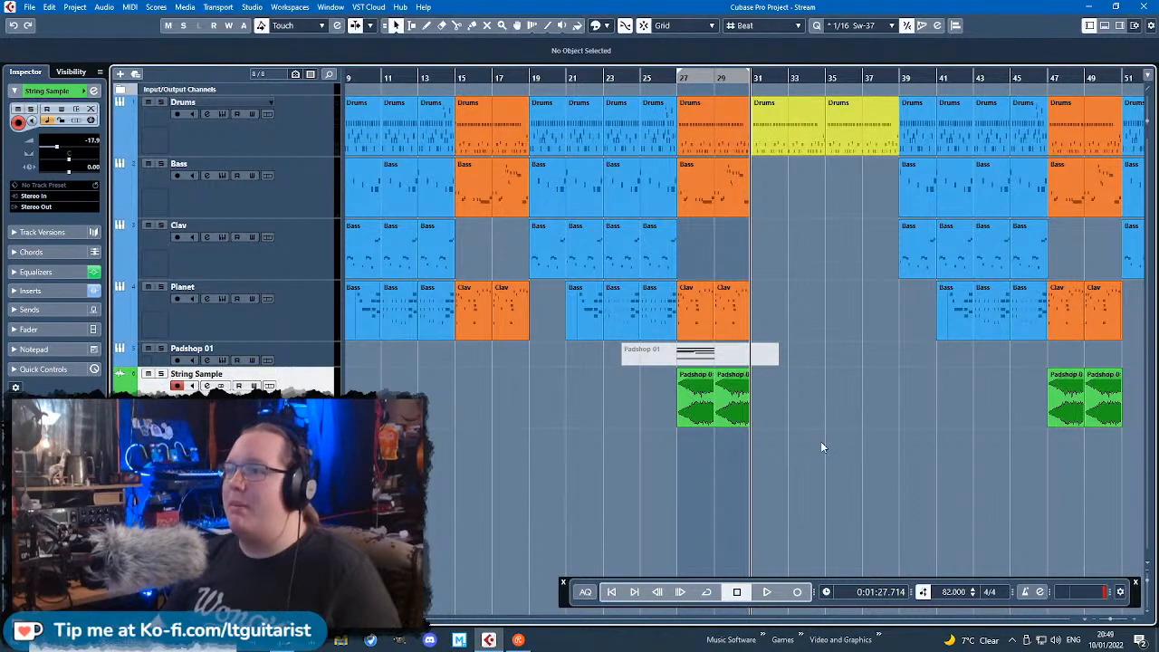
Step: Shorten the end of the muted Padshop 01 MIDI part to 29.3
scroll(821, 441, down, 3)
scroll(670, 367, up, 2)
drag(578, 365, 538, 367)
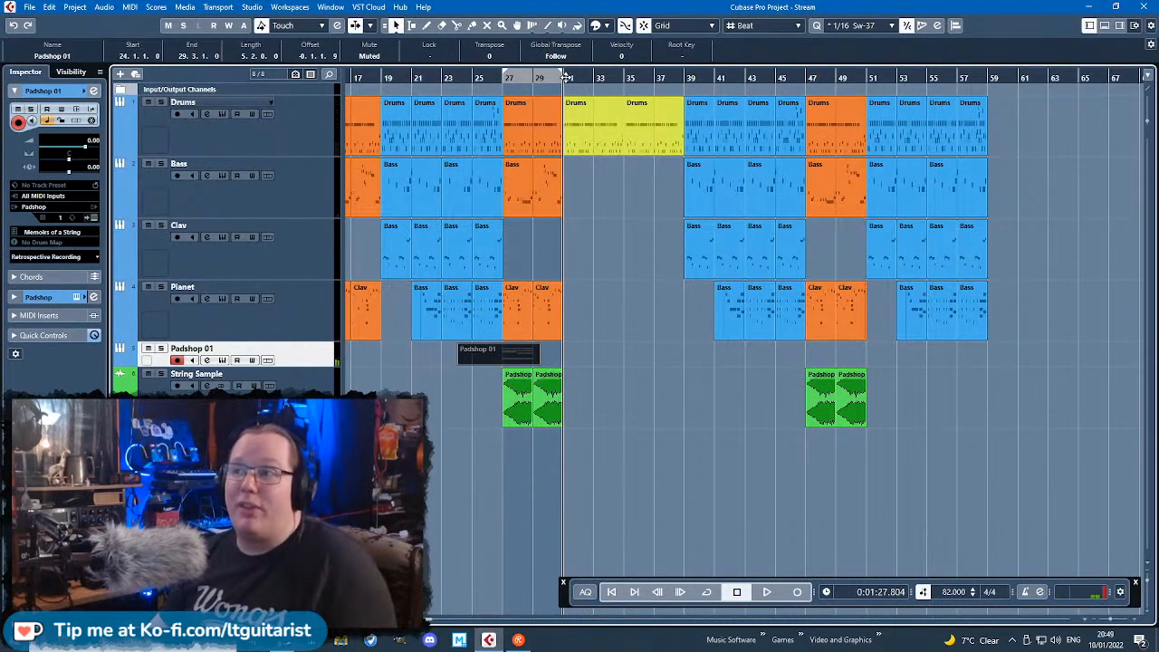
Step: Play back the last bars of the yellow drum section from around bar 37 and stop
click(660, 76)
scroll(634, 181, up, 2)
key(space)
scroll(625, 318, up, 2)
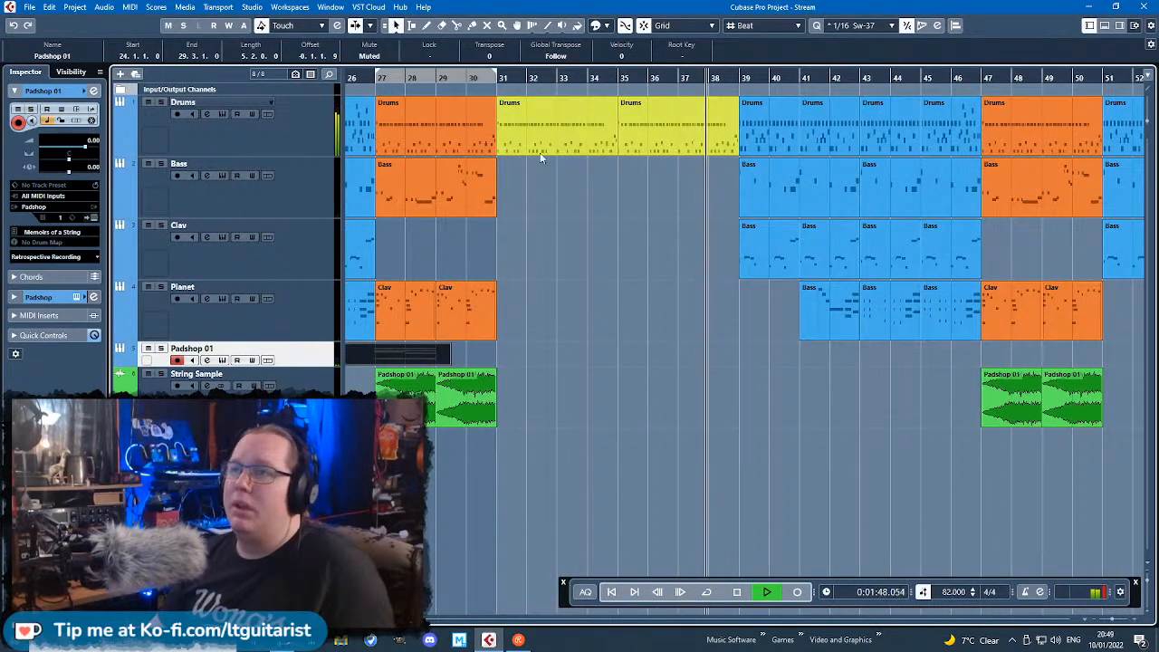
key(space)
Step: Color all String Sample events at bars 27 and 47 orange to match their sections
click(588, 418)
scroll(609, 427, down, 4)
drag(525, 510, 341, 521)
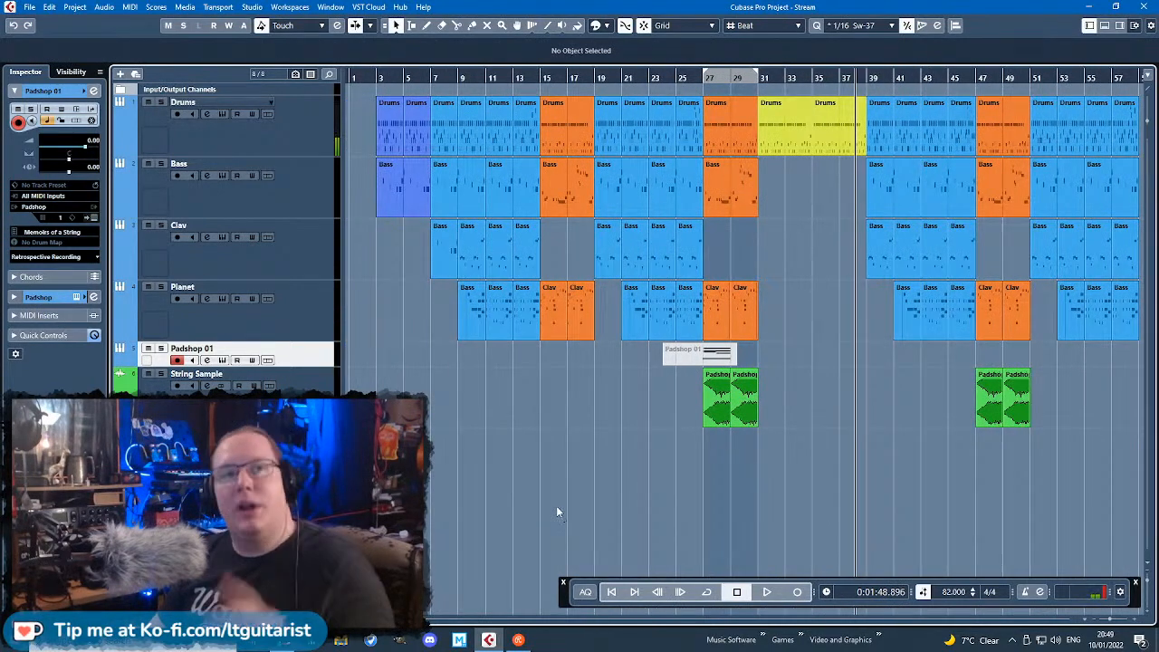
drag(727, 469, 1075, 344)
click(598, 25)
click(622, 61)
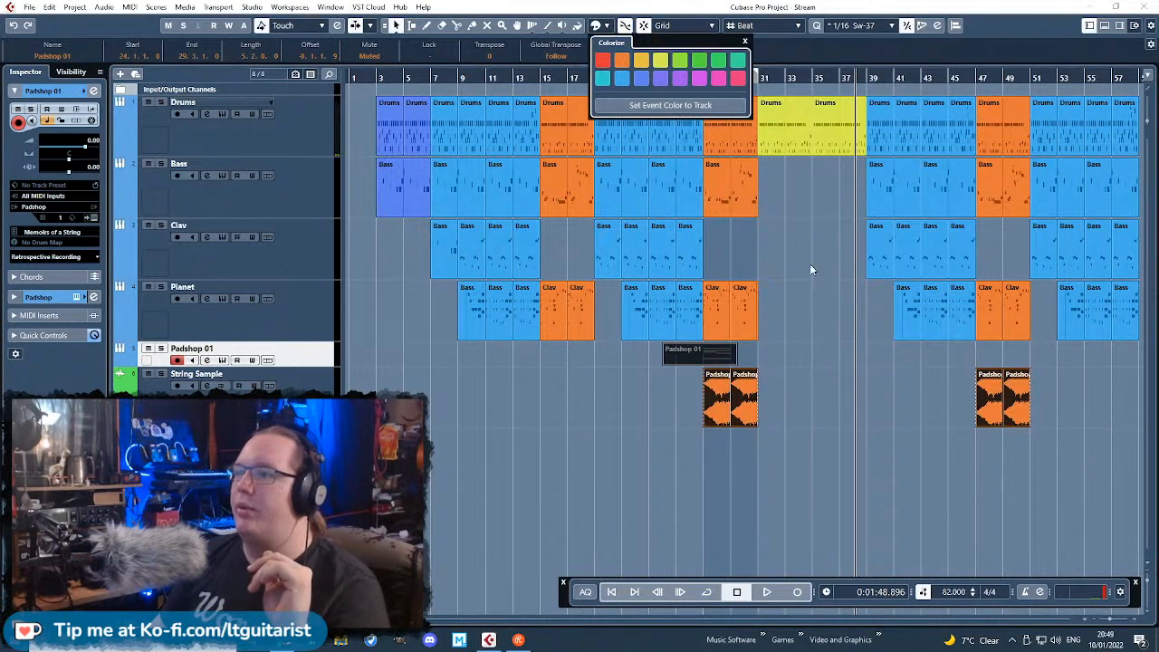
click(813, 277)
Step: Trim the start of the muted Padshop 01 MIDI part to bar 26
scroll(726, 358, up, 2)
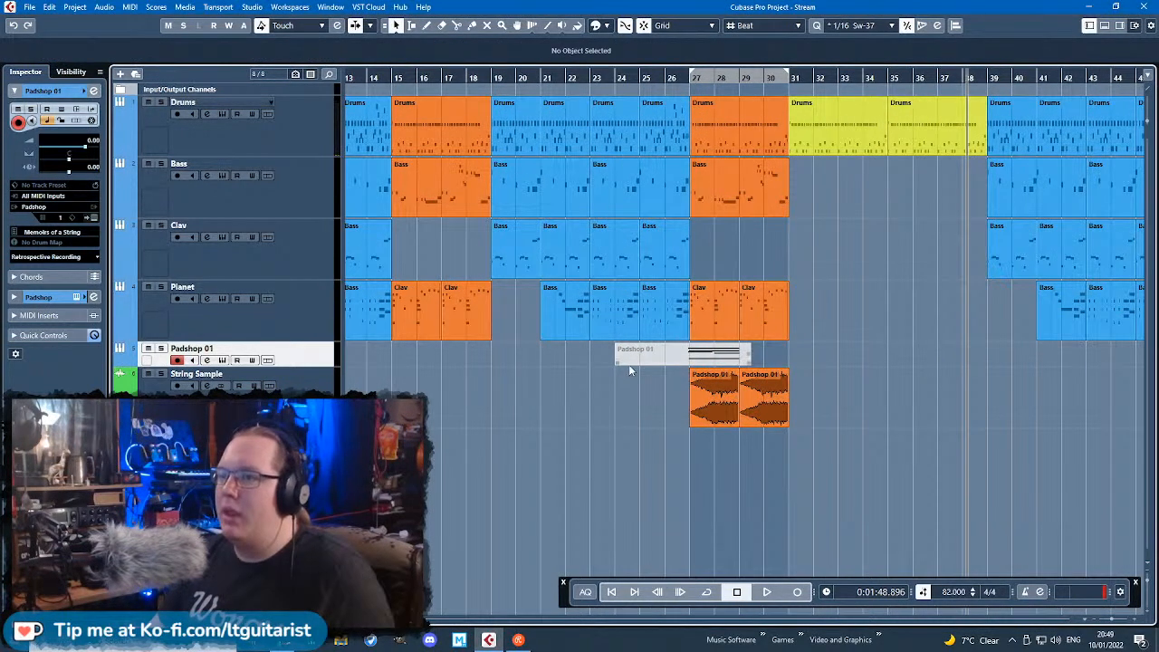
drag(617, 363, 667, 363)
scroll(841, 467, up, 1)
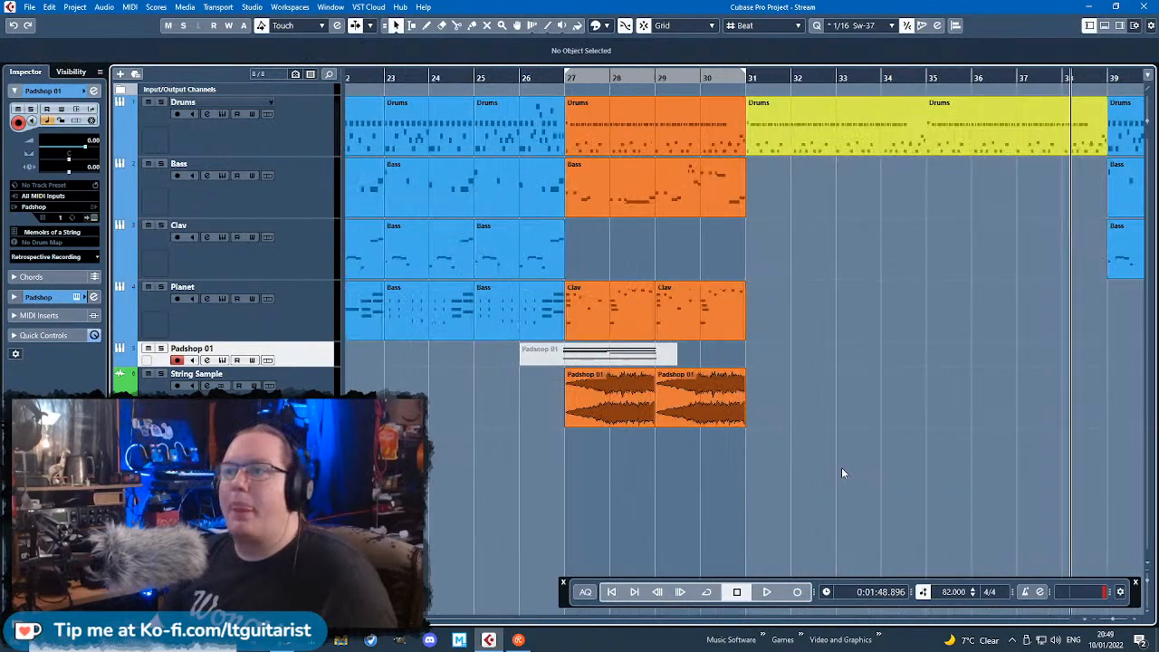
Step: Open the Drums part at bar 25 in the Key Editor and play back its closing fill
scroll(841, 468, down, 3)
click(492, 78)
scroll(632, 87, up, 2)
double_click(634, 127)
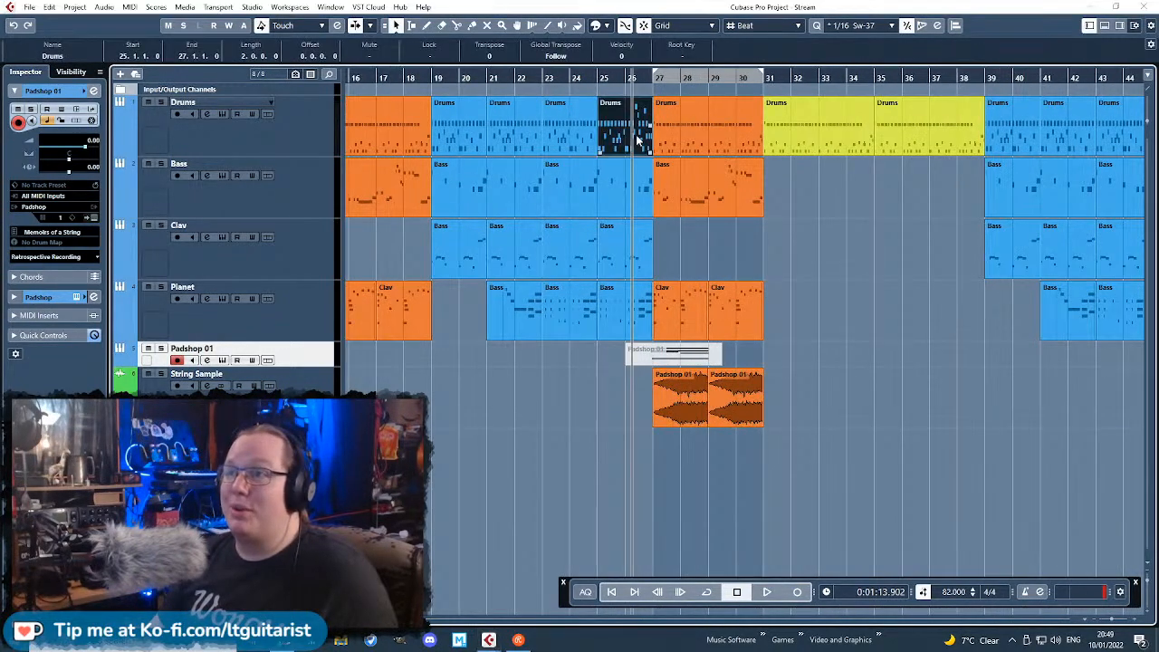
key(space)
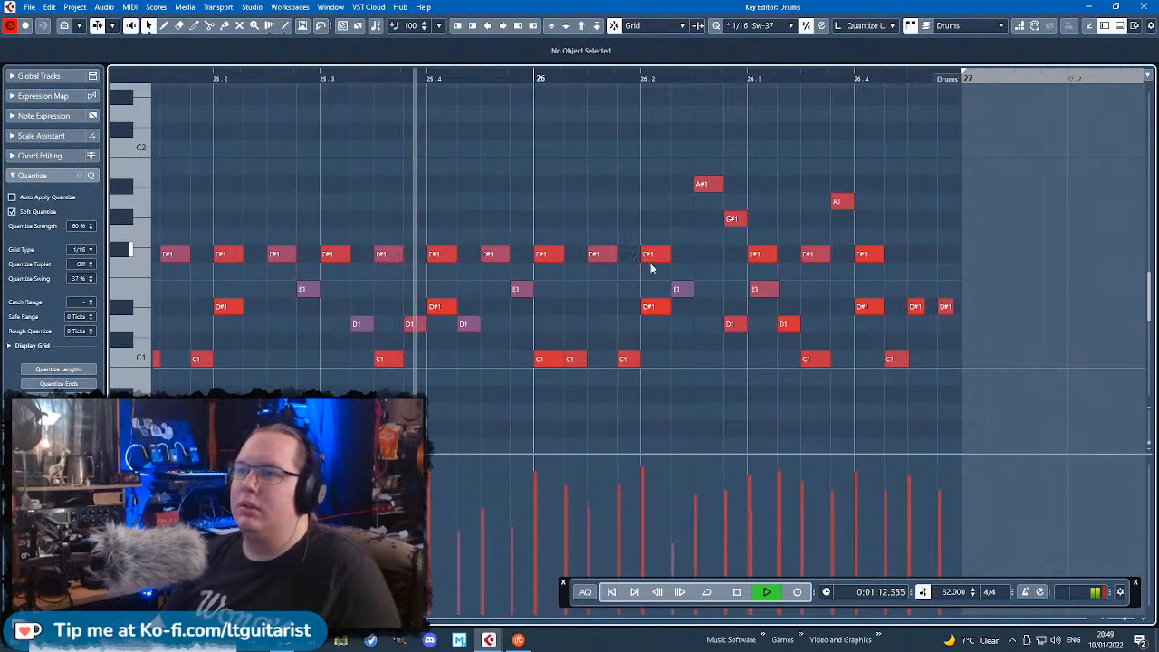
key(space)
Step: Move the F#1 on 26.1.3 to A#1 and the F#1 on 26.2 to G#1, delete all following notes and audition the fill
drag(605, 256, 608, 187)
drag(655, 237, 655, 222)
drag(694, 152, 951, 383)
key(Delete)
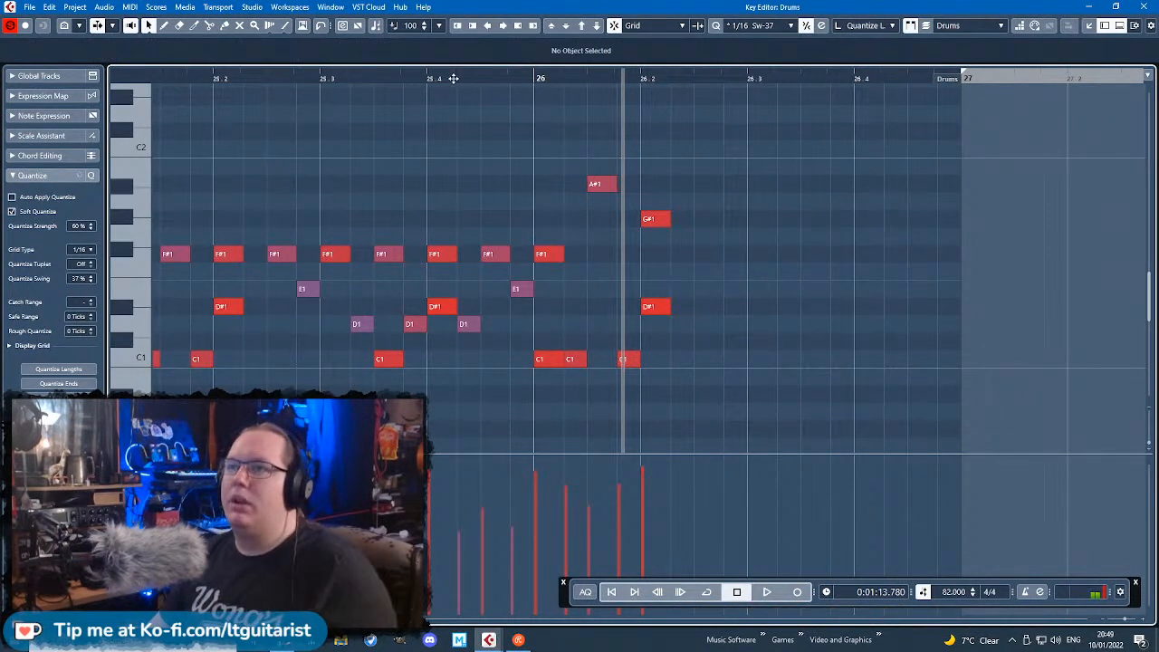
click(357, 84)
key(space)
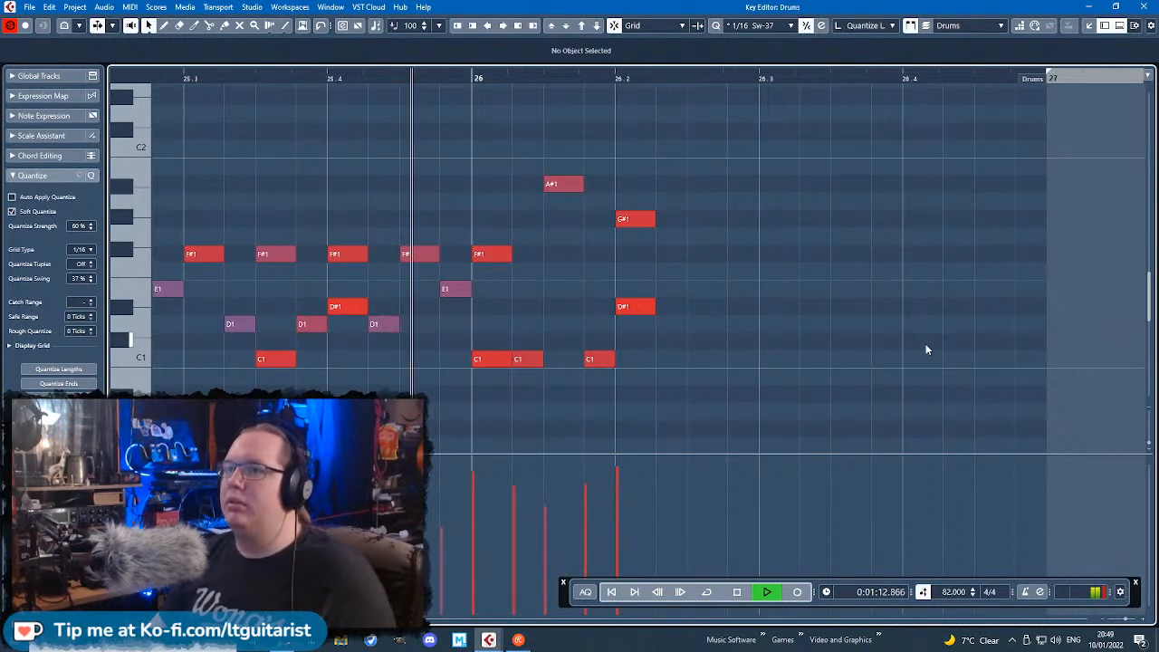
key(space)
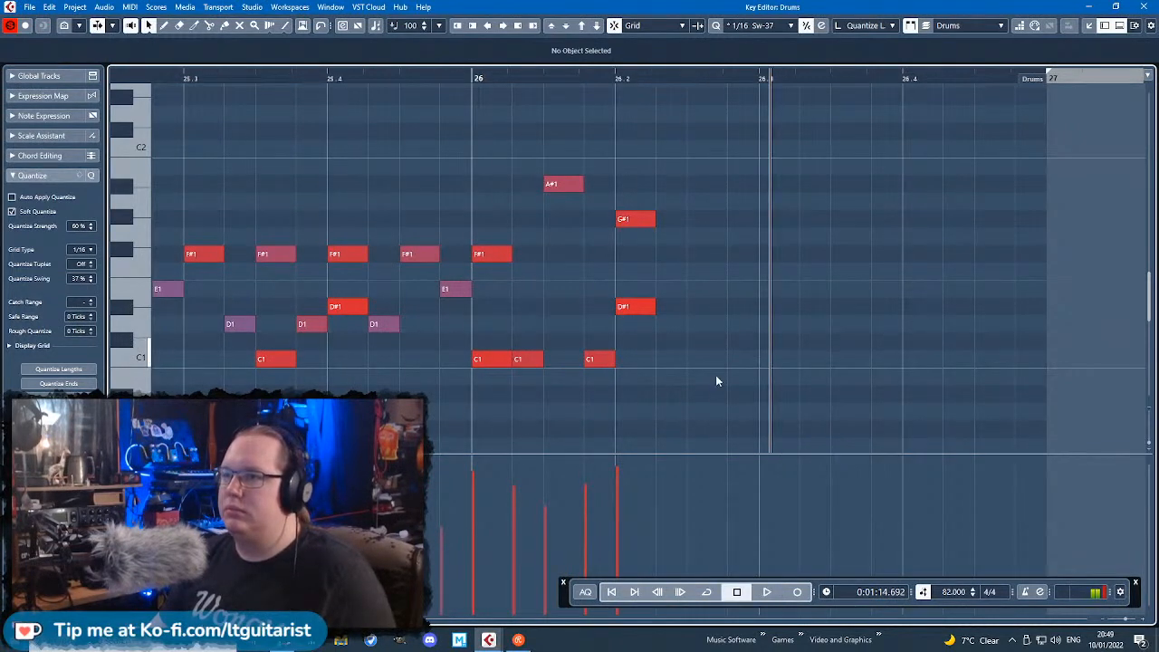
Step: Add a C1 note on 26.2.4 and copy the notes from 26.1 through 26.2 to start at 26.3
click(738, 359)
click(781, 359)
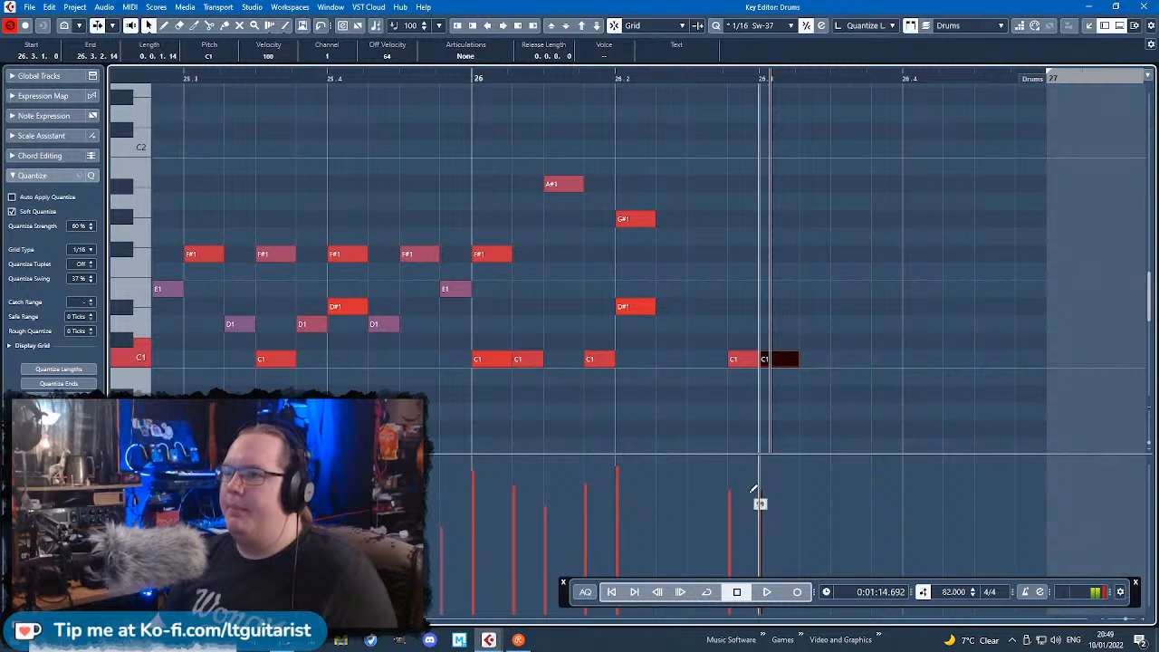
drag(746, 490, 761, 480)
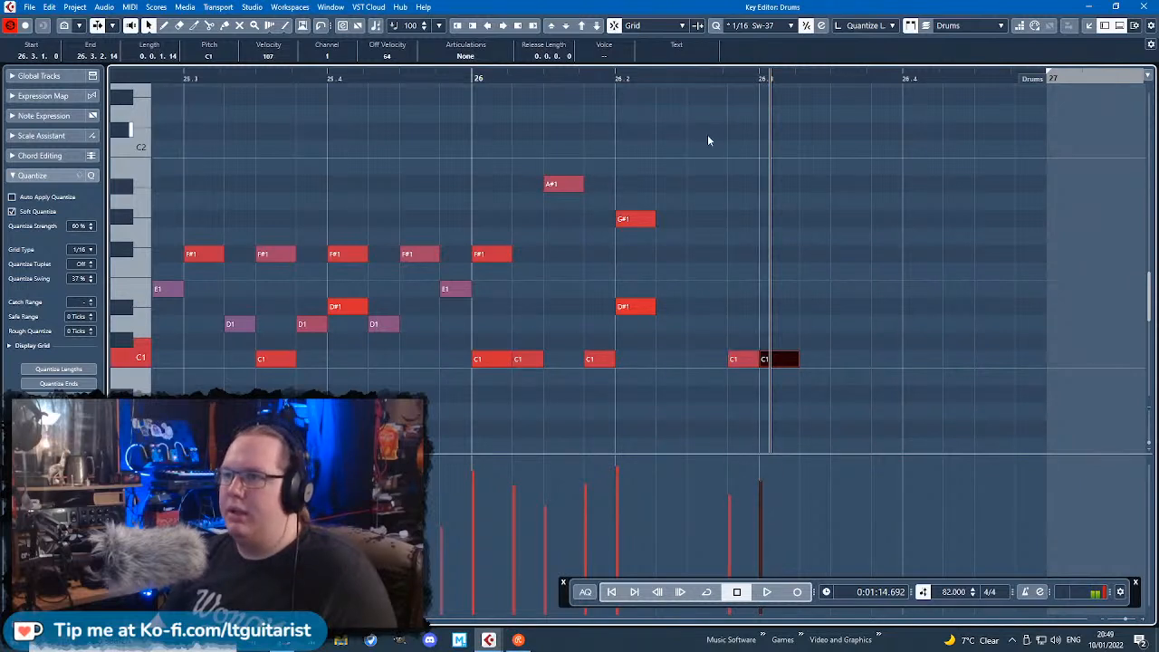
key(Delete)
drag(687, 153, 497, 383)
drag(495, 361, 842, 360)
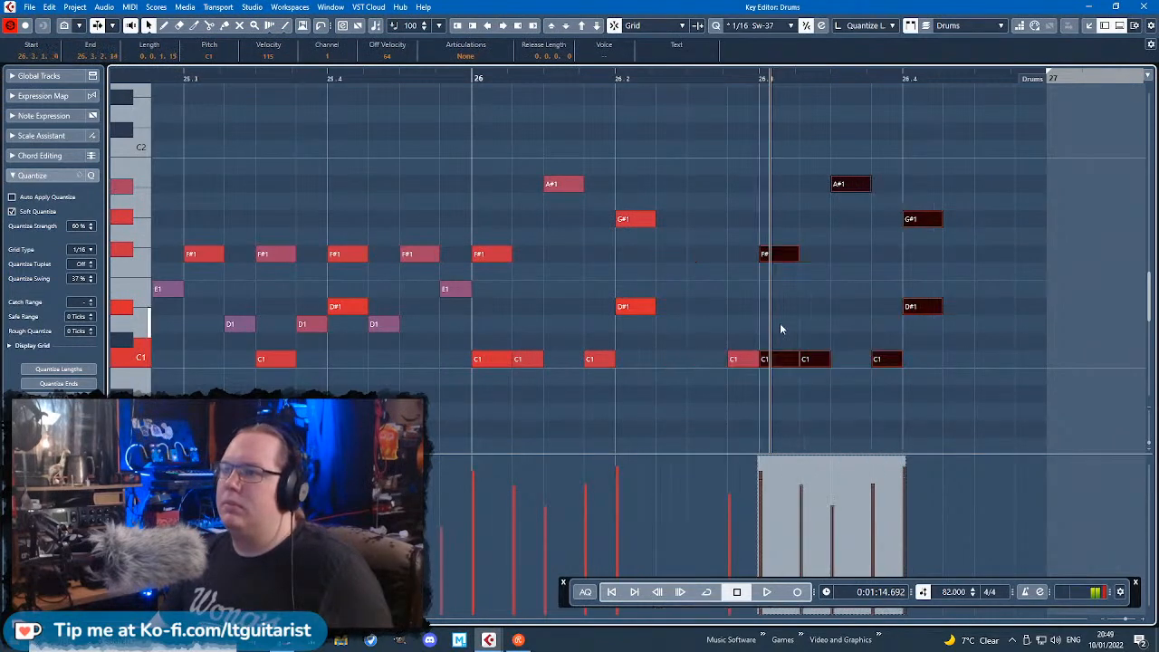
Step: Audition the drum fill in bar 26, add a low-velocity E1 note on 26.2.3 and replay it
click(464, 89)
key(space)
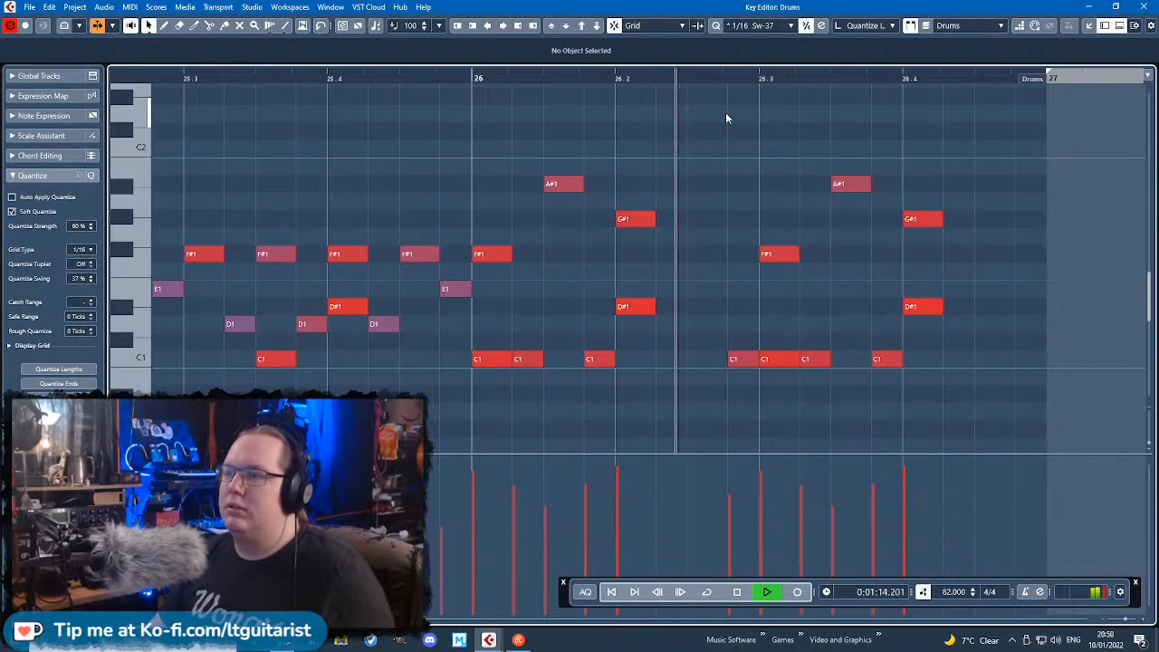
key(space)
click(699, 290)
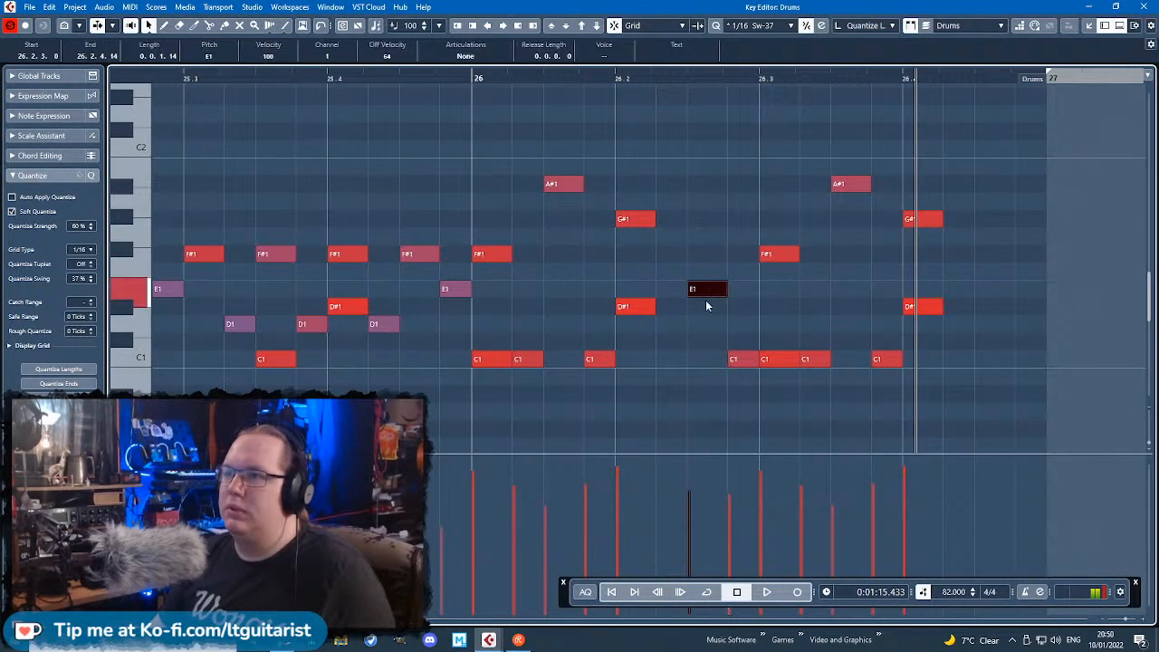
key(space)
click(739, 152)
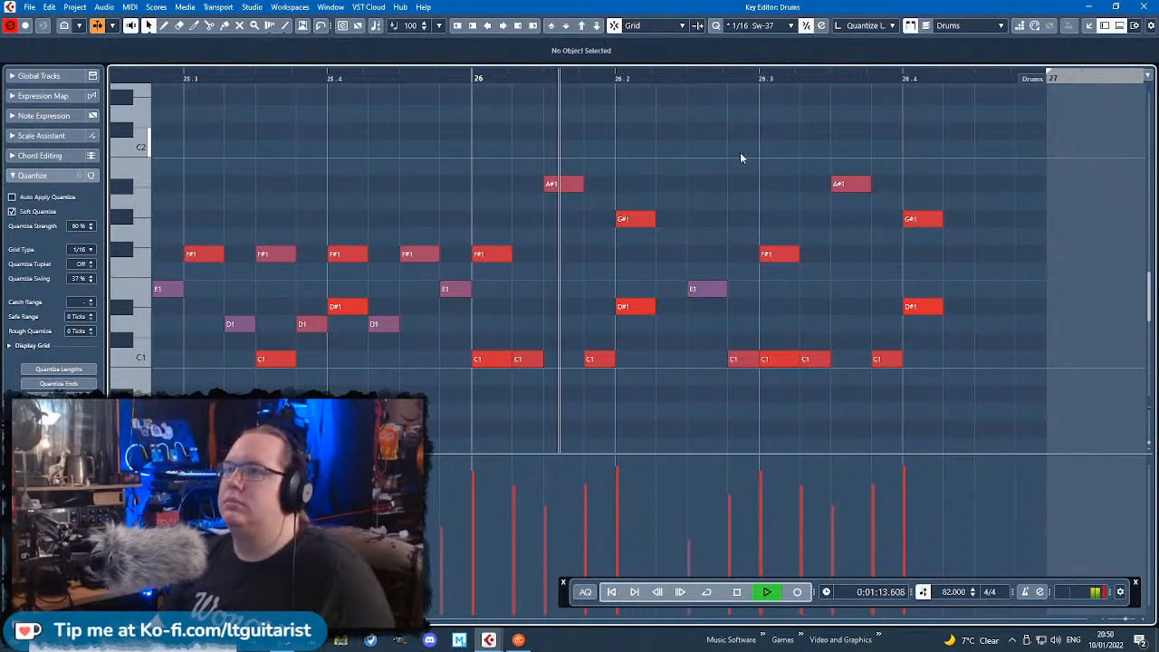
key(space)
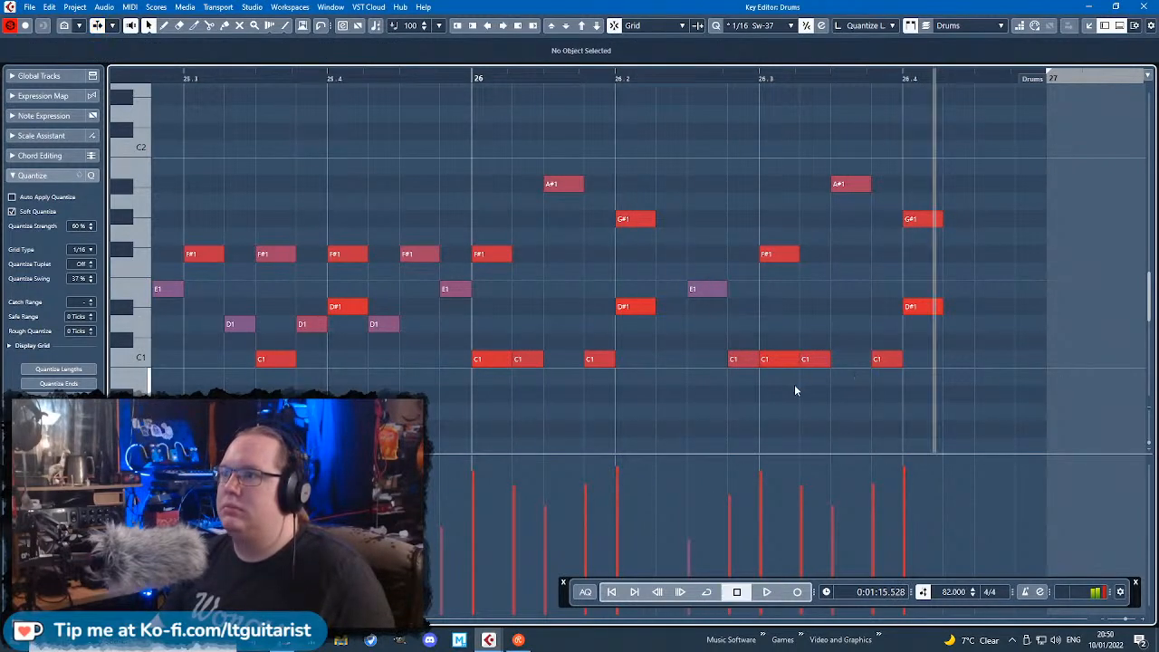
Step: Delete the C1 on 26.3.2, raise the velocity of the A#1 on 26.3.3 to about 113 and play bar 26
click(820, 359)
key(Delete)
click(840, 184)
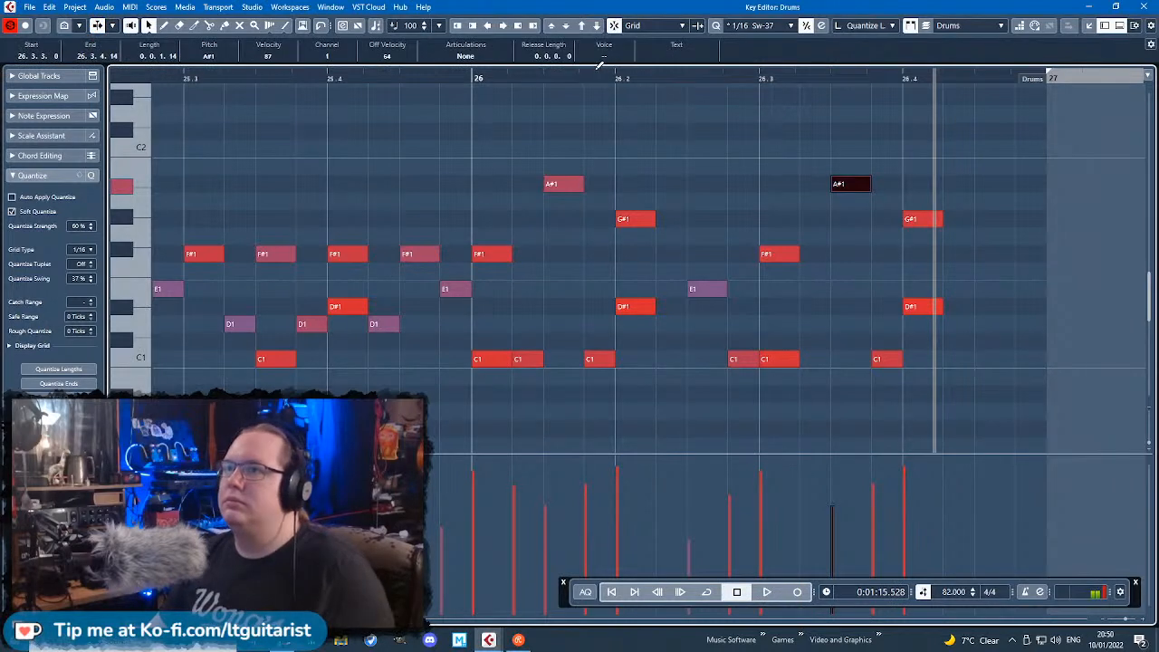
drag(594, 74, 440, 80)
key(space)
key(space)
click(860, 469)
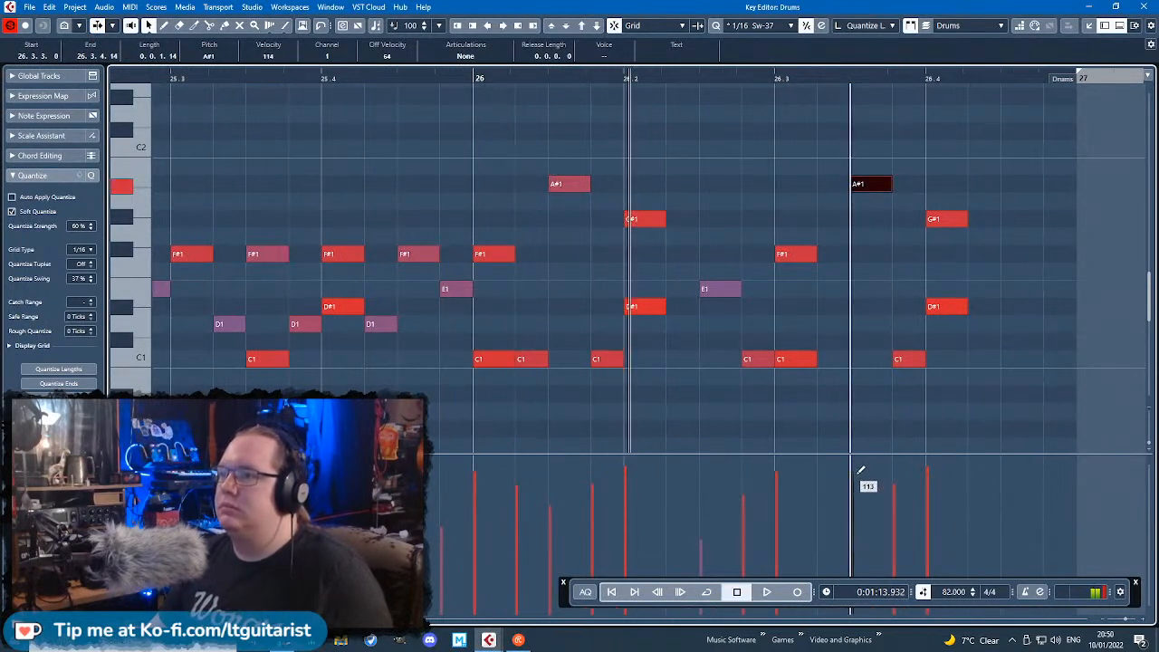
click(468, 109)
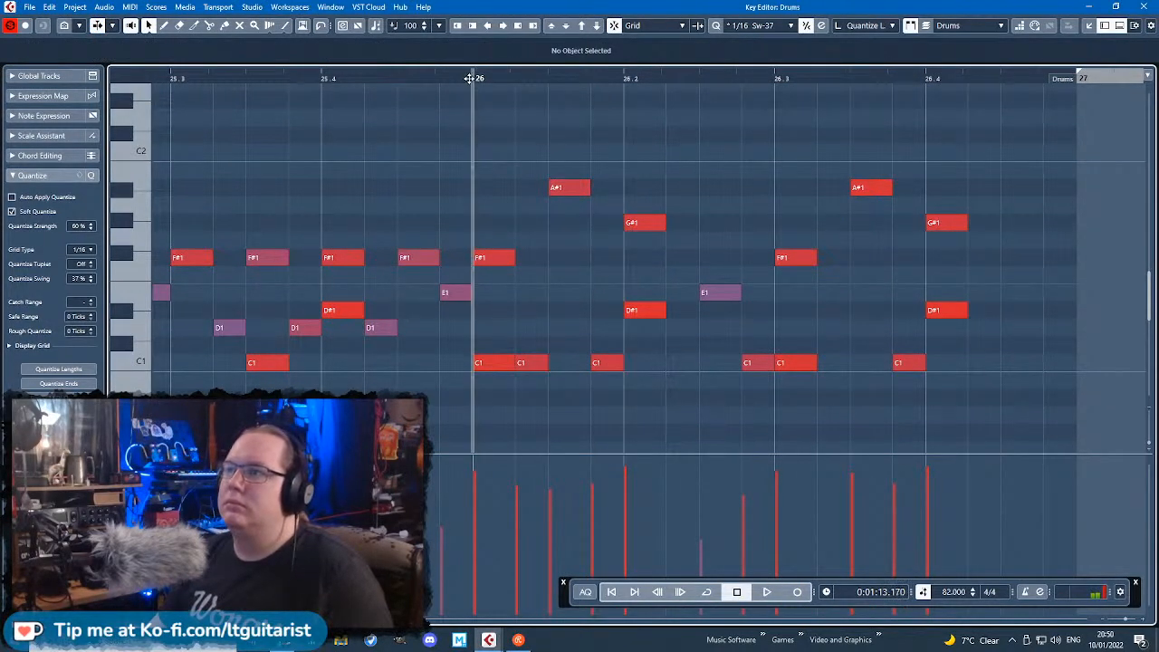
key(space)
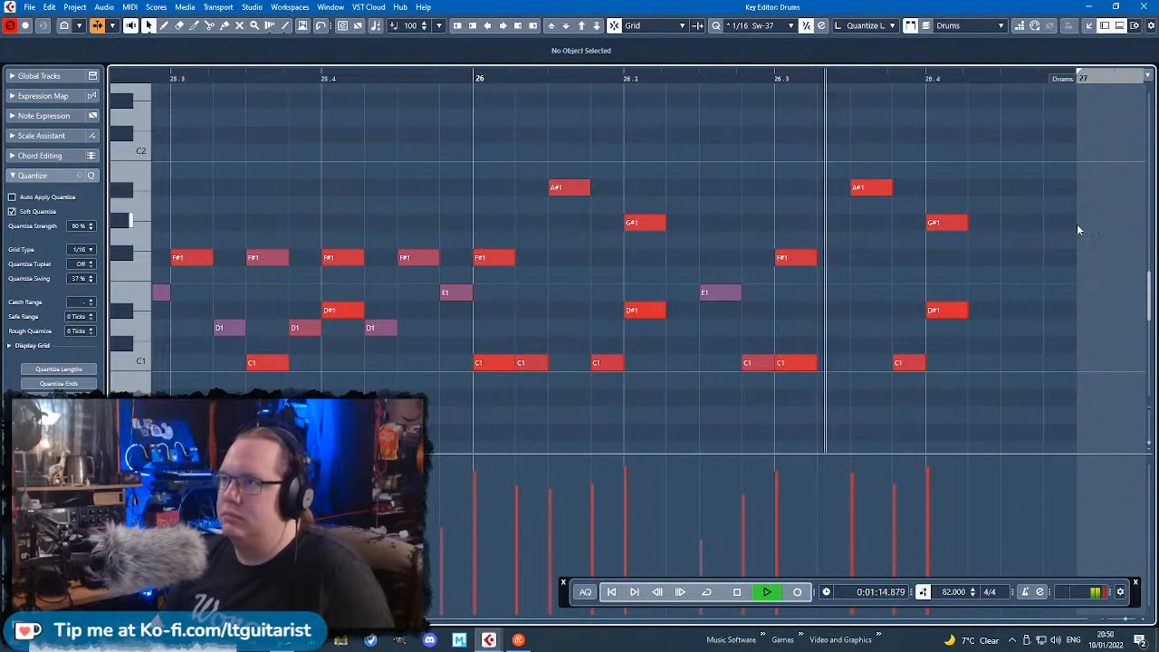
Step: Move the C1 on 26.2.4 to 26.2.3 and the E1 on 26.2.3 to 26.2.4, and replay the fill
key(space)
drag(735, 365, 703, 363)
drag(728, 295, 770, 295)
drag(772, 366, 742, 364)
drag(780, 296, 764, 297)
click(480, 102)
click(469, 79)
key(space)
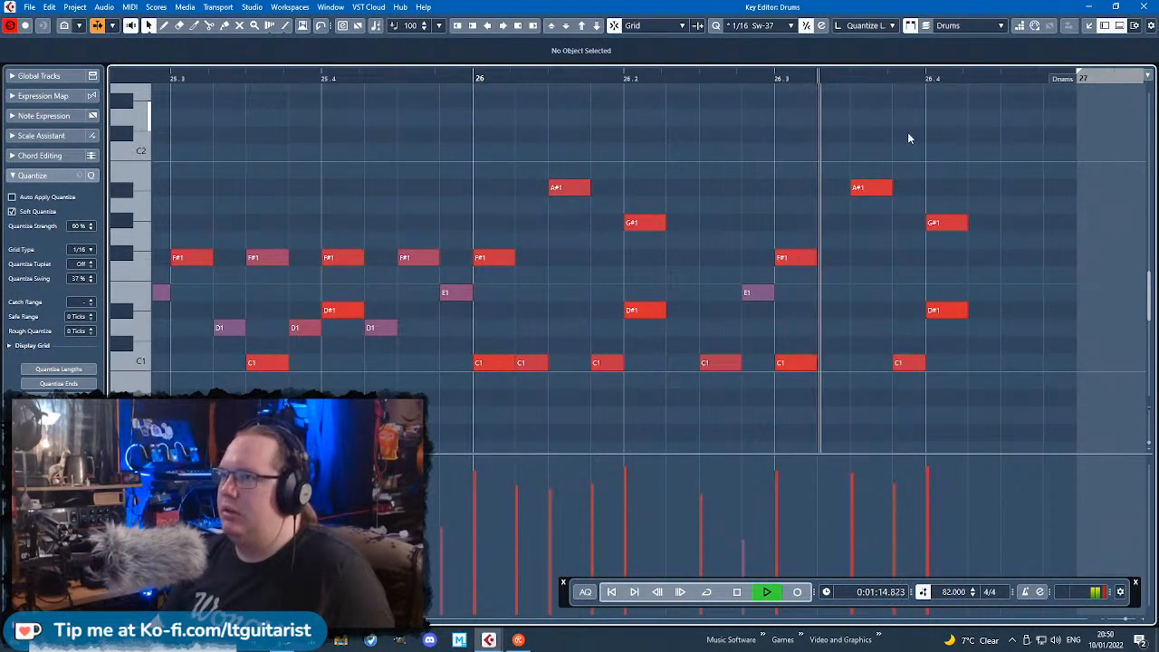
Step: Add a D1 note on 26.4.3 and a D#1 note on 26.4.4 with a velocity of about 116, and audition bar 26
key(space)
double_click(1015, 312)
double_click(1055, 314)
click(1041, 335)
drag(1029, 313, 1031, 327)
key(Down)
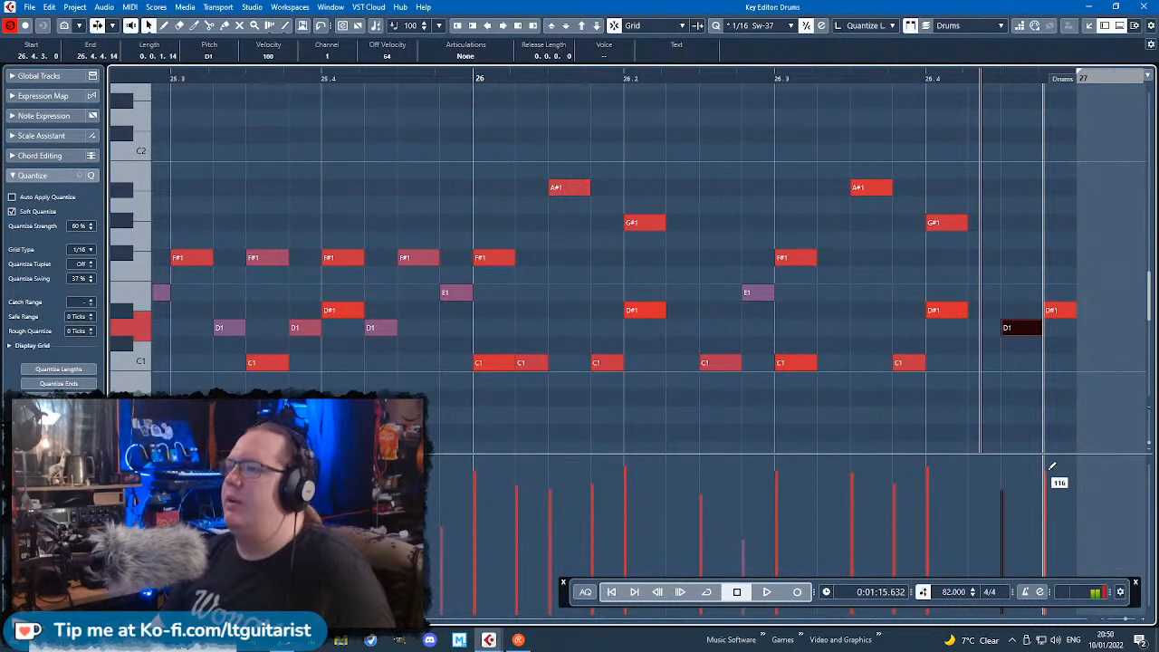
key(space)
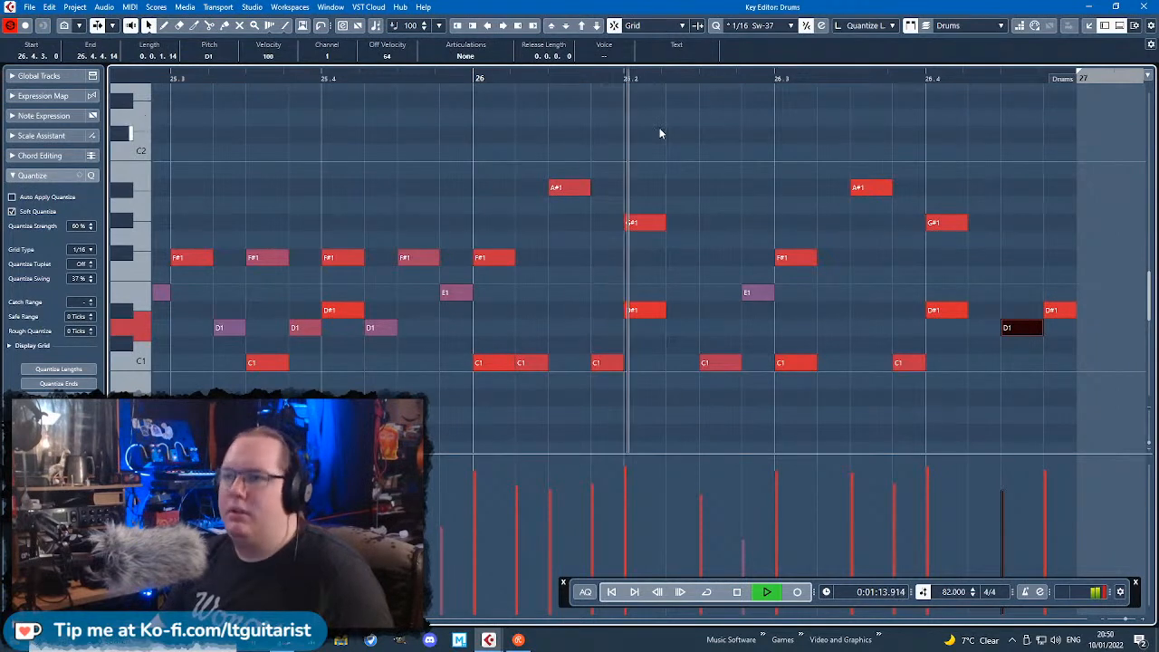
click(660, 131)
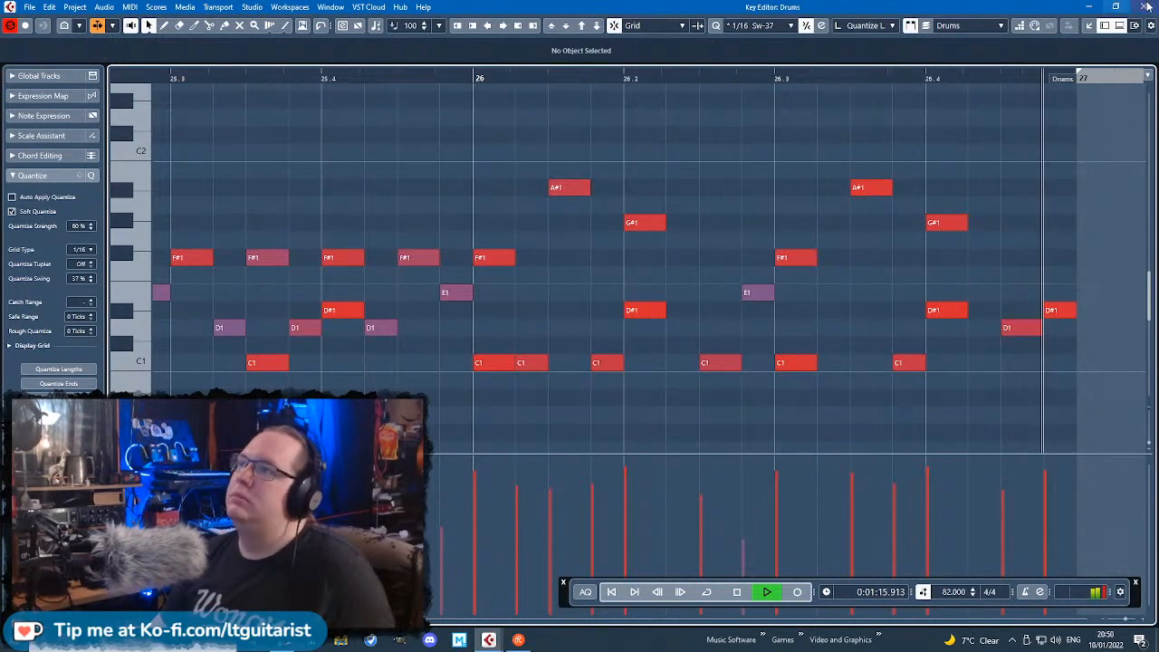
key(space)
Step: Close the drum part and play the arrangement from bar 26 through the orange section into bar 30
click(1143, 6)
click(625, 86)
key(space)
scroll(746, 258, up, 3)
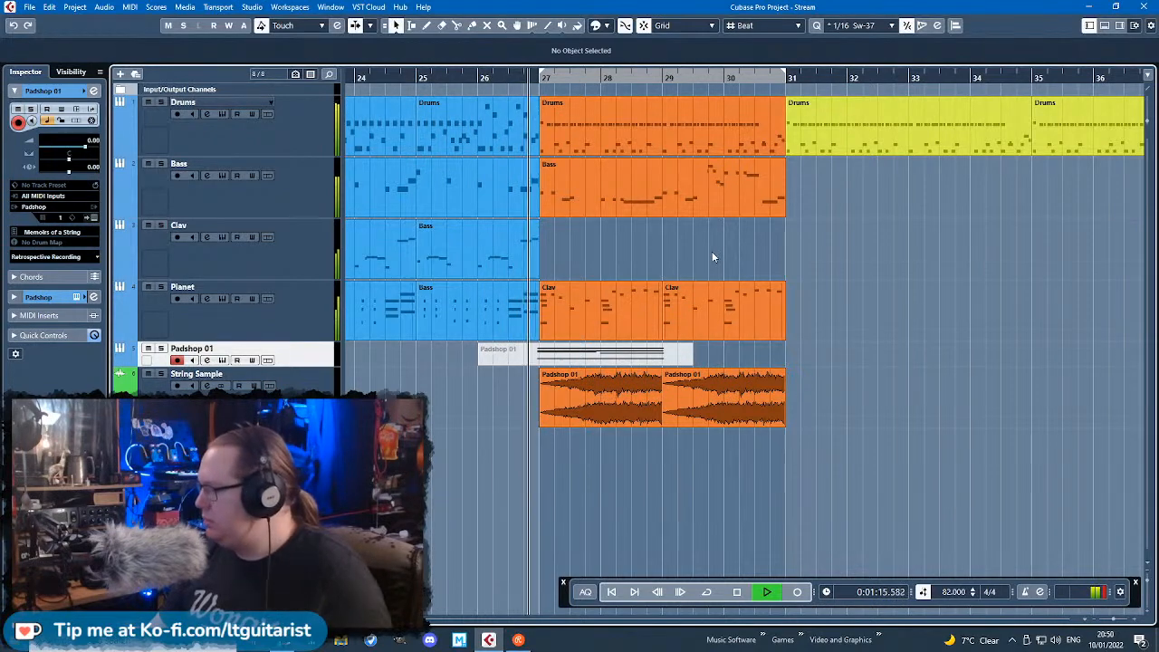
scroll(711, 247, down, 2)
scroll(710, 240, down, 4)
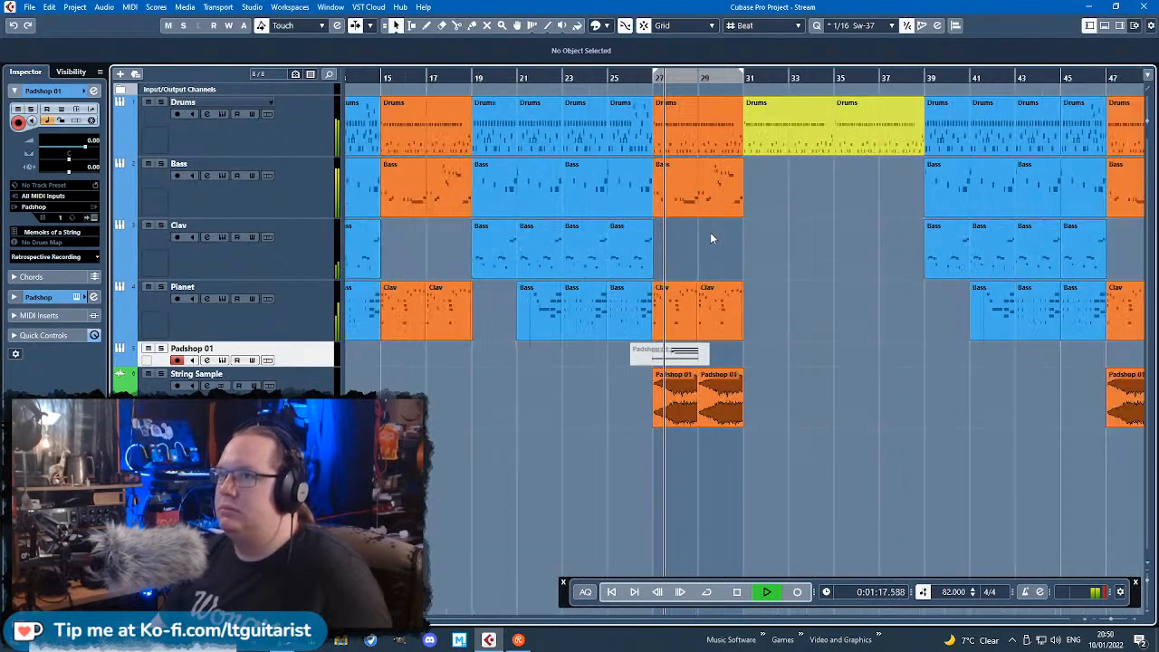
scroll(703, 240, up, 5)
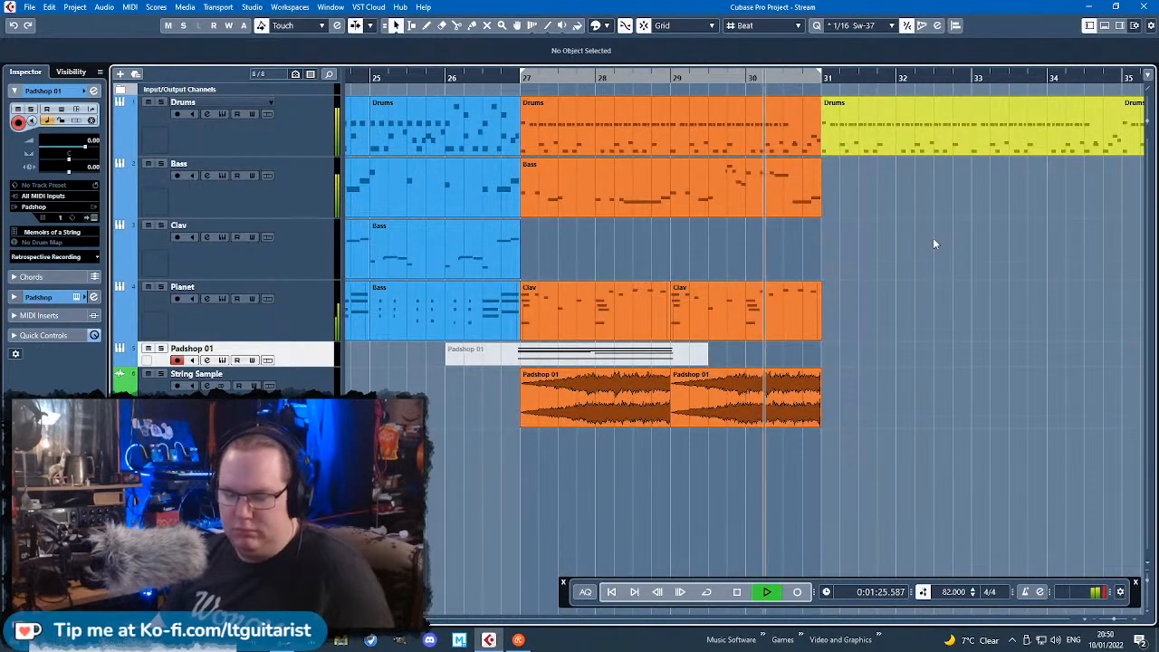
scroll(924, 244, up, 2)
key(space)
Step: Open the orange Drums part at bars 27 to 30 for note editing and audition its fill in bar 30
double_click(745, 149)
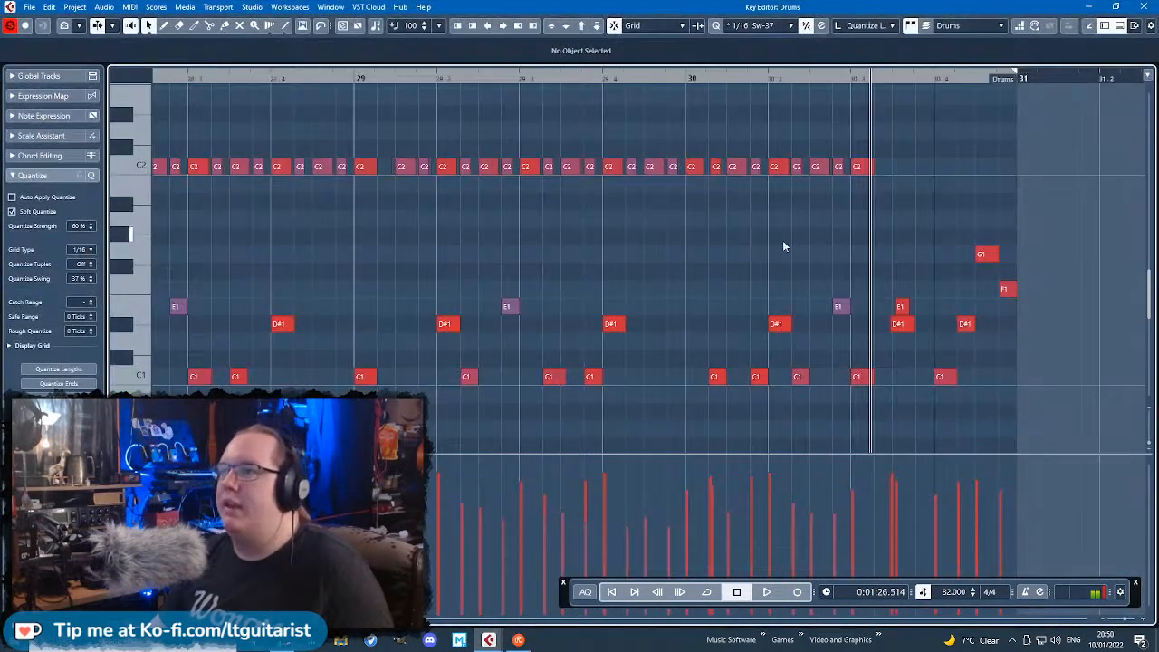
scroll(847, 221, up, 3)
scroll(972, 212, right, 1)
click(501, 77)
key(space)
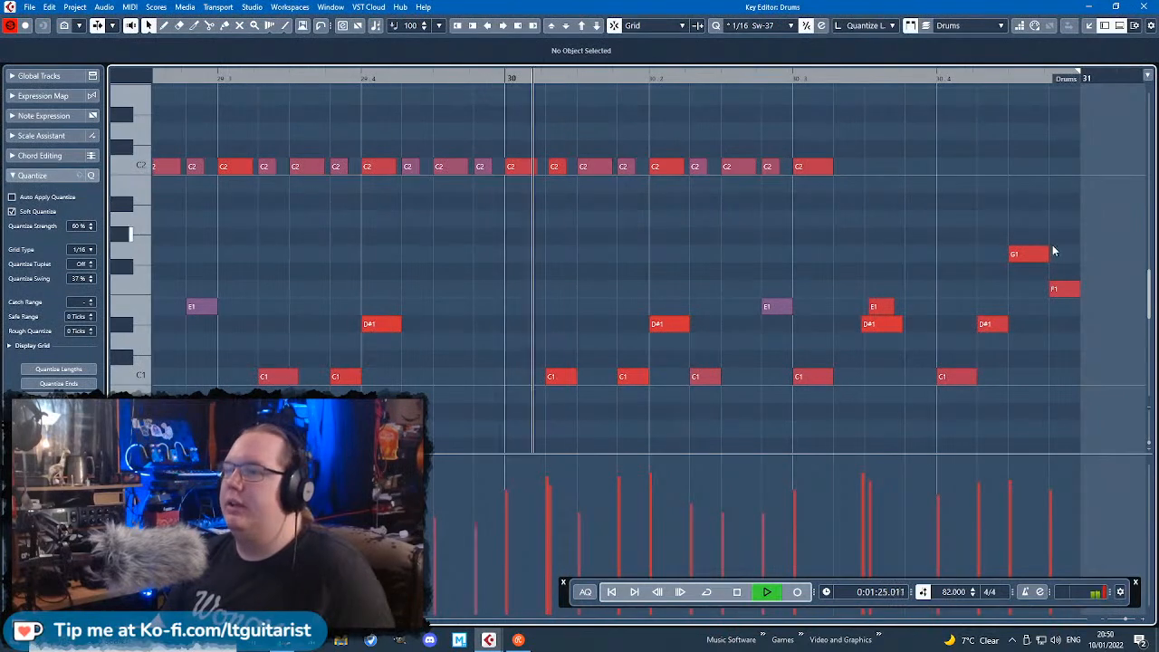
scroll(912, 269, up, 1)
scroll(842, 186, right, 1)
key(space)
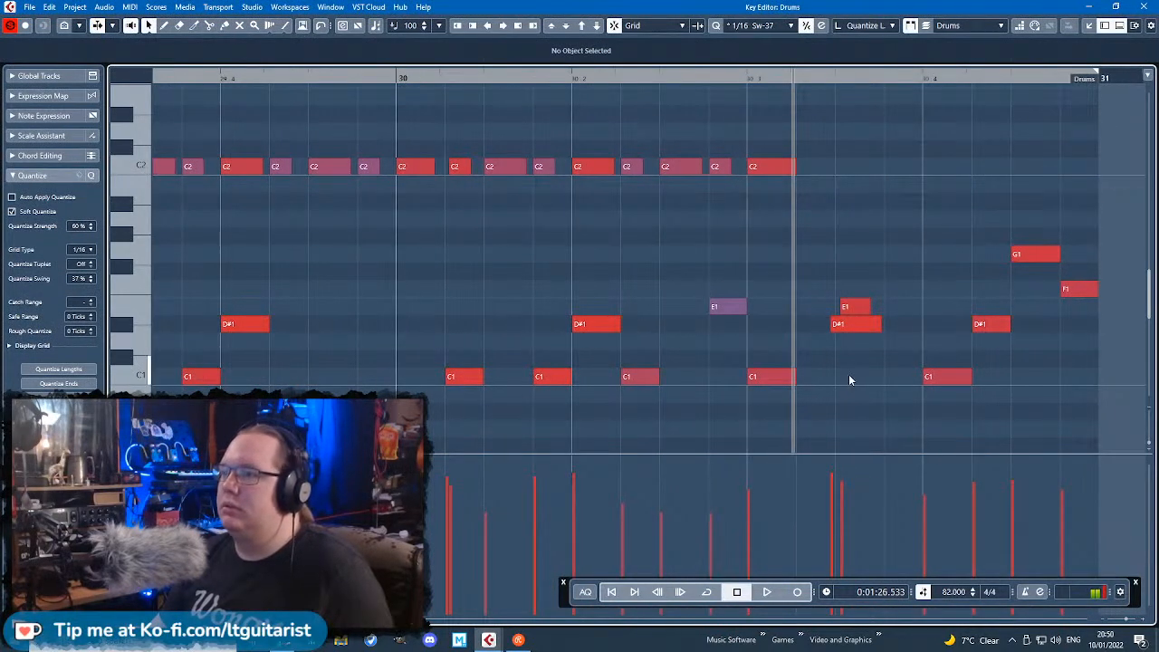
Step: Add a C1 on 30.3.3, move the D#1 and E1 flam to 30.4, and delete the old notes in the last beat
drag(844, 376, 884, 376)
drag(947, 232, 1039, 401)
key(Delete)
drag(923, 344, 960, 324)
drag(981, 255, 1102, 335)
key(Delete)
key(space)
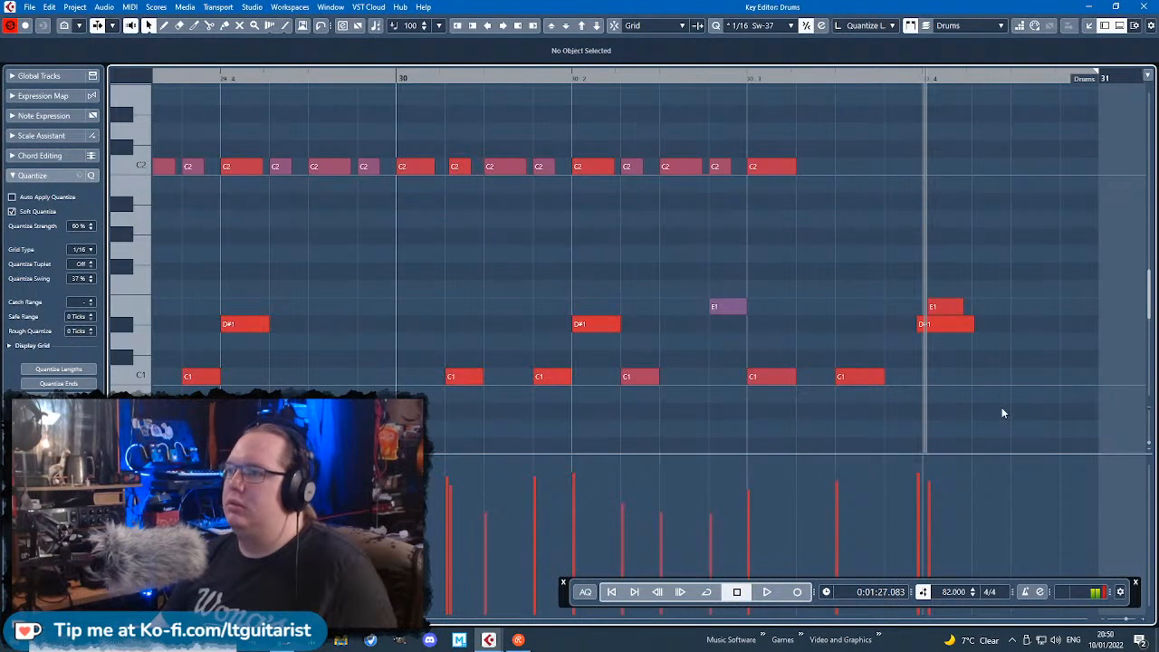
Step: Add a C1 note on 30.4.2 to the drum fill
click(881, 377)
drag(939, 387, 1007, 381)
ctrl+scroll(1108, 398, up, 3)
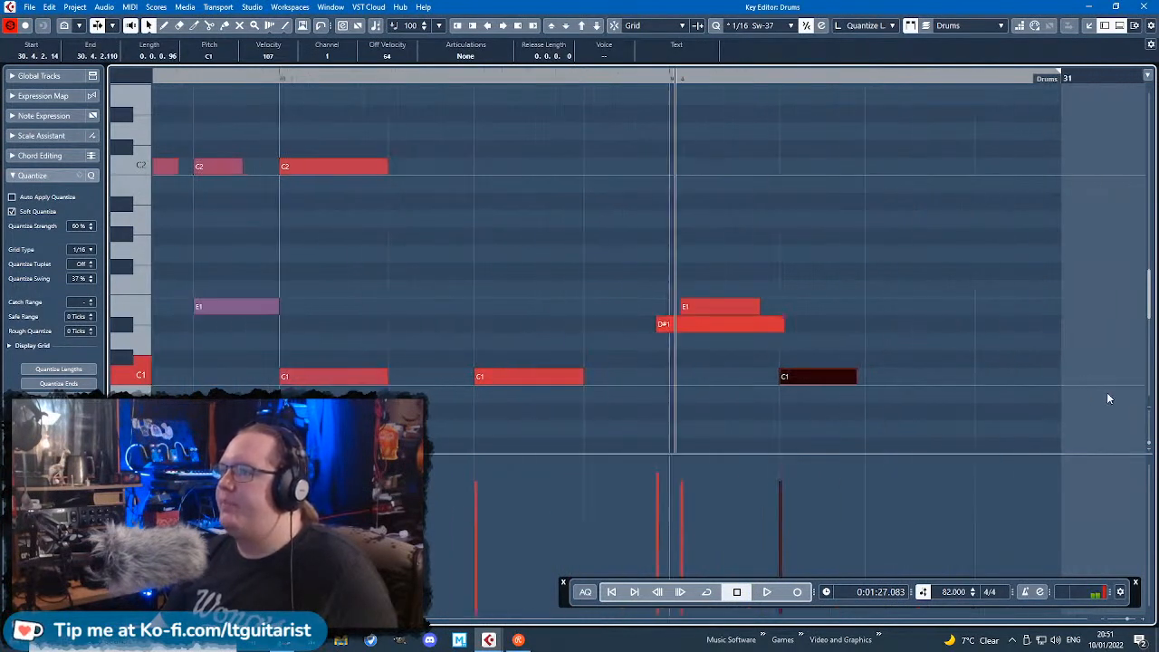
Step: Set the quantize grid to 1/16 Triplet, add two D#1 notes and an E1 as triplets ending bar 30, and audition them
click(748, 27)
click(876, 163)
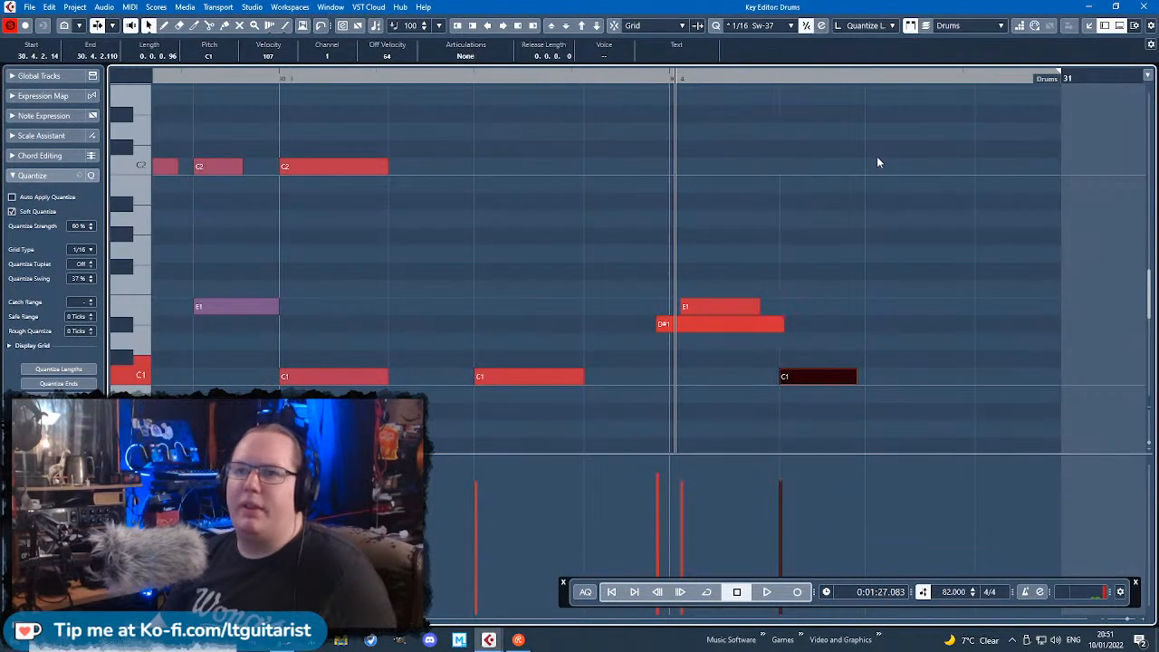
click(756, 25)
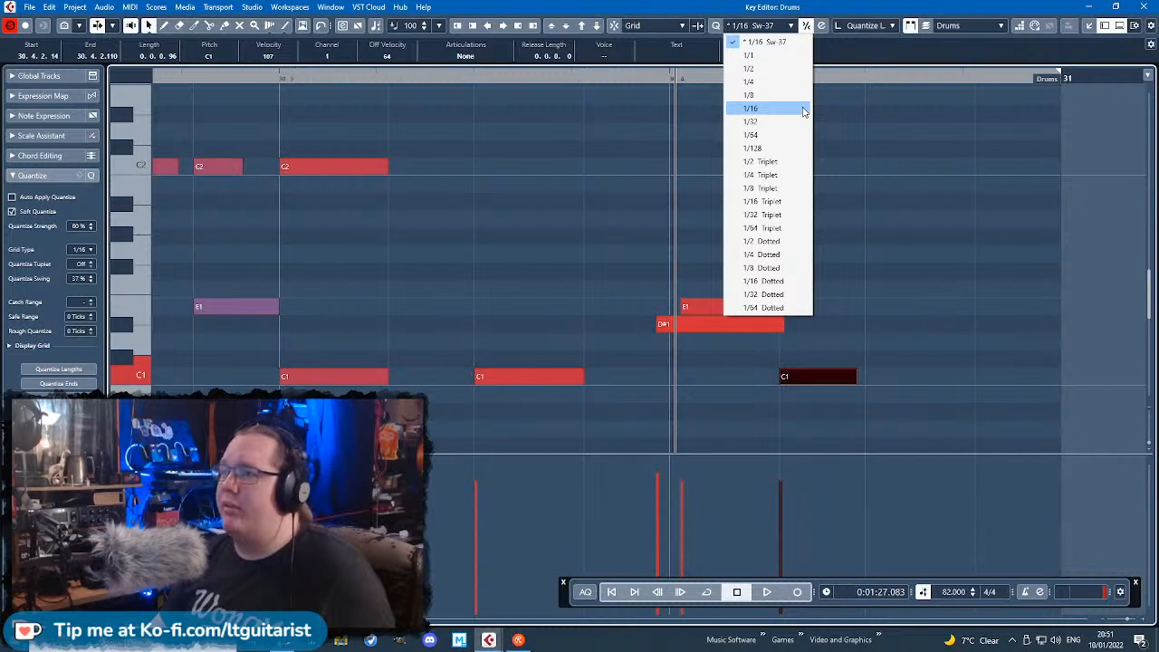
click(793, 203)
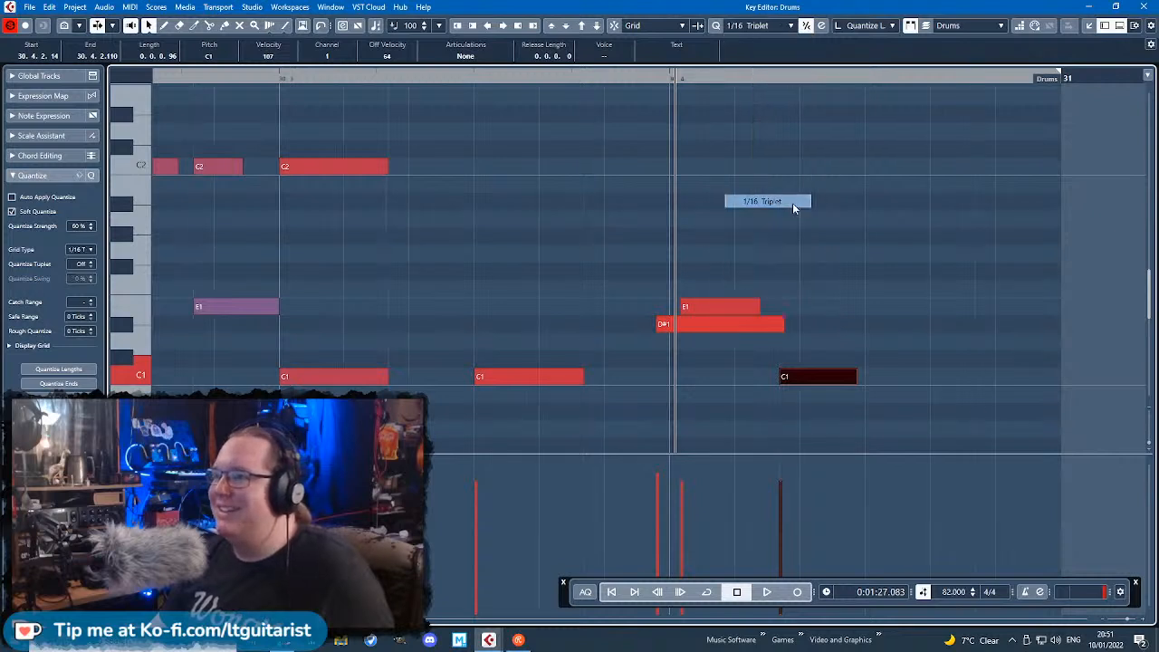
click(889, 323)
click(951, 324)
click(1009, 324)
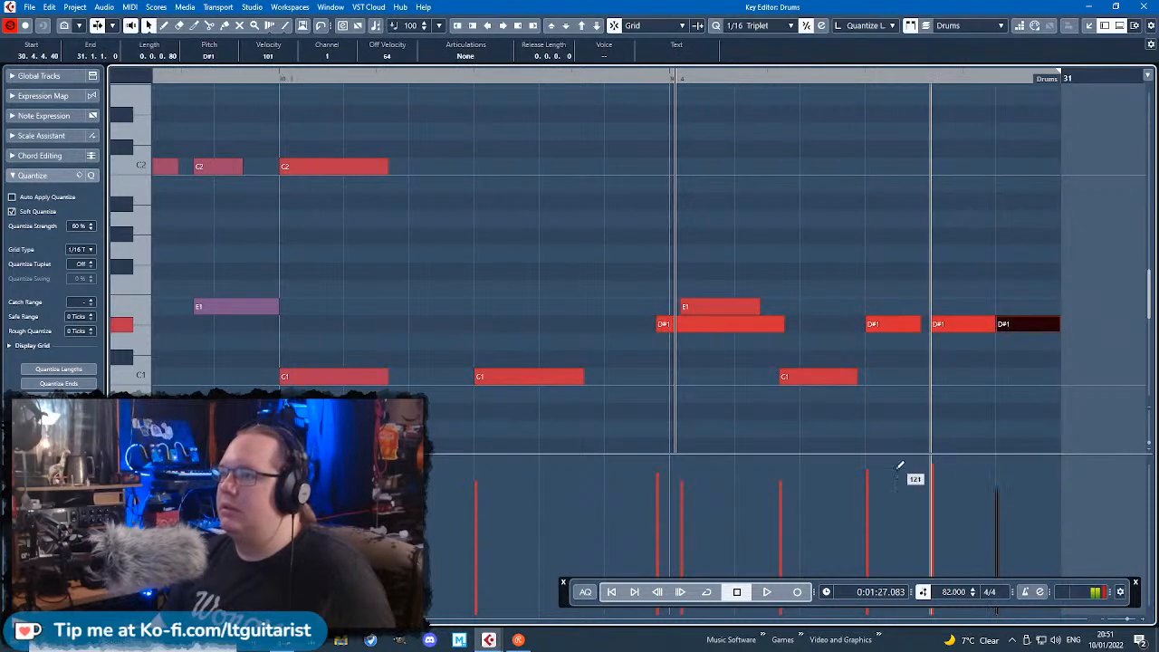
drag(991, 325, 1011, 312)
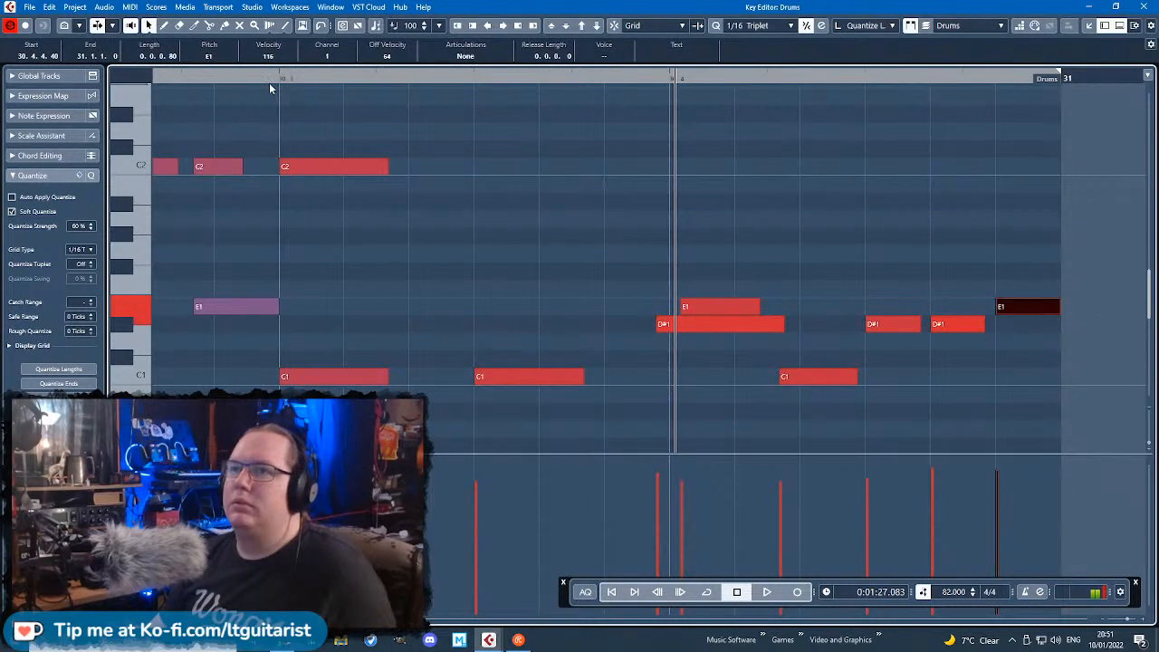
click(273, 81)
key(space)
key(space)
Step: Restore the quantize grid to 1/16 with 37 % swing and deselect the last note
click(743, 28)
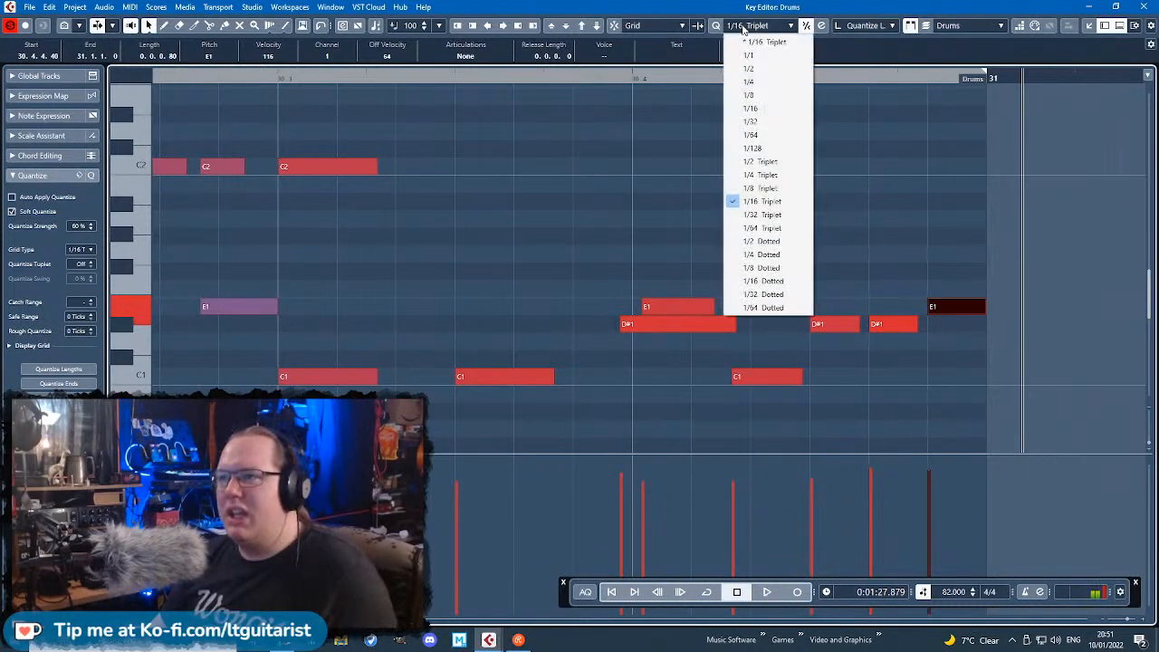
click(765, 109)
drag(91, 280, 111, 217)
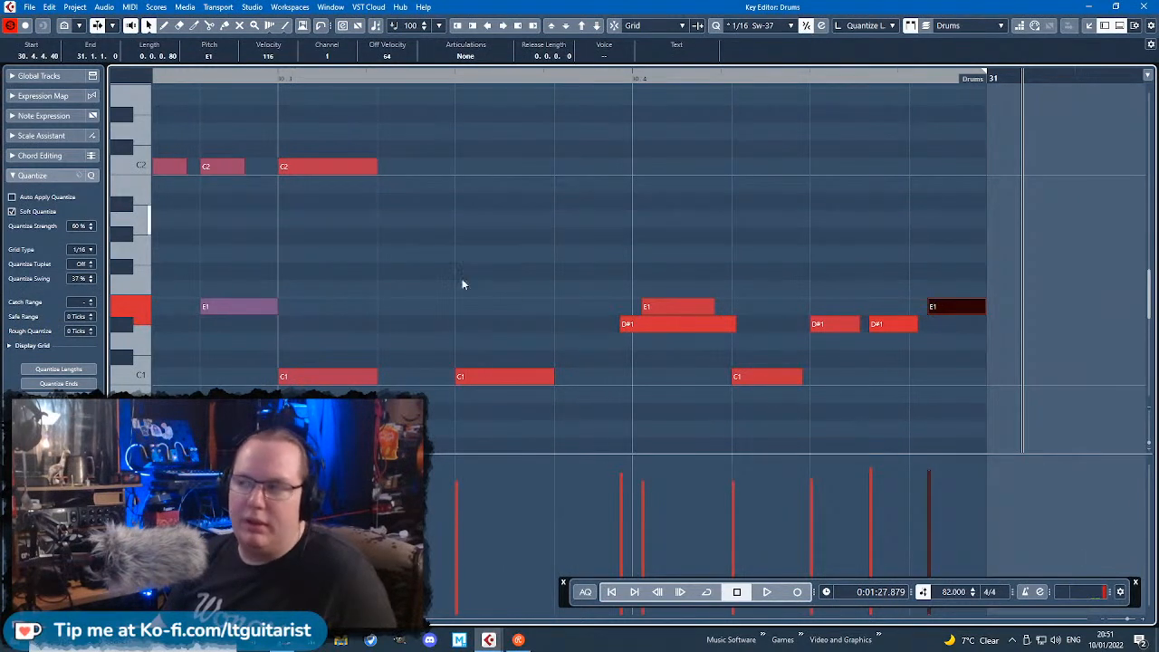
click(278, 241)
scroll(693, 264, down, 1)
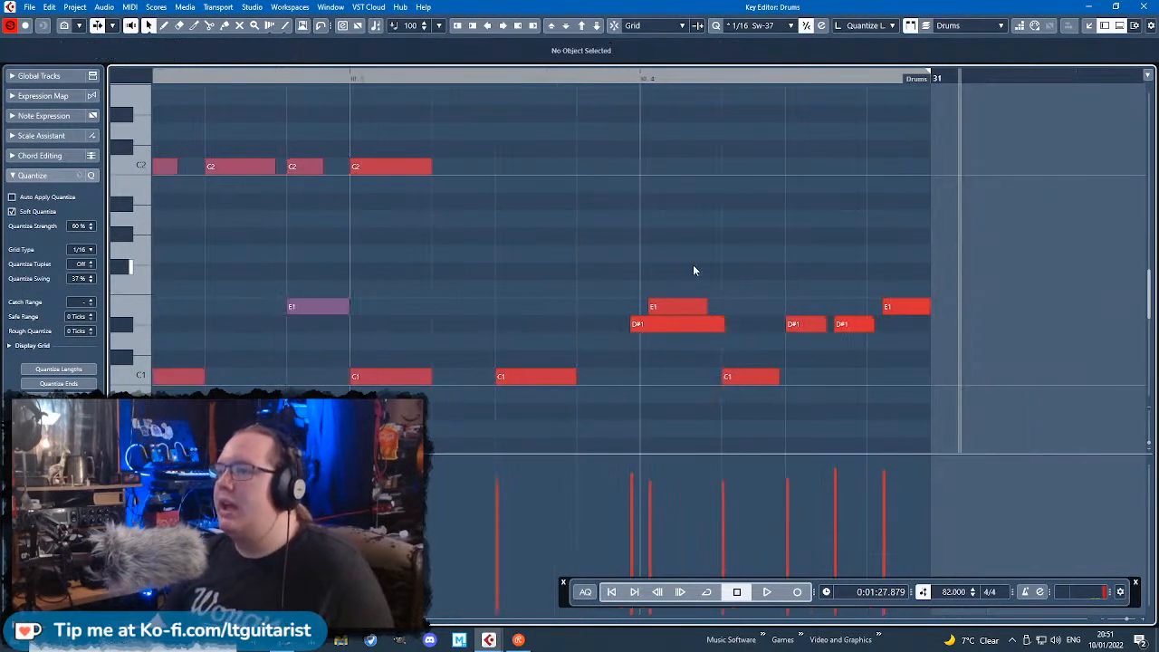
Step: Close the drum part and play the arrangement through the bar 30 fill into the yellow section
click(1143, 6)
click(702, 79)
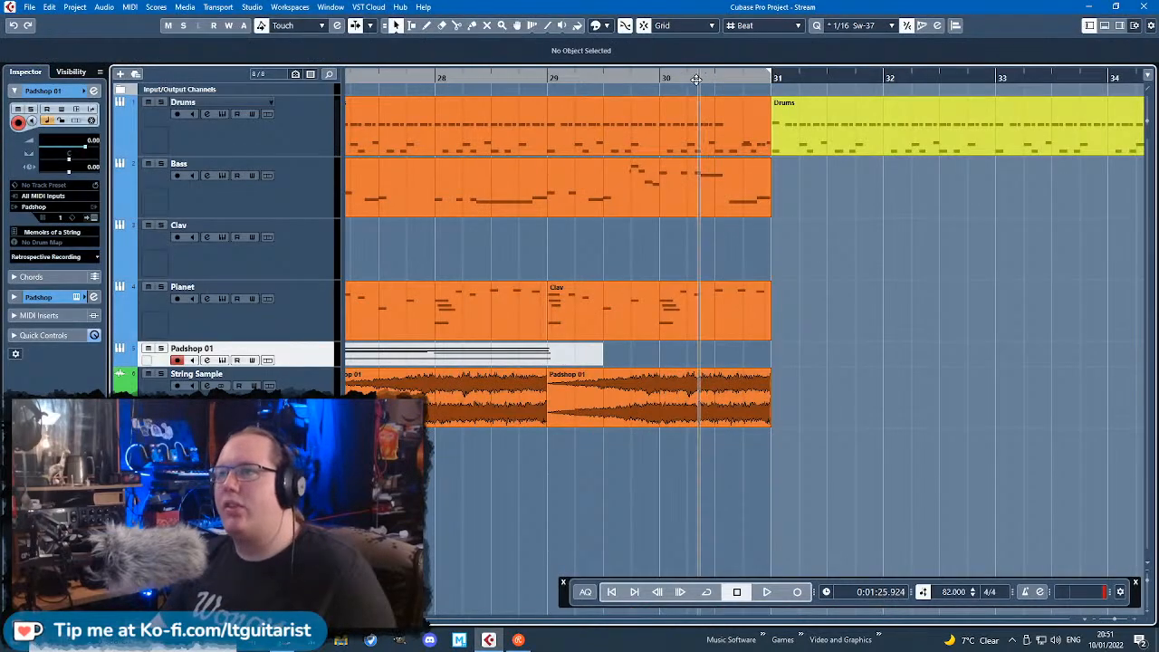
key(space)
scroll(740, 368, down, 2)
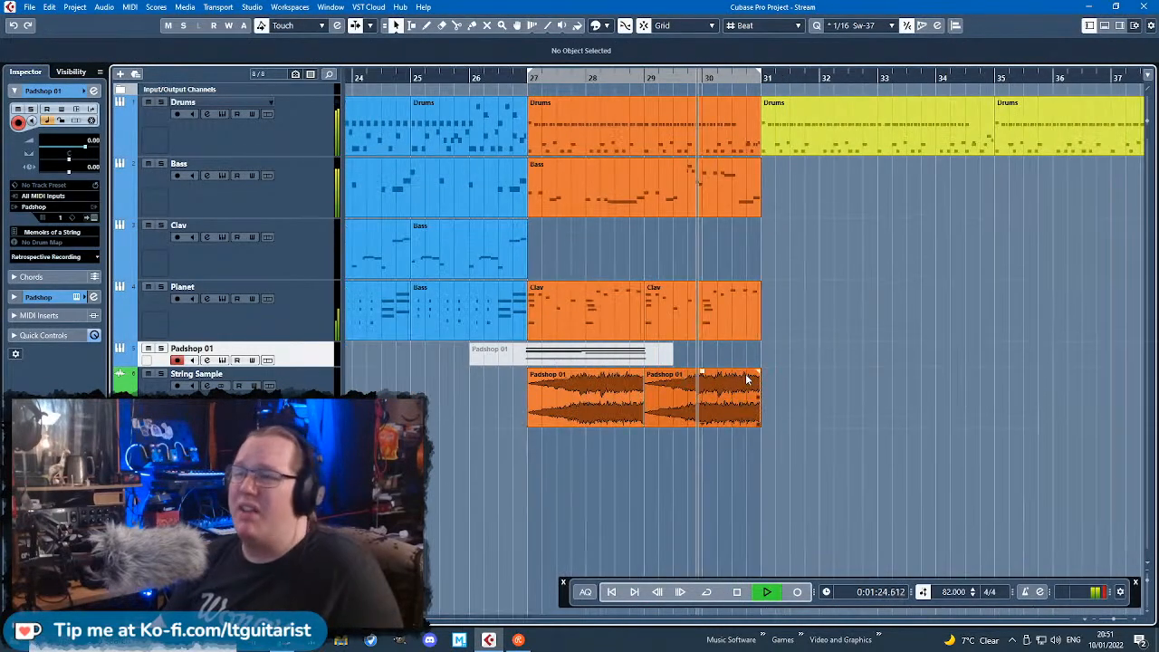
scroll(740, 368, up, 1)
scroll(824, 419, up, 1)
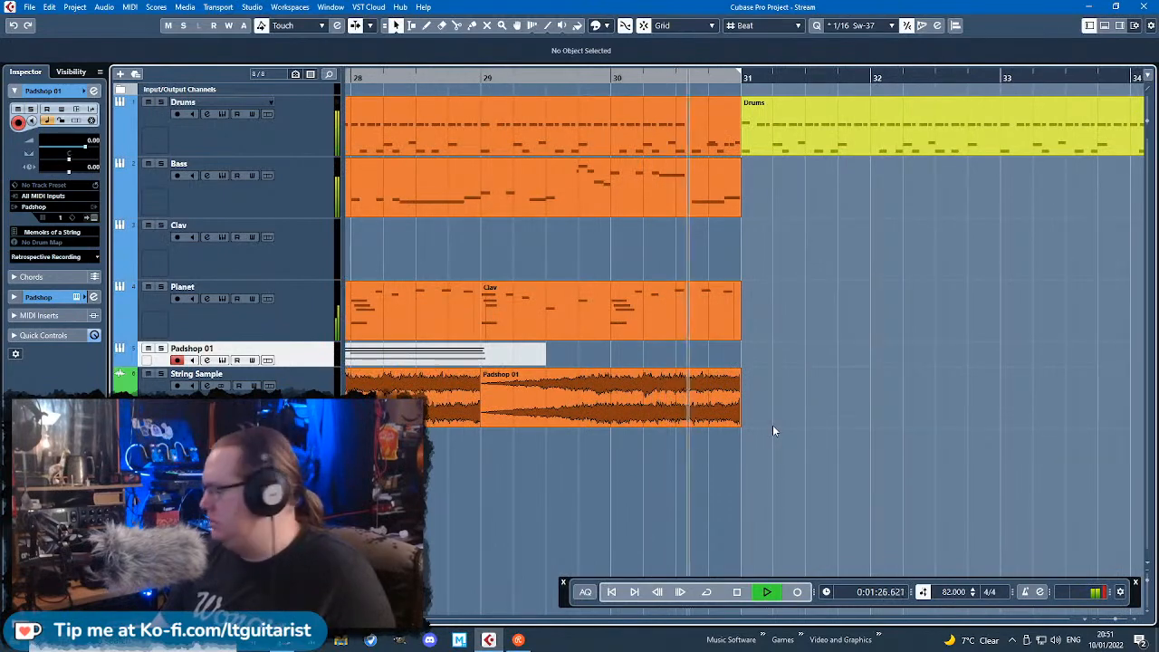
scroll(772, 425, down, 2)
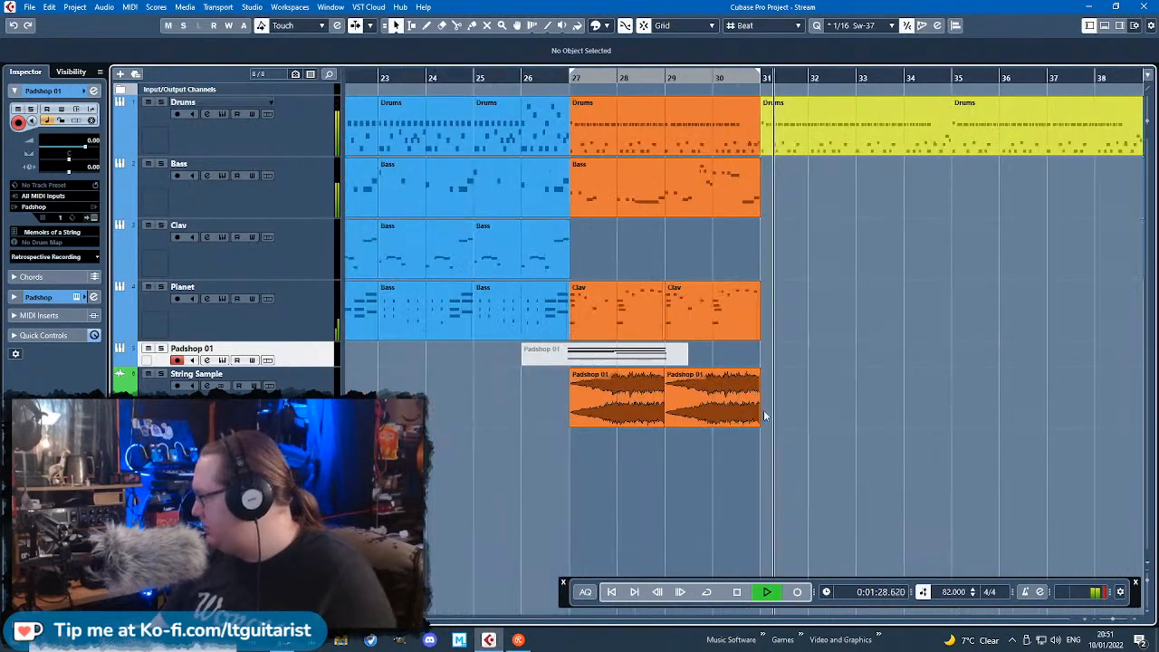
scroll(766, 287, down, 2)
scroll(888, 265, up, 2)
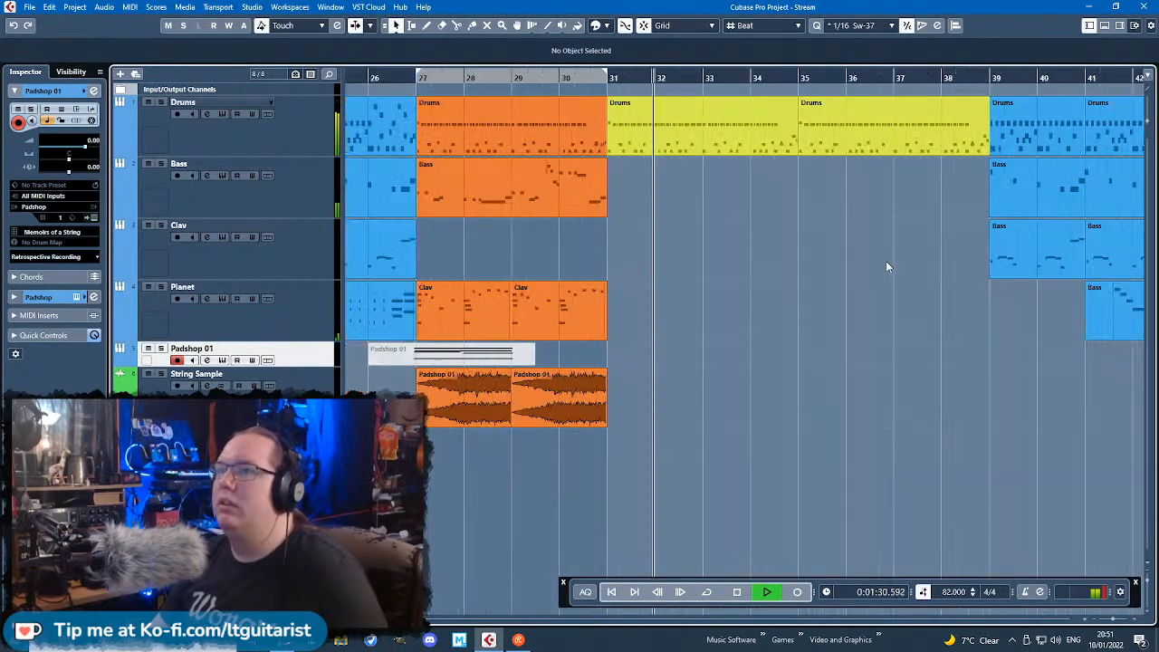
scroll(886, 261, down, 2)
scroll(996, 497, down, 2)
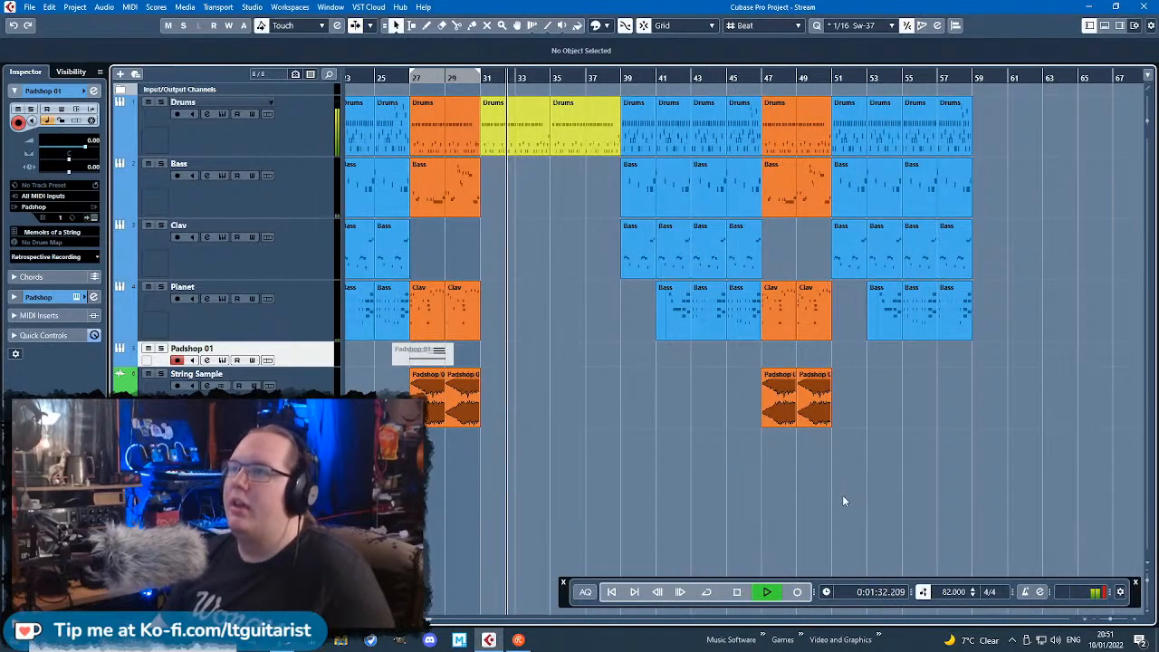
scroll(801, 443, up, 3)
key(space)
Step: Locate the blue Drums part at bars 45 to 46 and open it for note editing
click(697, 149)
scroll(626, 286, down, 3)
scroll(624, 288, up, 3)
scroll(624, 288, down, 3)
scroll(625, 288, up, 2)
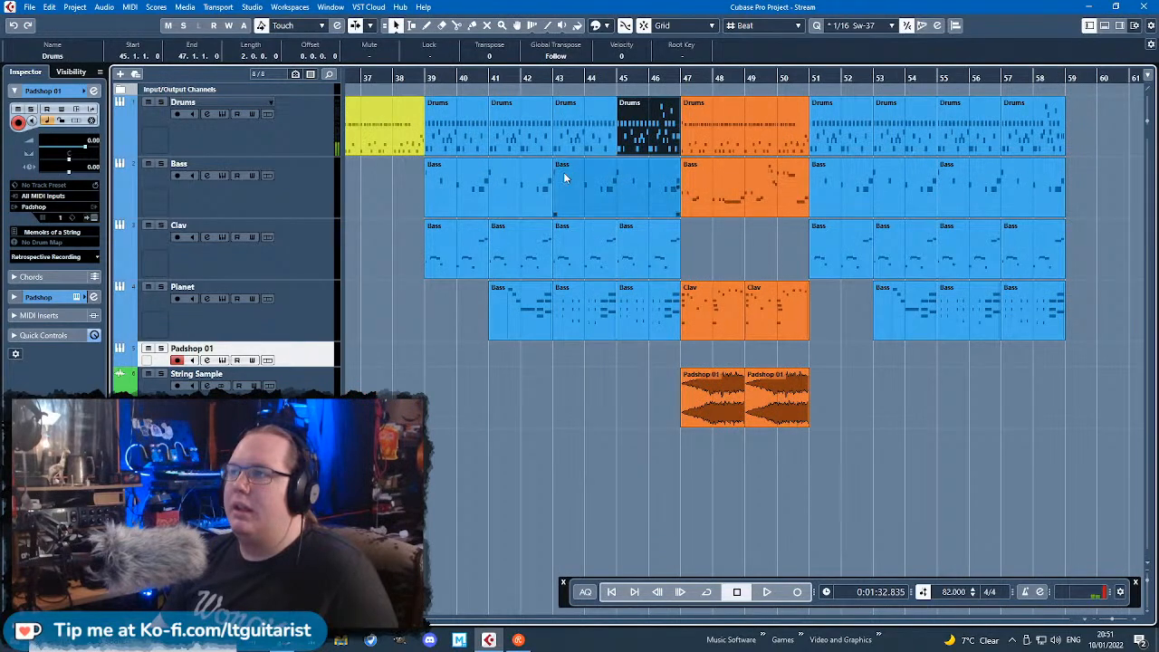
scroll(477, 244, down, 3)
scroll(477, 249, up, 2)
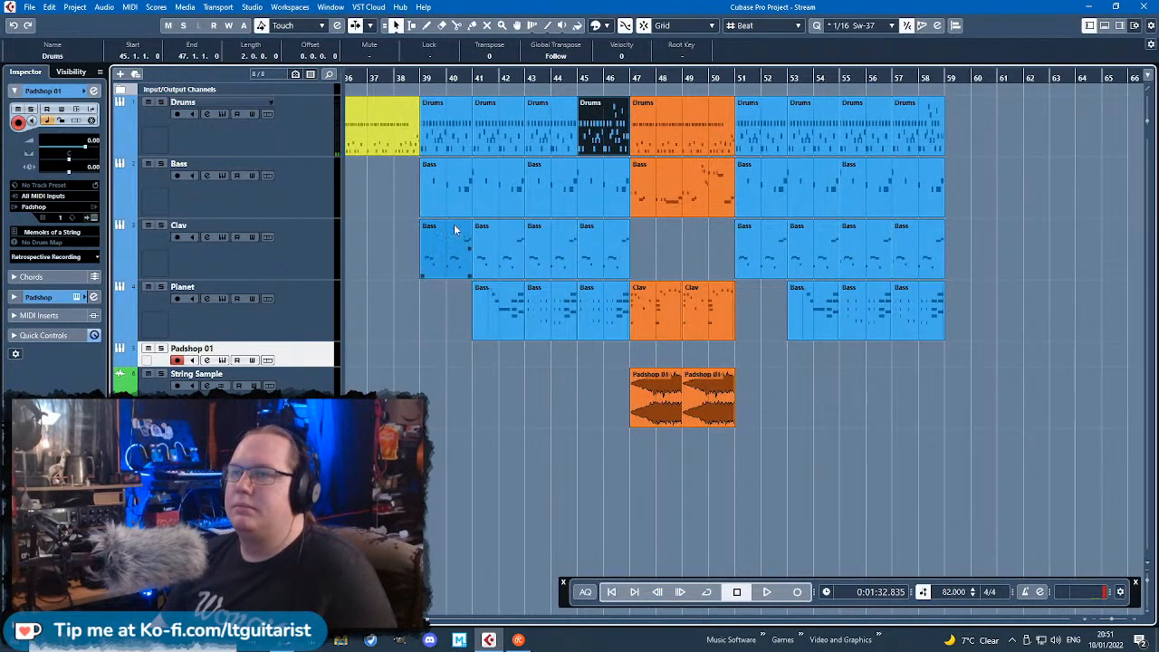
scroll(422, 262, down, 2)
drag(373, 293, 556, 306)
scroll(597, 330, up, 1)
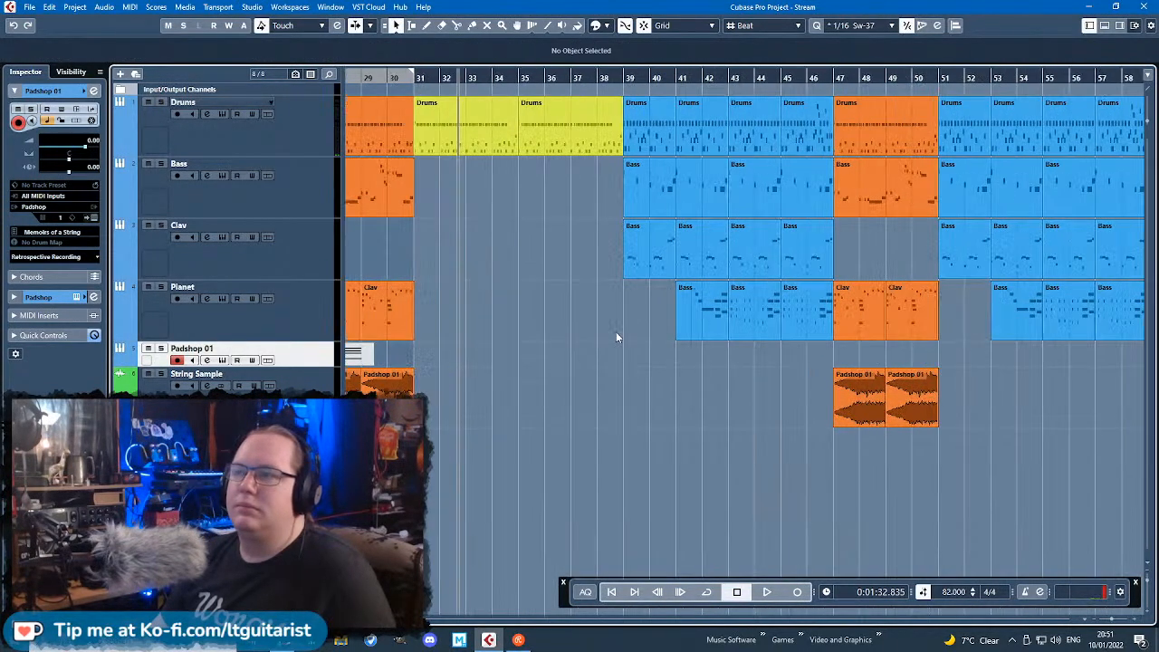
double_click(767, 127)
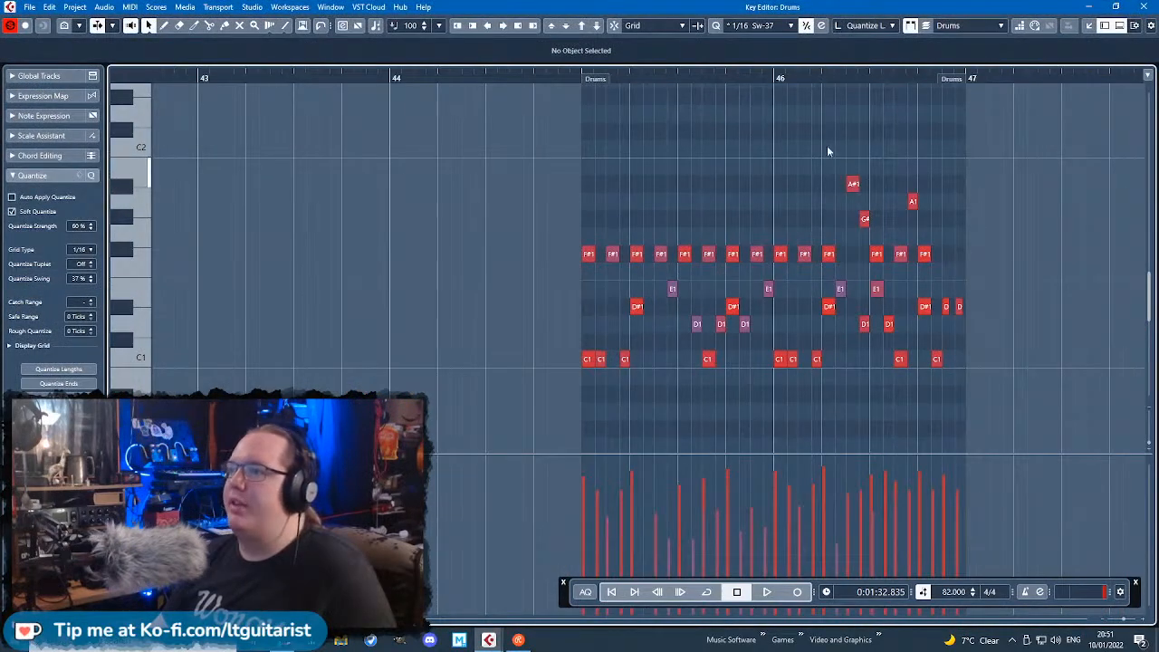
Step: Transpose the three F#1 notes from 46.1 through 46.2 up to A#1
key(space)
scroll(539, 239, down, 2)
key(space)
scroll(523, 227, down, 2)
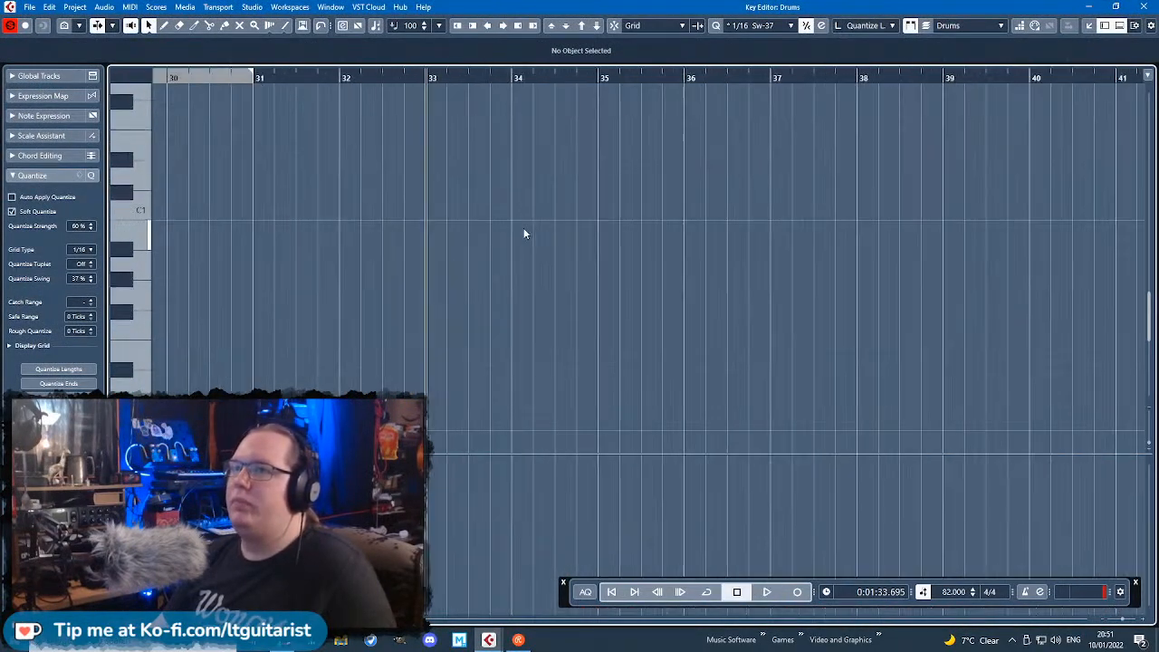
scroll(523, 227, down, 3)
scroll(1058, 313, up, 3)
scroll(1058, 197, right, 3)
scroll(814, 254, up, 8)
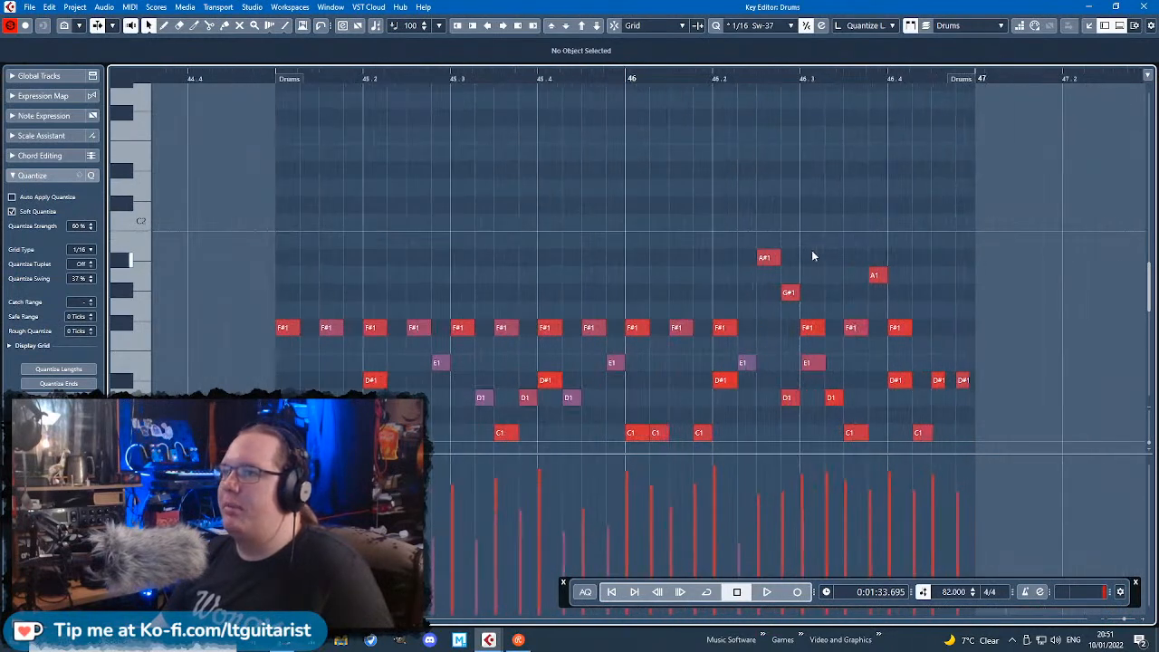
drag(639, 336, 719, 330)
key(Up)
key(Up)
key(Up)
key(Up)
Step: Audition the drum part from the end of 45.2 into bar 46 and clear the note selection
click(436, 77)
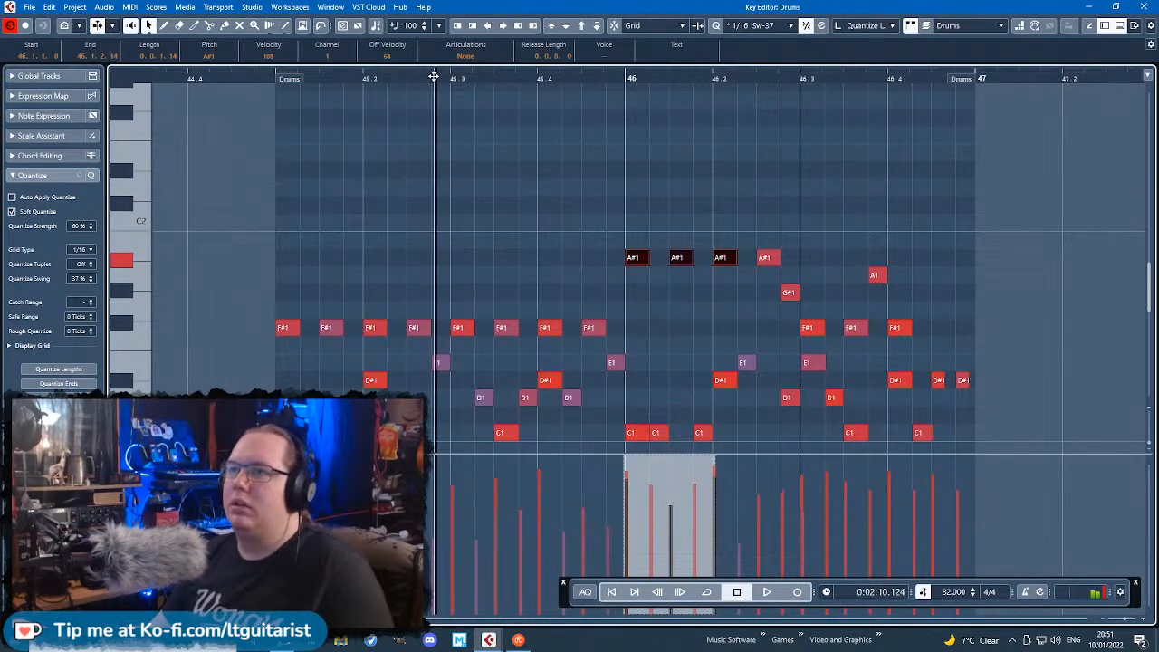
key(space)
scroll(657, 202, down, 2)
scroll(721, 284, up, 4)
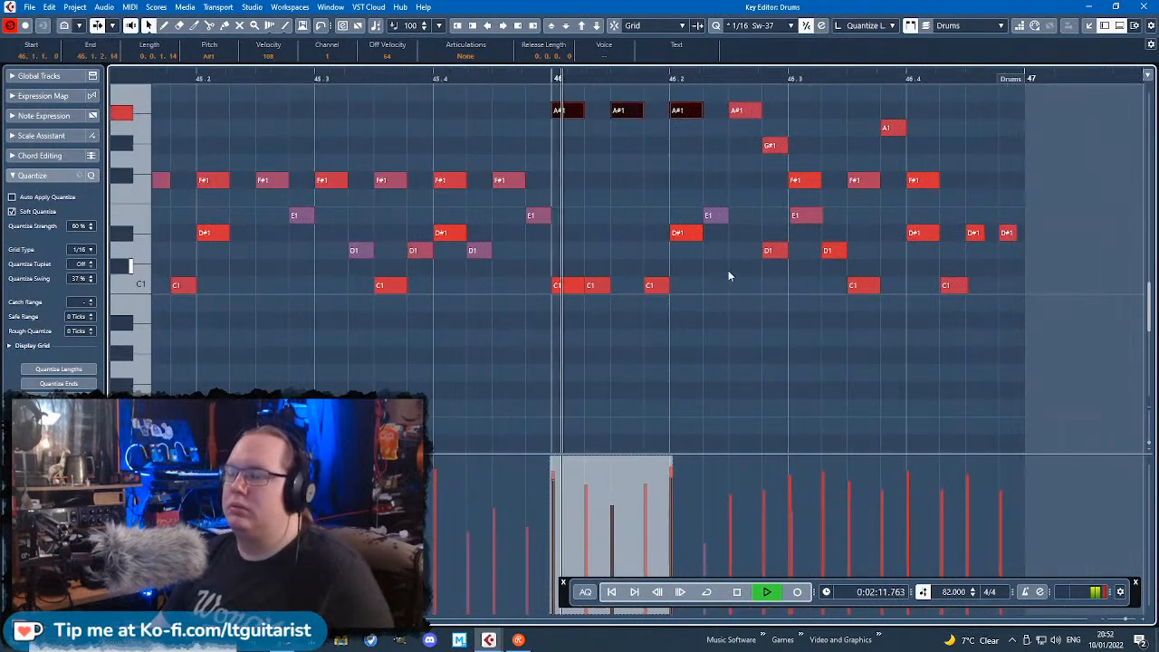
key(space)
scroll(735, 290, up, 3)
click(749, 230)
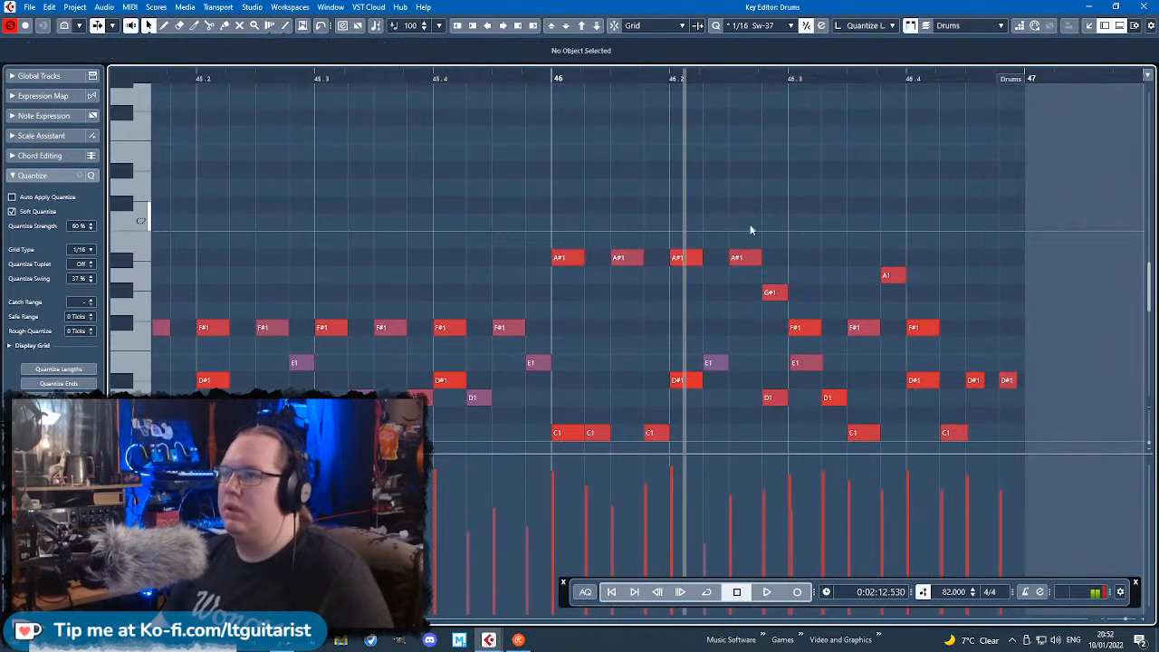
Step: Delete the G#1 note before 46.3 and transpose the two F#1 notes between 46.3 and 46.4 up to A#1
click(777, 291)
key(Delete)
drag(812, 327, 817, 261)
drag(863, 327, 863, 254)
click(887, 276)
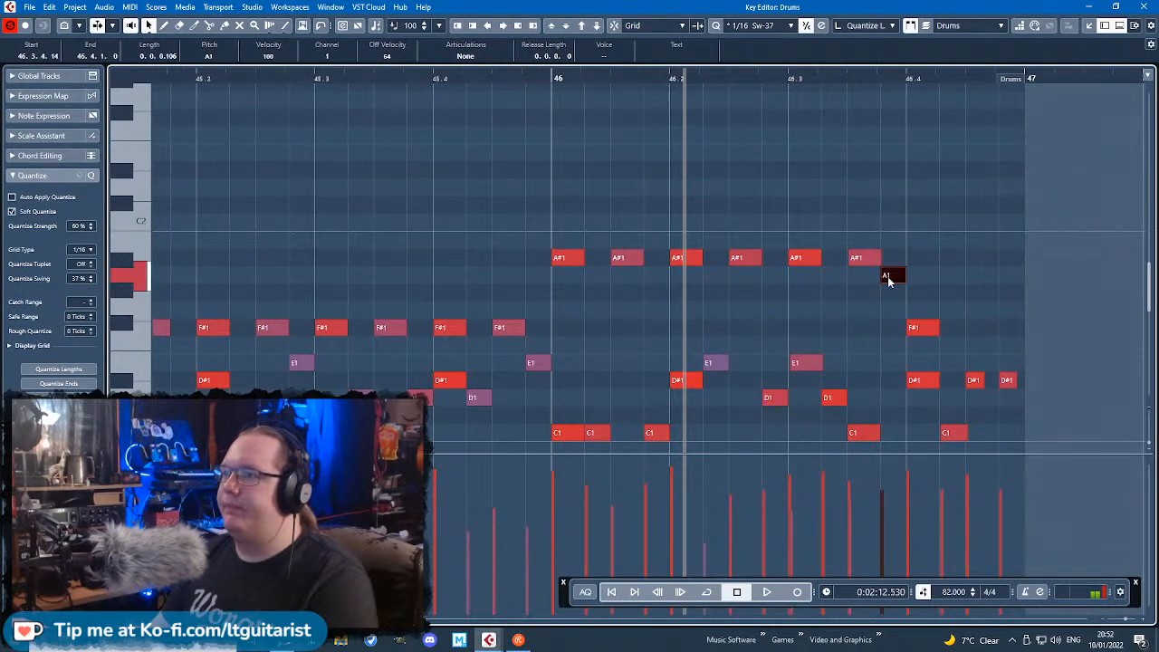
Step: Audition bar 46 with the raised A#1 notes and clear the note selection
scroll(846, 300, down, 2)
key(space)
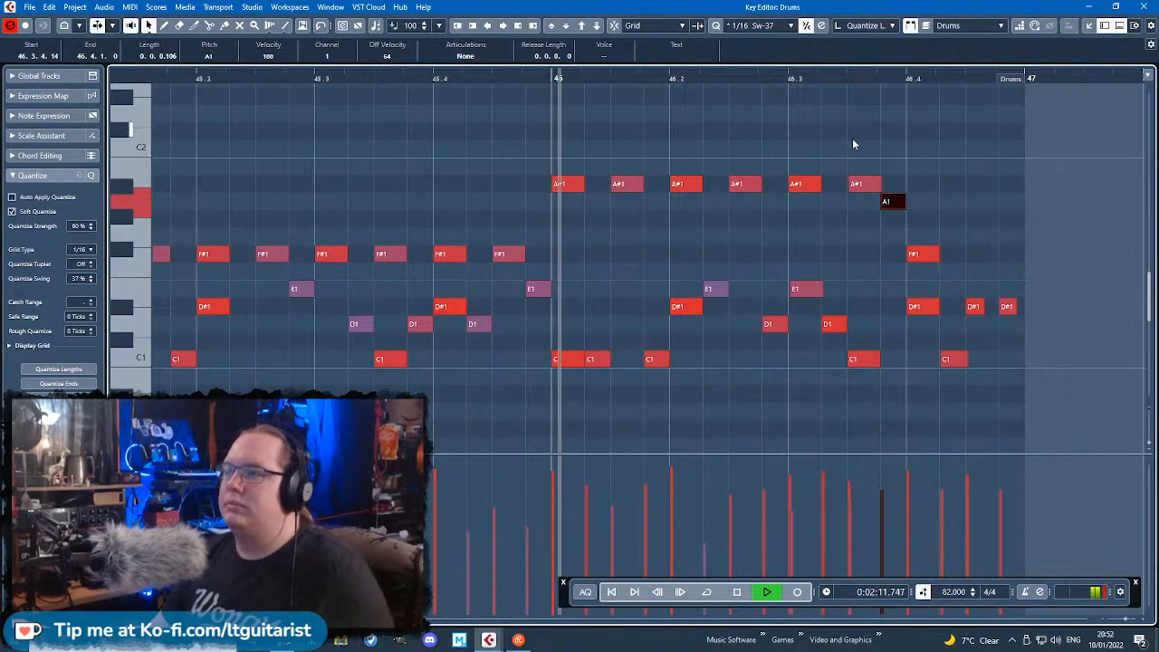
click(875, 139)
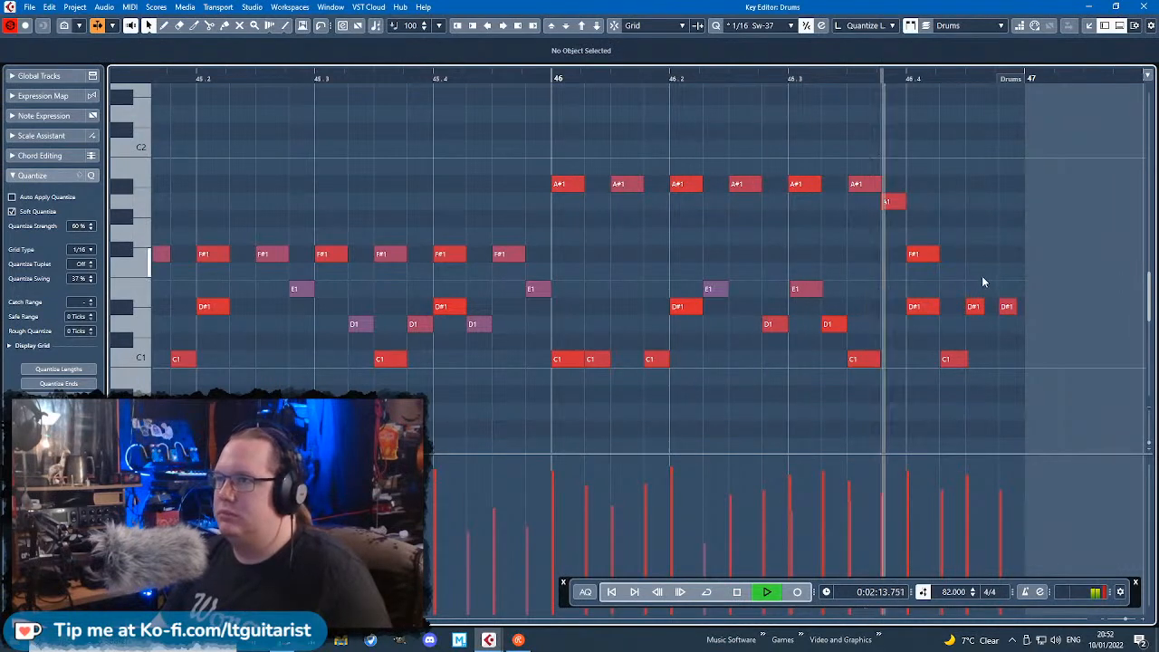
key(space)
Step: Rework beat 46.4 by deleting its F#1, C1 and trailing D#1 notes and placing a short D#1 after the first D#1
scroll(1004, 380, up, 2)
drag(916, 224, 1038, 344)
key(Delete)
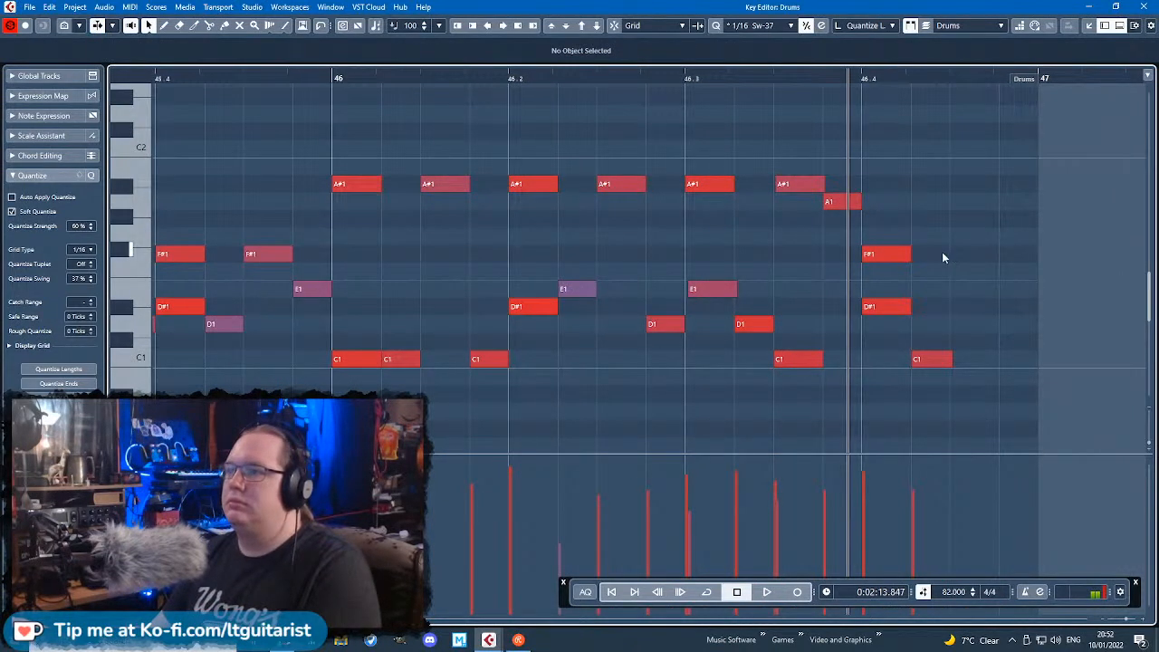
click(885, 255)
mouse_move(912, 290)
mouse_down()
mouse_move(937, 317)
mouse_move(896, 292)
mouse_up()
click(965, 309)
click(938, 358)
key(Delete)
Step: Duplicate the two D#1 notes at 46.4, shift the copies slightly later and lower the first copy to D1
key(ctrl+d)
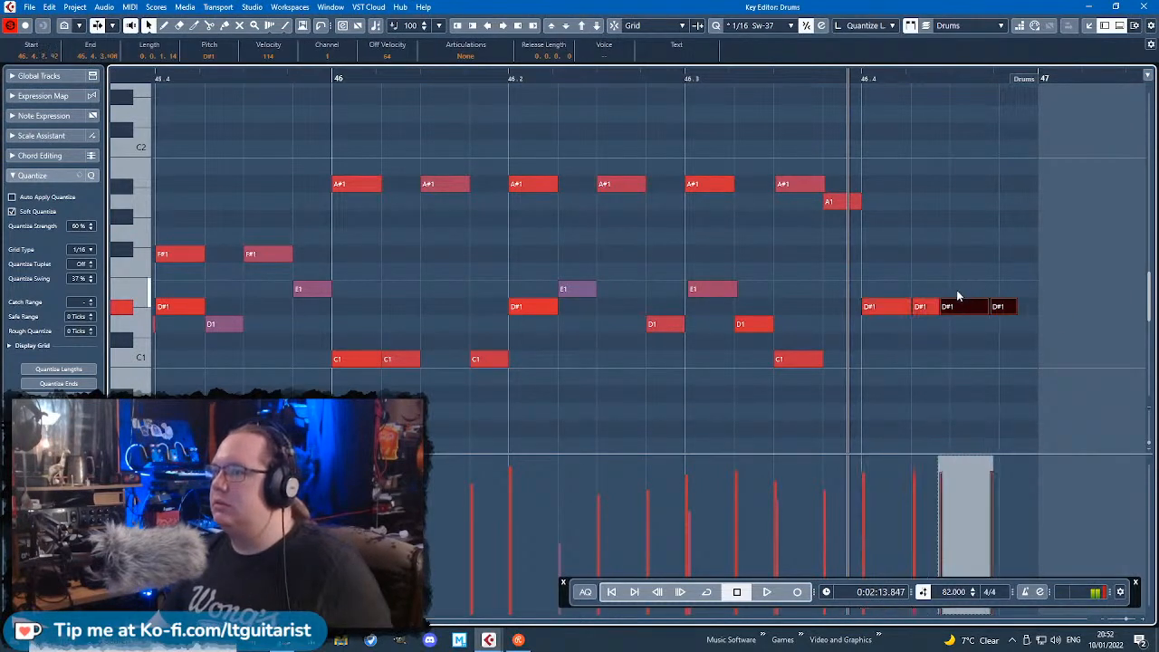
click(972, 339)
drag(961, 307, 978, 328)
click(944, 236)
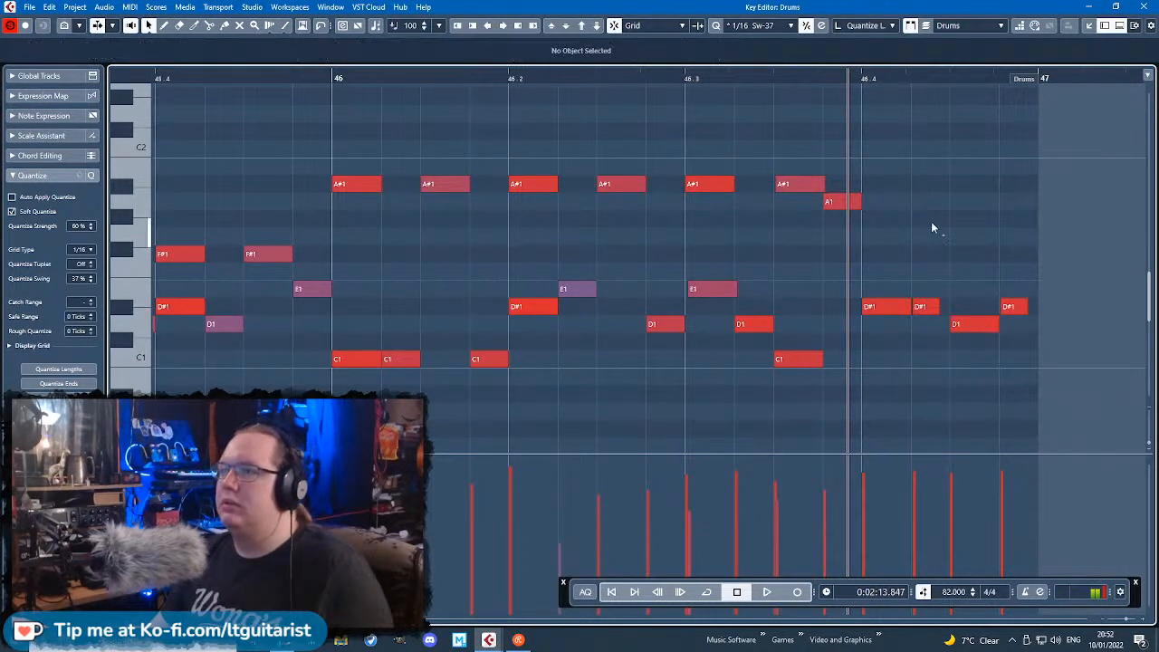
Step: Play through the revised bar 46 fill and add a G#1 note at 46.4
key(space)
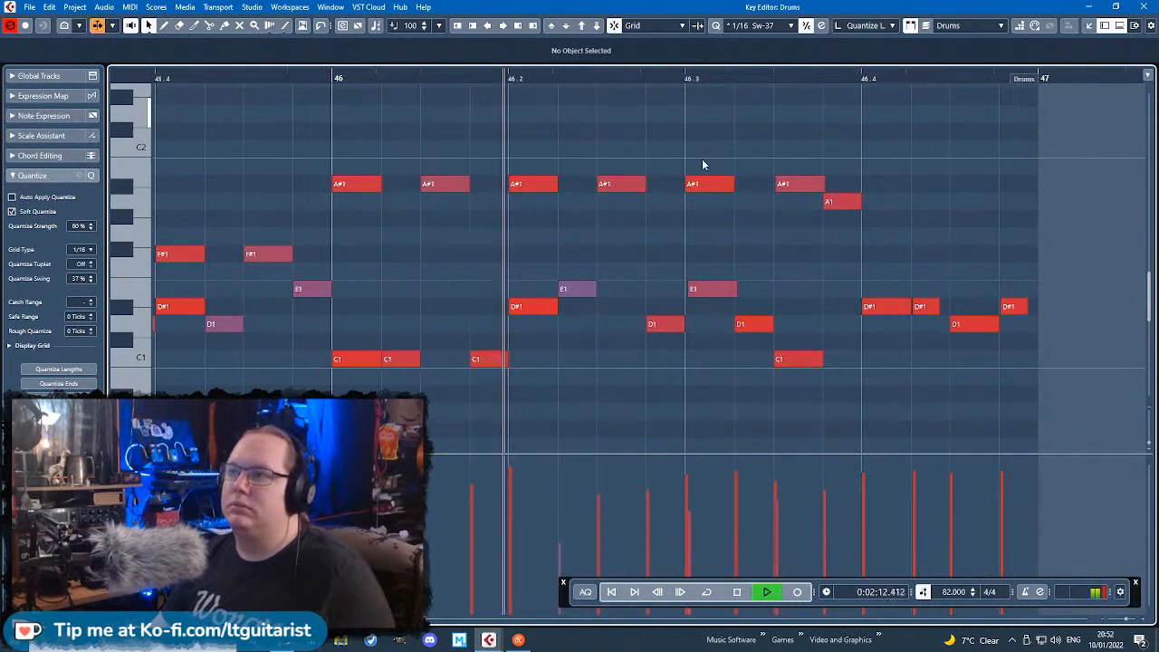
key(space)
click(883, 221)
Step: Select the five A#1 notes after the first one in bar 46 and transpose them up to G#5
drag(301, 150, 786, 205)
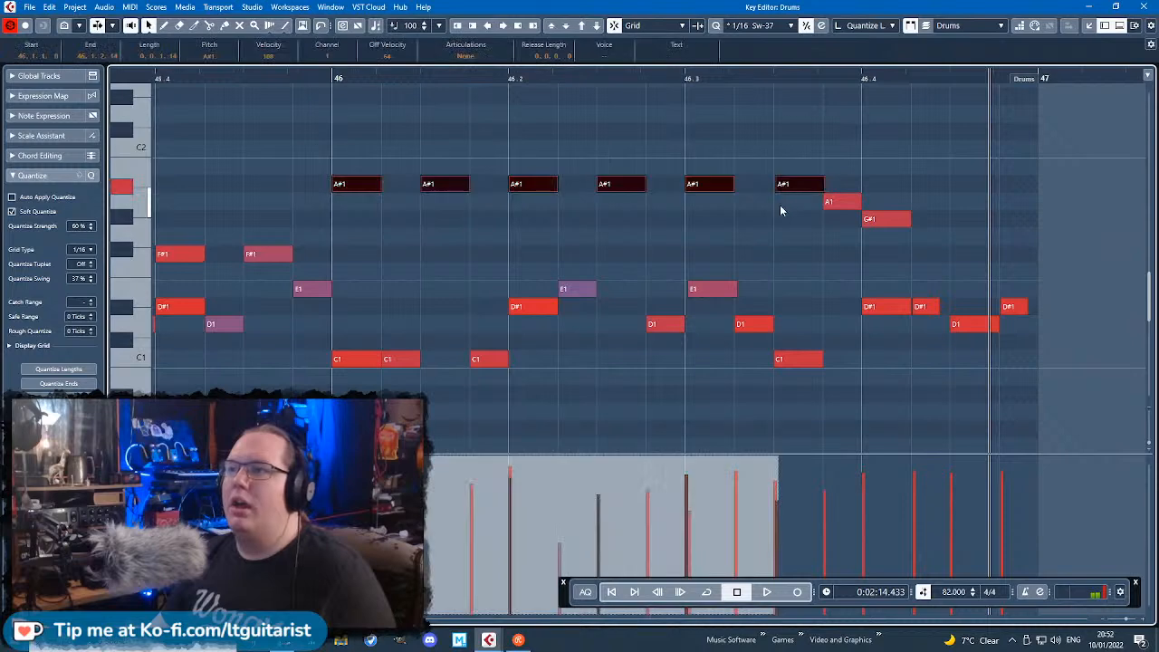
click(480, 179)
drag(429, 157, 804, 224)
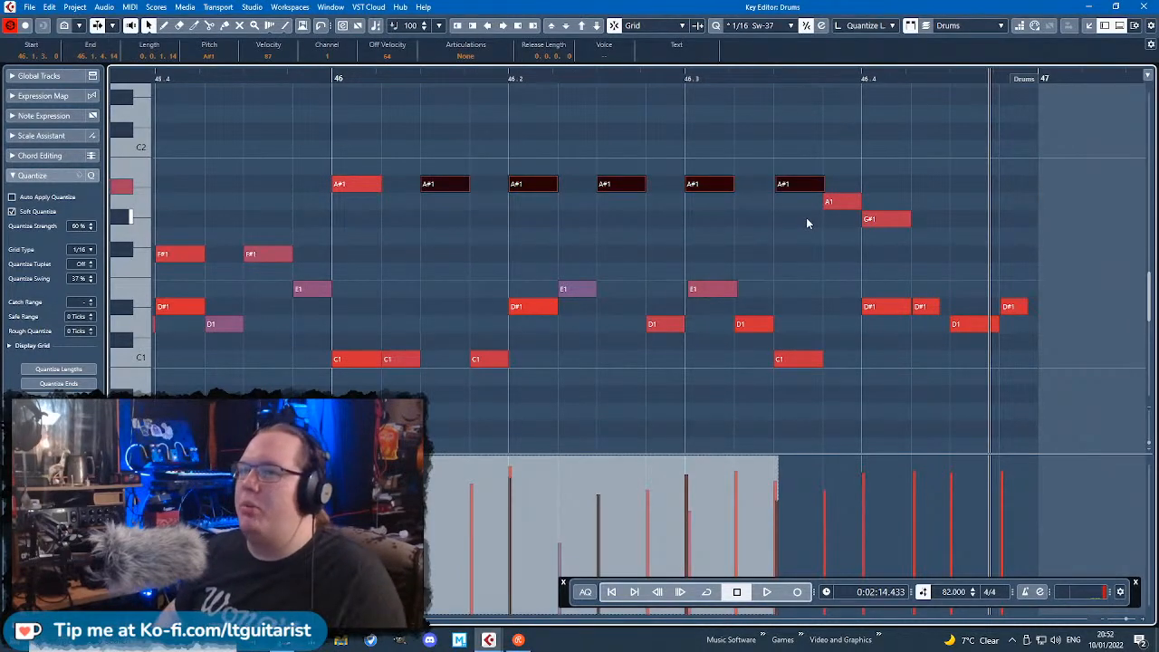
key(shift+Up)
key(shift+Up)
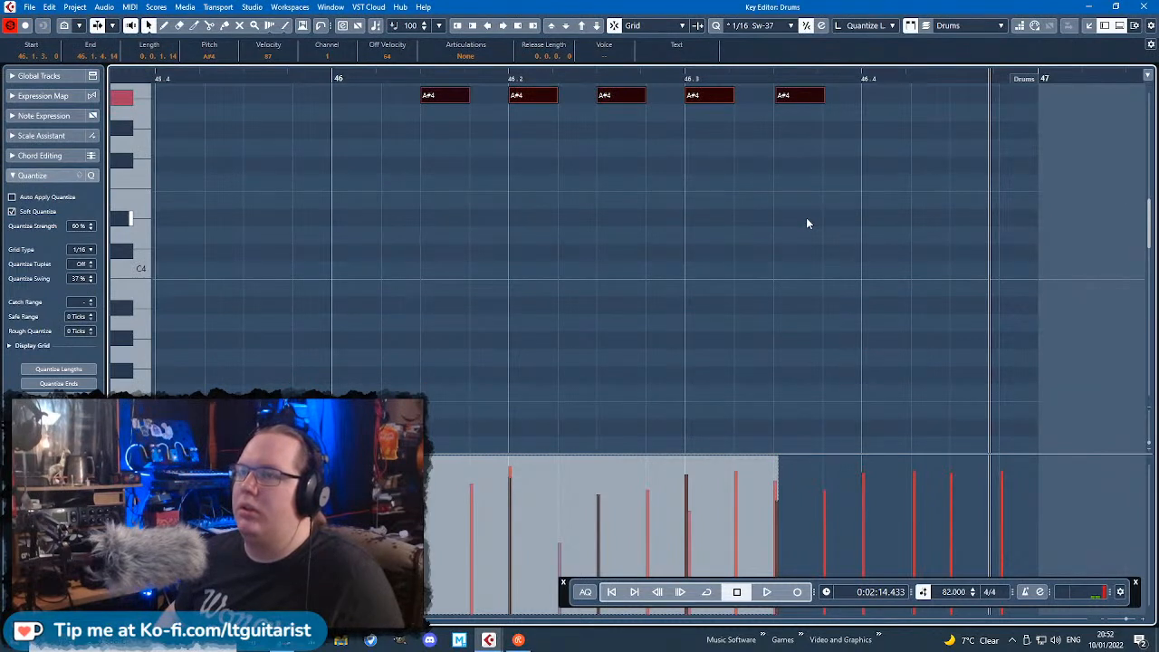
key(Down)
key(Down)
key(Down)
key(Down)
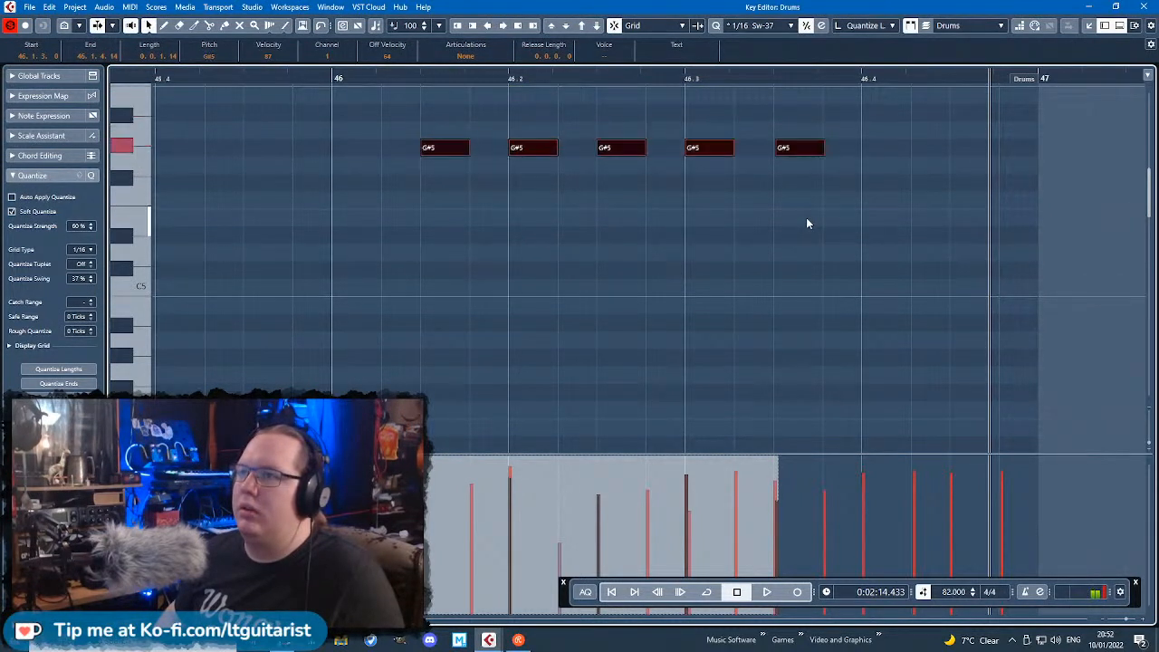
Step: Step the five selected notes in bar 46 down by semitones to F4, auditioning the drum sound at each pitch
key(Down)
key(Down)
key(Down)
key(Down)
key(Down)
key(Down)
key(Down)
key(Down)
key(Down)
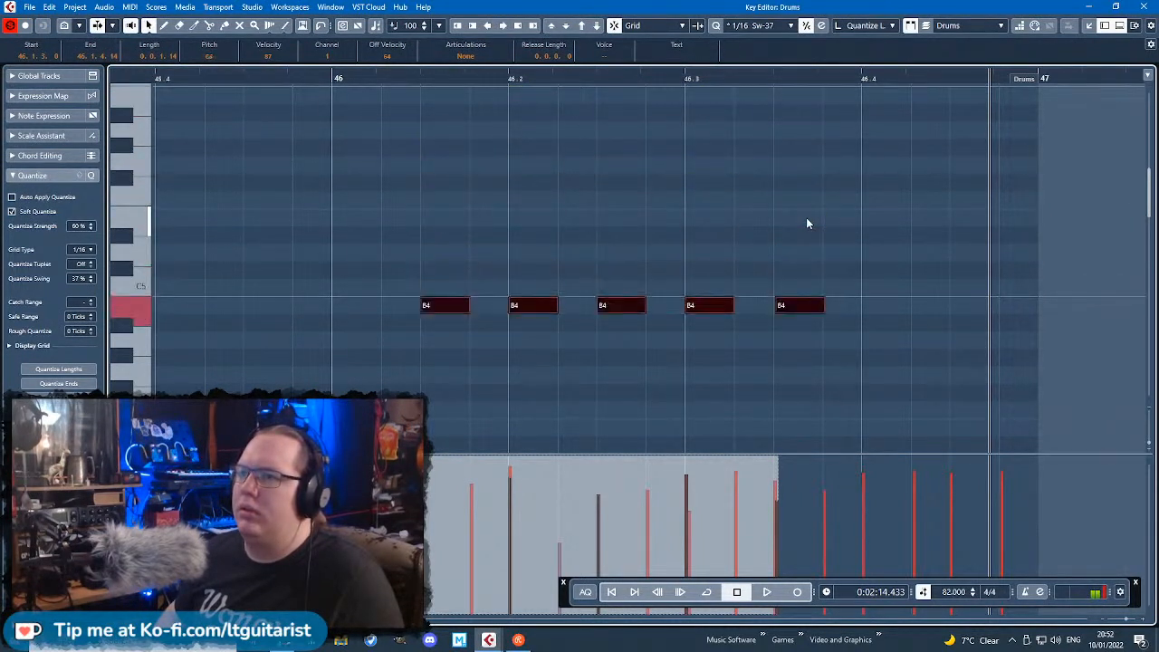
key(Down)
key(Down)
key(Down)
key(Down)
key(Down)
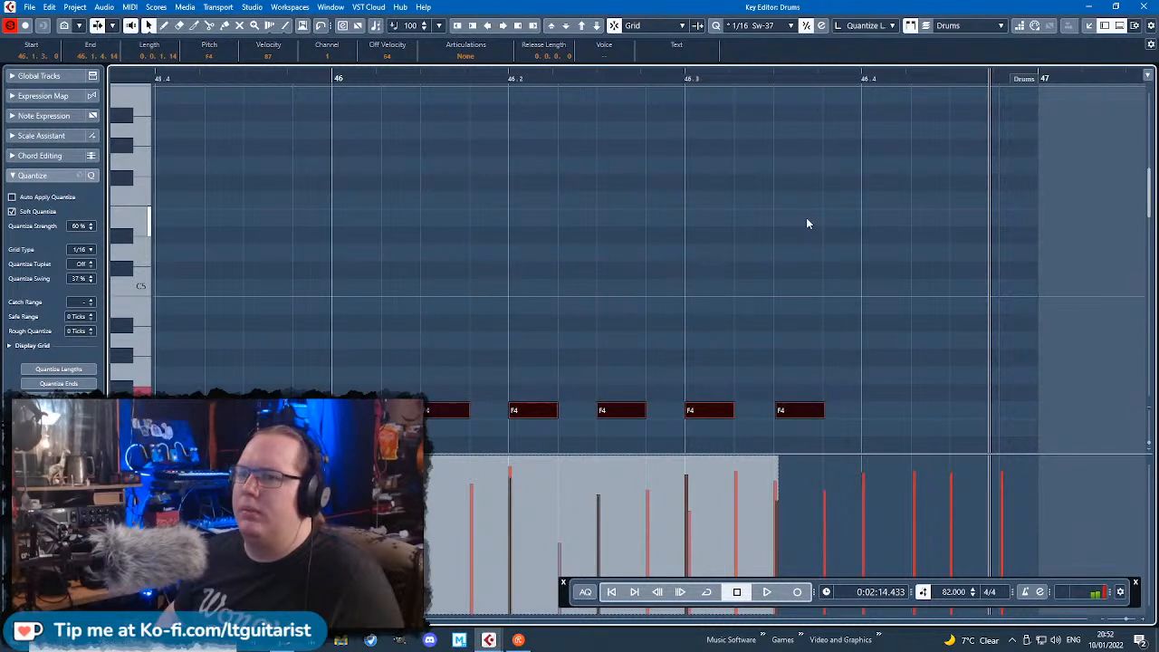
key(Up)
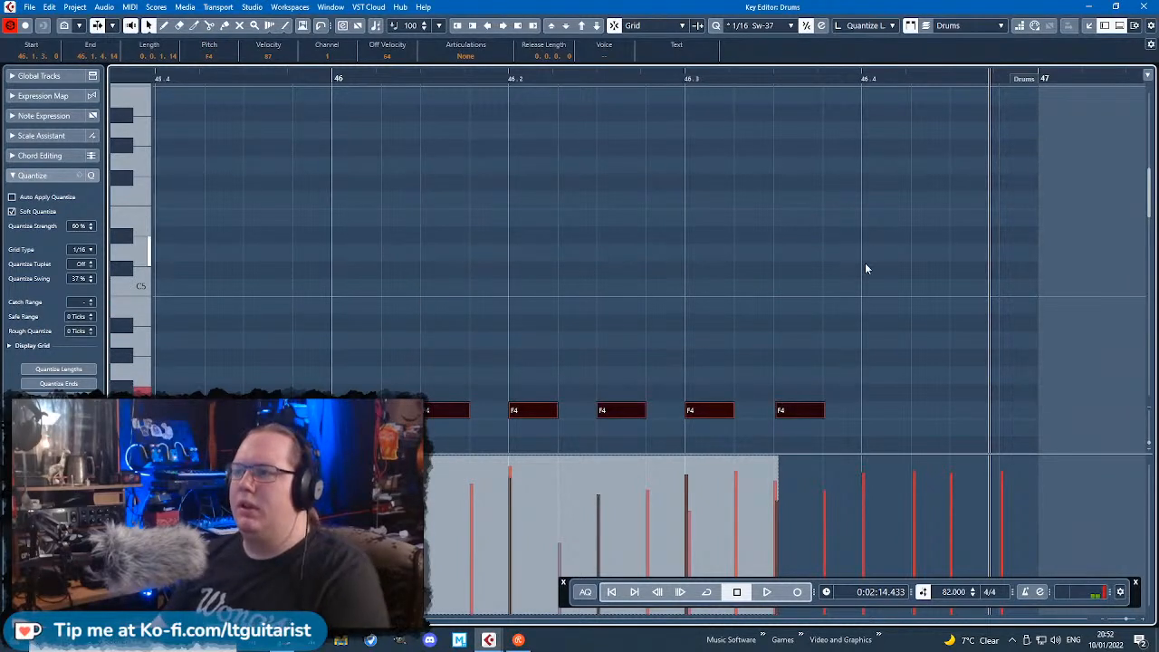
Step: Raise the last F4 note in bar 46 by a semitone to F#4 and play the bar back
drag(853, 362, 782, 447)
key(Up)
click(805, 294)
click(244, 79)
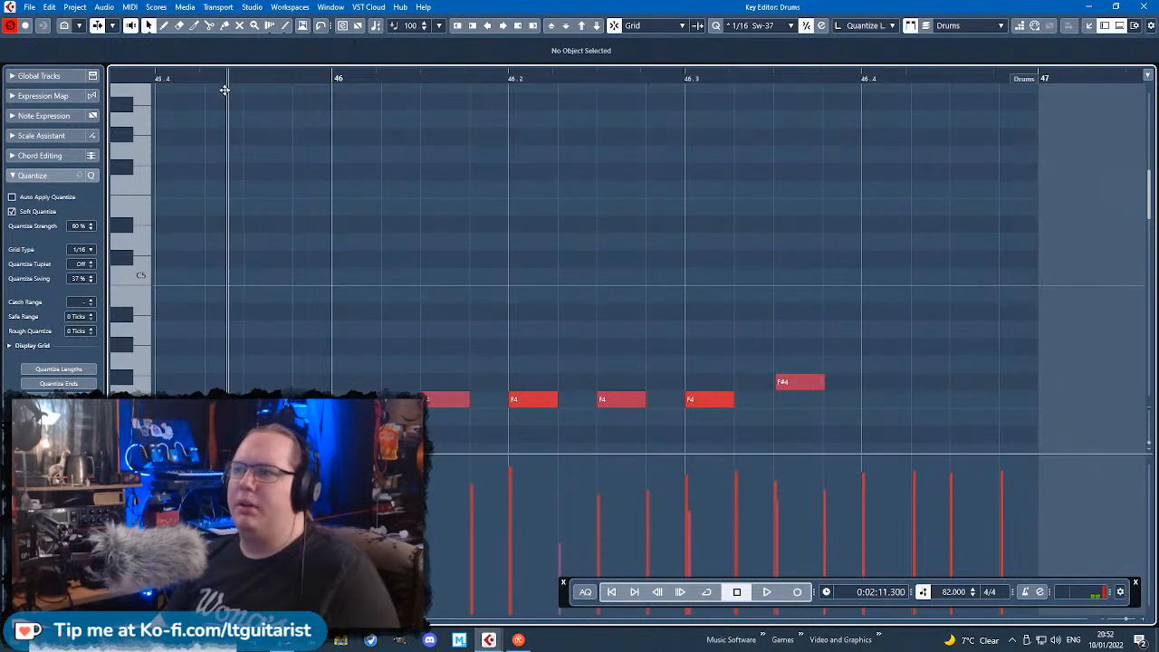
key(space)
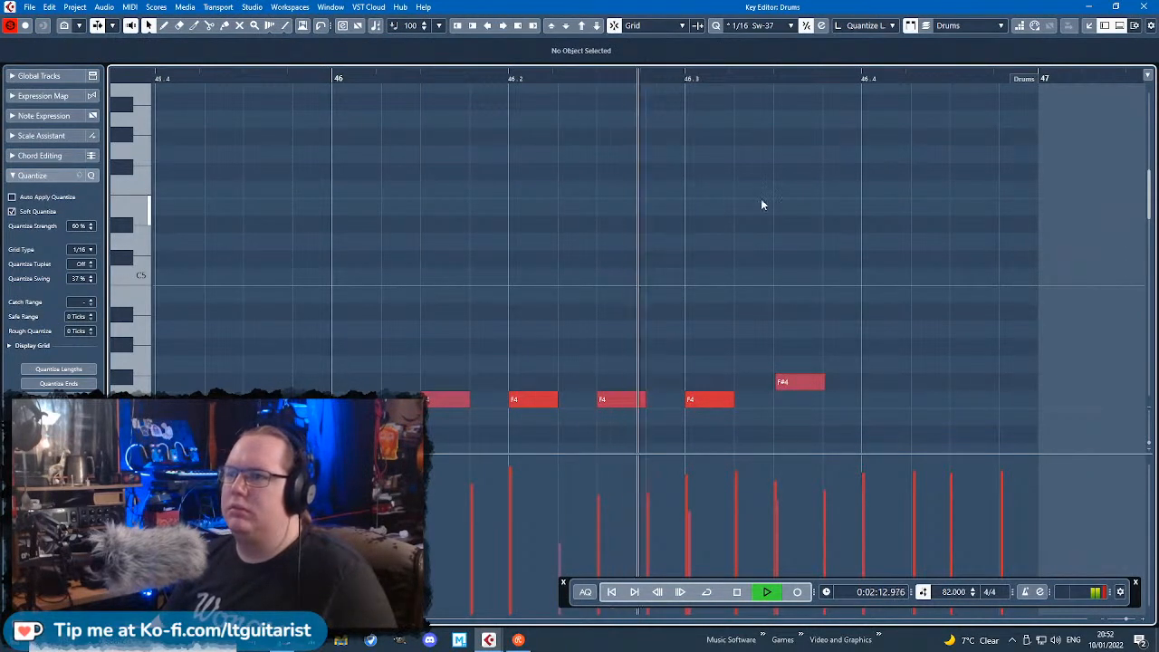
scroll(779, 263, down, 6)
scroll(797, 244, down, 3)
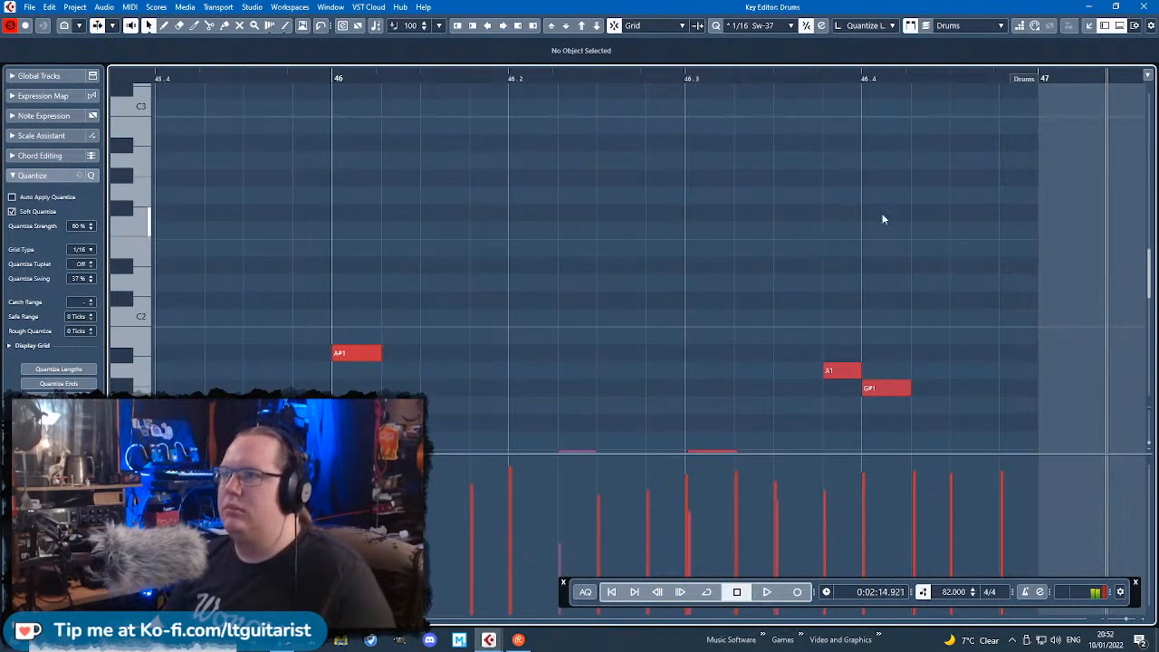
Step: Close the key editor, select the Drums track and open its part starting at bar 47
click(1143, 7)
click(887, 203)
key(h)
key(h)
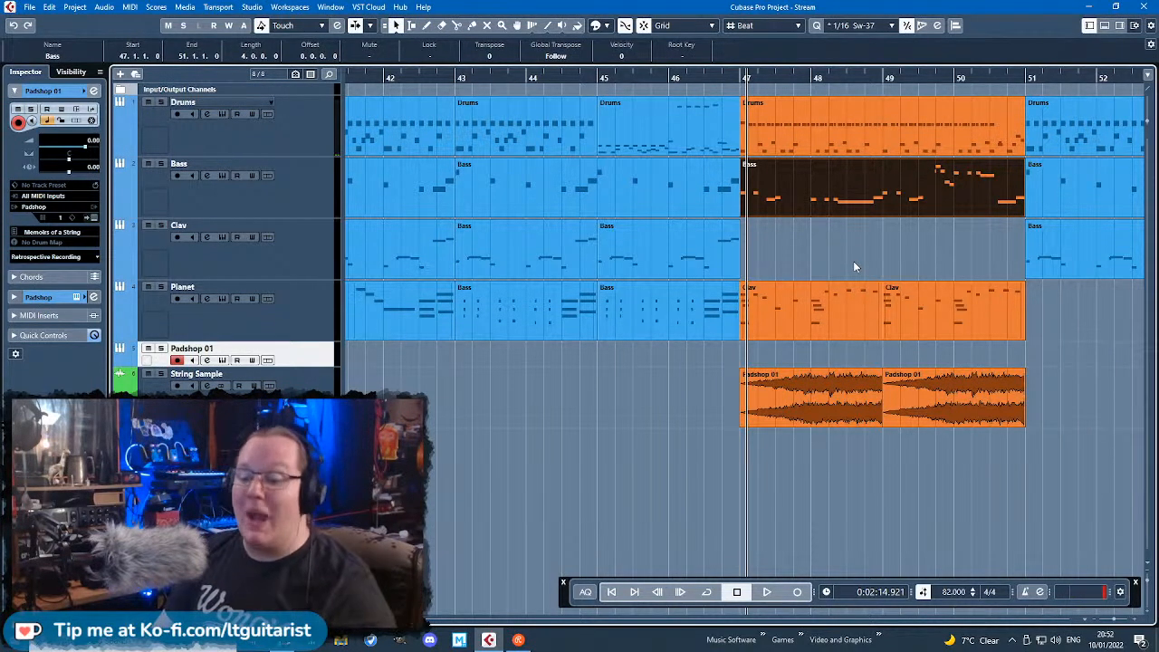
click(289, 135)
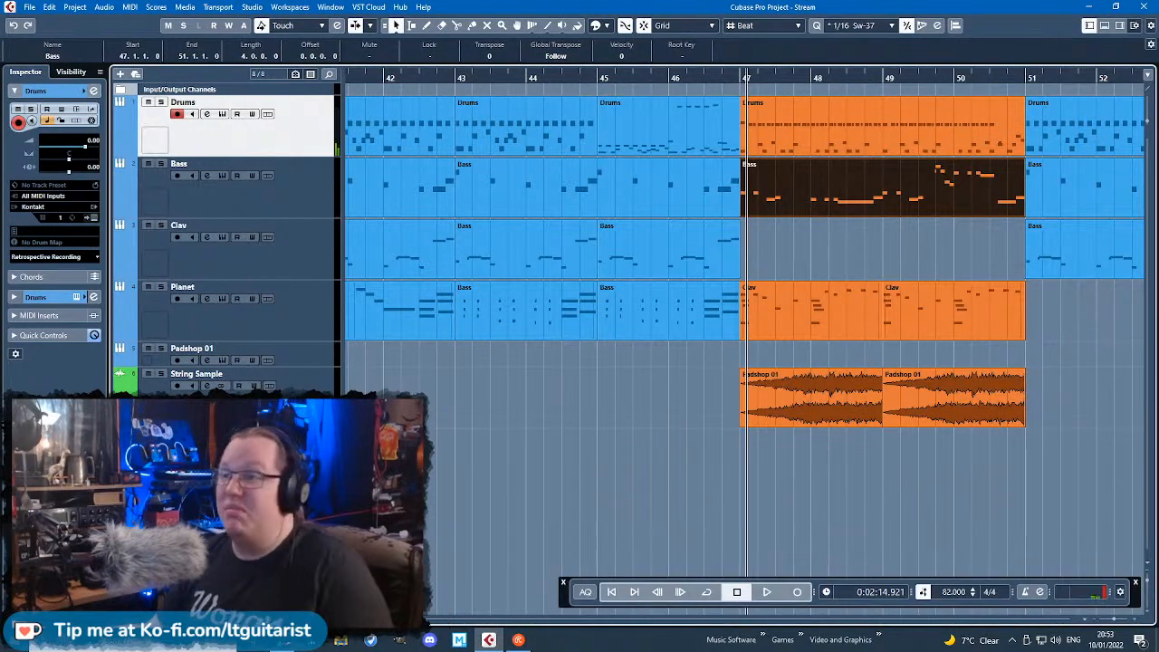
click(565, 417)
scroll(566, 412, down, 2)
scroll(723, 319, up, 1)
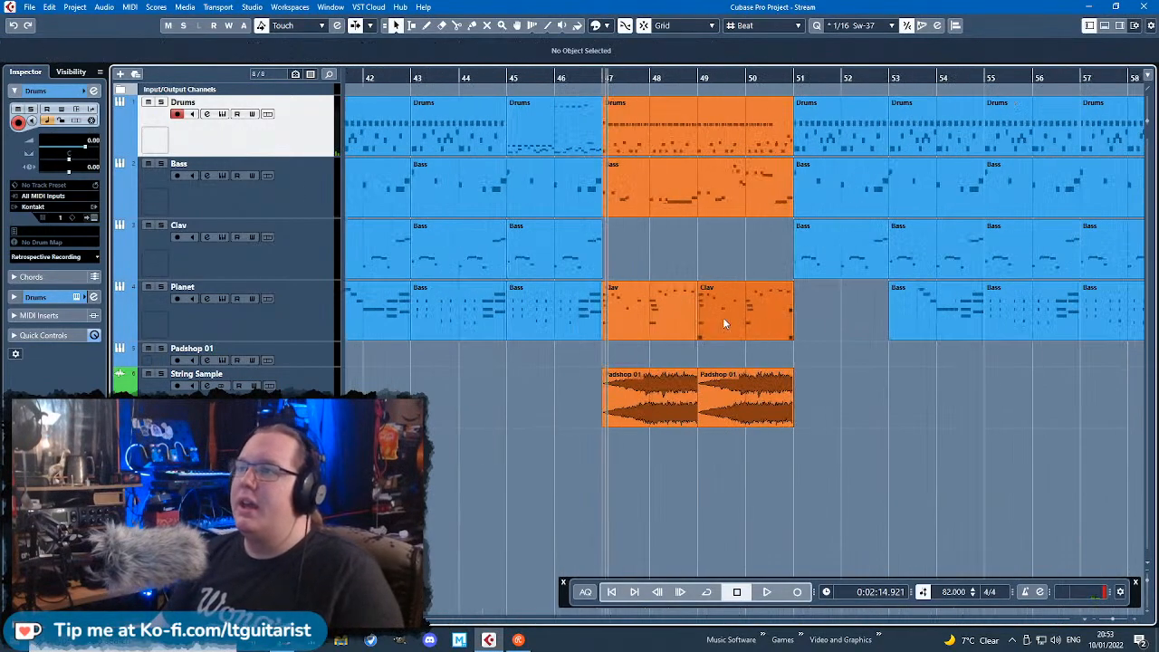
double_click(732, 146)
Step: In bar 50, add a D#1 note halfway through beat 2 and delete the two C2 notes just before beat 3
click(895, 78)
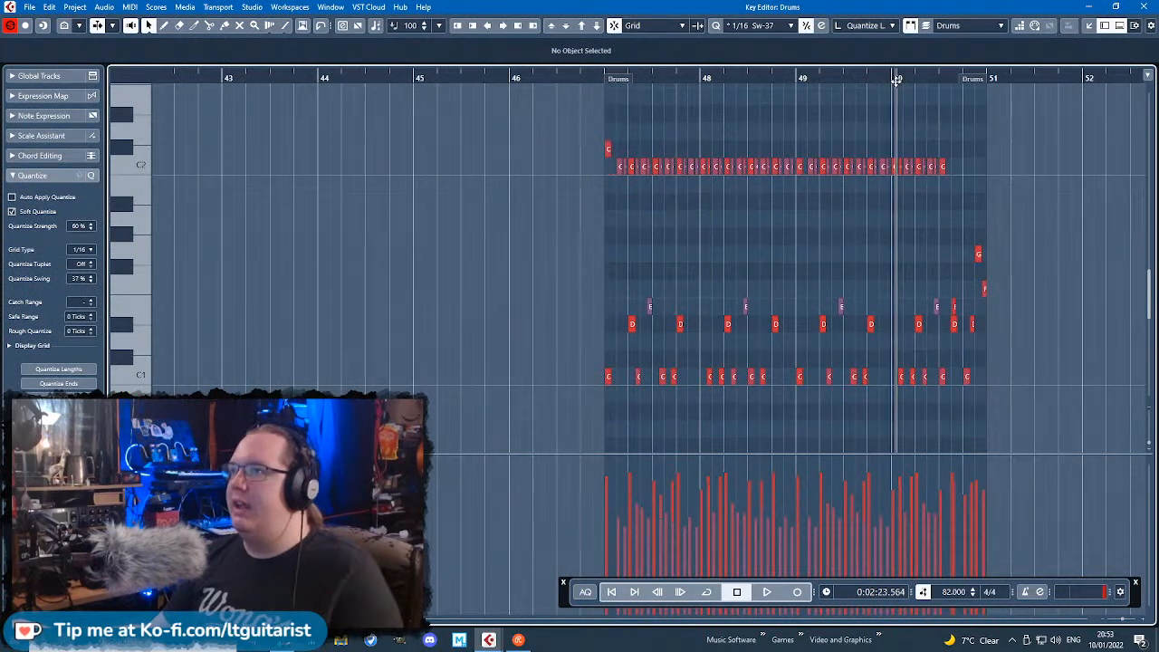
key(space)
scroll(1030, 297, up, 3)
key(space)
scroll(332, 257, up, 2)
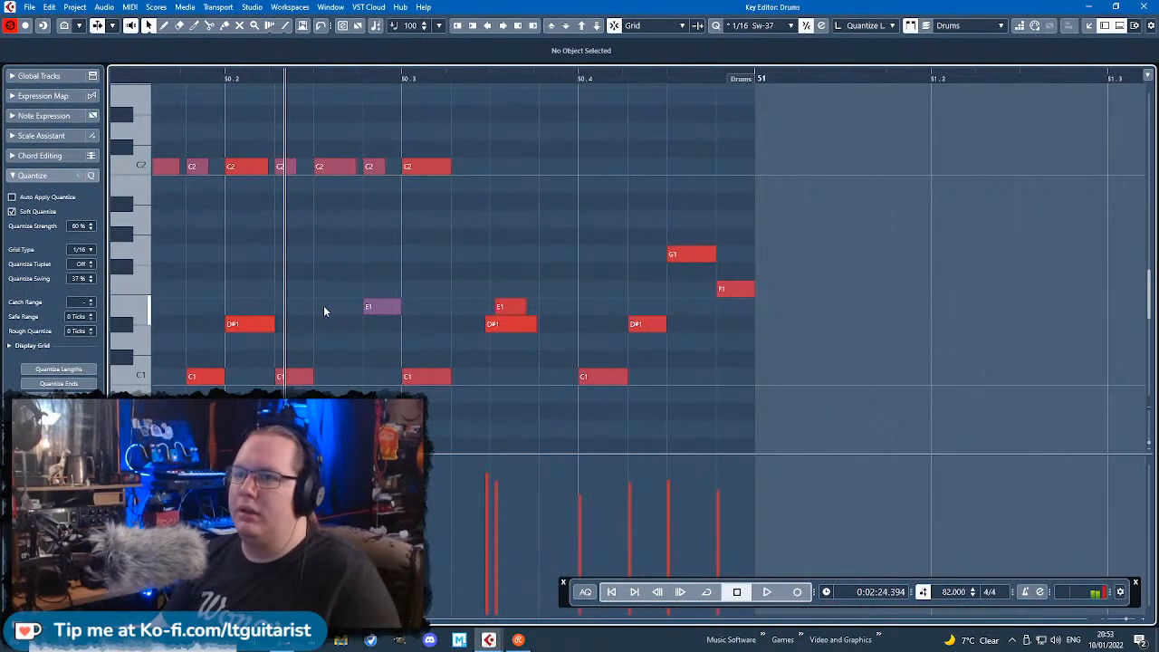
click(317, 324)
drag(342, 197, 373, 197)
key(Delete)
key(Delete)
Step: Move the C2 note on beat 3 of bar 50 up to E2 and listen to the change
drag(439, 165, 443, 102)
key(space)
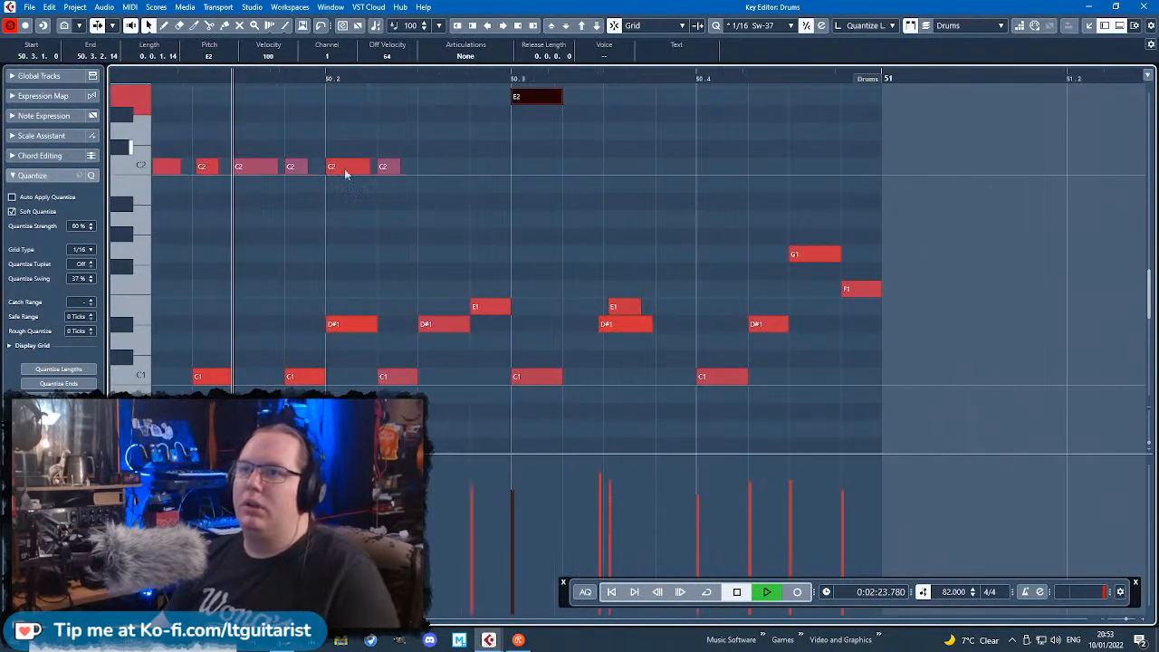
key(space)
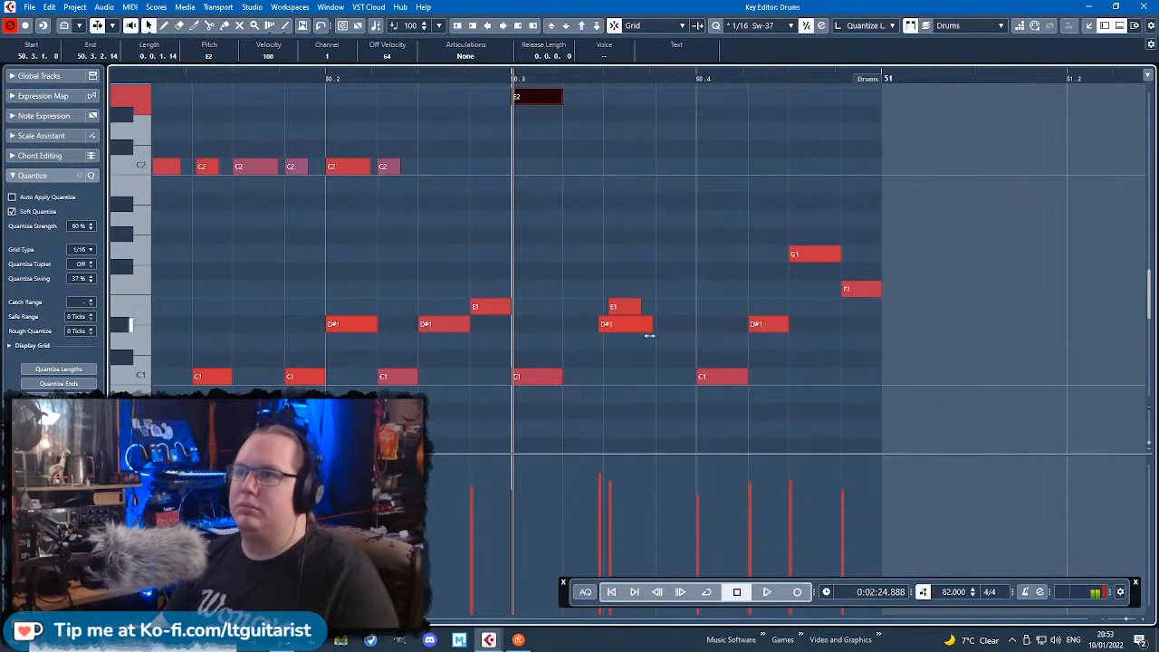
Step: Shift the C1 note on beat 4 of bar 50 one sixteenth earlier and play the fill back
drag(731, 376, 691, 377)
drag(432, 79, 234, 79)
click(634, 189)
key(space)
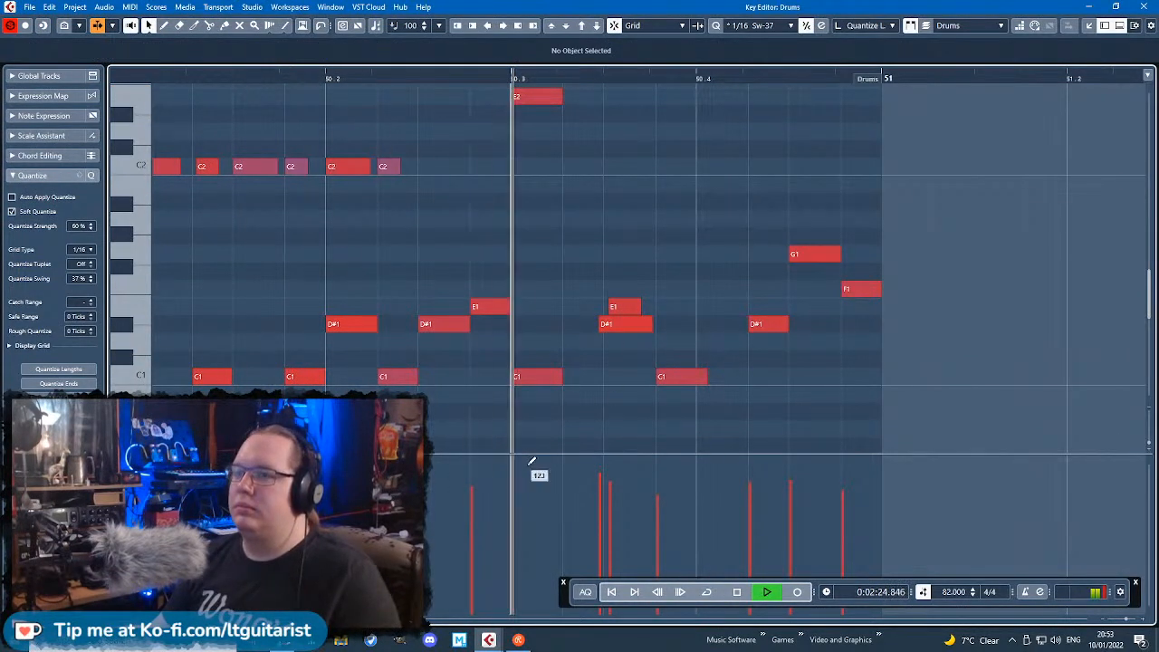
key(space)
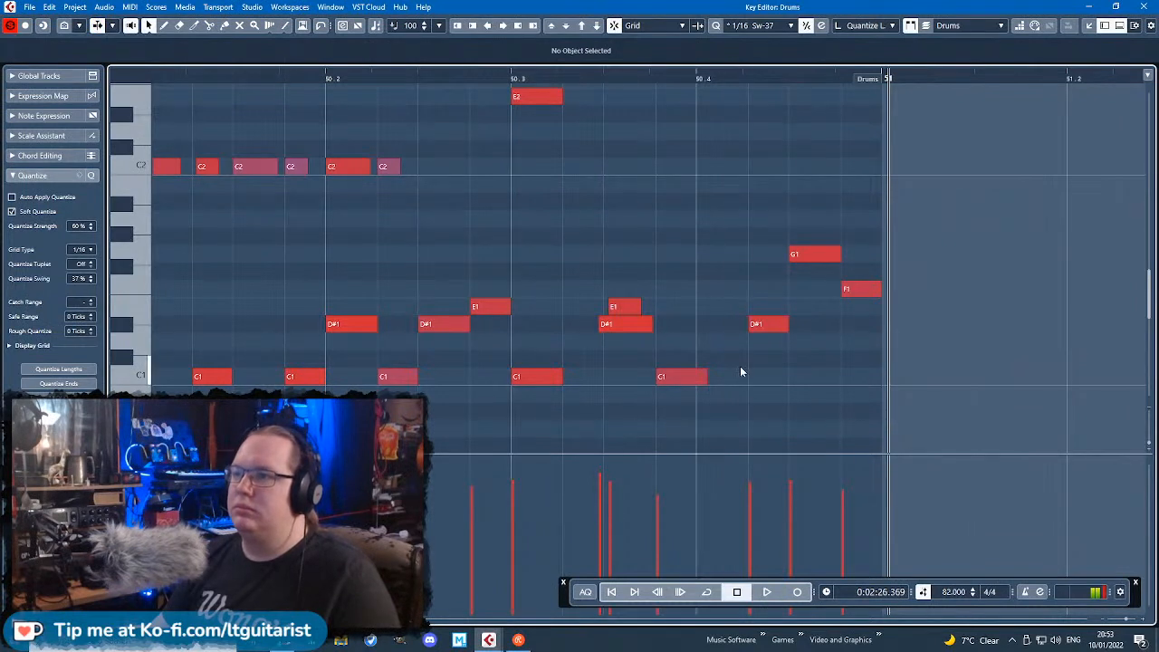
Step: Add an E1 note on beat 4 of bar 50 with velocity 115, listen to the fill and close the editor
double_click(708, 307)
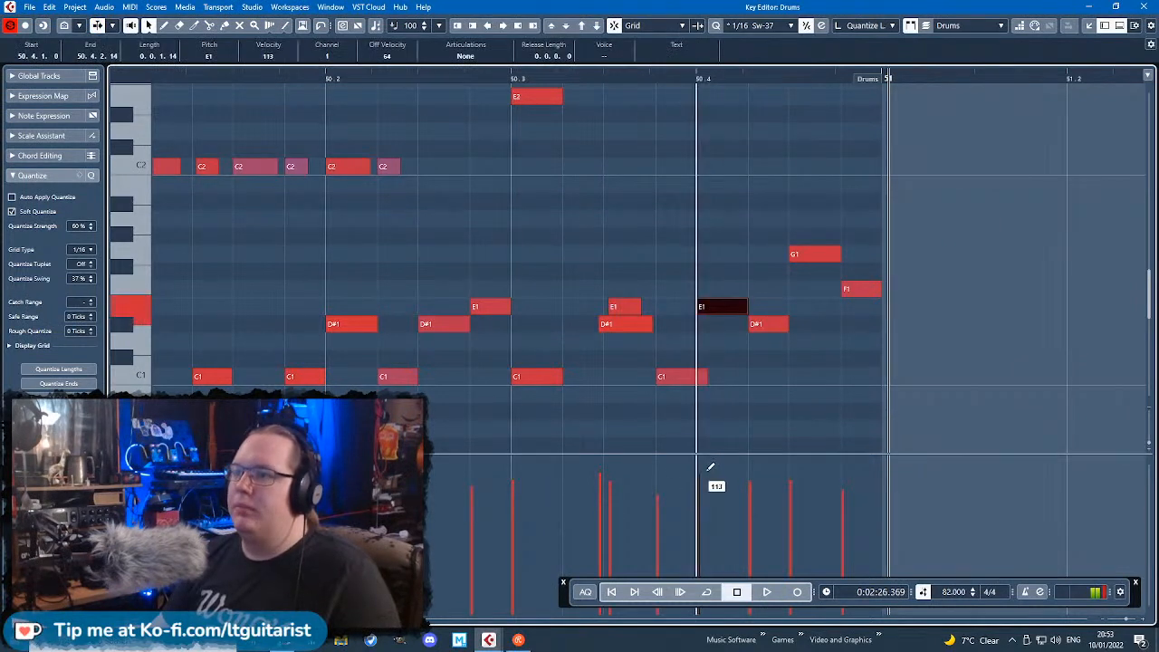
click(420, 79)
key(space)
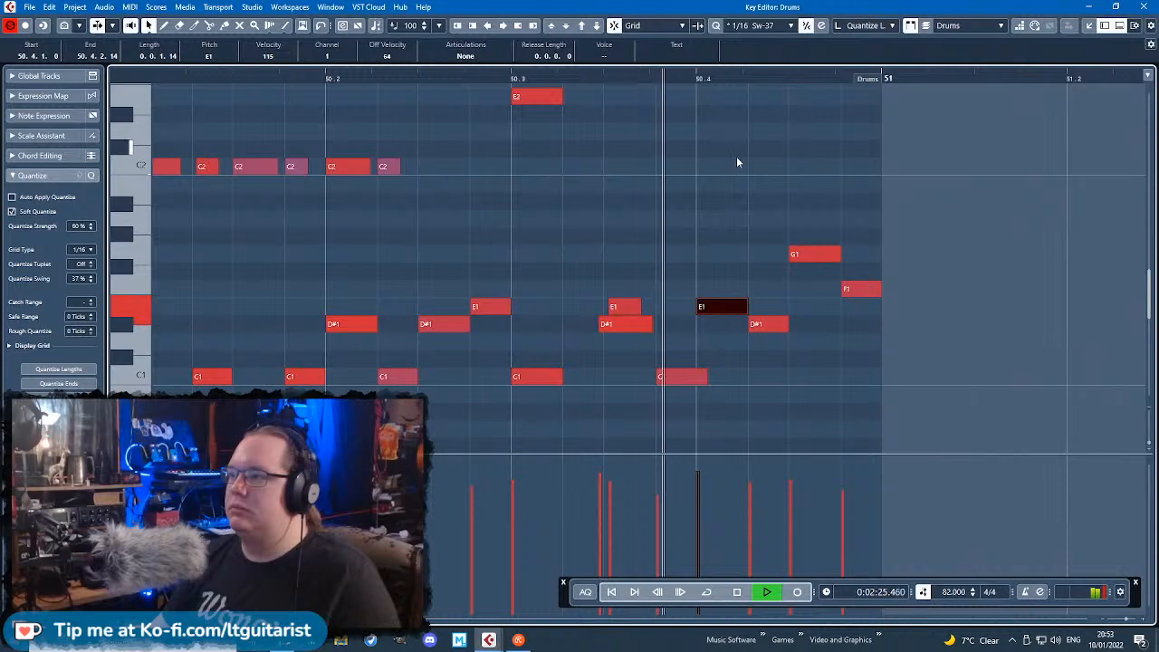
key(space)
key(Escape)
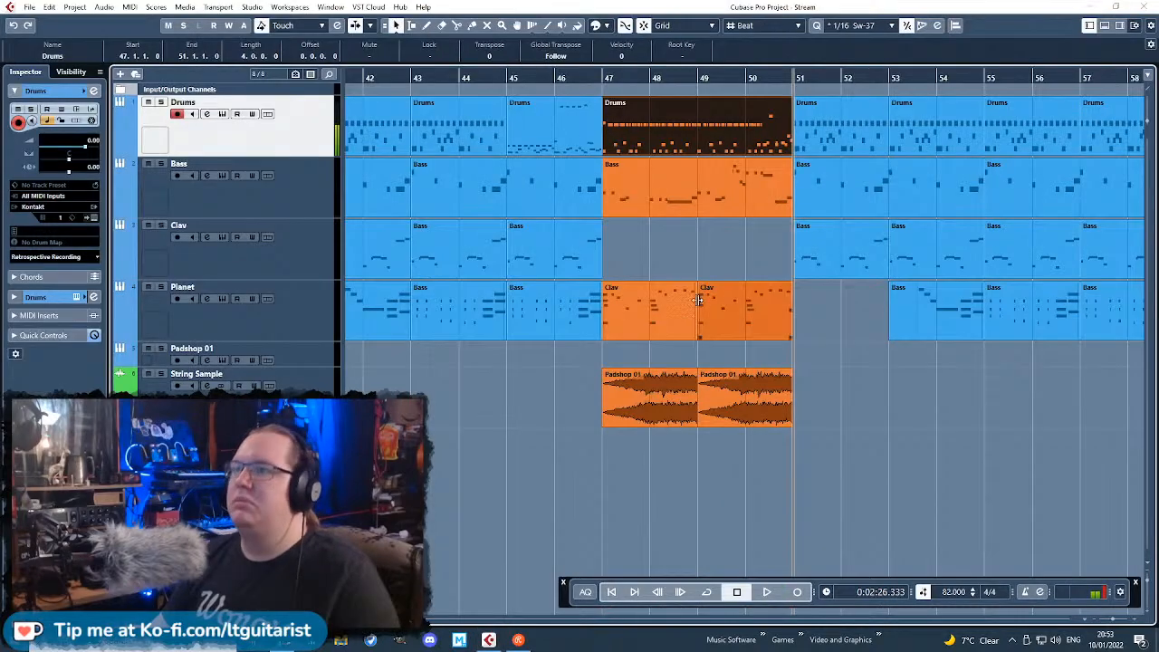
Step: Look over the full arrangement and play the song from just before bar 3
scroll(815, 340, down, 3)
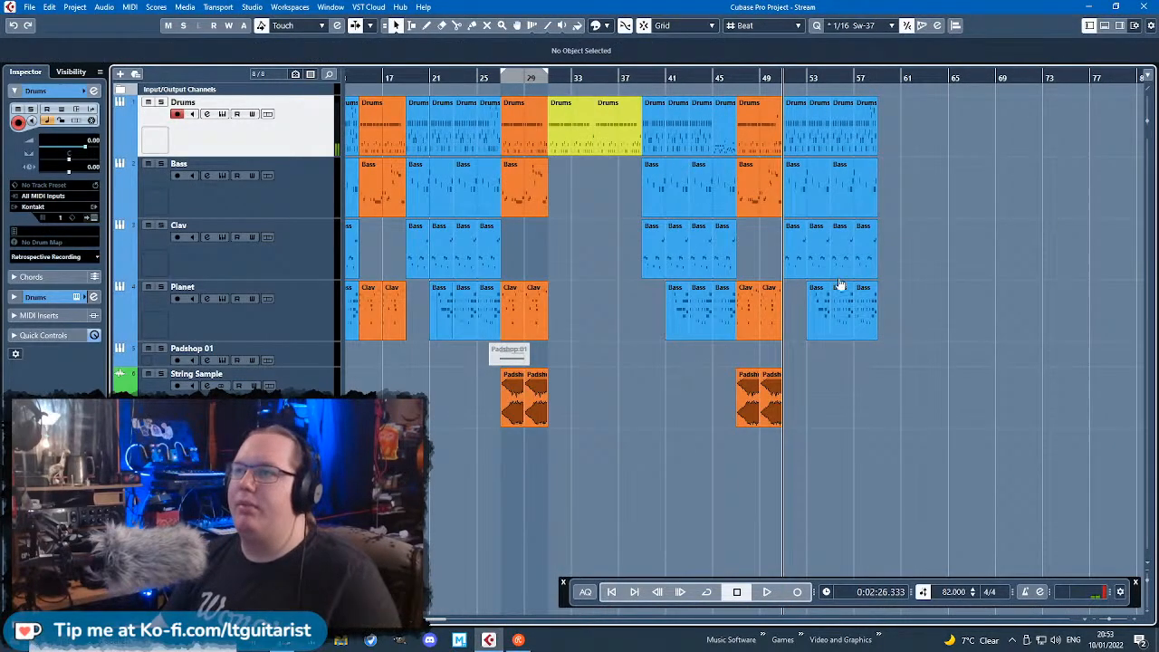
drag(785, 74, 686, 71)
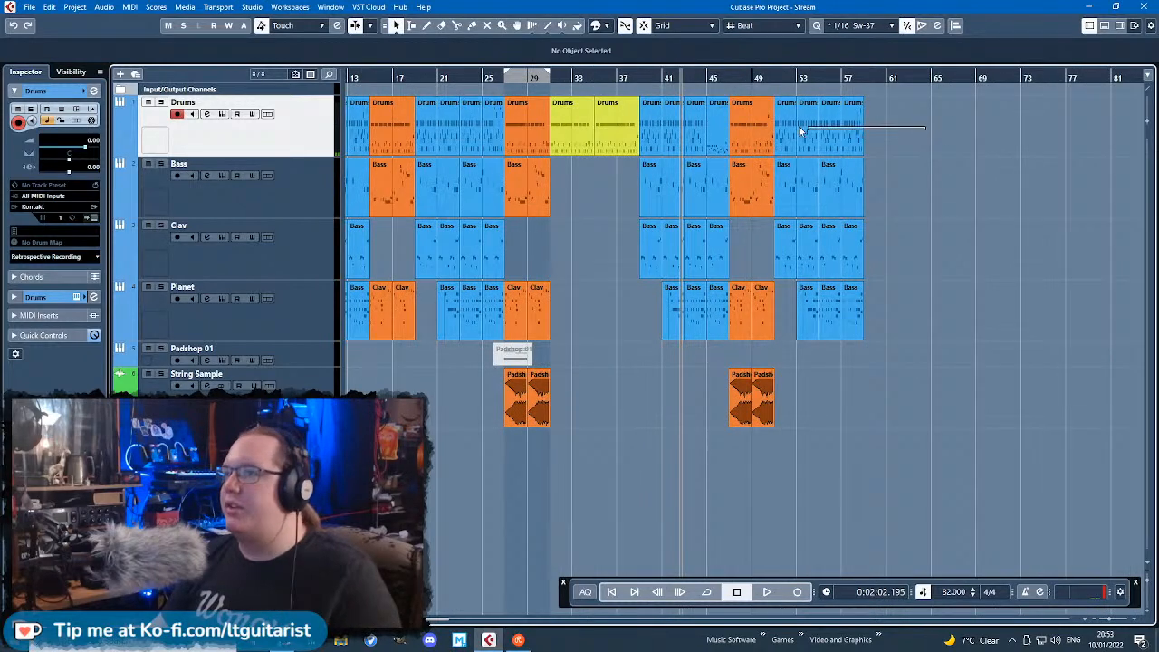
drag(805, 131, 839, 152)
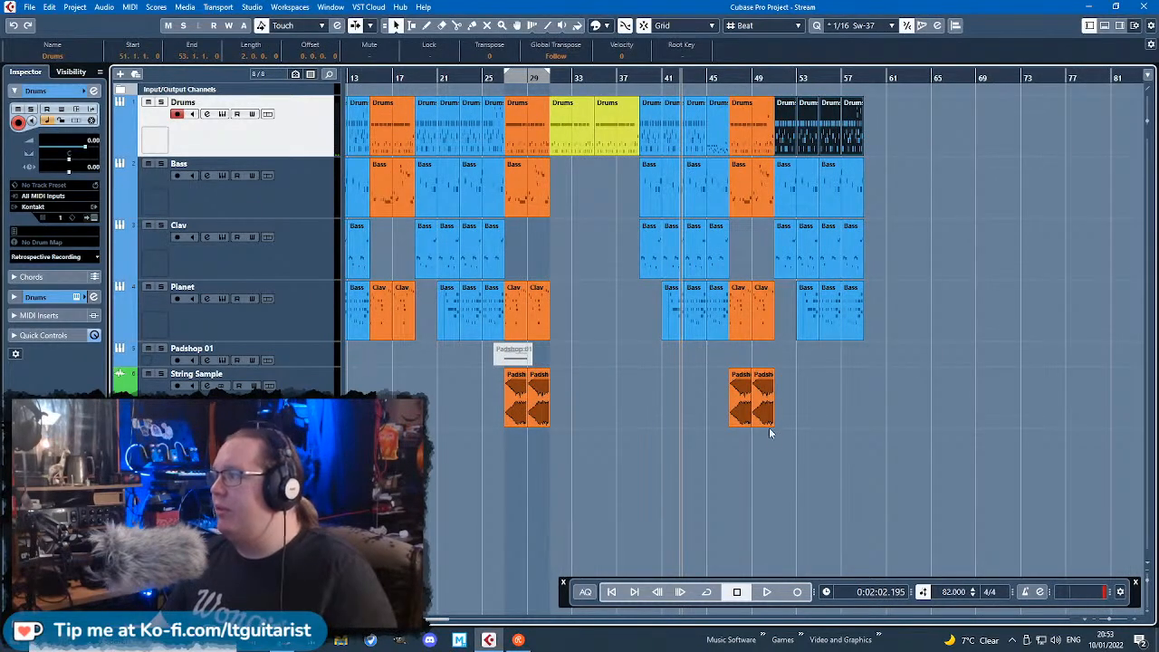
click(510, 549)
scroll(543, 489, left, 3)
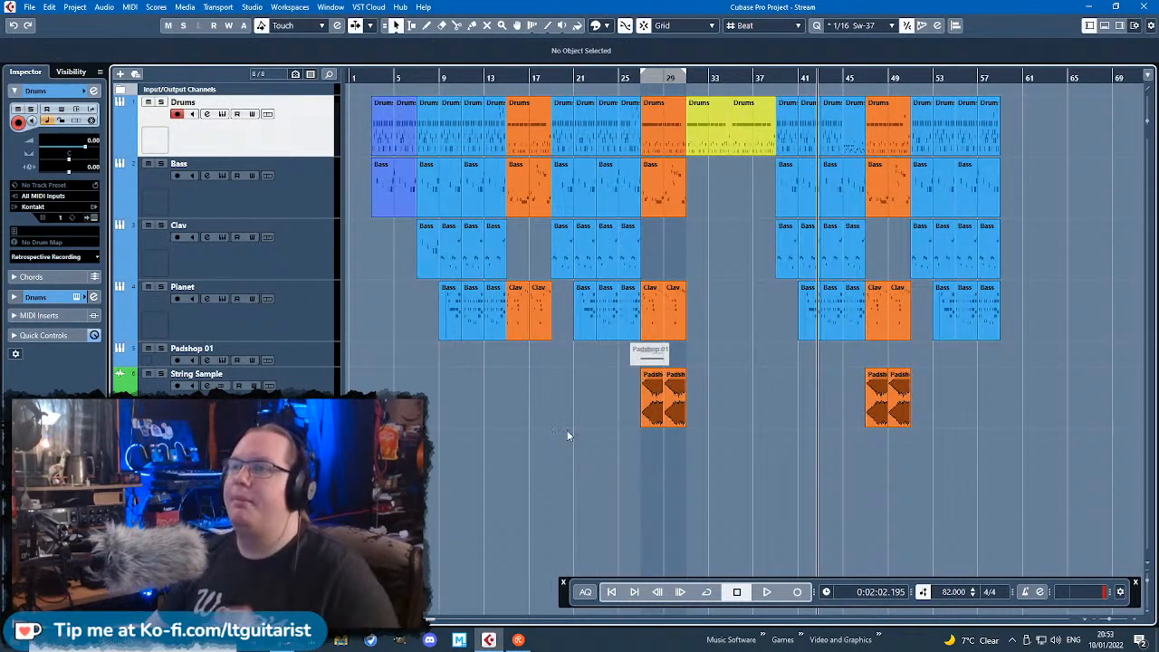
mouse_move(507, 78)
mouse_down()
mouse_move(414, 62)
mouse_move(603, 65)
mouse_move(587, 105)
mouse_move(507, 67)
mouse_move(498, 82)
mouse_up()
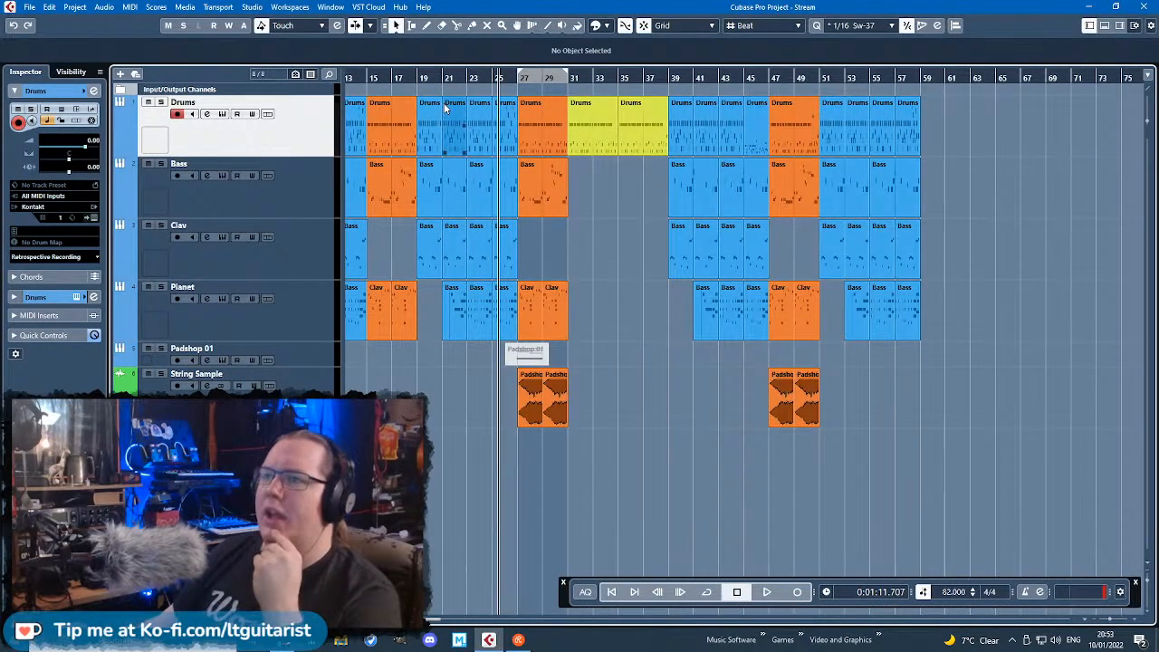
scroll(444, 107, left, 3)
click(370, 78)
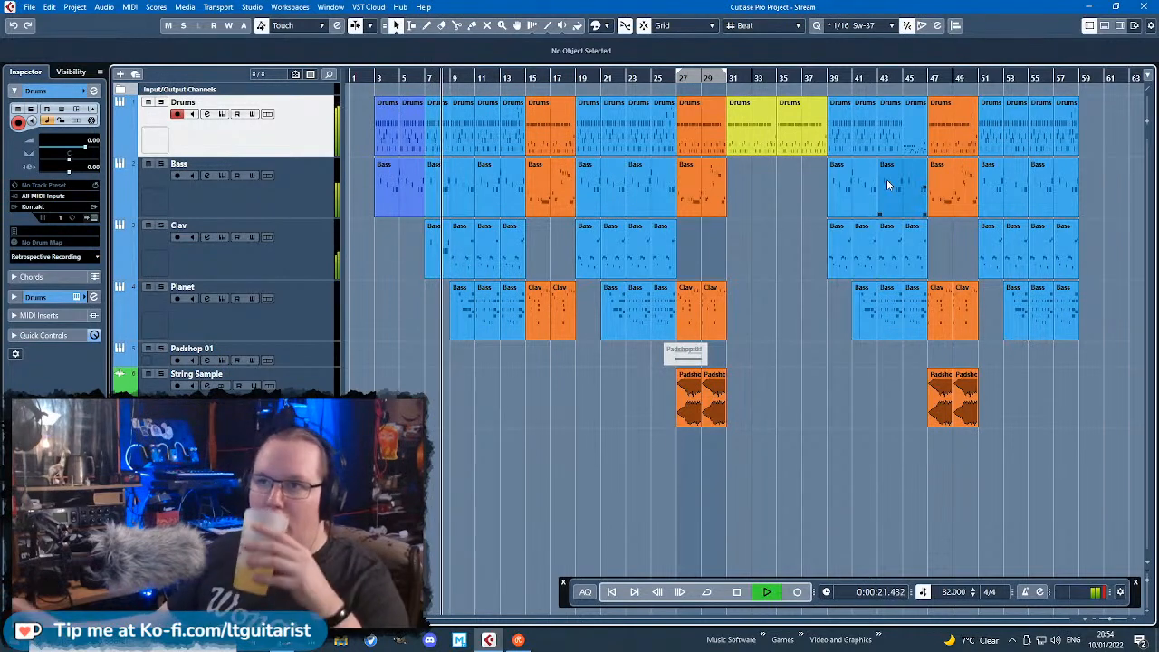
Step: Lower the Clav track's volume to -3.35 during playback, and stop after the song's last part
click(217, 247)
drag(88, 149, 79, 154)
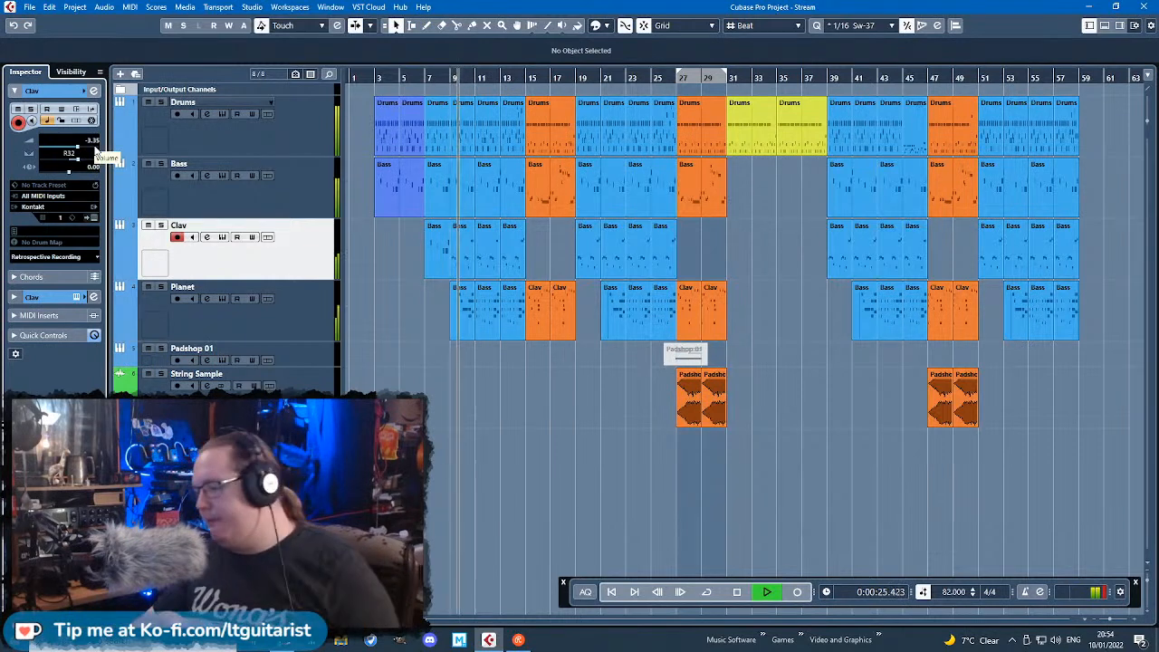
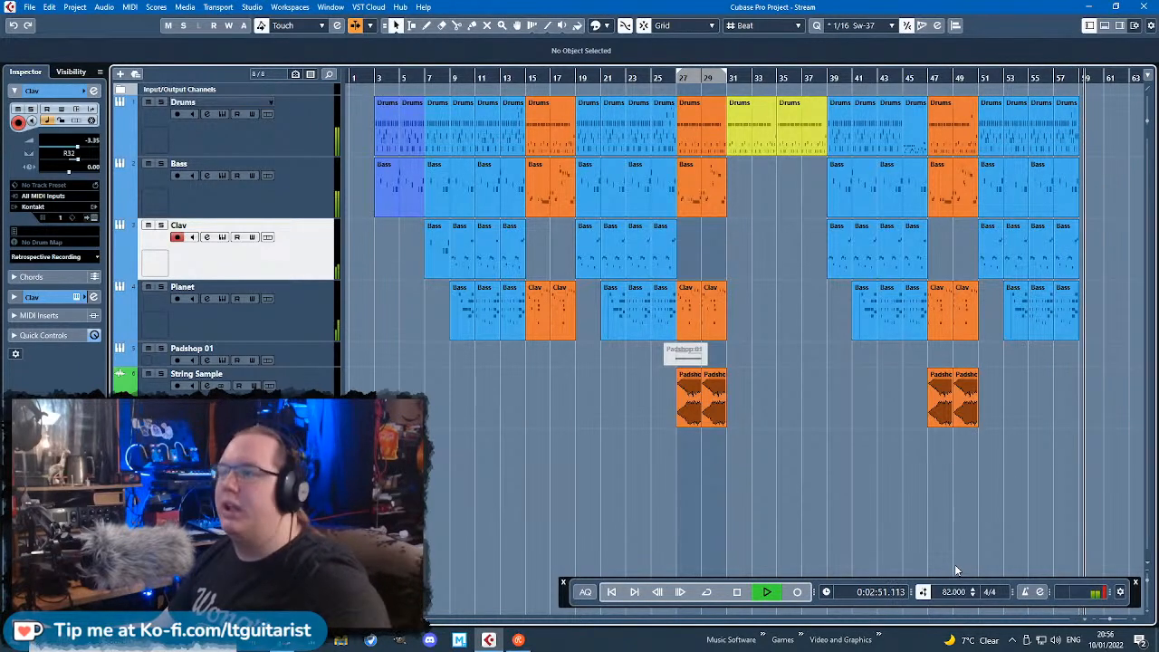
key(space)
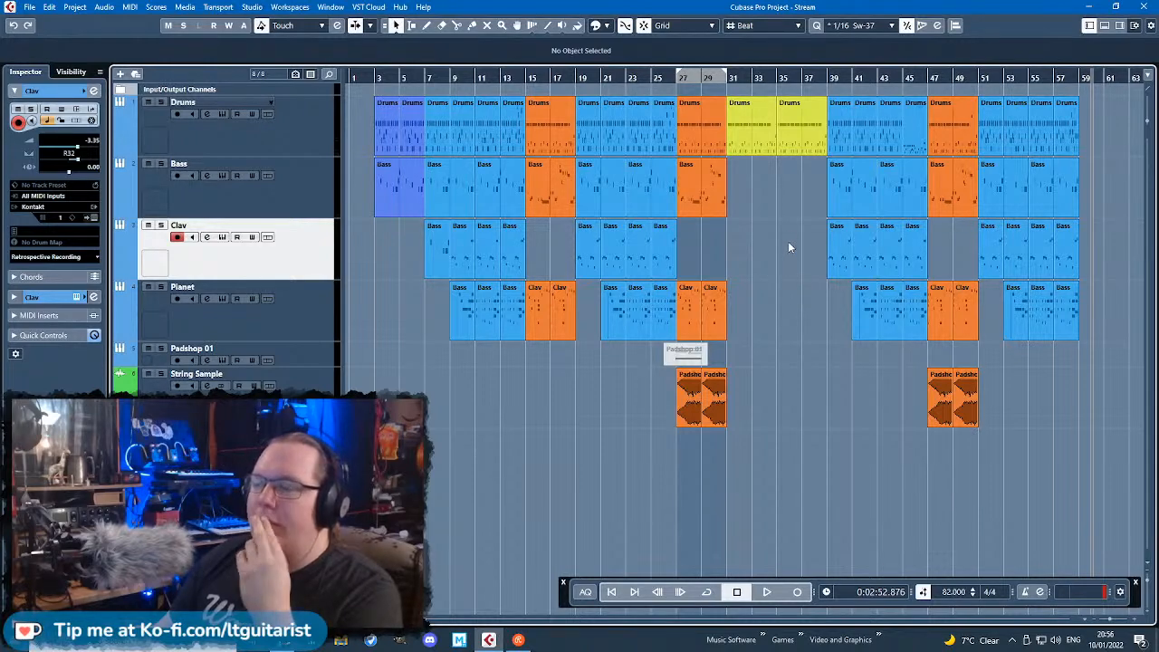
Step: Delete the second yellow Drums part and open the first one, at bar 31, for note editing
click(787, 145)
key(Delete)
double_click(754, 145)
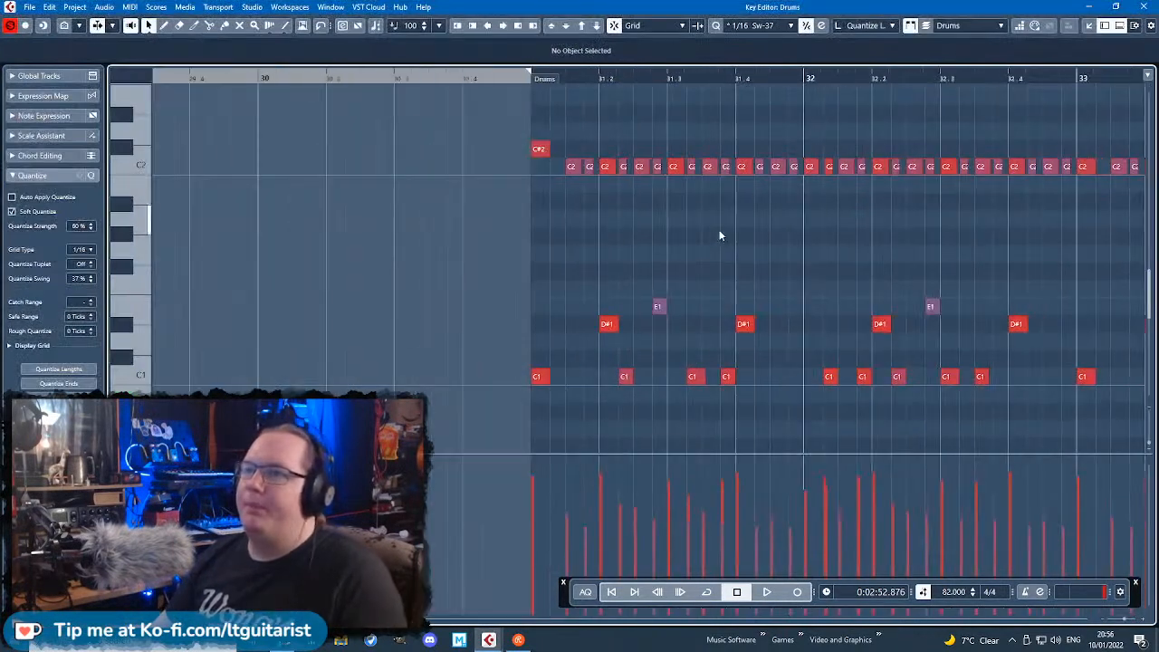
Step: Delete the drum notes from bar 32 onward and all the C2 notes in bar 31
drag(1040, 102, 746, 407)
key(Delete)
scroll(732, 387, up, 3)
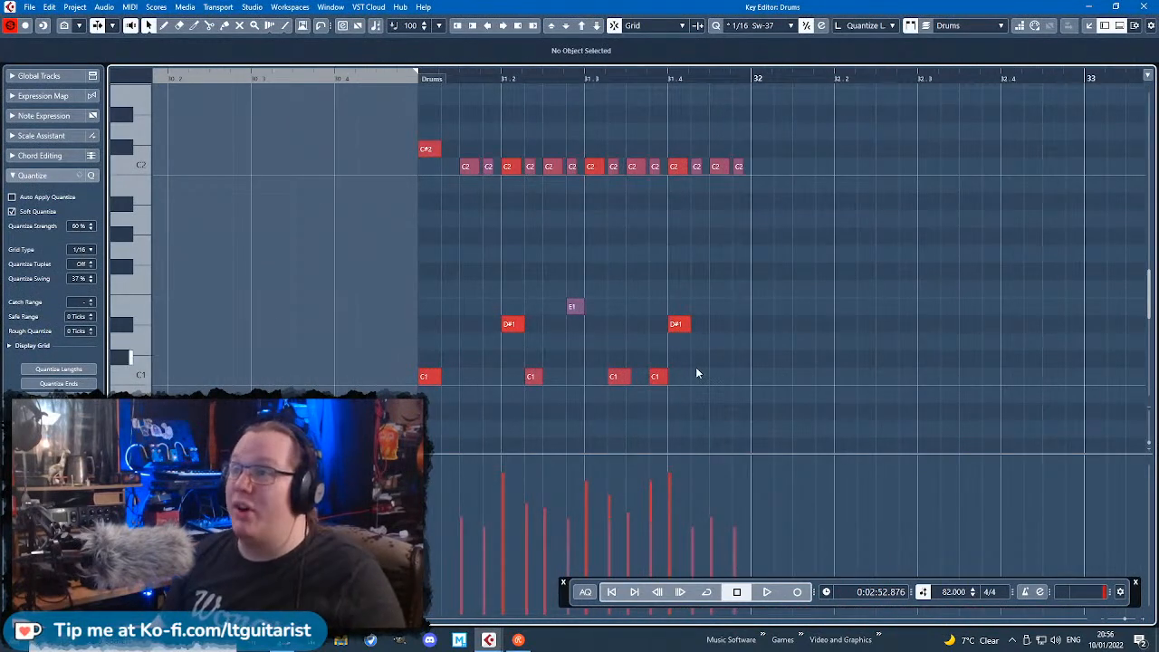
drag(852, 203, 475, 141)
key(Delete)
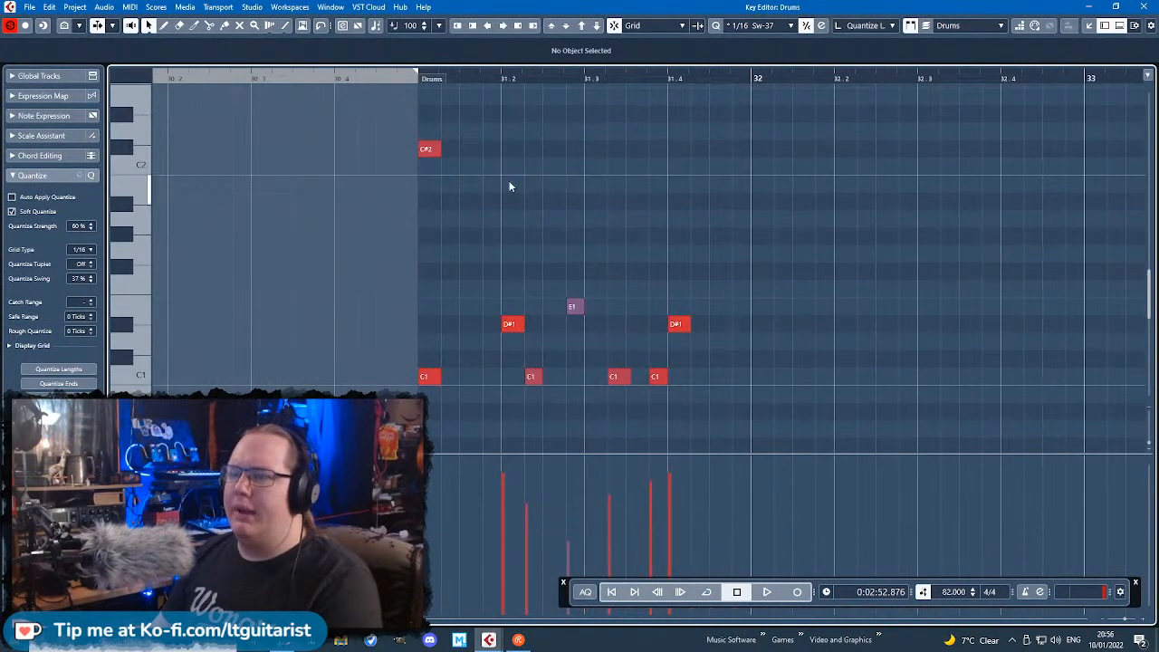
Step: Raise the C#2 note at the start of bar 31 to E2
key(Right)
key(Down)
key(Up)
key(Up)
Step: Replace the notes after beat 1 of bar 31 with D#1 and G#1 on beat 2 and an A#1 half a beat earlier
drag(775, 246, 500, 391)
key(Delete)
click(509, 323)
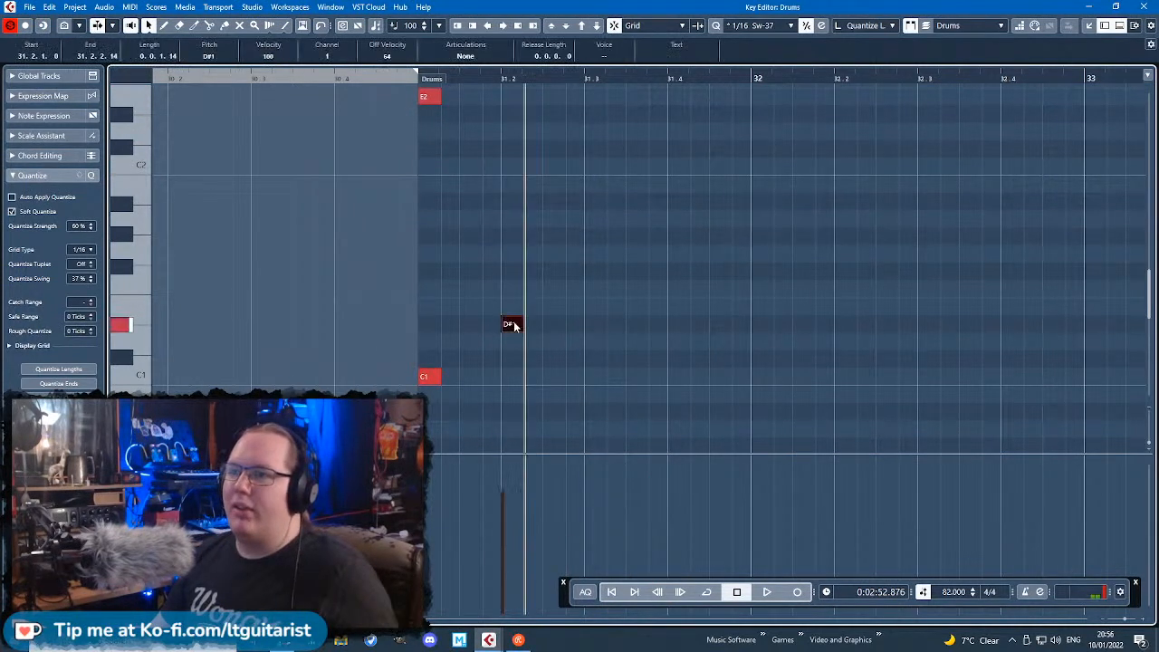
click(466, 199)
click(513, 234)
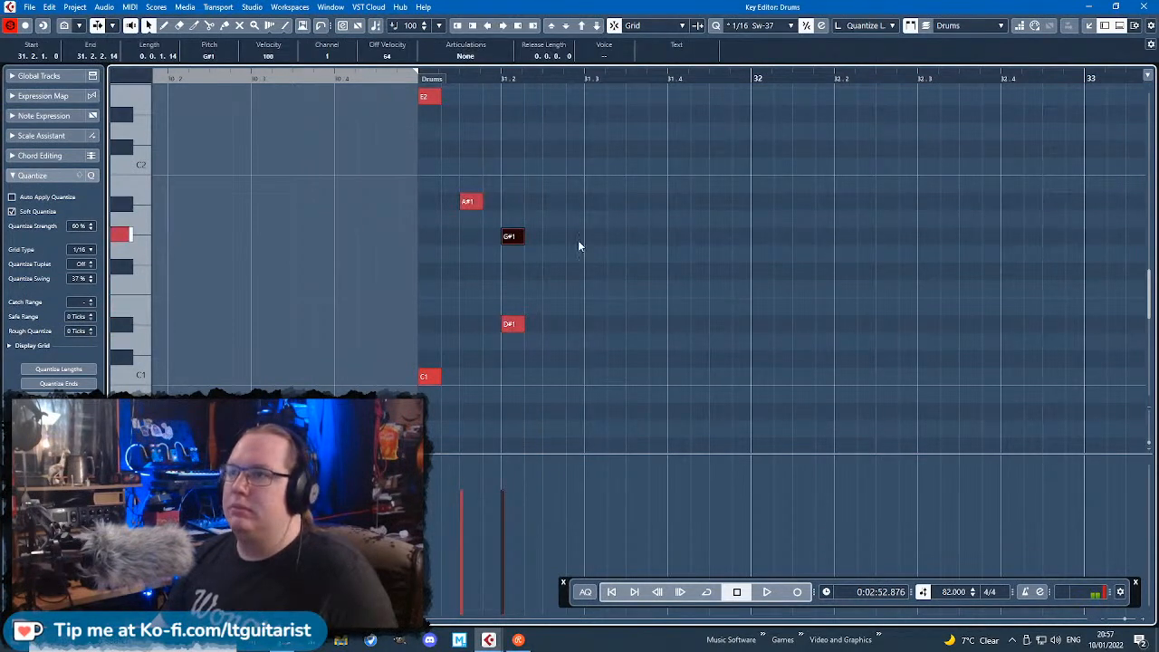
Step: Place five F#1 notes half a beat apart from mid-beat 2 of bar 31, and raise the velocities of those on beats 3 and 4
click(594, 272)
click(634, 273)
click(678, 272)
click(553, 272)
click(722, 271)
click(602, 458)
click(677, 470)
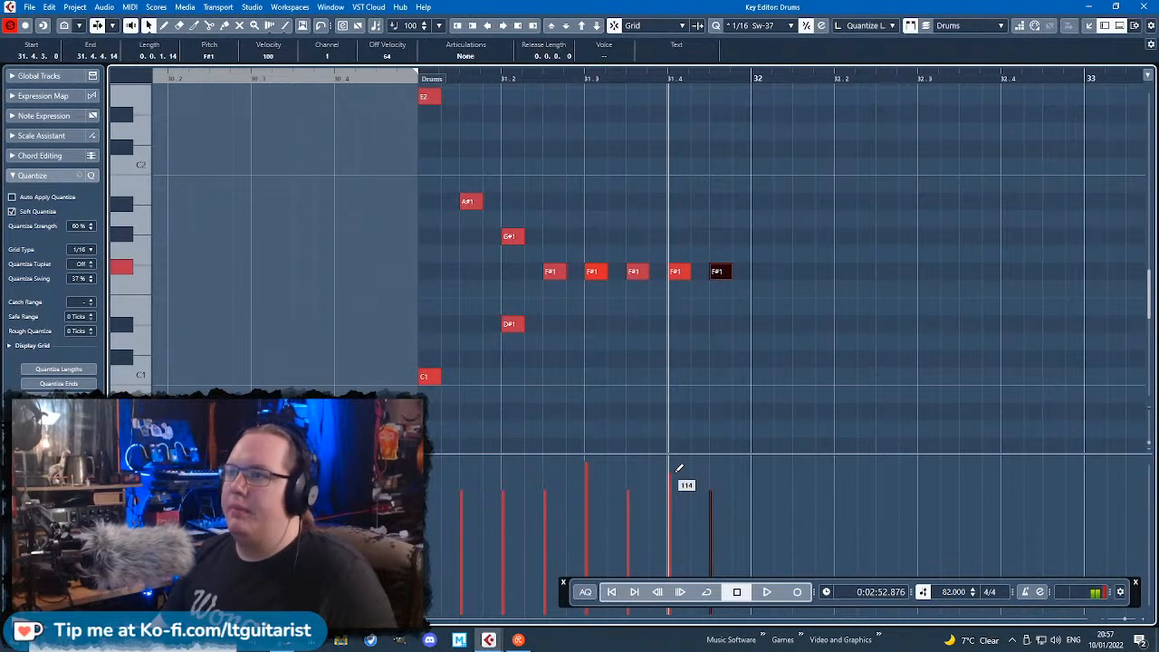
Step: Play the new pattern from bar 31 and set the locator range to span that bar
click(412, 93)
key(space)
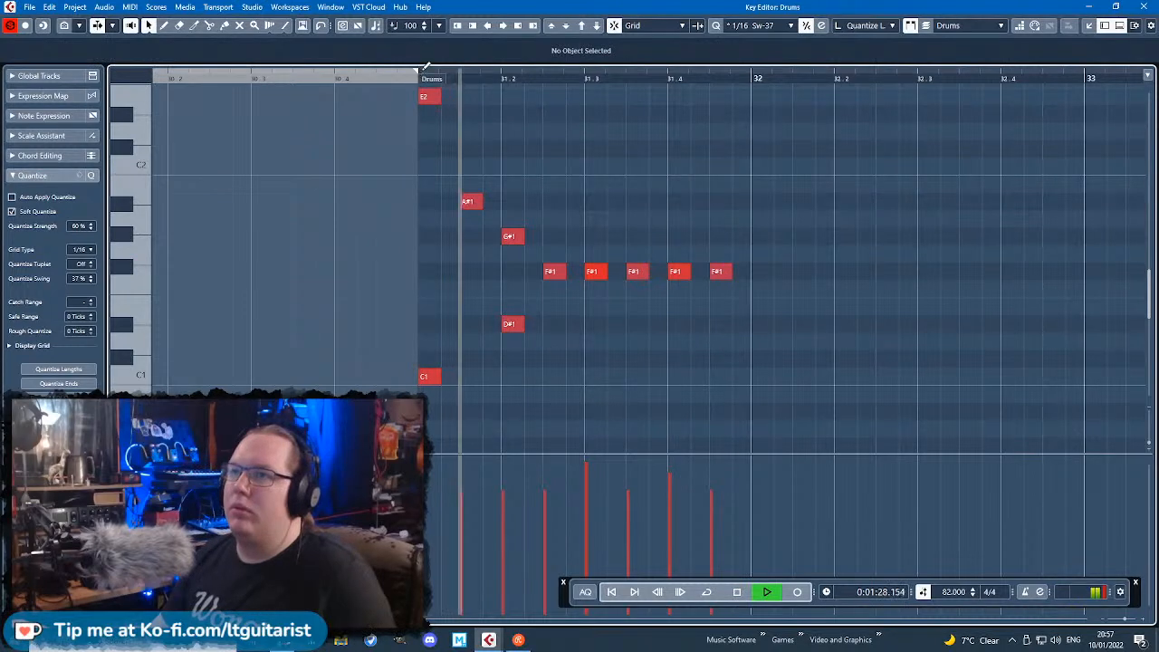
drag(419, 72, 682, 165)
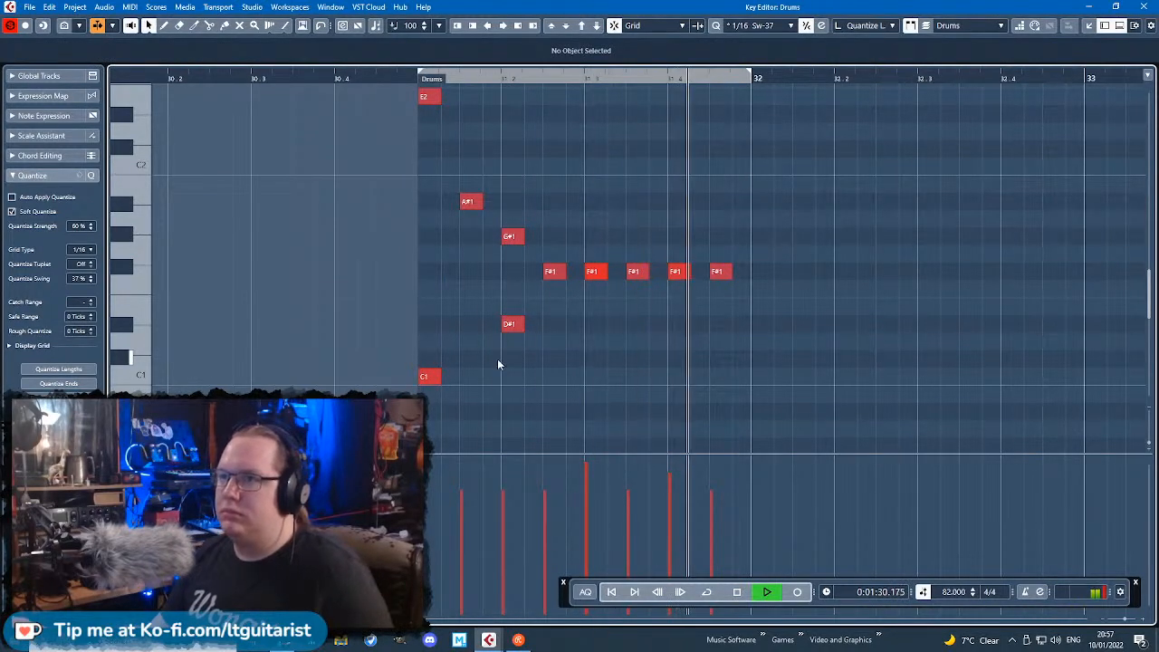
key(space)
Step: Add a D#1 note on beat 4 of bar 31 and a D1 note one sixteenth before it with velocity 81
click(676, 325)
click(659, 341)
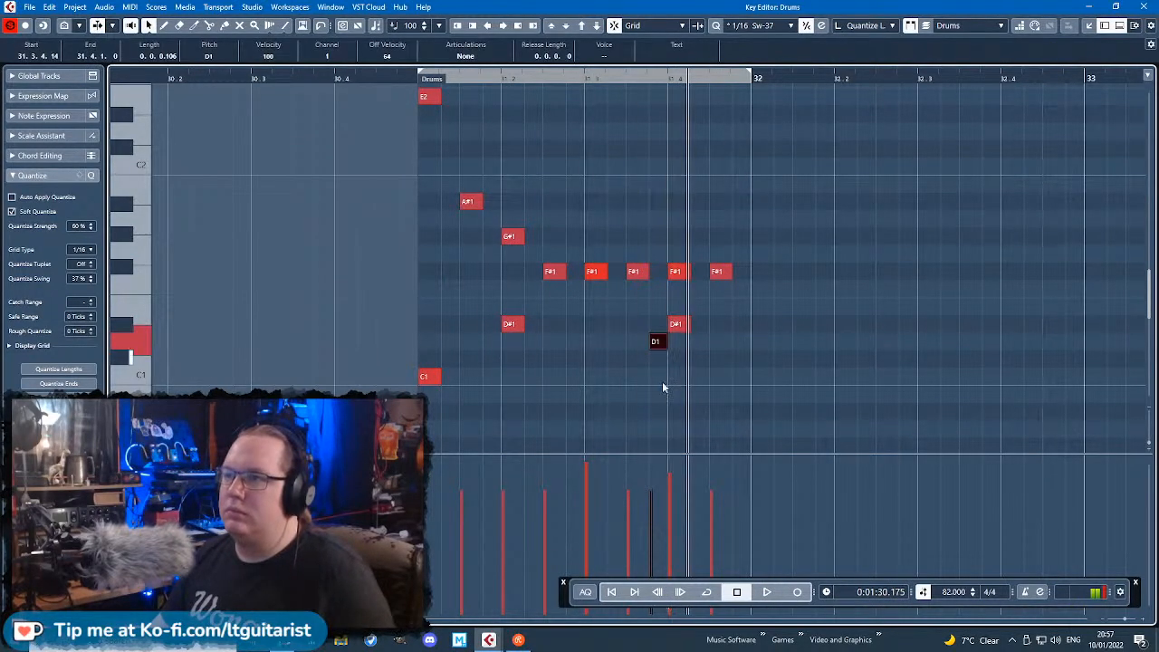
drag(656, 507, 676, 464)
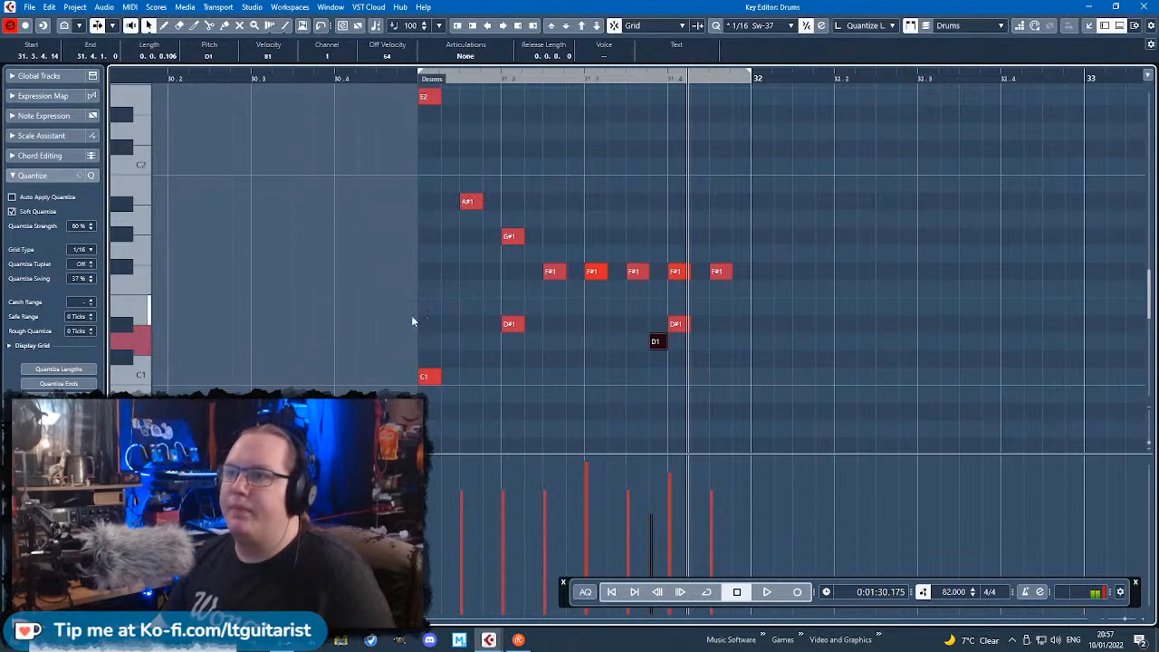
Step: Add a C1 note on the last sixteenth before beat 2 of bar 31 with velocity 110
click(473, 378)
click(491, 378)
drag(492, 380, 492, 380)
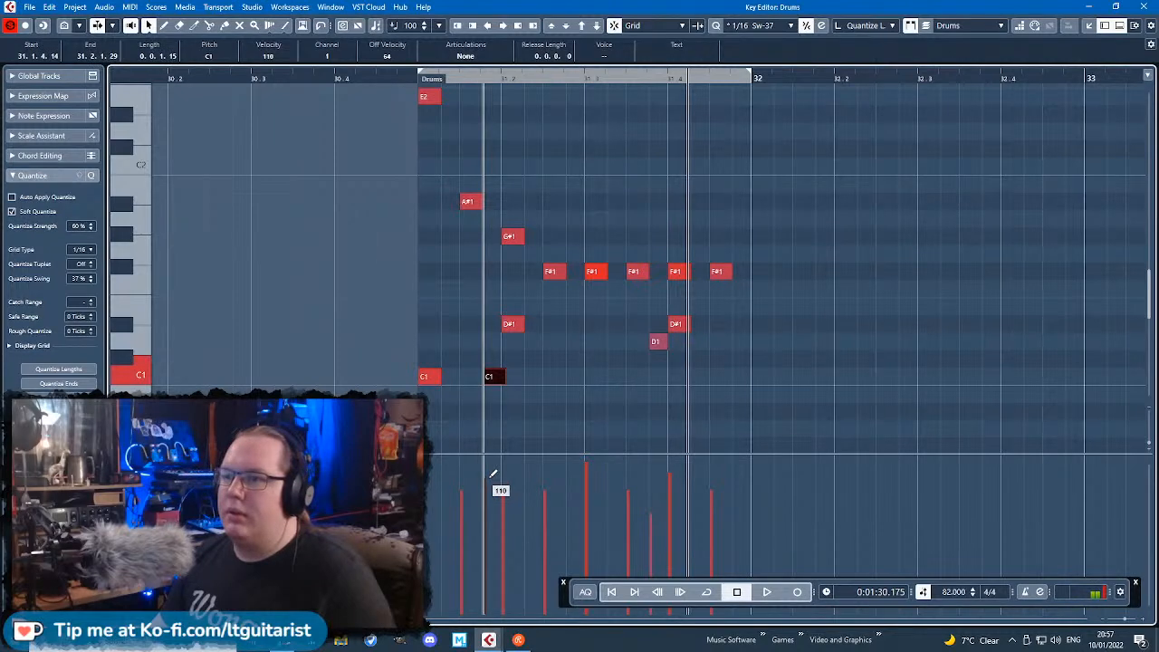
Step: Add C1 notes midway through beat 3 and one sixteenth after beat 4 of bar 31, and play the pattern
click(636, 379)
click(699, 377)
drag(408, 77, 410, 87)
click(592, 151)
key(space)
scroll(920, 283, up, 2)
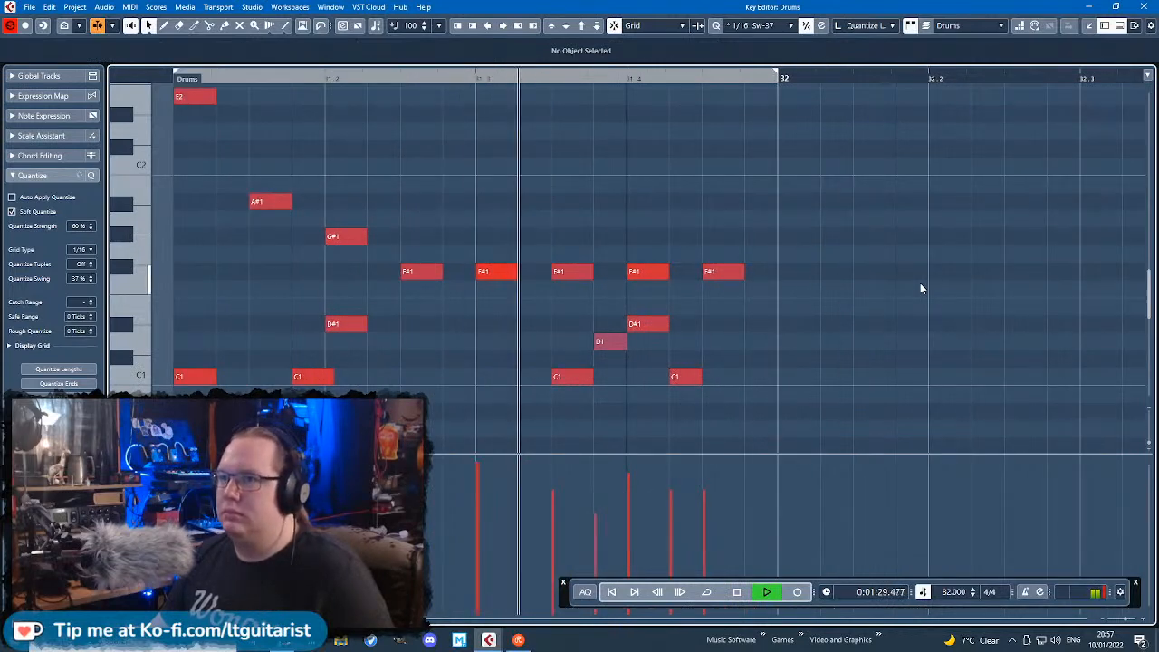
Step: Move the D1 note to the second sixteenth of beat 3 in bar 31 and play the bar
key(space)
drag(609, 345, 535, 343)
scroll(549, 313, down, 1)
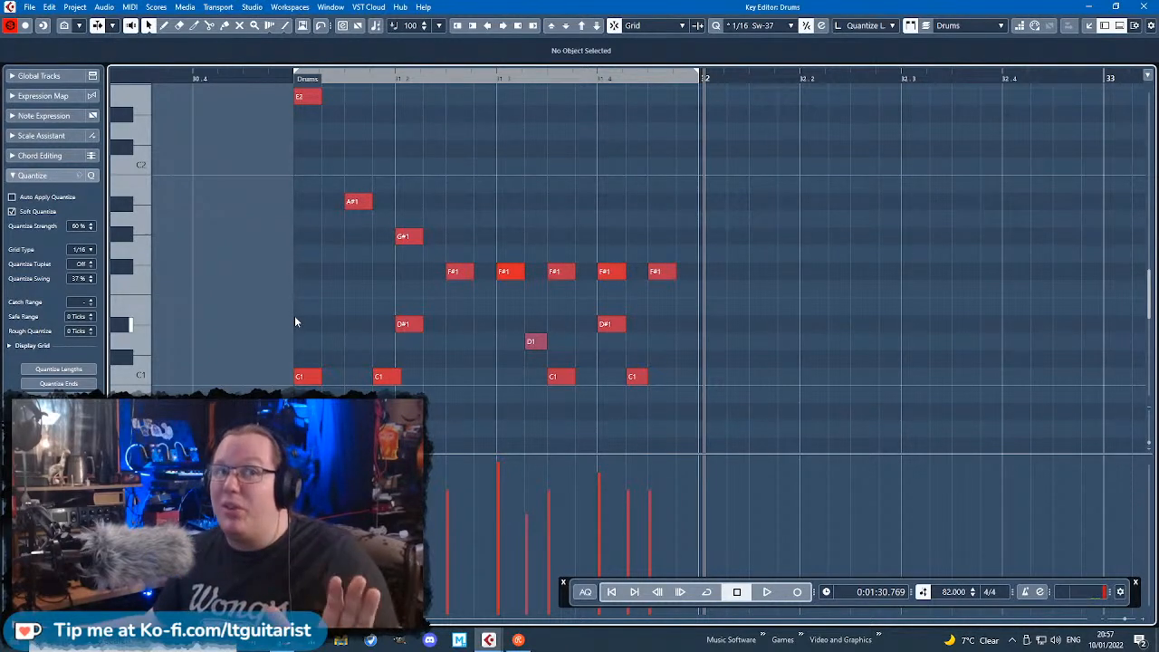
scroll(288, 84, up, 1)
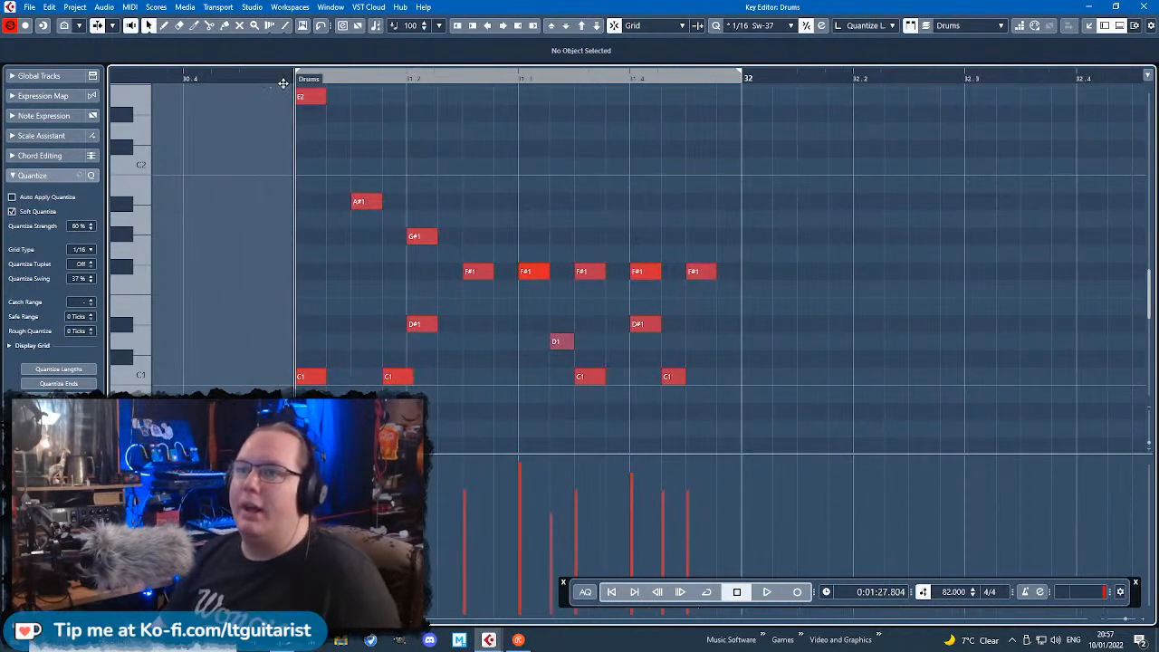
key(space)
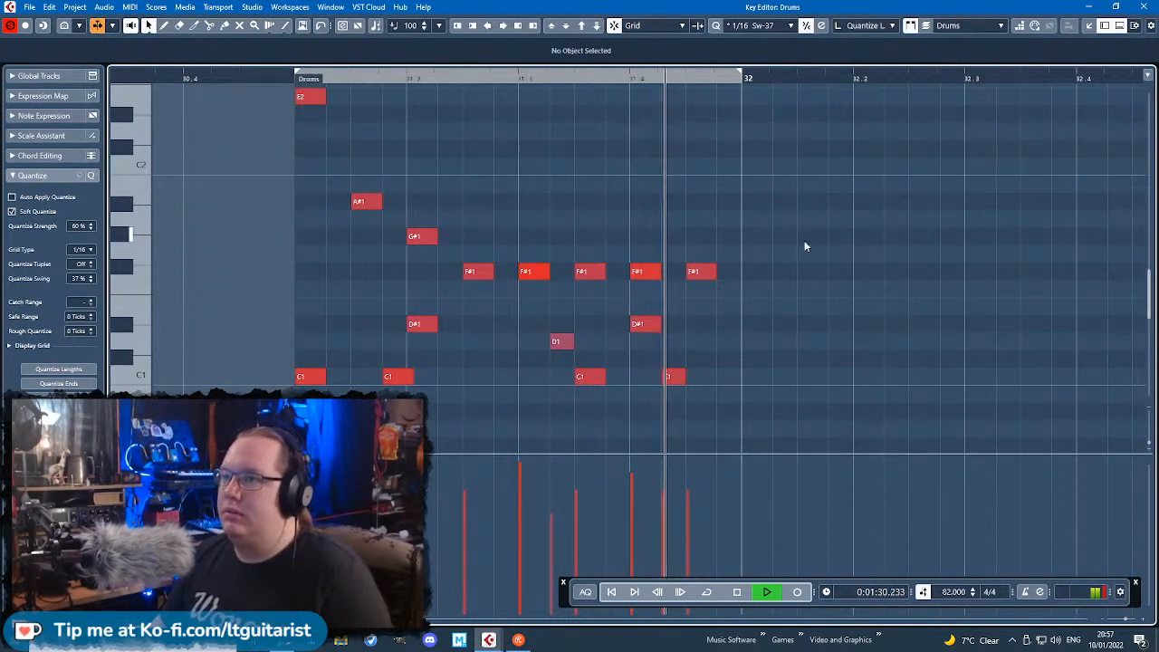
key(space)
drag(829, 418, 322, 197)
key(alt+d)
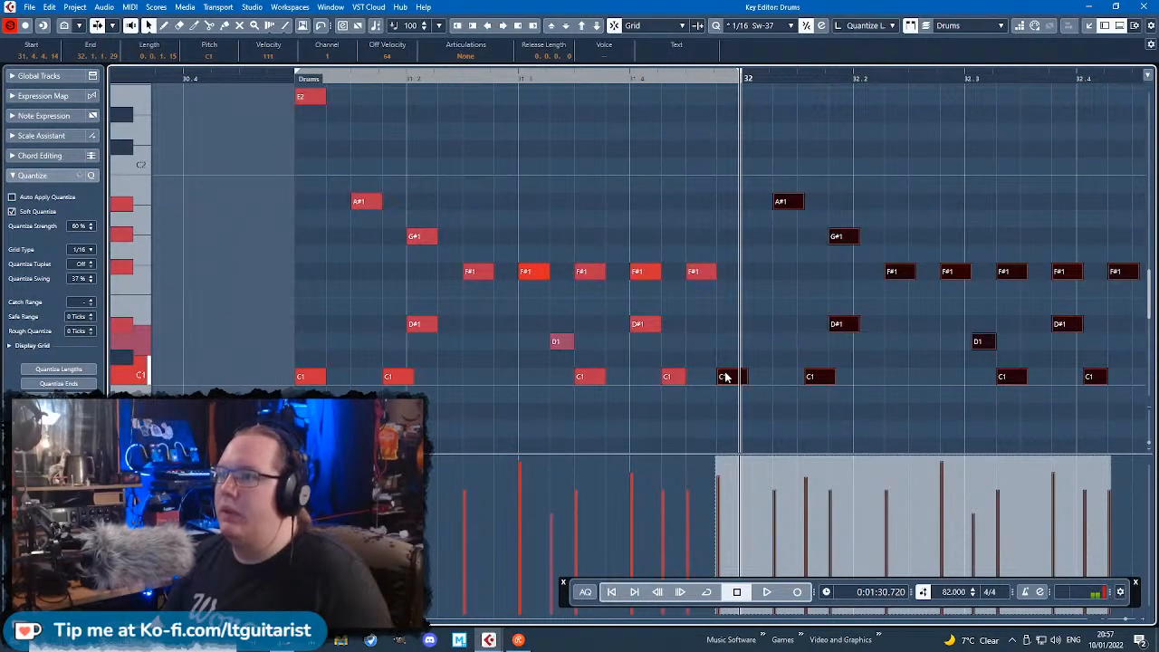
click(792, 314)
click(749, 274)
key(g)
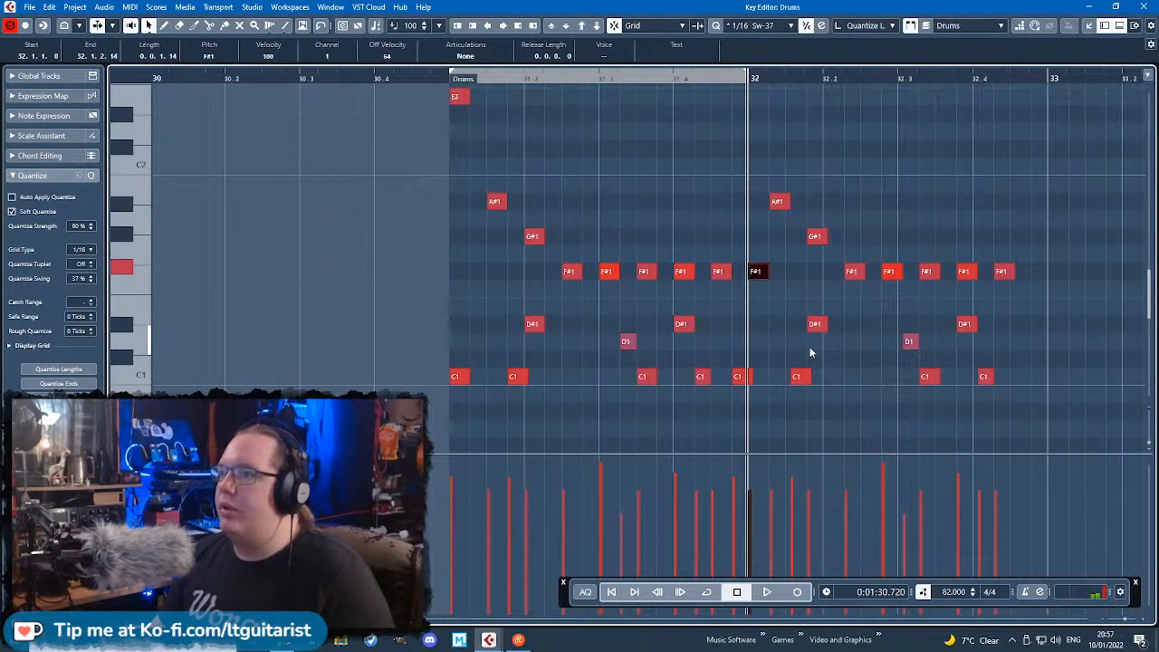
key(ctrl+z)
key(ctrl+z)
Step: Duplicate the bar 31 pattern without its E2 note to start on bar 32, and add an F#1 note on bar 32's downbeat
drag(1025, 416, 451, 152)
key(ctrl+d)
key(h)
key(h)
drag(751, 377, 775, 377)
click(784, 329)
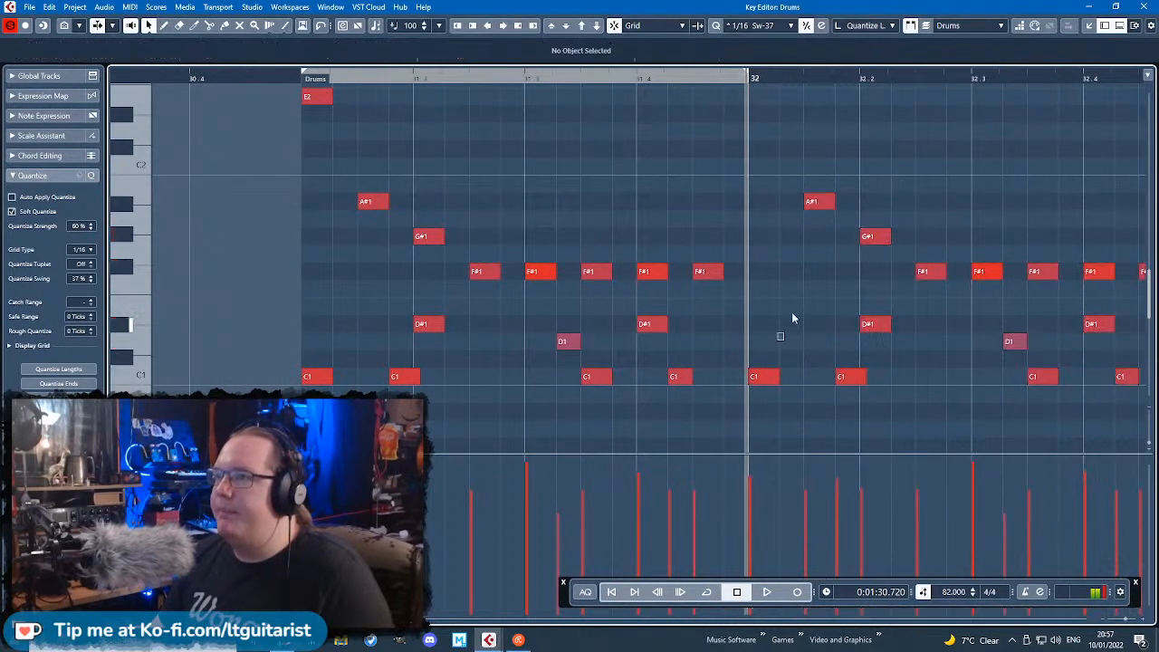
double_click(765, 272)
key(g)
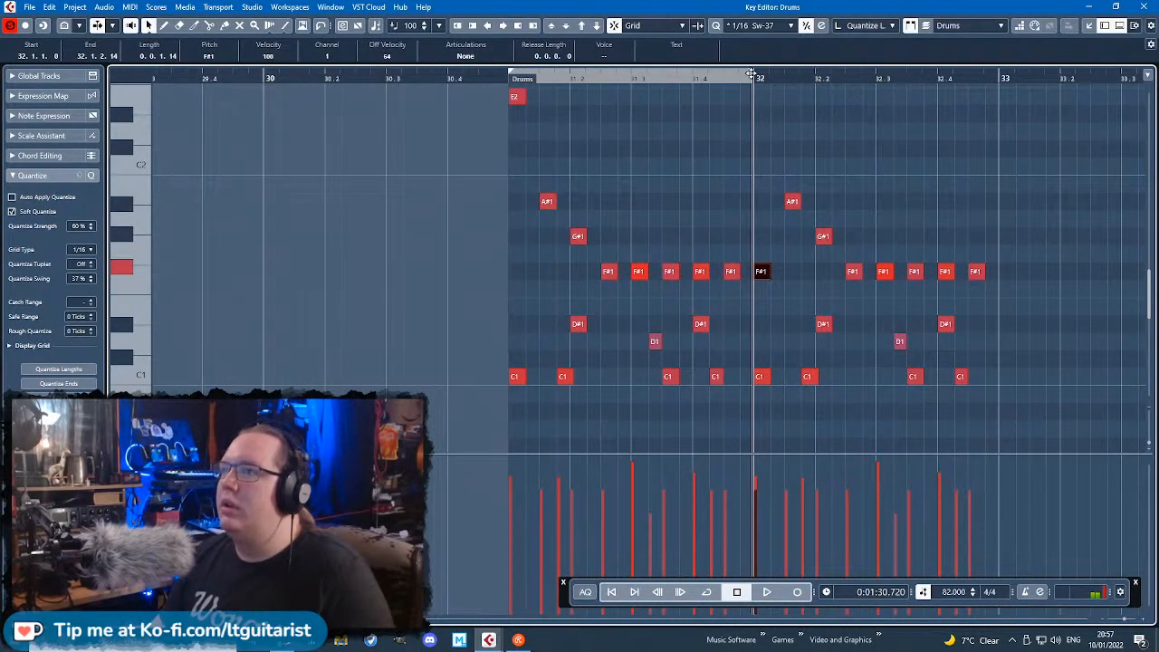
Step: Extend the locator range to bar 33 and play the two-bar pattern from bar 31
drag(752, 76, 1029, 206)
click(492, 79)
key(space)
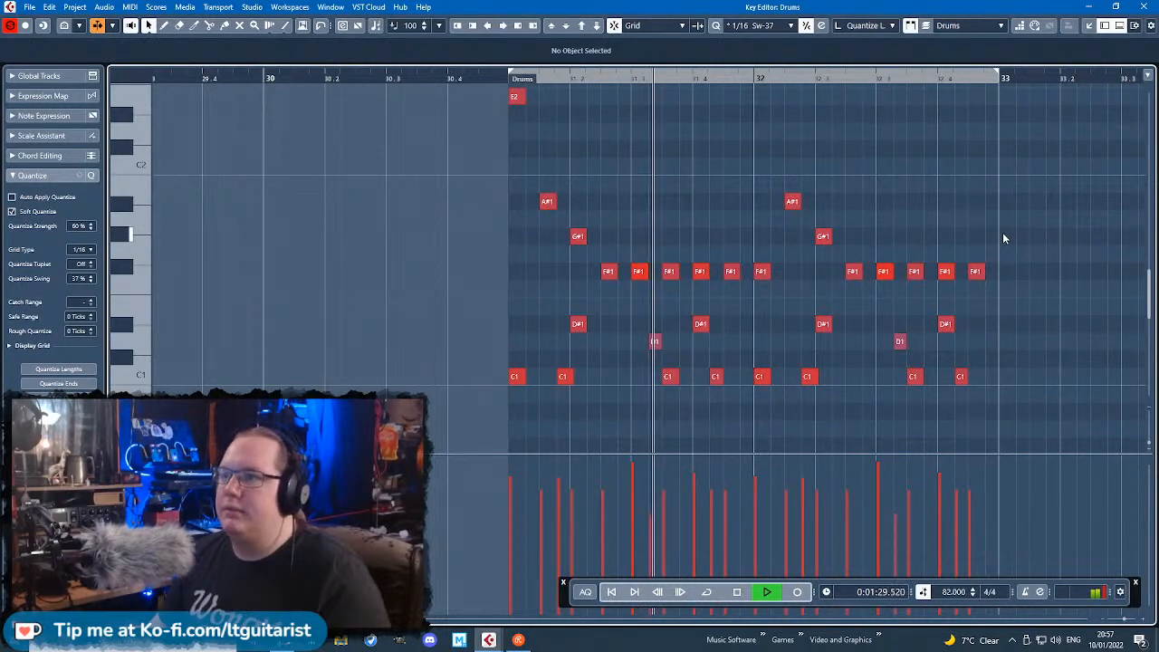
scroll(1043, 251, up, 1)
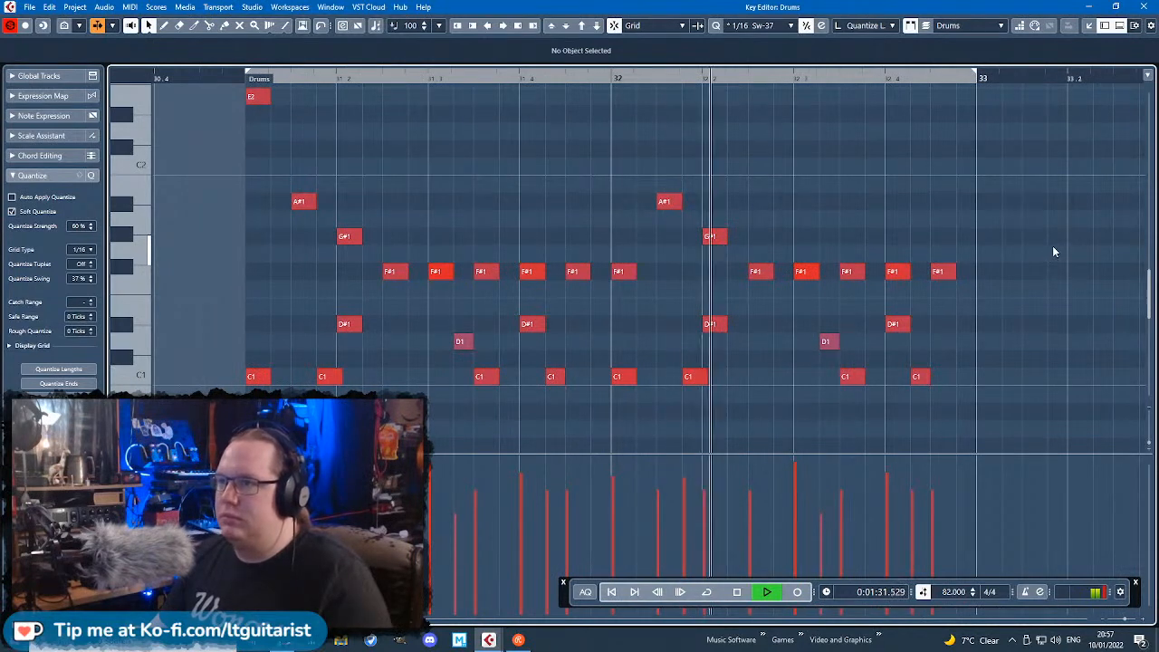
scroll(1060, 264, up, 1)
key(space)
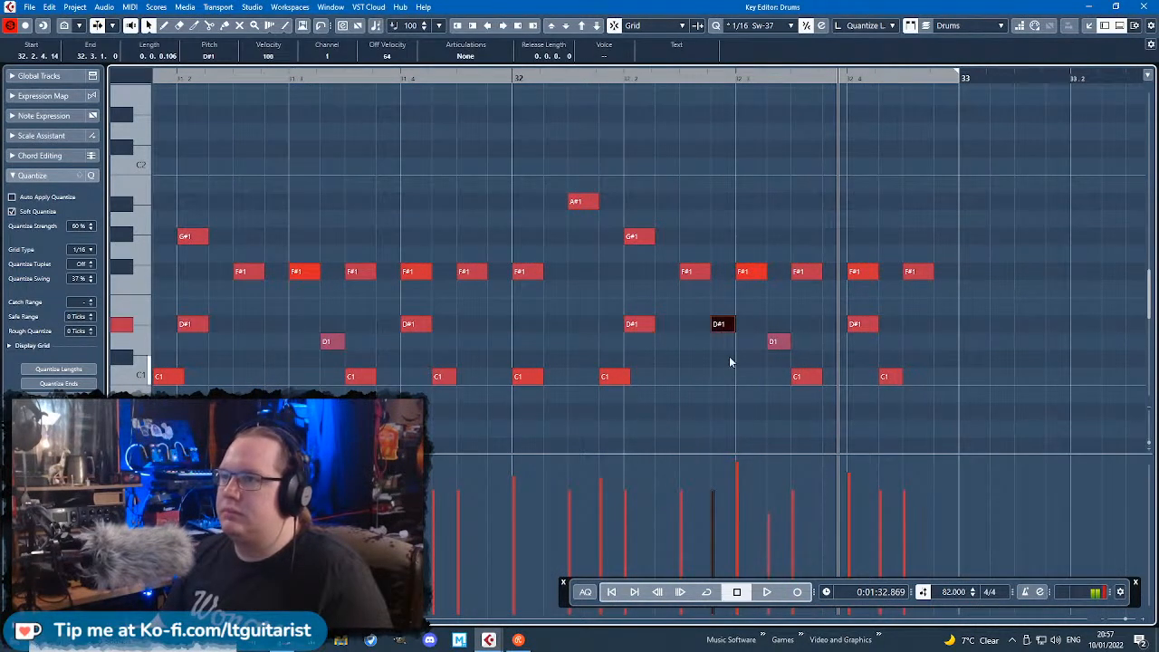
Step: Place D1 notes one sixteenth before beats 3 and 4 of bar 32, and a D#1 note on the bar's last sixteenth
alt+click(722, 341)
alt+click(828, 341)
key(space)
drag(869, 151, 888, 163)
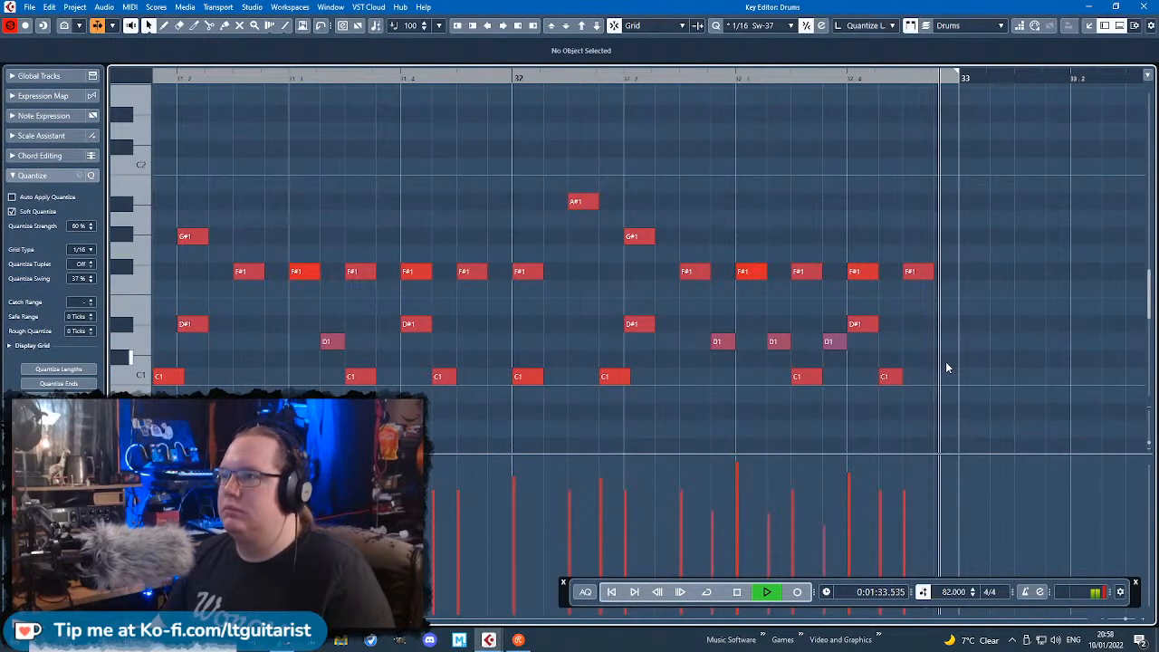
key(space)
alt+click(942, 323)
key(g)
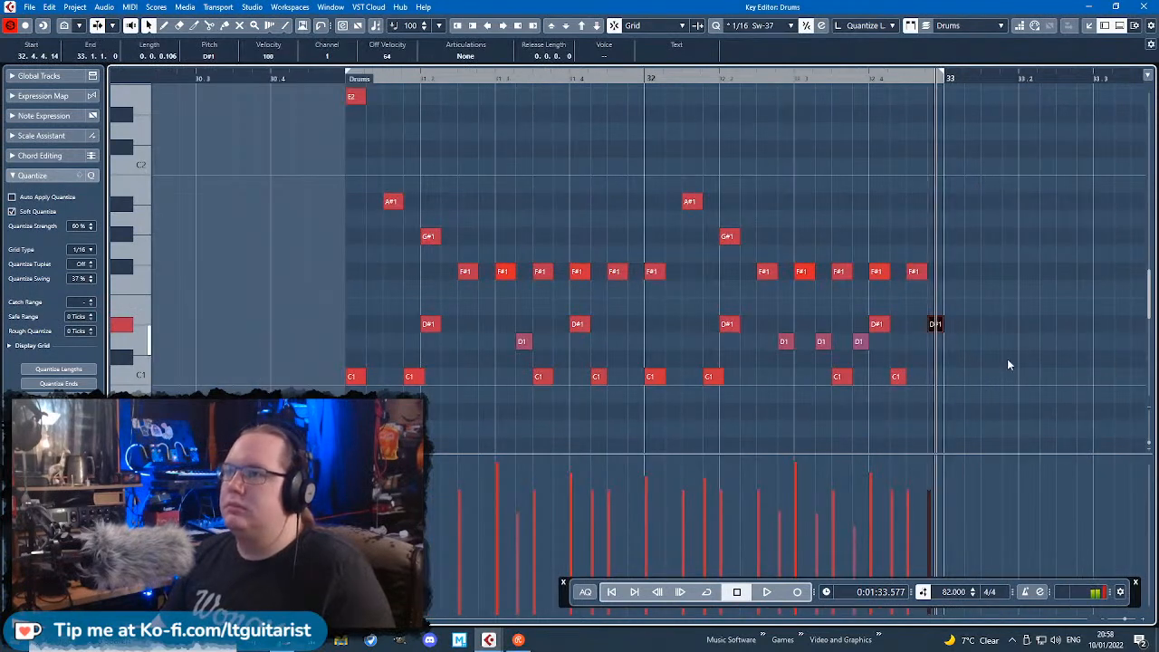
Step: Duplicate the two-bar pattern into bars 33 and 34, and transpose the copied E2 note on bar 33 up to G2
scroll(764, 225, down, 2)
drag(960, 408, 471, 93)
key(ctrl+d)
scroll(972, 164, up, 1)
drag(943, 149, 856, 100)
key(Up)
key(Up)
key(Up)
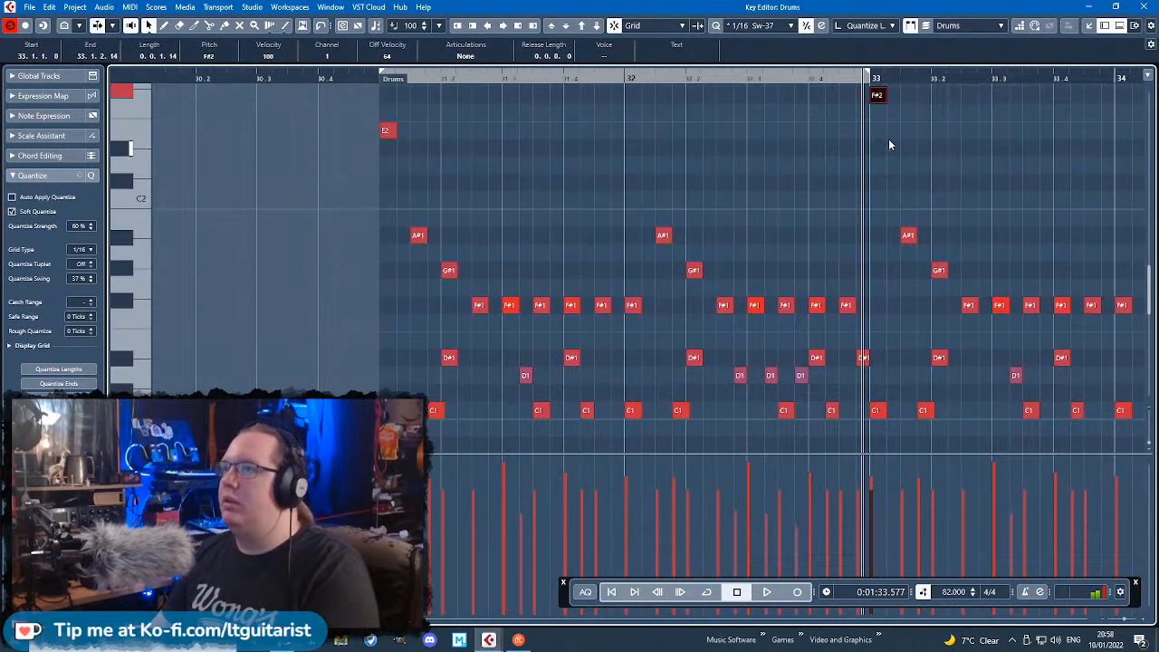
Step: Return to the project window, repeat the four-bar drum part from bar 35 to bar 39, and play it through
key(space)
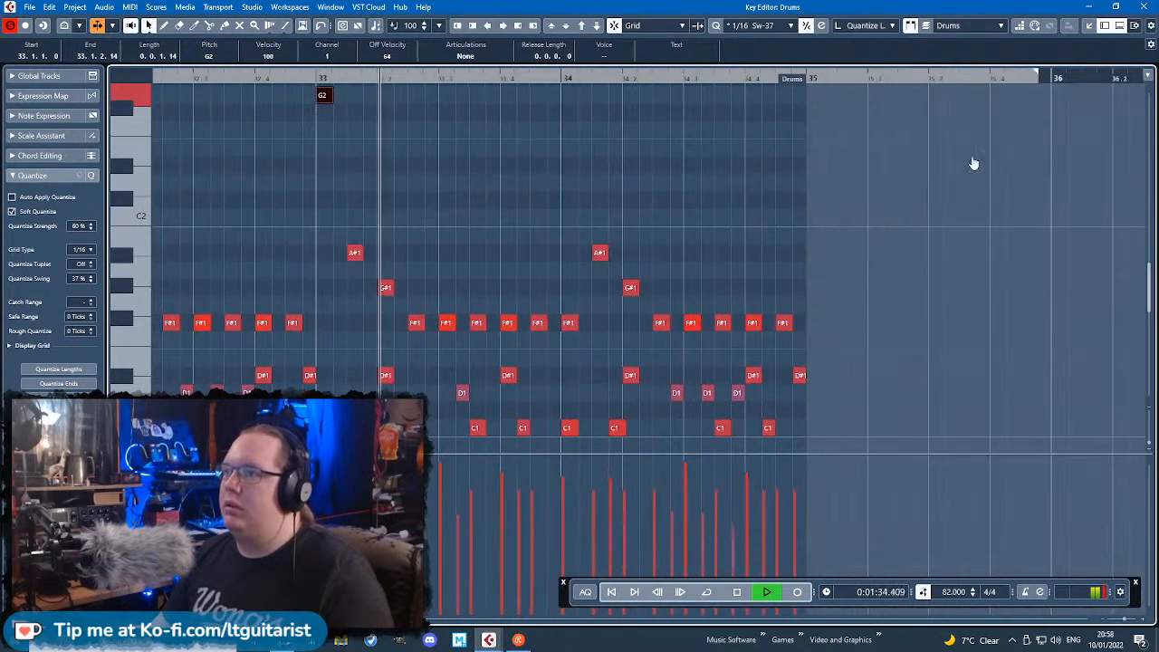
key(Return)
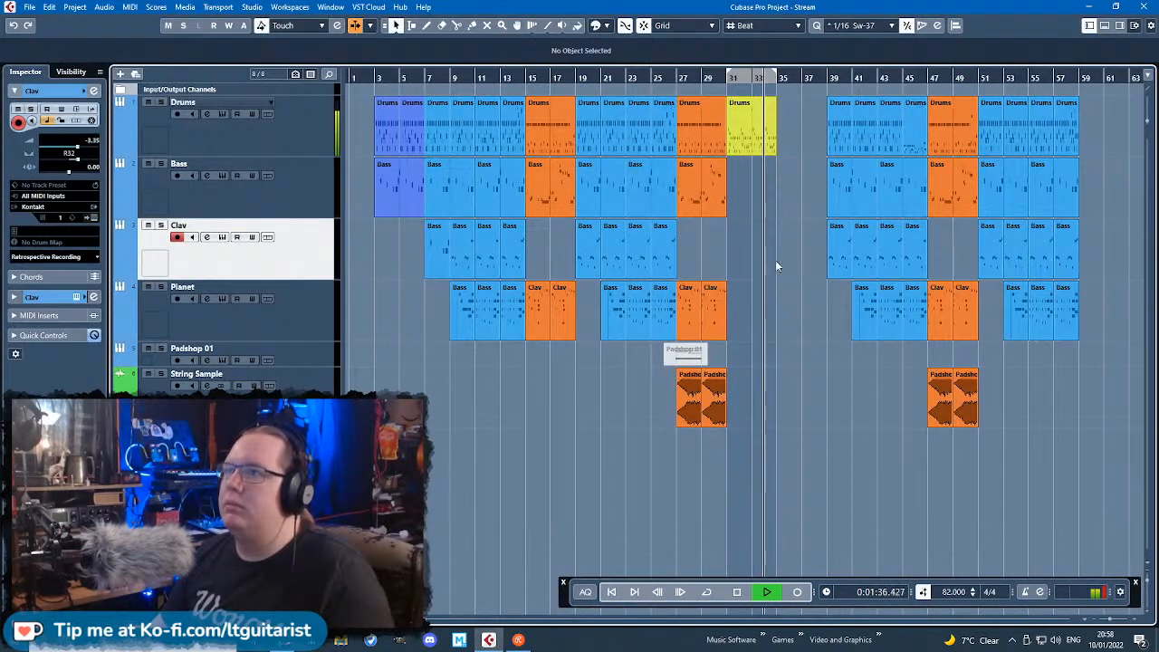
click(760, 245)
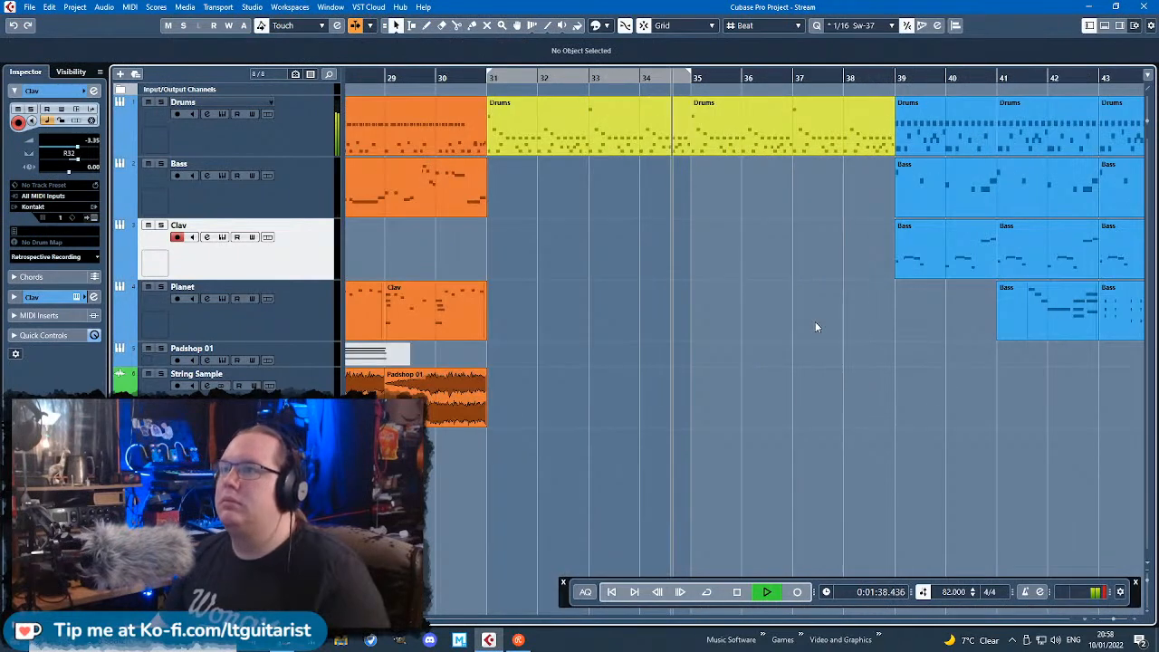
scroll(815, 323, down, 3)
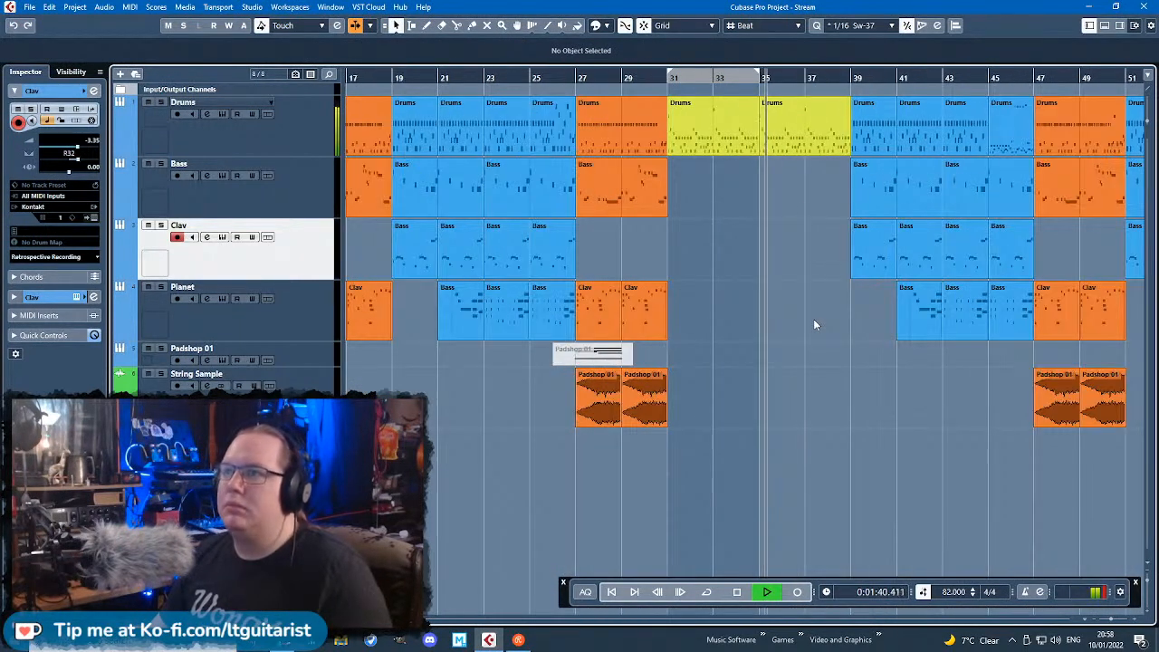
scroll(813, 322, up, 2)
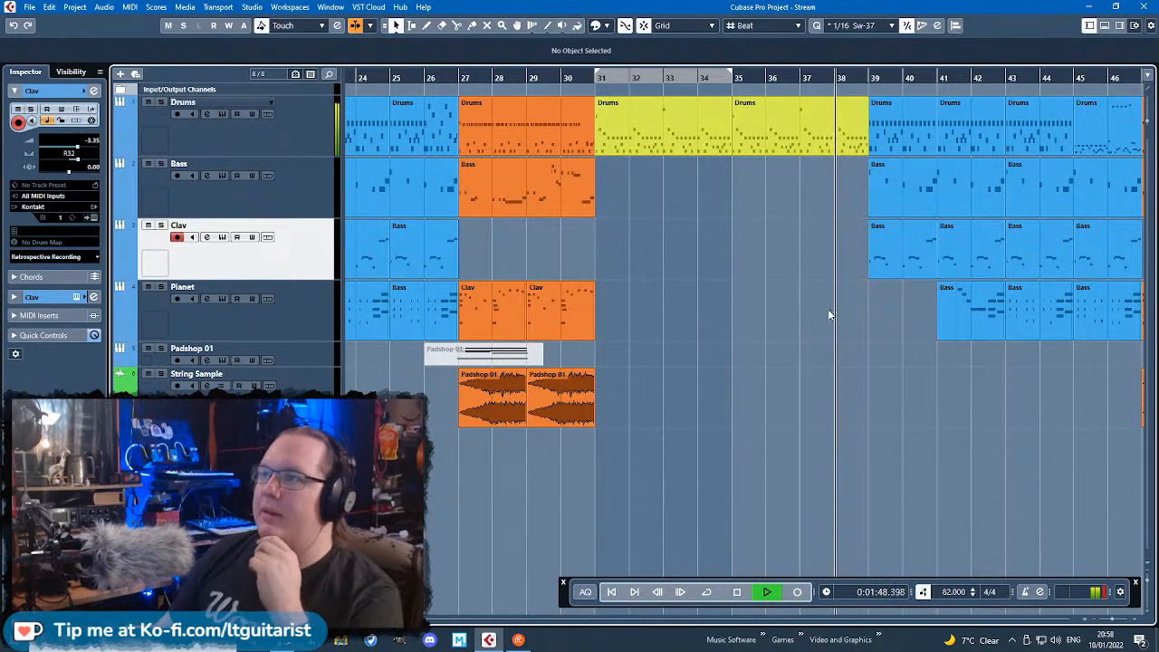
scroll(849, 254, up, 3)
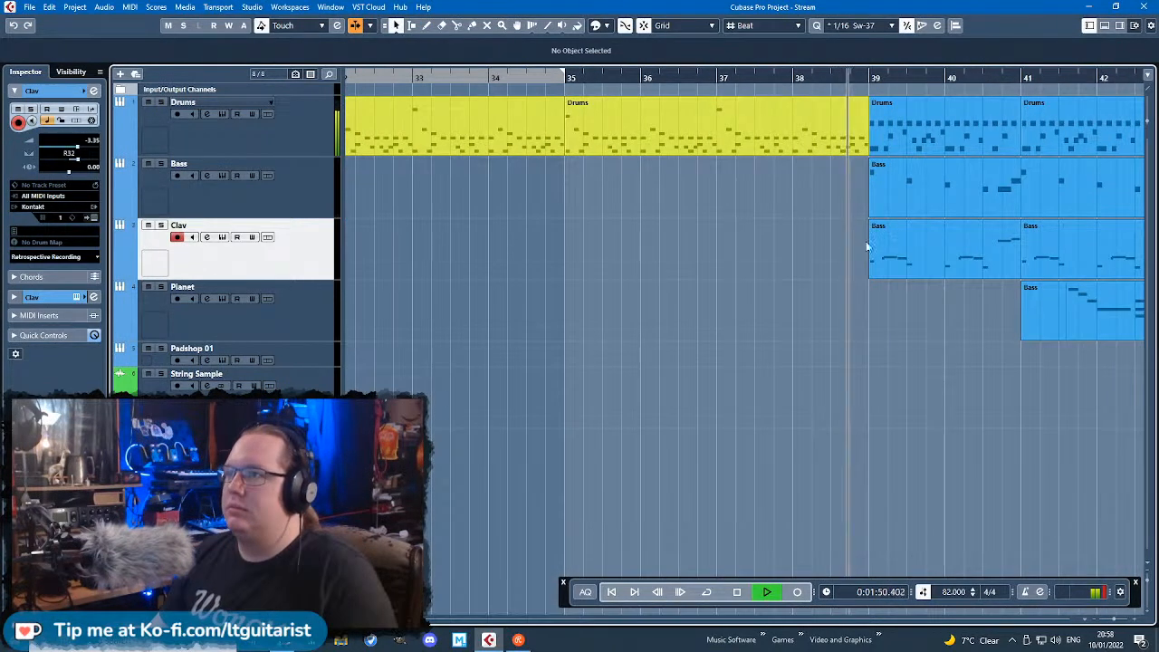
key(space)
Step: Clear the drum part starting at bar 39, keeping only the F#1 and C1 notes on its first beat
scroll(882, 335, down, 3)
scroll(882, 412, up, 1)
scroll(672, 436, down, 1)
drag(880, 419, 675, 435)
scroll(780, 430, down, 2)
scroll(851, 367, up, 4)
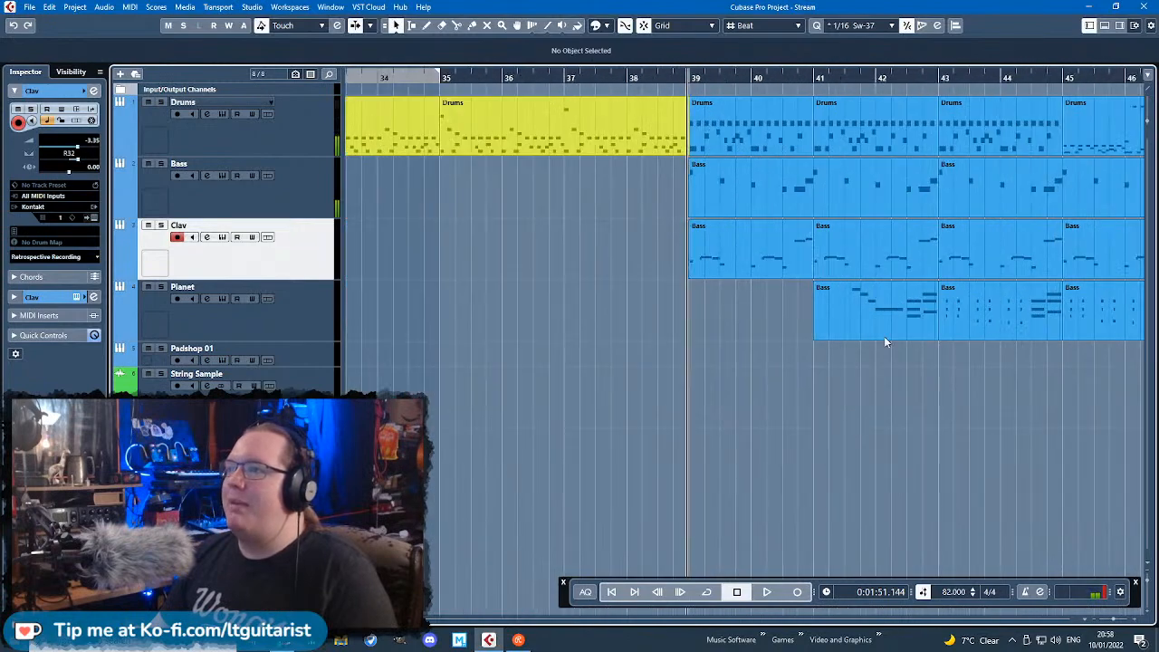
double_click(709, 137)
scroll(389, 122, left, 3)
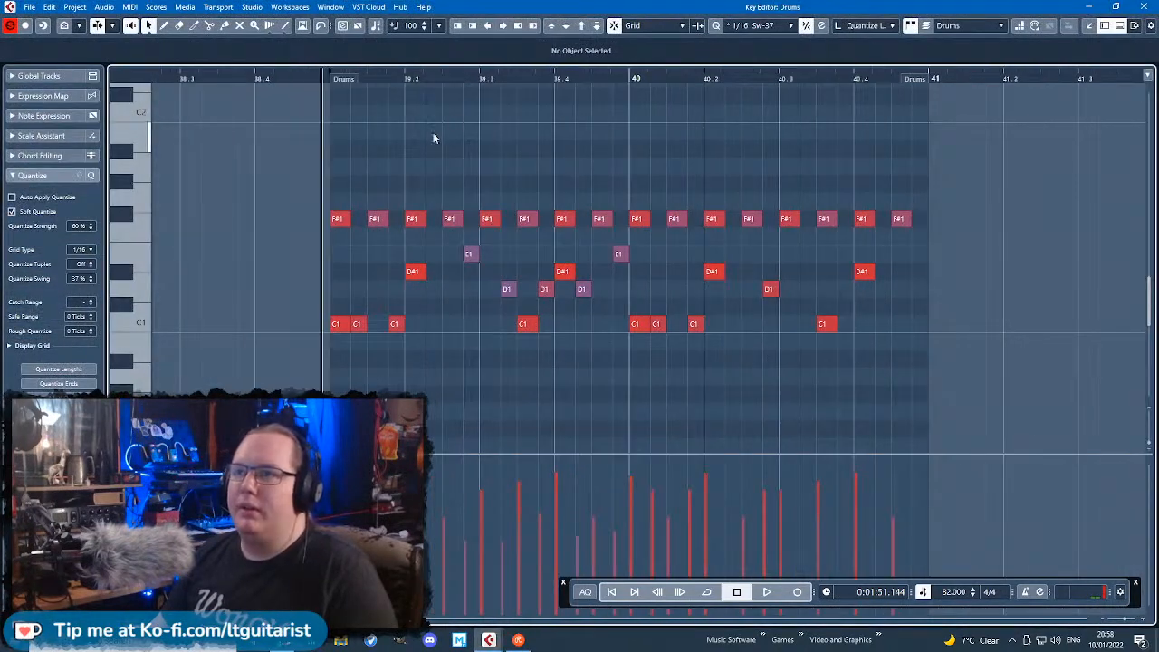
drag(368, 213, 916, 382)
key(Delete)
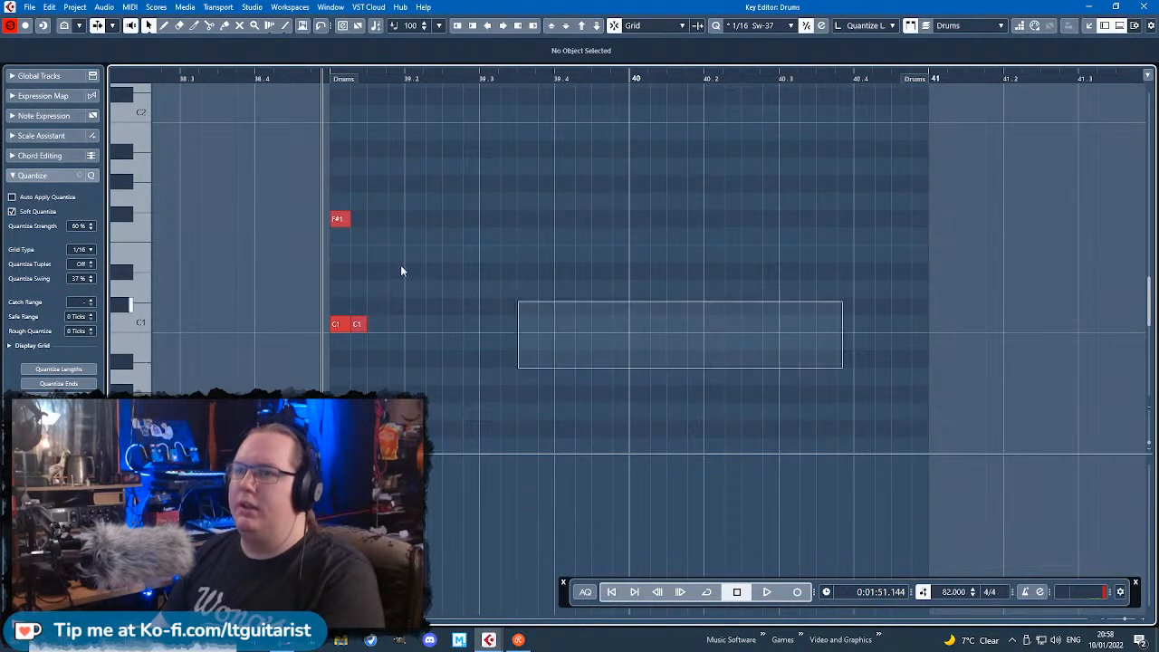
click(359, 324)
key(Delete)
click(1144, 6)
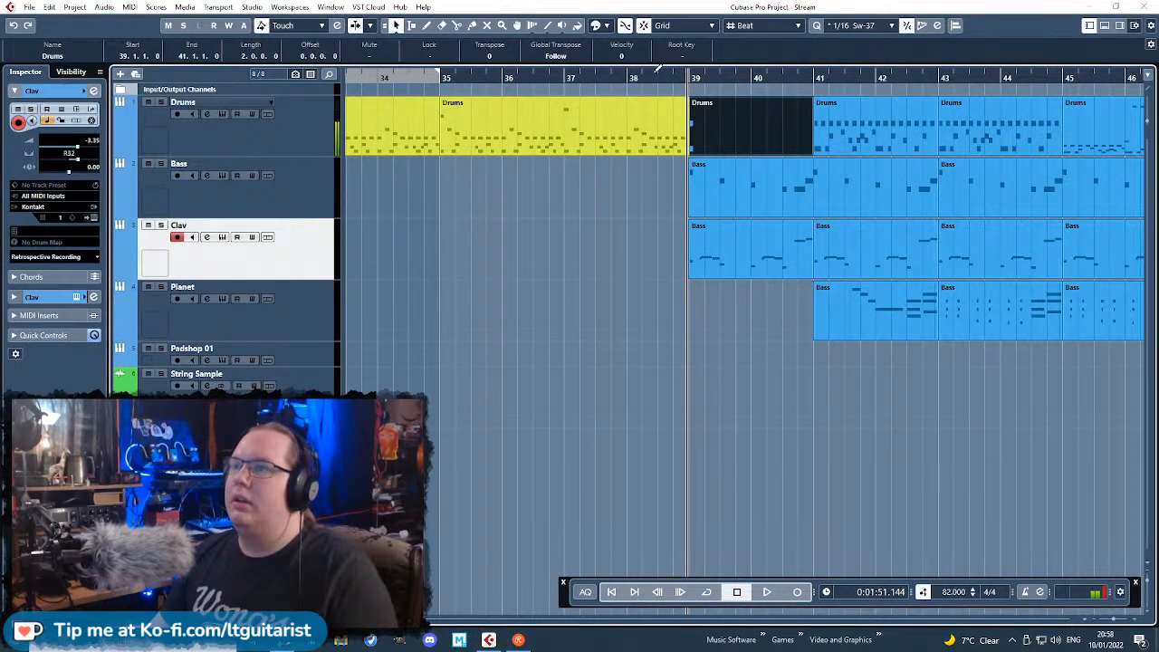
Step: Play the song's transition from just before bar 39 through the emptied drum part
click(656, 78)
key(space)
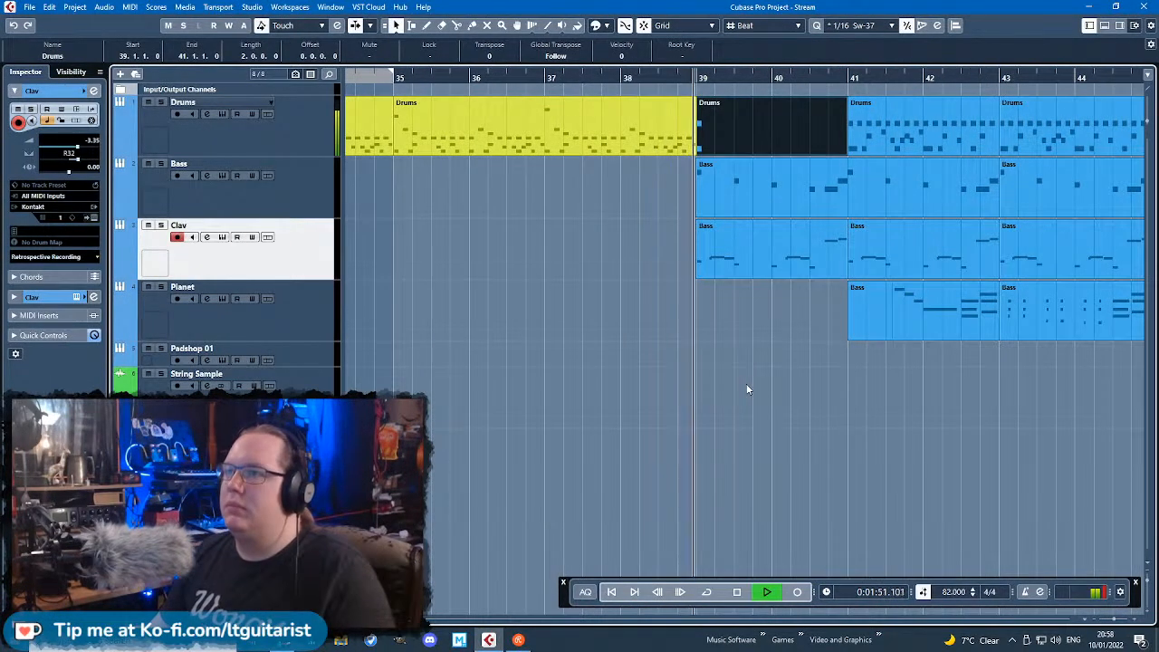
drag(918, 437, 1154, 456)
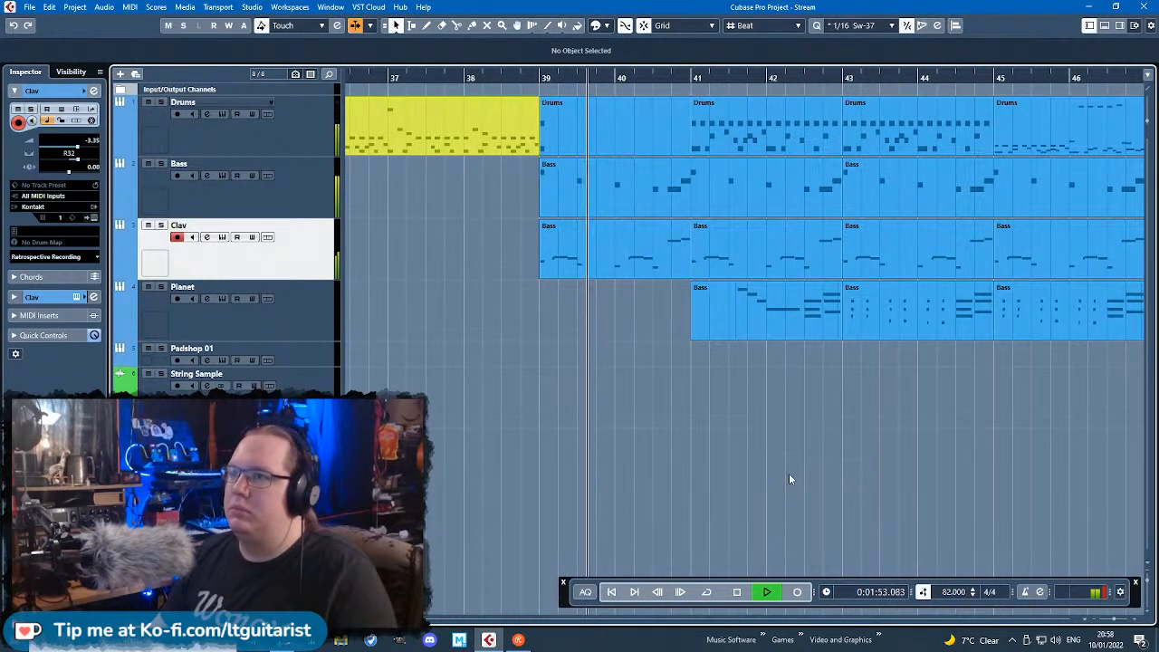
key(space)
Step: Add a short fill of D#1, C1 and two D1 notes in bar 40, raising the D#1 and D1 velocities
double_click(672, 136)
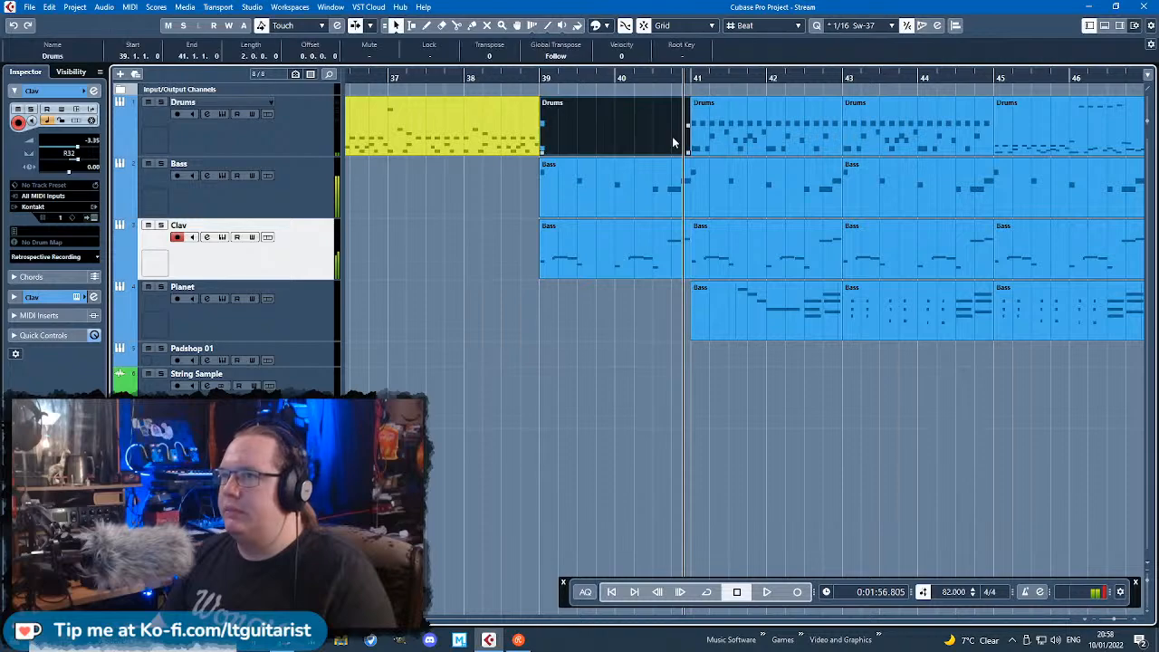
scroll(680, 299, up, 2)
double_click(598, 294)
mouse_move(597, 295)
mouse_down()
mouse_move(639, 300)
mouse_move(590, 280)
mouse_up()
click(613, 335)
double_click(609, 340)
drag(612, 343, 615, 323)
double_click(640, 292)
double_click(663, 292)
mouse_move(619, 471)
mouse_down()
mouse_move(645, 472)
mouse_move(623, 480)
mouse_up()
click(565, 471)
Step: Move the four-note fill to beat 4 of bar 40 and play the lead-in to it
drag(551, 238, 668, 333)
drag(594, 273, 695, 275)
click(645, 140)
drag(592, 74, 595, 89)
key(space)
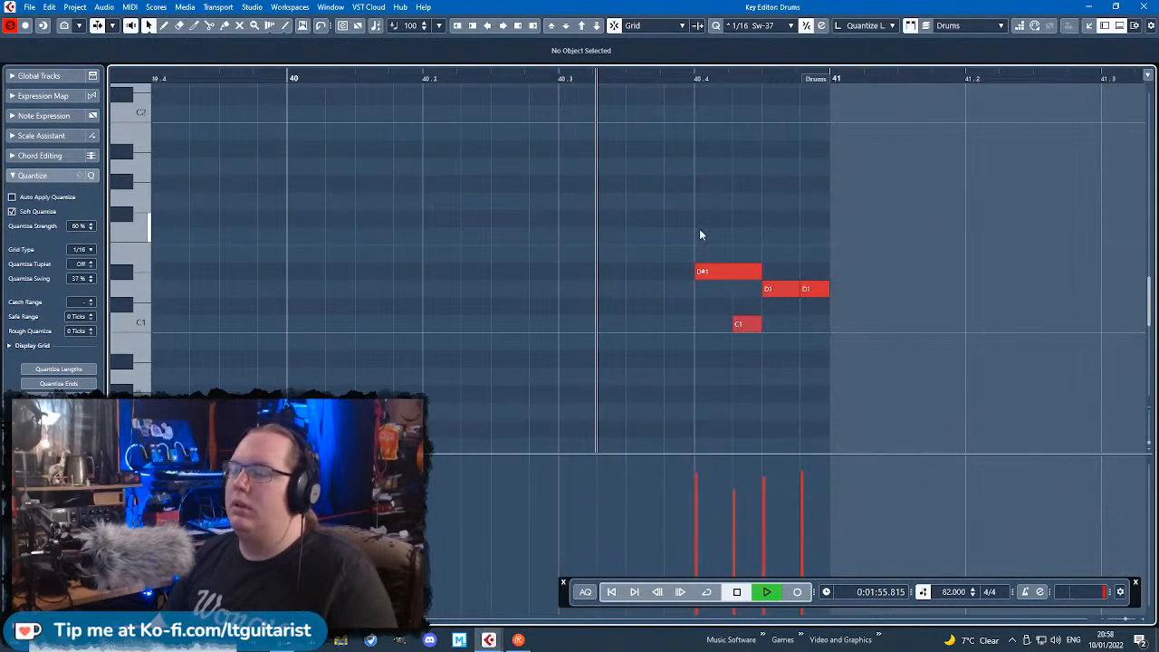
key(space)
Step: Return to the project window and play the arrangement from about bar 40
click(1140, 6)
drag(664, 73, 614, 83)
click(670, 358)
key(space)
scroll(692, 354, down, 5)
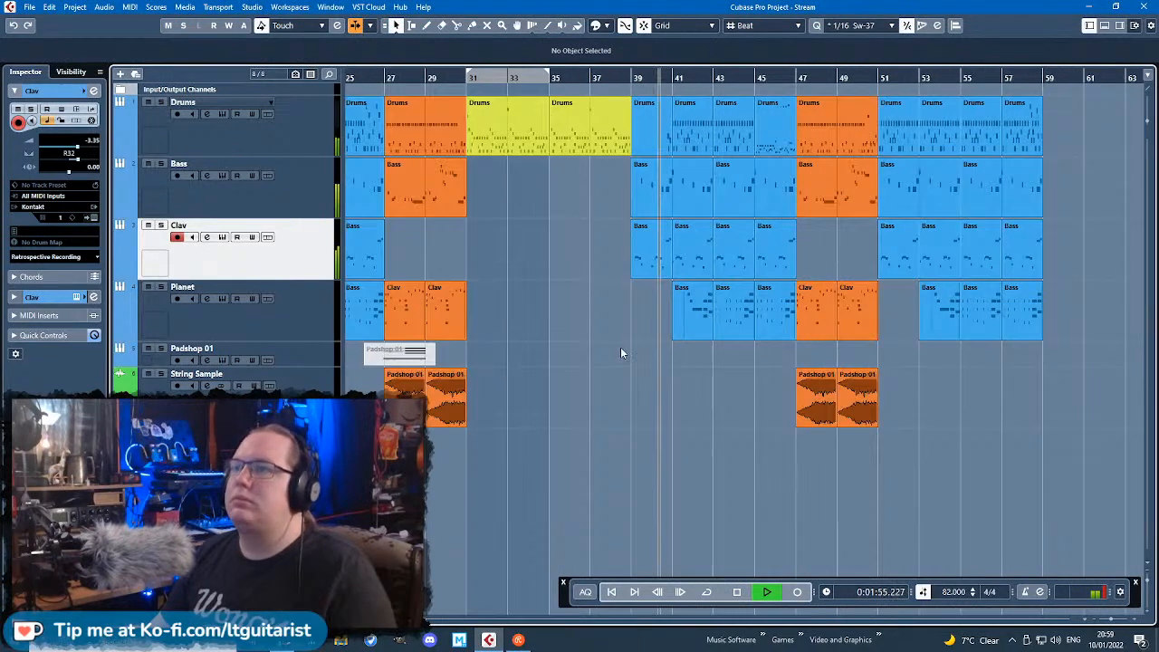
scroll(656, 358, up, 5)
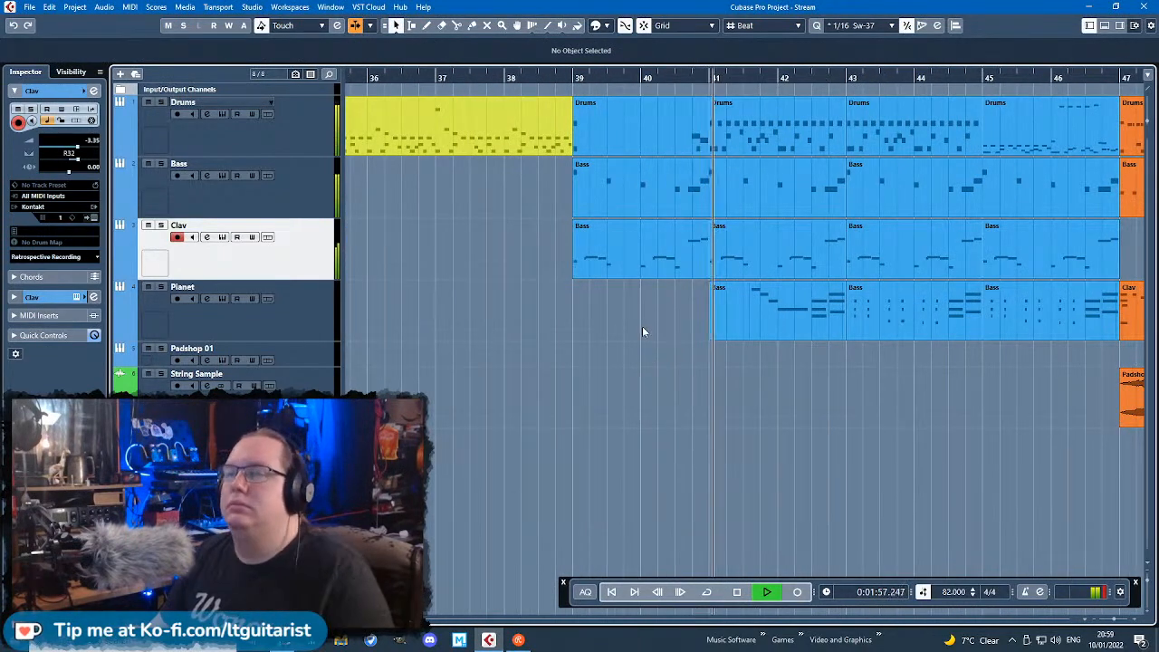
Step: Color the drum part at bar 39 purple
click(645, 122)
click(599, 27)
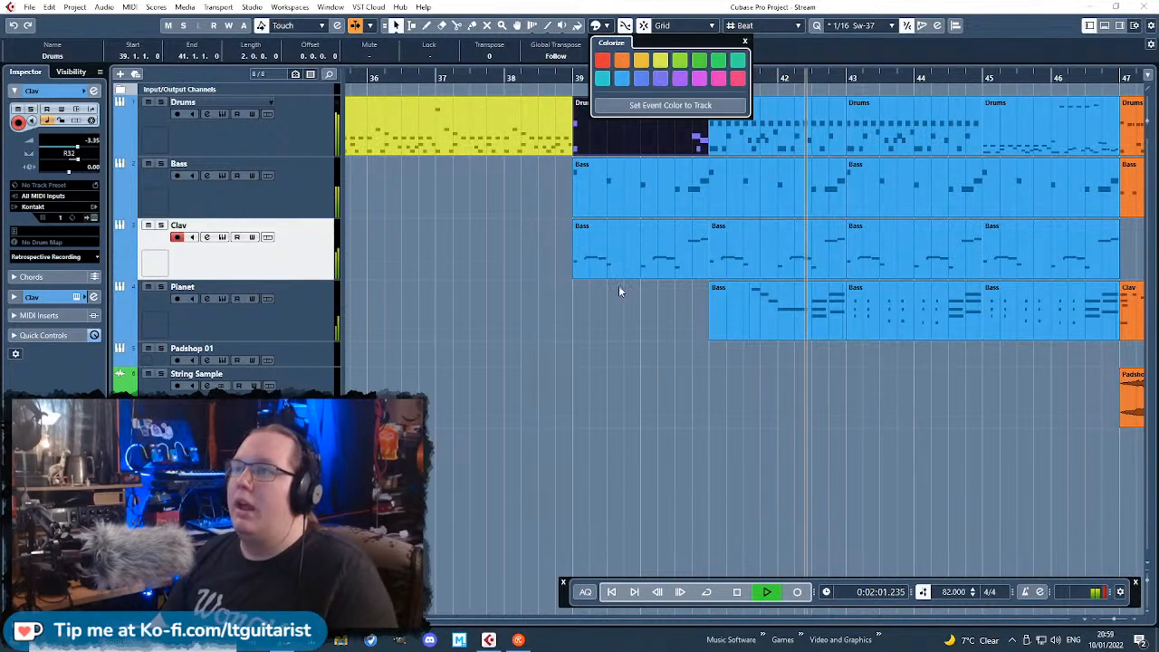
click(630, 345)
click(630, 346)
scroll(609, 353, down, 5)
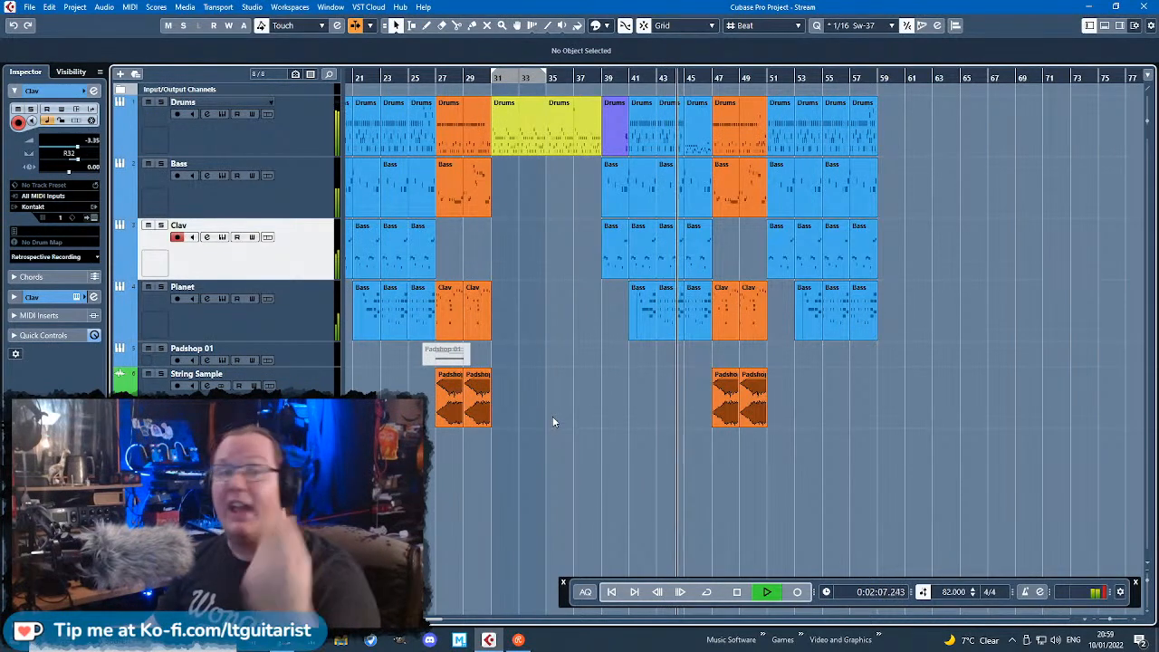
key(h)
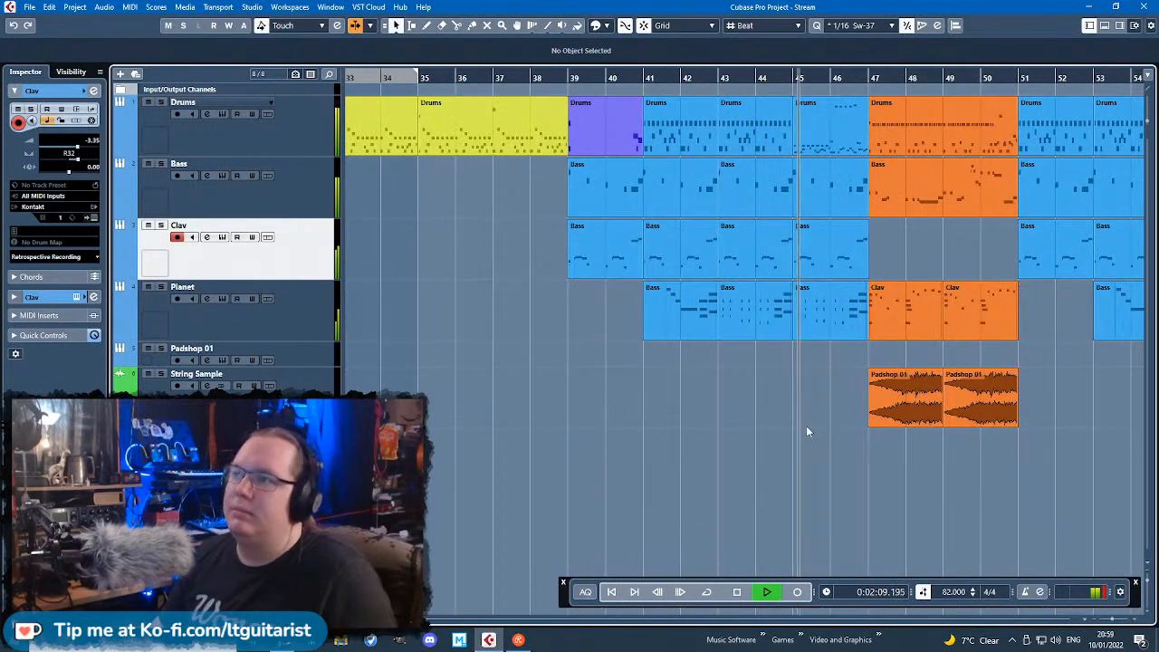
scroll(740, 448, down, 3)
scroll(741, 450, up, 2)
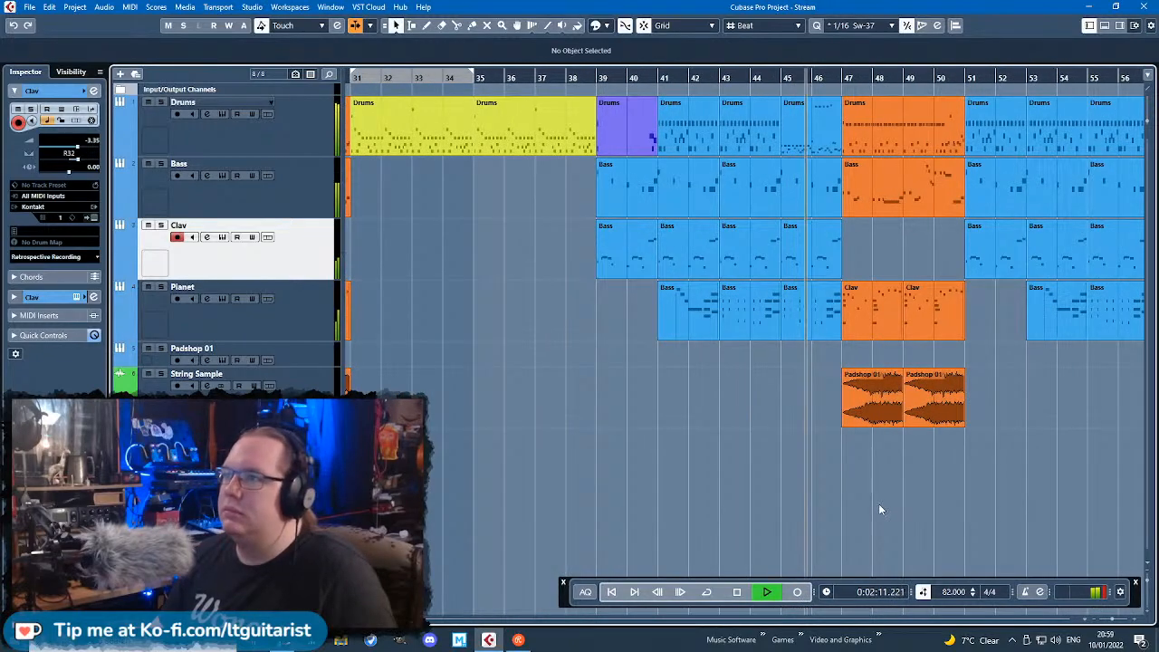
scroll(878, 504, down, 1)
scroll(897, 502, down, 2)
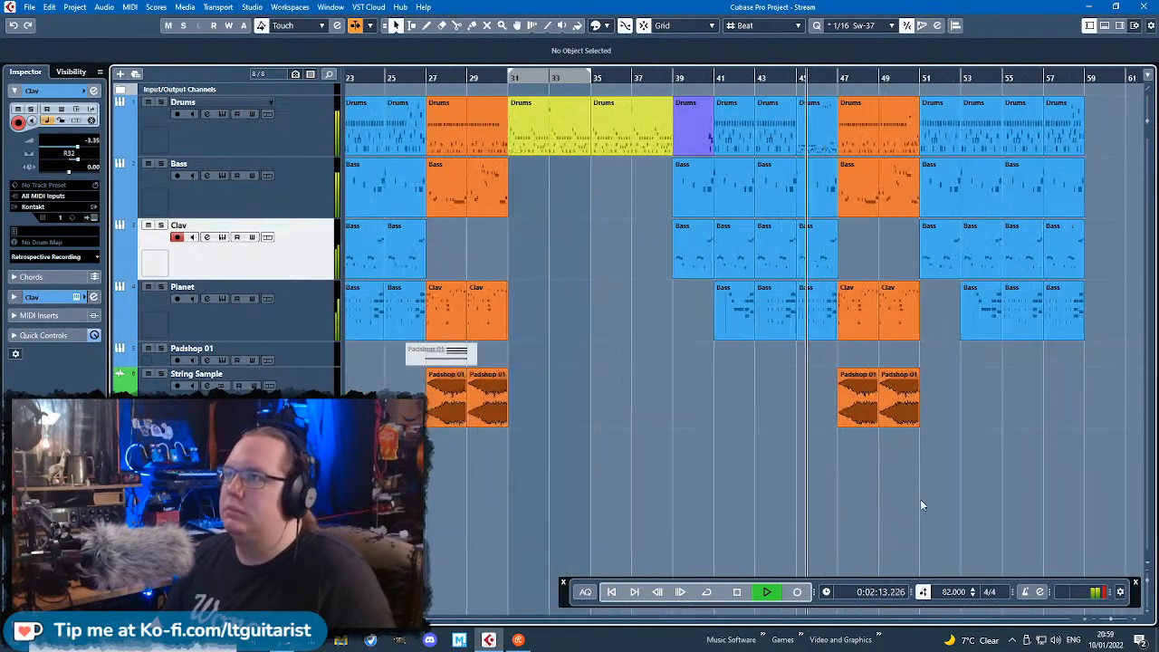
Step: Follow the playback of the section from about bar 45 to about bar 52, and stop it there
scroll(909, 501, up, 2)
scroll(909, 500, down, 2)
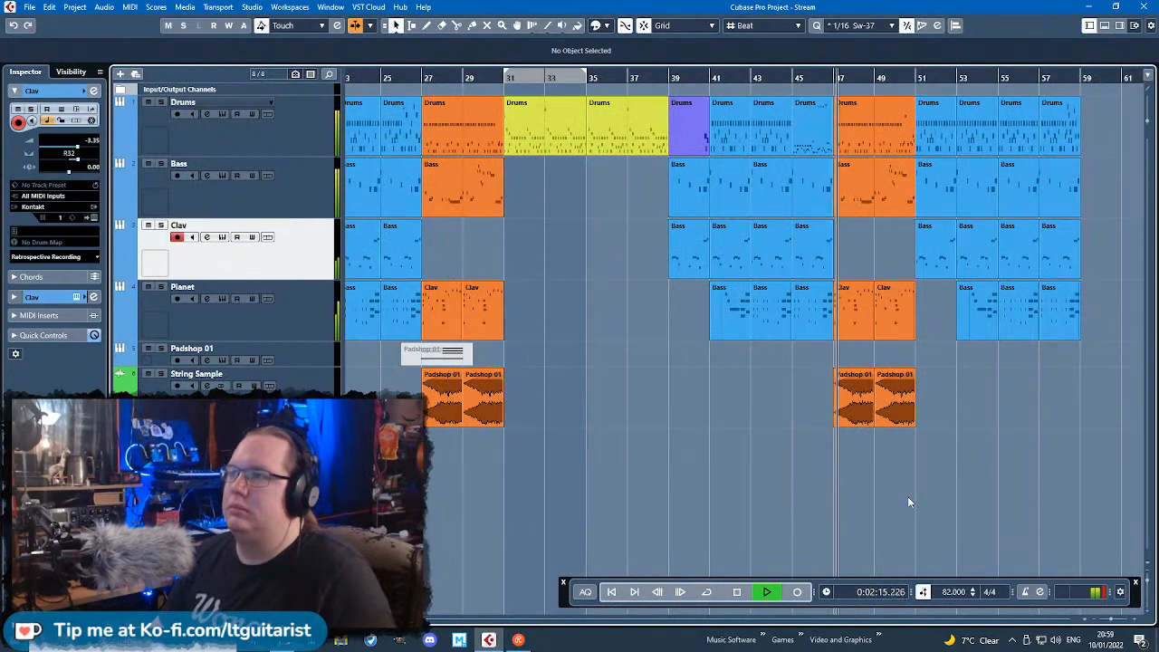
scroll(962, 521, up, 3)
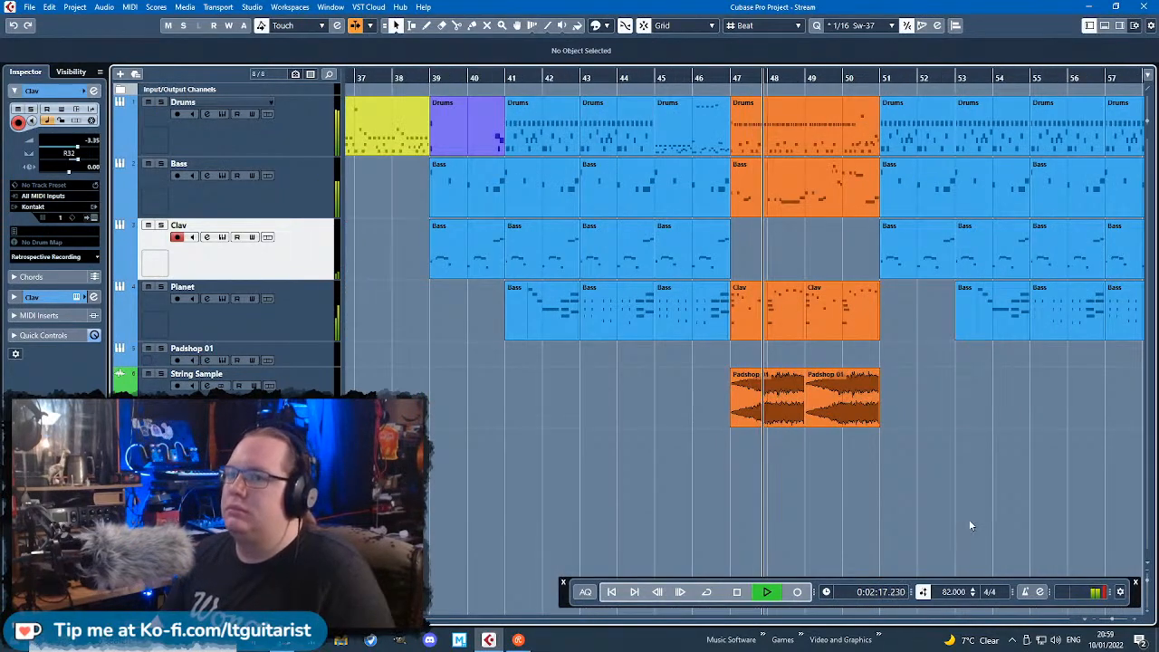
scroll(962, 514, down, 3)
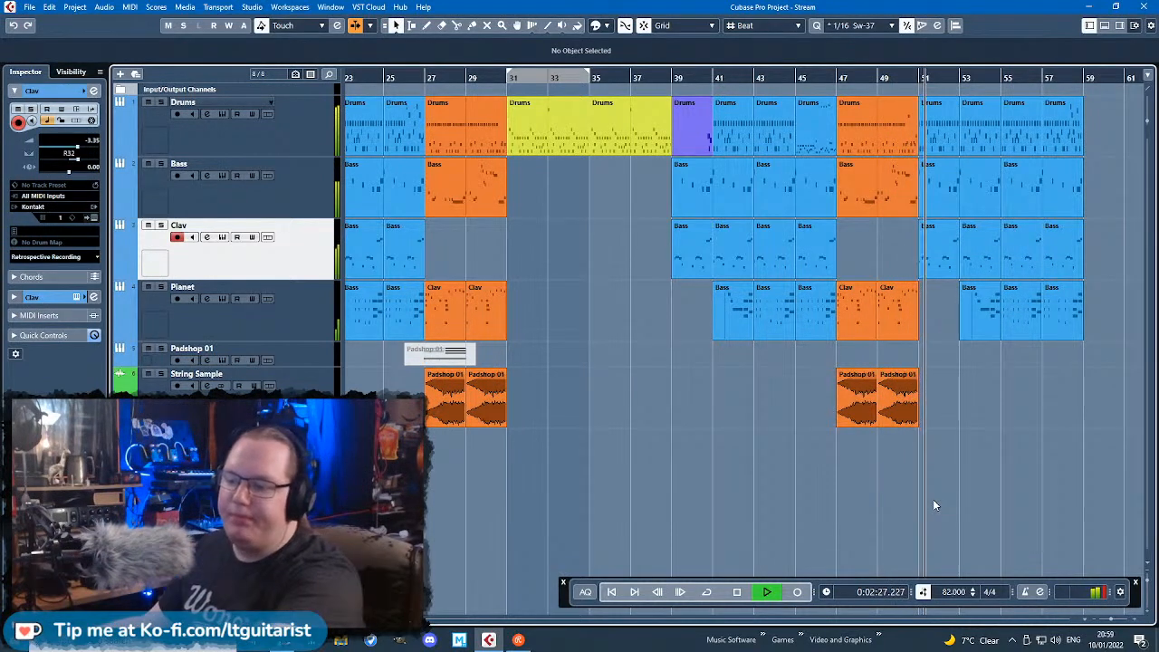
key(space)
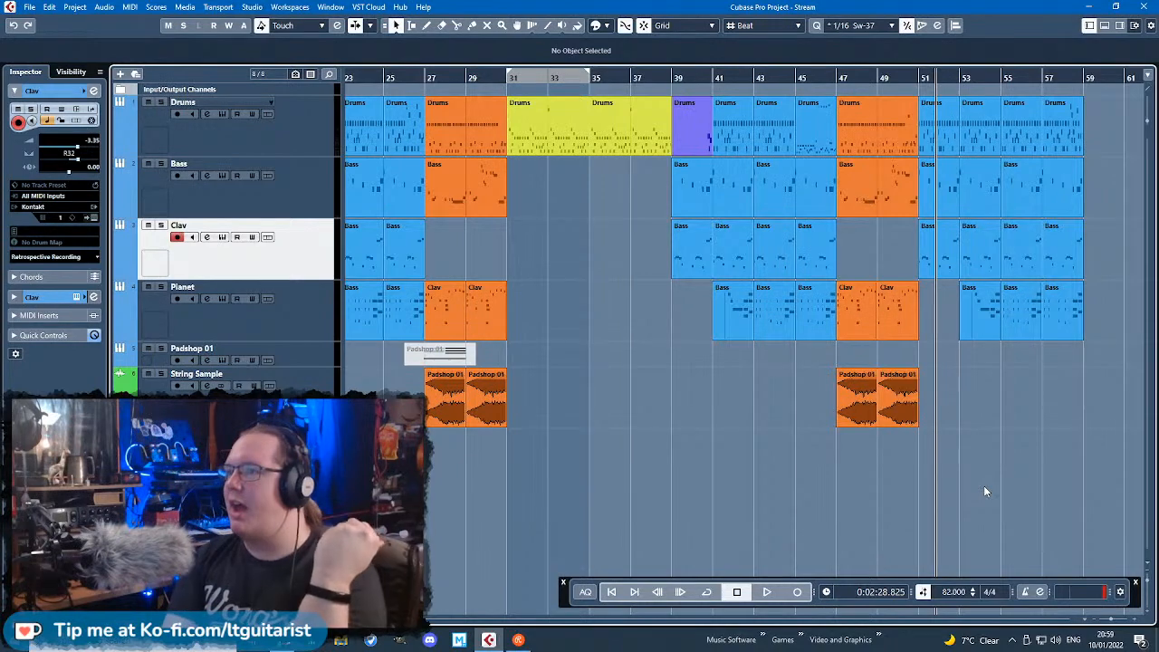
Step: Look over the whole arrangement from the opening bars to the last section
scroll(735, 468, down, 3)
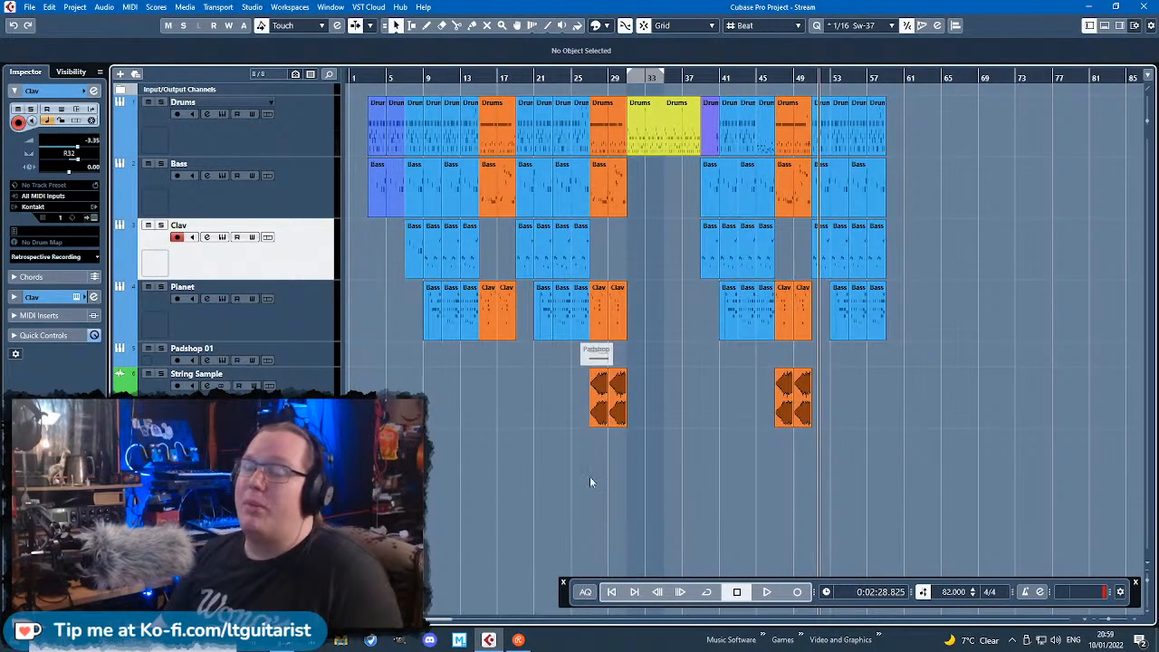
scroll(543, 480, up, 2)
scroll(507, 491, down, 2)
scroll(454, 470, up, 3)
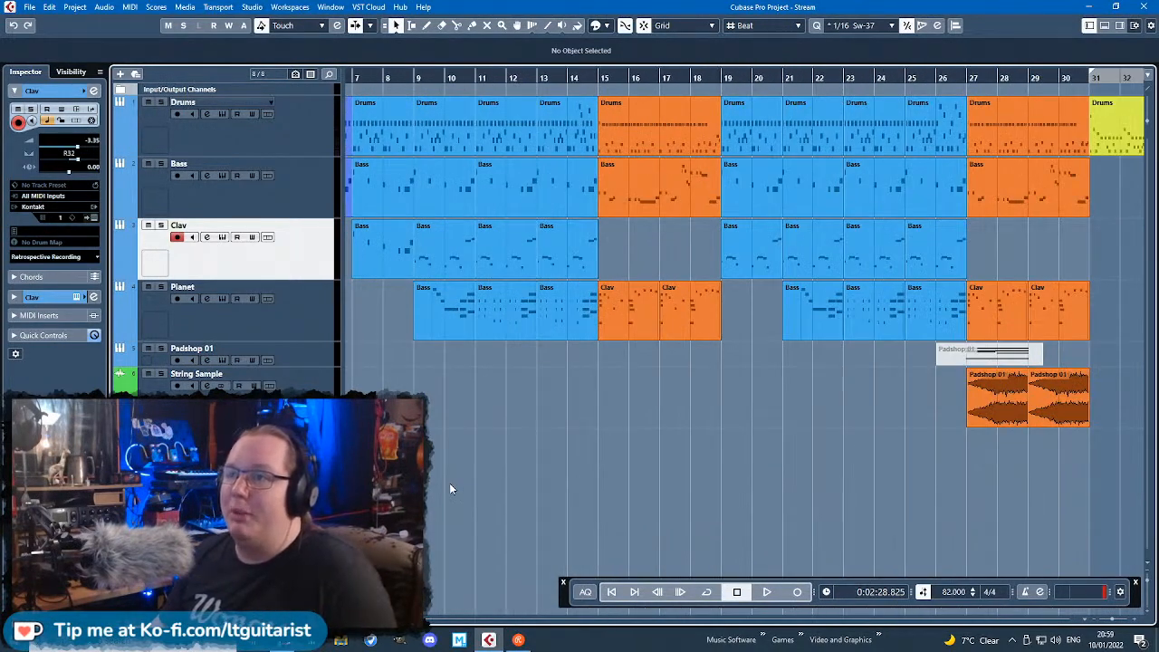
scroll(450, 483, down, 2)
scroll(459, 487, down, 1)
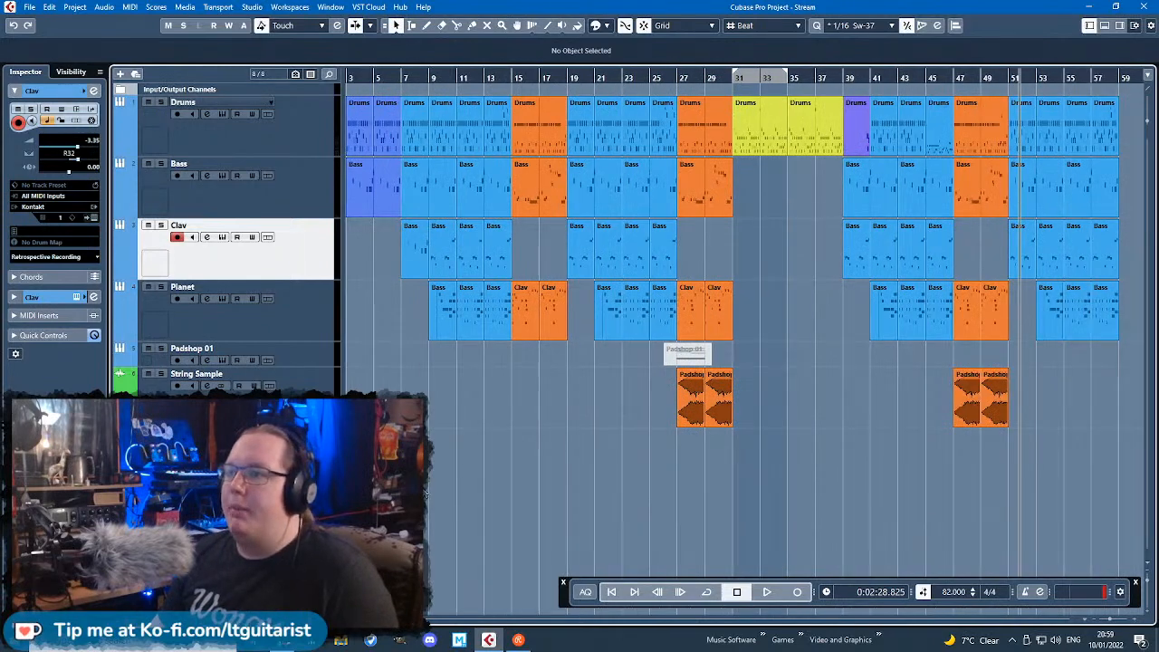
scroll(385, 484, down, 3)
scroll(385, 485, up, 4)
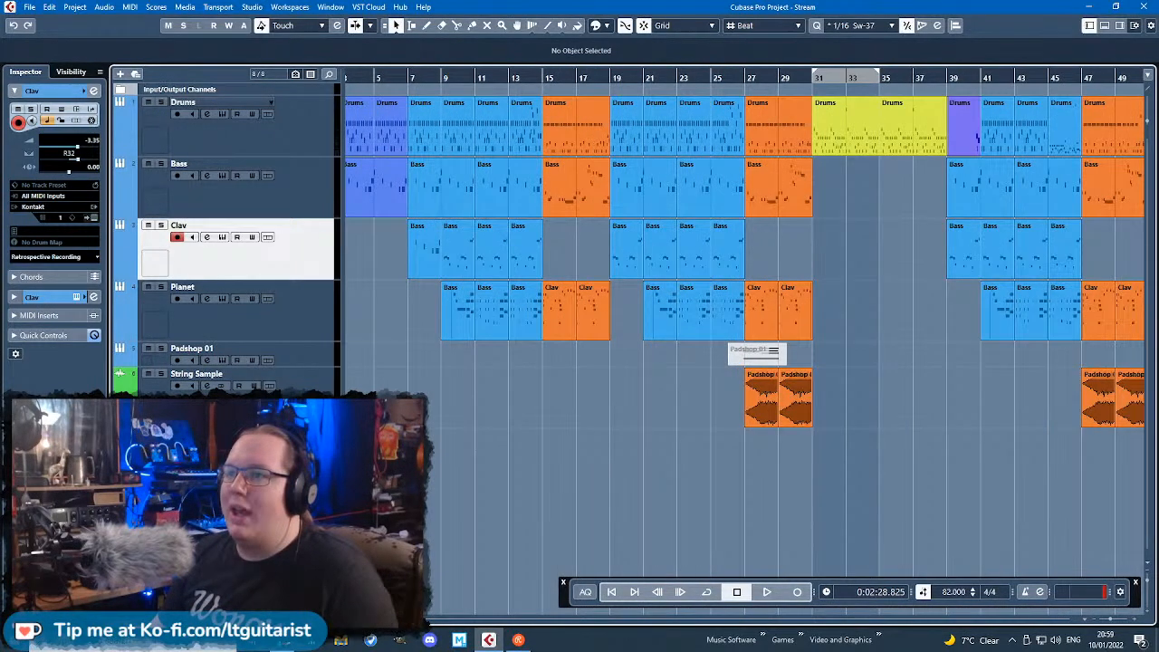
scroll(385, 484, down, 3)
Step: Center the pan of the Pianet and Clav tracks
drag(529, 287, 403, 238)
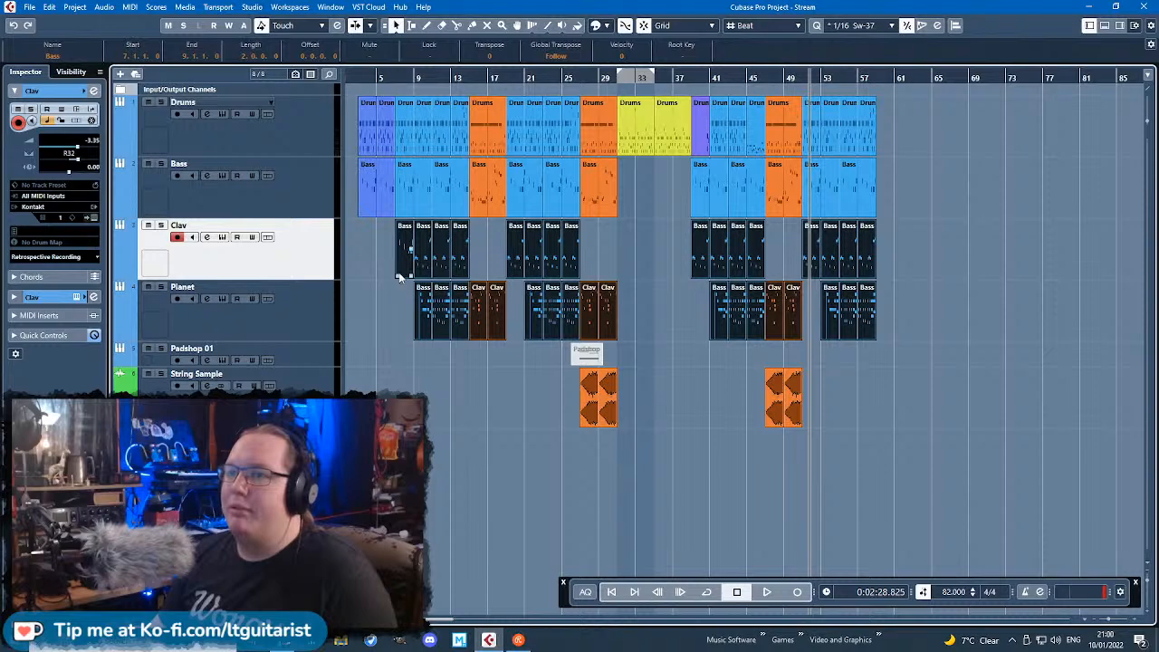
scroll(406, 302, up, 3)
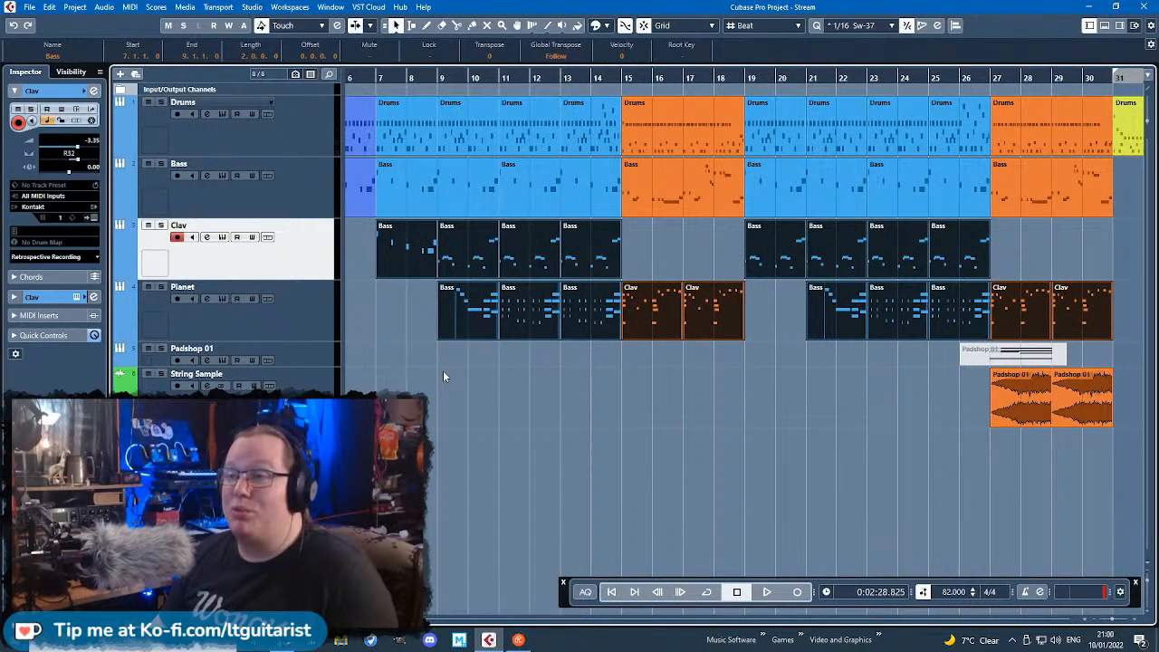
scroll(440, 382, down, 2)
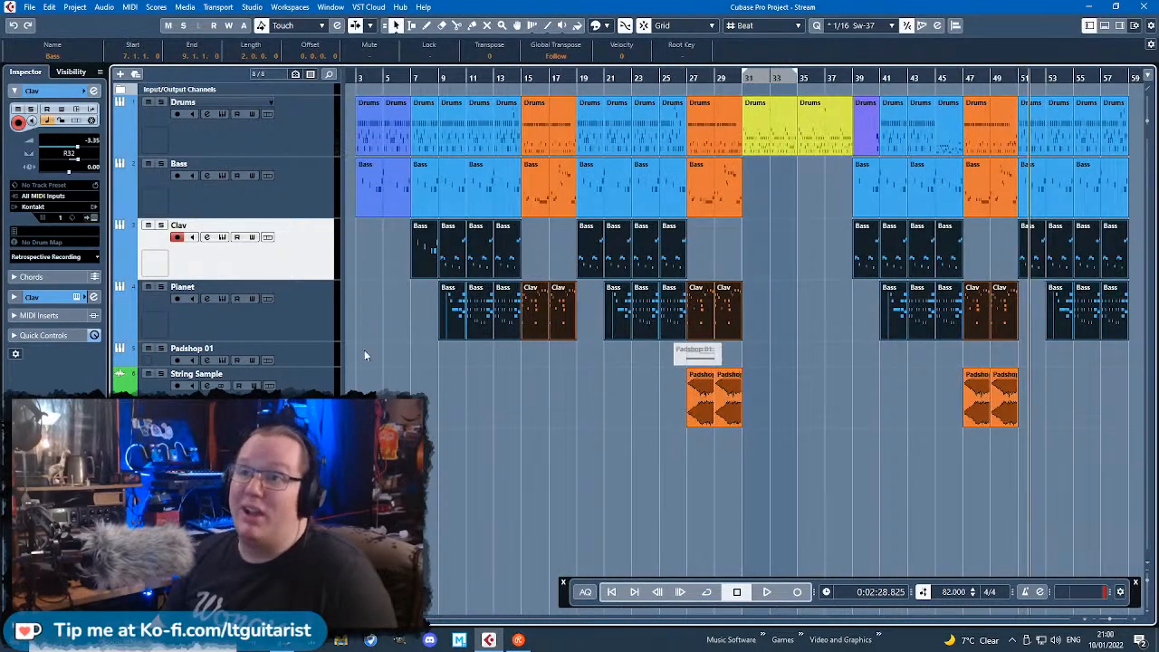
drag(79, 161, 71, 169)
click(282, 310)
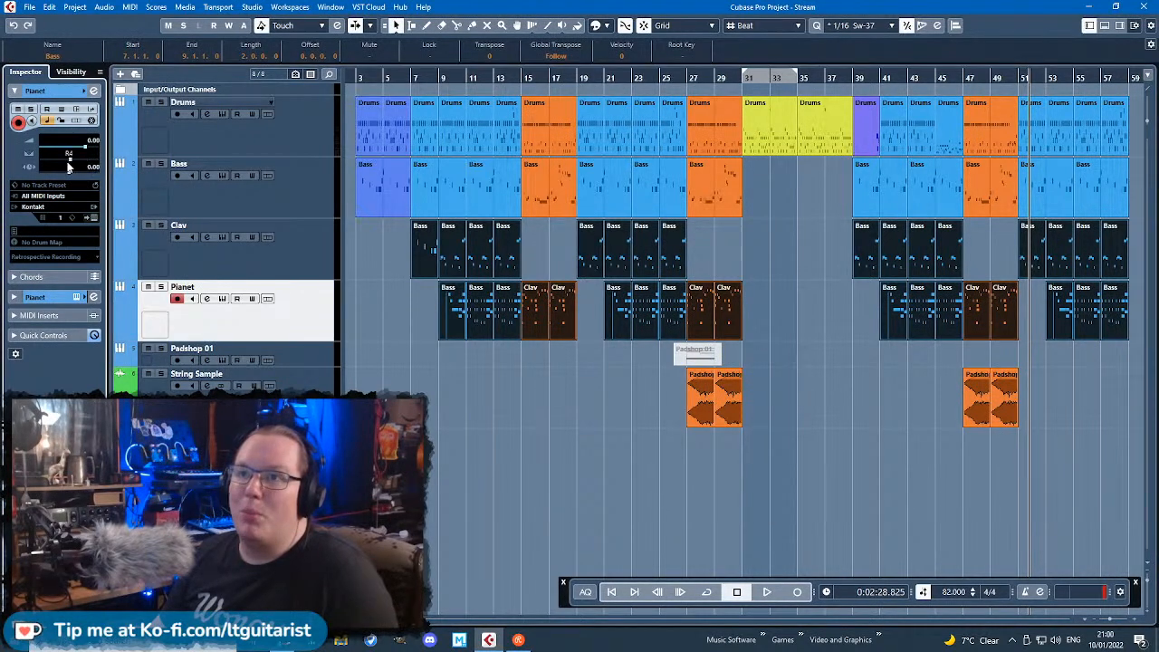
key(g)
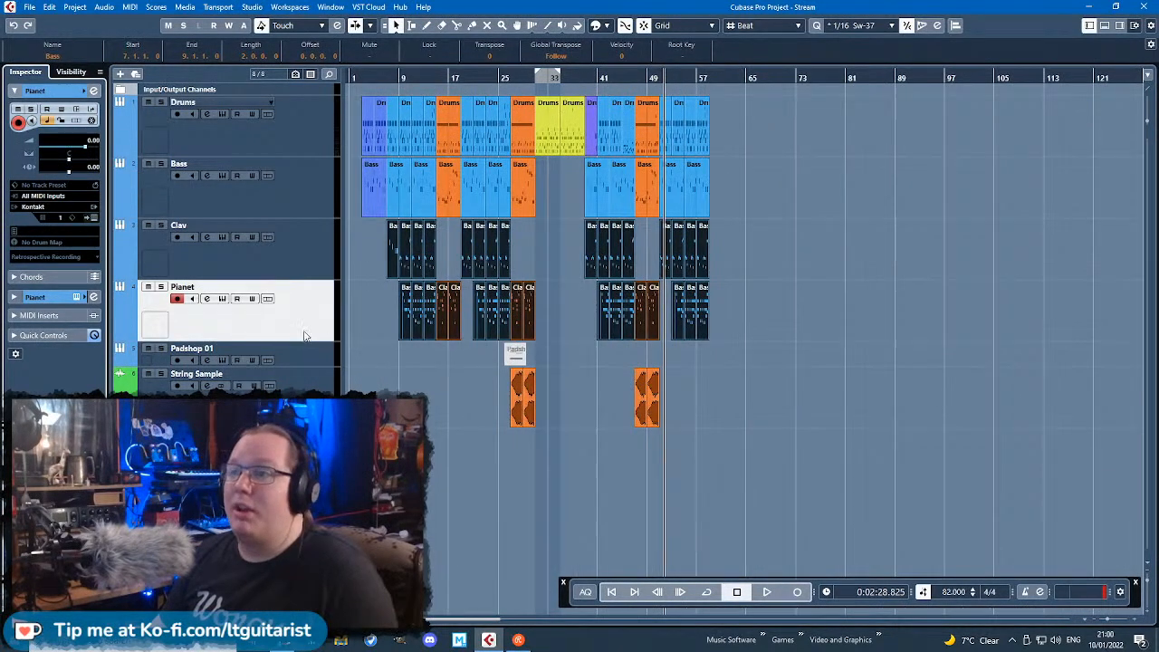
click(237, 258)
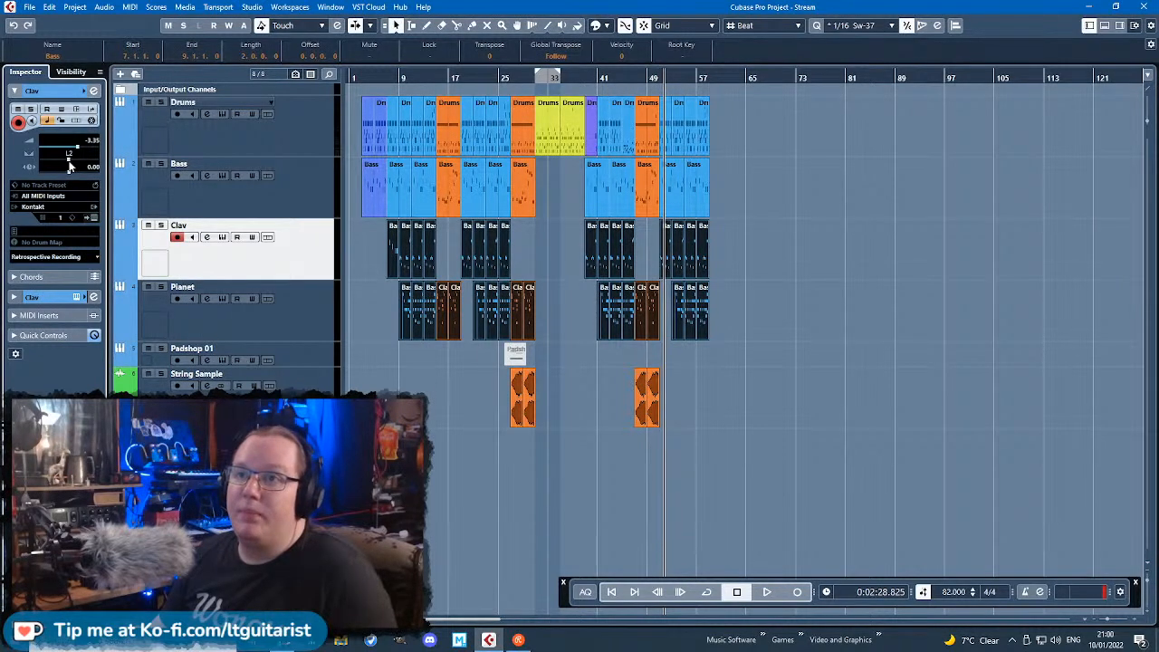
scroll(405, 378, up, 5)
click(407, 382)
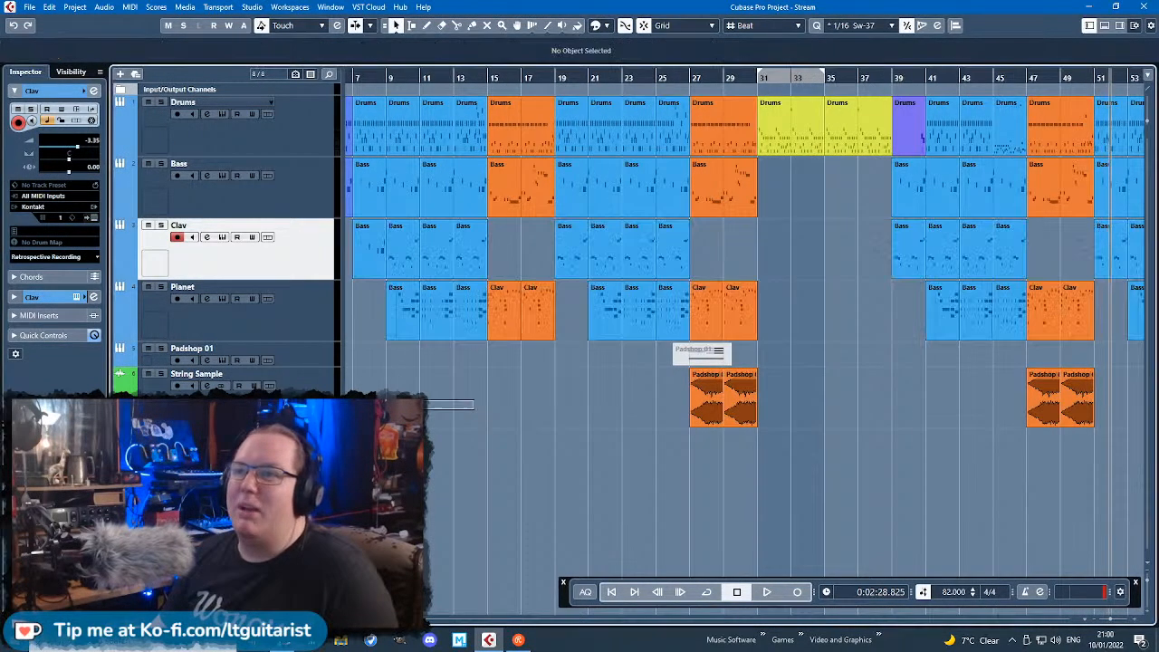
Step: Try to render all Clav and Pianet parts in place with the current settings
scroll(476, 405, left, 2)
scroll(491, 398, down, 2)
scroll(493, 397, up, 1)
scroll(494, 397, up, 1)
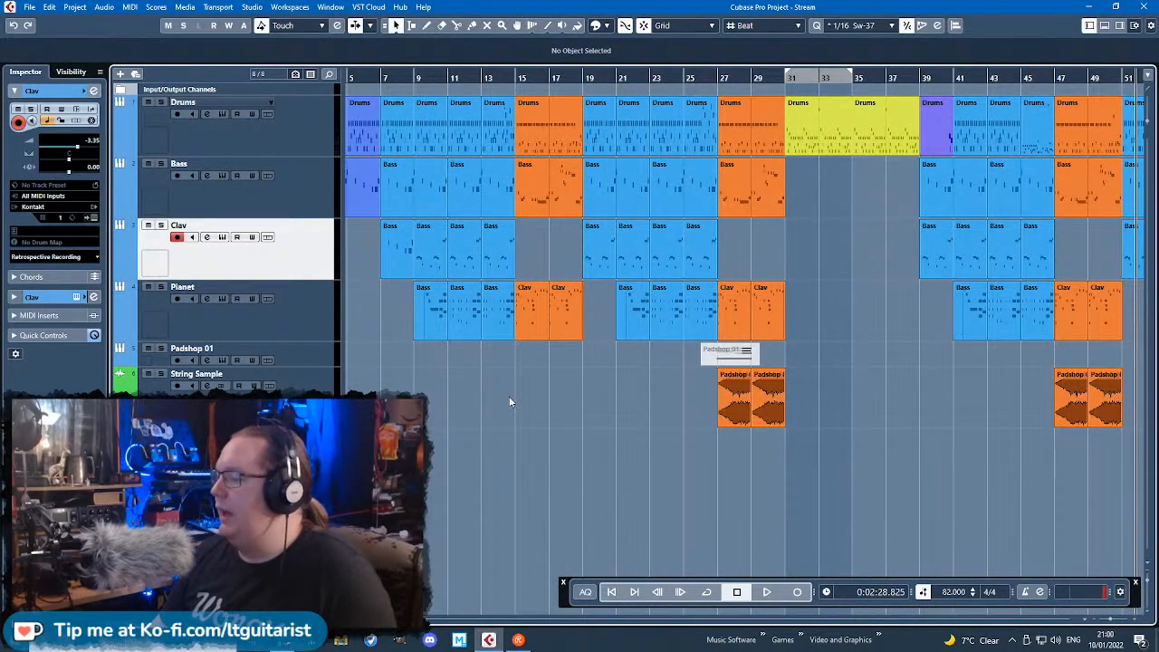
scroll(536, 284, down, 2)
drag(1052, 245, 421, 299)
right_click(411, 257)
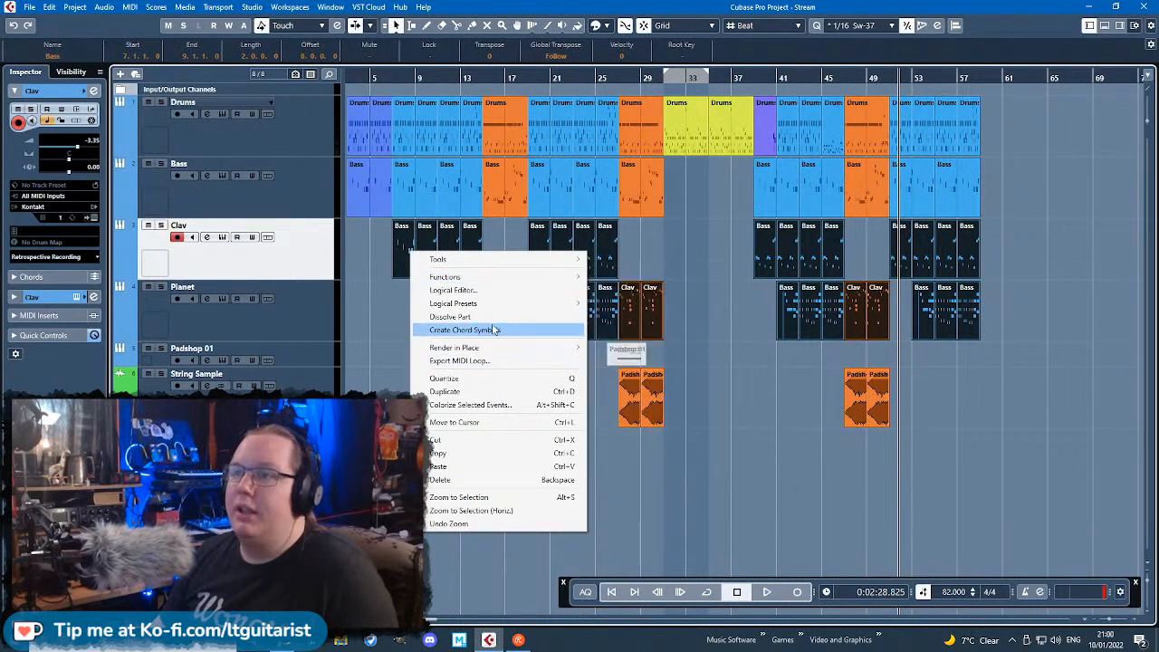
mouse_move(508, 353)
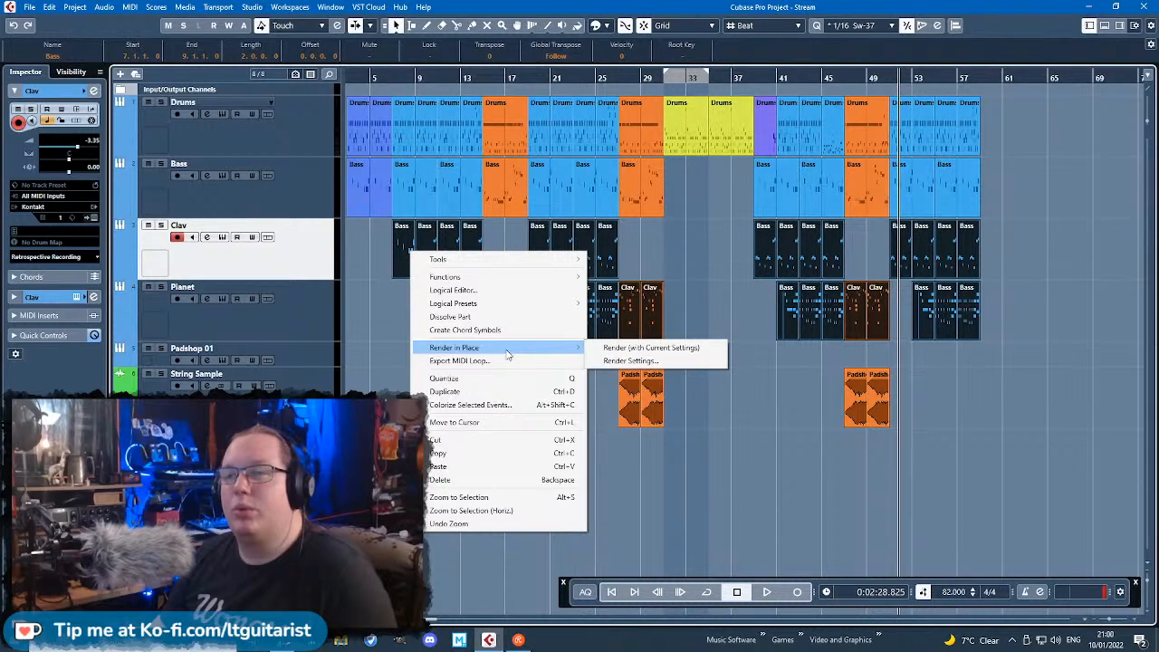
click(609, 351)
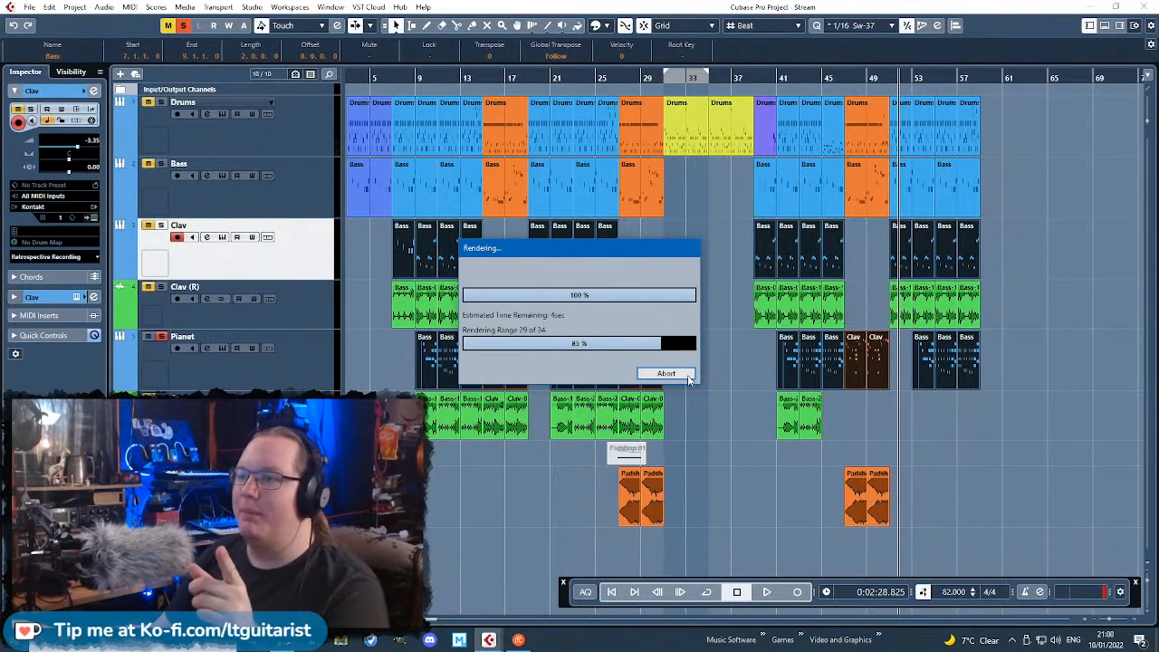
click(689, 377)
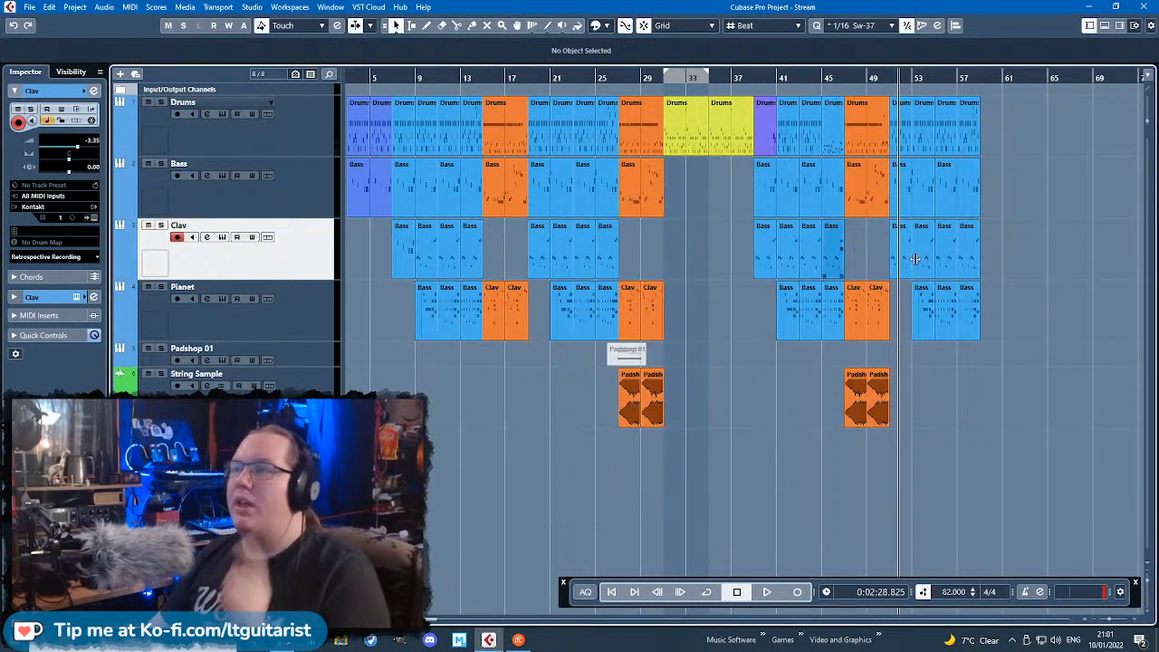
Step: Duplicate the Clav and Pianet parts past the end of the song, starting at bar 65
drag(528, 275, 391, 298)
scroll(390, 298, down, 2)
key(ctrl+d)
scroll(842, 276, up, 3)
drag(667, 266, 759, 266)
scroll(736, 371, up, 6)
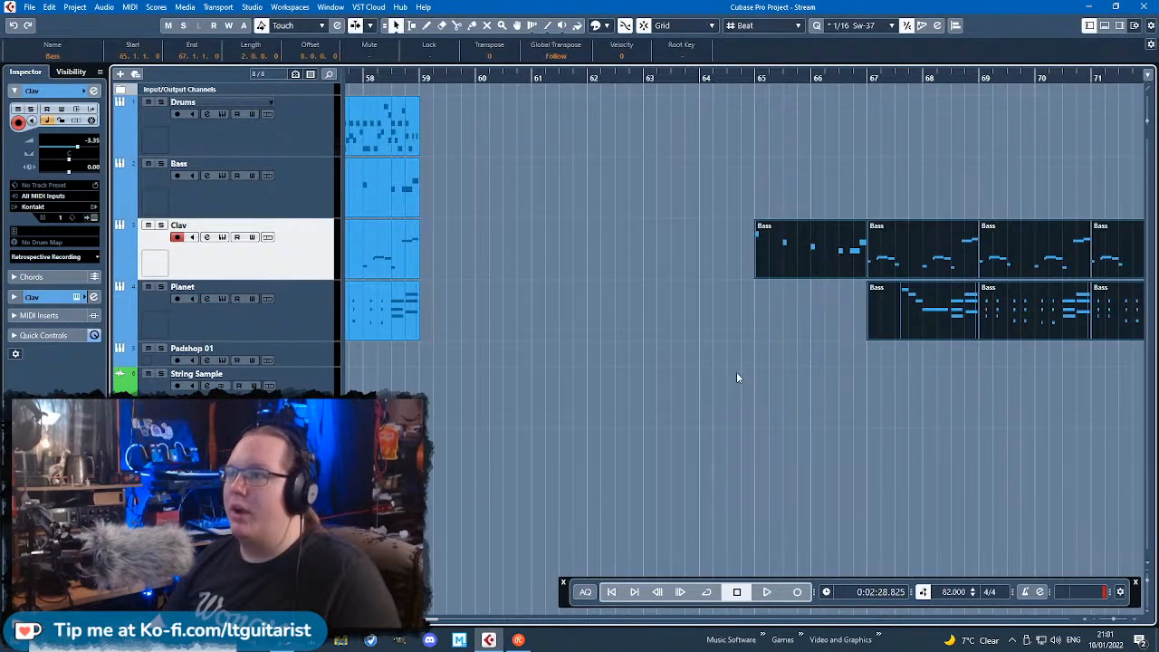
scroll(735, 373, down, 5)
scroll(735, 374, down, 6)
scroll(406, 373, up, 5)
click(430, 411)
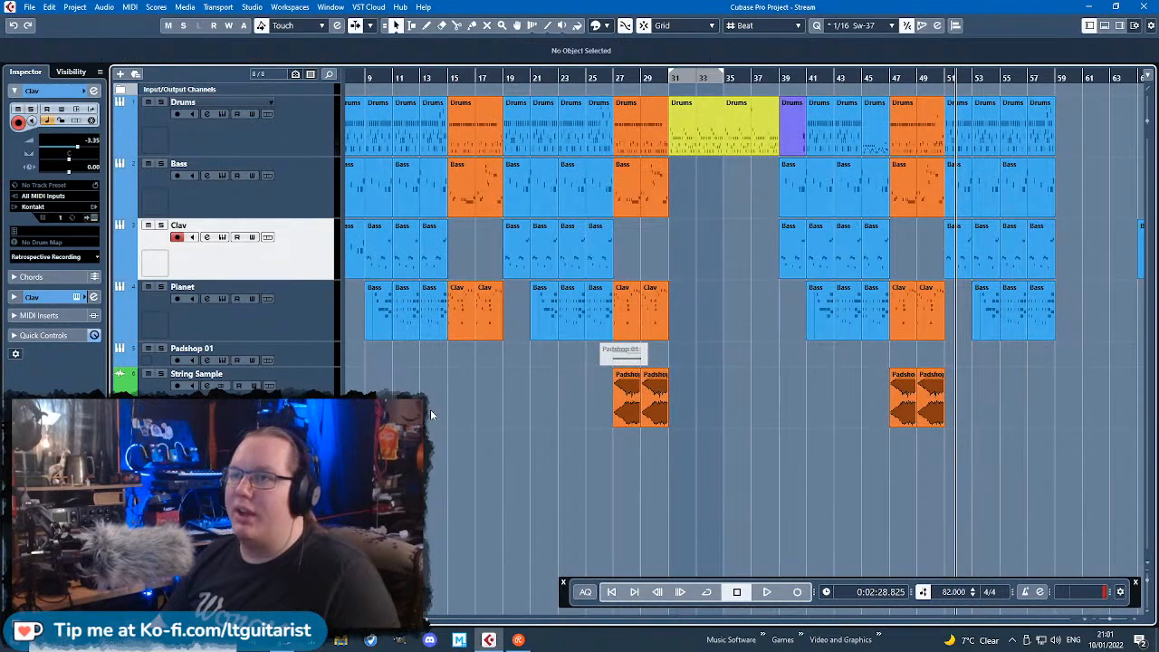
Step: Delete the duplicated Clav and Pianet parts from bar 65 onward
scroll(443, 425, down, 2)
scroll(783, 266, down, 2)
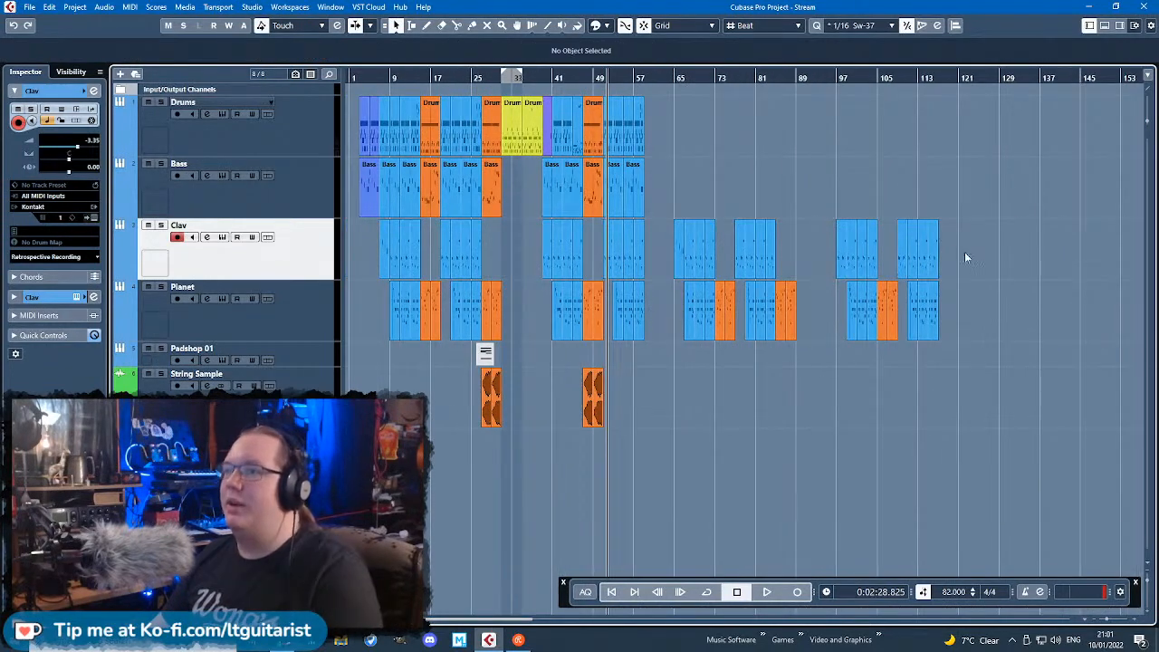
drag(665, 306, 665, 309)
key(Delete)
Step: Color the first Clav part, at bar 7, bright purple
scroll(408, 373, up, 5)
scroll(453, 385, down, 3)
scroll(460, 390, up, 4)
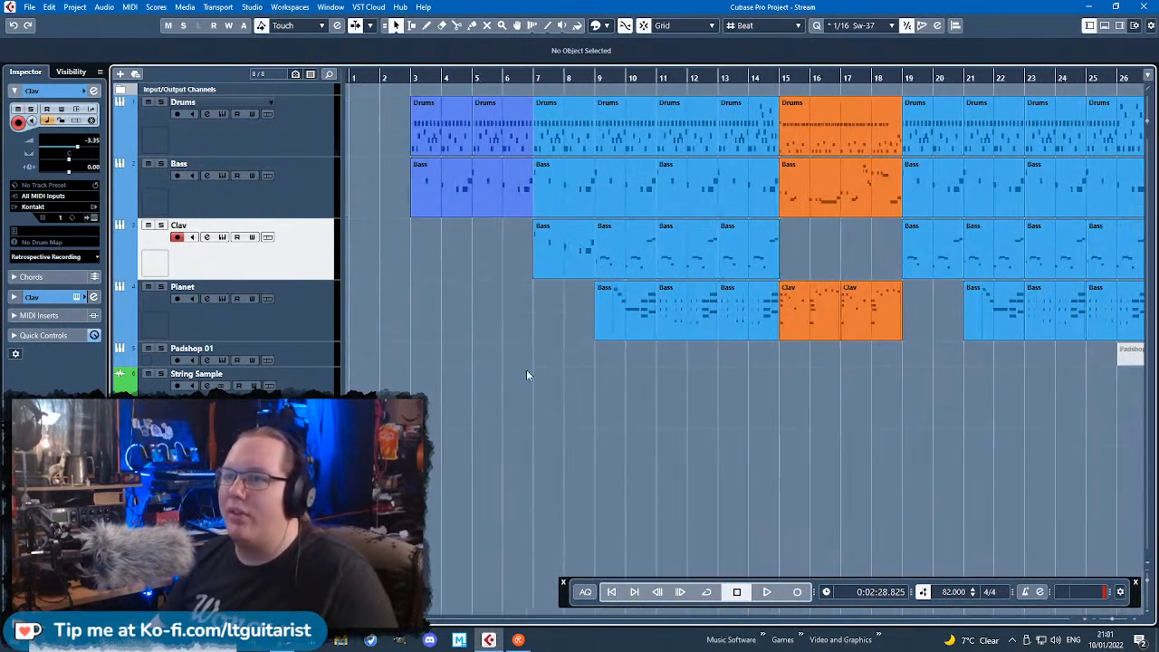
scroll(554, 358, down, 1)
scroll(554, 353, down, 2)
click(473, 252)
scroll(597, 305, down, 1)
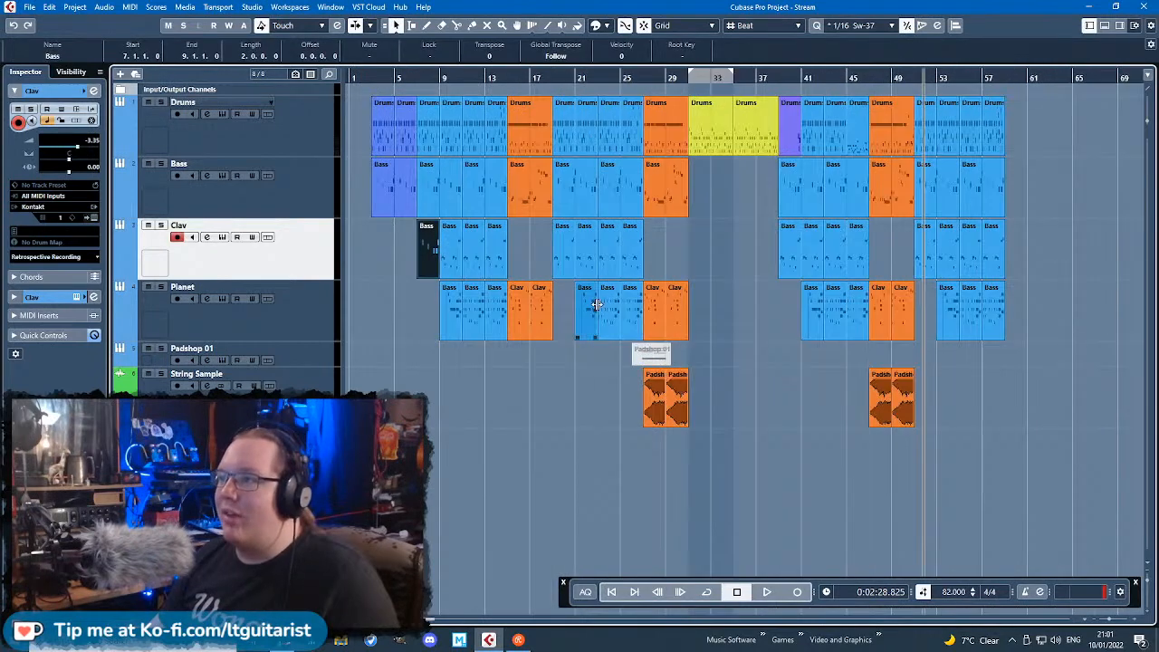
scroll(417, 290, up, 4)
click(600, 26)
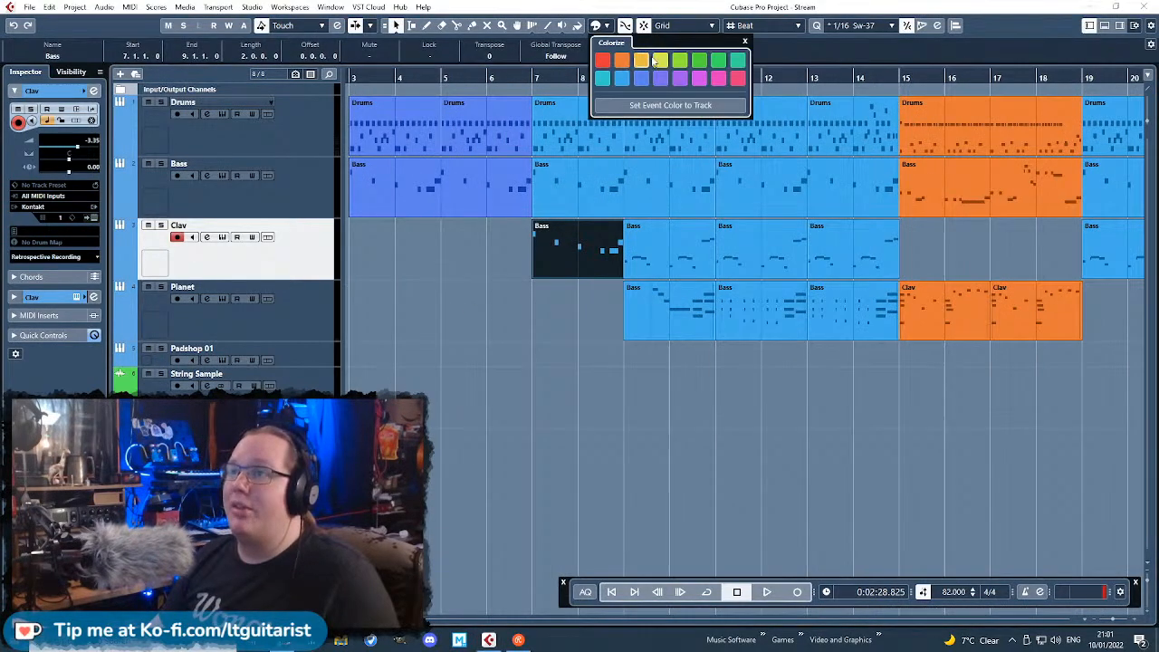
click(680, 79)
click(625, 427)
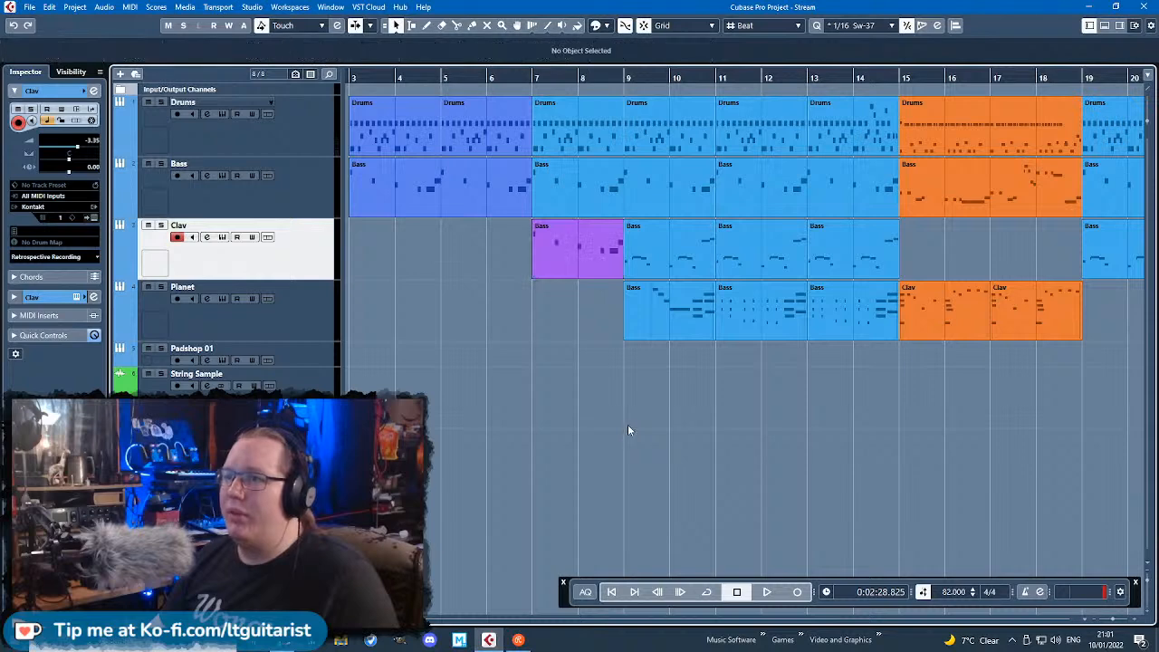
Step: Color the Clav and Pianet parts at bar 9 violet
key(g)
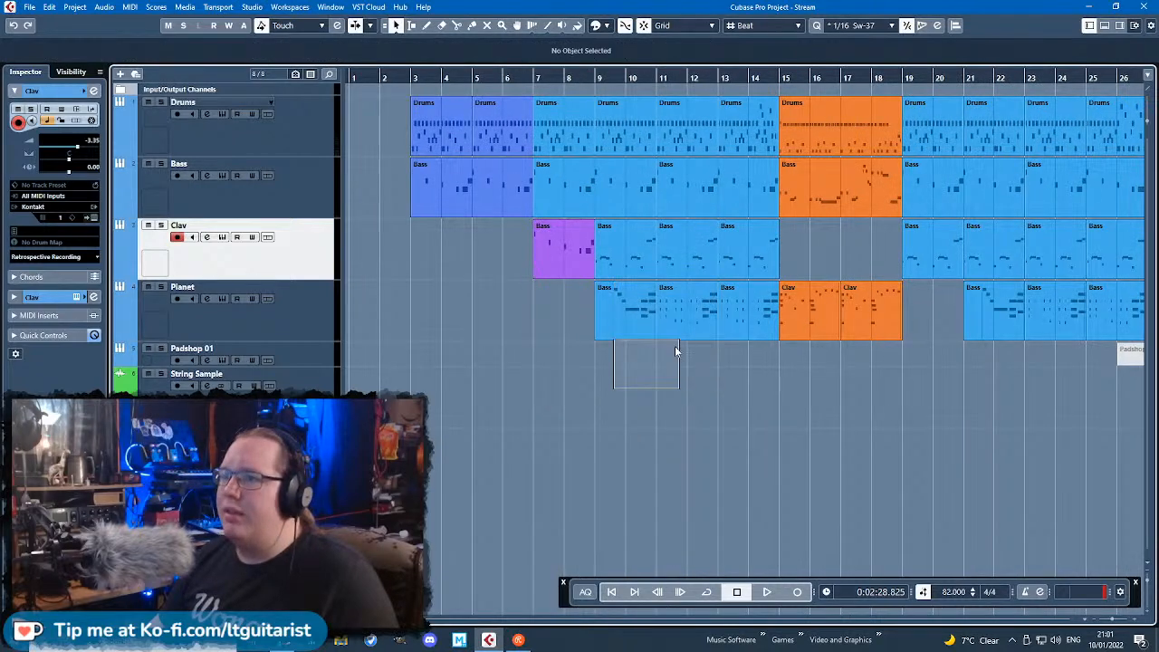
scroll(659, 367, up, 1)
drag(620, 390, 609, 250)
click(600, 25)
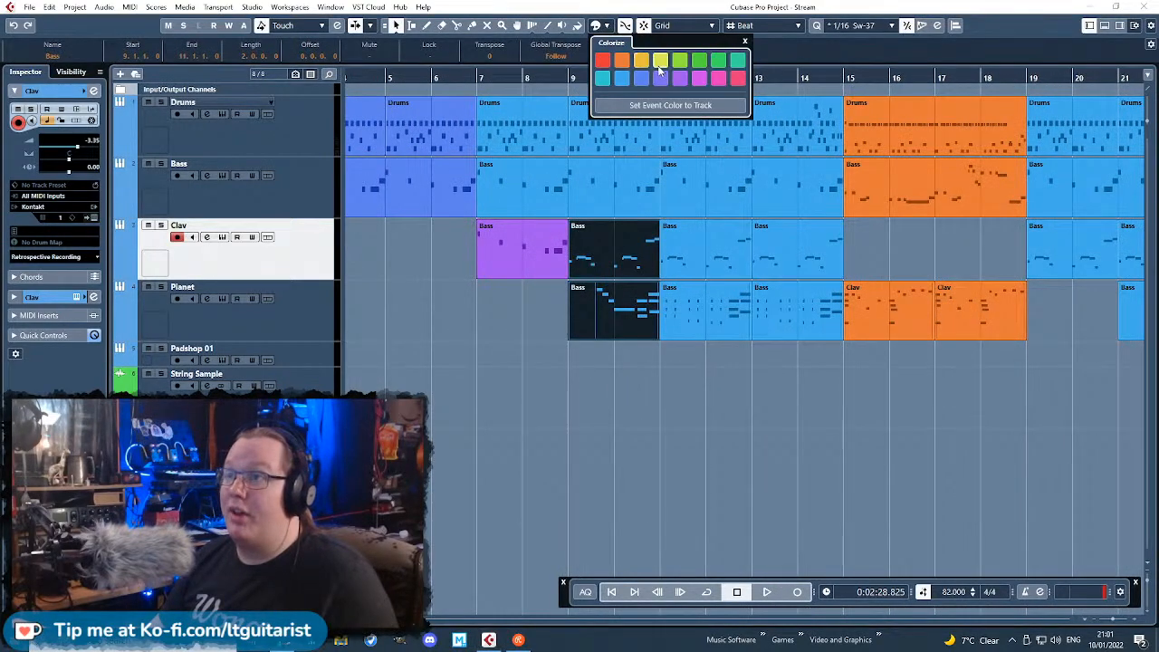
click(660, 79)
Step: Color the Clav and Pianet parts in bars 11 to 14 indigo blue
drag(704, 417, 775, 234)
click(599, 25)
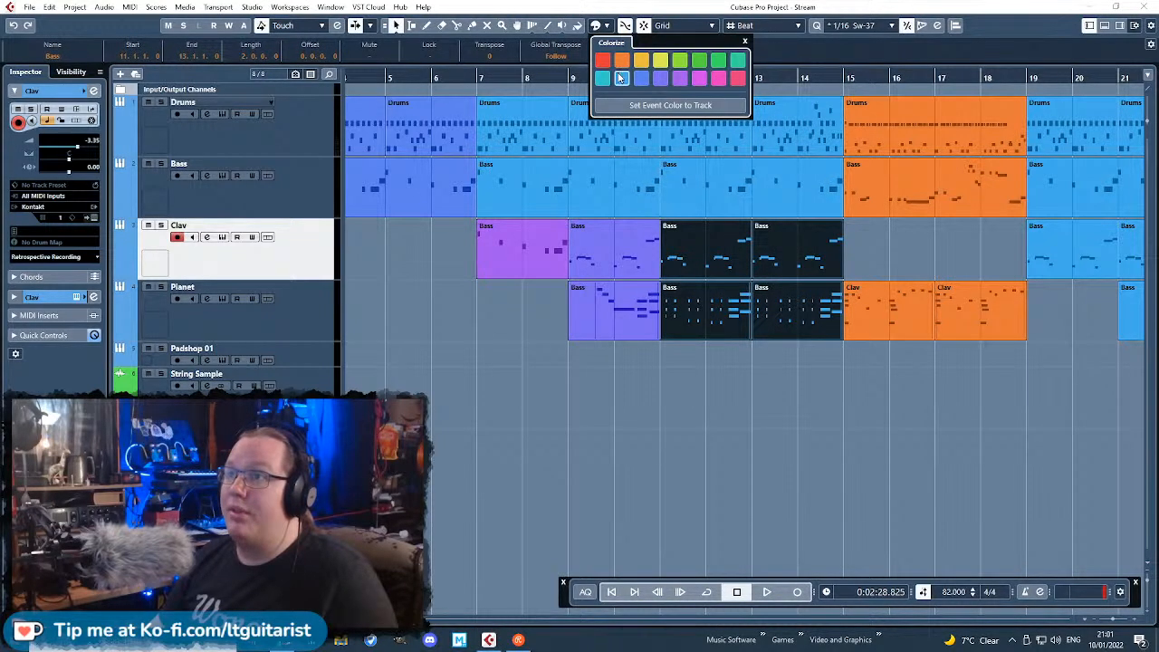
click(644, 81)
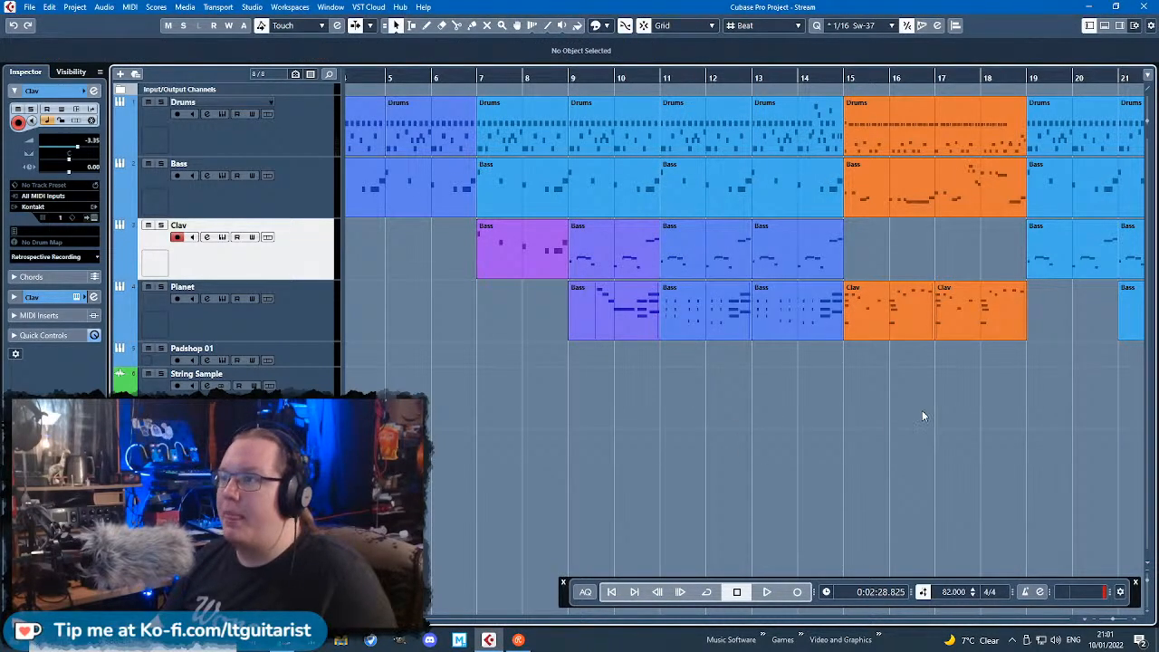
Step: Delete the Clav part at bar 19
click(890, 304)
scroll(894, 435, down, 2)
click(863, 426)
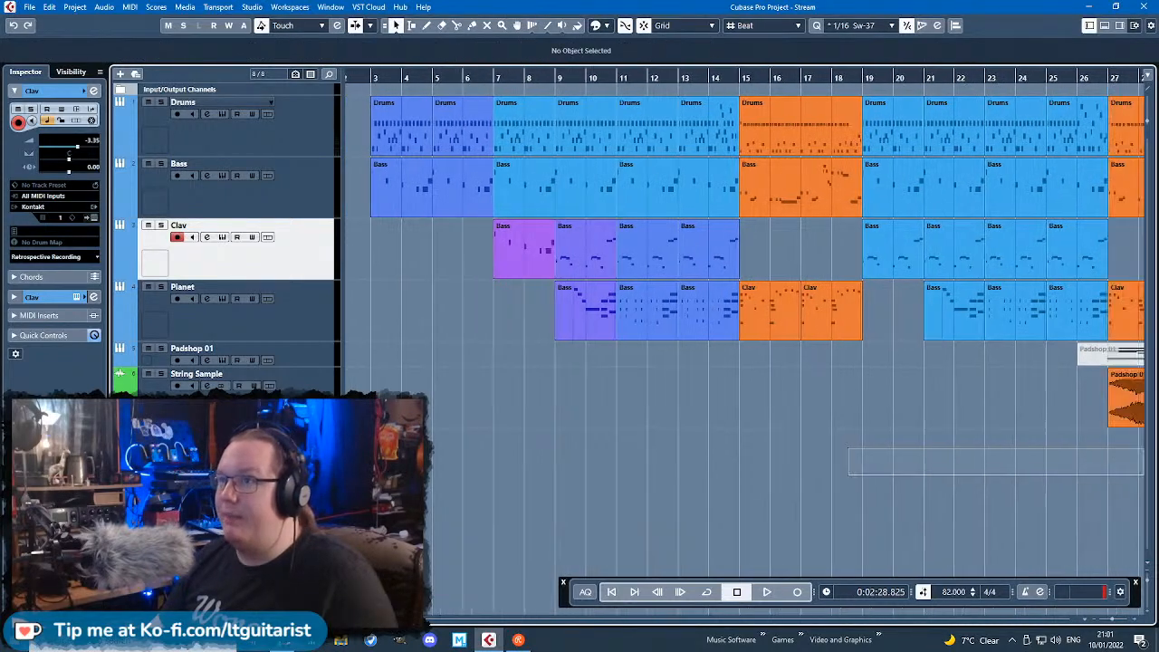
scroll(815, 408, right, 5)
scroll(641, 480, up, 2)
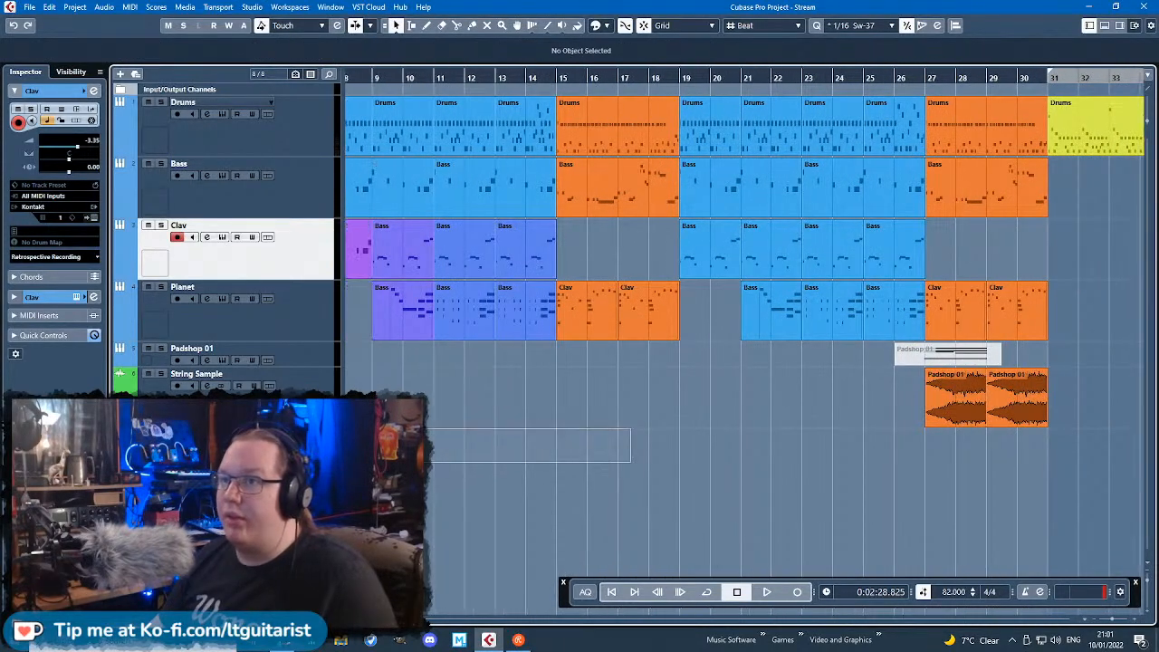
scroll(616, 471, left, 4)
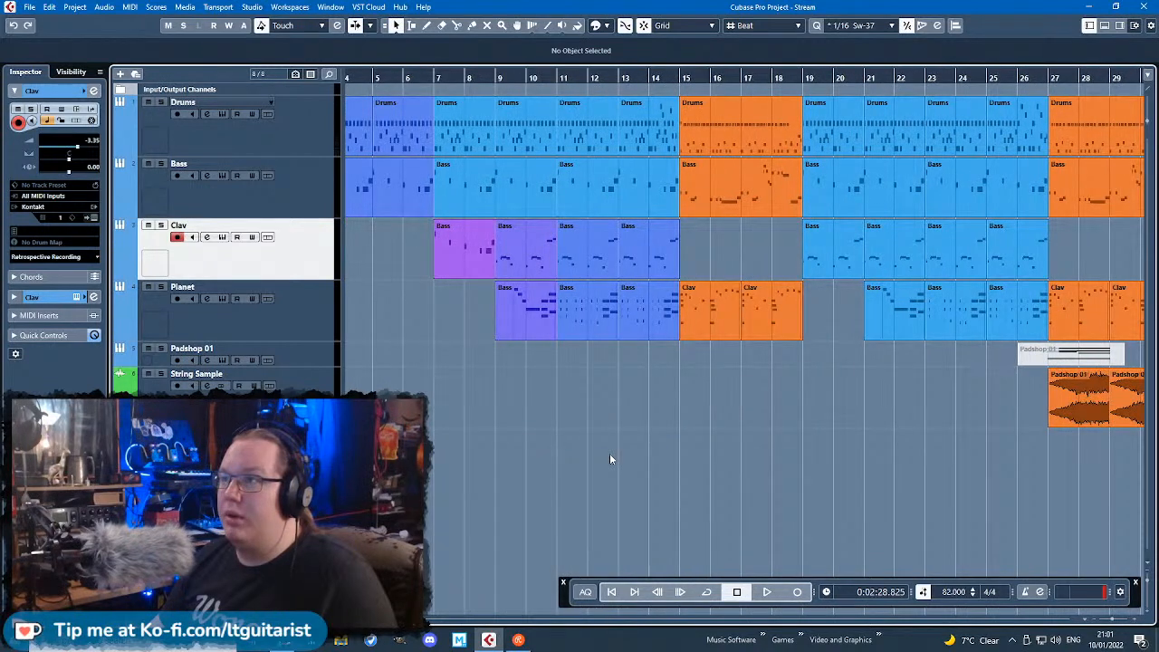
click(843, 261)
key(Delete)
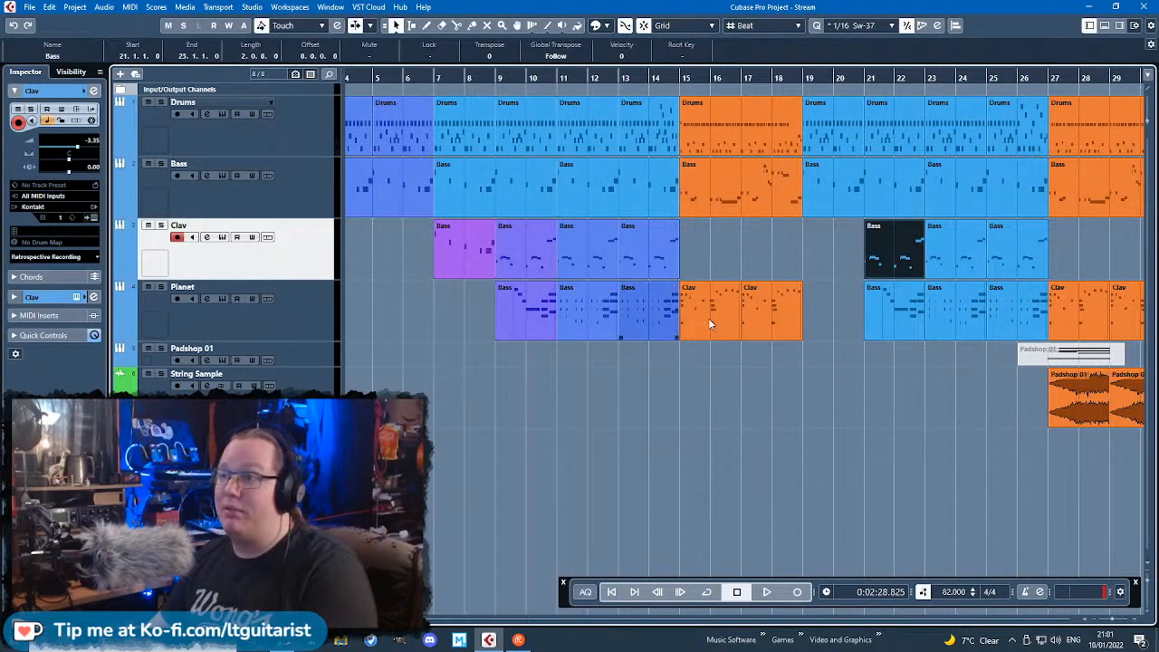
Step: Replace the Clav and Pianet parts in bars 19 to 26 with copies of the colored parts from bars 7 to 14
drag(833, 256, 1015, 314)
key(Delete)
drag(405, 361, 652, 235)
key(ctrl+d)
drag(724, 254, 838, 254)
scroll(840, 255, down, 2)
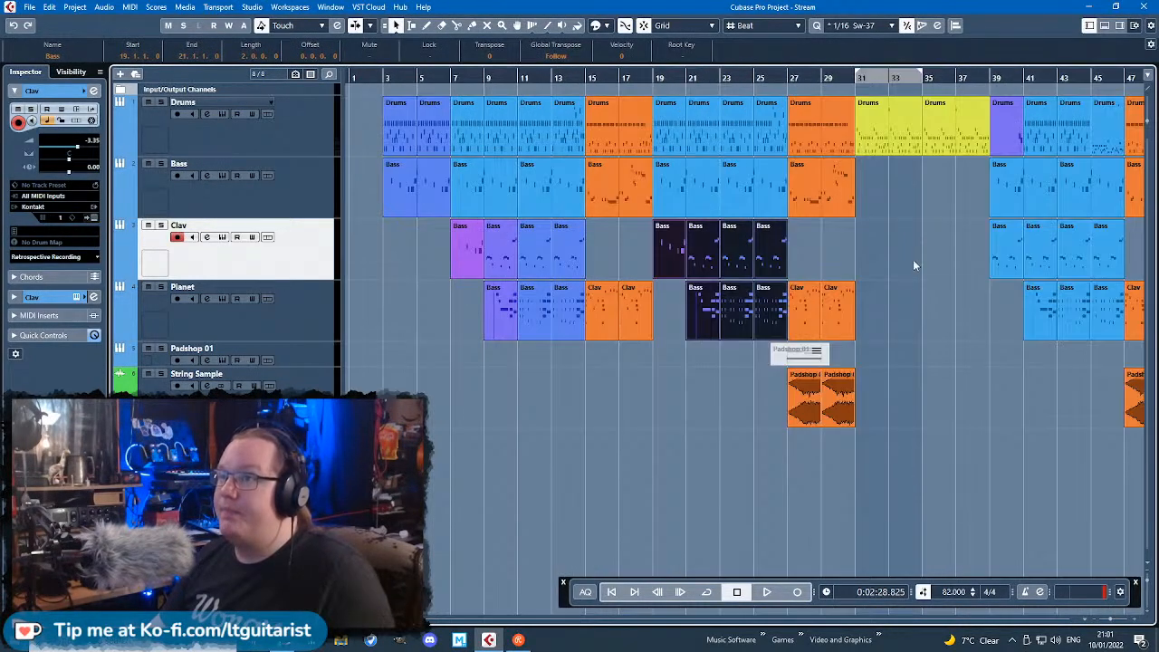
Step: Undo the replacement of the Clav and Pianet parts in bars 19 to 26
click(922, 317)
scroll(923, 319, down, 3)
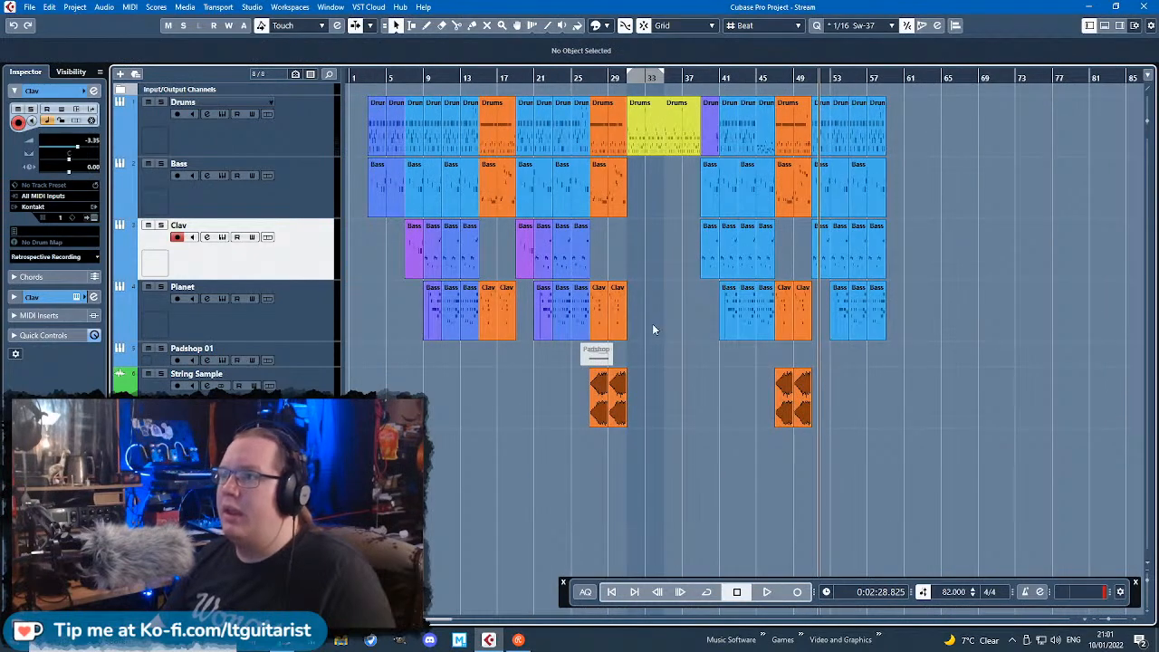
scroll(553, 410, up, 4)
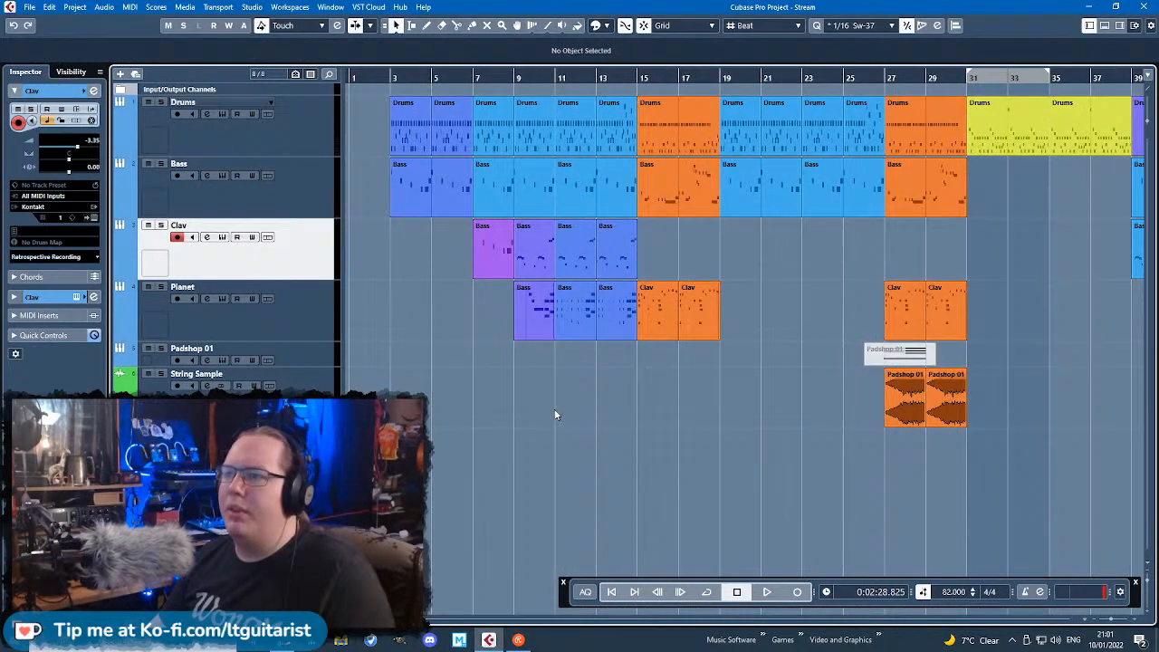
key(ctrl+z)
Step: Color the Clav part at bar 19 pink
scroll(684, 401, up, 1)
click(769, 254)
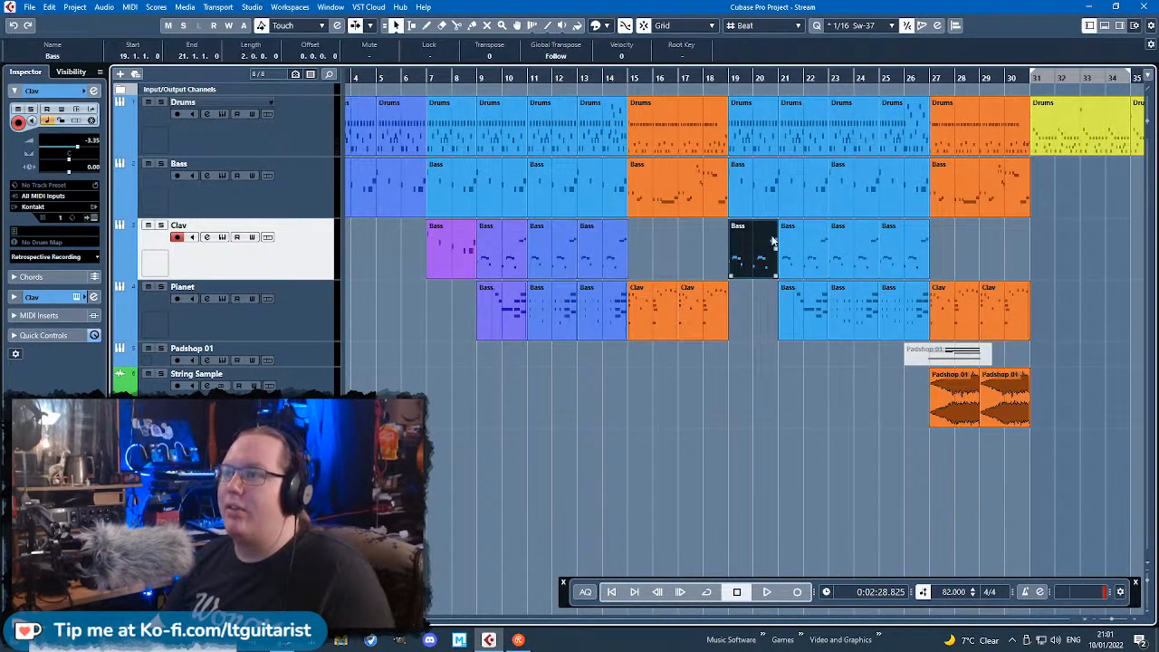
click(625, 26)
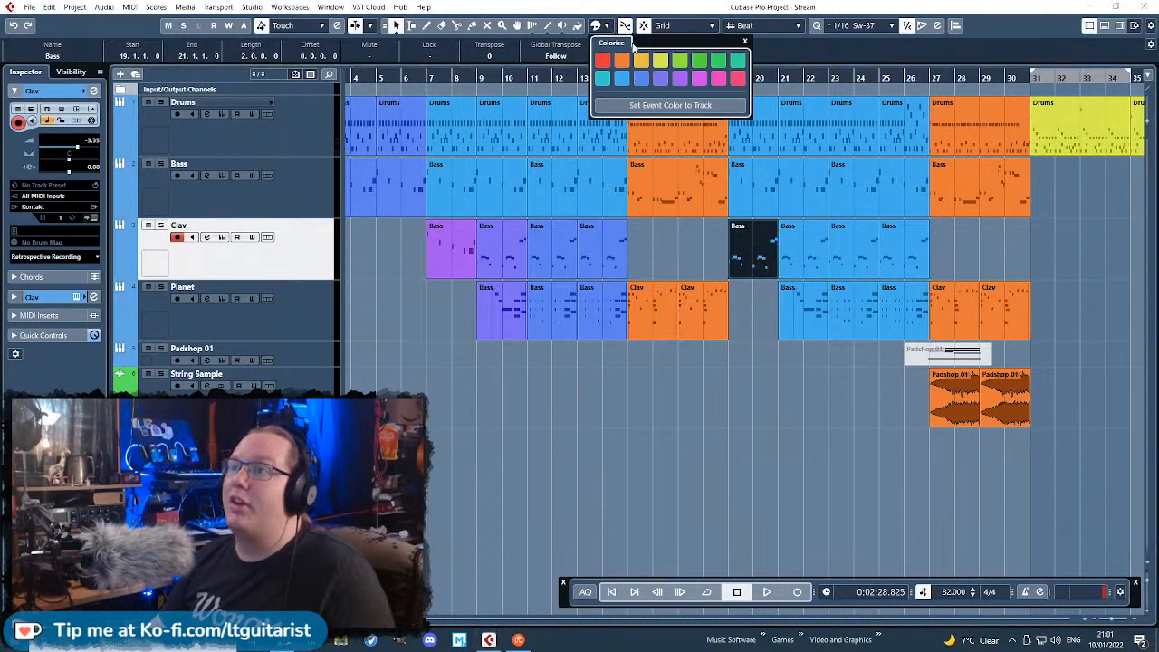
click(698, 78)
click(758, 399)
Step: Replace the Clav and Pianet parts in bars 21 to 26 with copies of the violet and indigo parts from bars 9 to 14
drag(891, 262, 887, 261)
key(Delete)
drag(599, 388, 499, 263)
key(ctrl+d)
drag(652, 260, 802, 262)
scroll(743, 293, down, 3)
click(815, 276)
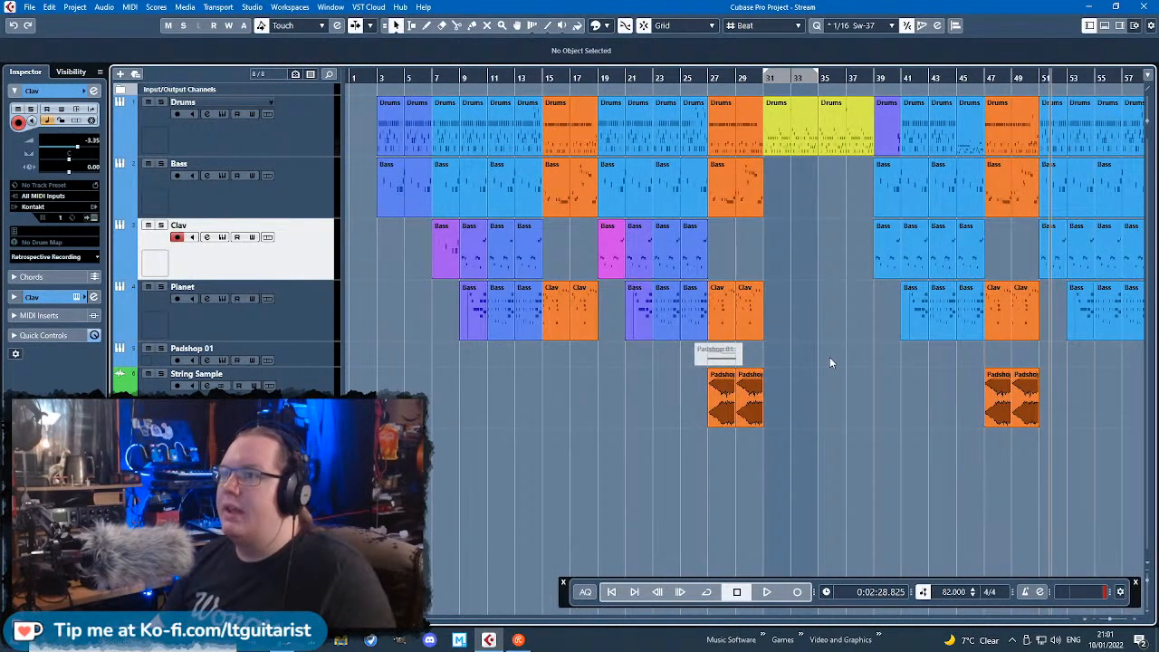
Step: Replace the Clav and Pianet parts in bars 39 to 46 with copies of the pink, violet and indigo parts from bars 19 to 26
drag(948, 309, 965, 320)
key(Delete)
drag(726, 252, 600, 260)
drag(620, 360, 674, 325)
key(ctrl+d)
drag(727, 259, 885, 247)
Step: Replace the Clav and Pianet parts in bars 51 to 58 with copies of the pink, violet and indigo parts from bars 39 to 46
click(1089, 413)
scroll(1088, 413, right, 6)
key(h)
key(Delete)
drag(550, 348, 781, 259)
key(ctrl+d)
click(970, 446)
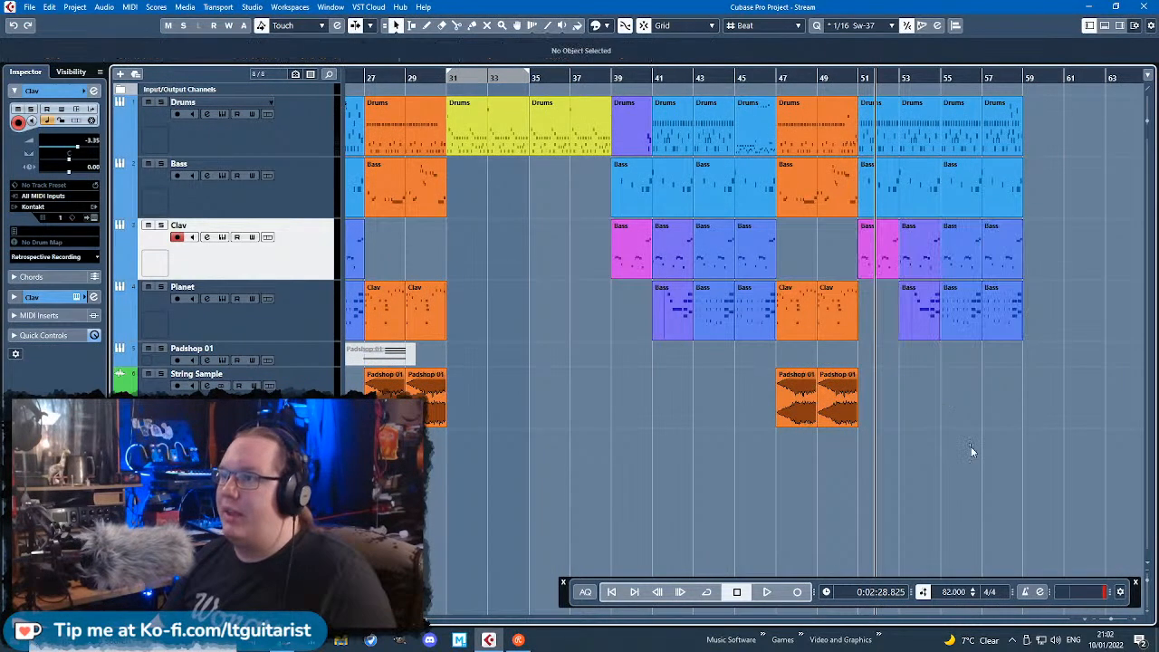
key(g)
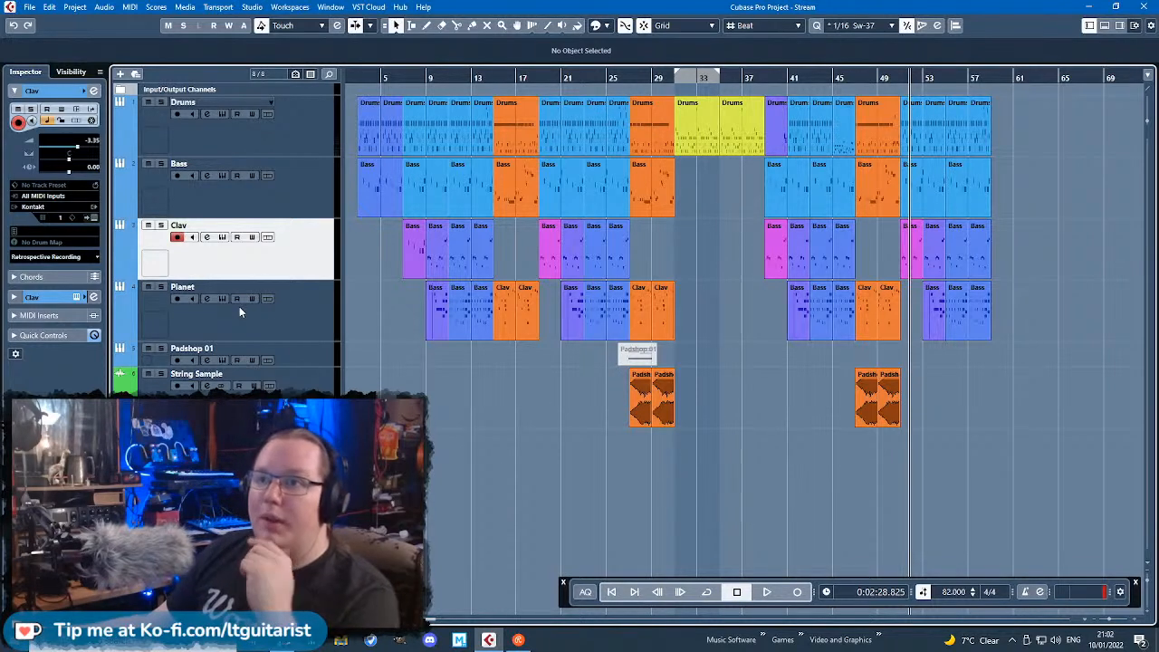
Step: Solo the Clav and Pianet tracks, and expand the input/output channels to select Stereo Out
ctrl+click(290, 316)
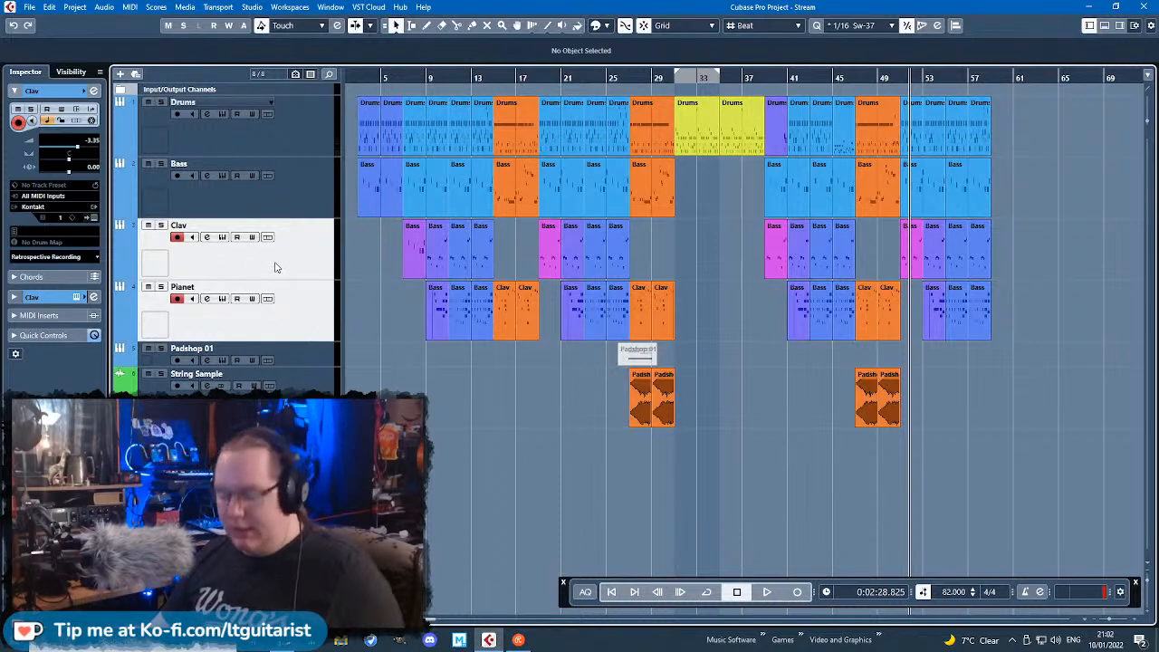
click(127, 95)
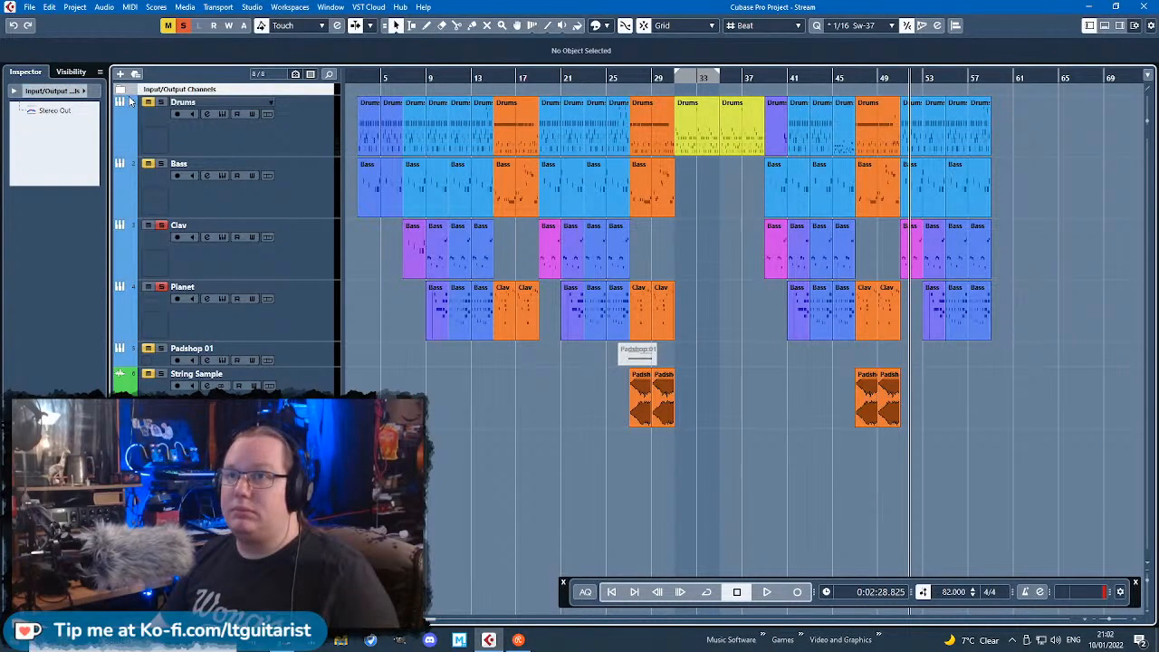
click(121, 91)
click(294, 141)
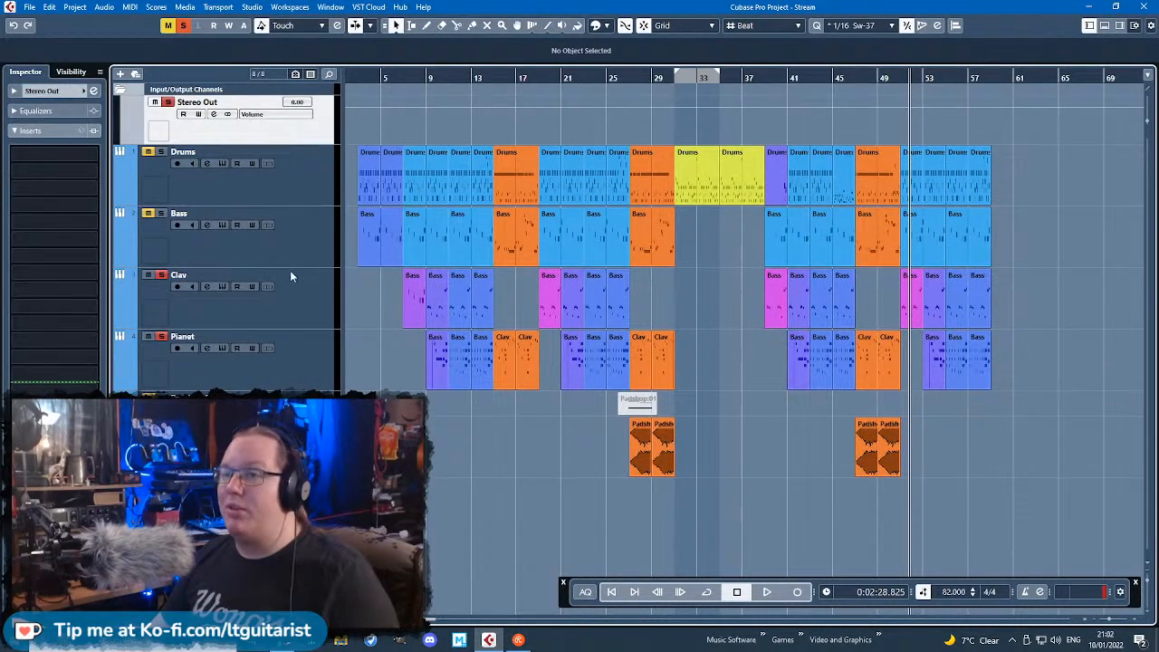
Step: Set the cycle range from just before bar 7 to bar 27
drag(677, 73, 517, 115)
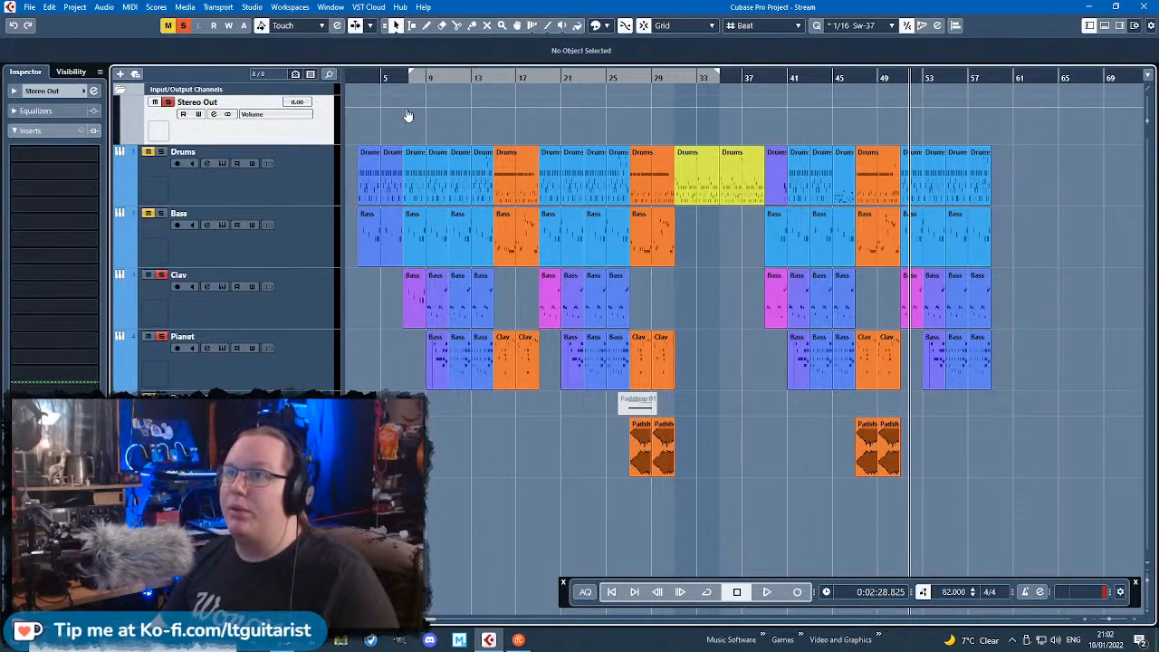
drag(399, 115, 397, 115)
scroll(372, 180, up, 4)
scroll(464, 172, down, 2)
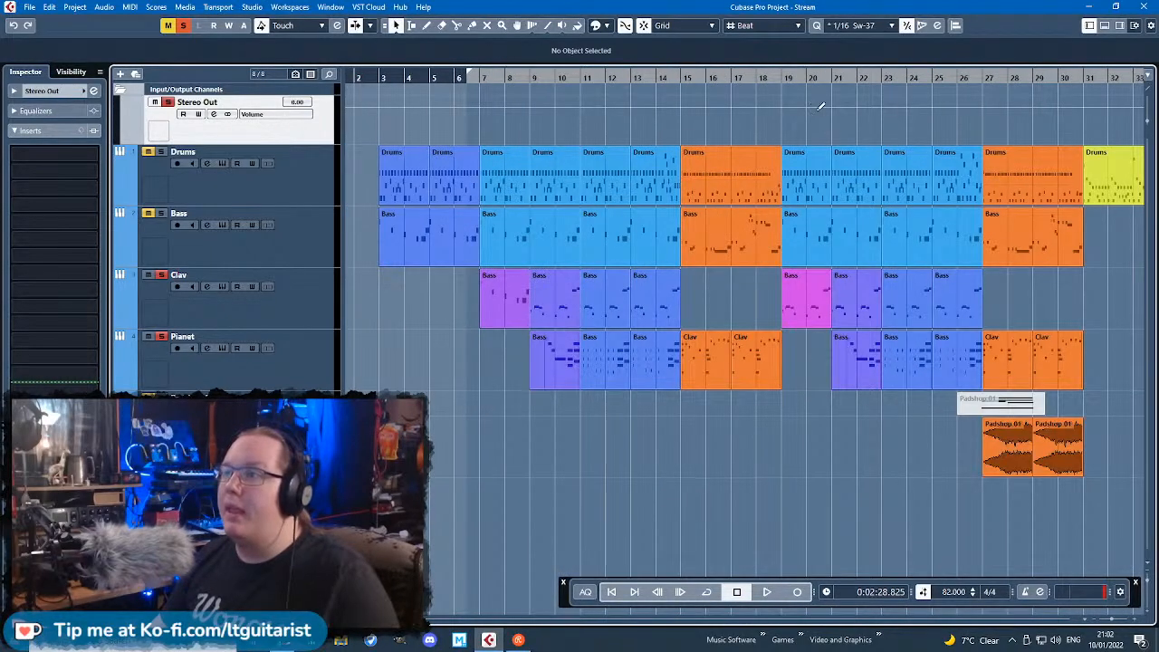
scroll(826, 266, down, 3)
drag(664, 76, 627, 100)
scroll(677, 136, up, 5)
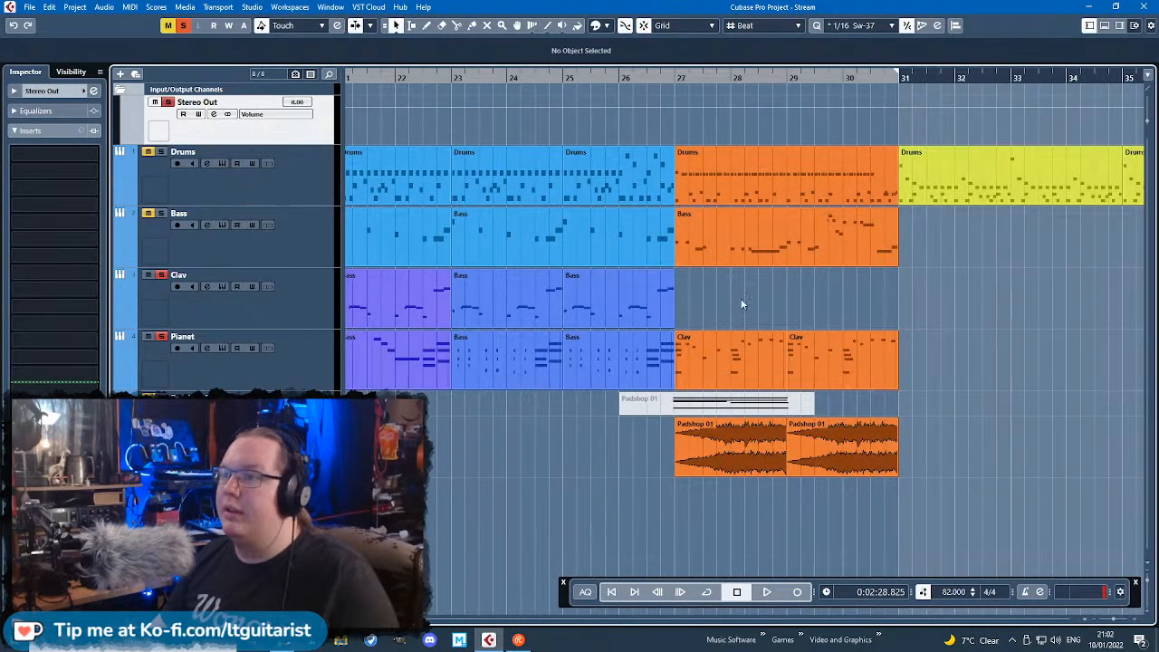
scroll(685, 129, down, 3)
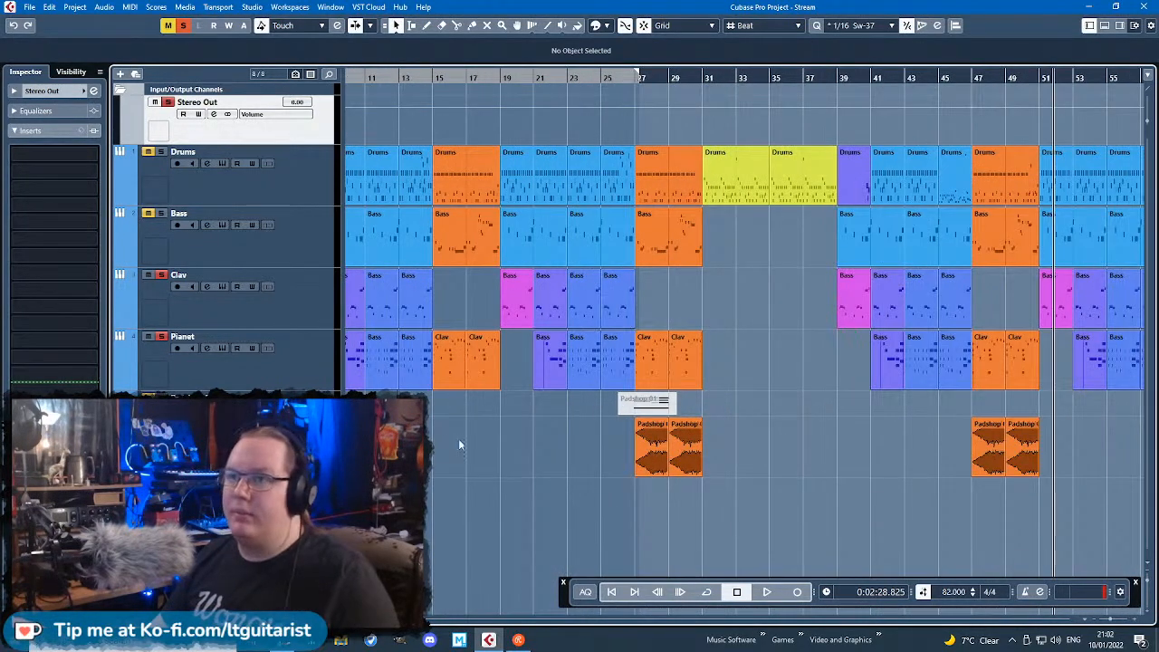
Step: Insert the Steinberg Frequency EQ on the Stereo Out channel
click(95, 183)
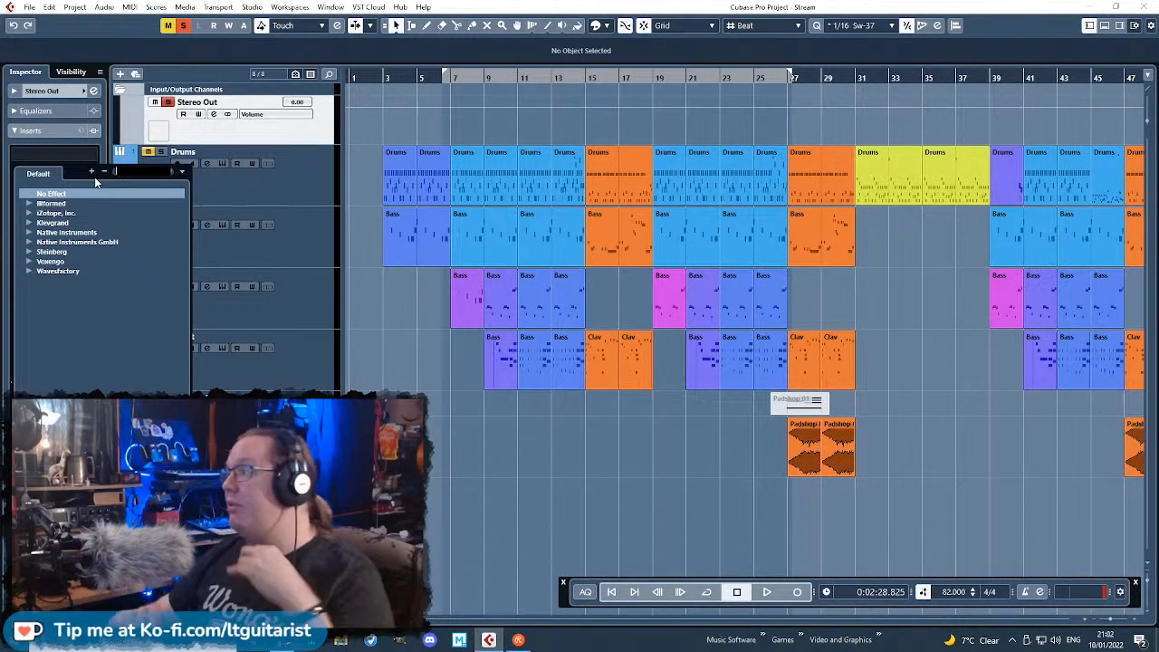
click(30, 251)
click(41, 310)
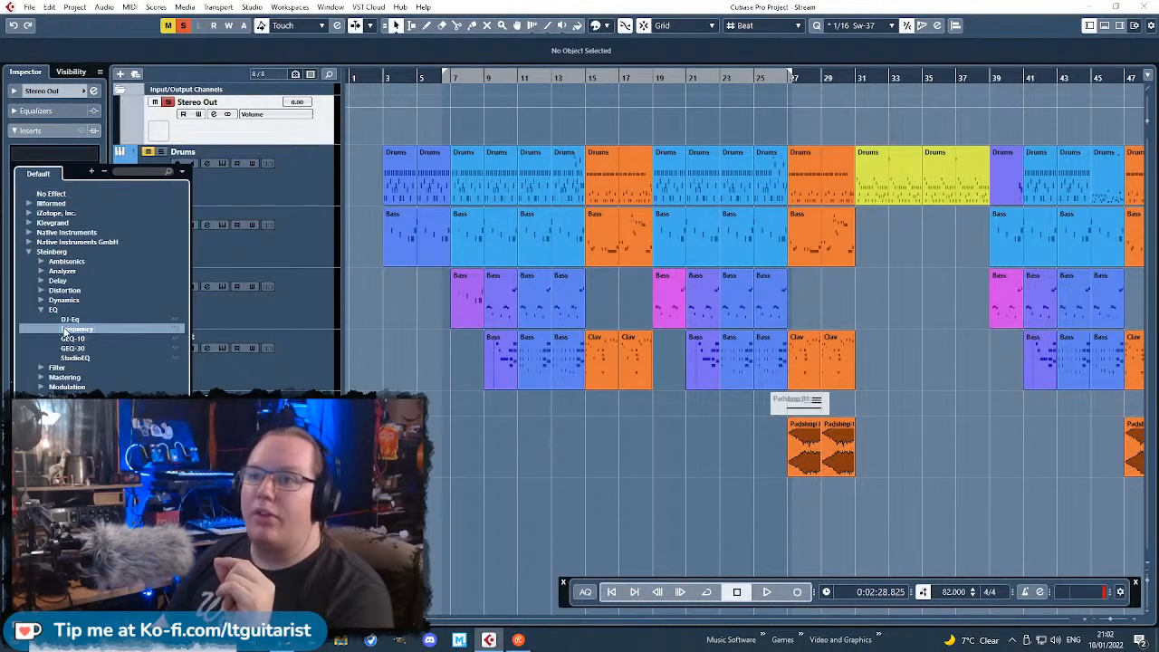
click(64, 334)
Step: Load the Piano 2 Bright w Rhode Notch preset, setting its low cut to 79 Hz and bands 3, 4 and 6 to 1.1, 3.2 and 2.4 dB
click(623, 135)
text(guit)
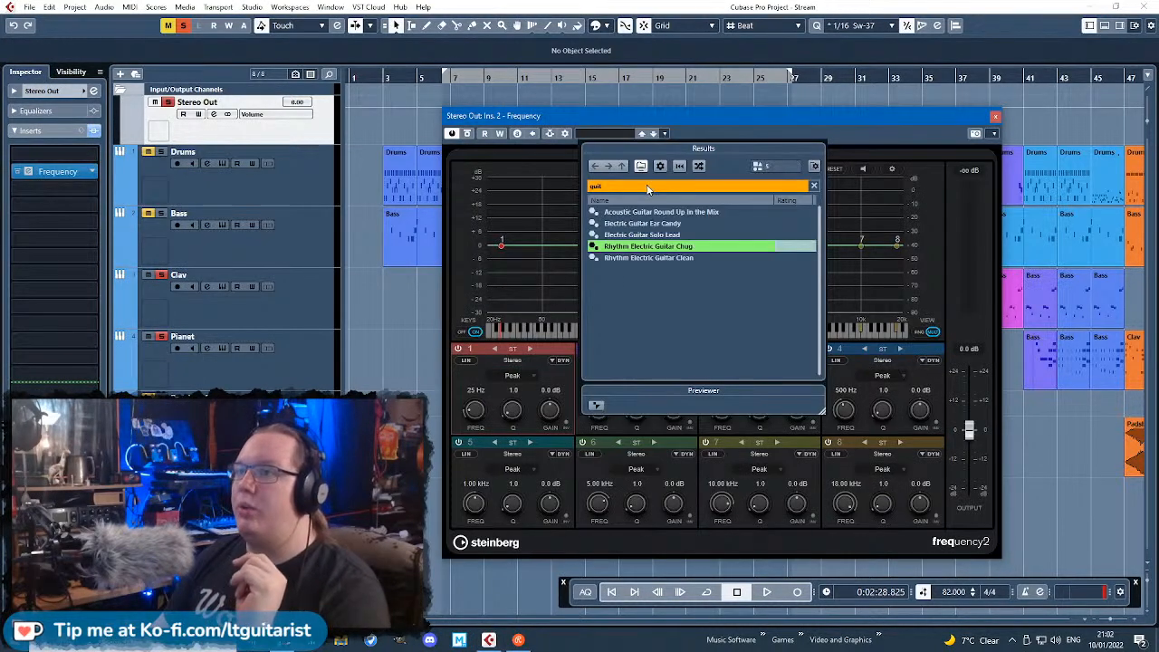
text(key)
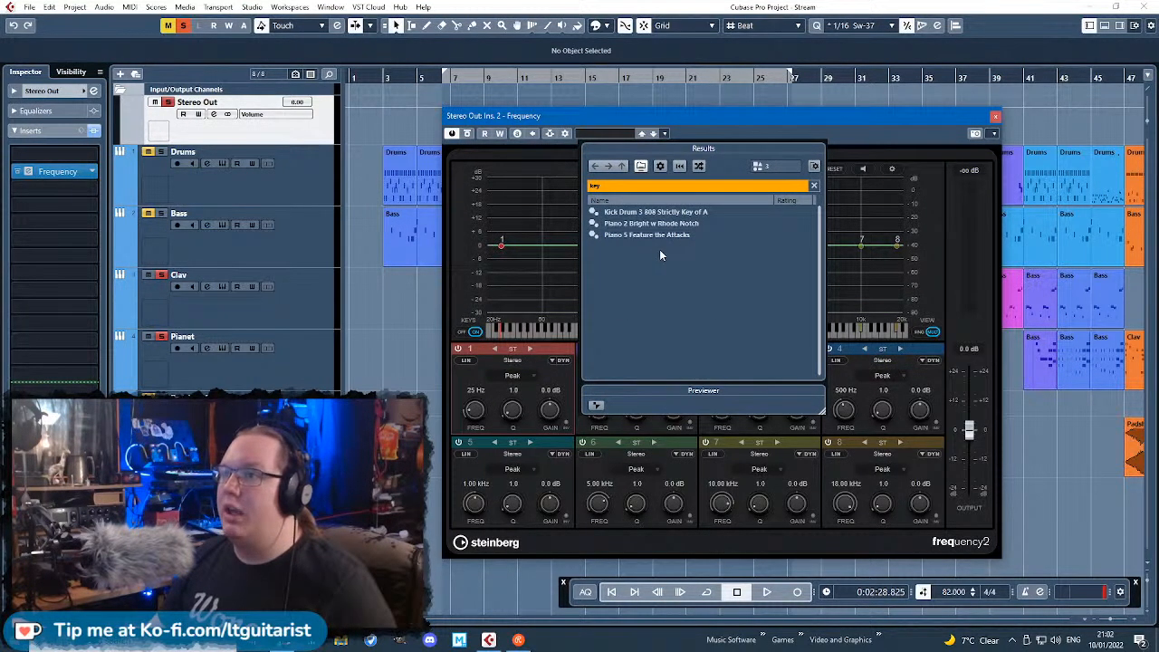
double_click(675, 224)
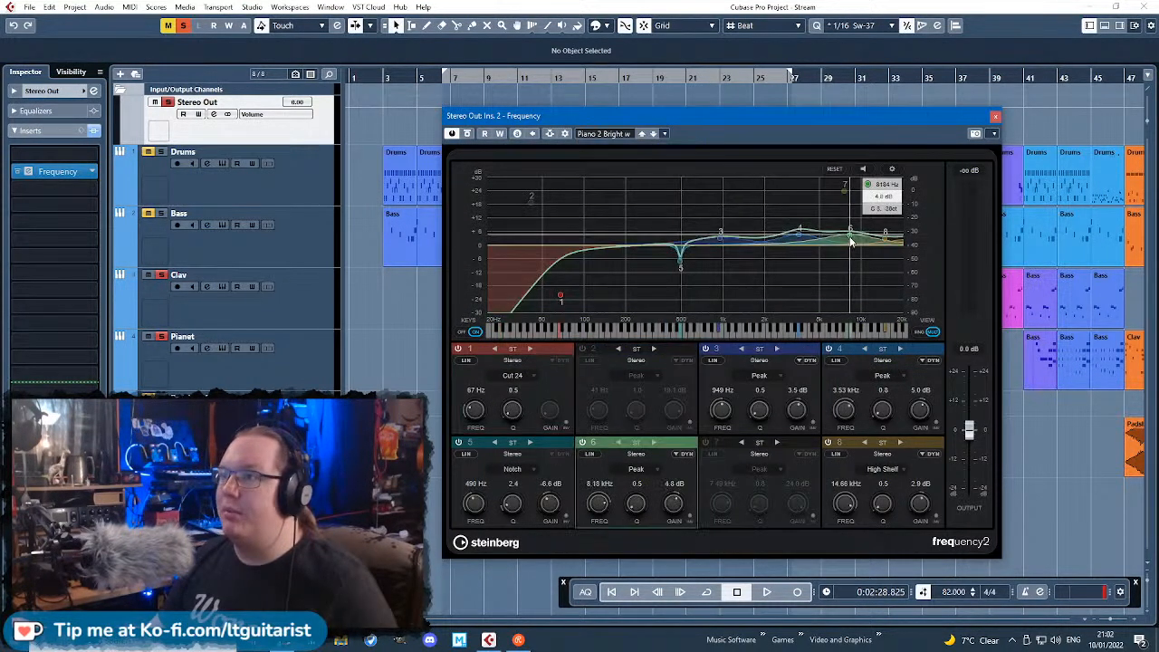
key(space)
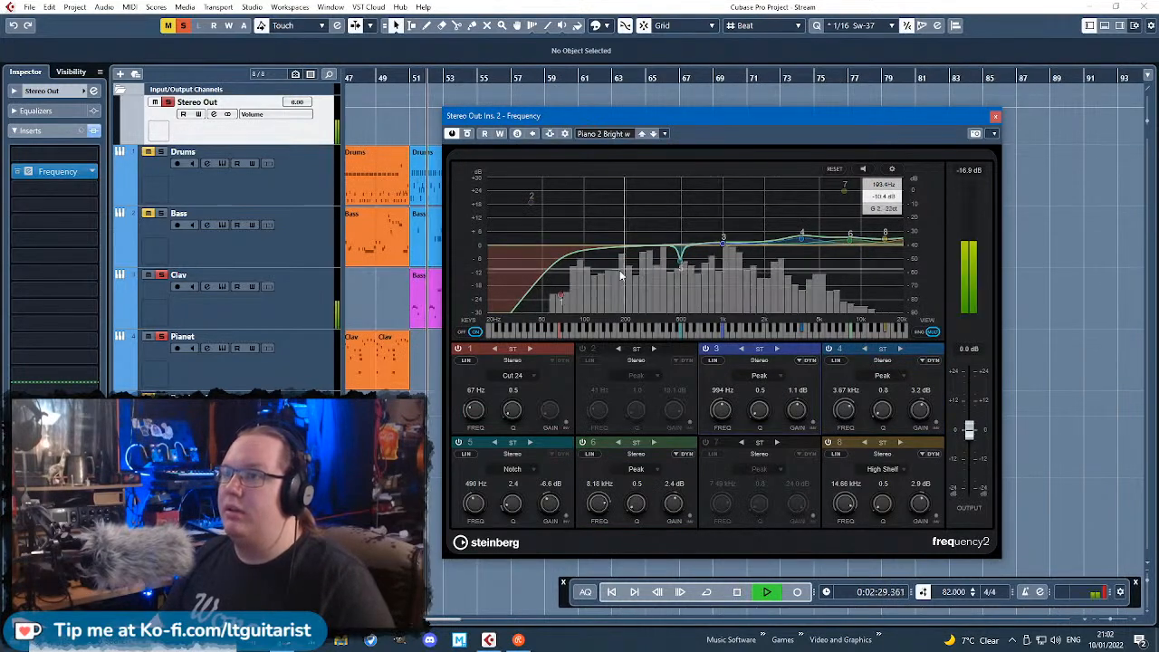
drag(560, 296, 572, 299)
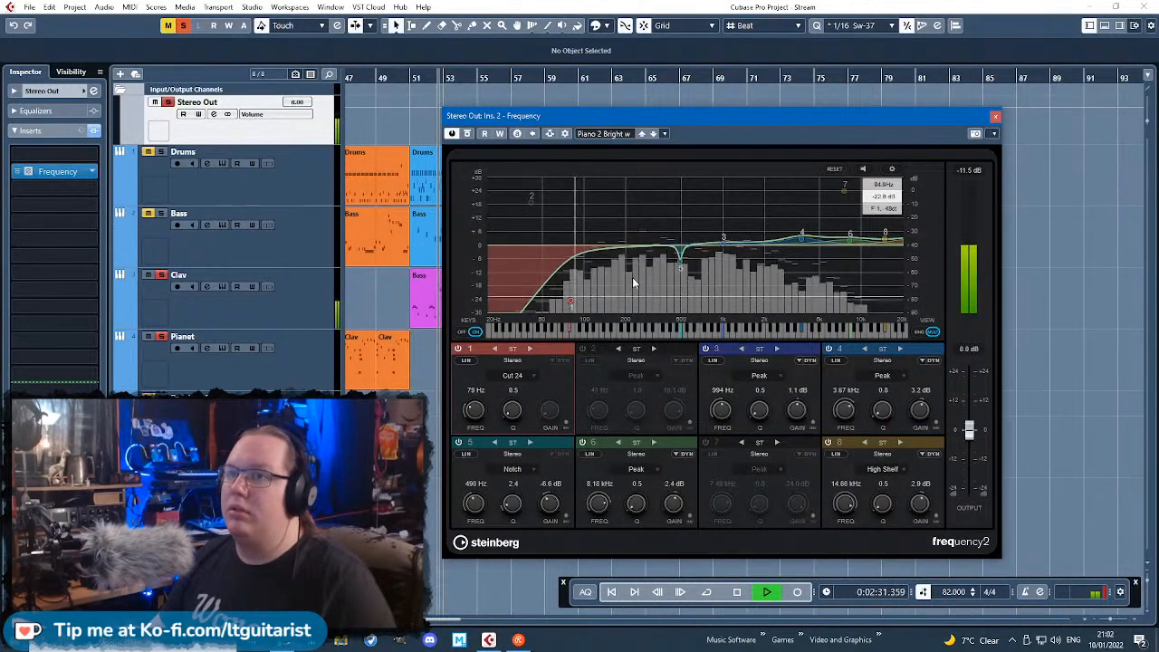
Step: Move playback to about bar 13 and turn on cycle mode
drag(428, 619, 358, 620)
click(552, 79)
click(707, 593)
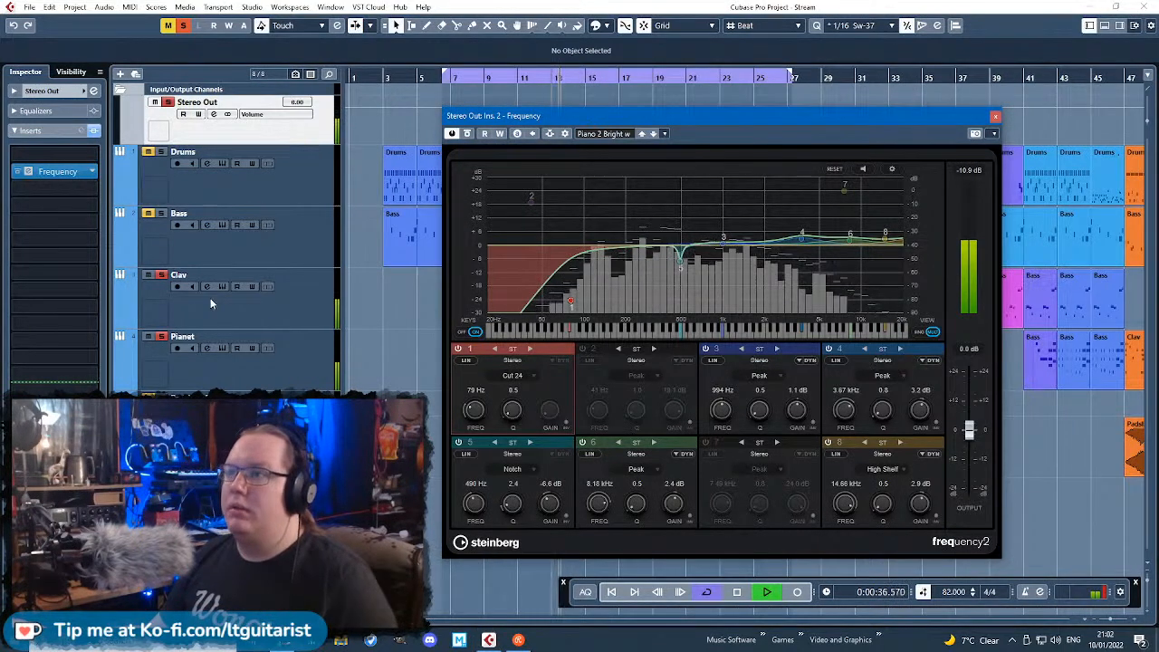
Step: Examine the Clav's effects page and the Pianet's instrument settings in Kontakt, and close all open plug-in windows
click(211, 303)
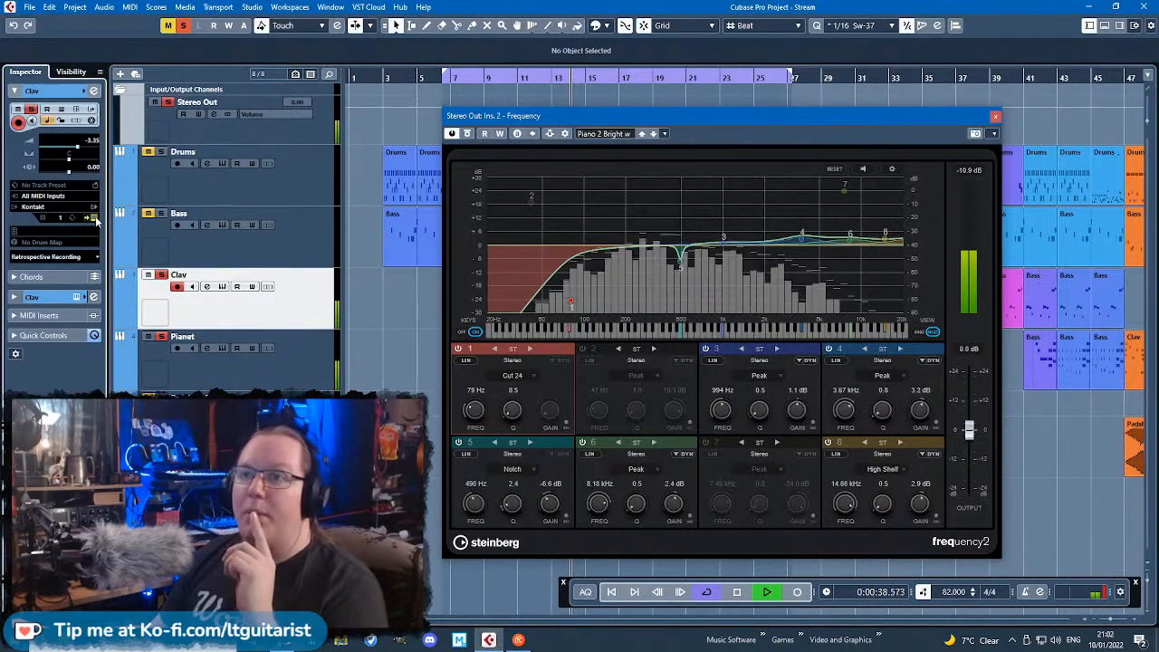
click(94, 218)
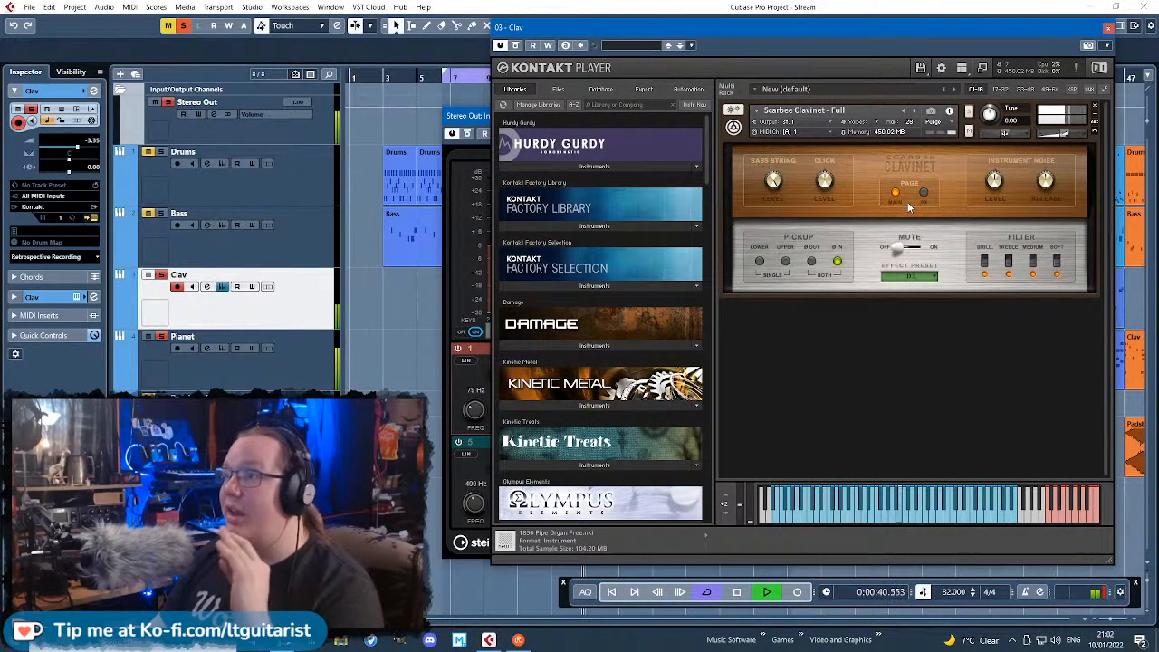
click(924, 193)
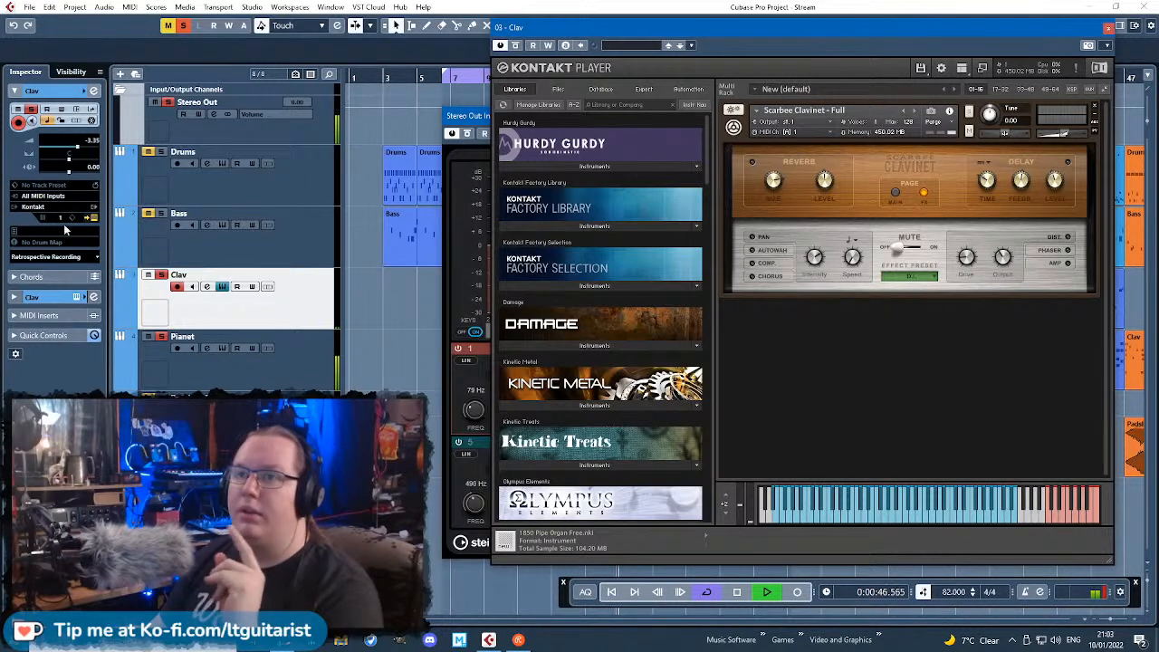
click(259, 376)
click(94, 218)
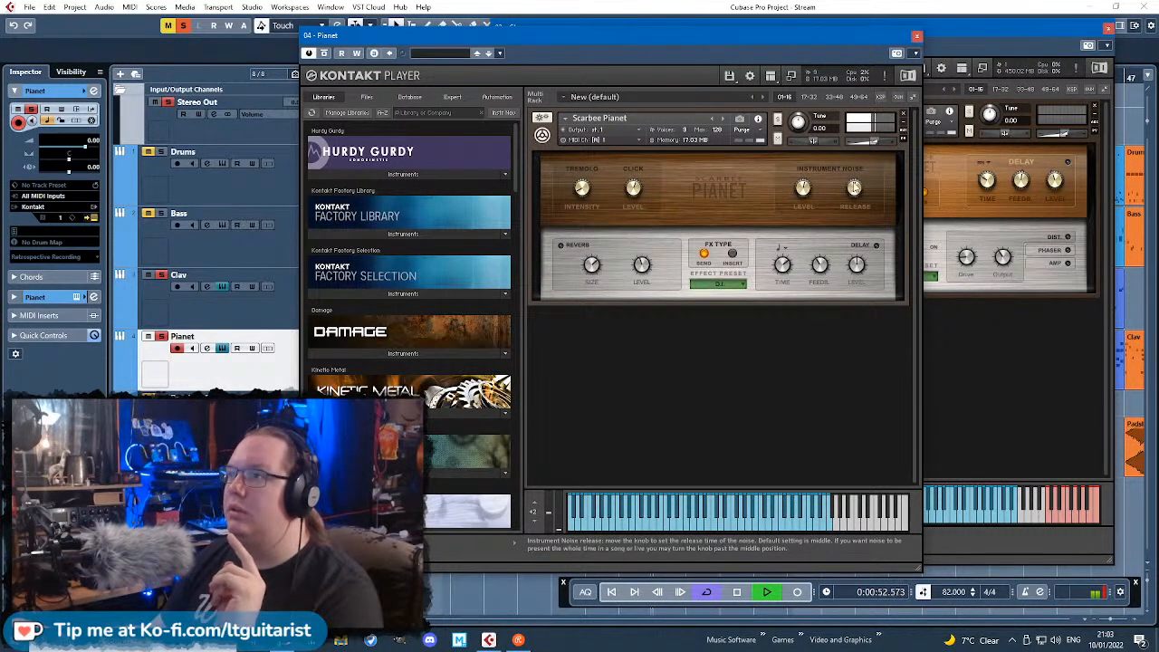
click(917, 36)
click(1108, 28)
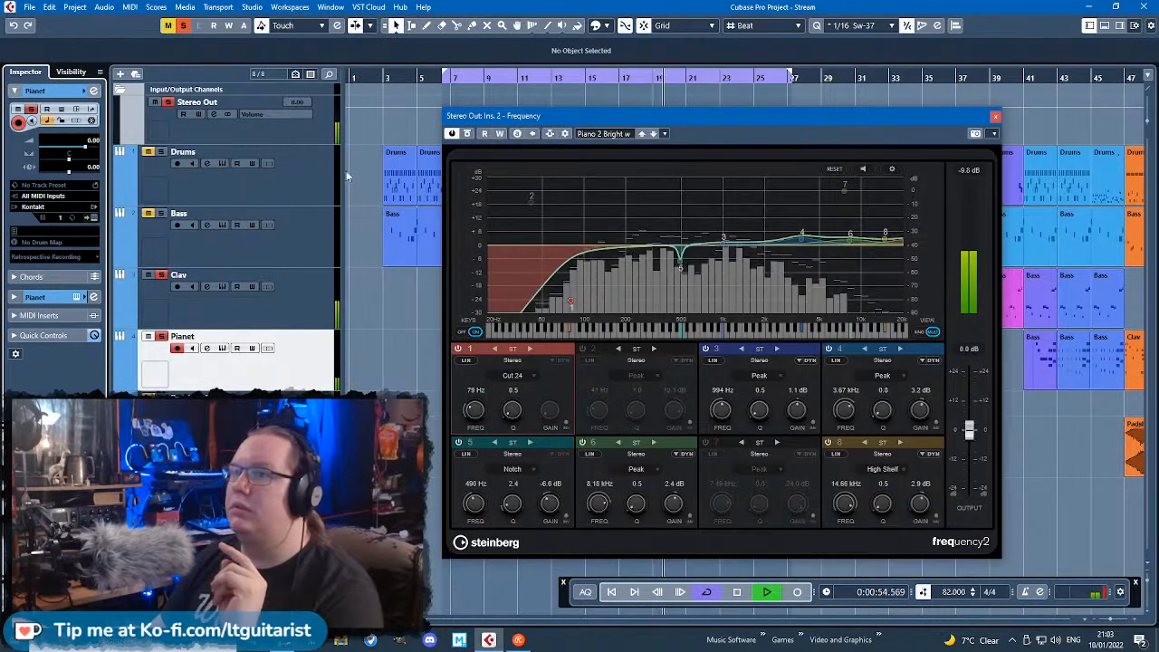
click(995, 116)
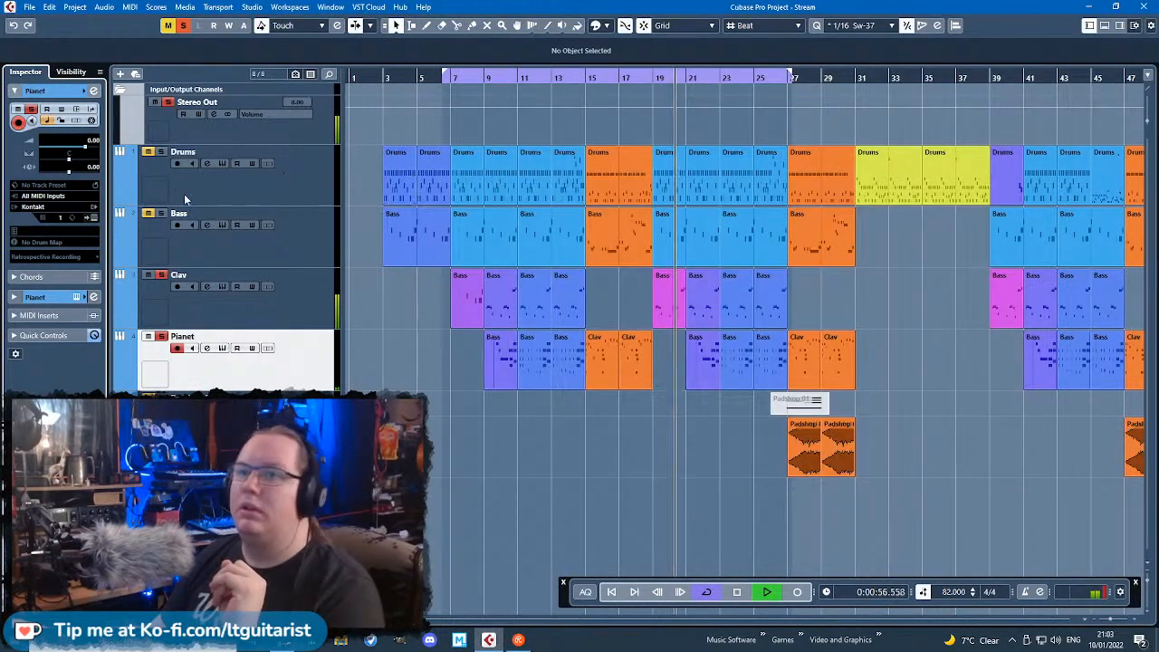
Step: Insert the RoomWorks reverb after the Frequency EQ on Stereo Out
click(293, 136)
click(55, 171)
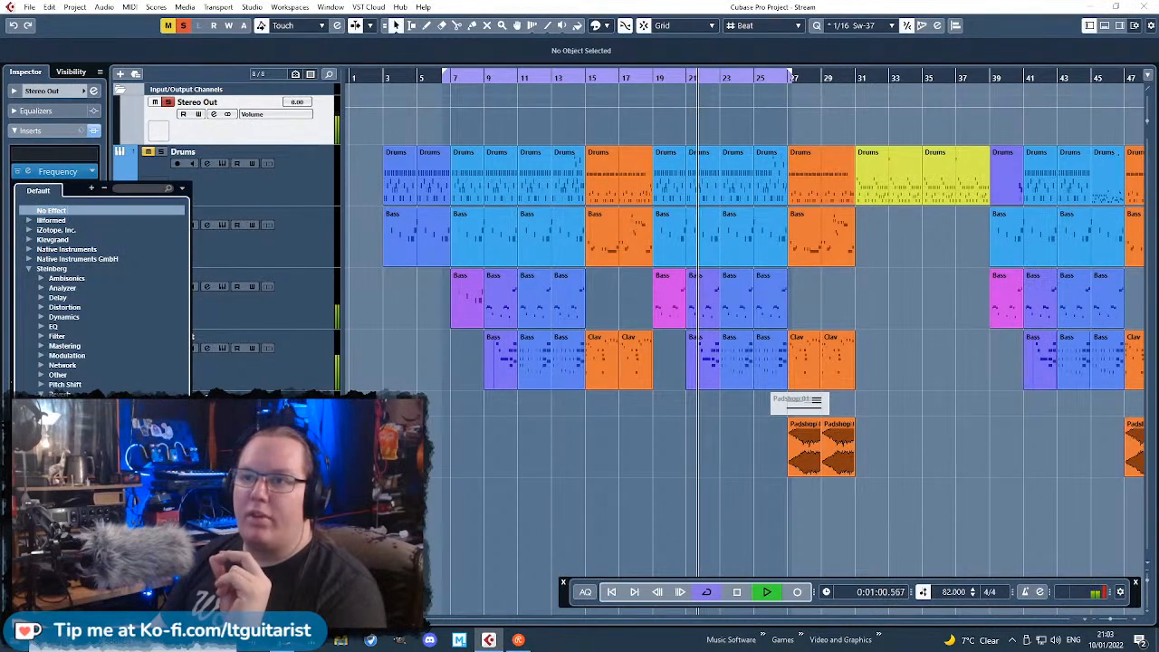
click(77, 423)
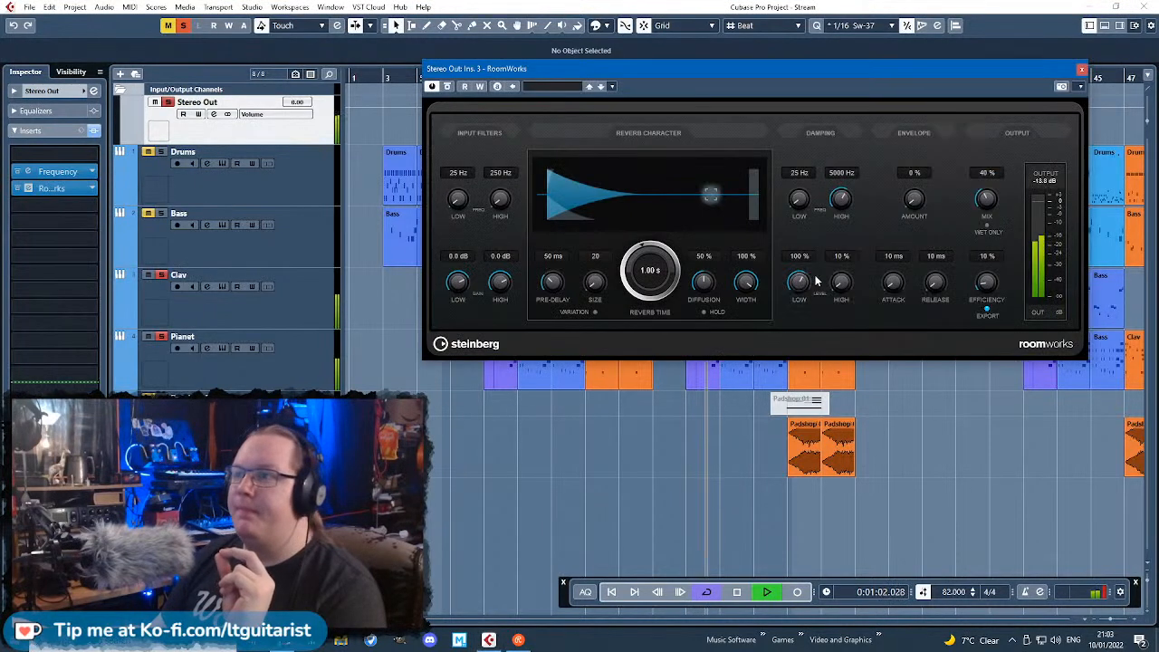
Step: Load the Room Oil Tank reverb preset with a 0.36 s reverb time, 17 ms pre-delay and 28% mix, and close RoomWorks
click(550, 88)
double_click(593, 233)
drag(655, 253, 630, 286)
drag(549, 281, 546, 288)
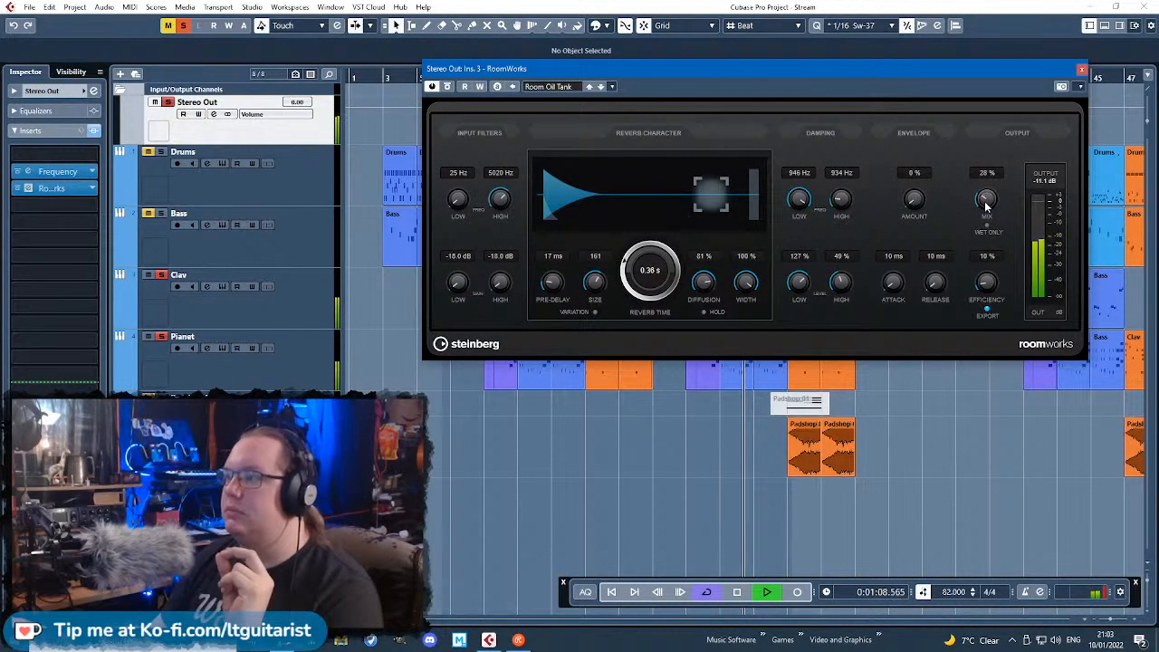
click(1083, 70)
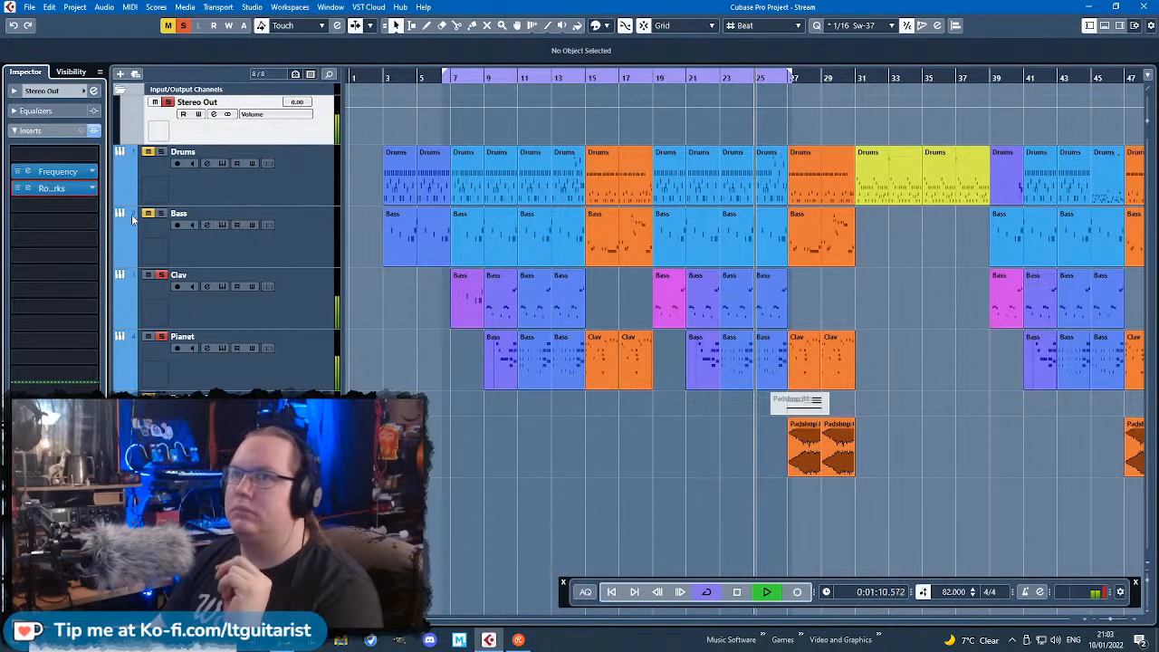
Step: Insert the Steinberg Tube Compressor in the fifth insert slot of Stereo Out
click(92, 224)
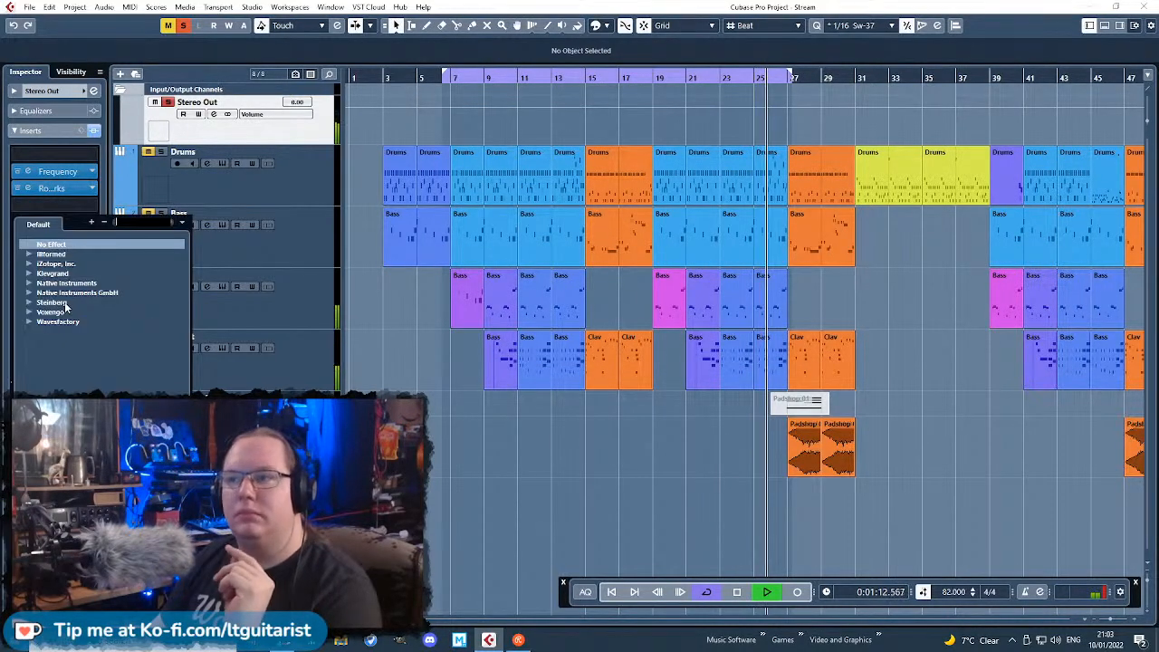
click(45, 303)
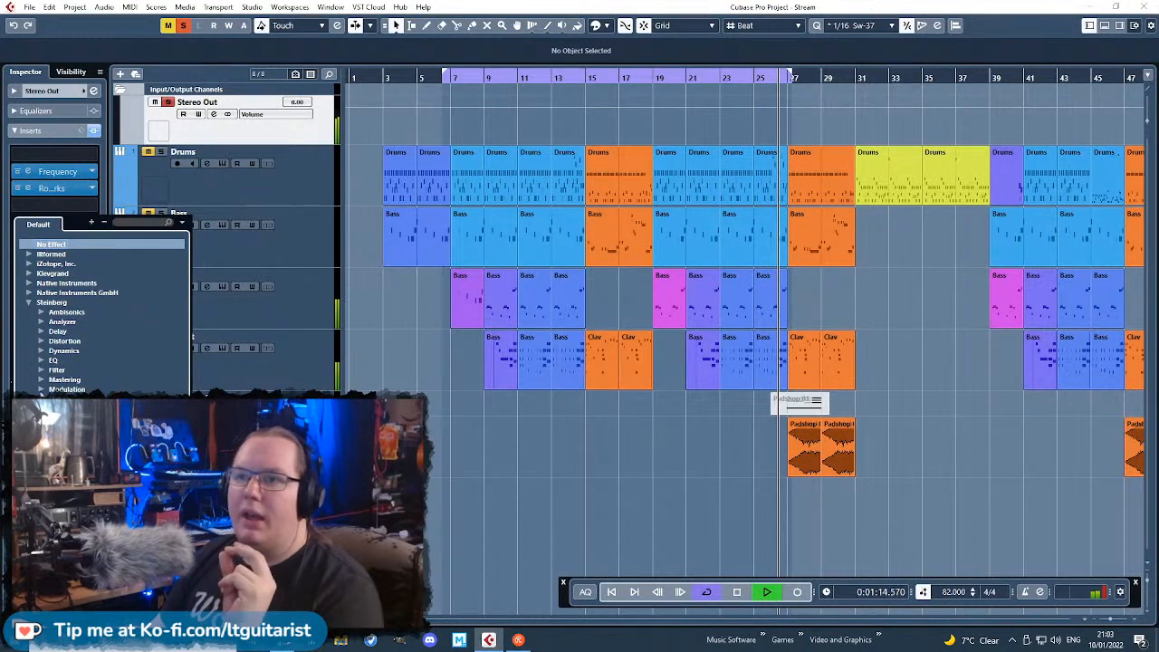
click(41, 350)
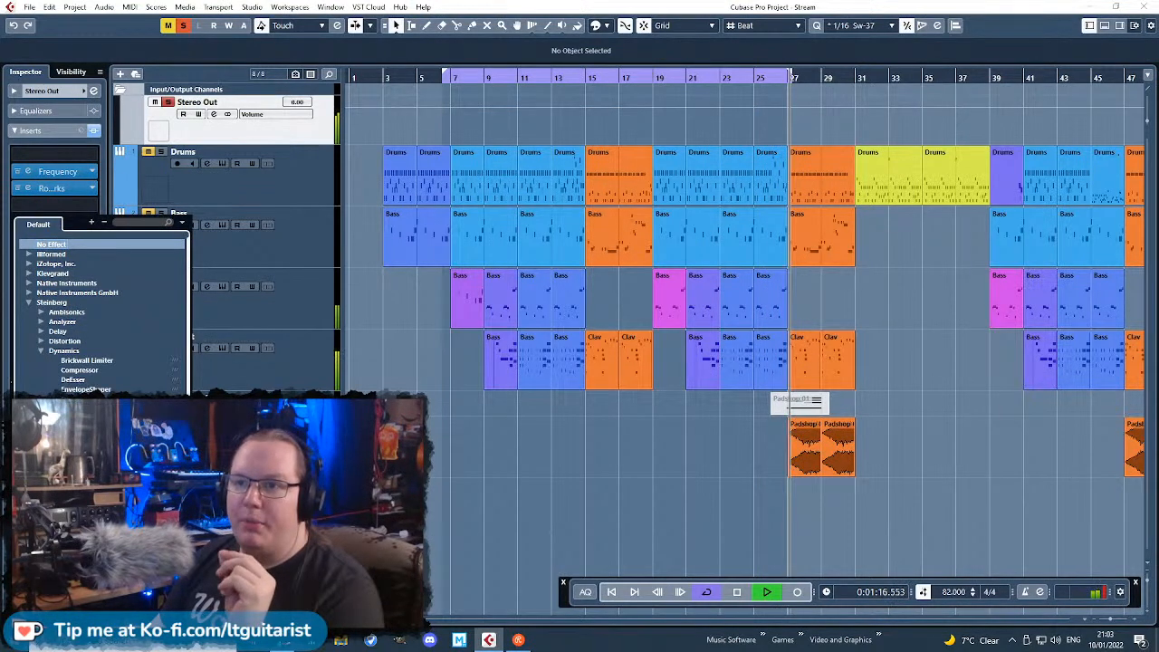
double_click(86, 486)
Step: Clear the preset search, load the AM Elec Gtr Clean 1 preset in Tube Compressor, and close the plug-in
click(570, 126)
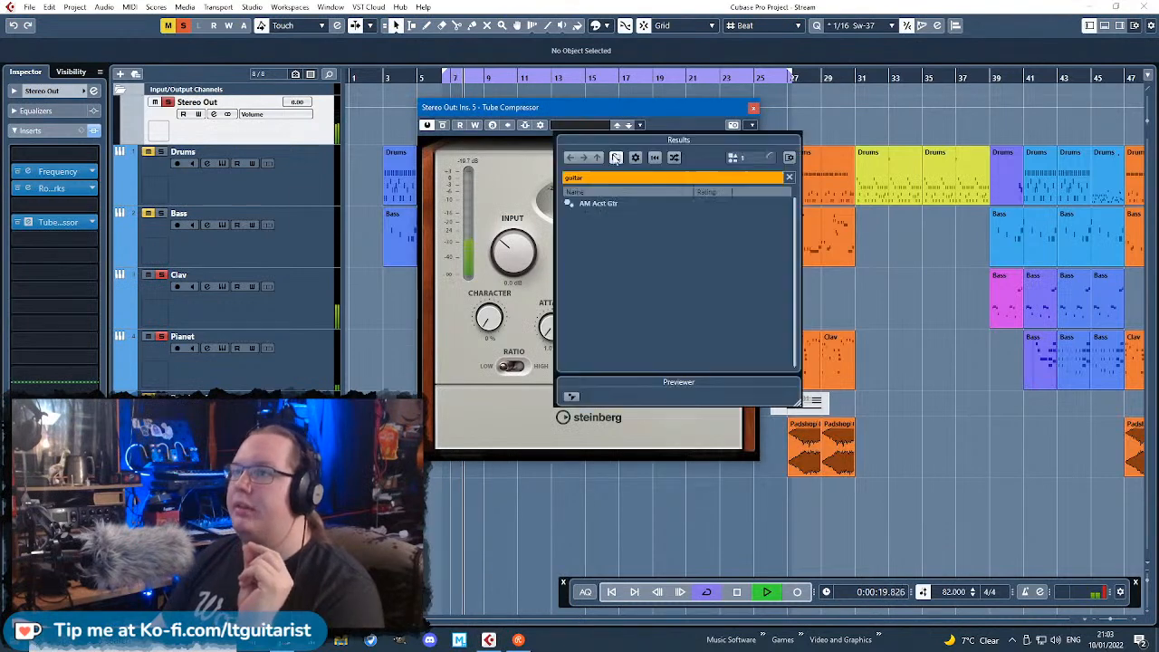
key(BackSpace)
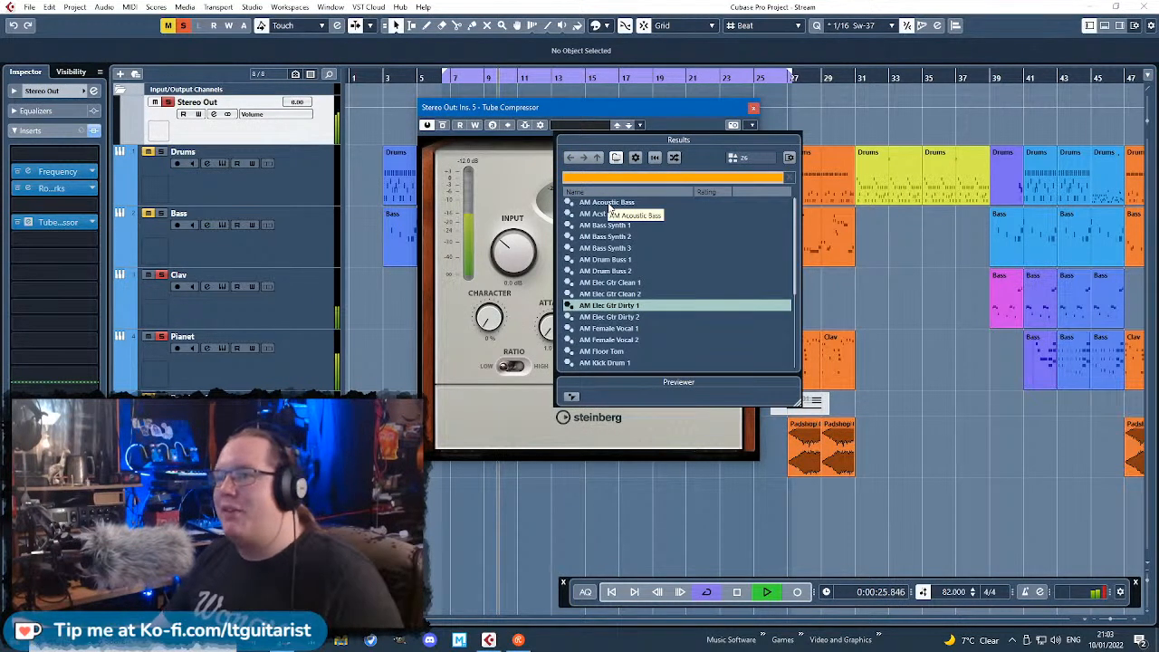
double_click(611, 283)
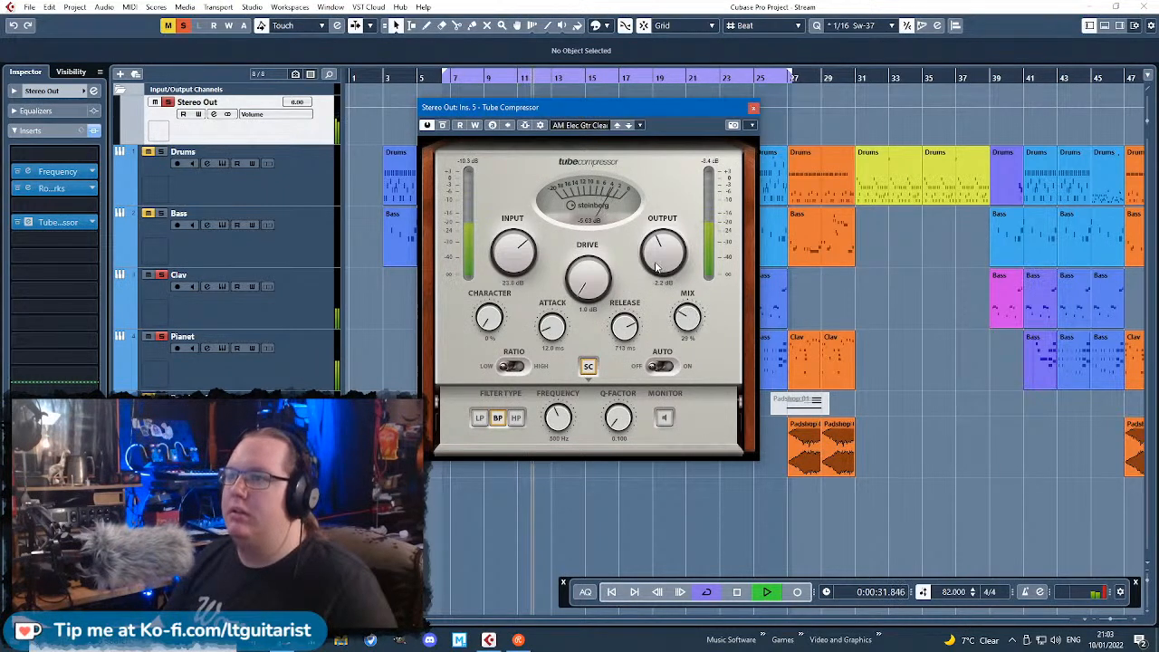
click(753, 108)
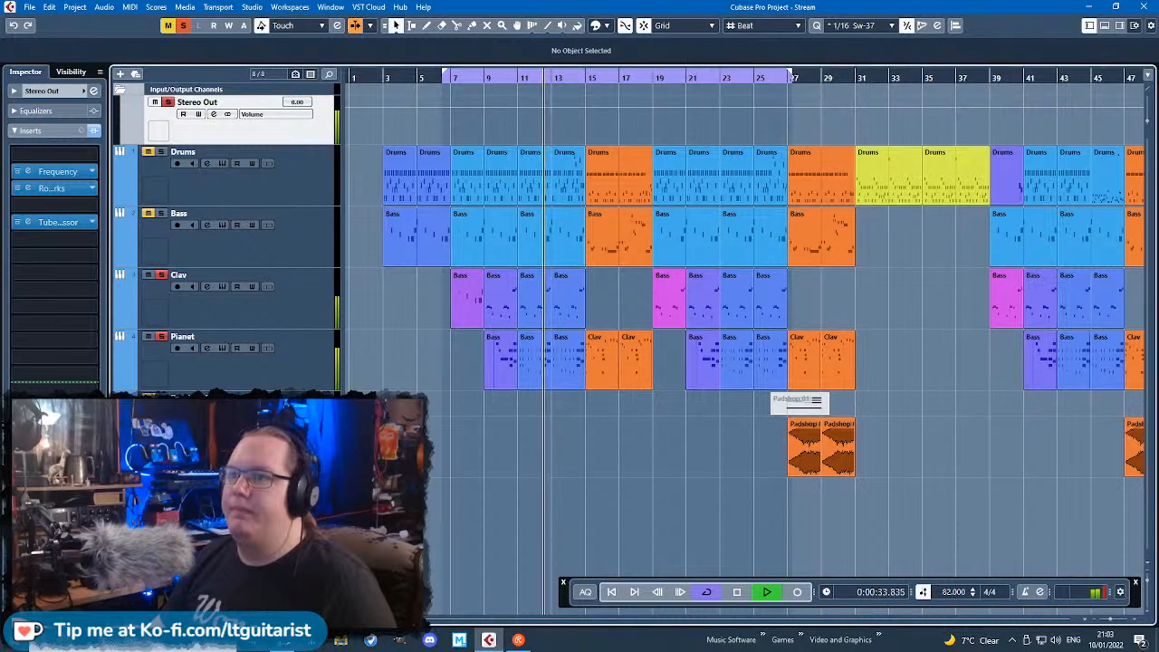
Step: Insert StereoEnhancer on Stereo Out, close its window, and move it up to the seventh insert slot
click(95, 279)
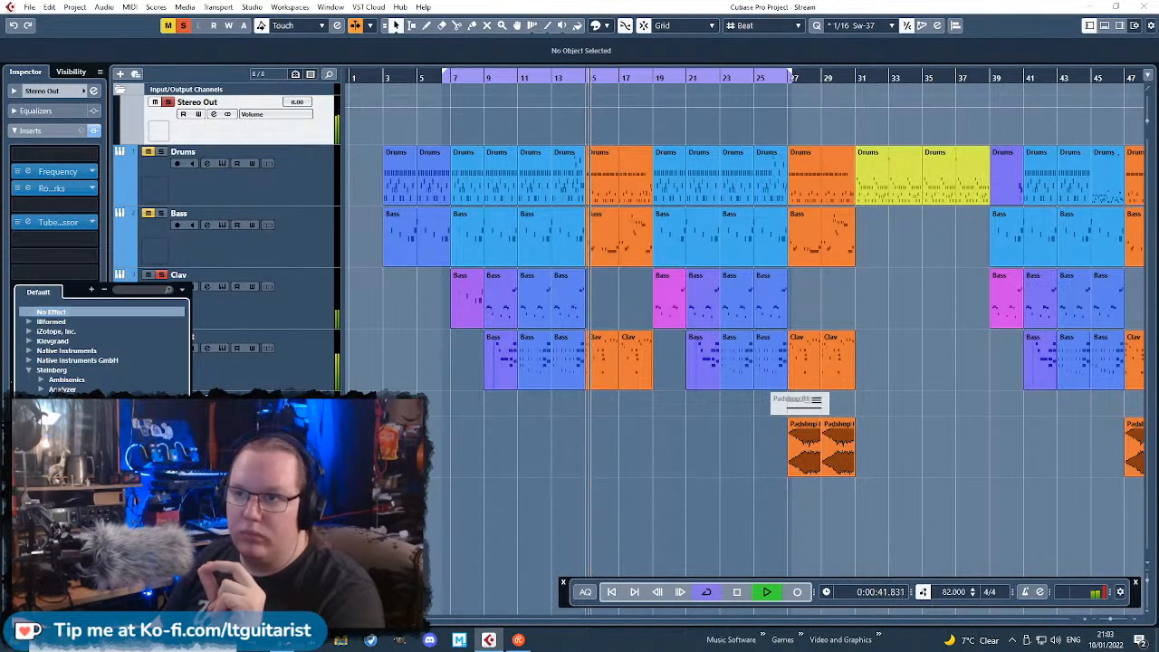
click(81, 534)
drag(366, 283, 549, 623)
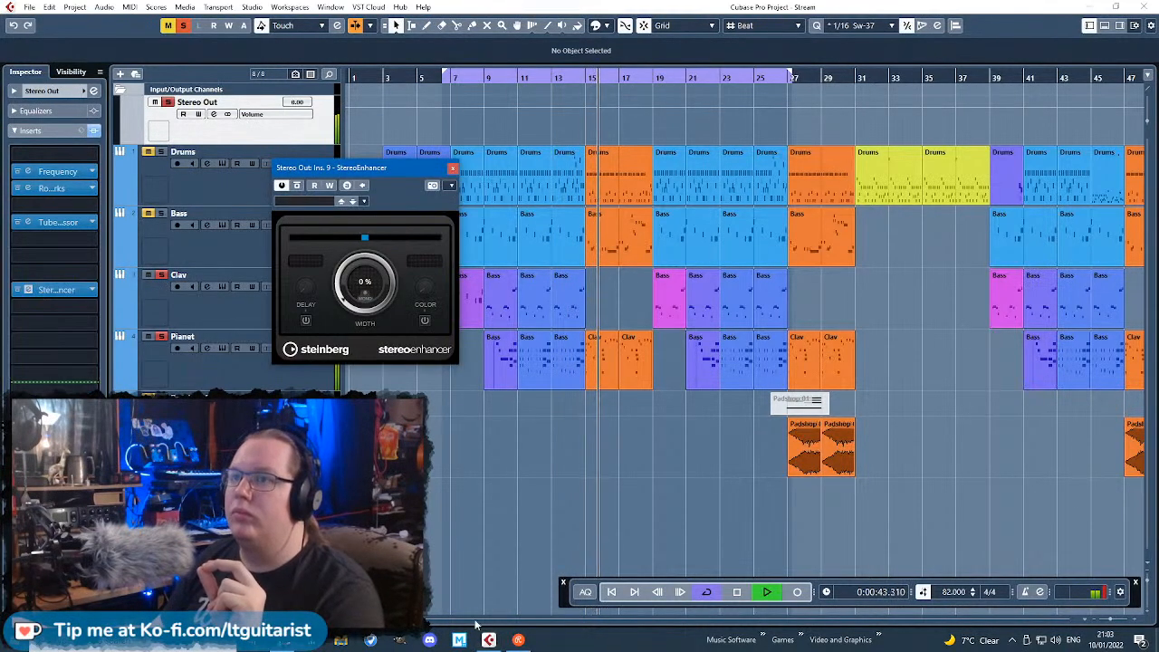
click(450, 168)
mouse_move(72, 289)
mouse_down()
mouse_move(73, 258)
mouse_move(69, 268)
mouse_up()
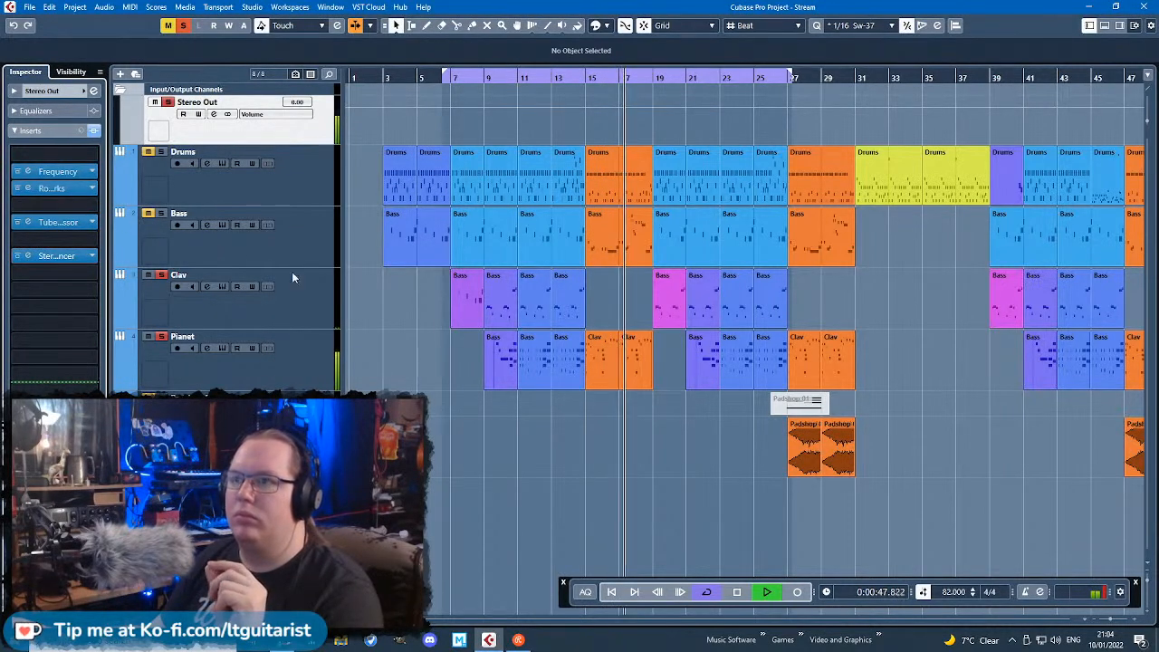
click(517, 80)
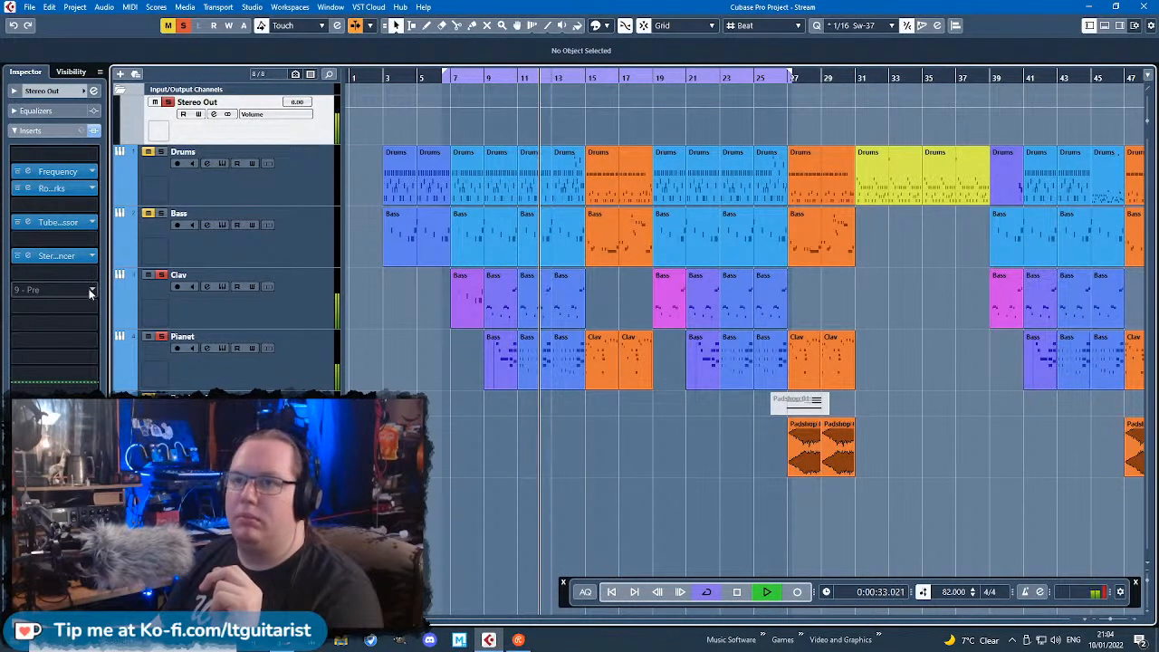
click(96, 222)
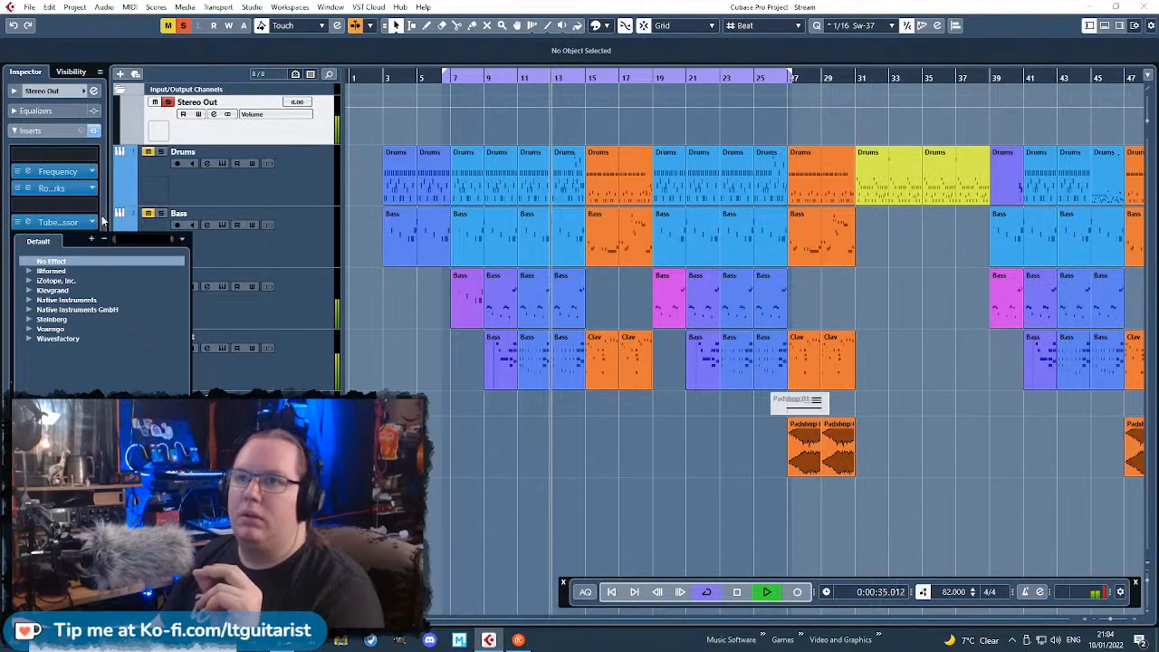
click(99, 219)
click(92, 204)
click(92, 204)
click(73, 165)
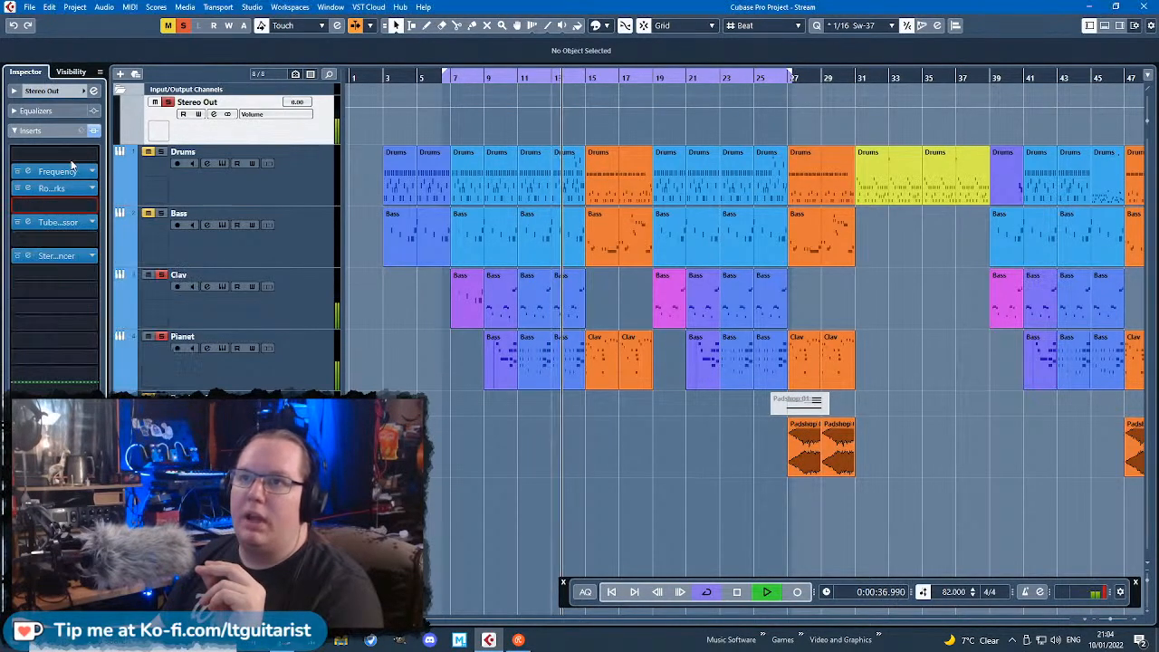
Step: Insert the Grungelizer distortion effect between Tube Compressor and StereoEnhancer on Stereo Out
click(89, 240)
click(28, 300)
click(28, 338)
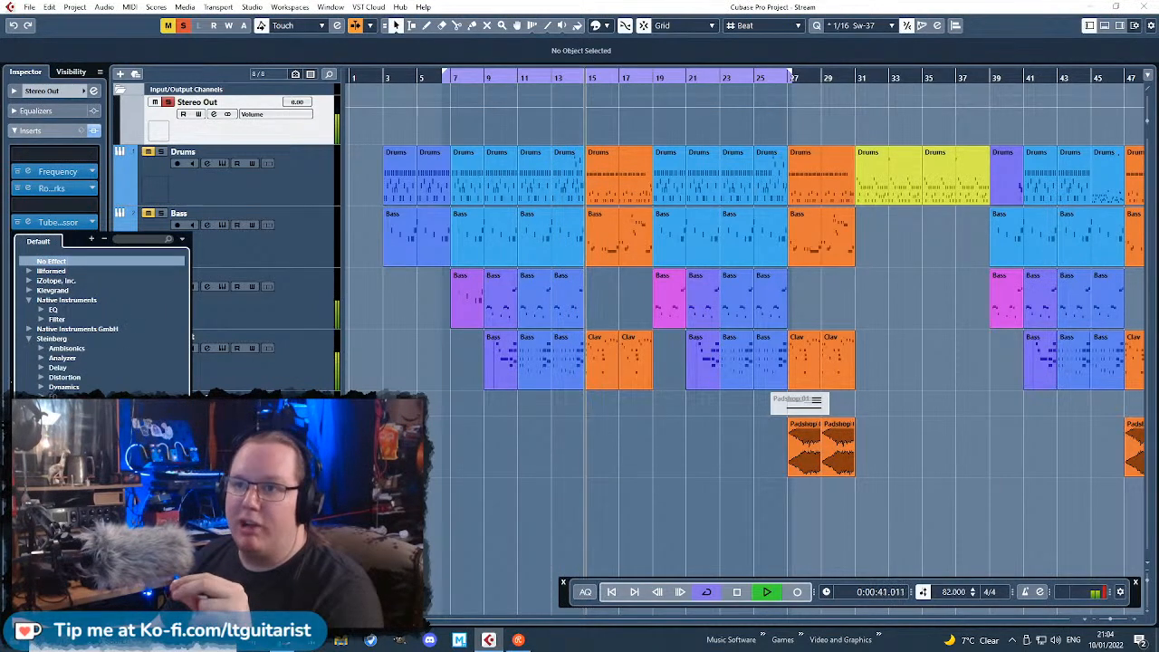
click(40, 387)
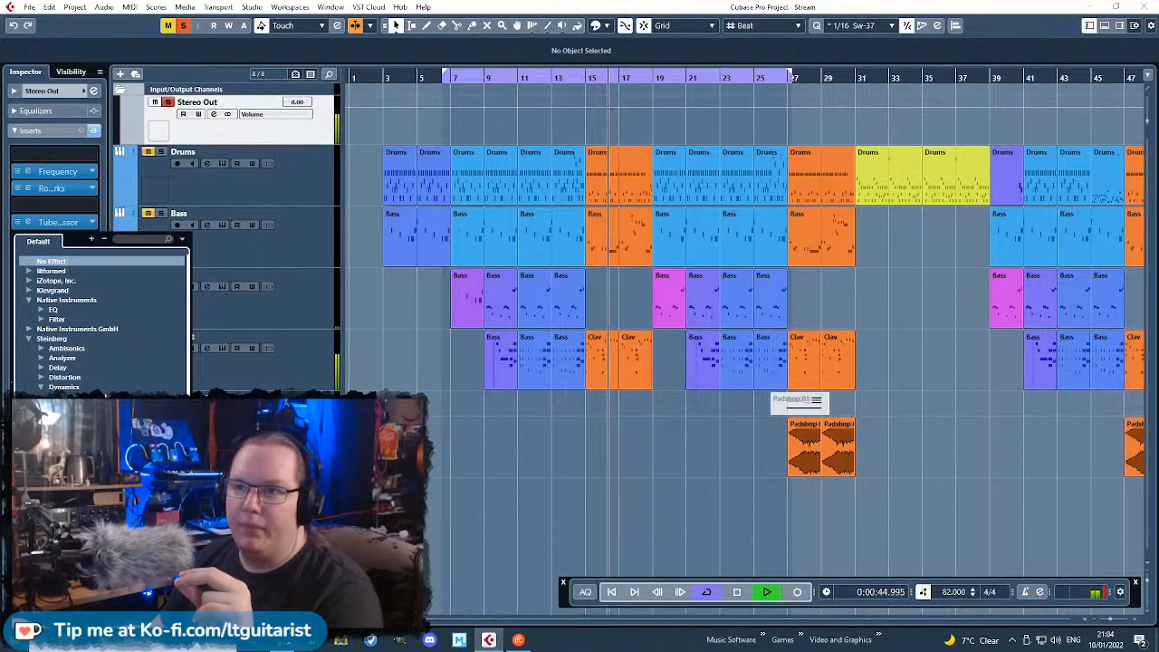
click(41, 378)
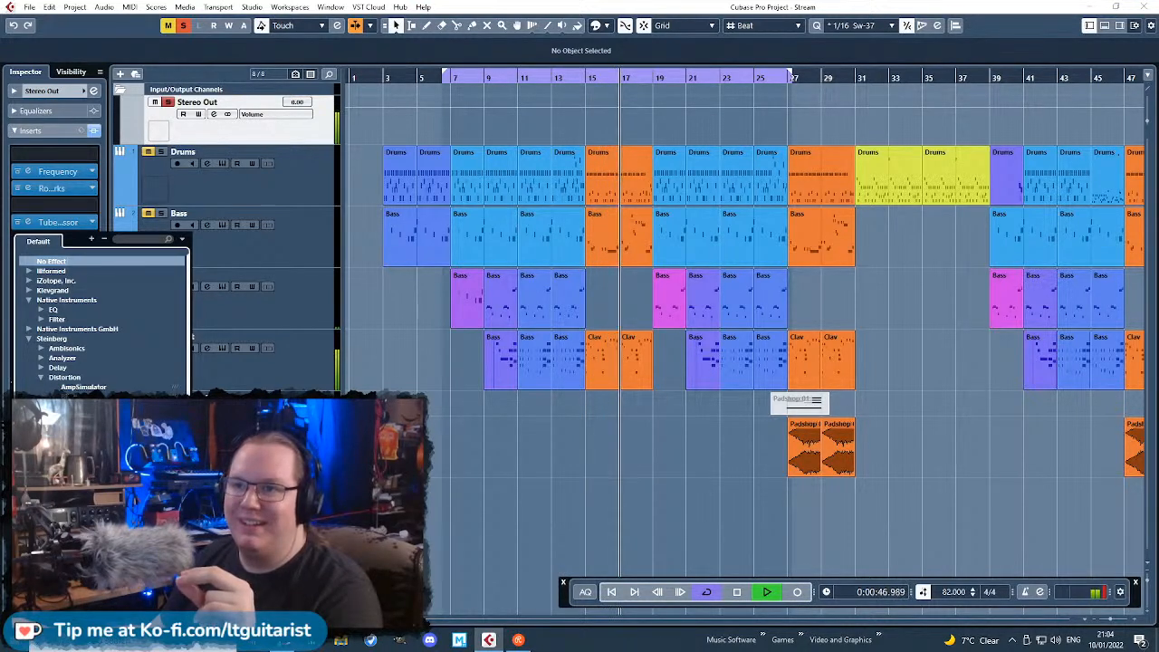
click(84, 444)
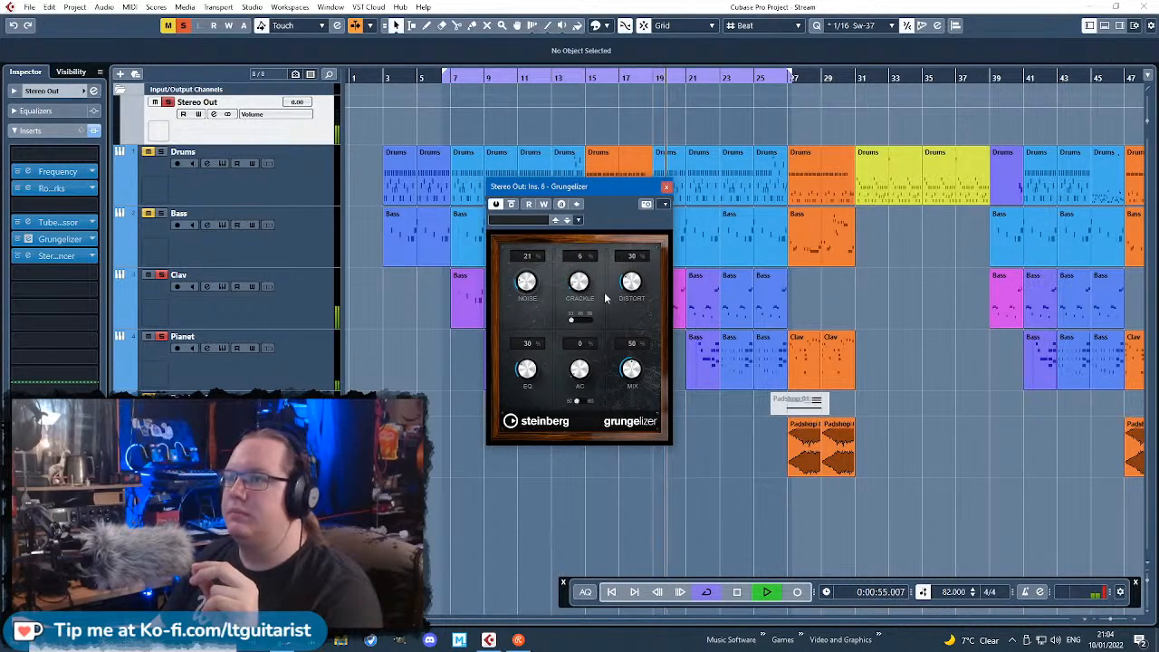
Step: Set Grungelizer to 3% noise, 4% crackle at the middle speed, 76% distort and 92% mix, and close it
drag(640, 272, 644, 253)
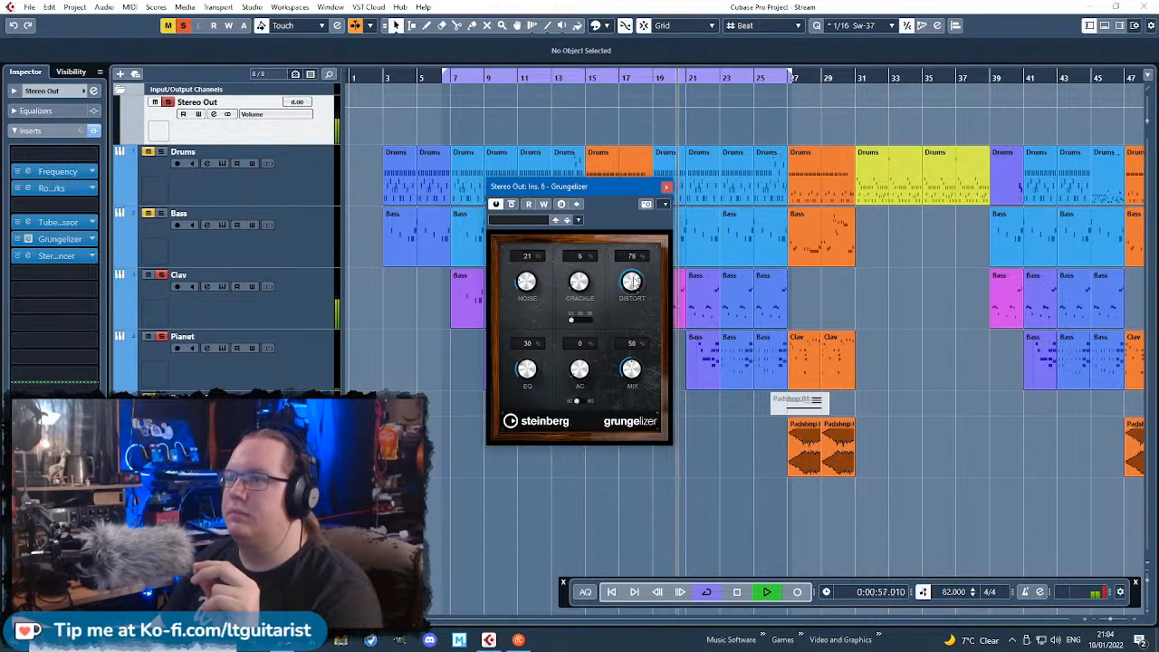
drag(632, 365, 631, 344)
drag(632, 370, 590, 386)
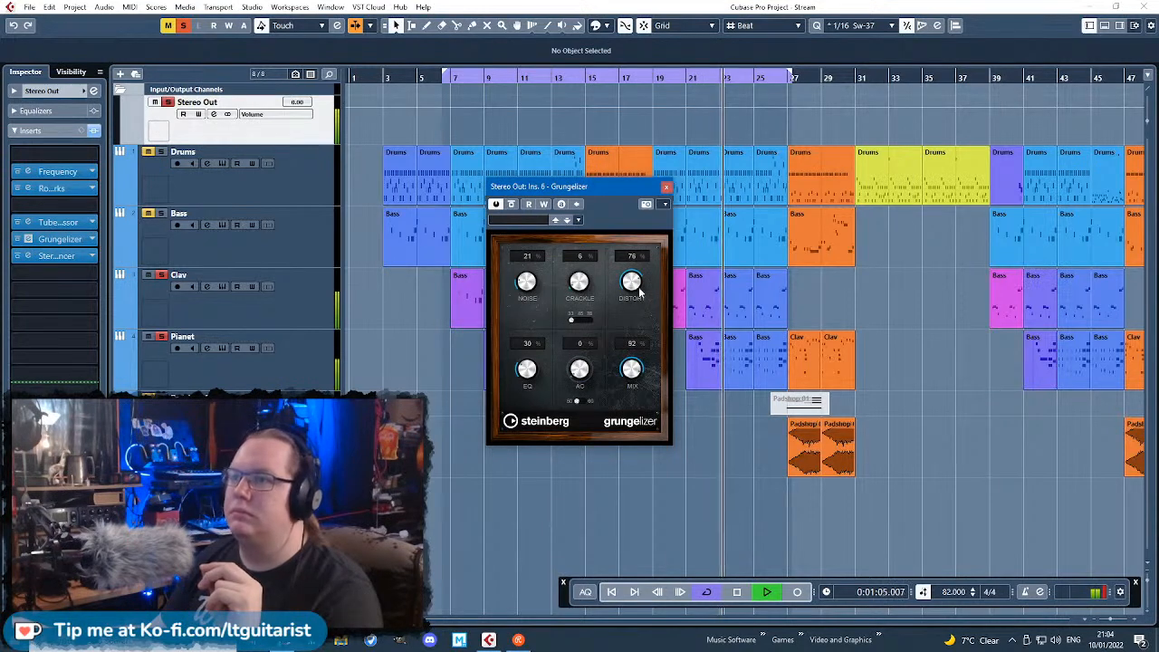
click(577, 321)
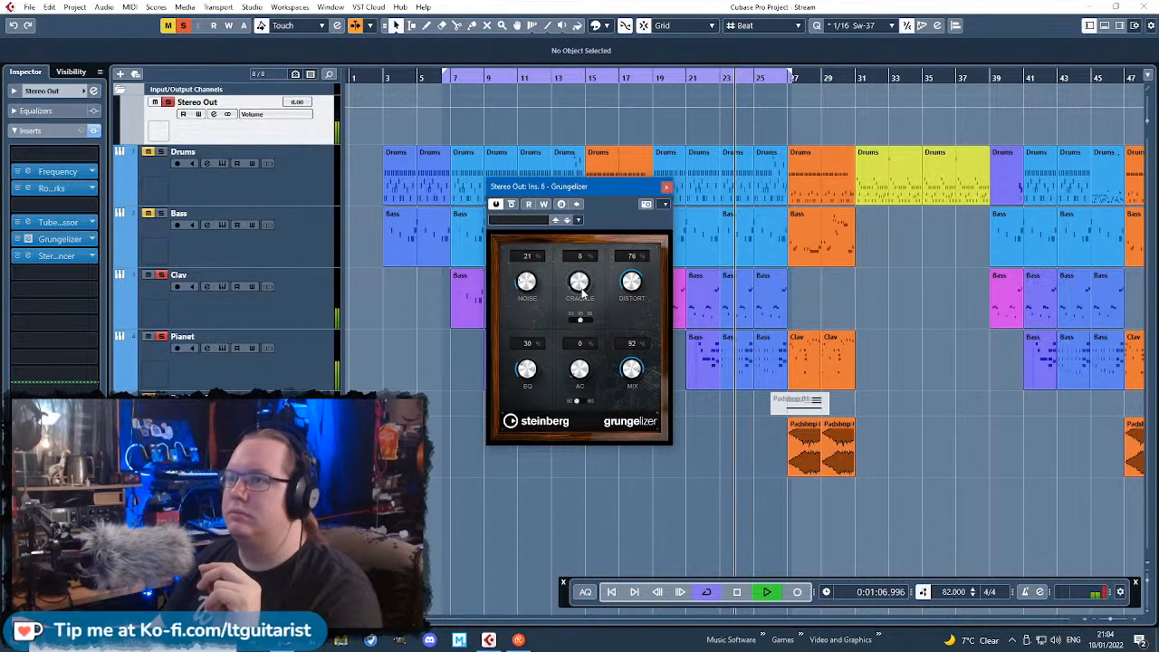
drag(527, 287, 589, 284)
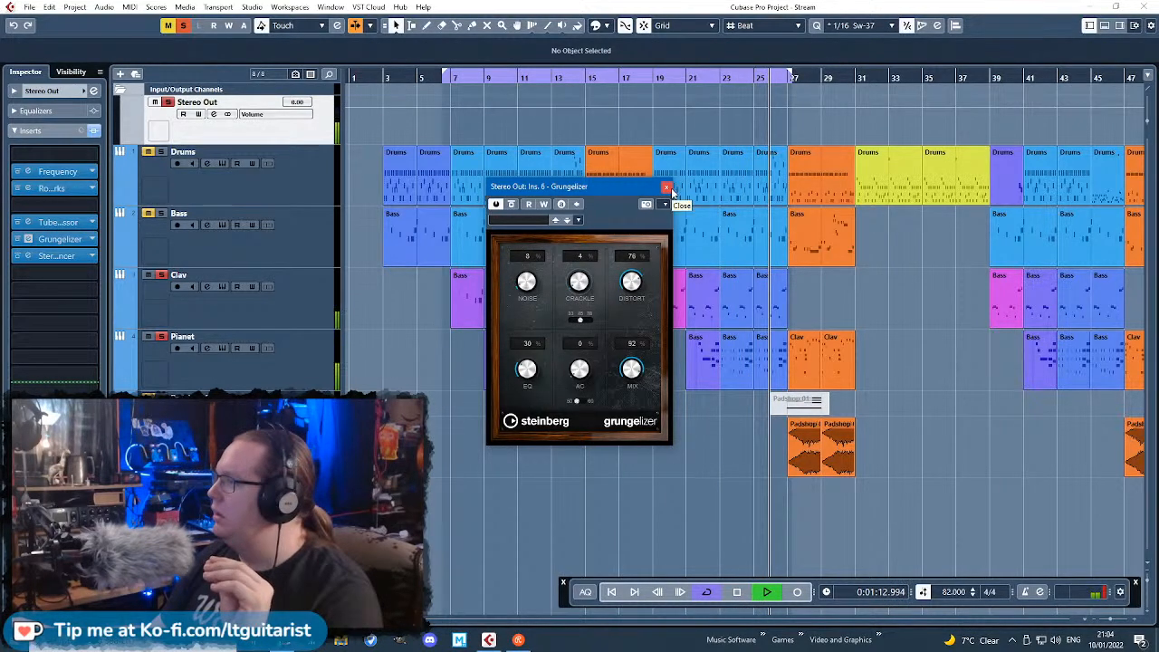
click(667, 187)
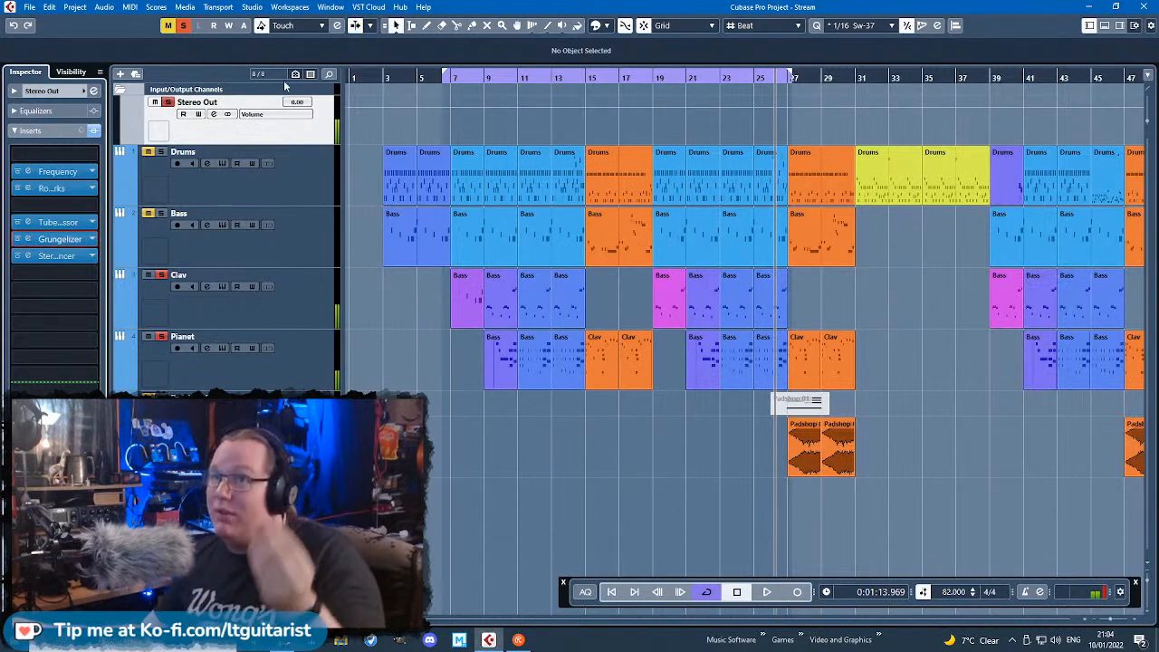
Step: Export the Stereo Out mixdown between the locators as a Wave file named Keys Sample
click(30, 7)
mouse_move(108, 191)
click(208, 192)
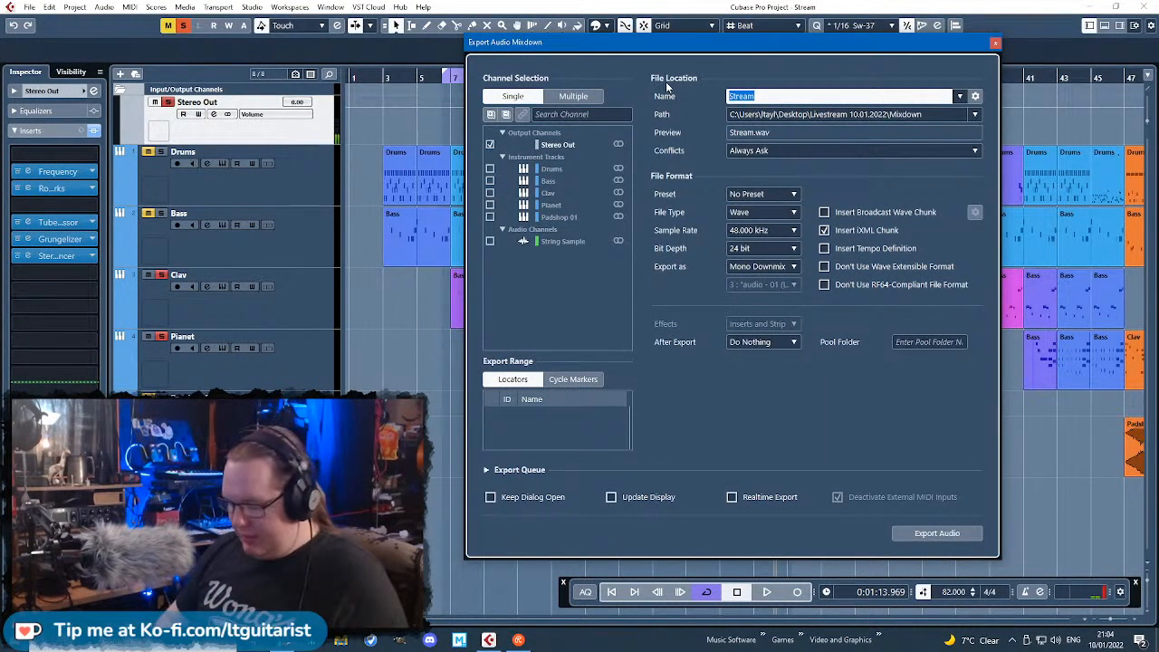
text(Keys Sample)
key(Return)
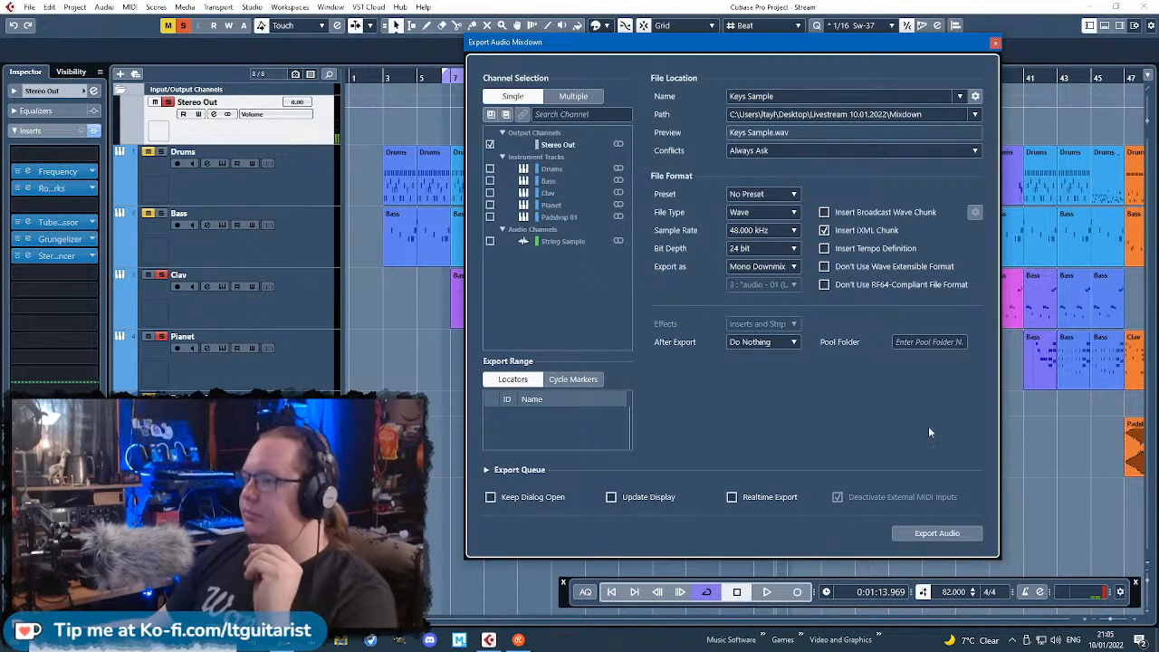
click(948, 534)
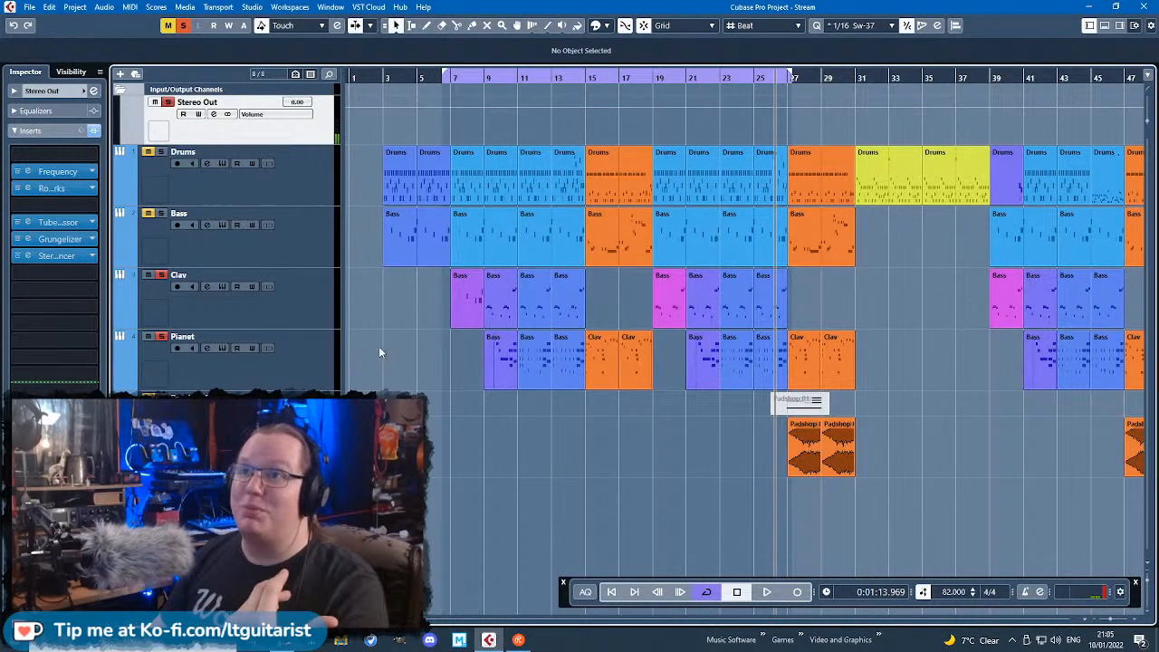
Step: Bypass all Stereo Out inserts, and mute the Clav and Pianet tracks with every solo turned off
click(92, 132)
click(425, 77)
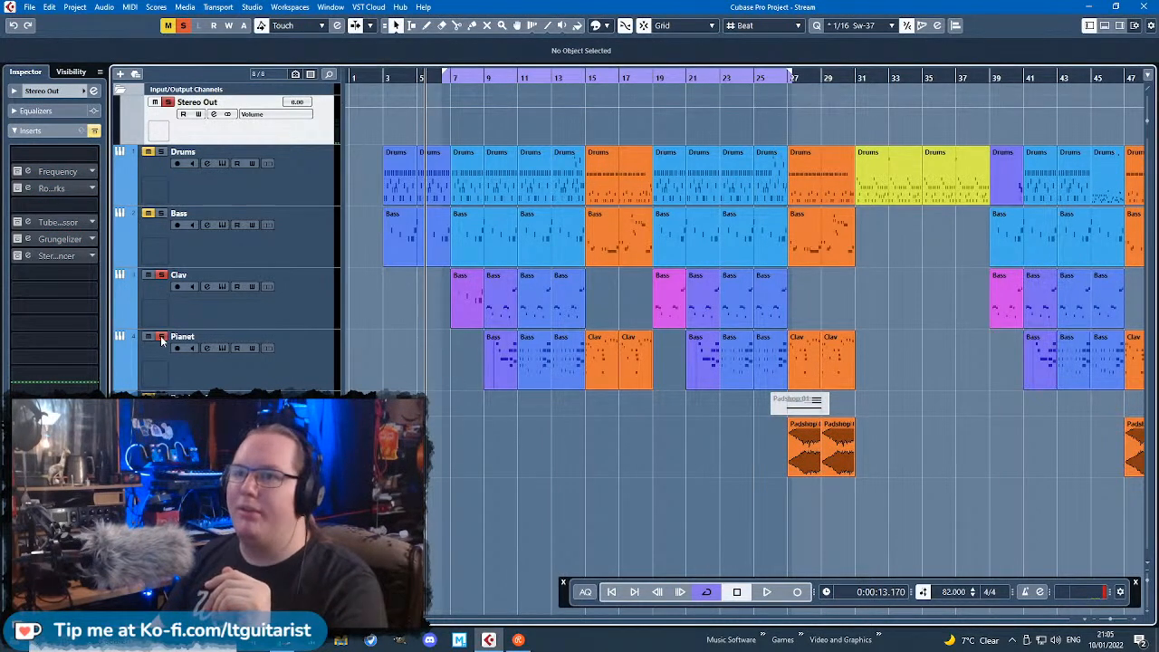
click(190, 312)
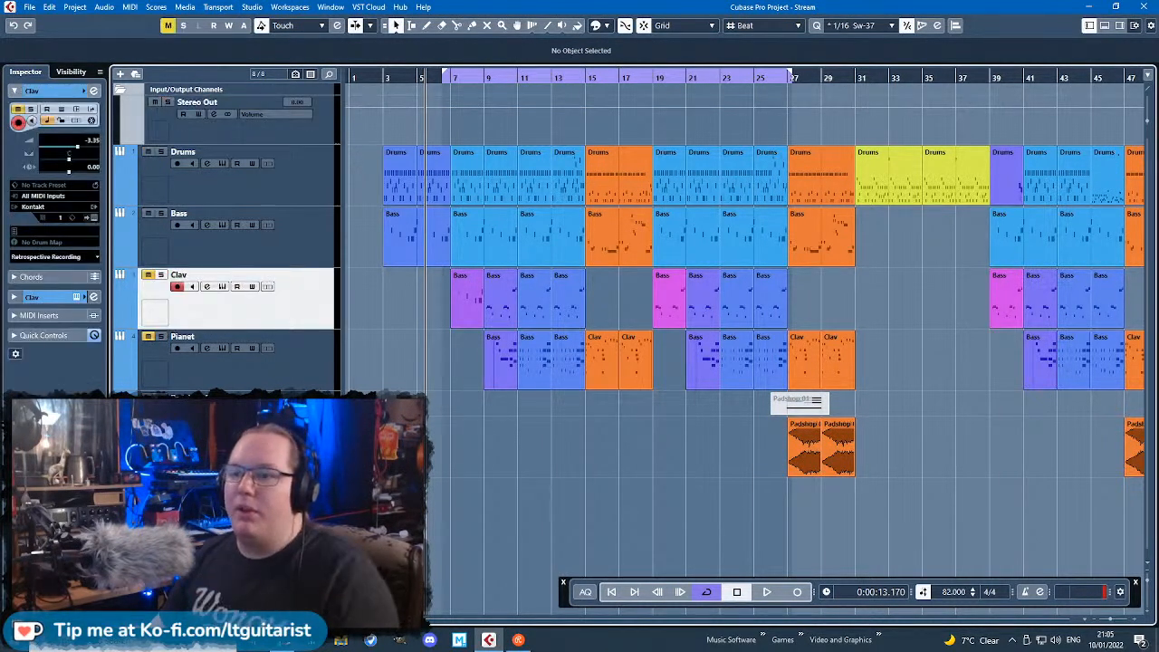
Step: Import the Keys Sample file from File Explorer onto a new audio track starting at bar 7
click(283, 645)
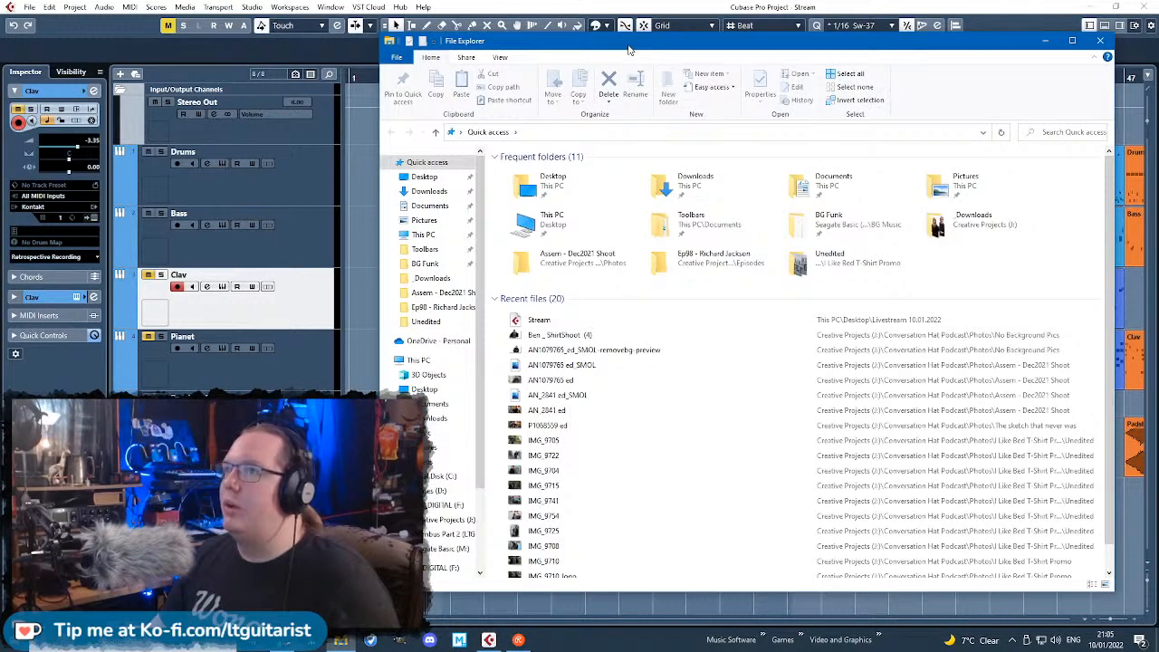
drag(628, 45, 624, 0)
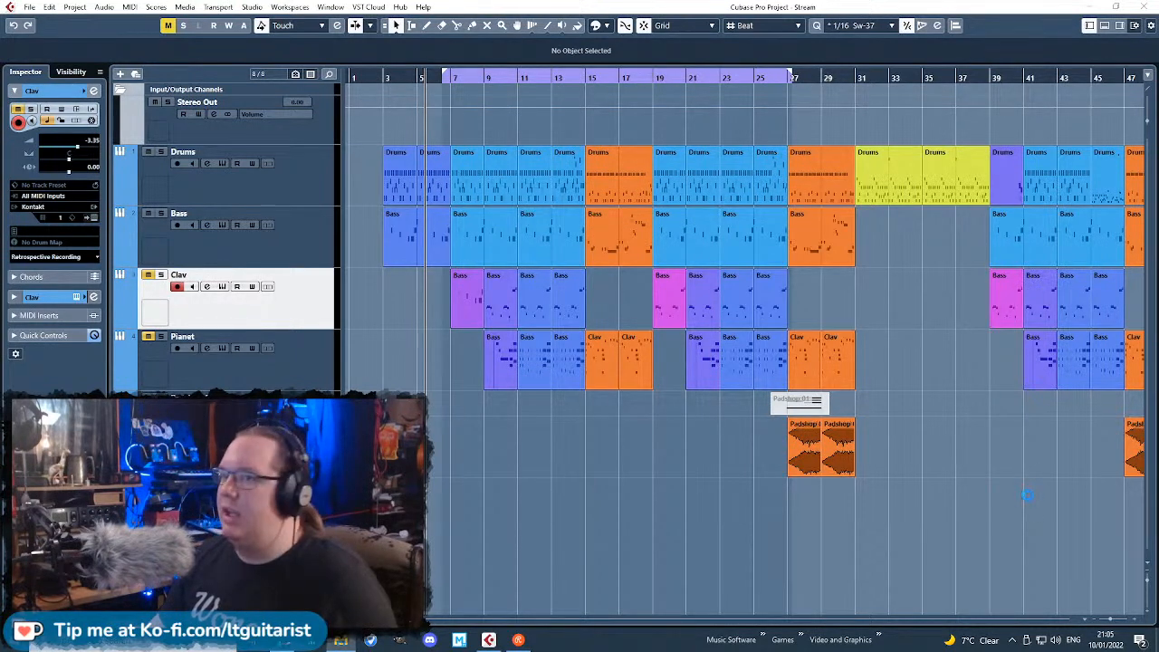
drag(454, 502, 451, 496)
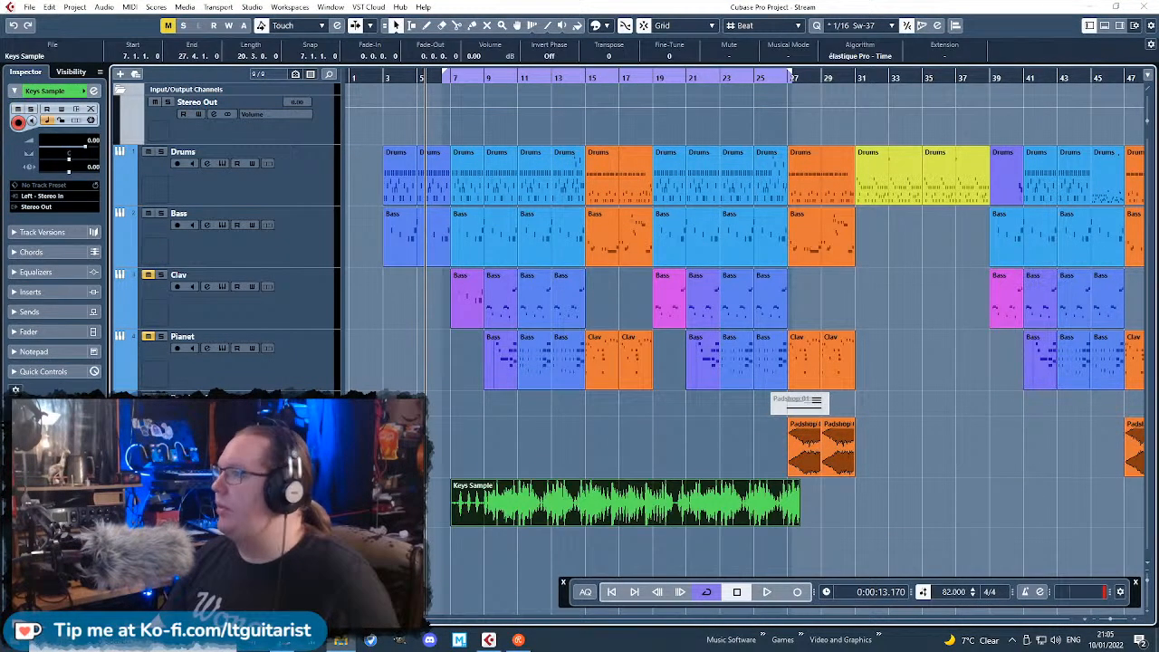
click(599, 446)
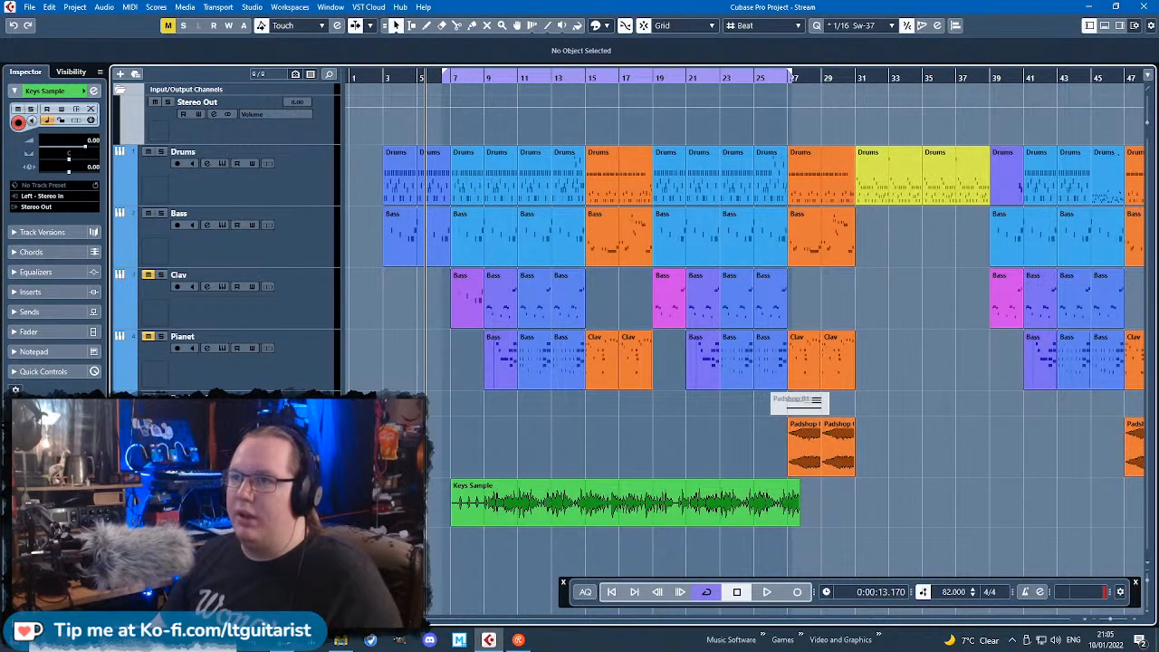
Step: Split the Keys Sample event at bar 9 and colour its first two-bar section magenta
scroll(474, 503, up, 4)
key(3)
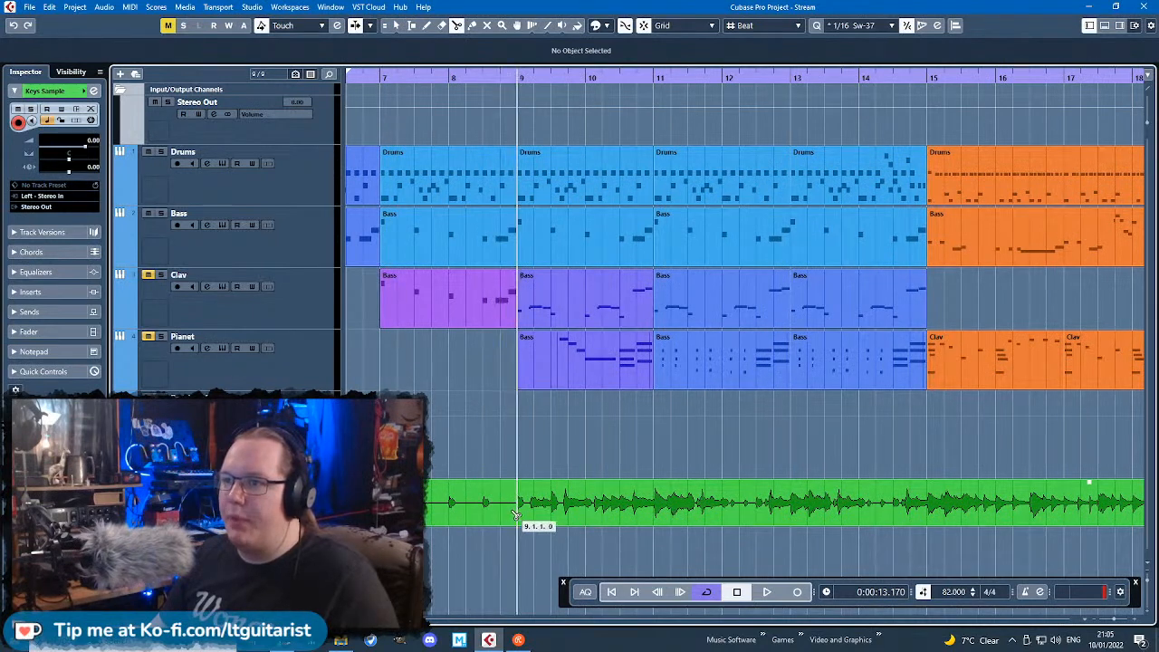
click(513, 514)
key(1)
click(471, 503)
click(605, 25)
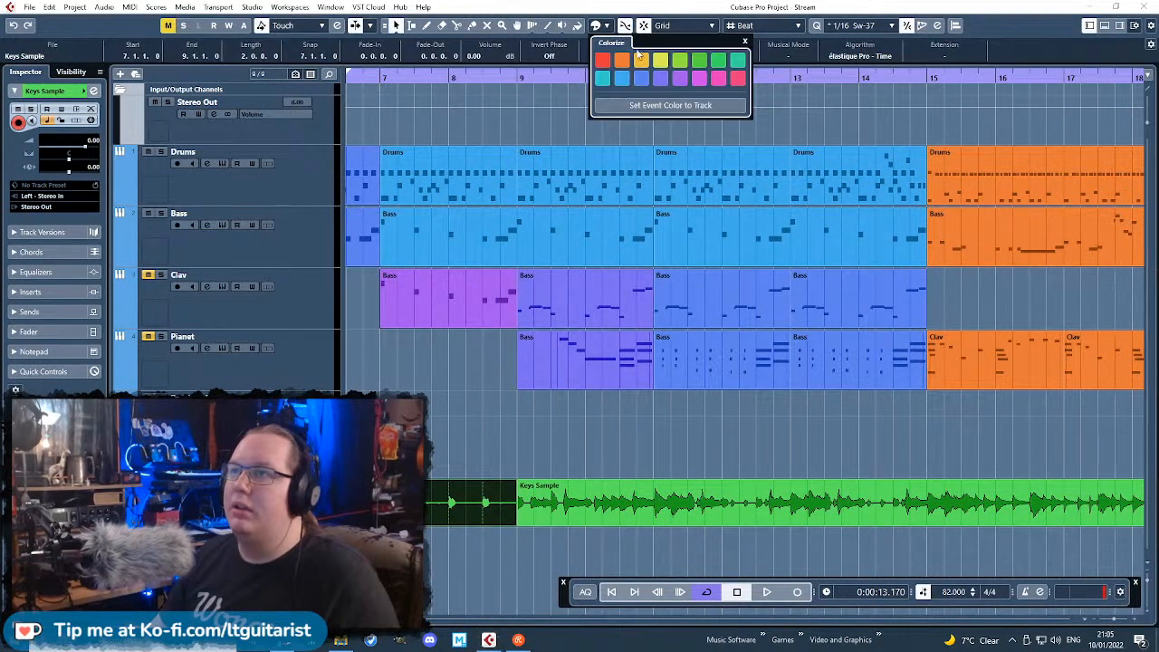
click(697, 80)
click(509, 436)
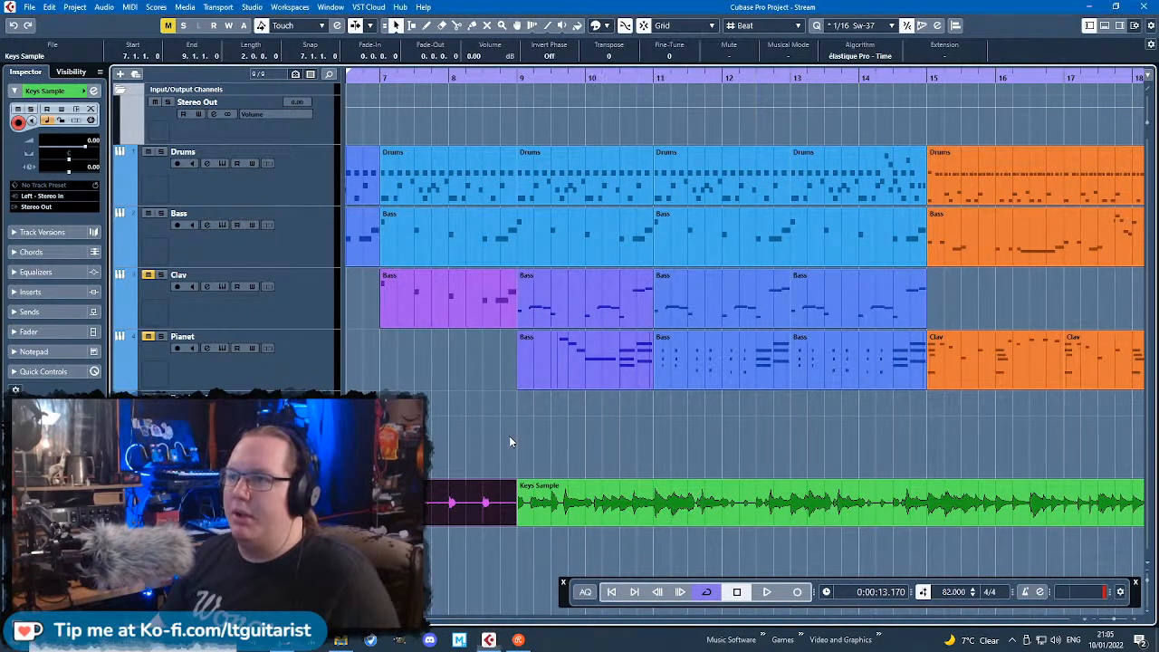
Step: Split the remaining Keys Sample audio at bars 11 and 15
key(3)
click(659, 511)
click(927, 504)
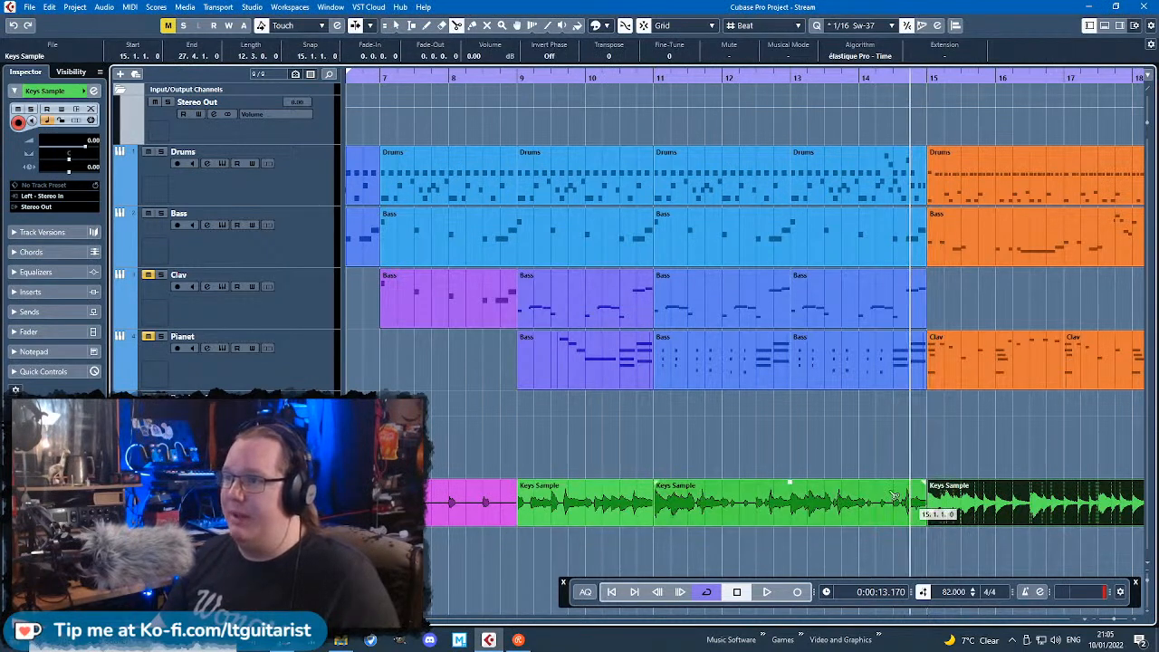
Step: Colour the Keys Sample slice at bars 9–11 and the slice at bars 11–15 blue
key(1)
click(586, 448)
click(580, 514)
click(609, 26)
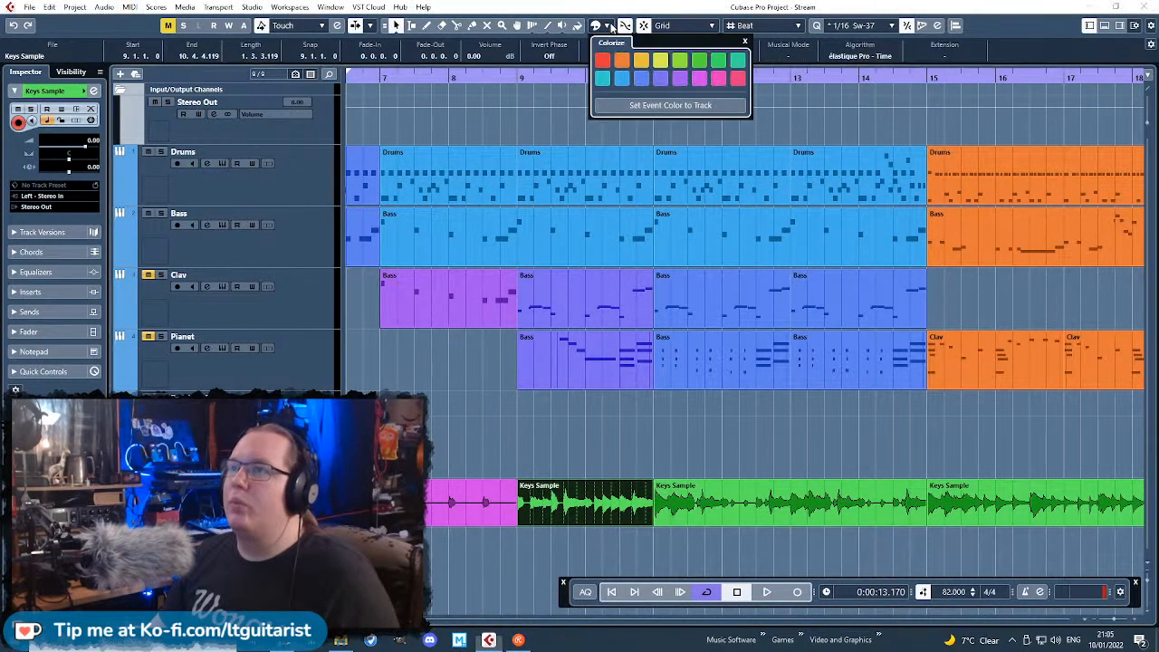
click(640, 78)
click(751, 504)
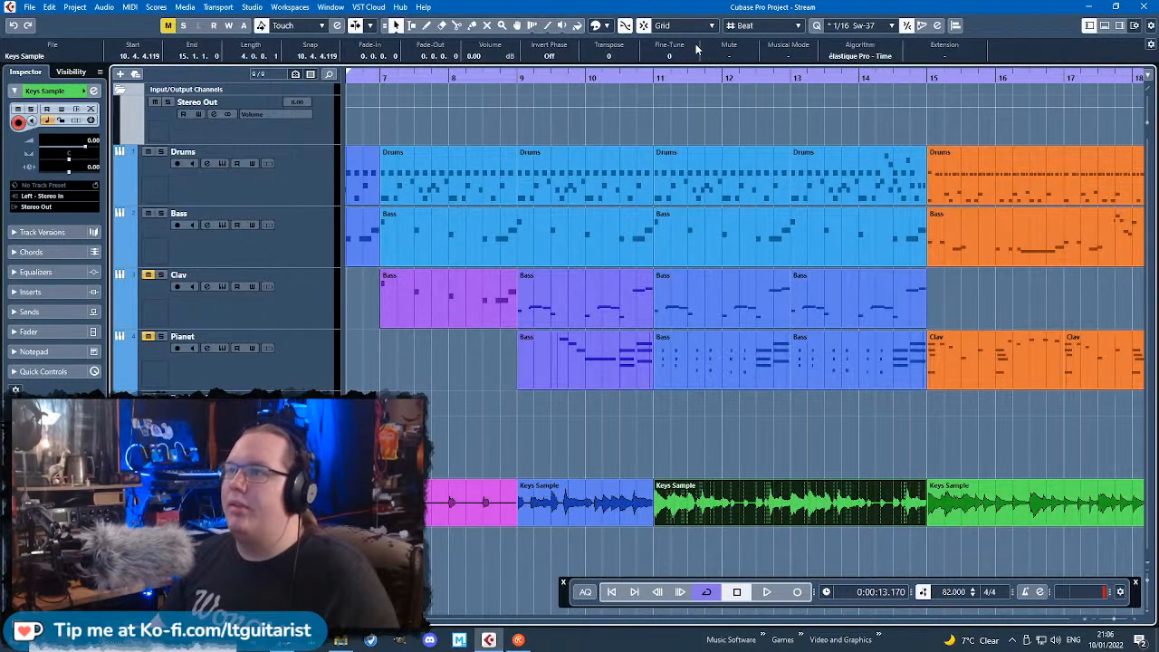
click(624, 28)
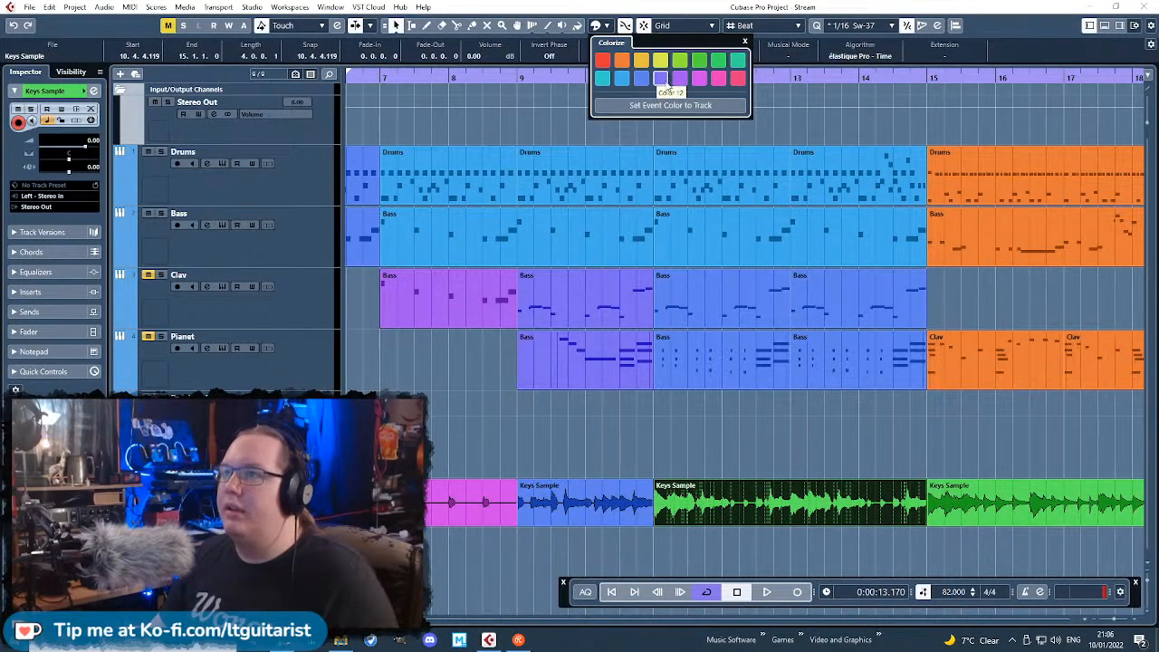
click(641, 80)
Step: Split the blue Keys Sample slice spanning bars 11–15 at bar 13
click(797, 542)
key(3)
click(793, 512)
click(793, 512)
key(1)
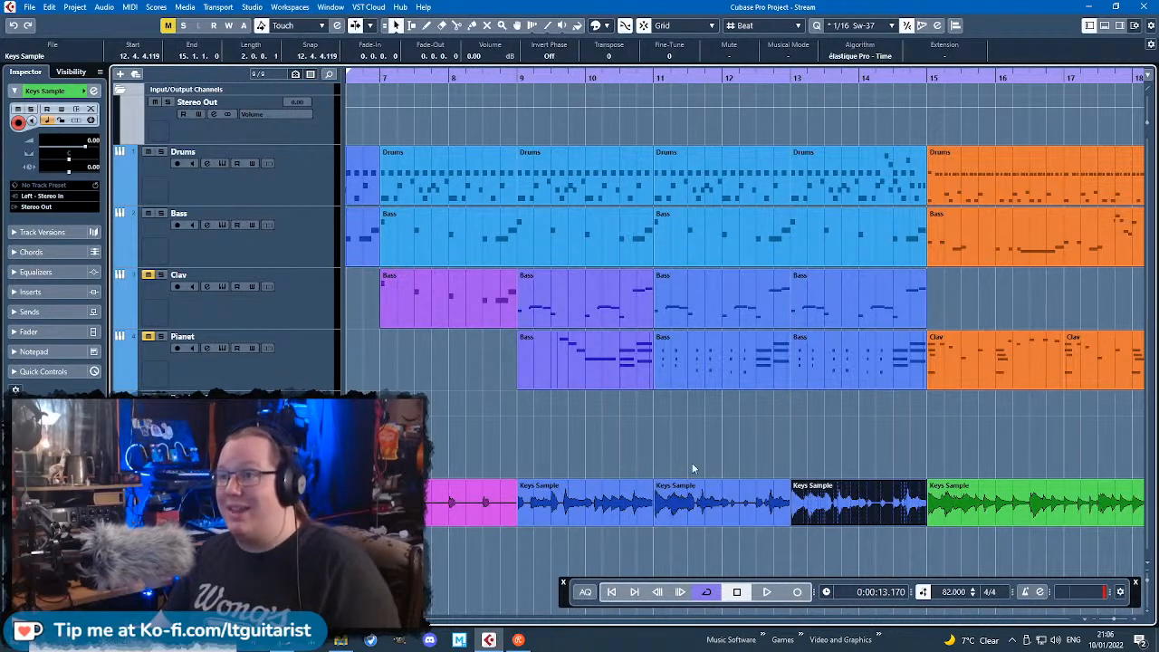
Step: Recolour the Keys Sample slice at bars 9–11 purple
click(706, 477)
click(580, 503)
click(624, 28)
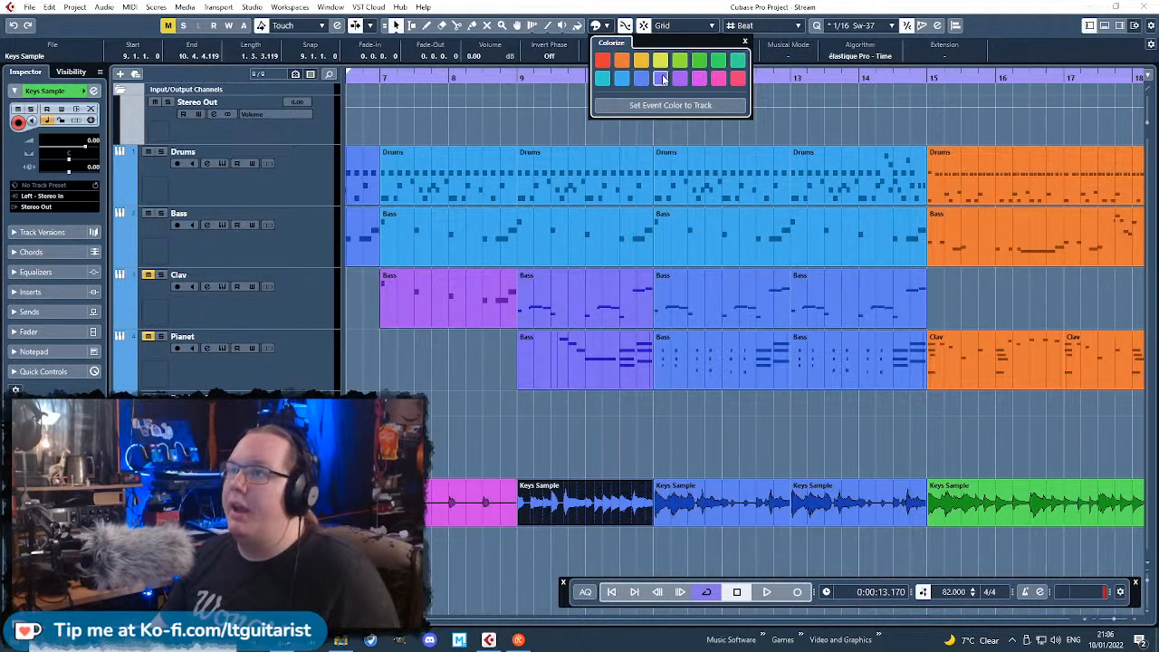
click(587, 435)
Step: Split the Keys Sample audio at bars 19 and 17, and replace the bar 17–19 slice with a duplicate of the bar 15–17 slice
scroll(586, 441, down, 2)
scroll(807, 472, up, 2)
key(3)
click(908, 504)
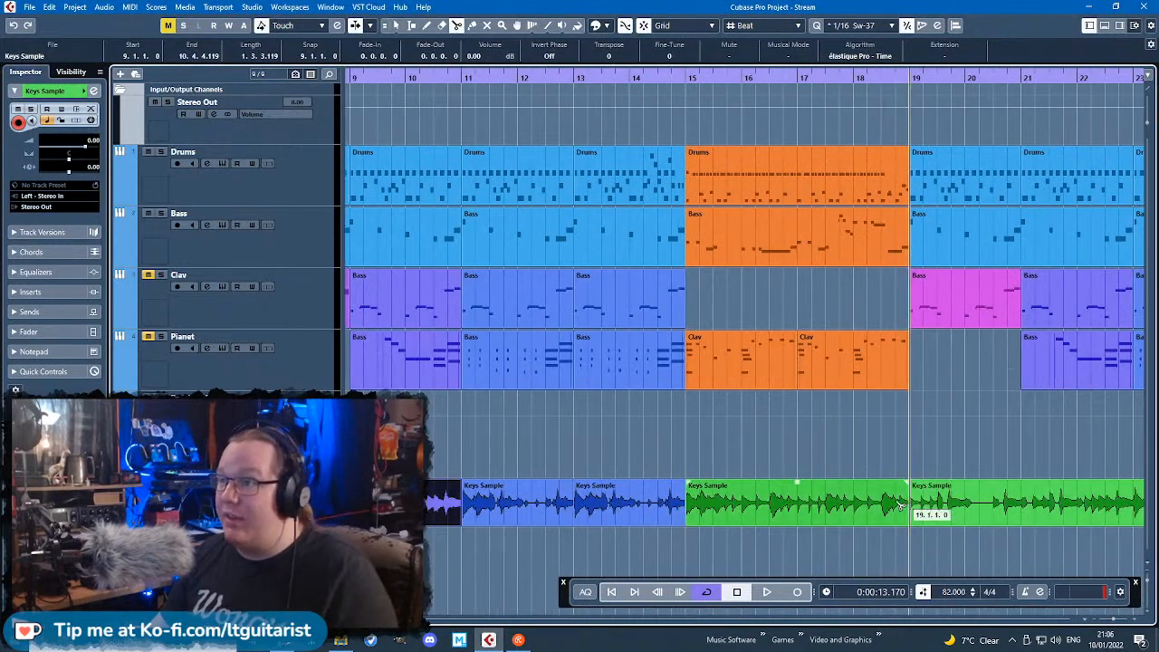
click(800, 507)
key(1)
click(821, 516)
key(Delete)
click(763, 496)
key(ctrl+d)
Step: Colour both Keys Sample slices in bars 15–19 orange, and delete the String Sample part on the track above
shift+click(738, 493)
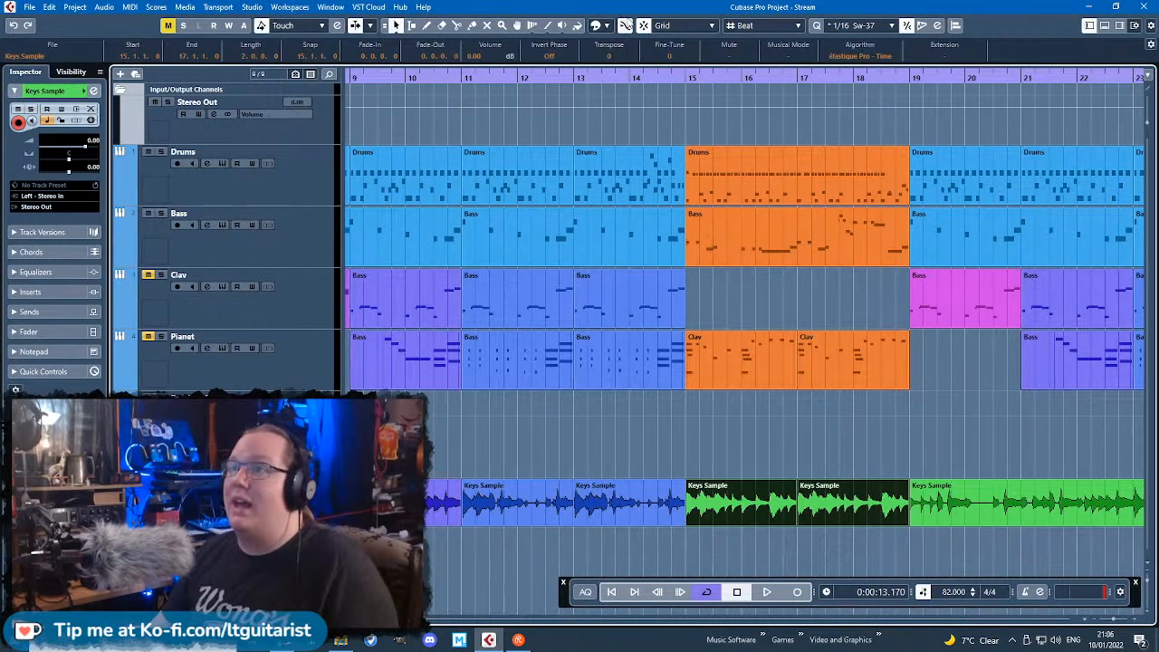
click(596, 25)
click(622, 60)
click(975, 444)
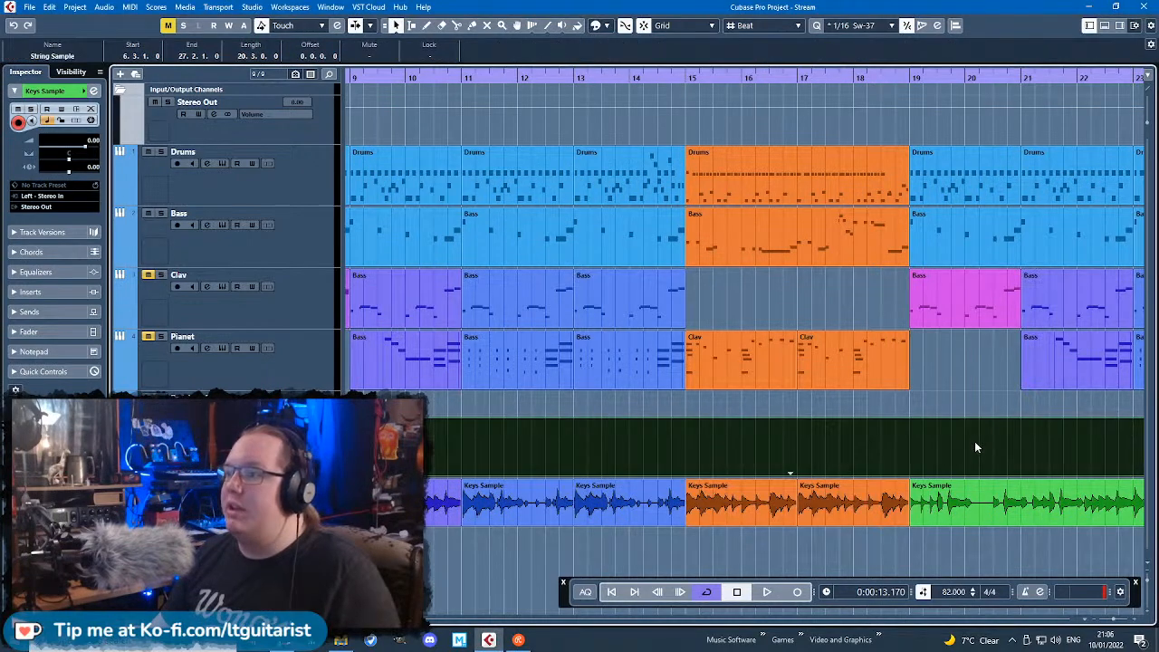
key(Delete)
Step: Split the Keys Sample audio at bar 21 and delete everything after that point
click(994, 500)
key(3)
click(1025, 507)
key(1)
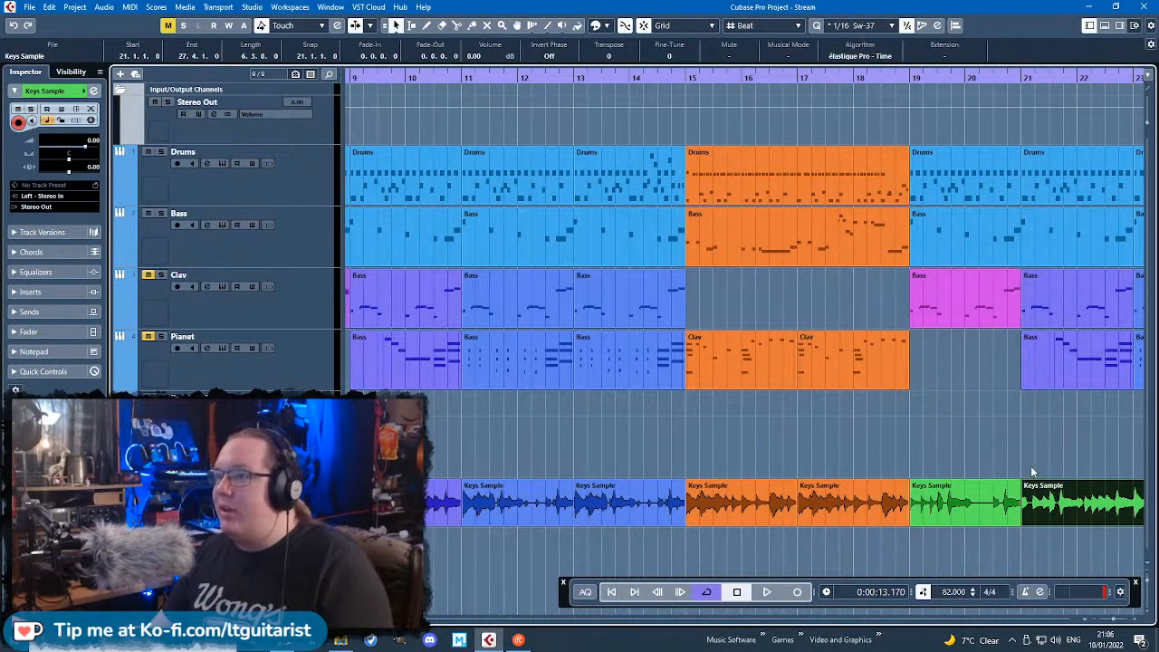
scroll(901, 504, down, 3)
scroll(903, 505, up, 1)
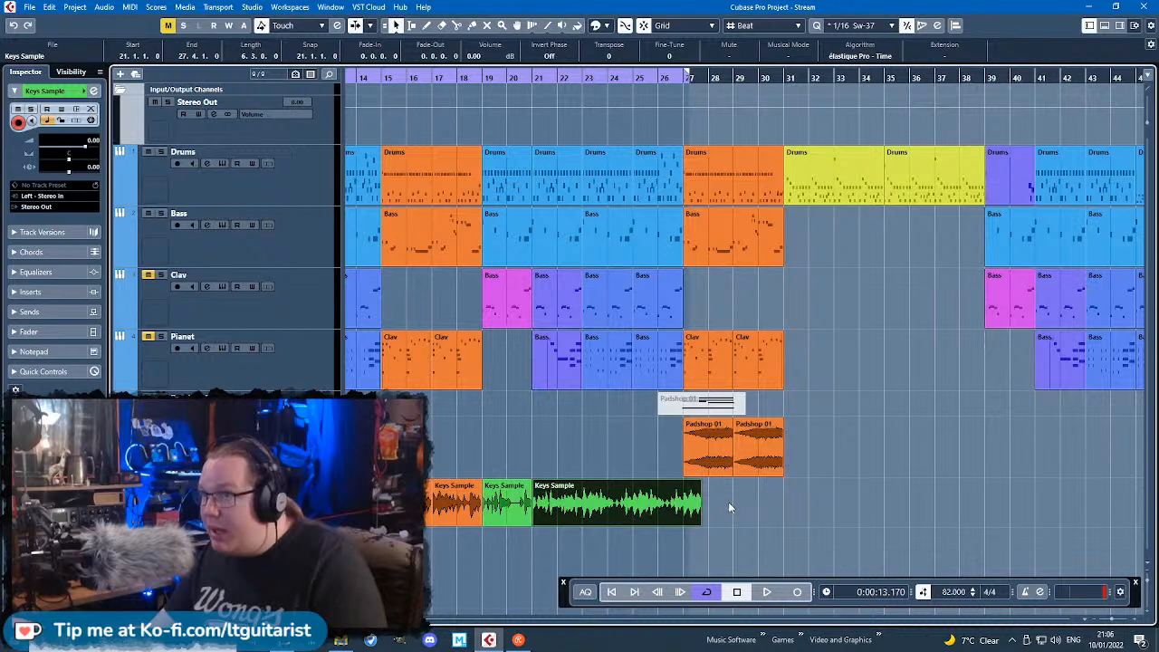
key(Delete)
Step: Colour the Keys Sample slice at bars 19–21 magenta
click(503, 509)
click(600, 26)
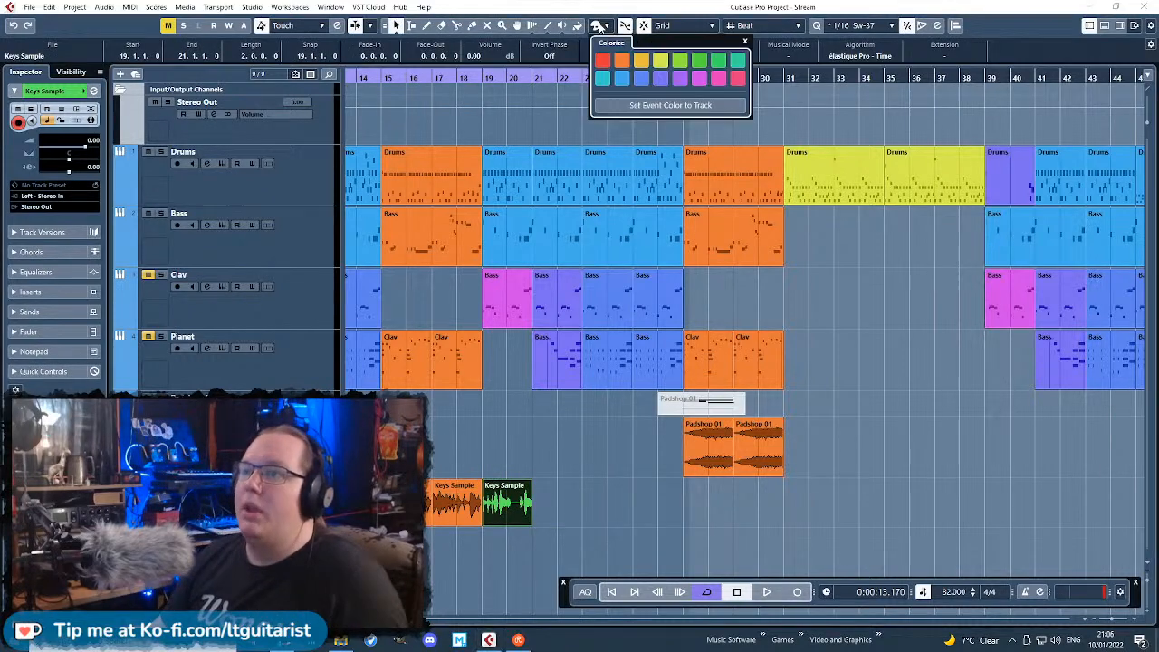
click(523, 453)
Step: Duplicate the Keys Sample slices of bars 9–21 directly after bar 21, and delete the surplus slice past bar 31
scroll(525, 453, left, 3)
scroll(557, 453, down, 2)
scroll(480, 441, up, 1)
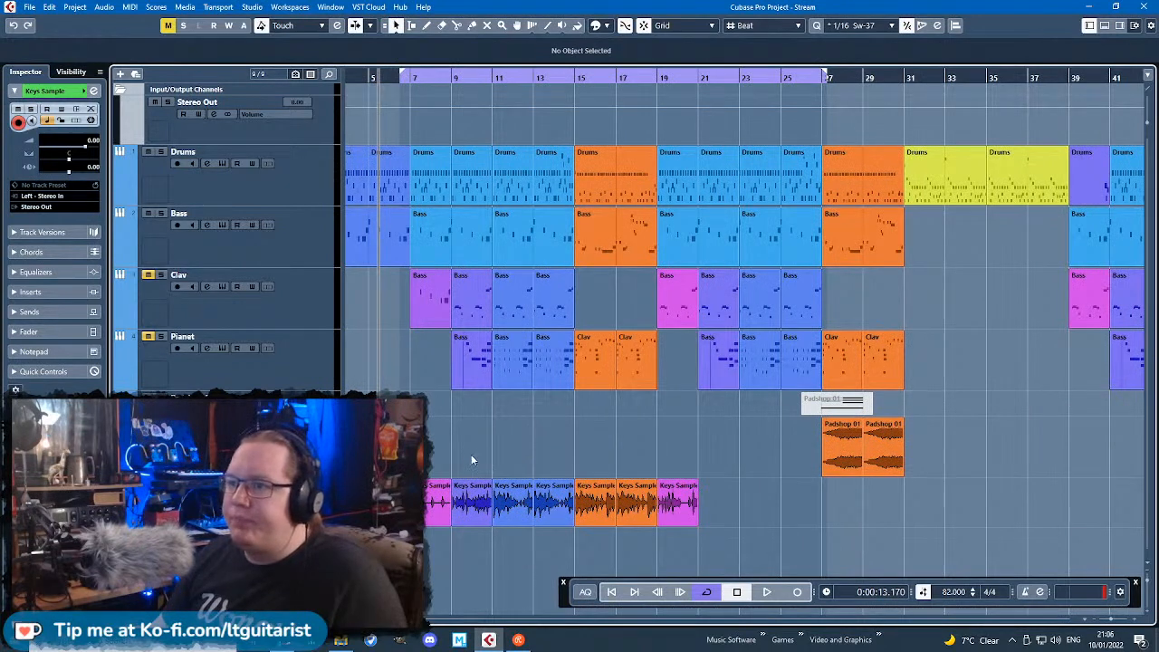
drag(453, 453, 768, 522)
key(ctrl+d)
drag(955, 503, 922, 516)
key(Delete)
Step: Duplicate the Keys Sample slices of bars 19–31 and move the copies to start at bar 39
scroll(922, 516, right, 3)
drag(790, 511, 455, 505)
key(ctrl+d)
drag(687, 503, 857, 505)
Step: Duplicate the Keys Sample slices of bars 39–51 directly after bar 51, and delete the surplus slices past bar 59
scroll(874, 541, right, 4)
drag(838, 554, 457, 474)
key(ctrl+d)
drag(949, 439, 888, 498)
key(Delete)
Step: Try a project tempo of 82.100 to close the gap between slices at bar 11
scroll(706, 502, down, 3)
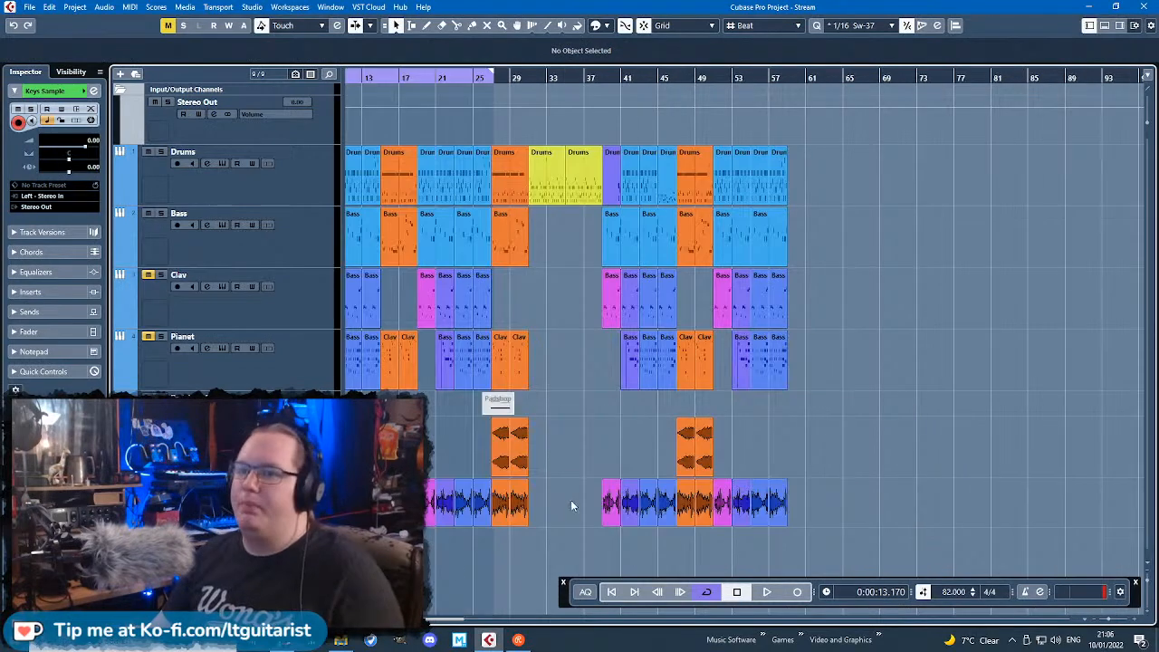
scroll(463, 558, up, 1)
scroll(483, 557, up, 4)
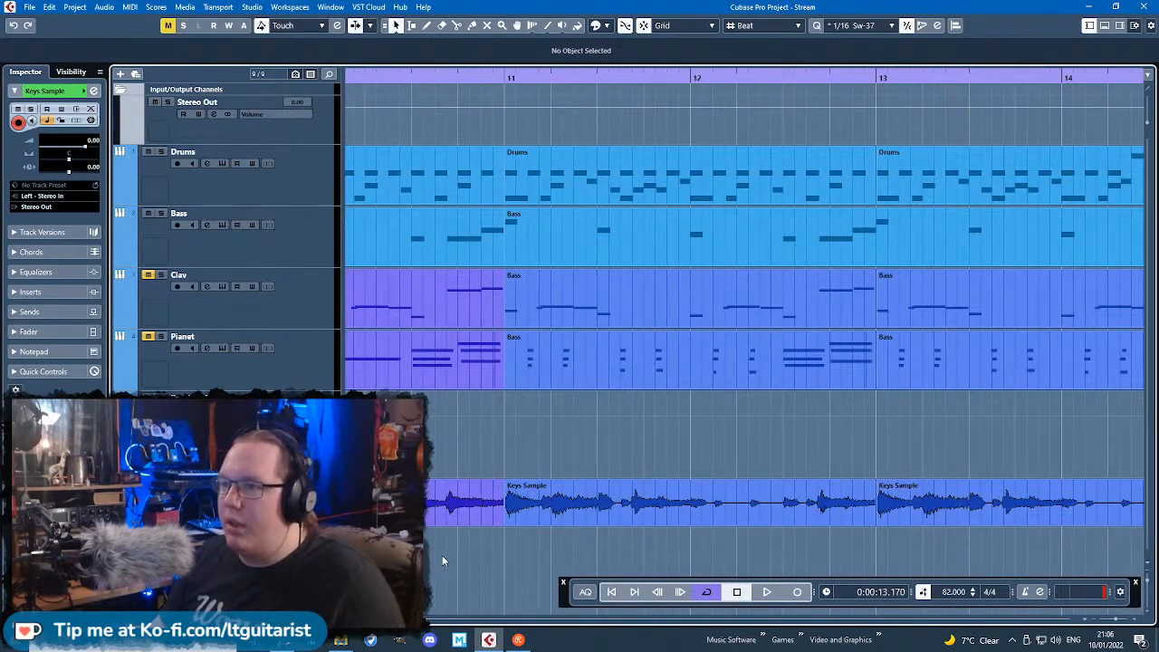
scroll(451, 557, up, 2)
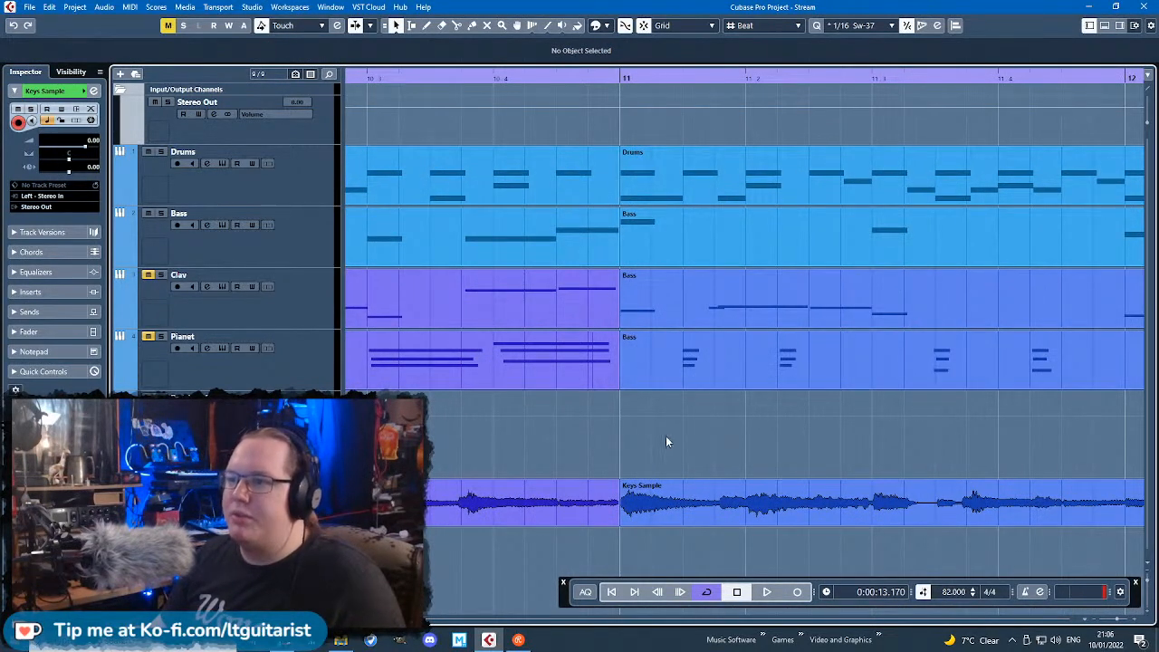
click(958, 592)
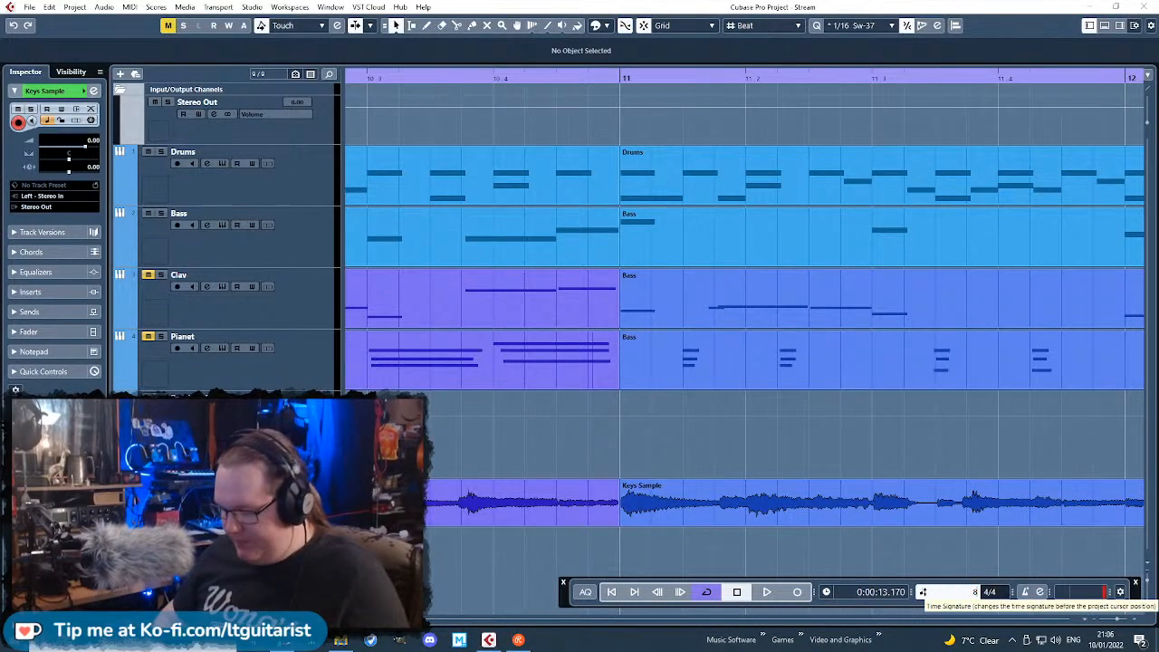
key(Return)
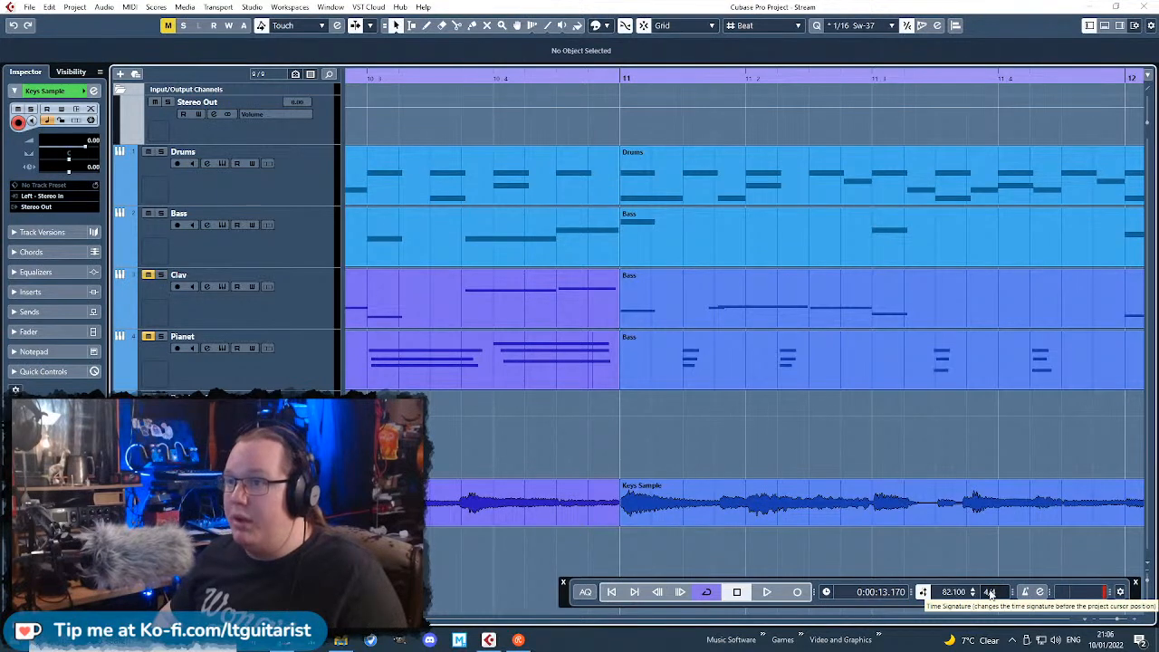
Step: Turn off the tempo track and set the fixed tempo to 81.912
click(923, 592)
click(949, 593)
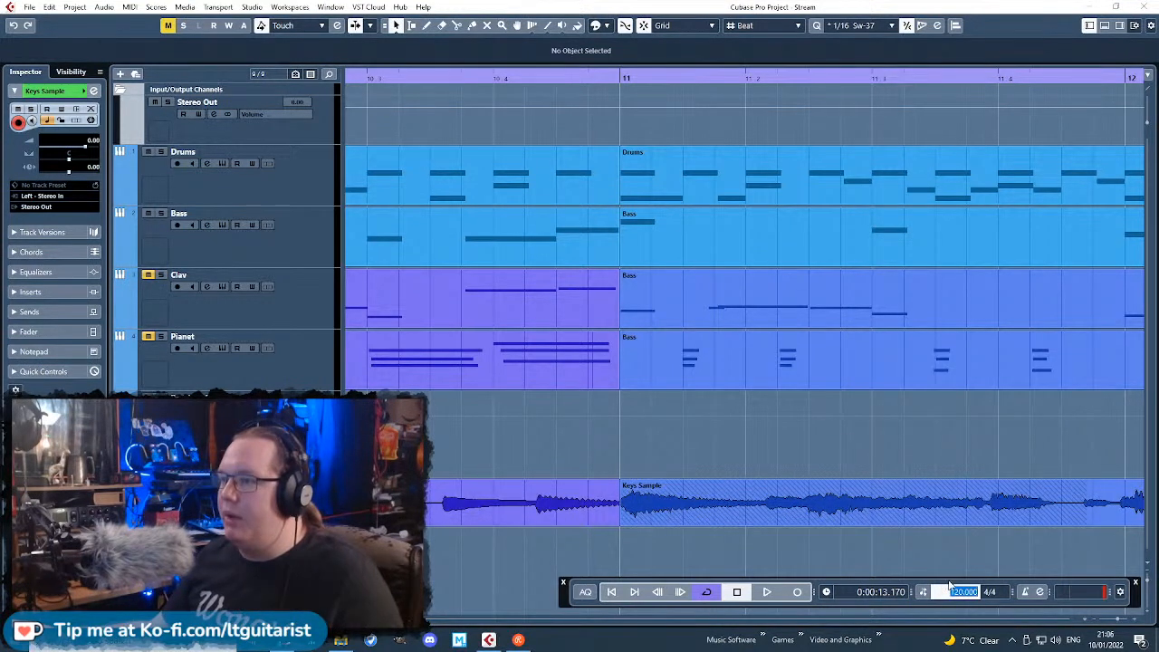
click(900, 470)
click(951, 592)
text(8)
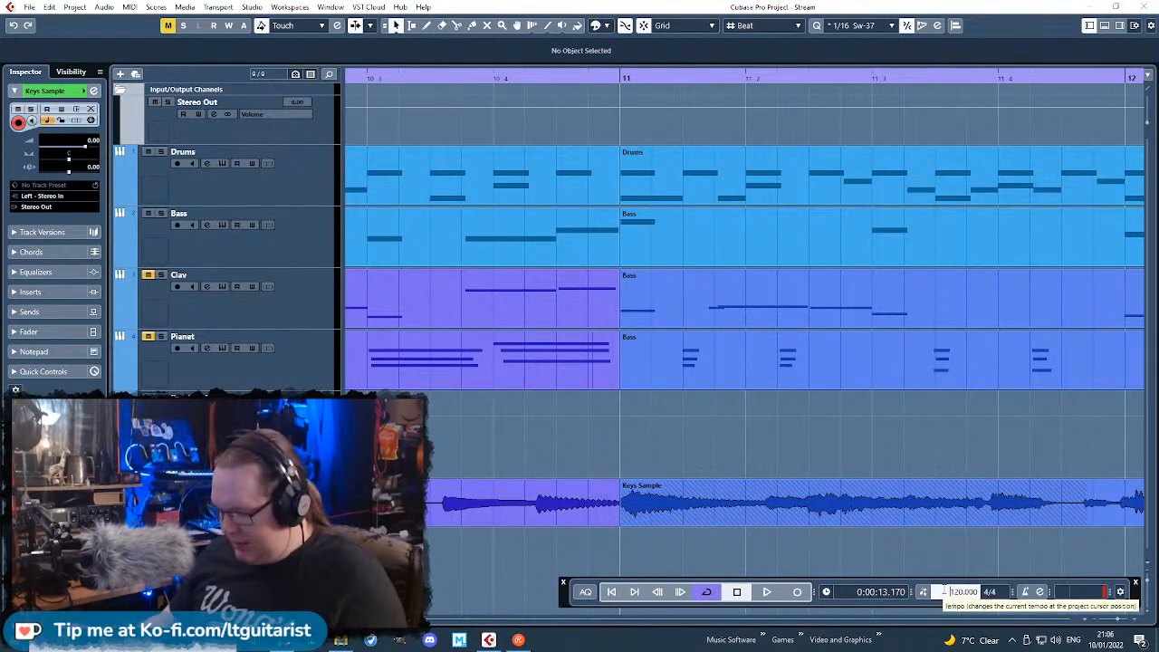
text(1.912)
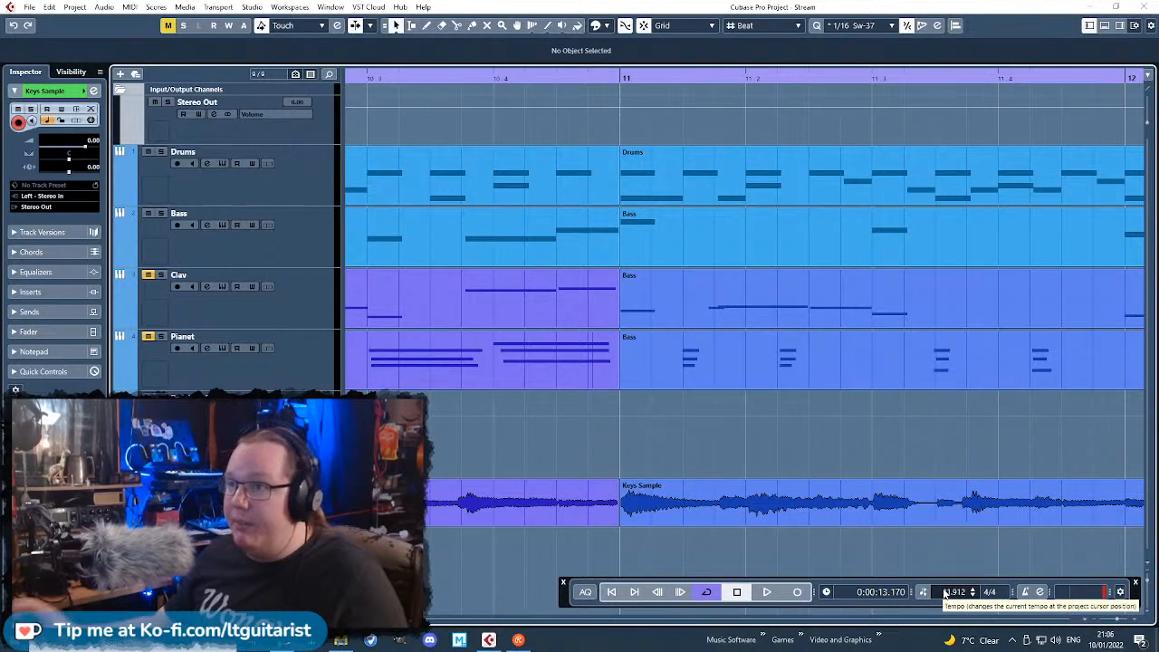
key(Return)
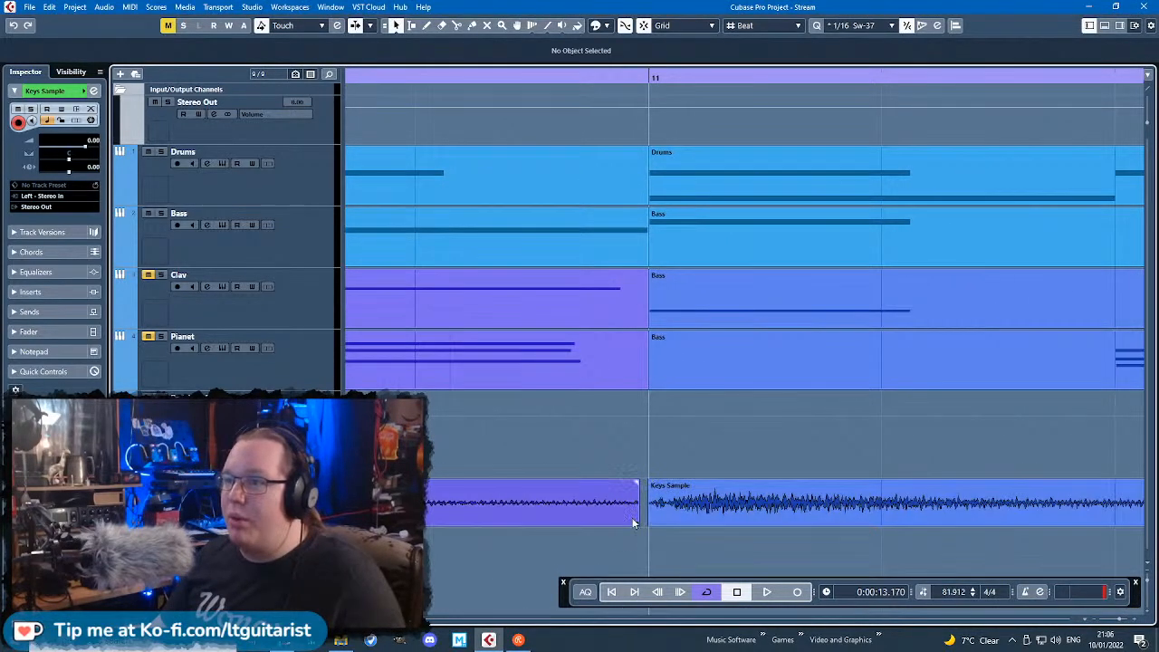
Step: Set the fixed tempo to 81.890
click(960, 594)
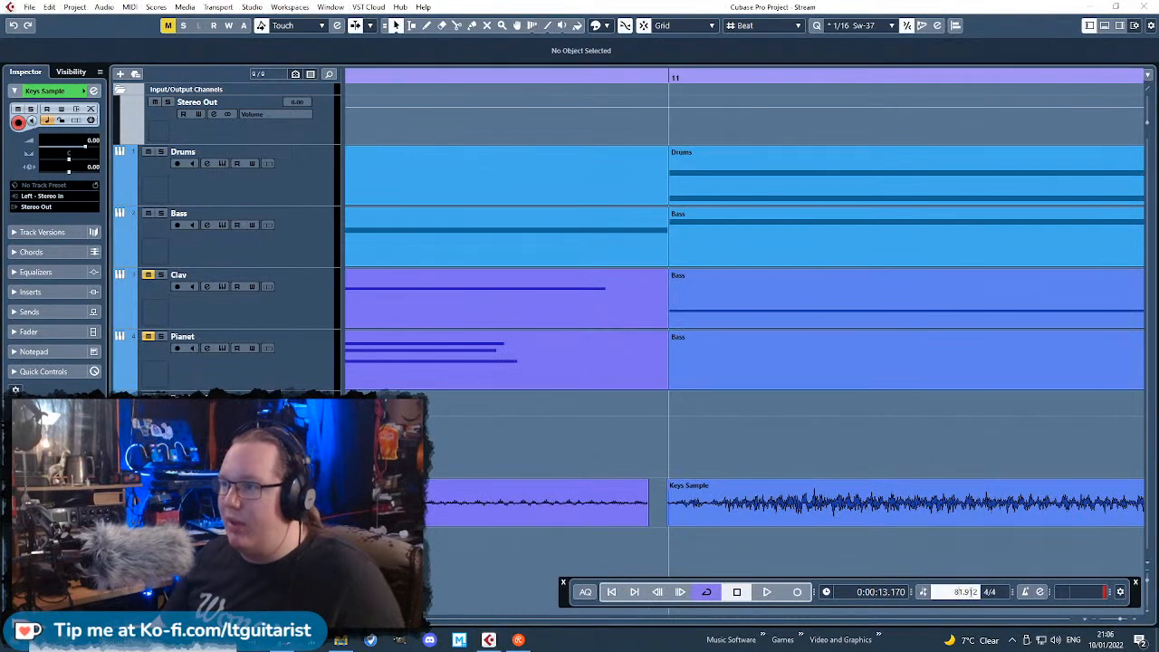
drag(968, 593, 978, 593)
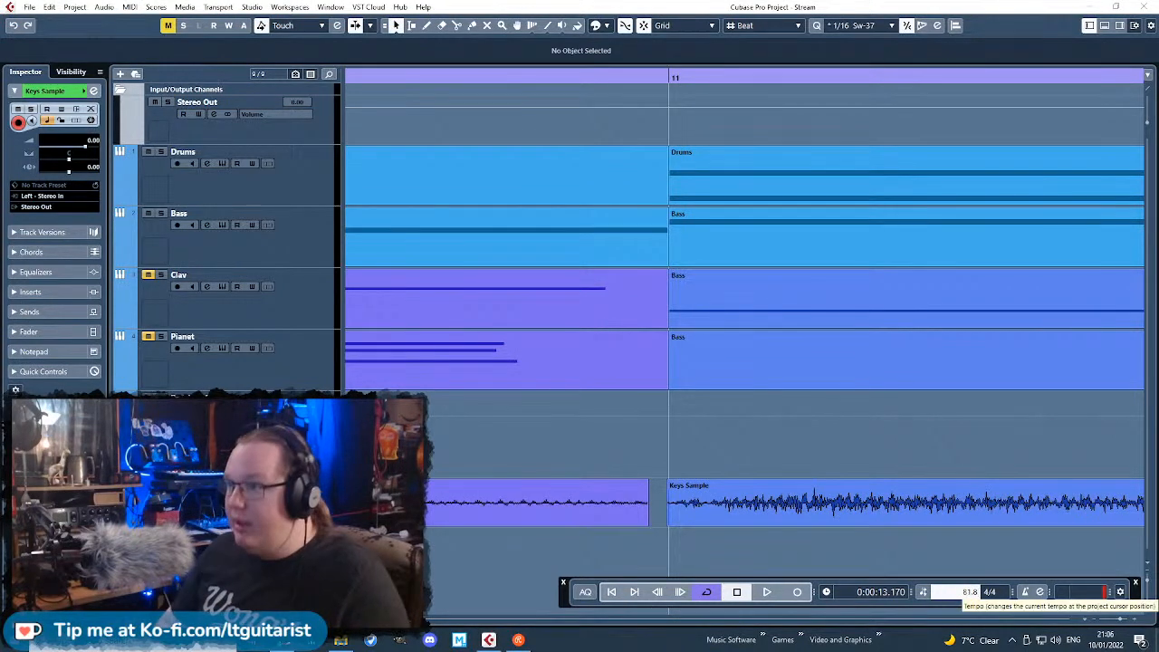
key(Return)
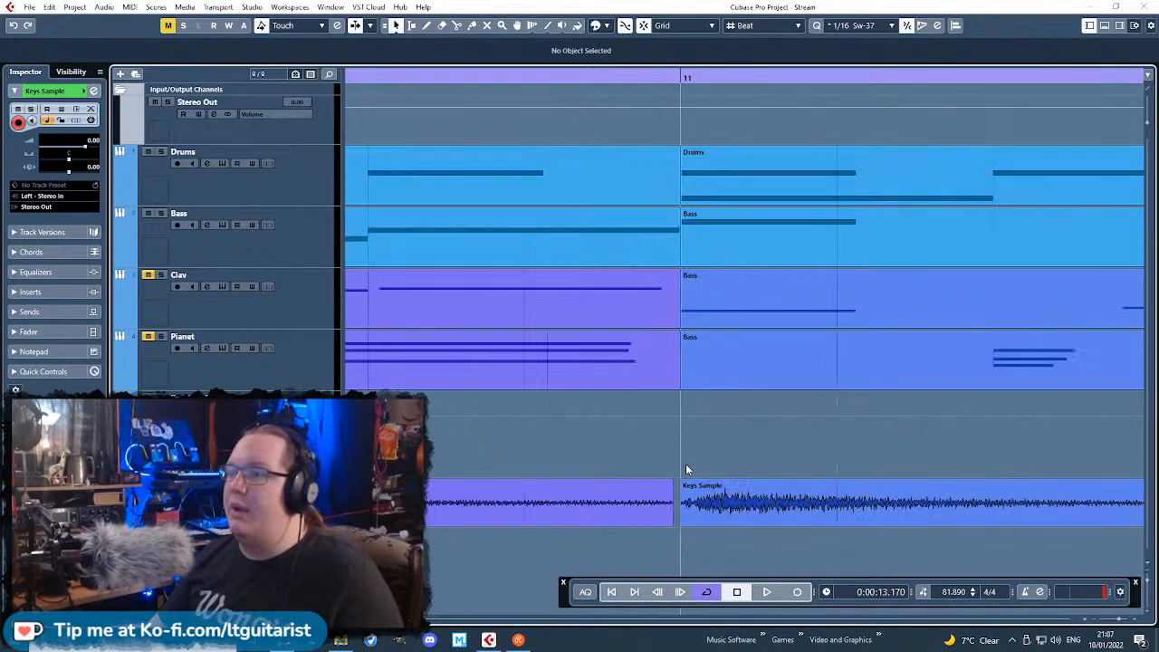
Step: Select all Keys Sample slices and give them very short fade-outs and fade-ins at their edges
scroll(682, 495, down, 10)
drag(962, 527, 398, 504)
scroll(399, 504, up, 10)
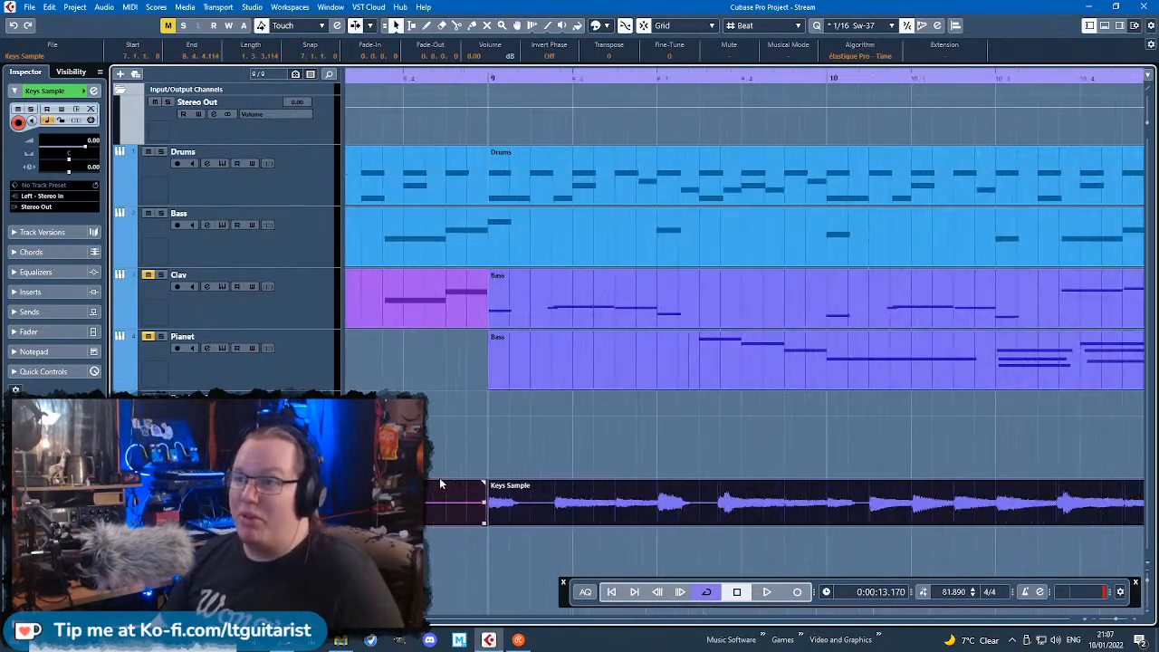
scroll(562, 507, up, 2)
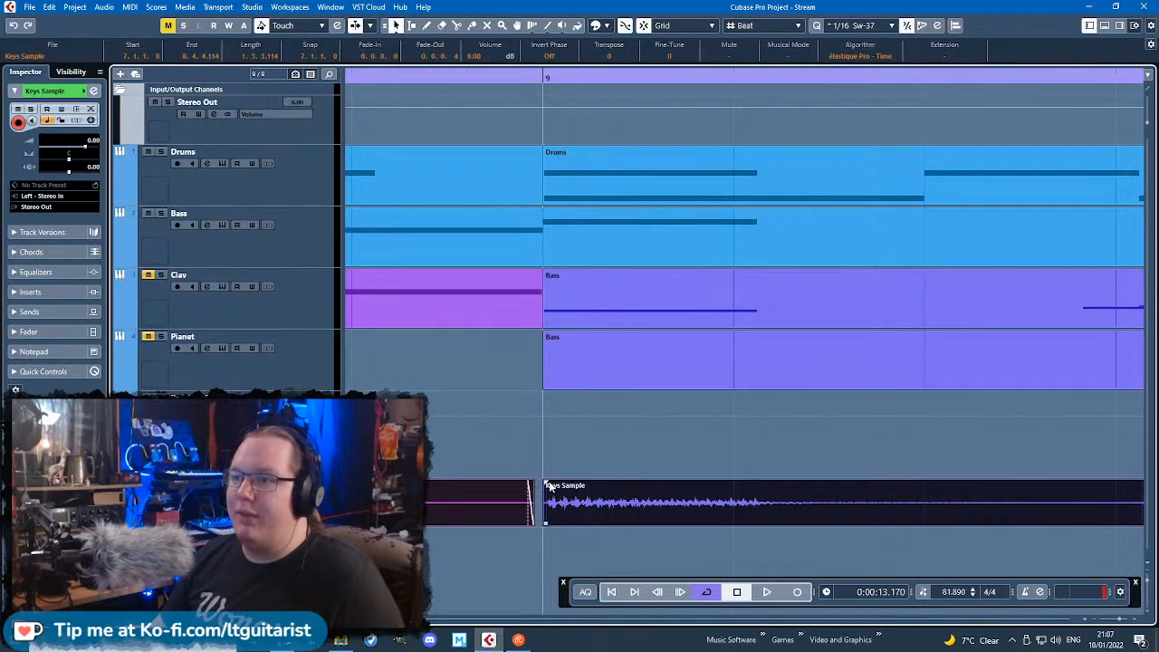
drag(547, 482, 549, 482)
scroll(511, 450, down, 8)
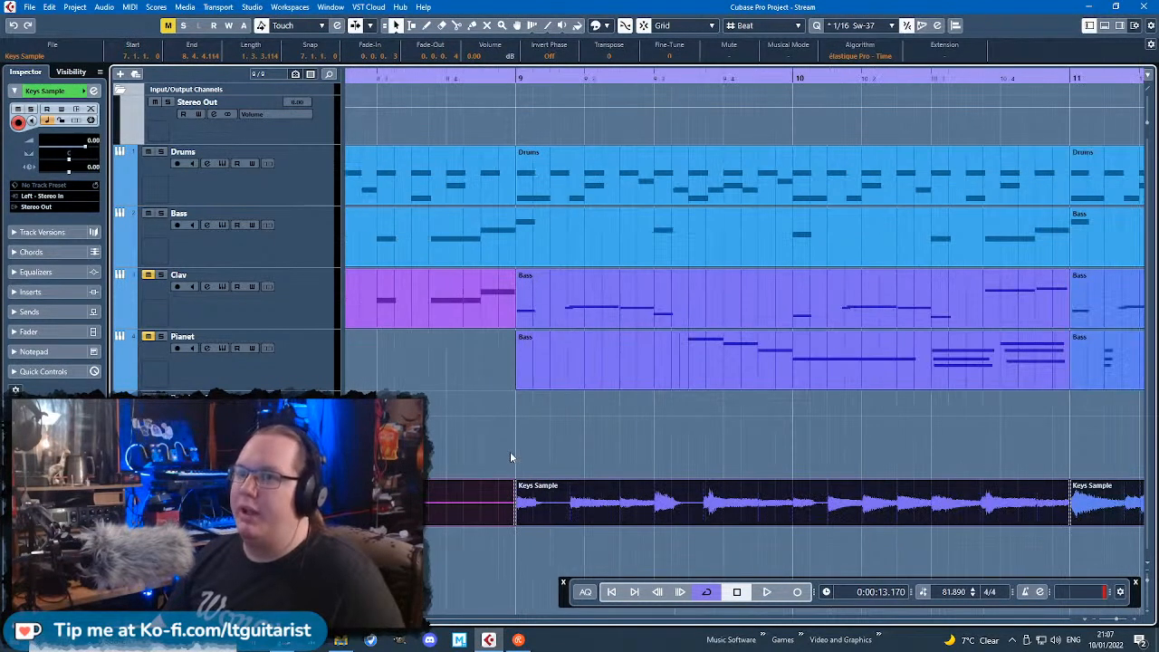
Step: Solo the Keys Sample track, play it from just before bar 7, and move the cycle start to bar 7
key(s)
key(space)
scroll(529, 451, down, 3)
click(632, 79)
click(670, 490)
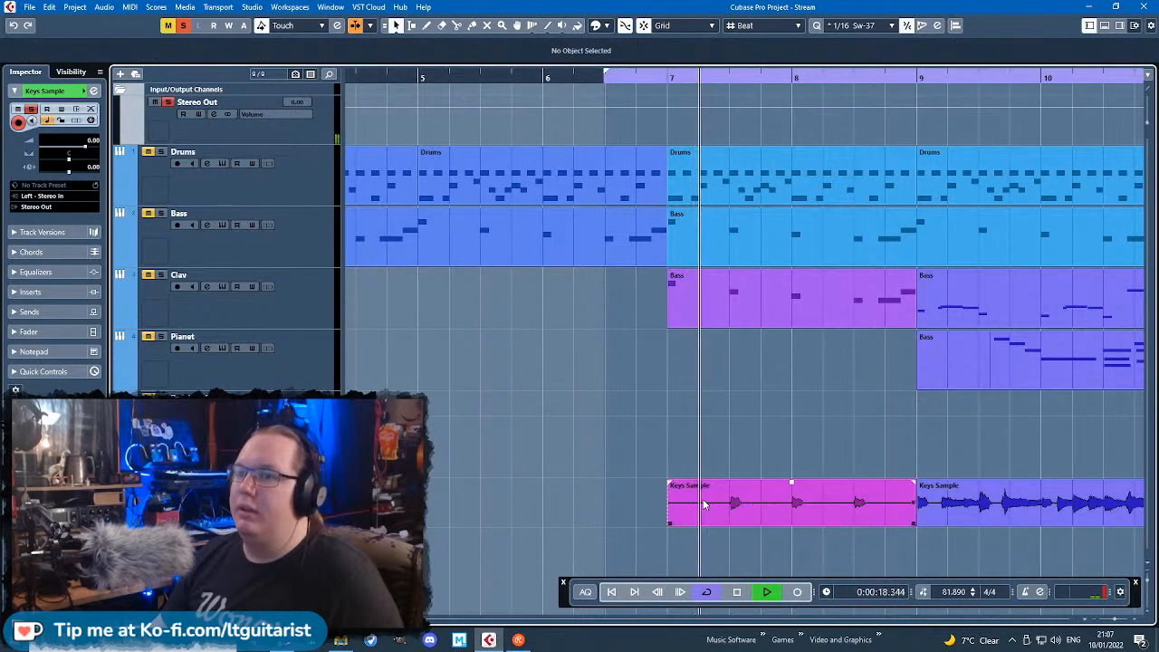
drag(606, 74, 667, 90)
Step: Check the Keys Sample slices in playback with the drums and bass and briefly soloed, and select the Clav track
scroll(587, 239, down, 4)
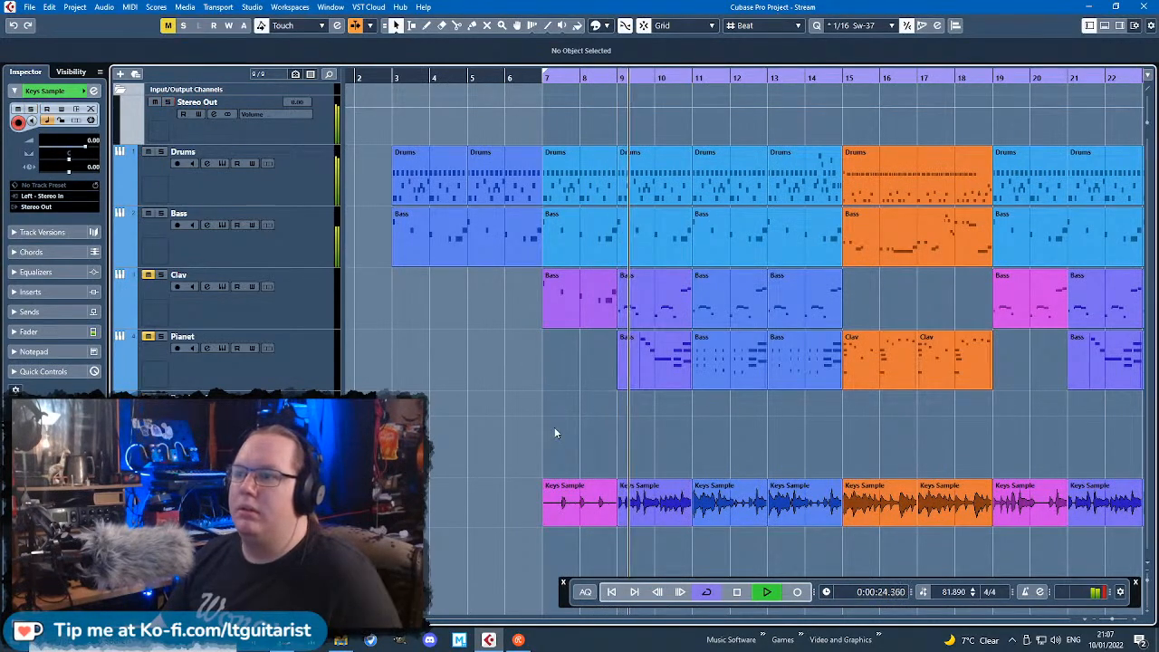
scroll(554, 427, up, 4)
scroll(534, 444, down, 2)
scroll(531, 466, up, 3)
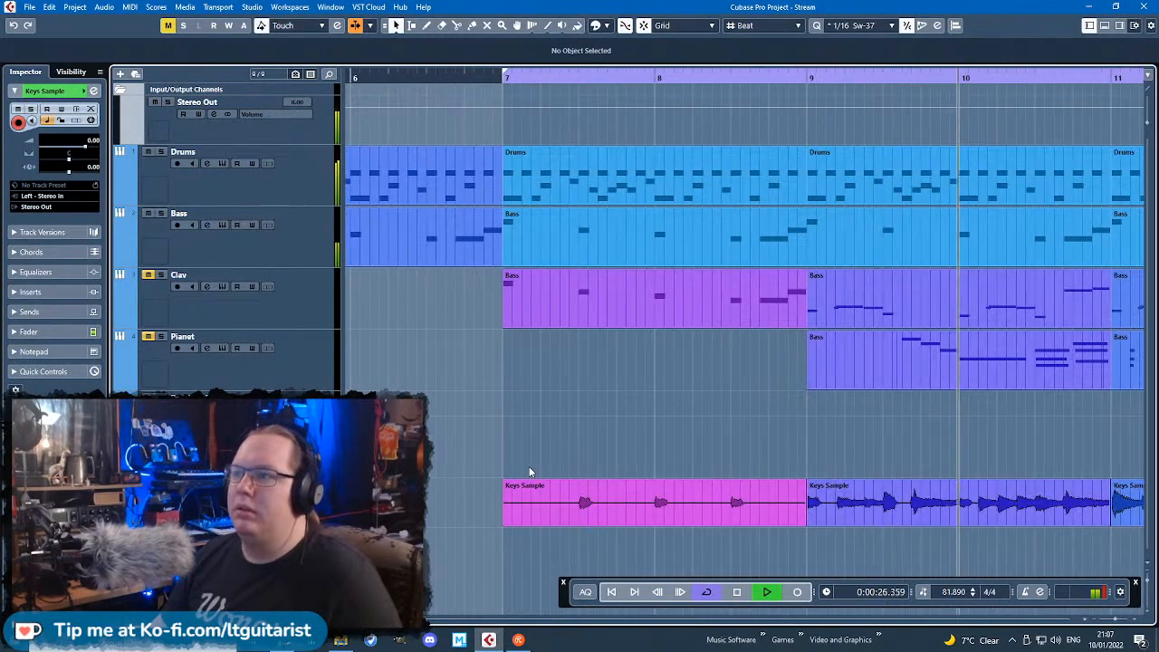
scroll(526, 464, down, 2)
scroll(476, 467, down, 2)
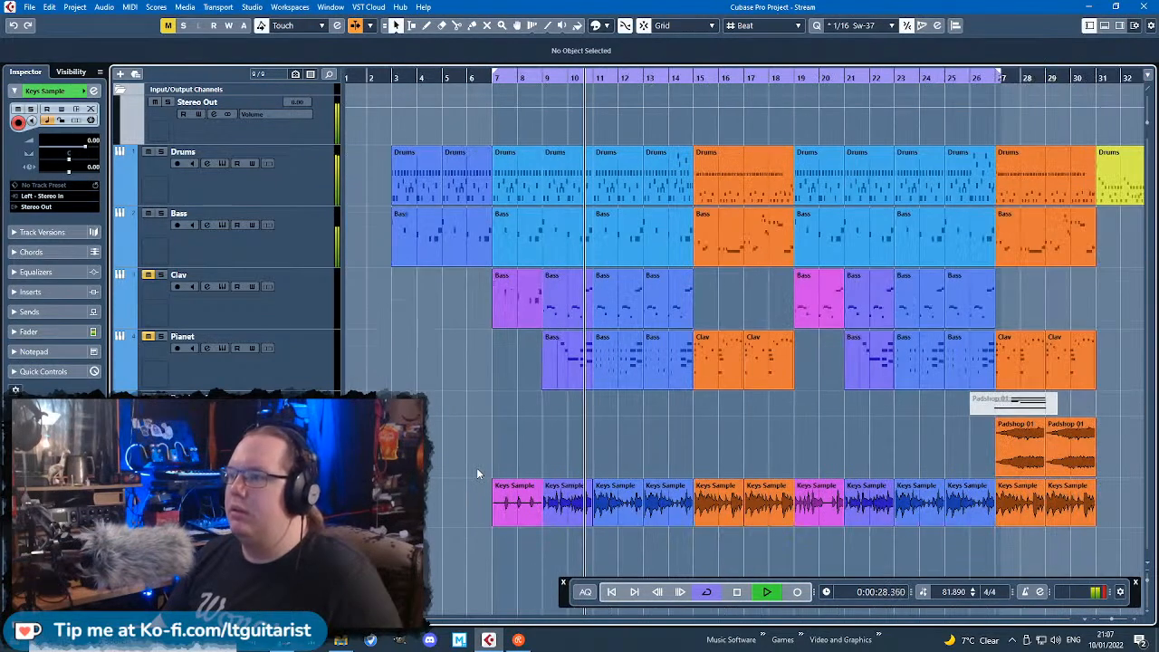
scroll(478, 471, up, 3)
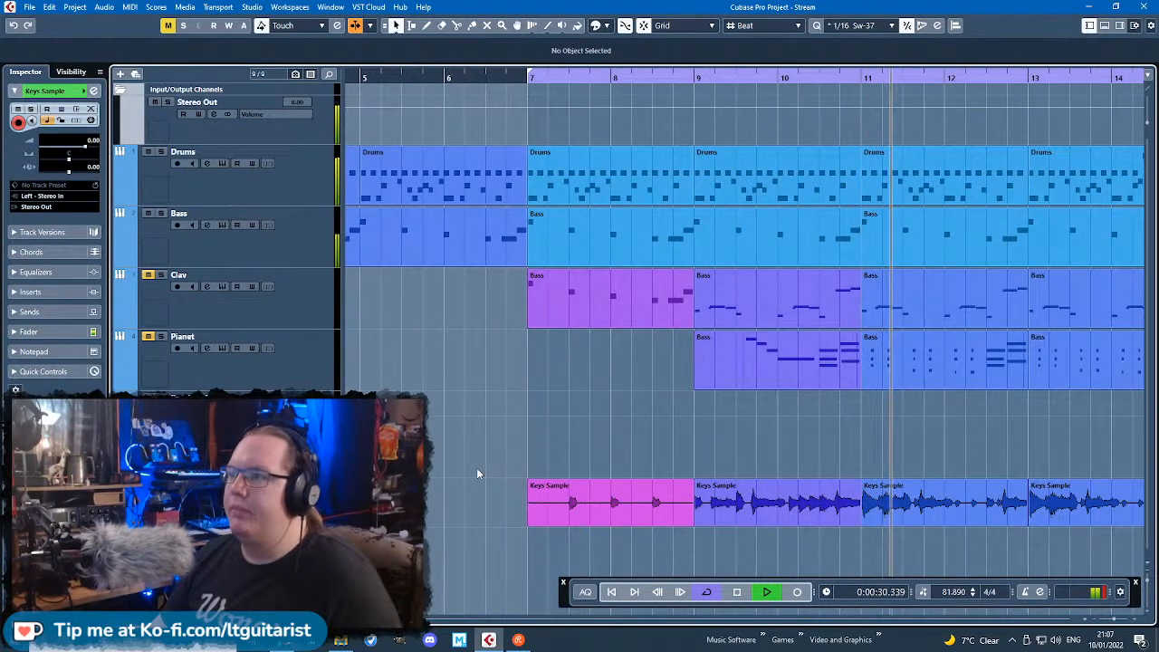
scroll(478, 473, down, 1)
click(161, 485)
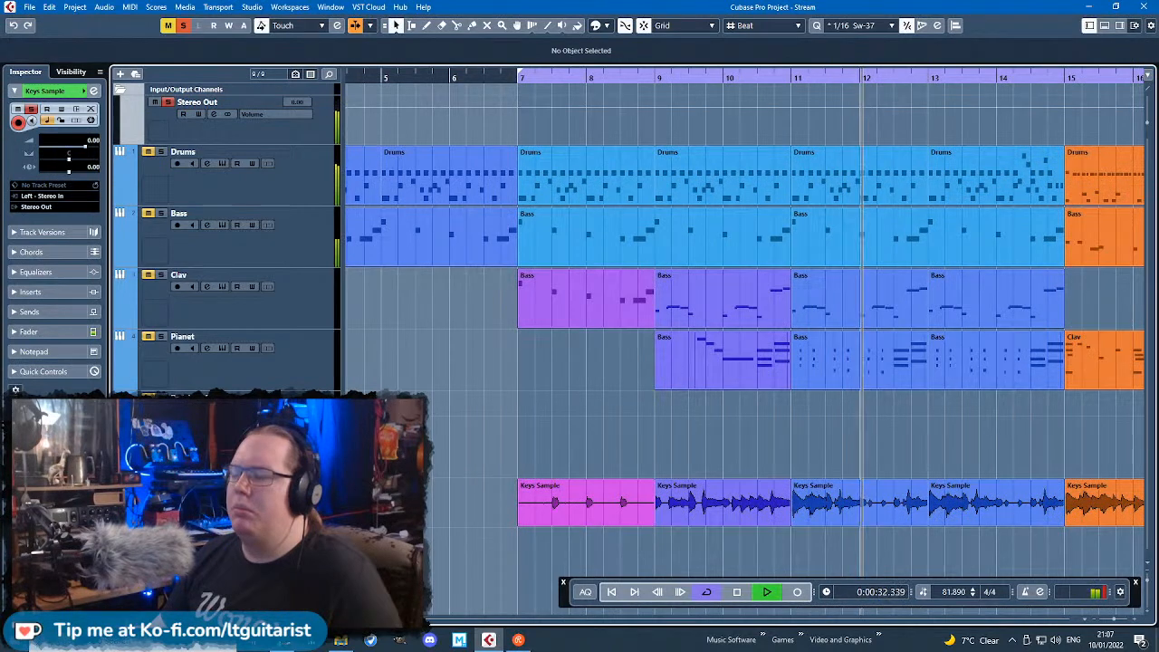
click(161, 485)
click(319, 318)
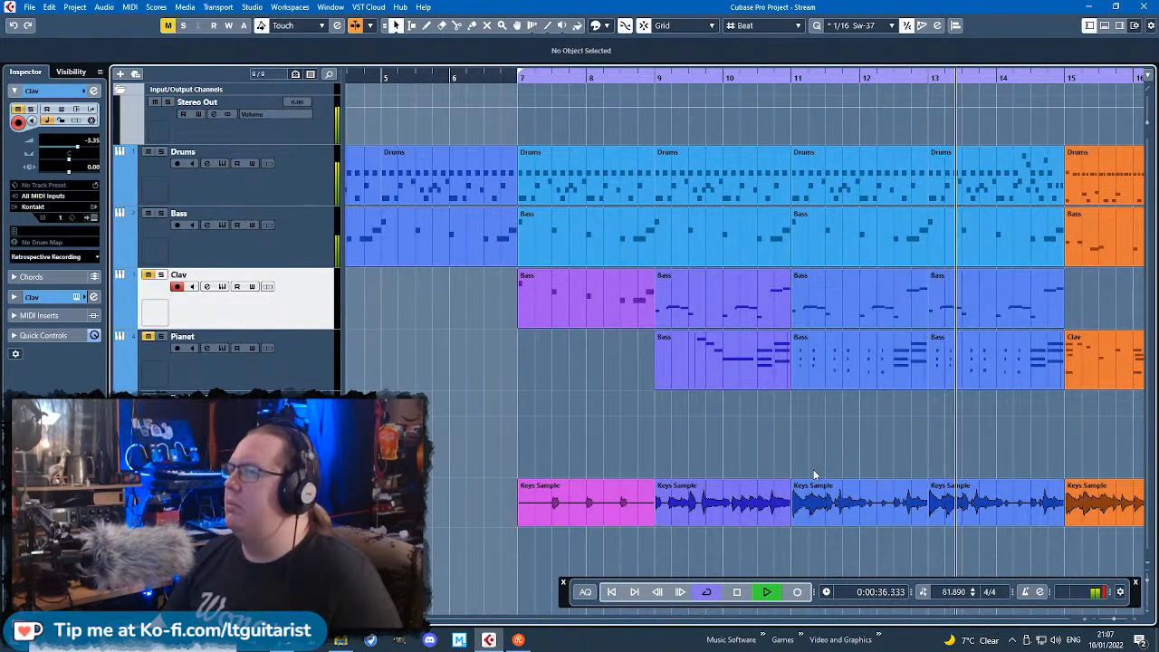
drag(1002, 475, 832, 464)
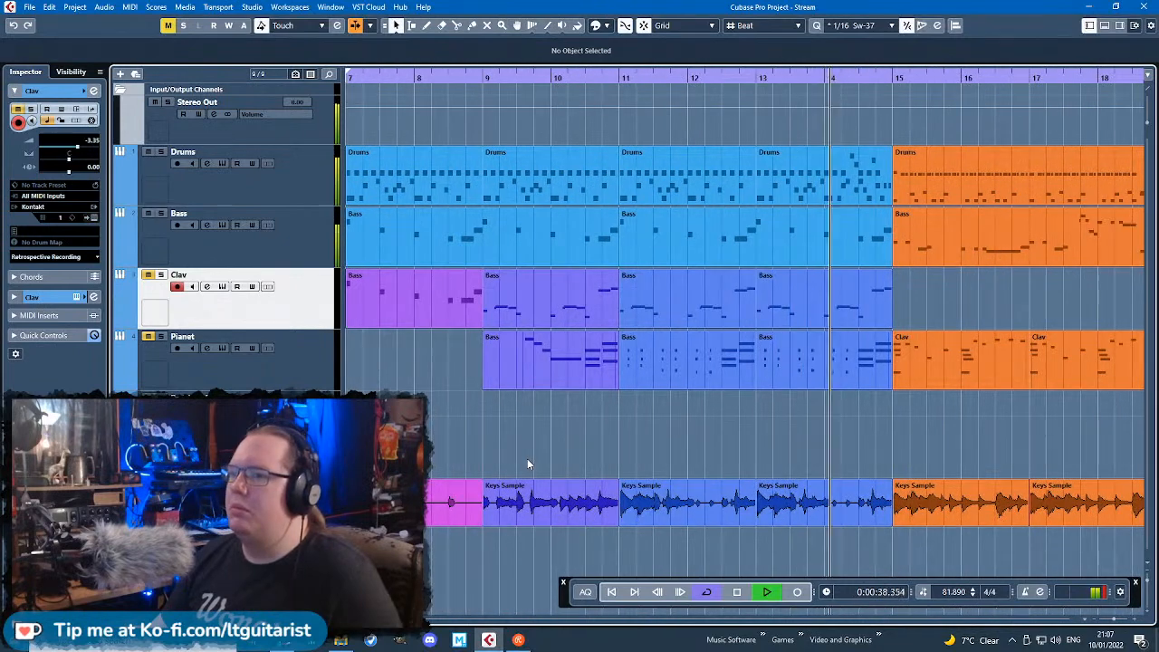
Step: Stop playback and delete the Keys Sample slices across the song, keeping only the first one
key(space)
drag(464, 459, 752, 472)
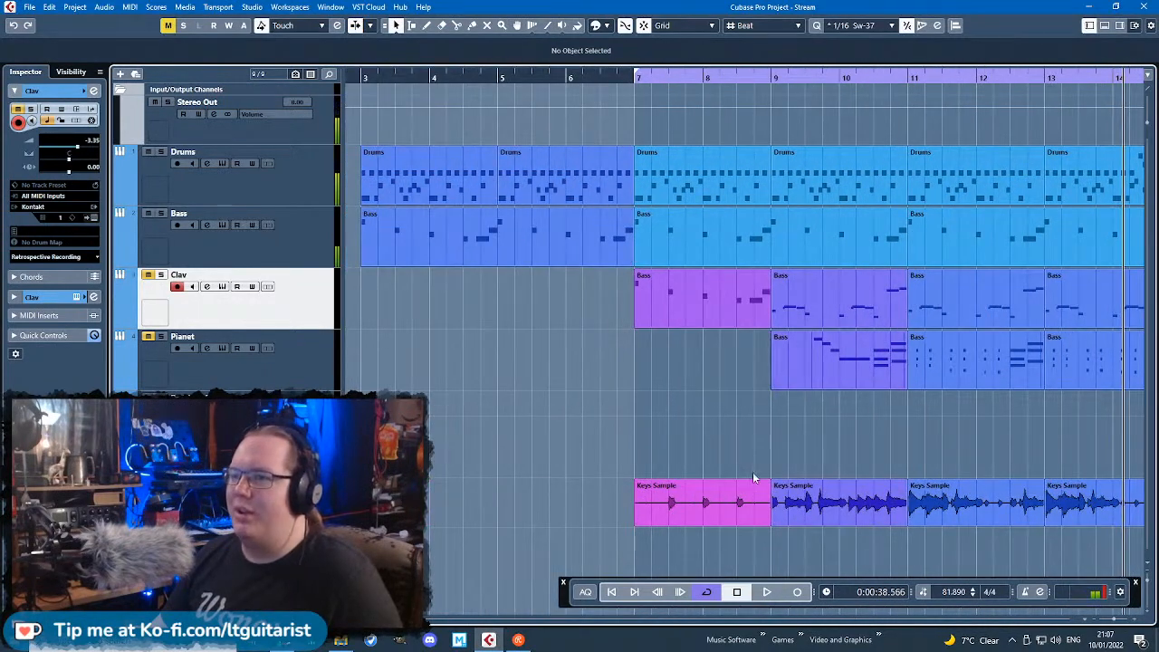
scroll(743, 480, up, 4)
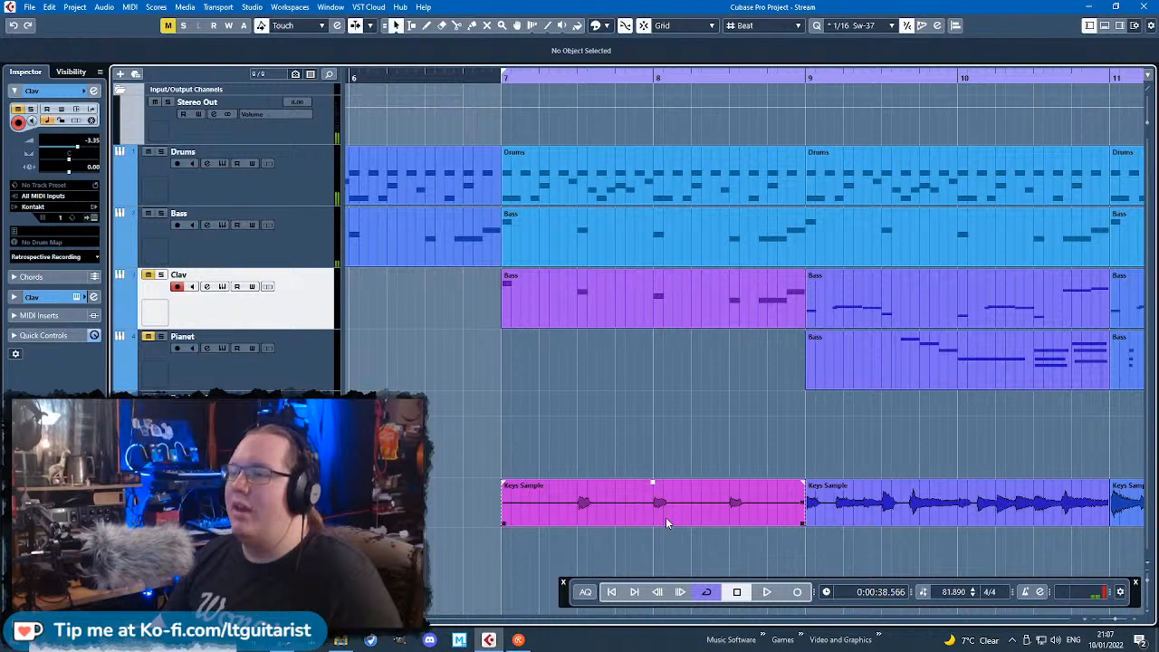
scroll(625, 521, down, 4)
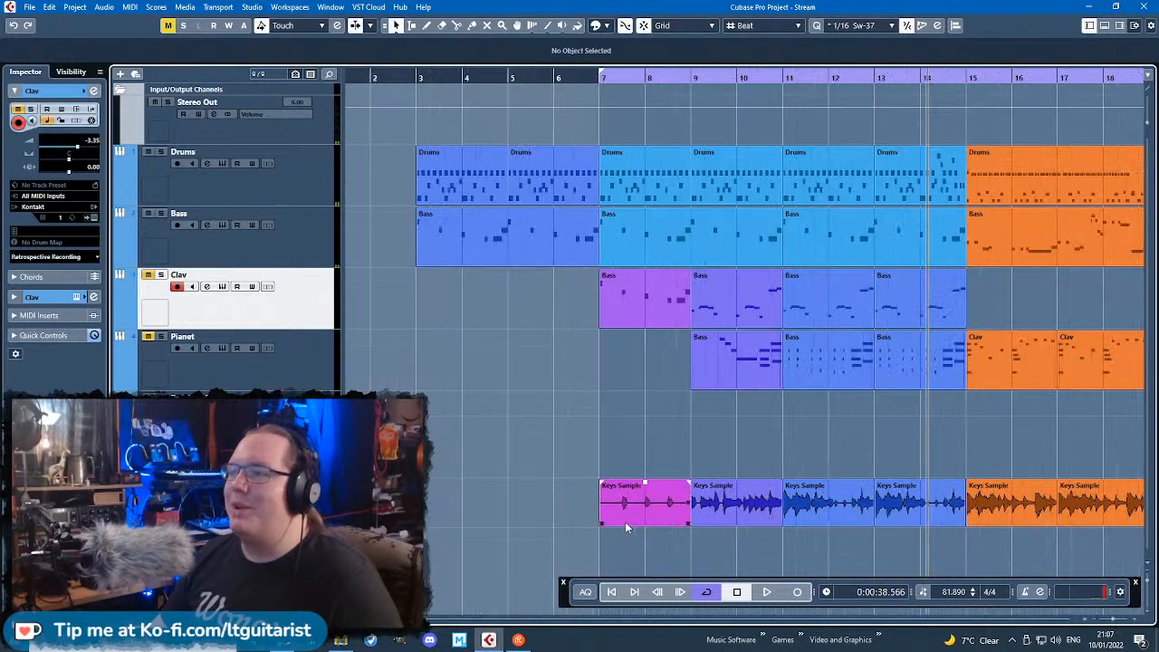
scroll(625, 522, down, 4)
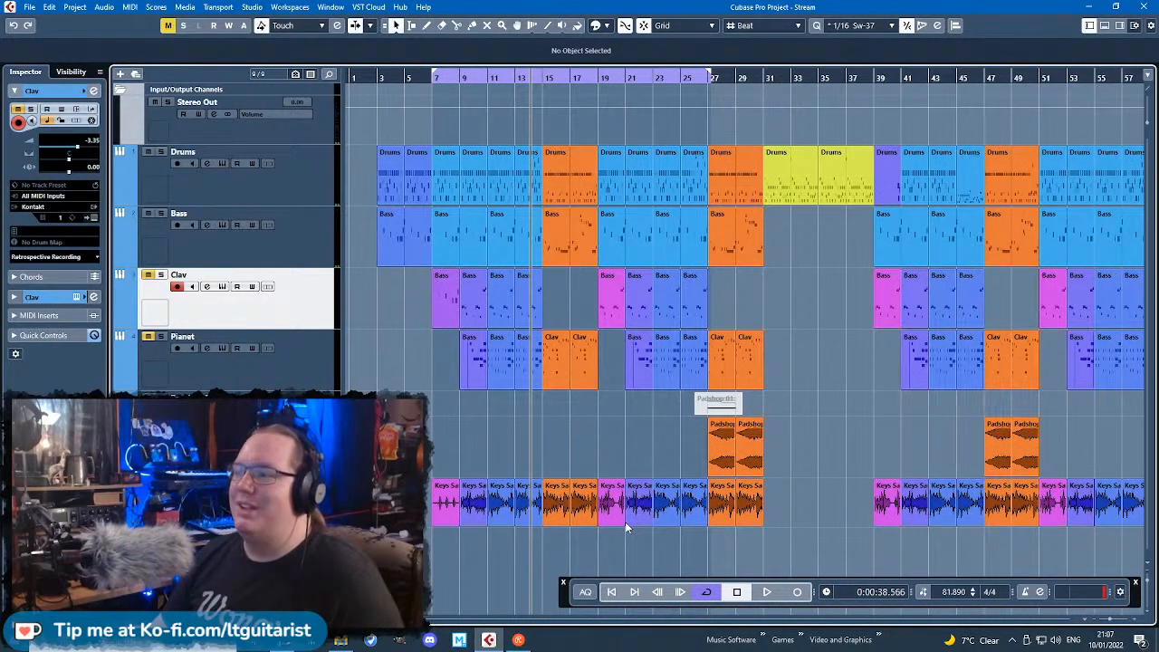
scroll(625, 522, down, 2)
drag(969, 509, 398, 518)
key(Delete)
Step: Extend the remaining Keys Sample event so that it runs from 6.3.1.0 to 21.1.1.0
scroll(395, 518, up, 7)
drag(732, 512, 1134, 525)
scroll(822, 518, down, 5)
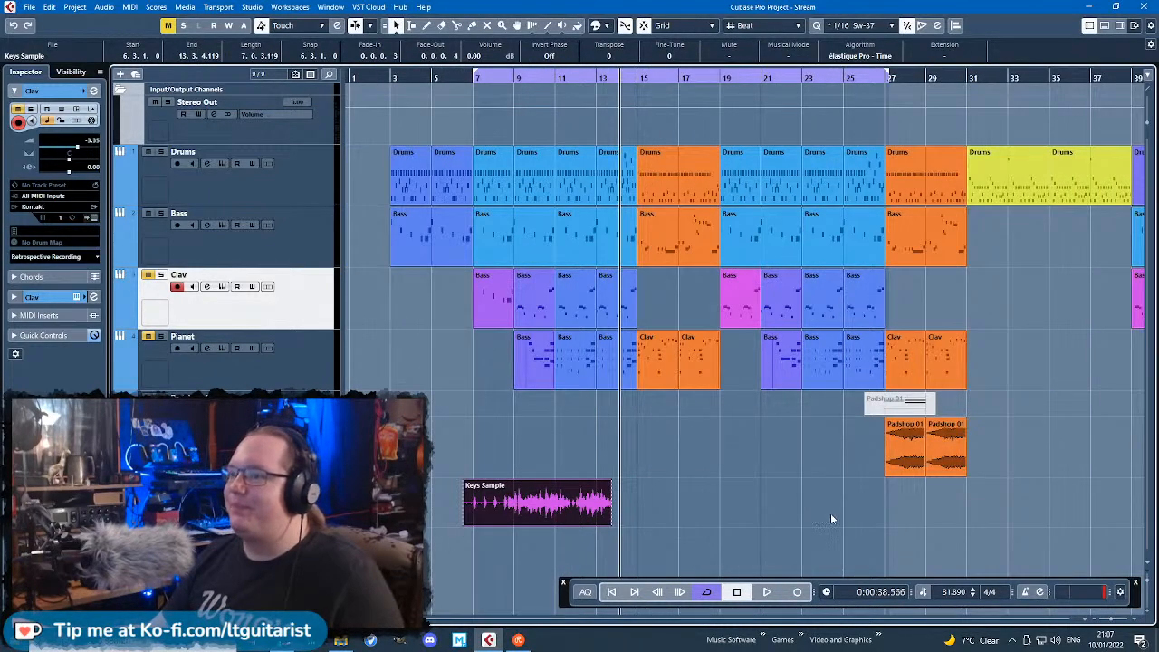
drag(603, 523, 758, 523)
scroll(506, 494, up, 4)
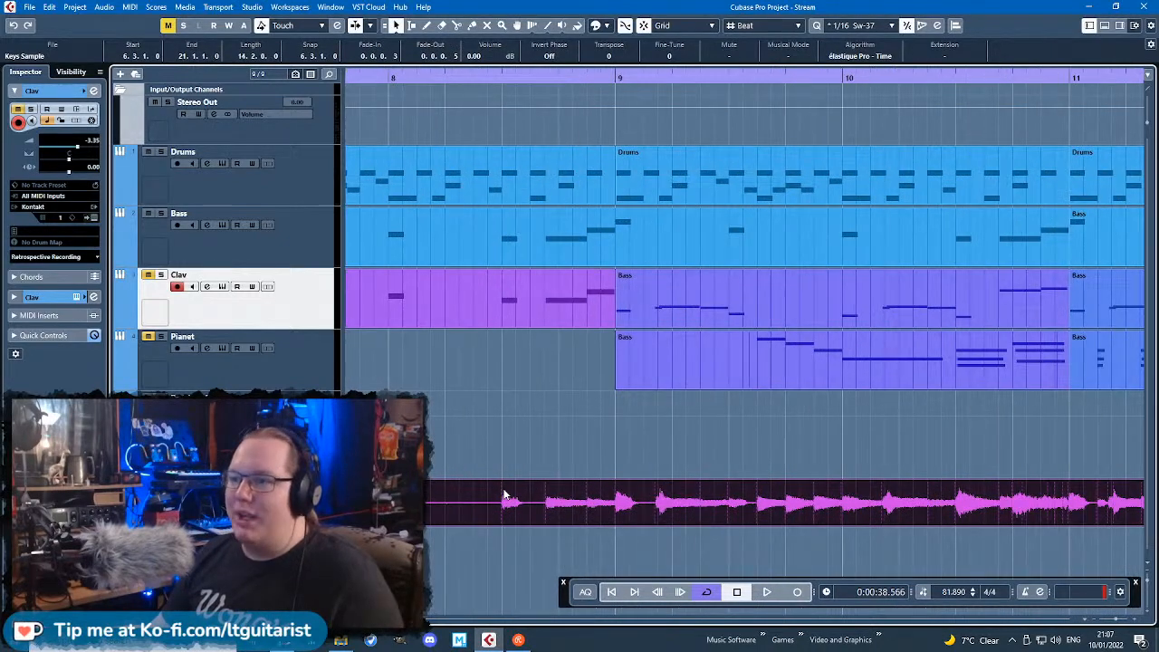
Step: Set the project tempo to 82 and deselect the Keys Sample event
scroll(504, 496, down, 5)
click(955, 593)
text(82)
key(Return)
click(546, 421)
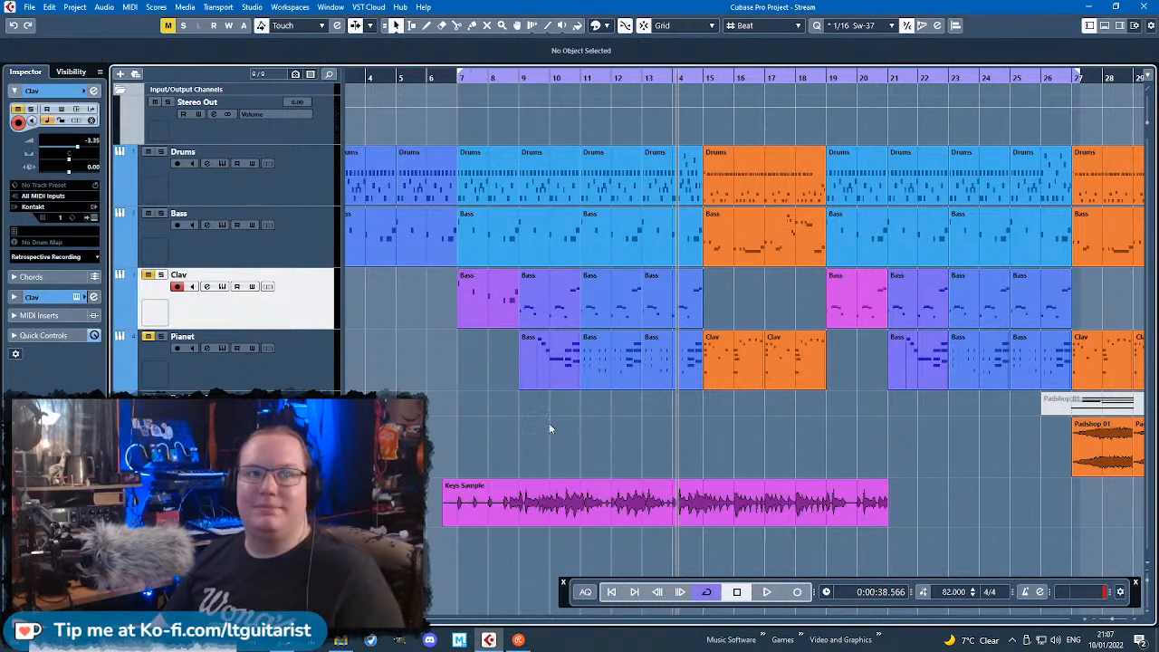
Step: Trim the start of the Keys Sample event to 7.1.1.0, in line with the first Clav part
drag(887, 526, 886, 527)
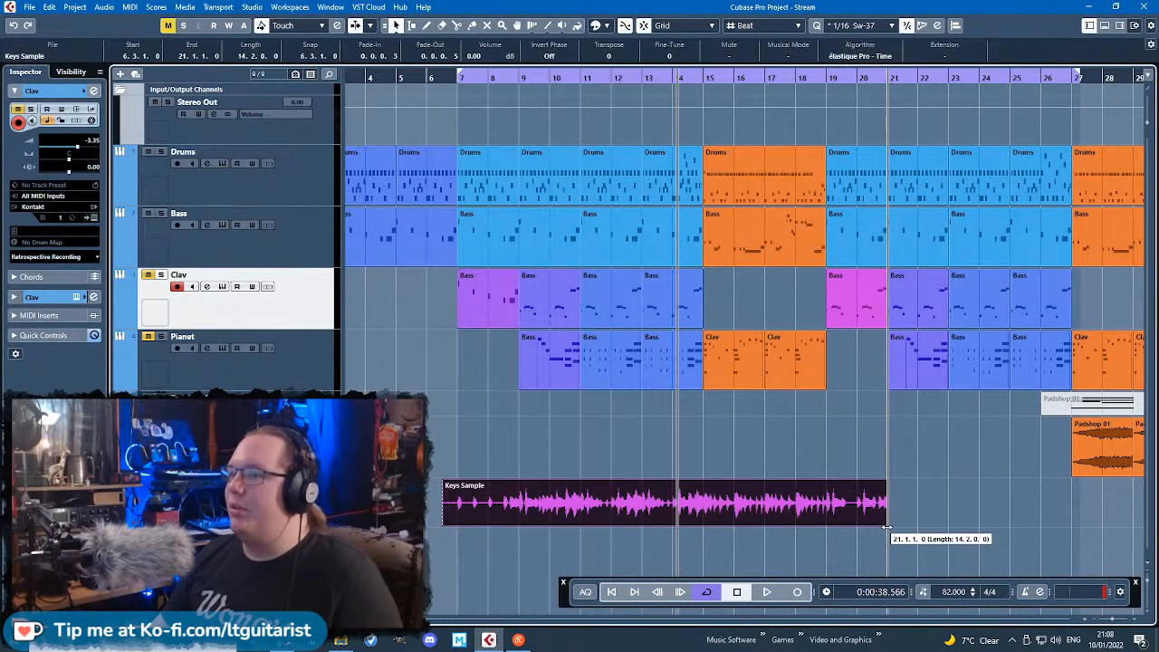
click(489, 425)
scroll(440, 518, up, 5)
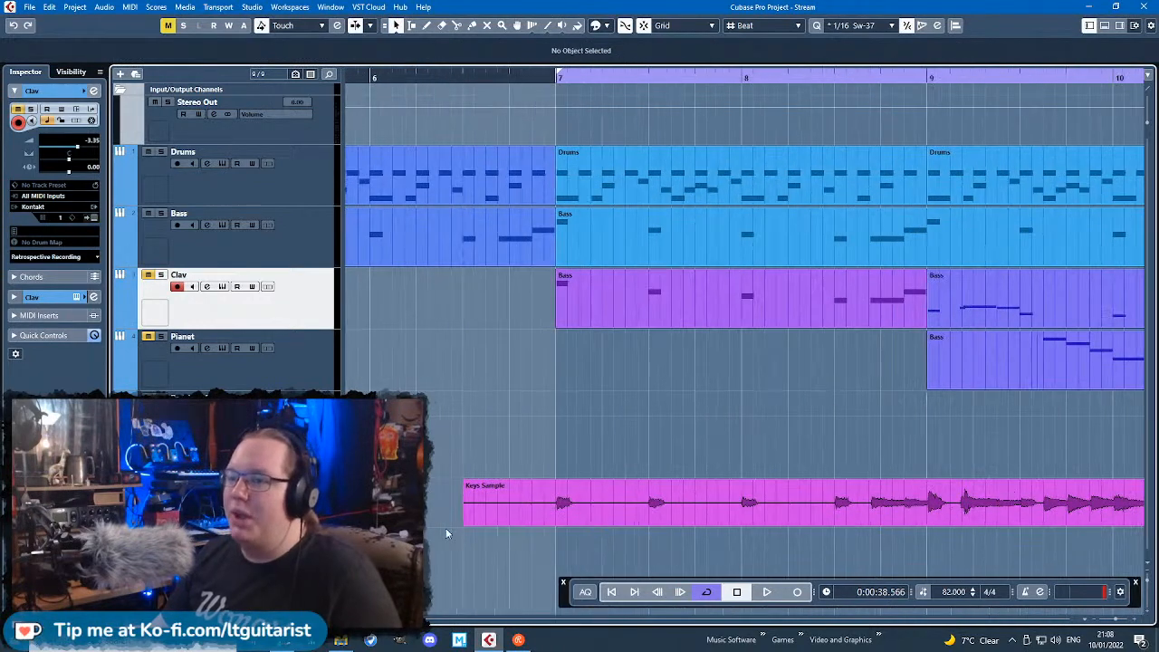
drag(464, 521, 537, 526)
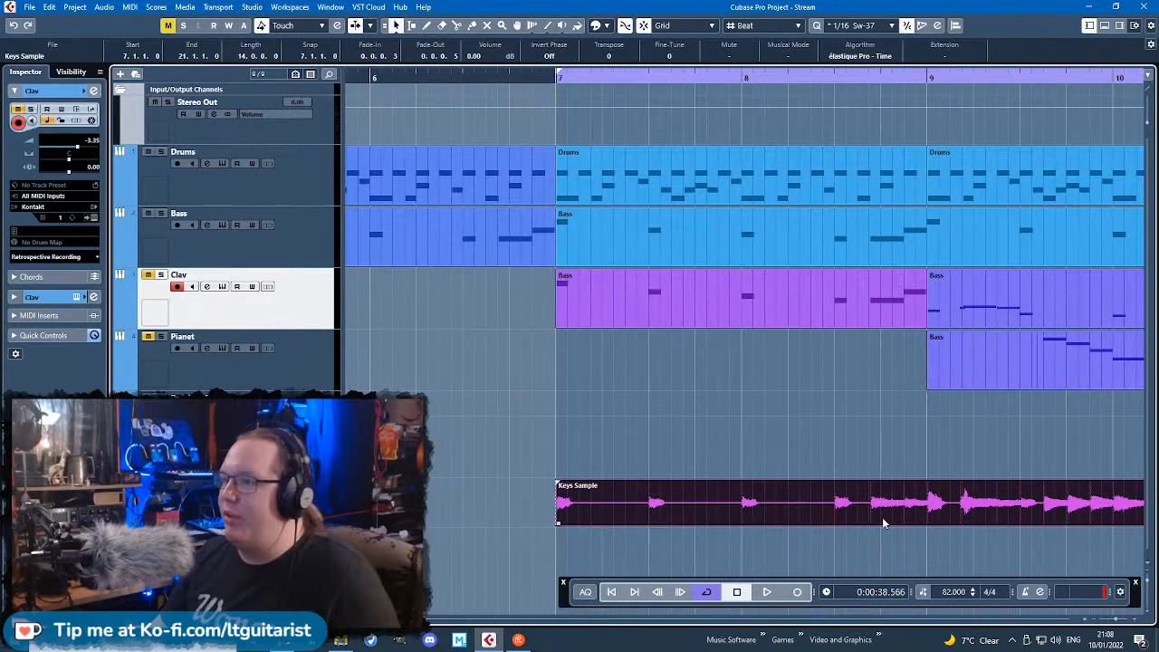
Step: Split the Keys Sample event at bars 9, 11, 13, 15, 17 and 19
alt+click(931, 516)
click(916, 466)
scroll(892, 471, right, 3)
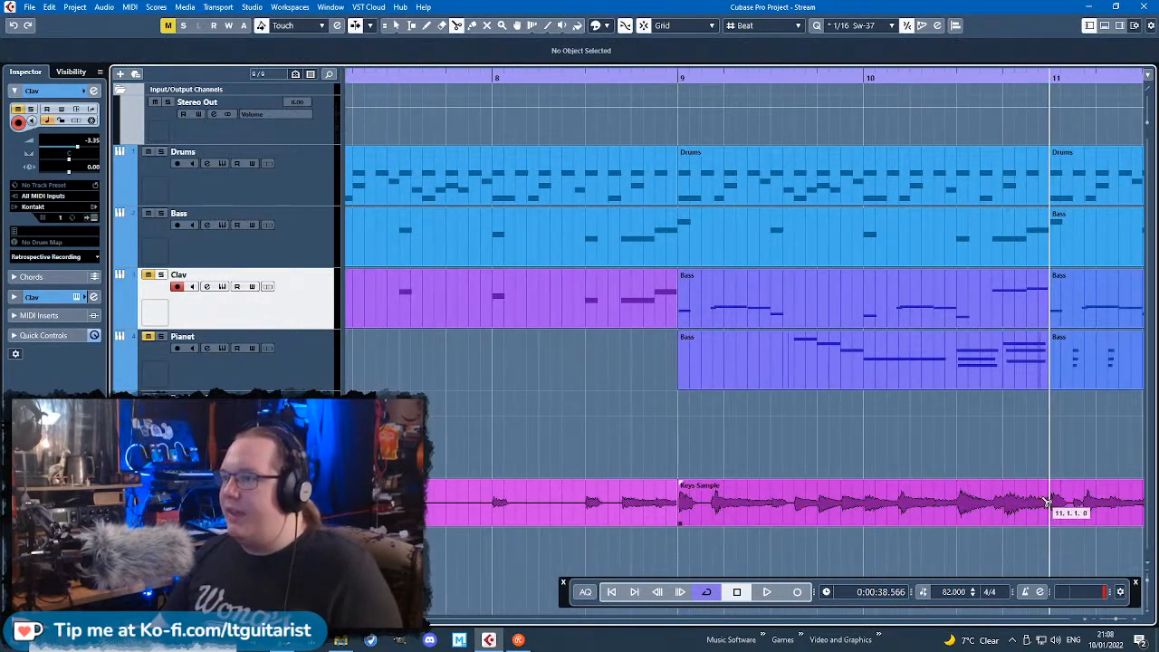
alt+click(1048, 502)
scroll(970, 493, down, 3)
scroll(860, 443, right, 5)
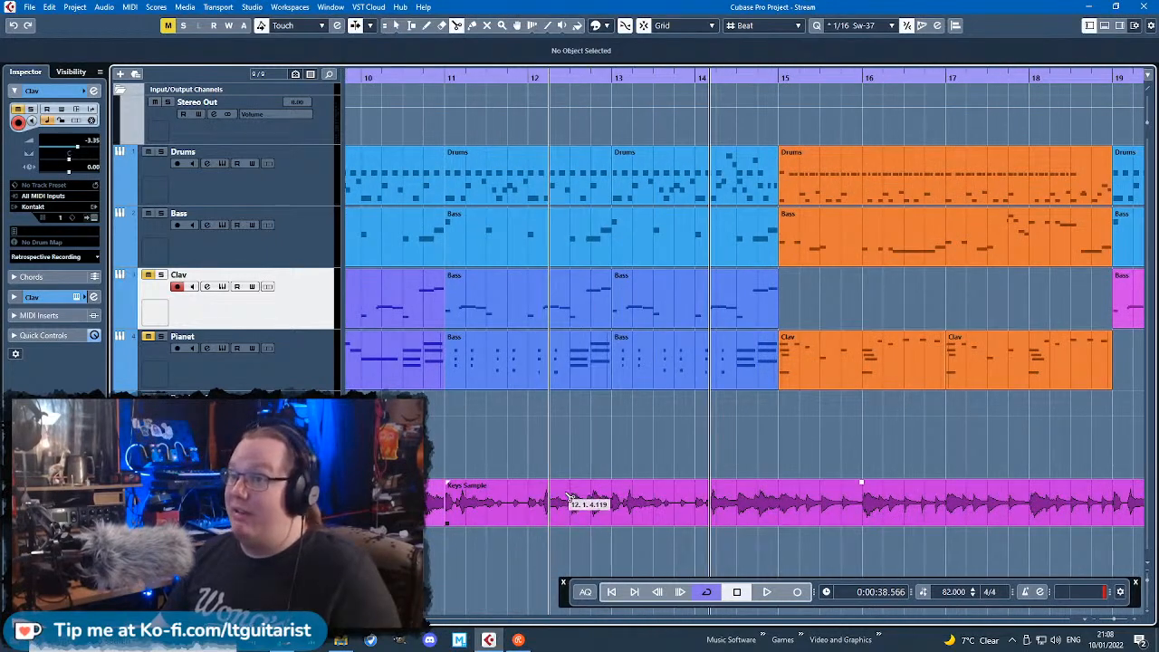
alt+click(613, 503)
alt+click(780, 502)
alt+click(949, 502)
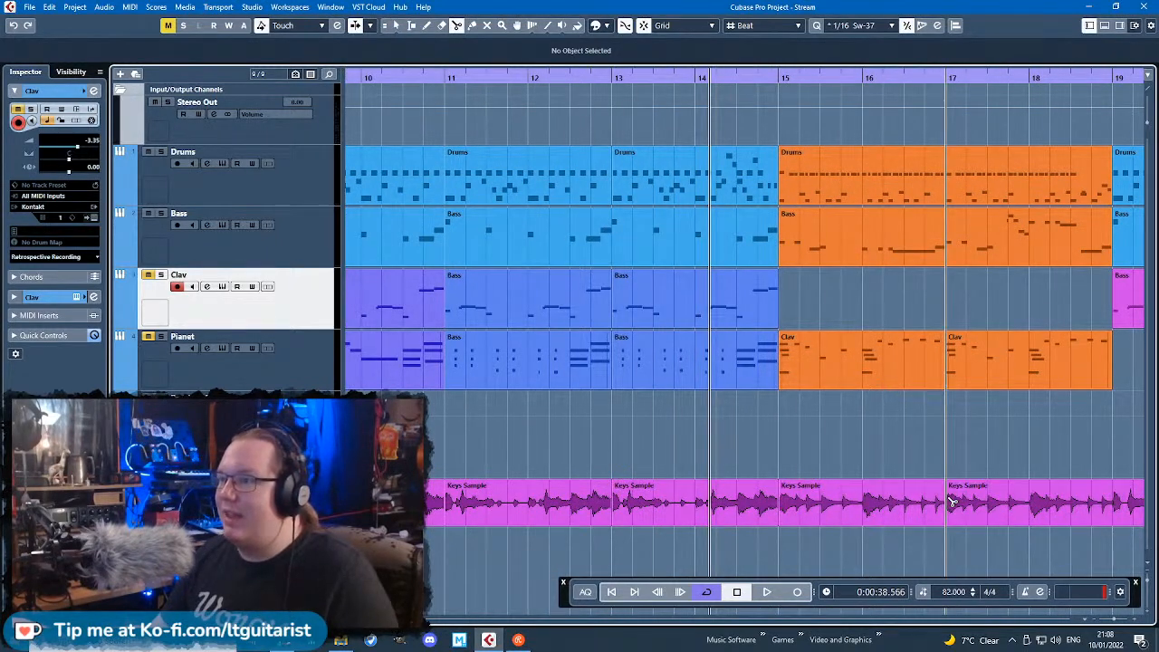
alt+click(1116, 512)
click(1049, 488)
key(Delete)
click(696, 489)
key(Delete)
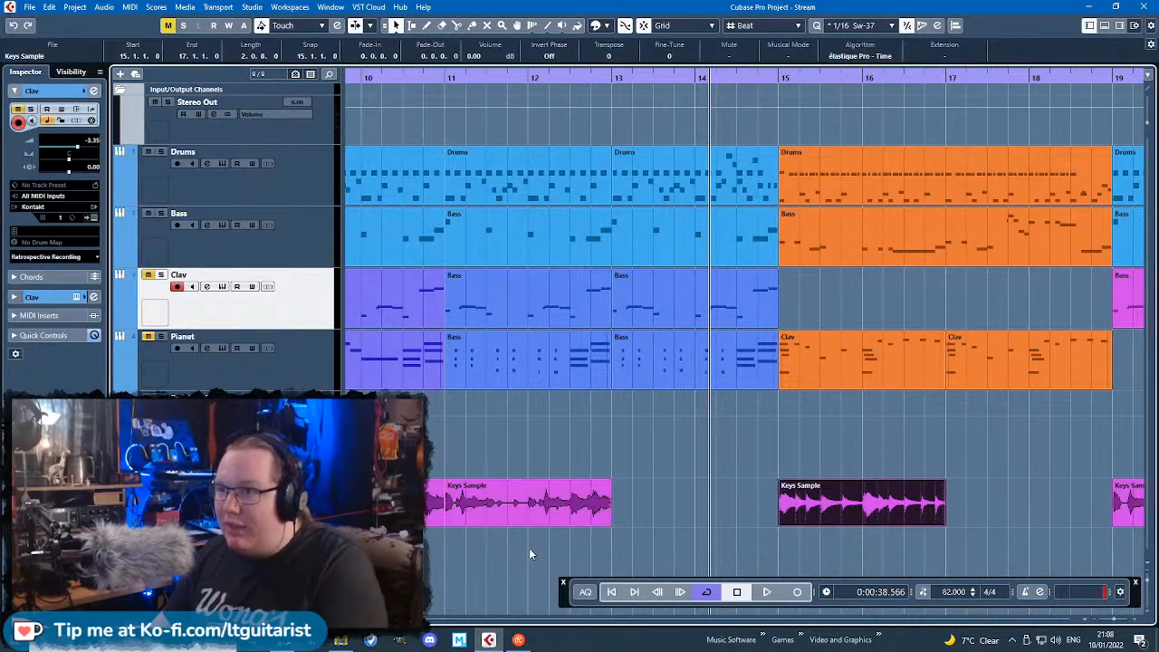
key(ctrl+z)
key(ctrl+z)
Step: Copy Keys Sample slices into bars 21 to 27, directly after the last existing slice
scroll(738, 556, down, 3)
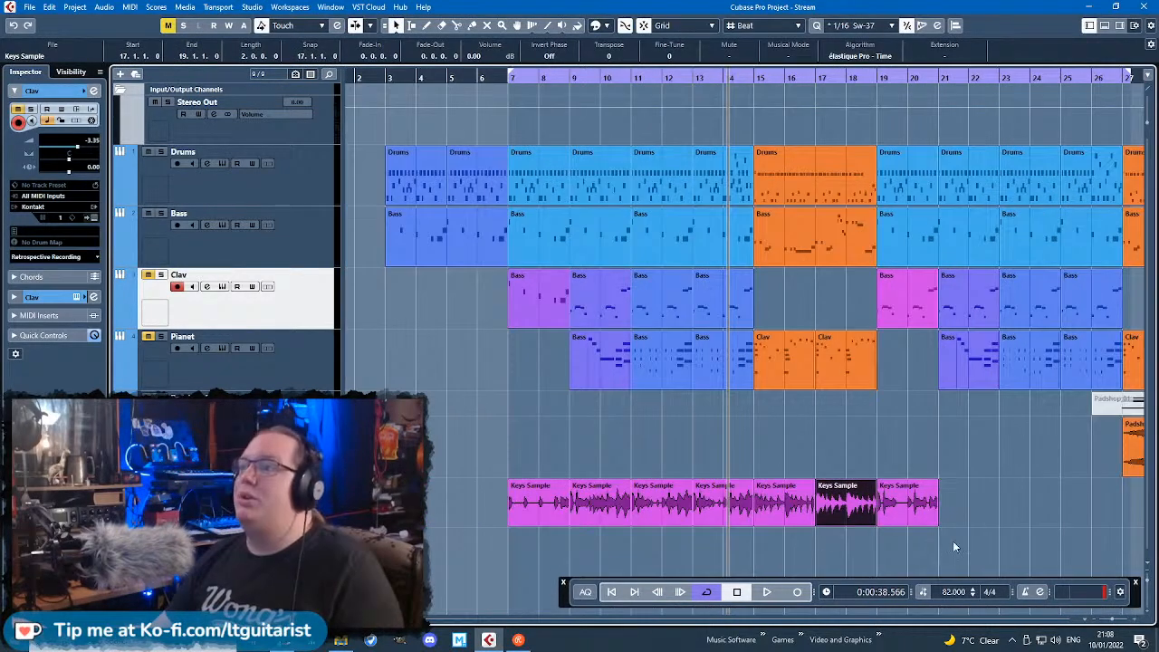
scroll(925, 542, up, 2)
scroll(922, 543, down, 1)
click(549, 455)
shift+double_click(757, 513)
drag(745, 512, 961, 515)
scroll(683, 536, down, 2)
scroll(647, 538, down, 3)
Step: Colour the Keys Sample slices at bars 11, 13 and 23 blue
drag(633, 539, 622, 511)
scroll(458, 531, up, 2)
drag(486, 539, 473, 509)
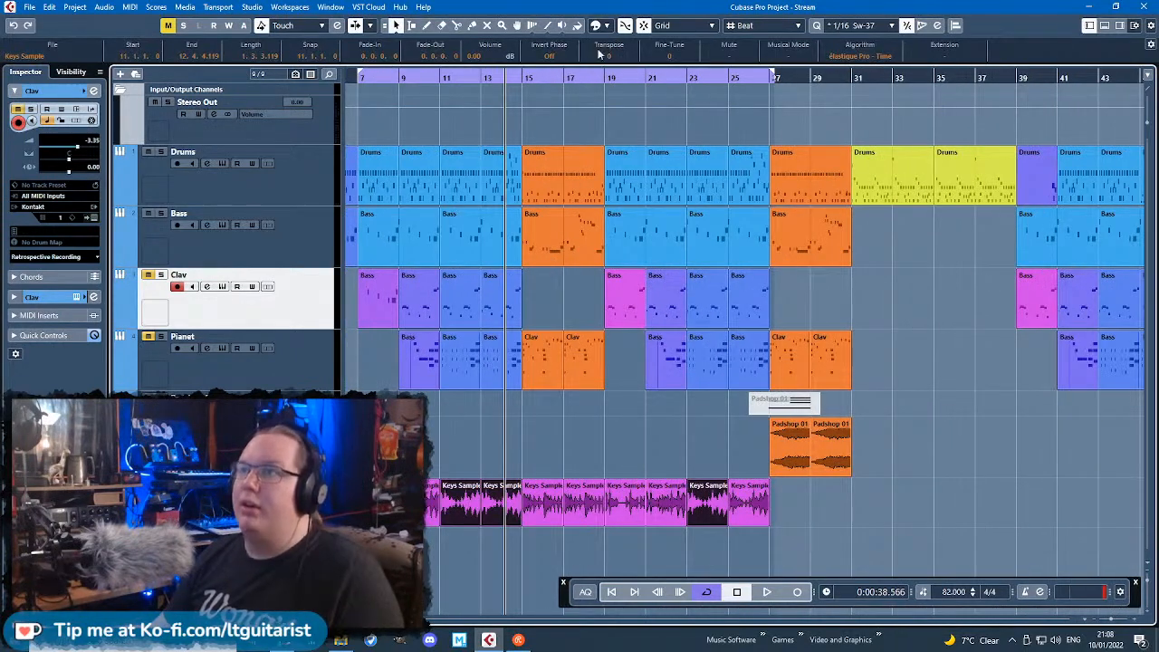
click(606, 27)
click(641, 79)
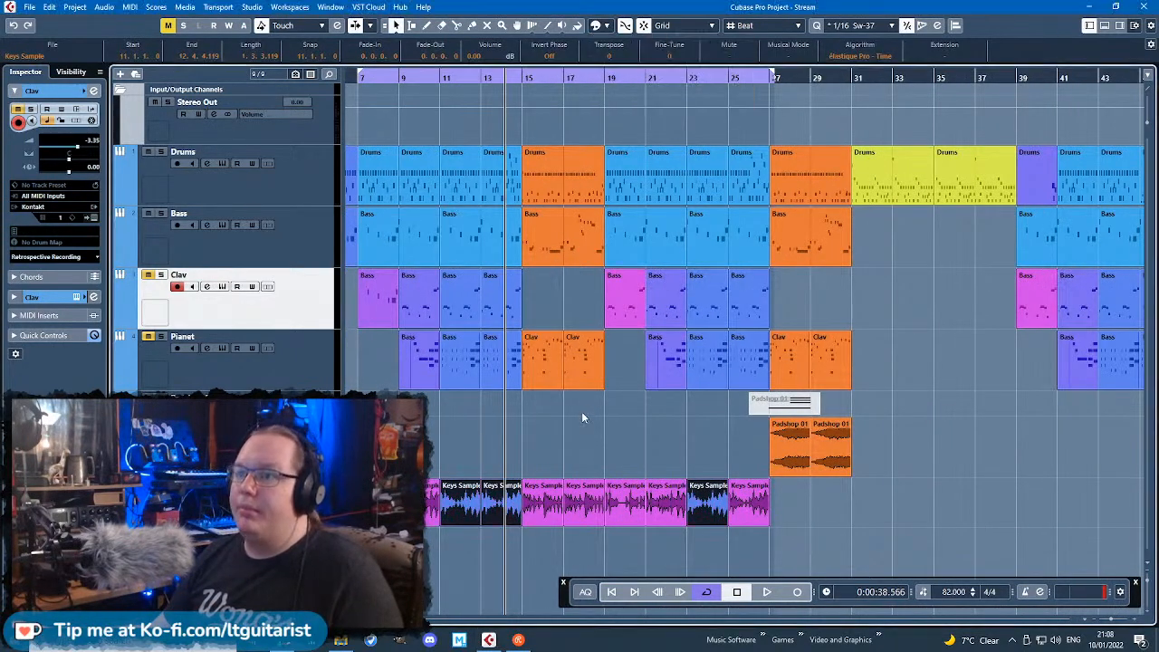
Step: Colour the Keys Sample slices at bars 15 and 17 orange
click(572, 526)
click(607, 29)
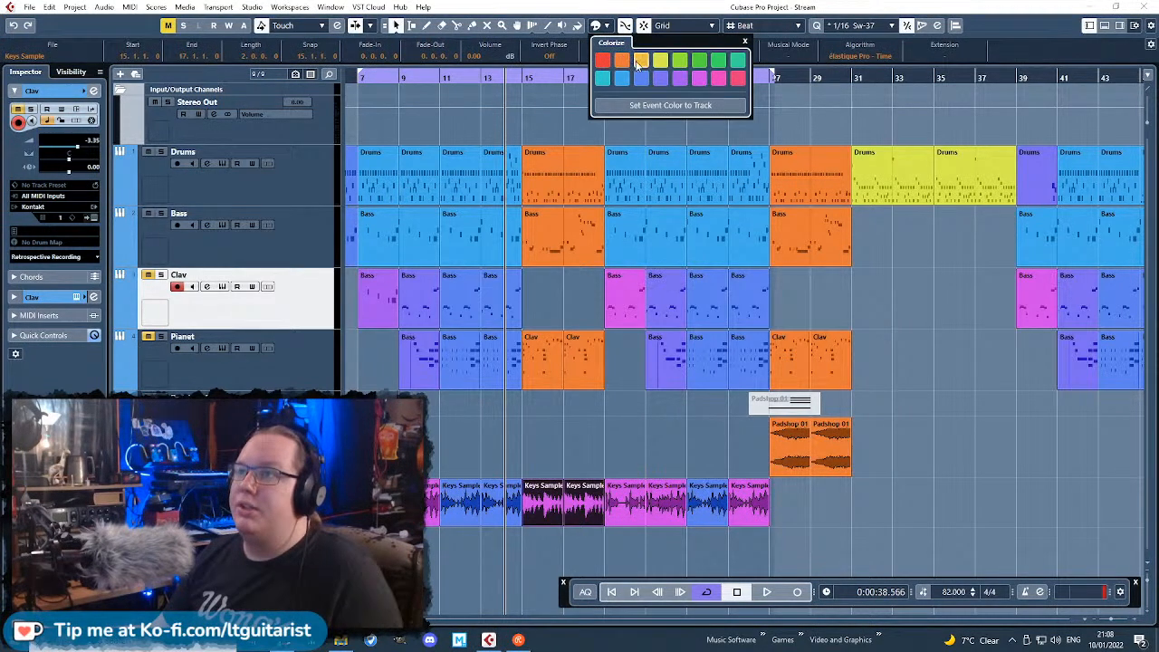
click(623, 61)
click(612, 416)
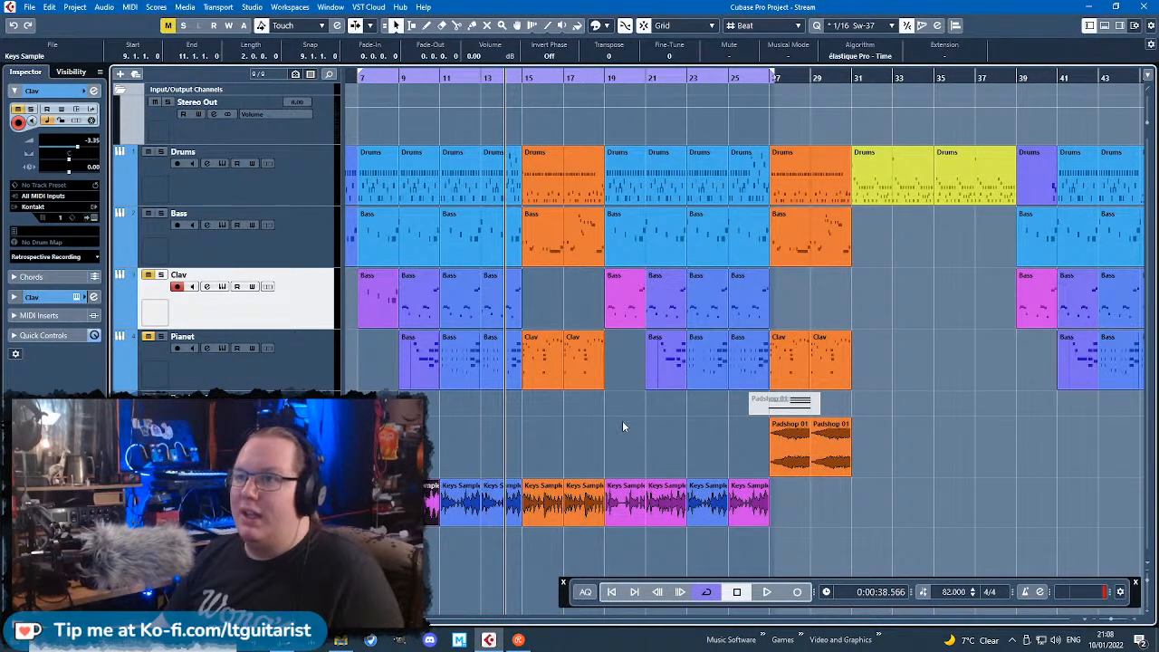
Step: Colour the Keys Sample slices at bars 9 and 21 purple
click(667, 504)
click(596, 28)
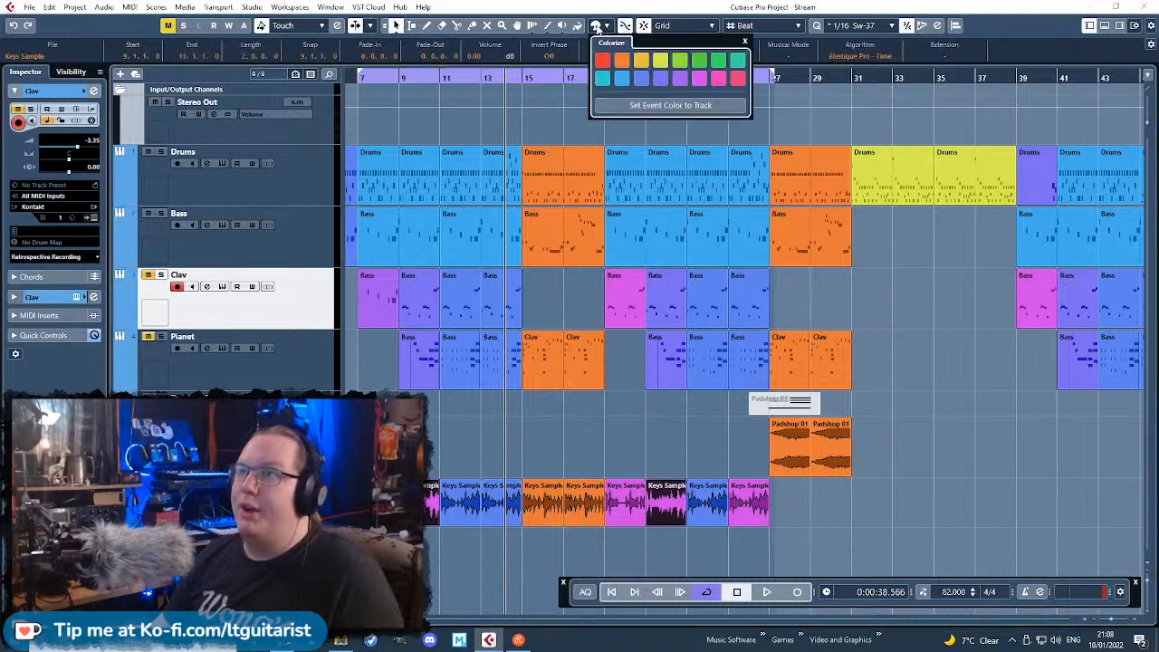
click(678, 79)
click(656, 428)
Step: Colour the Keys Sample slice at bar 25 blue
click(625, 504)
click(746, 534)
click(746, 507)
click(594, 27)
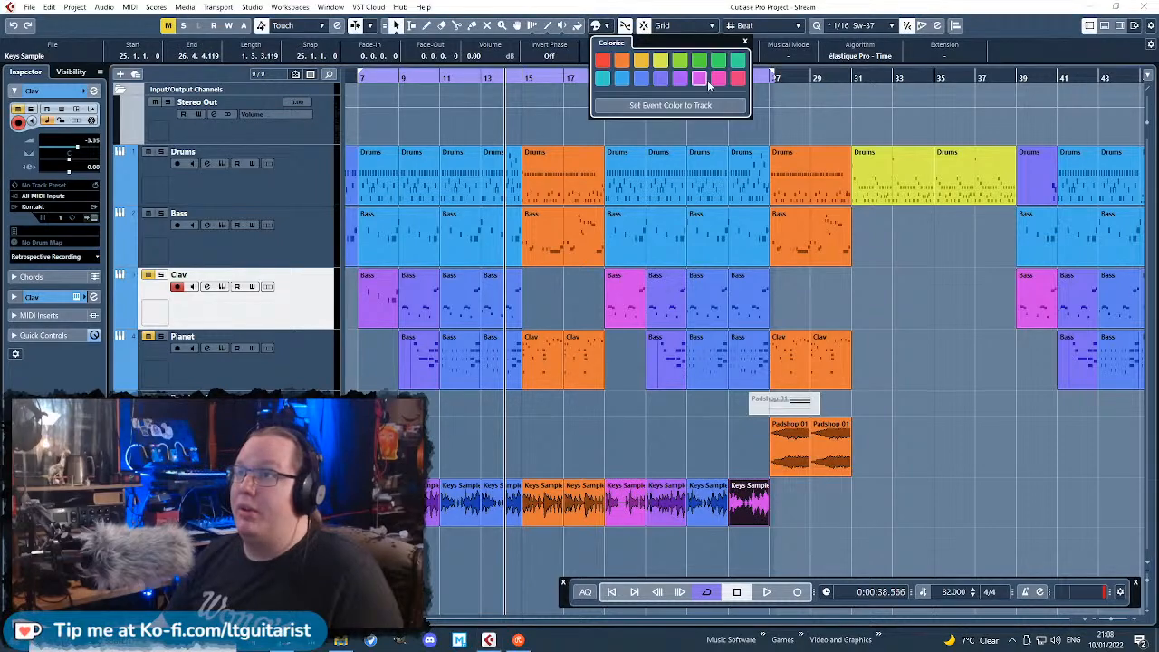
click(844, 530)
Step: Duplicate the Keys Sample slices of bars 19 to 27 and place the copies from bar 39
drag(843, 532, 625, 511)
key(ctrl+d)
scroll(625, 511, down, 2)
scroll(715, 509, up, 3)
drag(712, 510, 1012, 516)
scroll(1019, 534, down, 3)
Step: Duplicate the same group of Keys Sample slices again and place the copies from bar 51
scroll(1021, 542, up, 3)
key(ctrl+d)
drag(932, 507, 1048, 506)
scroll(917, 524, down, 3)
scroll(499, 521, up, 2)
Step: Copy the two orange Keys Sample slices from bars 15 to 19 to bars 27 and 47
click(434, 554)
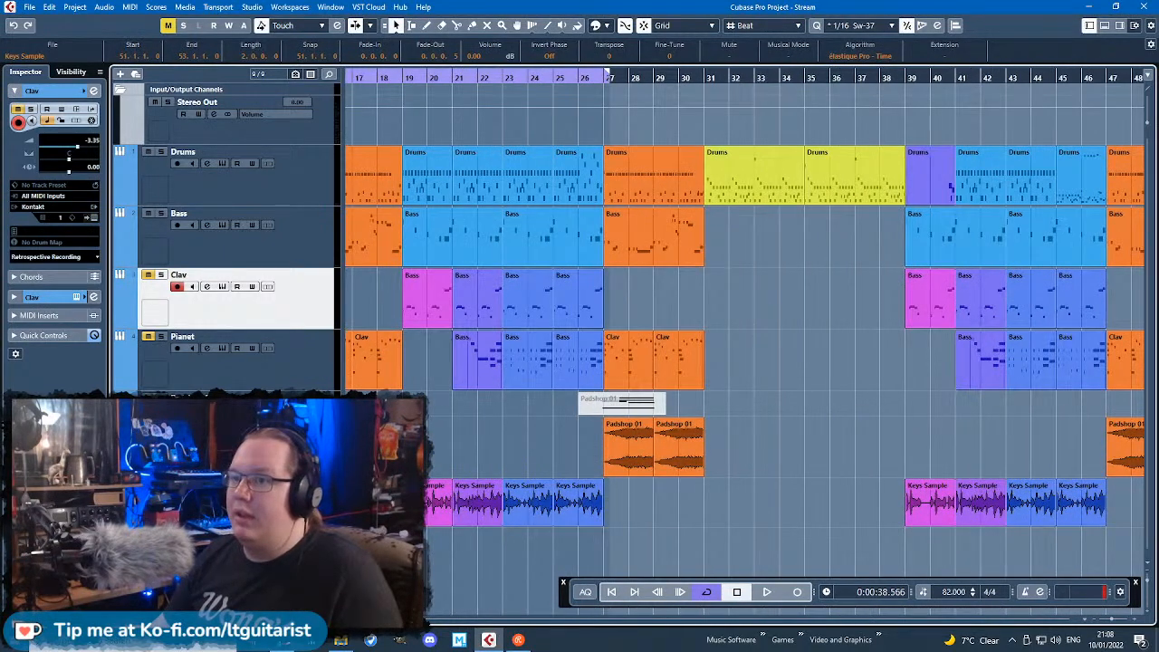
scroll(432, 557, left, 2)
drag(435, 563, 385, 514)
key(ctrl+d)
drag(451, 499, 675, 509)
scroll(797, 512, down, 2)
drag(924, 505, 1059, 513)
scroll(982, 523, up, 4)
click(868, 404)
drag(868, 404, 901, 526)
drag(815, 421, 844, 550)
key(Delete)
drag(766, 449, 851, 547)
key(super)
click(825, 421)
key(ctrl+z)
Step: Play the song from just before bar 7 and turn the cycle off
scroll(641, 499, down, 4)
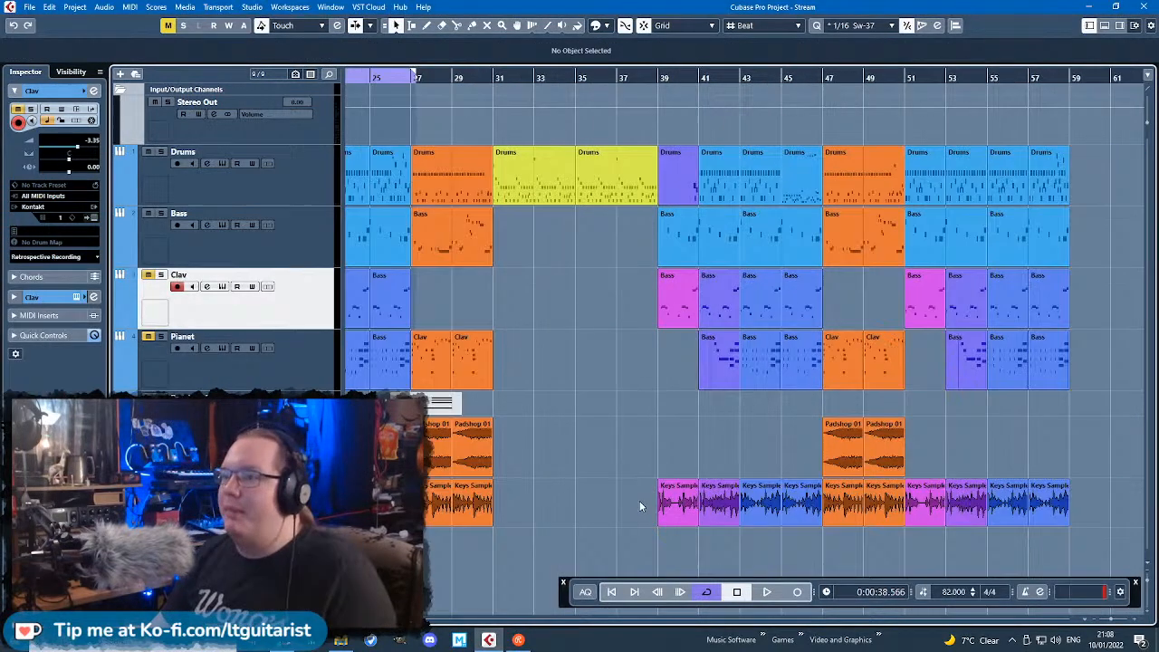
scroll(582, 493, down, 2)
scroll(429, 570, left, 3)
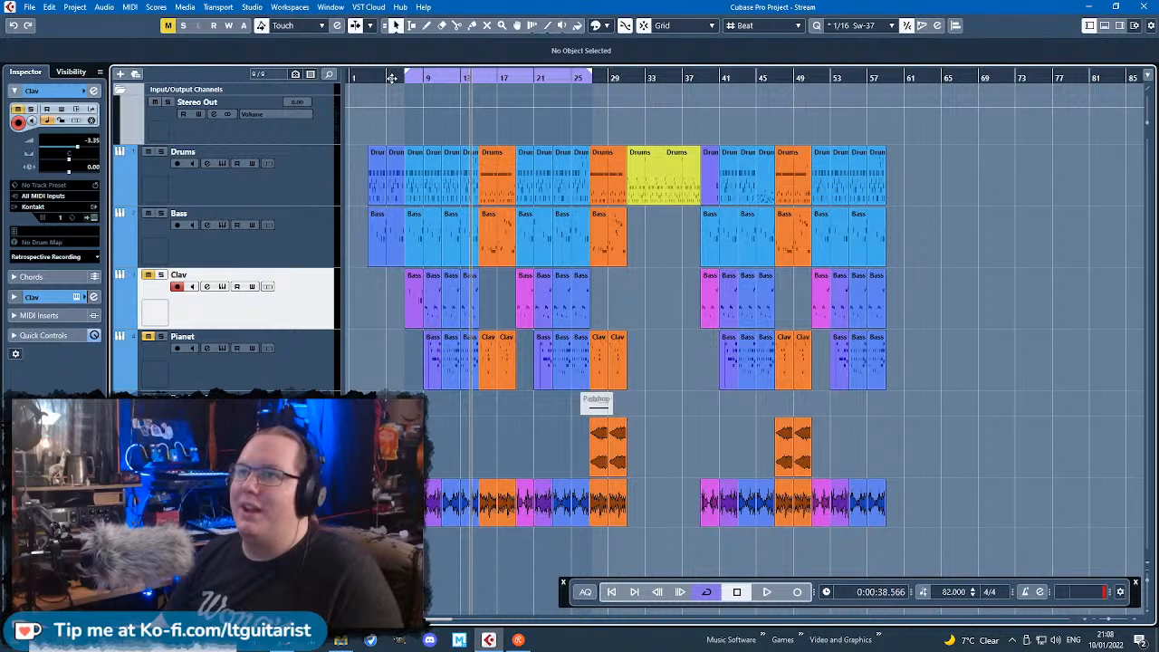
drag(400, 77, 400, 125)
key(space)
click(707, 592)
key(h)
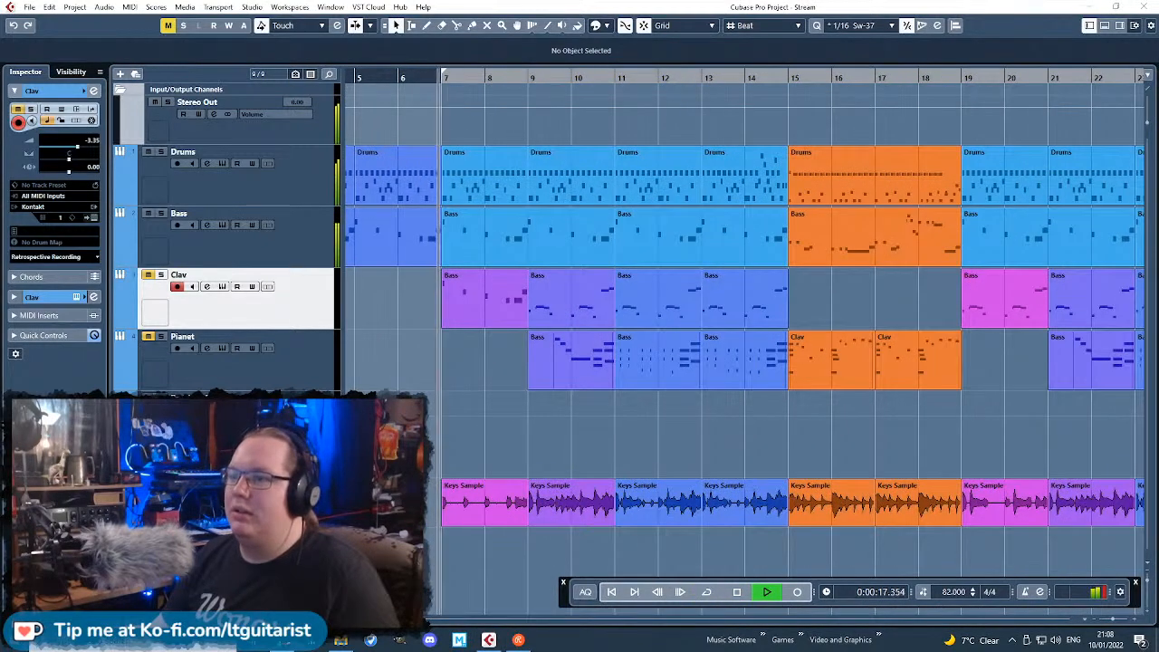
Step: Set the Keys Sample track's volume to -3.35 and pan to R47, check it in playback, and stop
click(235, 501)
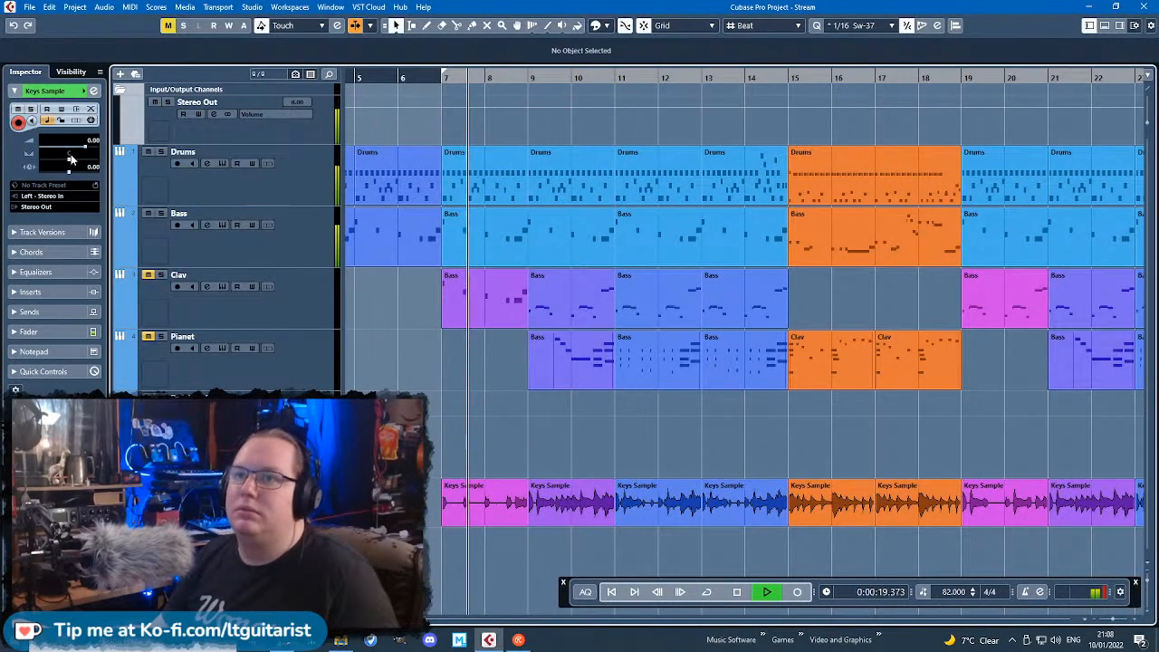
drag(75, 158, 82, 161)
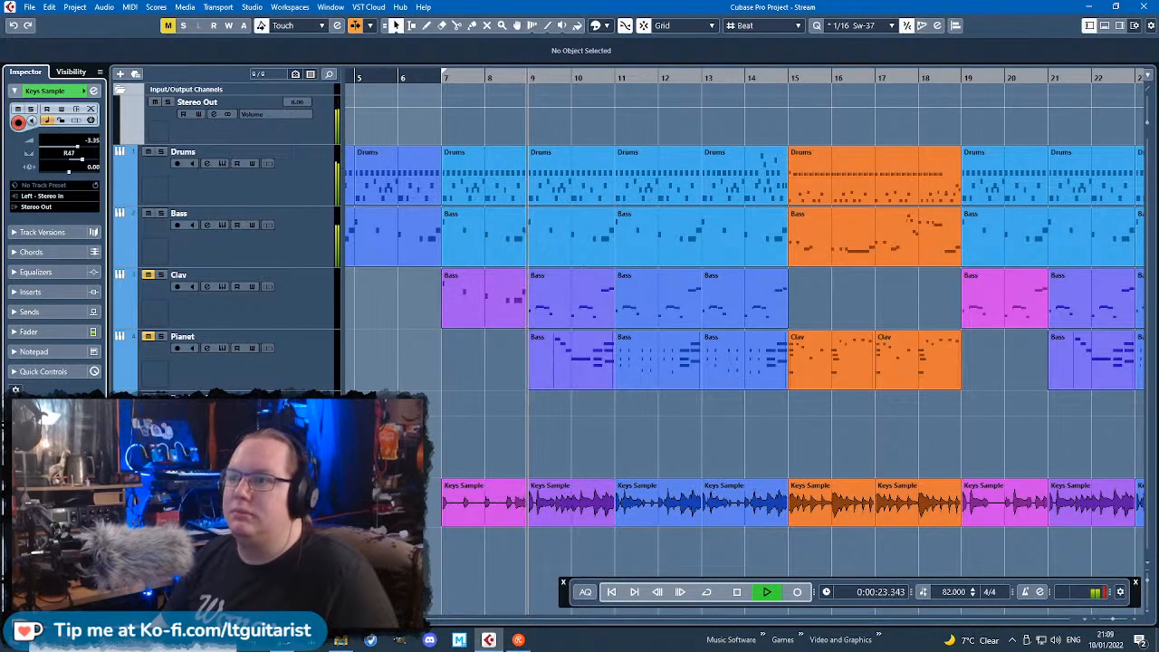
scroll(505, 462, down, 2)
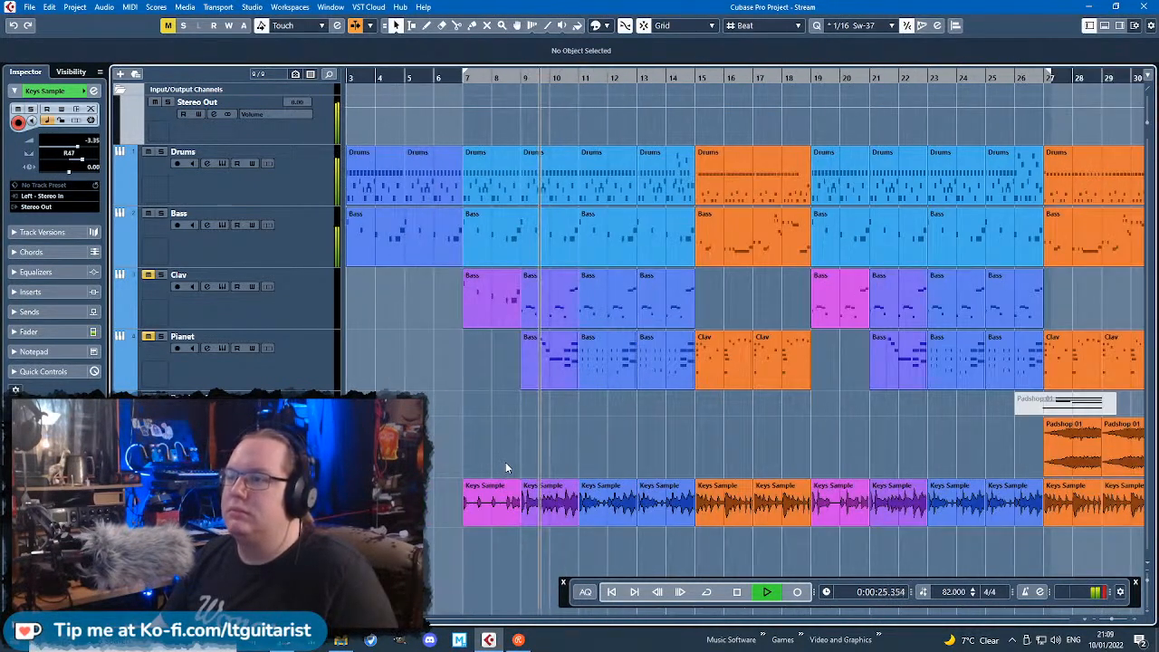
scroll(505, 462, up, 3)
scroll(644, 462, up, 4)
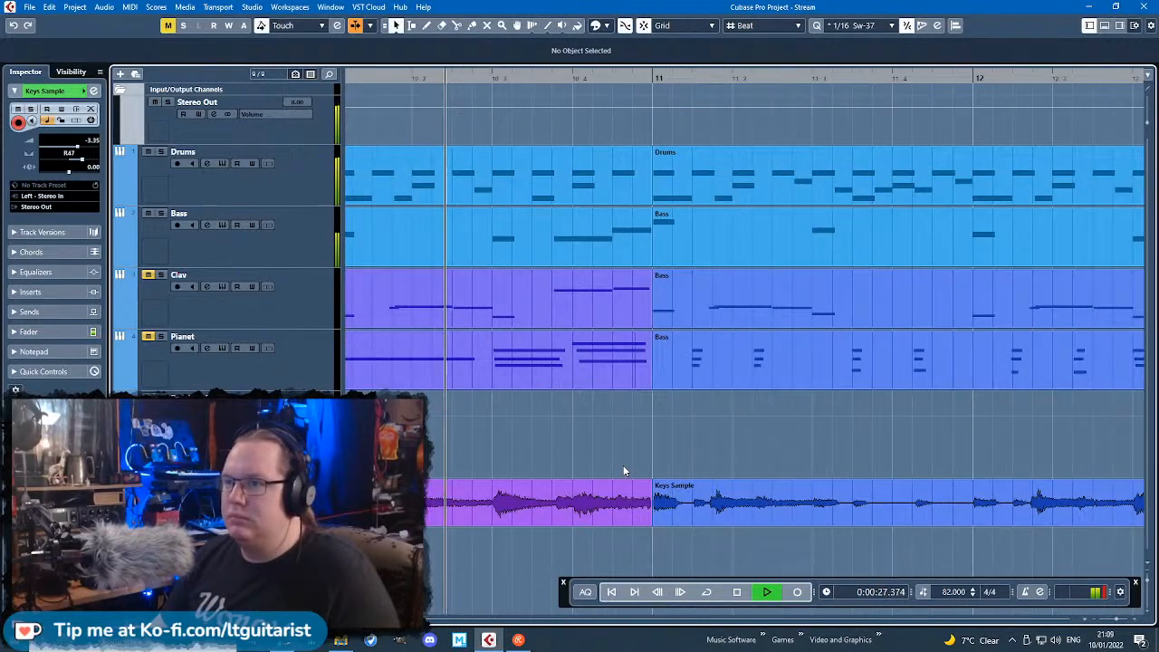
scroll(524, 463, down, 2)
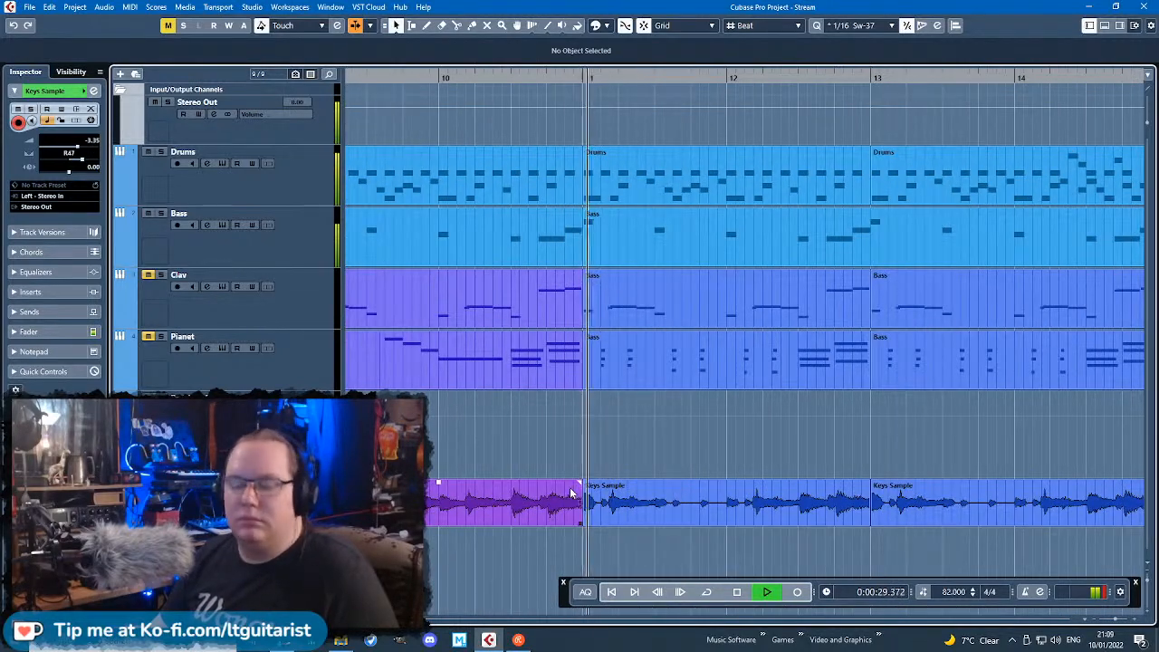
scroll(569, 487, down, 4)
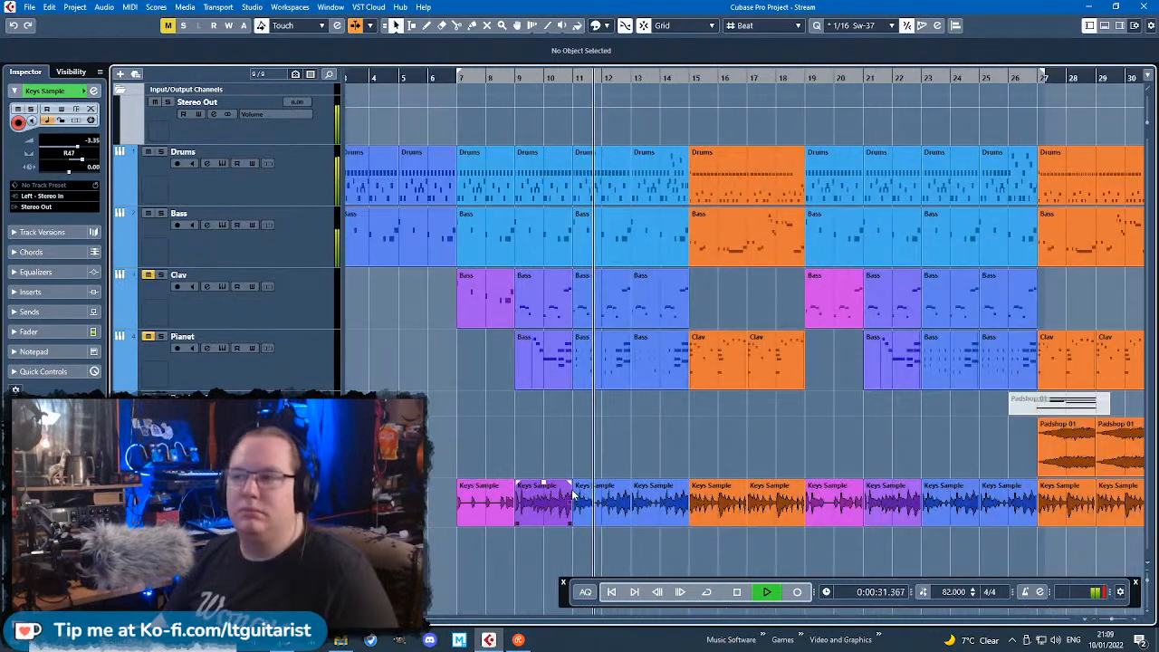
key(space)
Step: Set the project tempo to 81.890 and resume playback around bar 12
scroll(642, 466, down, 1)
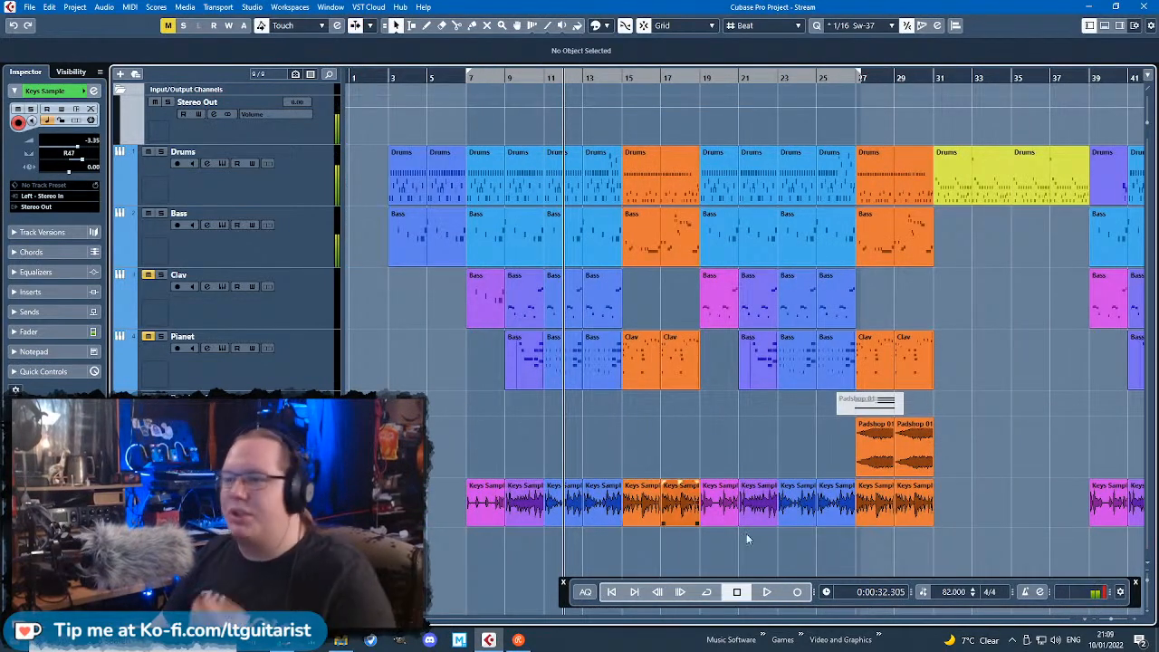
double_click(955, 593)
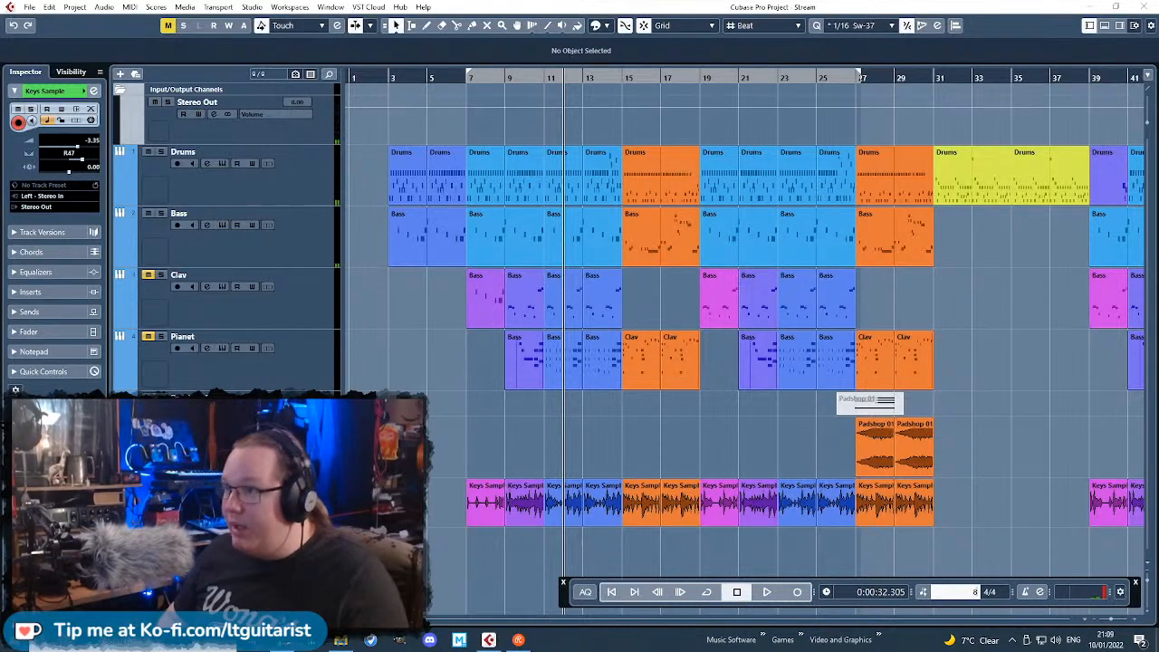
text(81.8)
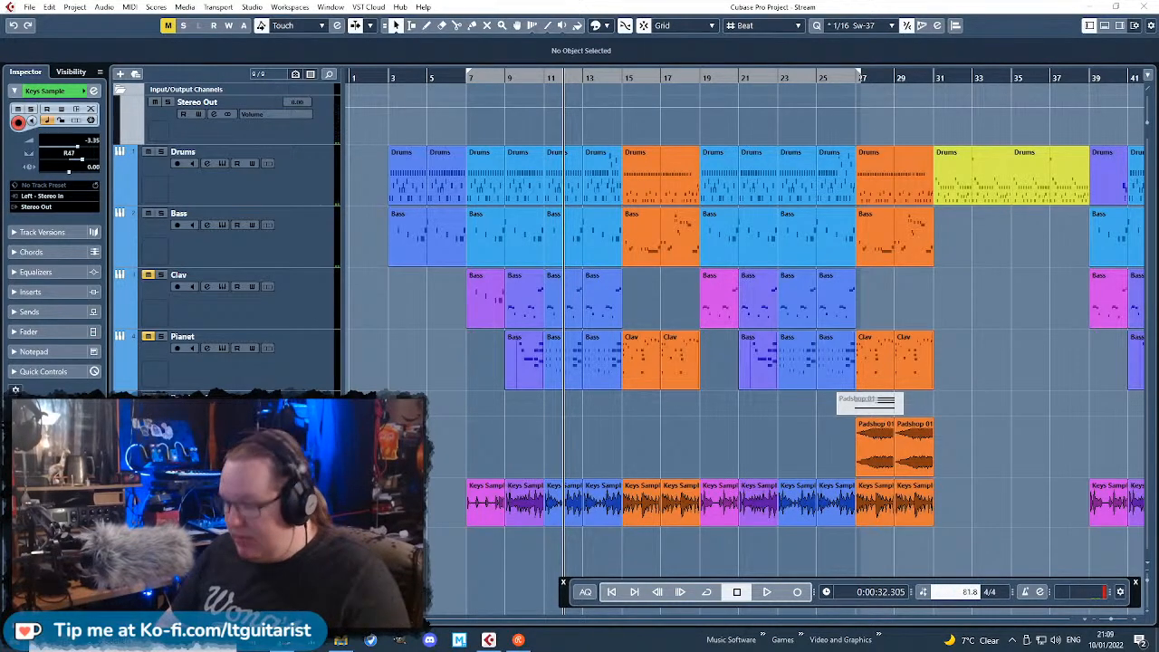
text(9)
key(Return)
scroll(559, 484, up, 8)
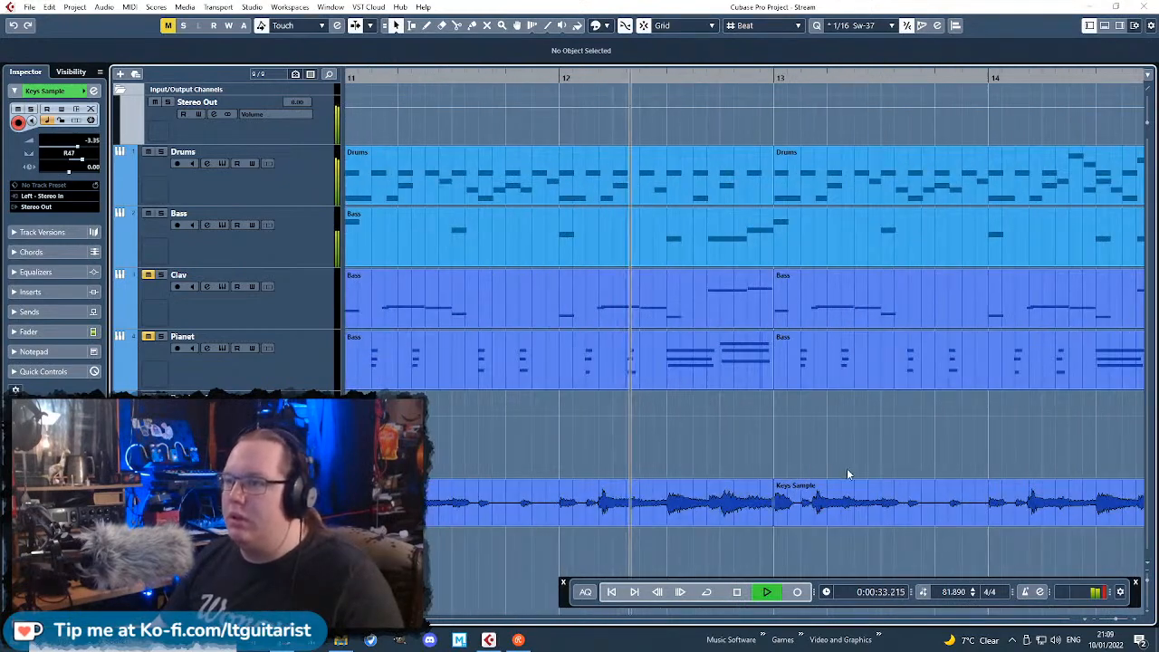
Step: Select all the Keys Sample slices and give them short fade-ins and fade-outs at their edges, working at the bar 9 boundary
scroll(711, 491, down, 2)
scroll(611, 493, down, 9)
drag(892, 522, 424, 521)
scroll(398, 516, up, 3)
scroll(562, 489, up, 9)
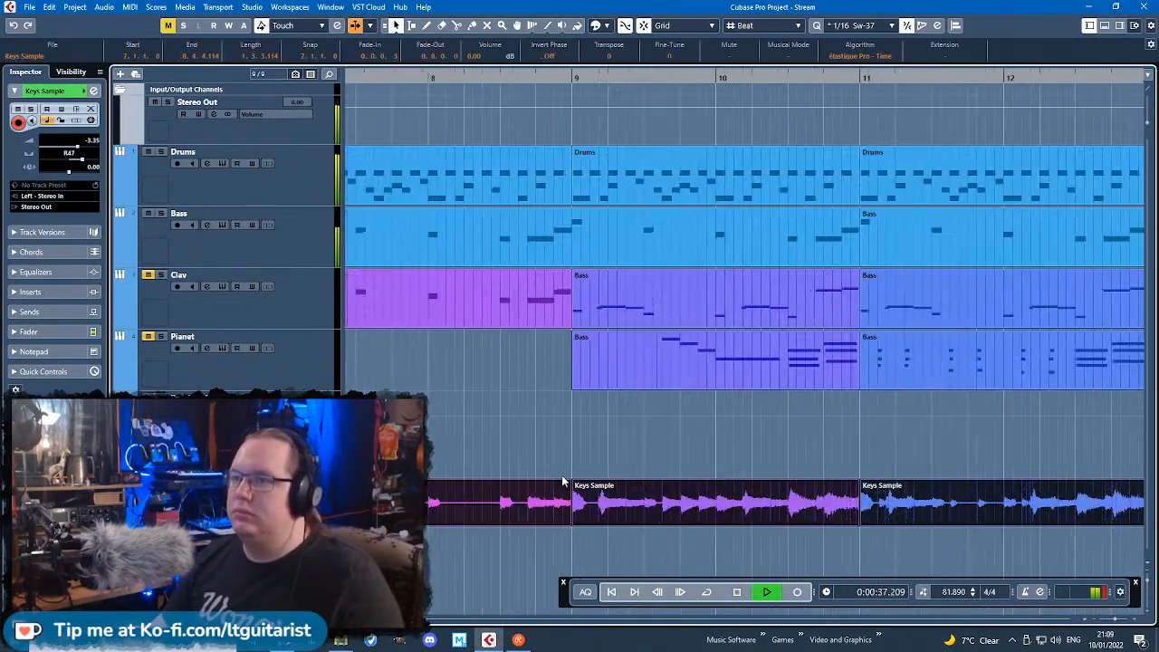
scroll(560, 489, up, 3)
drag(549, 483, 548, 483)
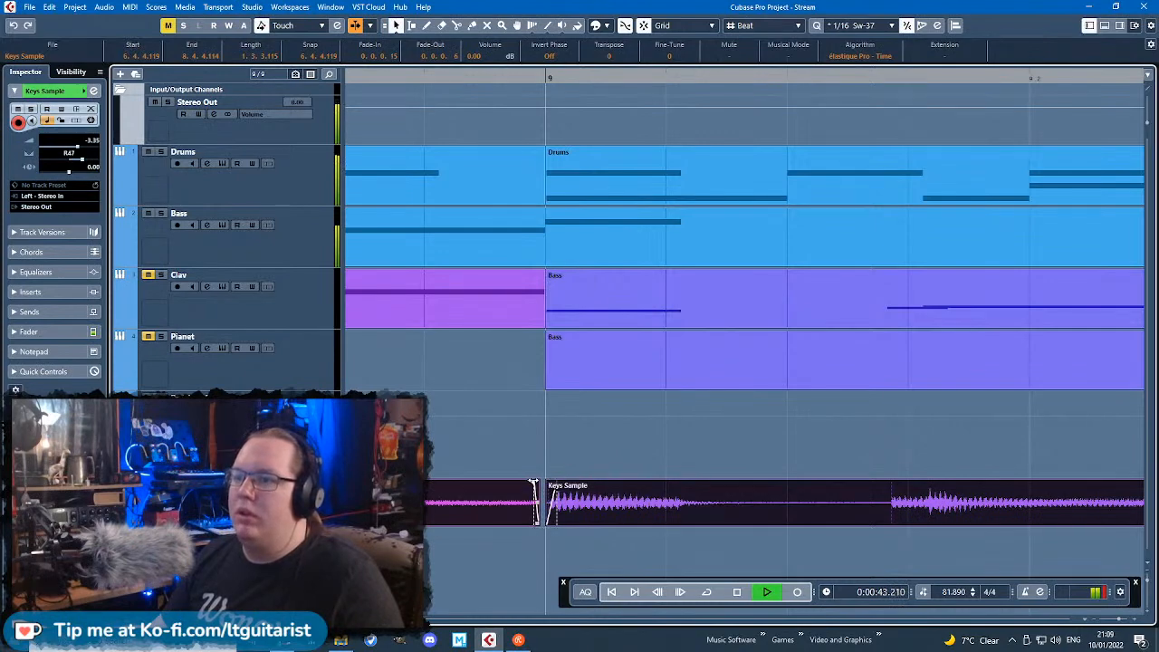
drag(527, 482, 525, 480)
scroll(516, 470, down, 9)
click(528, 464)
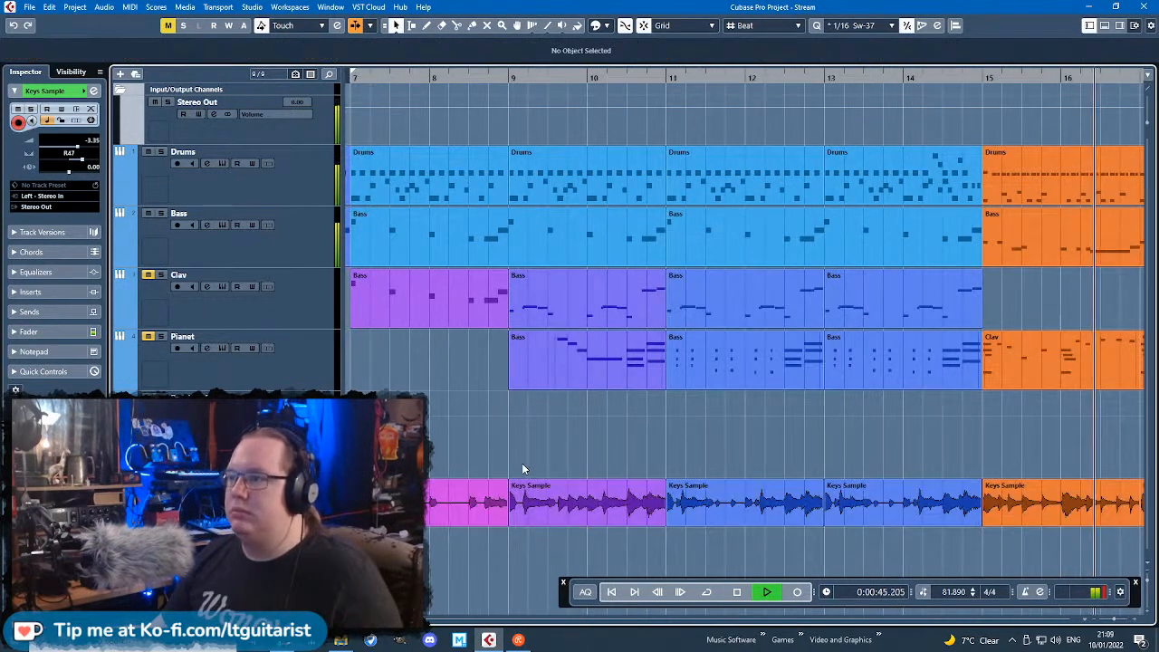
Step: On the Keys Sample track, boost EQ band 3 by 2.7 dB at 278.6 Hz, cut band 2 by 2.7 dB at 1841 Hz, and audition it
scroll(528, 463, down, 3)
scroll(833, 527, up, 6)
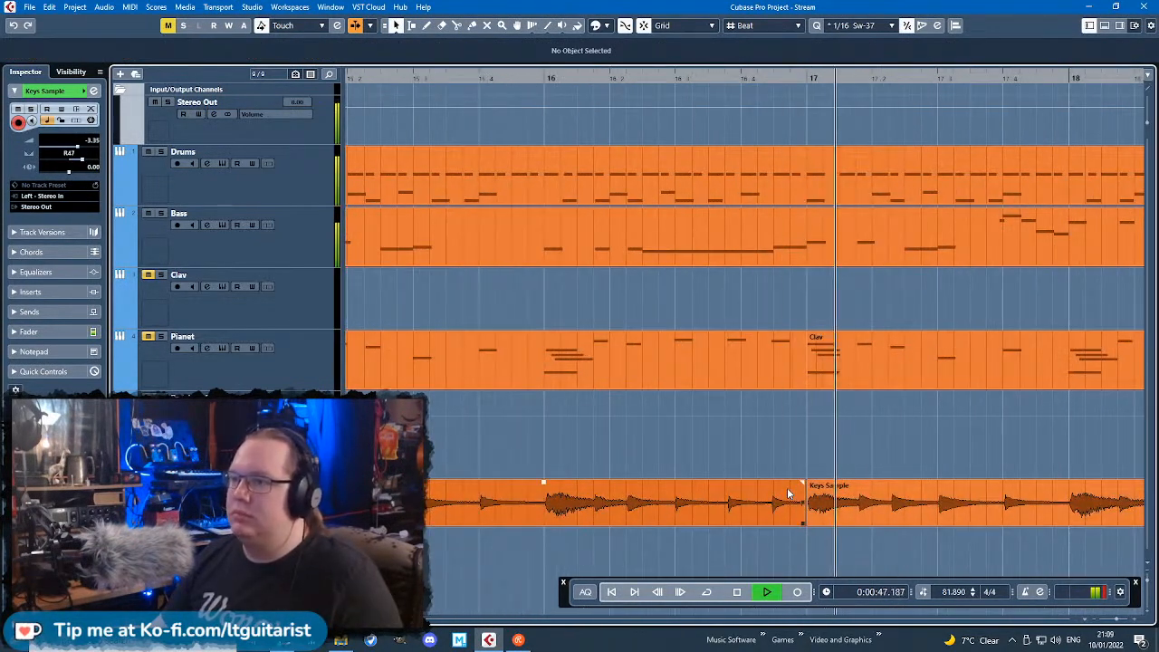
scroll(737, 466, down, 7)
scroll(737, 467, down, 5)
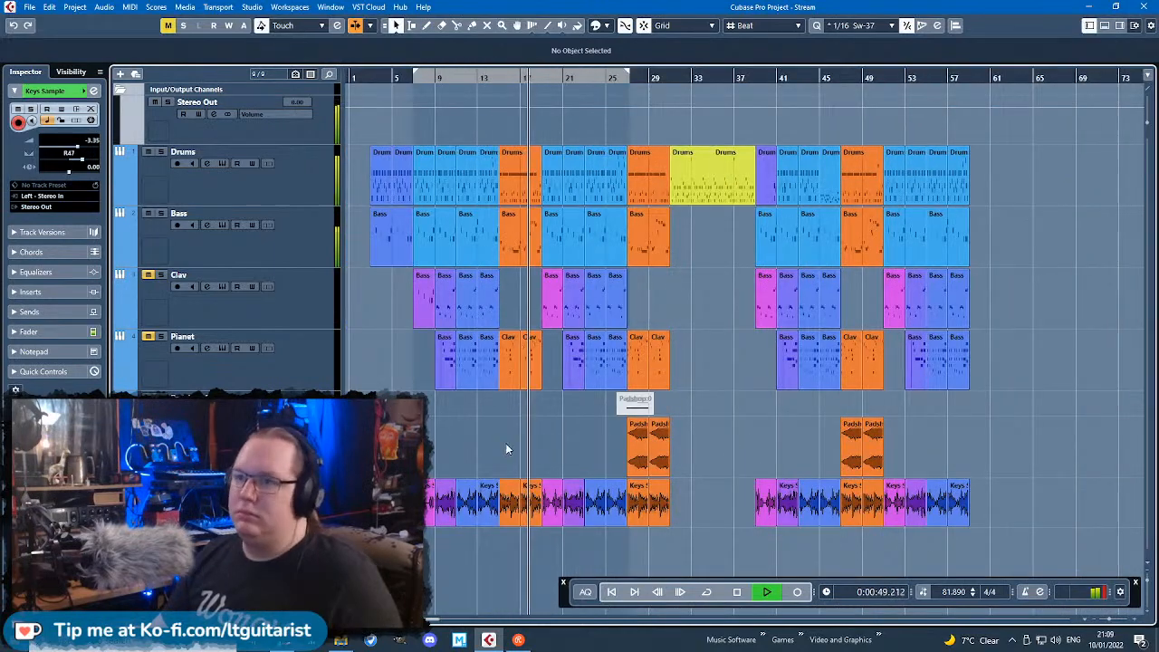
click(36, 271)
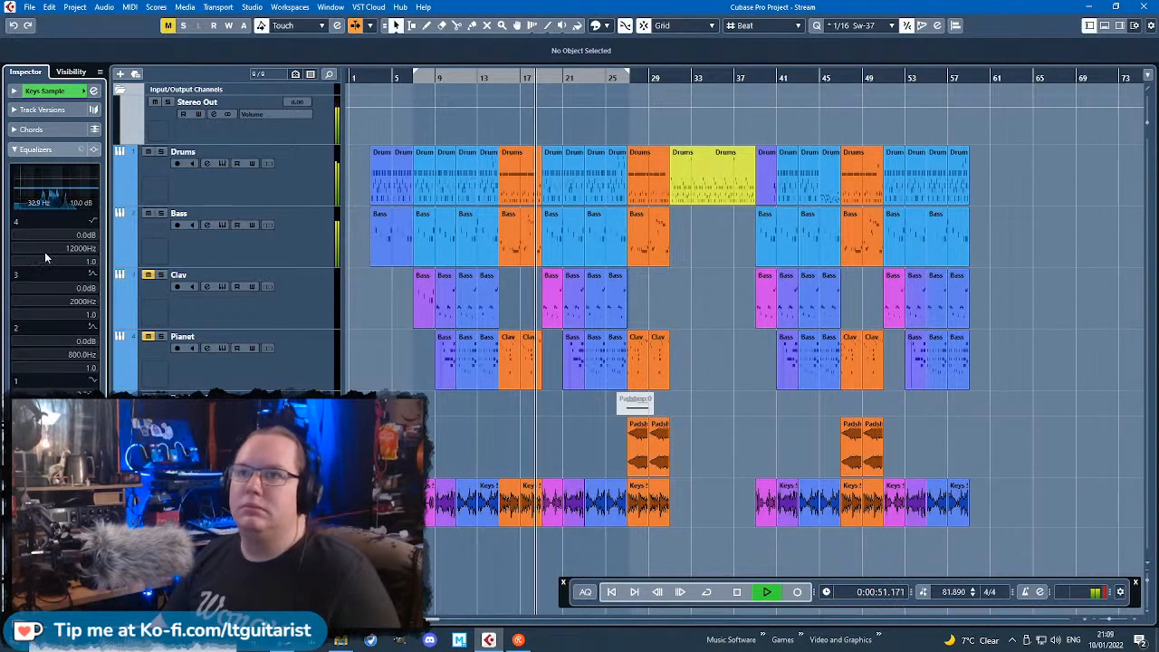
mouse_move(28, 198)
mouse_down()
mouse_move(27, 210)
mouse_move(45, 190)
mouse_up()
click(69, 192)
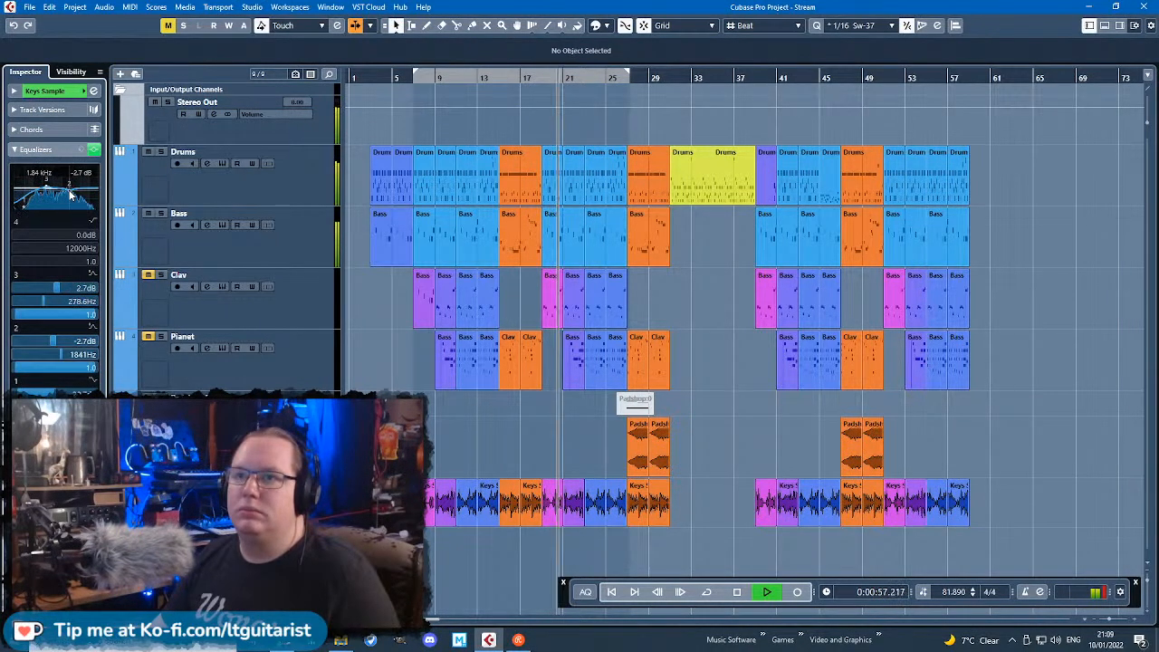
drag(343, 293, 352, 292)
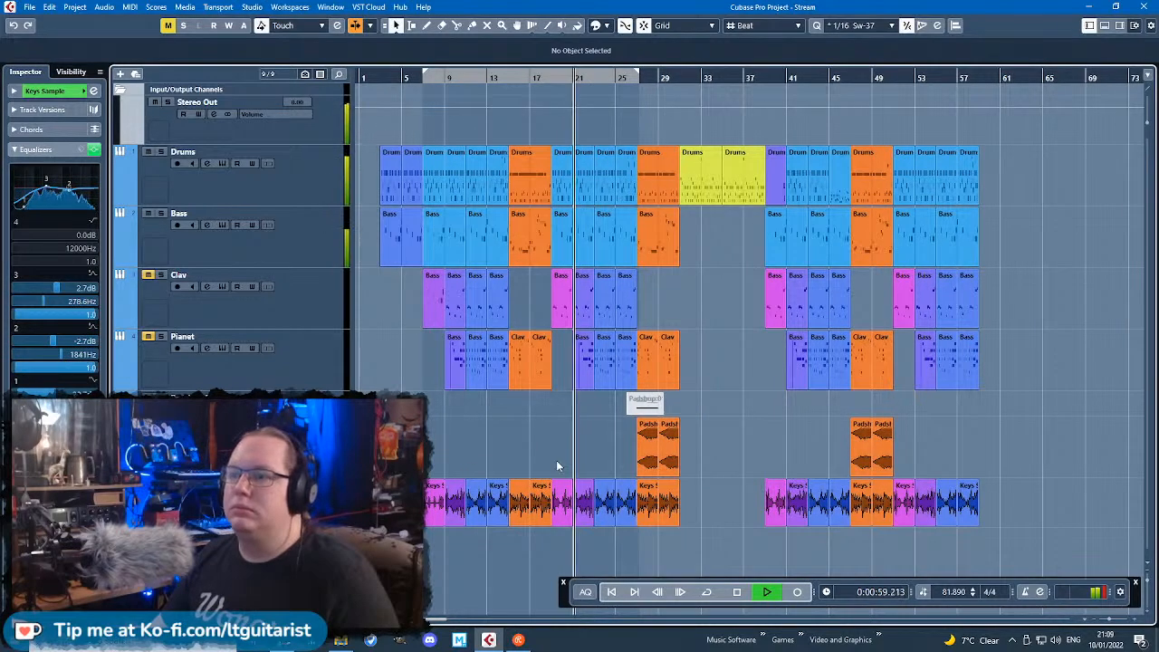
scroll(556, 460, up, 3)
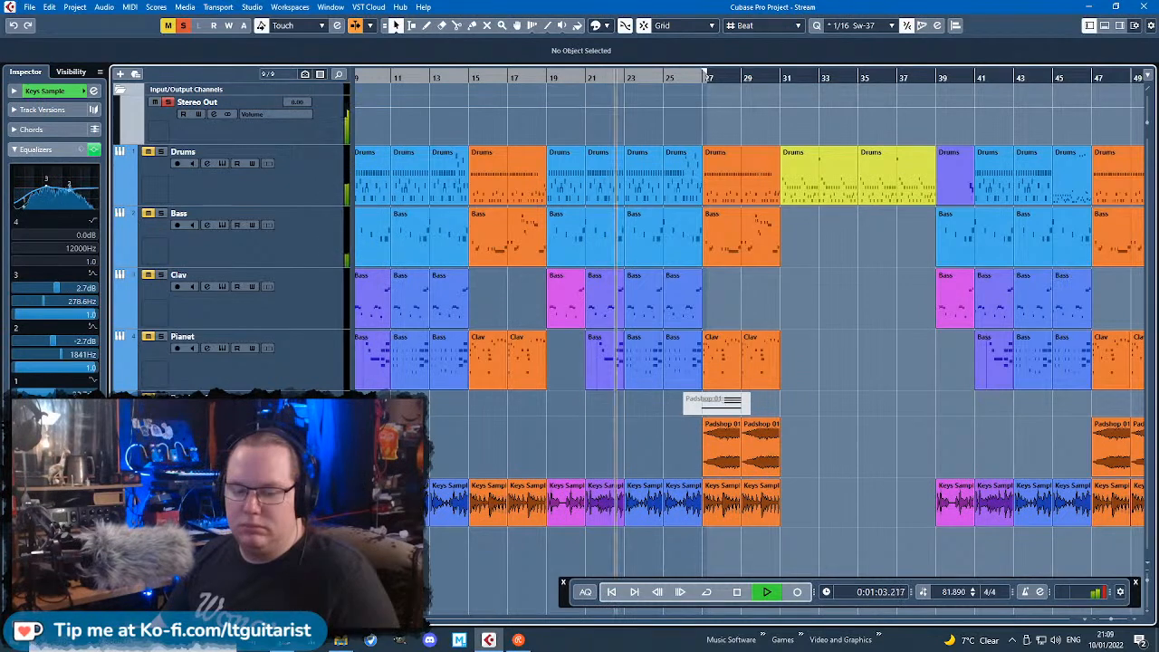
key(s)
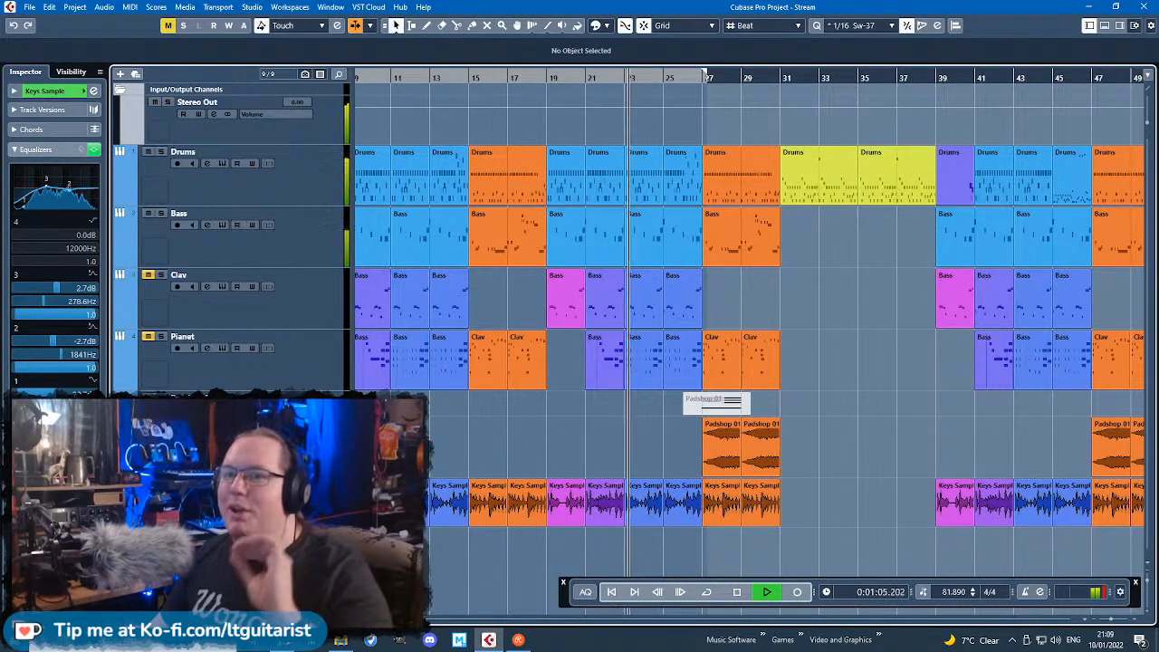
Step: Add Steinberg's Squasher dynamics effect to the Keys Sample track's first insert slot
click(37, 149)
click(54, 184)
click(30, 273)
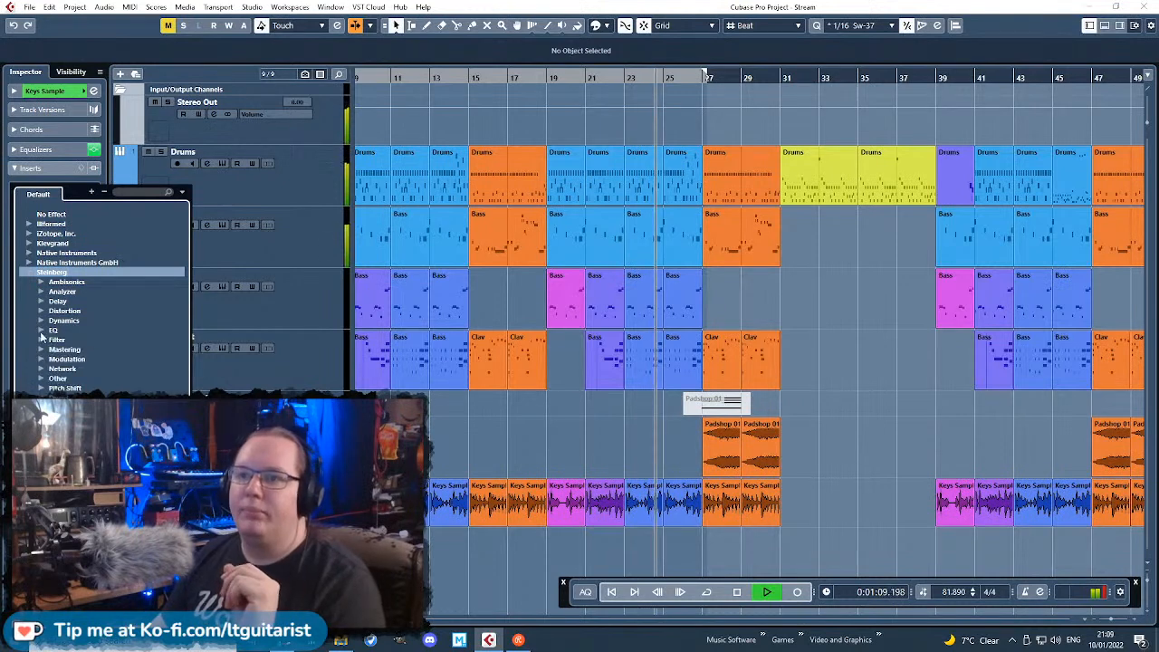
click(41, 321)
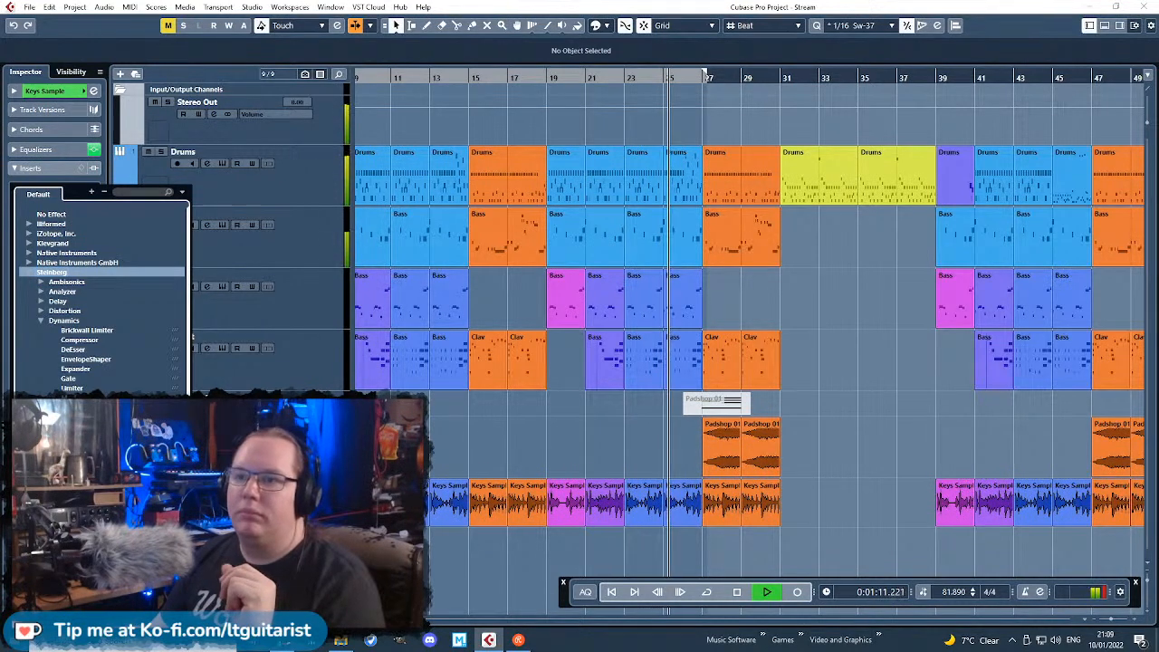
double_click(78, 446)
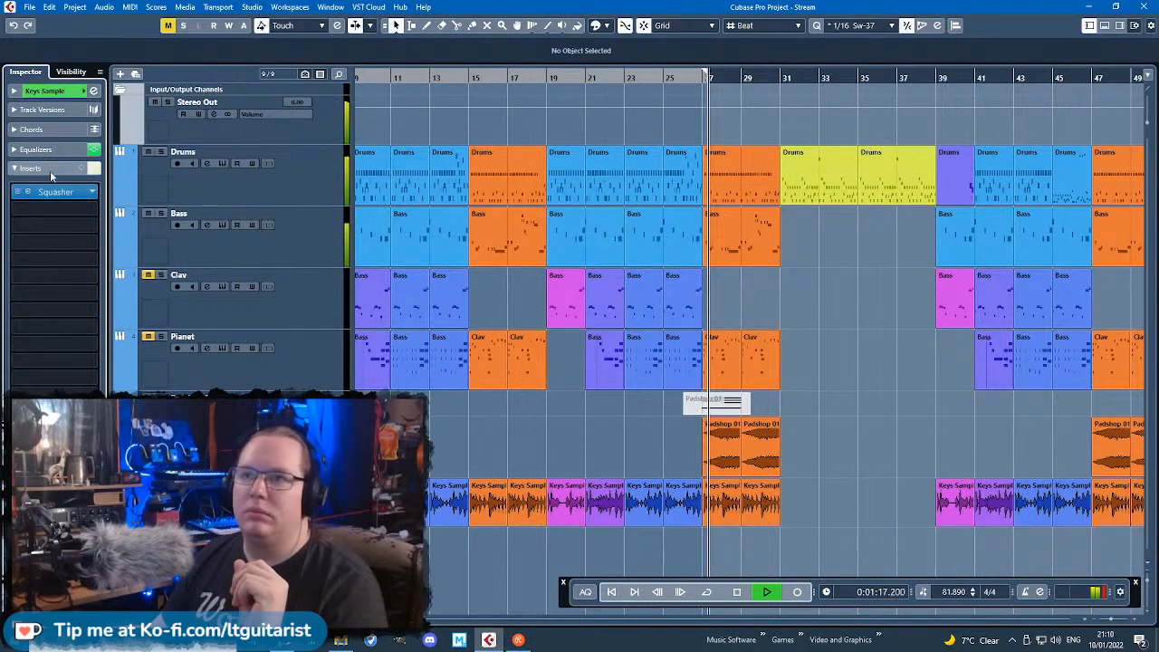
Step: Replace the Squasher insert on Keys Sample with VintageCompressor and open its preset browser
click(92, 192)
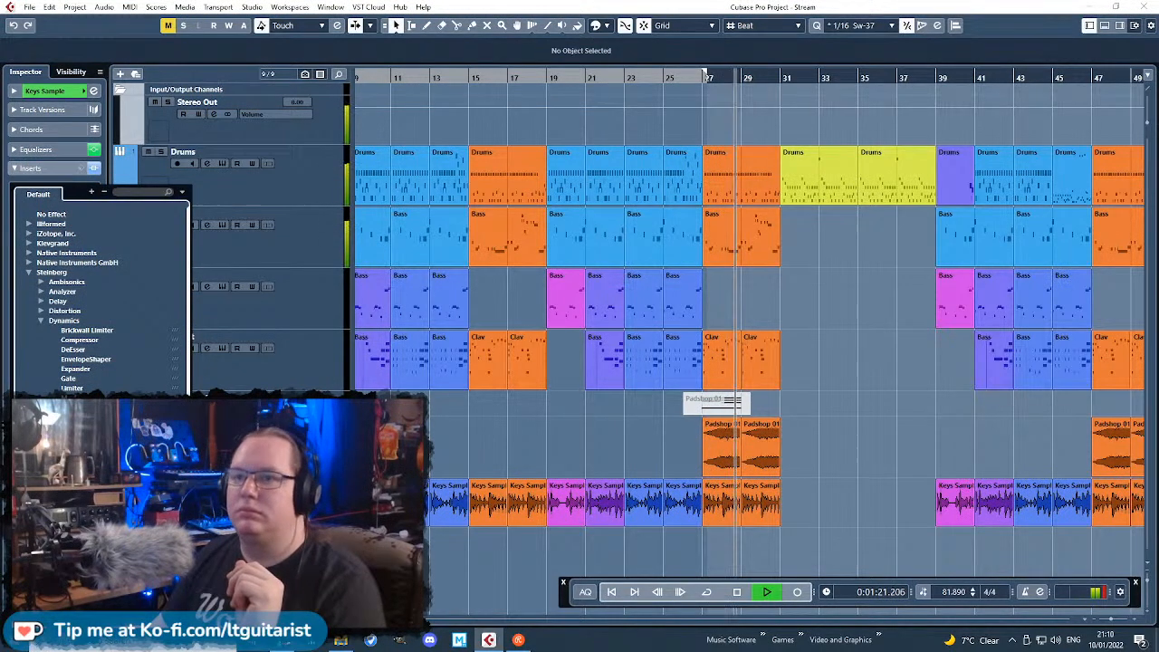
click(89, 465)
click(534, 371)
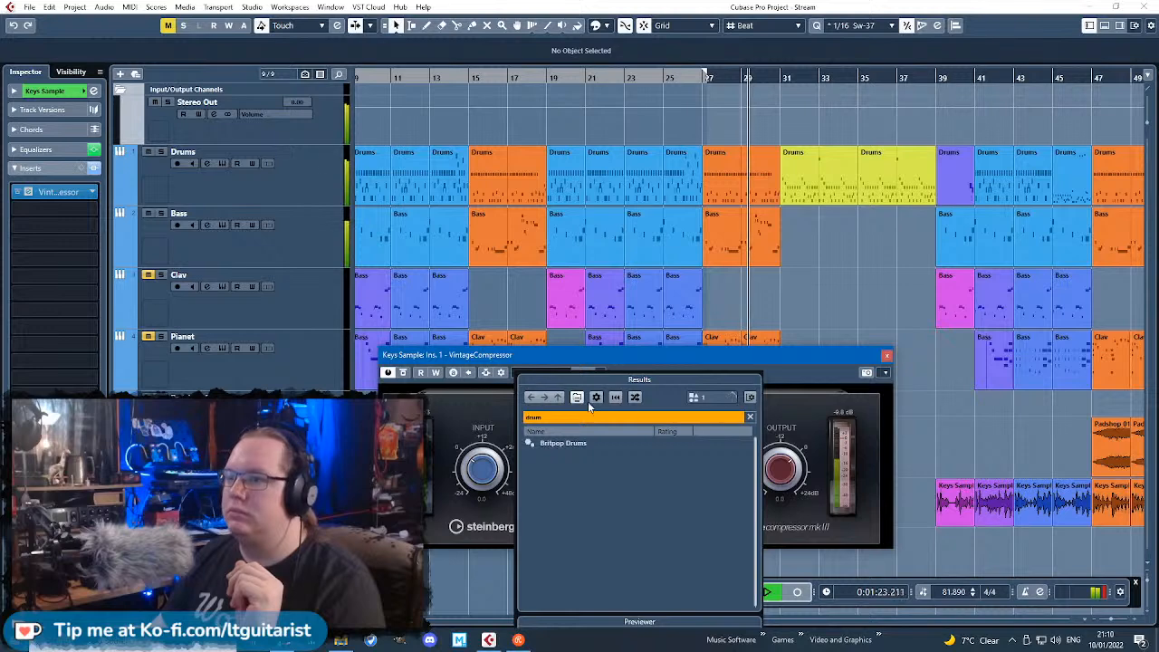
Step: Search the VintageCompressor presets for "key" and "pian"
text(key)
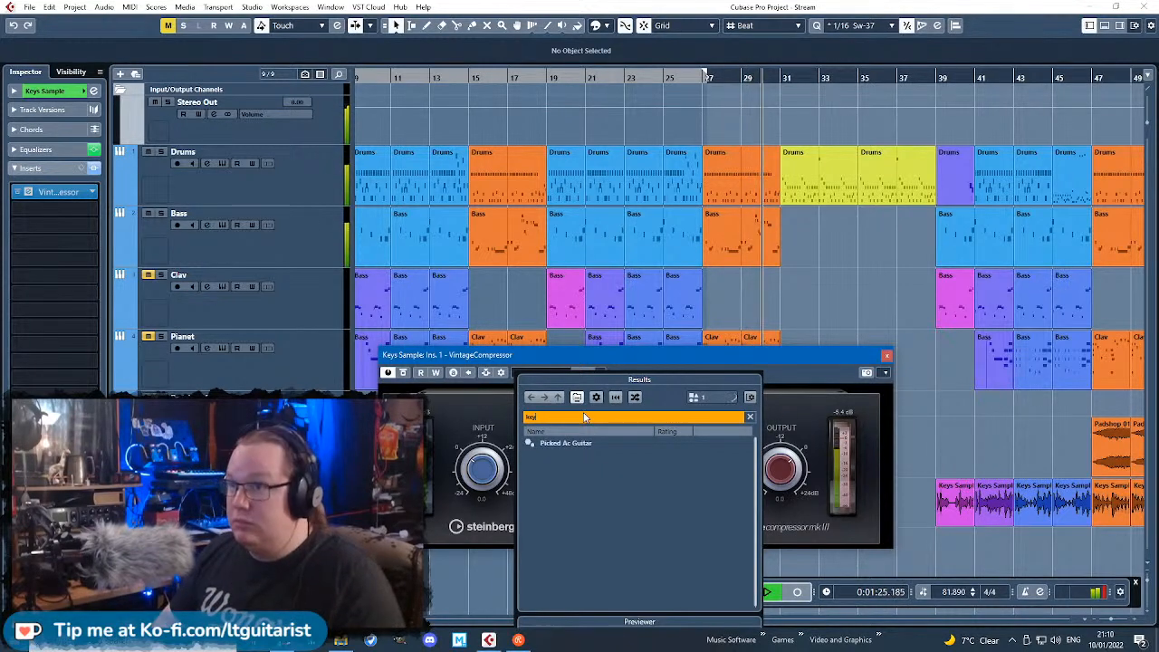
key(BackSpace)
key(BackSpace)
key(BackSpace)
text(pian)
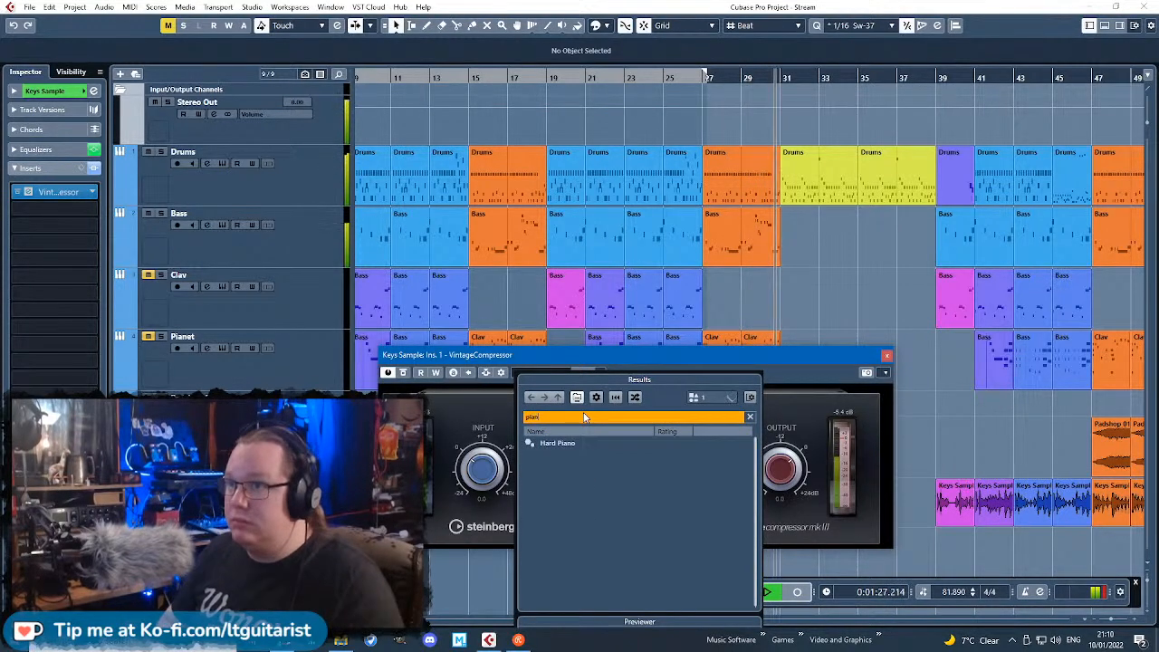
key(BackSpace)
key(BackSpace)
key(BackSpace)
key(BackSpace)
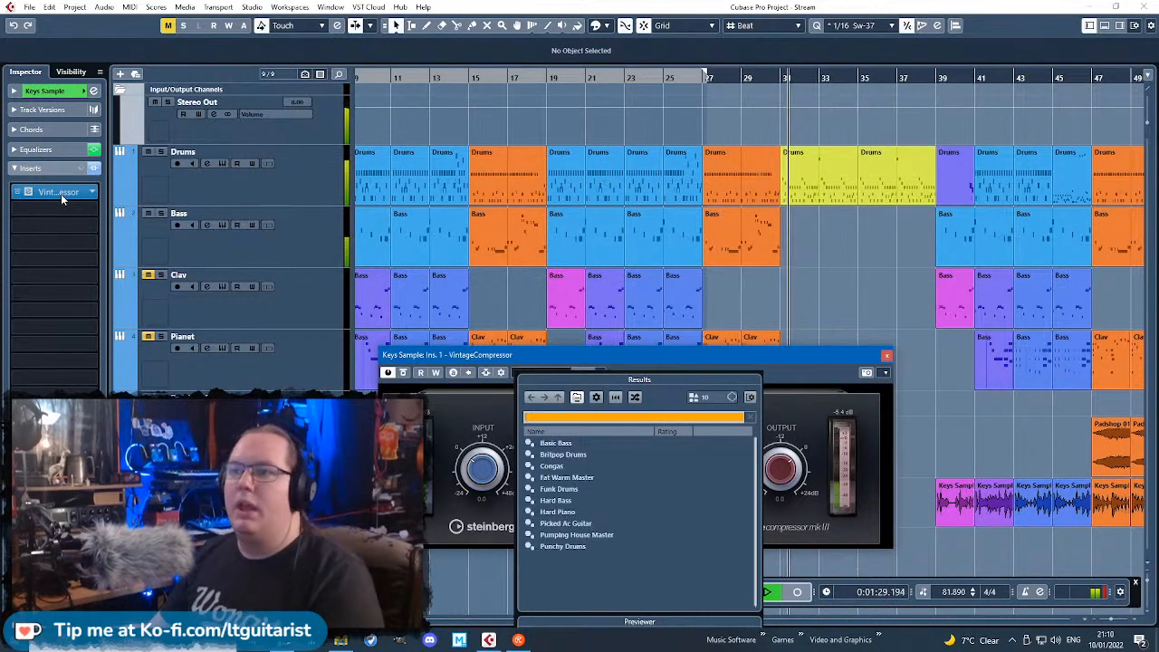
click(91, 196)
click(91, 196)
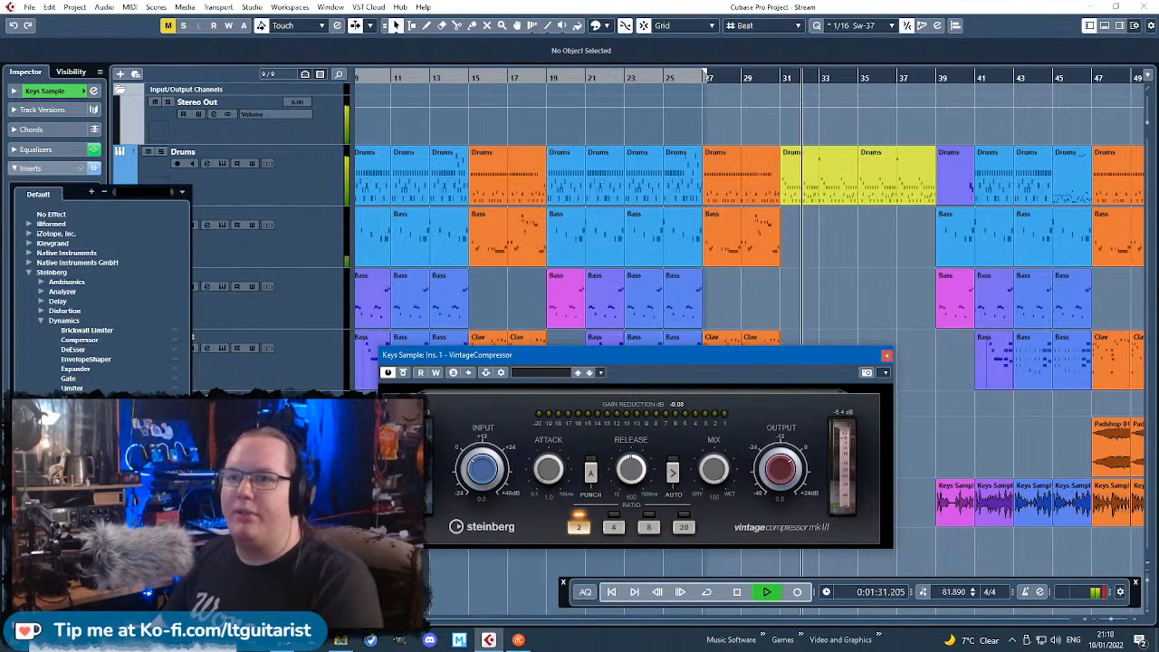
Step: Load the Hard Piano preset in VintageCompressor, play from around bar 17 to hear it, and close the plug-in
click(548, 372)
click(569, 419)
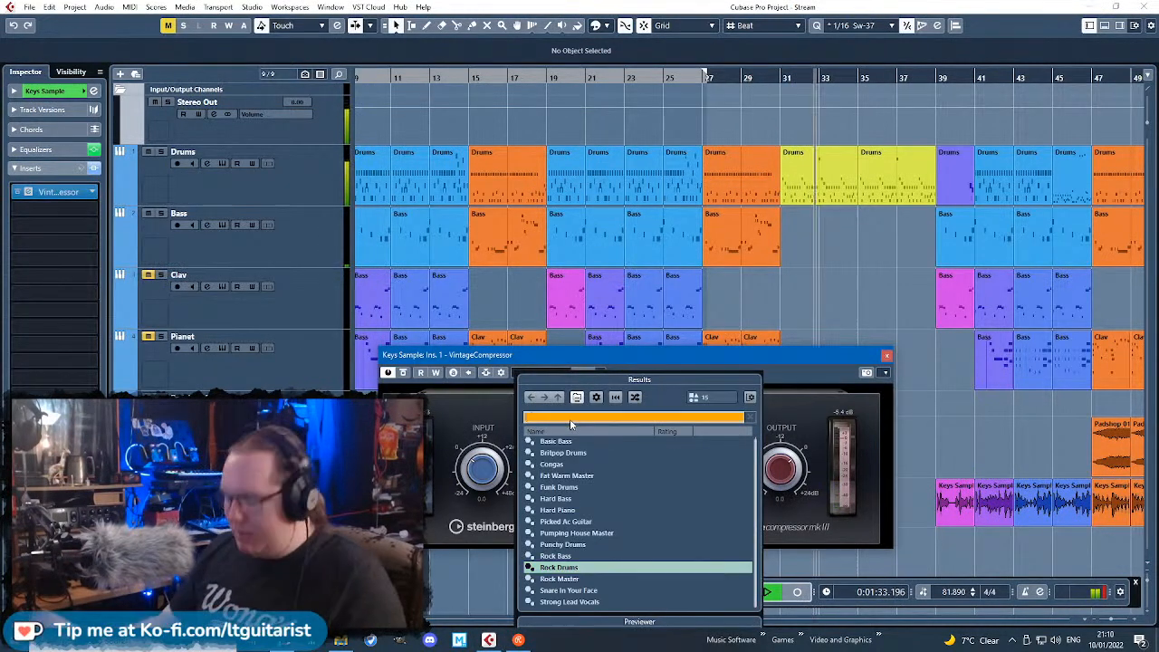
text(hard p)
double_click(561, 452)
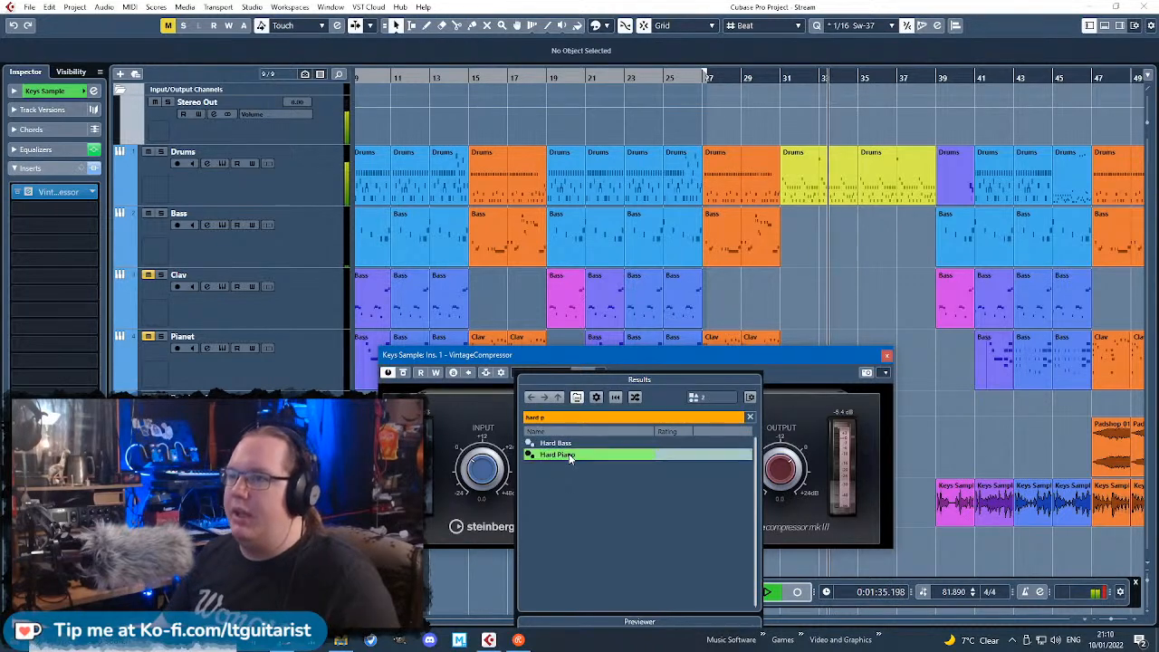
click(512, 78)
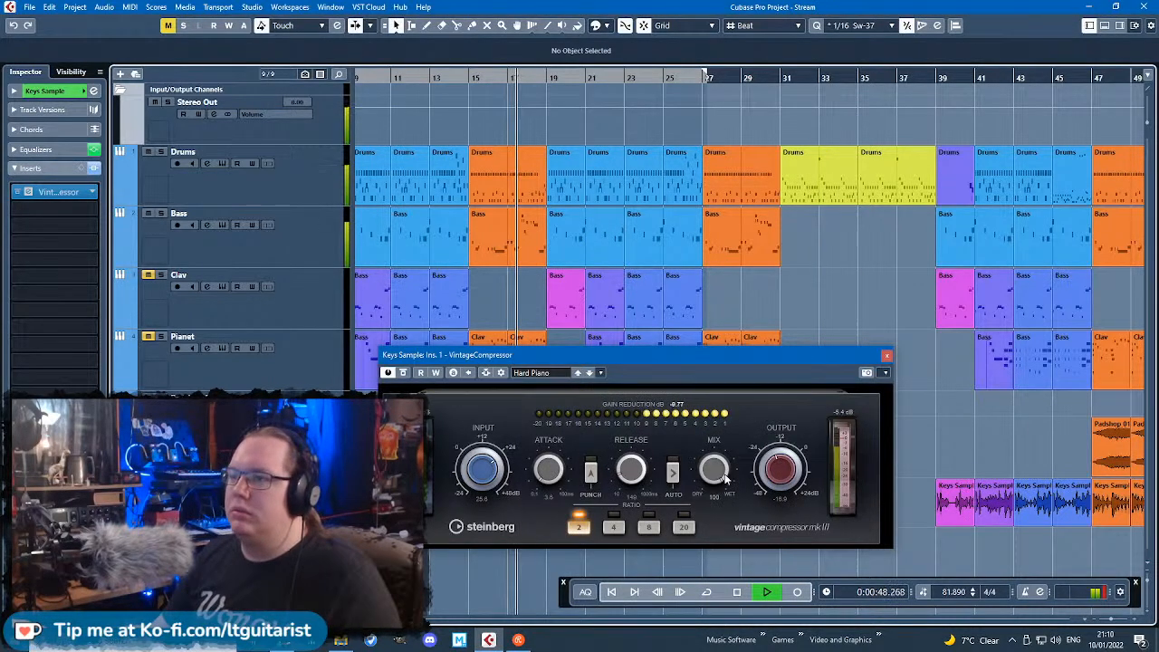
click(888, 357)
Step: Insert Steinberg's Bitcrusher distortion on the Keys Sample track, in the slot ahead of VintageCompressor
scroll(639, 418, up, 6)
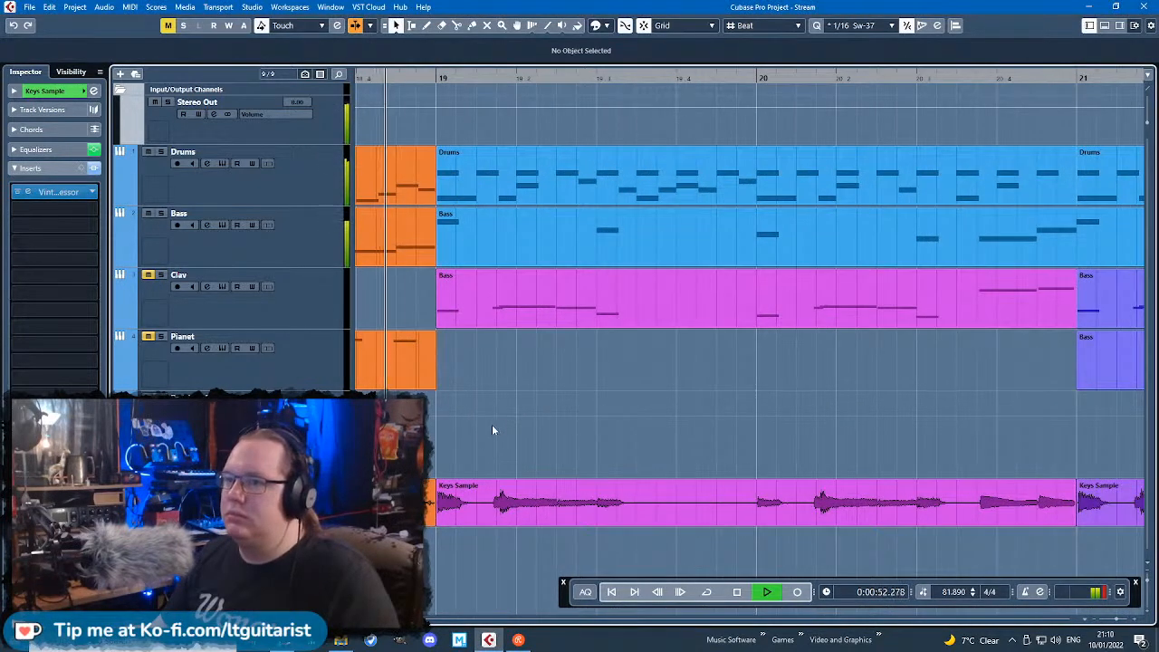
scroll(481, 432, down, 3)
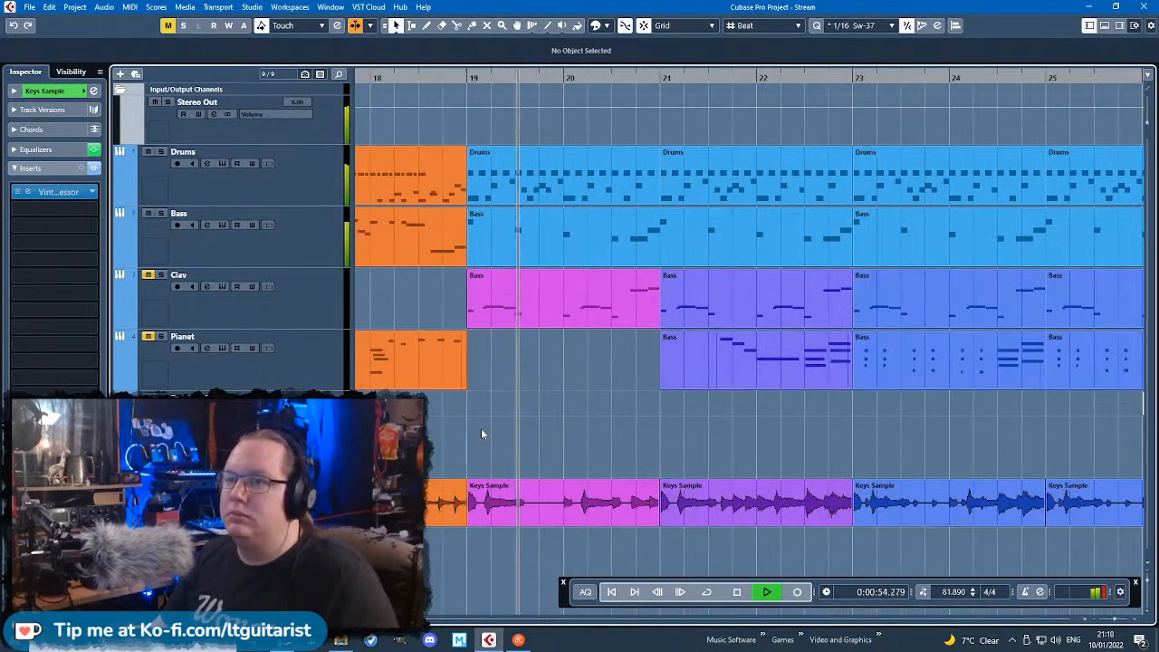
scroll(481, 427, down, 4)
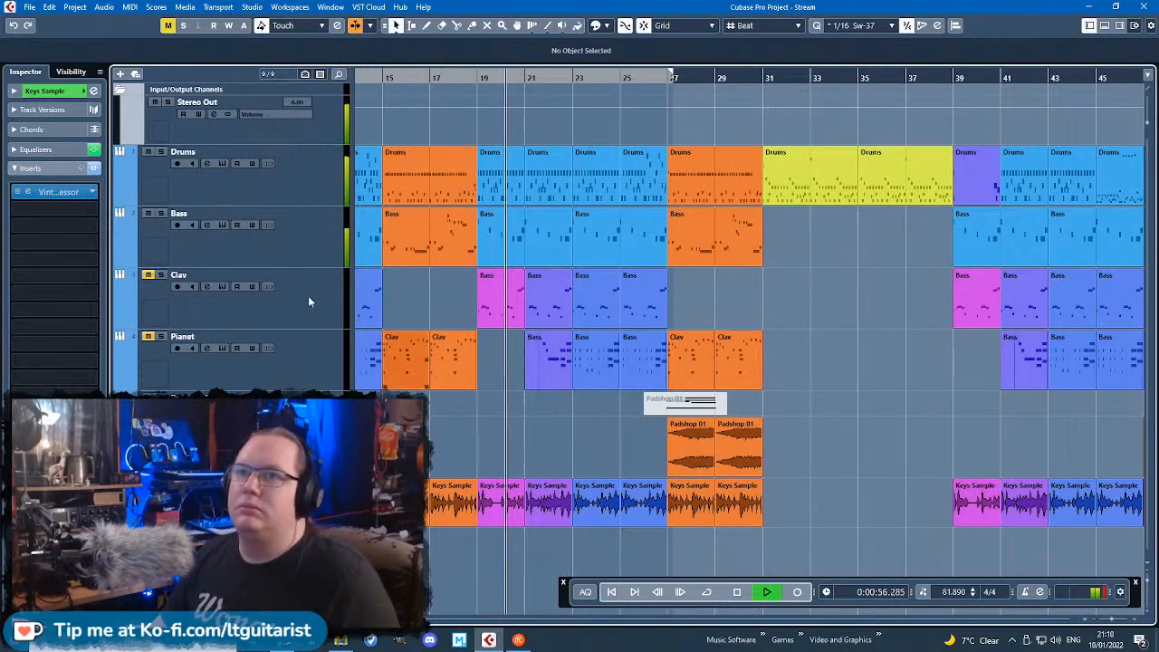
click(79, 201)
click(34, 273)
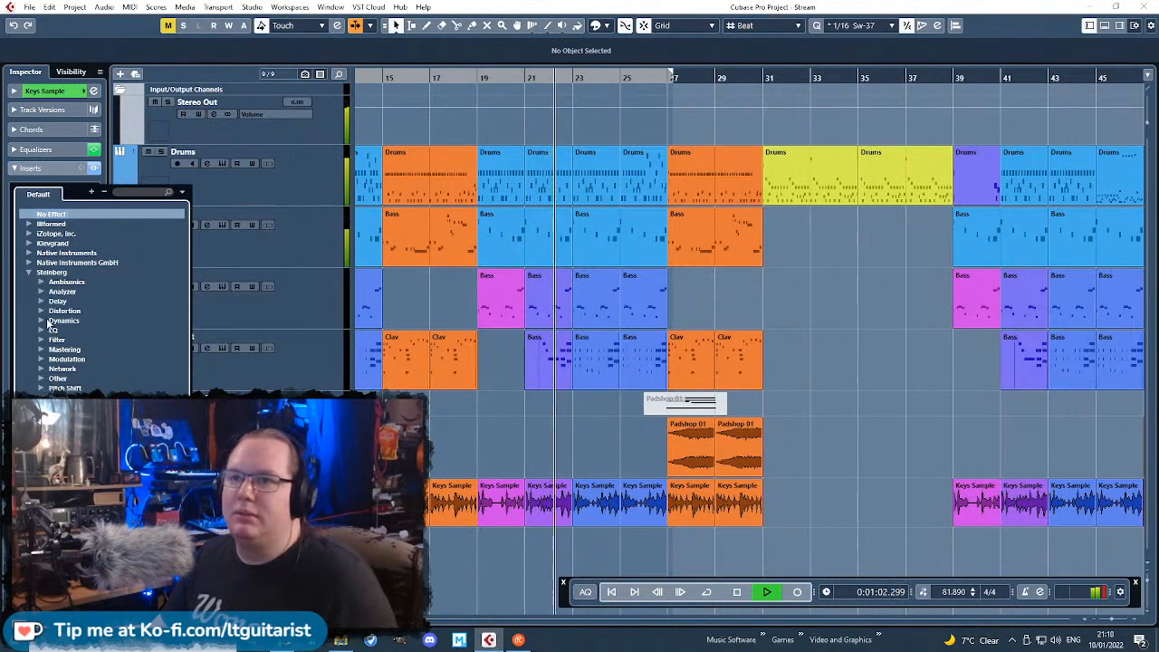
click(42, 311)
double_click(71, 339)
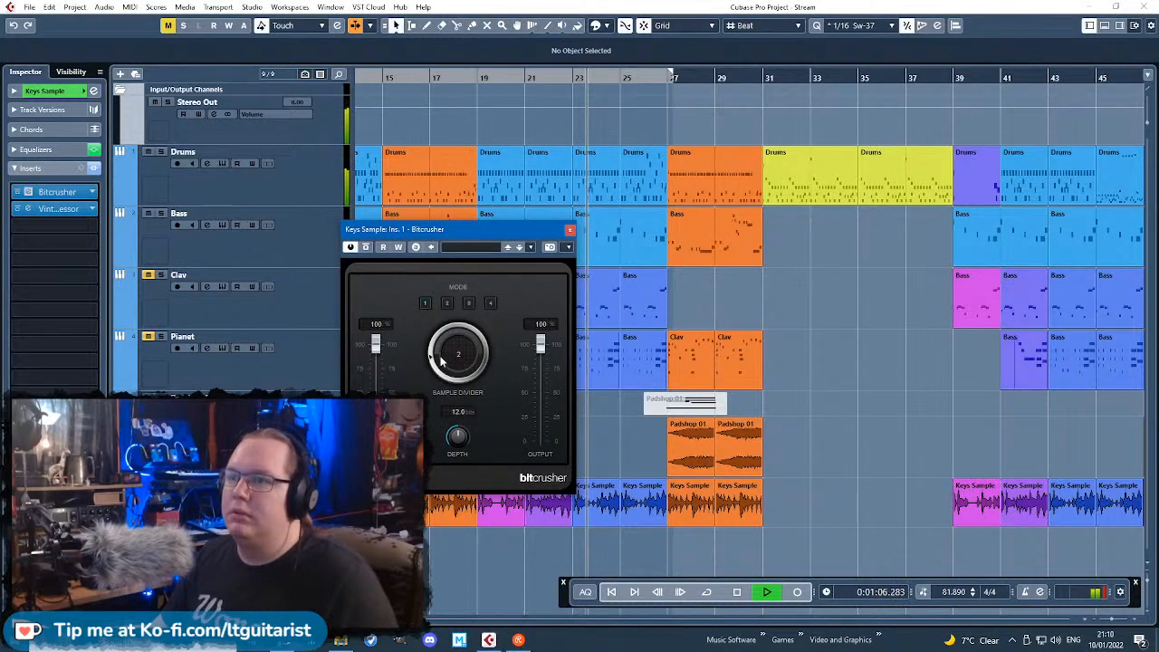
Step: Set the Bitcrusher to mode 2, check its effect during playback, and close the plug-in
drag(436, 345, 438, 359)
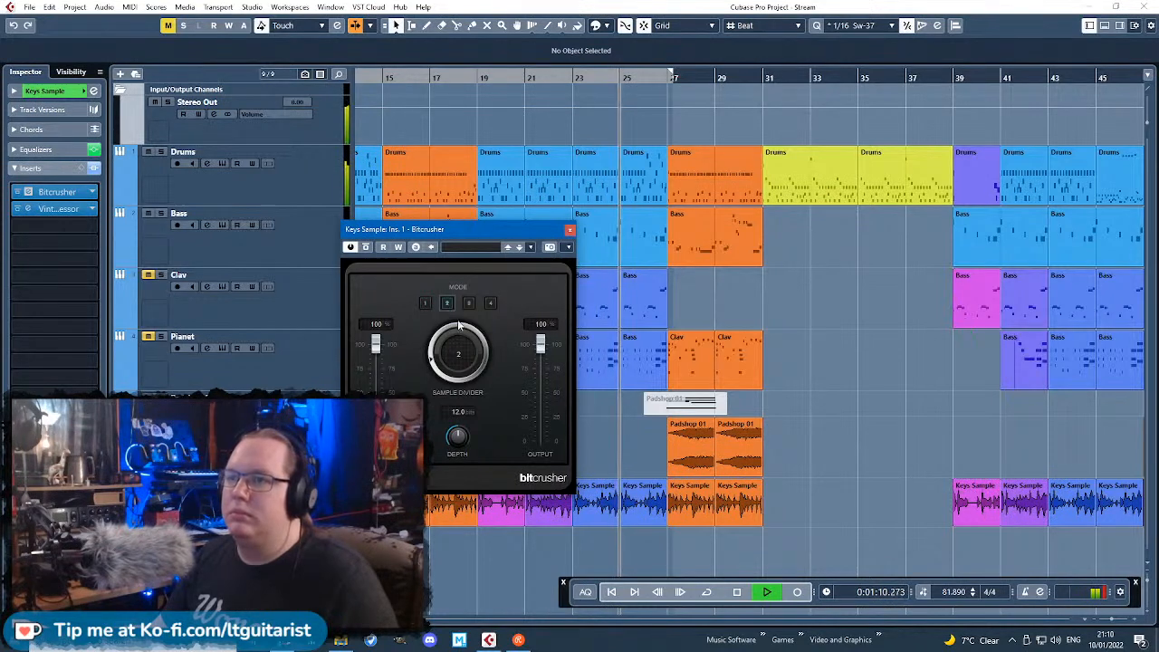
click(351, 247)
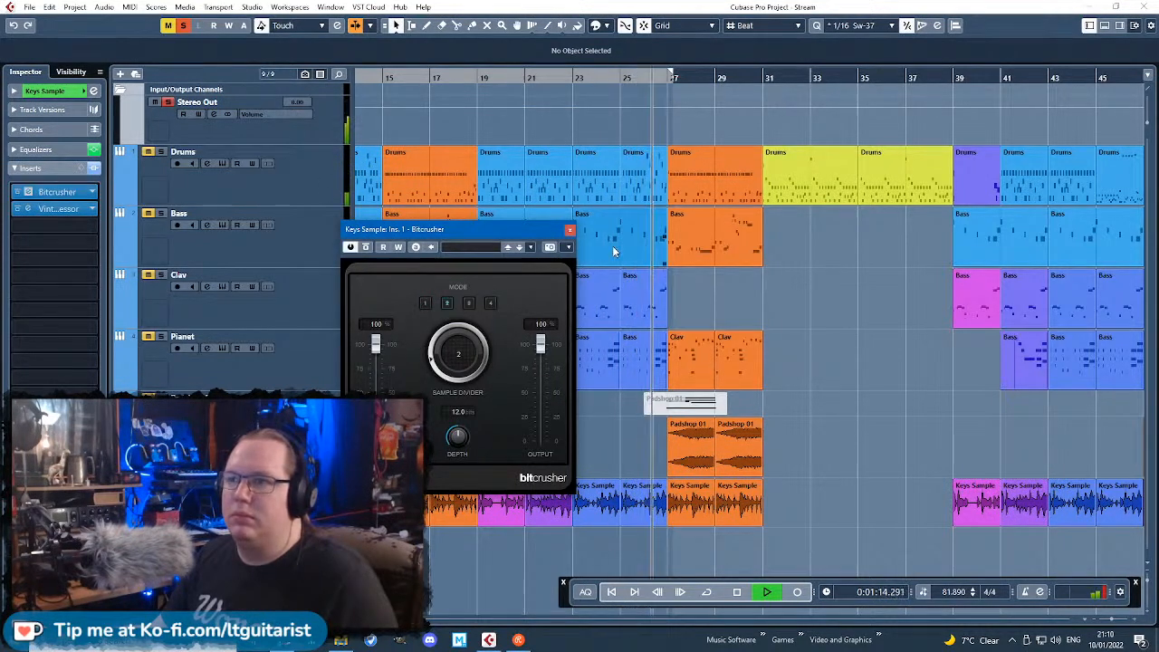
click(570, 232)
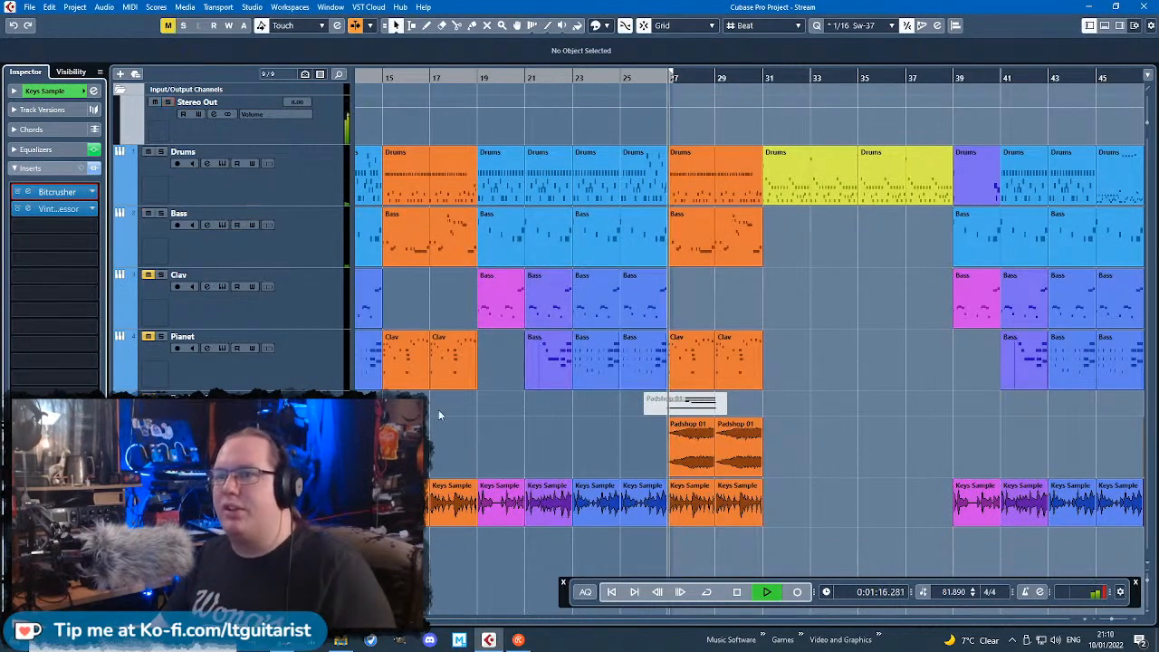
Step: Look over the arrangement and play the song from just before bar 39 to check the processed Keys Sample part
scroll(507, 431, down, 2)
scroll(507, 431, up, 2)
scroll(505, 429, down, 2)
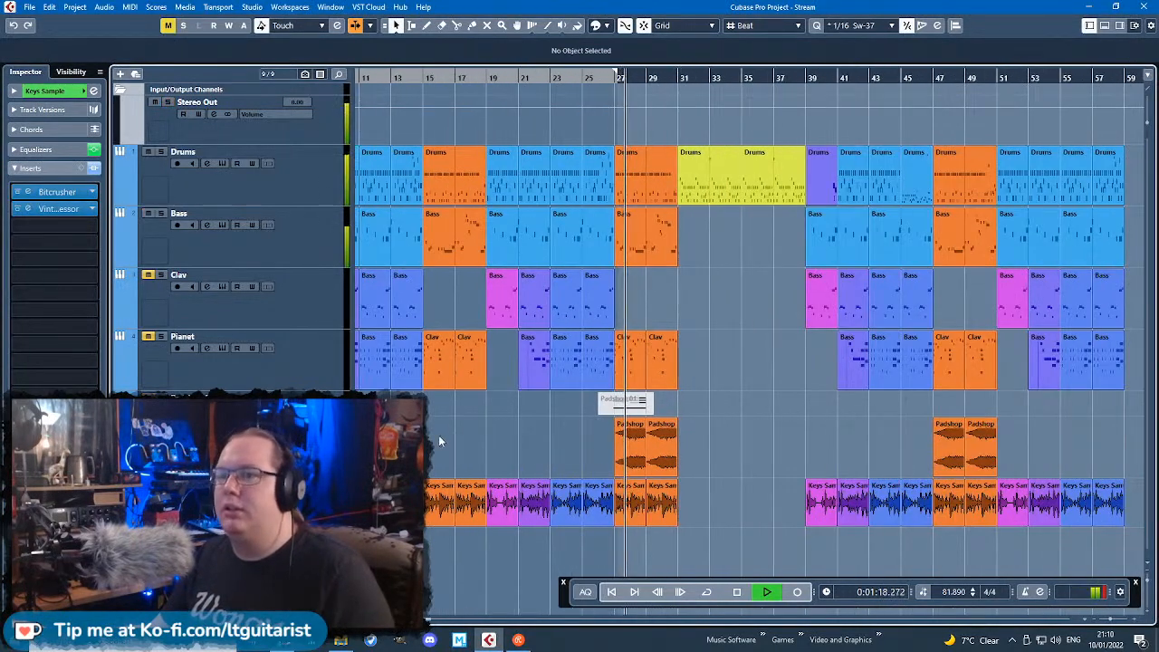
scroll(450, 435, left, 2)
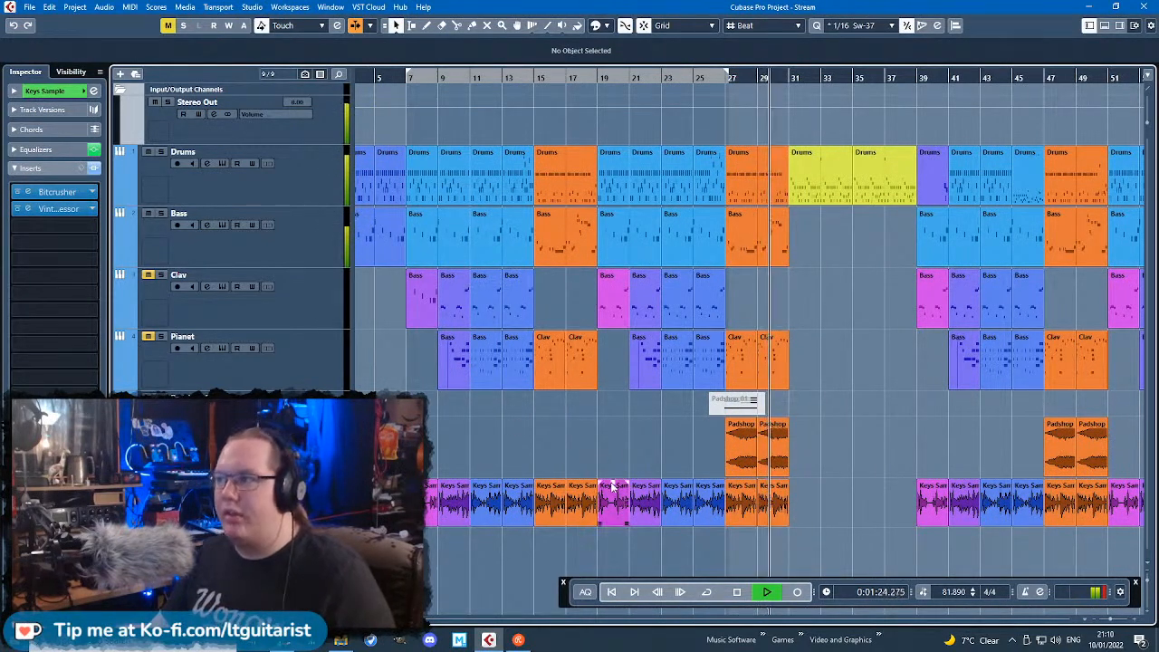
scroll(631, 505, down, 1)
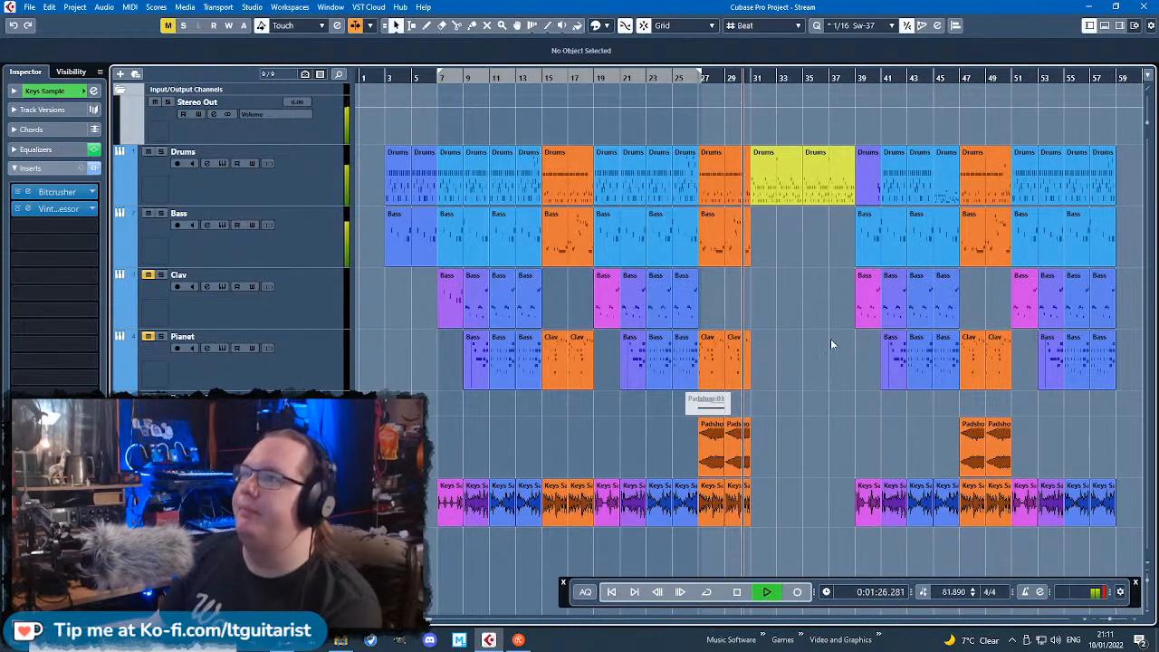
click(847, 77)
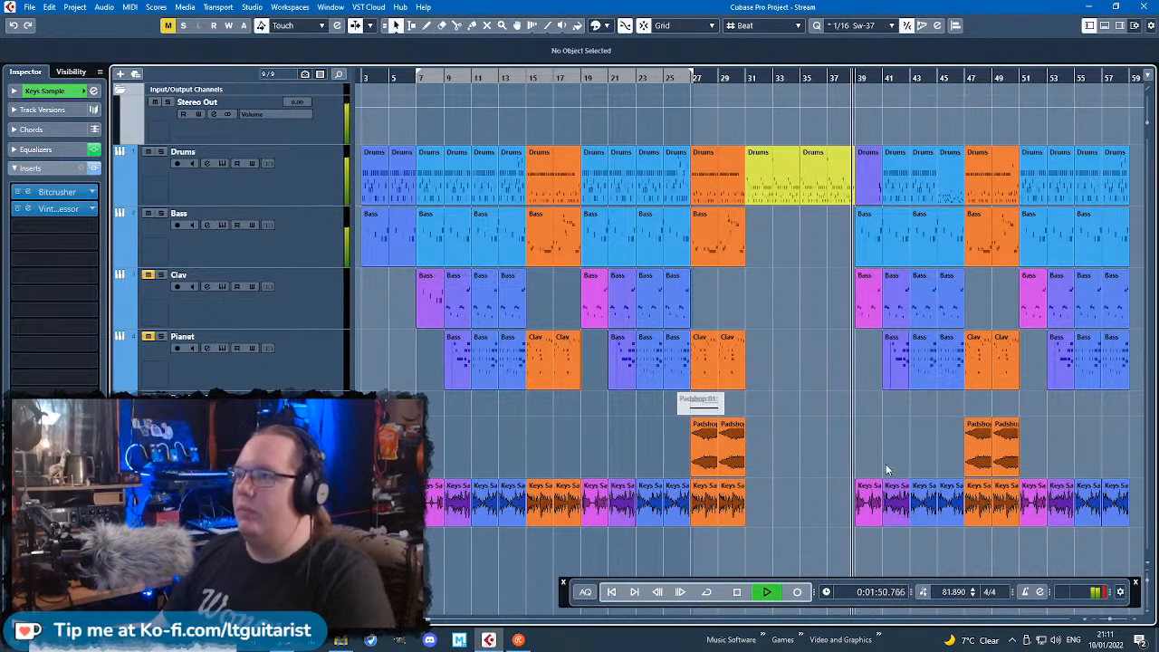
scroll(838, 421, up, 2)
scroll(837, 421, down, 2)
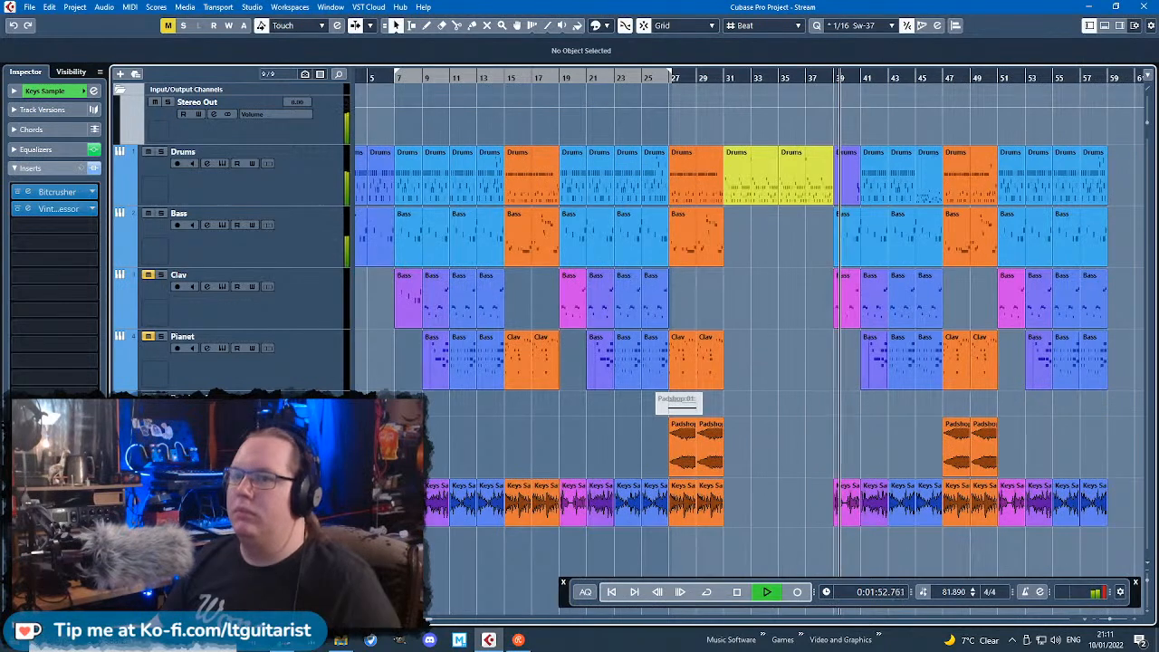
Step: Reduce the height of the Clav and Pianet tracks together, and move the Keys Sample track directly below Pianet
click(327, 350)
shift+click(331, 306)
drag(322, 329, 324, 294)
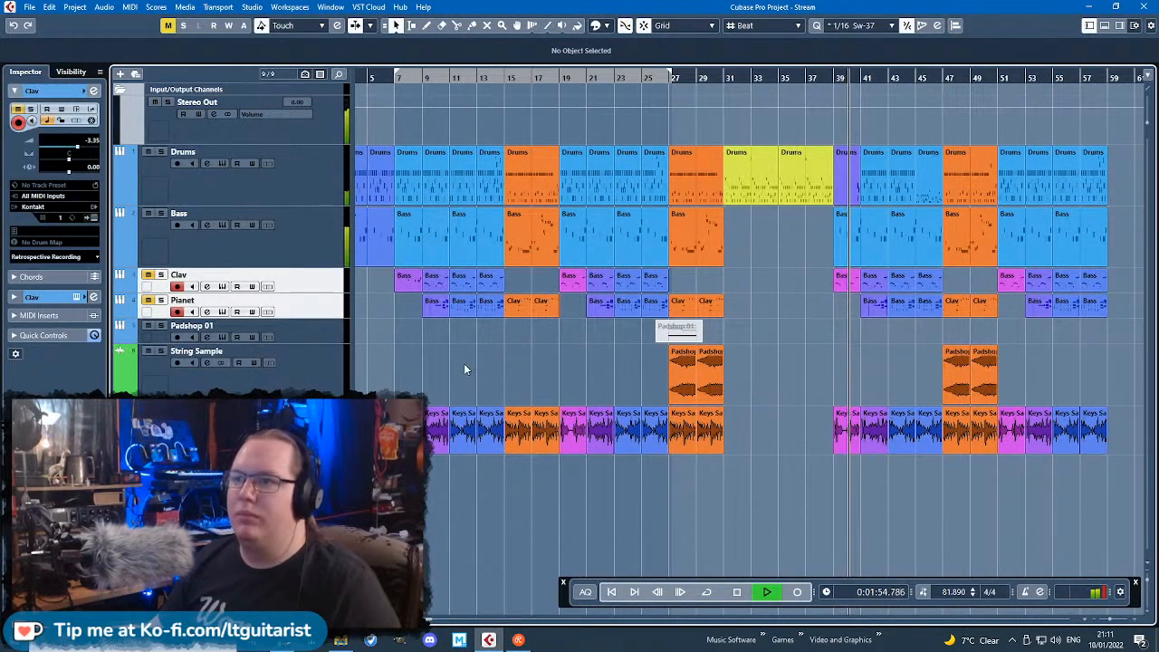
drag(322, 422, 314, 331)
scroll(455, 508, up, 3)
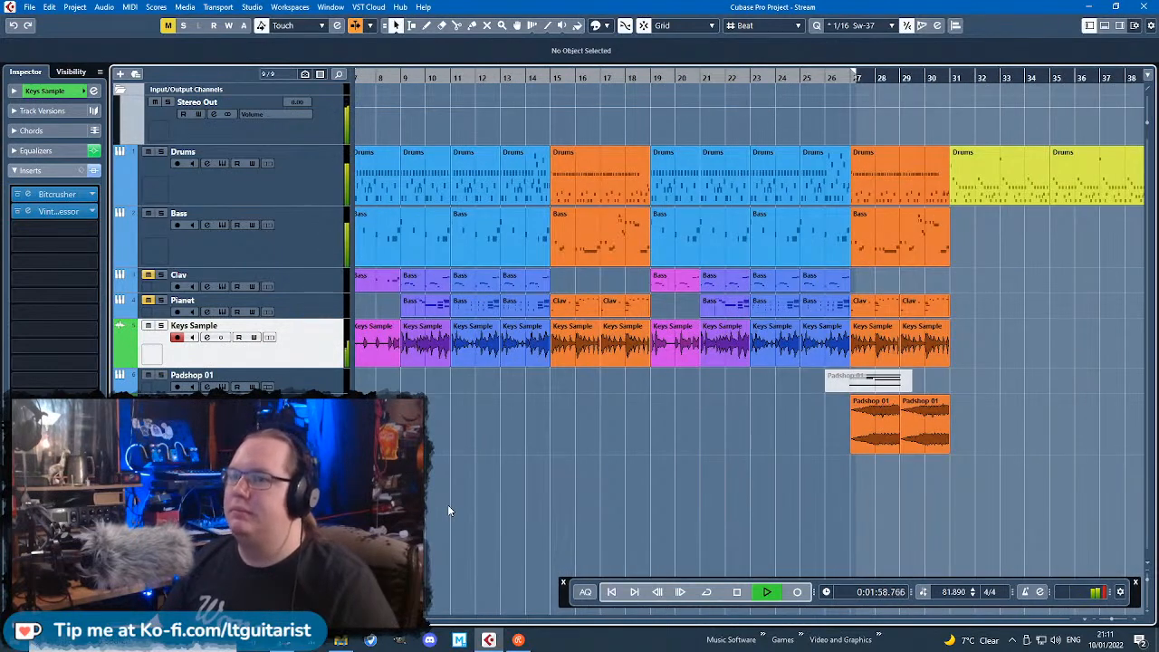
scroll(786, 535, down, 3)
scroll(797, 531, up, 3)
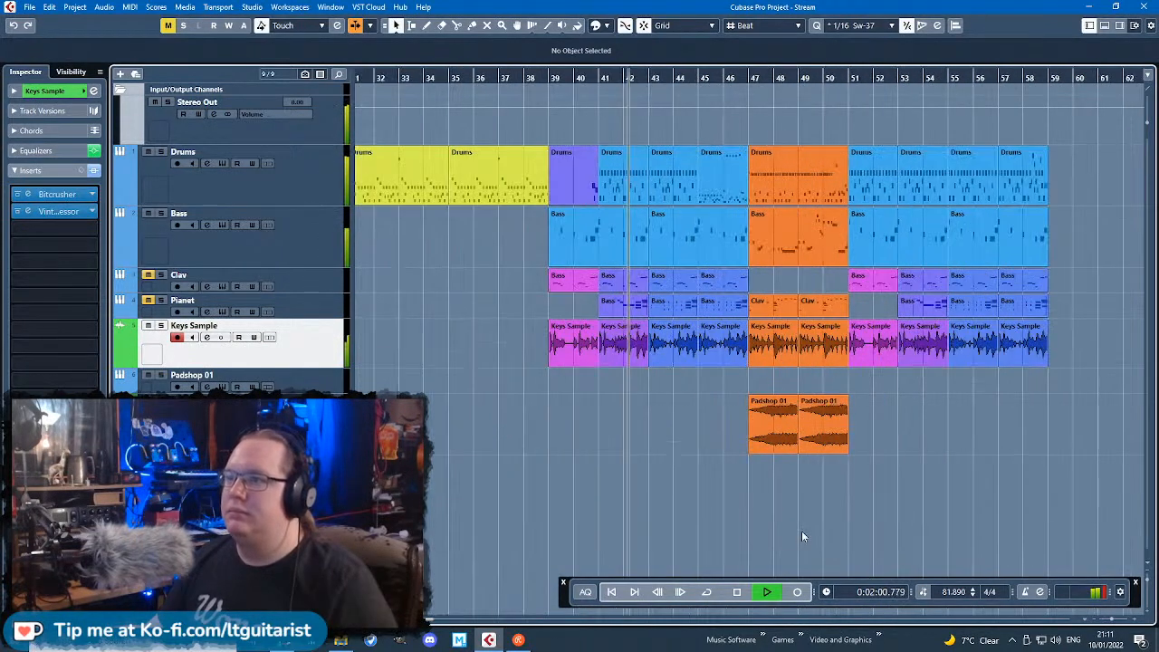
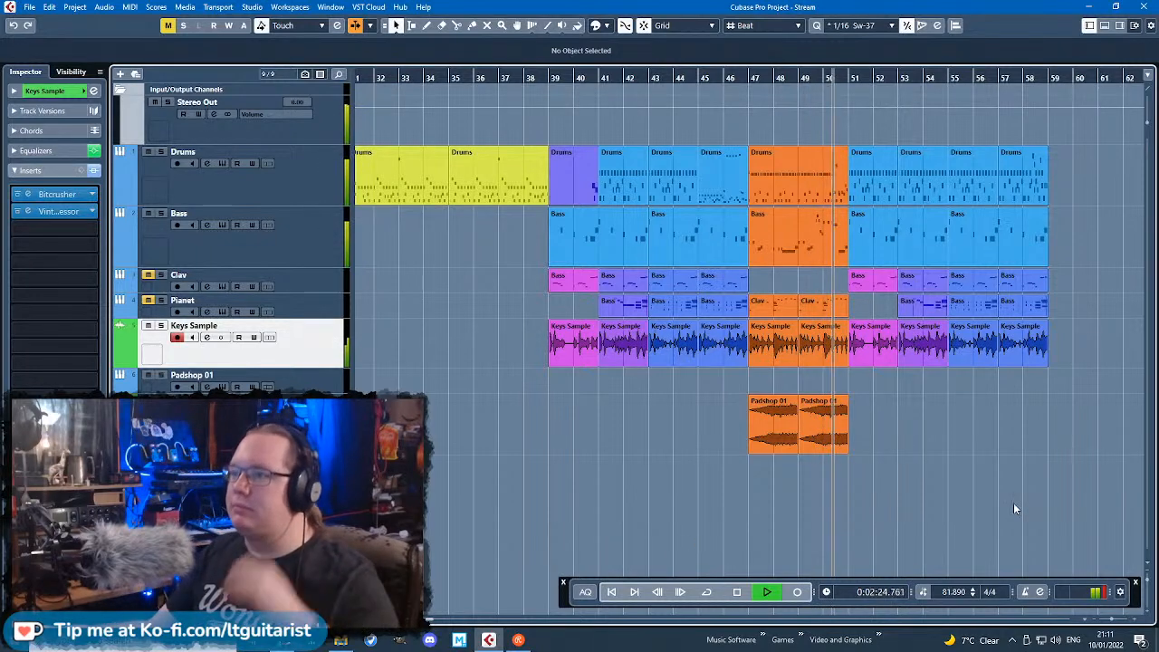
Step: Replace the Keys Sample slices from bar 53 to bar 59 with three duplicates of the slice at bar 51
scroll(1036, 505, right, 2)
scroll(743, 528, up, 3)
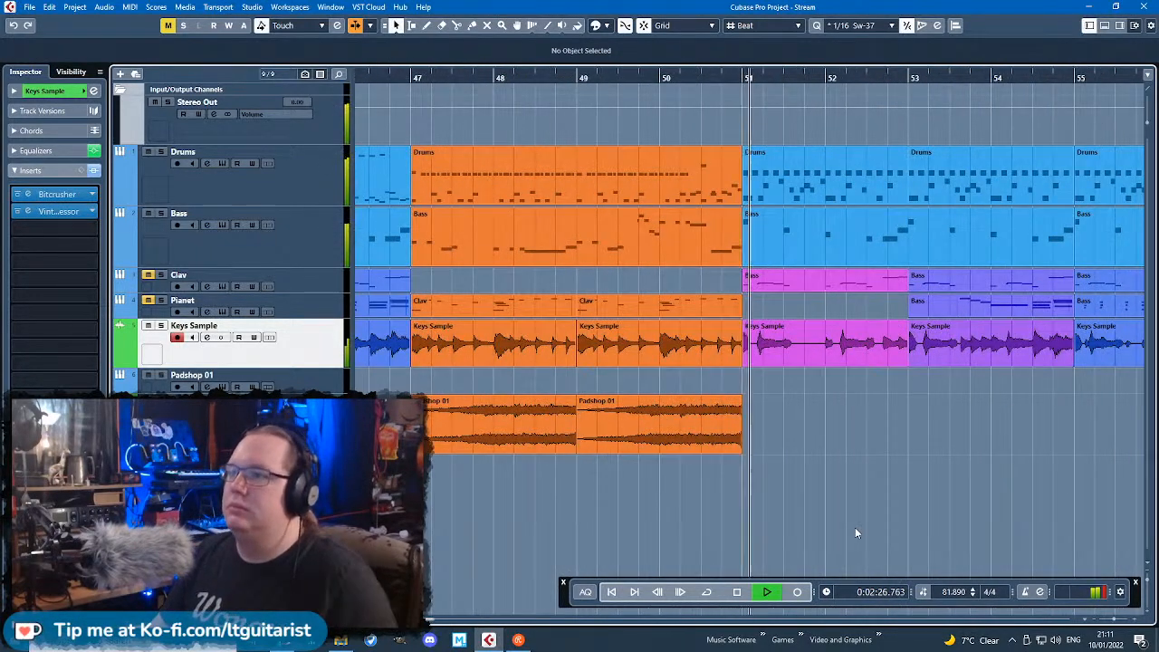
scroll(876, 521, up, 2)
scroll(876, 521, down, 3)
scroll(876, 524, right, 2)
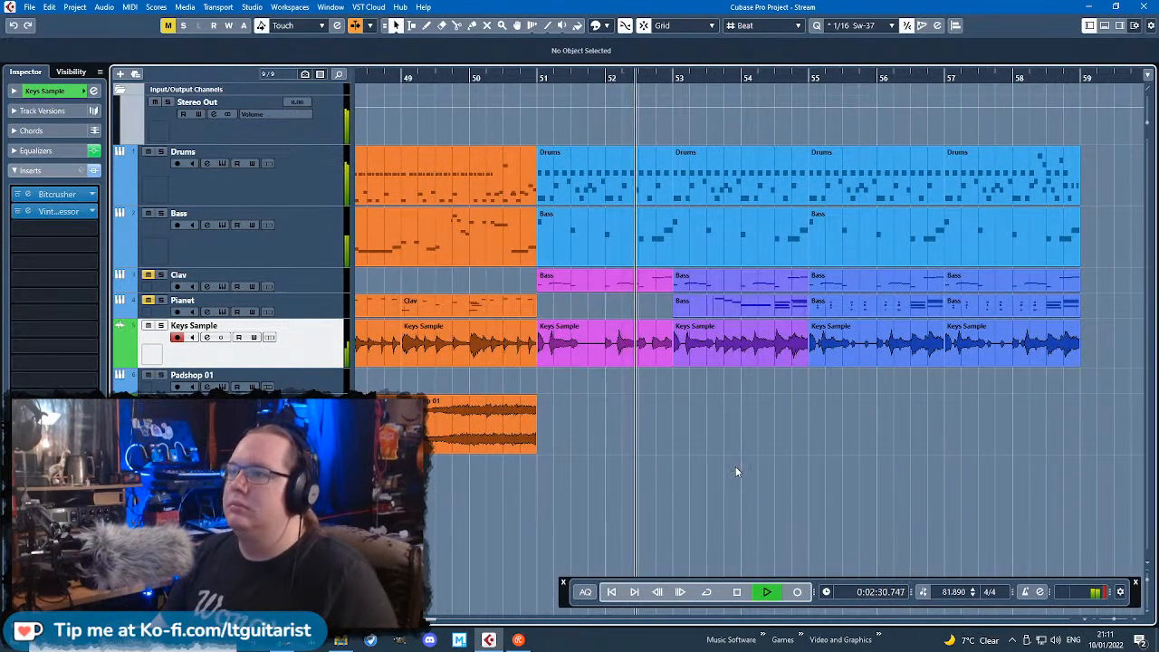
drag(697, 395, 1000, 355)
key(Delete)
click(661, 356)
key(ctrl+d)
key(ctrl+d)
key(ctrl+d)
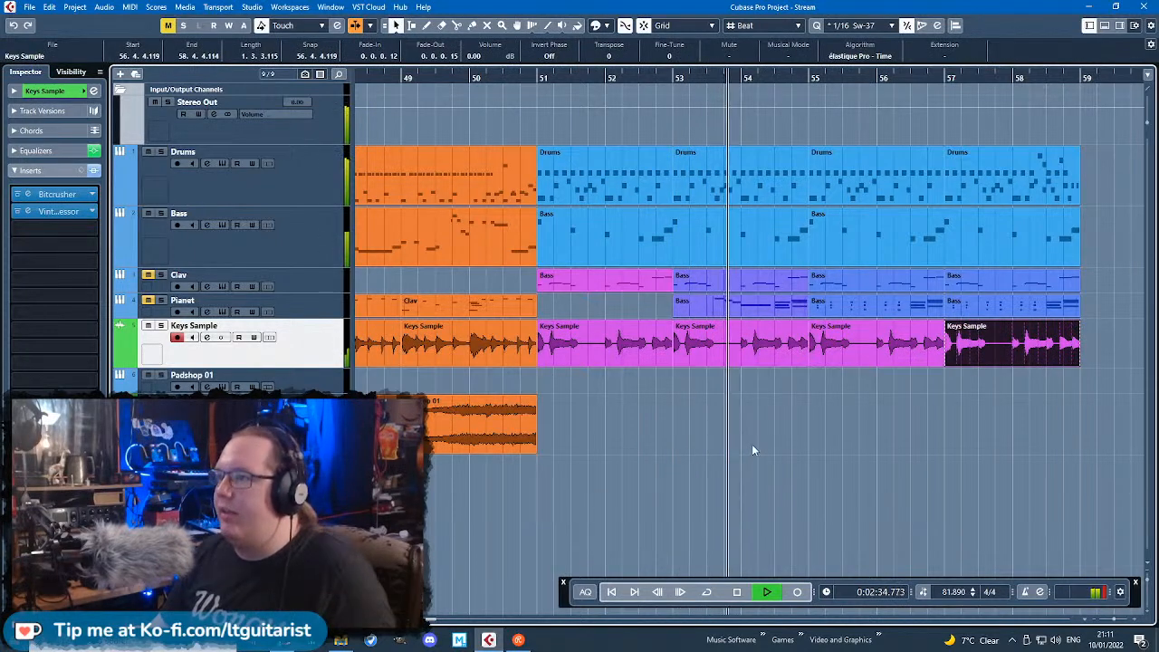
Step: Listen to the repeated Keys Sample slices up to the end of bar 58, and stop playback
key(g)
click(767, 453)
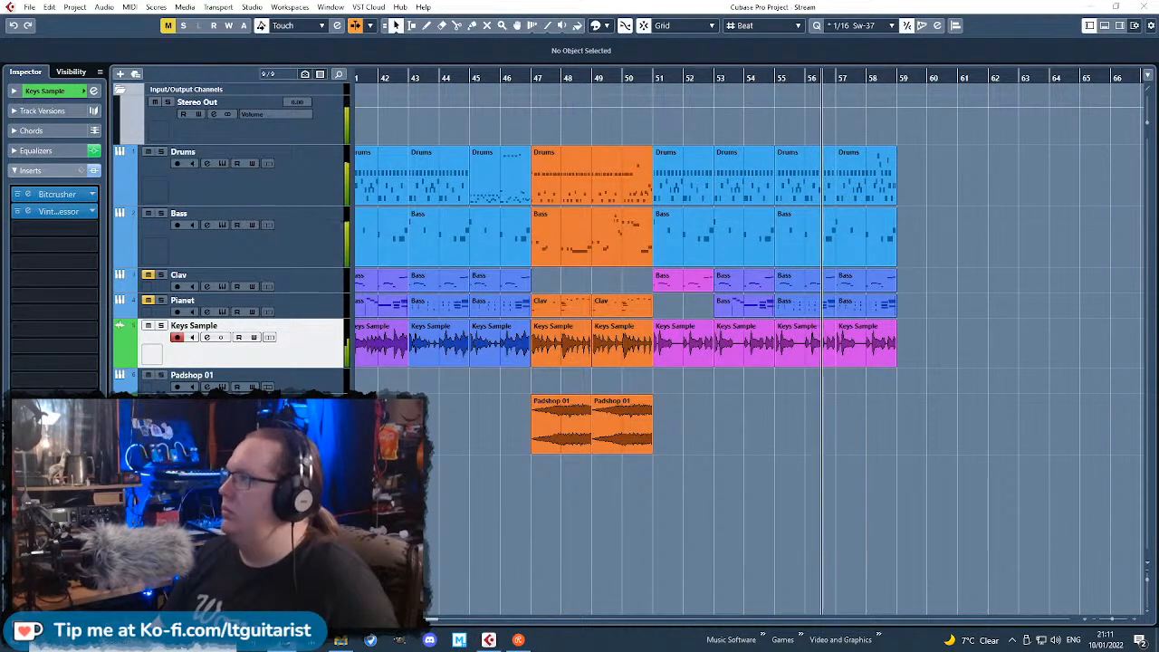
click(943, 451)
scroll(909, 441, up, 1)
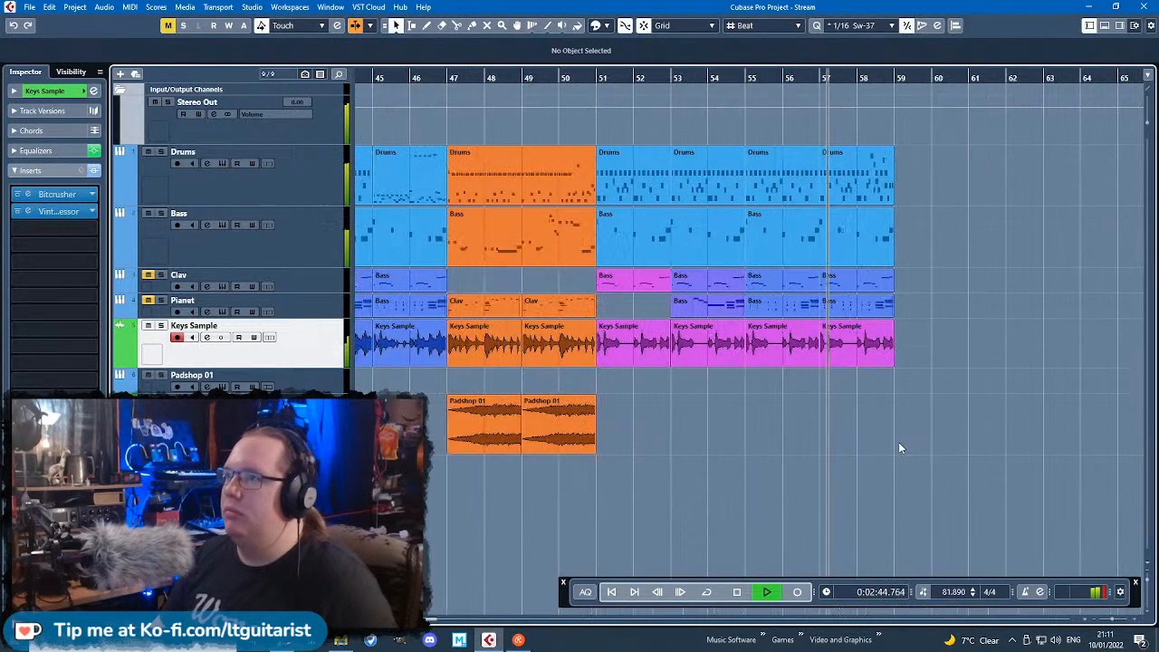
scroll(894, 436, down, 5)
scroll(958, 331, up, 4)
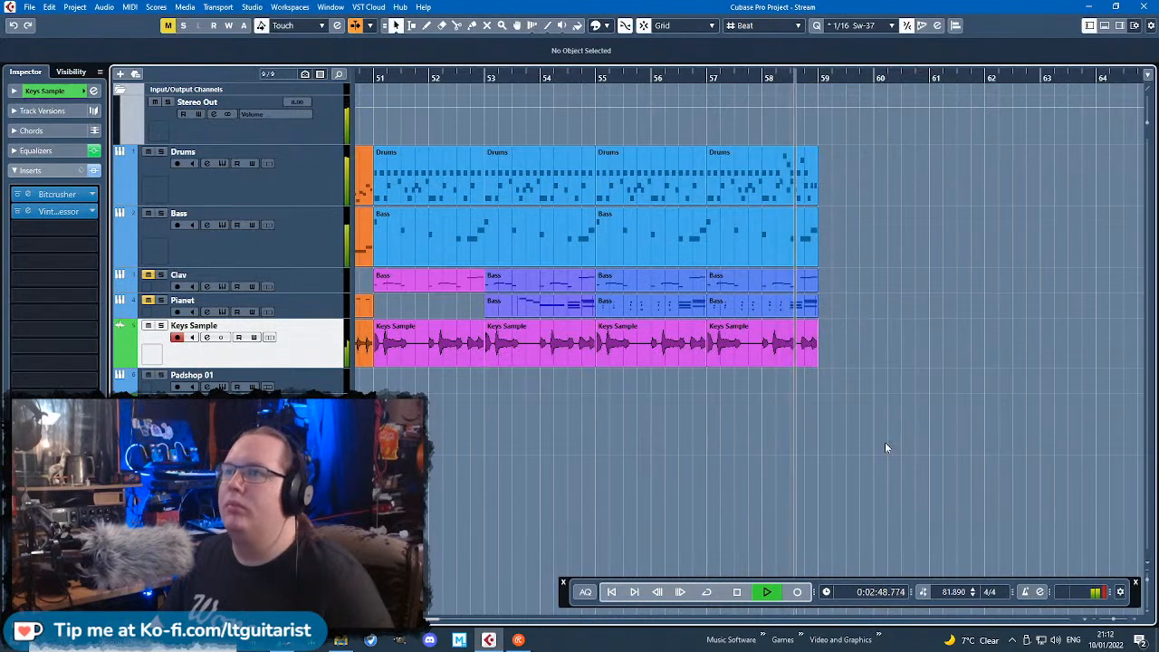
key(space)
Step: Delete the F#1 notes and all higher notes from the Drums part at bar 57, and close the Key Editor
click(682, 197)
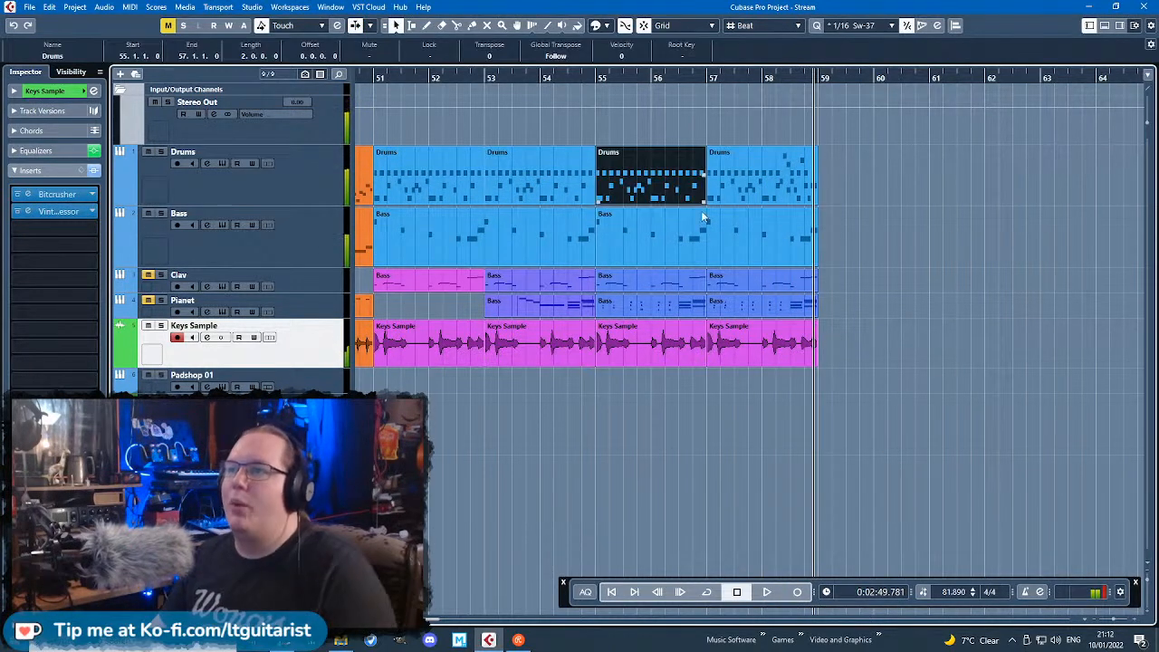
double_click(761, 177)
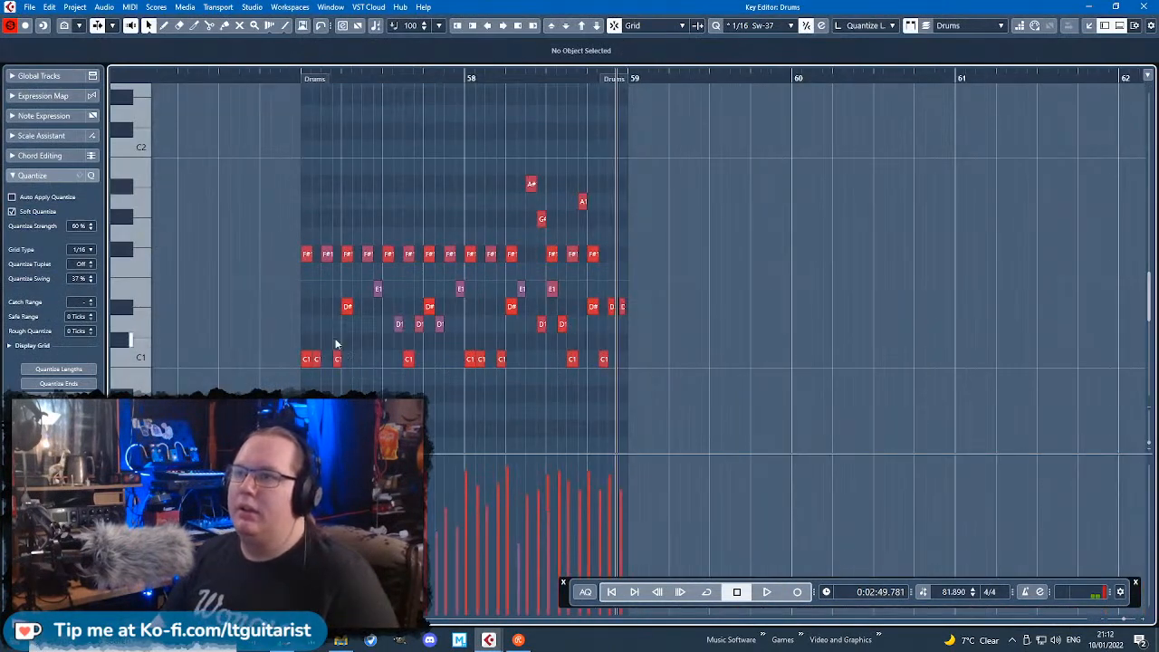
drag(217, 165, 613, 273)
key(Delete)
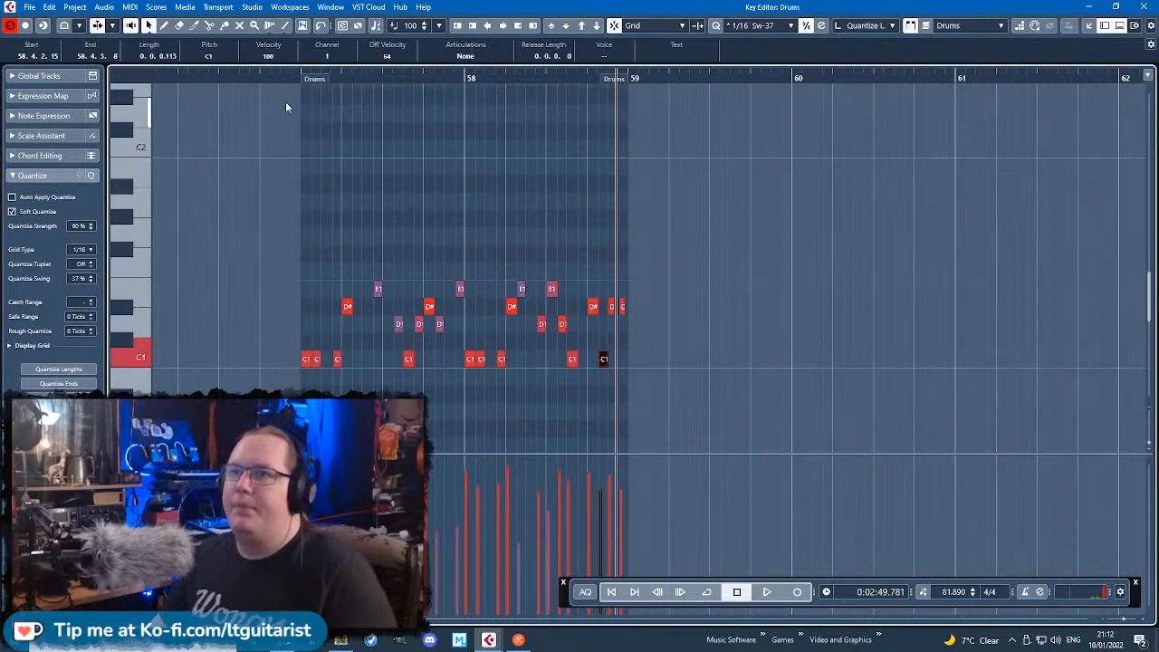
click(1142, 6)
Step: Try removing all F#1 notes from the Drums part at bar 55, and undo the deletion
double_click(575, 197)
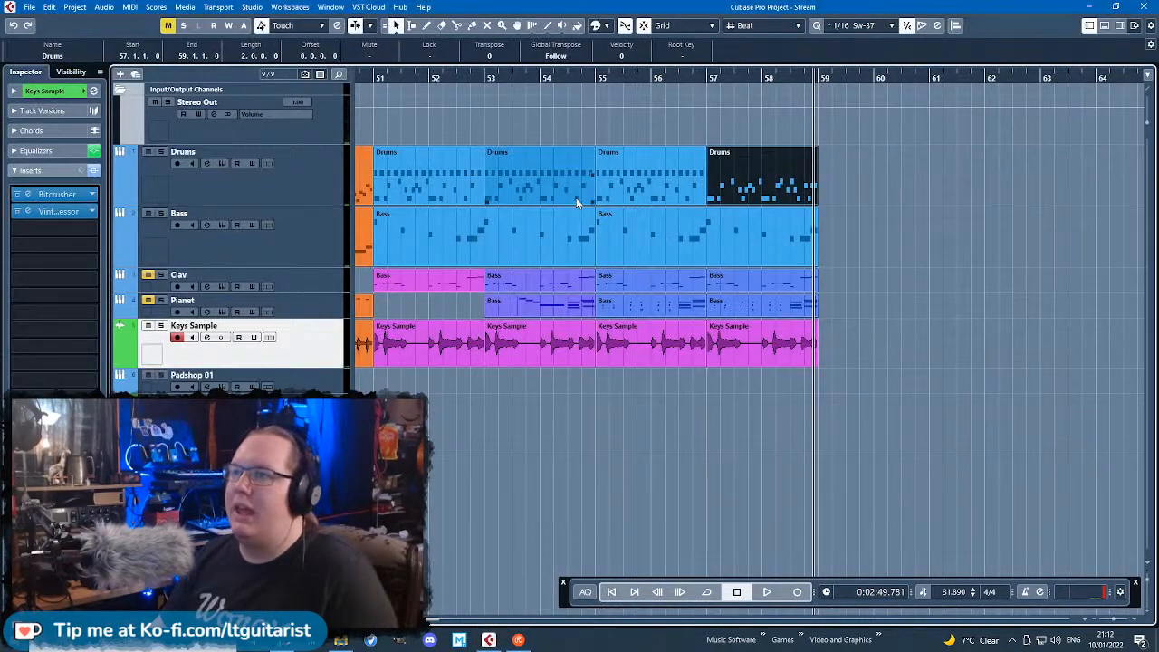
drag(612, 151, 186, 227)
key(Delete)
scroll(755, 165, left, 1)
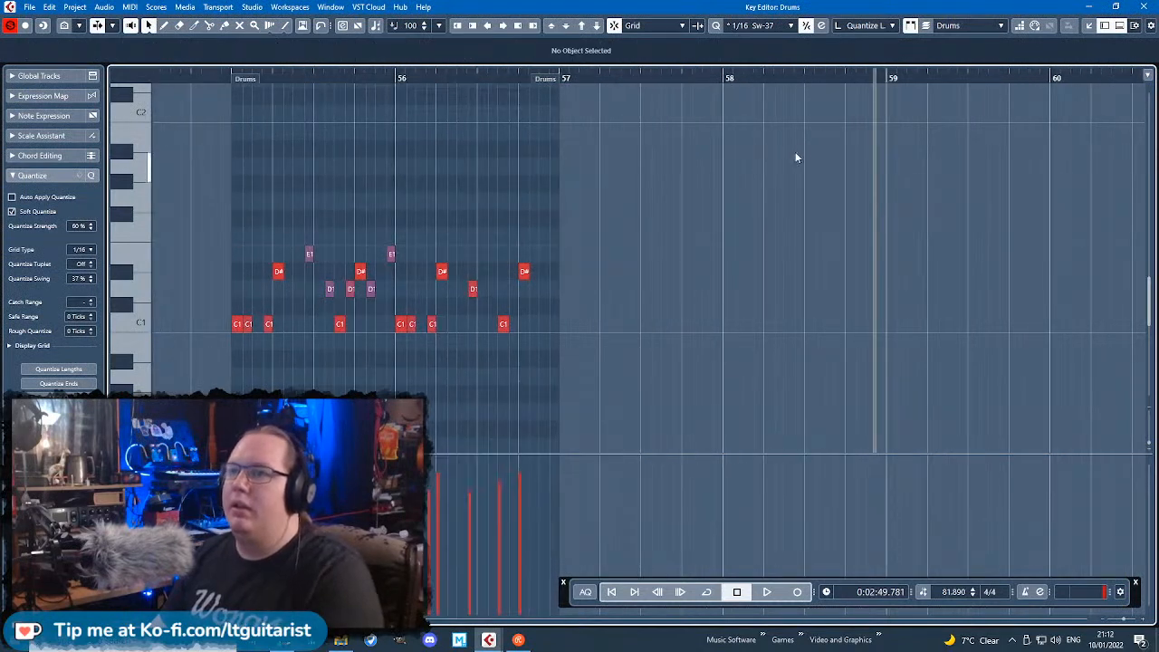
key(ctrl+z)
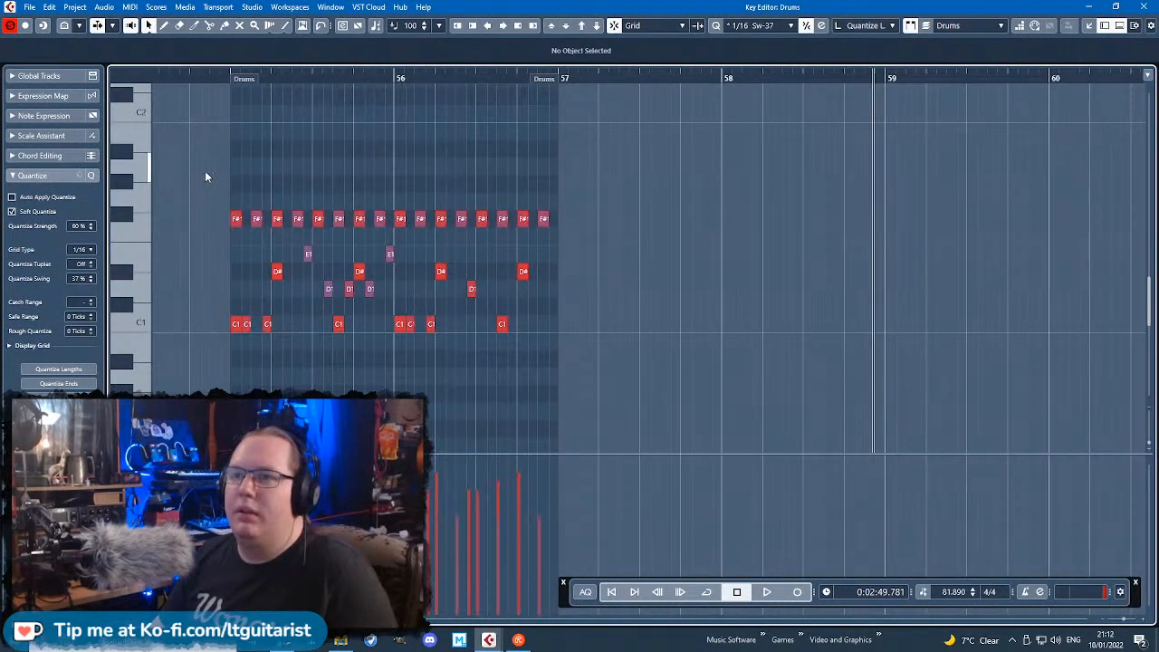
Step: Delete the two C1 notes that follow the first hit of bar 55 in the Drums part
scroll(205, 170, up, 2)
click(281, 324)
key(Delete)
click(315, 323)
key(Delete)
Step: Thin the F#1 notes in the bar 55 Drums part by deleting every off-beat hit through bar 56
click(302, 217)
key(Delete)
click(373, 221)
key(Delete)
click(449, 219)
key(Delete)
click(523, 219)
key(Delete)
click(668, 220)
key(Delete)
click(743, 219)
key(Delete)
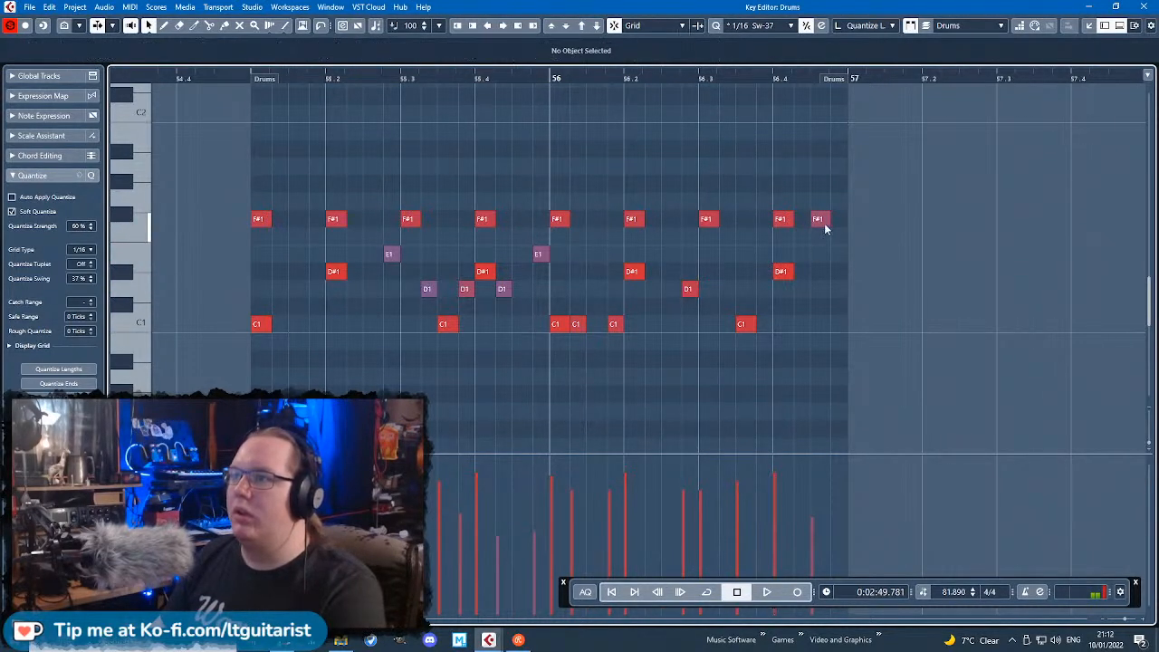
drag(867, 261, 277, 267)
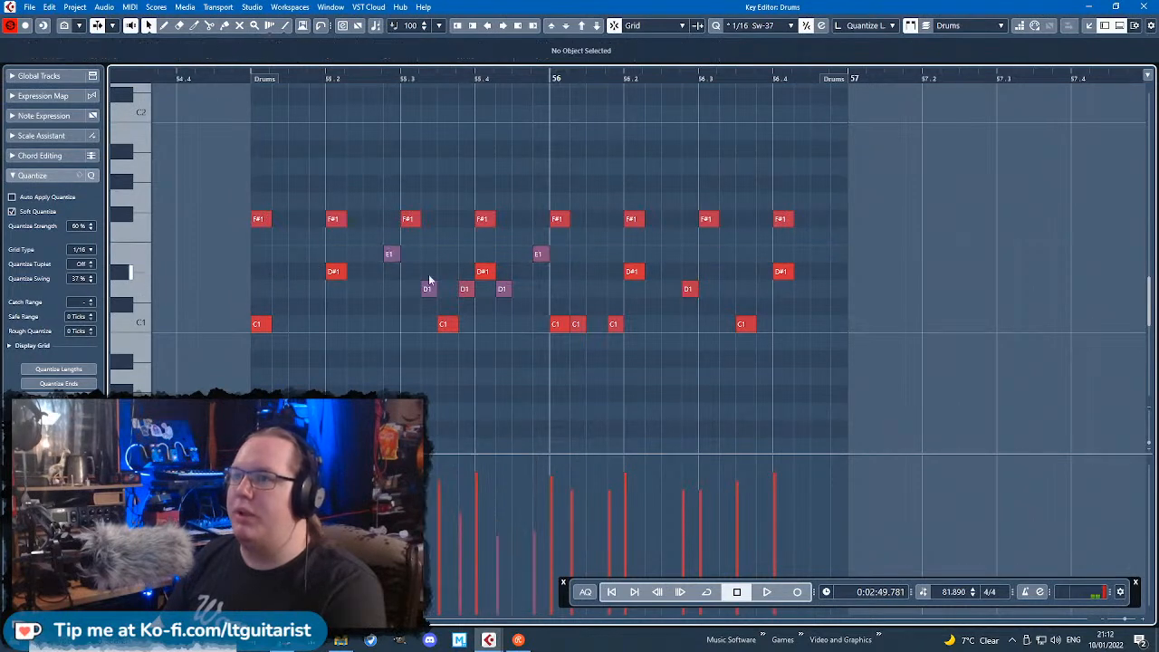
Step: Transpose all D1, D#1 and E1 notes in the bar 55 Drums part to C#1
drag(766, 288, 544, 295)
drag(382, 299, 377, 288)
key(Down)
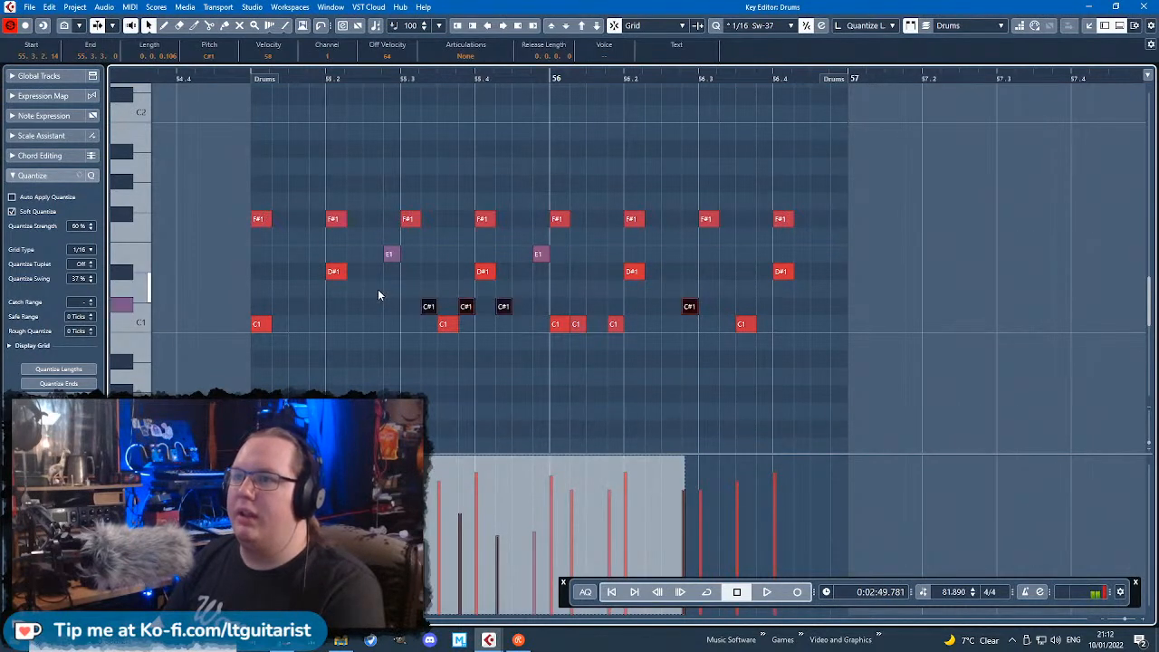
drag(368, 245, 620, 263)
key(Down)
key(Up)
drag(844, 251, 308, 285)
key(Down)
key(Down)
Step: Play the Drums part and delete the two C#1 notes just before and just after the one on beat 4 of bar 55
click(366, 127)
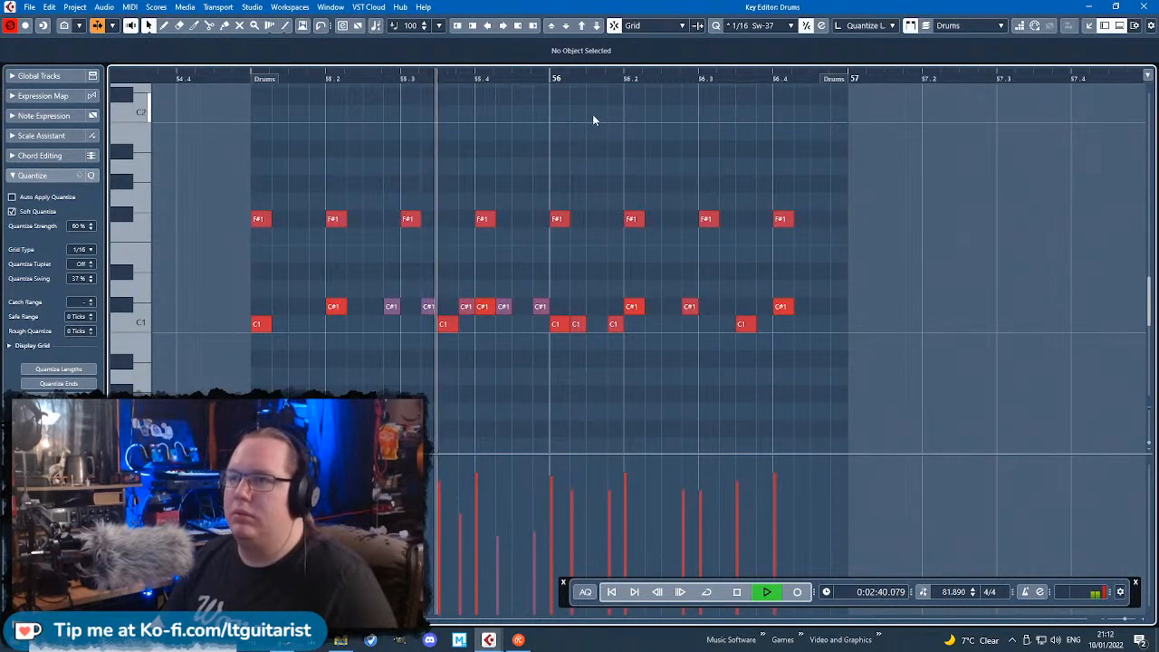
drag(456, 258, 466, 341)
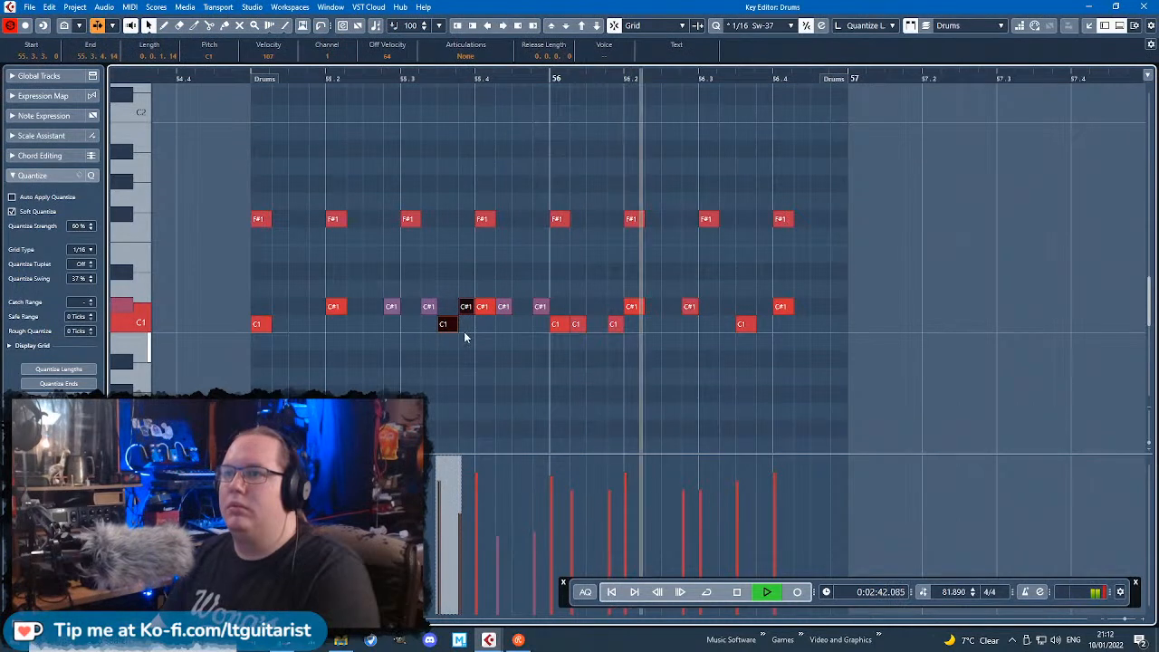
click(466, 307)
key(Delete)
click(505, 306)
key(Delete)
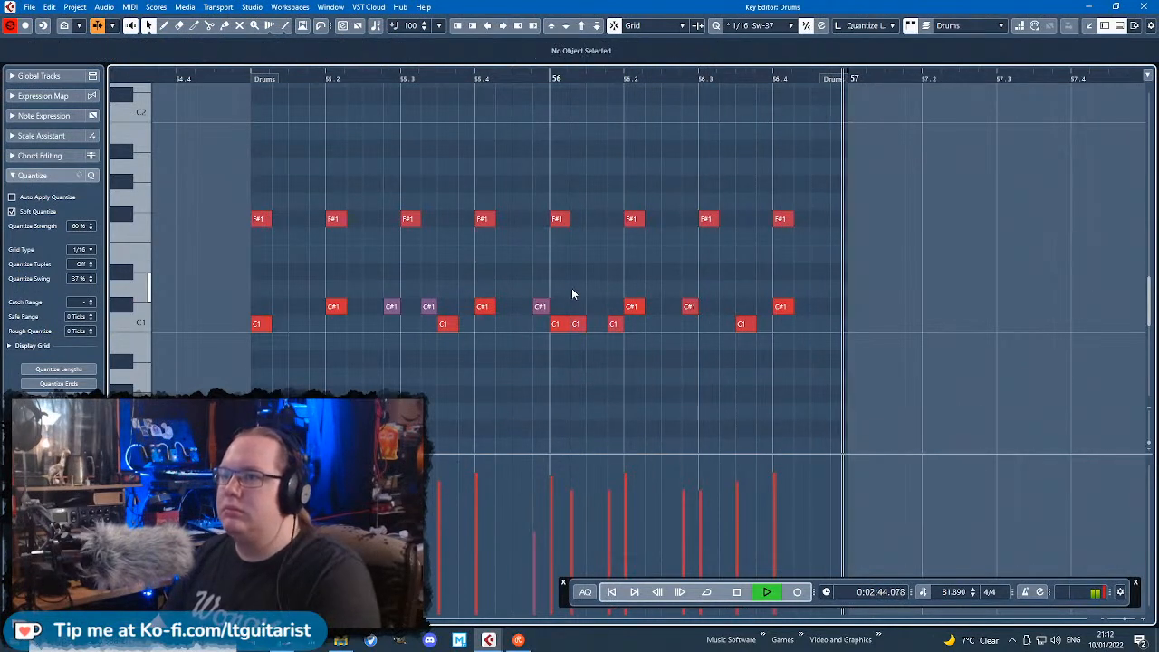
key(space)
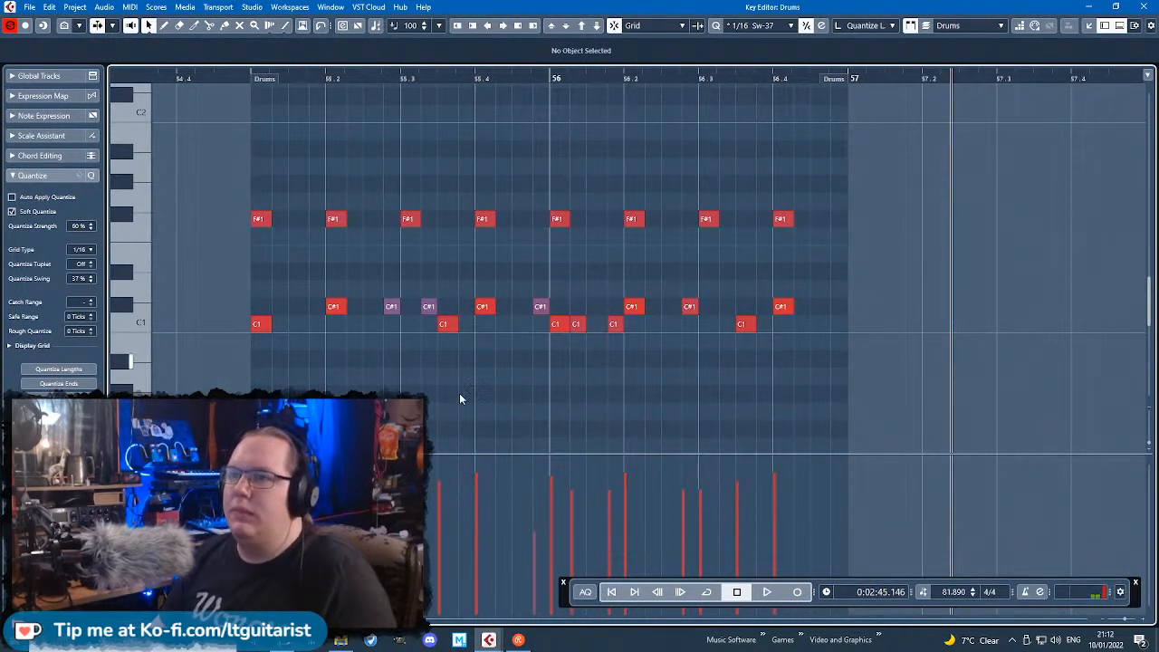
Step: Slightly lower the velocities of the C1 and C#1 notes in the bar 55 Drums part, and close the Key Editor
drag(659, 313, 349, 351)
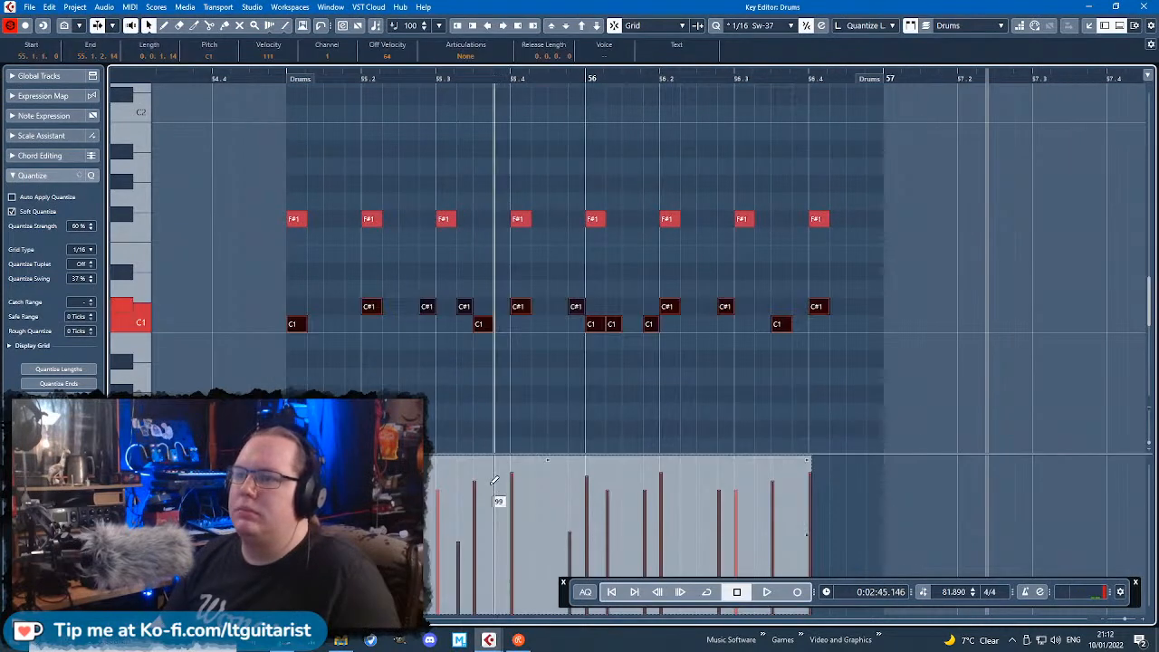
drag(257, 203, 836, 226)
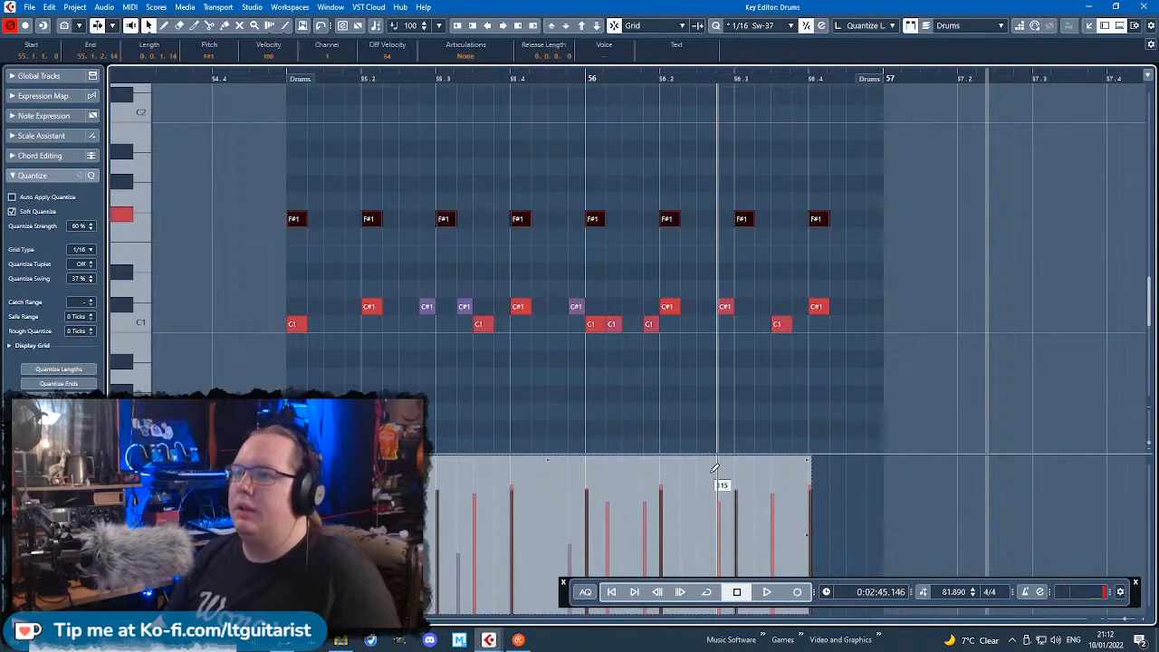
click(820, 391)
click(1143, 6)
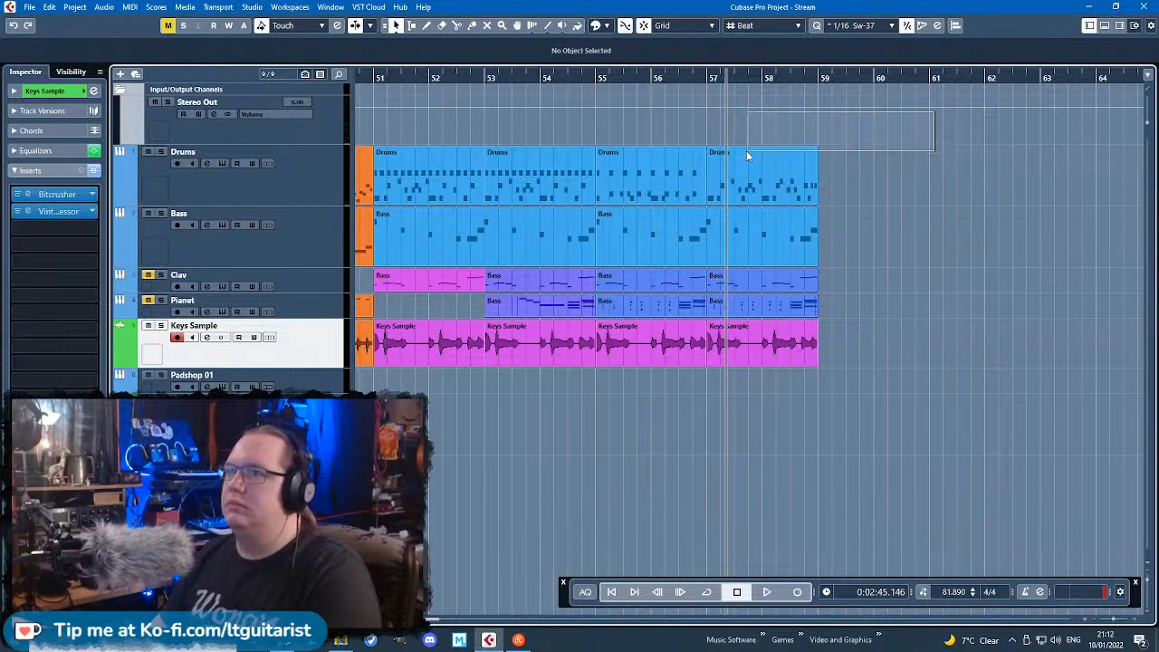
Step: In the Drums part at bar 53, add a D#1 and a D1 note at the end of bar 54 and delete the last F#1
double_click(523, 194)
scroll(707, 287, up, 1)
double_click(710, 270)
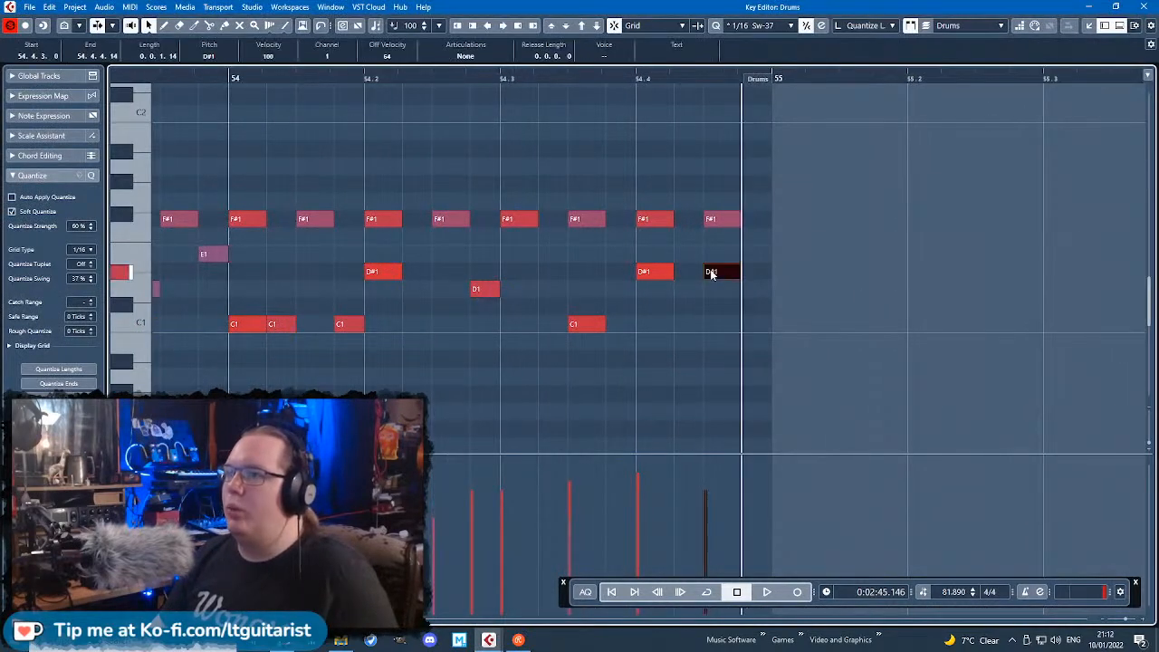
double_click(750, 287)
click(719, 215)
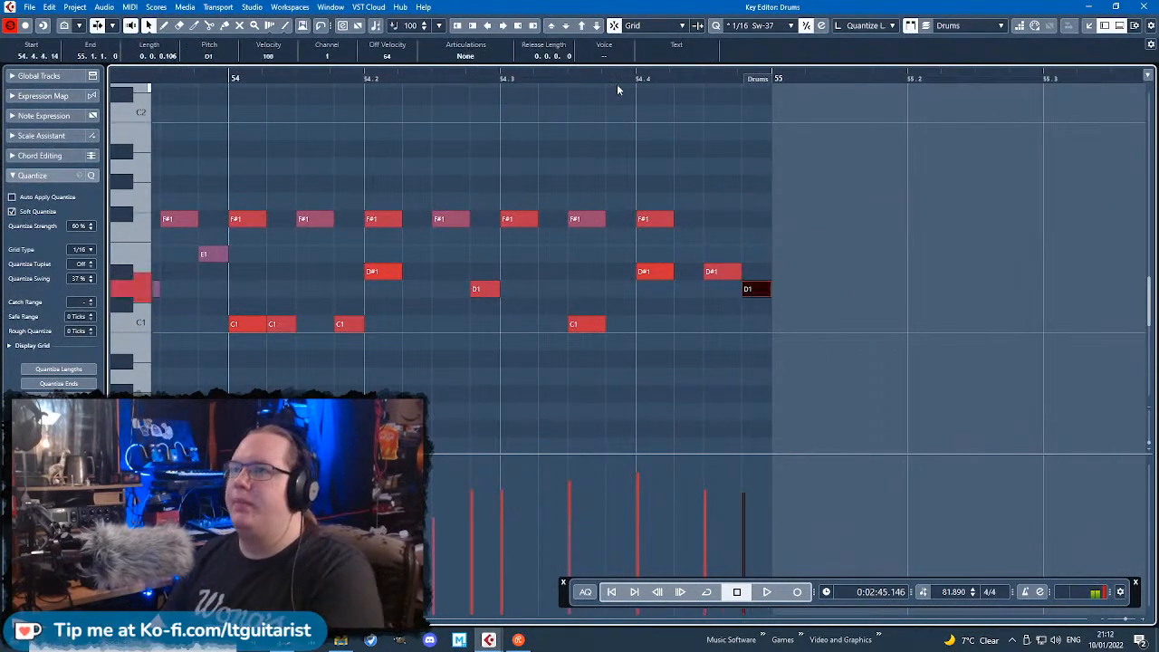
key(Delete)
scroll(606, 233, up, 2)
key(space)
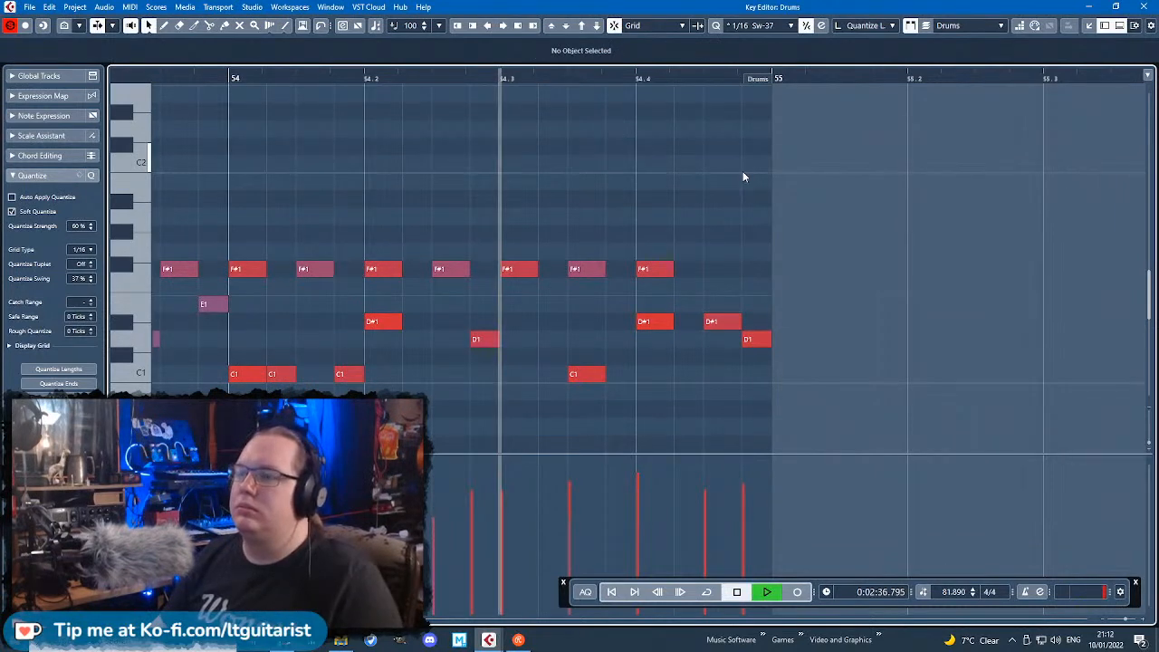
click(1139, 6)
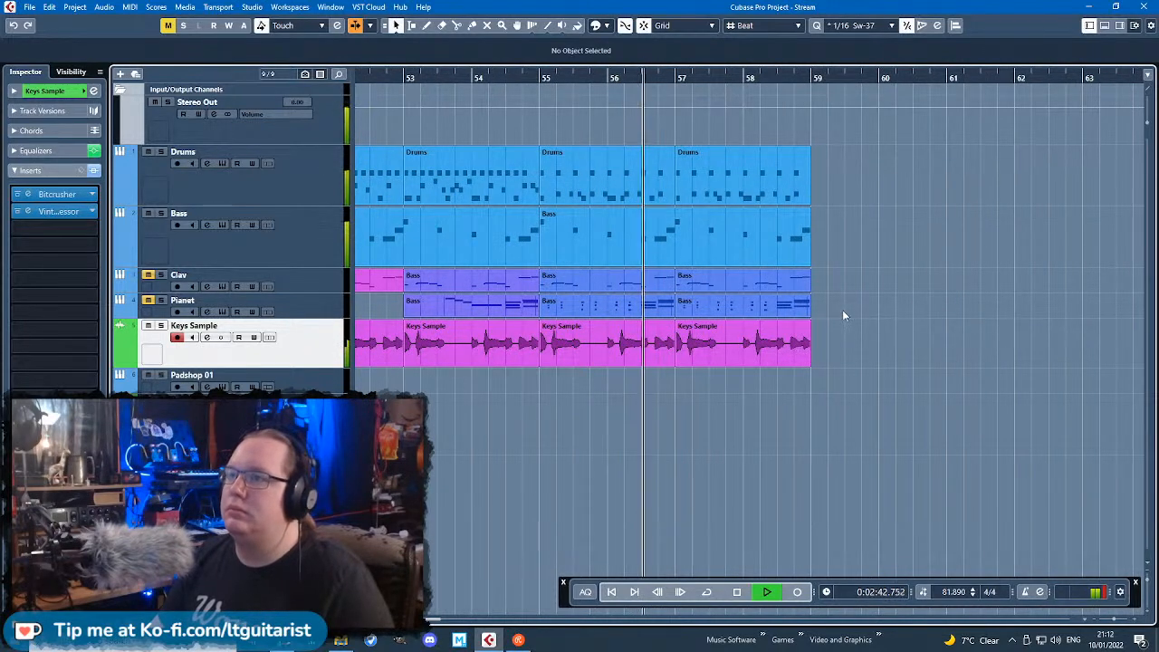
Step: In the Drums part at bar 57, delete all notes from bar 58 onward except the C1 hit on its first beat
scroll(720, 264, up, 3)
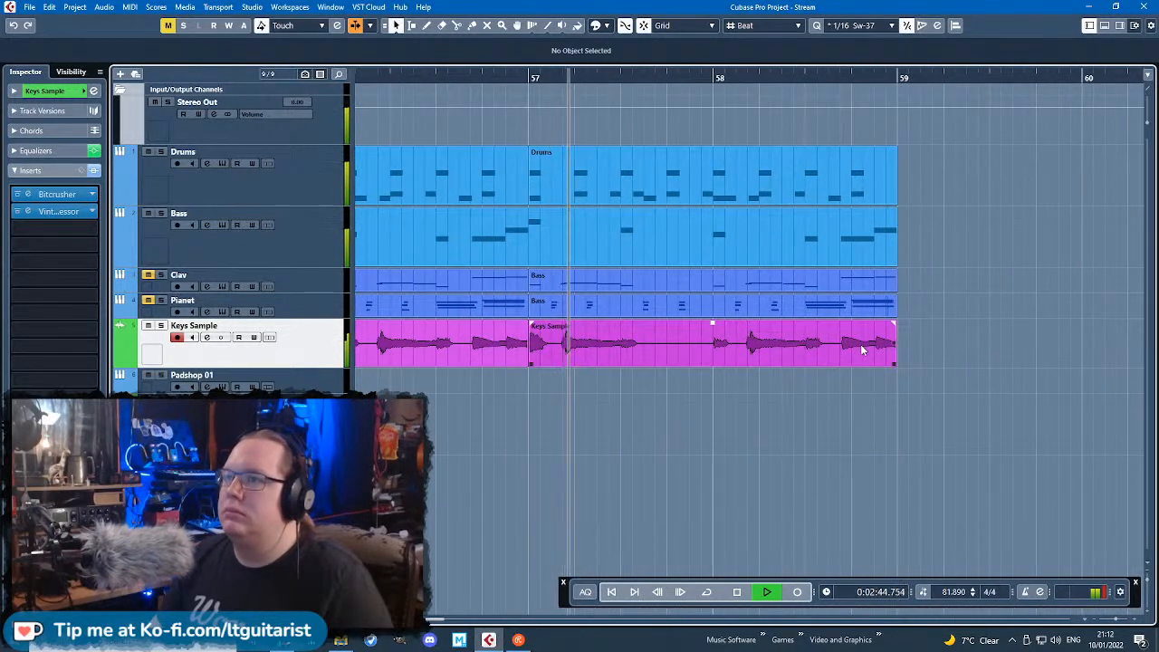
double_click(770, 201)
key(space)
drag(1032, 174, 695, 218)
key(Delete)
drag(736, 274, 958, 378)
key(Delete)
key(Escape)
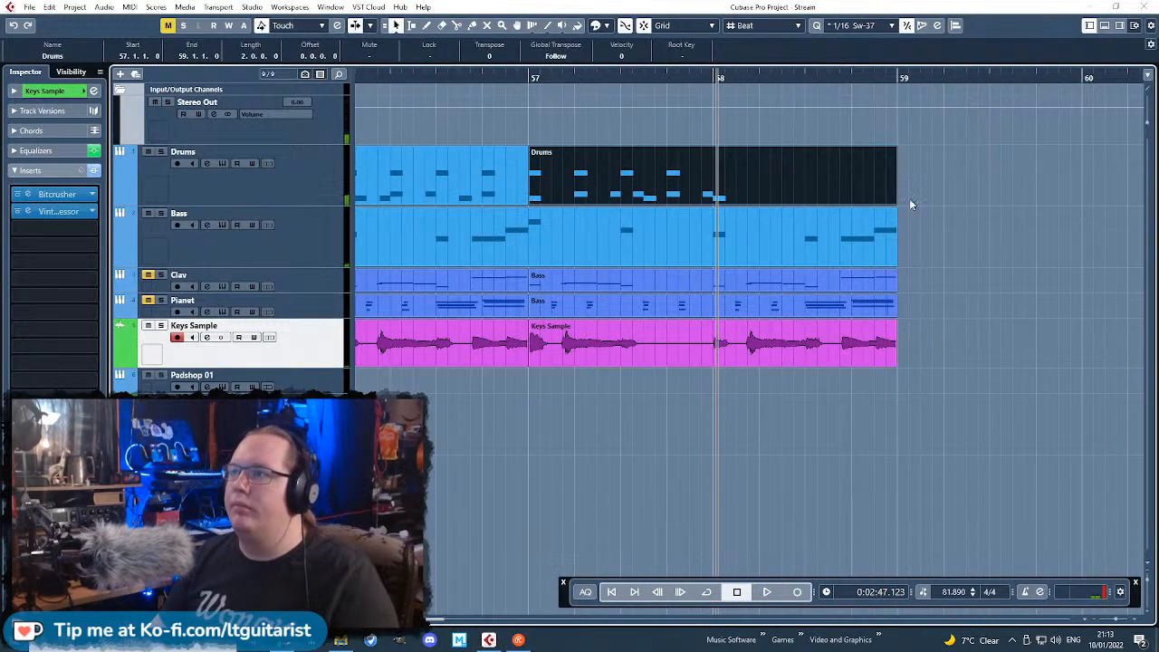
Step: Select the Bass part at bar 55 and play from just before bar 57 to check the song's ending
click(841, 233)
click(512, 76)
key(space)
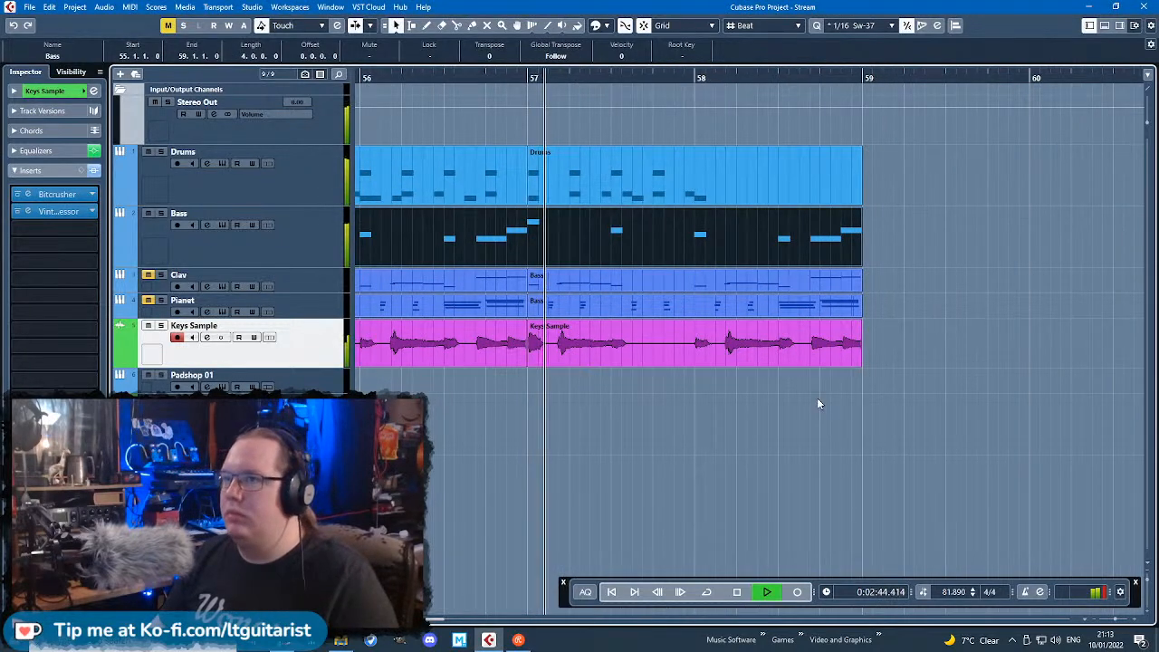
scroll(817, 397, down, 3)
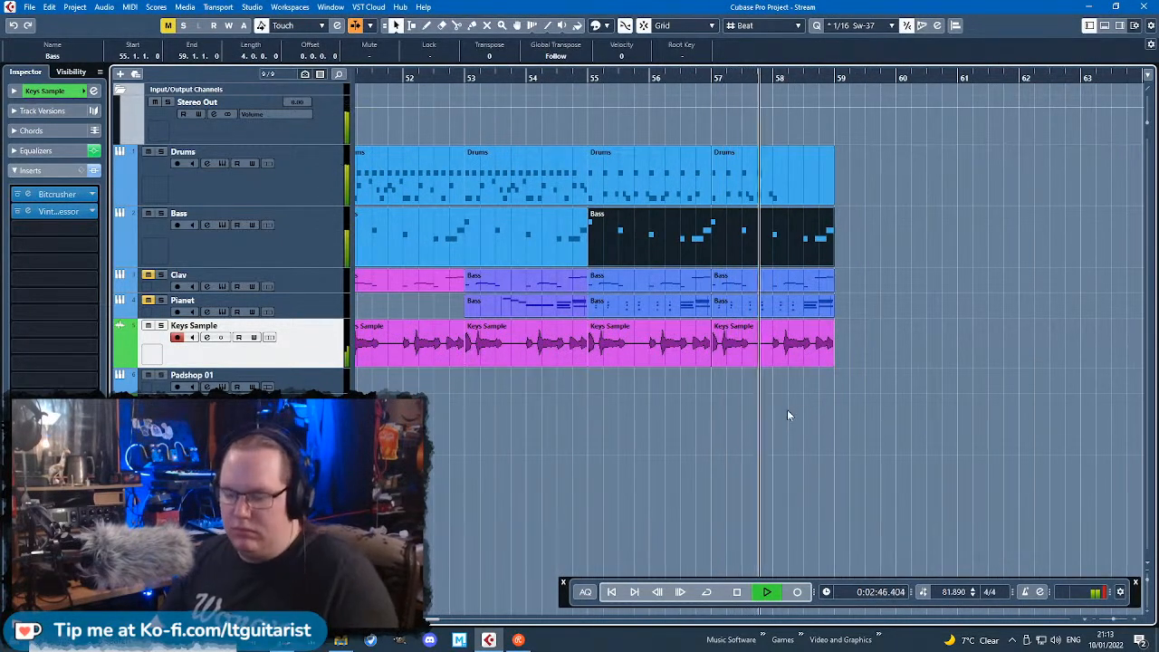
scroll(840, 414, up, 8)
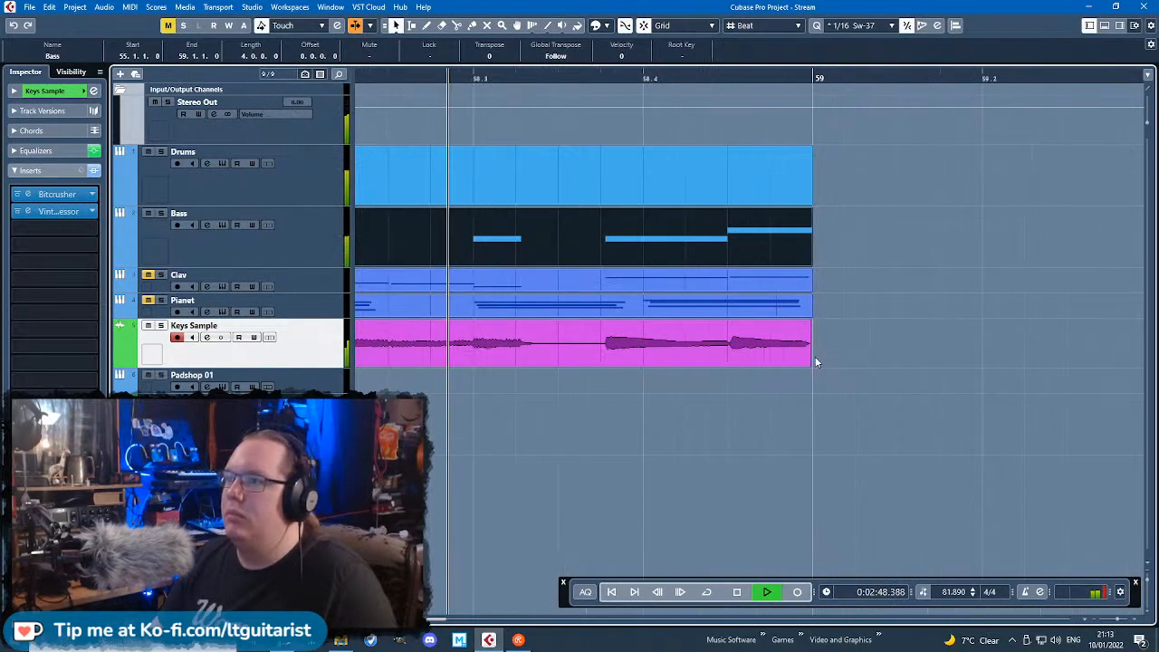
Step: Play from bar 29 to check the transition into the drum break at bar 31
click(849, 507)
scroll(849, 506, down, 5)
scroll(847, 505, down, 8)
key(space)
scroll(848, 505, down, 3)
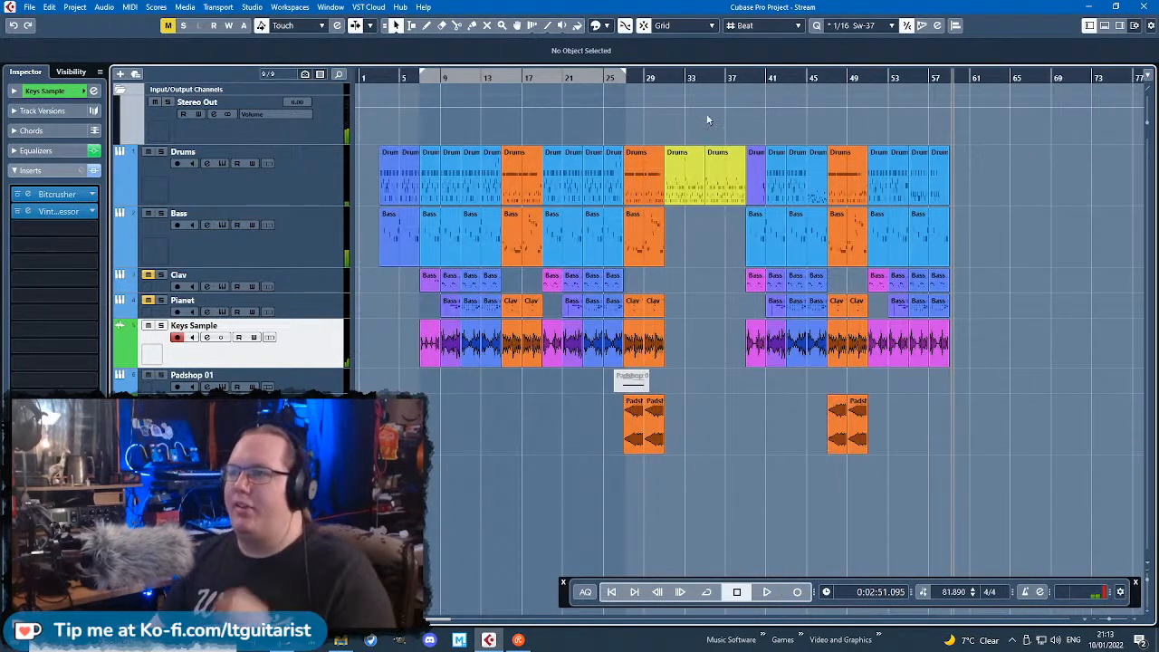
click(648, 78)
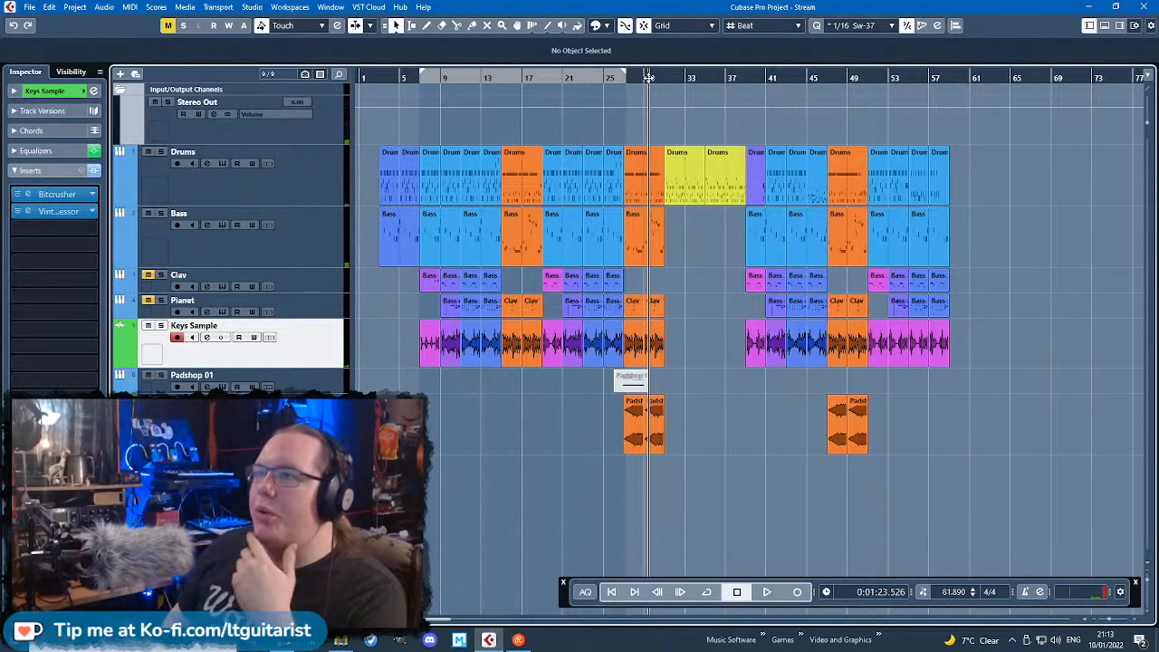
key(space)
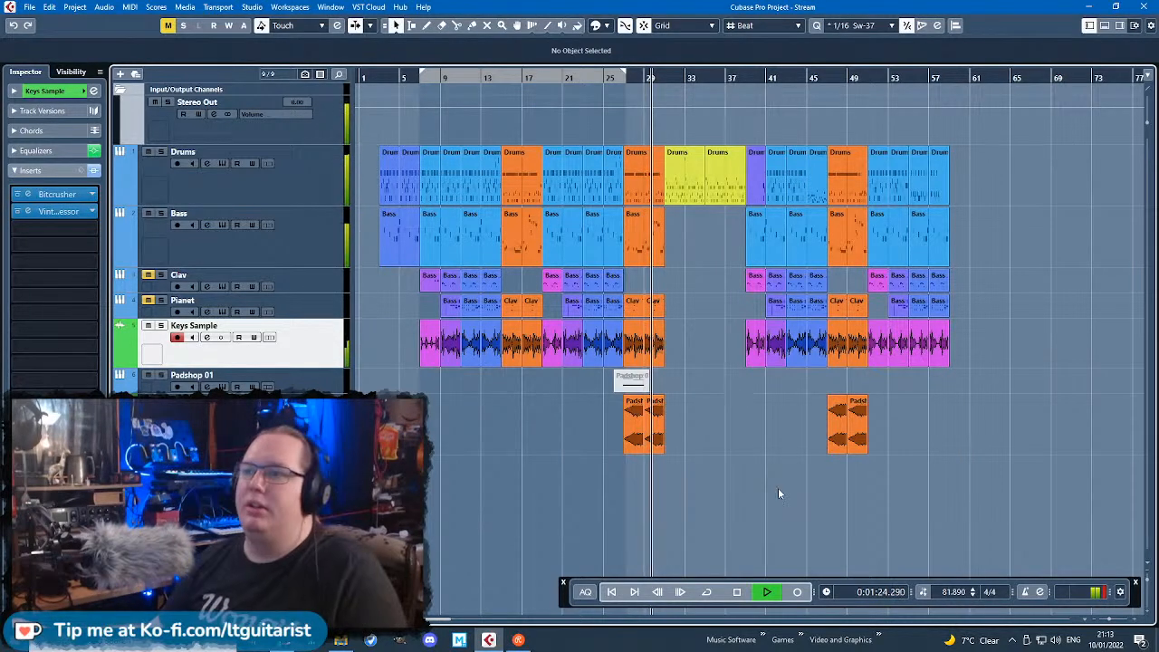
scroll(769, 482, up, 2)
scroll(616, 480, up, 8)
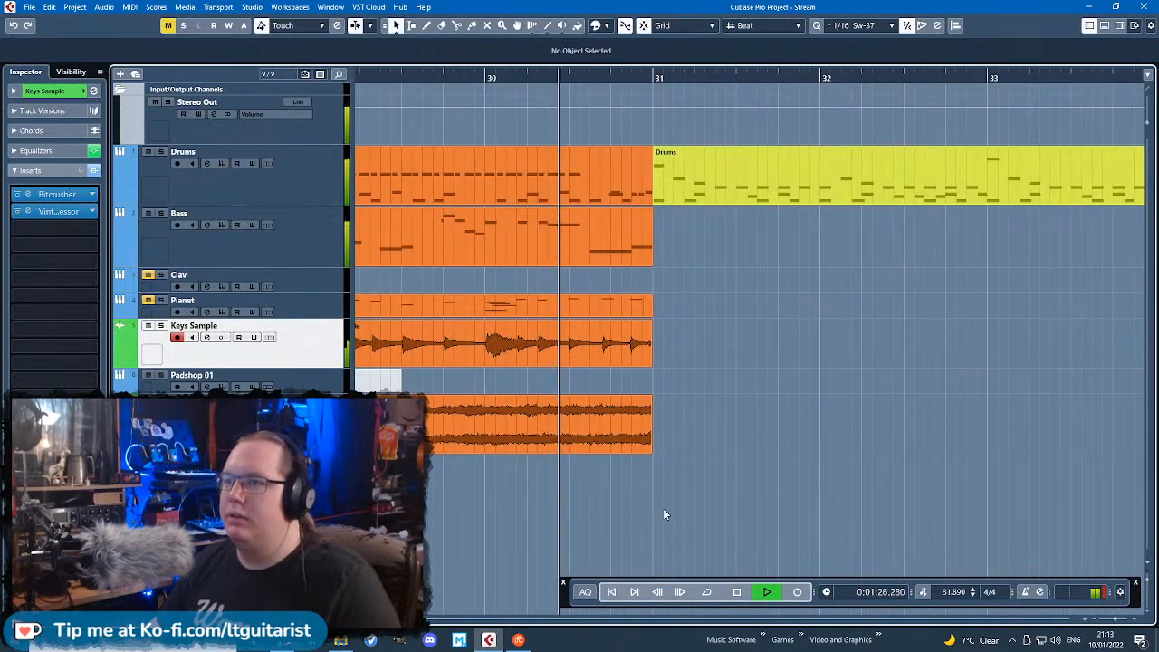
scroll(636, 436, down, 8)
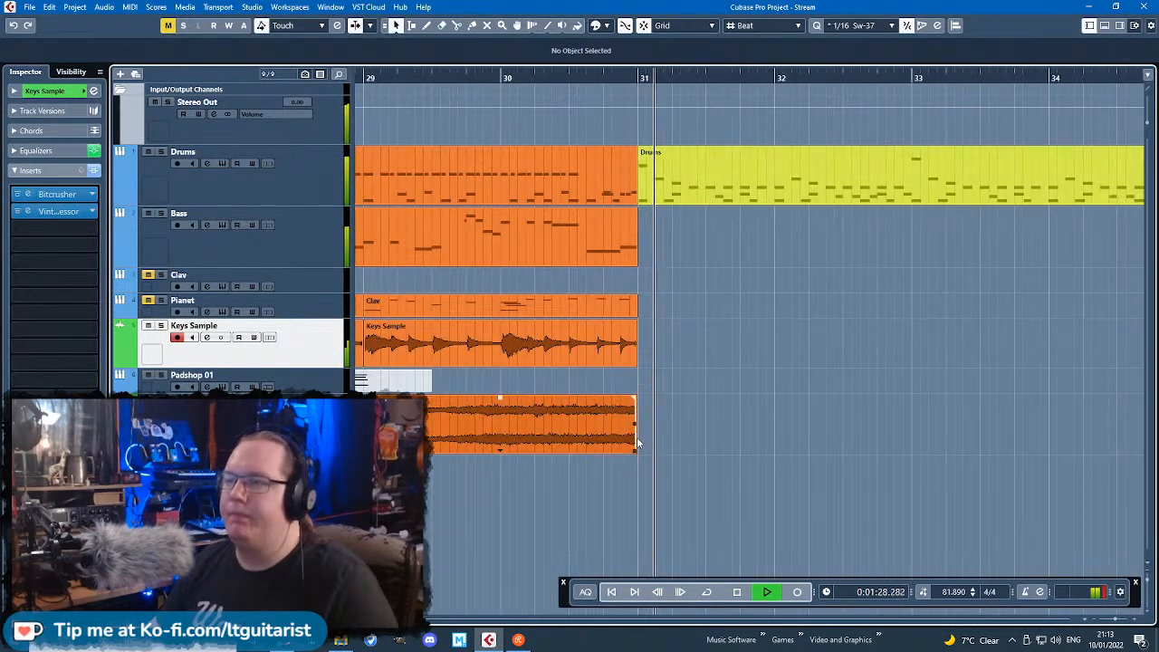
key(space)
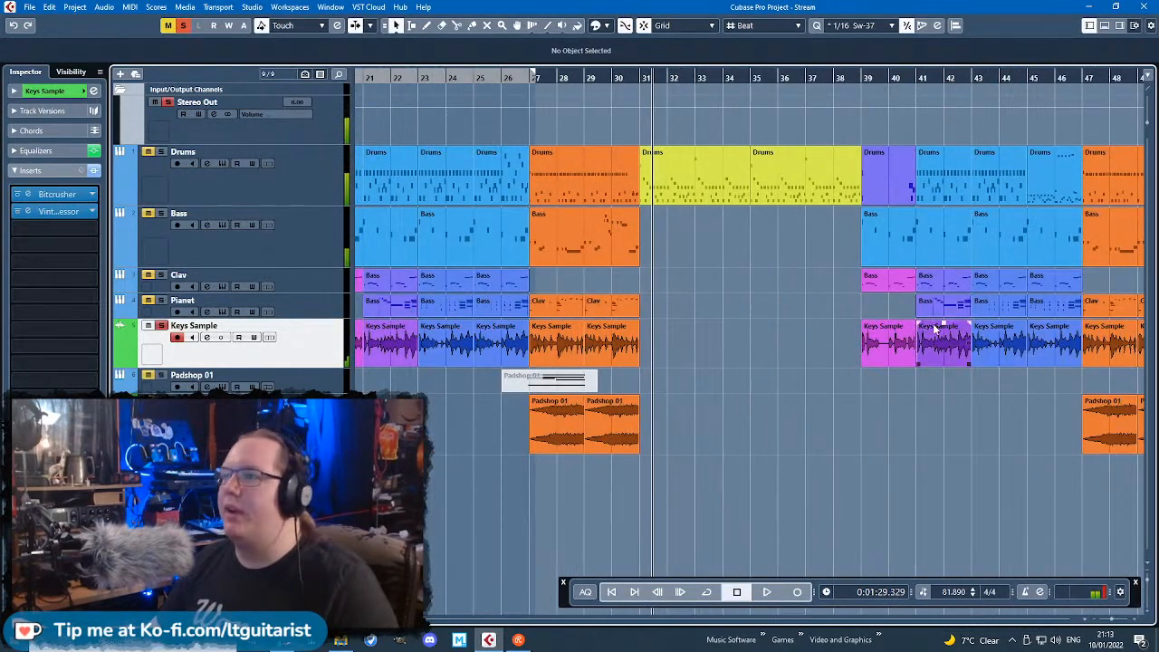
Step: Play the soloed Keys Sample track from bar 39 and from just before bar 43 to pick material for the break
click(861, 79)
key(space)
scroll(901, 435, up, 6)
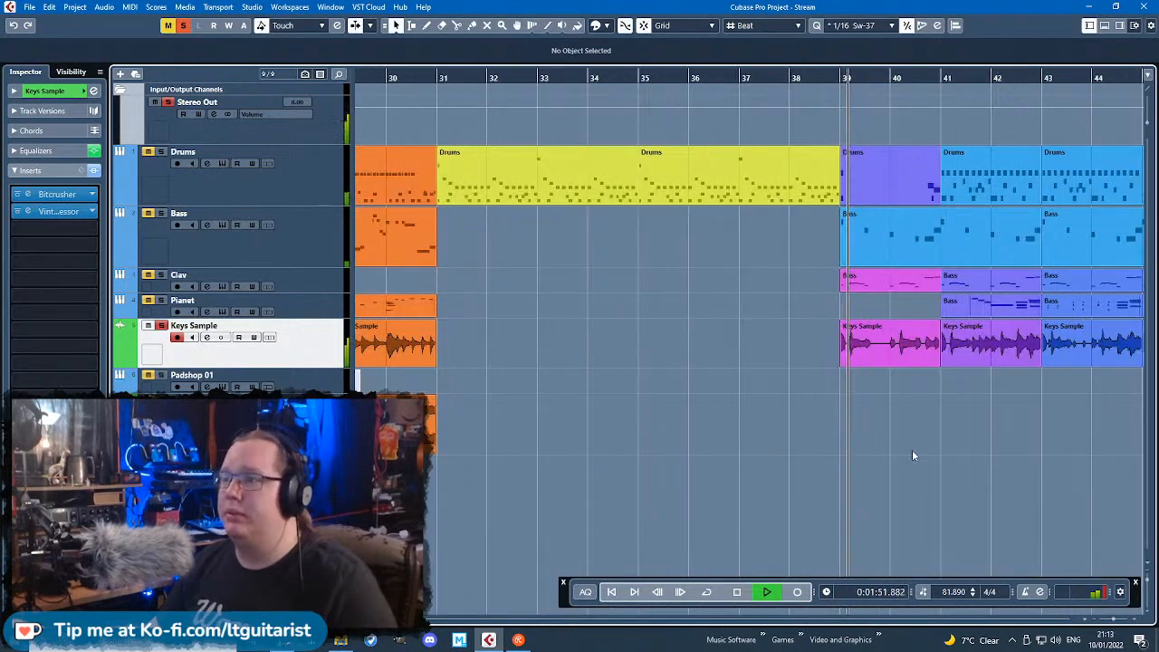
scroll(905, 474, right, 3)
scroll(606, 466, down, 2)
scroll(625, 471, up, 2)
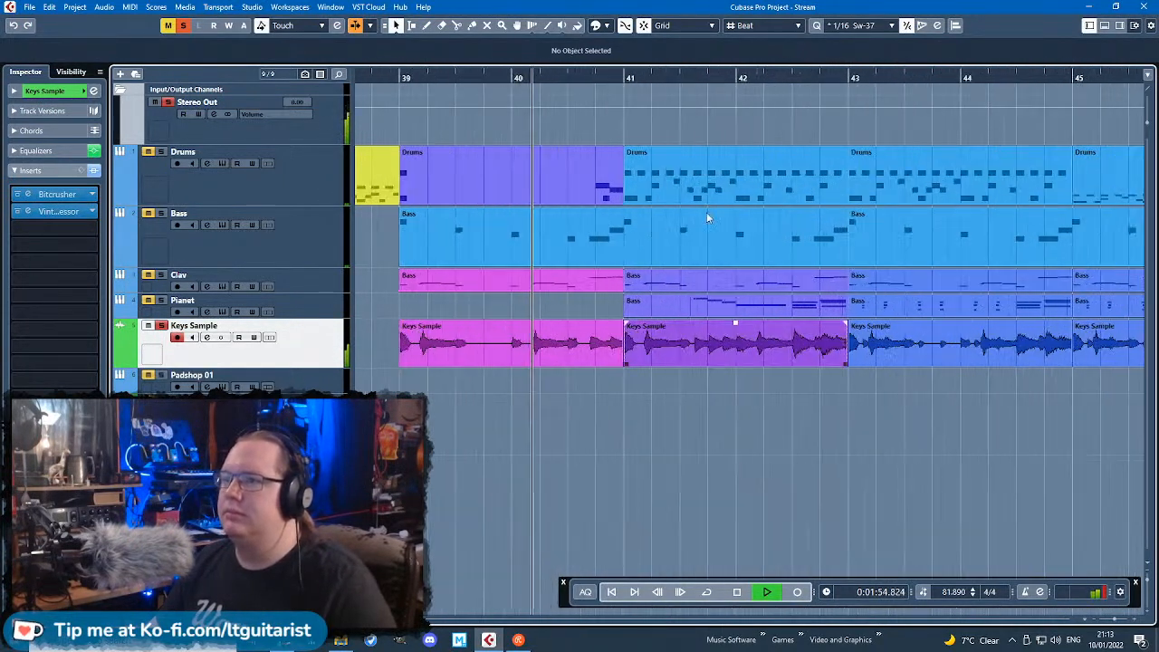
click(822, 77)
scroll(1005, 476, up, 4)
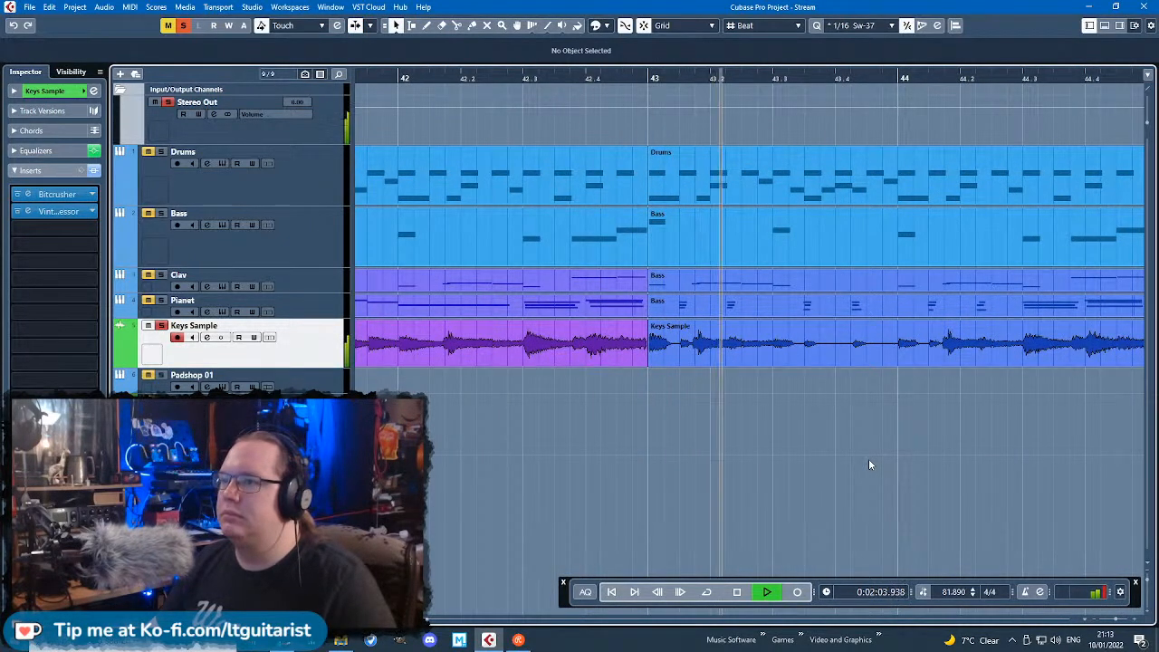
Step: Copy the Keys Sample event at bar 43 to bar 35 in the drum break
scroll(868, 458, down, 5)
click(877, 360)
scroll(879, 369, down, 3)
key(space)
drag(924, 355, 688, 351)
scroll(614, 352, up, 5)
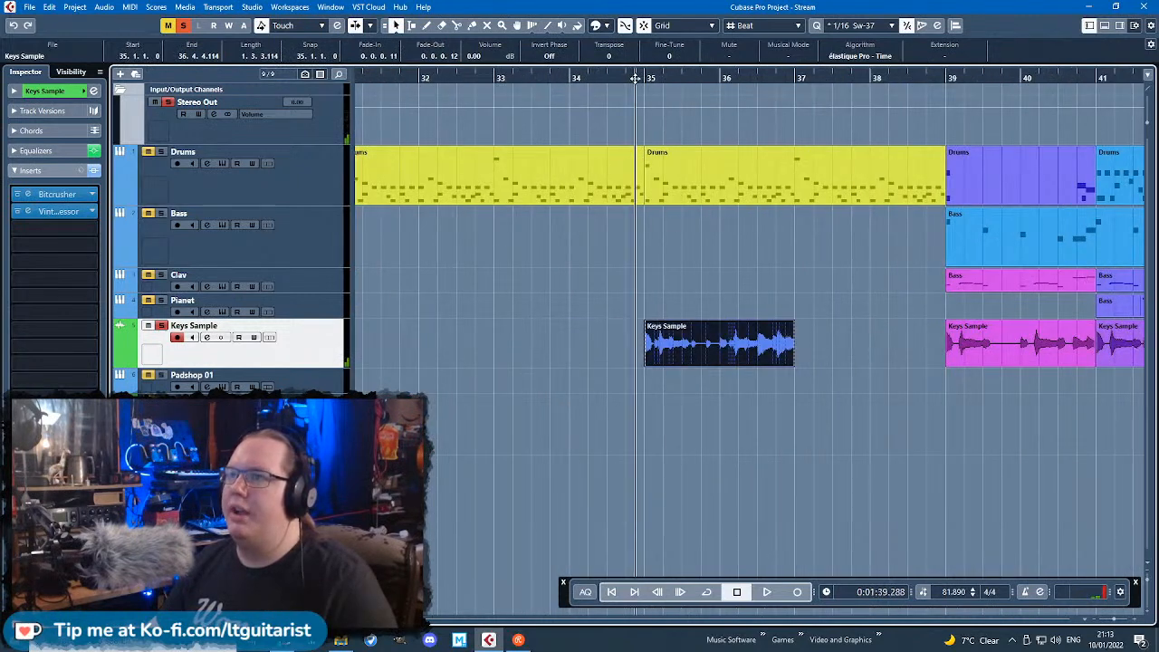
Step: Split the copied Keys Sample event to isolate the half-bar slice starting at bar 36, and delete the pieces around it
key(space)
scroll(734, 382, up, 2)
alt+click(690, 361)
alt+click(729, 349)
click(667, 357)
key(Delete)
click(802, 352)
key(Delete)
click(720, 355)
Step: Move the half-bar slice to bar 35 and duplicate it three times to fill up to bar 37
key(space)
drag(720, 354, 605, 367)
key(space)
key(ctrl+d)
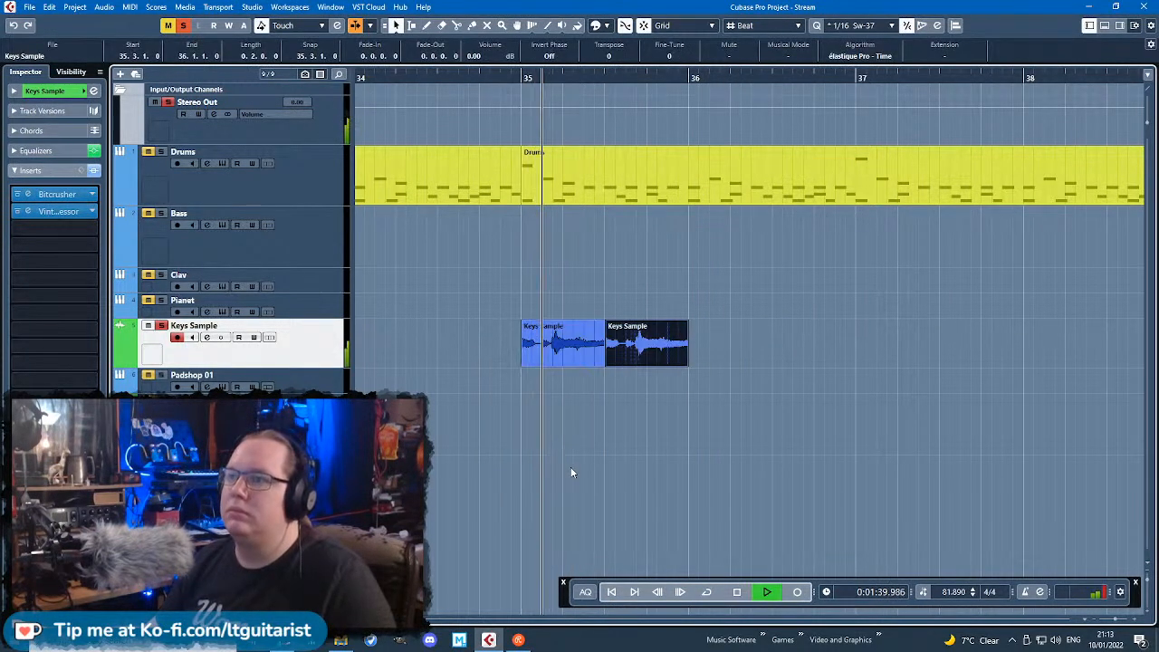
click(444, 471)
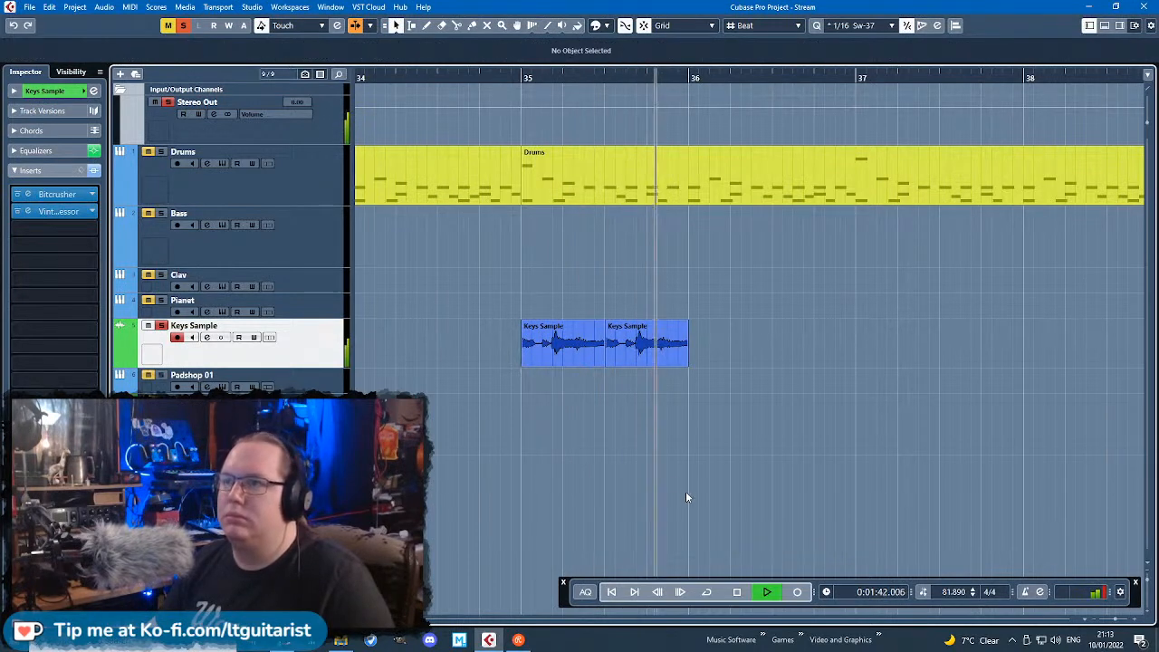
click(676, 351)
key(ctrl+d)
key(ctrl+d)
Step: Rework the last slice into a one-beat piece at 36.3 followed by a longer piece from 36.4 to 38.3
key(space)
drag(852, 363, 1024, 373)
click(943, 351)
key(1)
click(929, 353)
key(Delete)
drag(961, 352, 1107, 367)
Step: Play the slice pattern and trim the piece at 36.4 so it ends at bar 37
key(space)
key(space)
key(space)
click(1089, 404)
scroll(1088, 404, right, 3)
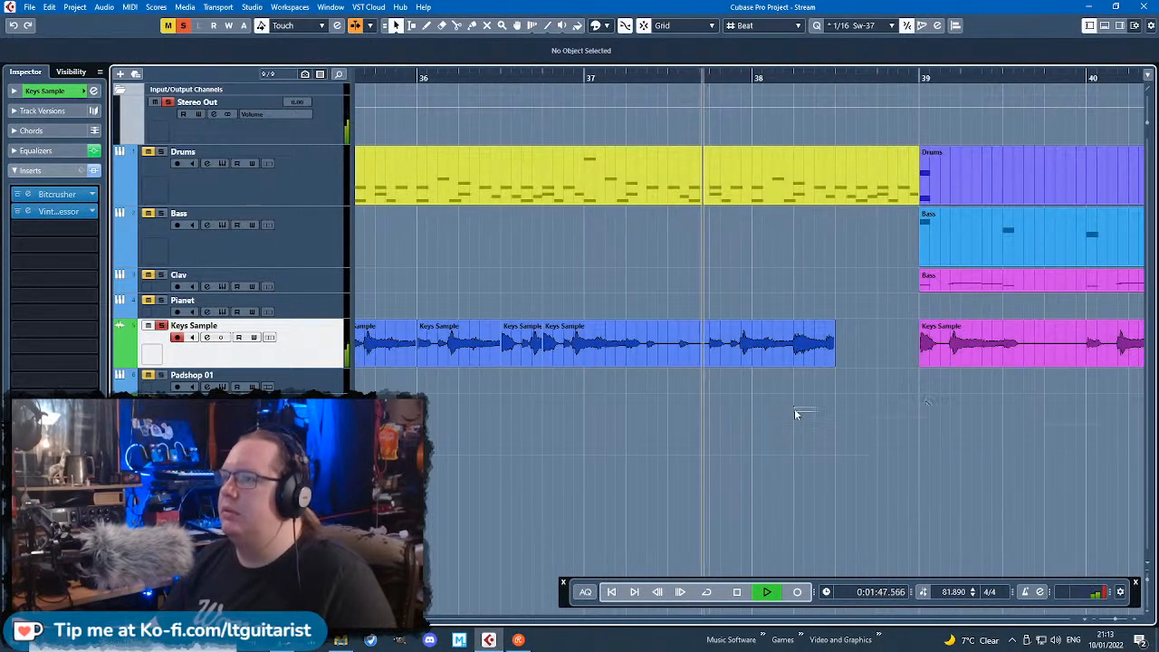
mouse_move(544, 364)
mouse_down()
mouse_move(798, 372)
mouse_move(559, 355)
mouse_up()
key(space)
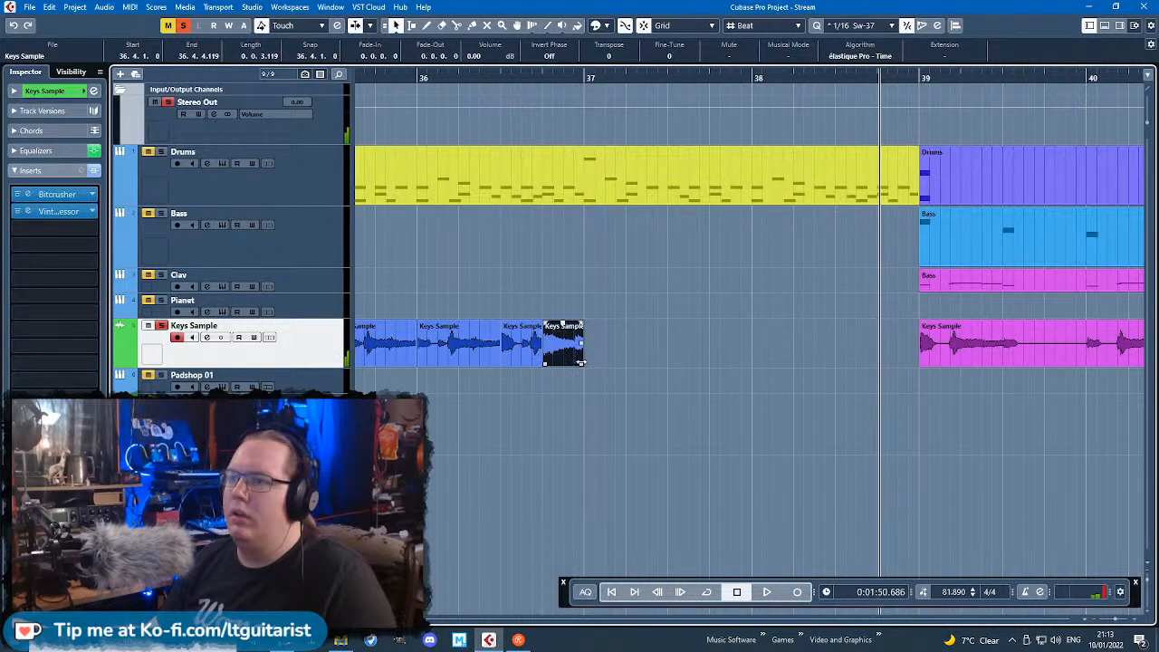
Step: Set a cycle range over bars 35 to 37, enable looping and play the soloed slice pattern
click(631, 283)
scroll(631, 283, left, 3)
click(509, 75)
key(space)
drag(517, 69, 853, 271)
click(707, 594)
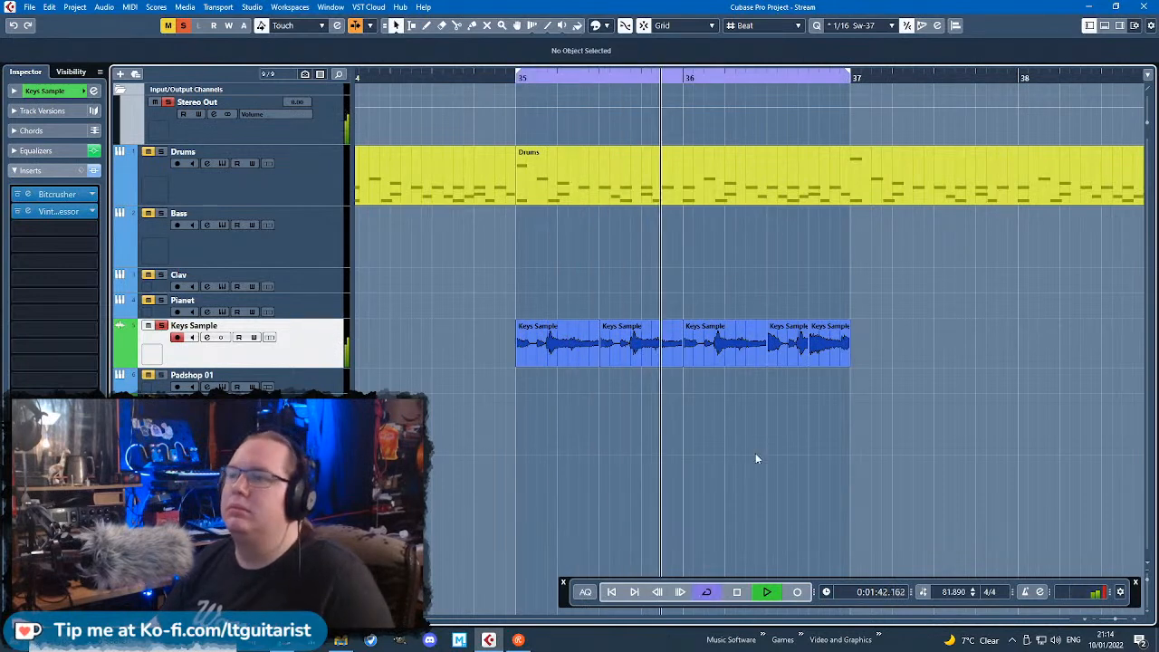
scroll(866, 436, up, 1)
scroll(865, 434, up, 1)
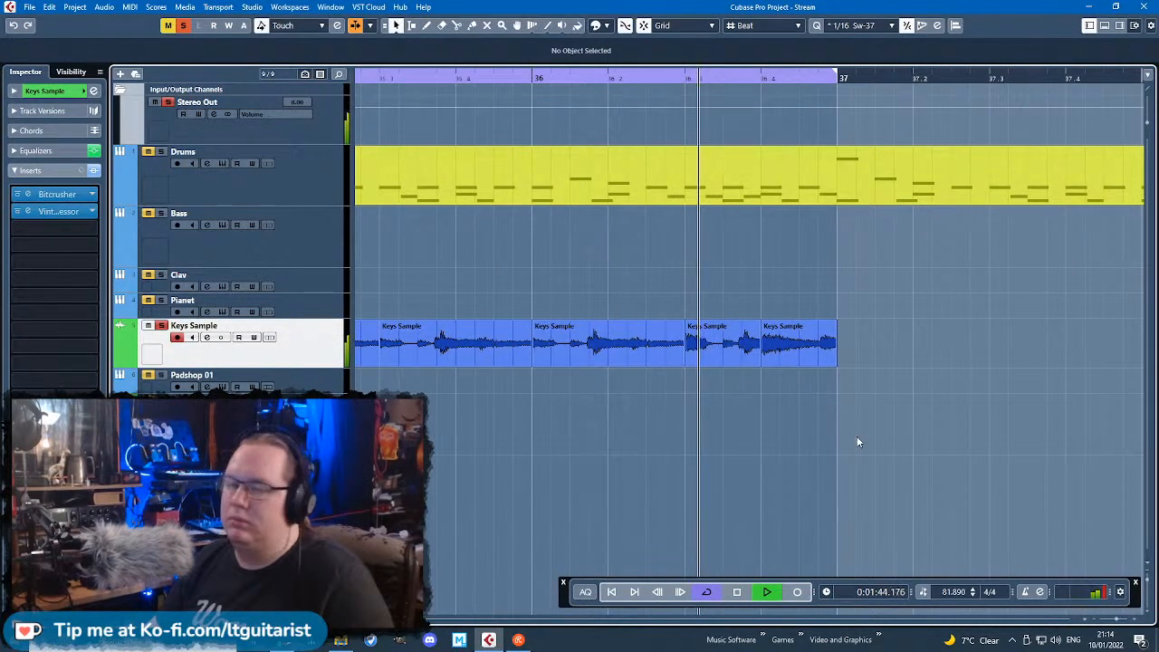
Step: Try deleting the piece at 36.3 and moving the last piece into its place, and undo both edits
key(space)
click(730, 359)
key(Delete)
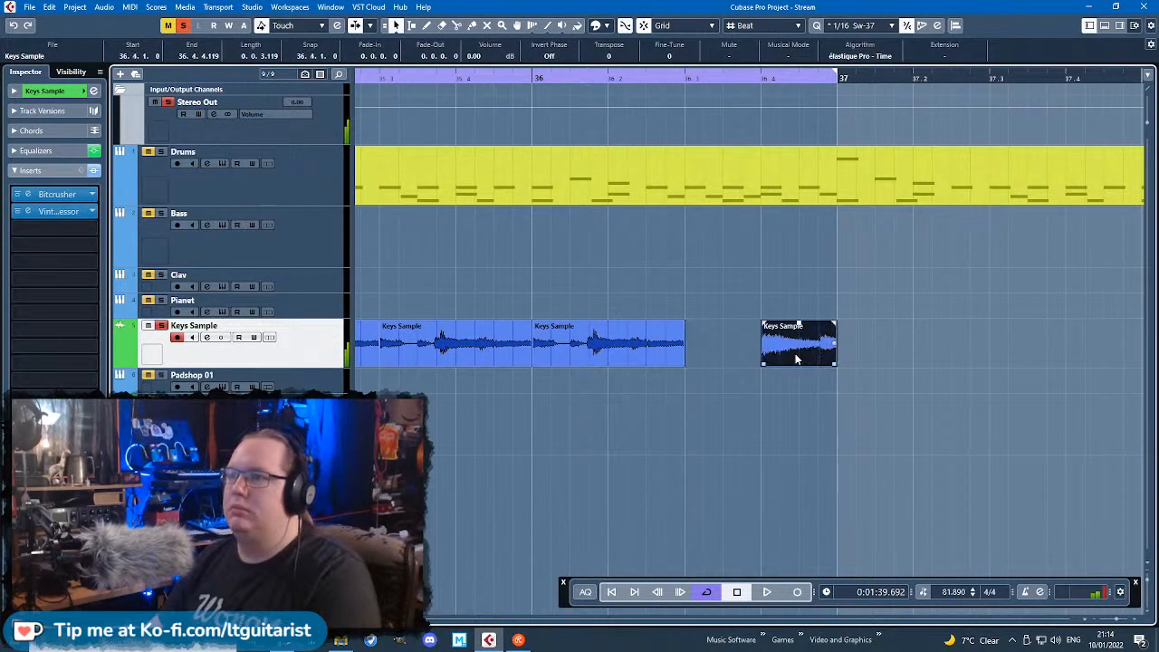
drag(797, 357, 724, 359)
key(ctrl+z)
key(ctrl+z)
Step: Rearrange bar 36 into one-beat pieces at 36.1 and 36.2 and a half-bar piece from 36.3, and play the loop
click(656, 362)
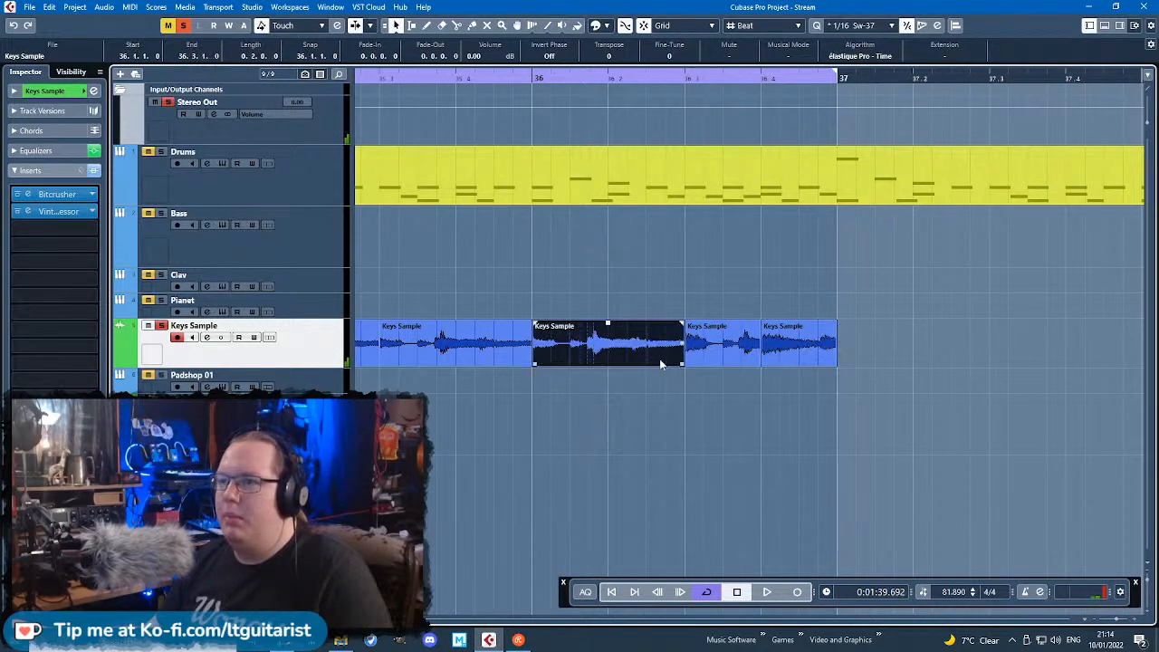
drag(636, 364, 610, 364)
drag(742, 362, 669, 364)
drag(785, 362, 834, 363)
scroll(815, 384, down, 3)
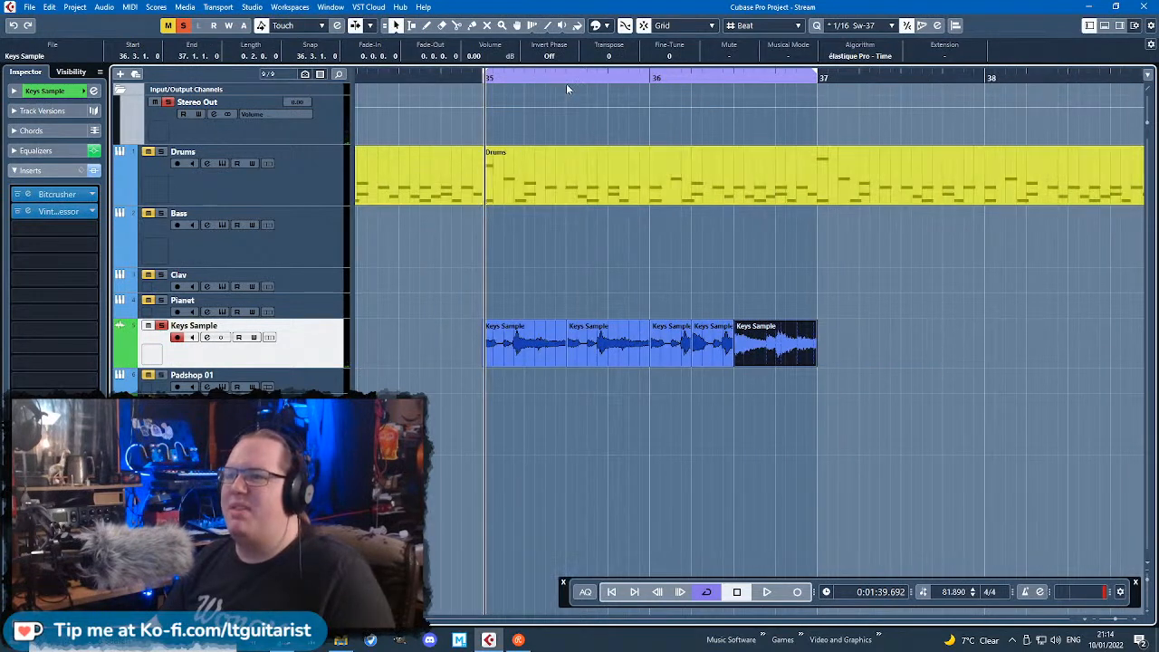
click(439, 323)
key(space)
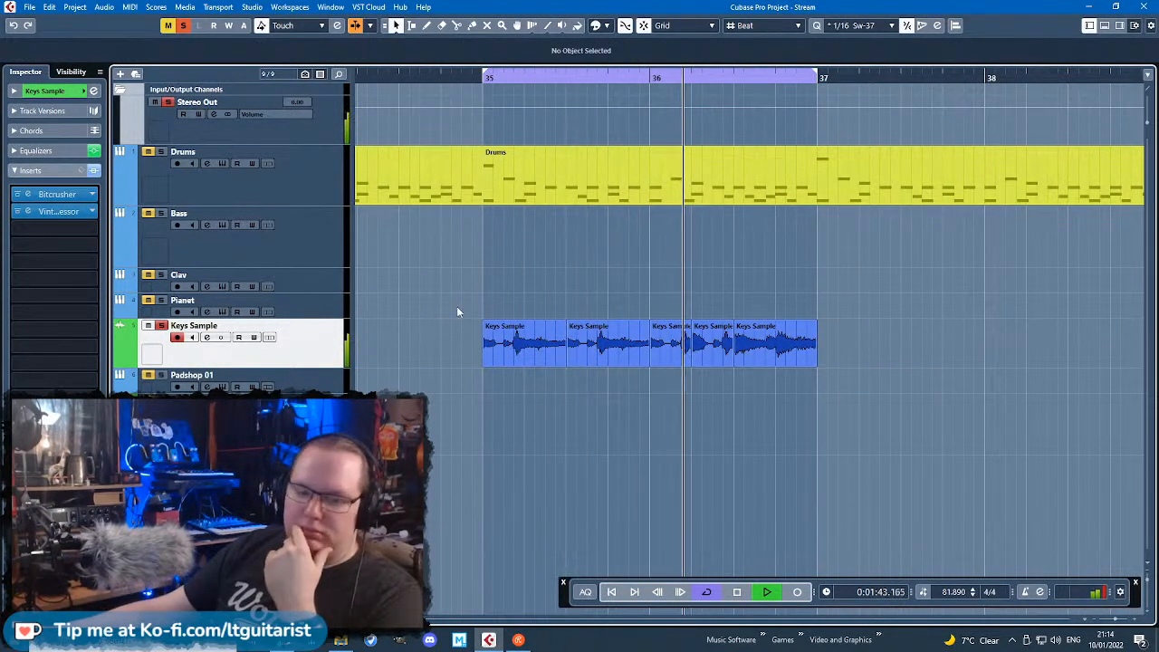
Step: Delete the one-beat piece at 36.1 and fill 36.1 to 36.3 with a half-bar slice made from its neighbour
click(673, 350)
key(Delete)
mouse_move(713, 352)
mouse_down()
mouse_move(675, 356)
mouse_move(729, 365)
mouse_up()
click(713, 417)
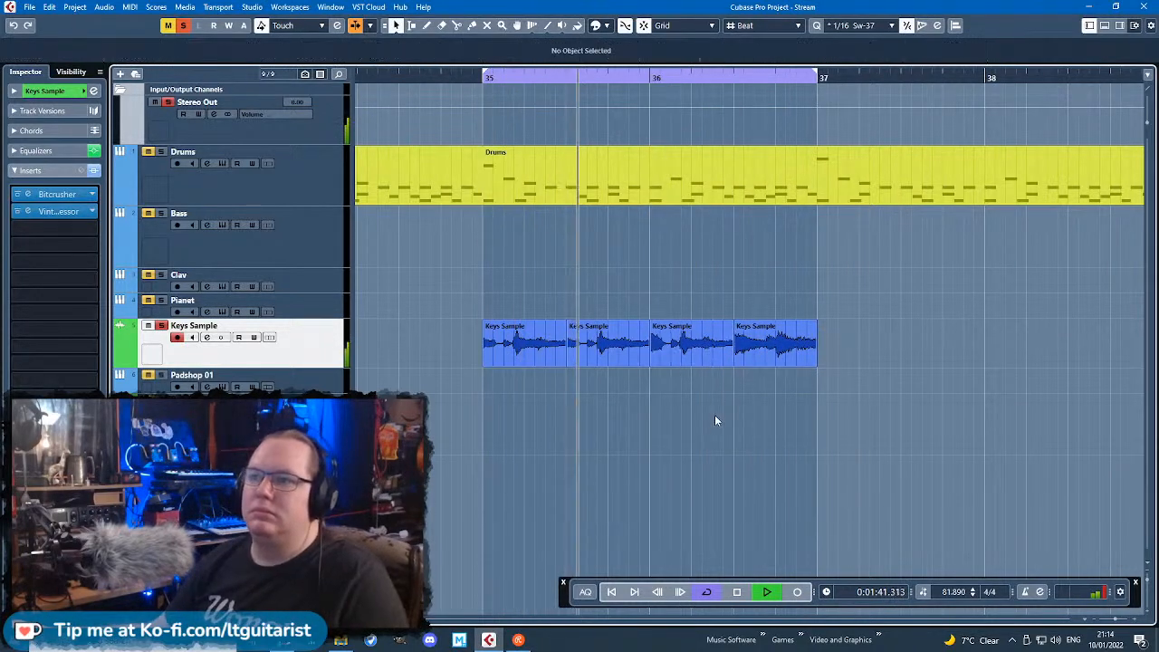
scroll(686, 445, up, 2)
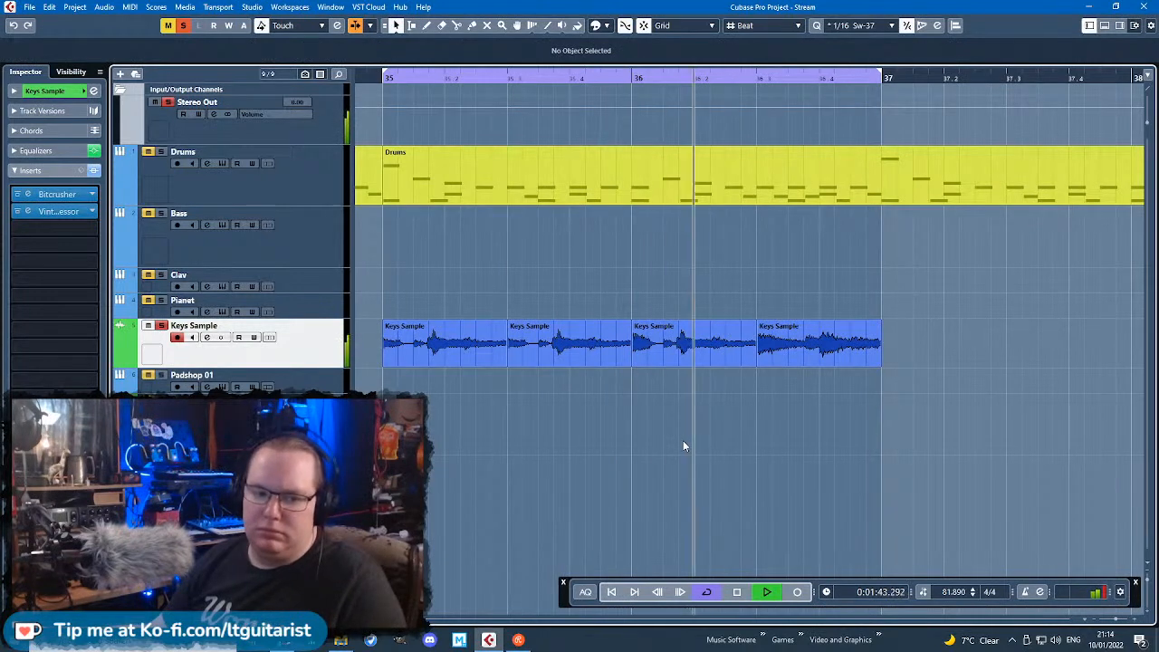
Step: Move the four-slice Keys Sample pattern to bar 31 and duplicate it three times up to bar 39
scroll(710, 443, down, 2)
scroll(716, 442, down, 2)
key(space)
drag(643, 342, 396, 344)
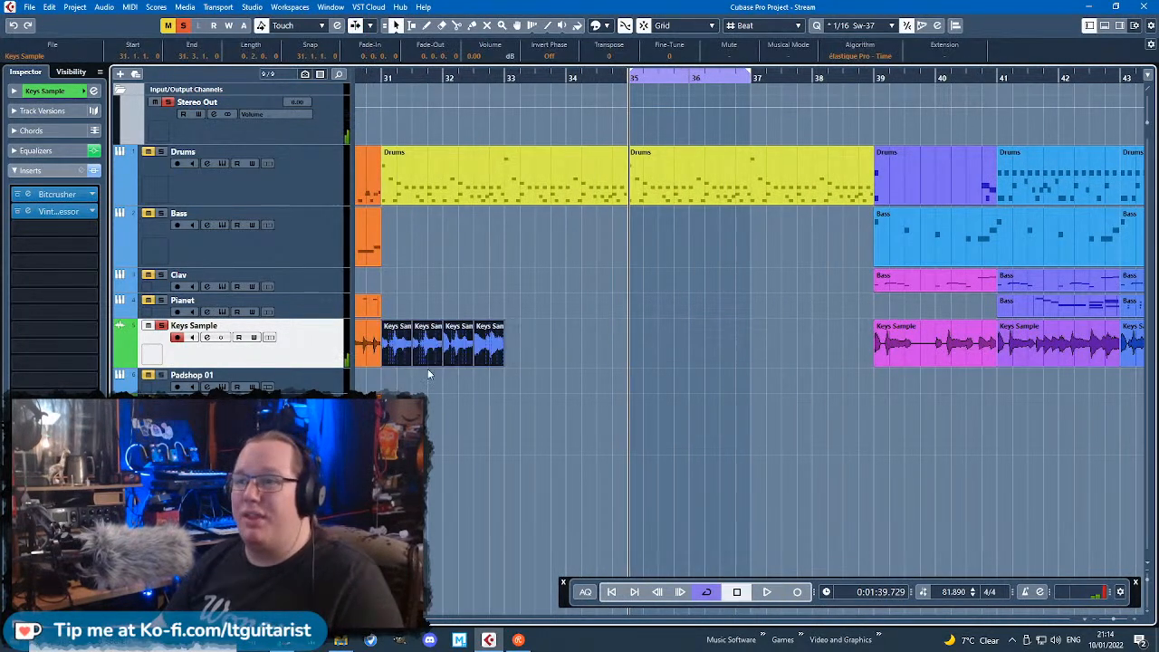
key(ctrl+d)
key(ctrl+d)
key(ctrl+d)
Step: Select all the Keys Sample slices between bars 31 and 39 and colour them yellow like the drum parts
drag(864, 396, 397, 308)
click(598, 25)
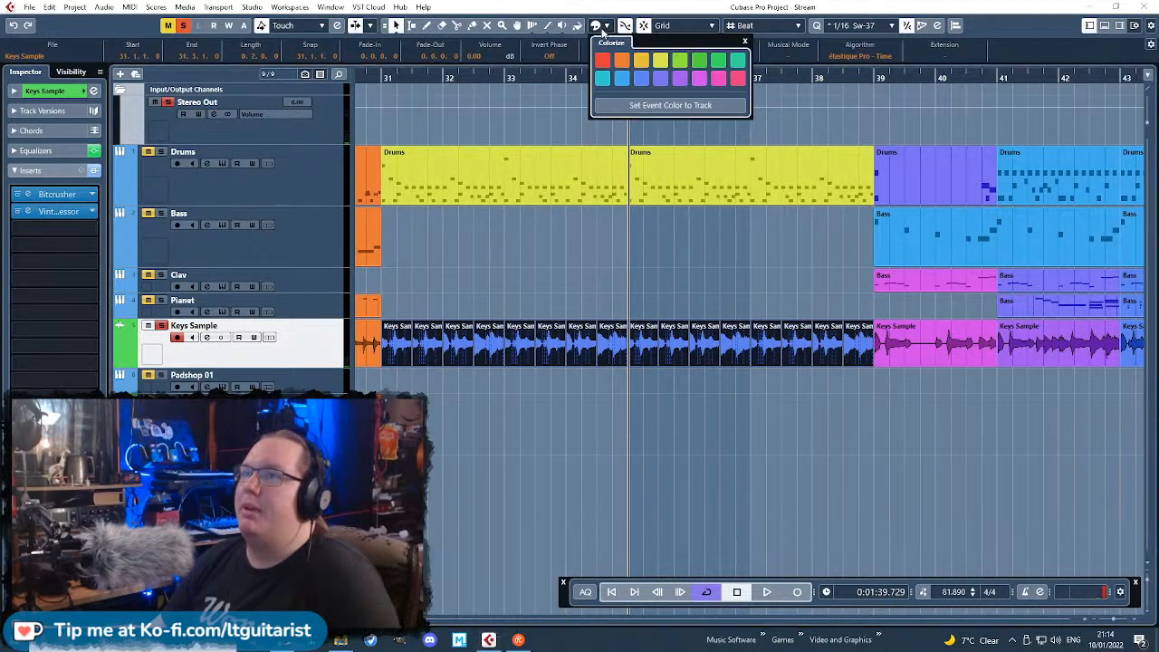
click(661, 60)
Step: Set the cycle range to bars 31 to 39 and play the break with the other tracks
click(373, 77)
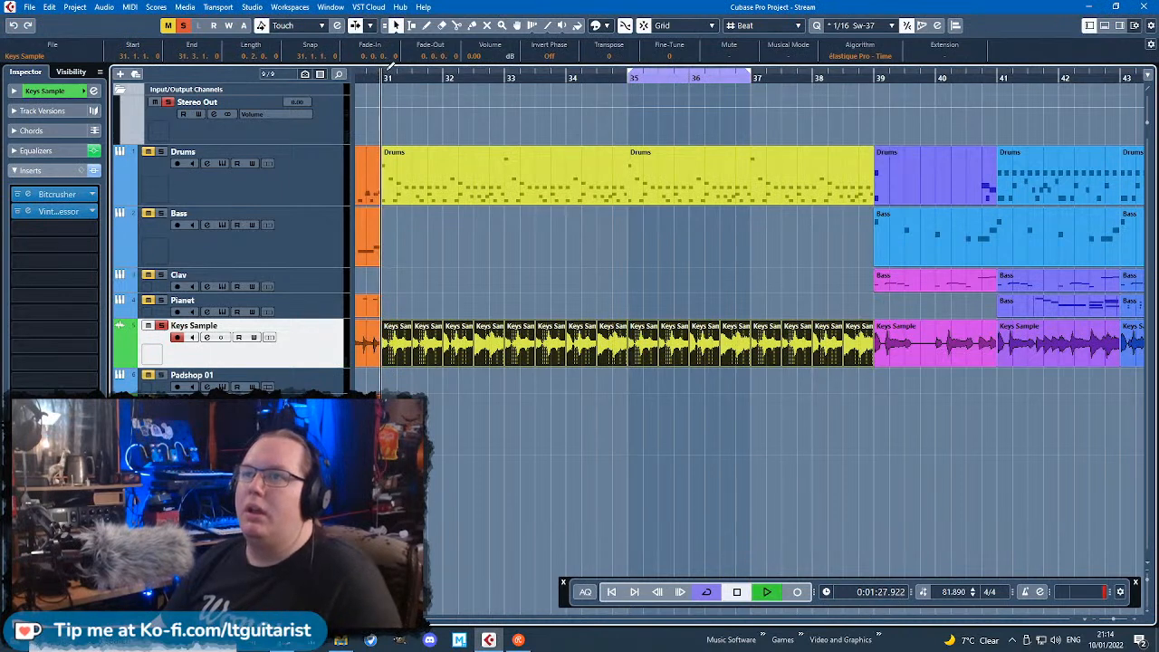
drag(388, 73, 875, 74)
click(505, 530)
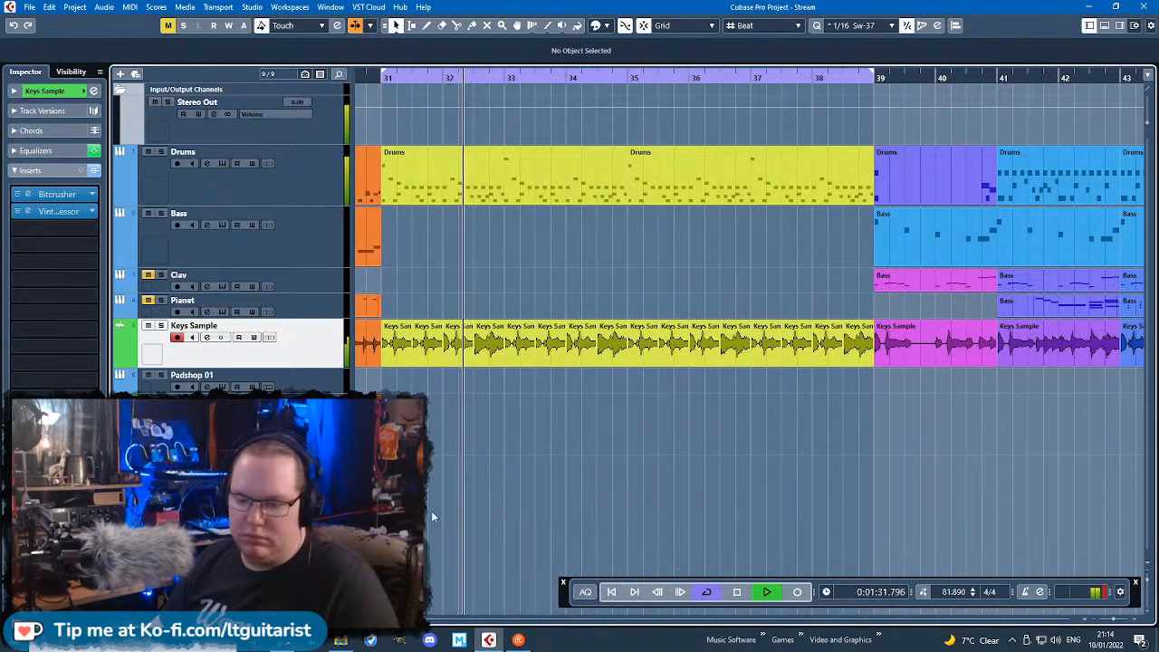
scroll(418, 541, up, 2)
scroll(507, 416, down, 1)
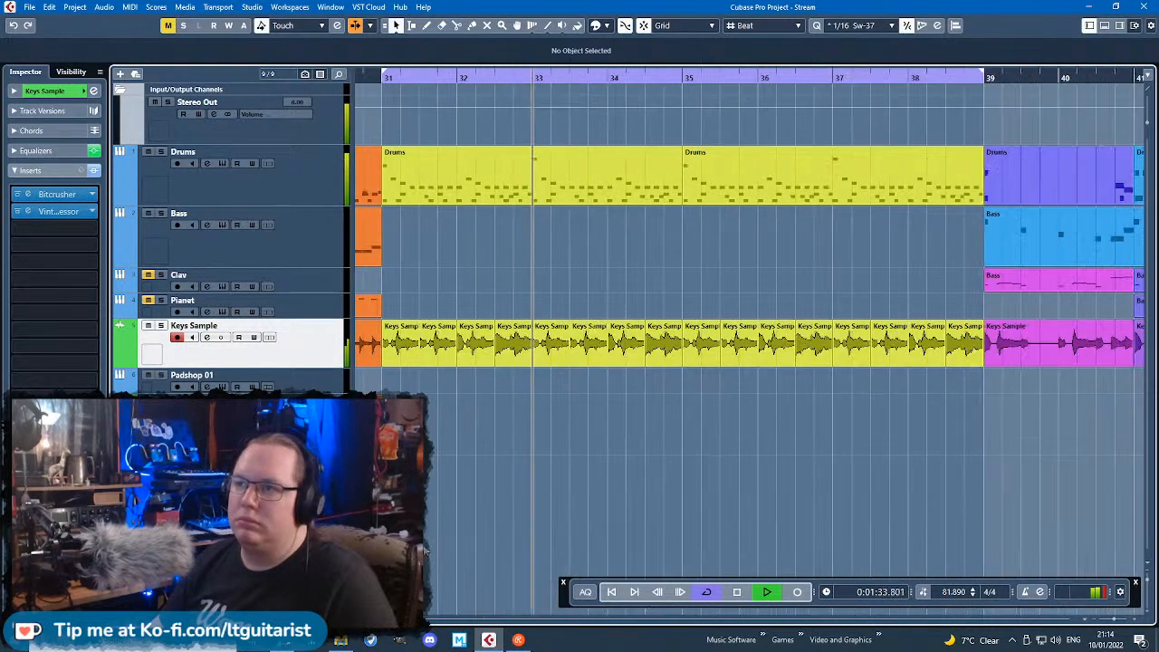
Step: Delete the two Keys Sample slices in bar 32 and replace them with a duplicate of the bar 31 slices
click(513, 348)
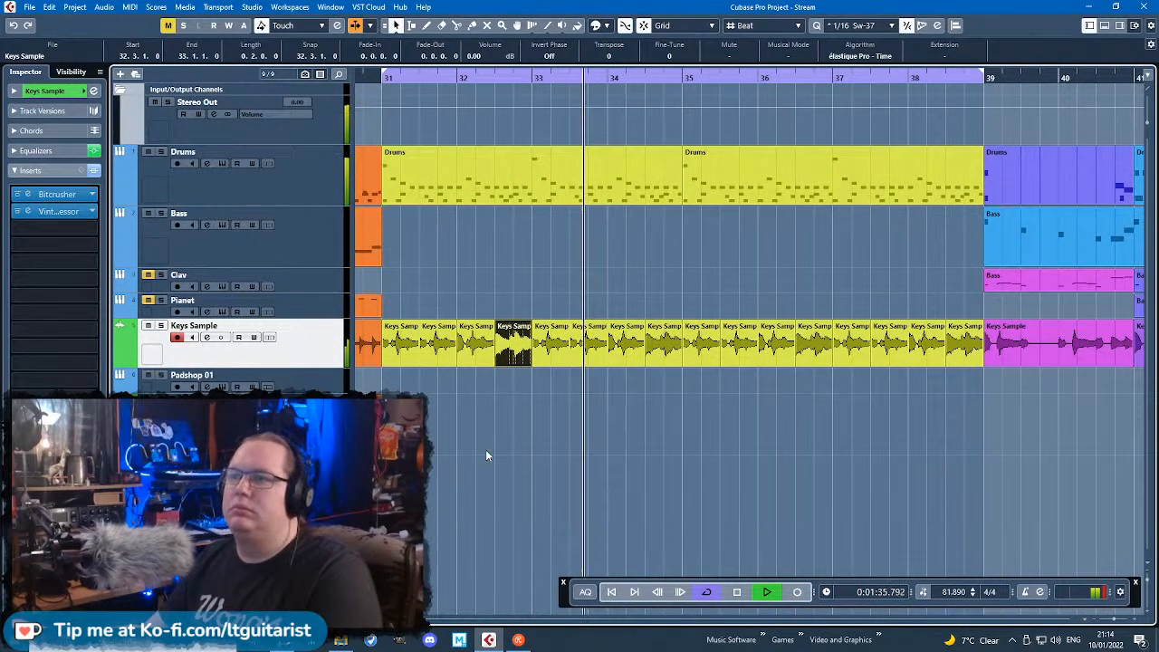
key(Delete)
click(468, 354)
key(Delete)
drag(472, 389, 426, 342)
drag(456, 308, 407, 349)
key(ctrl+d)
Step: Delete the Keys Sample slices from bar 35 to 39 and duplicate the slices of bars 31 to 34 in their place
drag(692, 310, 969, 392)
key(Delete)
drag(740, 385, 405, 326)
key(ctrl+d)
double_click(488, 265)
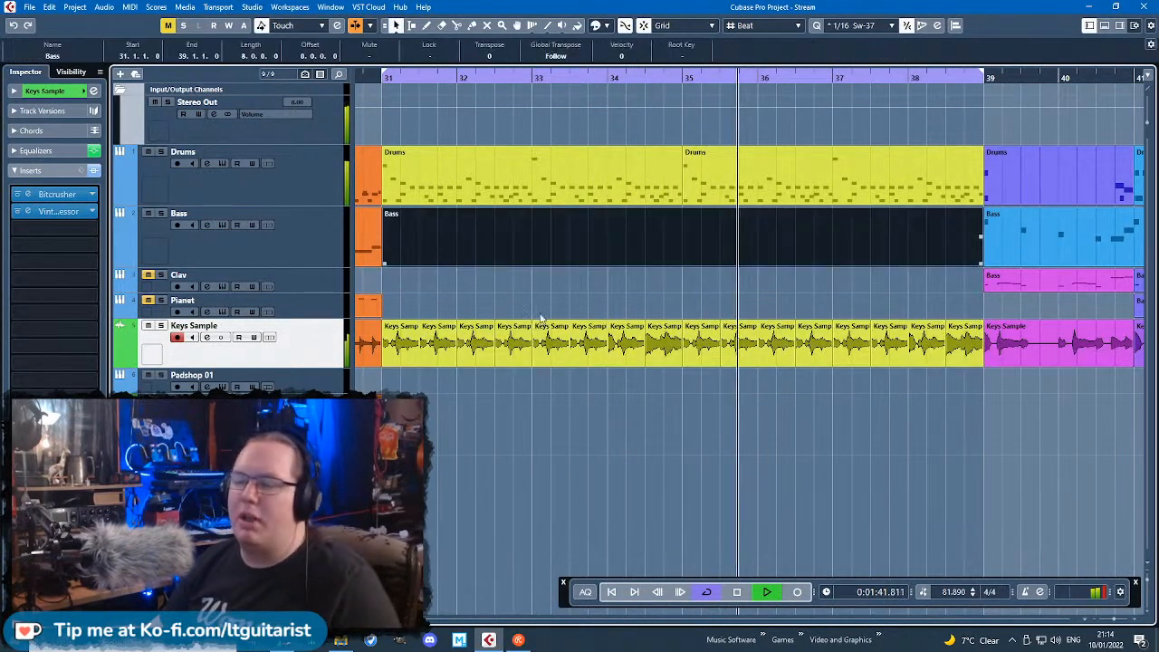
scroll(685, 471, up, 2)
click(707, 470)
click(747, 252)
key(Delete)
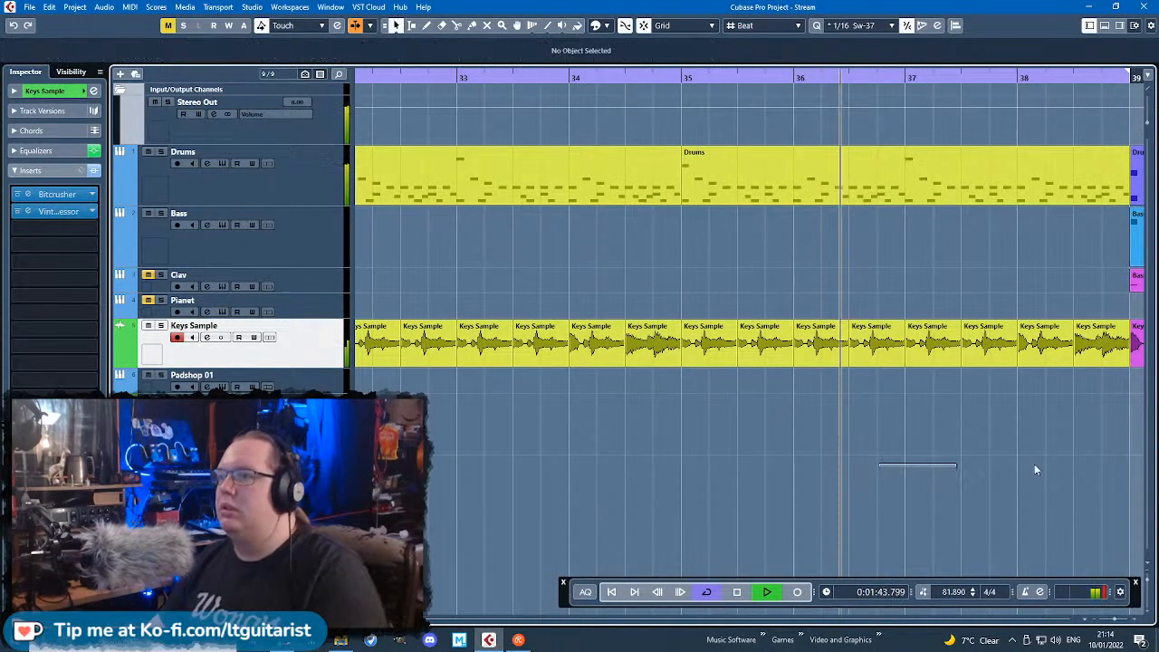
Step: Duplicate the orange Bass part that ends at bar 31 into the break, and open the copy in the Key Editor
scroll(941, 463, right, 3)
scroll(500, 422, up, 2)
scroll(500, 422, down, 2)
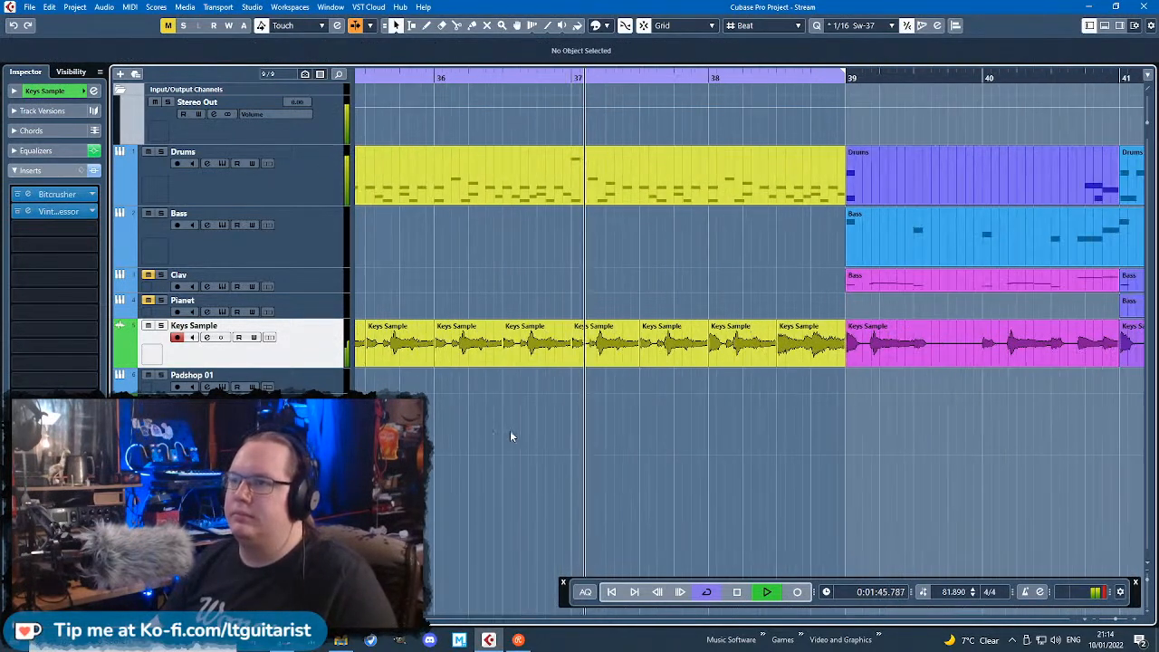
scroll(818, 491, down, 2)
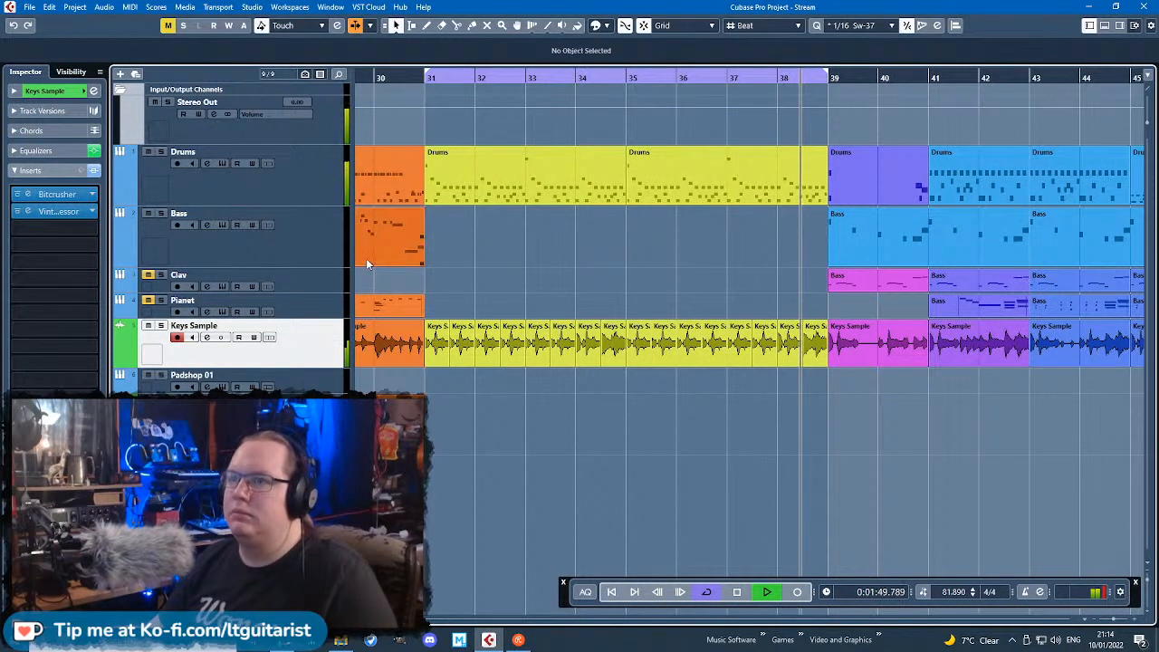
scroll(508, 258, down, 1)
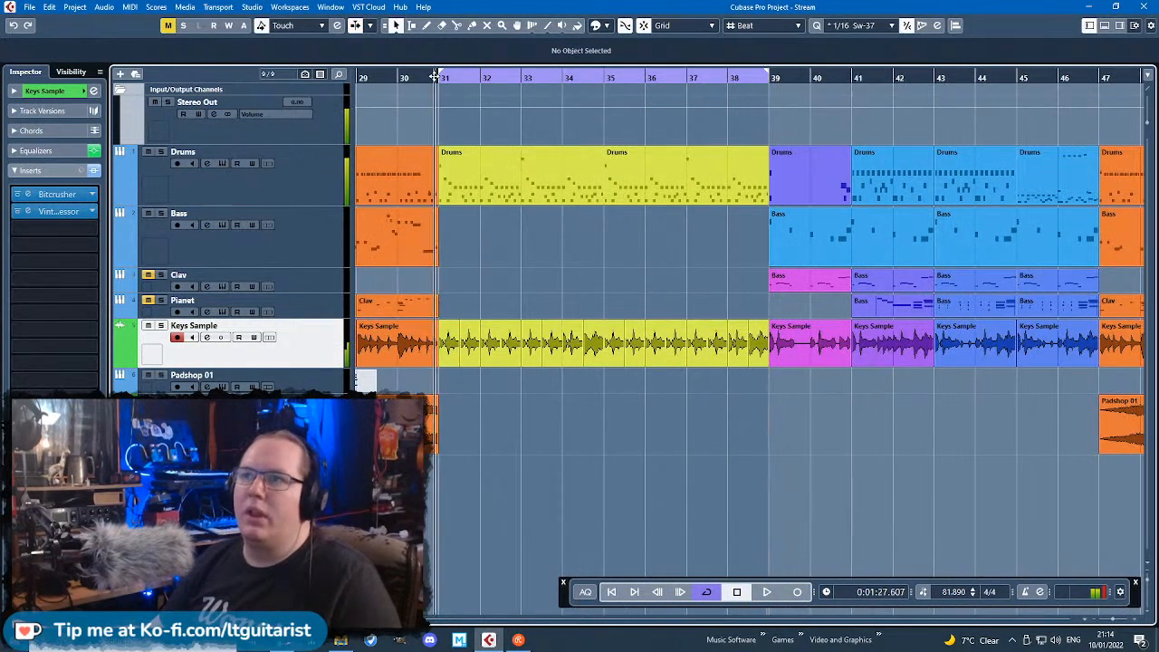
scroll(422, 203, up, 1)
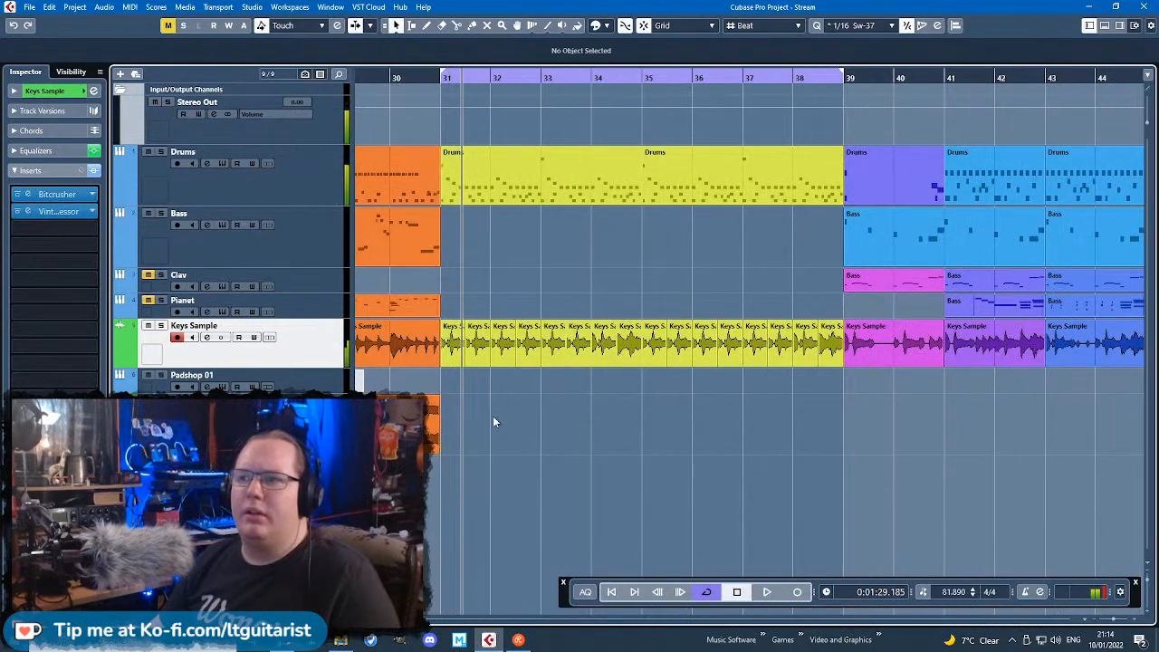
scroll(477, 244, down, 2)
click(423, 237)
key(ctrl+d)
double_click(489, 236)
scroll(453, 394, down, 4)
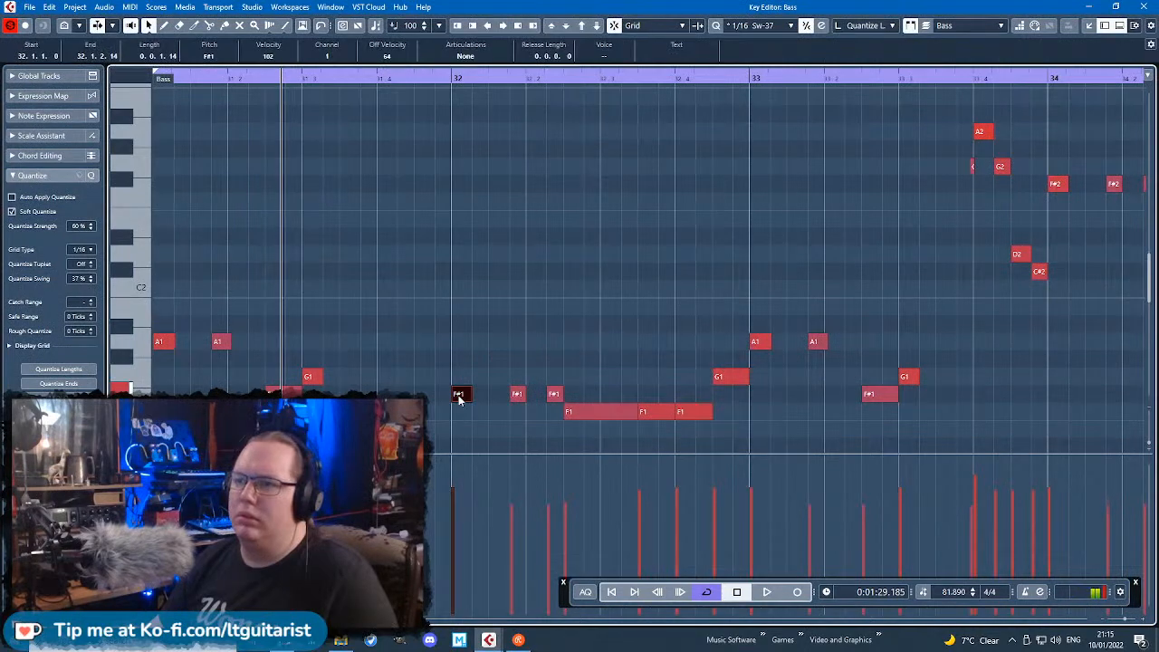
Step: Reopen the copied Bass part and delete its A1 and F1 notes and the high notes of bars 33 and 34
drag(294, 107, 876, 391)
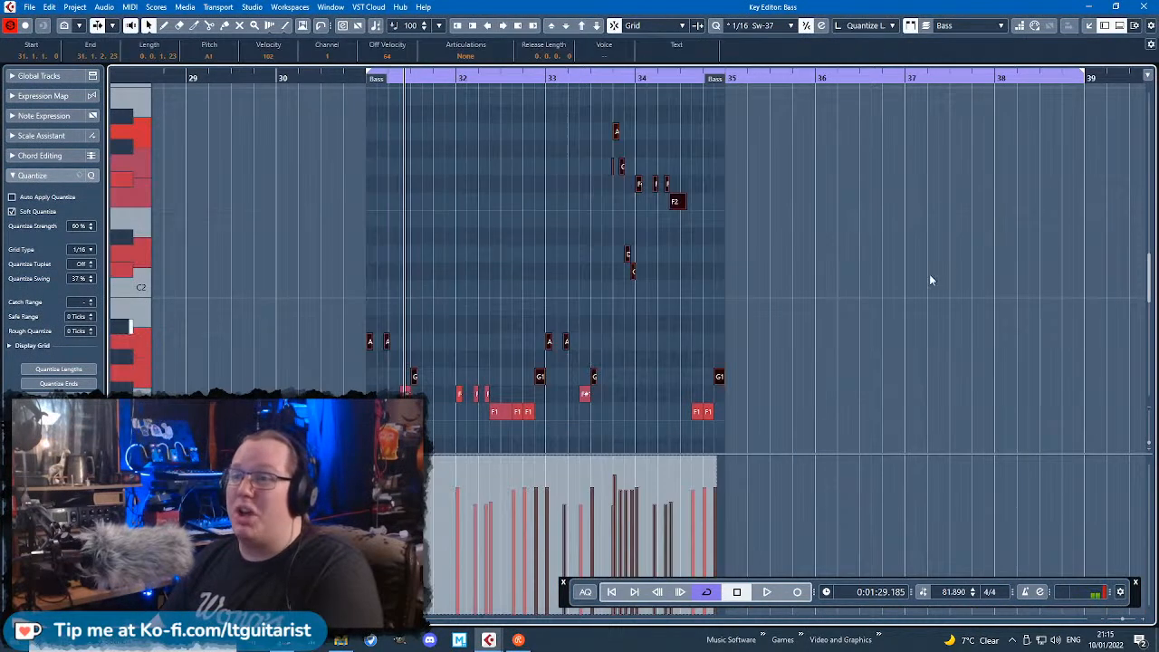
click(1146, 7)
double_click(525, 240)
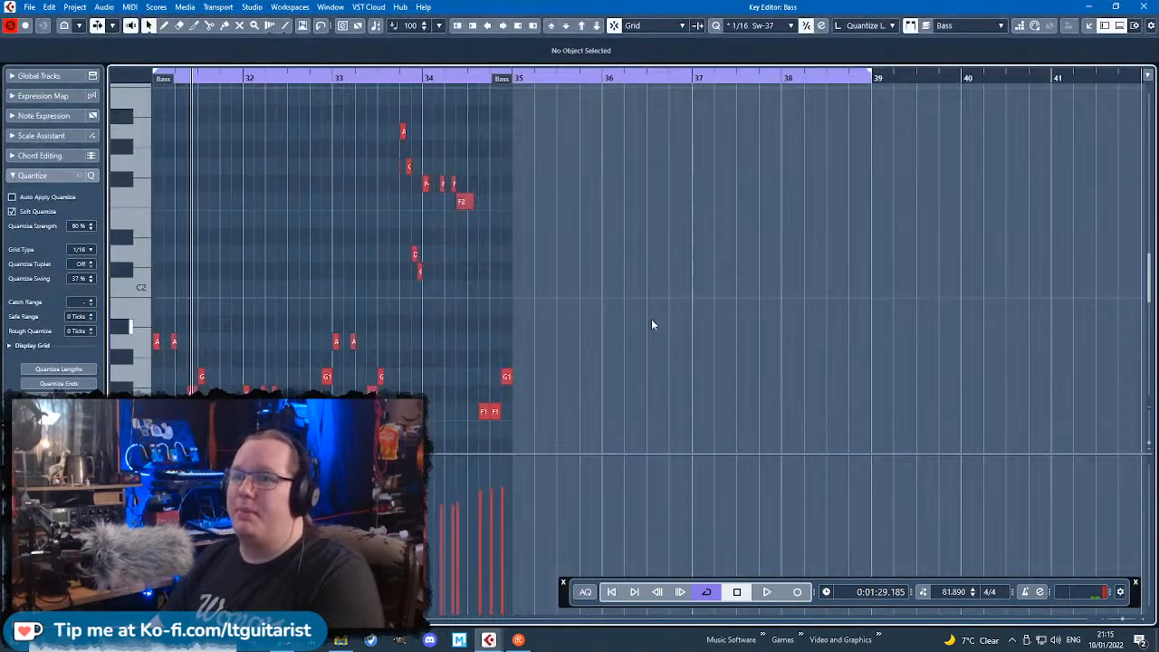
drag(480, 412, 276, 412)
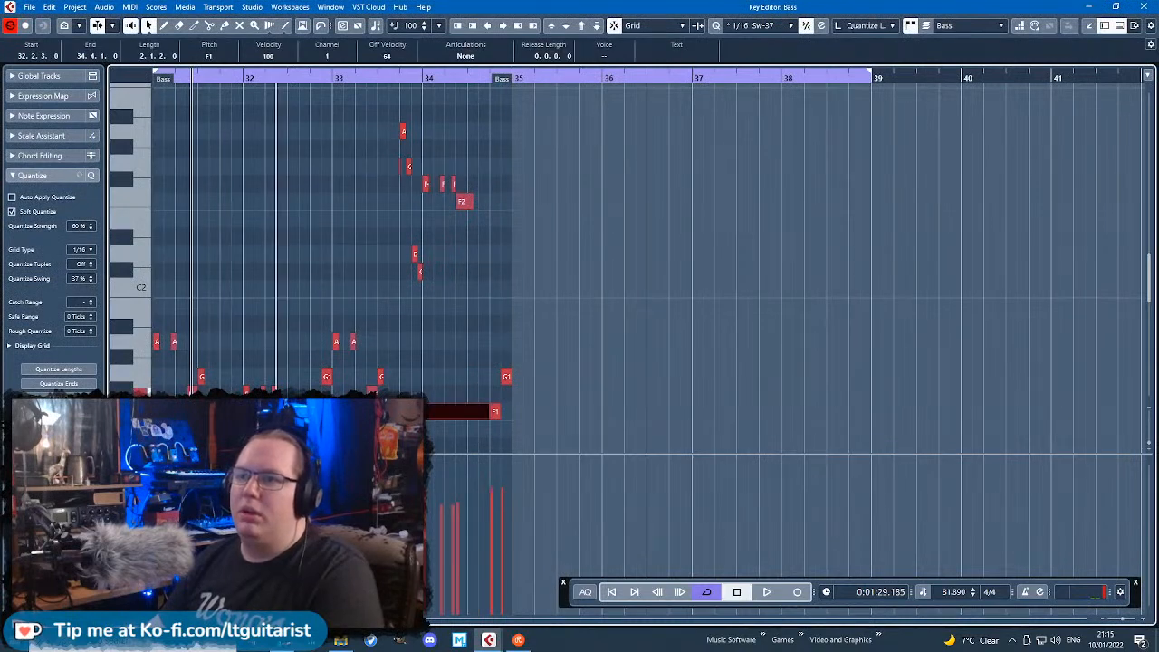
drag(603, 115, 180, 360)
key(Delete)
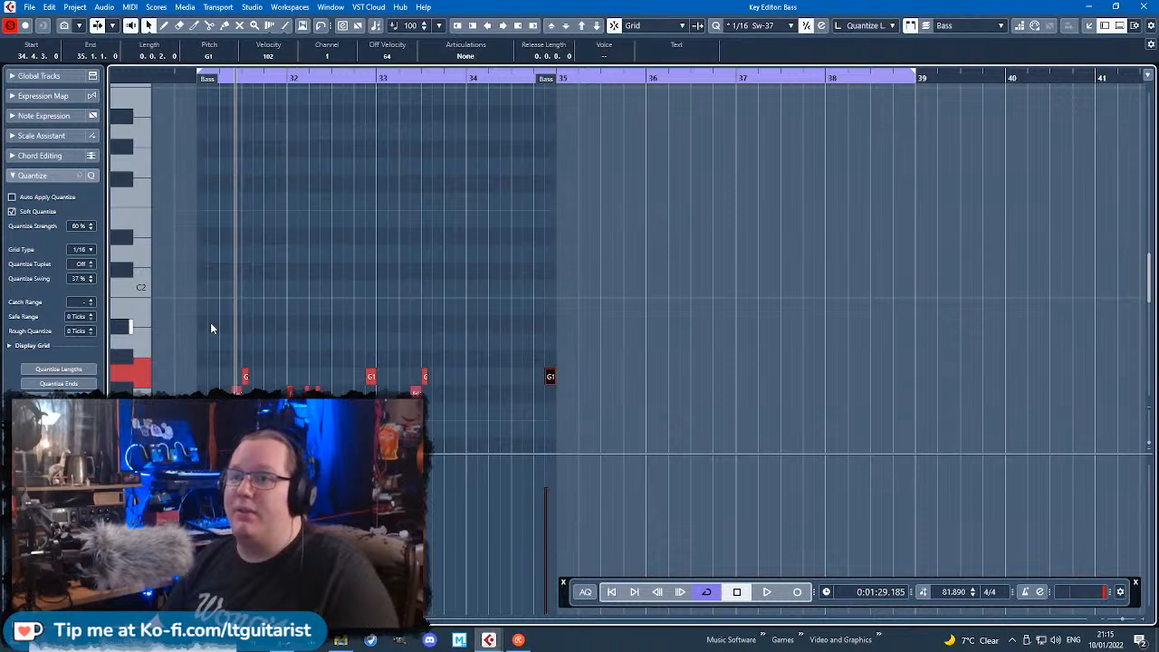
Step: Place two consecutive F#1 notes at the start of bar 31 by moving one and duplicating
scroll(199, 339, up, 2)
scroll(201, 345, down, 4)
drag(288, 246, 221, 244)
scroll(222, 252, up, 2)
scroll(243, 250, up, 1)
key(ctrl+d)
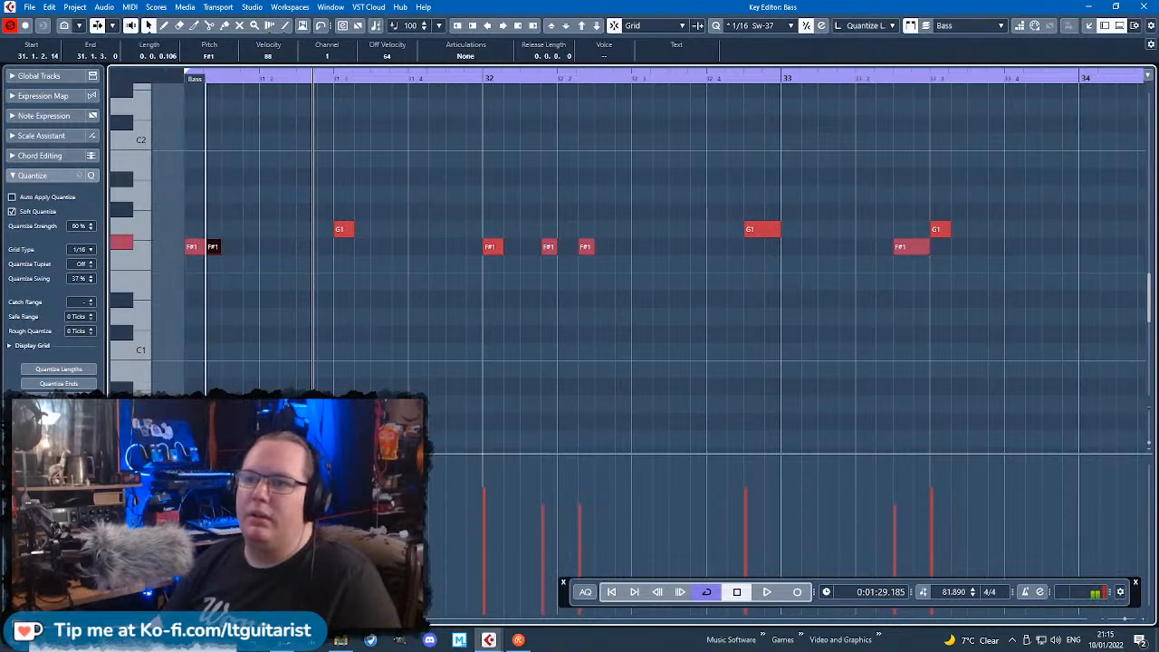
Step: Delete all remaining bass notes after the two F#1 notes at the start of bar 31
scroll(399, 326, down, 3)
drag(896, 286, 348, 150)
key(Delete)
Step: Play the break from bar 31 and add a third F#1 note on the last sixteenth before beat 2
click(322, 77)
key(space)
scroll(349, 258, up, 2)
scroll(349, 260, up, 3)
scroll(344, 266, down, 3)
key(space)
drag(406, 251, 379, 181)
scroll(367, 217, up, 2)
key(ctrl+d)
key(space)
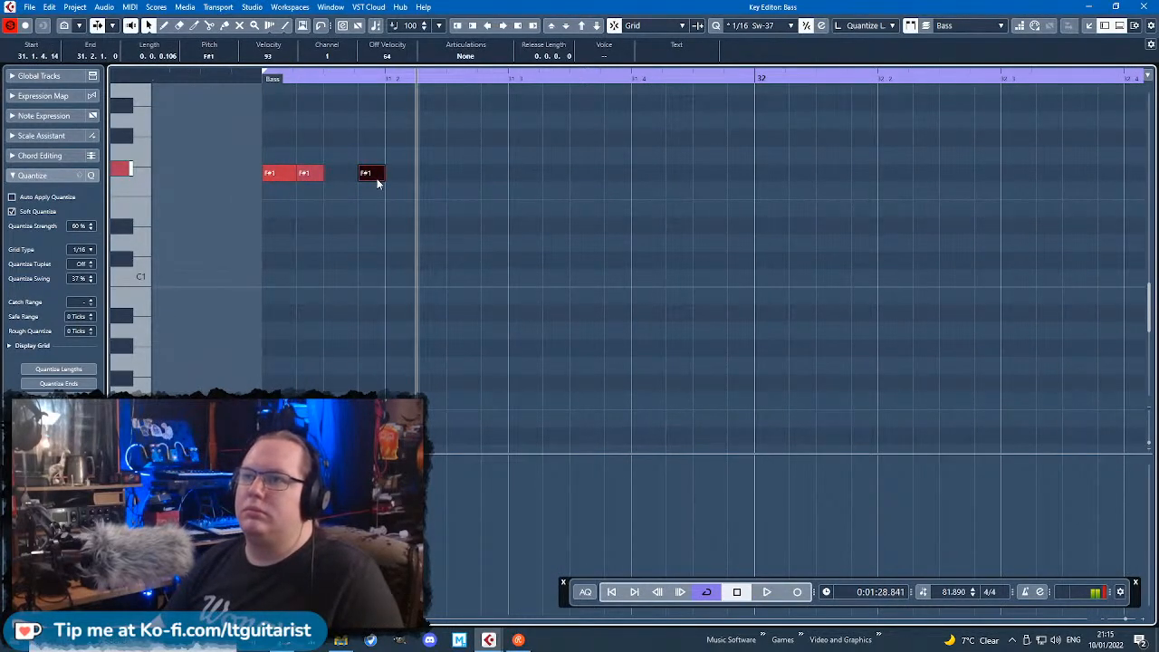
Step: Continue the bass phrase from beat 2 of bar 31 with F#1, E1 and F#1, and set the last note's velocity to about 108
key(ctrl+d)
drag(428, 172, 467, 181)
key(ctrl+d)
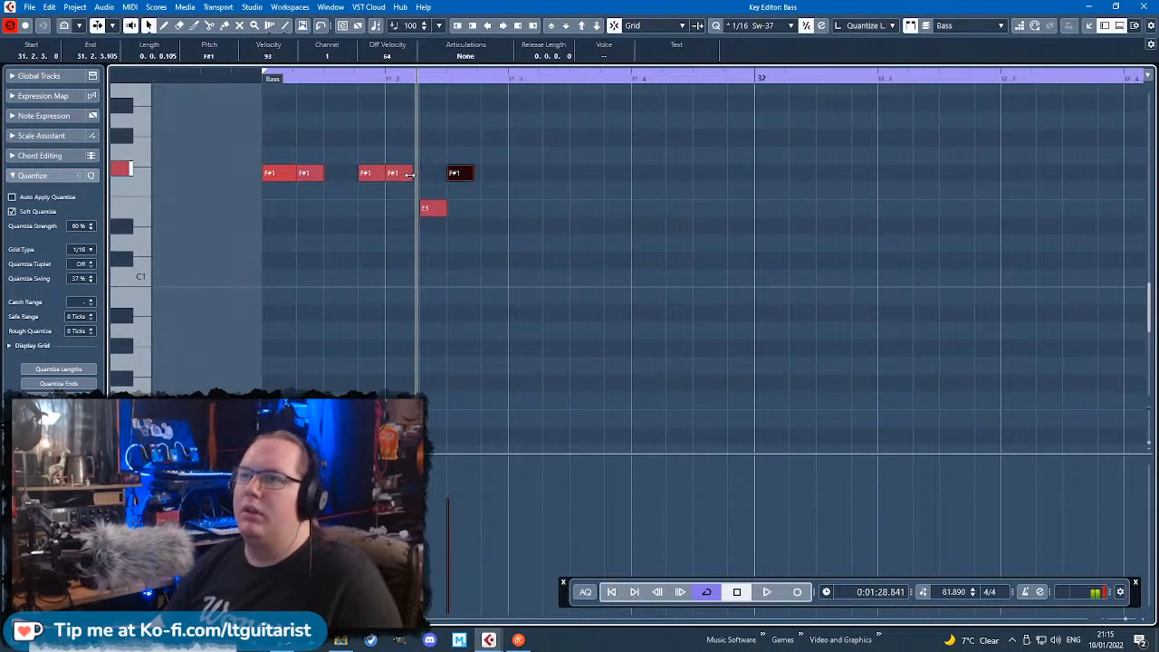
drag(430, 489, 456, 476)
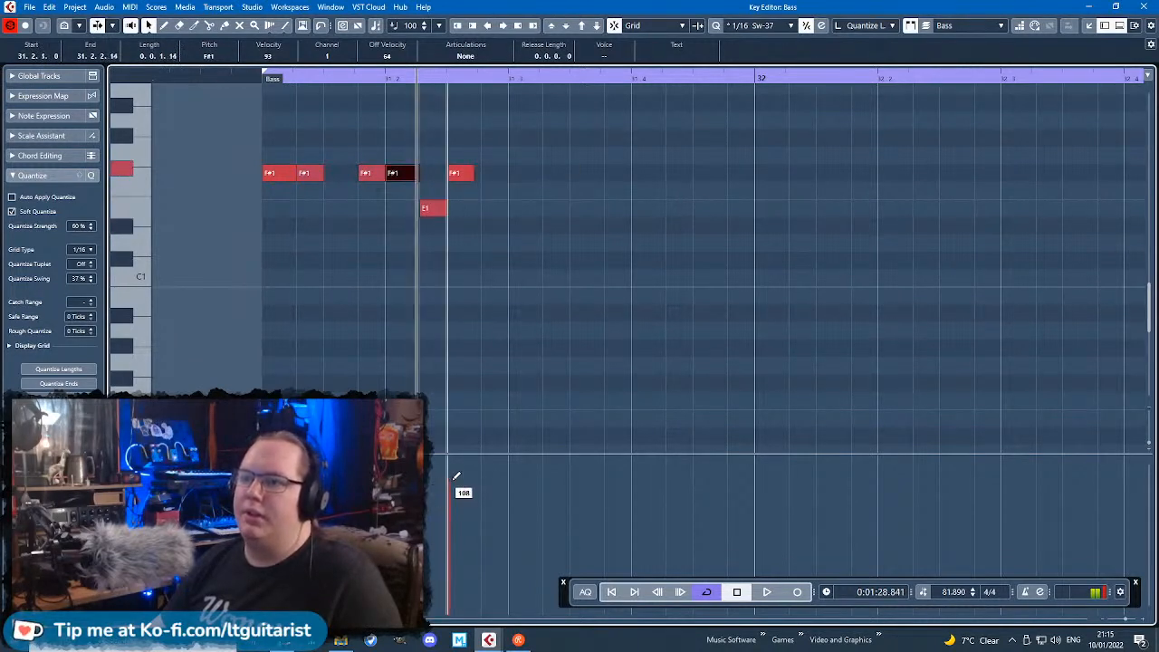
Step: Play the bass phrase, move its last three notes an eighth note later so the final F#1 starts on beat 3, and replay it
click(245, 80)
key(space)
click(675, 269)
key(space)
drag(558, 256, 399, 159)
drag(407, 173, 504, 174)
click(466, 173)
drag(579, 226, 510, 172)
click(471, 149)
click(263, 80)
key(space)
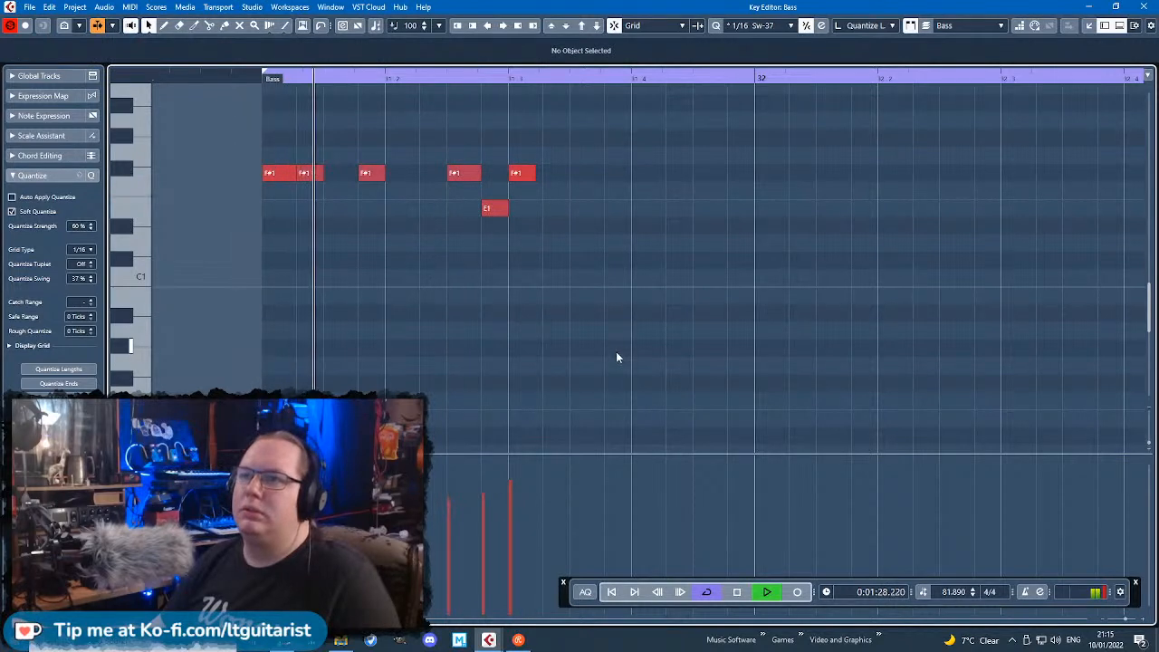
Step: Add an F#1 note on the second half of beat 3 in bar 31, and duplicate the bar's riff into bar 32
key(space)
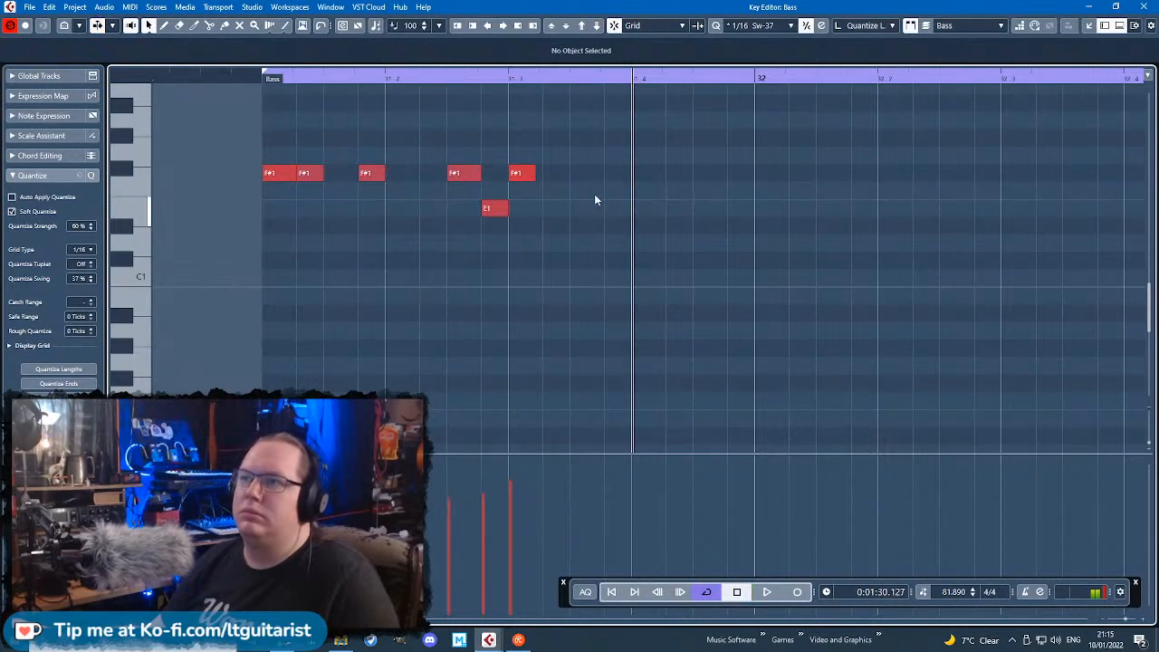
key(ctrl+d)
drag(532, 172, 593, 176)
drag(590, 479, 589, 495)
mouse_move(729, 297)
mouse_down()
mouse_move(519, 205)
mouse_move(271, 156)
mouse_up()
key(ctrl+d)
drag(705, 180, 857, 181)
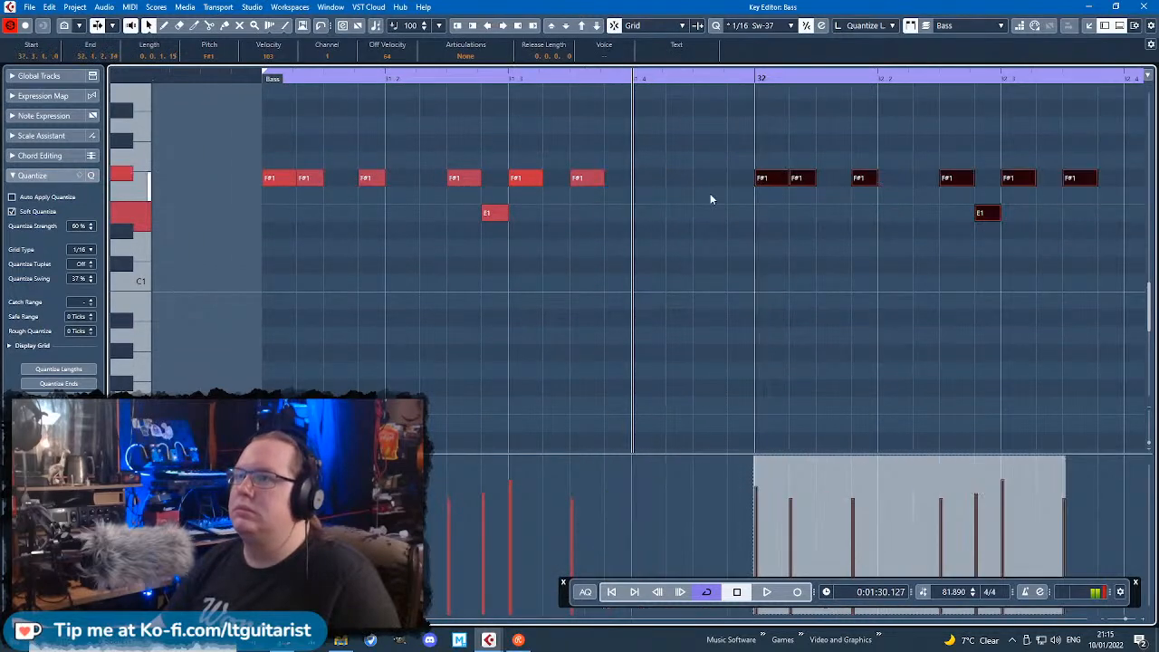
Step: Play back the riff and draw a one-beat A1 note on beat 4 of bar 32
click(715, 172)
key(space)
drag(265, 77, 269, 82)
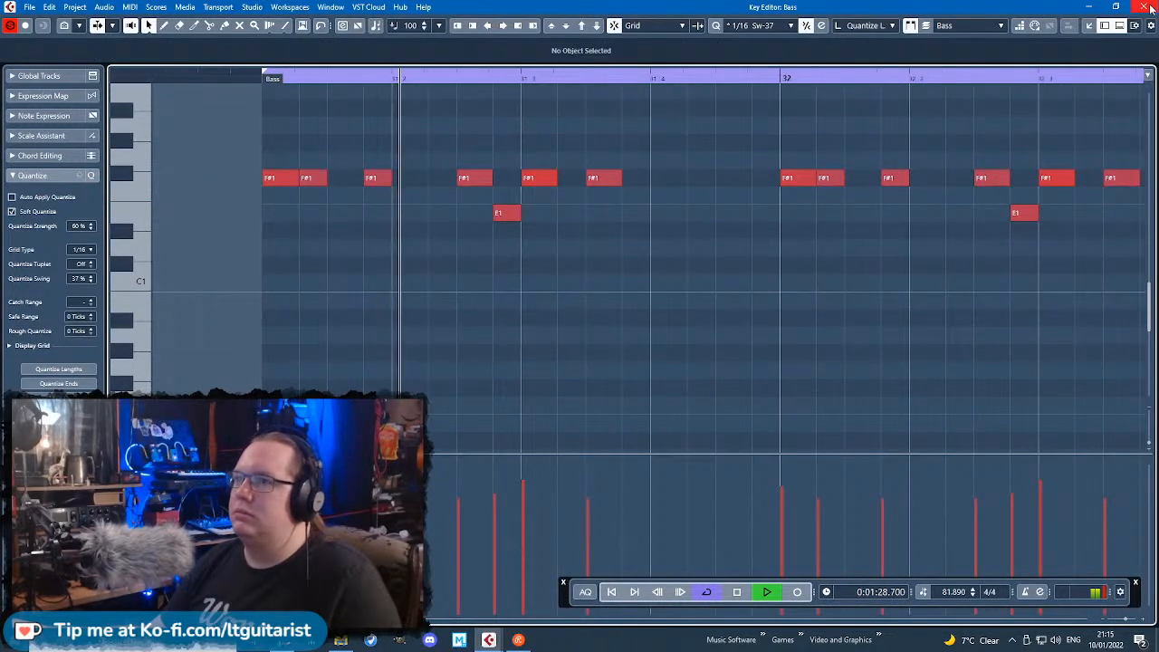
drag(991, 288, 1087, 306)
scroll(671, 336, up, 2)
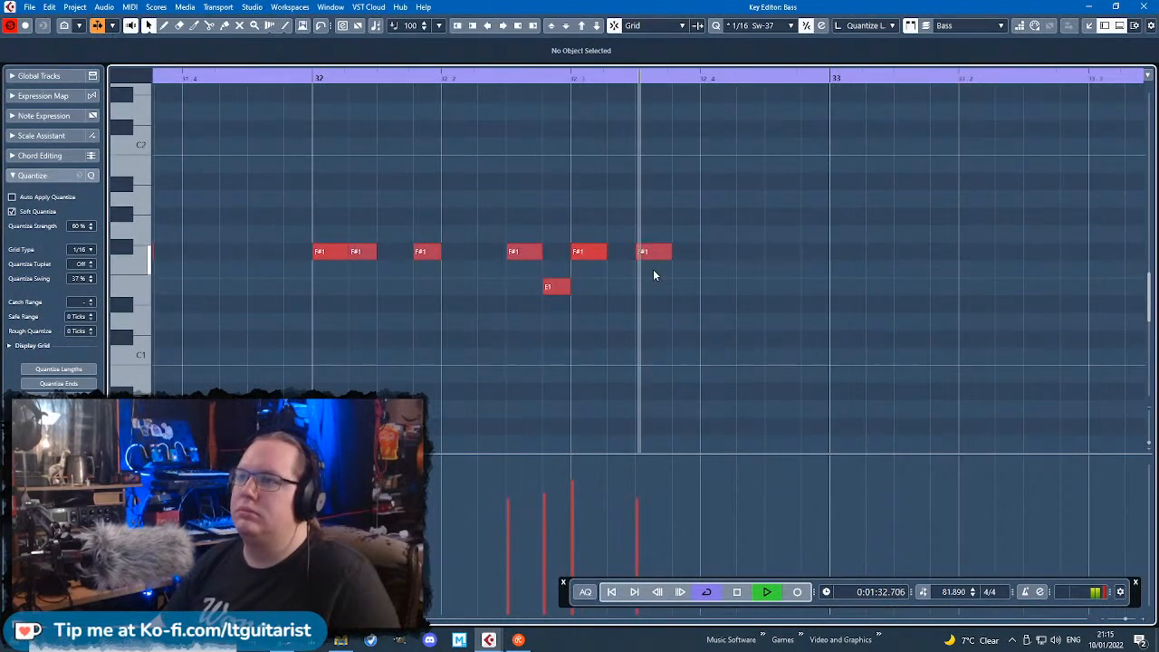
key(space)
mouse_move(706, 237)
mouse_down()
mouse_move(806, 246)
mouse_move(775, 213)
mouse_move(776, 197)
mouse_move(804, 201)
mouse_up()
Step: Close the note editor, split the Bass part at bar 33 and delete its empty remainder
click(1143, 6)
scroll(510, 290, up, 5)
alt+click(532, 246)
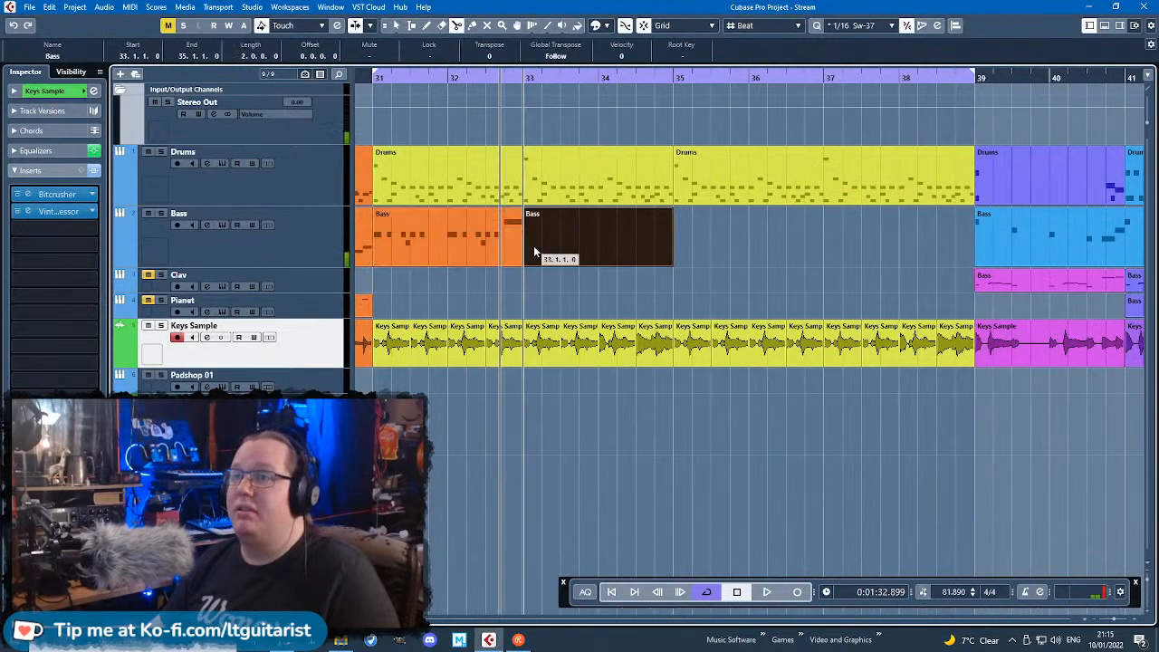
key(Delete)
Step: Colour the two-bar Bass part at bar 31 yellow to match the drums and keys
click(362, 77)
key(space)
click(462, 257)
click(604, 26)
click(661, 61)
click(574, 282)
click(572, 283)
Step: Duplicate the yellow Bass part three times to fill the section up to bar 39 and play it back
click(488, 247)
key(ctrl+d)
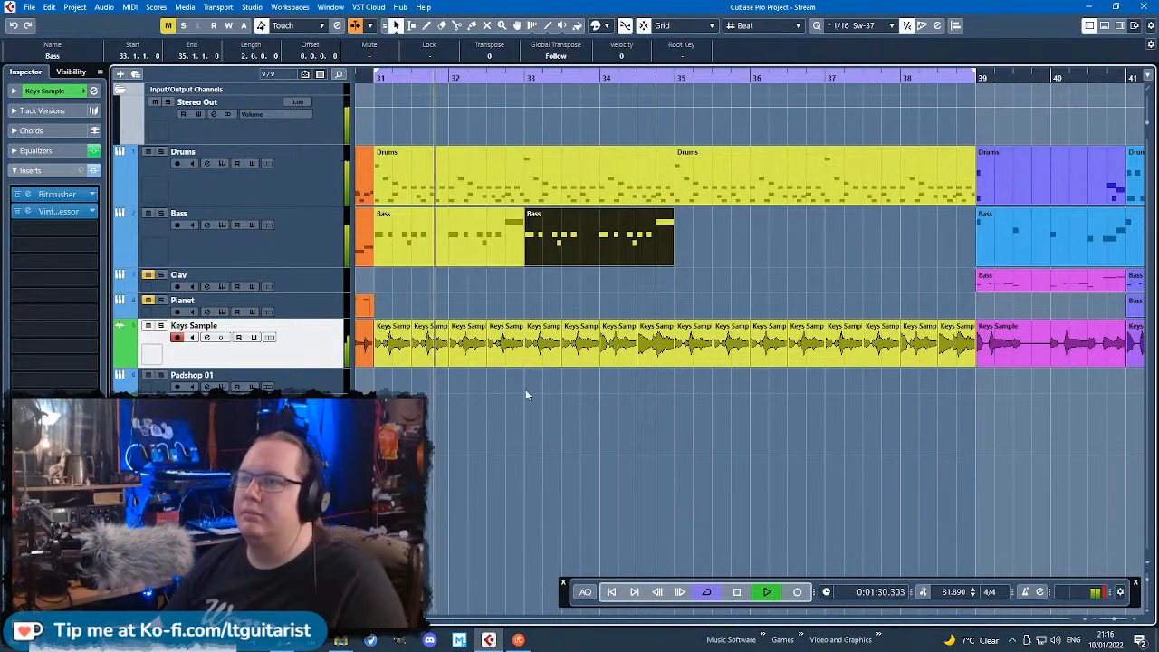
scroll(553, 443, down, 2)
key(ctrl+d)
key(ctrl+d)
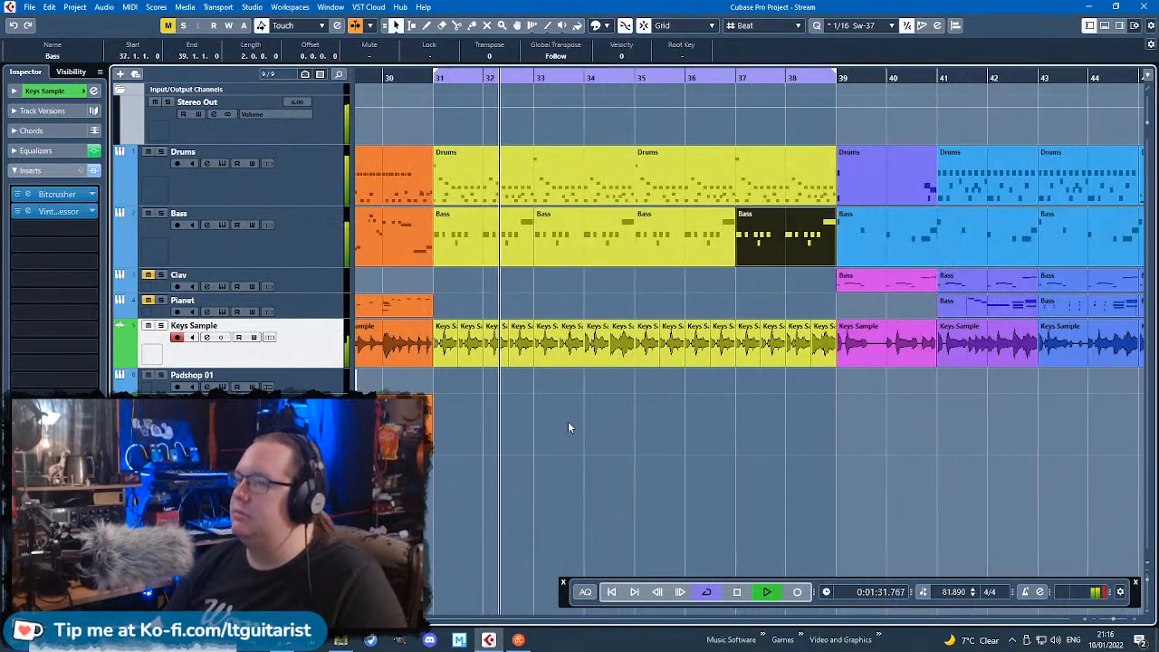
click(668, 429)
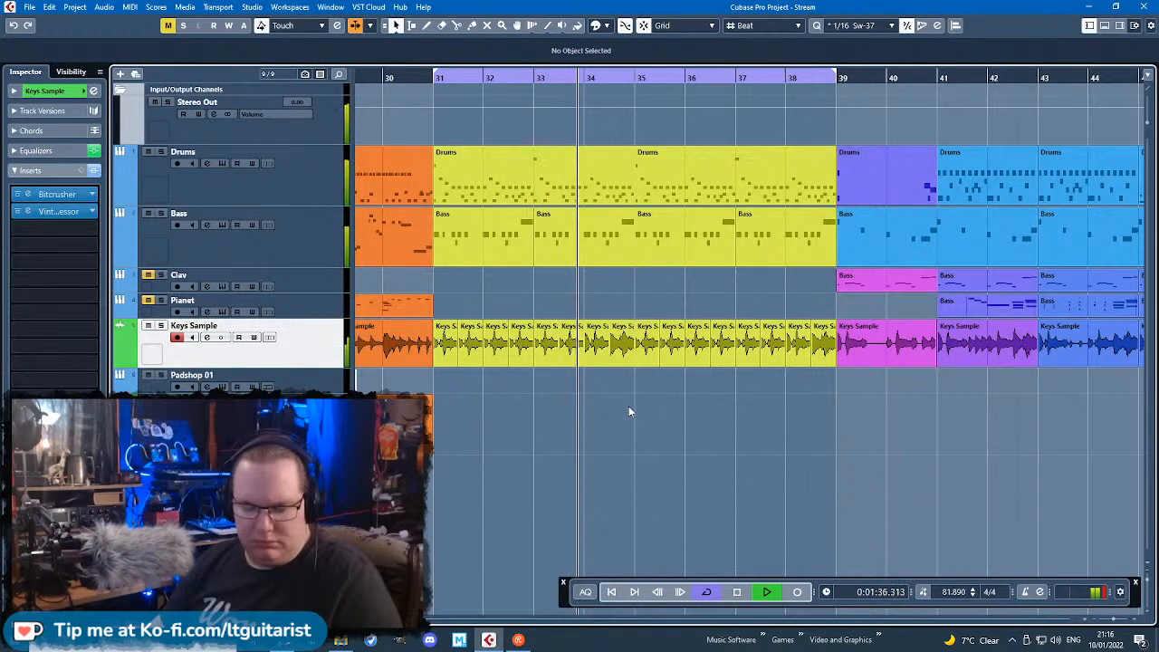
scroll(628, 410, up, 2)
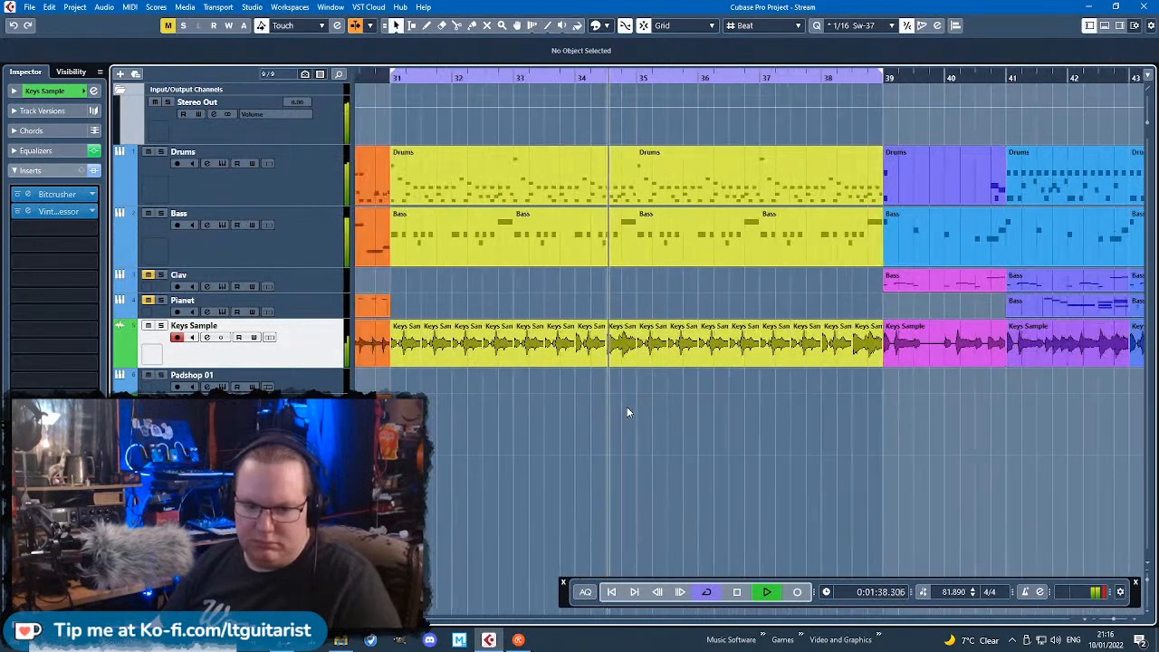
scroll(627, 409, down, 3)
key(space)
key(space)
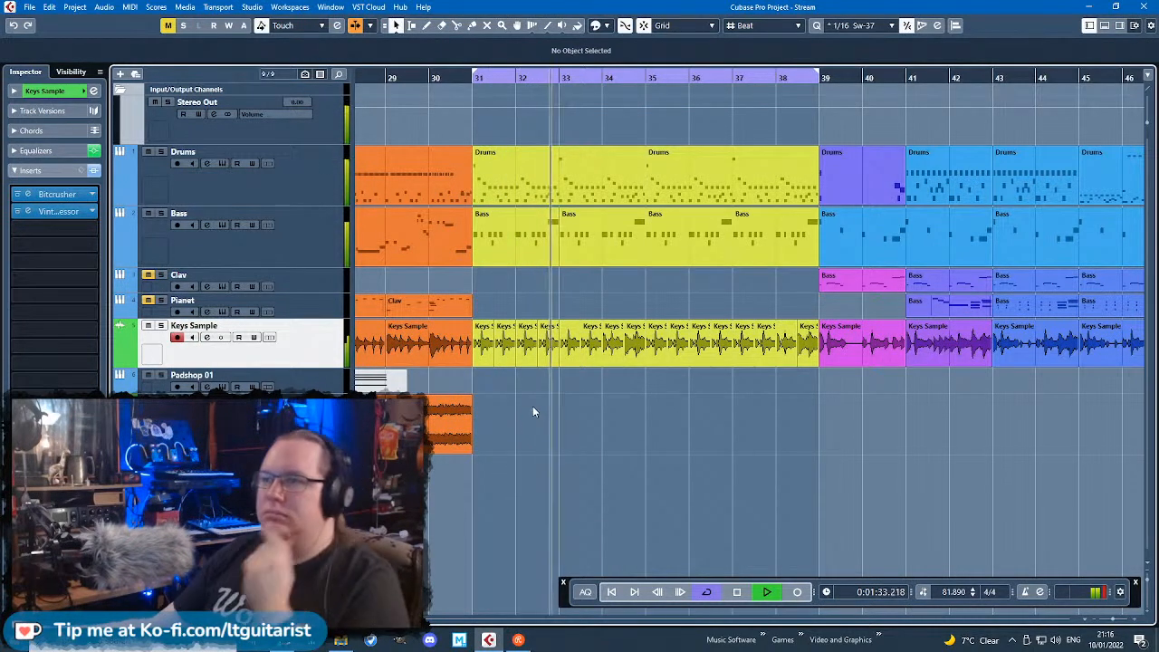
Step: Glue the first two yellow Bass parts into one four-bar part and delete the copies from bar 35 to 39
scroll(563, 387, up, 2)
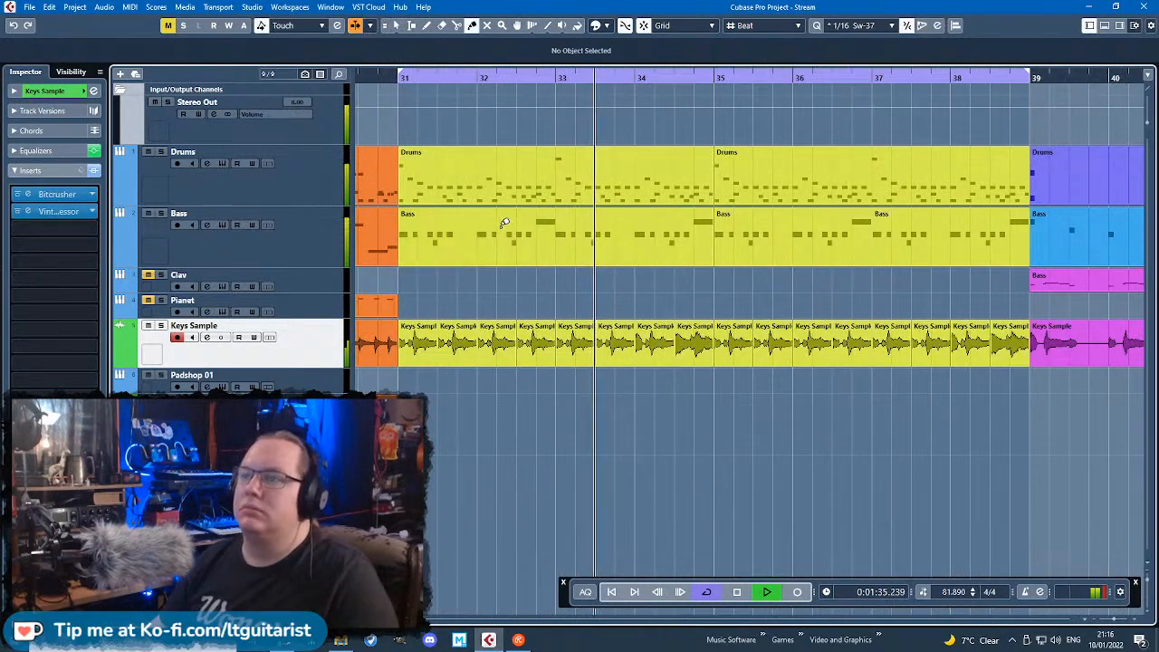
drag(920, 277, 760, 263)
key(Delete)
key(space)
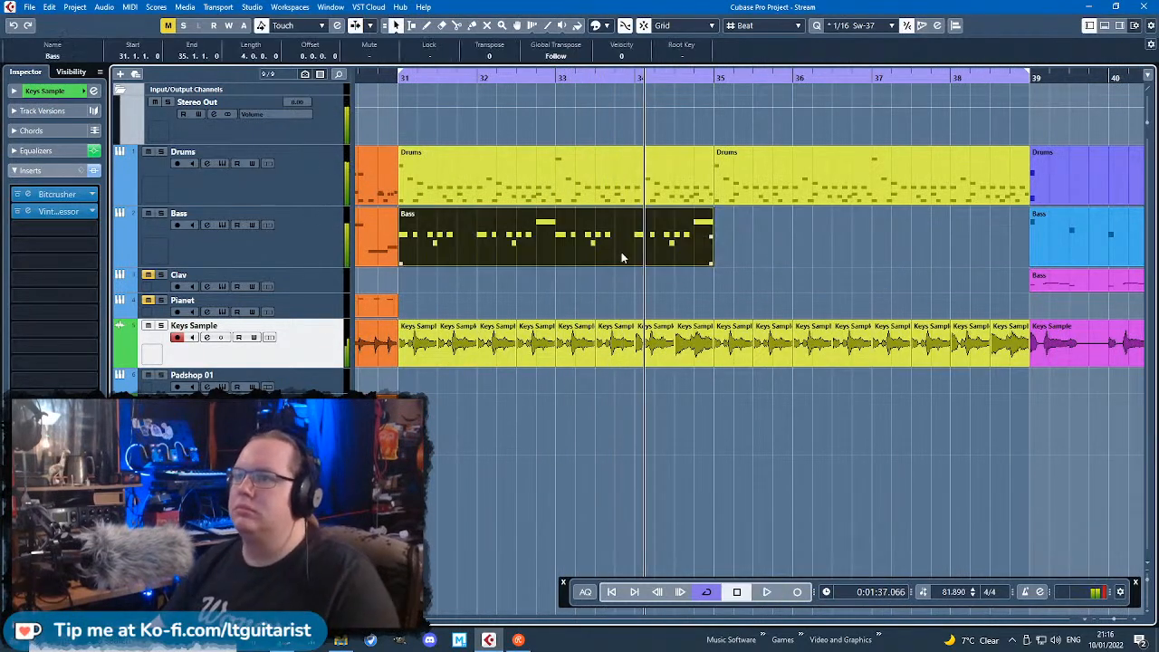
Step: Open the glued Bass part and transpose the short riff notes in bar 34 up three semitones to A1 and G1
double_click(621, 258)
click(480, 84)
key(space)
scroll(726, 322, up, 1)
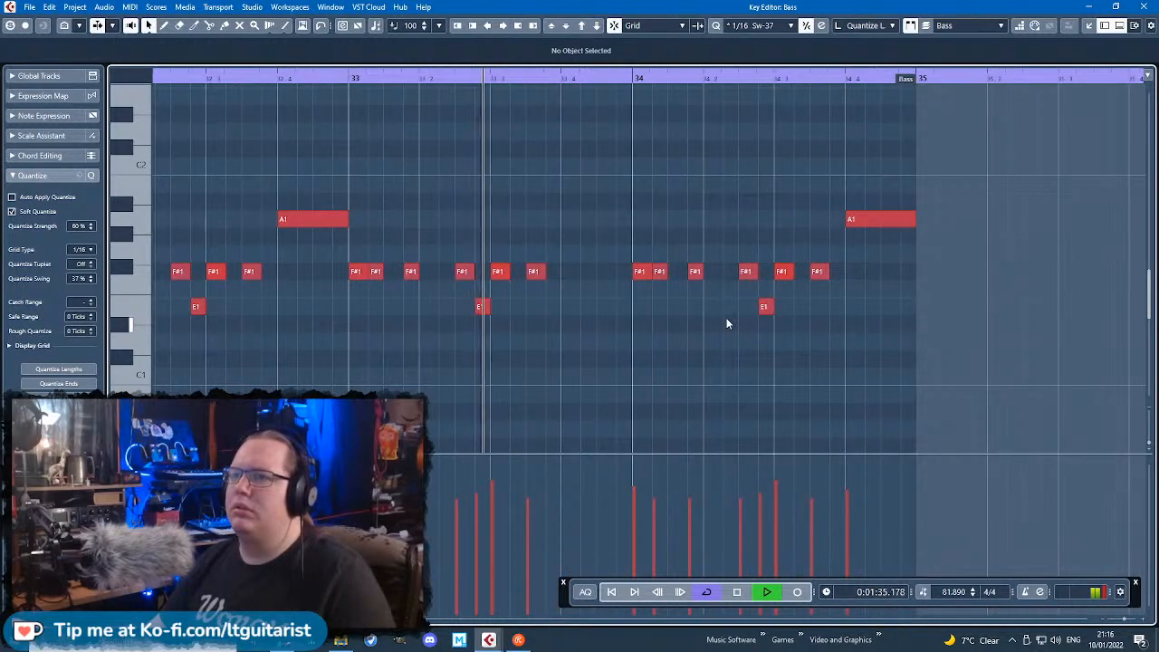
drag(611, 243, 736, 294)
key(space)
key(Up)
key(Up)
key(Up)
key(Up)
key(Up)
key(Up)
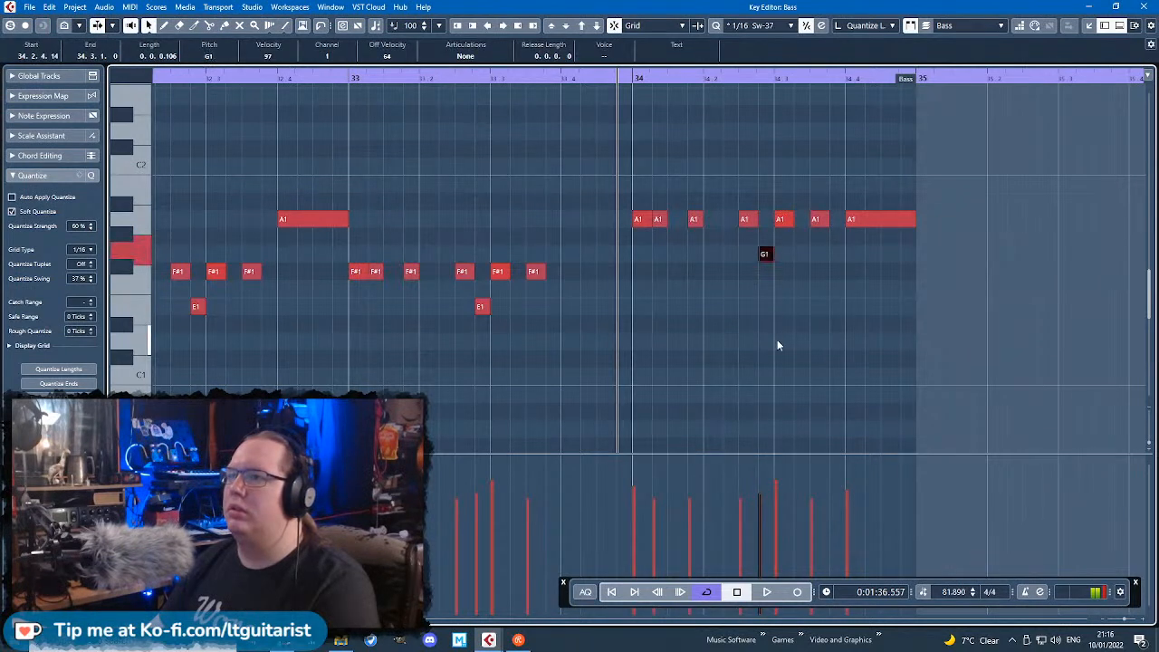
Step: Raise the note on beat 3 of bar 34 to D2, lengthen it to one beat, and move the final note to C2
key(space)
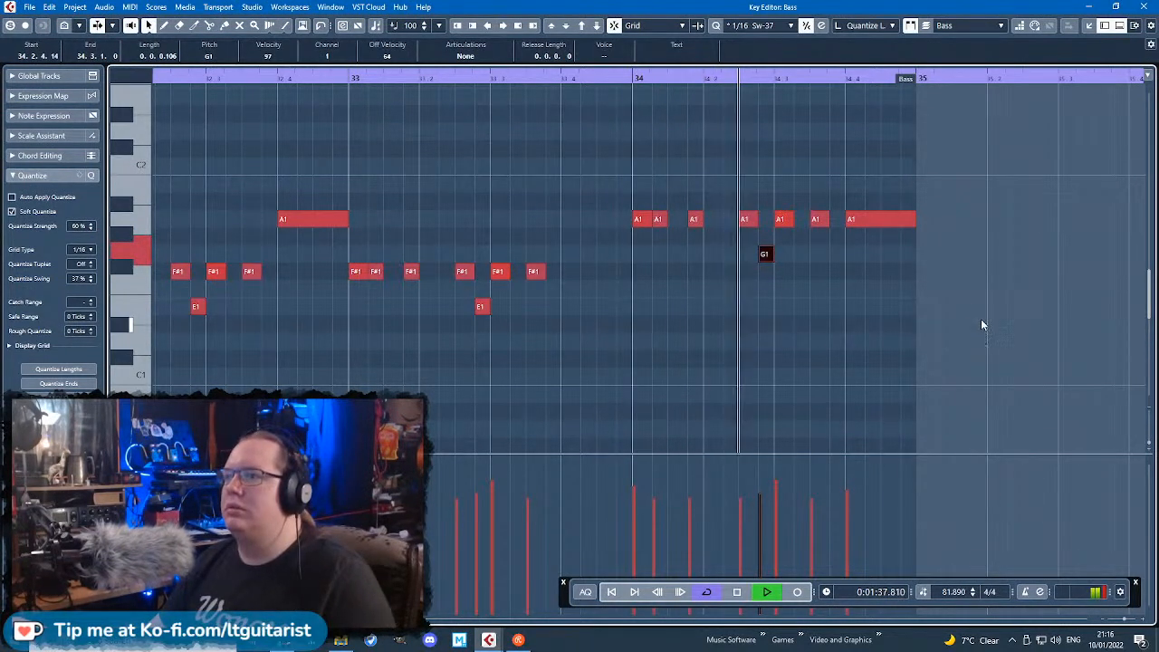
key(space)
drag(784, 219, 782, 132)
drag(855, 219, 865, 167)
drag(793, 133, 844, 134)
key(space)
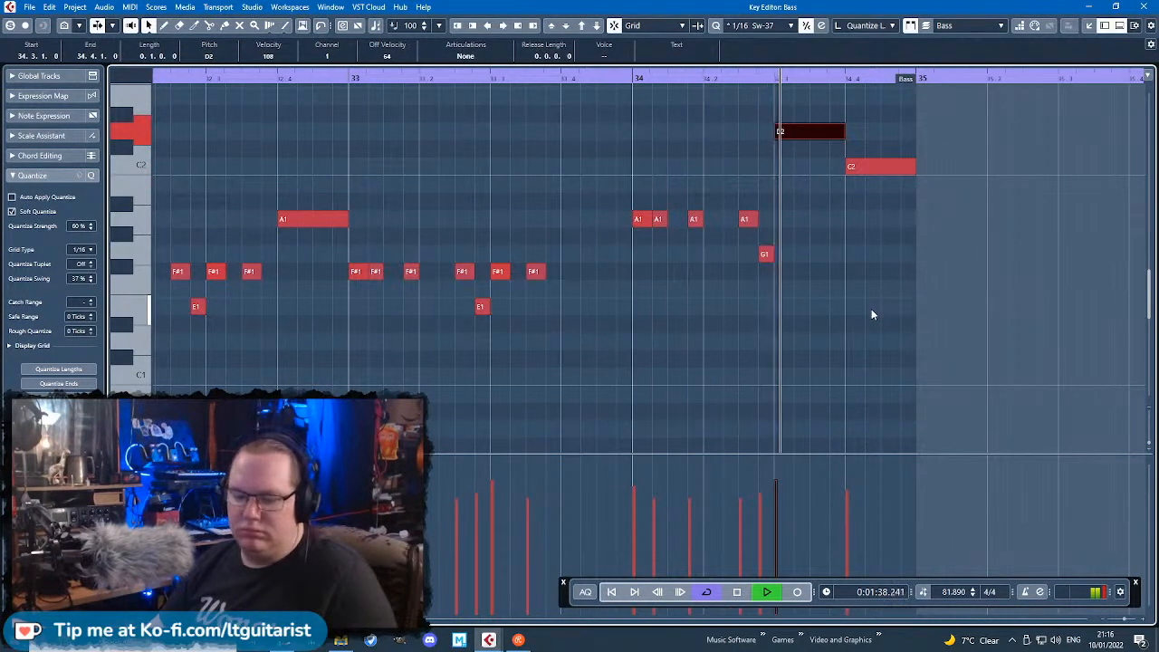
scroll(865, 306, down, 1)
key(space)
Step: Return to the project, duplicate the four-bar Bass part to bar 35 and play the section
key(Return)
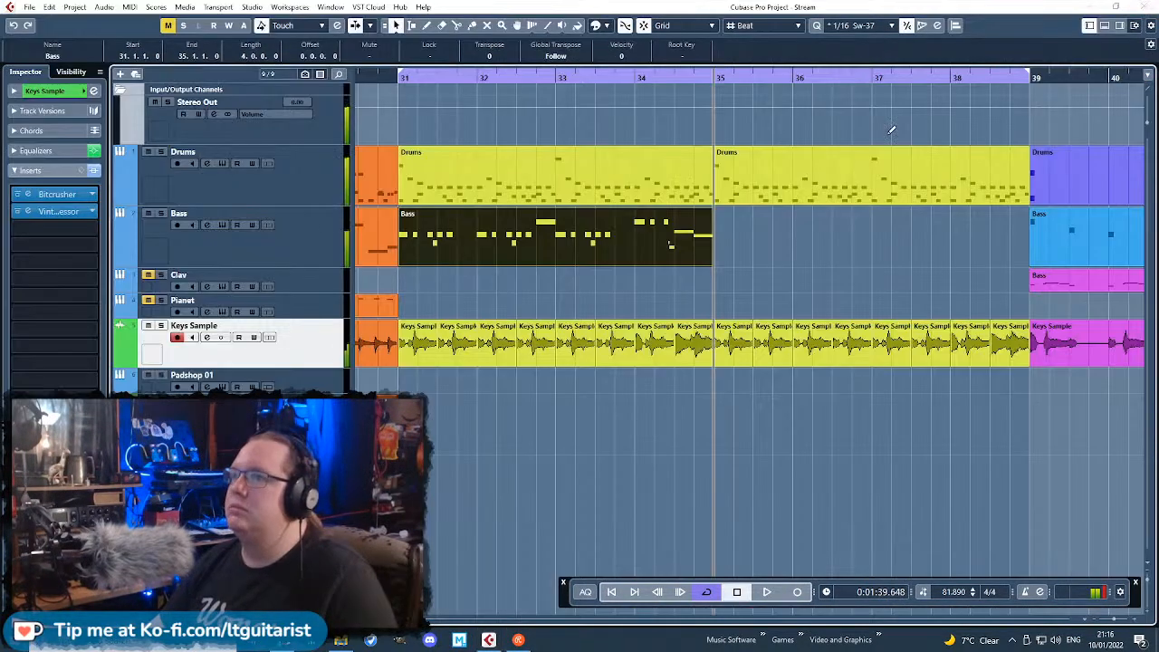
key(ctrl+d)
key(space)
scroll(704, 420, down, 2)
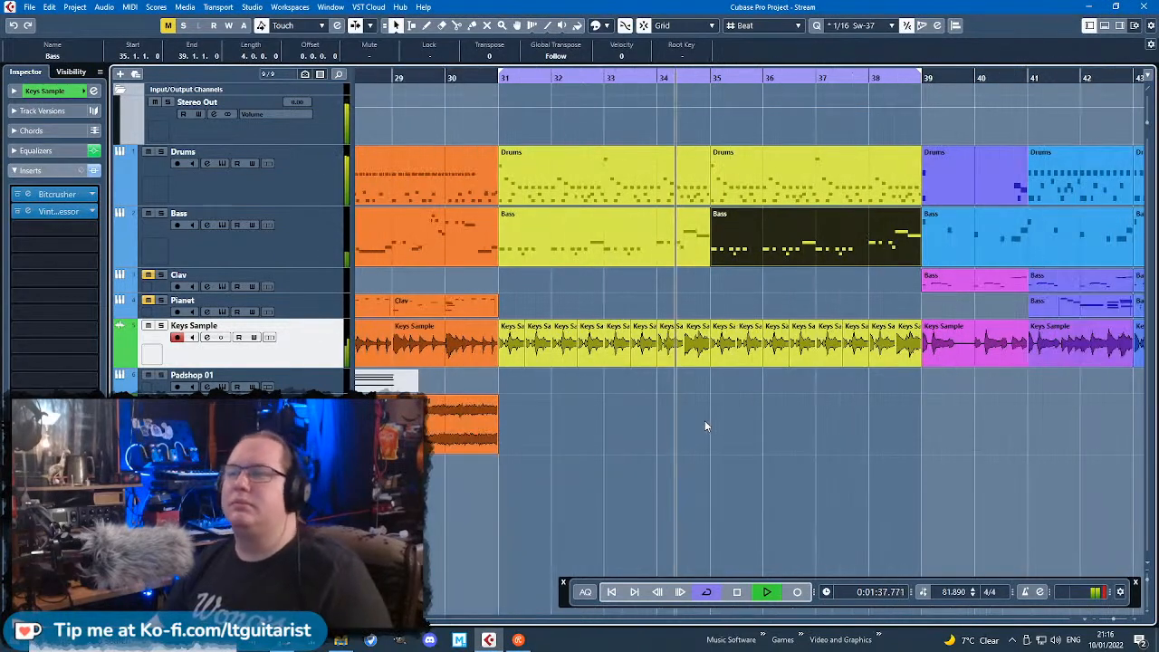
click(776, 431)
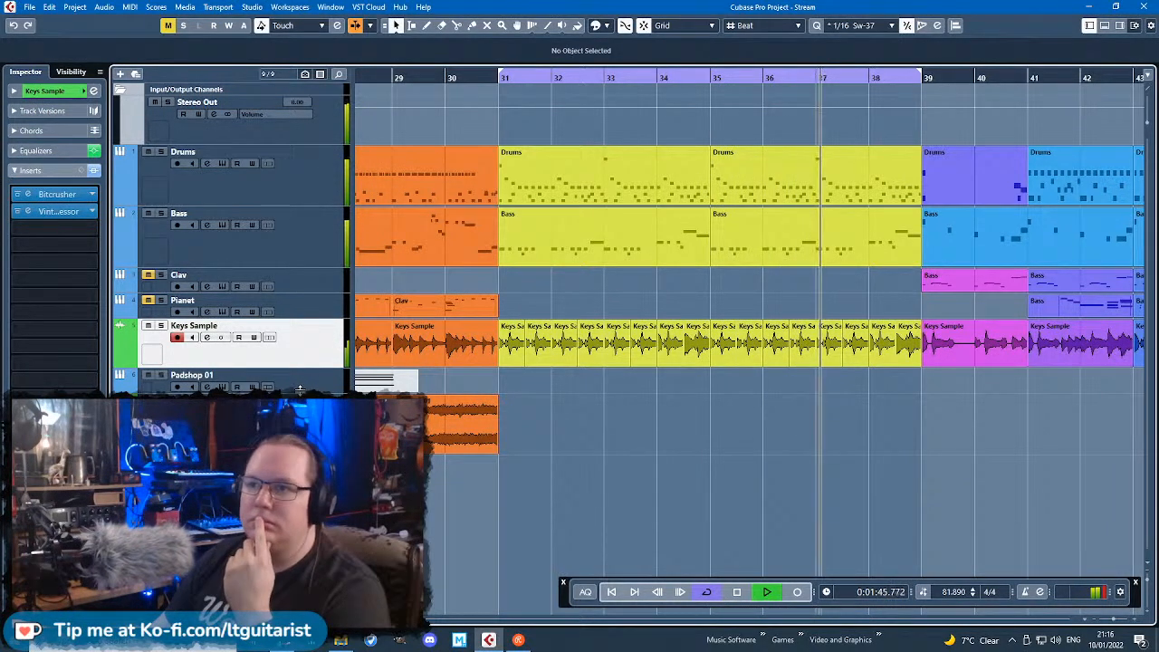
Step: Create an empty Padshop 01 part from bar 31 to 39 and lower the track volume to -6.89
key(Down)
double_click(651, 414)
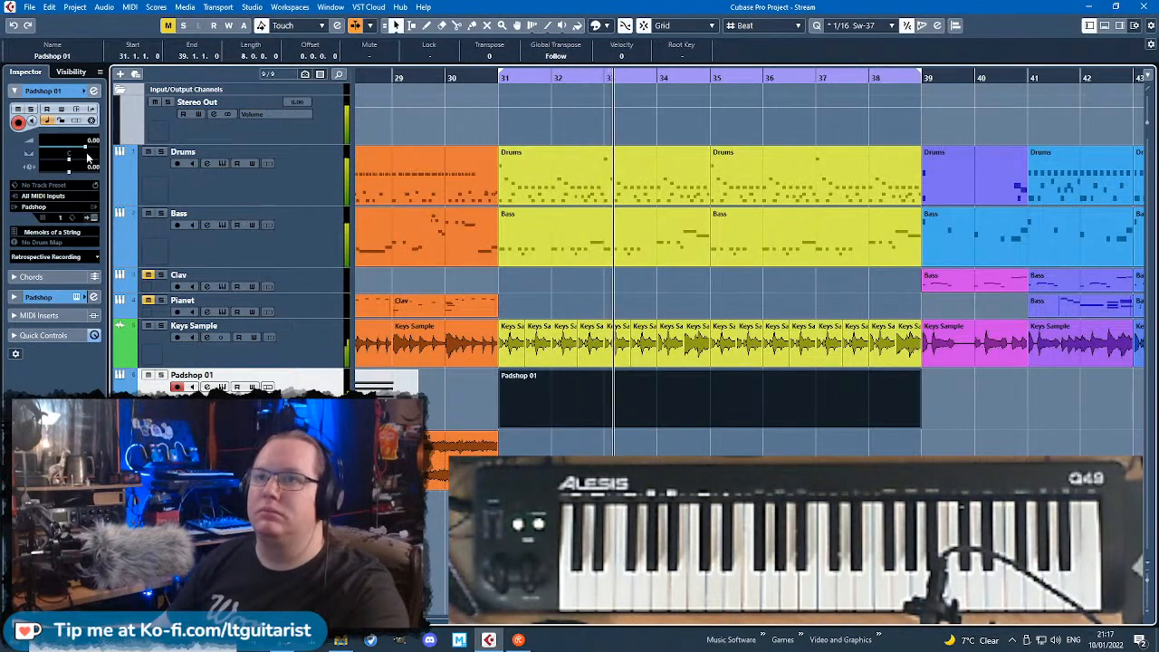
drag(90, 150, 74, 154)
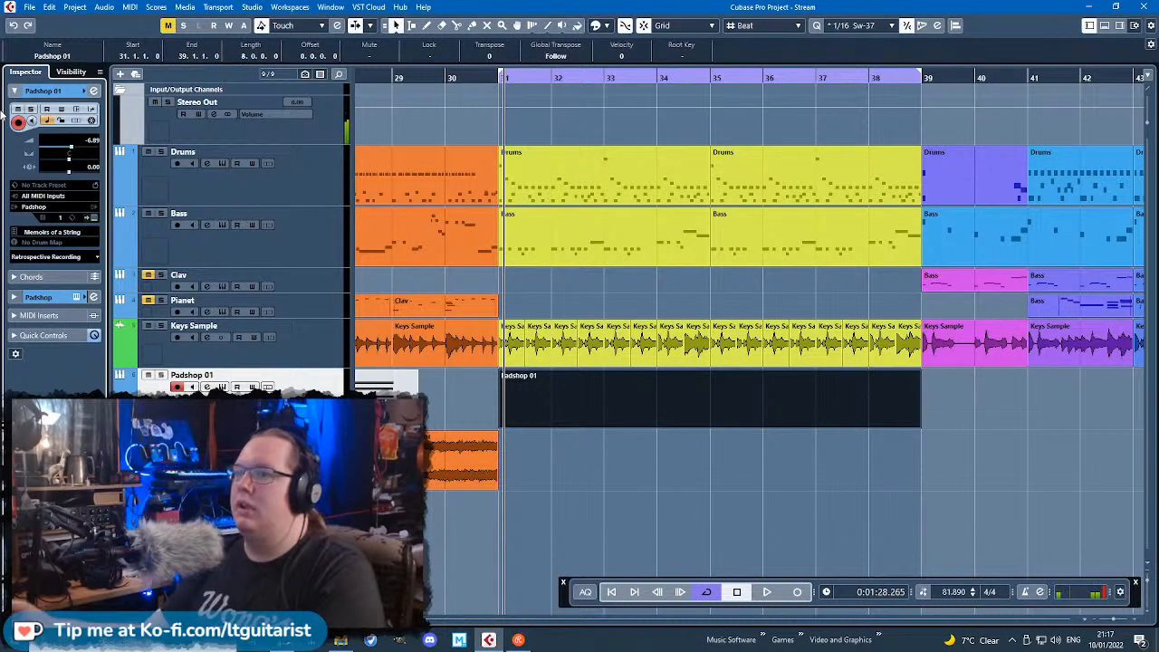
Step: Open the Padshop part and build a chord at bar 31 from F#3, F#4, A#4 and C#5 notes
double_click(773, 381)
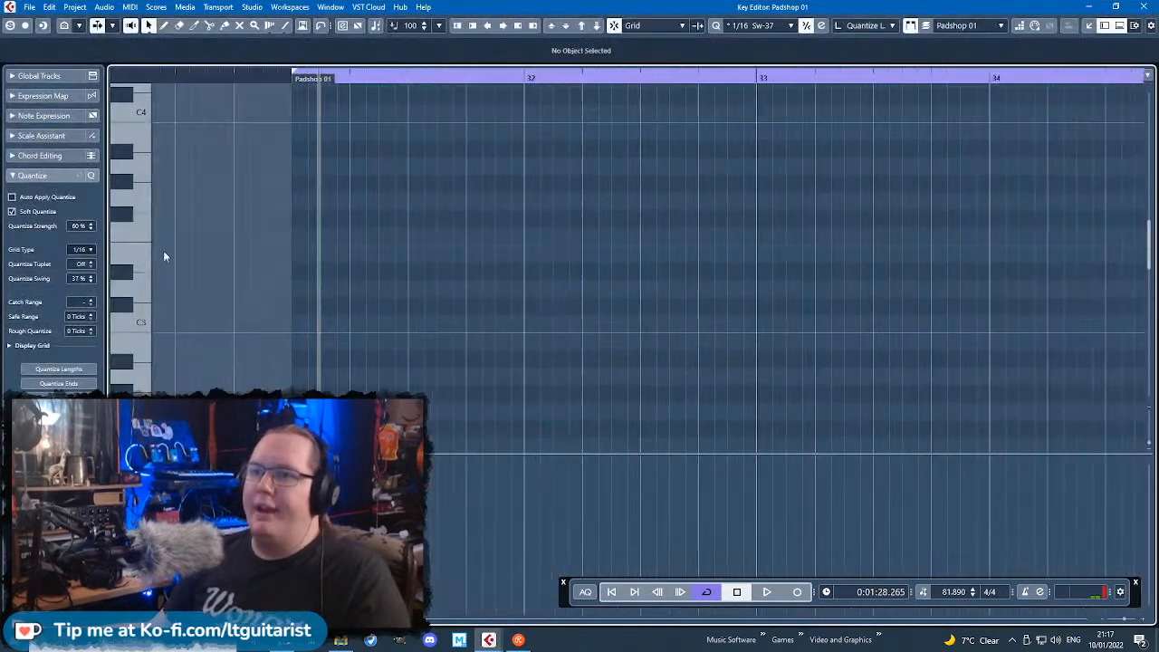
mouse_move(282, 292)
mouse_down()
mouse_move(382, 299)
mouse_move(370, 217)
mouse_up()
drag(358, 287, 370, 151)
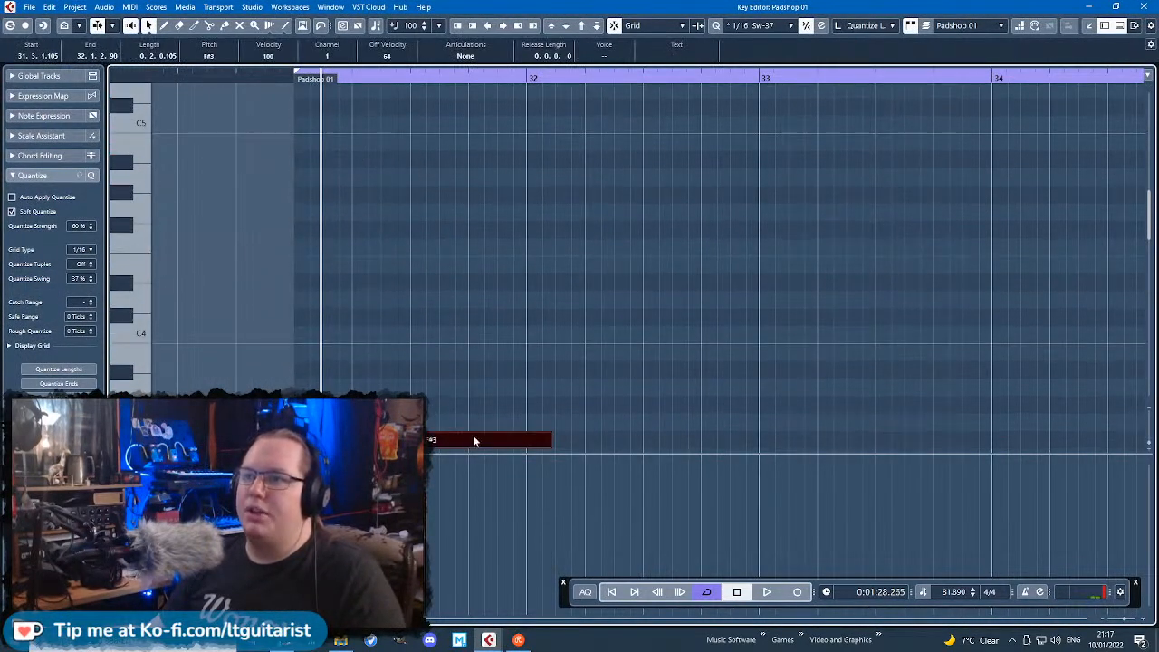
drag(360, 169, 356, 106)
drag(470, 109, 350, 161)
key(space)
scroll(466, 264, down, 3)
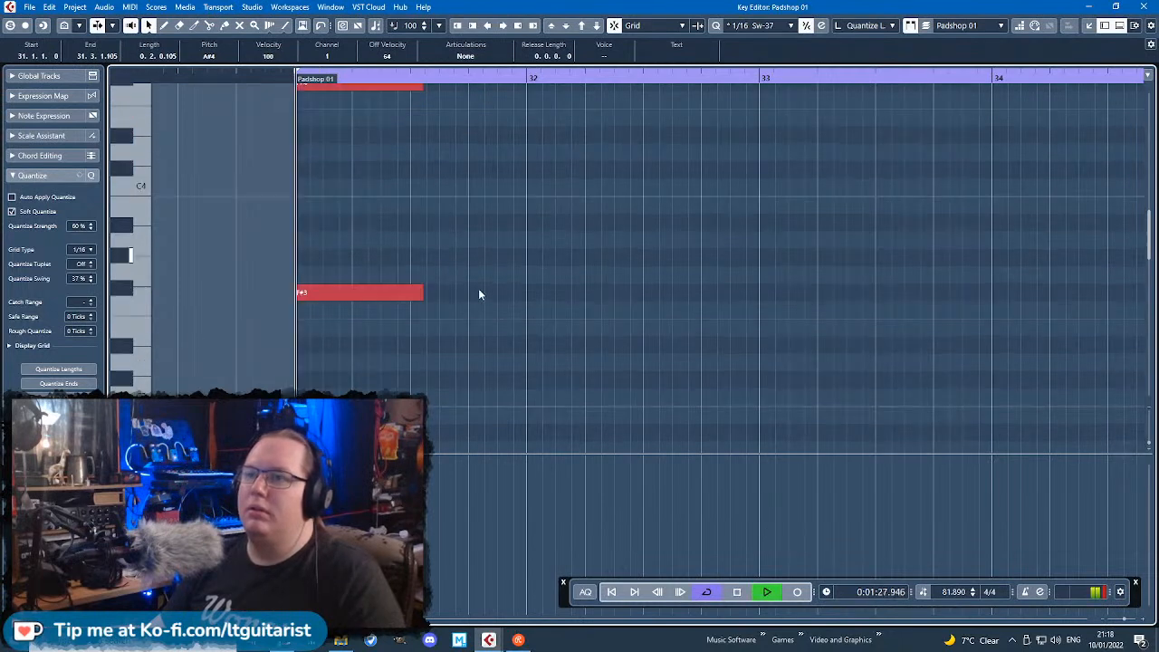
scroll(452, 199, up, 4)
scroll(448, 117, up, 1)
key(space)
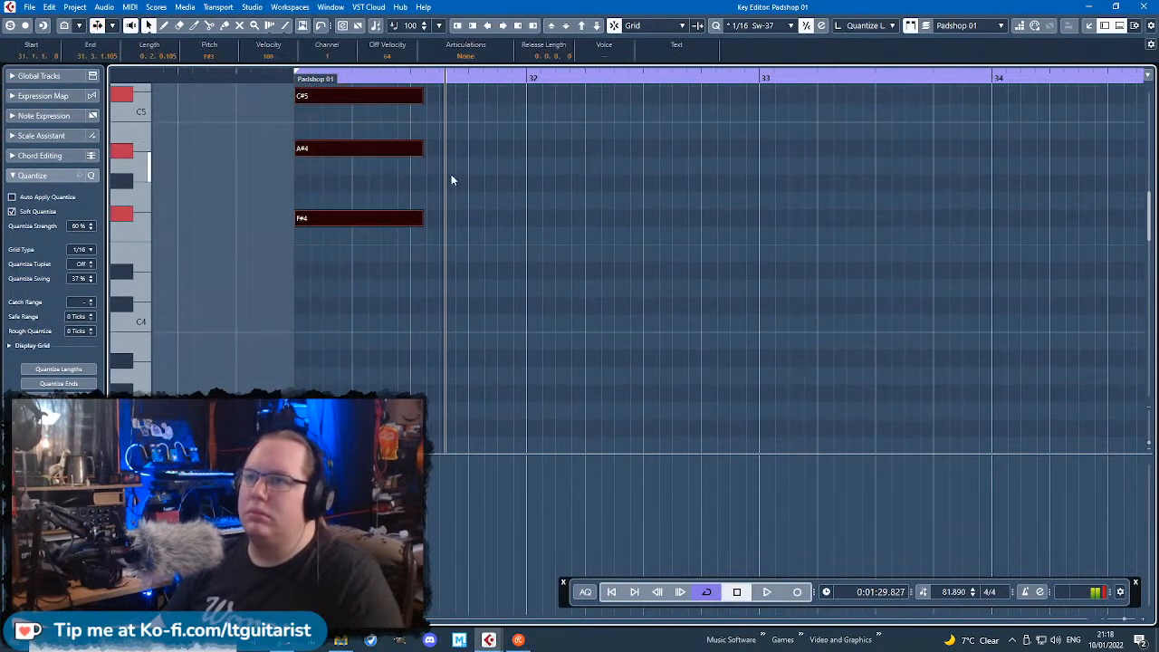
Step: Lower the A#4 note to A4 and extend all four chord notes to about the end of bar 33
click(452, 175)
drag(405, 149, 407, 169)
scroll(411, 190, down, 3)
click(490, 436)
drag(490, 440, 667, 100)
click(343, 78)
key(space)
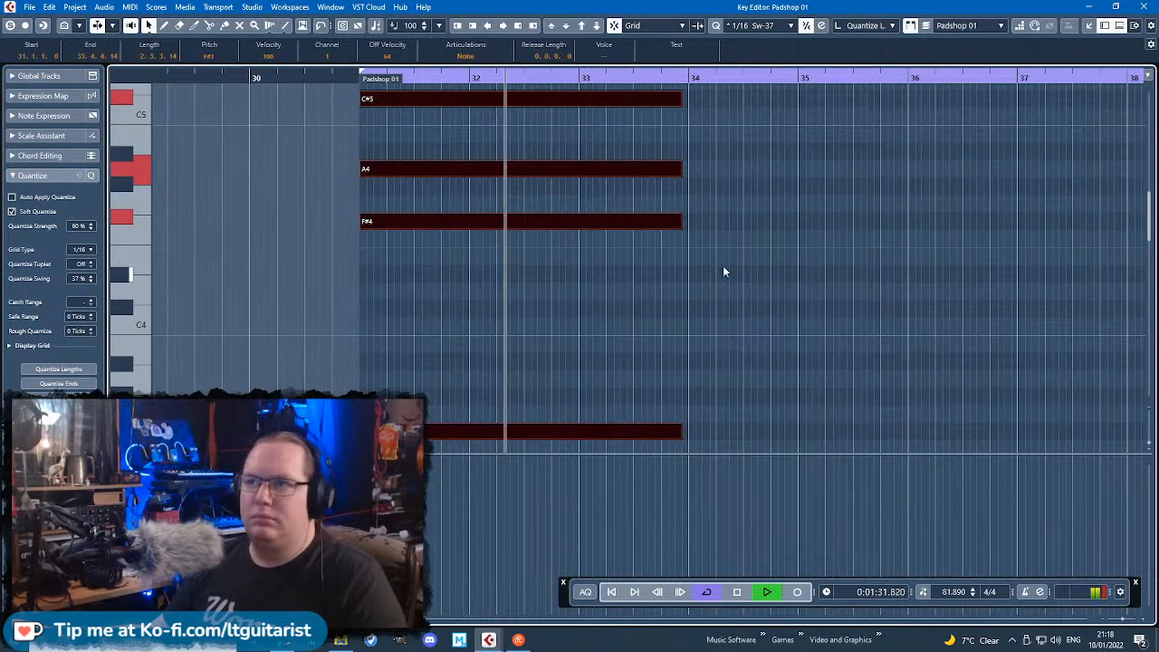
Step: Shorten the C#5 note to end just before bar 33 and place a higher copy of it from bar 33
click(803, 195)
scroll(744, 228, up, 2)
key(space)
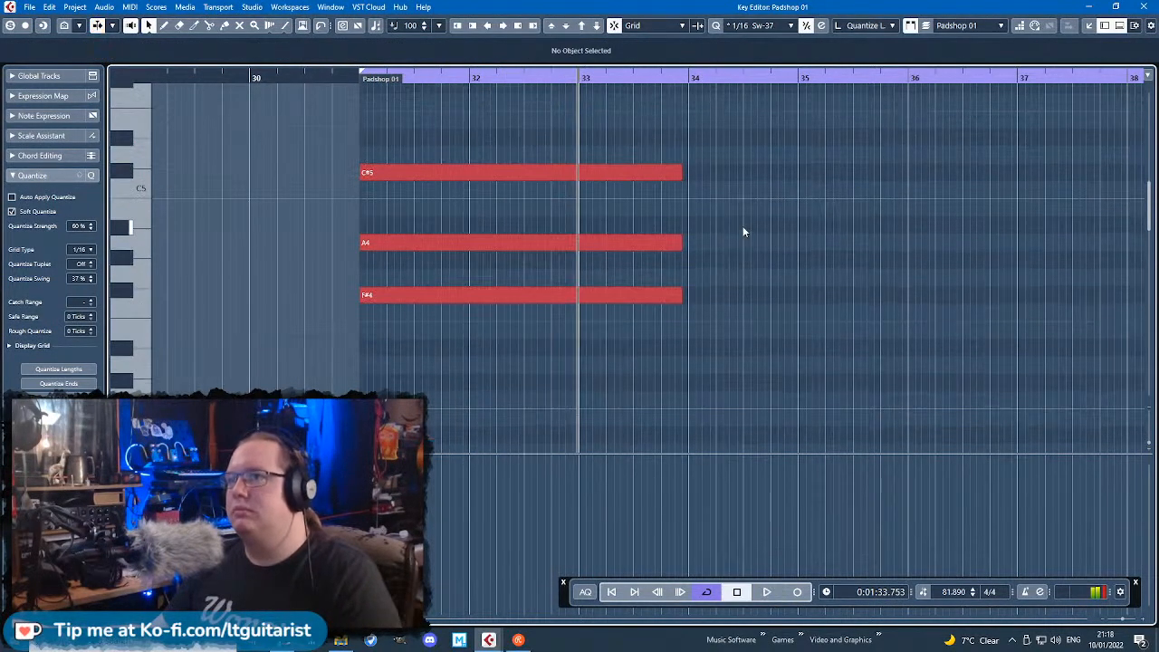
drag(680, 173, 612, 143)
key(ctrl+d)
Step: Adjust the A4, F#4 and F#3 note lengths to end just before bar 35, and close the note editor
drag(743, 193, 659, 315)
drag(681, 242, 777, 246)
scroll(766, 297, down, 3)
drag(685, 284, 794, 286)
scroll(920, 212, up, 2)
key(space)
click(662, 140)
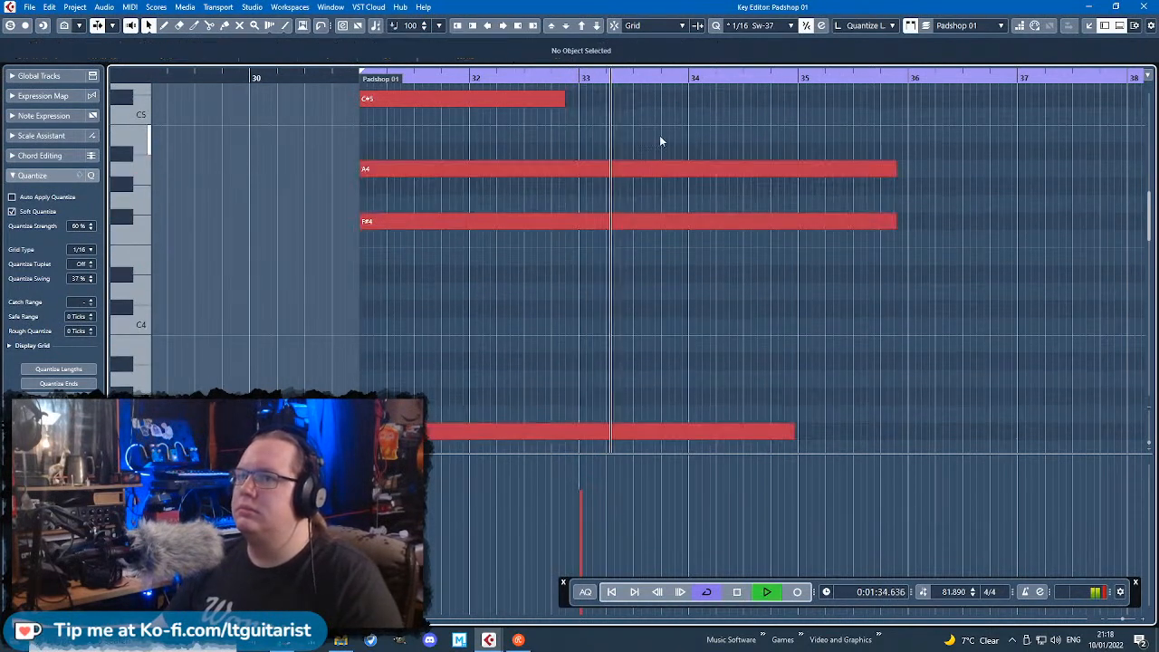
click(670, 169)
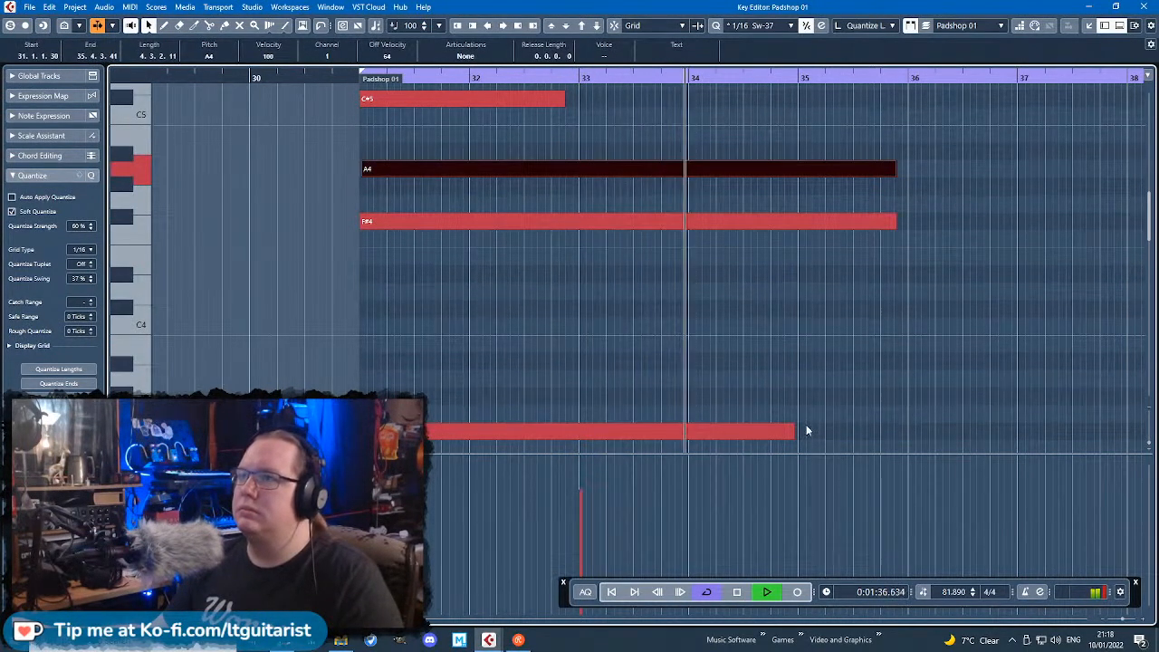
drag(932, 336, 875, 99)
scroll(866, 208, up, 3)
drag(890, 392, 786, 392)
key(space)
click(1149, 8)
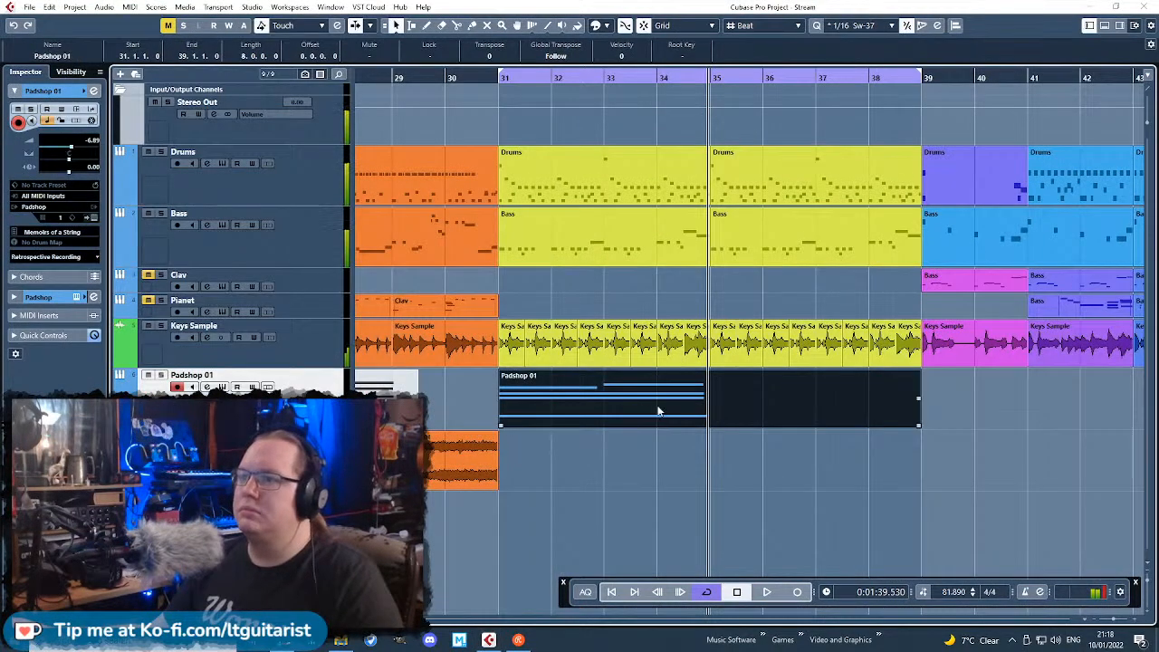
Step: Split the Padshop part at bar 35, delete its empty second half, and duplicate the four-bar part to bar 35
scroll(687, 410, up, 2)
alt+click(739, 411)
alt+click(729, 412)
key(Delete)
click(781, 418)
key(Delete)
click(576, 396)
key(ctrl+d)
Step: Play from just before bar 31 and lower the Padshop 01 track volume to about -13.4
click(400, 89)
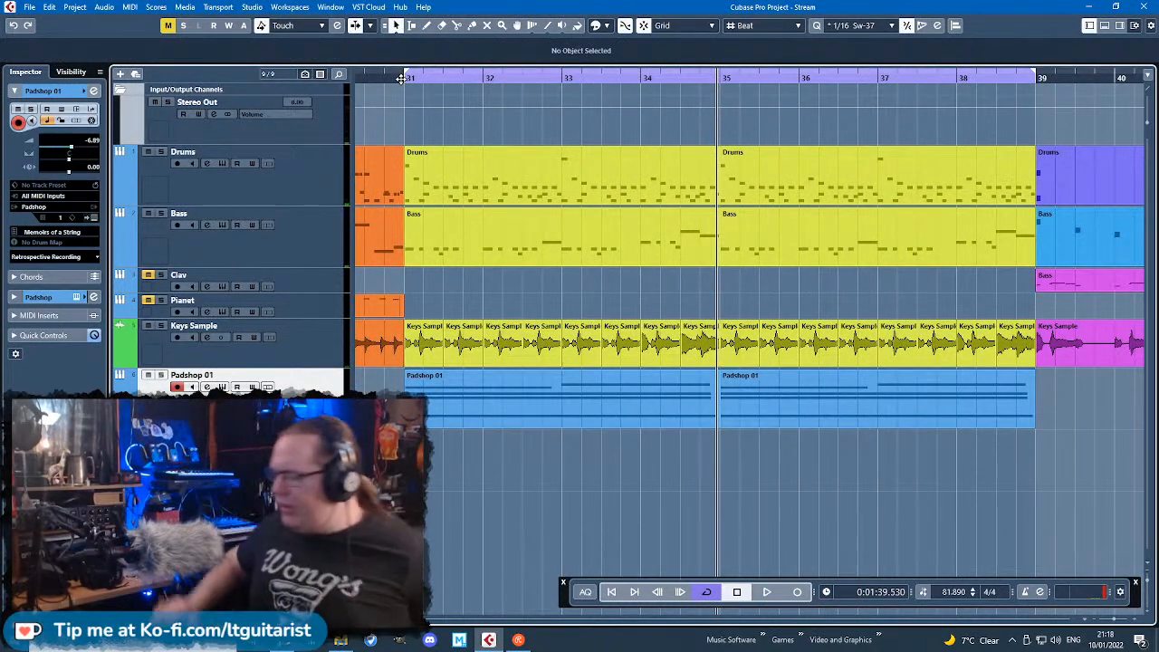
click(380, 79)
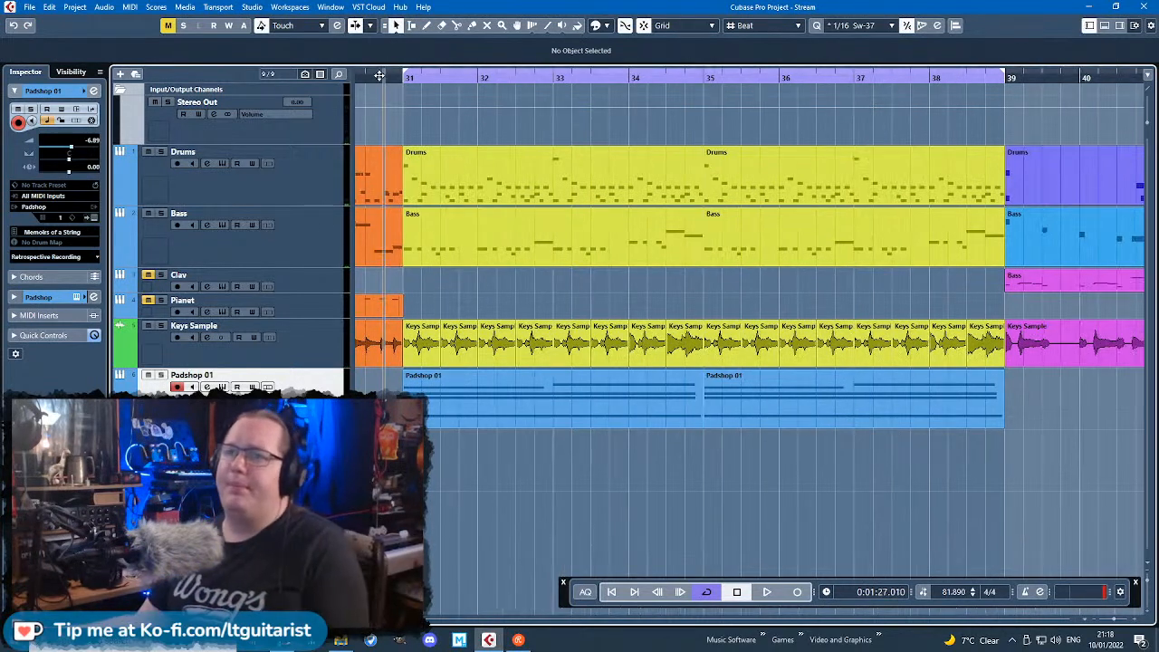
key(space)
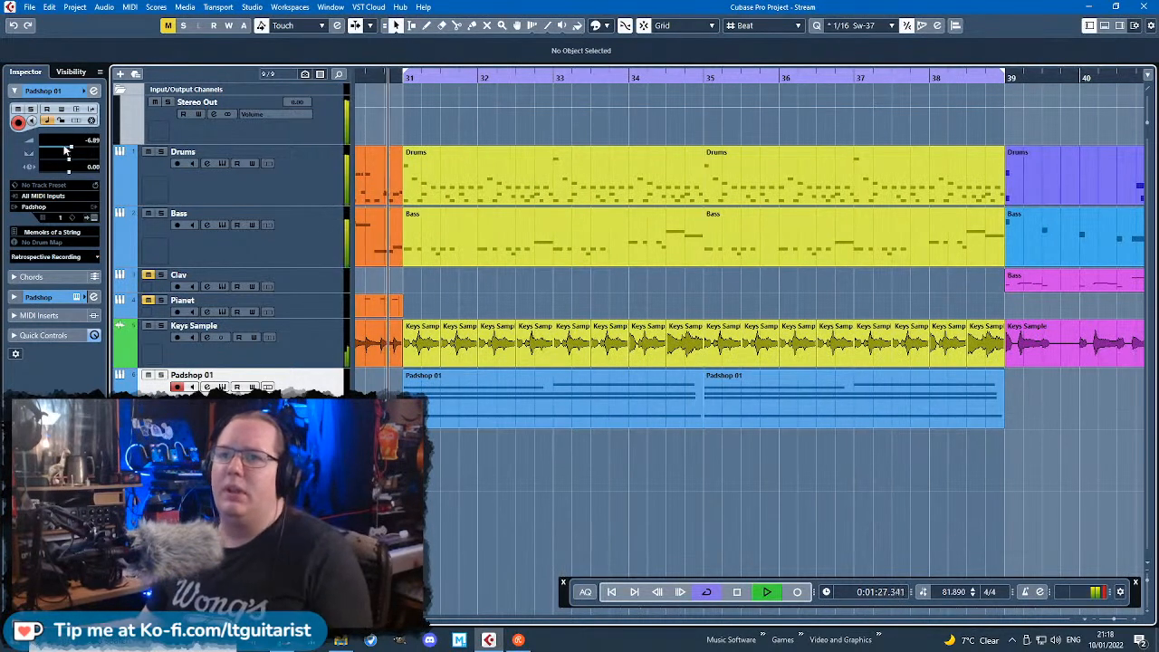
click(323, 361)
click(226, 462)
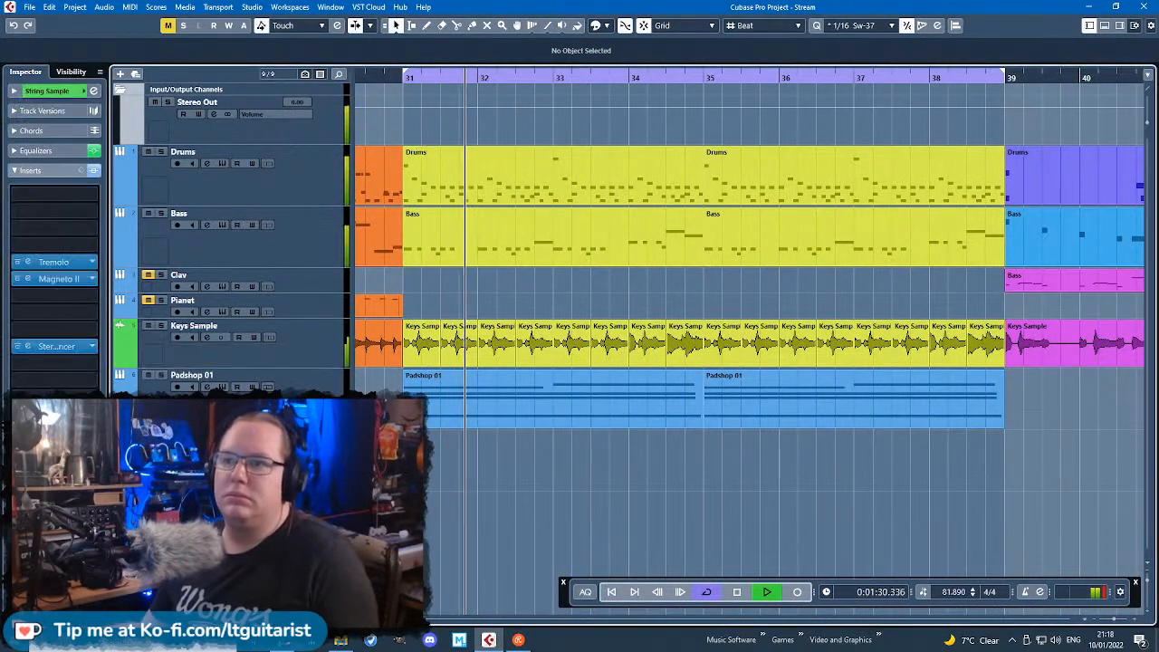
click(19, 88)
click(237, 397)
drag(62, 147, 60, 146)
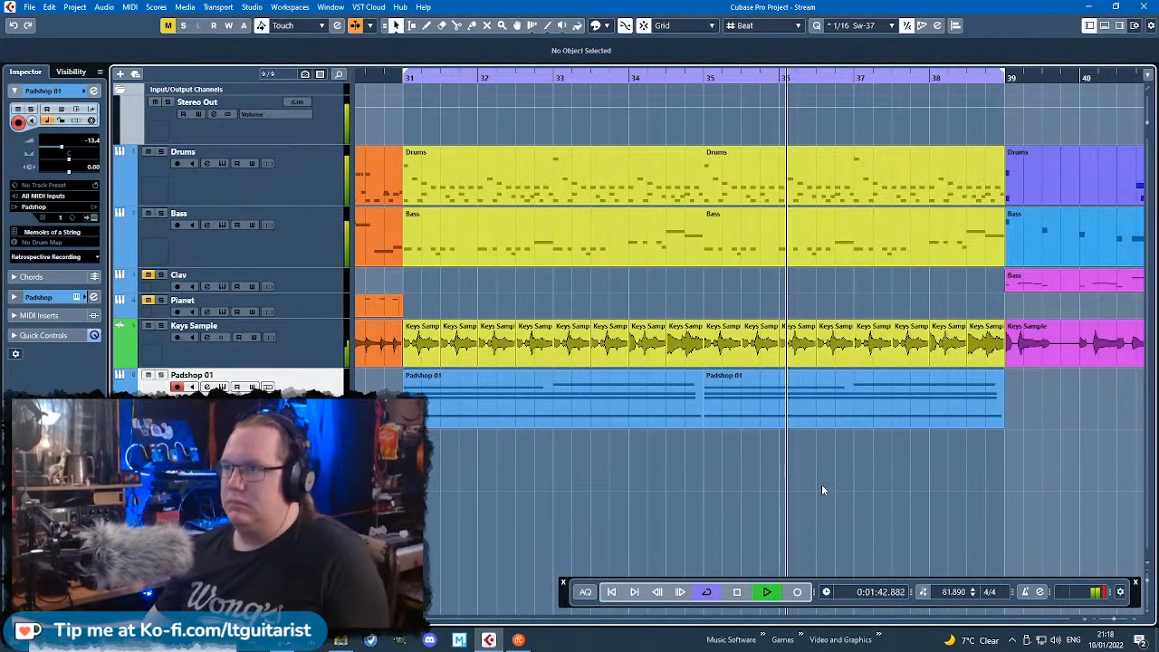
Step: Stop playback and delete the duplicated Padshop 01 part that starts at bar 35
key(h)
key(g)
key(g)
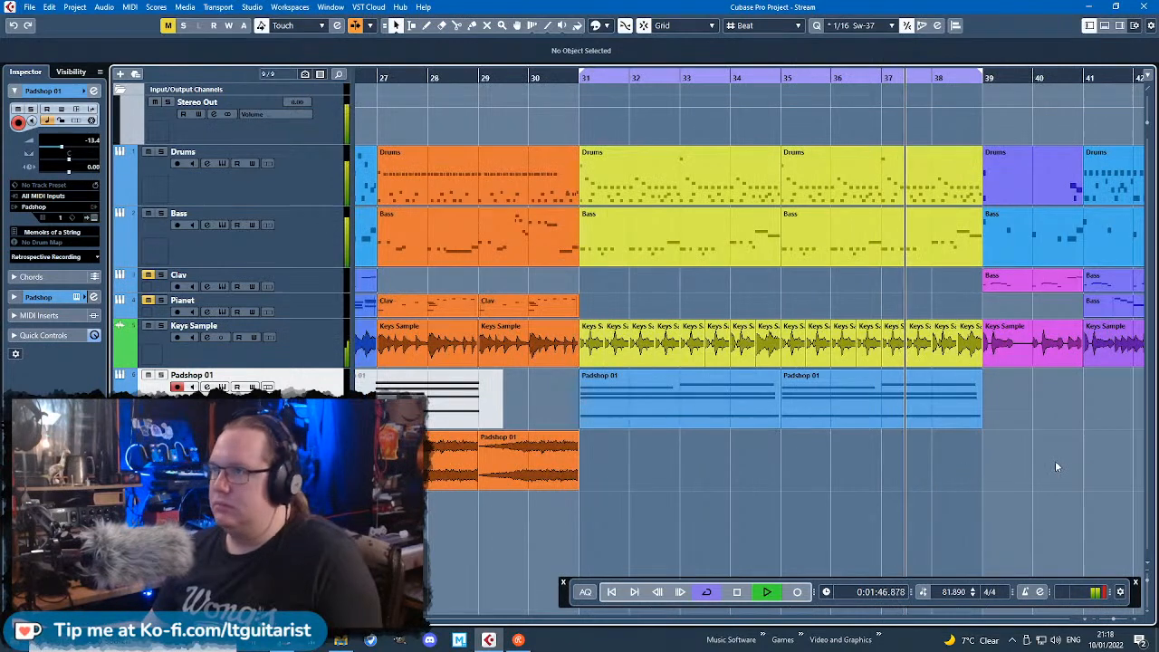
key(space)
click(903, 424)
key(Delete)
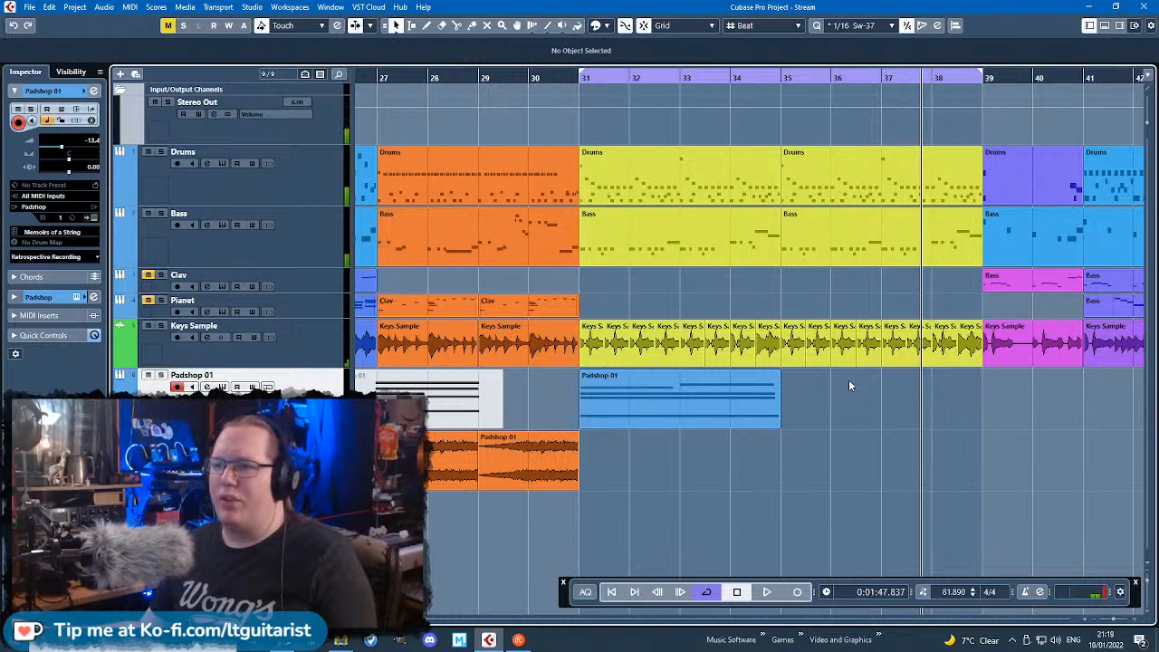
Step: Copy the bass part's last two long notes before bar 35 as separate parts onto the Padshop 01 track in bar 36, rejoining the bass part
click(659, 386)
scroll(823, 443, up, 2)
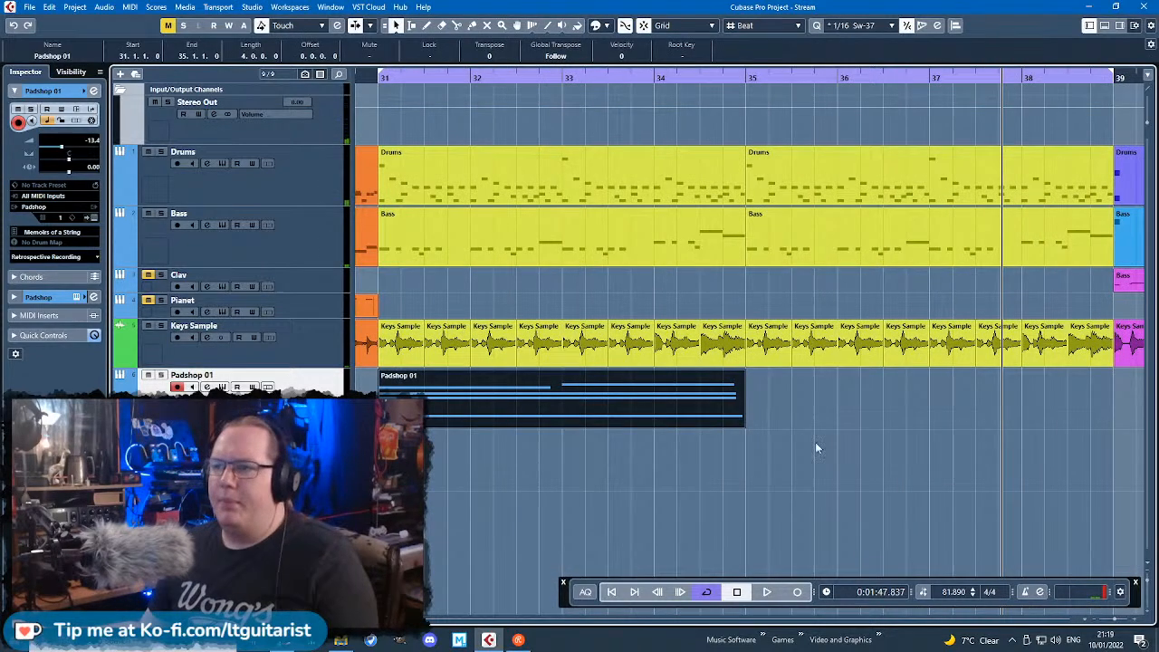
click(722, 228)
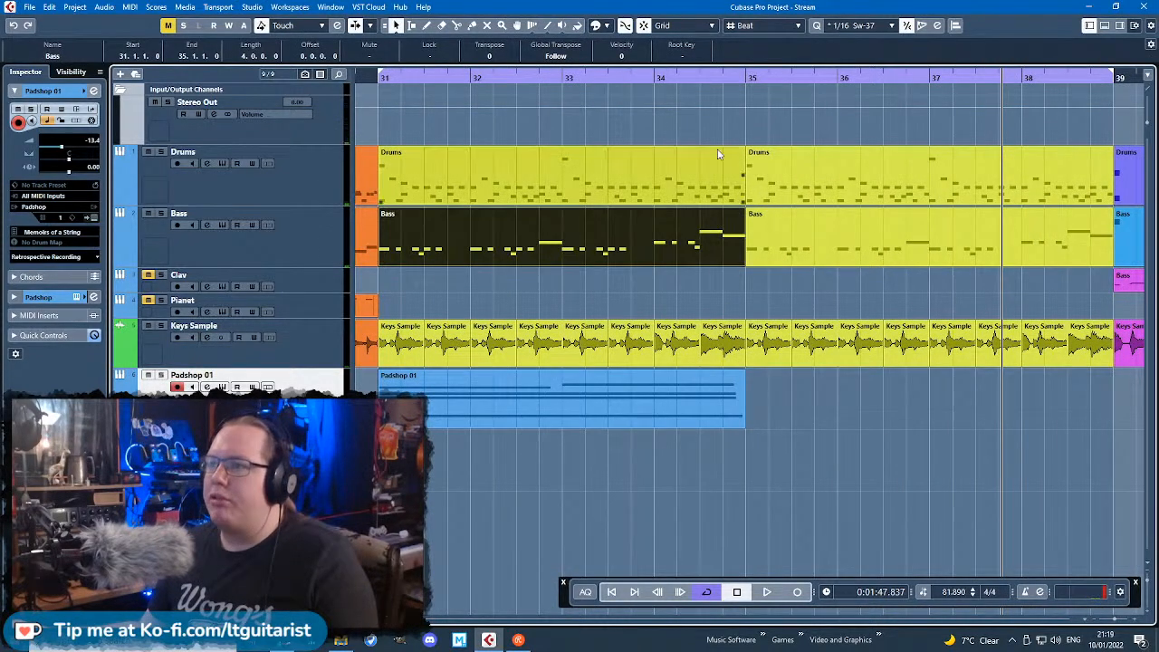
key(3)
click(706, 249)
key(1)
drag(716, 249, 877, 408)
key(4)
click(677, 246)
key(1)
key(1)
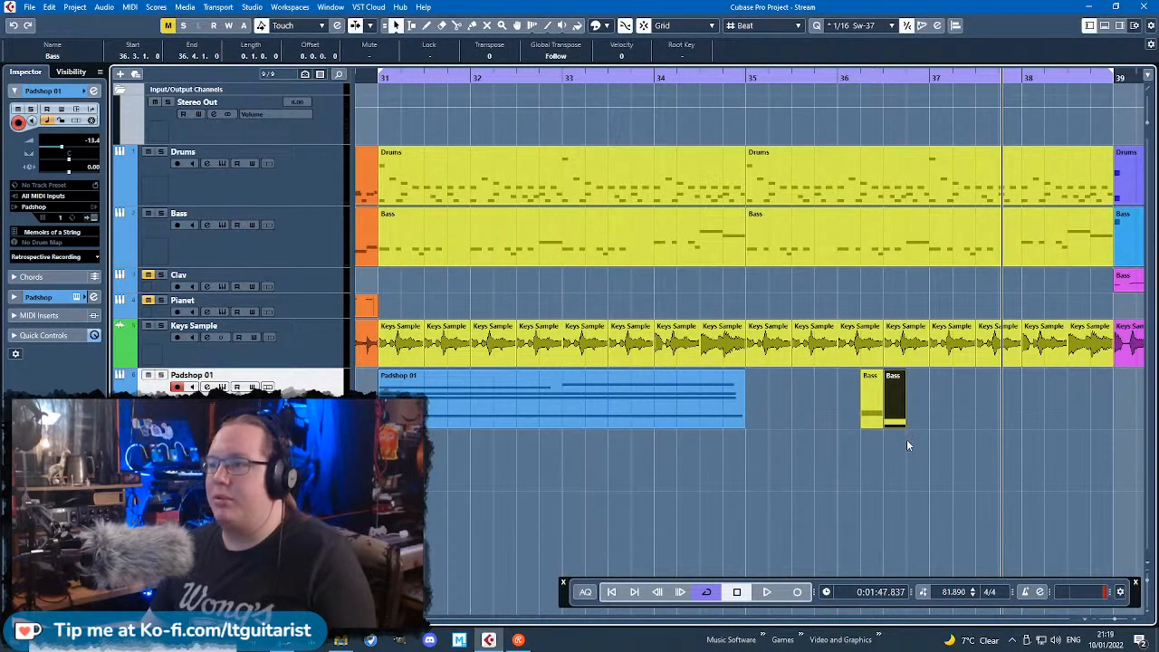
Step: Open both copied parts for note editing, raise their notes to D5 and C5, and add A5 and G5 above them
double_click(886, 409)
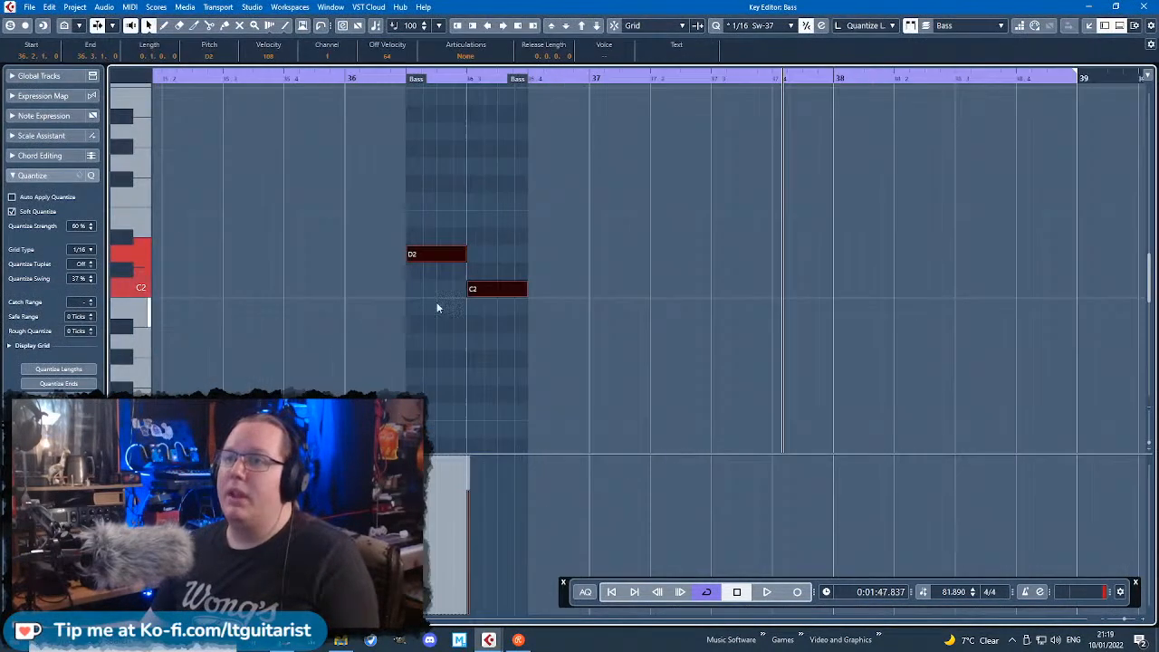
drag(557, 255, 436, 134)
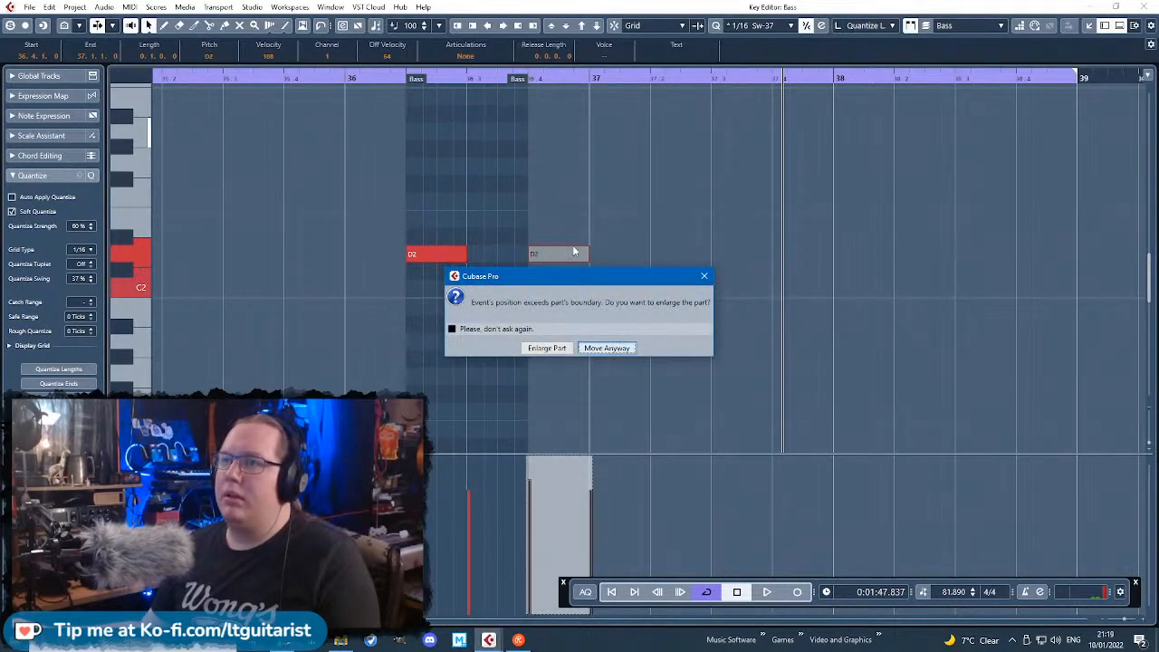
click(606, 350)
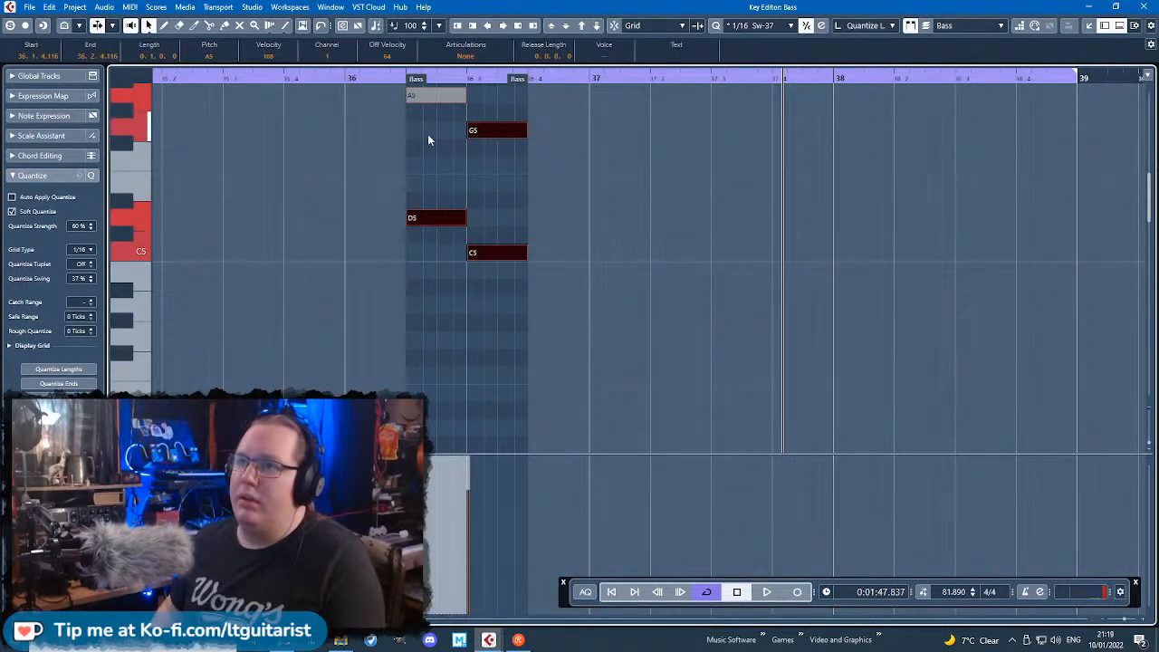
Step: Add the middle chord notes F#5 above D5 and E5 above C5, auditioning the two chords
key(q)
drag(617, 309, 442, 201)
key(ctrl+d)
drag(560, 219, 440, 168)
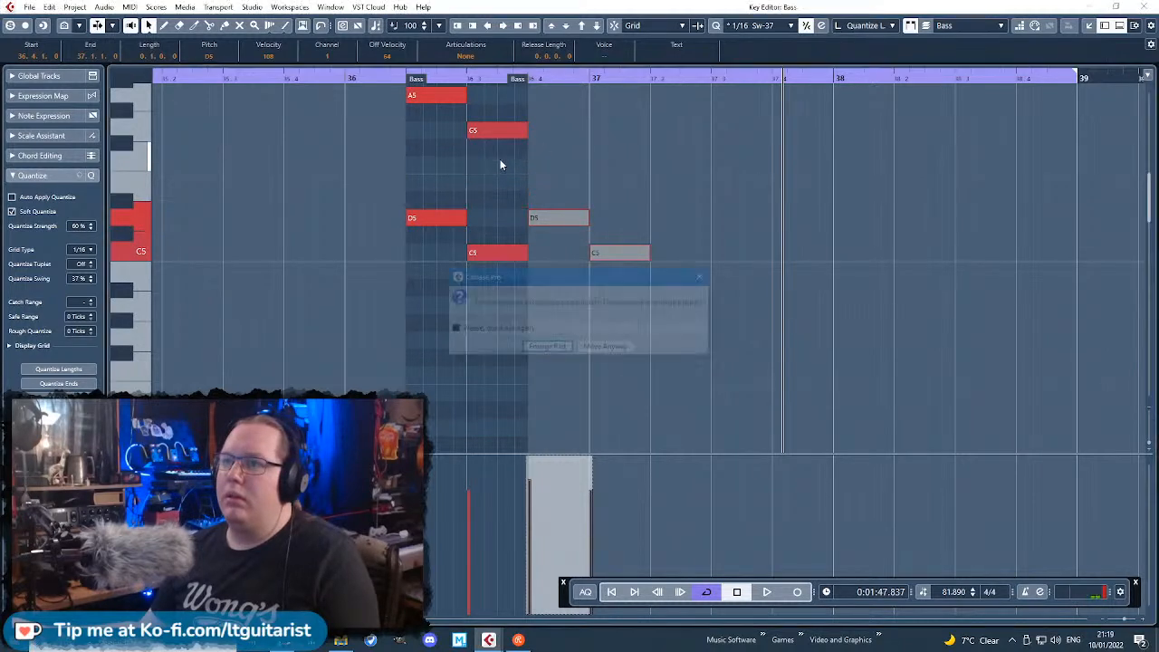
click(611, 347)
drag(458, 168, 452, 153)
key(space)
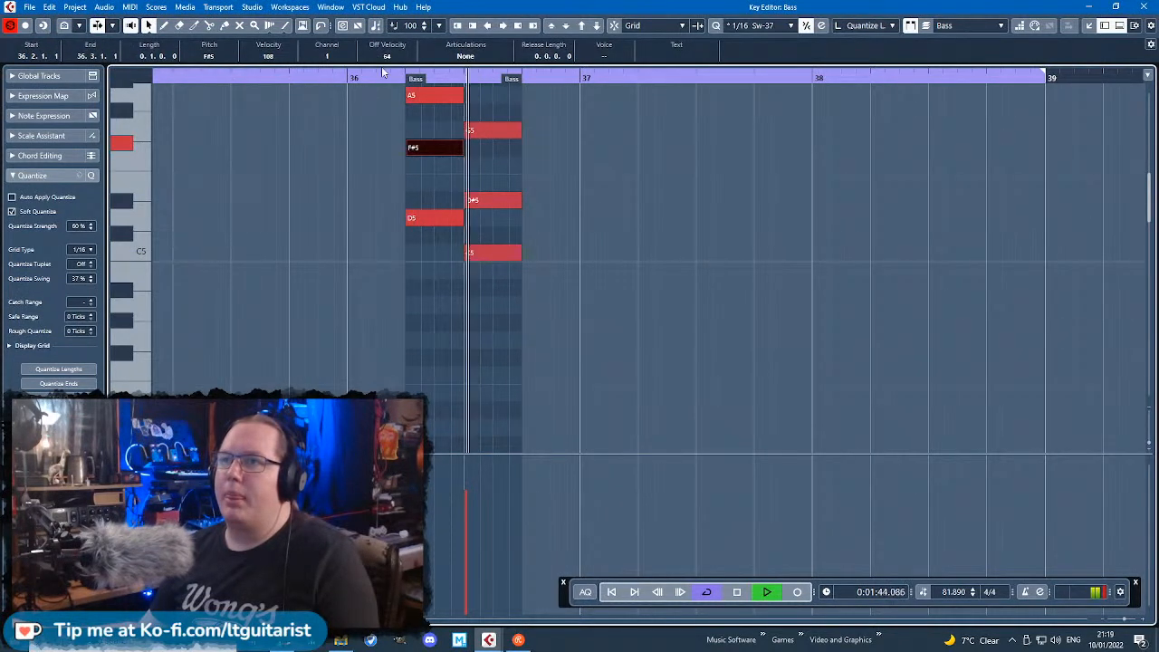
key(space)
drag(501, 199, 502, 183)
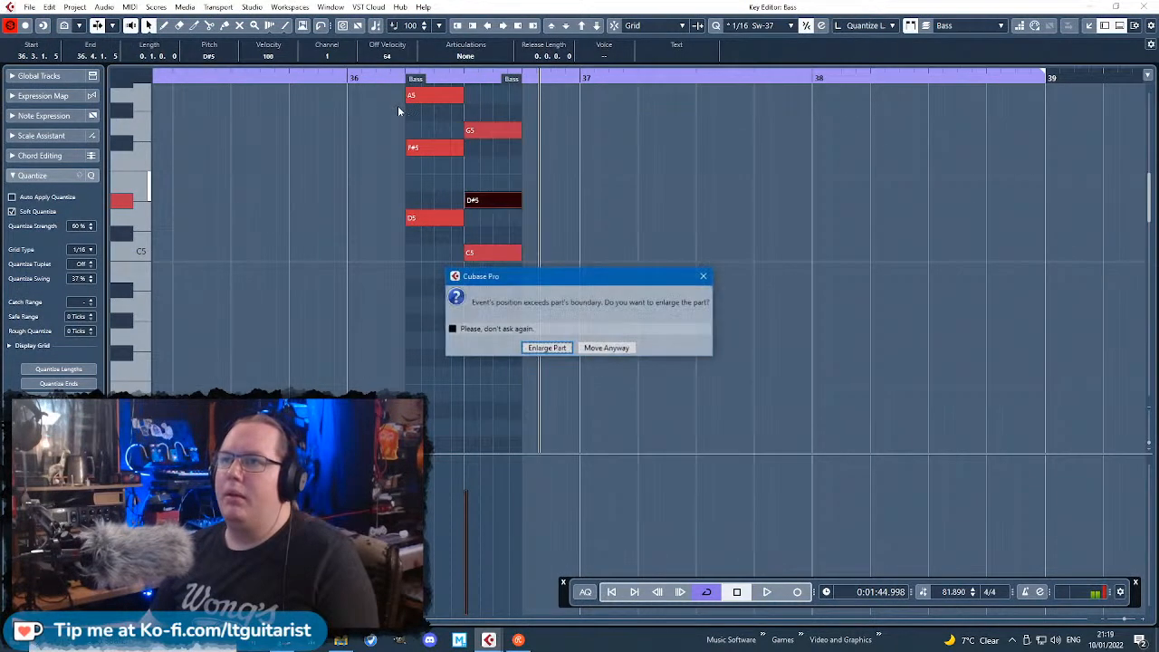
click(607, 347)
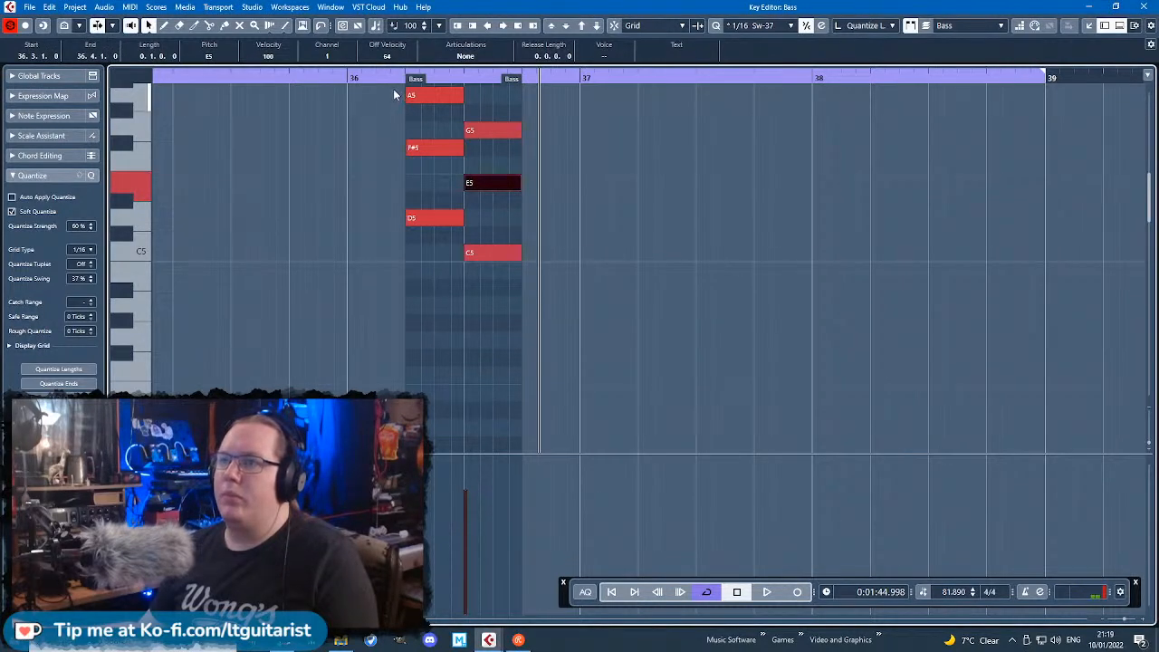
Step: Play the two chords and duplicate their root notes an octave lower as D4 and C4
drag(391, 79, 399, 87)
key(space)
key(space)
drag(562, 293, 401, 196)
key(ctrl+d)
key(shift+Down)
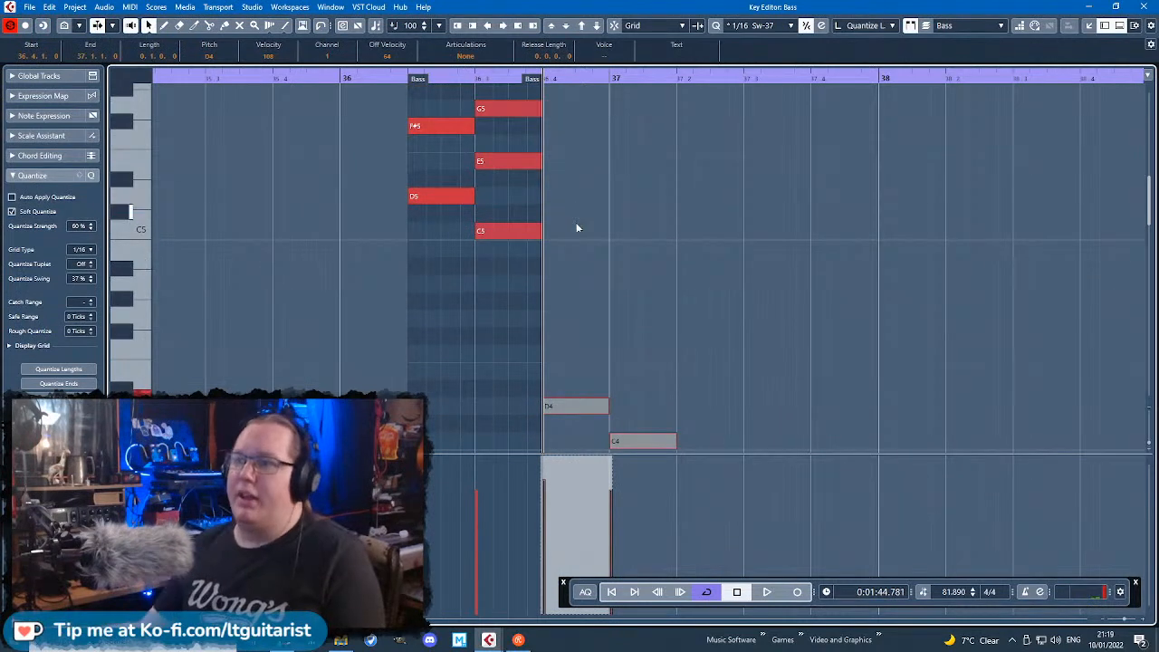
scroll(577, 218, down, 3)
drag(551, 263, 430, 255)
click(620, 348)
Step: Extend the second chord's part to bar 38 and move the C chord to start at bar 37
drag(534, 80, 867, 143)
drag(867, 88, 869, 88)
drag(614, 366, 647, 186)
scroll(627, 201, down, 3)
key(Left)
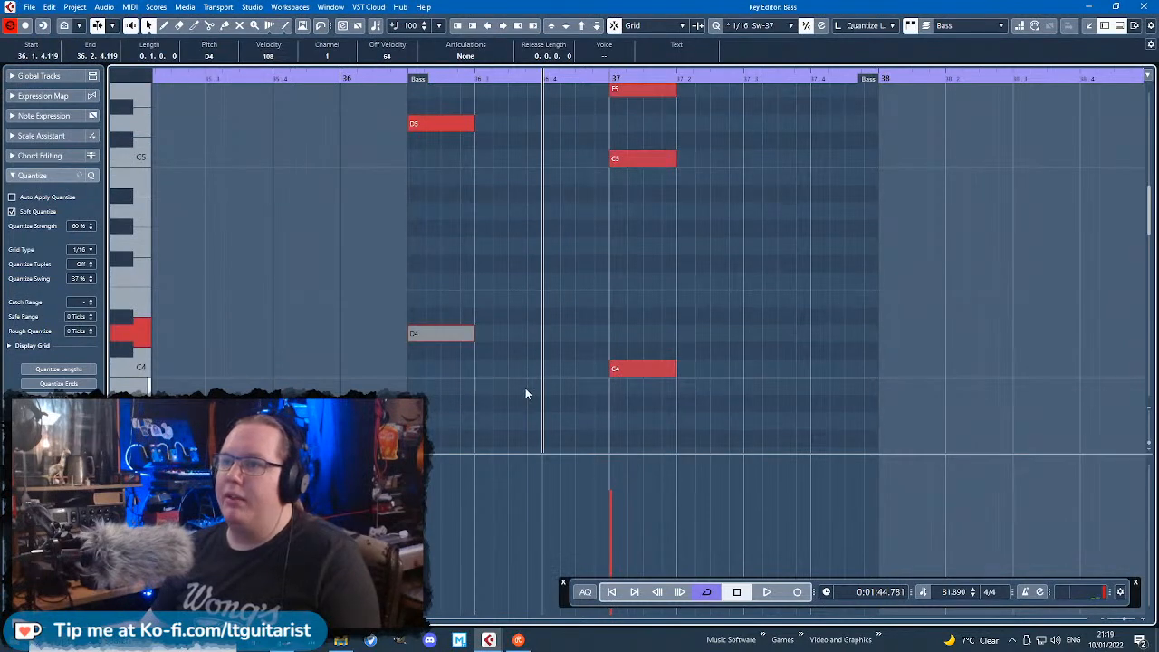
Step: Extend the first chord's part back to bar 36 and stretch the D chord notes to start there
drag(415, 83, 357, 88)
drag(391, 360, 430, 11)
drag(411, 173, 340, 173)
scroll(543, 299, down, 4)
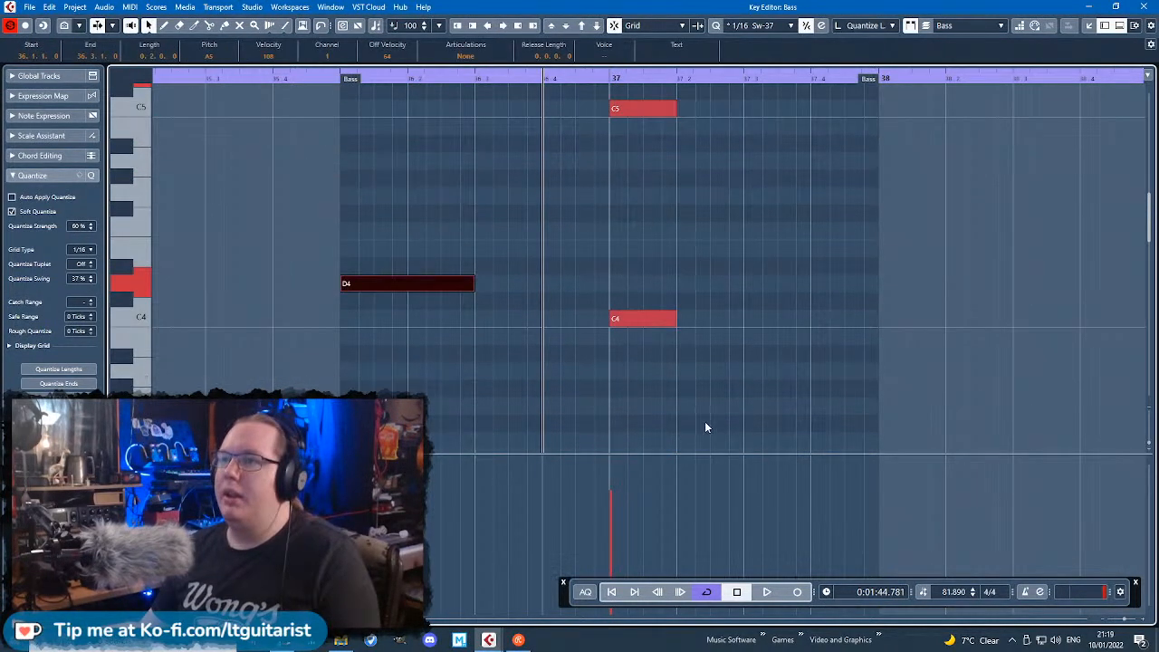
Step: Lengthen the C chord to end just before bar 38 and the D chord just before bar 37, and close the note editor
drag(703, 424, 630, 27)
drag(677, 164, 865, 434)
drag(513, 391, 430, 54)
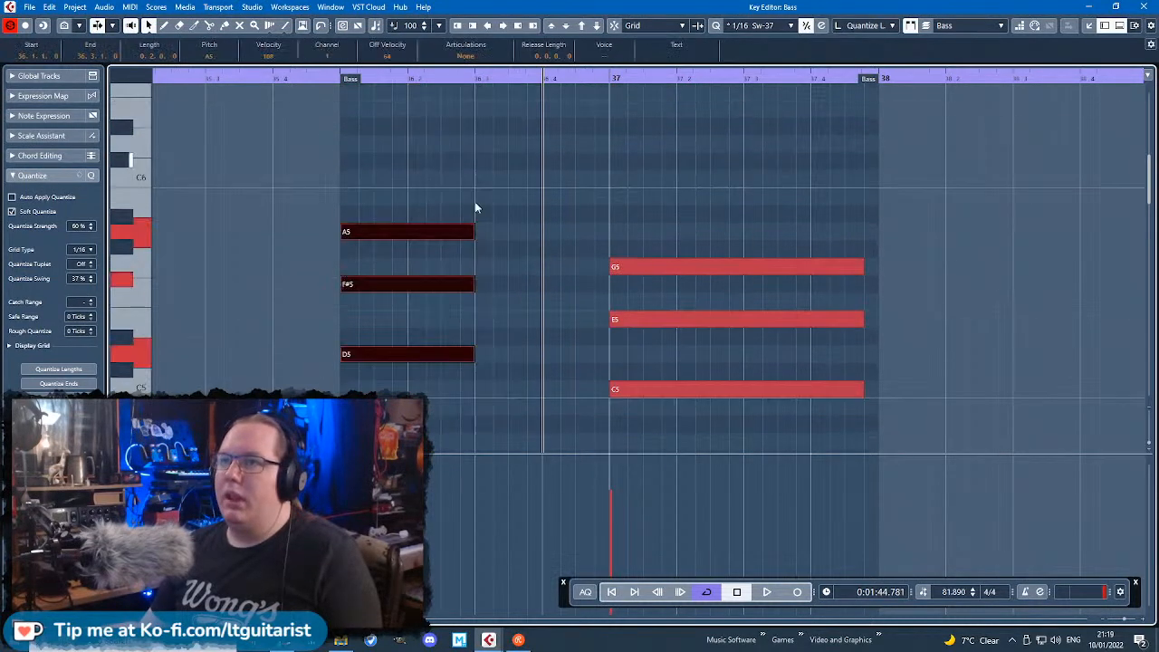
drag(474, 232, 598, 233)
key(Escape)
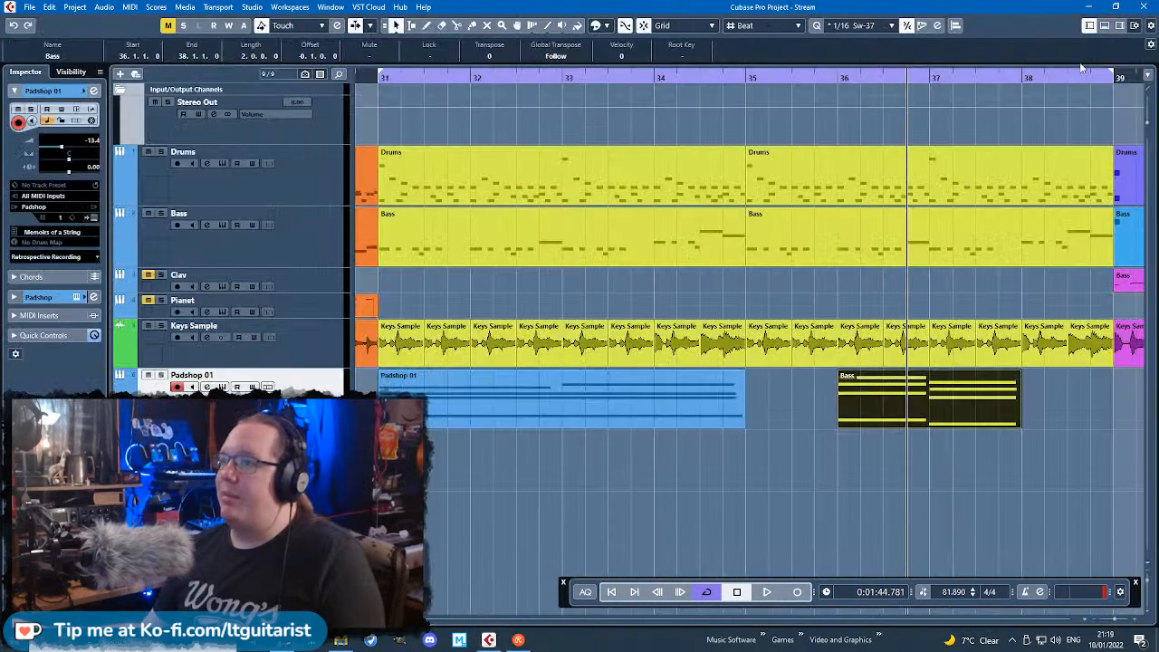
Step: Split off the C chord at bar 37, move it to bar 38, and play the soloed Padshop 01 track from bars 36 and 38
alt+click(940, 411)
drag(1002, 409, 1087, 411)
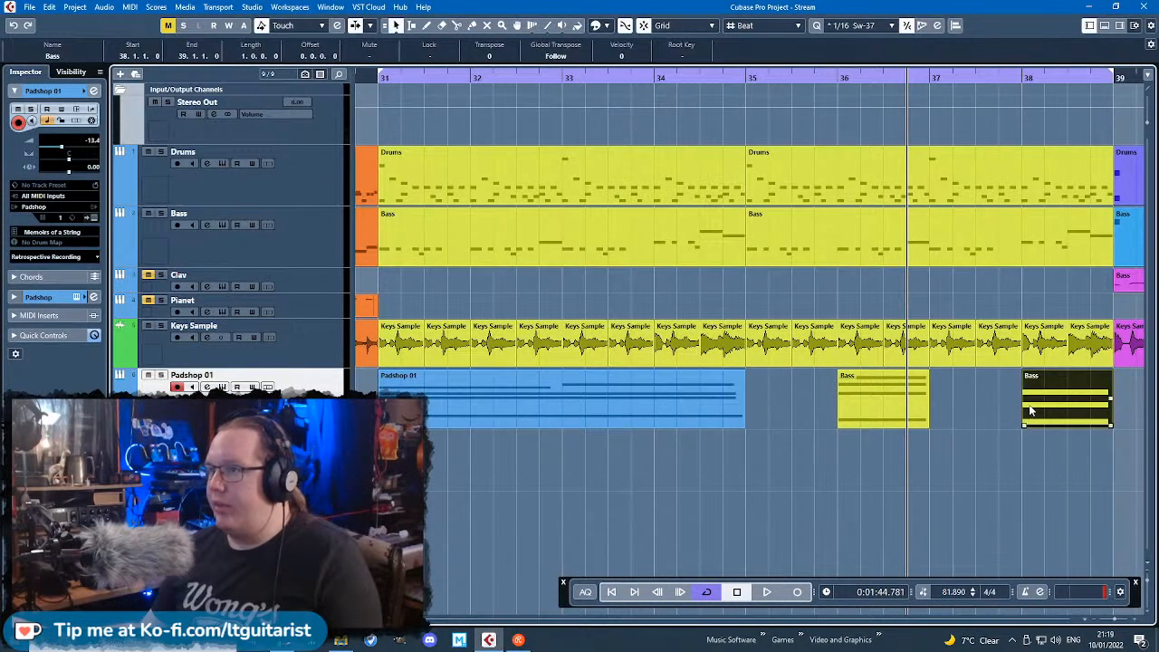
click(838, 79)
key(s)
key(space)
click(943, 519)
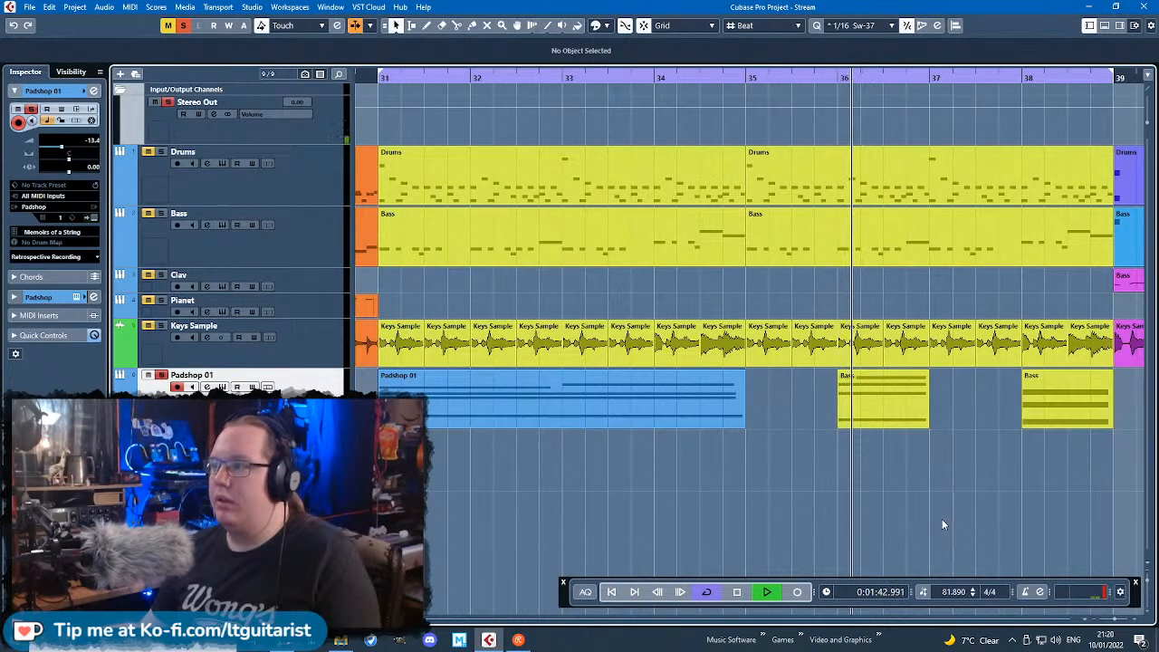
click(1028, 78)
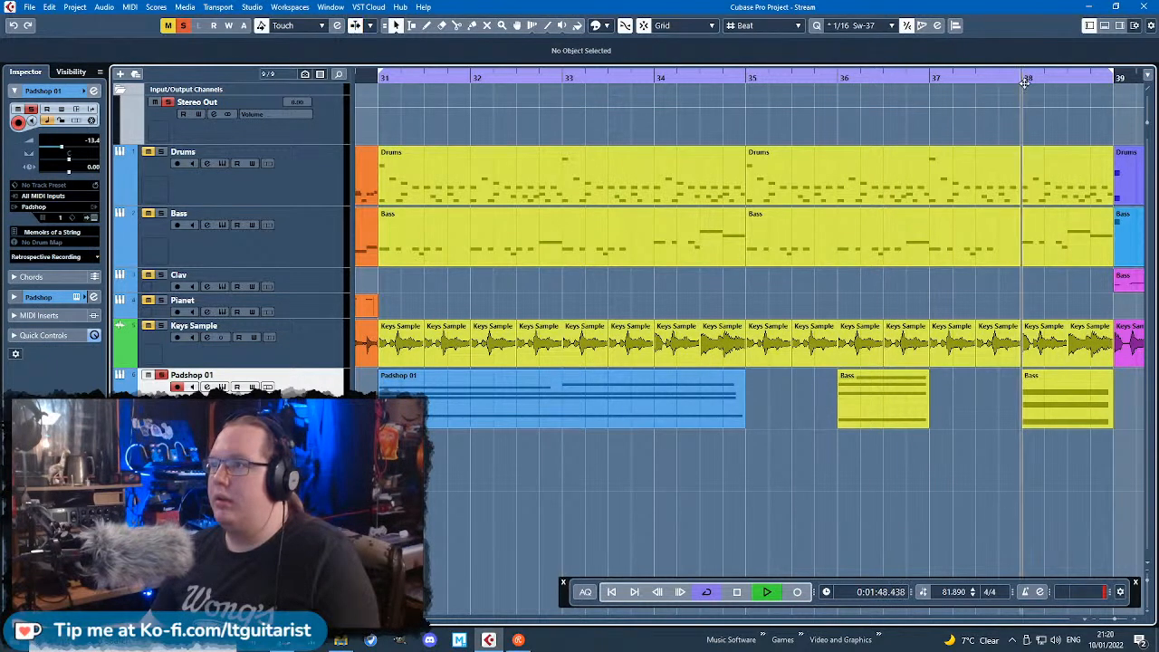
scroll(1006, 483, right, 2)
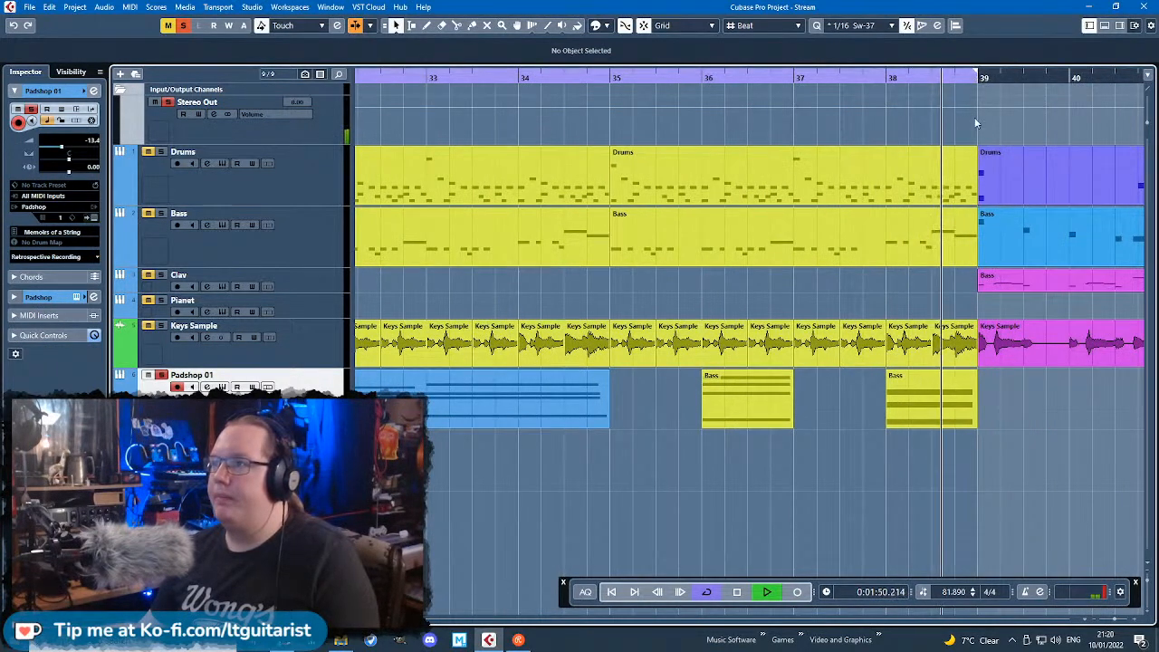
Step: Render the three Padshop 01 track parts in place and move the audio clips onto the String Sample track, removing the emptied render track
key(space)
key(g)
key(g)
drag(956, 485, 688, 410)
right_click(687, 404)
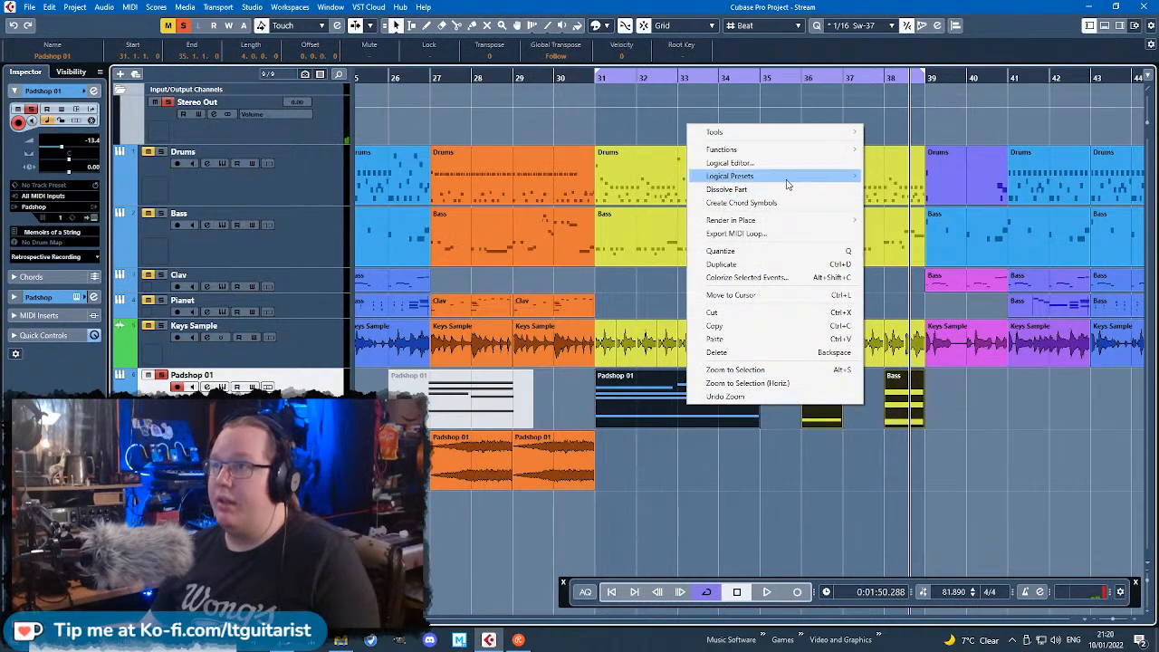
mouse_move(850, 221)
click(914, 221)
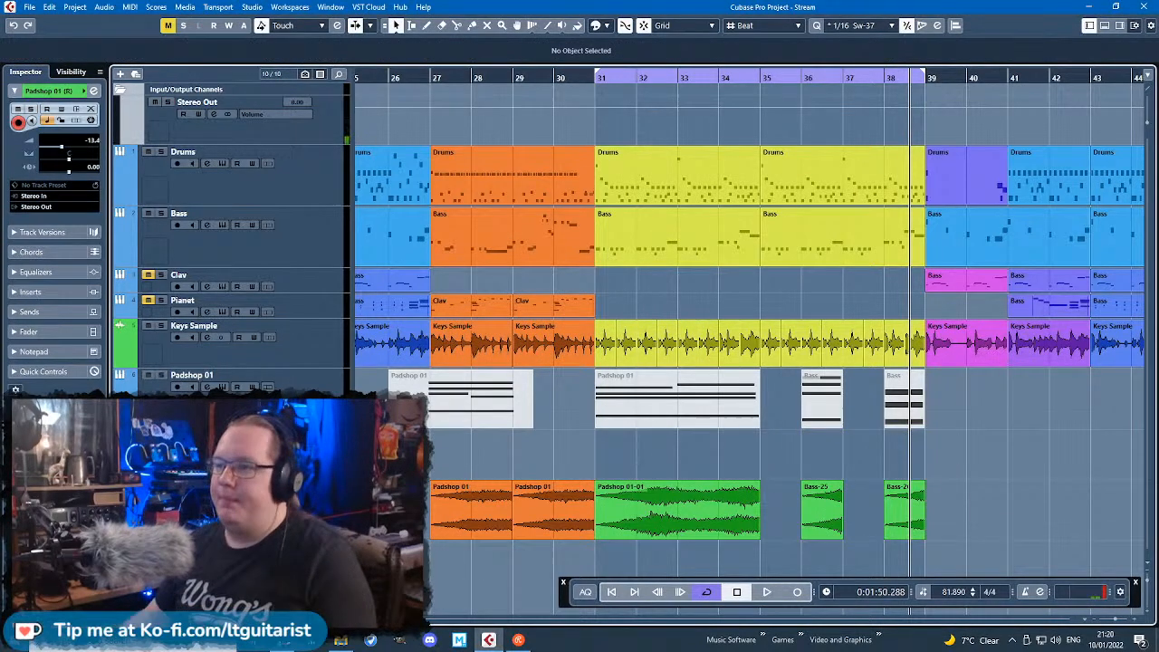
key(shift+Delete)
Step: Trim the Padshop 01-01 clip to end at beat 3 of bar 34 and place a one-beat piece of Bass-25 there
scroll(695, 482, up, 5)
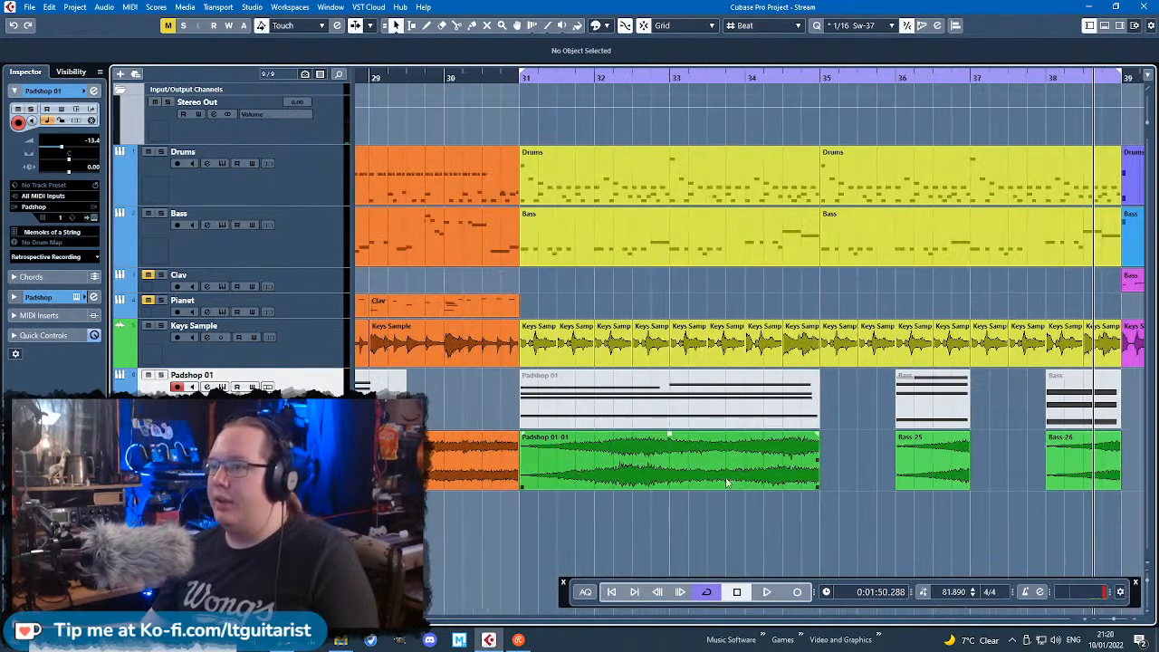
alt+click(788, 460)
click(801, 465)
key(Delete)
drag(1018, 465, 850, 464)
drag(787, 486, 867, 494)
drag(853, 476, 796, 478)
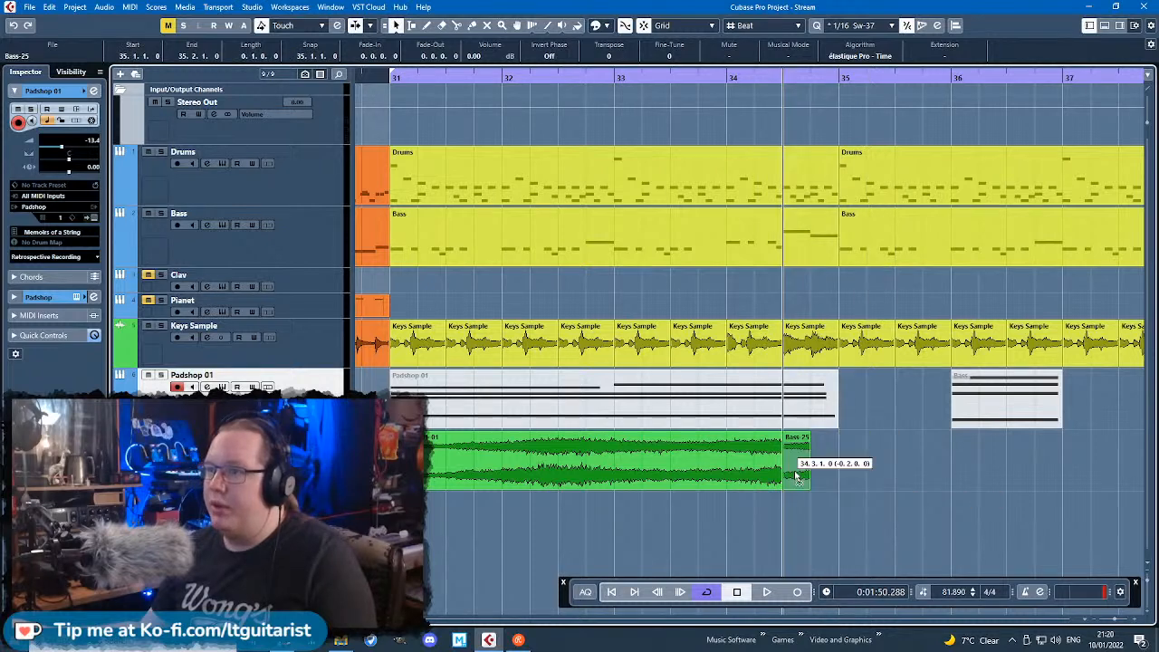
click(804, 530)
Step: Cut the Bass-26 clip down to its last beat and move it to beat 4 of bar 34
scroll(996, 525, right, 8)
alt+click(1058, 480)
click(1024, 472)
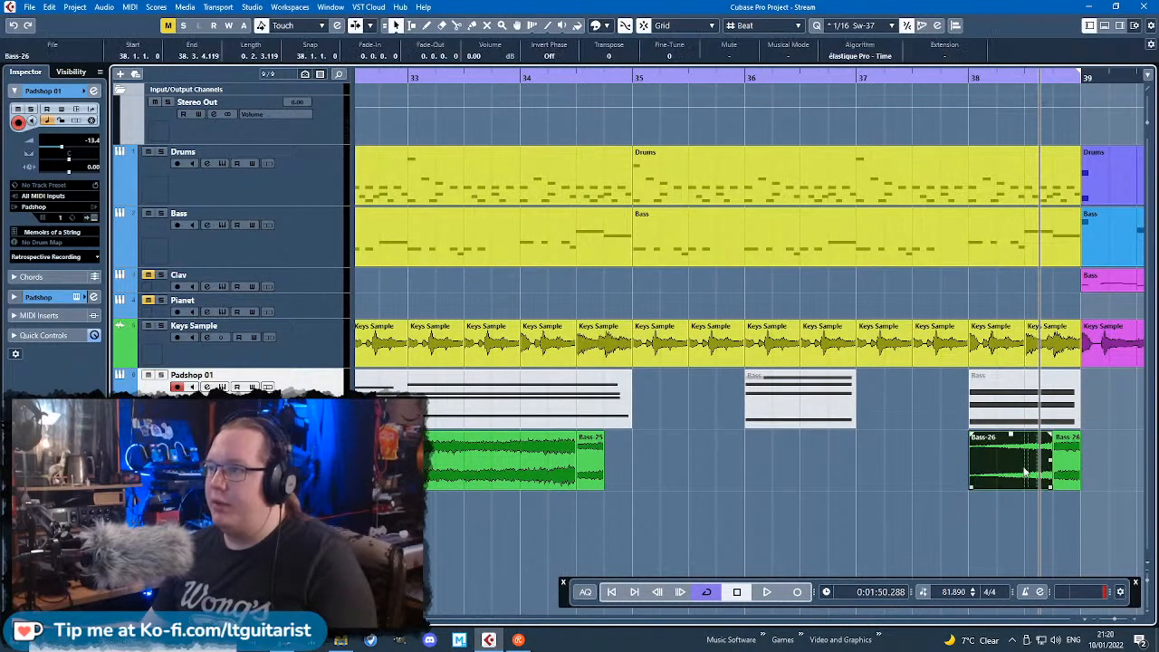
key(Delete)
drag(1066, 470, 621, 460)
Step: Crossfade the Bass-25 clip with its neighbouring clips and play the section with the String Sample track soloed
click(588, 476)
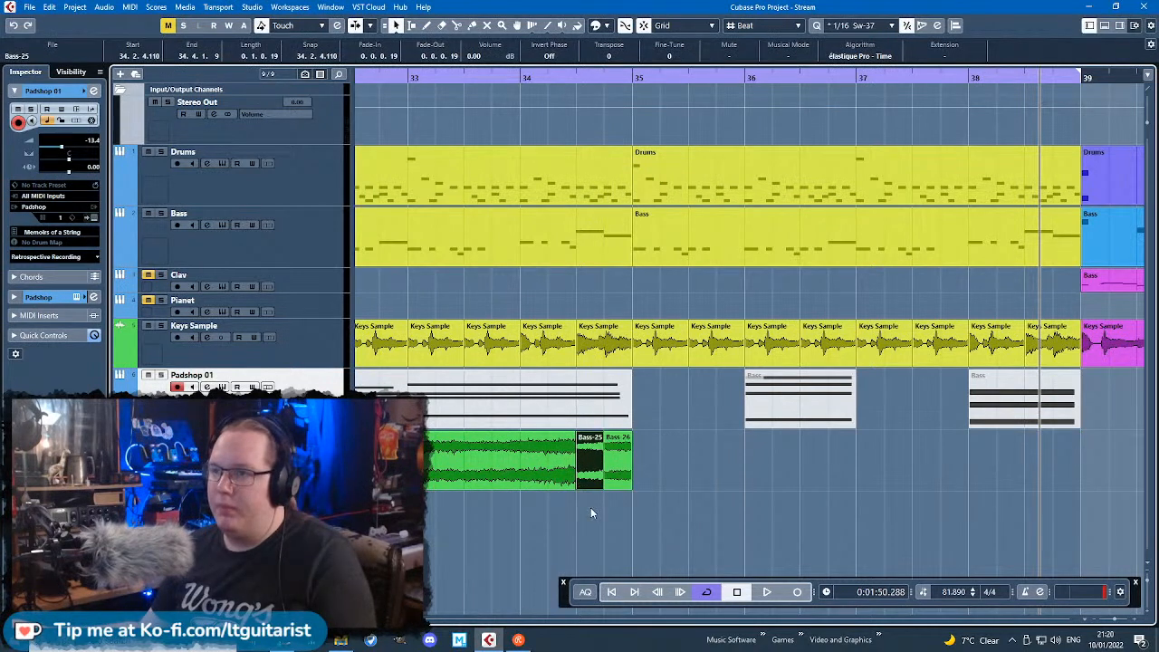
scroll(590, 509, down, 3)
key(space)
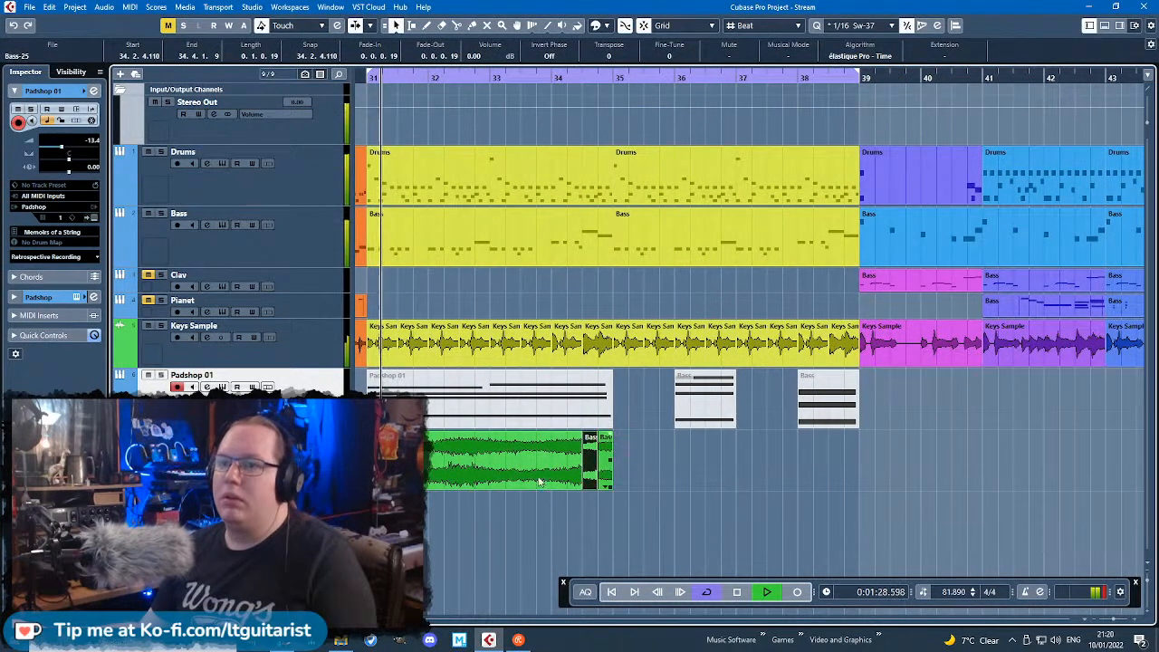
click(161, 436)
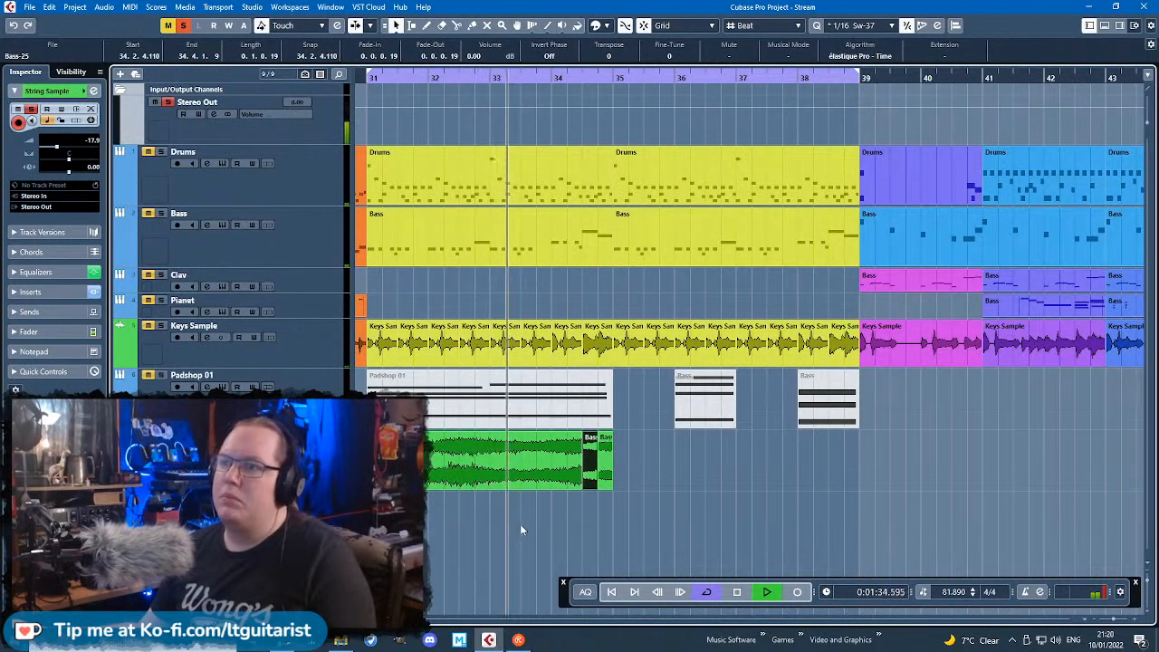
scroll(588, 514, up, 2)
scroll(579, 517, up, 4)
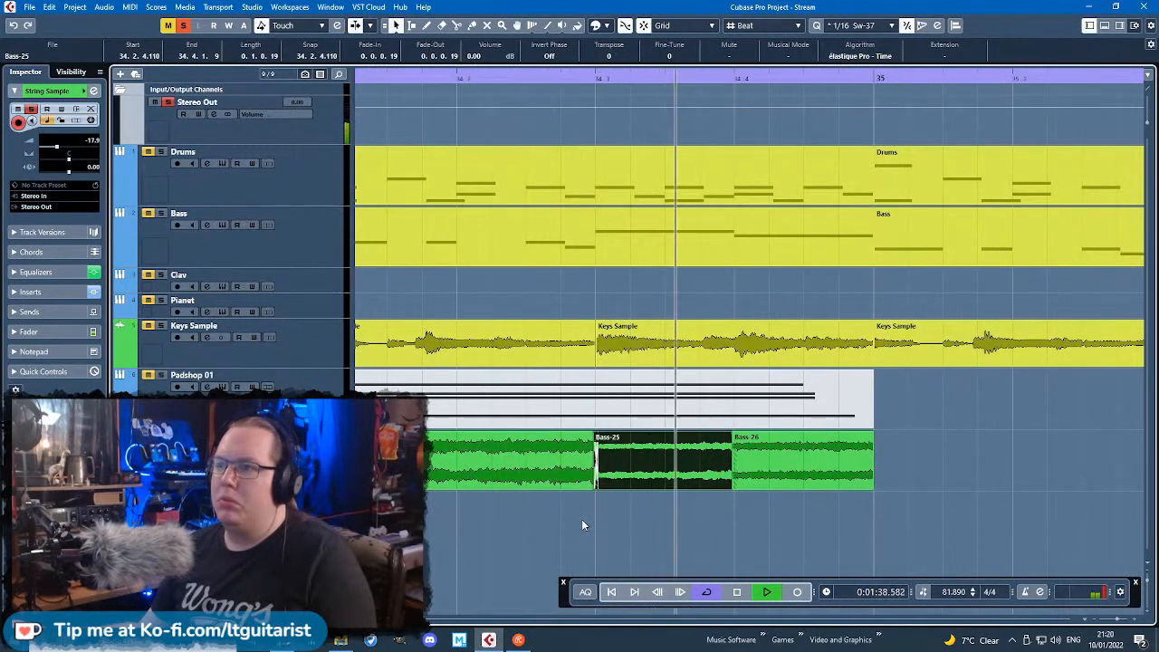
scroll(582, 520, down, 2)
key(space)
Step: Copy the three crossfaded pad clips to bar 35 and add a short fade-out to the last clip before bar 39
click(812, 527)
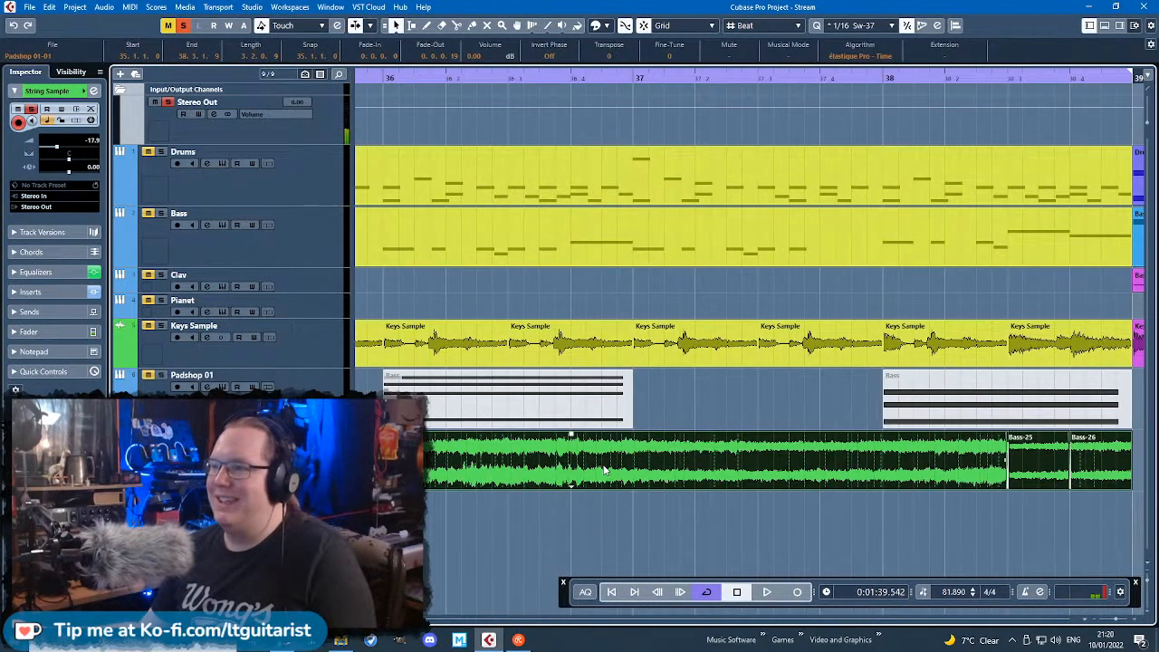
mouse_move(580, 470)
mouse_down()
mouse_move(638, 469)
mouse_move(580, 475)
mouse_up()
scroll(572, 541, down, 2)
scroll(570, 544, down, 4)
click(616, 556)
scroll(674, 514, up, 5)
drag(764, 432, 757, 434)
Step: Play the section with the String Sample track unsoloed and try to add a short fade-in to the pad clip at bar 35
key(space)
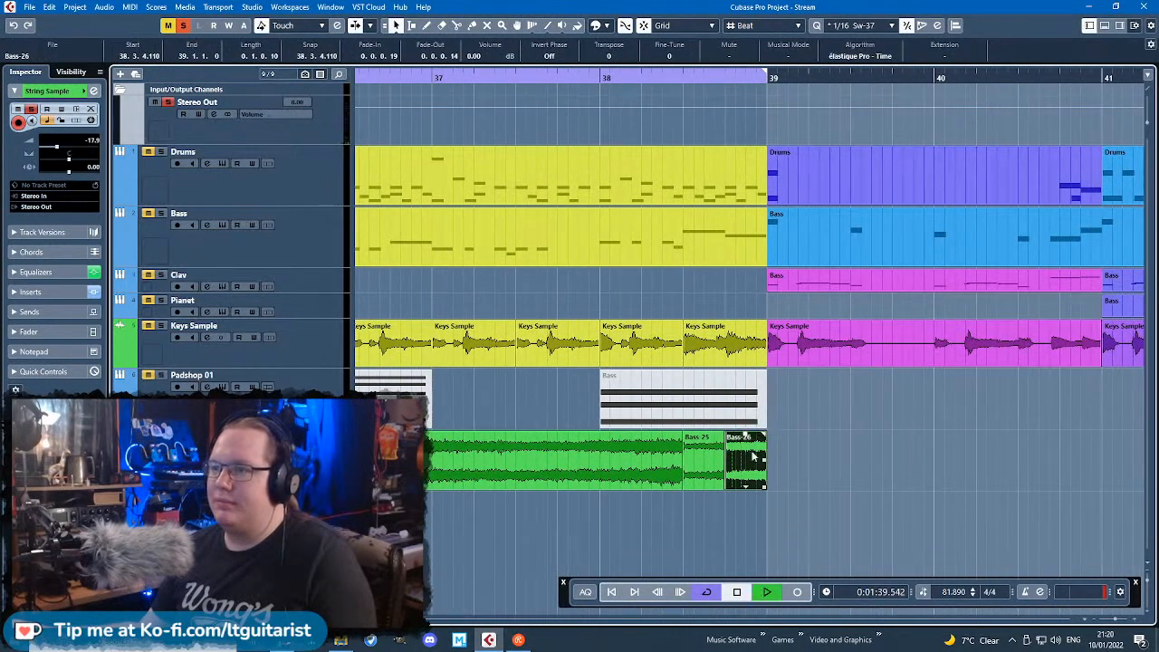
scroll(730, 480, down, 3)
key(s)
click(504, 448)
scroll(498, 444, up, 5)
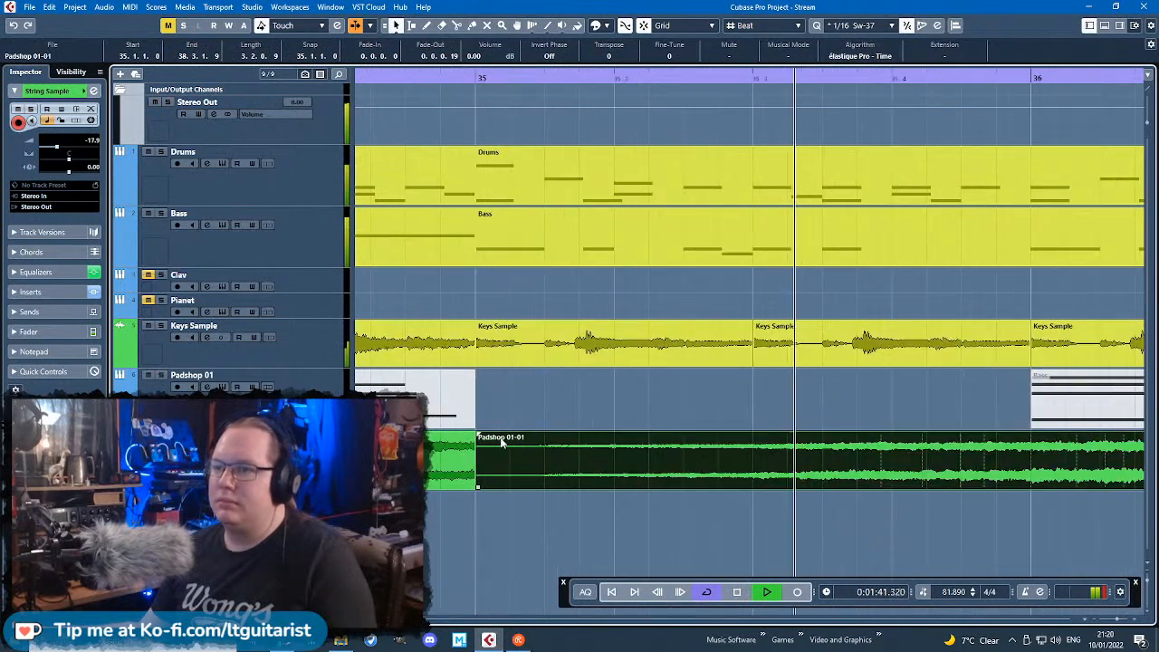
drag(476, 434, 496, 433)
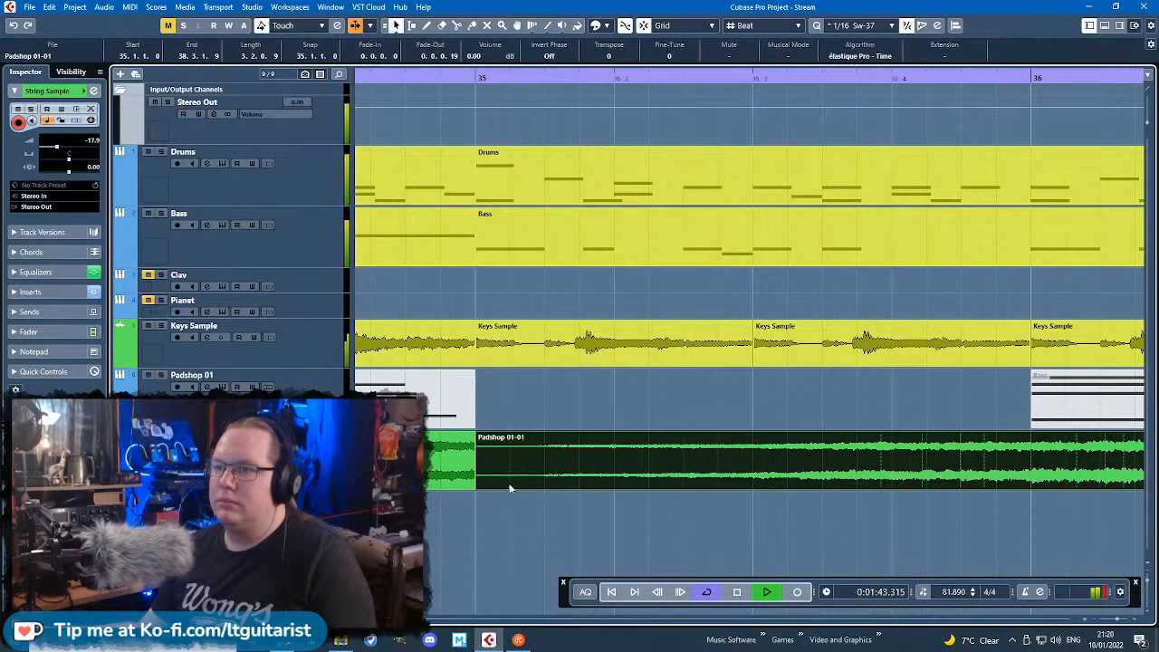
Step: Check the crossfade between the Bass-25 and Bass-26 clips in bar 38 while playing through bars 31–39
scroll(517, 535, down, 5)
click(794, 471)
key(x)
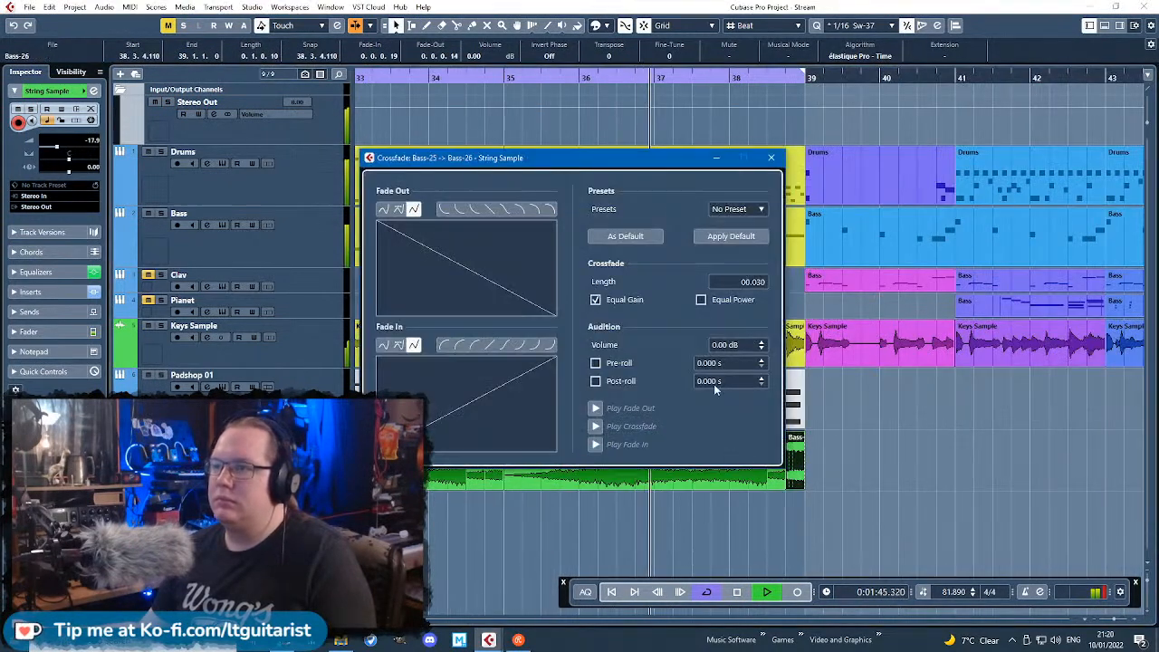
click(777, 158)
click(477, 535)
scroll(477, 535, left, 3)
click(653, 462)
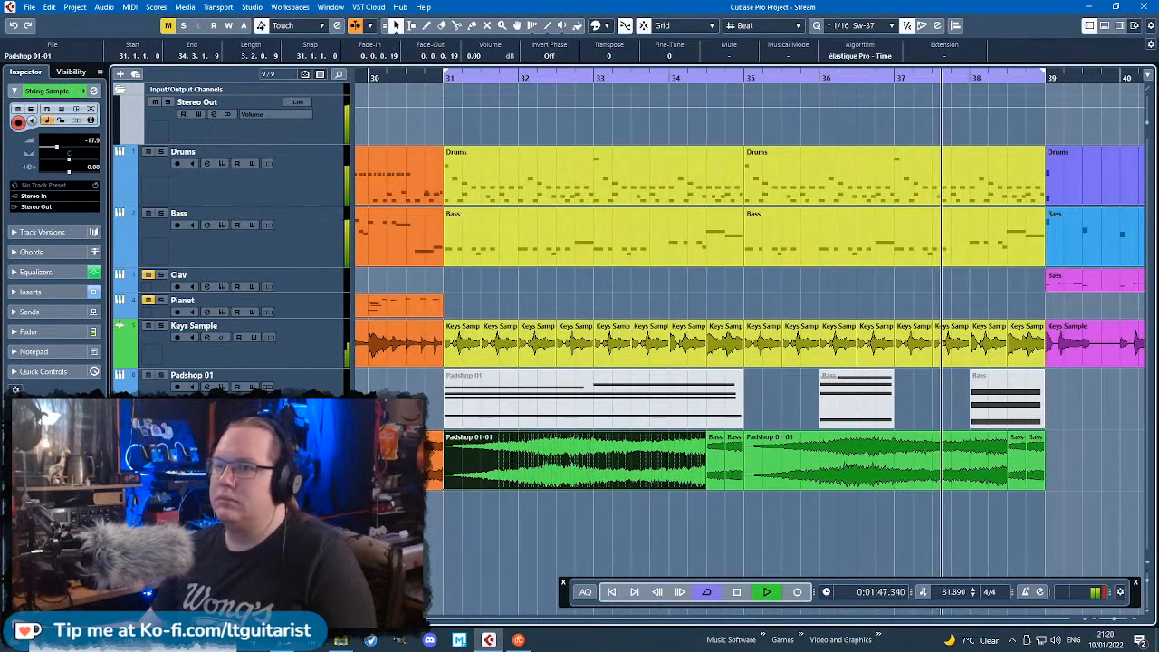
click(1041, 531)
scroll(1047, 529, up, 4)
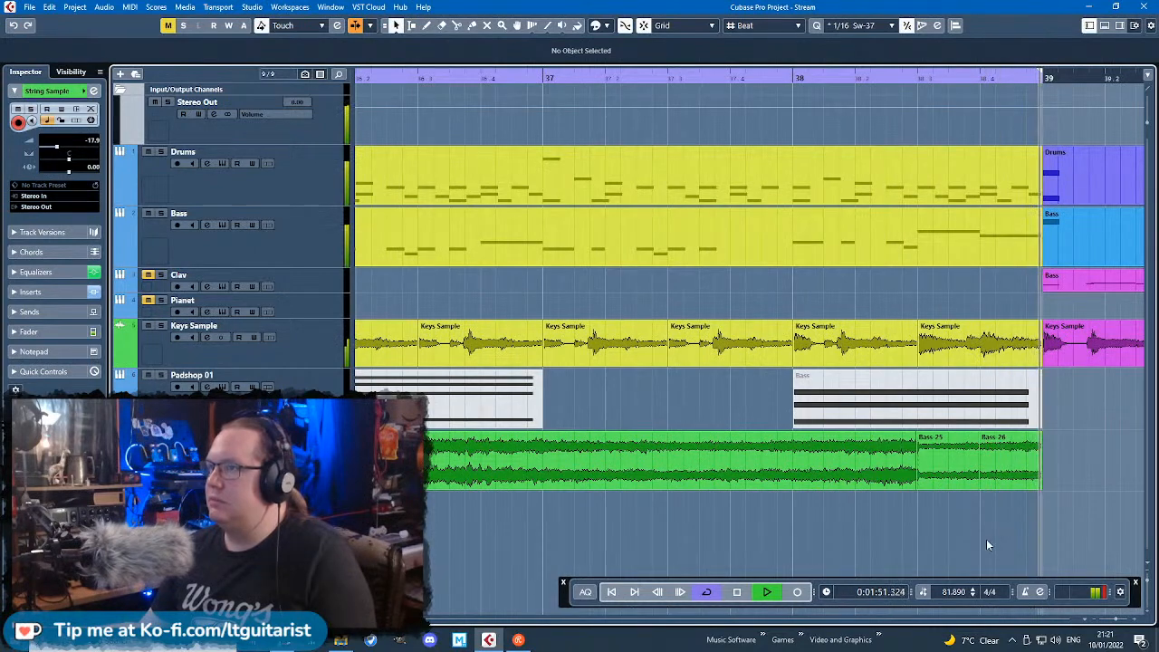
Step: Raise the volume of the Bass-25 clip in bar 34 to 3 dB and select its copy in bar 38
scroll(978, 540, down, 4)
click(772, 467)
scroll(783, 471, up, 4)
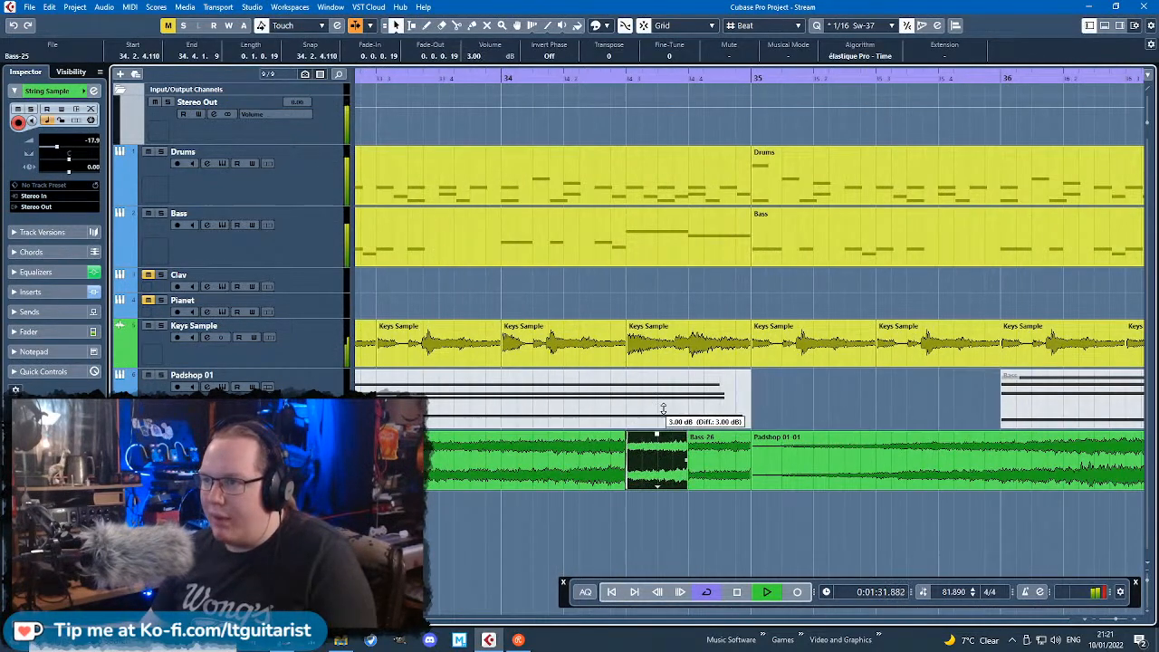
drag(664, 409, 664, 408)
scroll(647, 421, down, 4)
scroll(933, 509, up, 3)
click(977, 450)
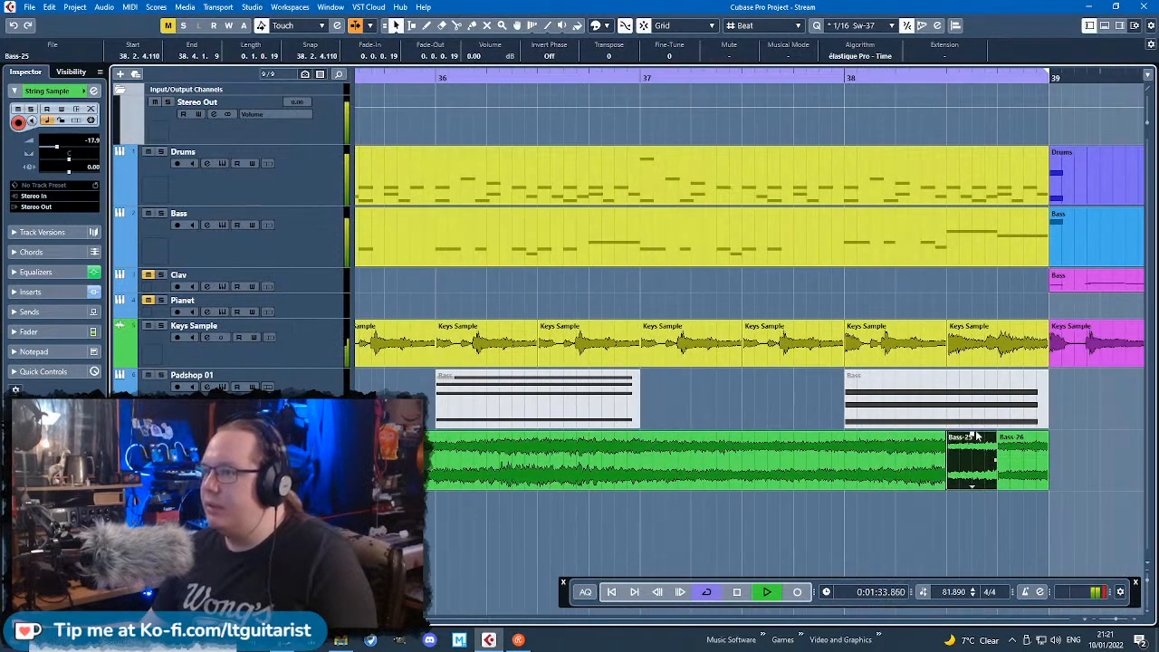
click(948, 552)
scroll(948, 553, down, 4)
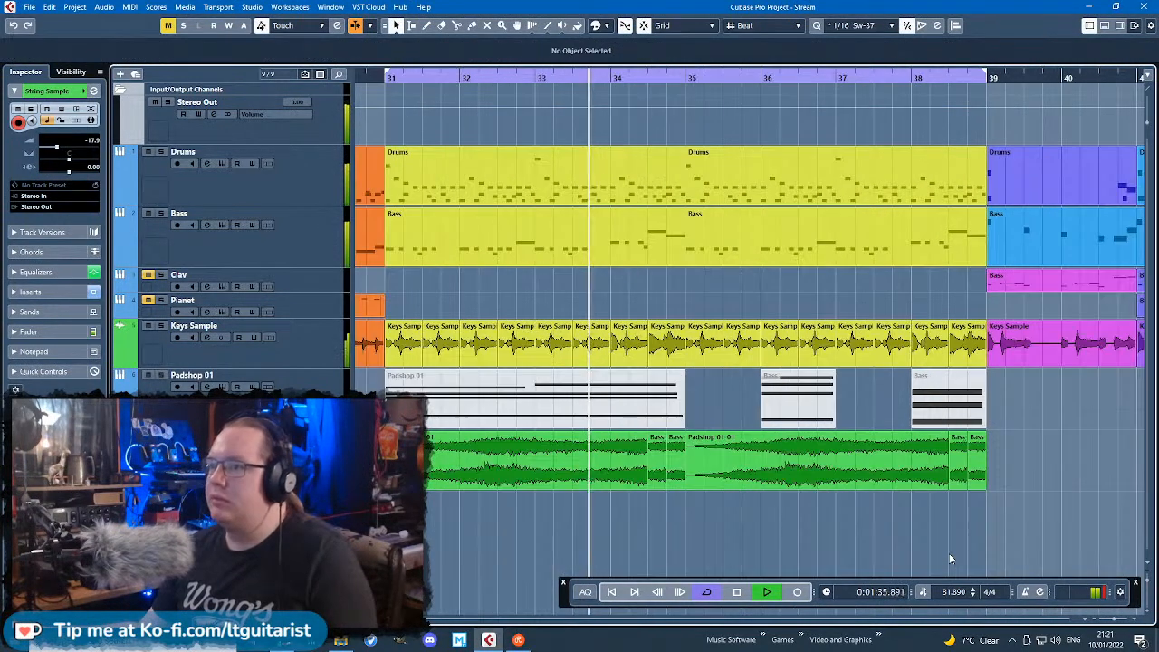
Step: Turn off looped playback of bars 31–39 and let the song play on into the following section
scroll(769, 534, up, 1)
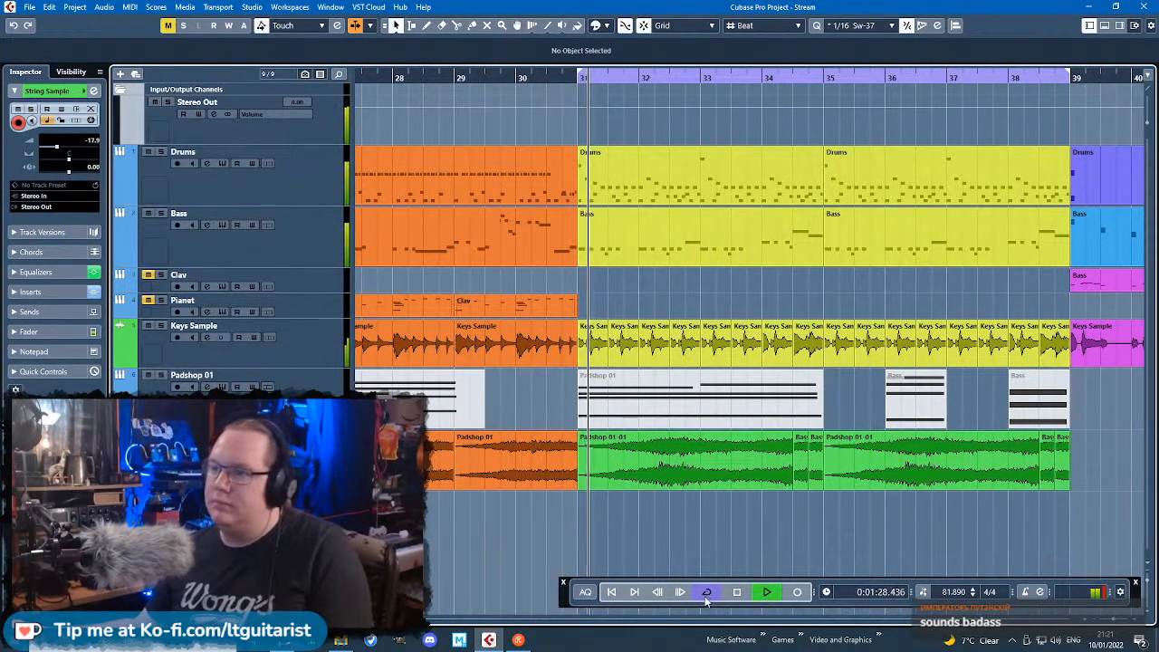
scroll(797, 509, down, 2)
scroll(820, 534, up, 1)
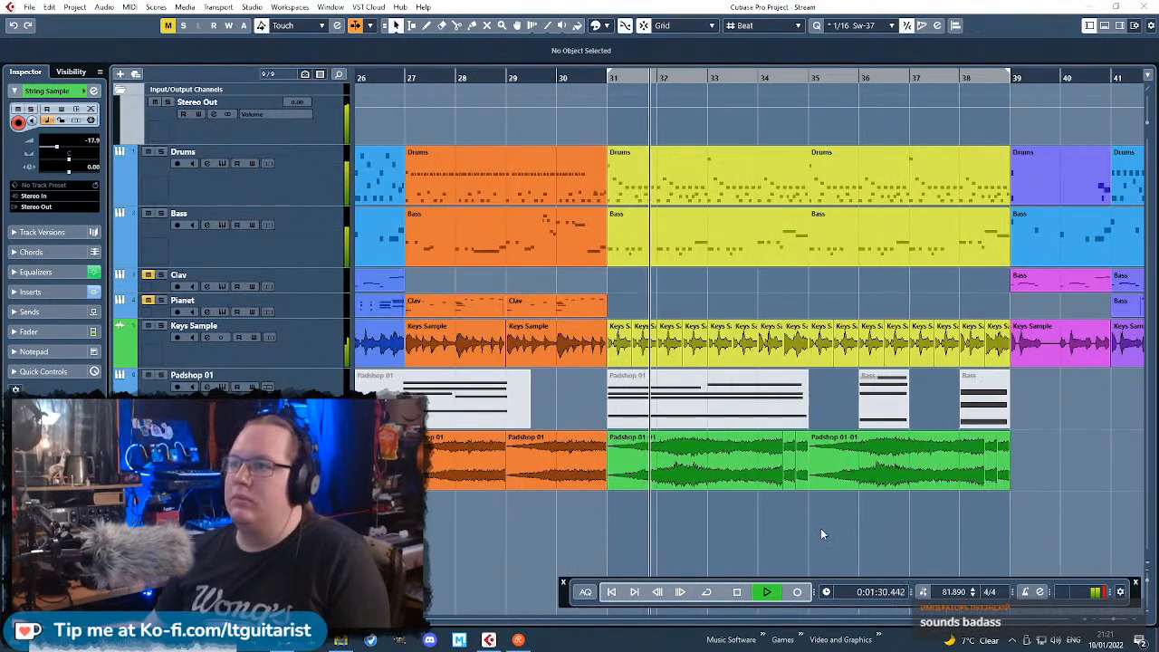
scroll(819, 531, down, 1)
scroll(798, 497, down, 1)
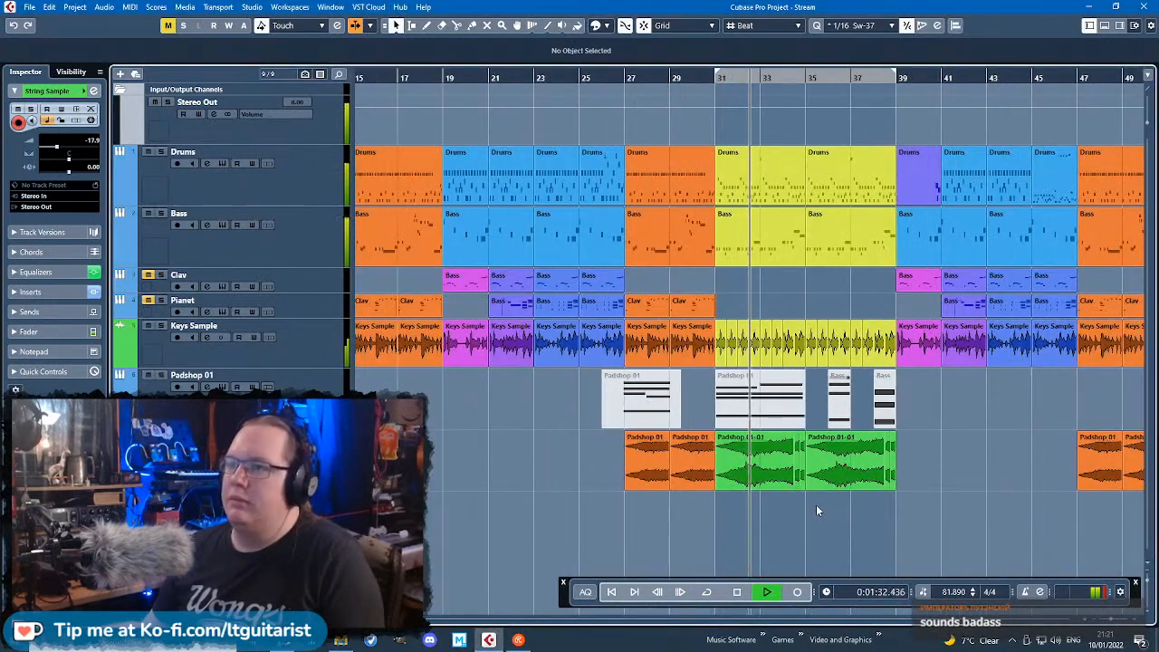
scroll(788, 544, up, 1)
scroll(833, 541, up, 1)
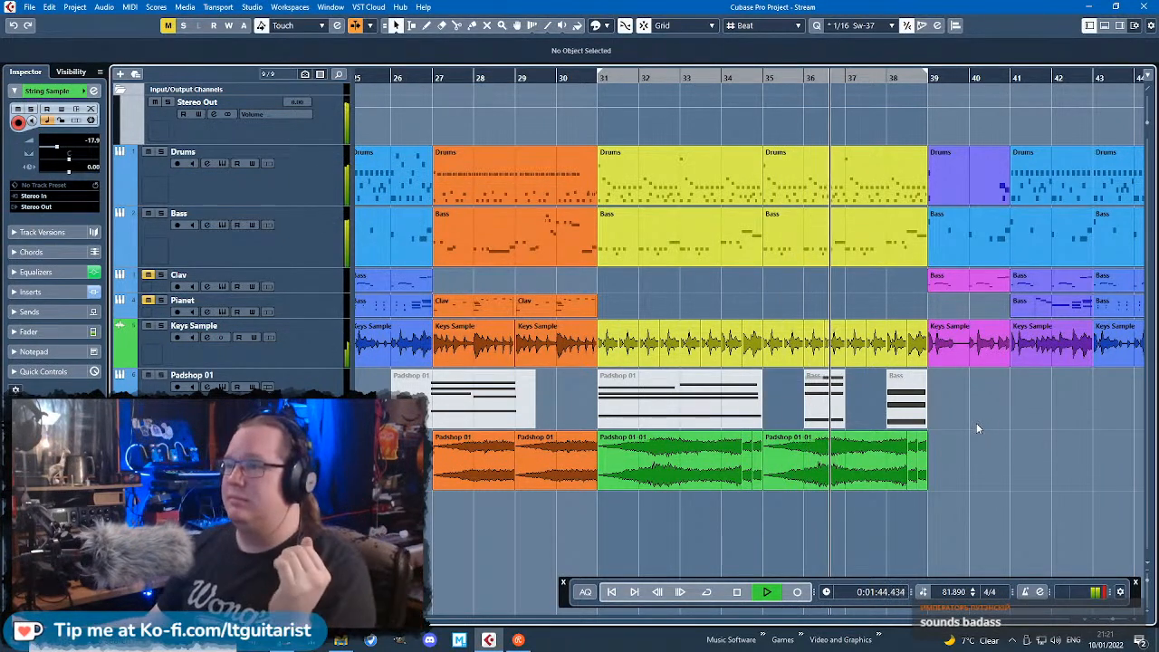
Step: Reduce the height of the Padshop 01 track
drag(226, 429, 226, 393)
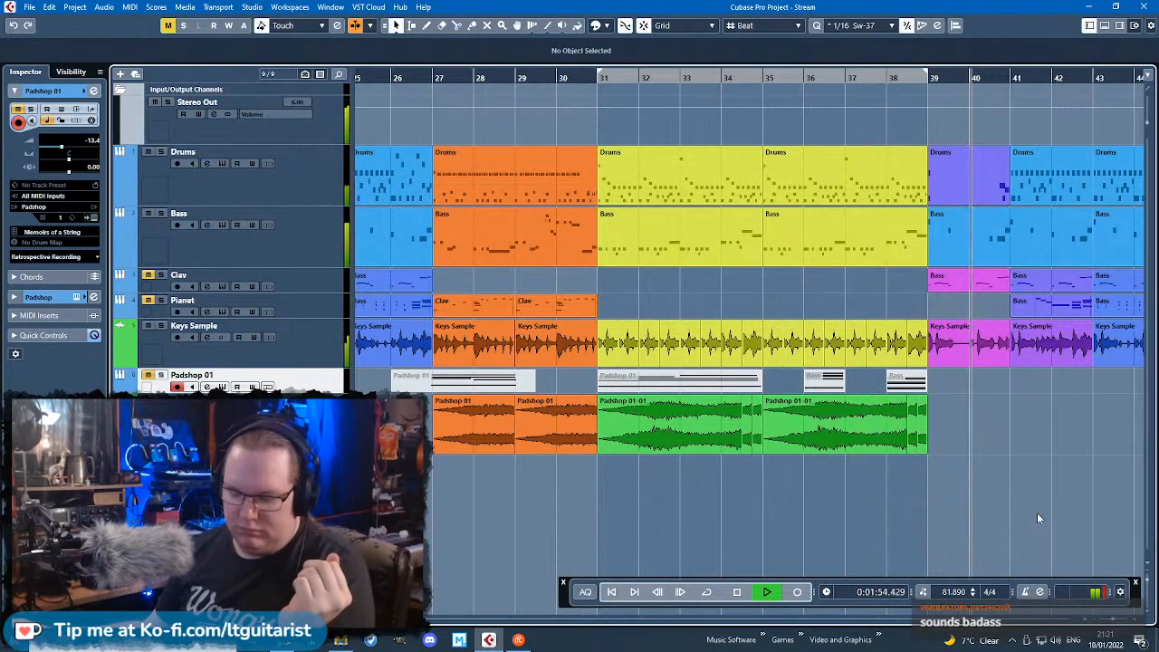
scroll(978, 521, down, 5)
scroll(973, 518, down, 1)
scroll(966, 516, up, 5)
scroll(966, 516, down, 3)
scroll(408, 511, left, 3)
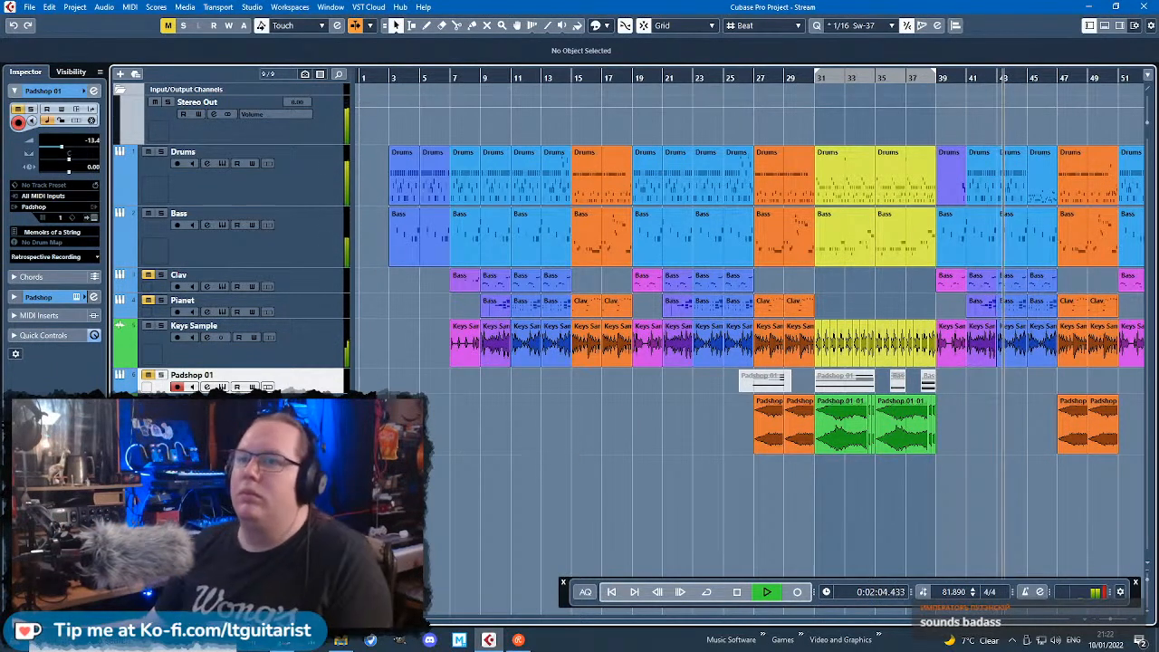
Step: Add one mono audio track with Input 1 as its input, routed to Stereo Out
right_click(272, 151)
click(398, 164)
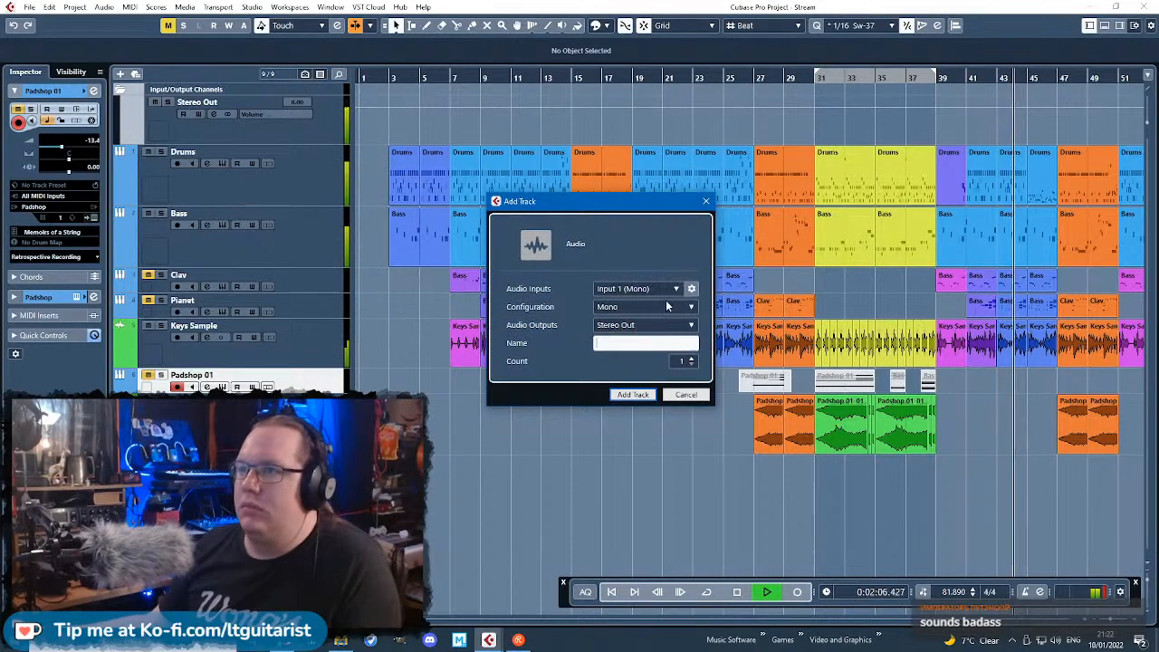
click(647, 290)
click(647, 267)
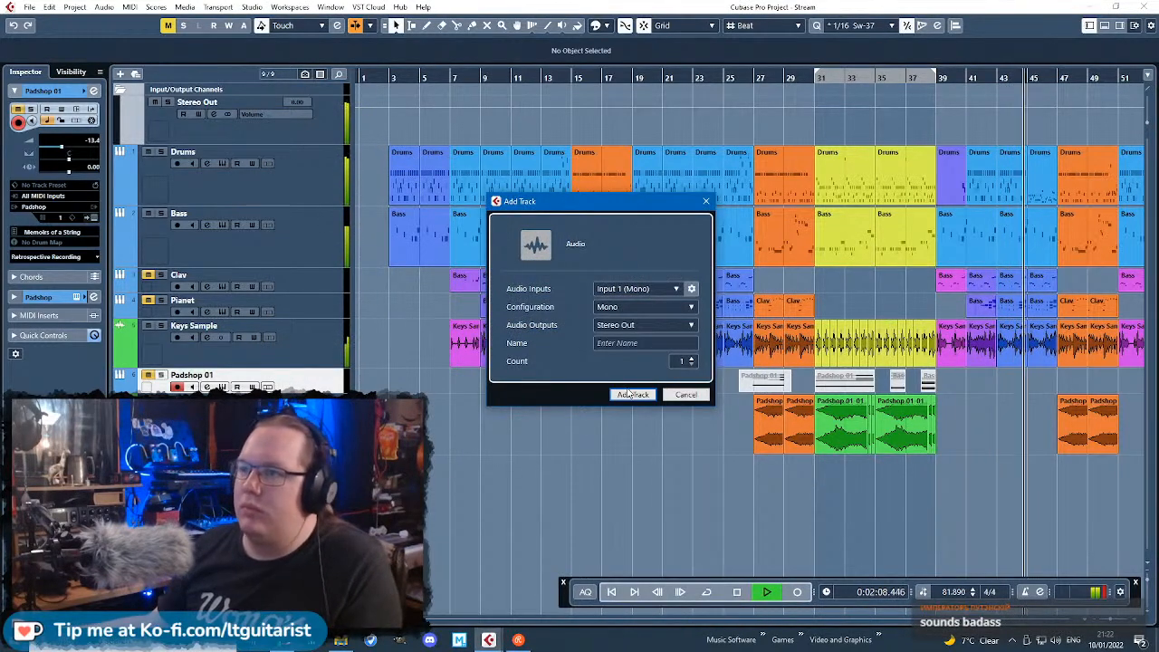
click(632, 395)
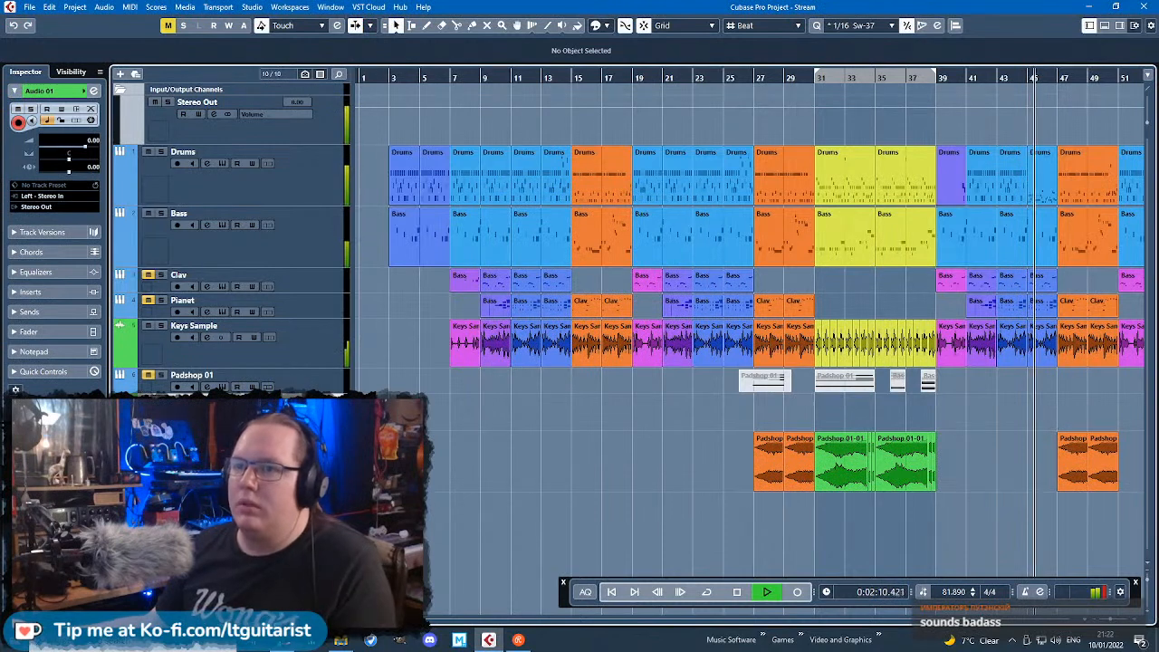
Step: Name the new audio track Guitar and place it between the Bass and Clav tracks
drag(204, 412, 204, 489)
key(g)
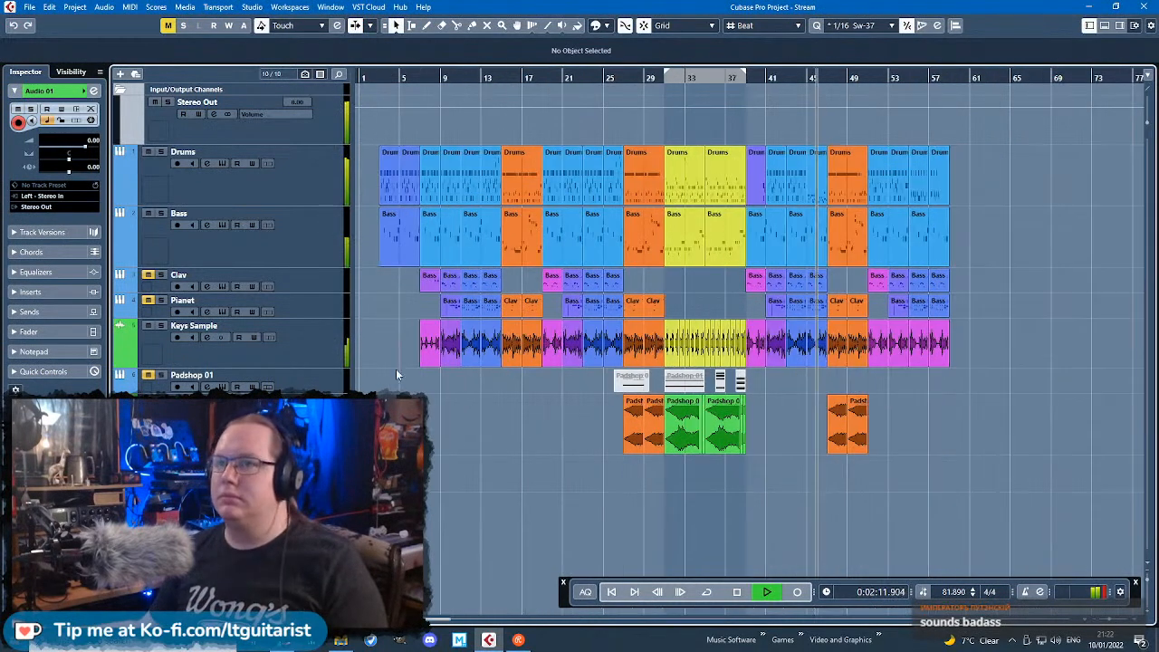
click(118, 90)
text(Guitar)
key(Return)
drag(312, 421, 332, 272)
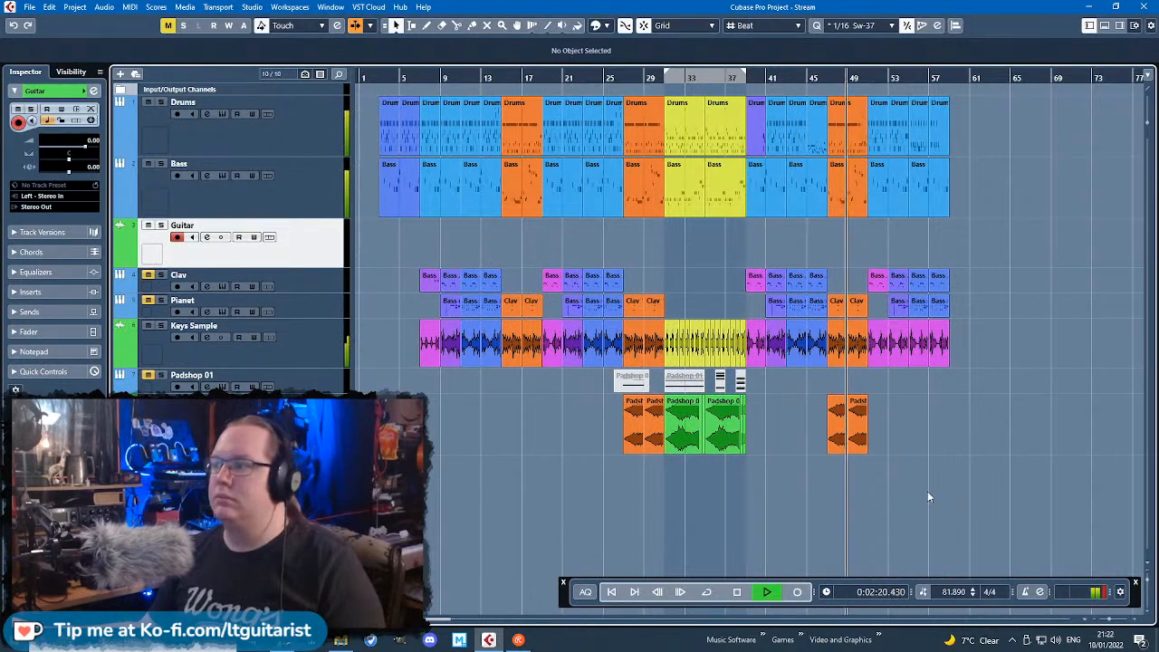
Step: Play from just before bar 3 and fill bars 5 and 6 with four half-bar quiet pieces of the Keys Sample clip
scroll(698, 516, up, 1)
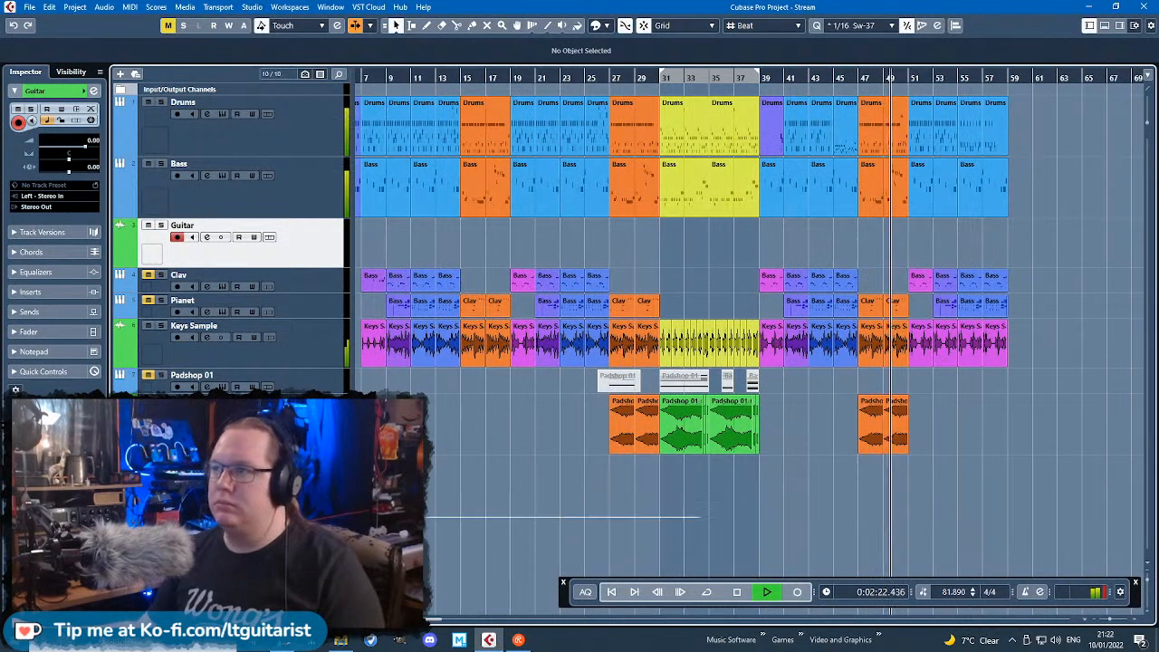
scroll(467, 507, left, 3)
click(376, 78)
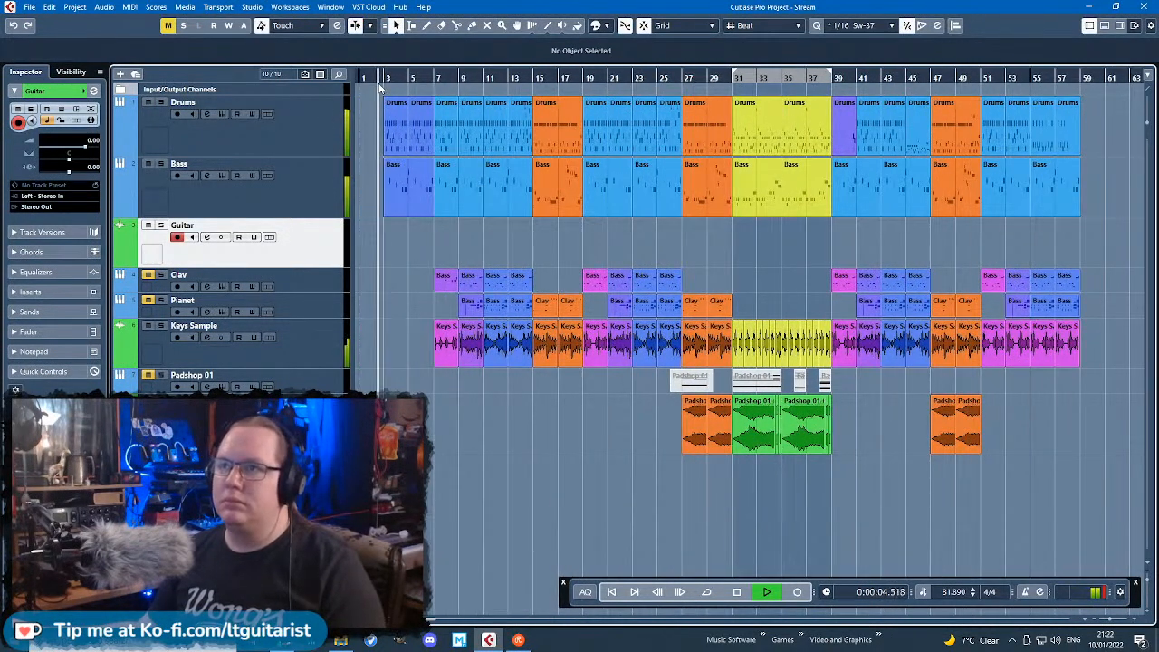
key(h)
key(h)
key(h)
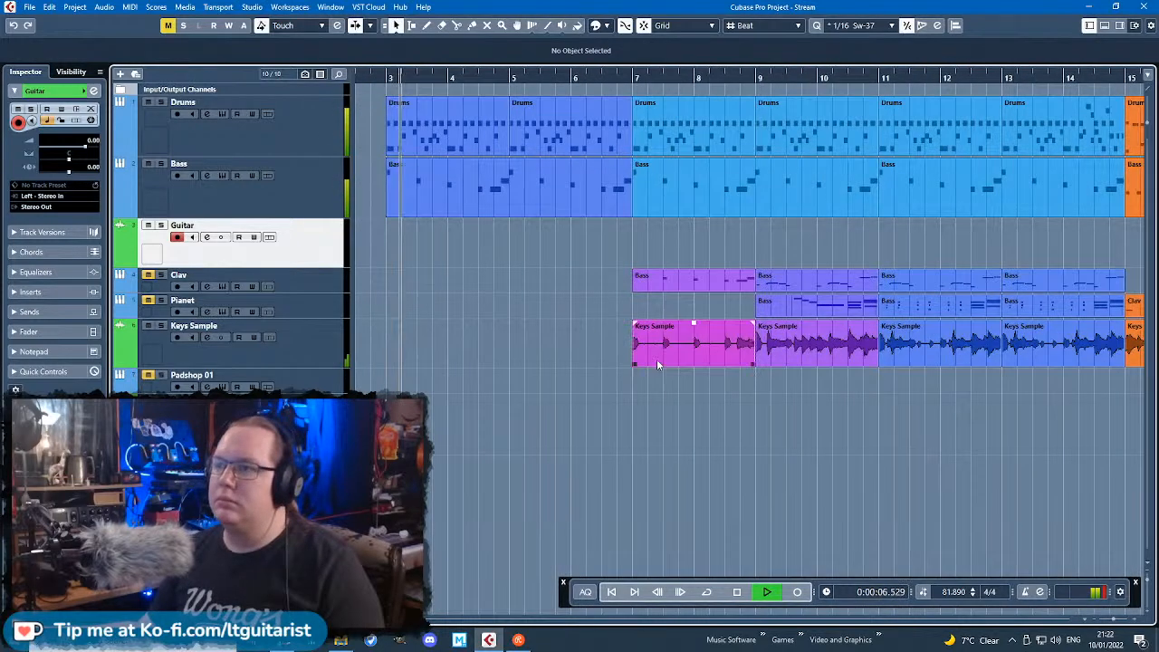
drag(634, 363, 522, 351)
alt+click(633, 359)
key(ctrl+d)
key(ctrl+d)
key(ctrl+d)
drag(506, 404, 601, 359)
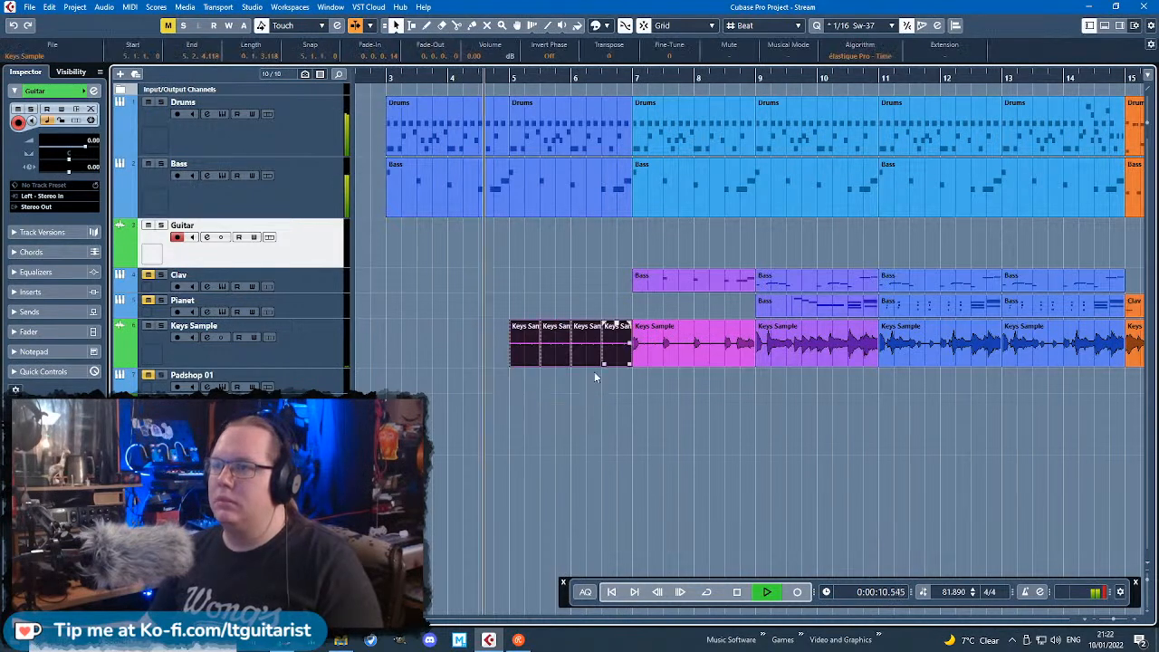
Step: Crossfade the four adjoining Keys Sample clips in bars 5 and 6
scroll(579, 373, up, 3)
click(521, 405)
drag(387, 311, 667, 347)
Step: Enable automation reading for the Keys Sample track's volume and continue playing the arrangement
click(121, 362)
click(148, 376)
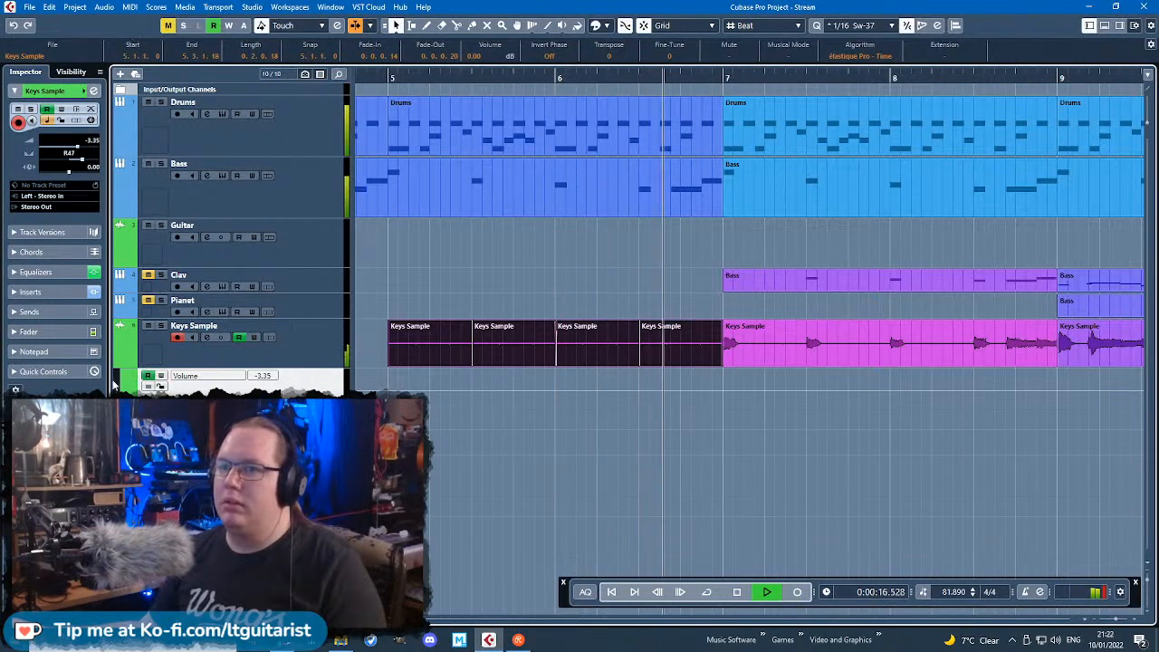
click(120, 362)
scroll(641, 451, down, 3)
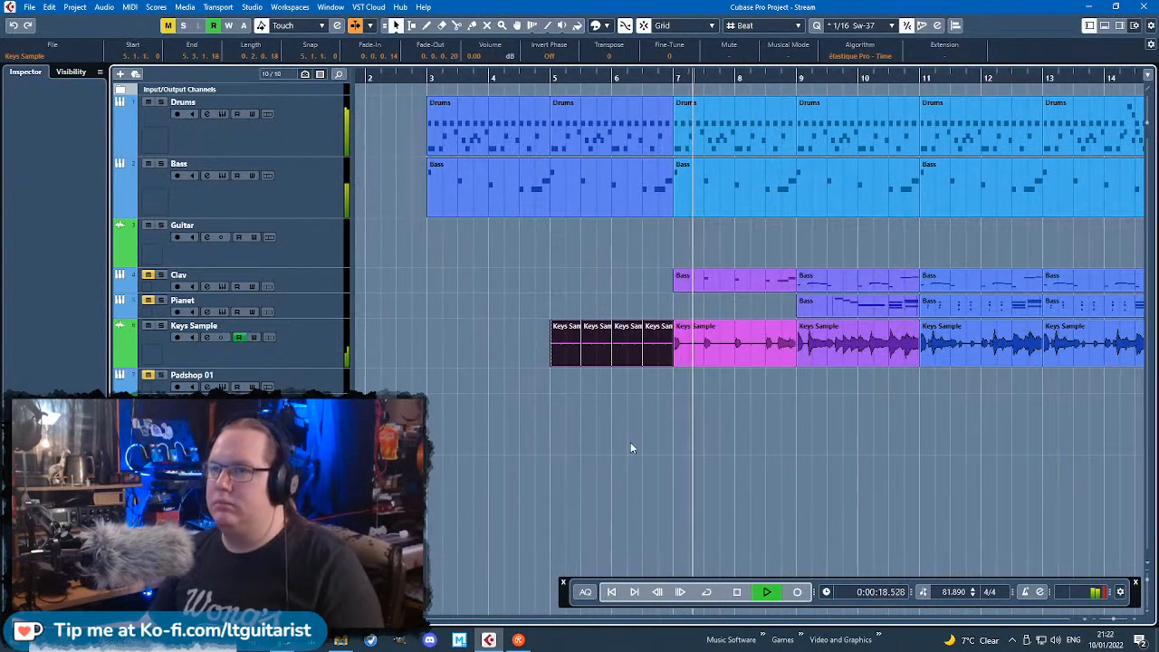
scroll(626, 447, down, 4)
scroll(507, 445, down, 2)
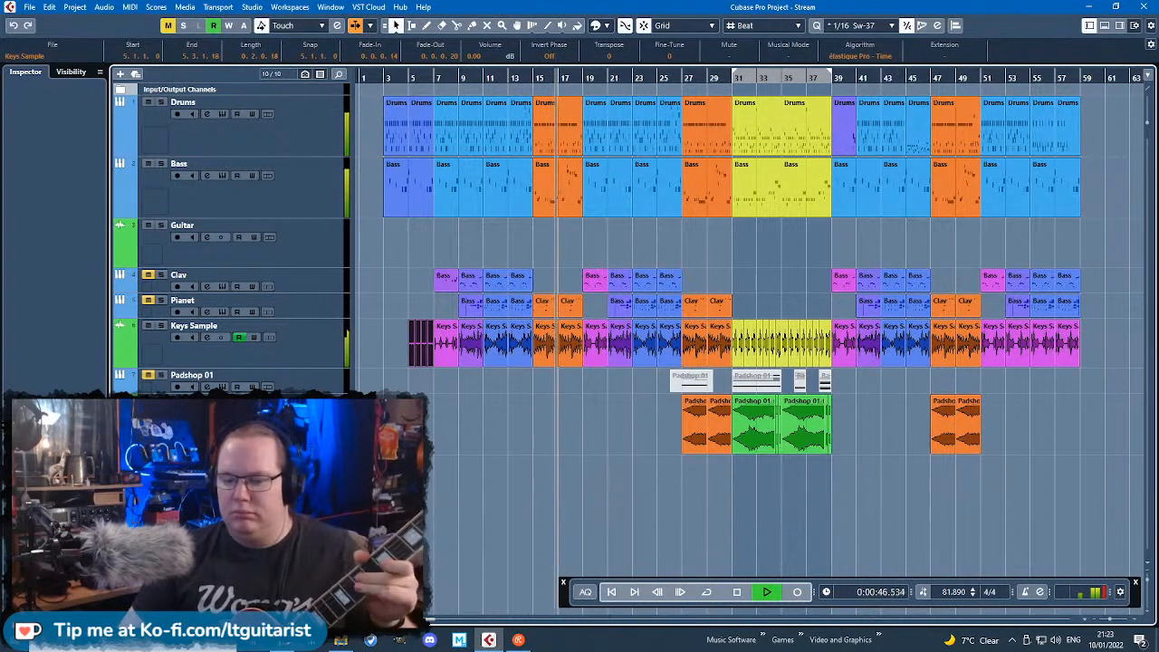
Step: Turn on input monitoring for the Guitar track and load Guitar Rig 5 from Native Instruments in its first insert slot
click(188, 228)
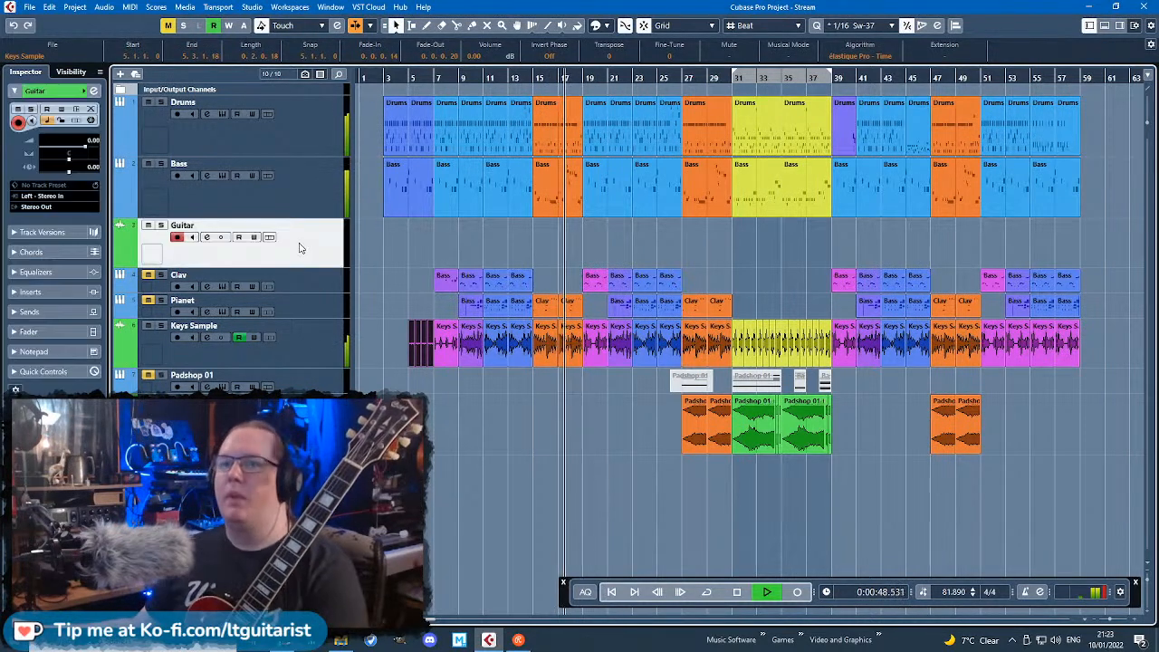
click(193, 238)
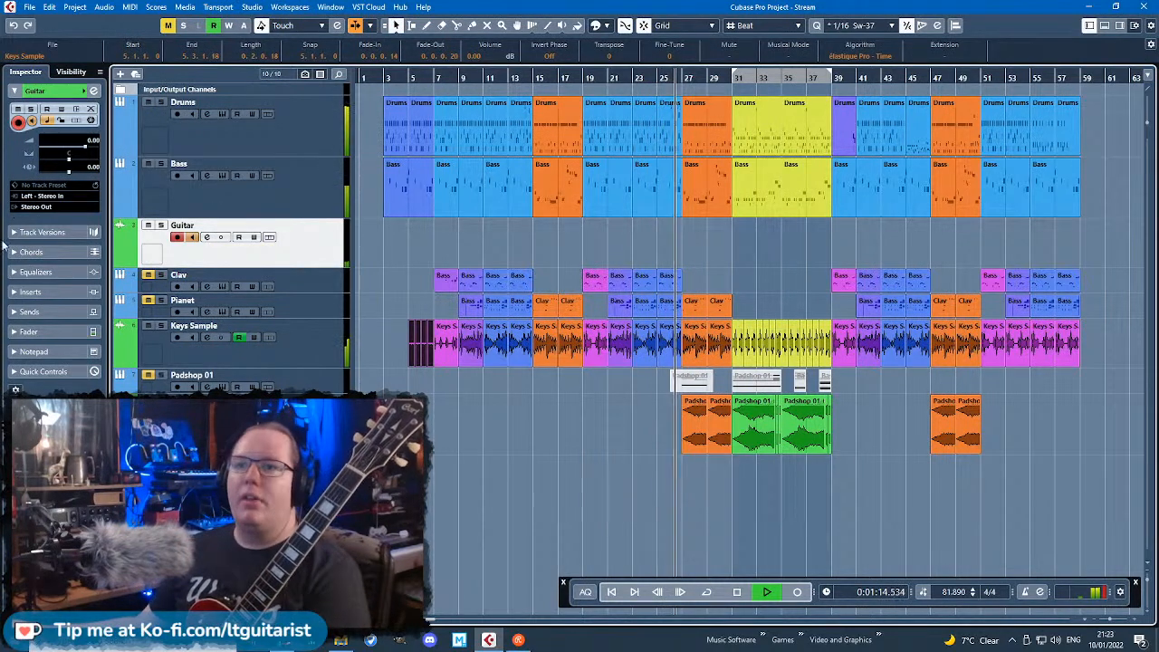
click(29, 291)
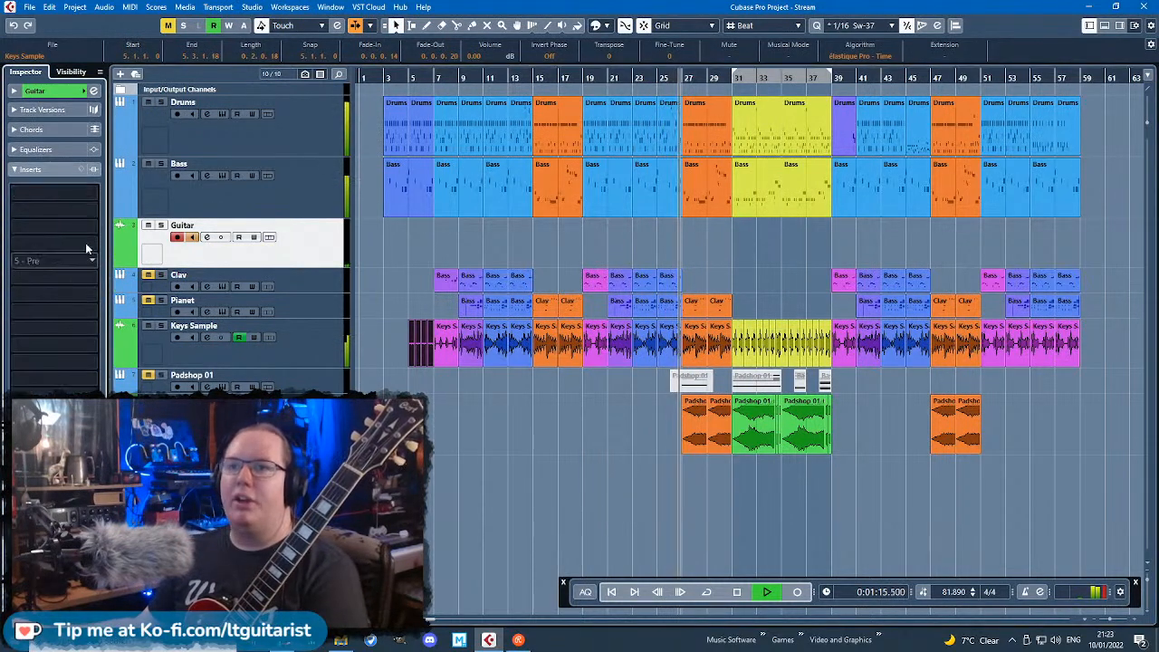
click(93, 190)
click(29, 273)
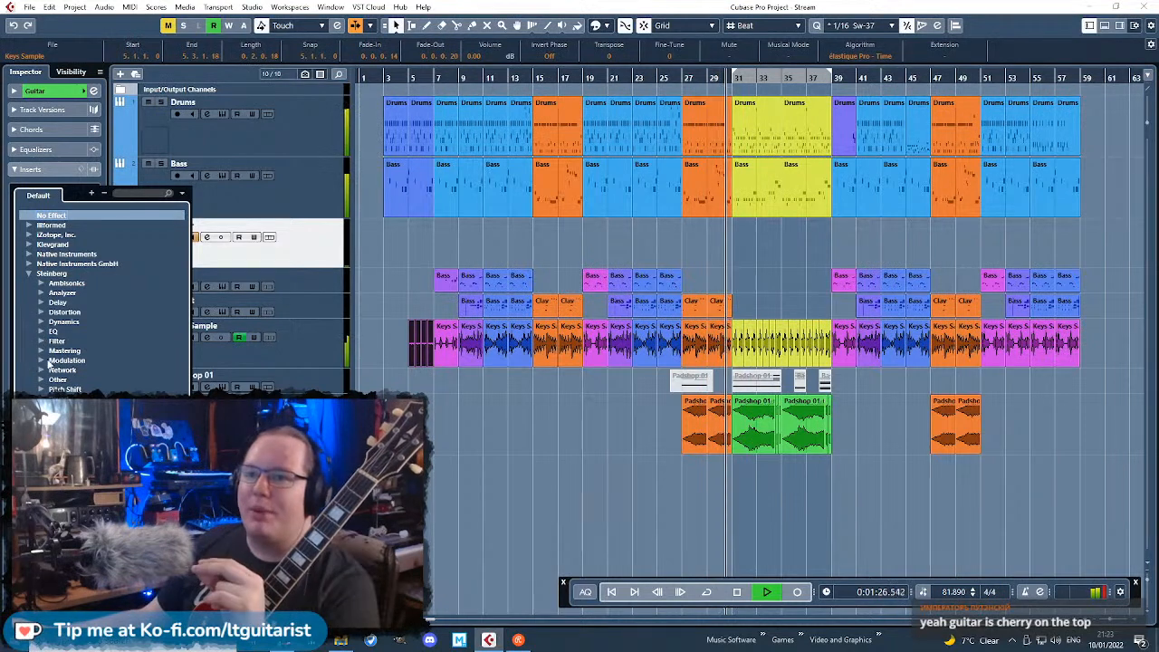
click(29, 265)
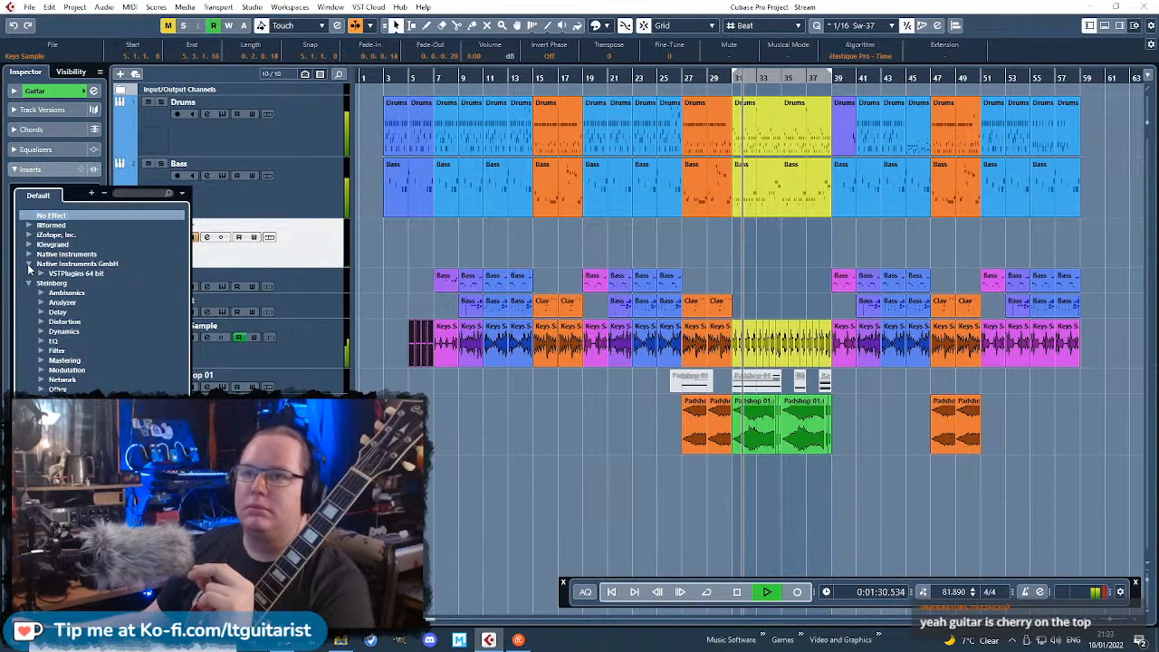
click(29, 265)
double_click(30, 255)
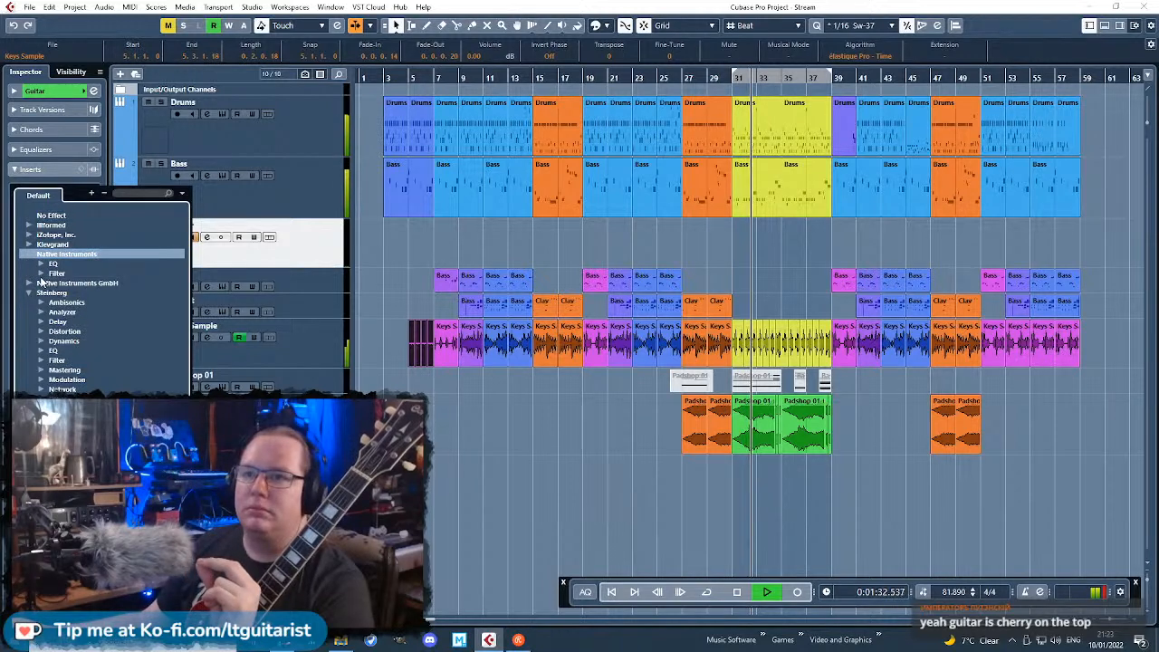
click(28, 282)
click(42, 293)
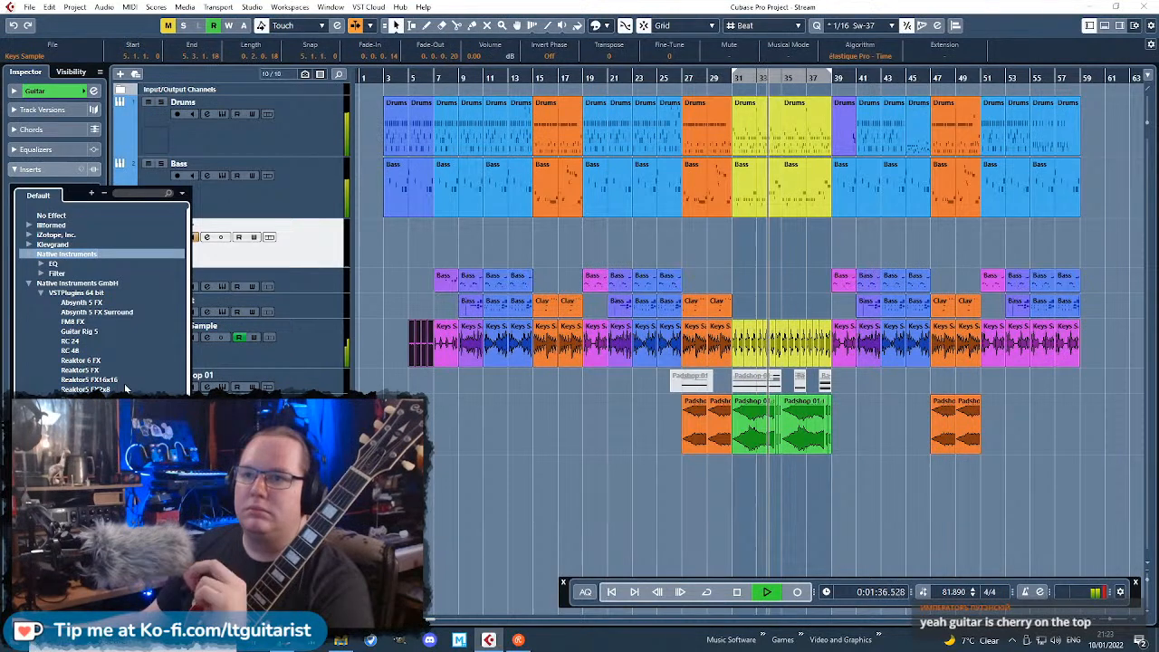
double_click(92, 333)
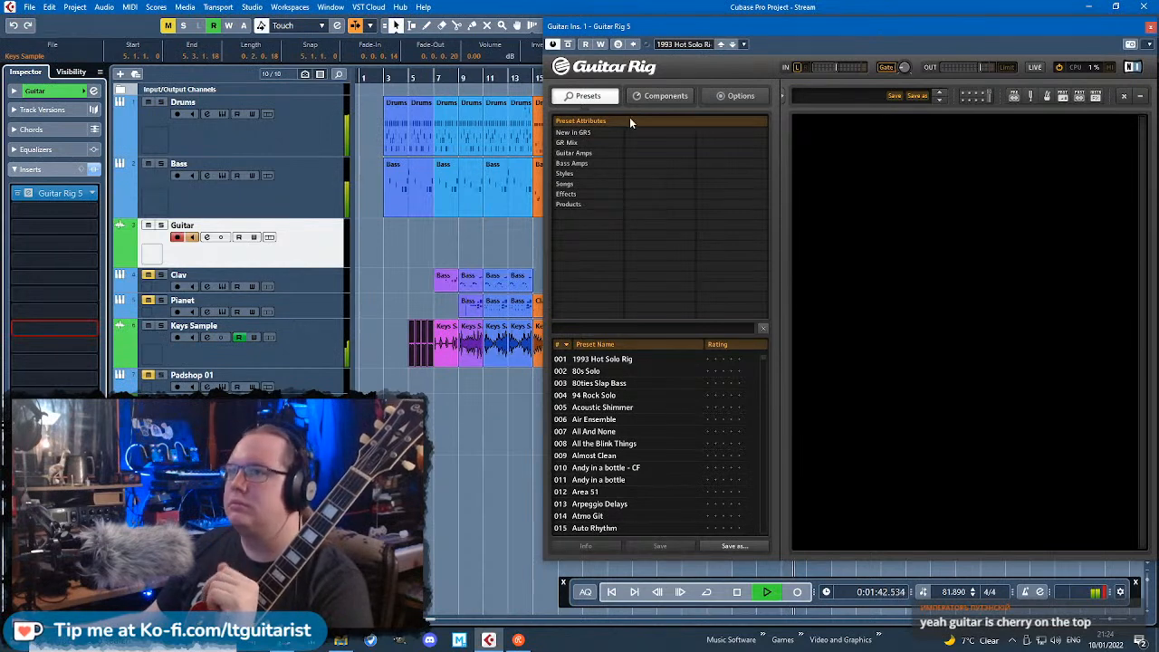
Step: Add the Jazz Amp with its matched cabinet to the Guitar Rig rack and show the tuner
click(665, 96)
click(669, 147)
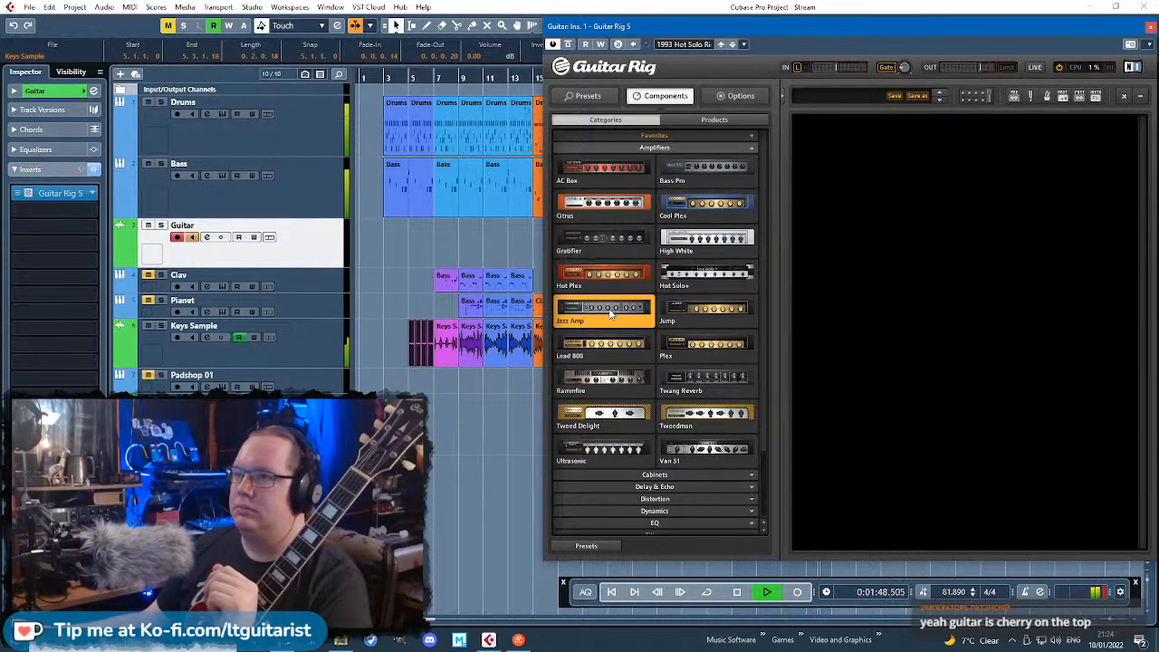
drag(611, 312, 950, 193)
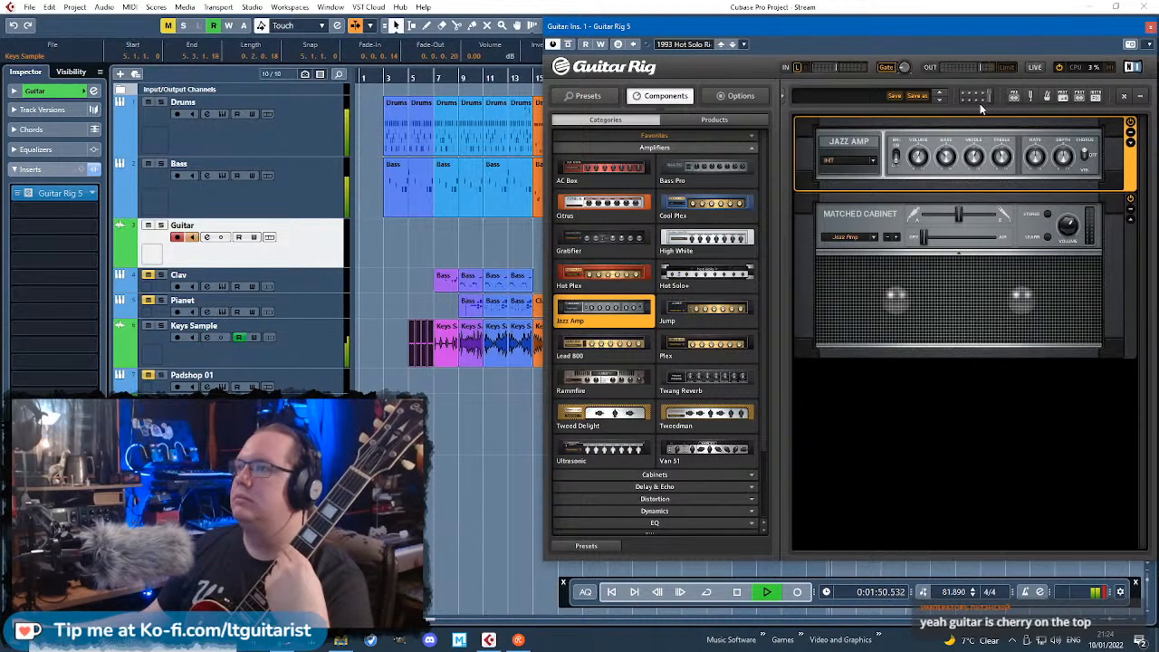
click(1029, 97)
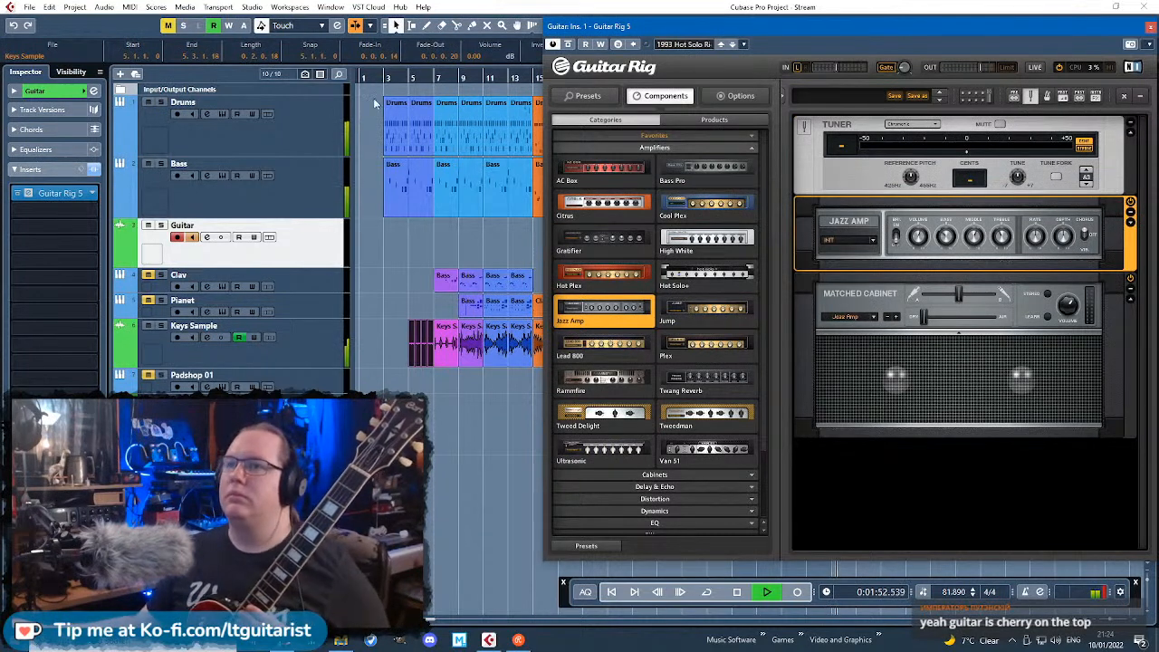
Step: Adjust the Jazz Amp and its matched cabinet while the song plays from bar 5, and hide the tuner
click(414, 78)
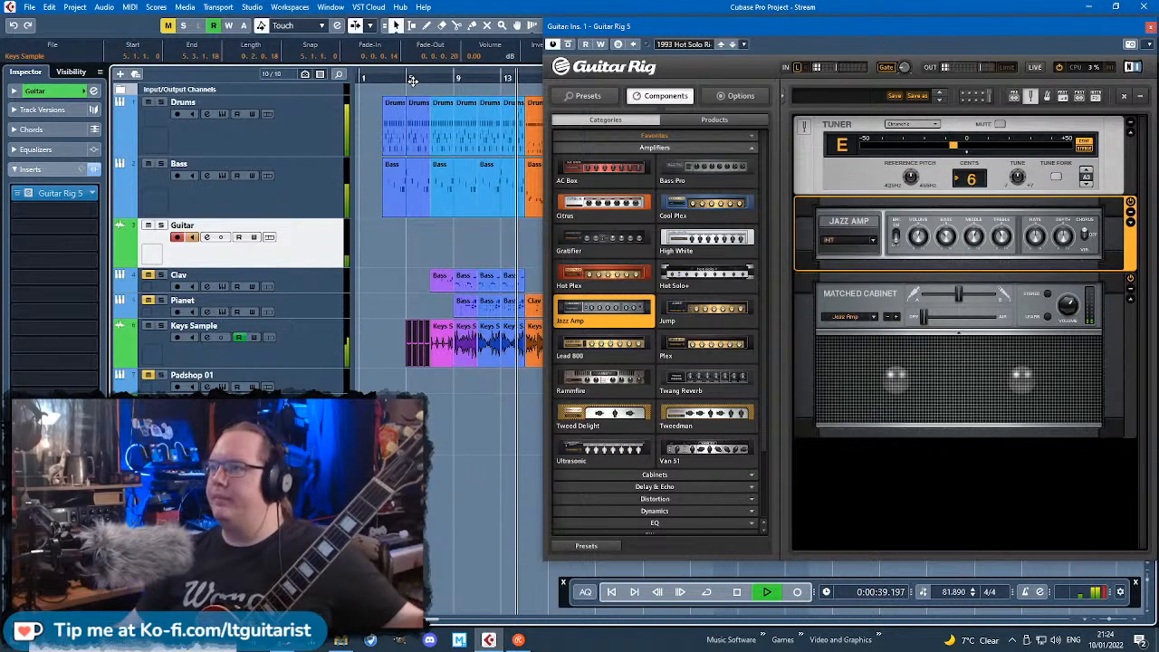
click(896, 241)
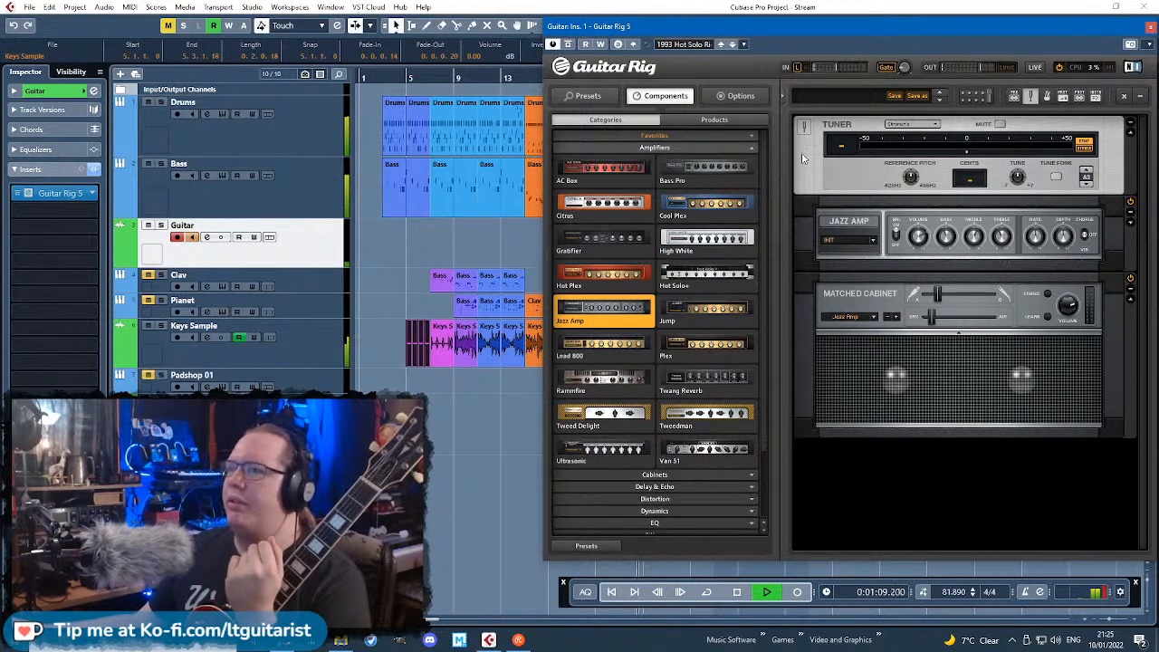
click(1031, 96)
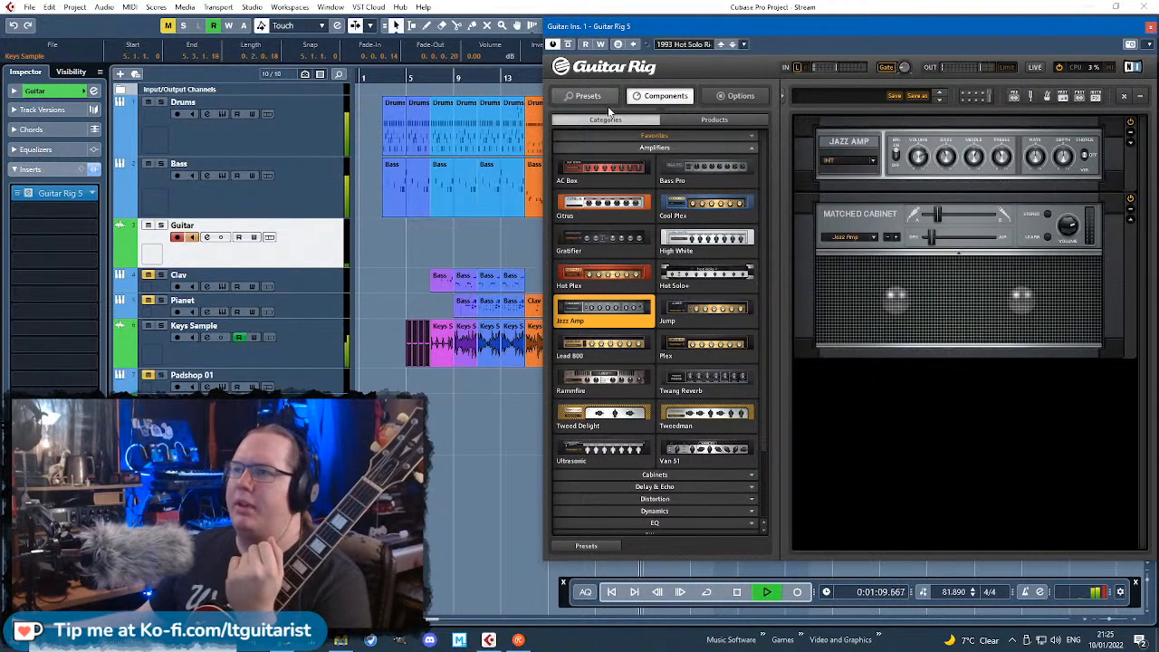
Step: Add the Fast Comp compressor in front of the Jazz Amp in the rack and close Guitar Rig
click(666, 487)
scroll(674, 507, down, 3)
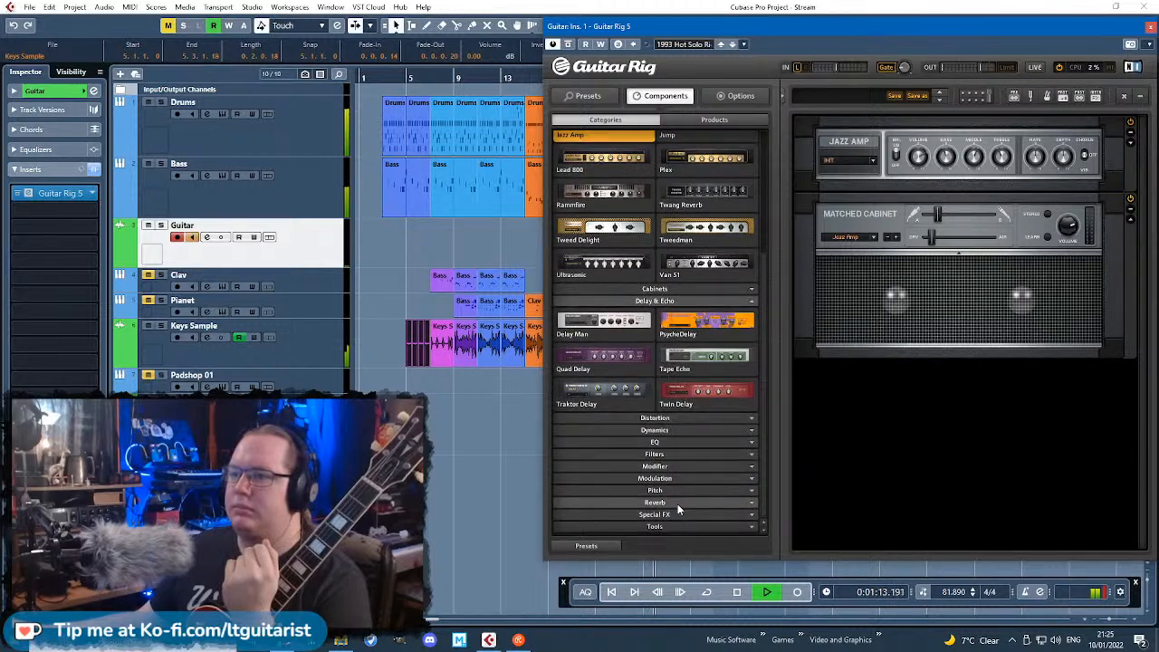
click(675, 431)
scroll(708, 464, down, 3)
scroll(708, 465, down, 1)
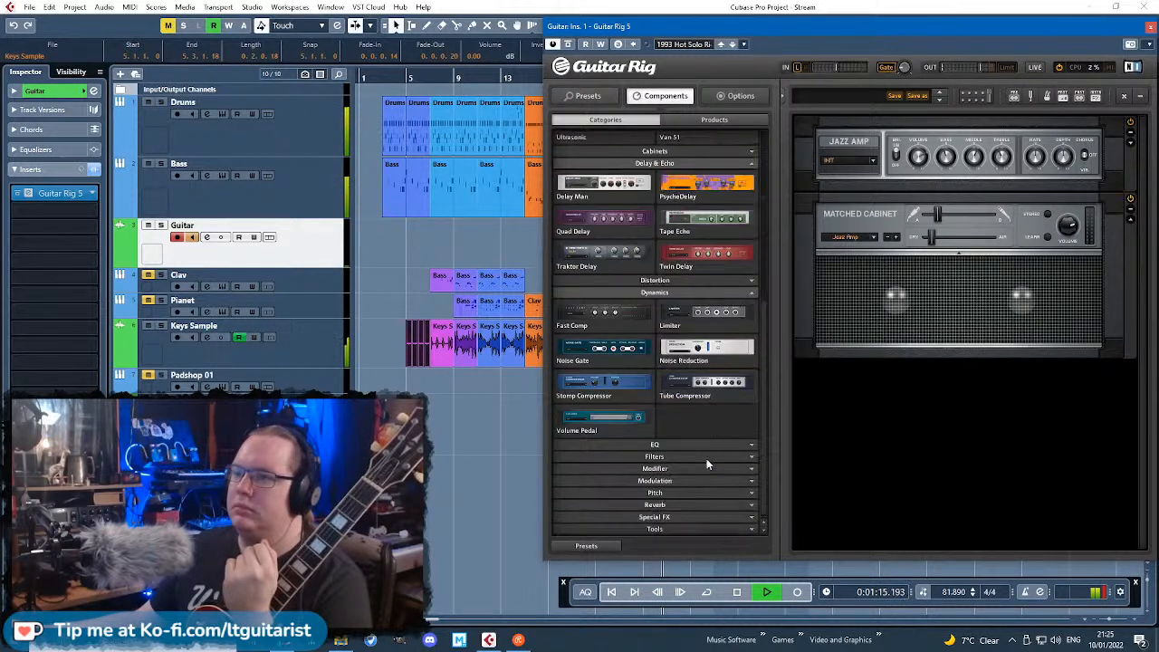
drag(643, 321, 904, 167)
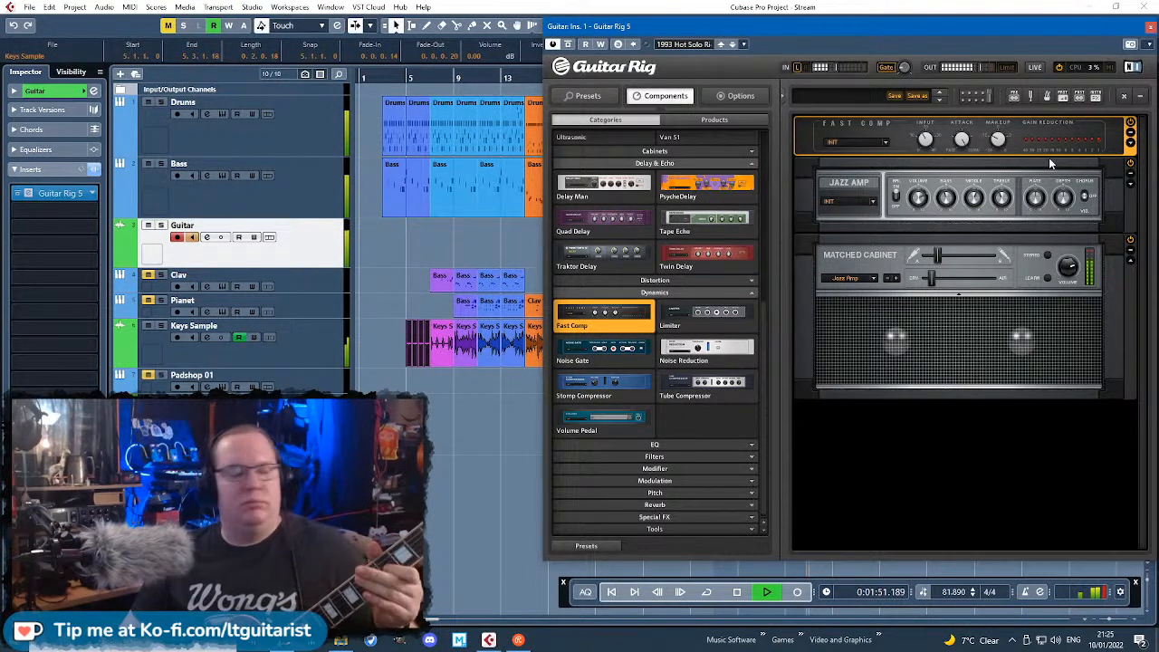
click(1150, 27)
Step: Rehearse over the song, record a guitar take from about bar 18 to bar 27, and delete it
drag(409, 77, 415, 109)
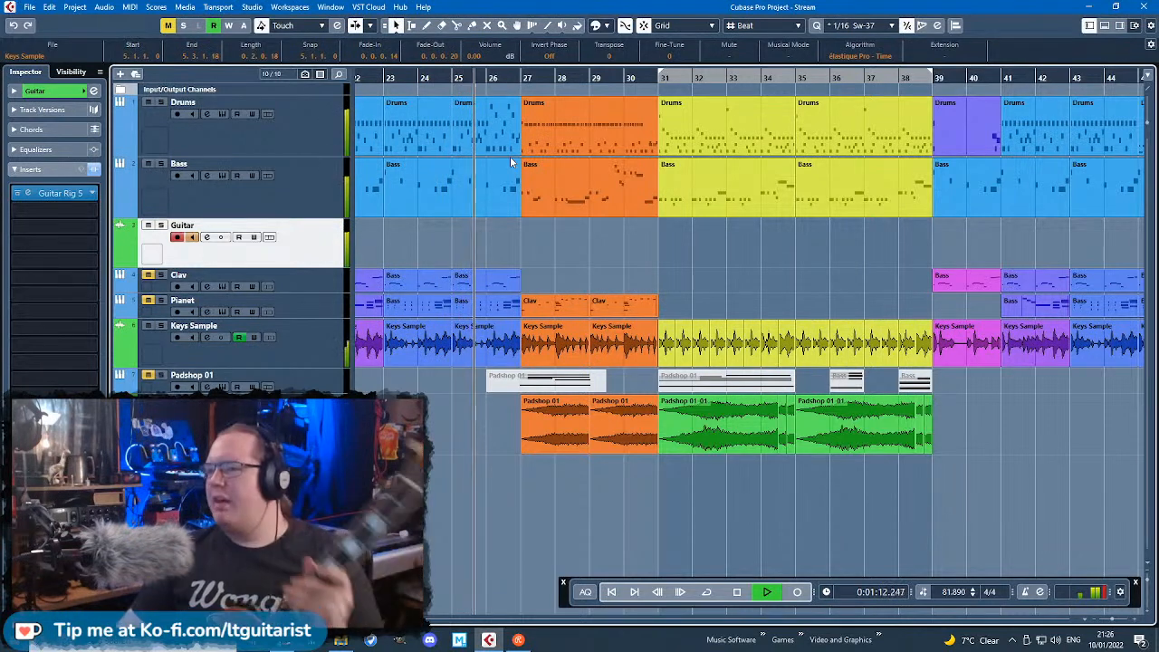
key(space)
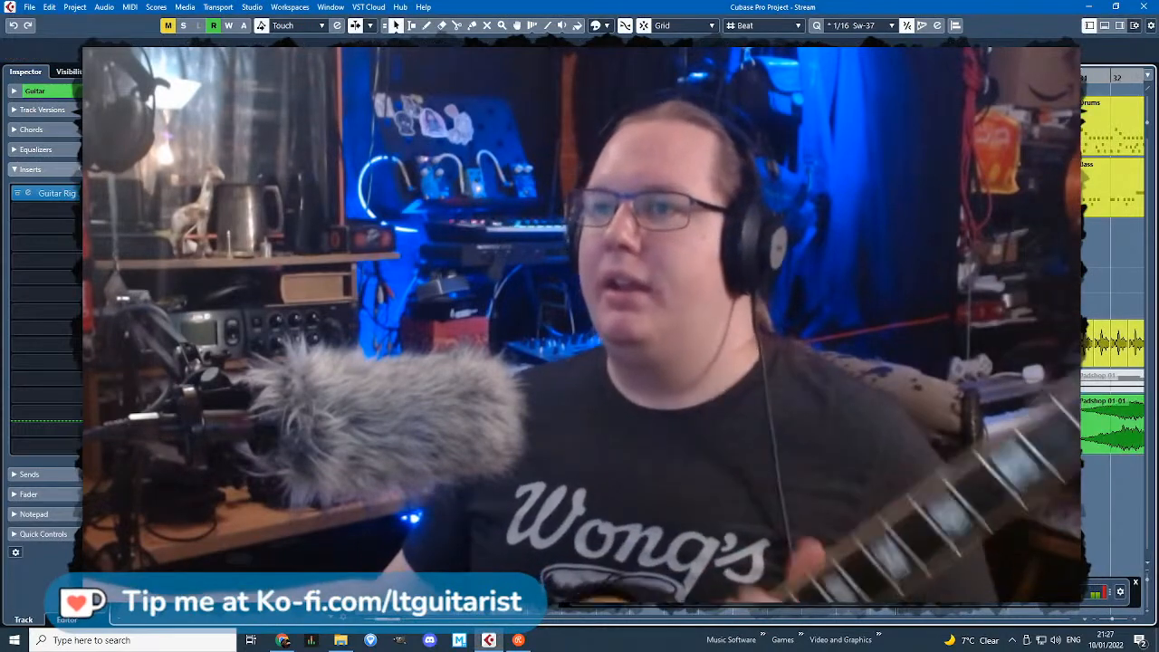
key(space)
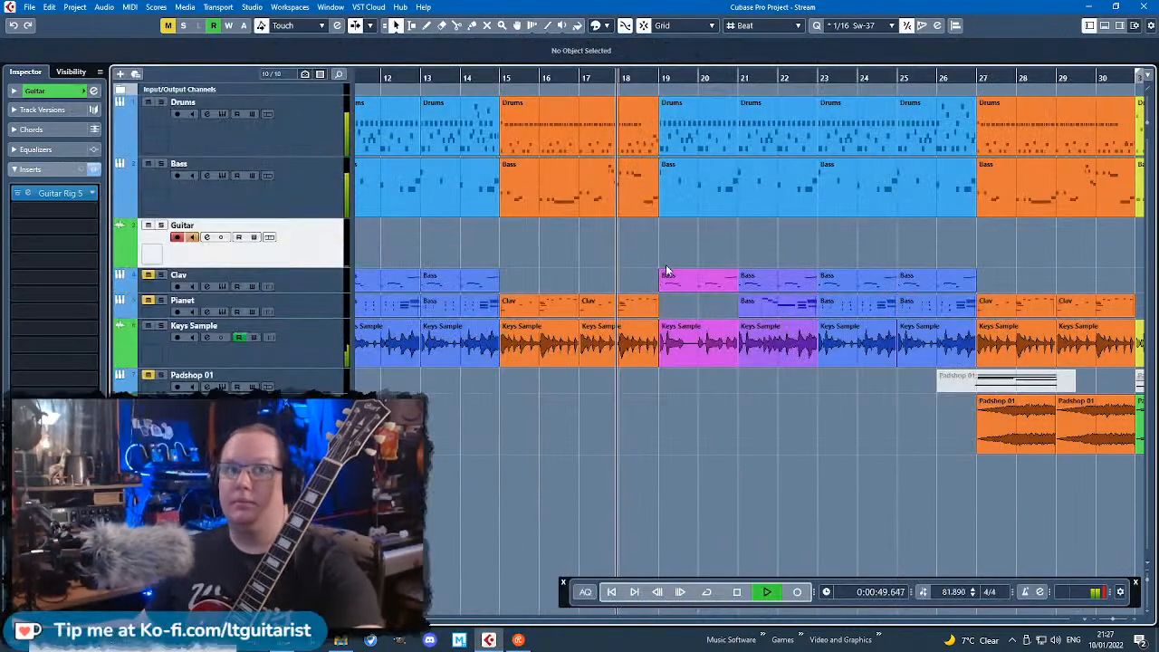
click(797, 592)
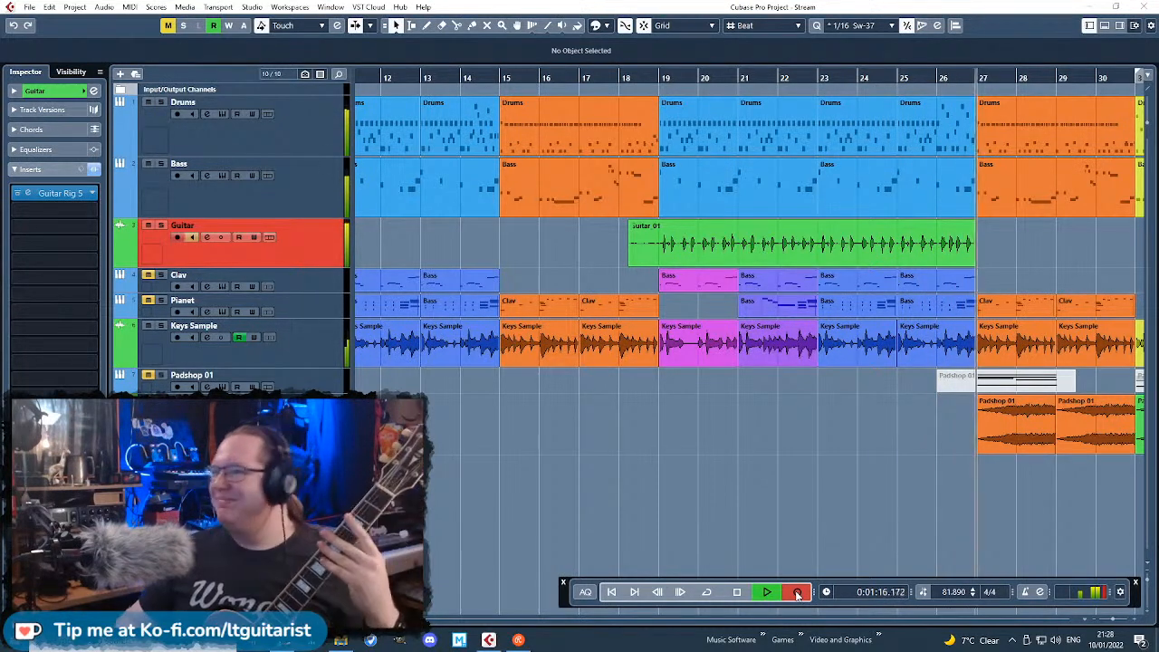
key(space)
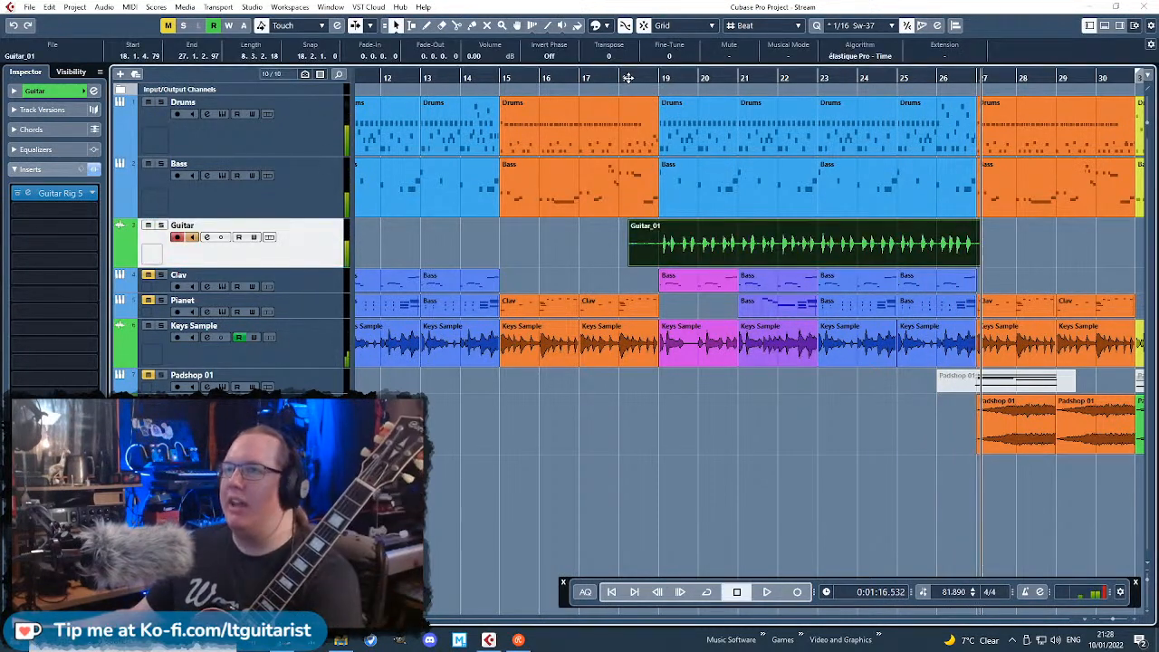
key(Delete)
Step: Record a new guitar take from late bar 16 and trim it to the two bars from bar 19 to 21
key(space)
click(806, 597)
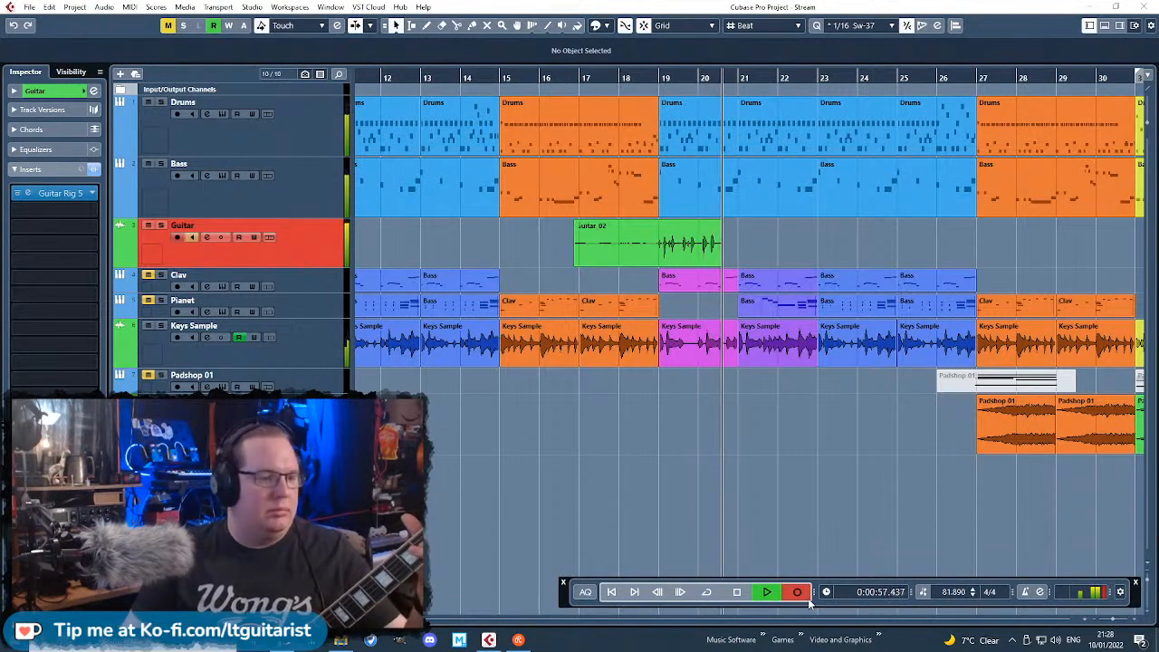
key(space)
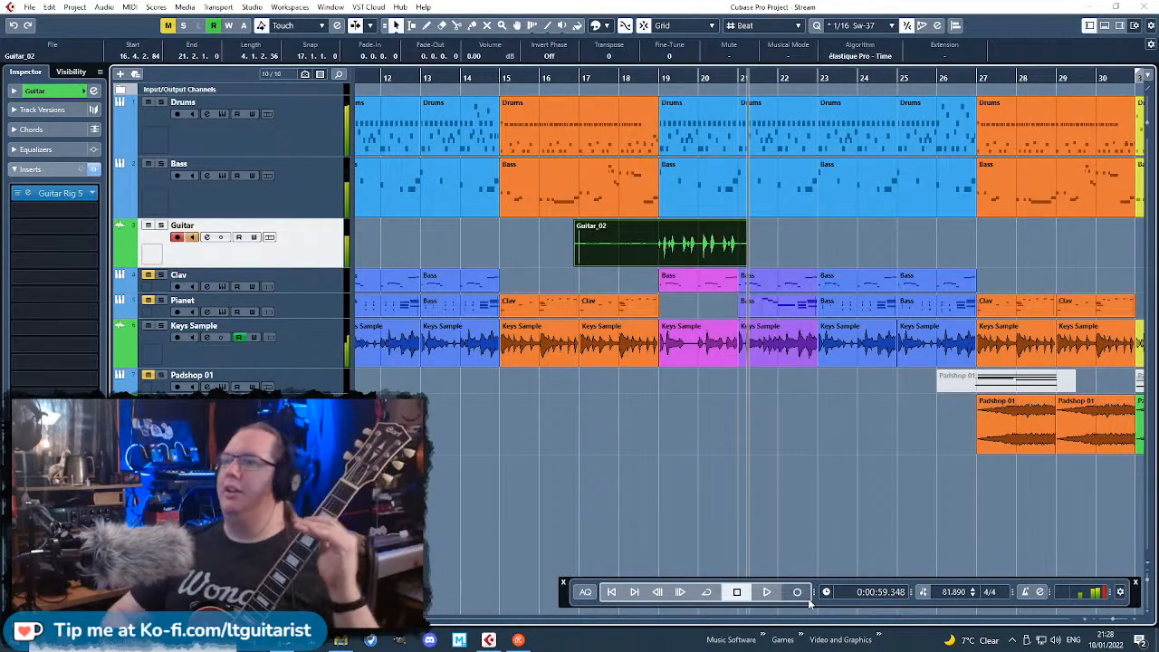
alt+click(660, 257)
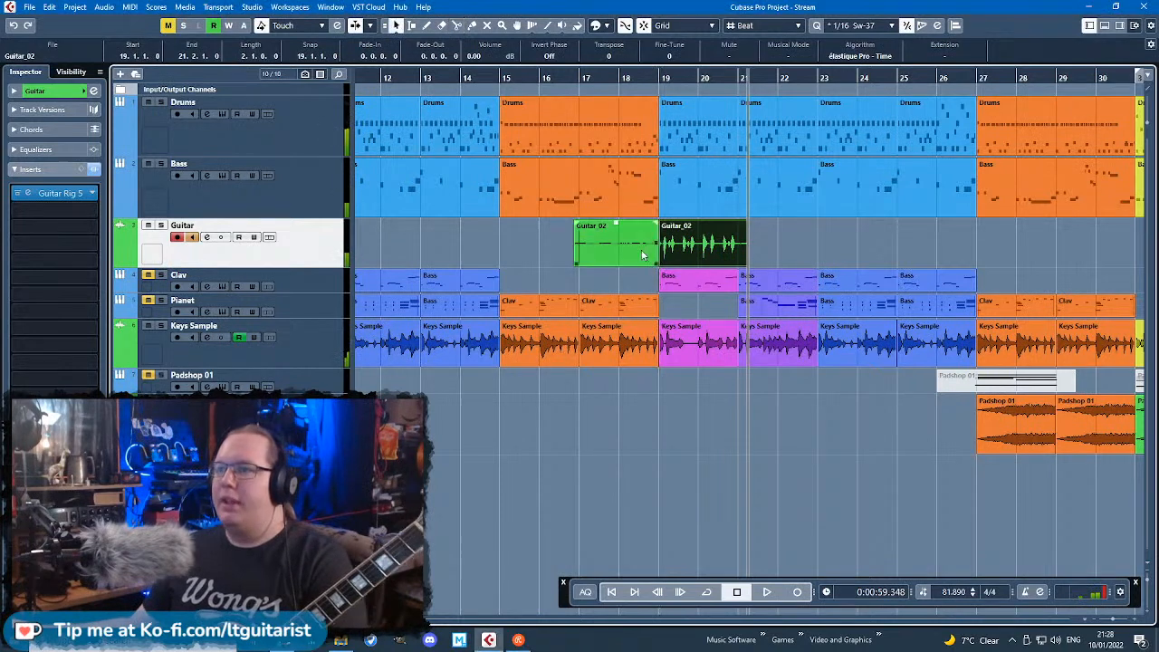
click(645, 256)
key(Delete)
drag(744, 262, 740, 264)
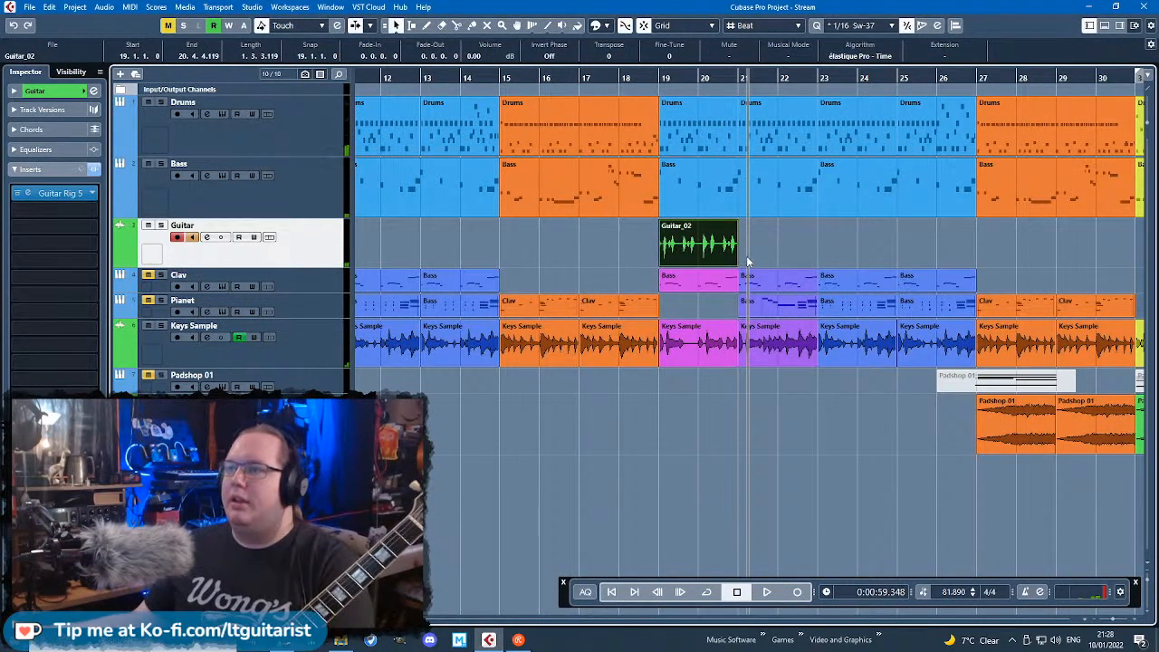
Step: Duplicate the two-bar guitar clip three times to fill bars 19 to 26 and play it back
key(ctrl+d)
key(ctrl+d)
key(ctrl+d)
key(space)
drag(603, 258, 899, 260)
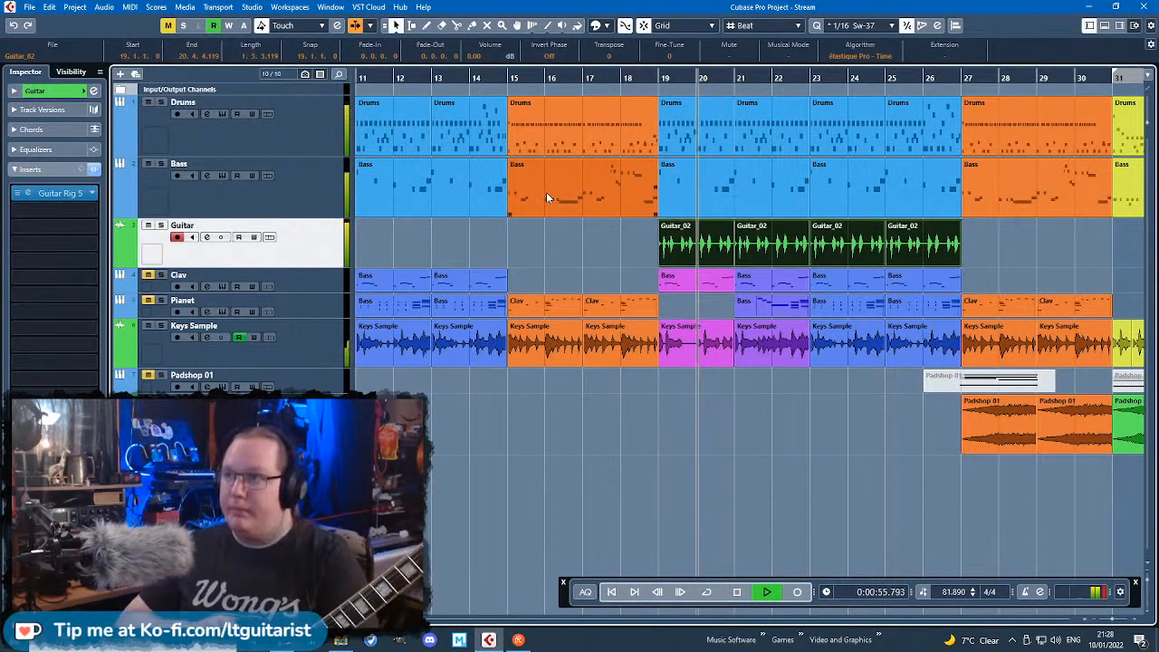
Step: Audition the repeated guitar clips against the song and delete all four of them
key(h)
scroll(564, 271, up, 4)
scroll(597, 278, down, 2)
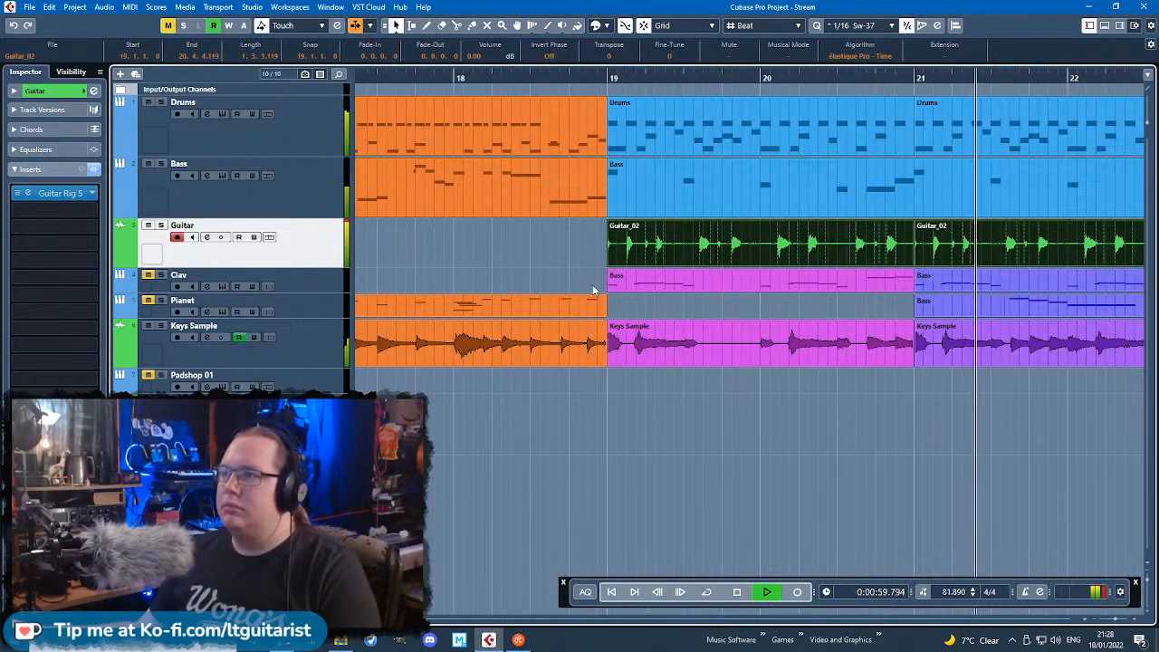
scroll(594, 290, down, 4)
scroll(735, 354, up, 4)
scroll(593, 387, down, 4)
key(space)
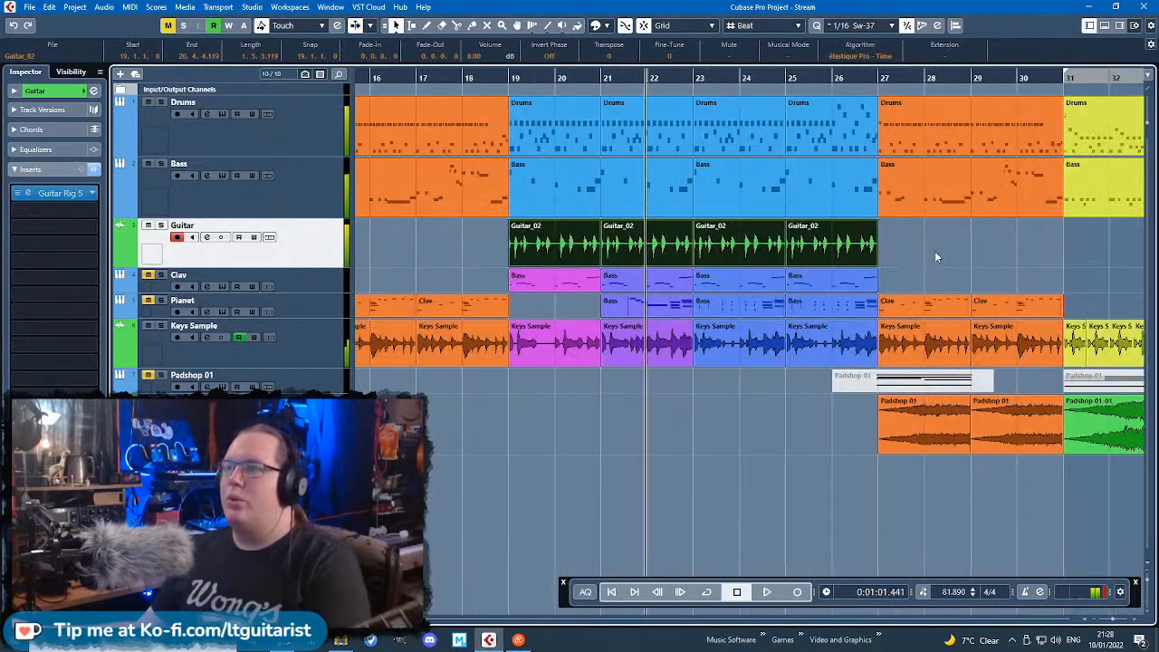
key(Delete)
Step: Record another guitar take from just before bar 16 to shortly after the start of bar 21
click(360, 79)
click(797, 593)
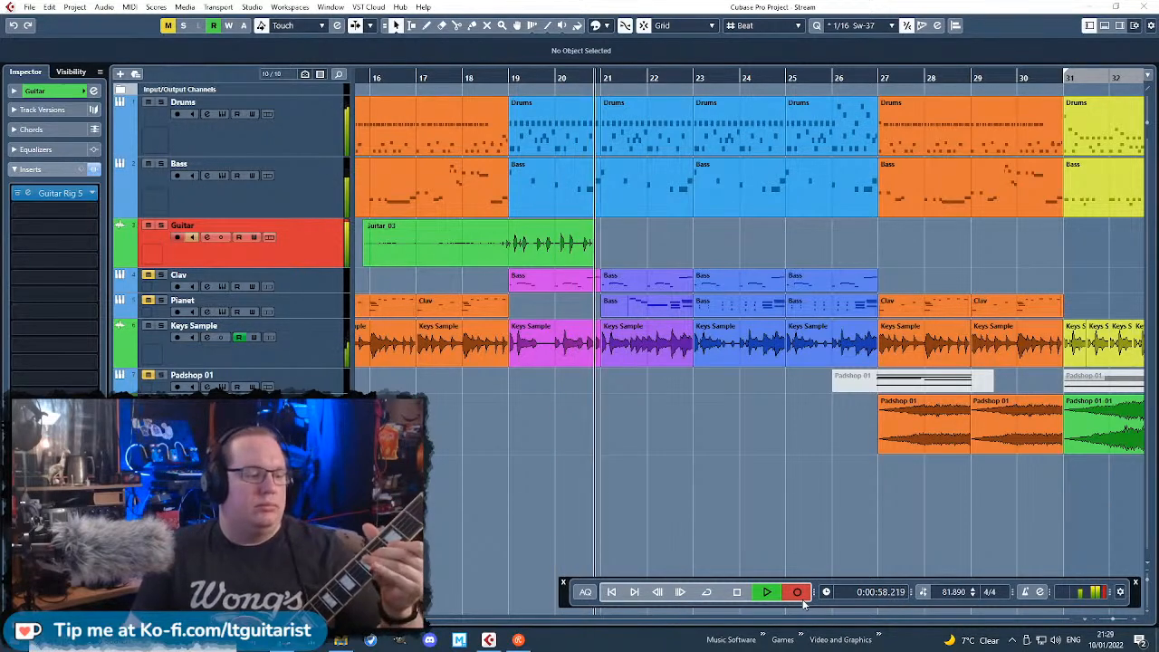
key(space)
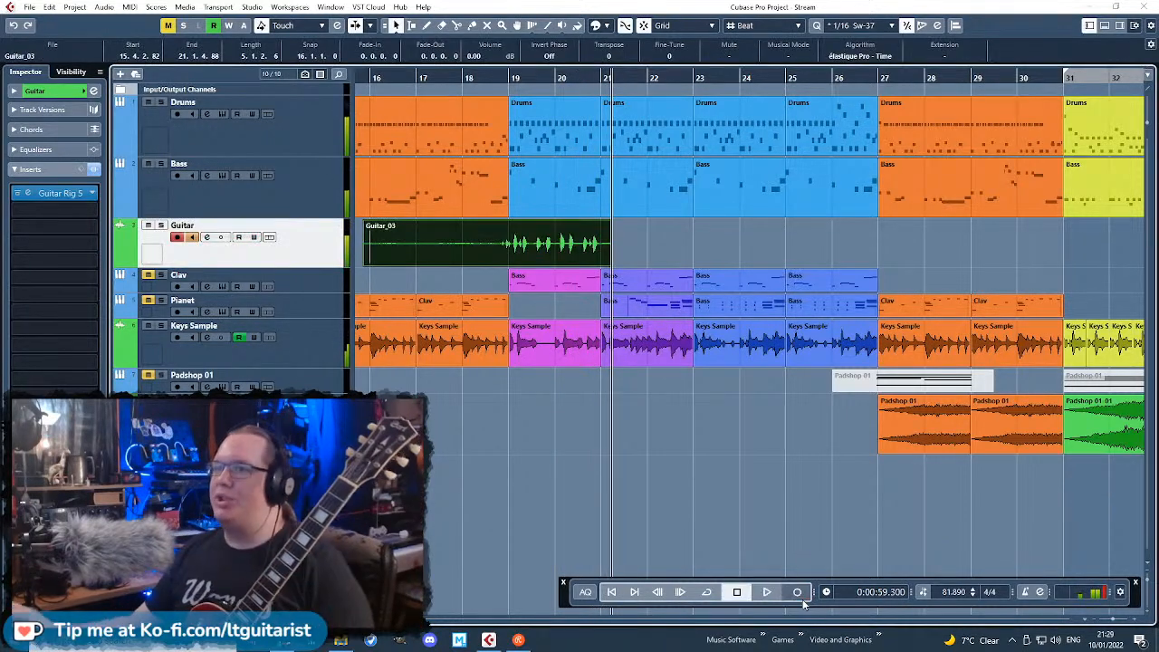
Step: Split the guitar take mid-bar 18 and at bar 19, delete the long lead-in, and end the main clip at bar 21
alt+click(509, 243)
alt+click(487, 244)
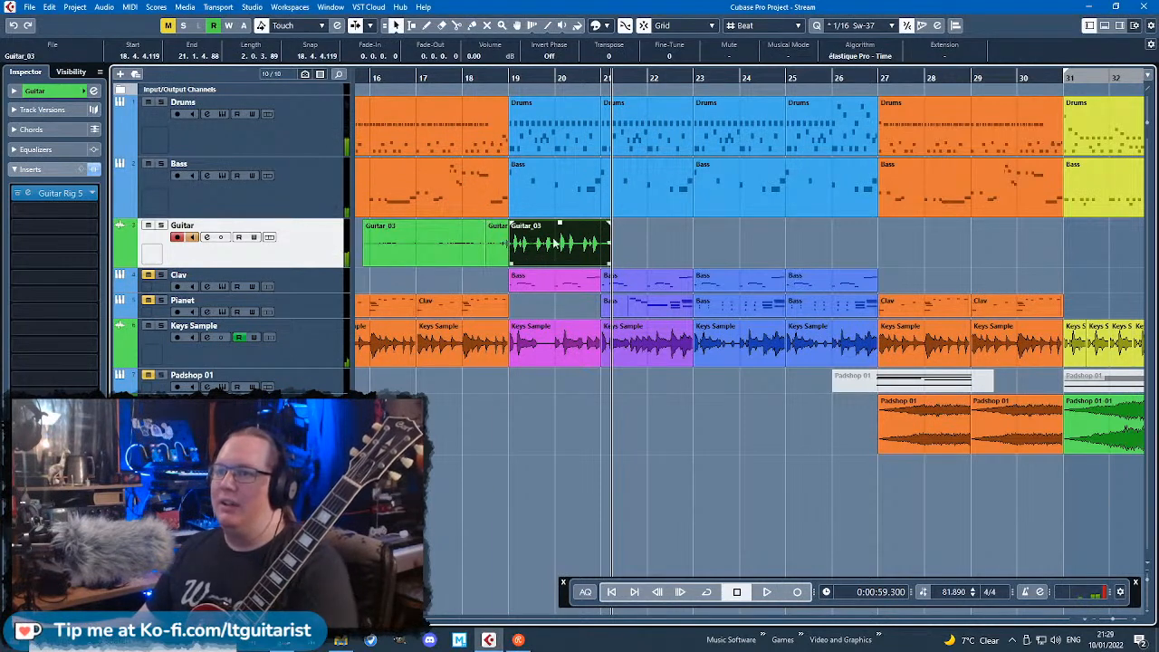
click(471, 240)
key(Delete)
drag(609, 263, 601, 263)
Step: Duplicate the trimmed two-bar guitar clip three times up to bar 27 and play the result
key(ctrl+d)
key(ctrl+d)
key(ctrl+d)
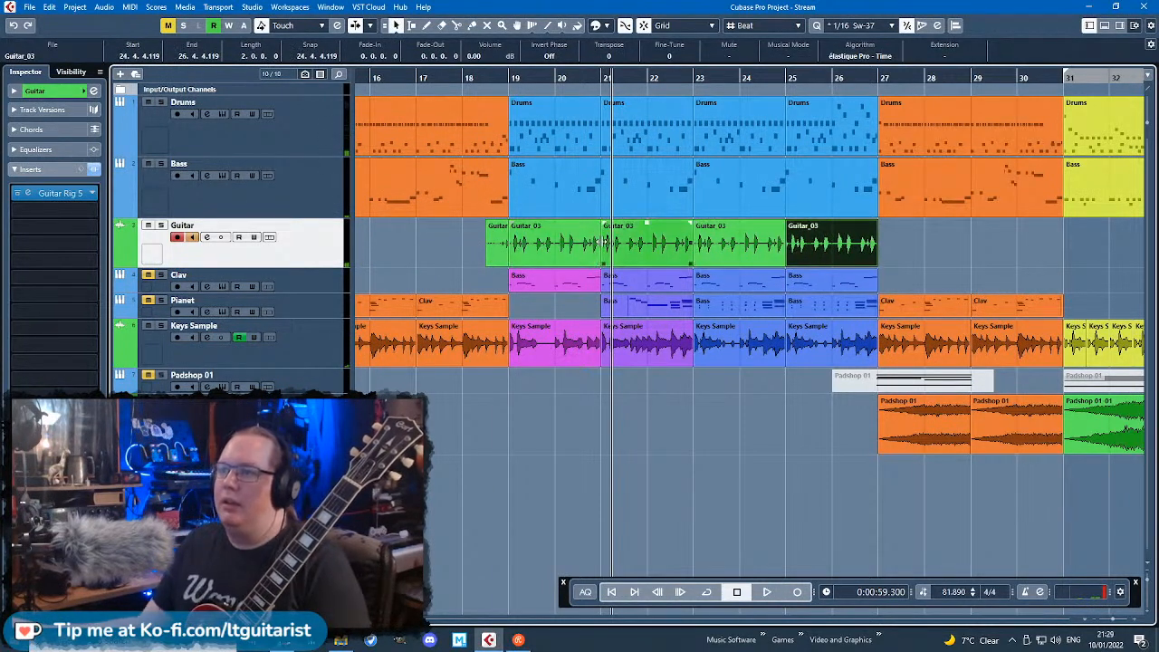
key(space)
key(h)
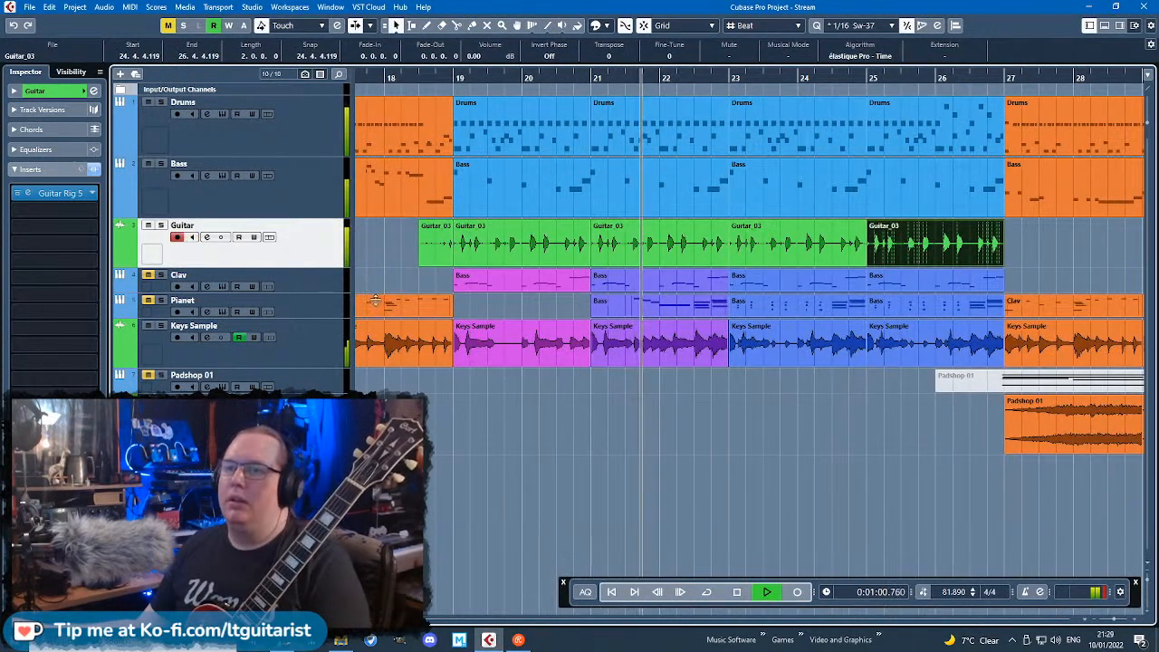
Step: Set the Guitar track's volume to -9.85 and pan it to L57
click(16, 92)
mouse_move(85, 147)
mouse_down()
mouse_move(52, 159)
mouse_move(67, 148)
mouse_up()
click(489, 416)
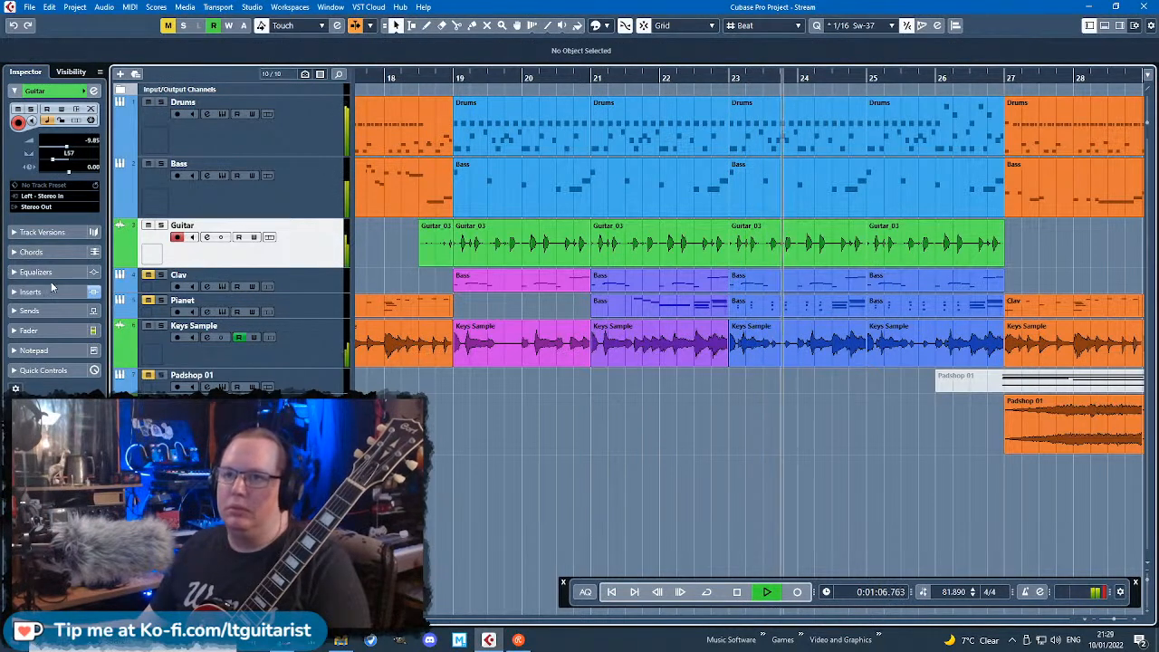
Step: Reopen Guitar Rig 5 from the Guitar track's first insert and fine-tune the matched cabinet
click(81, 290)
scroll(668, 448, down, 1)
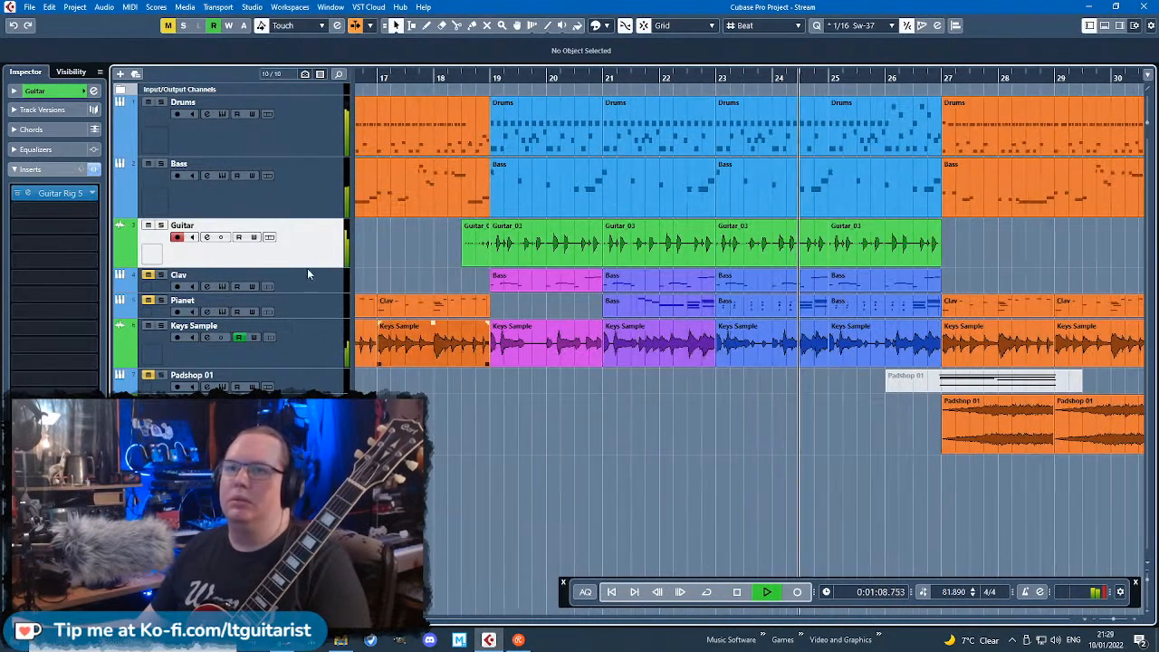
click(65, 192)
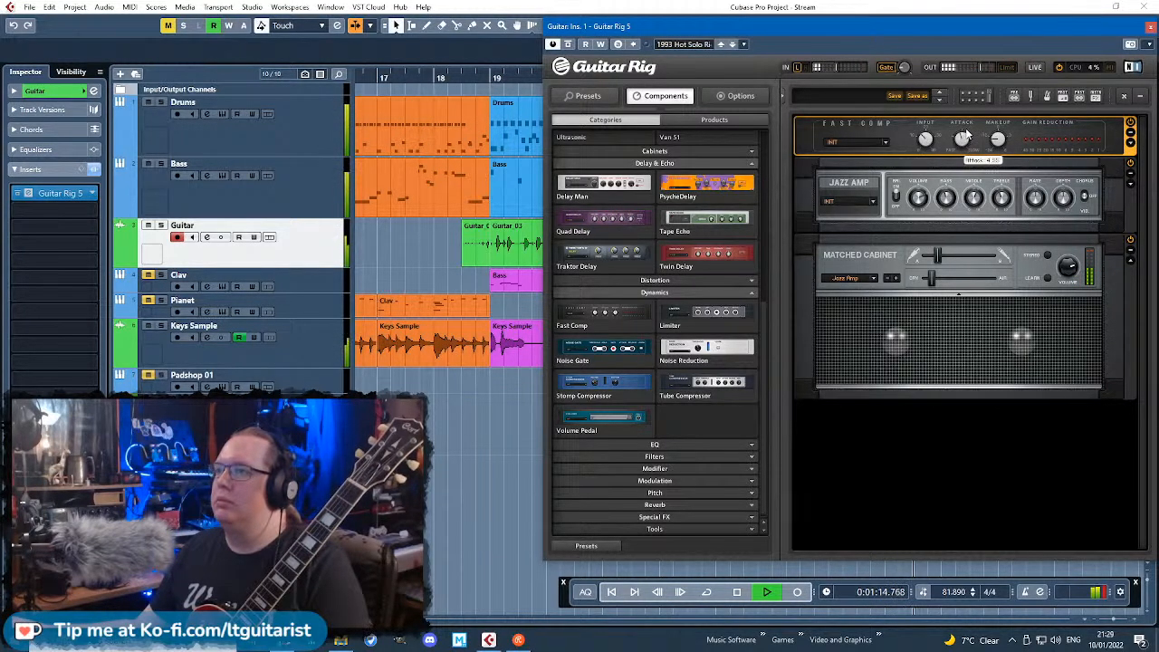
Step: Add a fade-in of about one beat to the short lead-in guitar clip in bar 18 and close Guitar Rig
click(459, 78)
key(h)
key(h)
drag(468, 223, 510, 230)
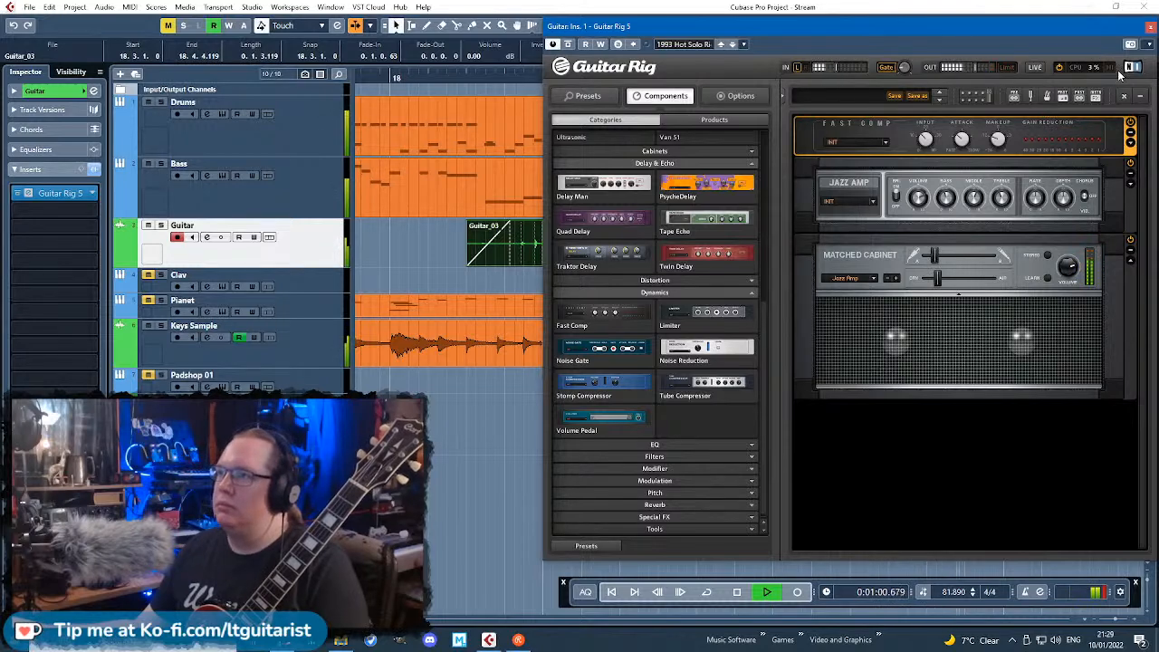
click(1150, 27)
Step: Select the four two-bar guitar clips and set the Guitar track's volume to -12.9 and pan to L64
click(679, 427)
scroll(679, 427, down, 7)
drag(1017, 240, 675, 242)
scroll(625, 280, down, 4)
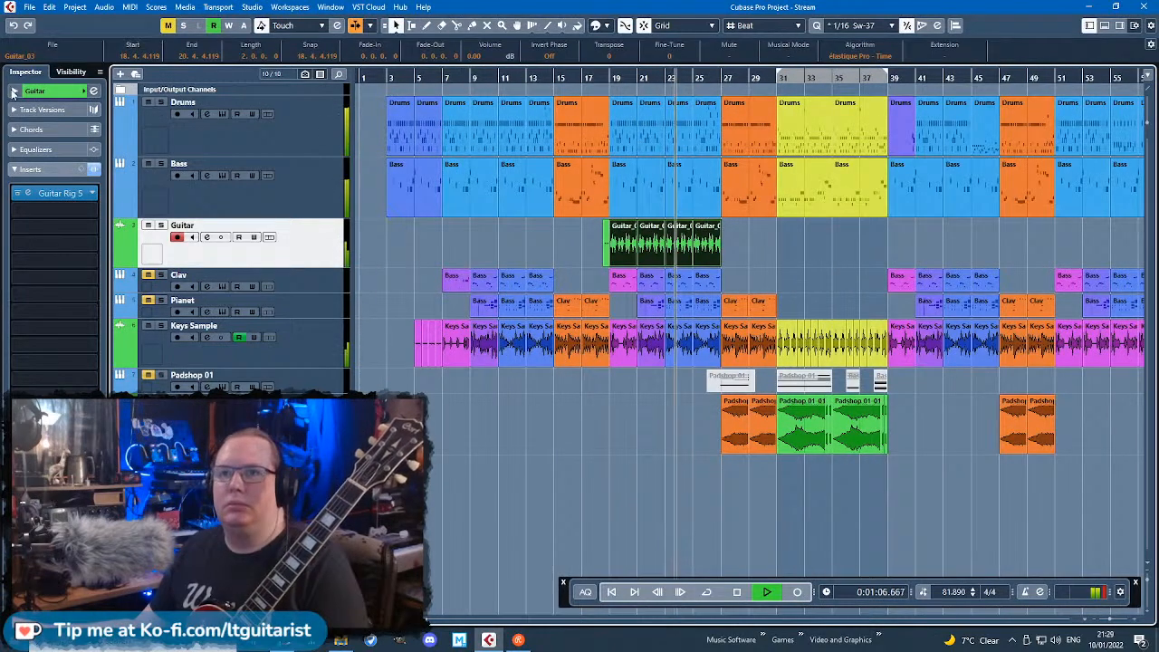
click(13, 92)
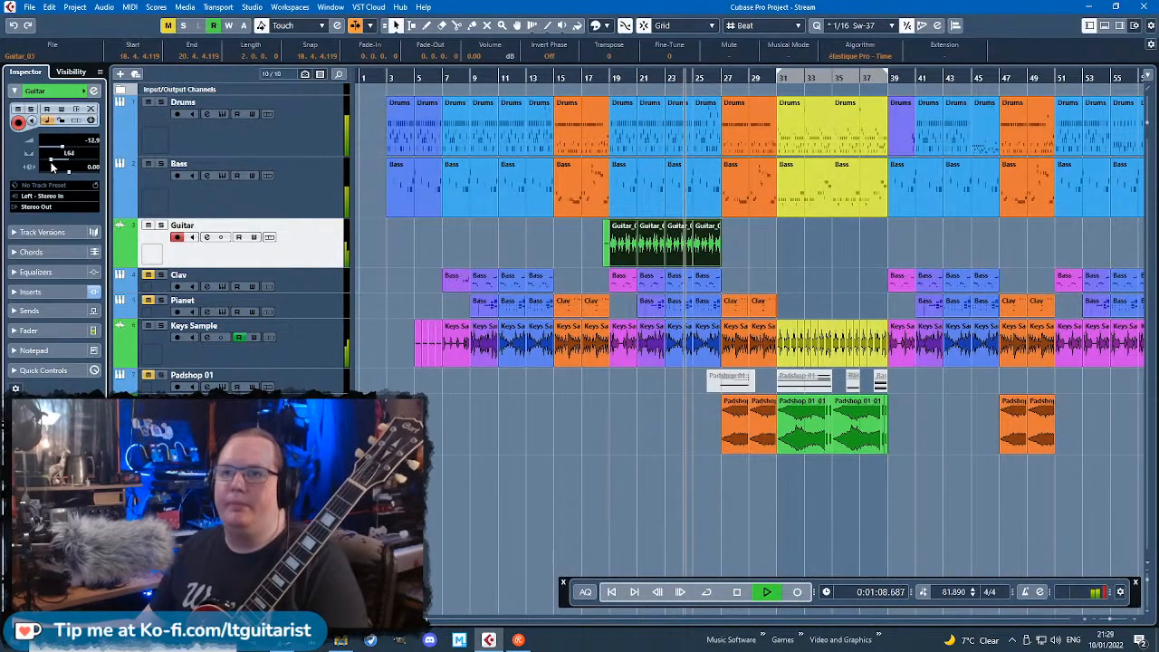
Step: Add the Skreamer distortion between the Fast Comp and the Jazz Amp in the Guitar track's Guitar Rig rack
click(30, 292)
click(62, 193)
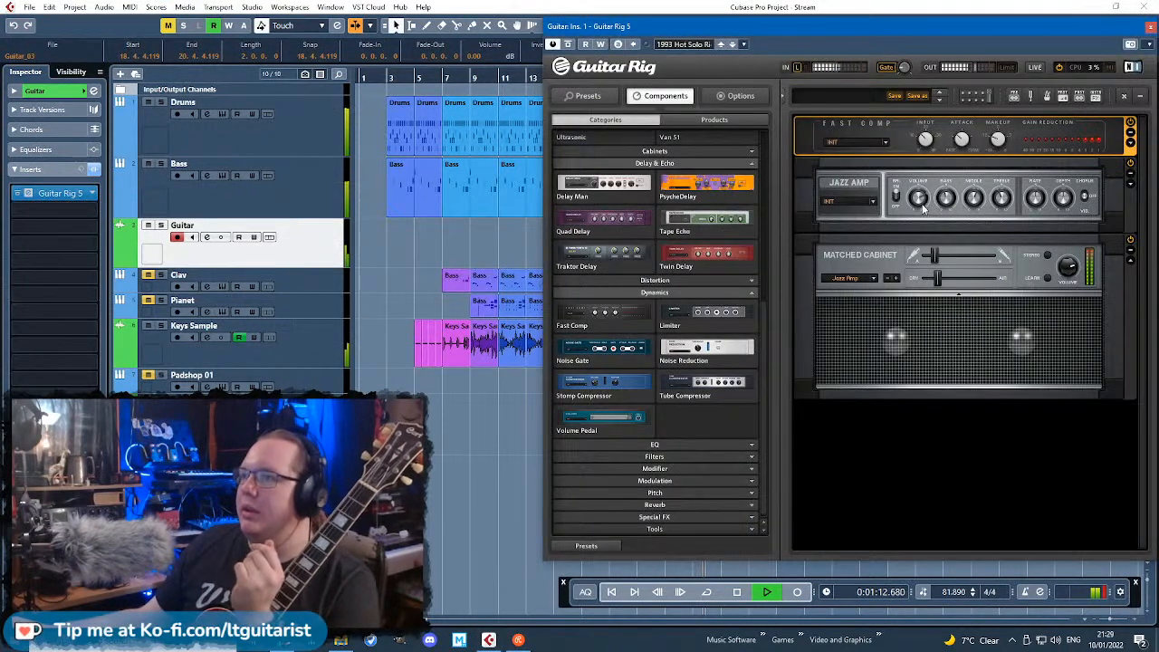
scroll(706, 271, up, 5)
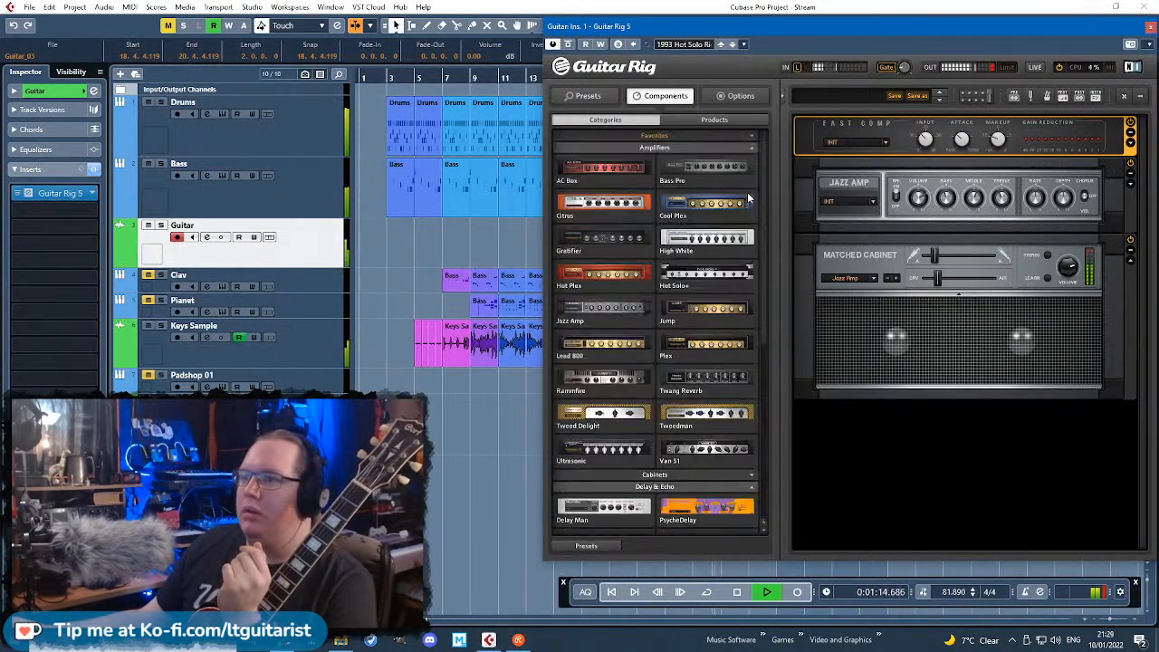
click(625, 146)
click(645, 172)
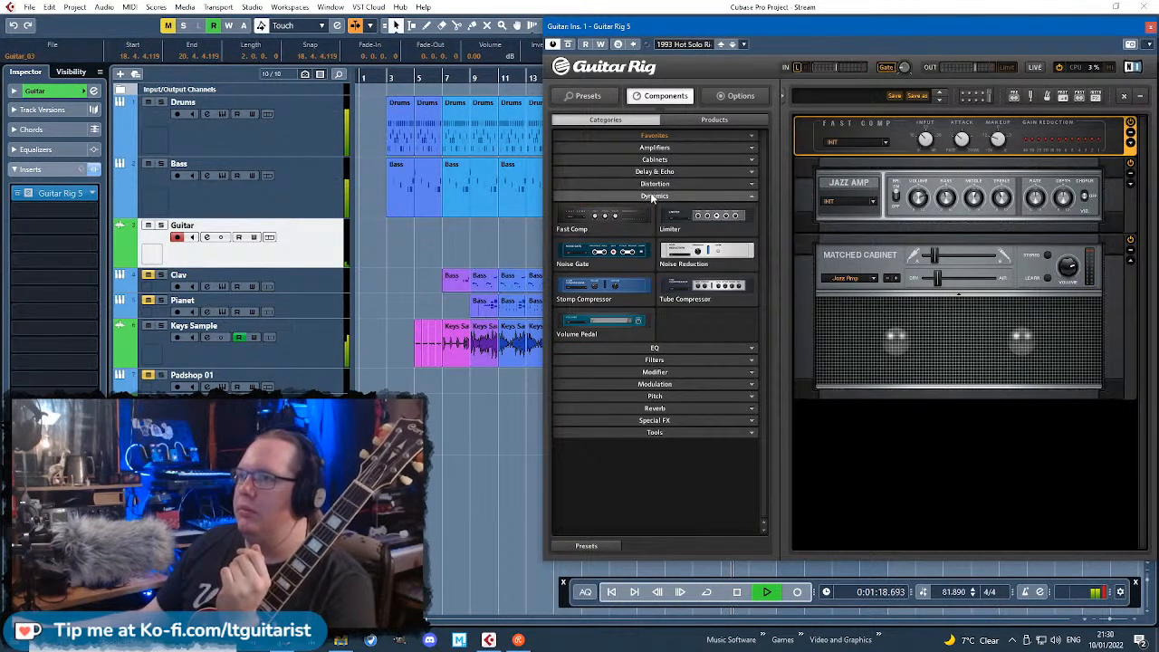
click(652, 196)
click(654, 184)
drag(715, 345, 944, 161)
Step: Set the locator range to bars 19 to 27 and solo the Guitar track while playing that section
drag(720, 26, 535, 237)
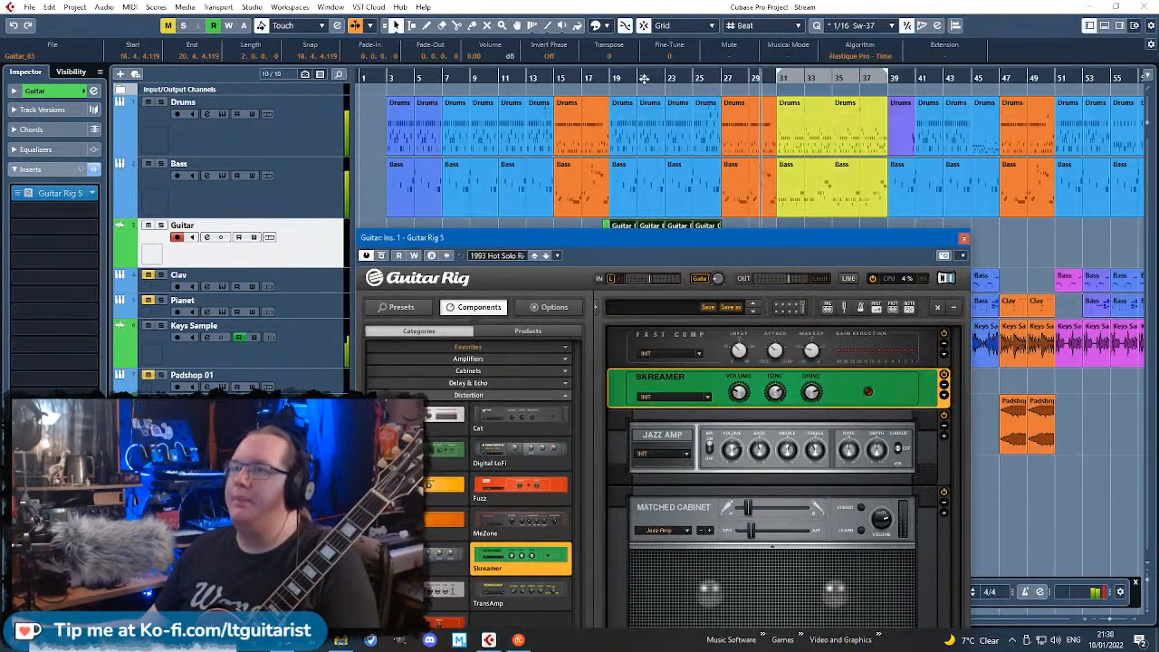
click(645, 78)
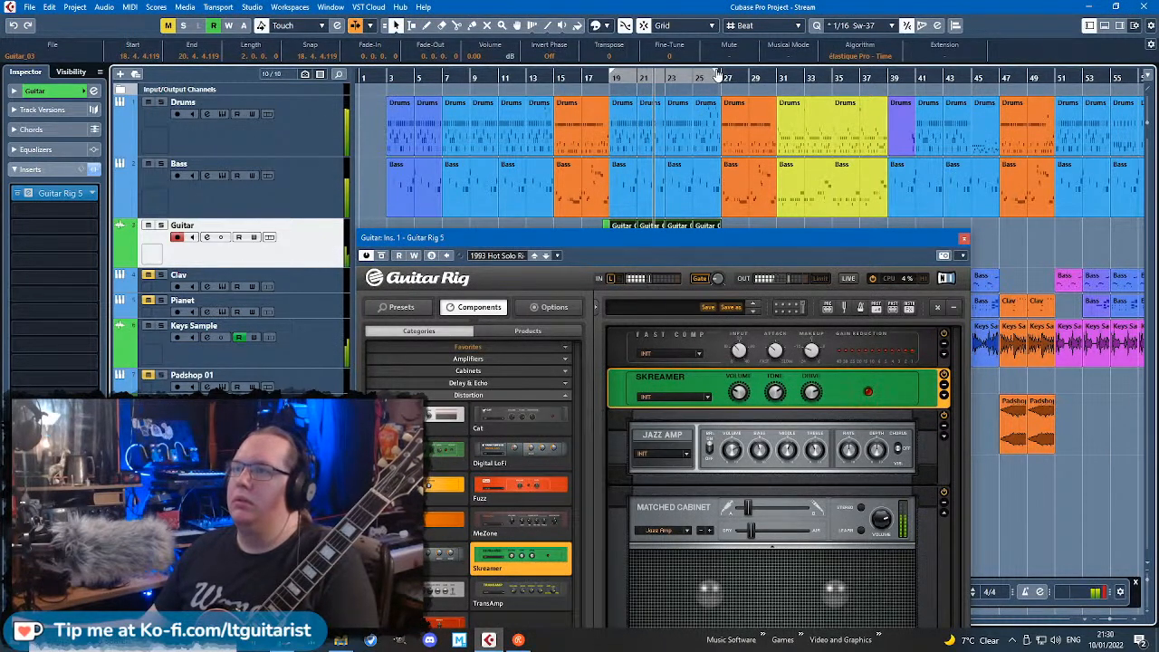
drag(722, 244, 786, 57)
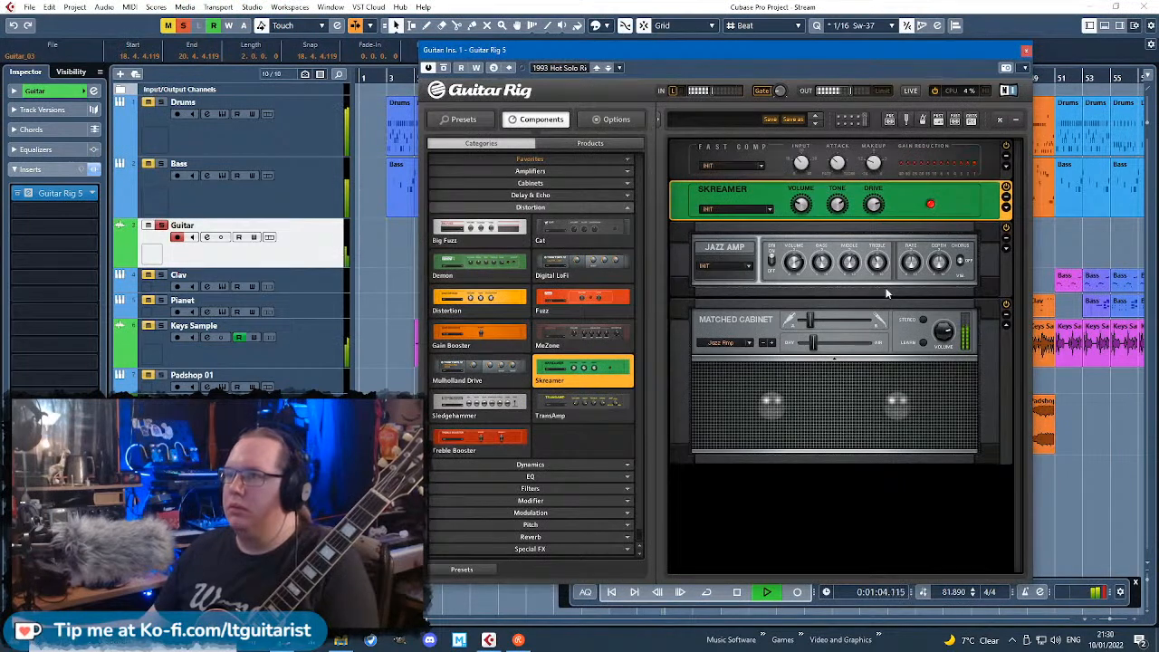
Step: Loop the playback and move the Skreamer ahead of the Fast Comp in the Guitar Rig rack
click(707, 591)
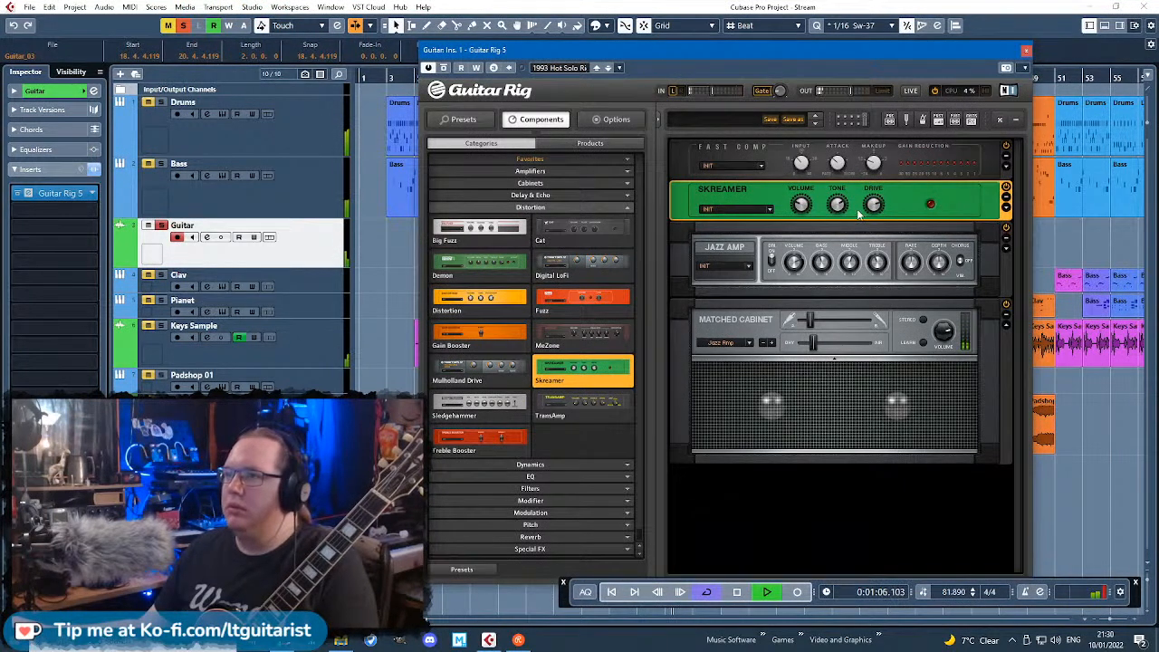
mouse_move(874, 210)
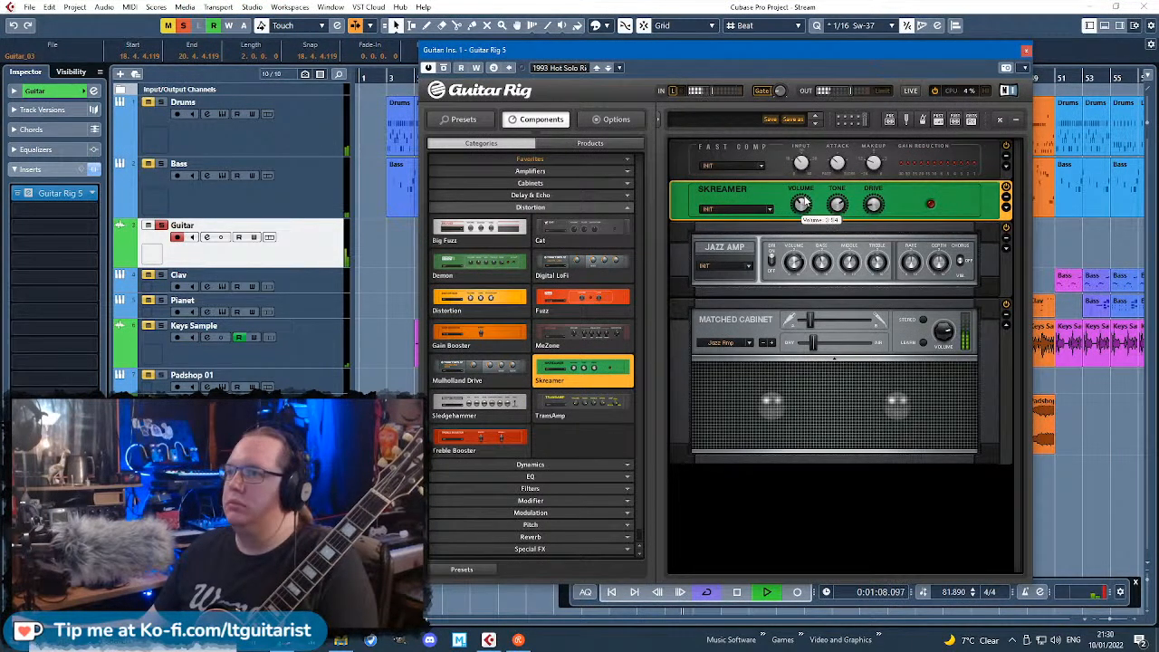
drag(937, 207, 940, 161)
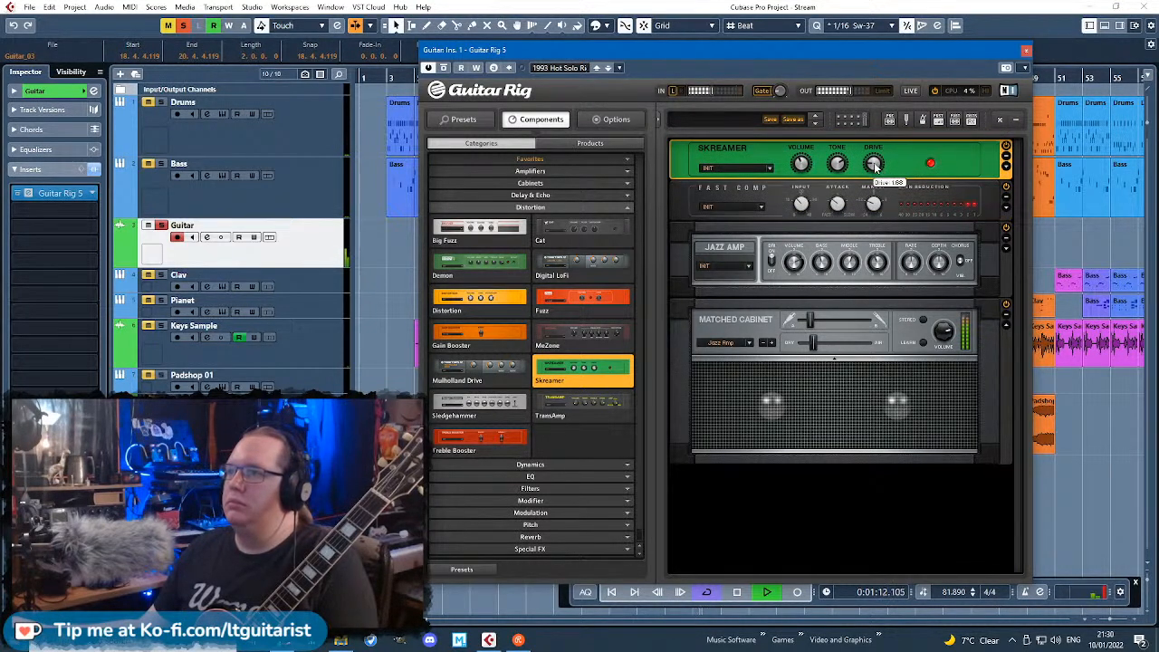
mouse_move(802, 162)
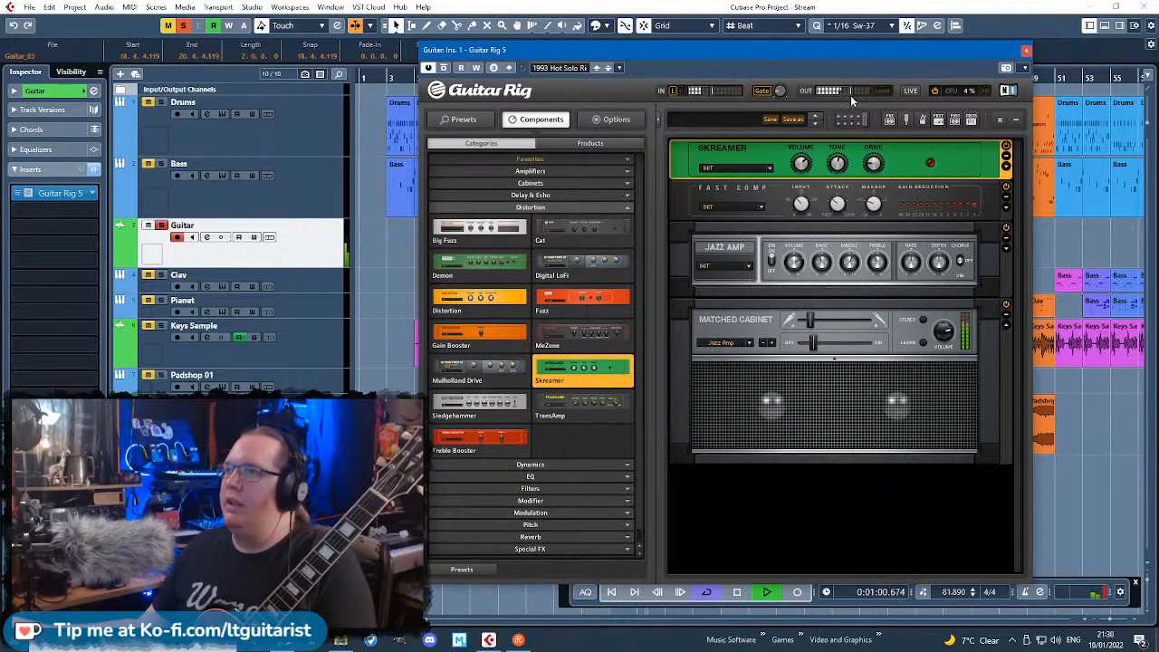
Step: Close Guitar Rig, set the Guitar track's volume to -9.06 and deselect its clips
click(1026, 52)
click(42, 92)
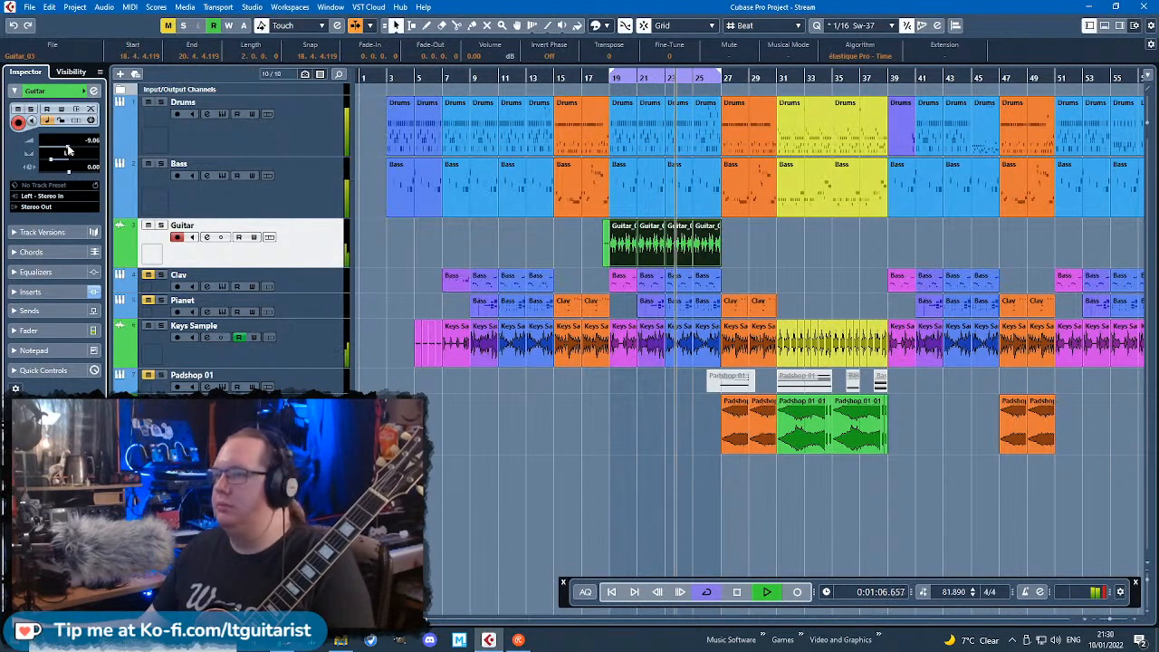
click(478, 254)
Step: Duplicate the lead-in and four two-bar guitar clips ending at bar 27 and move the copies to bars 51 to 59
scroll(480, 254, up, 3)
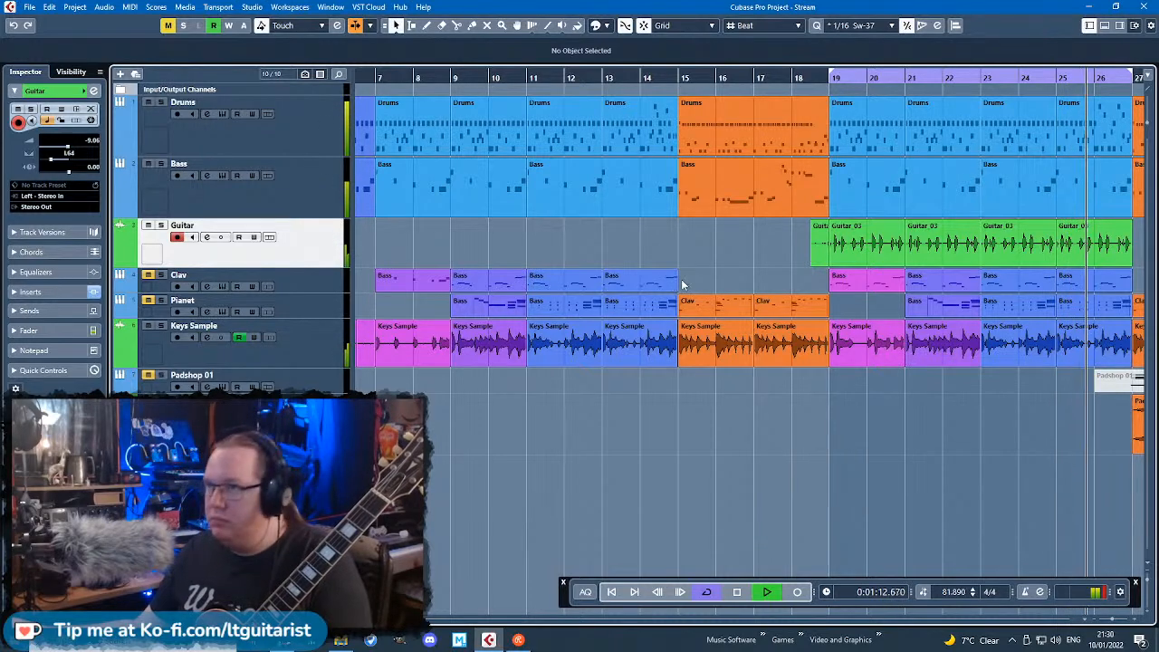
key(g)
drag(668, 237, 519, 255)
key(ctrl+d)
key(g)
scroll(580, 263, up, 2)
drag(425, 252, 608, 229)
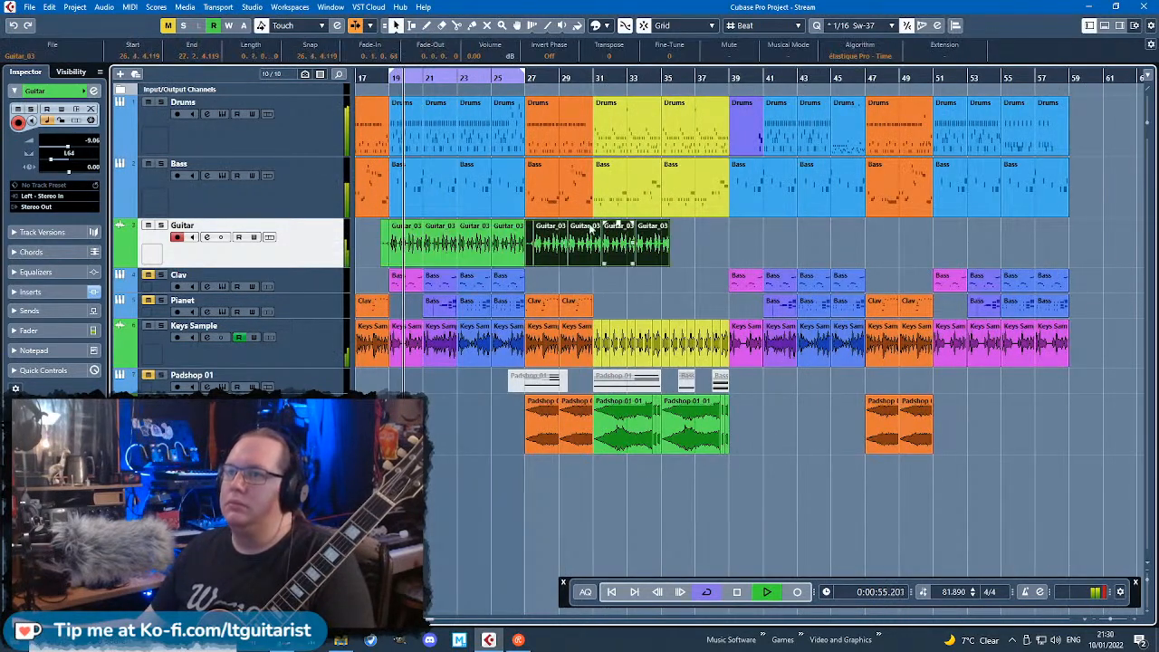
drag(740, 254, 839, 257)
scroll(834, 264, up, 5)
scroll(832, 268, down, 1)
scroll(810, 271, down, 3)
drag(715, 241, 967, 237)
click(1102, 458)
scroll(1059, 318, right, 1)
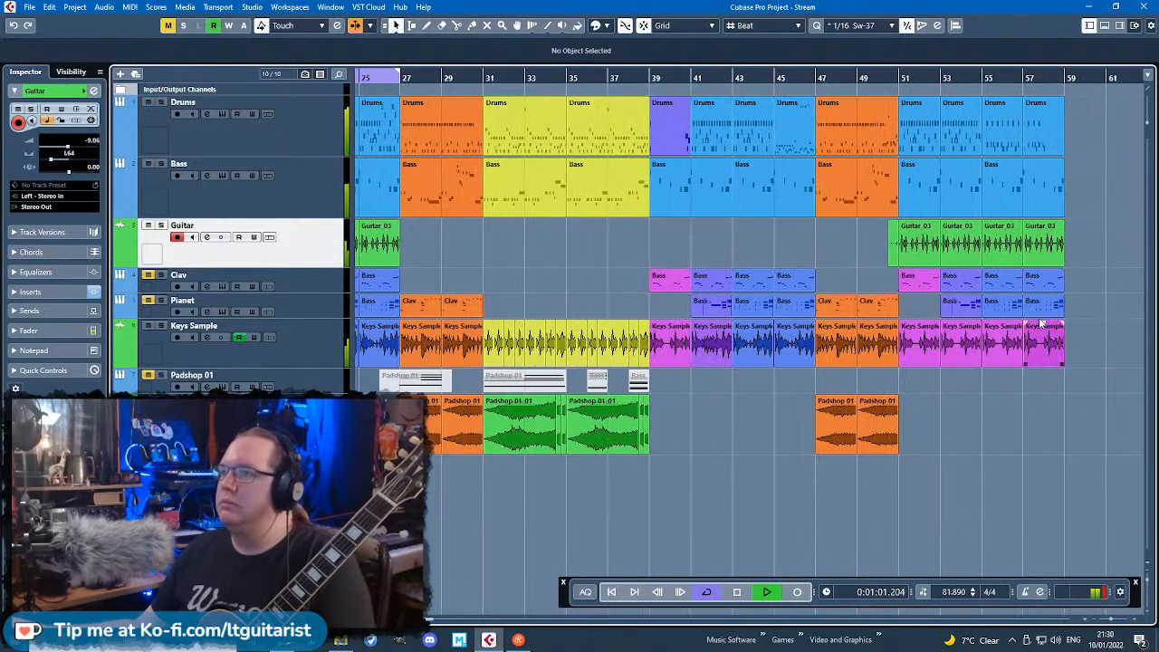
Step: Copy the guitar clips with their lead-in to bars 41 to 47 and to bars 7 to 15
drag(844, 238, 682, 241)
key(ctrl+d)
click(560, 261)
scroll(660, 243, up, 3)
drag(563, 237, 926, 257)
click(512, 232)
scroll(813, 255, down, 5)
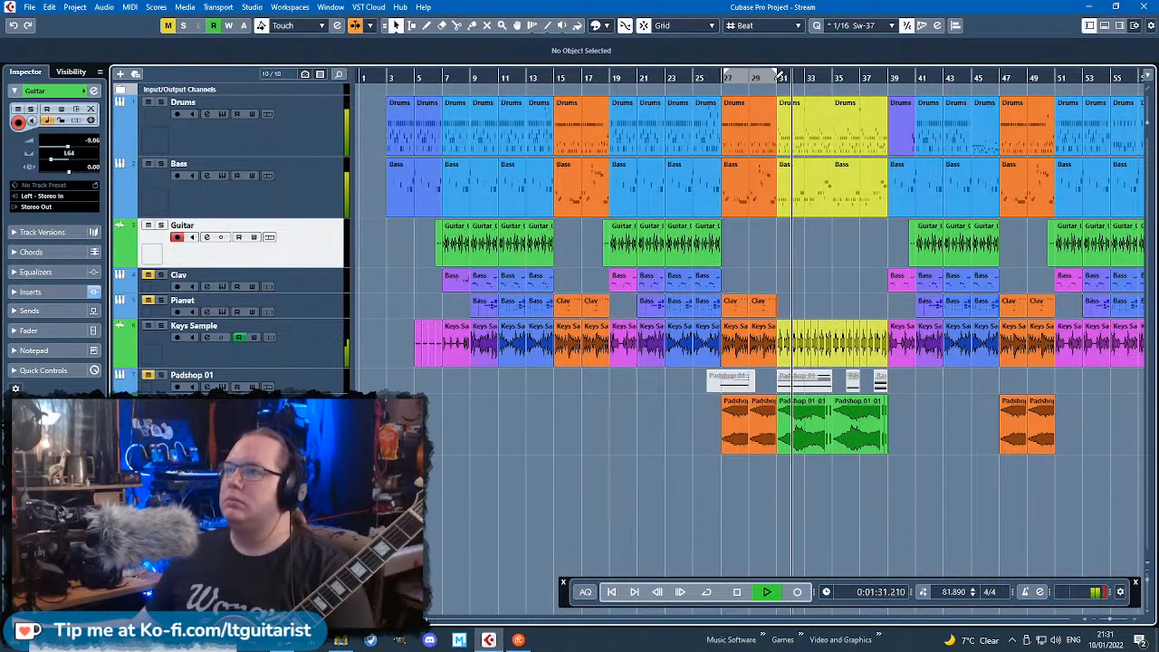
Step: Loop bars 27 to 31 with input monitoring on the Guitar track, setting its volume to -0.47 and pan to L19
click(718, 79)
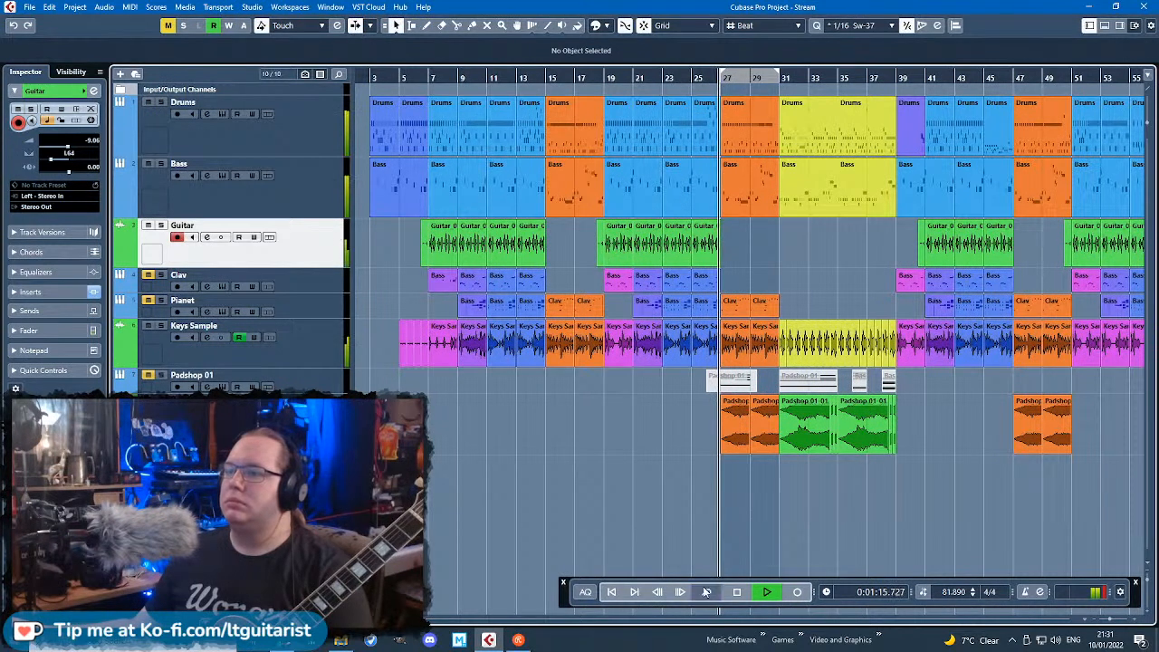
click(707, 593)
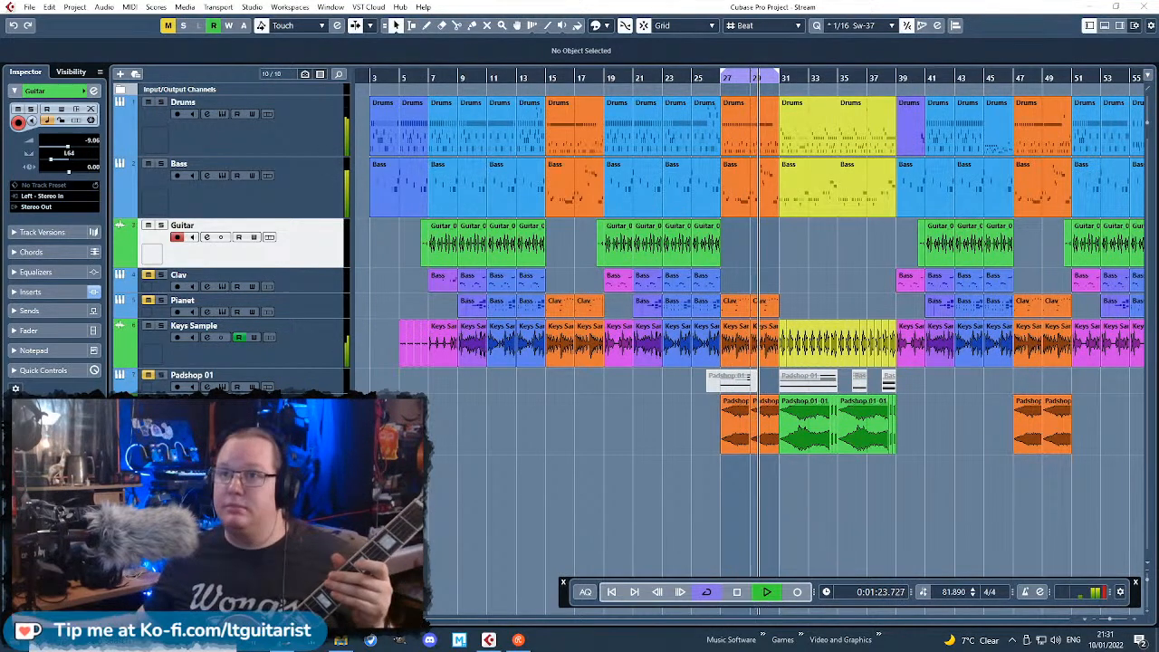
click(191, 238)
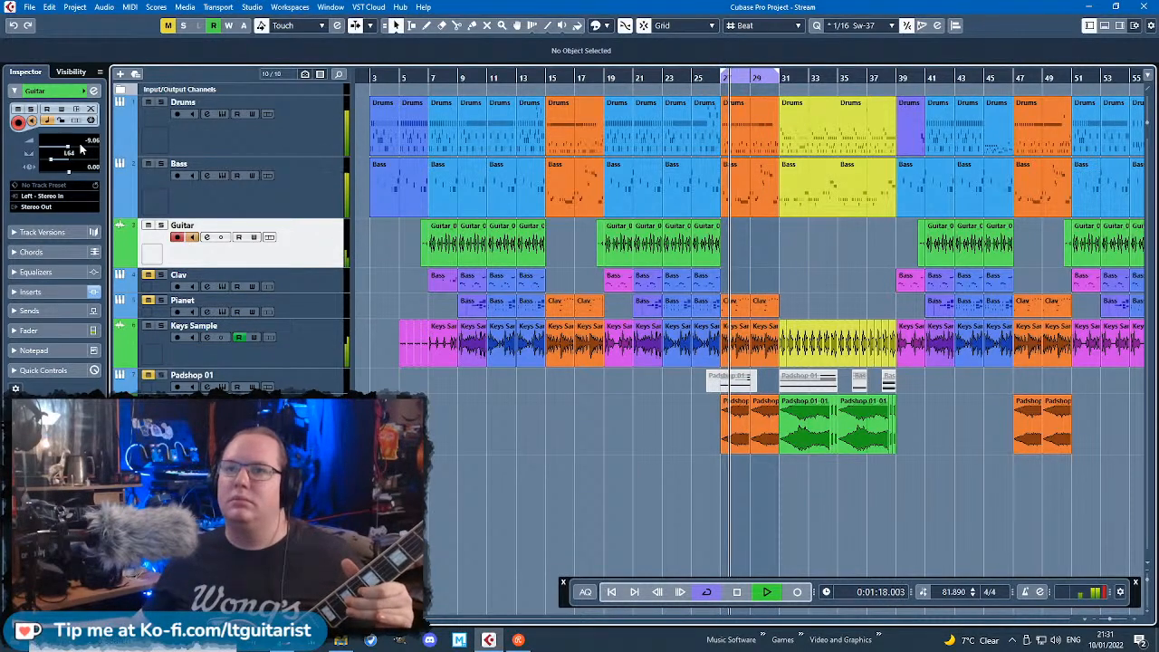
scroll(81, 144, down, 1)
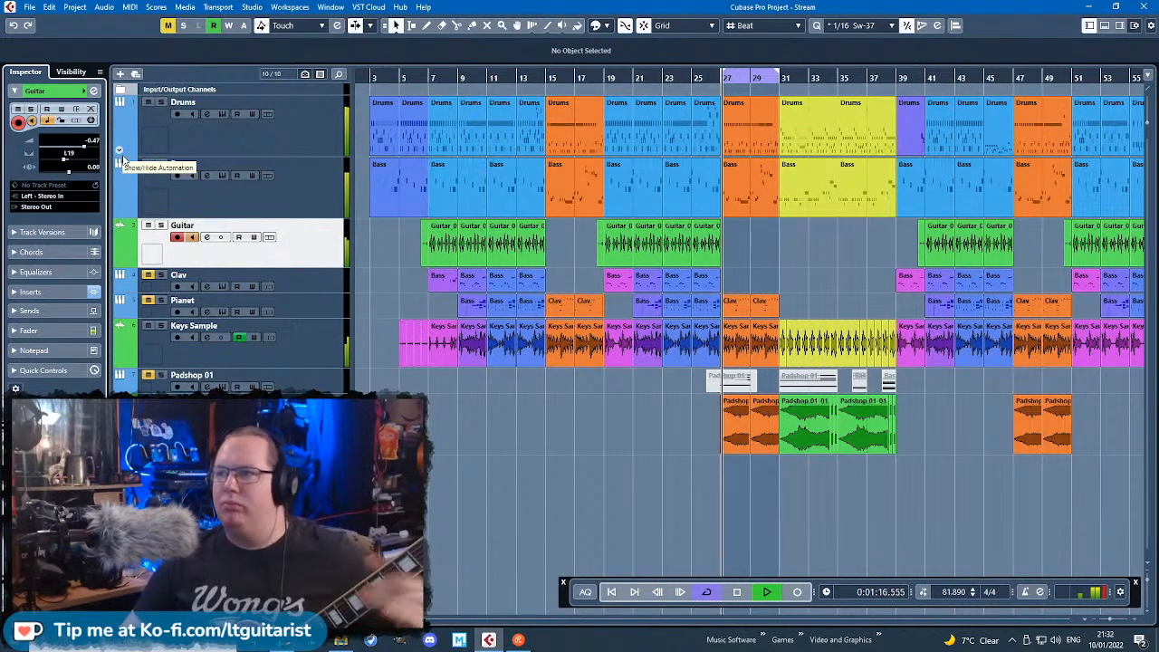
key(space)
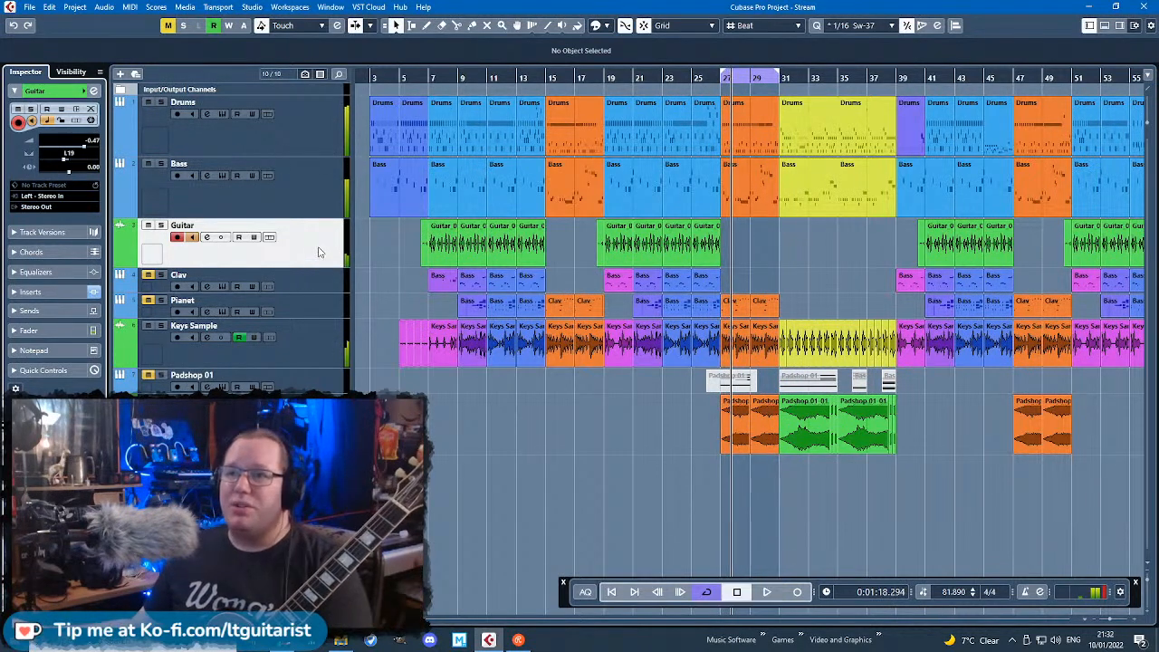
Step: Duplicate the Guitar track and set the original track's volume to -10.7 and pan to L72
right_click(323, 250)
click(353, 288)
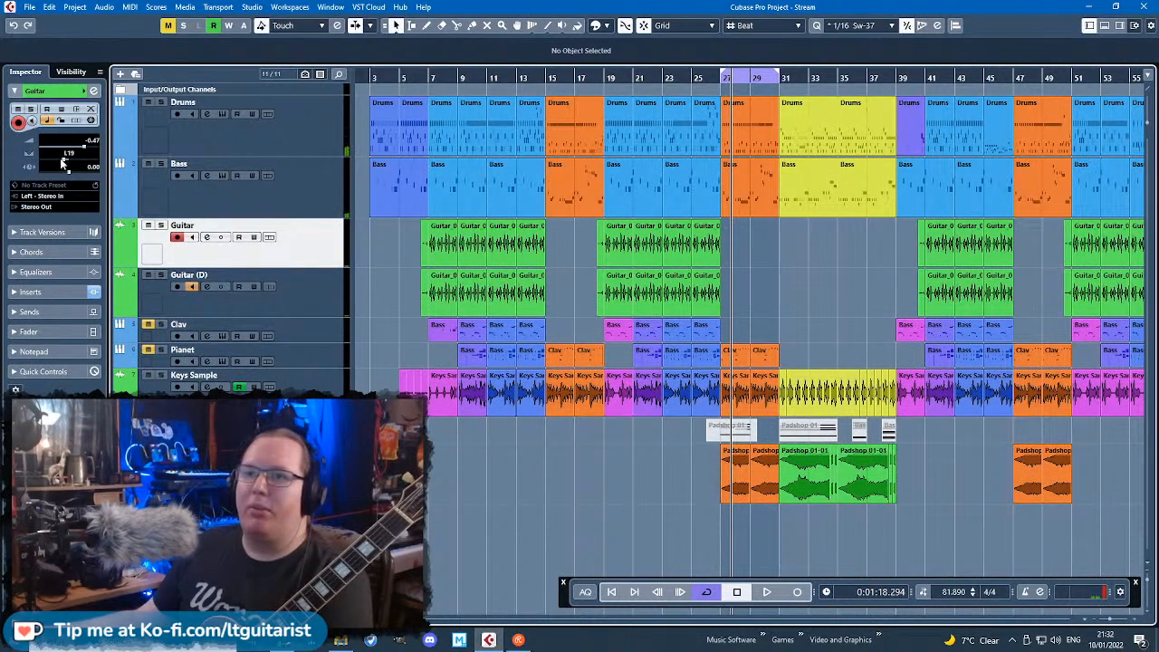
drag(64, 161, 49, 164)
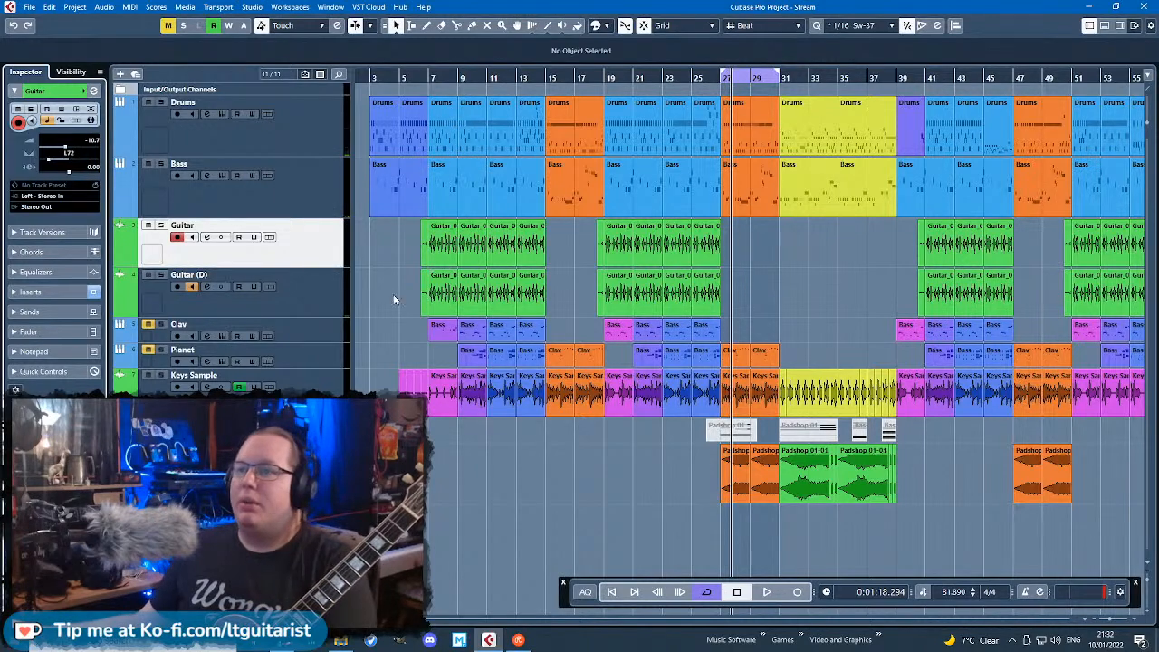
Step: Delete all the copied guitar clips from the Guitar (D) track
scroll(390, 294, down, 4)
drag(812, 279, 356, 296)
key(Delete)
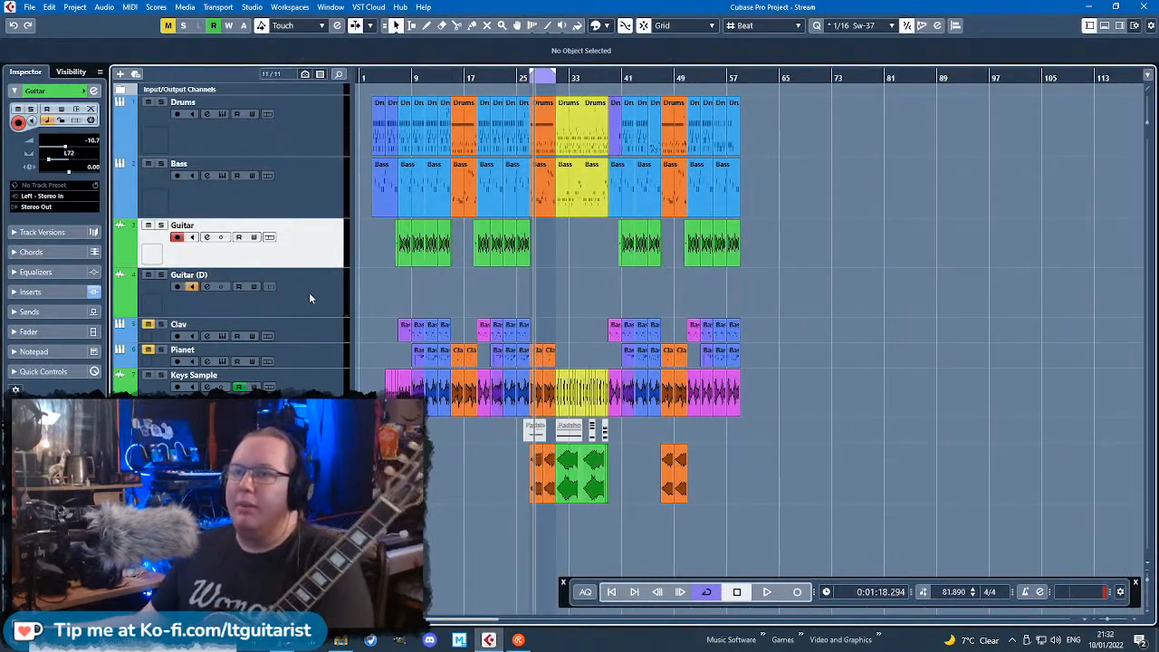
Step: Play the song from about bar 20 and compare the Guitar and Guitar (D) track settings
click(309, 298)
click(491, 75)
key(space)
scroll(466, 188, up, 3)
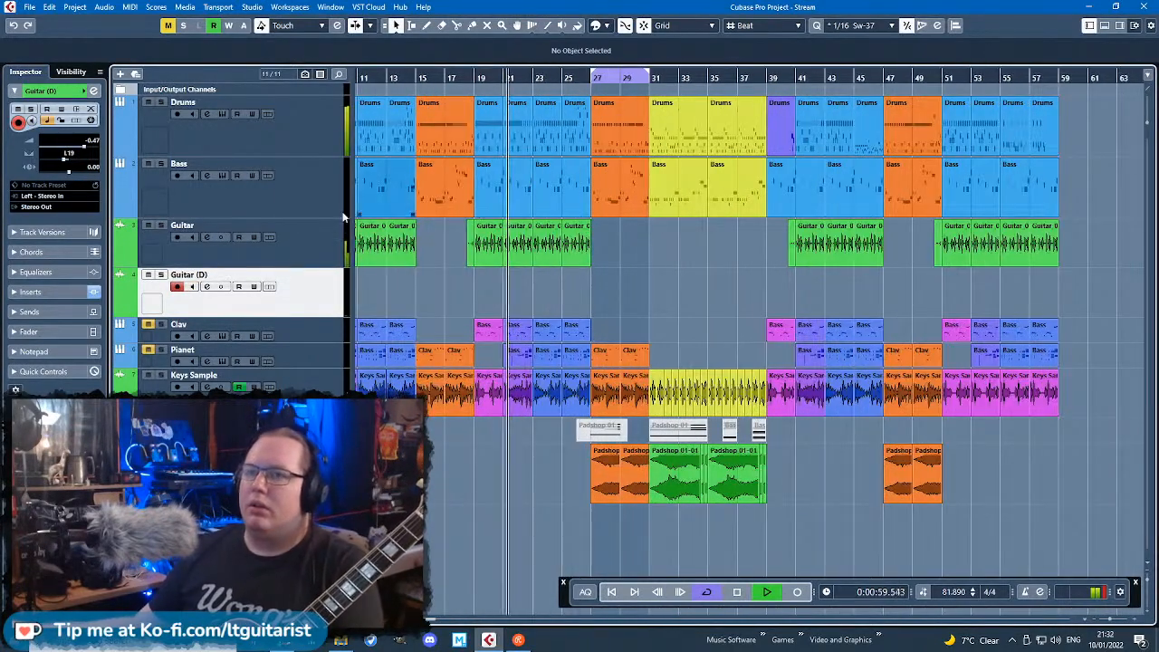
click(332, 249)
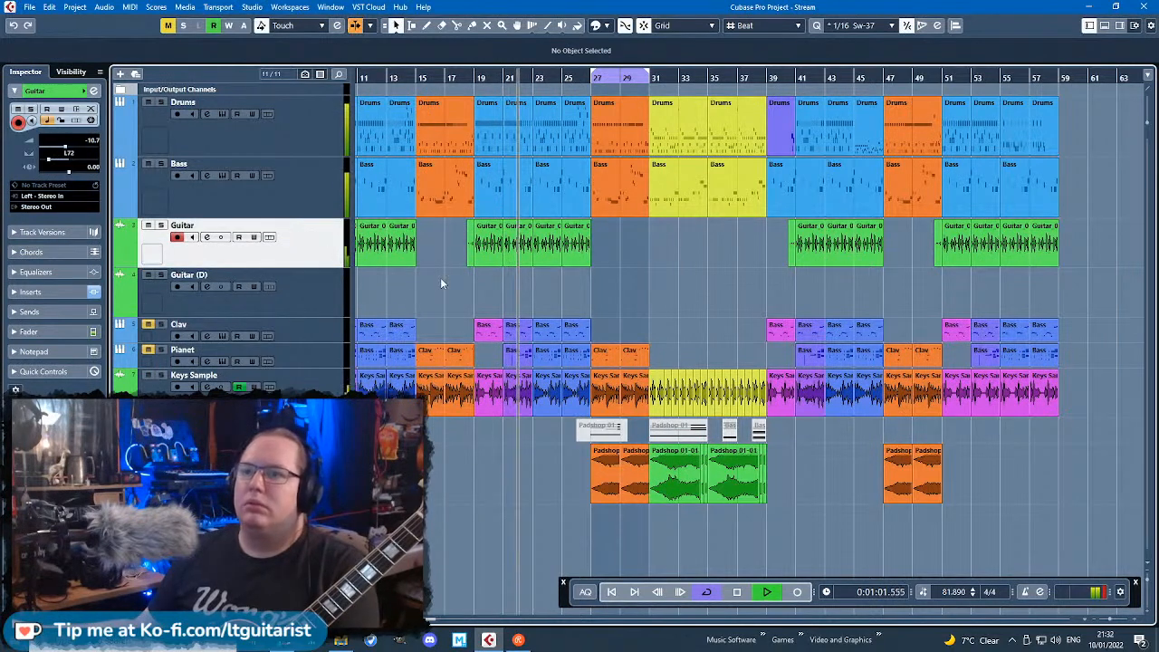
click(466, 299)
key(s)
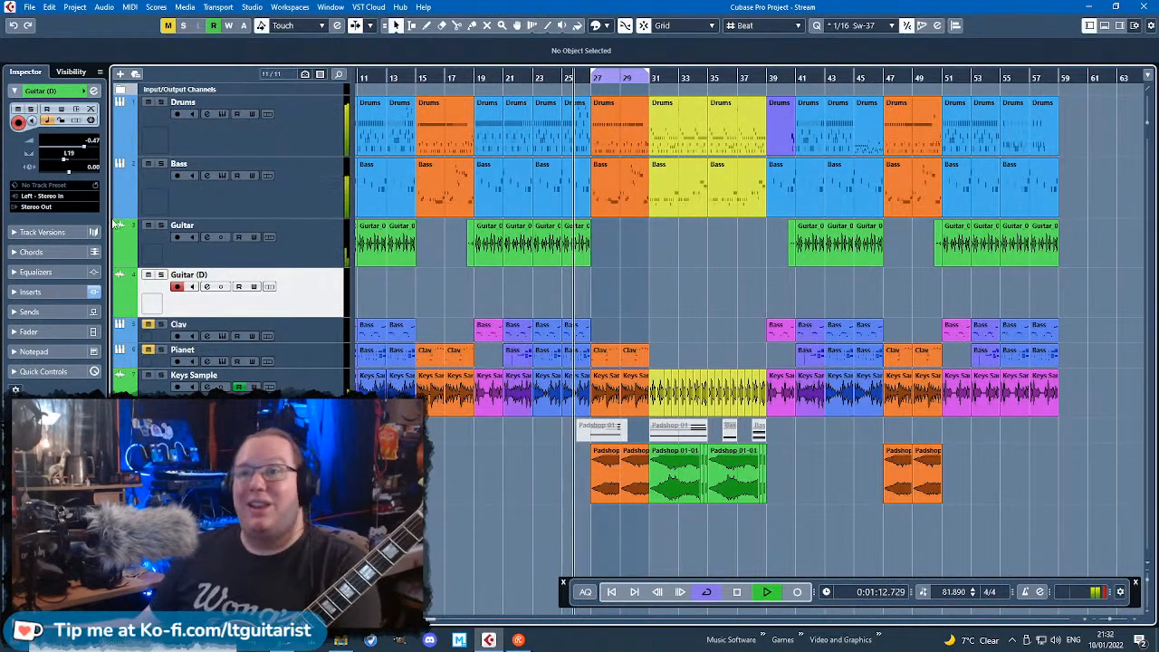
Step: Show the Guitar (D) track's inserts, close its Guitar Rig window and turn off loop playback
click(30, 291)
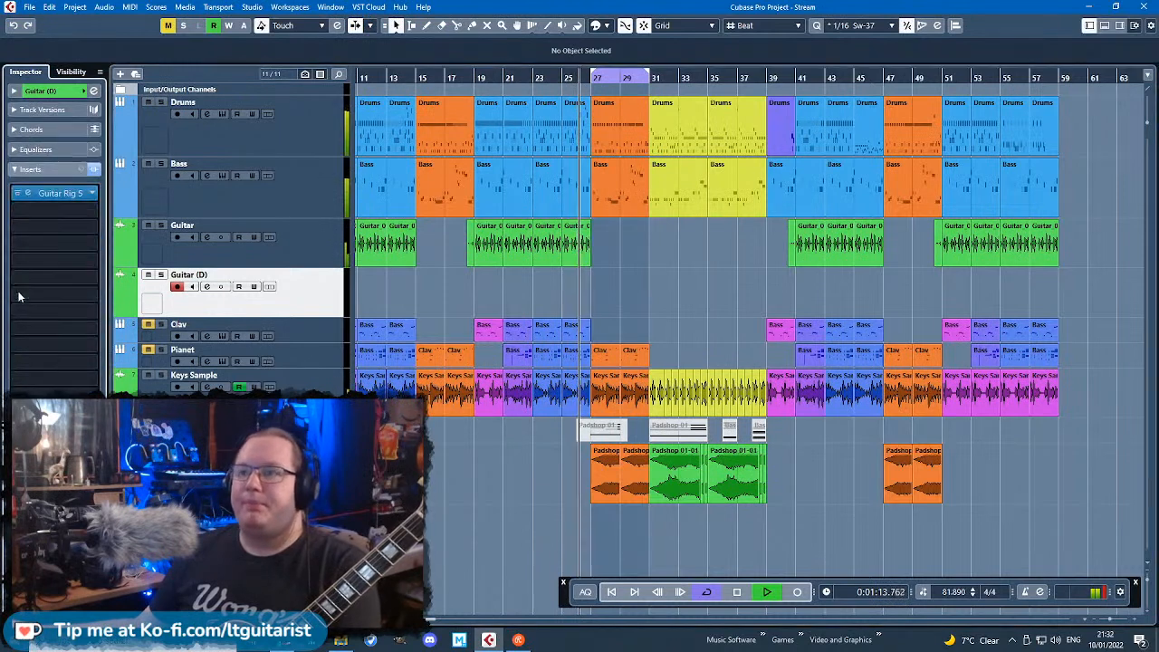
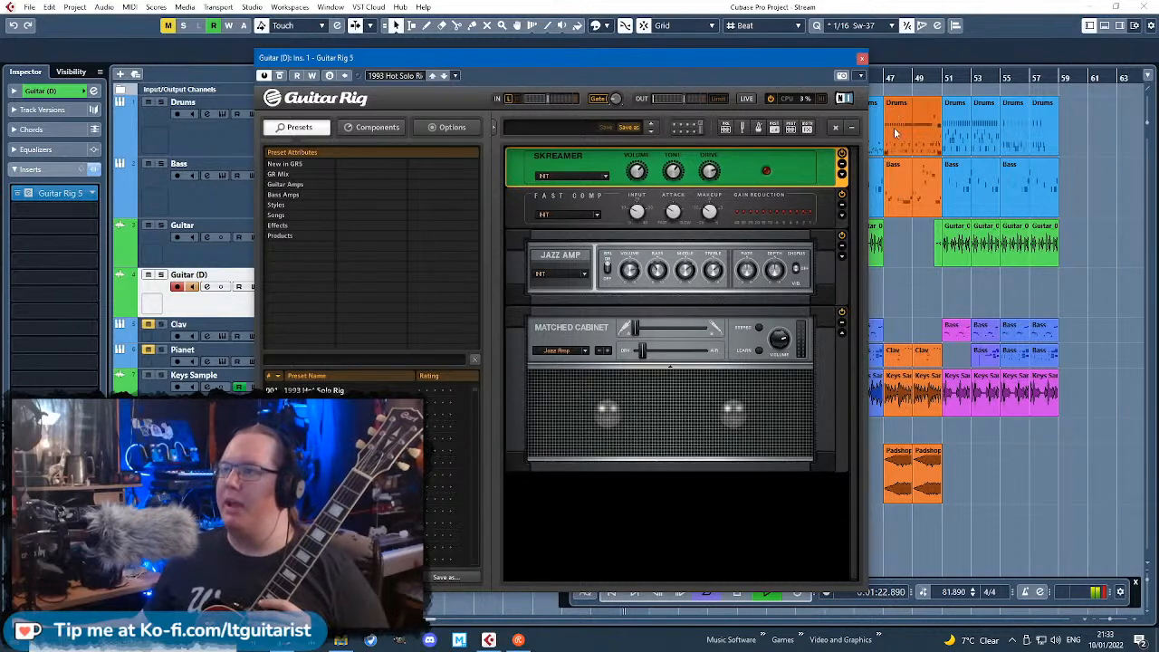
click(861, 58)
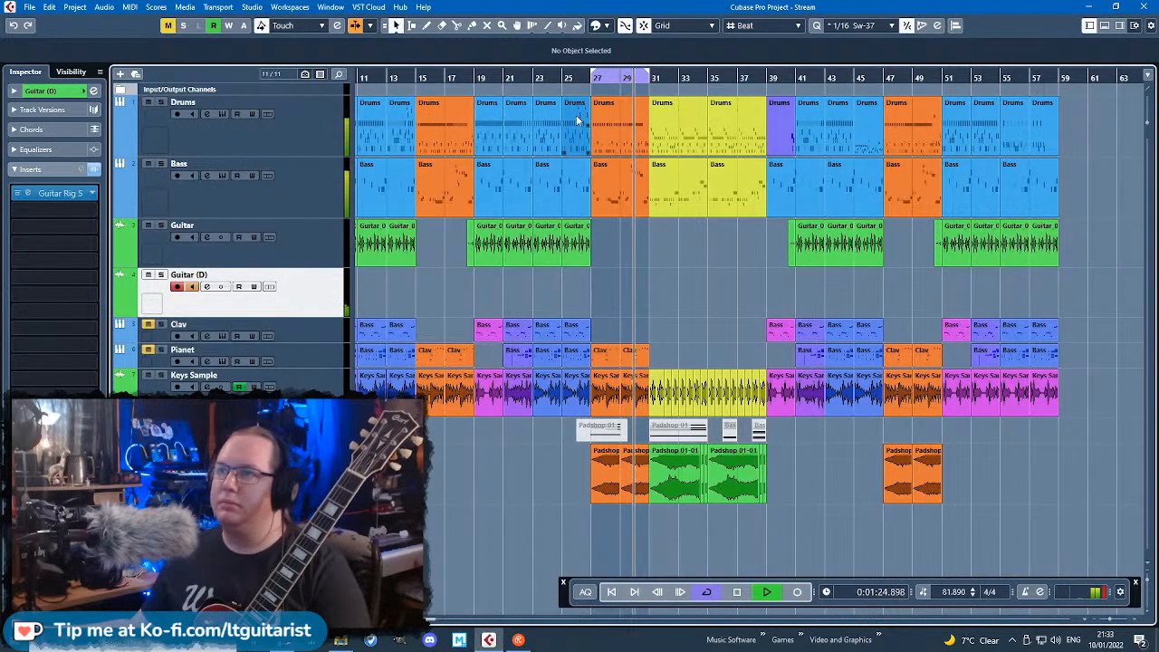
drag(387, 79, 384, 49)
click(192, 288)
click(706, 591)
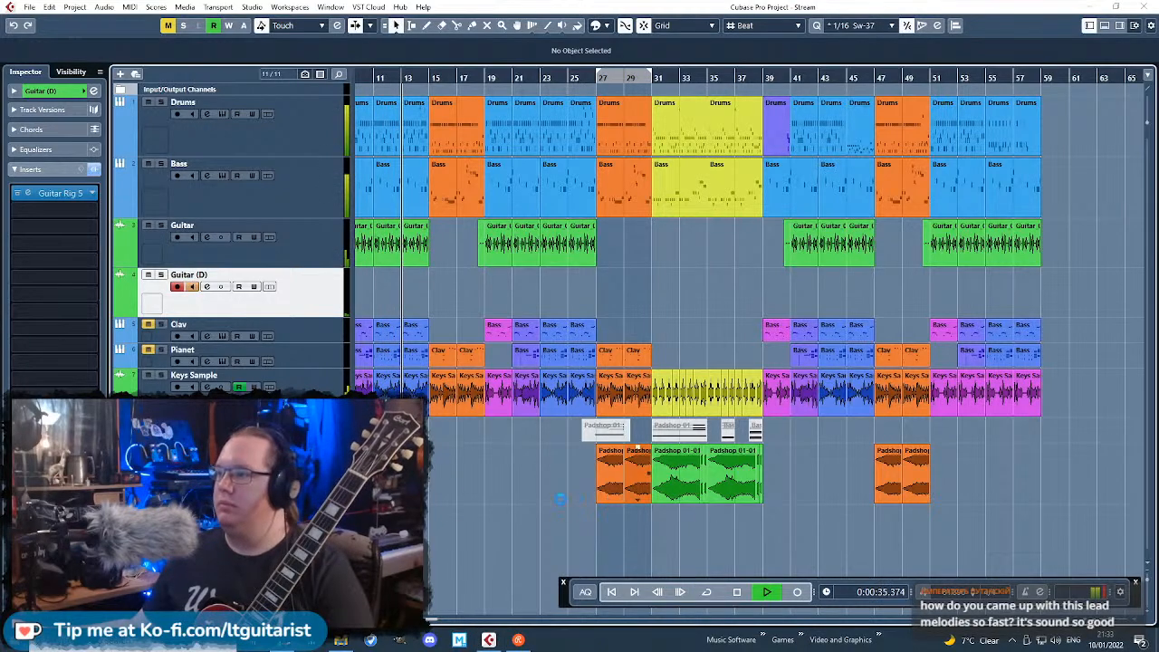
scroll(435, 505, left, 3)
key(space)
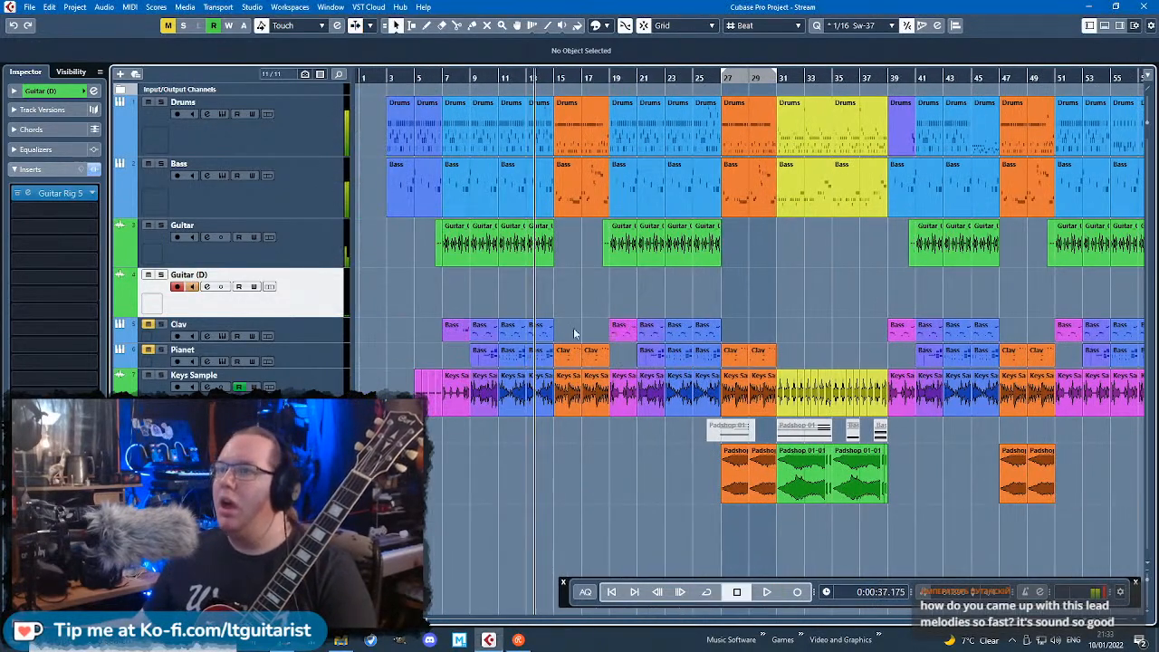
Step: Solo the Keys Sample track and listen to its orange section from bar 15
scroll(555, 295, up, 3)
scroll(494, 302, up, 3)
scroll(496, 302, down, 4)
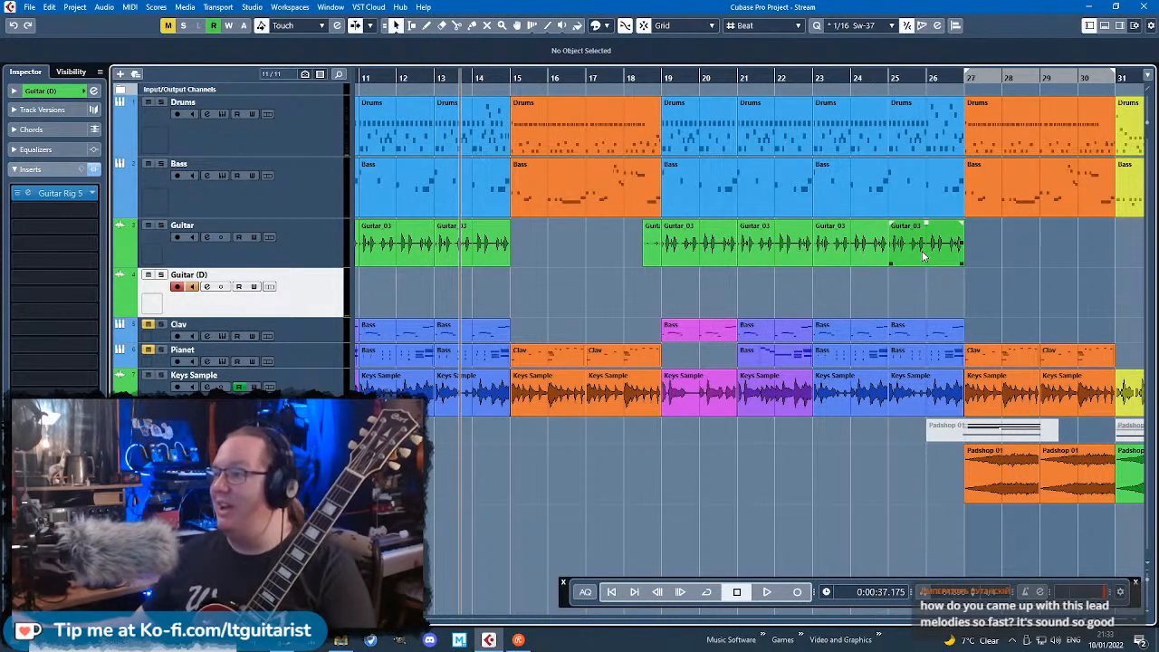
drag(455, 79, 453, 87)
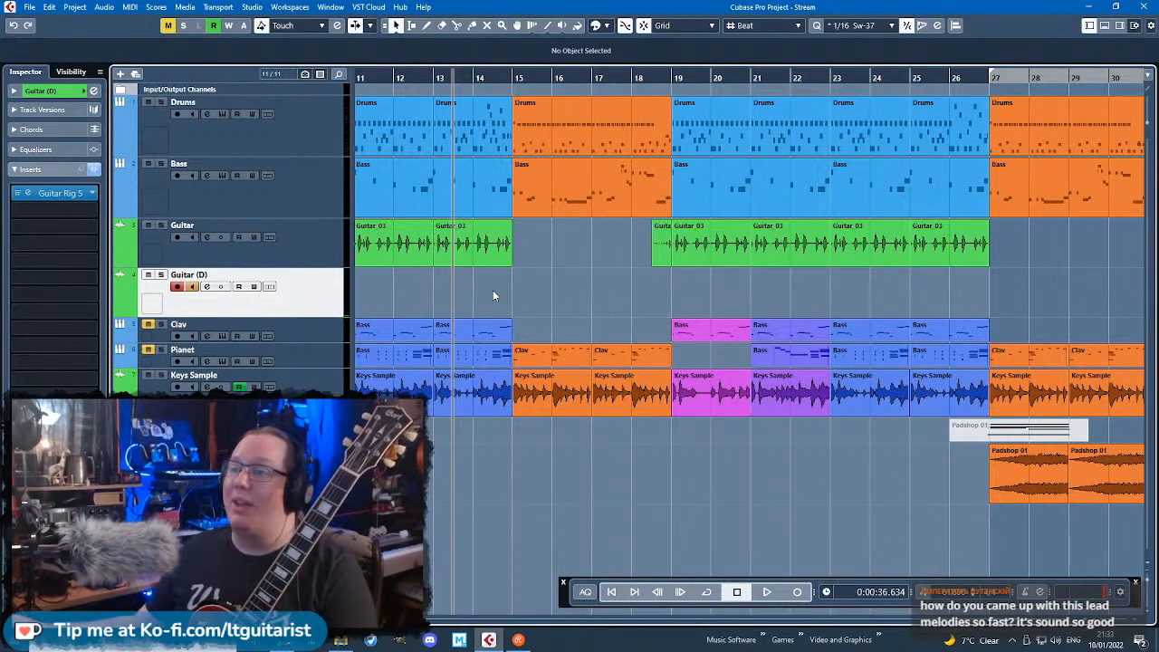
click(315, 361)
key(s)
key(s)
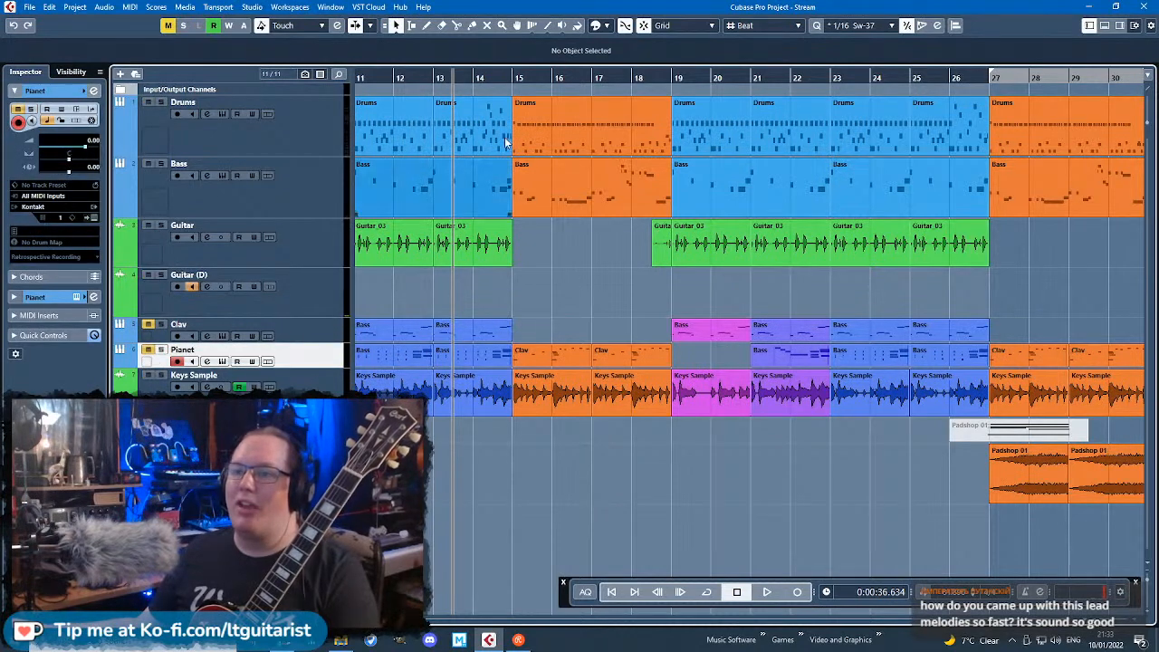
click(315, 401)
click(513, 78)
key(space)
scroll(523, 303, up, 3)
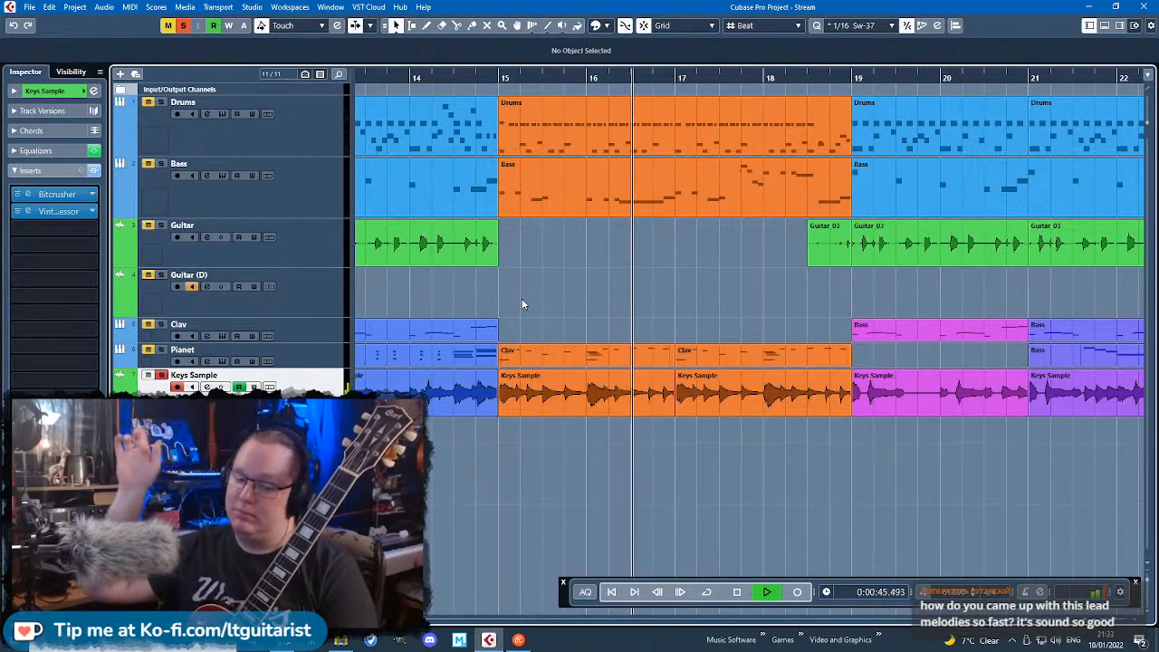
key(space)
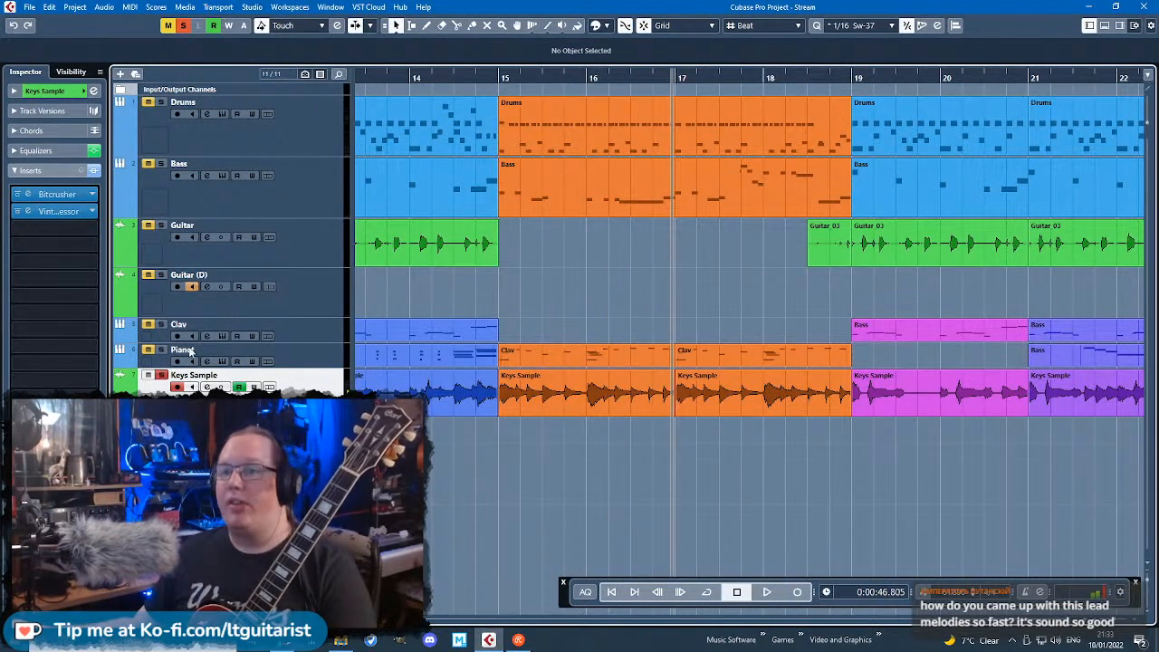
Step: Record a guitar take on the monitored Guitar (D) track from about bar 13.3 to bar 20 with all tracks playing
scroll(595, 275, down, 2)
click(325, 279)
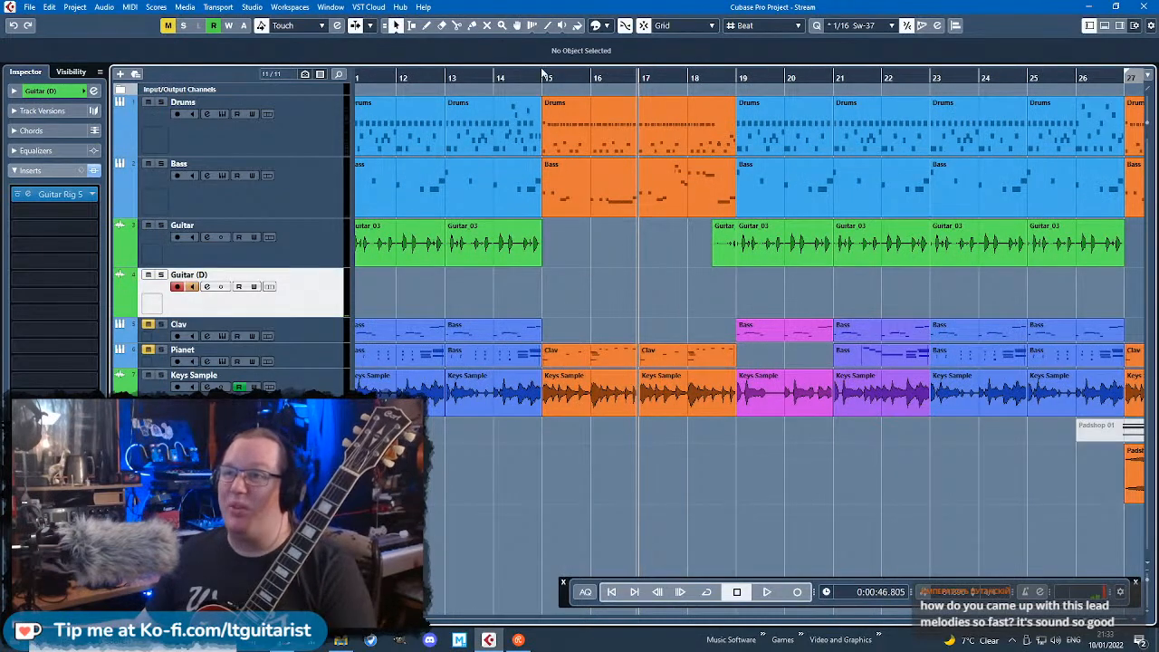
click(501, 80)
drag(501, 79, 453, 83)
key(space)
click(797, 592)
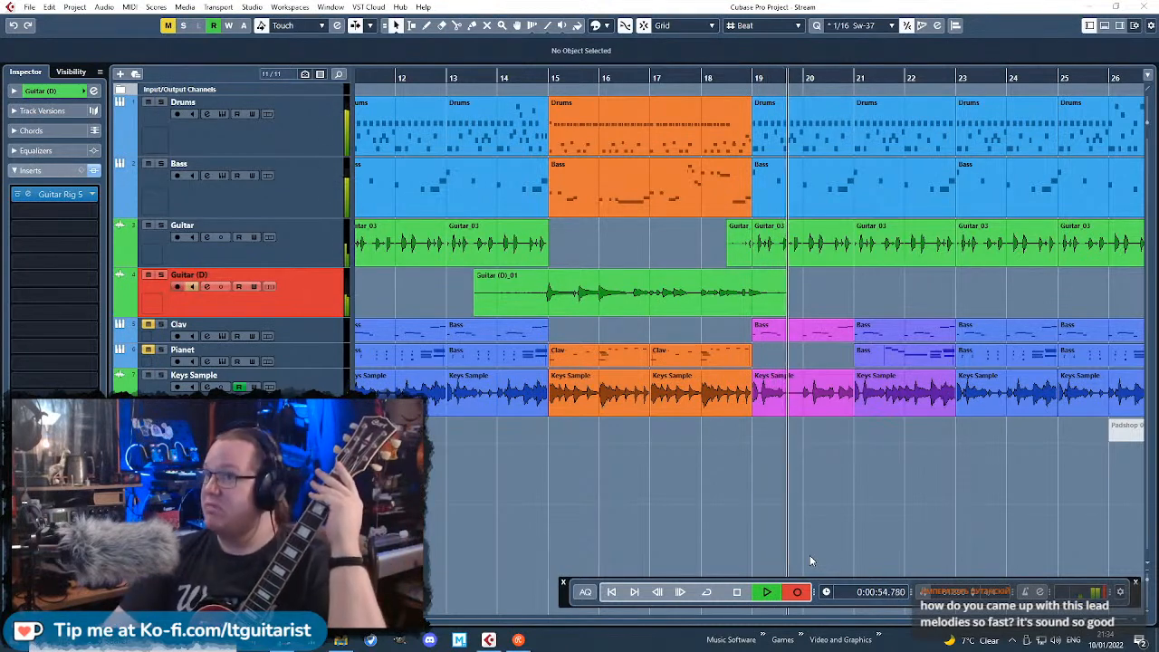
key(space)
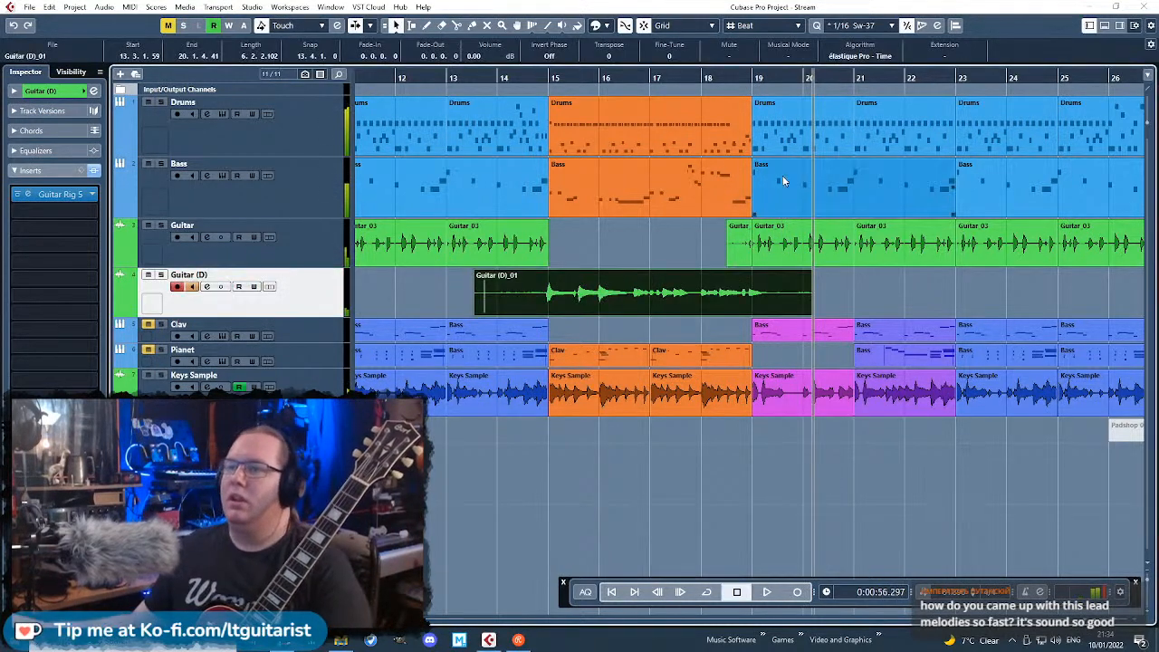
Step: Turn off monitoring on the Guitar (D) track, show its mix settings and play the new take from about bar 14
click(193, 287)
drag(508, 80, 507, 76)
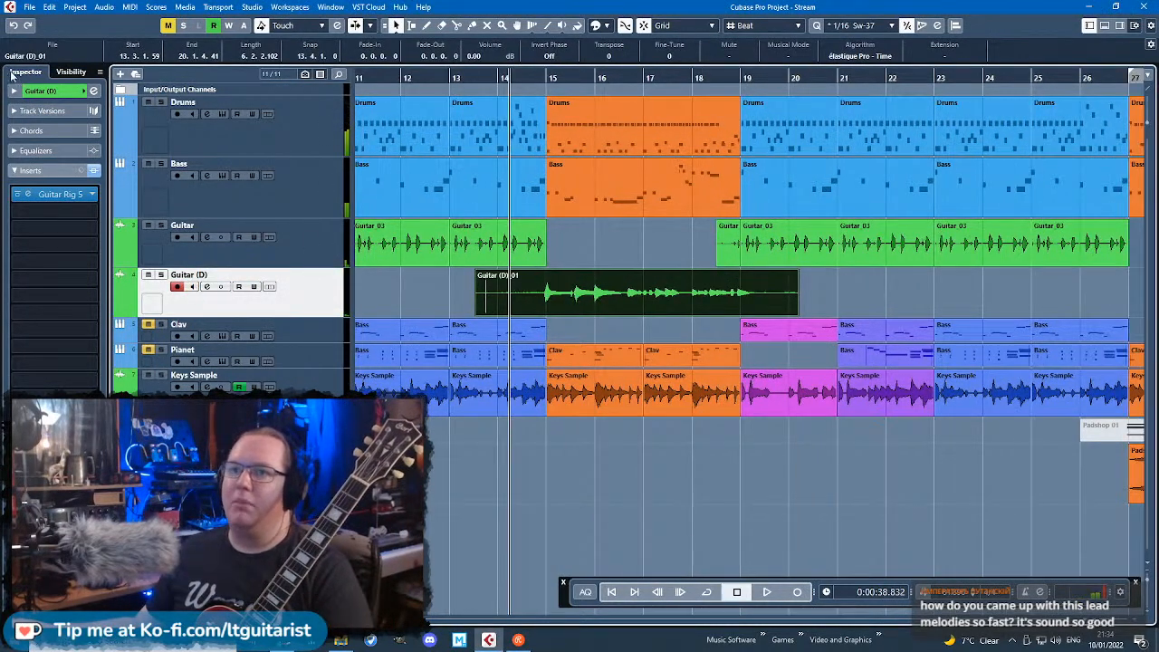
click(14, 91)
key(space)
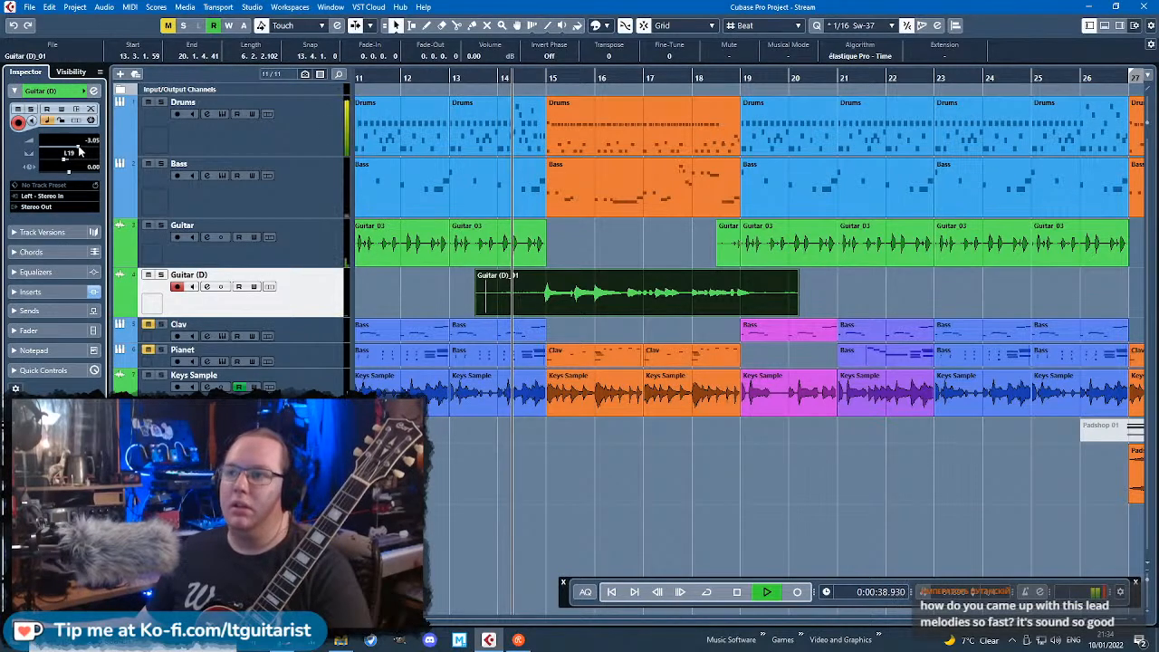
Step: Trim the start of the Guitar (D) take to 14.3.4 and set the track's volume to -8.31 and pan to L28
key(h)
drag(562, 313, 691, 312)
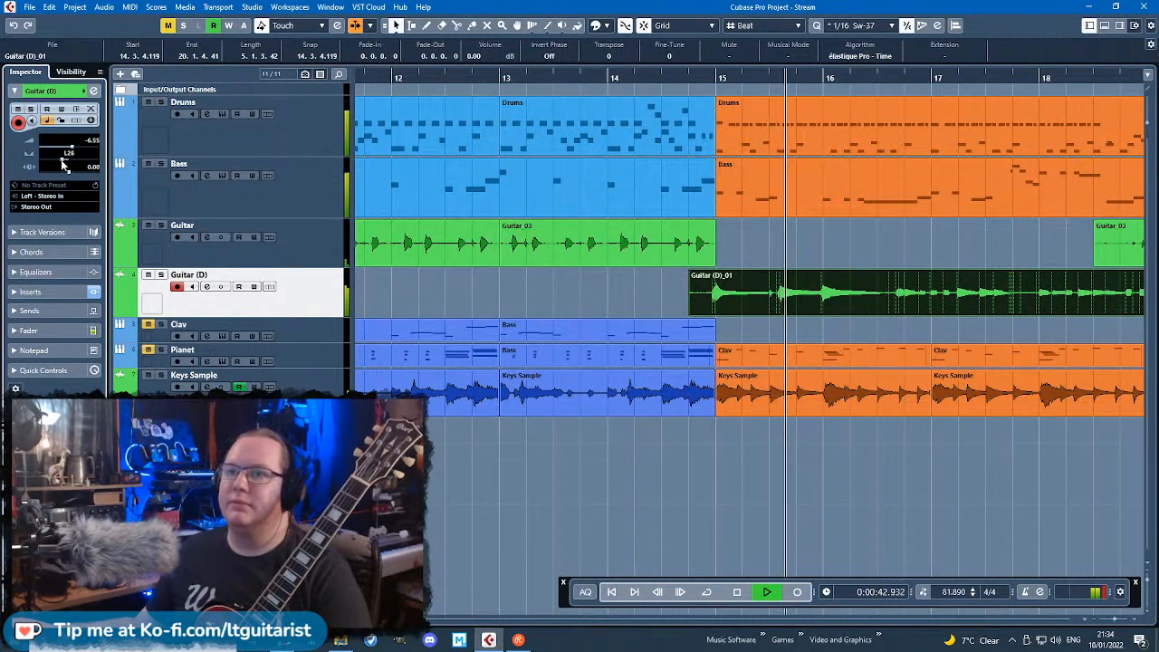
drag(75, 153, 69, 152)
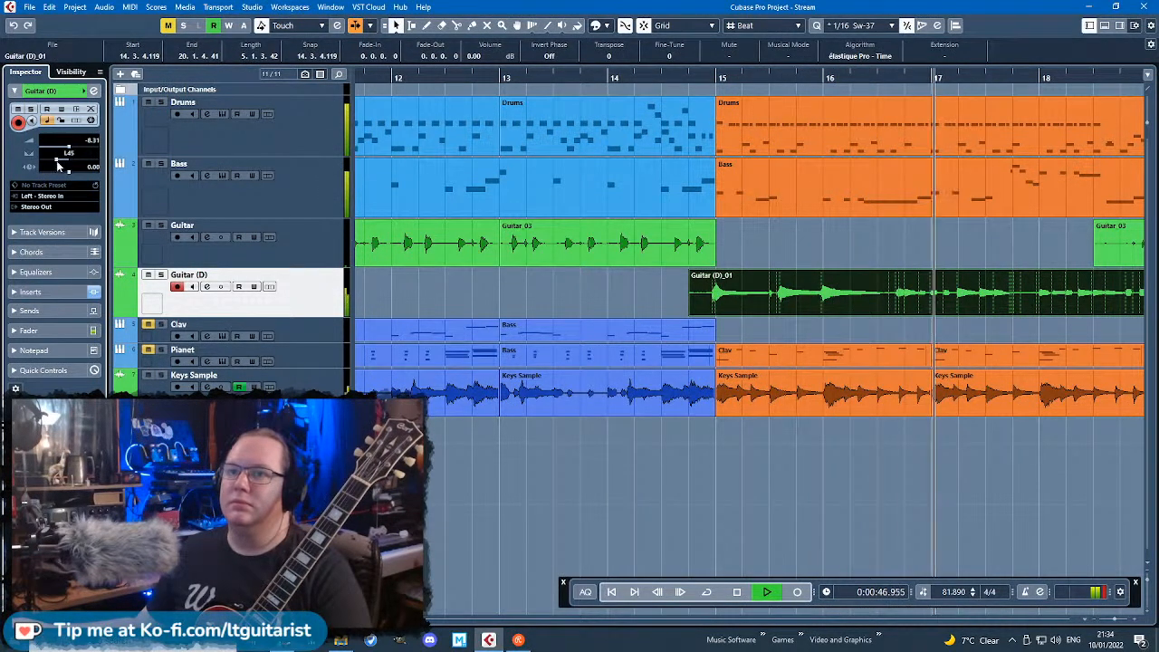
scroll(678, 303, down, 3)
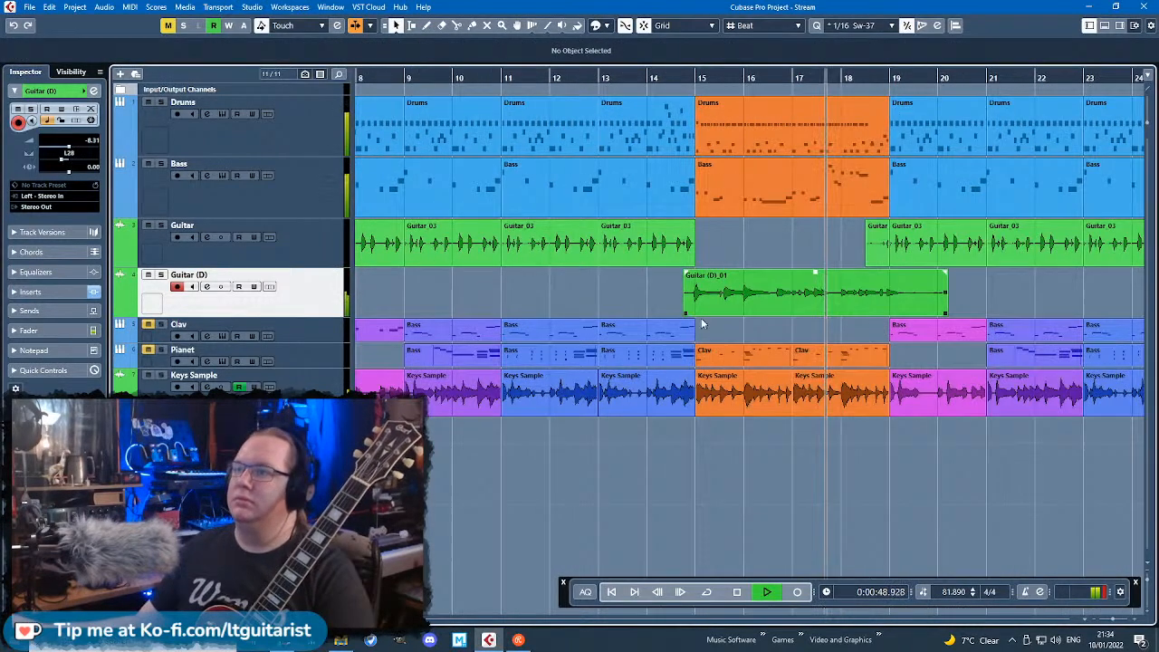
Step: Trim the end of the first Guitar (D) take to 19.2.4 and add short fades at its start and end
scroll(967, 303, up, 3)
drag(926, 314, 857, 302)
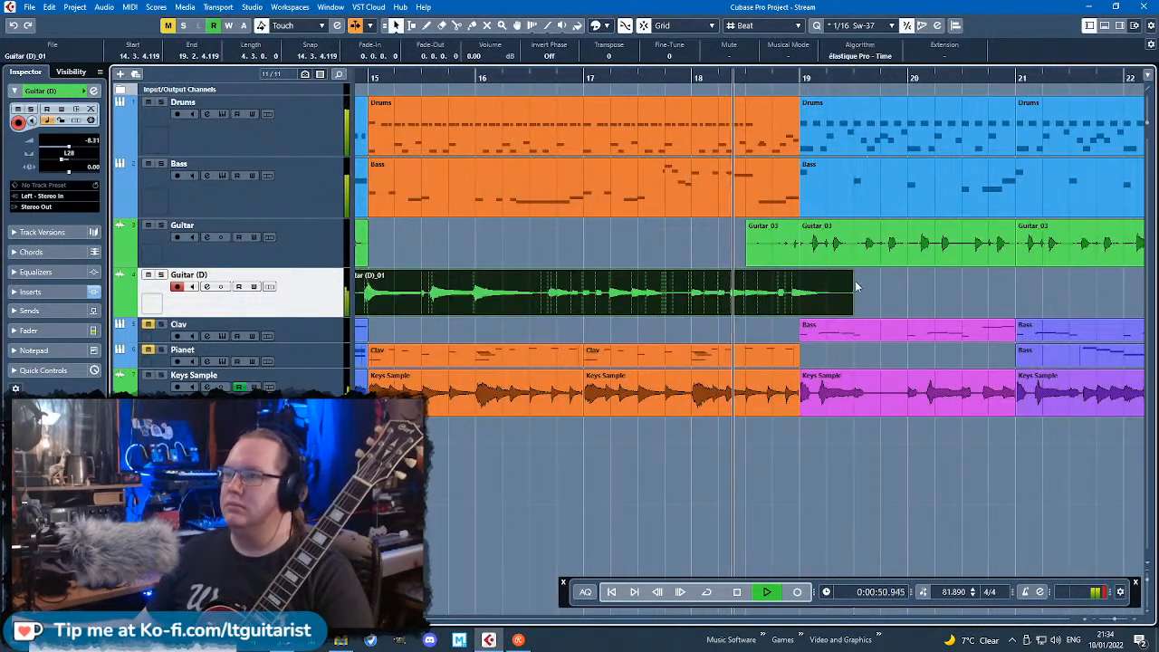
scroll(798, 281, down, 3)
scroll(580, 282, up, 3)
drag(619, 272, 633, 273)
scroll(875, 282, down, 2)
drag(997, 272, 997, 272)
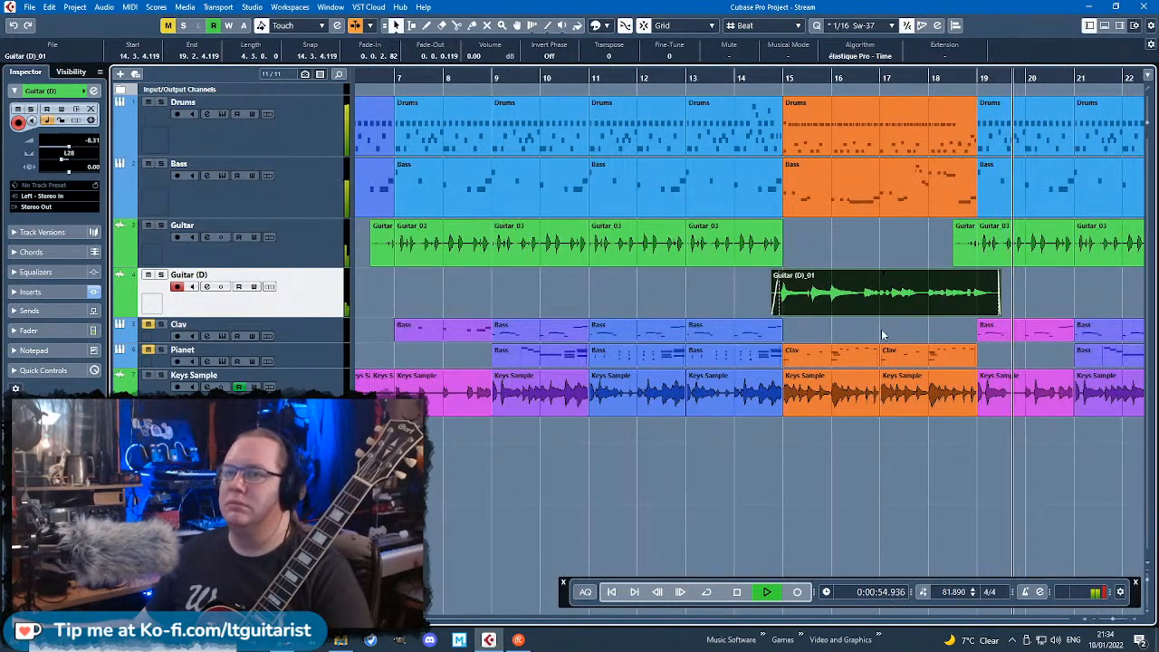
Step: Try a recording on Guitar (D) from about bar 25, turn on the track's monitoring and discard the aborted take
scroll(879, 332, down, 3)
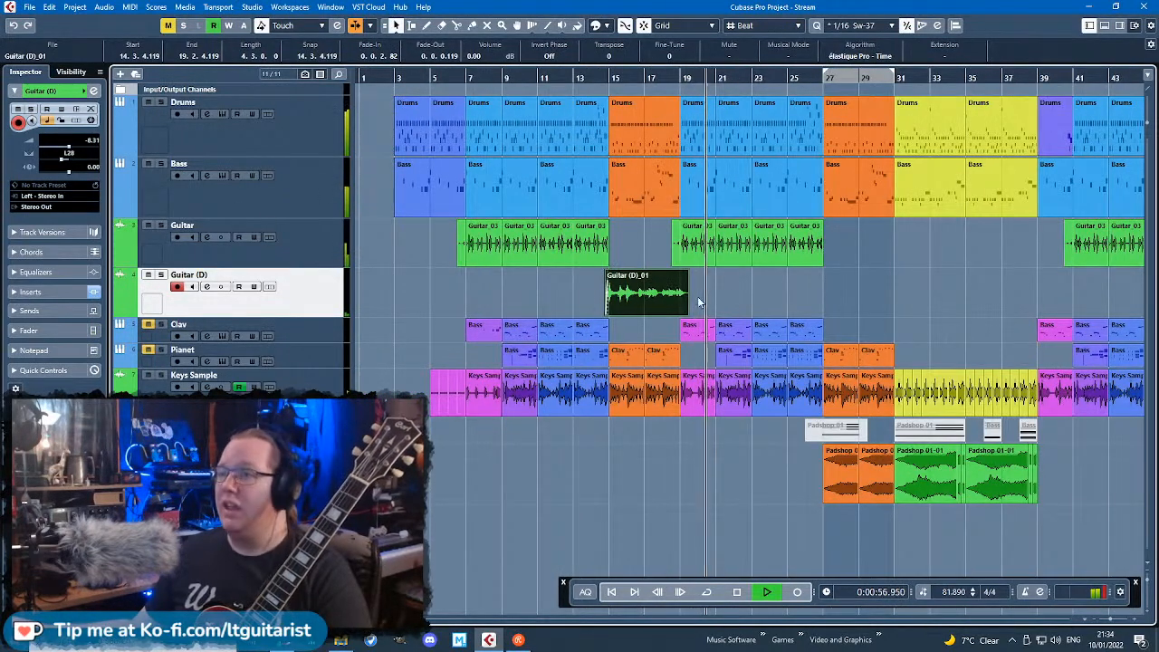
scroll(764, 344, down, 2)
drag(722, 78, 784, 320)
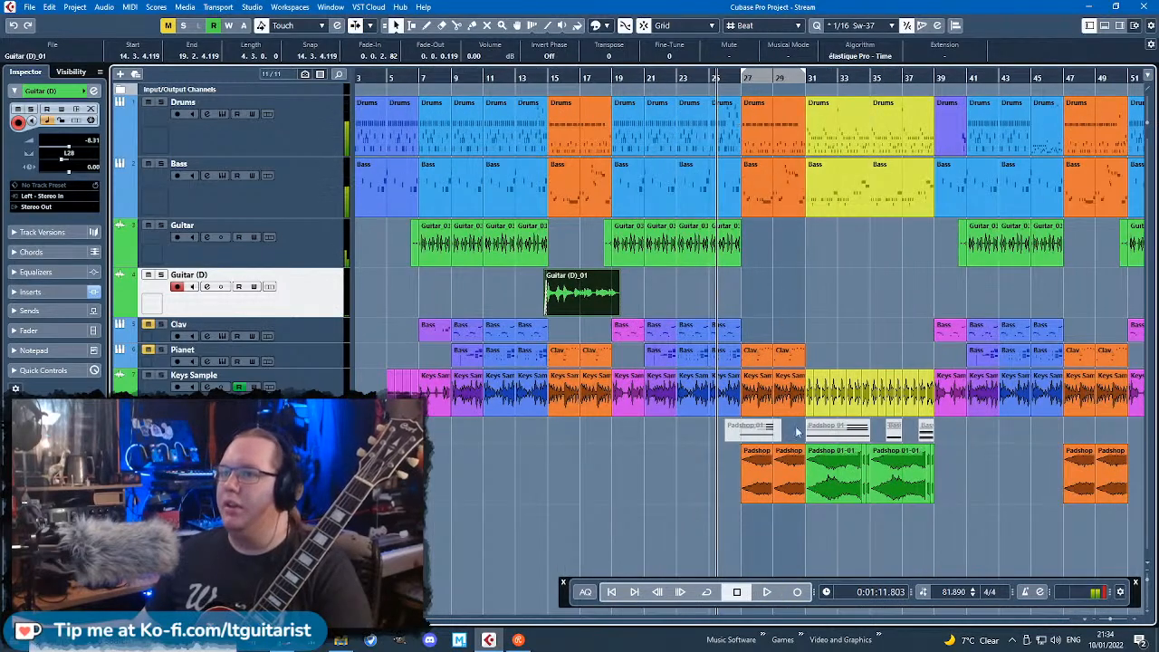
click(798, 593)
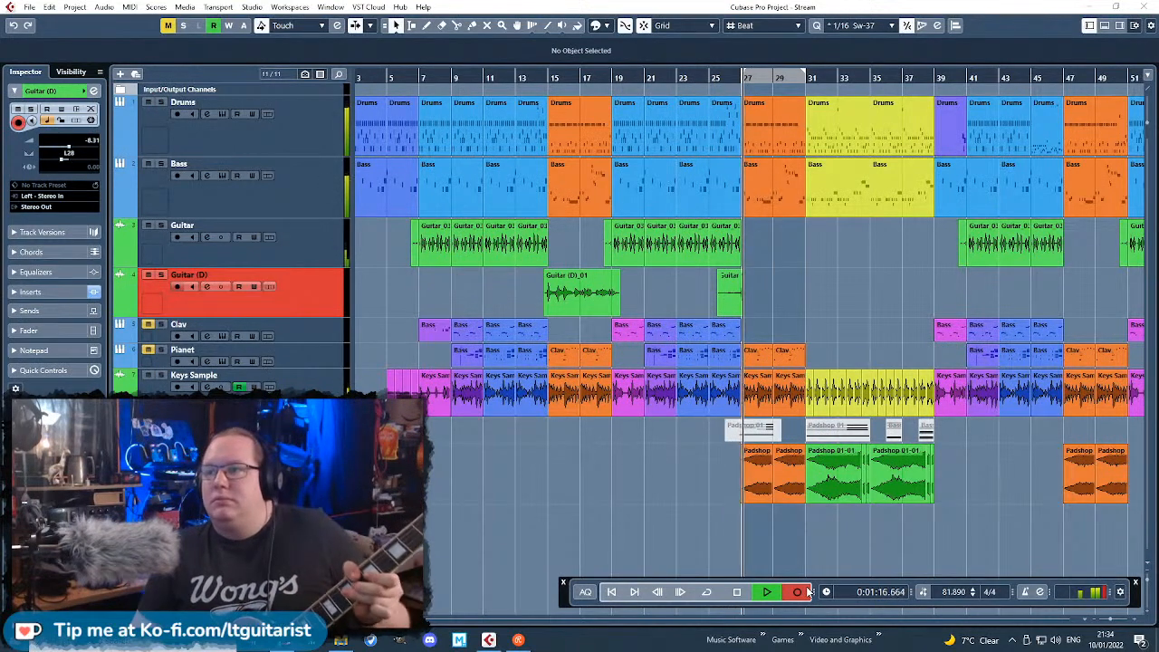
click(193, 286)
key(space)
key(Delete)
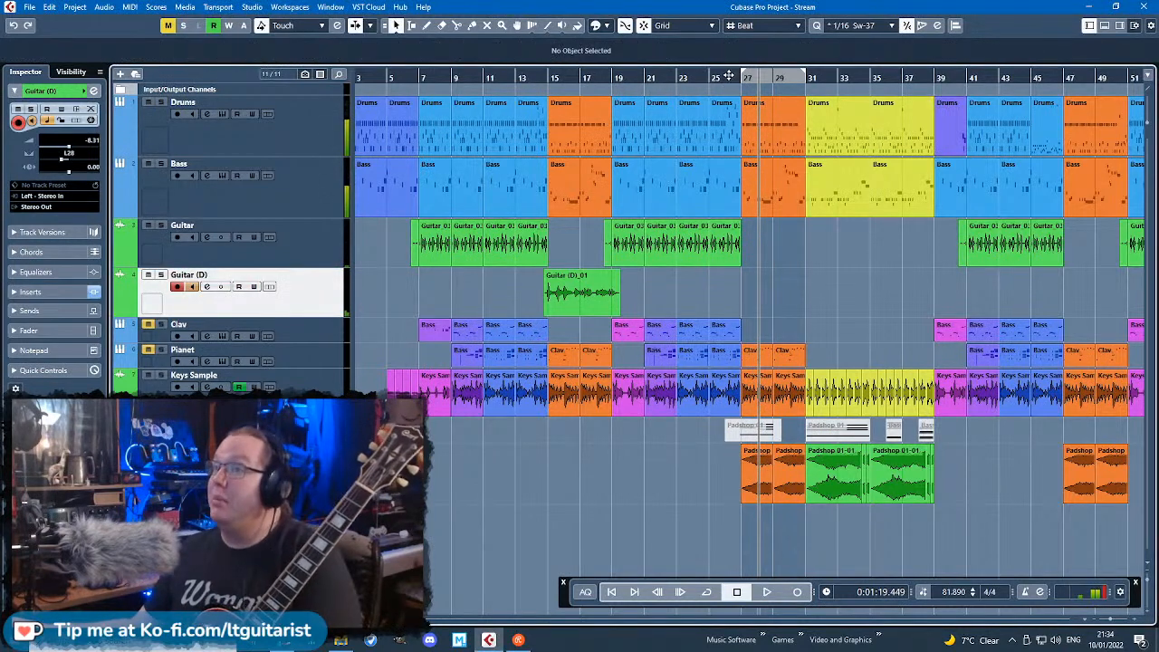
Step: Record a new monitored take on Guitar (D) from about bar 25 through the orange and yellow sections to bar 39
double_click(707, 76)
click(794, 597)
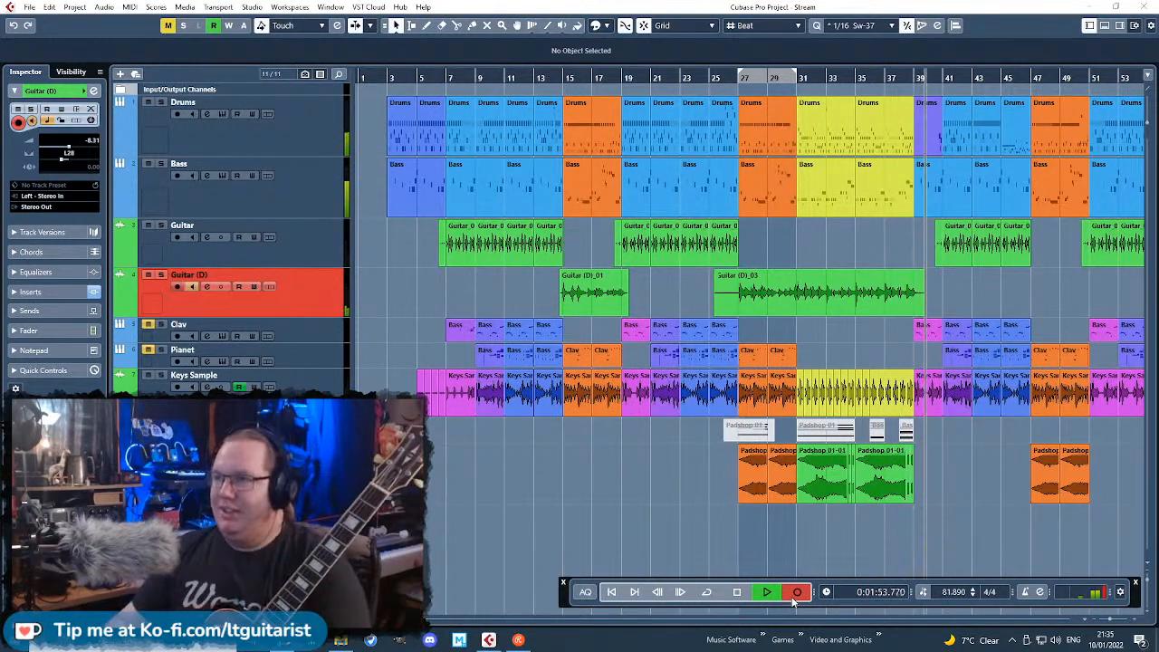
key(space)
Step: Split the new Guitar (D) take at 26.3.4, delete the part before the cut and fade in the remaining event
scroll(695, 297, up, 5)
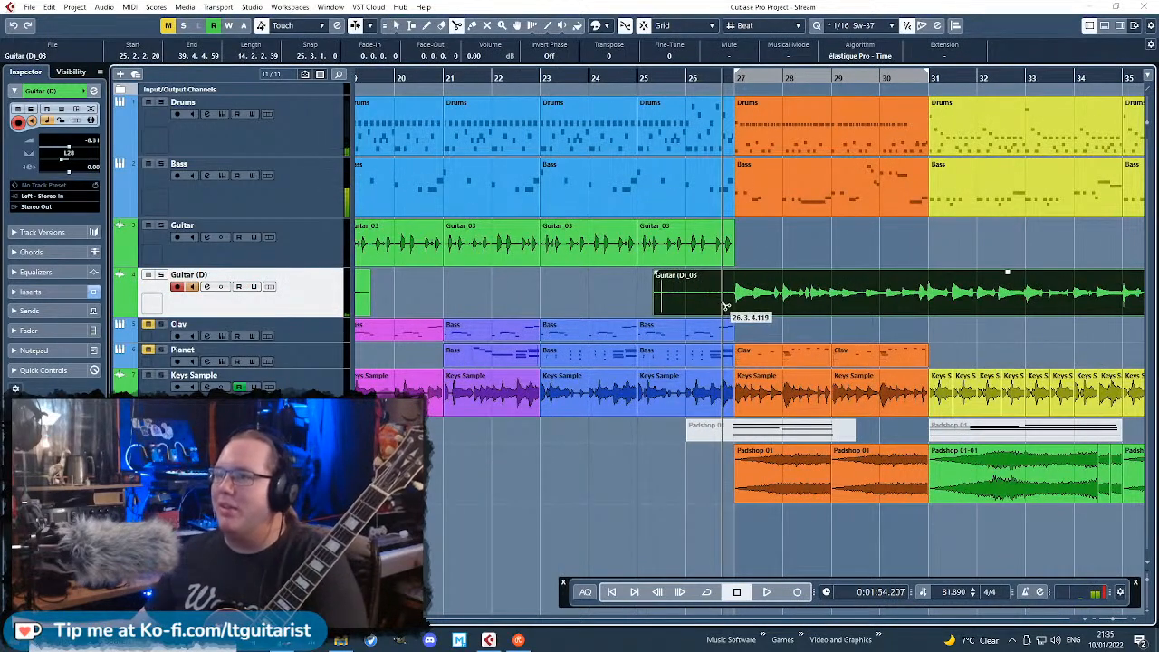
alt+click(724, 299)
click(699, 292)
key(Delete)
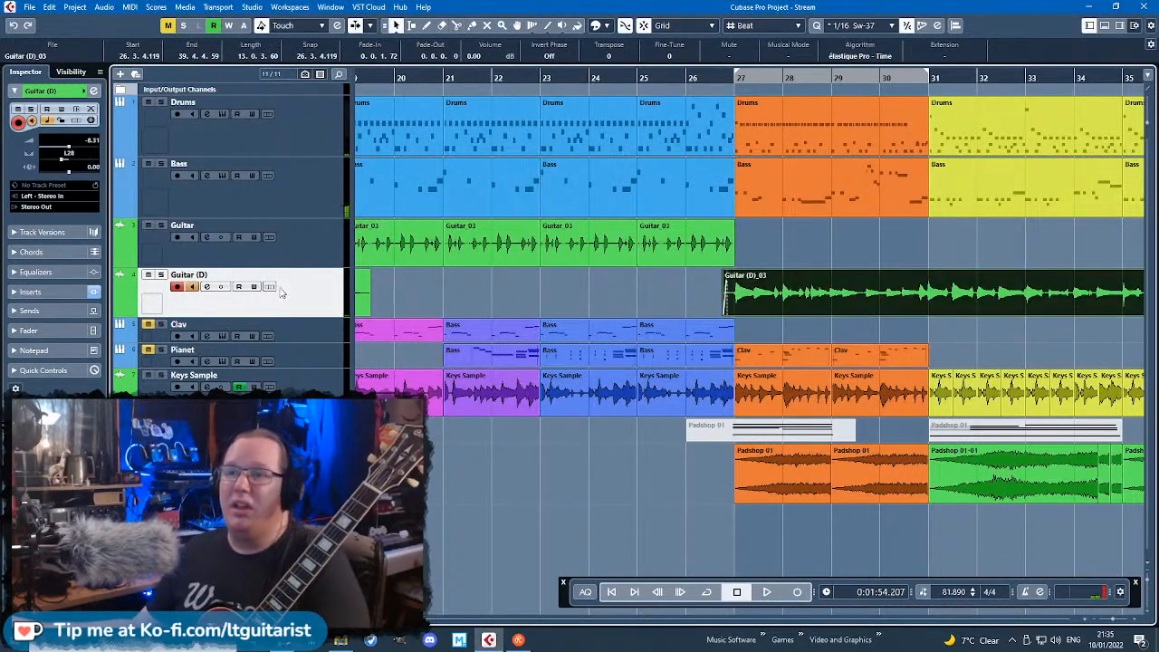
Step: Play the song from about bar 30, trim the end of the second Guitar (D) take to 39.1.4 and fade it out
click(893, 79)
key(space)
scroll(915, 195, down, 4)
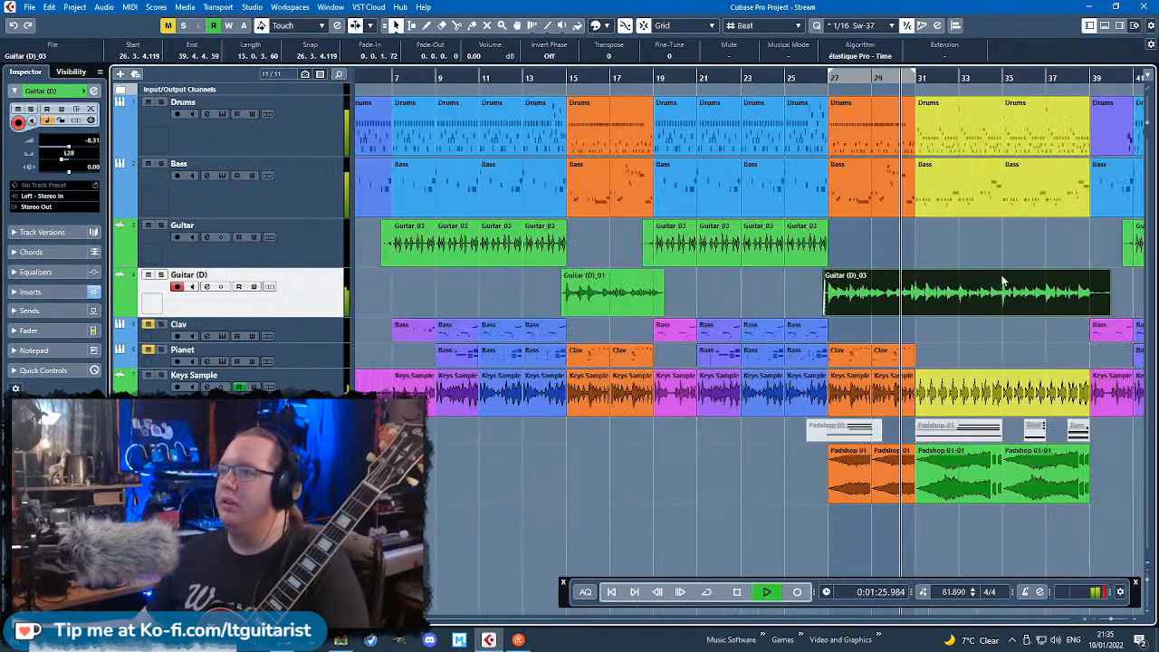
scroll(1037, 263, up, 4)
click(1076, 265)
scroll(1069, 276, right, 4)
scroll(1048, 328, up, 3)
drag(1024, 311, 960, 310)
drag(943, 272, 943, 271)
scroll(893, 289, down, 5)
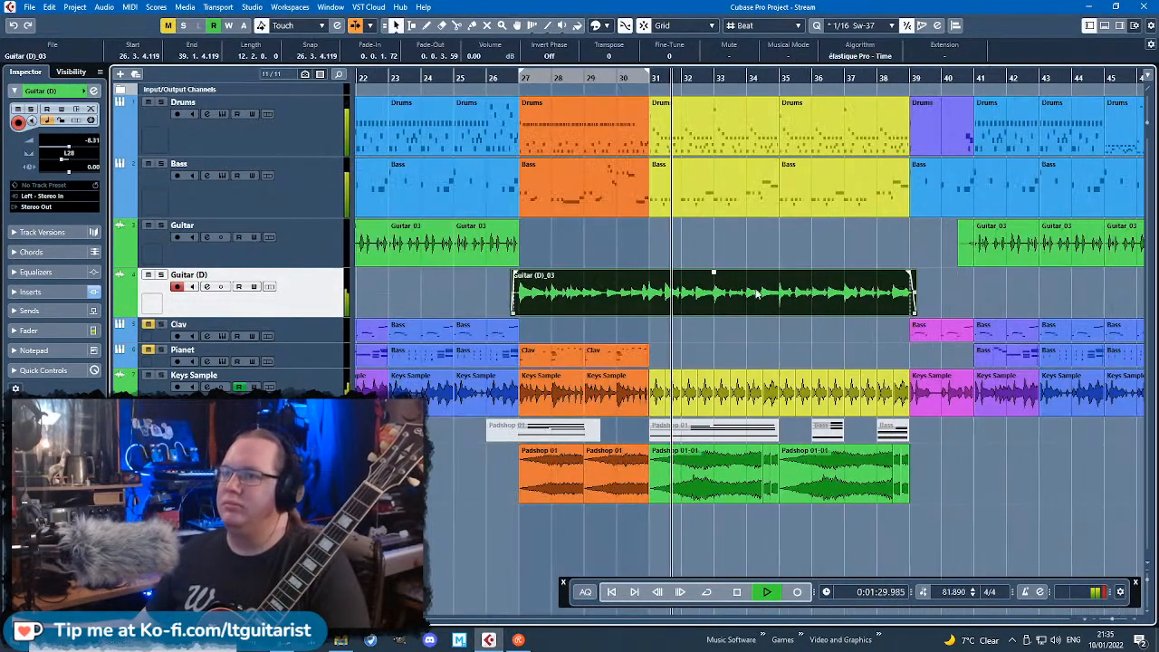
Step: Split the second Guitar (D) take at bar 31, where the orange section meets the yellow one
scroll(692, 286, up, 4)
alt+click(595, 302)
click(598, 248)
scroll(598, 248, down, 4)
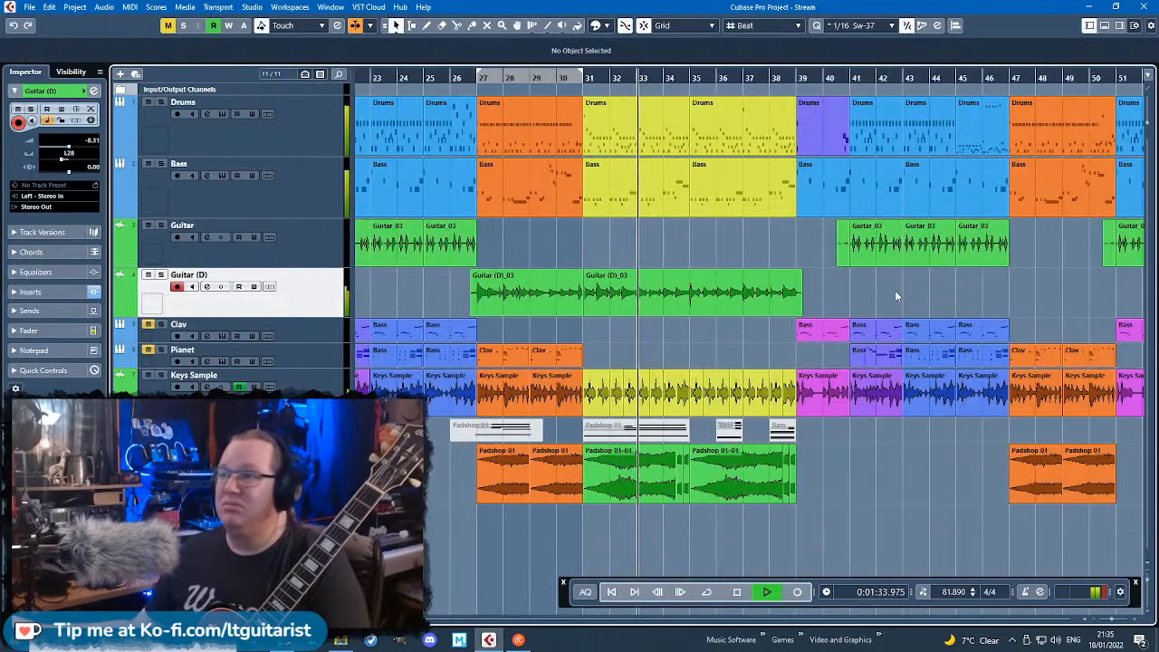
Step: Record another Guitar (D) take from about bar 45 to bar 53, covering the last orange section
scroll(905, 295, right, 3)
key(space)
drag(805, 76, 795, 149)
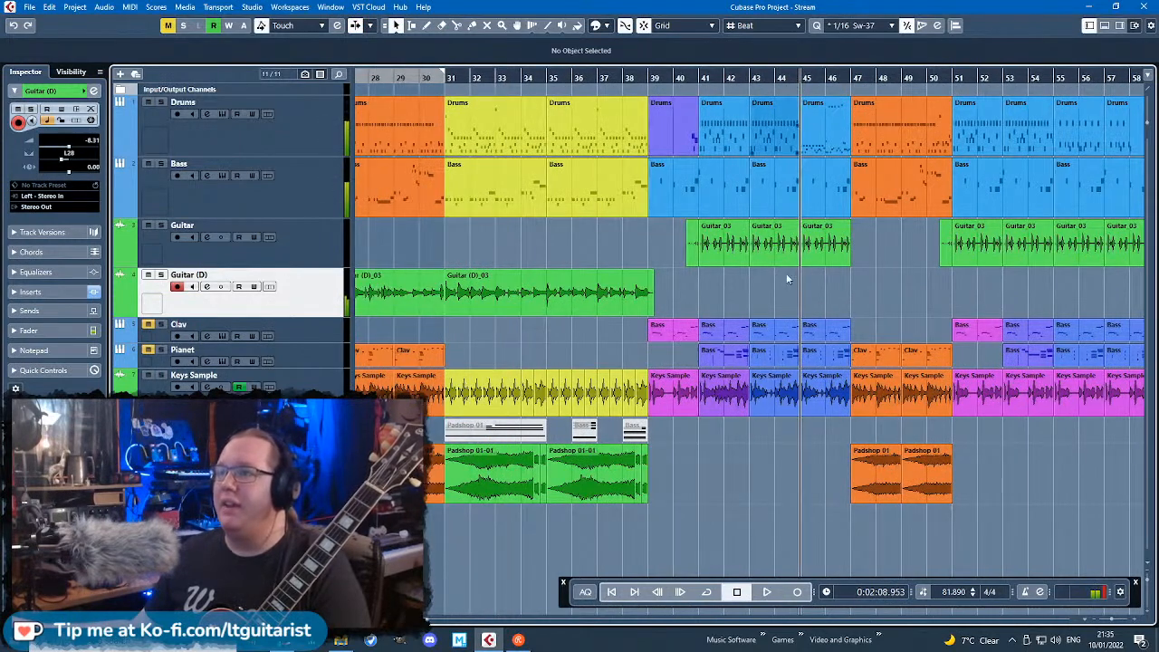
click(797, 592)
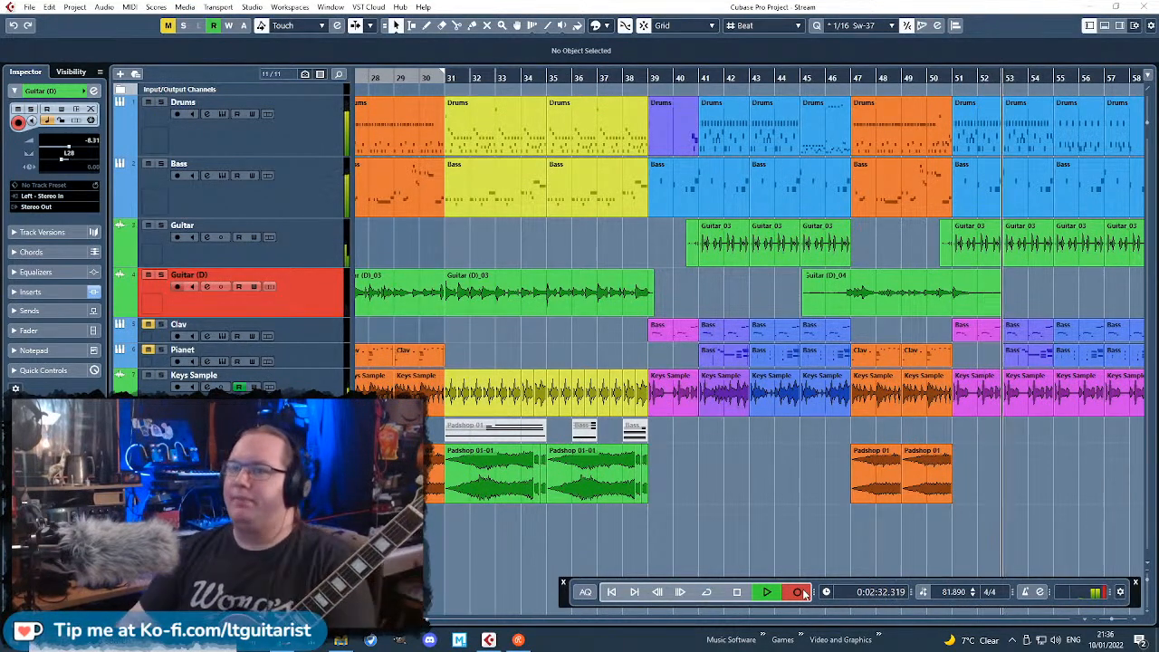
key(space)
Step: Cut the last Guitar (D) take at 46.2.4 during playback, delete the part before it and add a short fade-in
scroll(837, 292, up, 3)
double_click(831, 79)
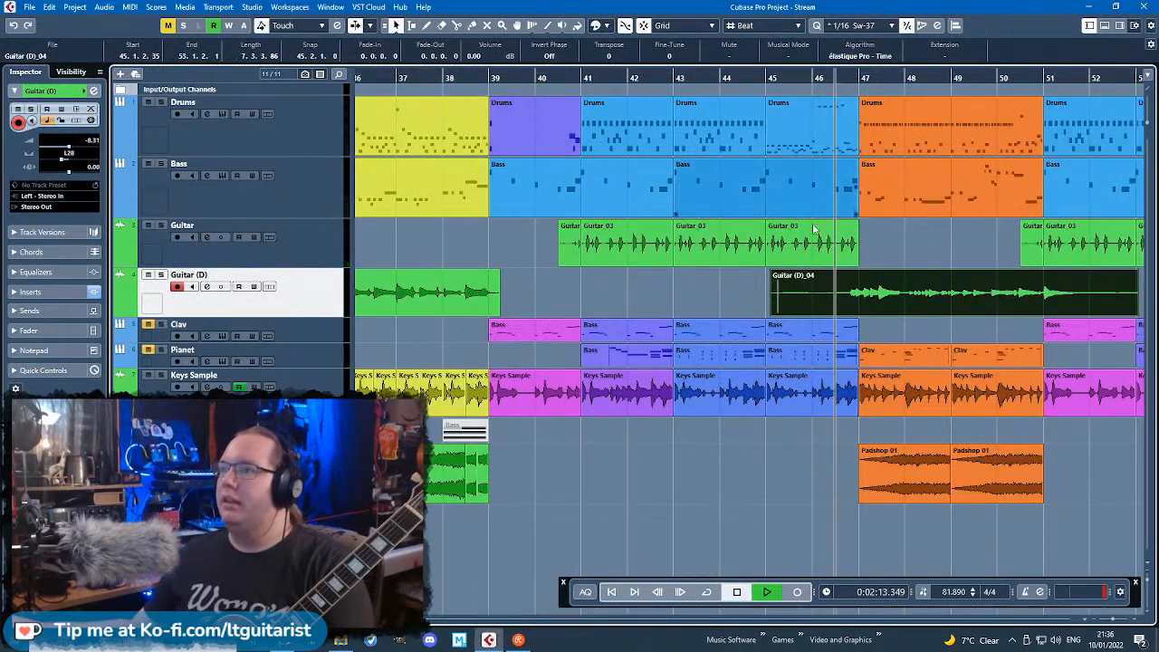
alt+click(835, 294)
click(827, 289)
key(Delete)
click(837, 288)
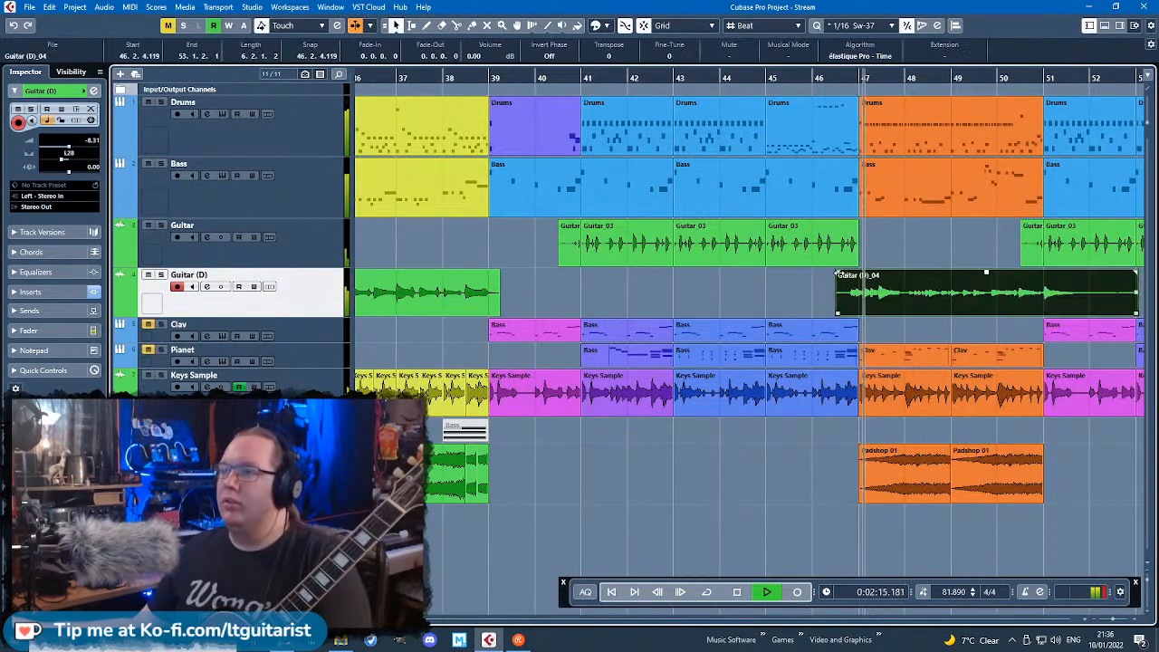
Step: Shorten the last Guitar (D) take to end at 52.3.4 and add a short fade-out
scroll(842, 297, up, 2)
scroll(980, 321, right, 3)
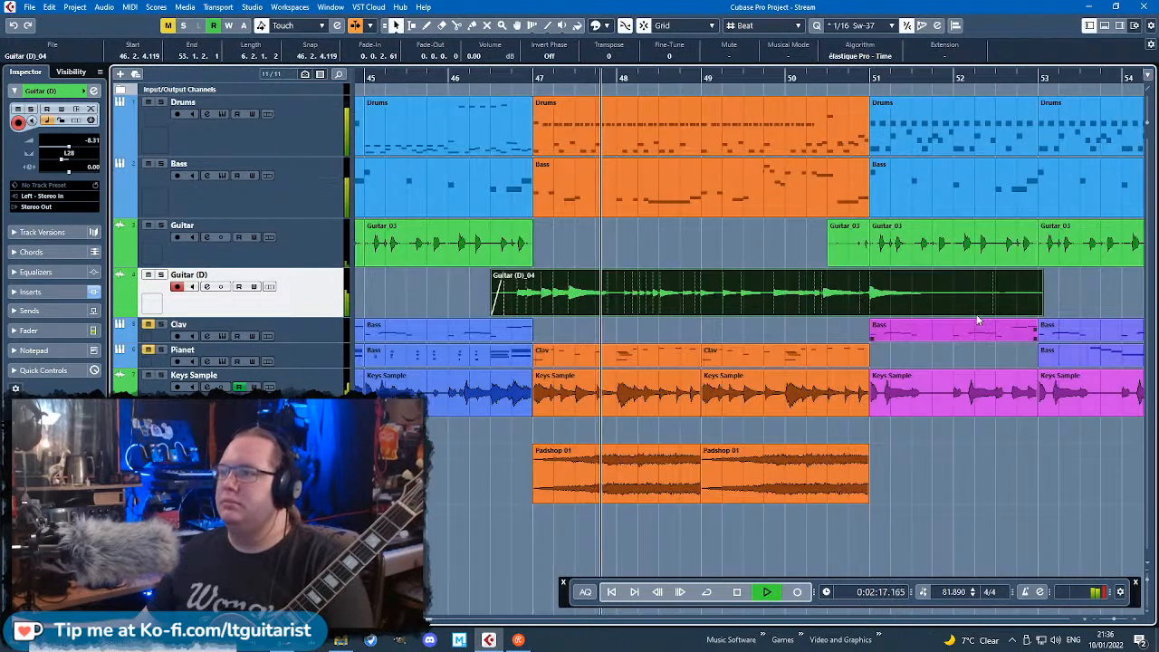
alt+click(1027, 303)
key(Delete)
drag(1015, 273, 997, 271)
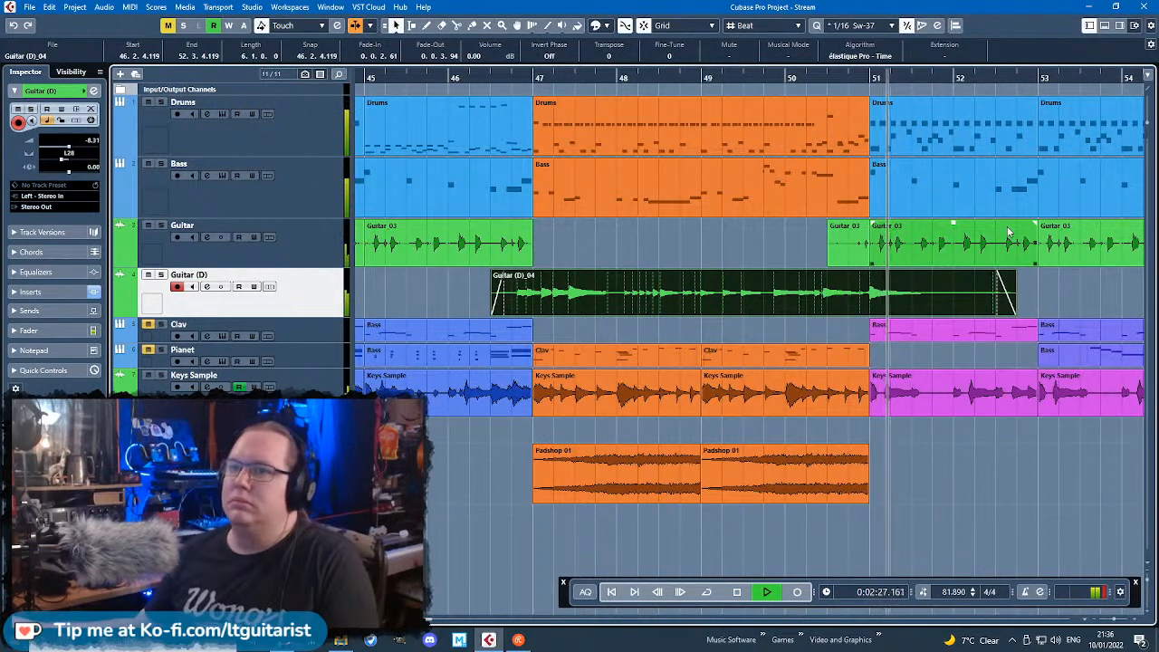
Step: Rename the Guitar (D) track as Lead Guitar and stop playback
double_click(216, 274)
text(Lead Guitar)
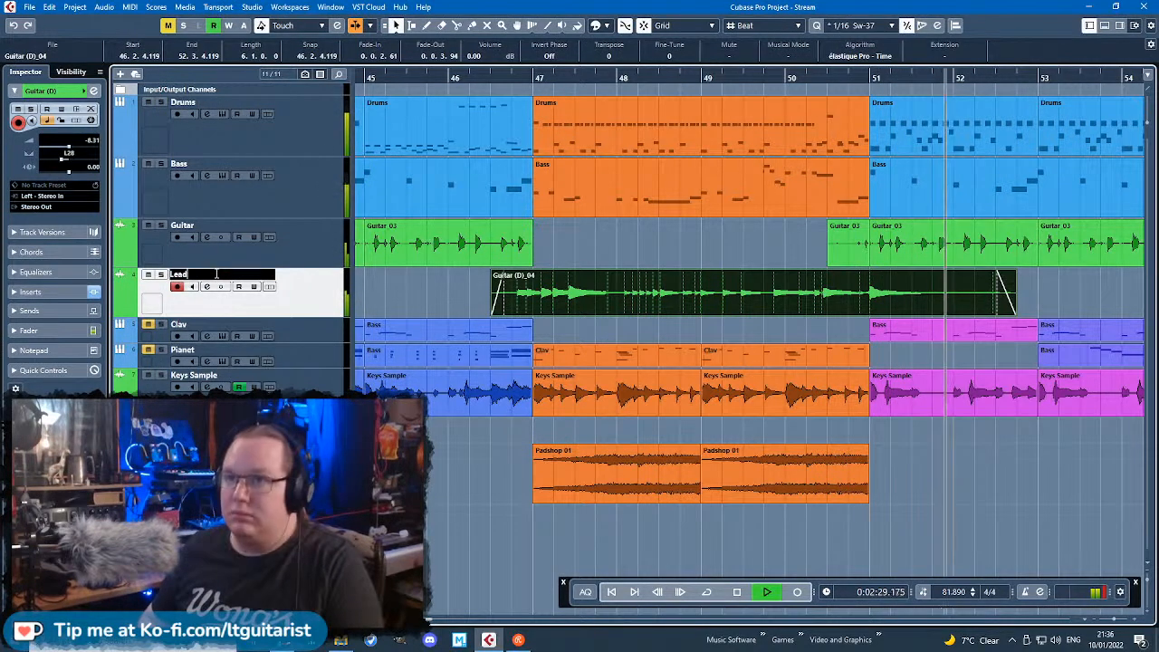
key(Return)
scroll(441, 353, down, 3)
scroll(441, 354, down, 3)
drag(445, 509, 594, 546)
scroll(516, 535, left, 5)
scroll(602, 530, up, 3)
key(space)
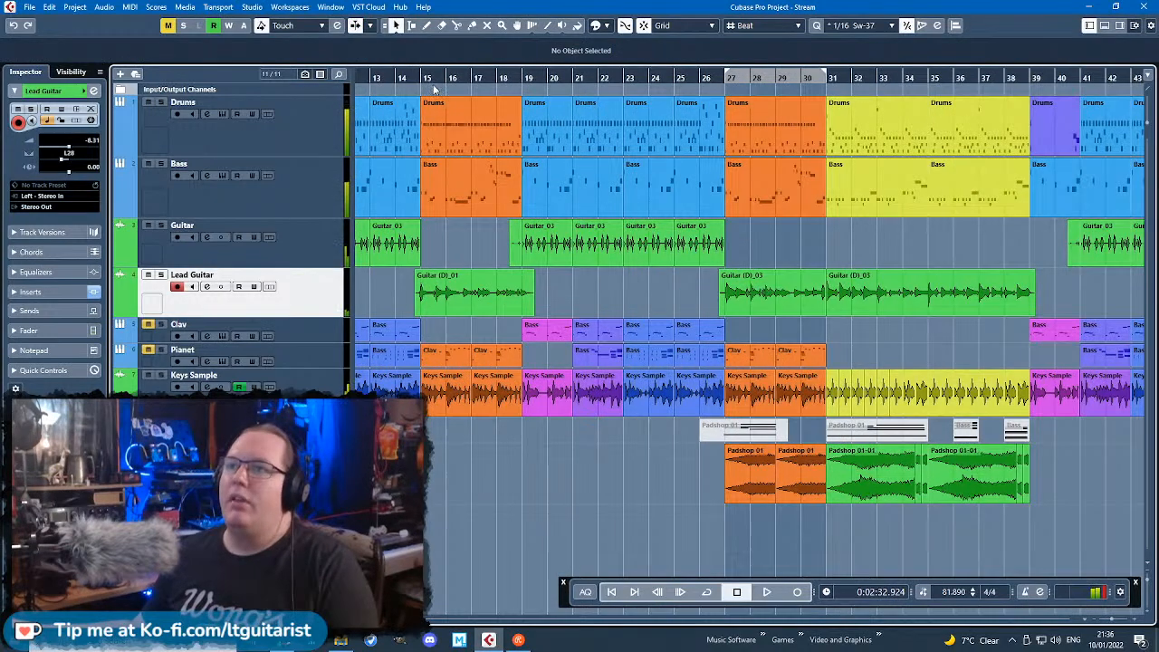
Step: Select all events on the Guitar track and color them blue
scroll(397, 239, left, 6)
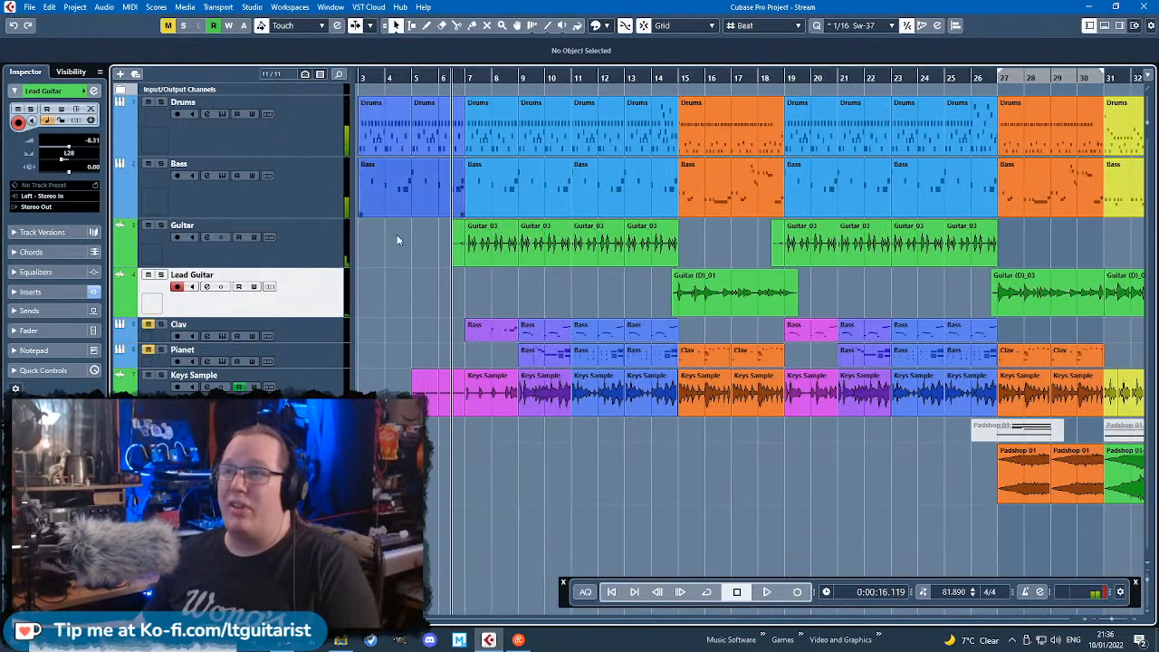
scroll(396, 239, down, 5)
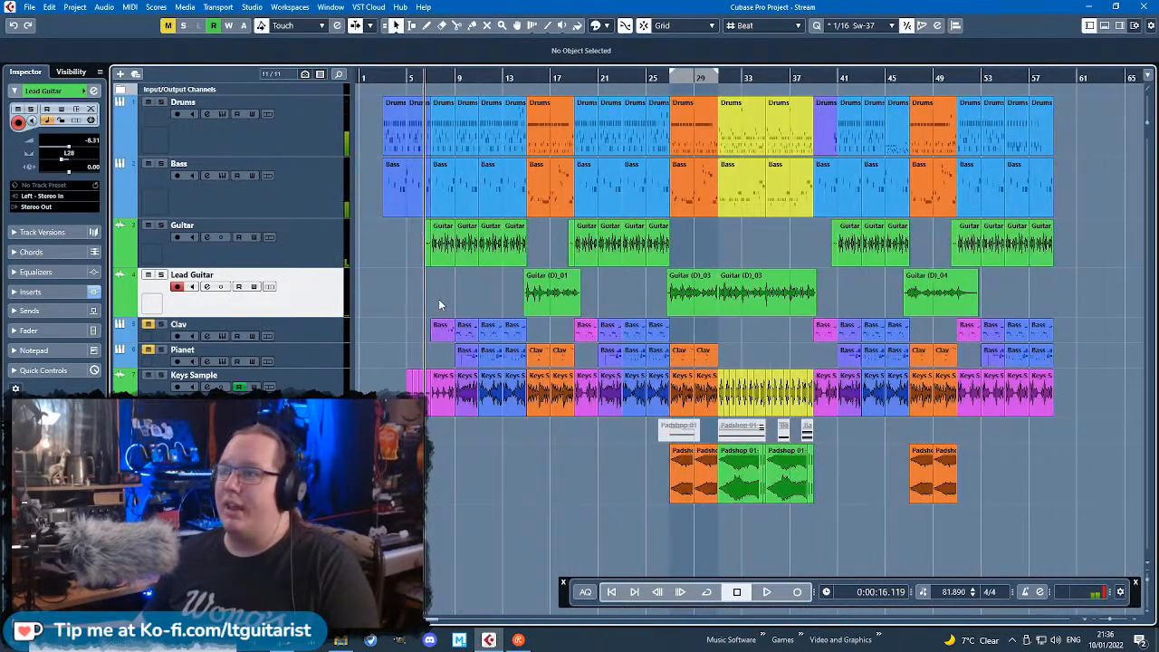
drag(341, 234, 342, 235)
click(601, 25)
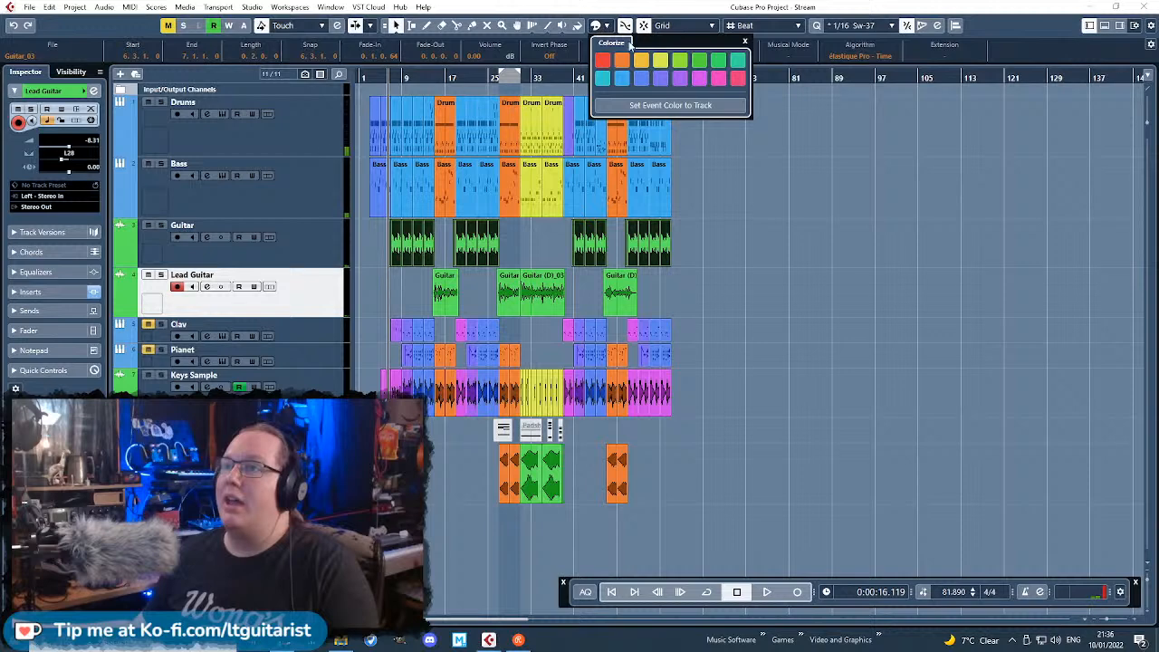
click(622, 79)
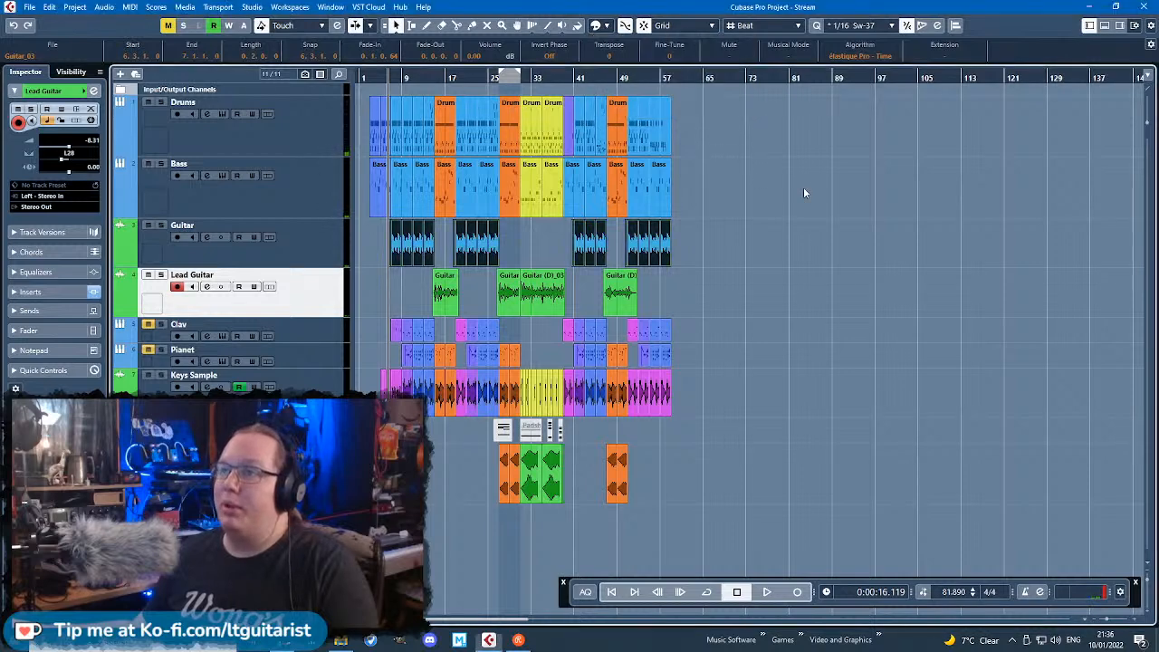
Step: Color the three Lead Guitar events in the orange sections orange and the event starting at bar 31 yellow
click(350, 289)
click(608, 26)
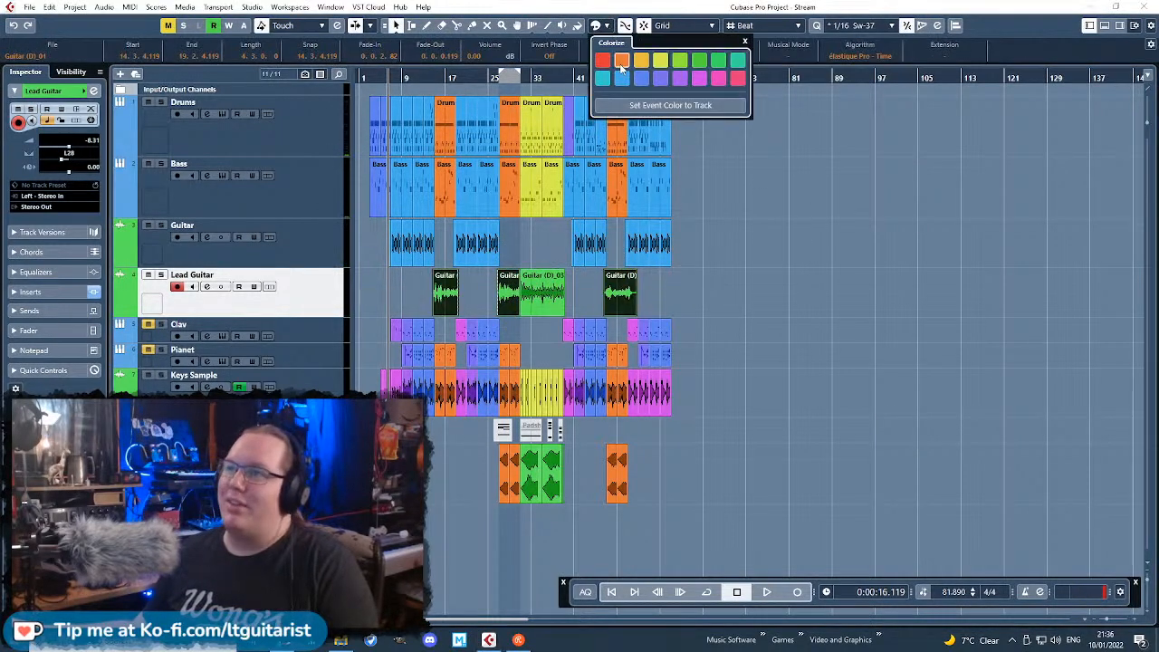
click(621, 60)
click(544, 294)
click(602, 25)
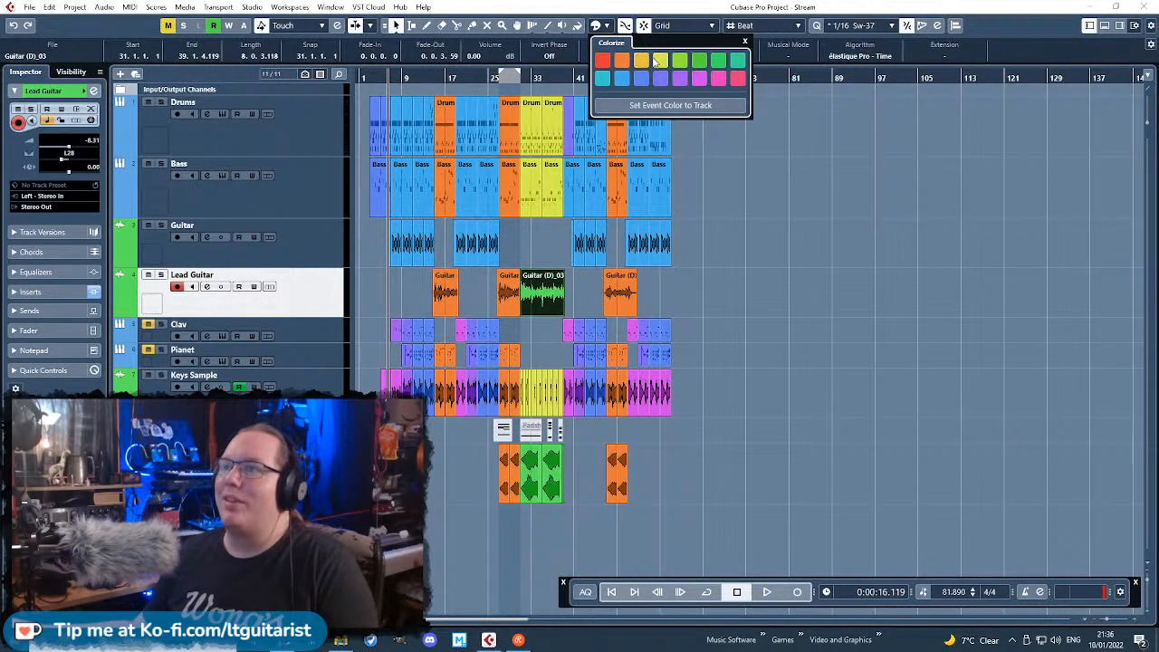
click(416, 270)
Step: Play the song from about bar 6.3 and solo the Guitar track
scroll(415, 270, up, 4)
click(408, 270)
key(space)
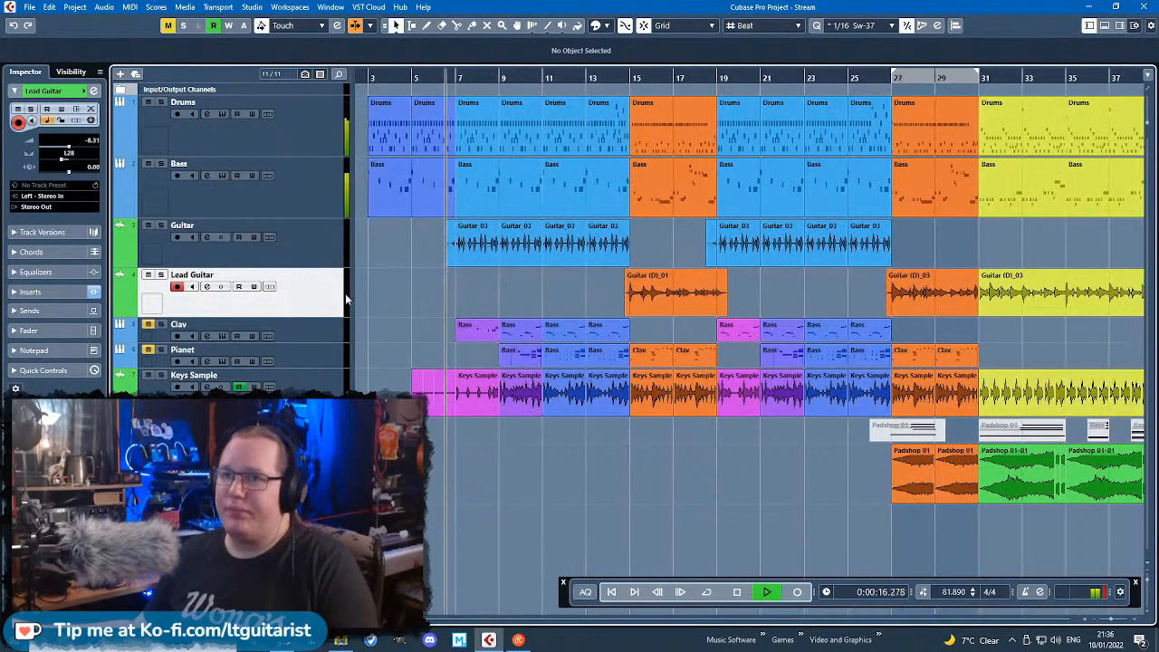
click(132, 256)
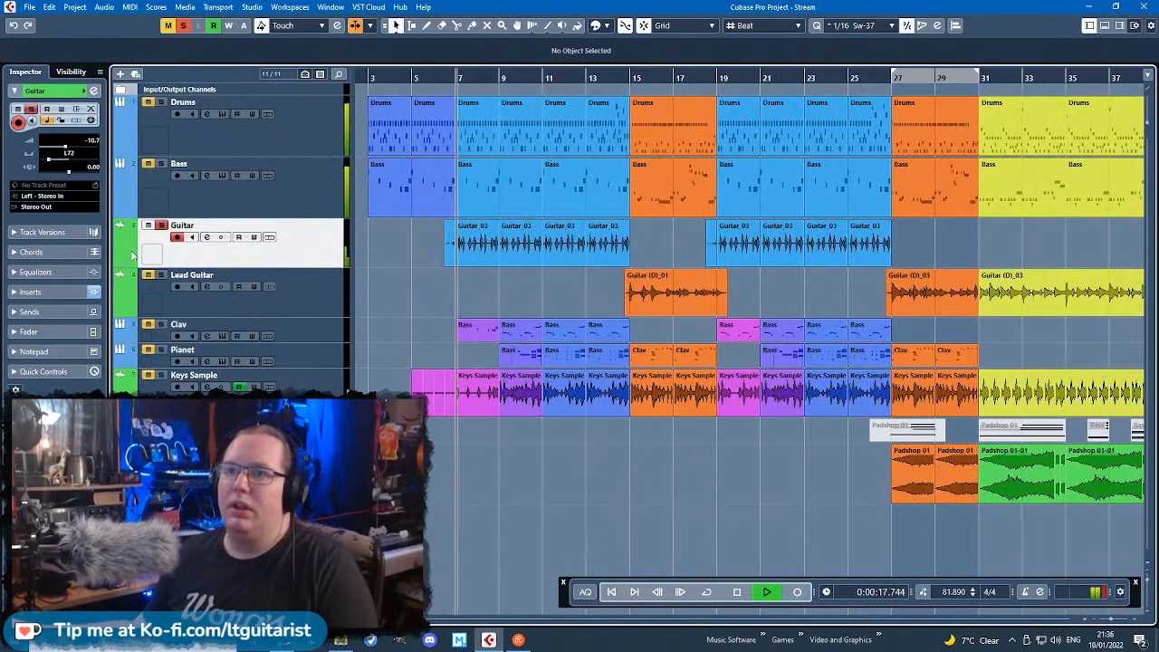
Step: Add Steinberg's Frequency equalizer to the Guitar track's insert slot after Guitar Rig 5
click(30, 292)
click(55, 193)
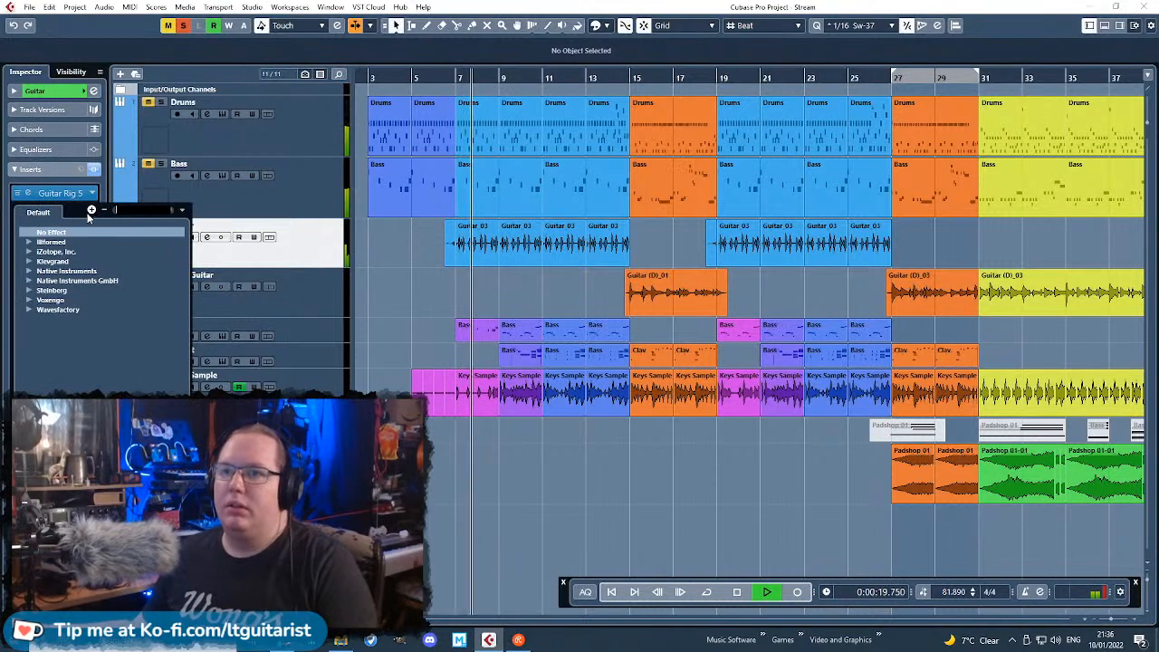
click(30, 291)
click(39, 348)
click(69, 395)
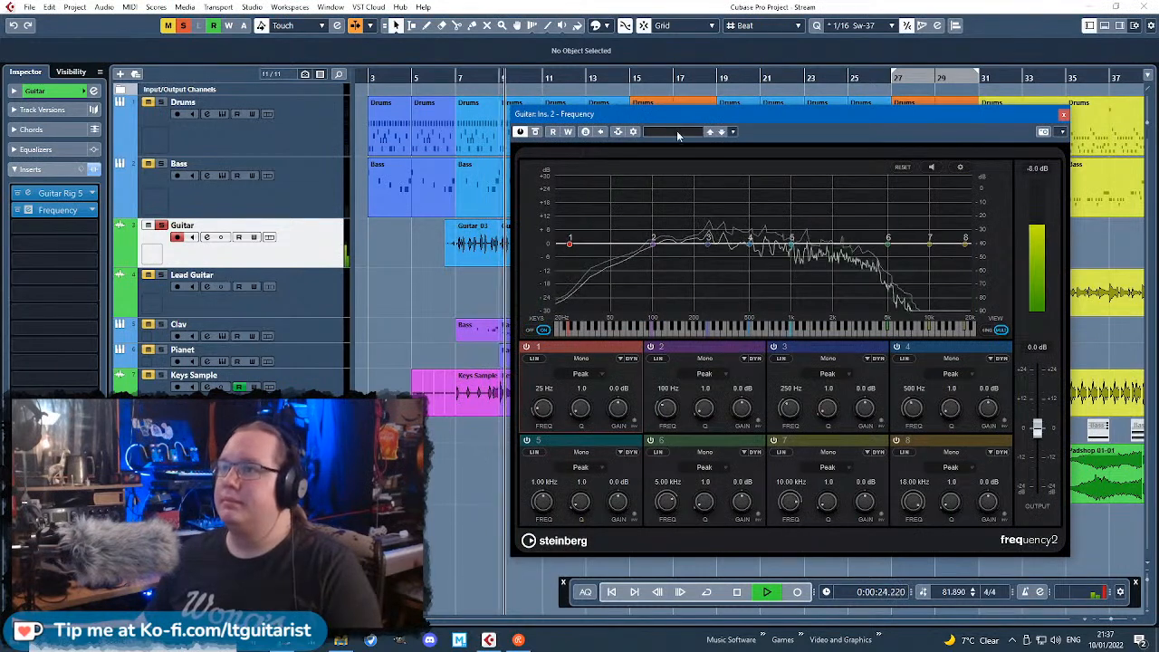
Step: Load the Rhythm Electric Guitar Clean preset in the Guitar track's Frequency, set band 1 to about 51 Hz and -24 dB, and close the equalizer
click(677, 133)
text(guitar)
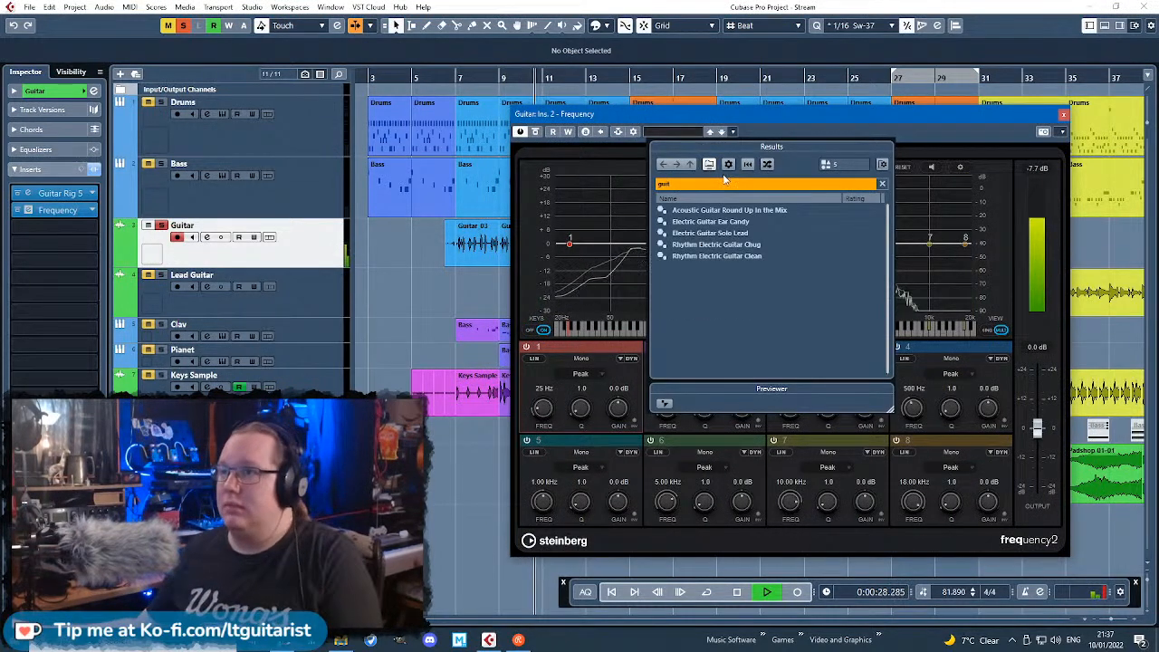
double_click(765, 258)
drag(604, 272, 612, 300)
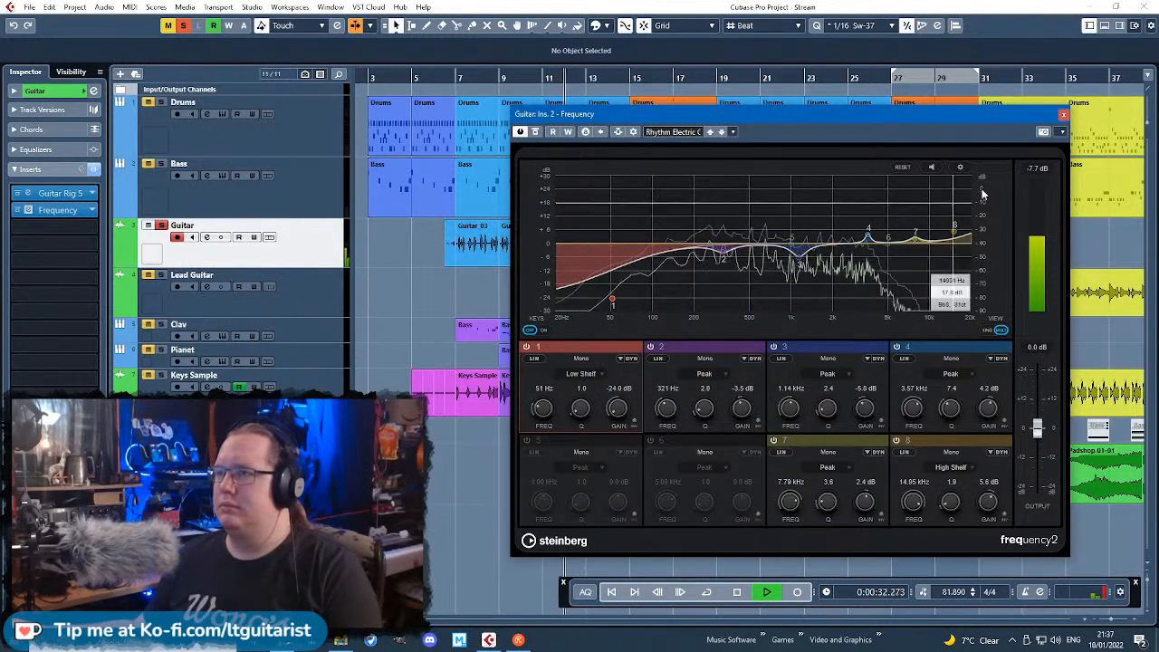
click(1061, 113)
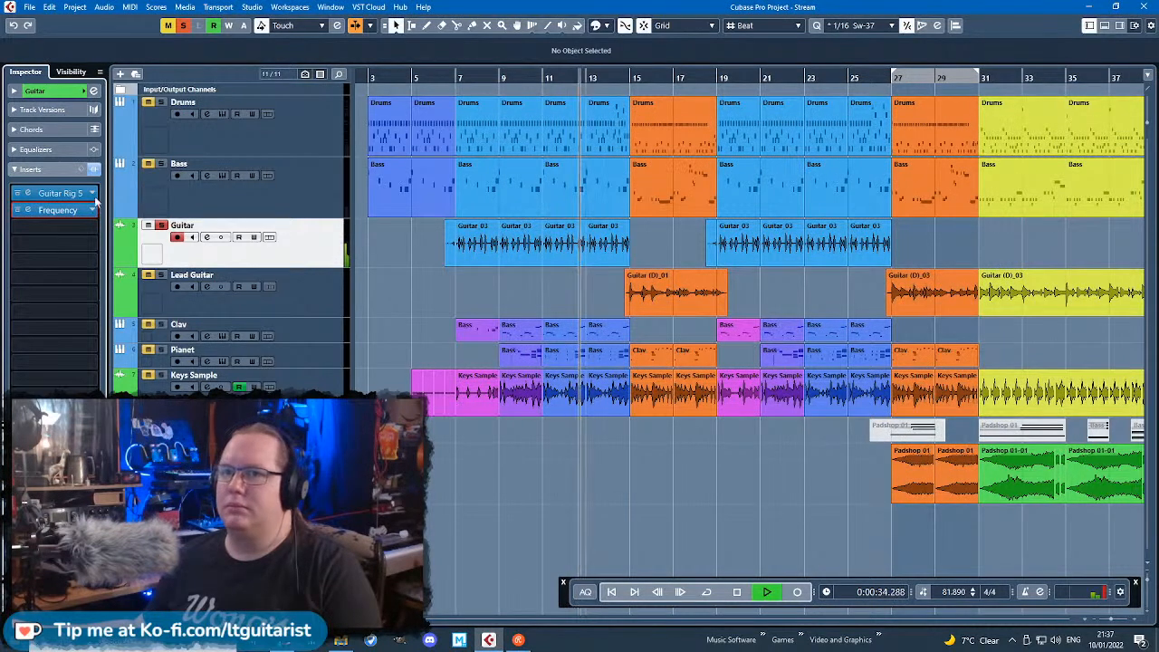
click(95, 228)
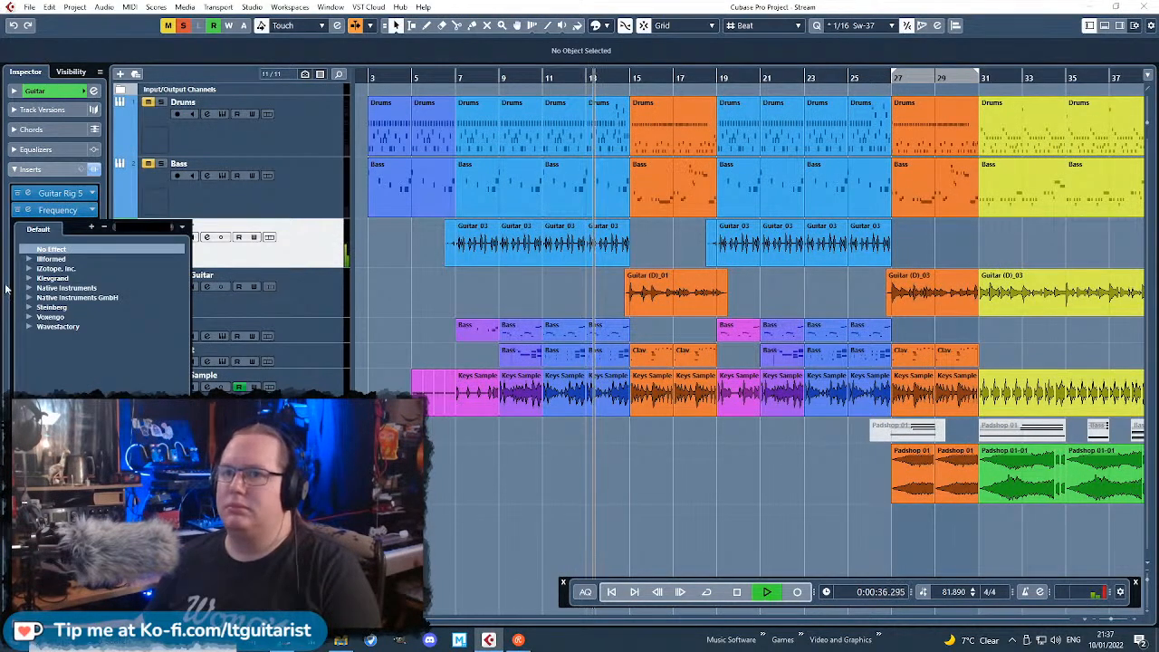
click(30, 307)
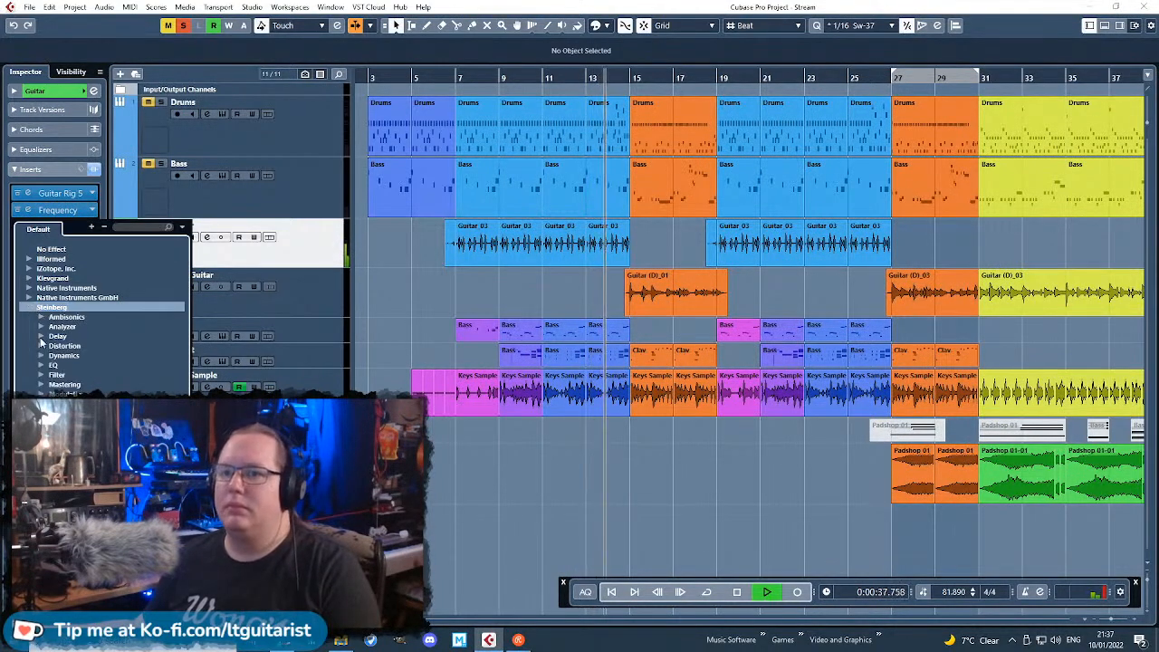
click(370, 313)
Step: Set the Lead Guitar track's volume to about -10.3 dB and its pan to L40
key(h)
key(h)
key(h)
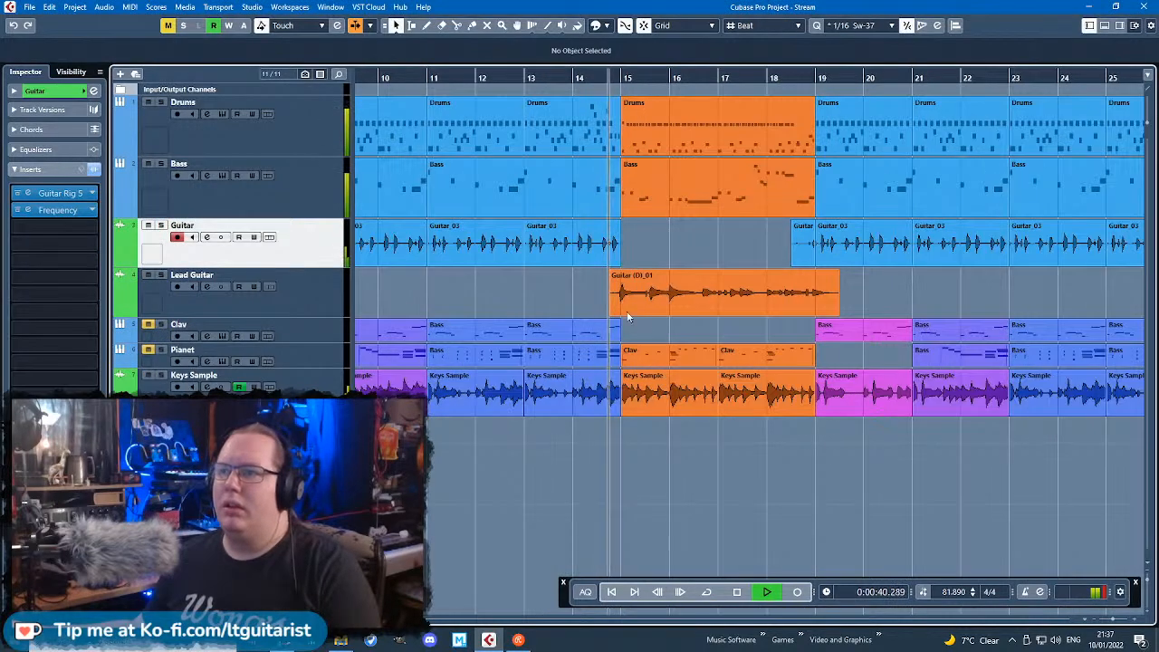
click(340, 286)
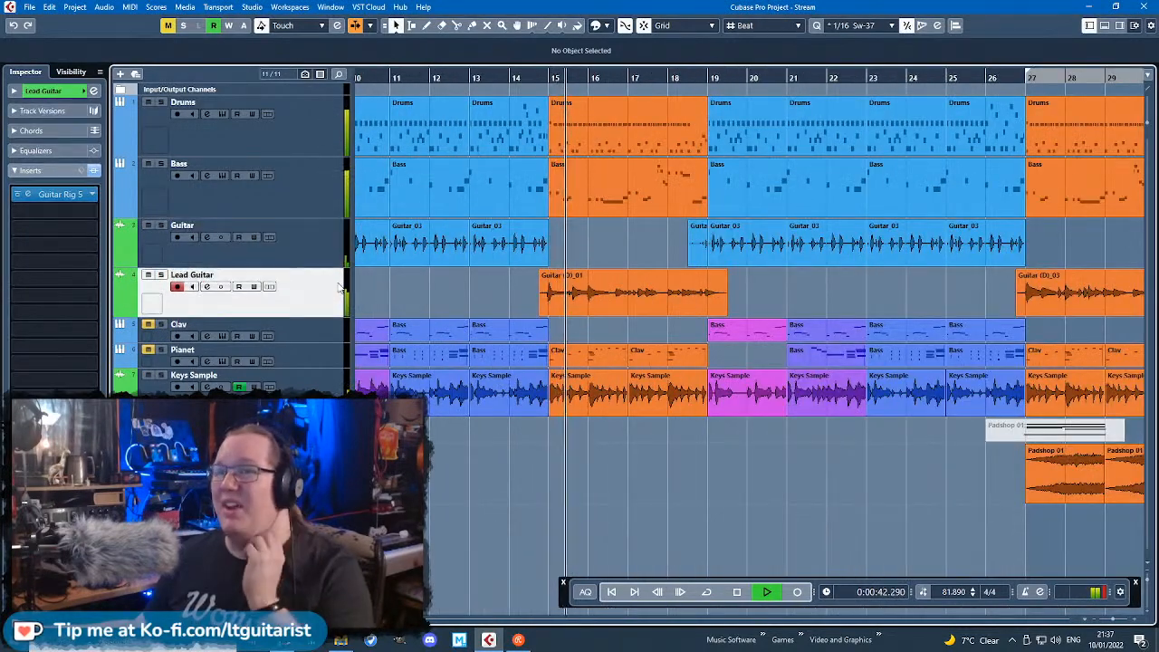
click(22, 92)
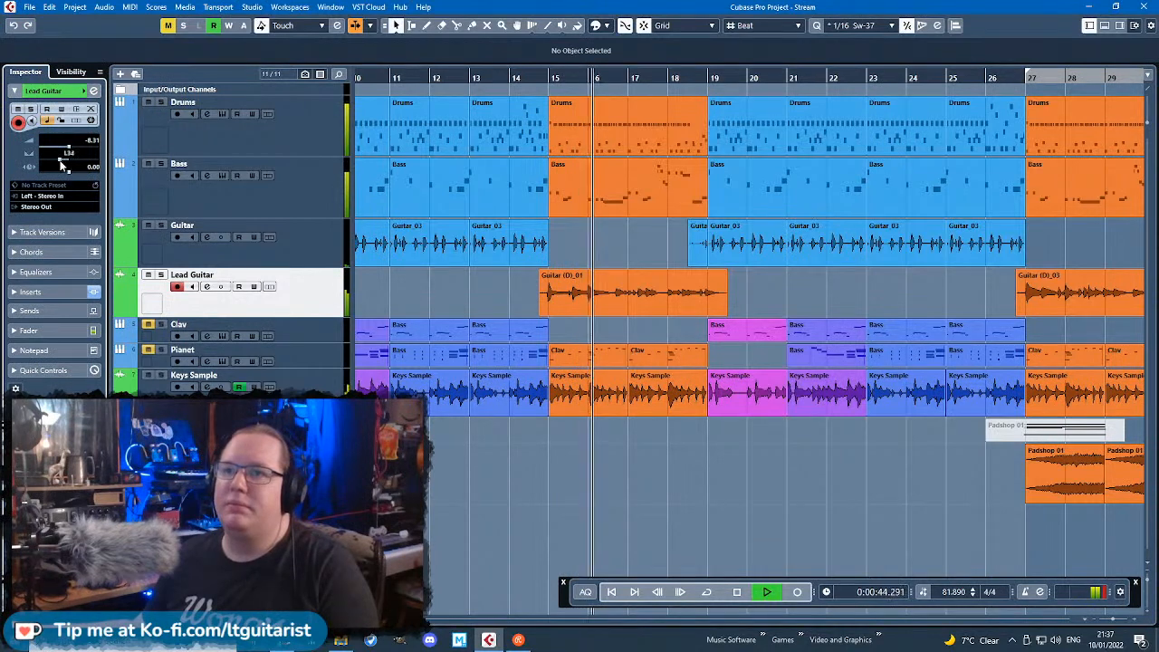
drag(69, 148, 66, 148)
click(330, 301)
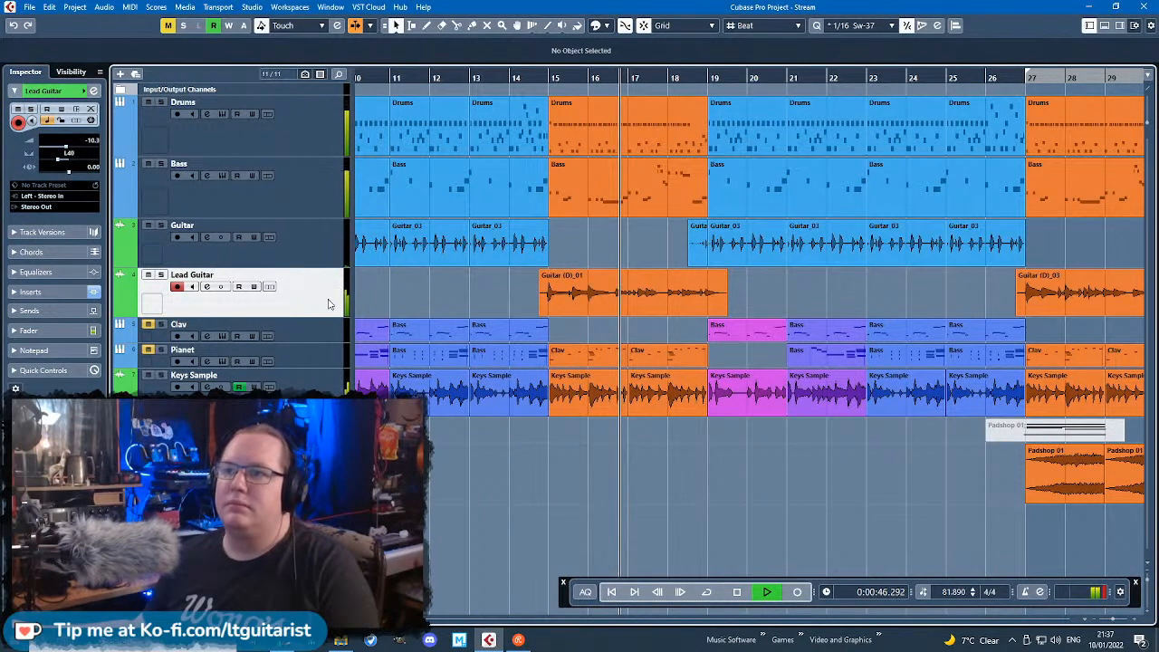
Step: Add Steinberg's Frequency equalizer to the Lead Guitar track's insert slot after Guitar Rig 5
click(72, 290)
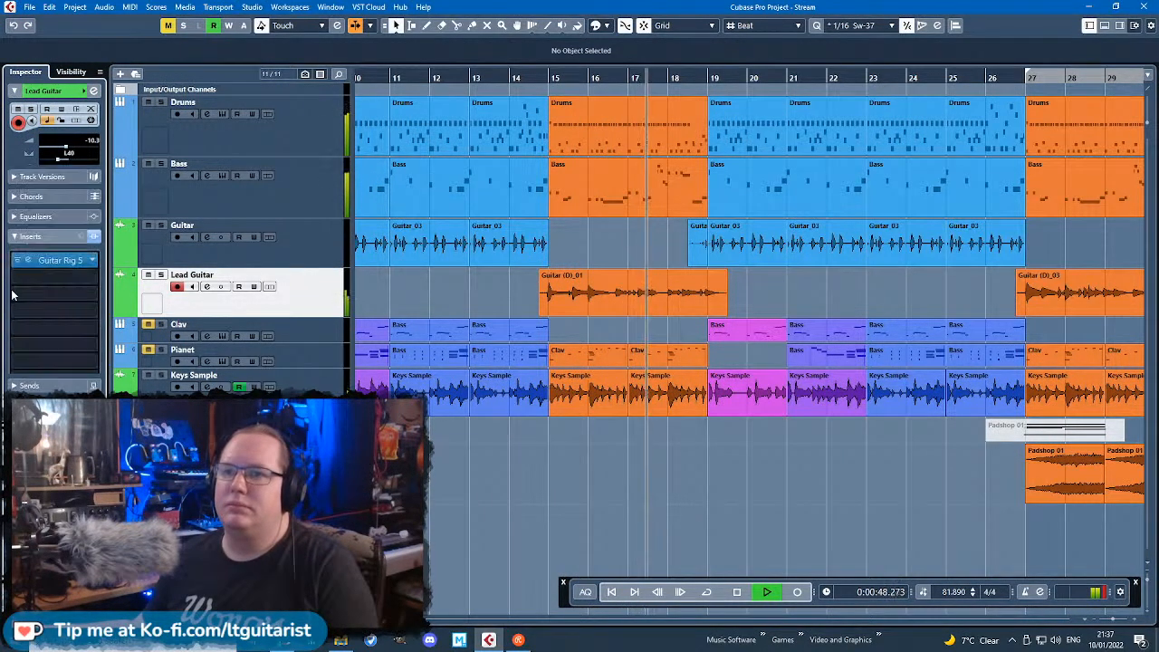
click(54, 209)
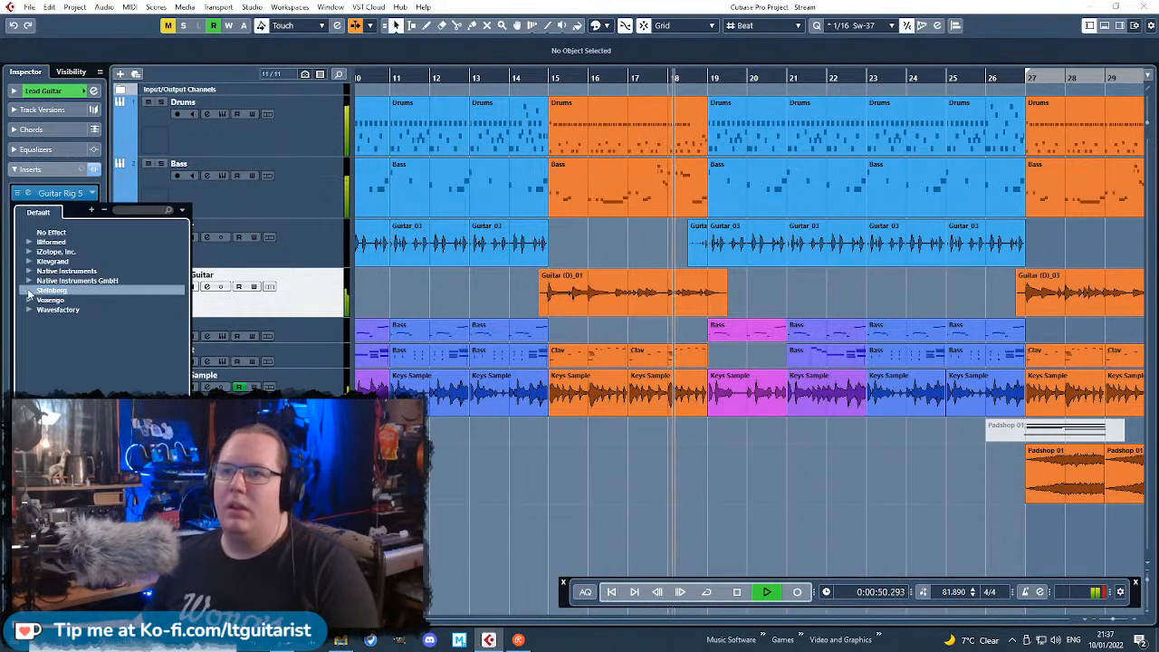
click(446, 311)
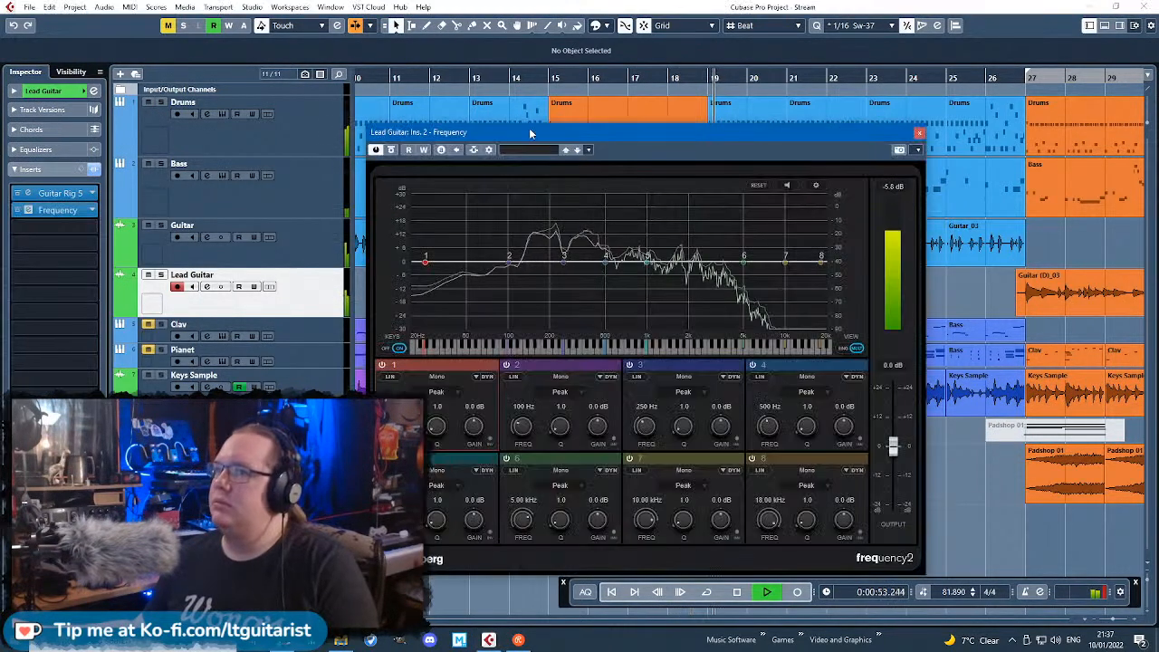
Step: Load the Electric Guitar Ear Candy preset in the Lead Guitar's Frequency and set band 3 to about 280 Hz and -0.8 dB
click(535, 150)
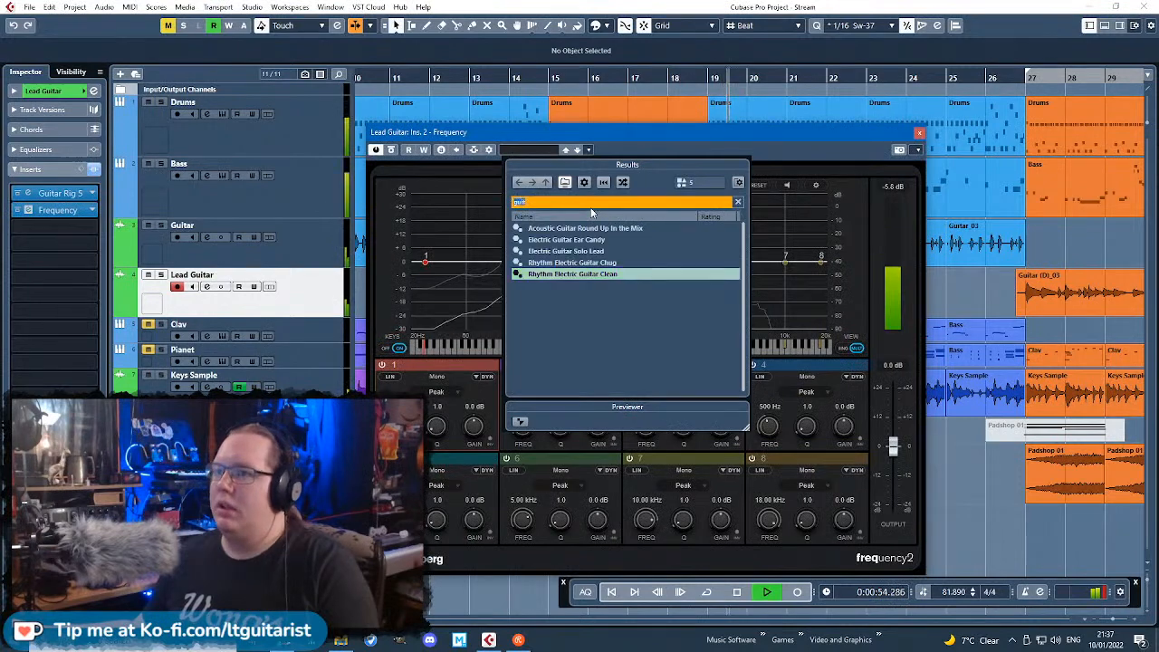
double_click(571, 239)
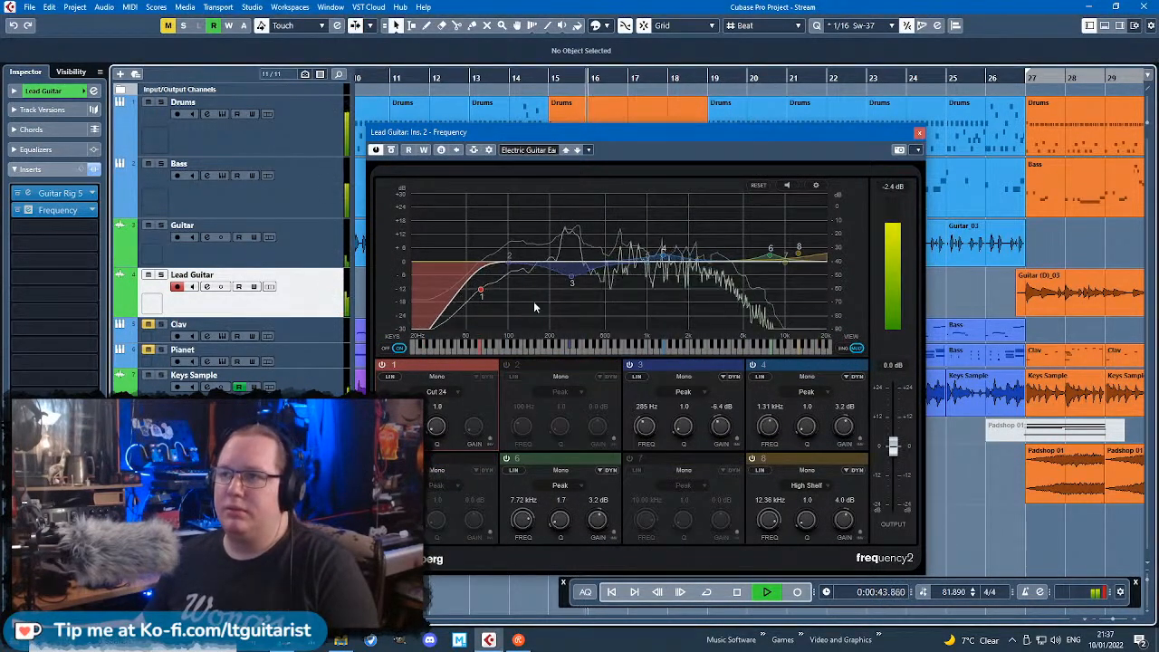
drag(571, 277, 570, 264)
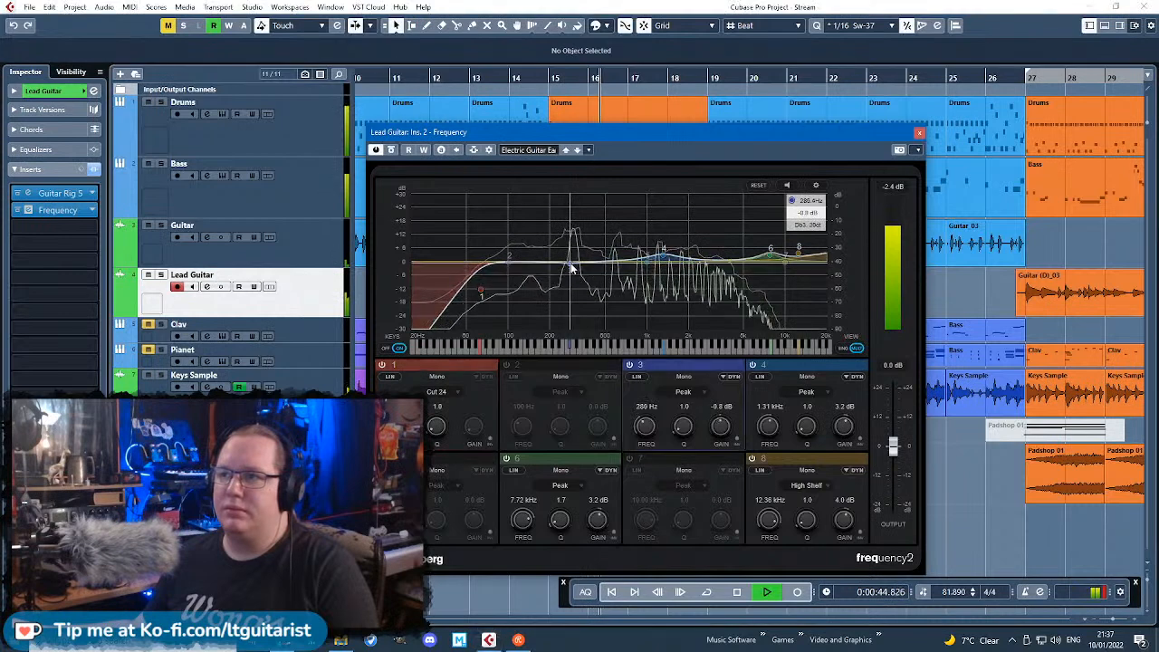
Step: Check the Lead Guitar's Guitar Rig 5 amp settings during playback and close both plug-in windows
click(59, 193)
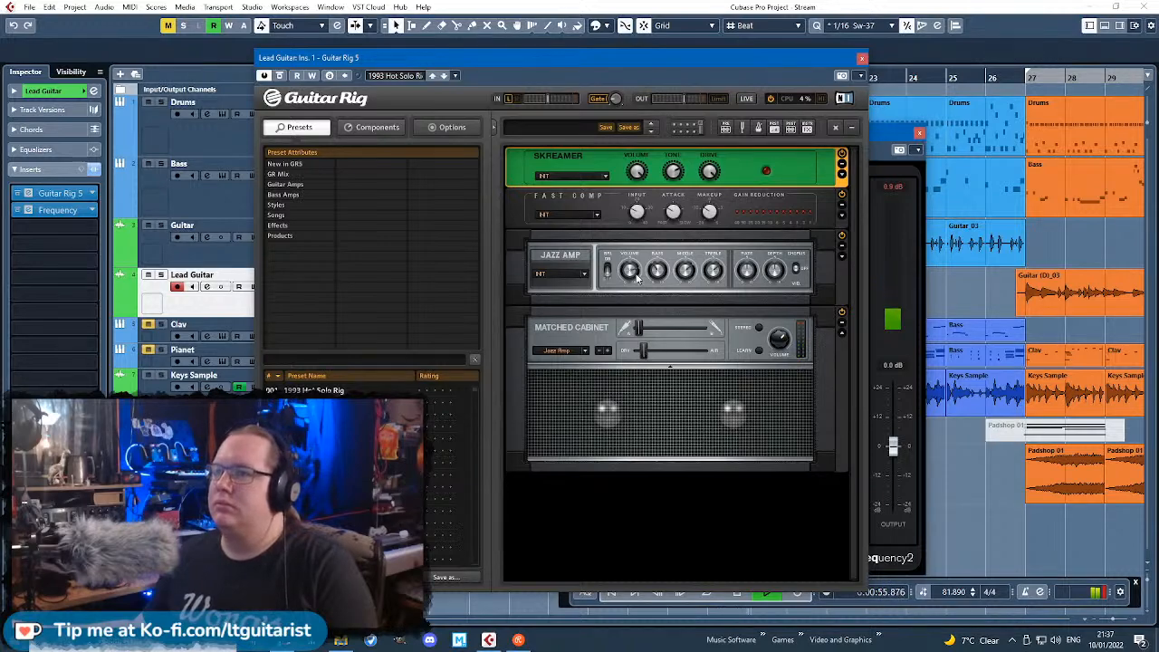
drag(779, 57, 751, 157)
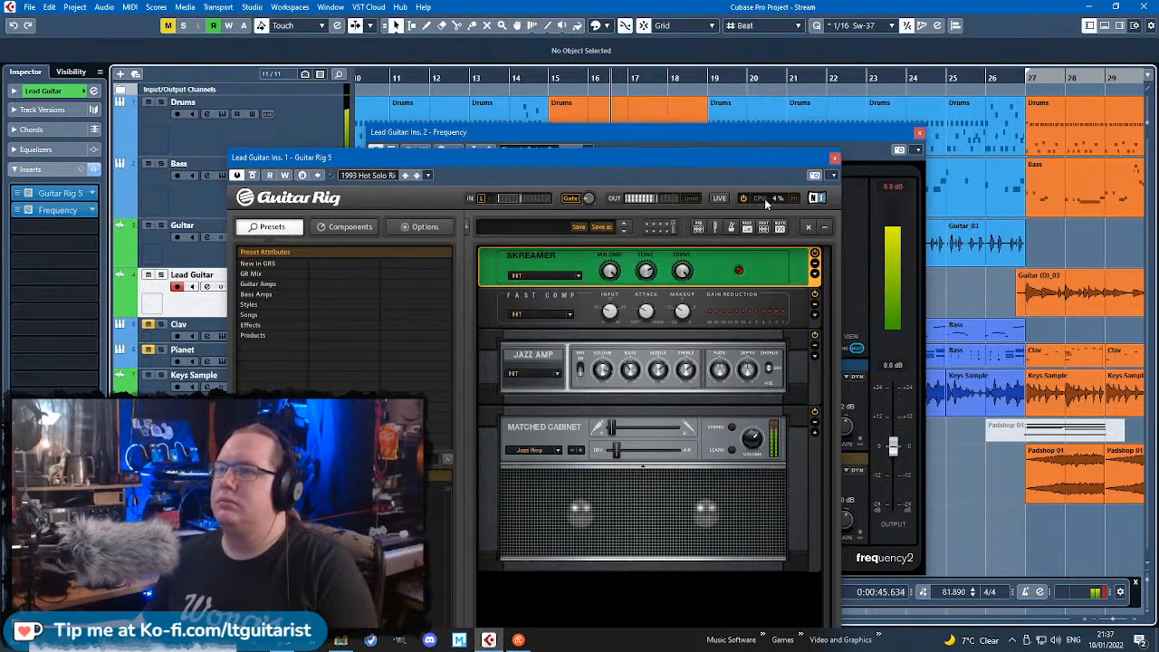
drag(823, 162, 866, 161)
click(920, 133)
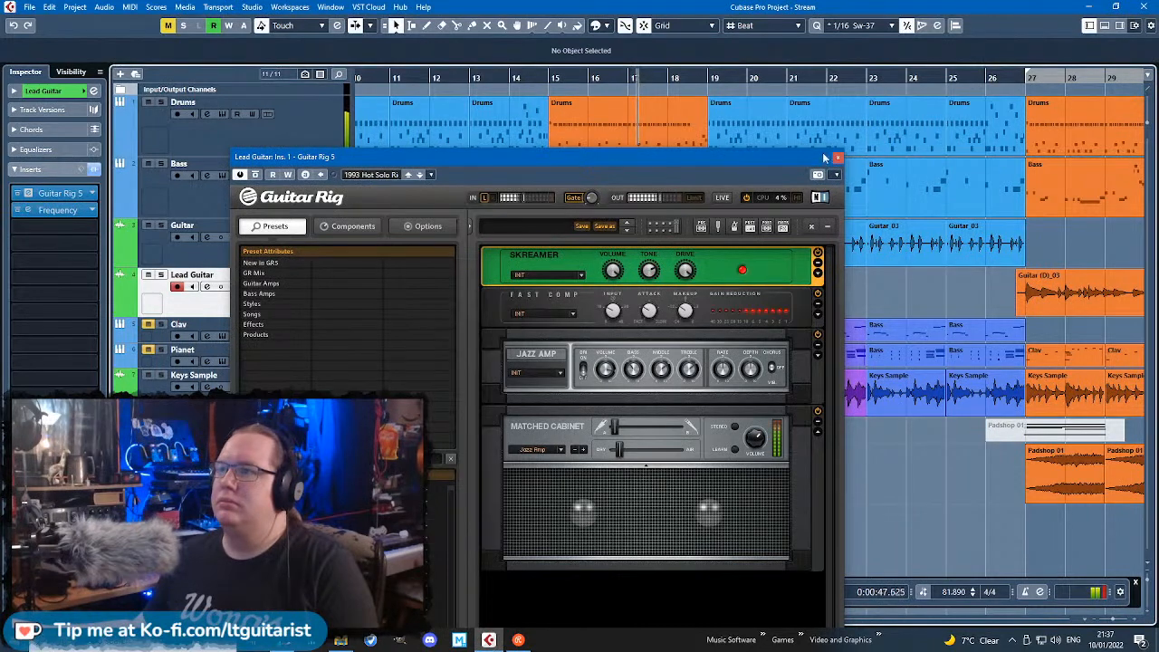
click(838, 156)
Step: Add Steinberg's Tube Compressor to the Lead Guitar track's fourth insert slot
click(88, 242)
click(28, 323)
click(41, 372)
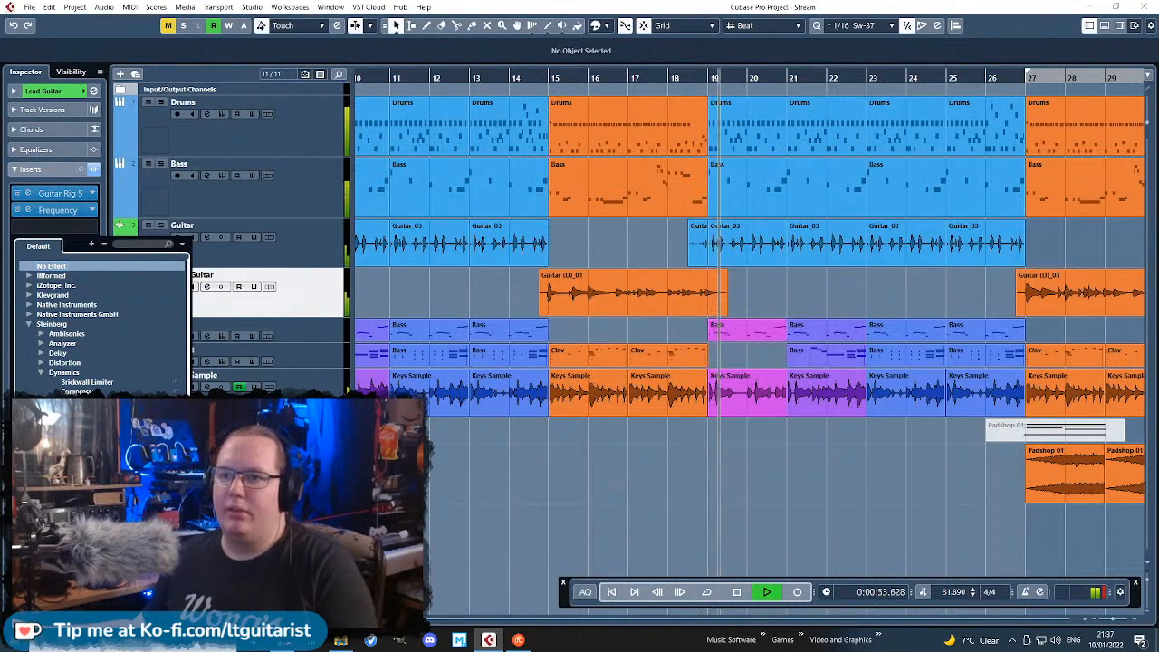
click(87, 508)
Step: Load the AM Elec Gtr Dirty 2 preset in the Tube Compressor, play from about bar 15.5, and close the plug-in
click(655, 200)
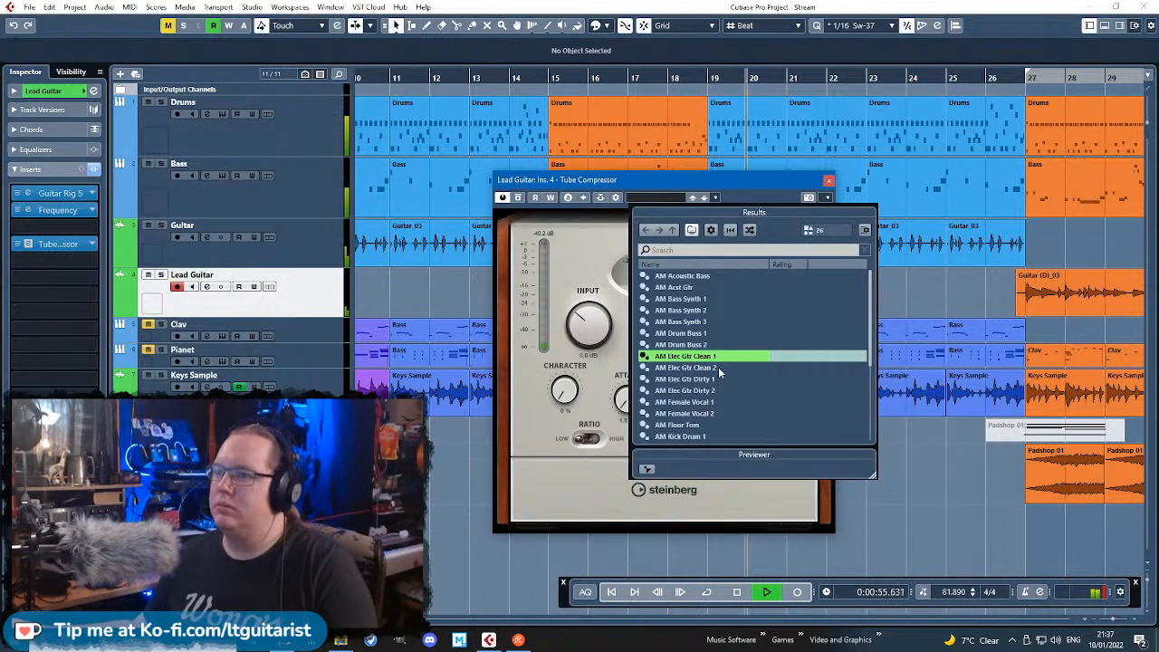
click(710, 391)
click(572, 81)
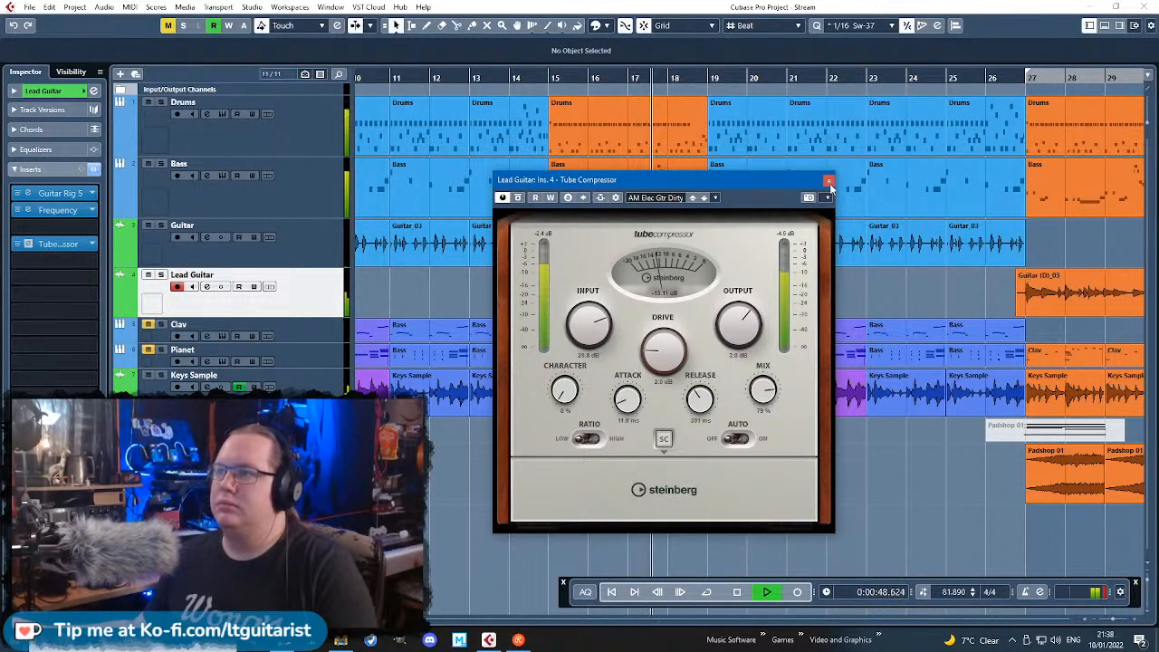
click(829, 180)
scroll(554, 502, down, 1)
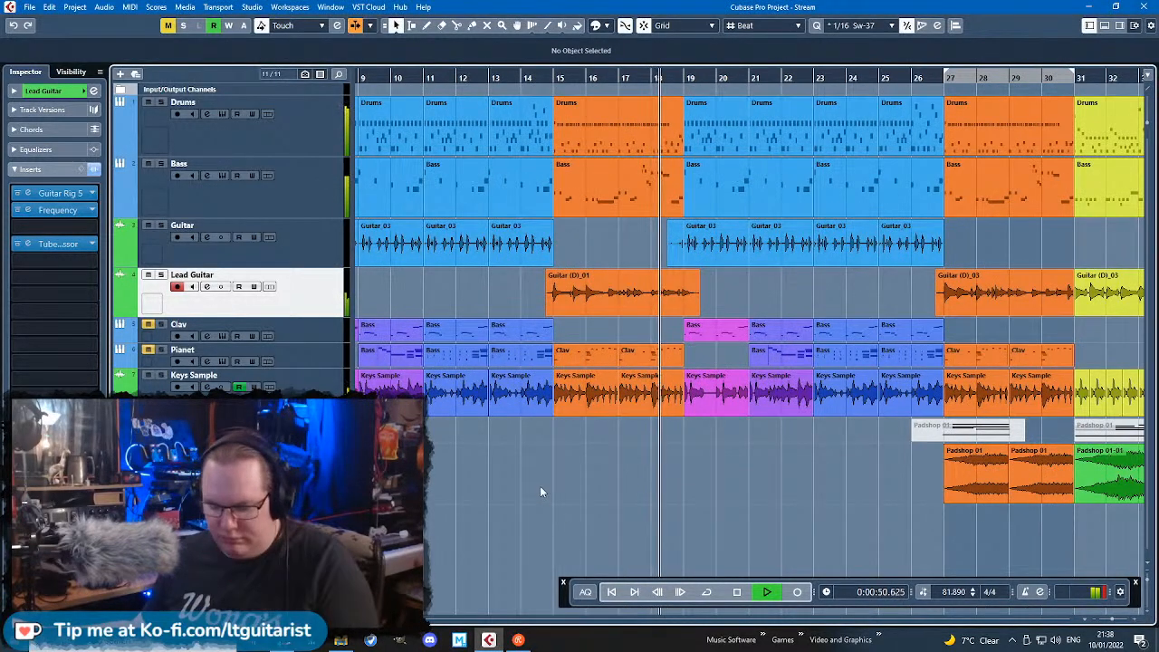
scroll(691, 466, up, 2)
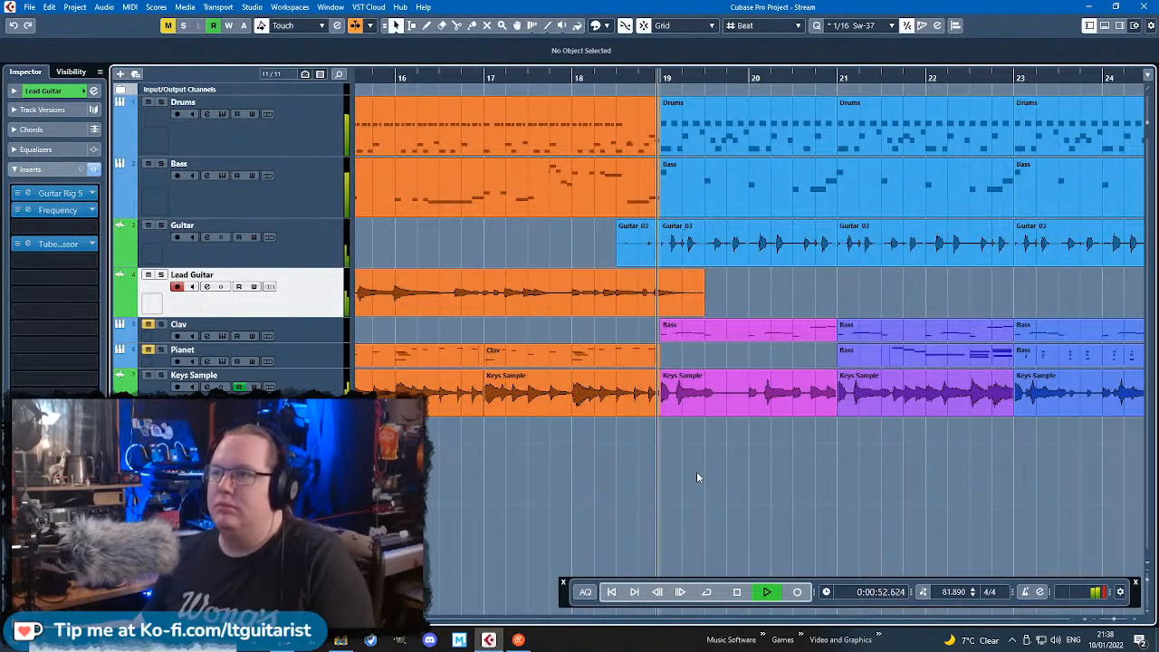
scroll(696, 477, down, 2)
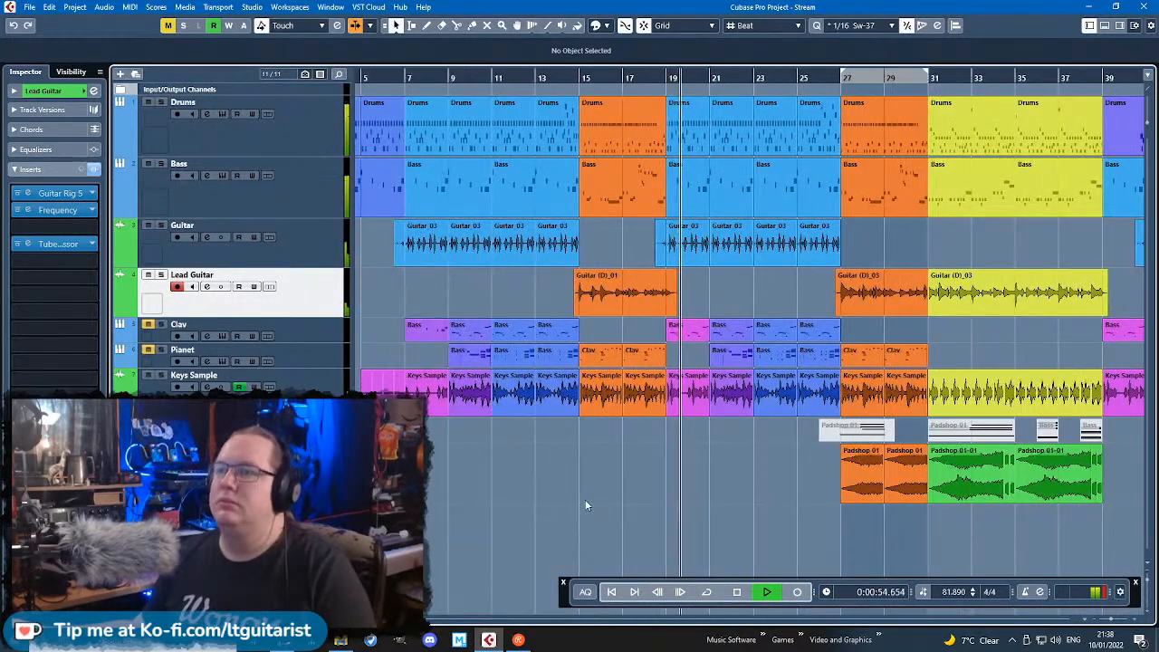
scroll(578, 478, down, 2)
scroll(532, 494, up, 2)
scroll(532, 493, down, 2)
scroll(580, 475, up, 2)
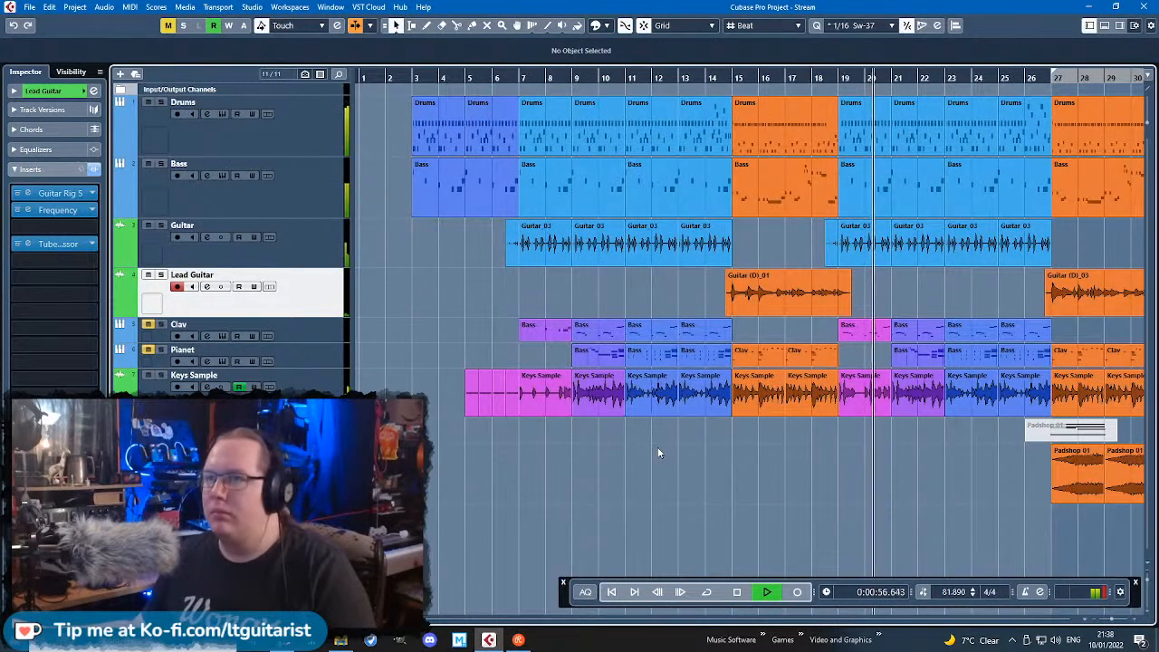
scroll(658, 453, down, 1)
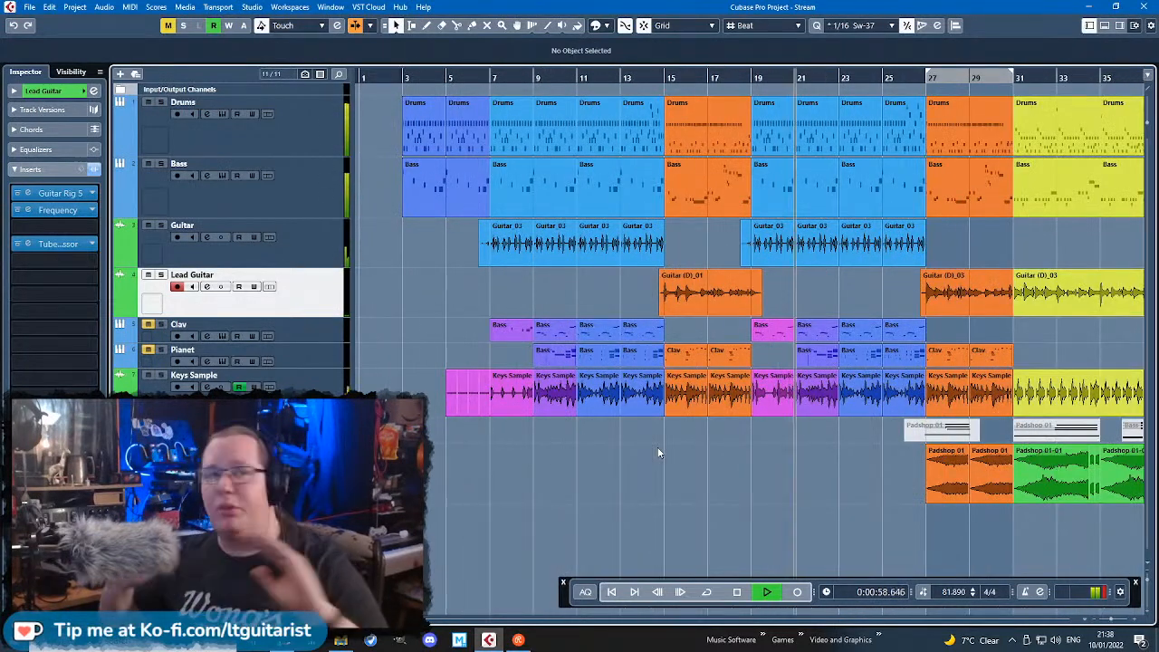
Step: Add Steinberg's Frequency equalizer to the Drums track's first audio insert slot
click(236, 125)
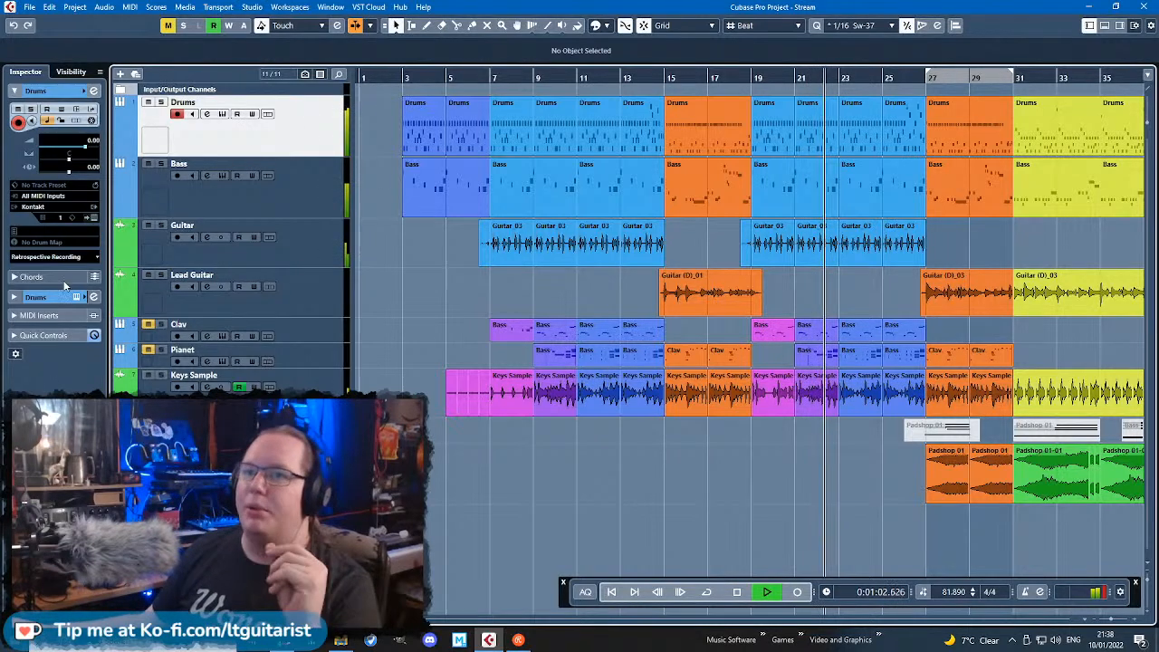
click(36, 296)
click(40, 169)
click(55, 183)
click(43, 331)
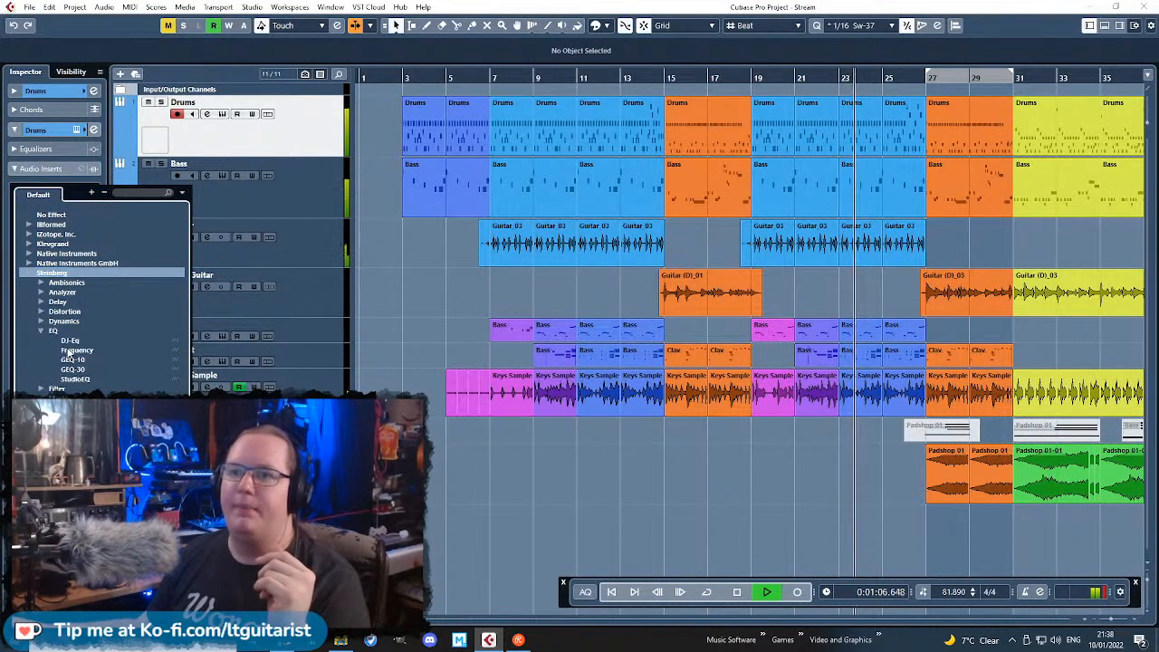
click(72, 351)
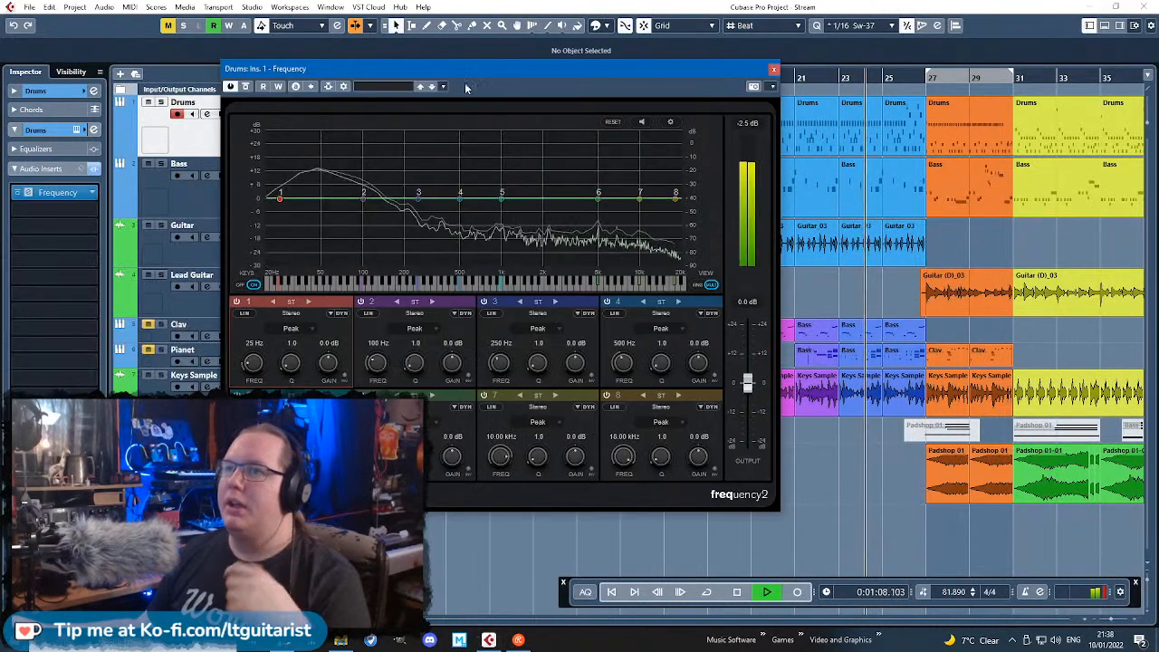
Step: Find and load the Monster Drums preset in the Drums track's Frequency equalizer
click(397, 87)
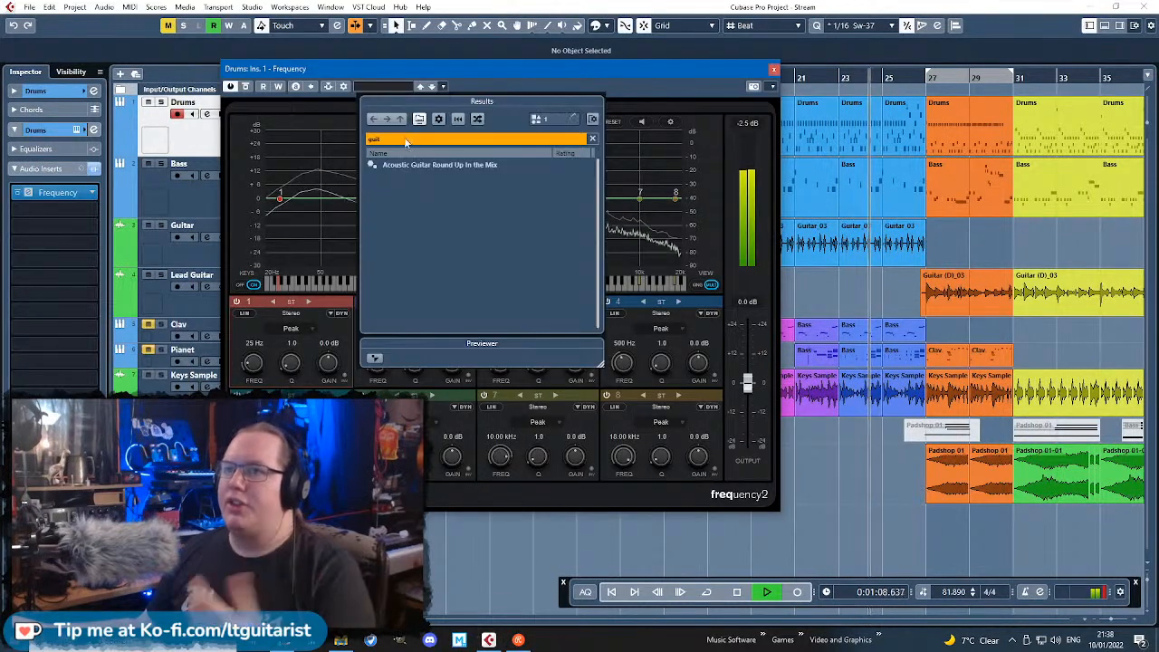
text(drums)
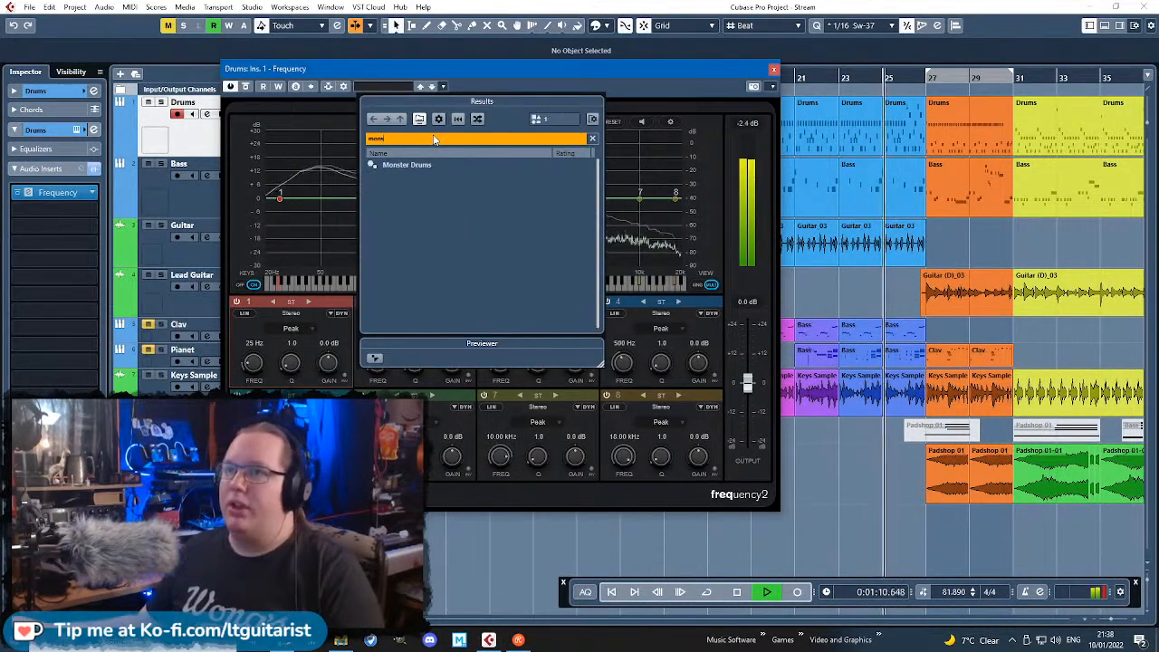
double_click(406, 165)
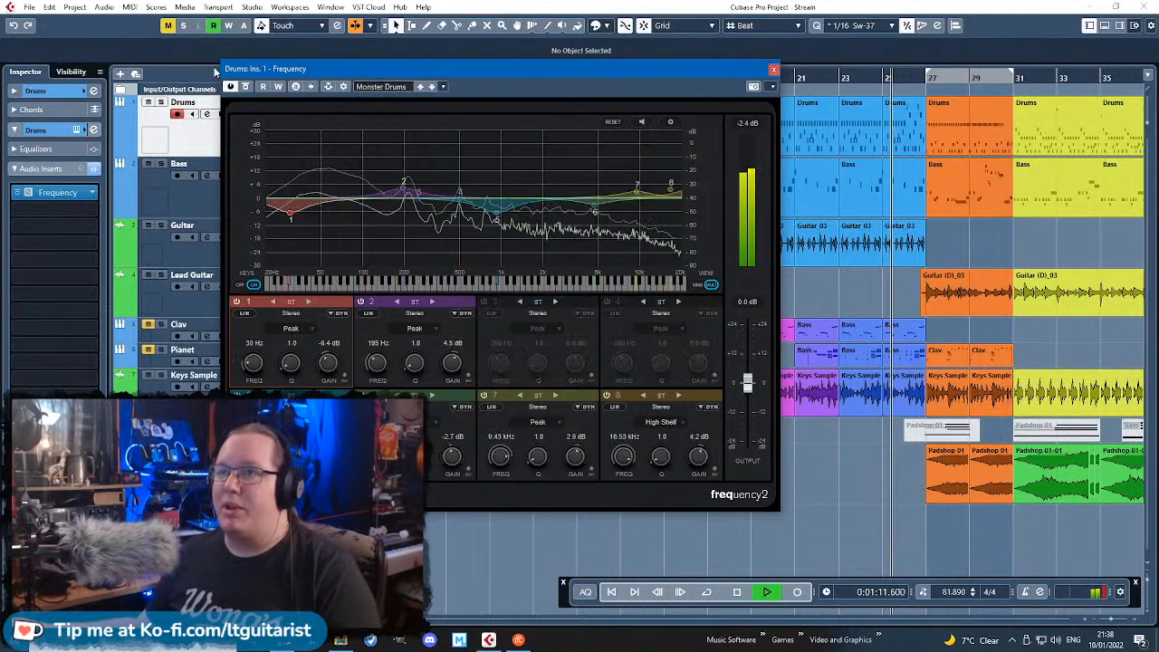
Step: Add Steinberg's VintageCompressor to the Drums track's second audio insert slot
click(95, 210)
click(29, 290)
click(41, 337)
click(88, 483)
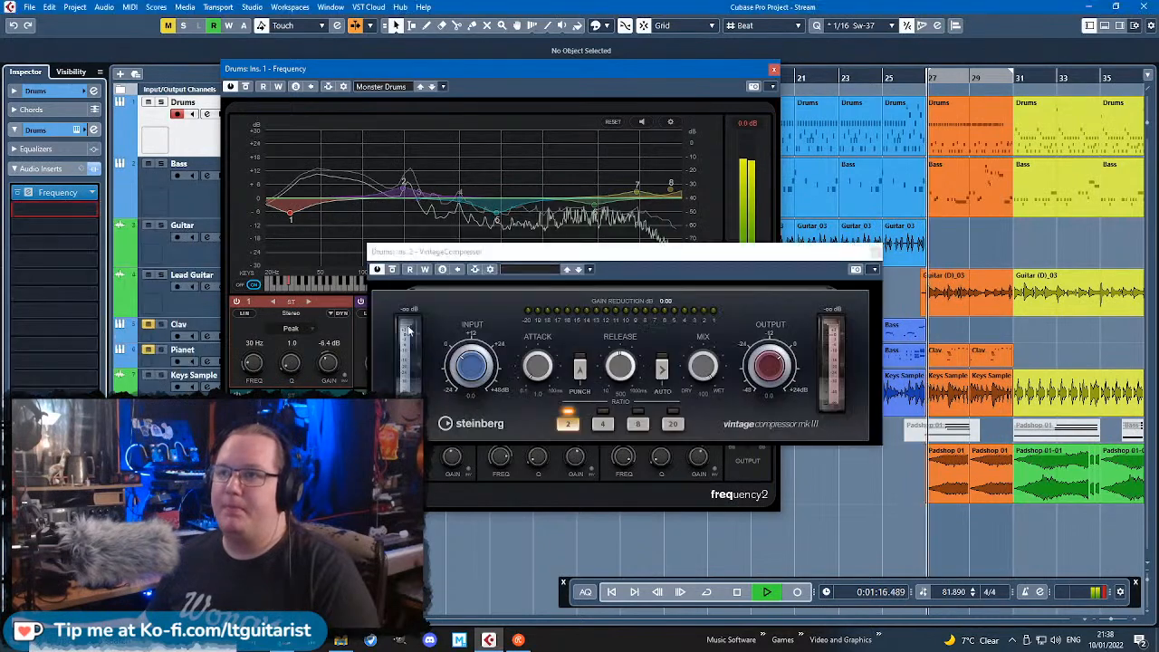
Step: Find and load the Funk Drums preset in the Drums track's VintageCompressor and close both Drums plug-in windows
click(550, 272)
click(564, 322)
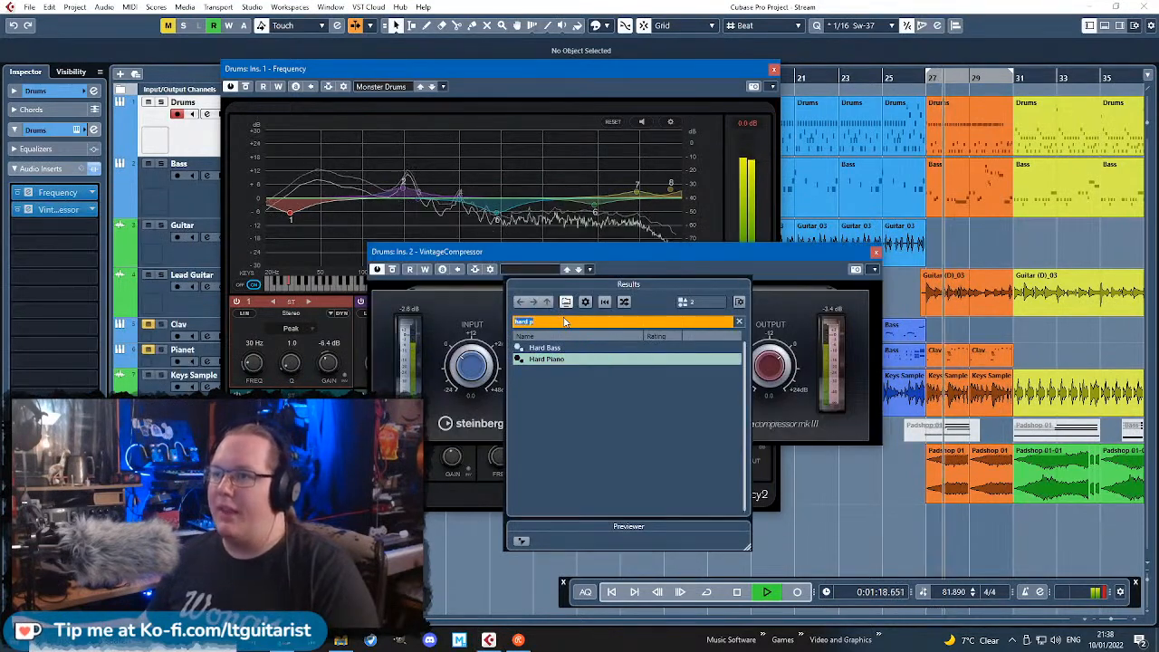
text(funk)
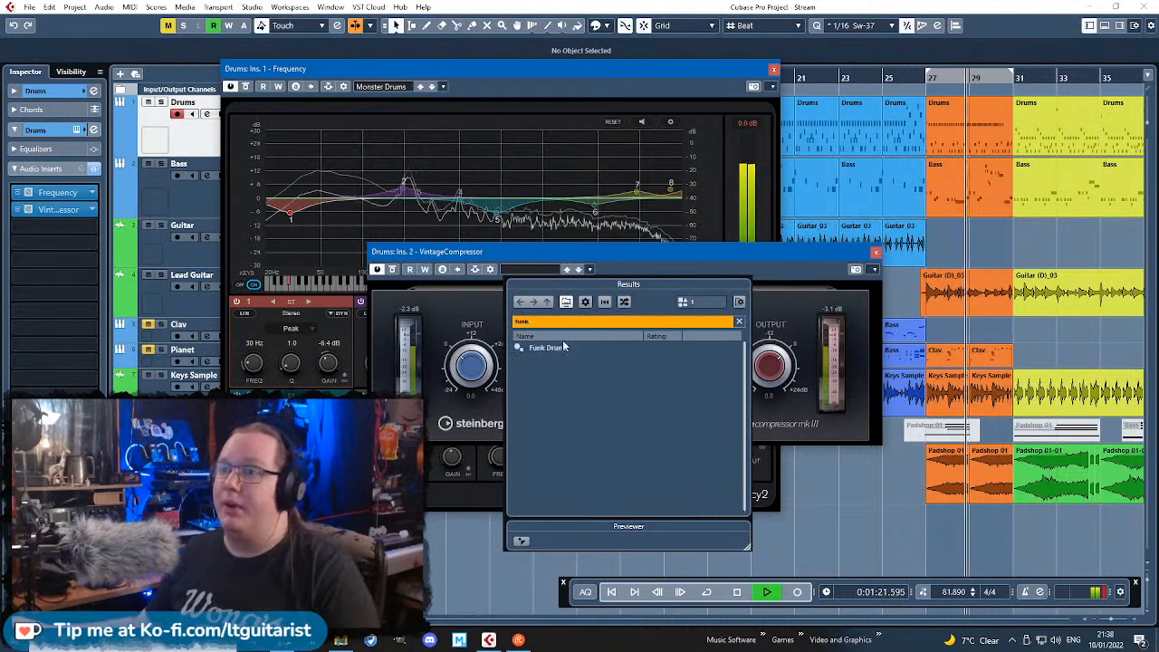
double_click(546, 347)
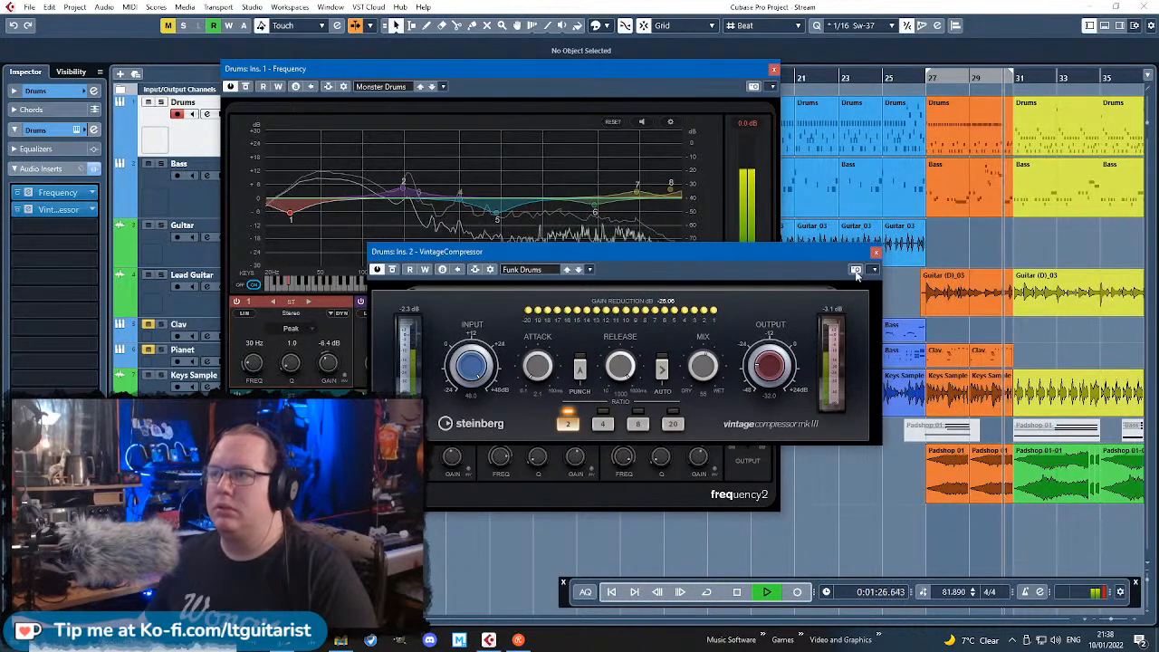
click(724, 69)
click(773, 69)
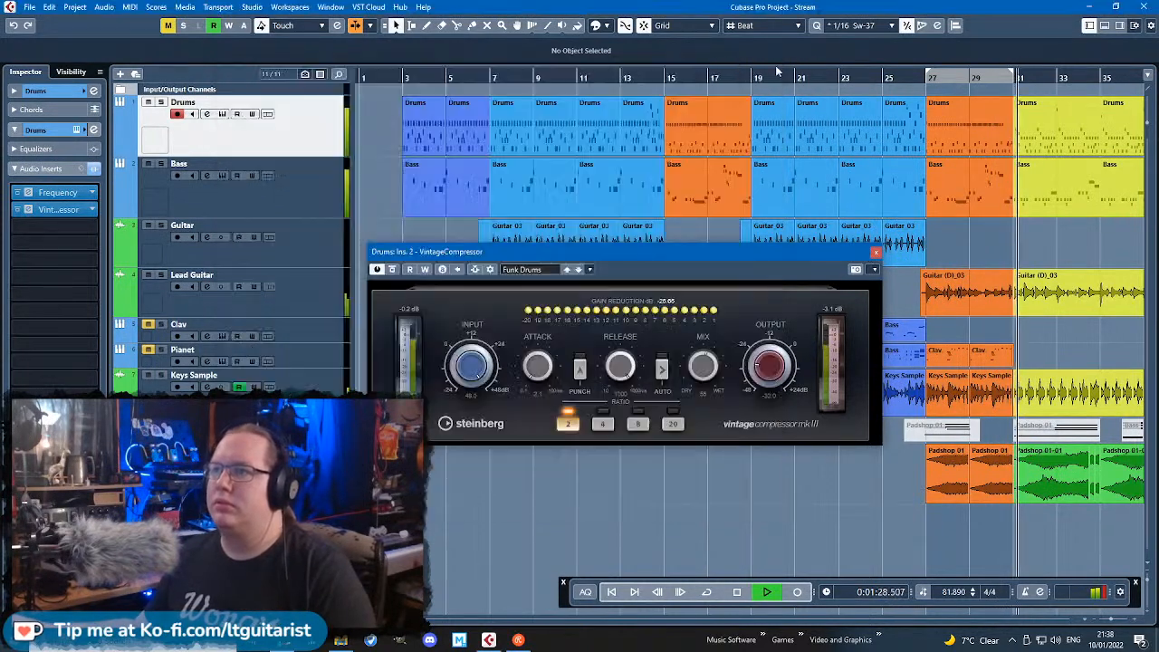
click(874, 254)
key(g)
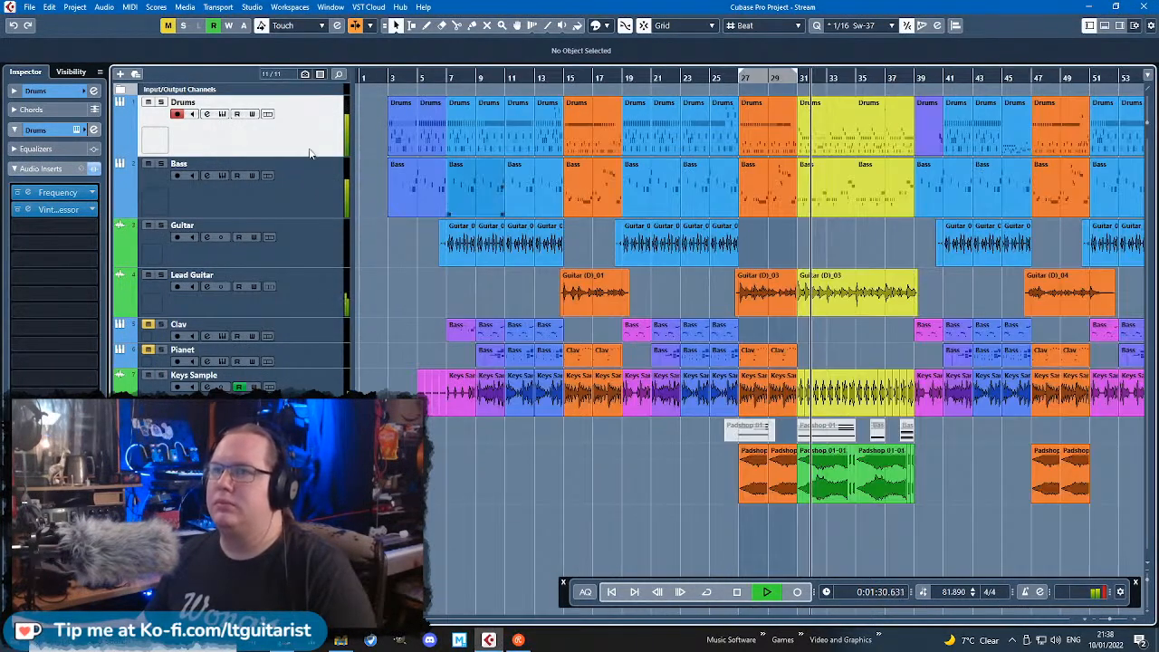
Step: Solo the Drums track and add Steinberg's Magneto II distortion to its third audio insert slot
click(86, 231)
click(28, 288)
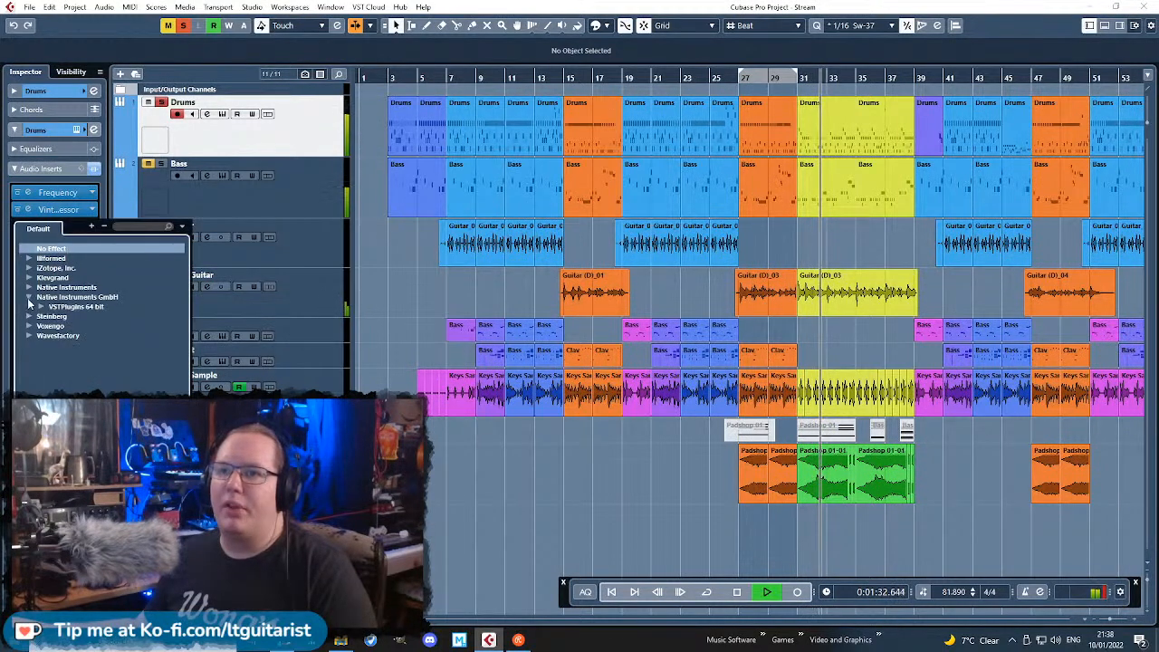
click(29, 326)
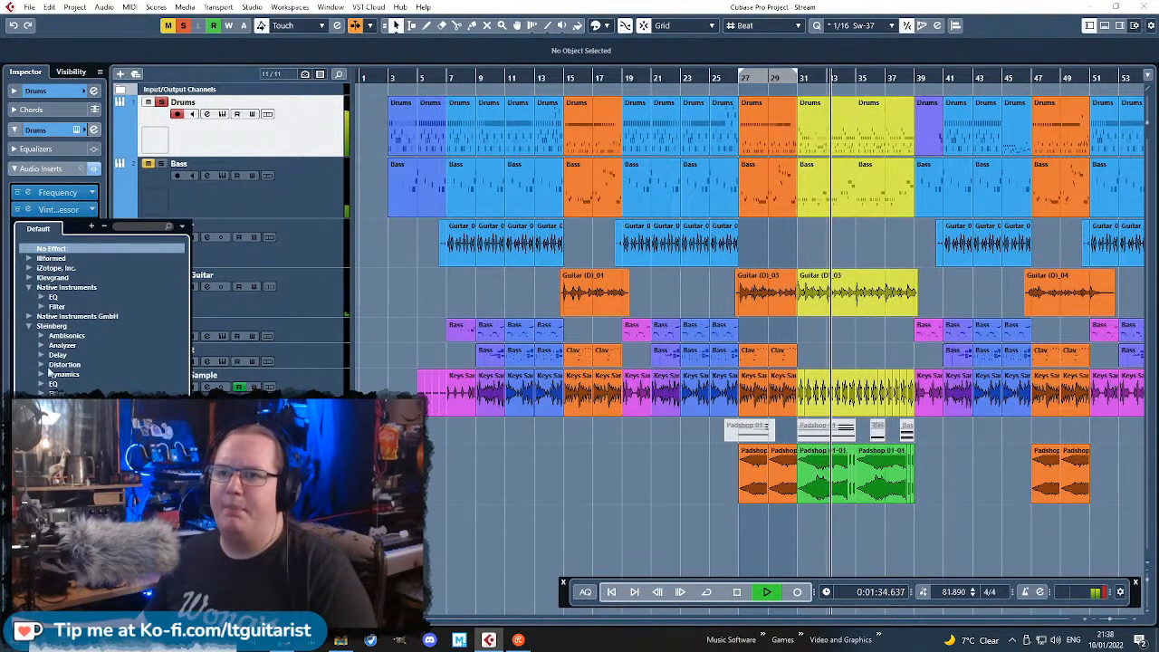
click(41, 365)
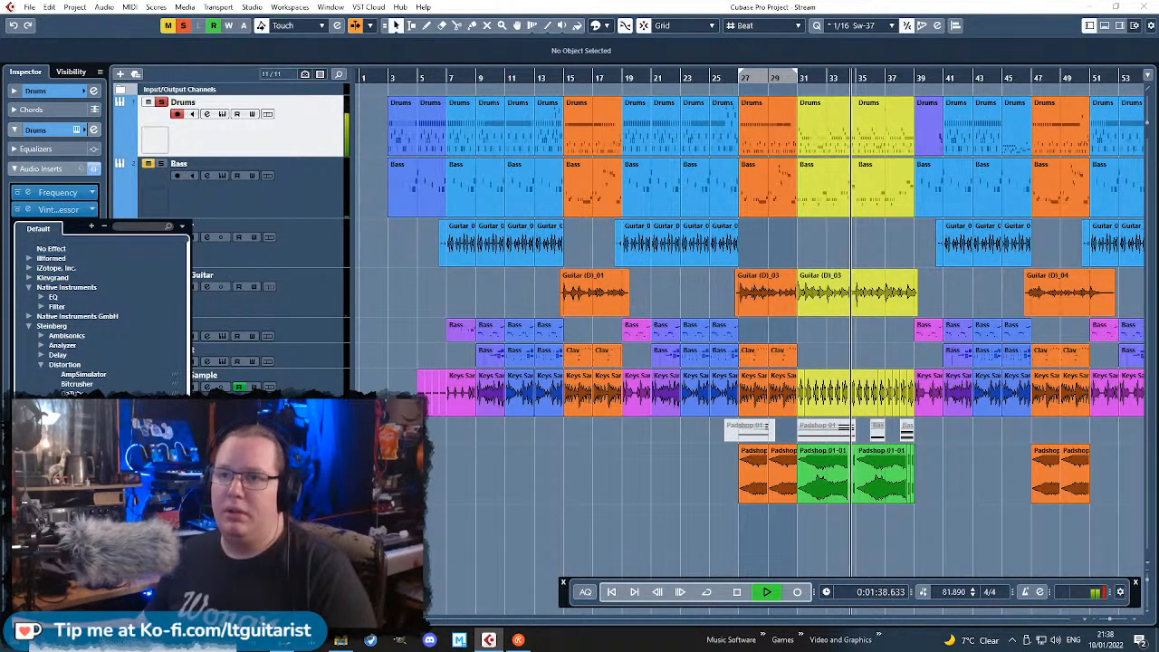
click(82, 432)
Step: Find and load the Drum Group 2 preset in the Drums track's Magneto II and close the plug-in
click(480, 212)
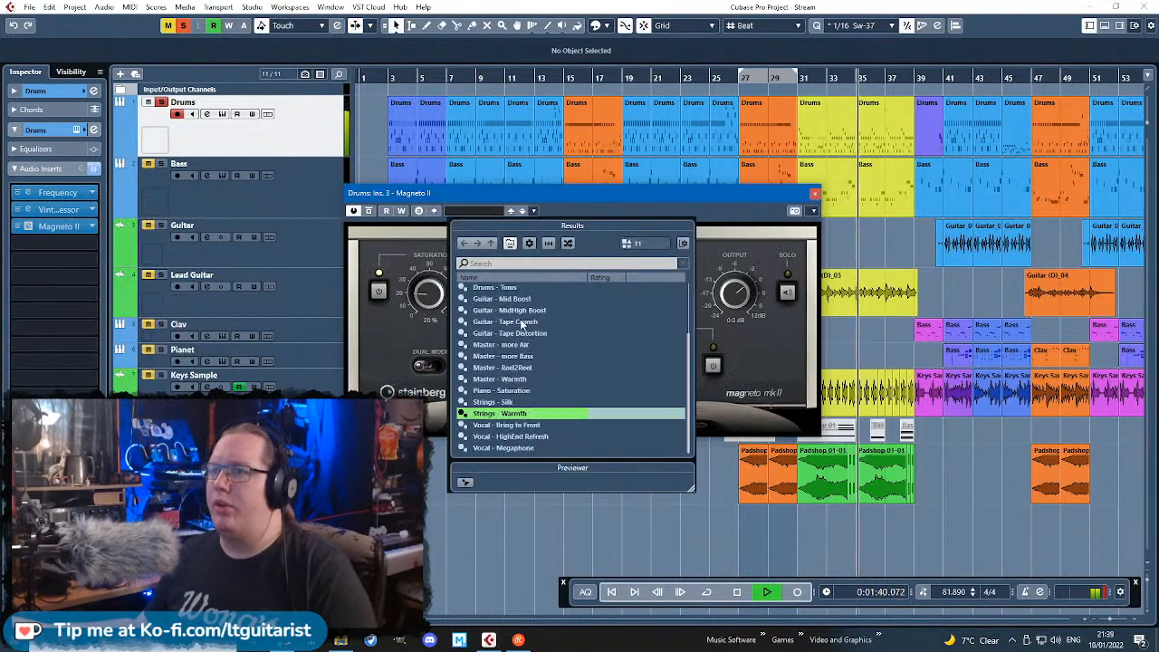
click(536, 261)
text(drums)
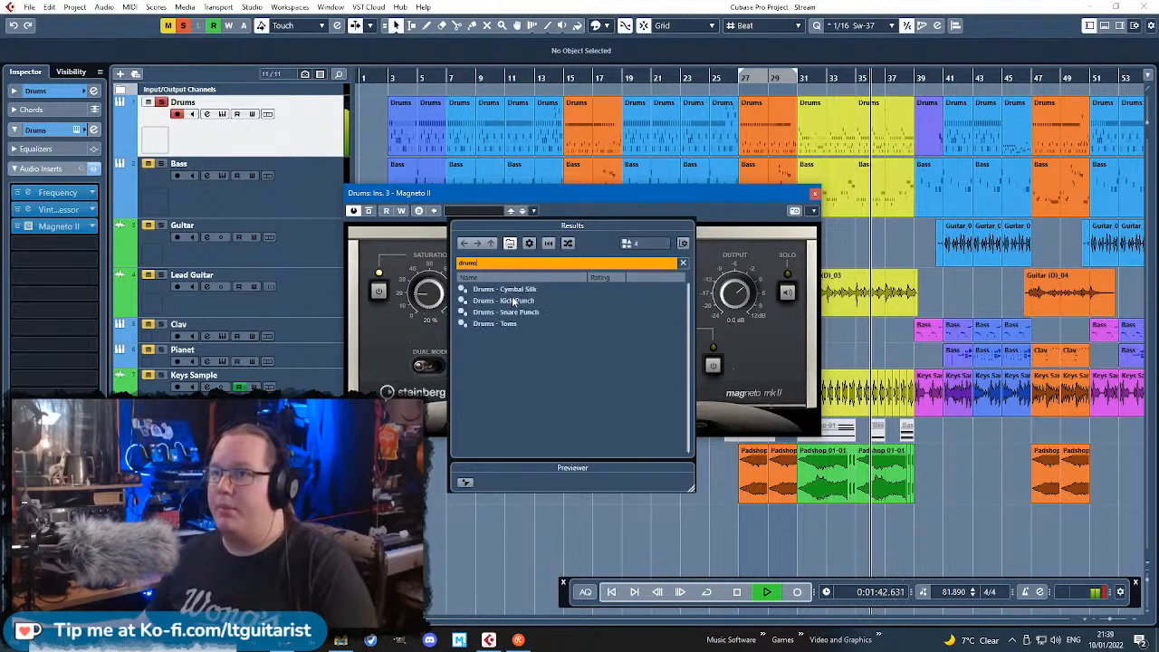
key(BackSpace)
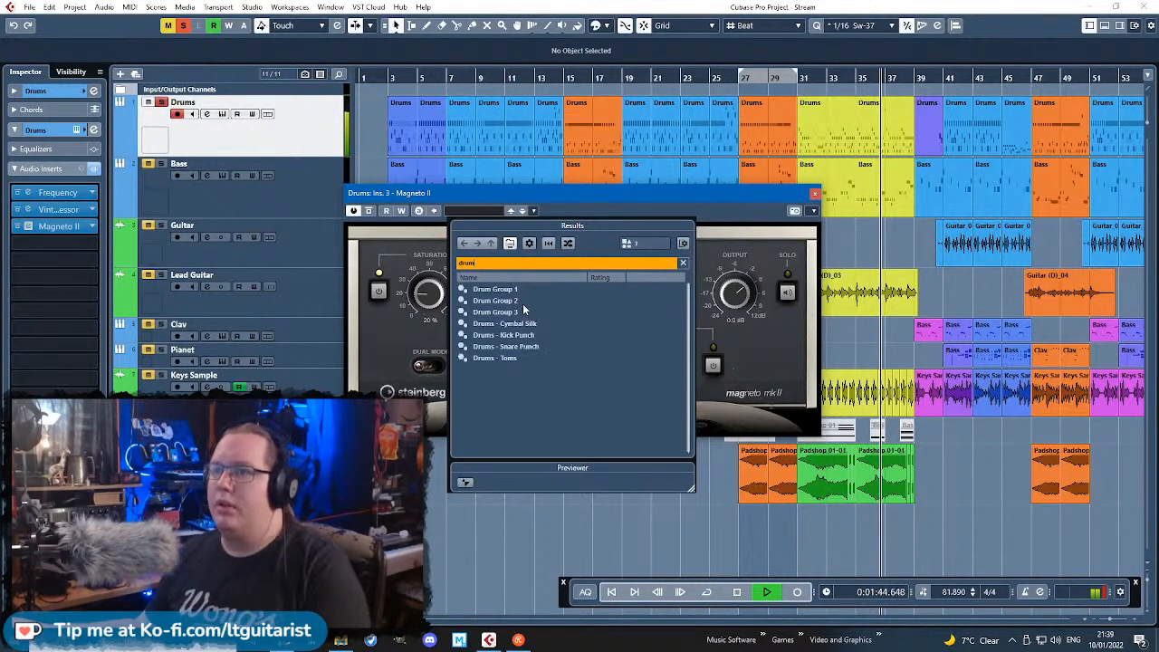
double_click(522, 297)
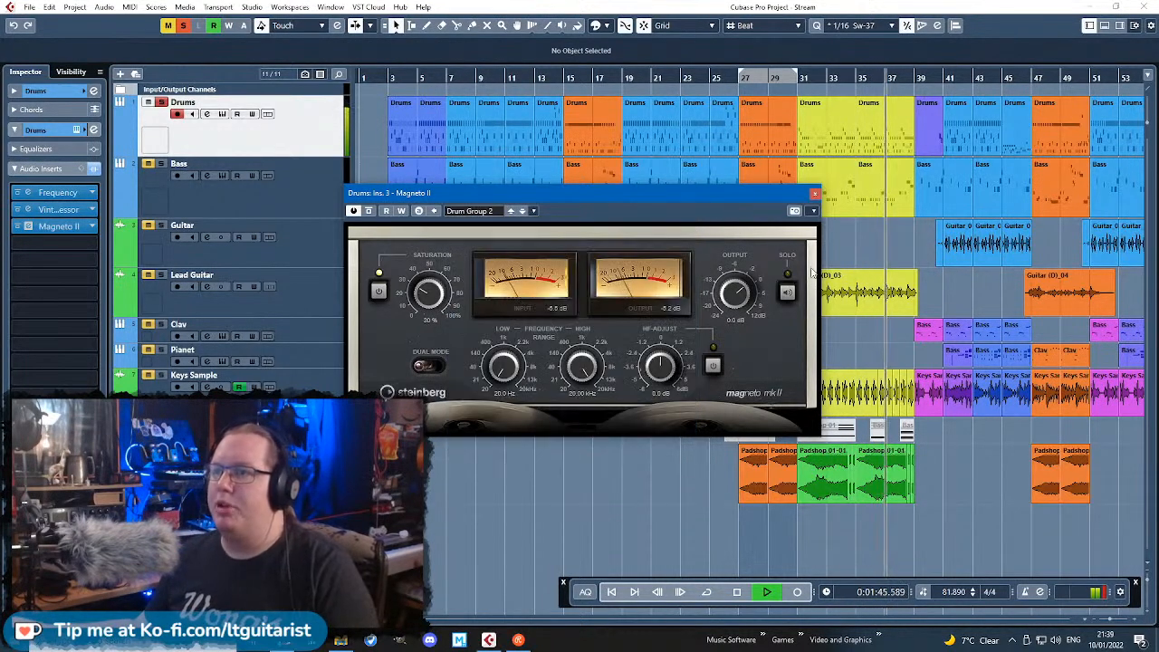
click(815, 194)
Step: Solo the Bass track instead of Drums and add Steinberg's Frequency equalizer to its first audio insert slot
click(300, 194)
key(s)
click(286, 139)
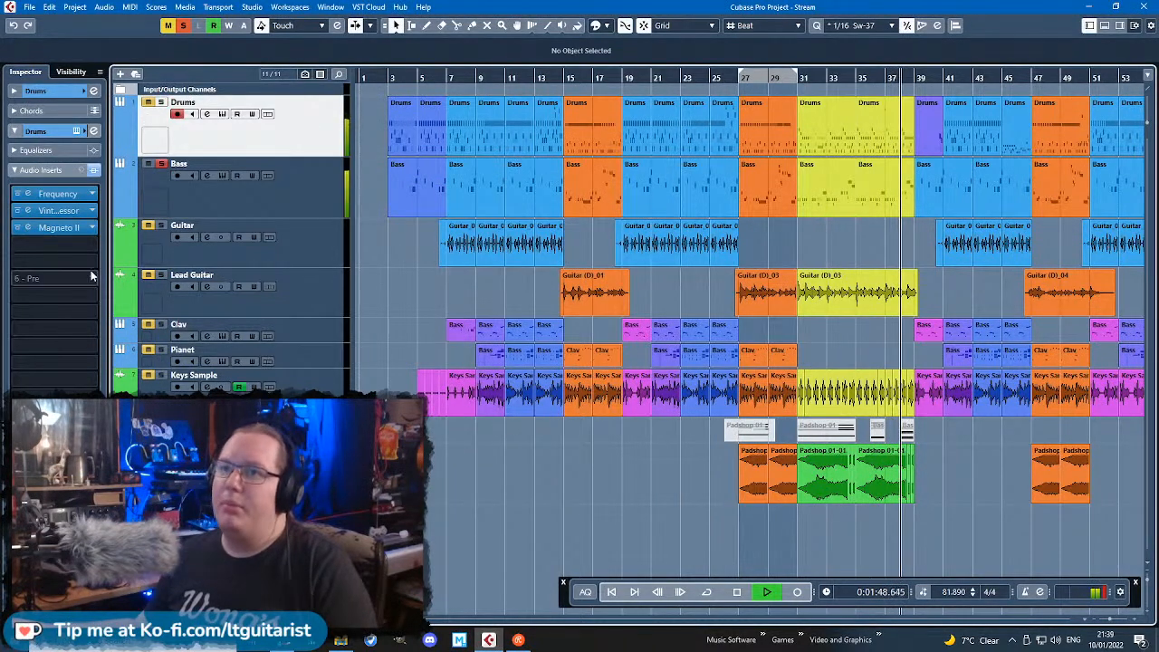
key(Down)
click(54, 194)
click(41, 332)
click(72, 351)
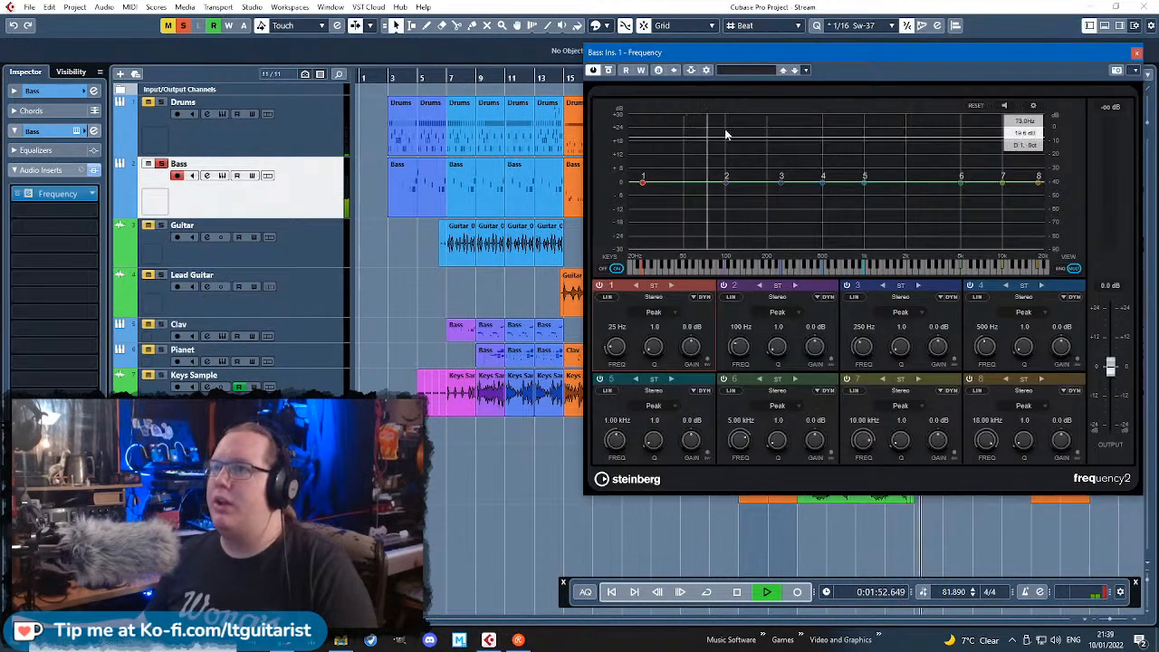
Step: Find and load the Bass 1 Round and Clicky preset in the Bass track's Frequency equalizer
click(732, 71)
text(bass)
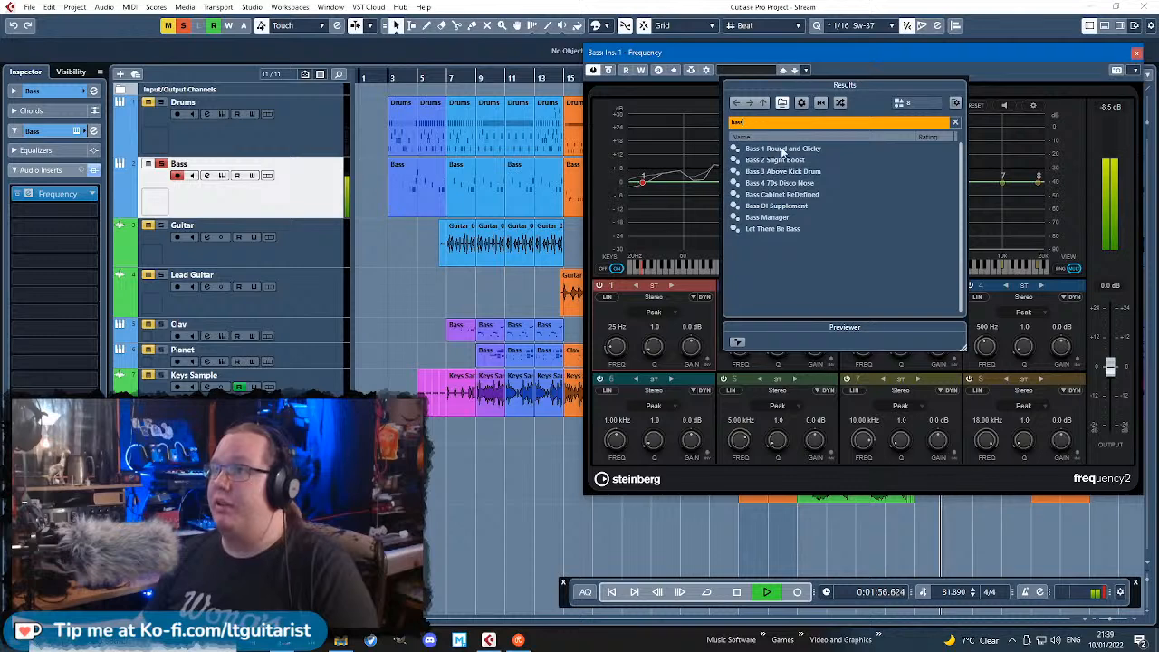
double_click(779, 148)
Step: Fine-tune the Bass equalizer bands, with band 3 at 750 Hz and -4.8 dB, band 5 at 4.5 dB and the low cut at 26 Hz
drag(700, 164, 699, 165)
drag(739, 204, 746, 192)
drag(929, 168, 929, 172)
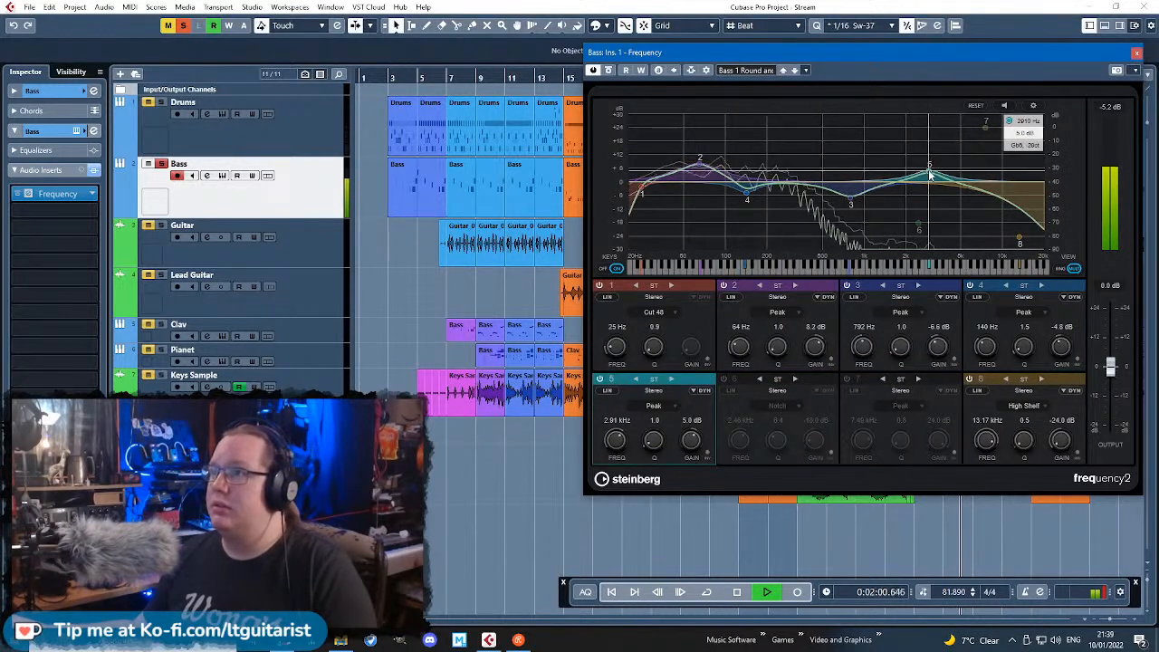
drag(851, 198, 846, 191)
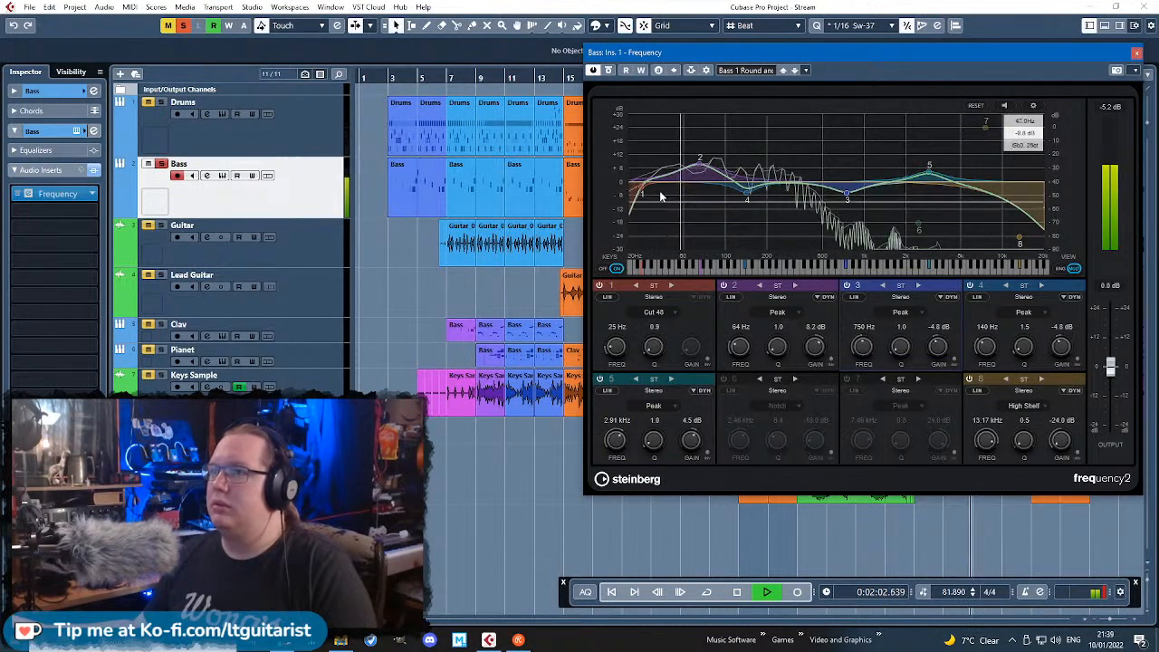
drag(642, 189, 643, 191)
Step: Add Steinberg's VintageCompressor to the Bass track's second audio insert slot
click(86, 208)
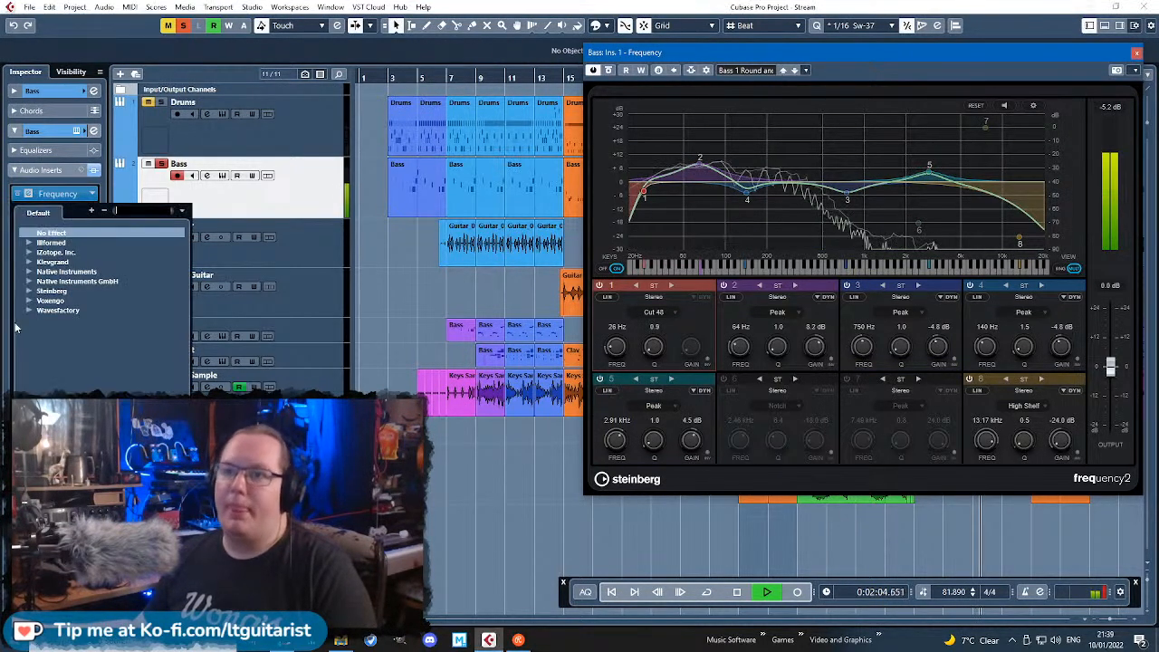
click(31, 292)
click(41, 339)
double_click(90, 485)
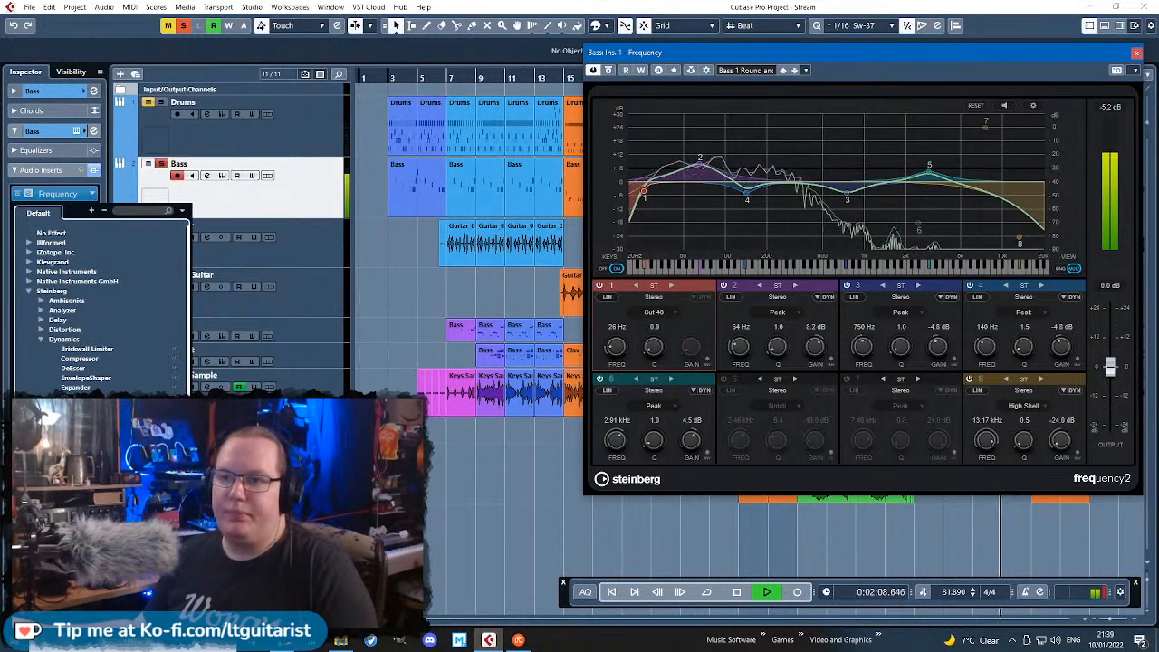
Step: Load the Basic Bass preset in the Bass track's VintageCompressor, close both plug-in windows and unsolo the track
click(594, 305)
double_click(640, 362)
text(bass)
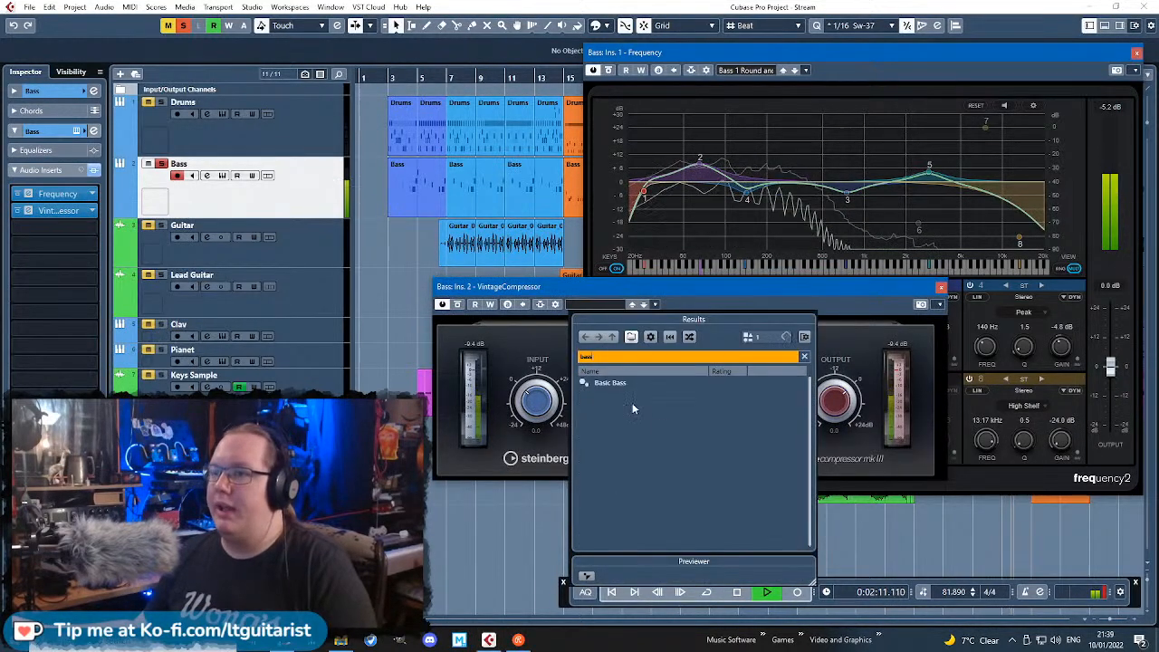
double_click(633, 386)
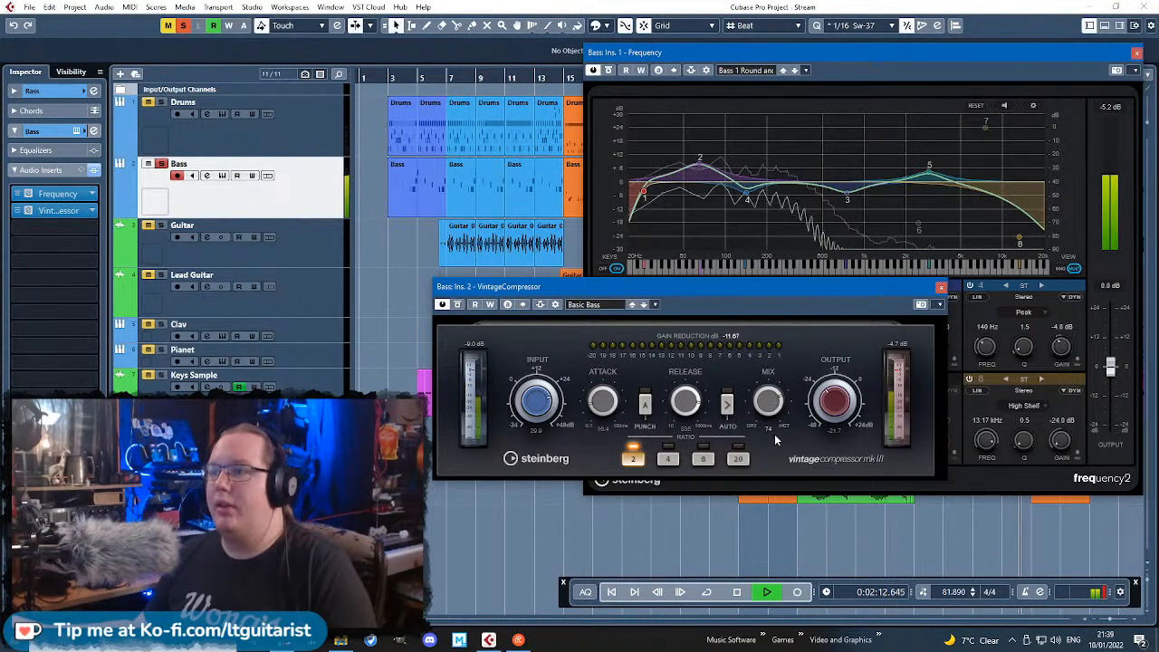
click(940, 288)
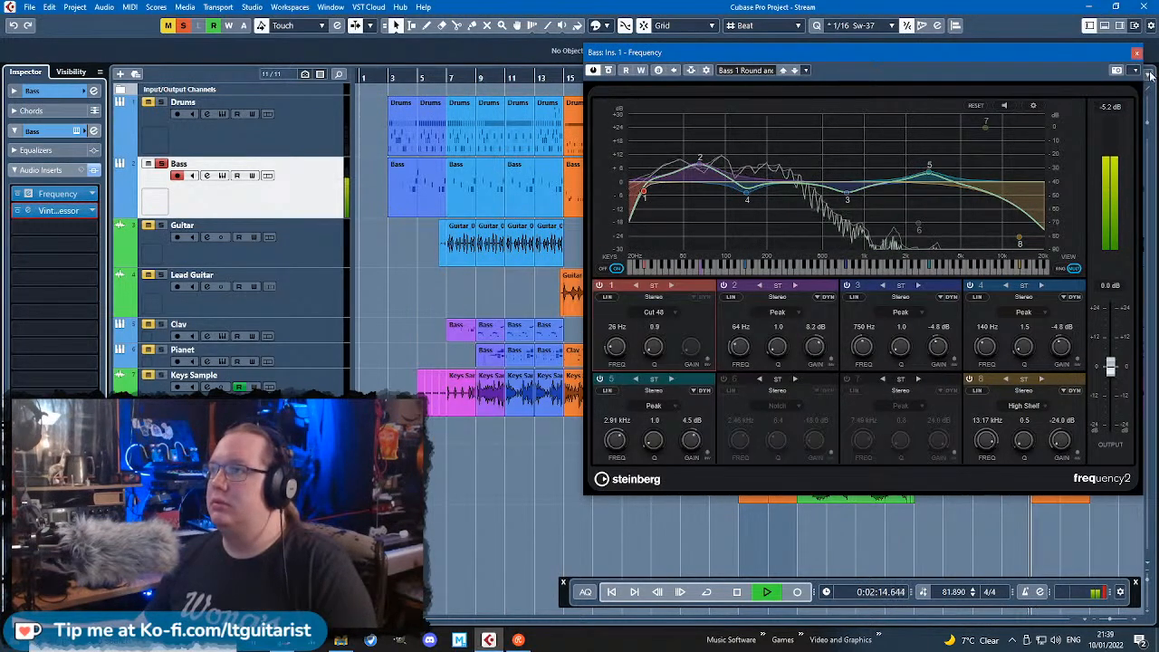
click(1136, 53)
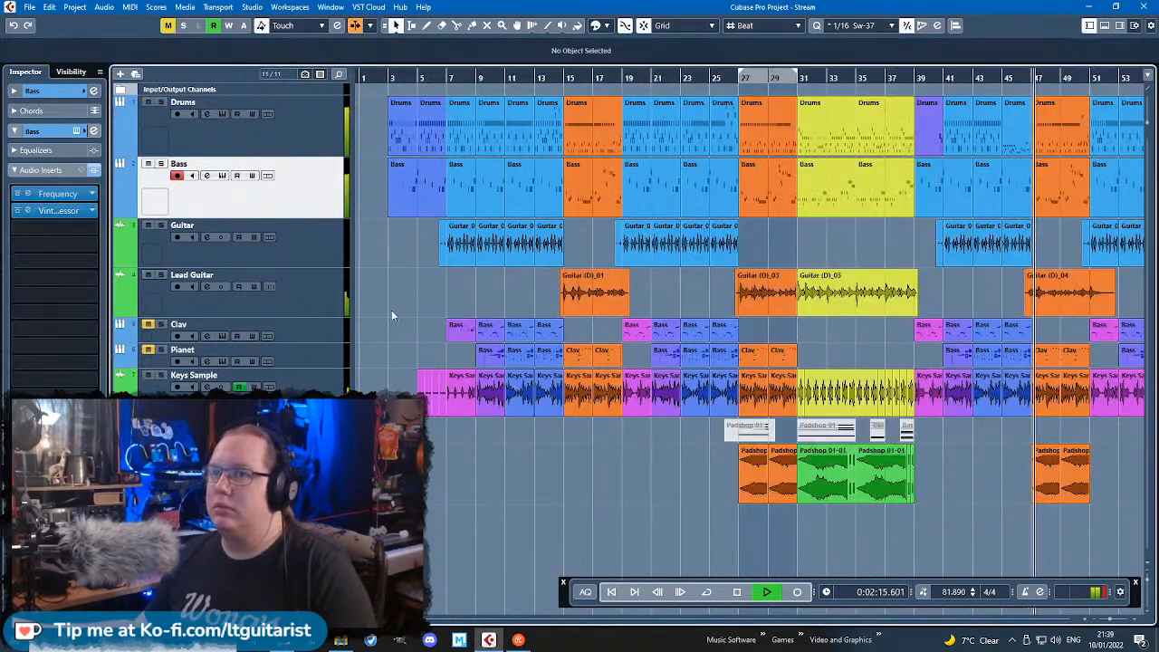
Step: Set the Bass VintageCompressor's mix to 77 and output to -24.6 dB, and close the plug-in
click(59, 214)
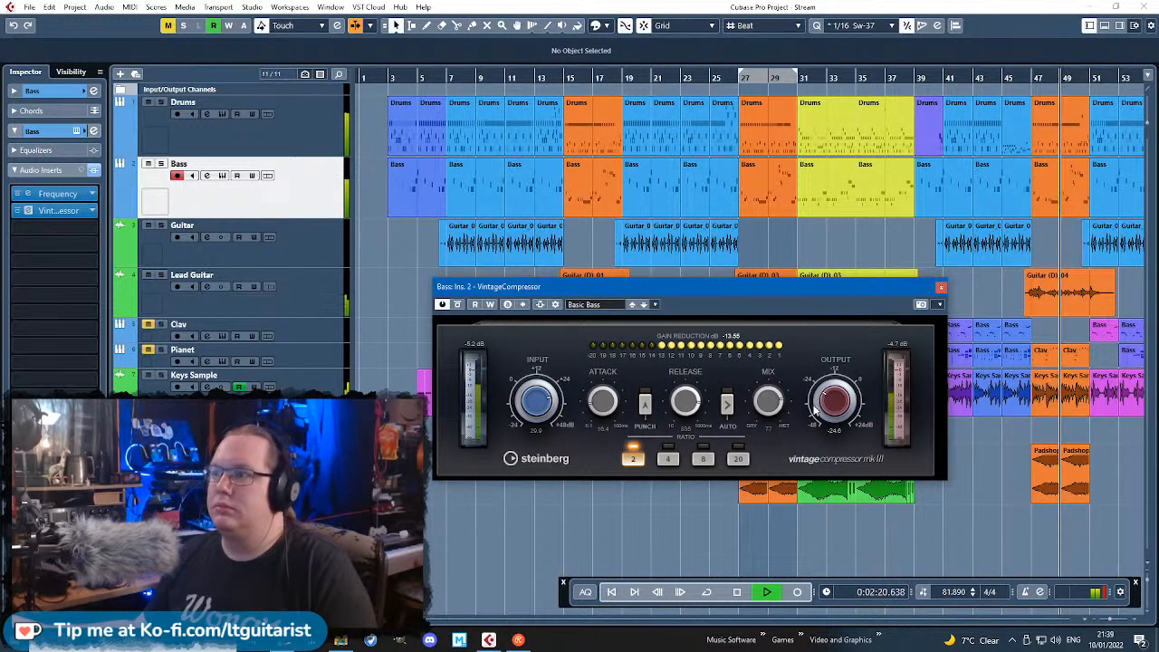
click(941, 288)
Step: Listen to the full mix through the last sections and restart playback from about bar 4
scroll(480, 304, up, 2)
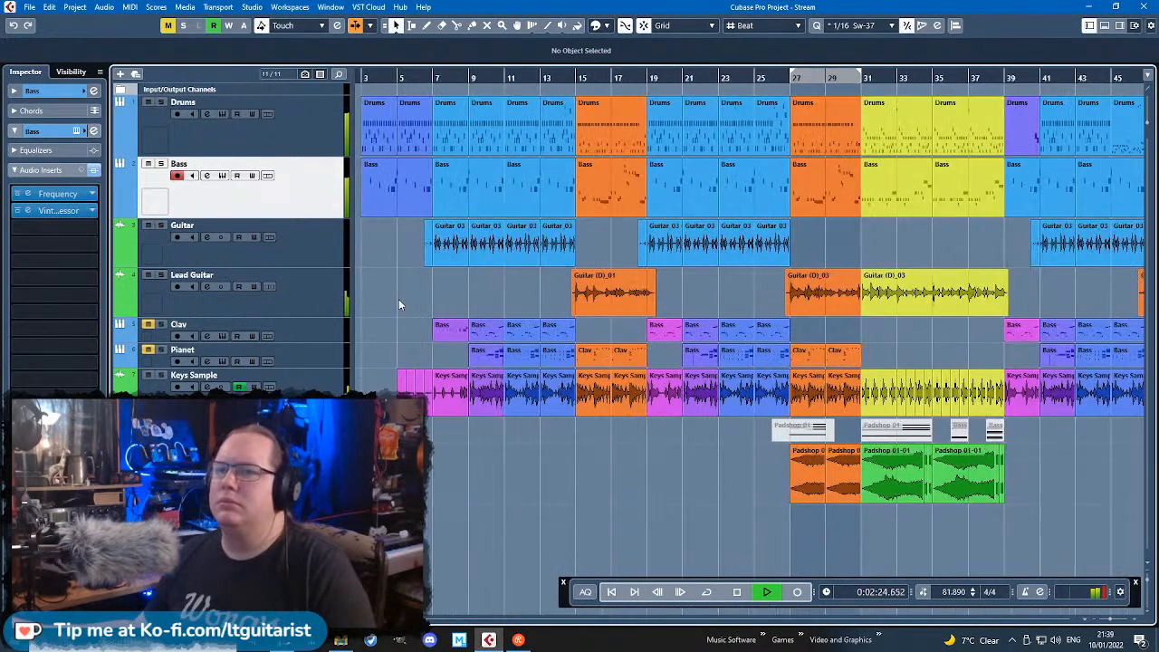
scroll(398, 304, down, 1)
scroll(833, 557, down, 1)
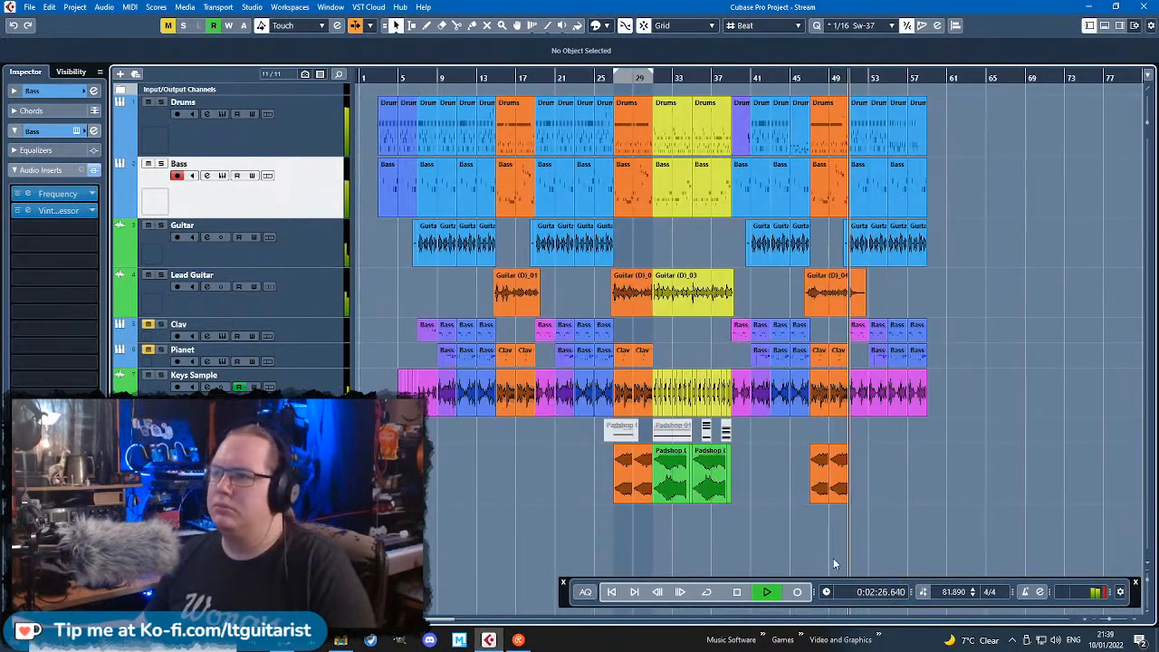
scroll(833, 558, up, 1)
scroll(833, 558, down, 1)
scroll(561, 540, up, 1)
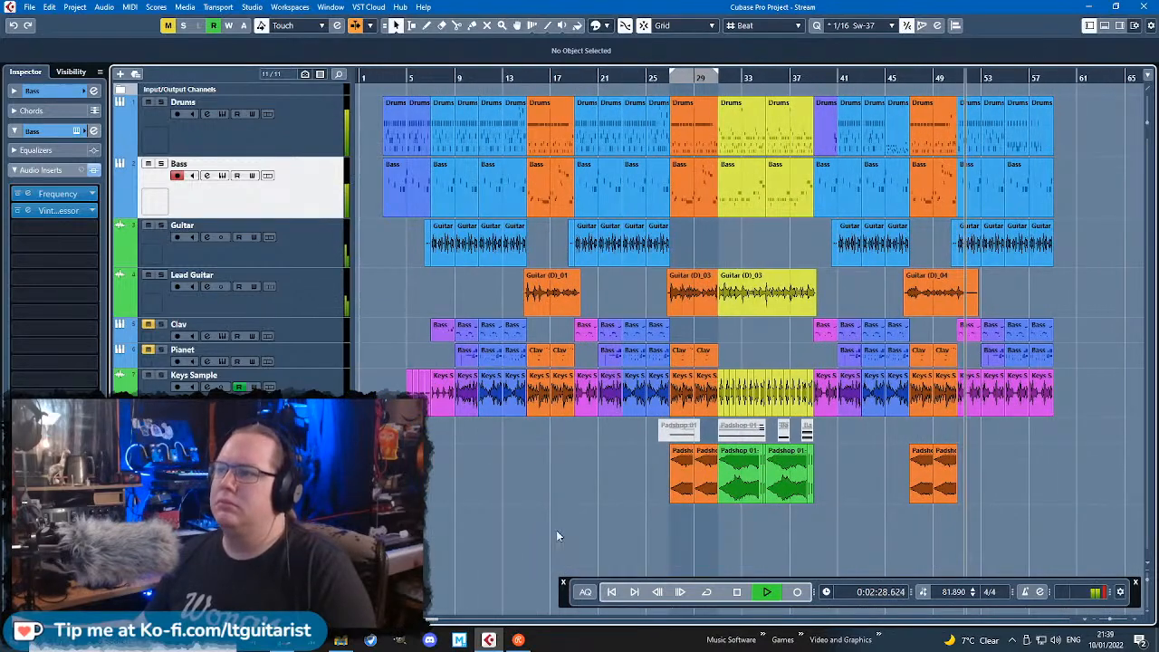
click(402, 76)
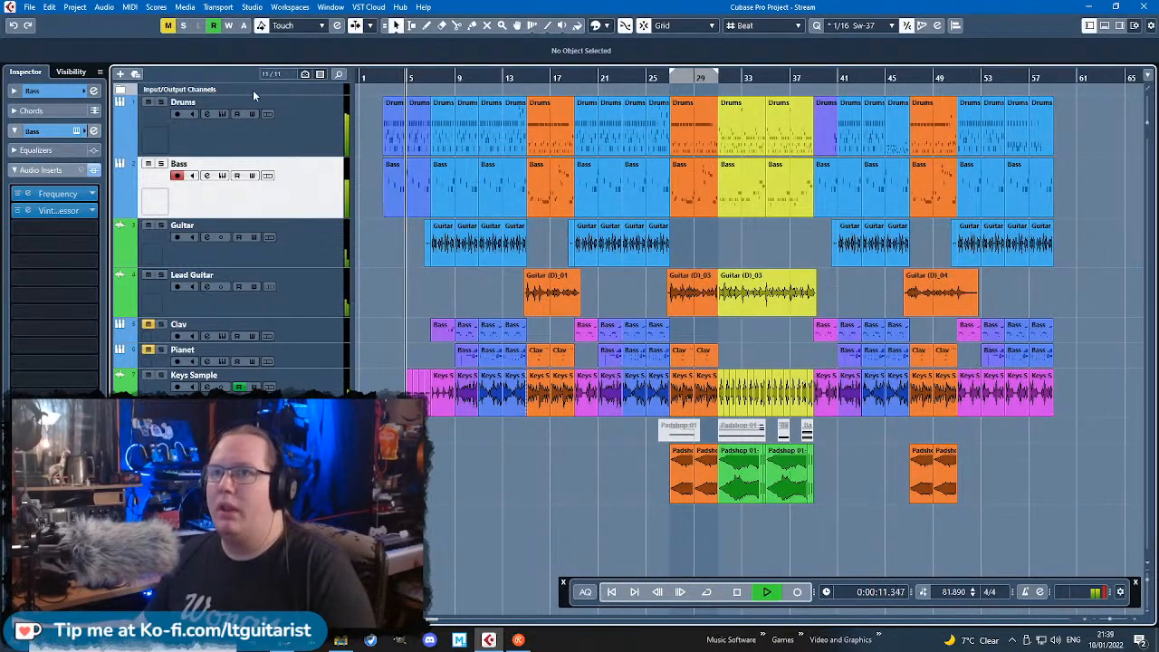
Step: Select the Stereo Out channel, then activate and open the Frequency equalizer in its second insert slot
scroll(155, 103, up, 1)
click(228, 126)
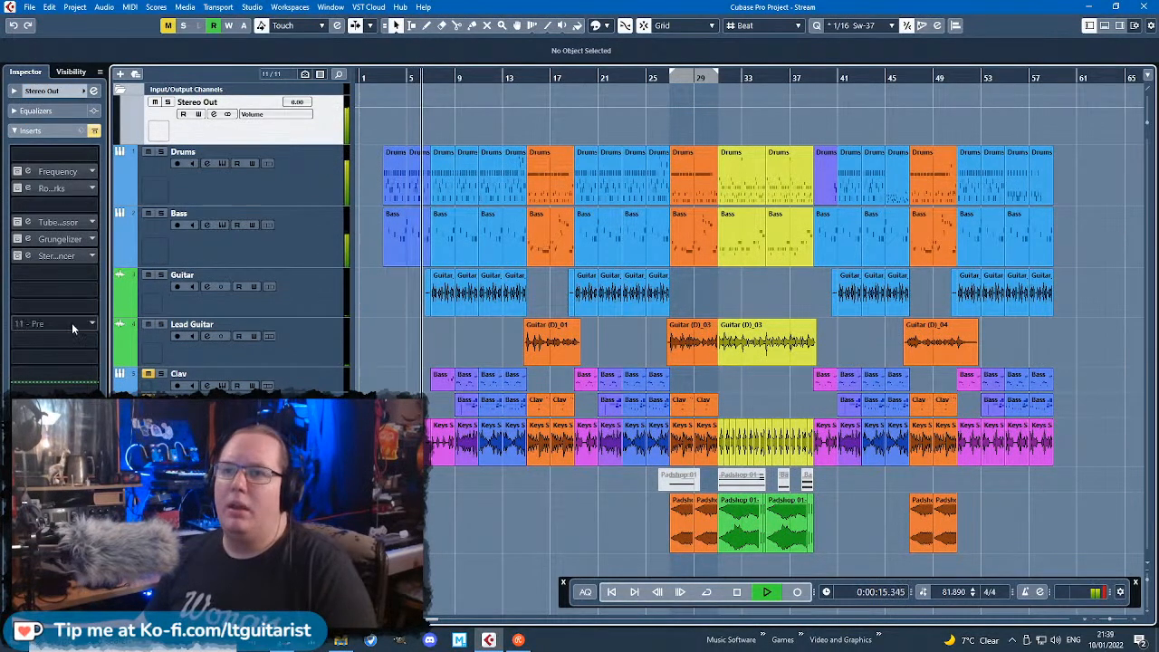
click(93, 155)
key(Escape)
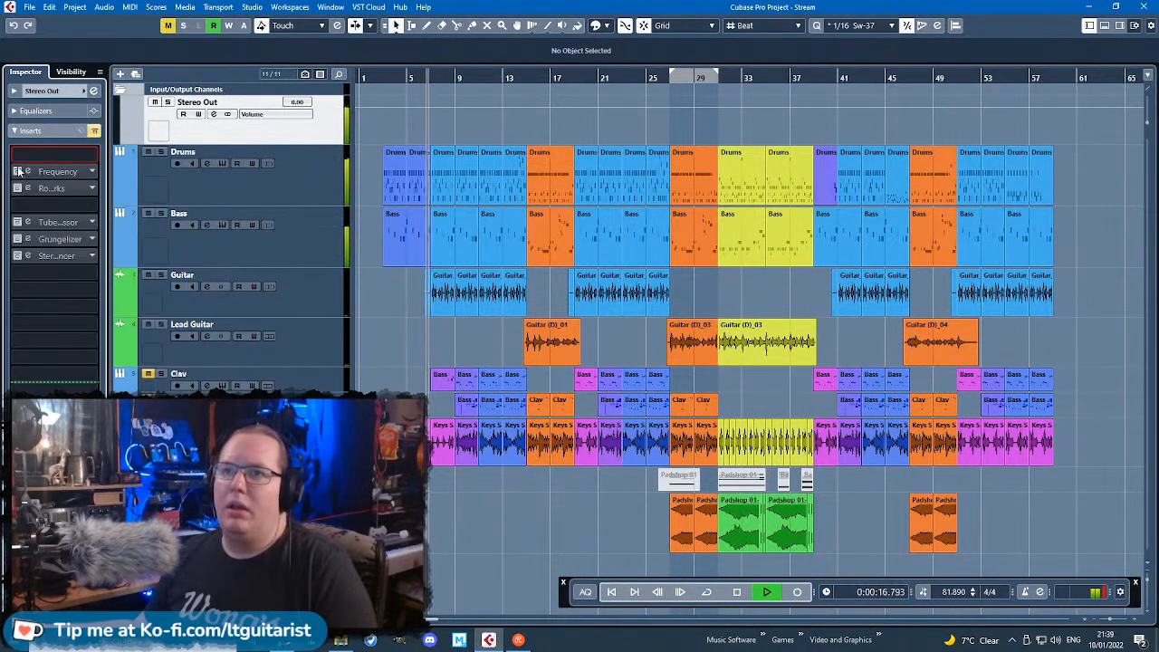
click(93, 172)
key(Escape)
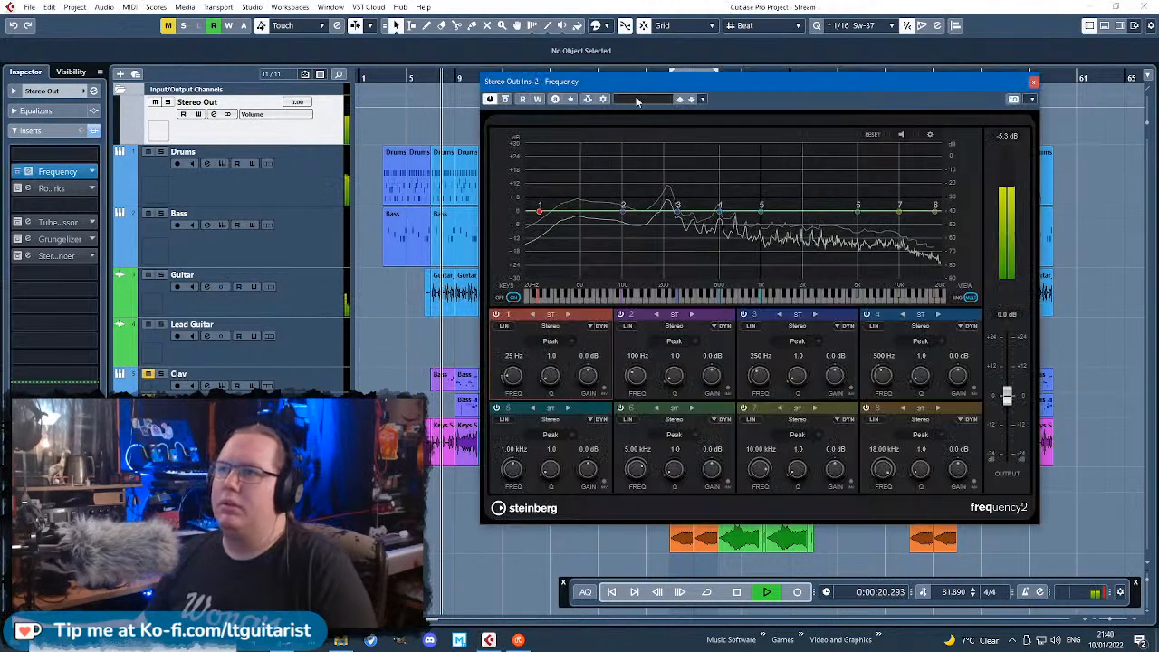
Step: Find and load the Master Buss Even Keel preset in the Stereo Out's Frequency equalizer
click(637, 100)
click(709, 153)
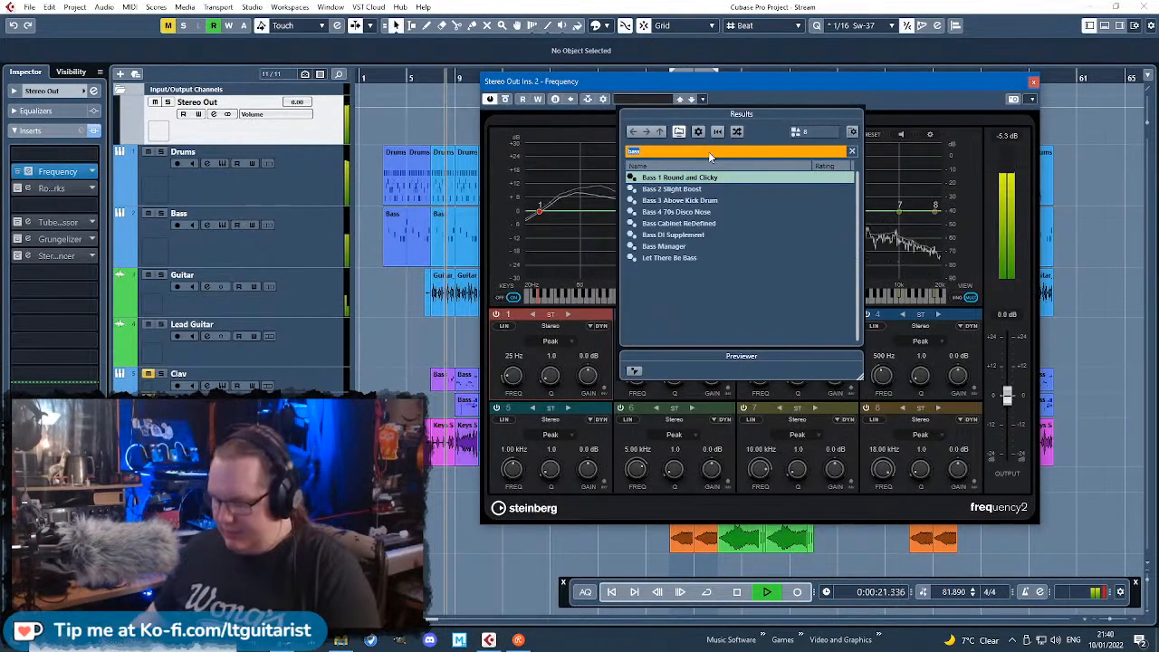
text(mas)
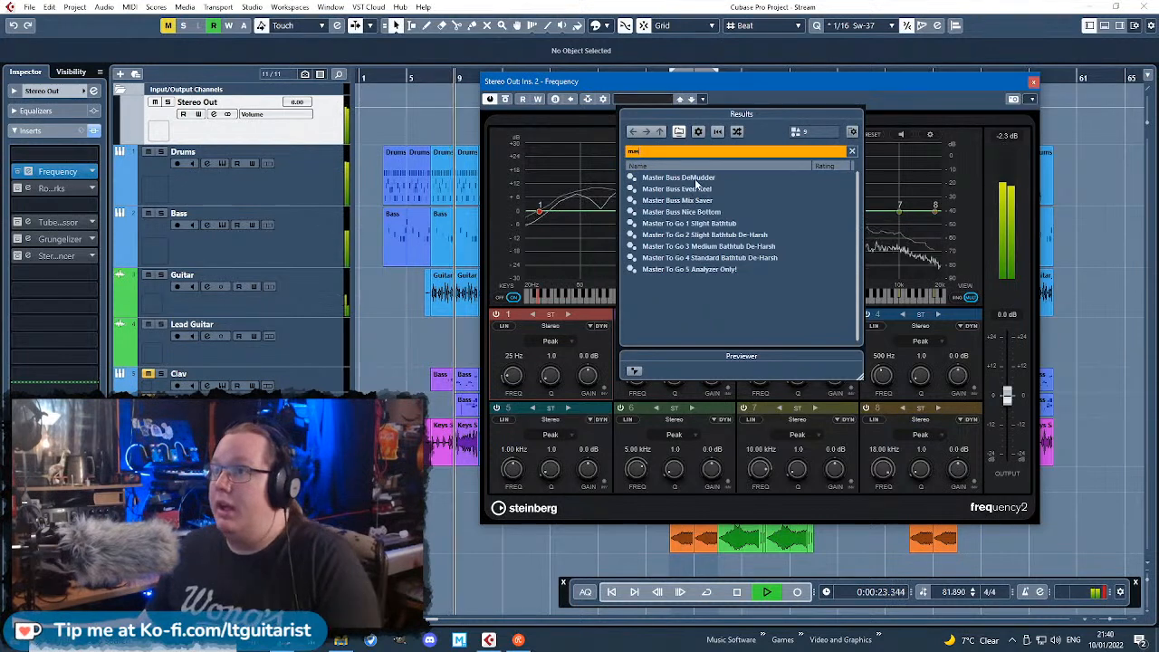
double_click(696, 189)
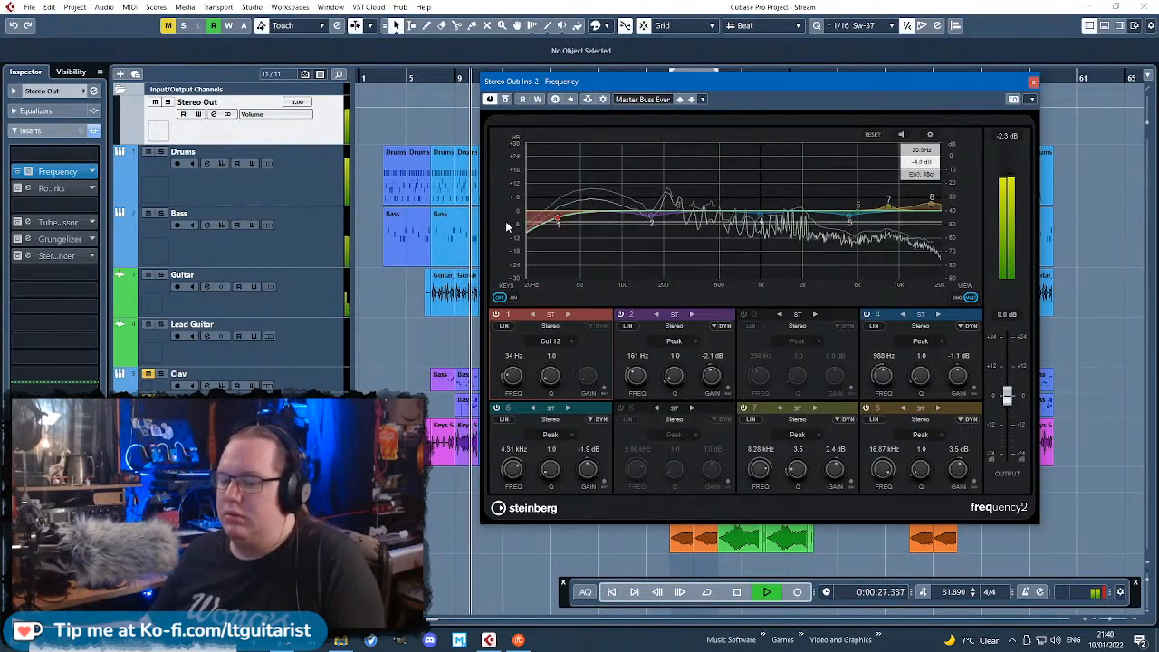
Step: Examine the channel settings in the Drums track's Studio Drummer mixer and close the instrument
click(303, 183)
click(77, 131)
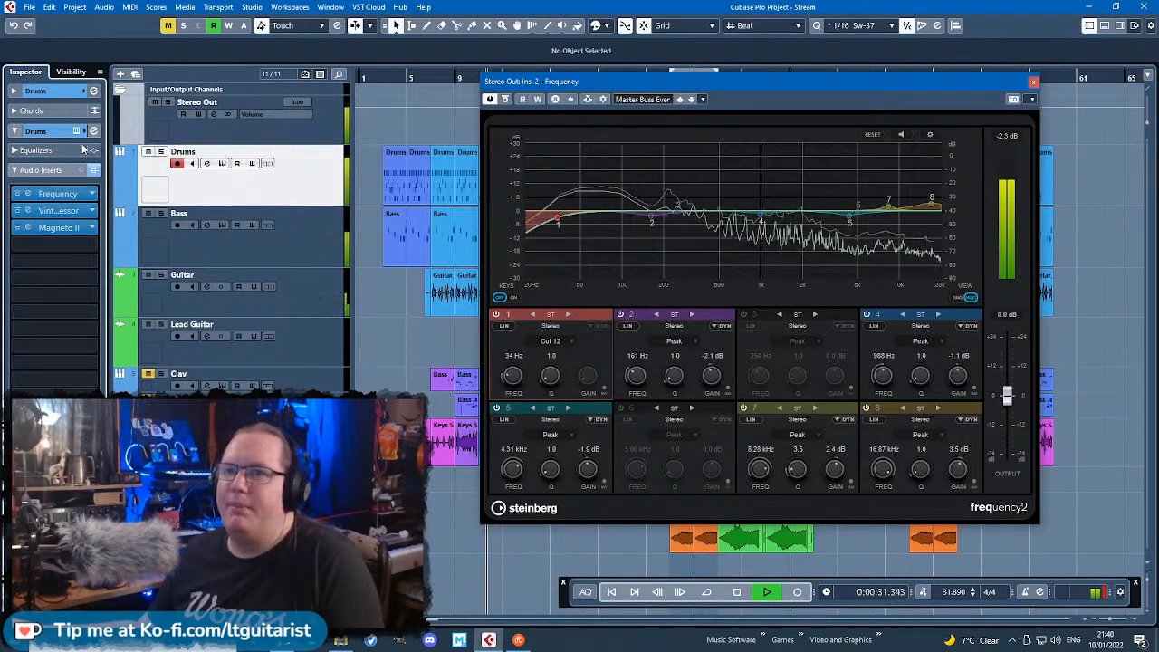
click(77, 131)
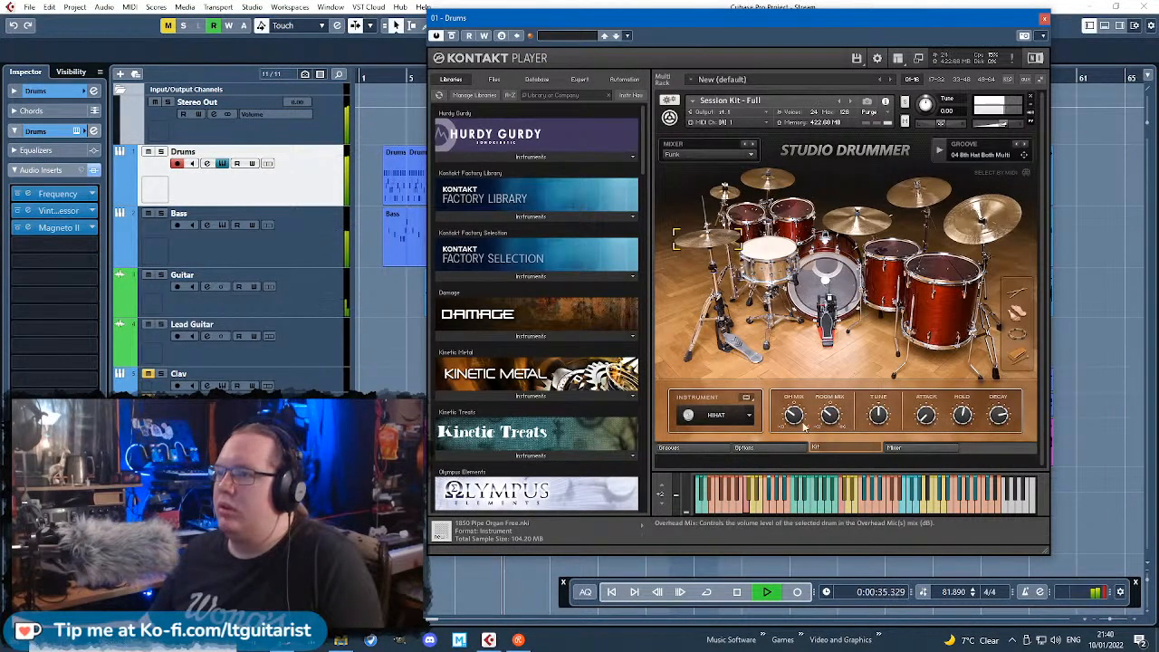
click(900, 448)
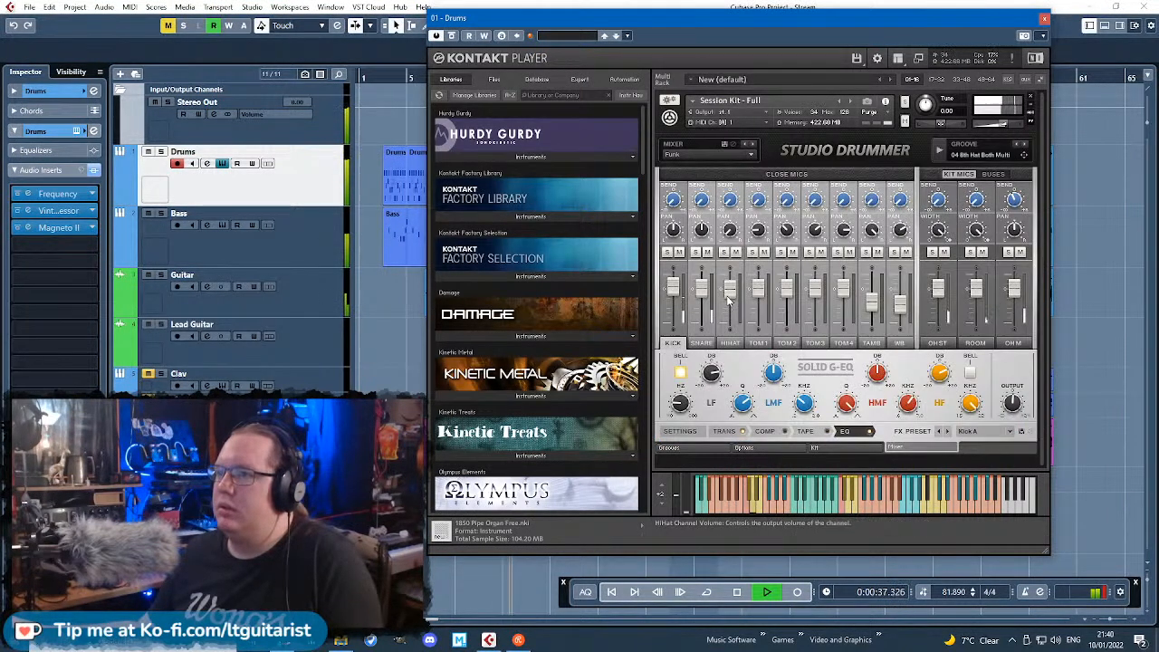
click(1042, 22)
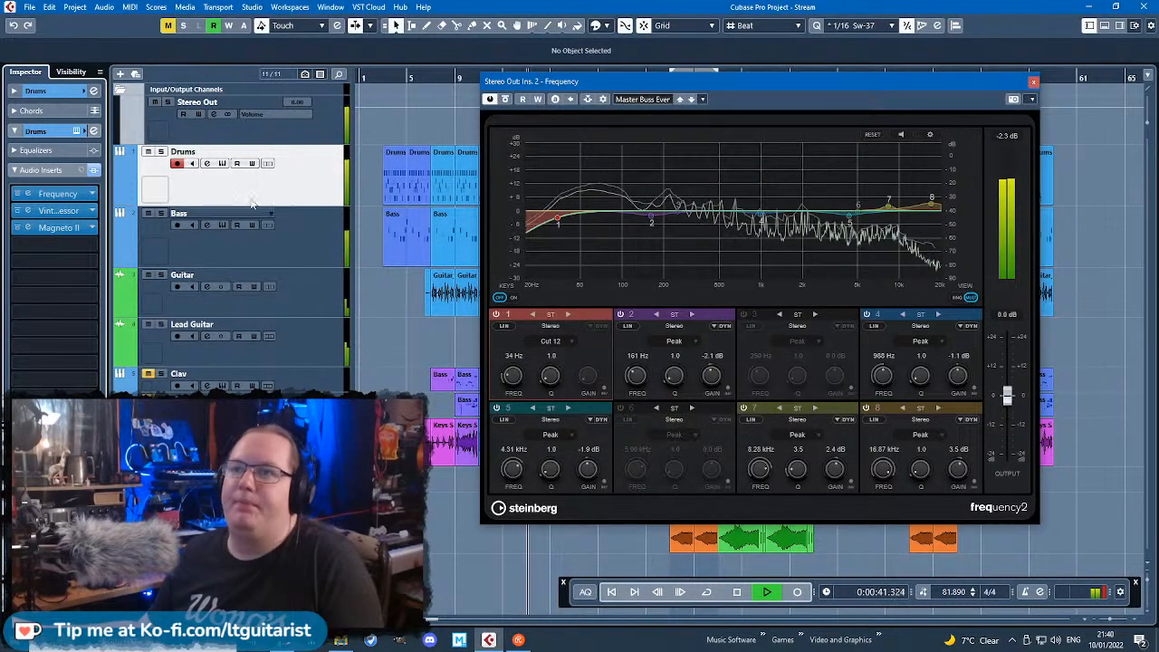
Step: Put Maximizer in the Stereo Out's third insert slot, load its Master Buss Dynamics Are Cool preset, and close it
click(305, 142)
click(92, 171)
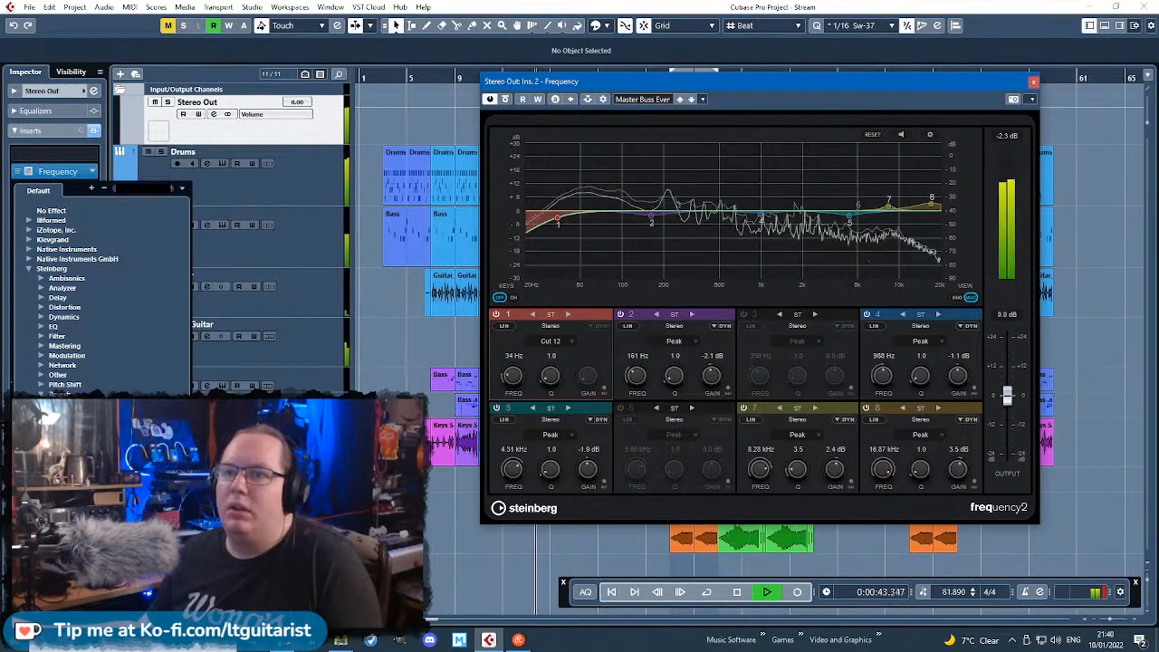
click(63, 317)
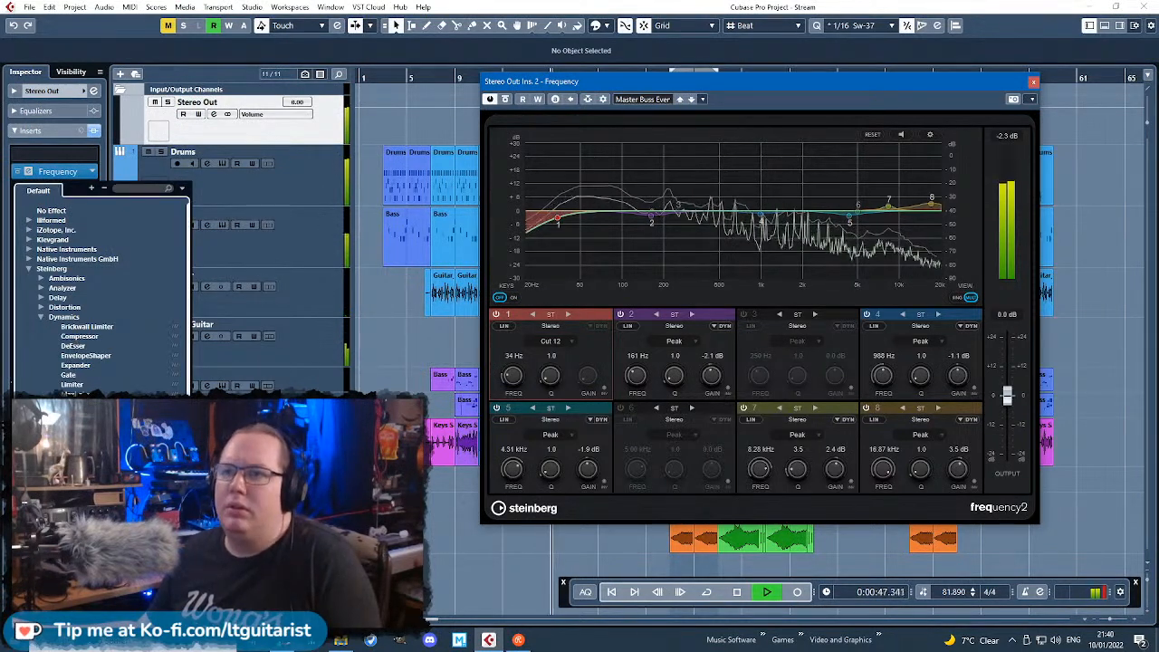
click(687, 344)
click(652, 162)
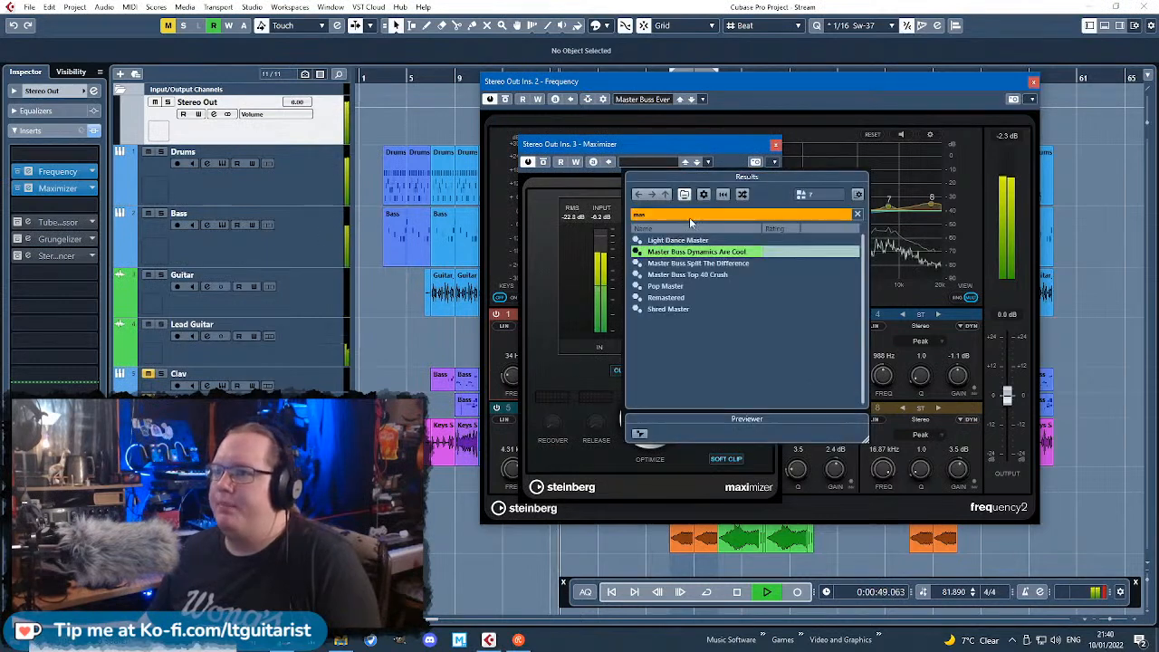
double_click(703, 253)
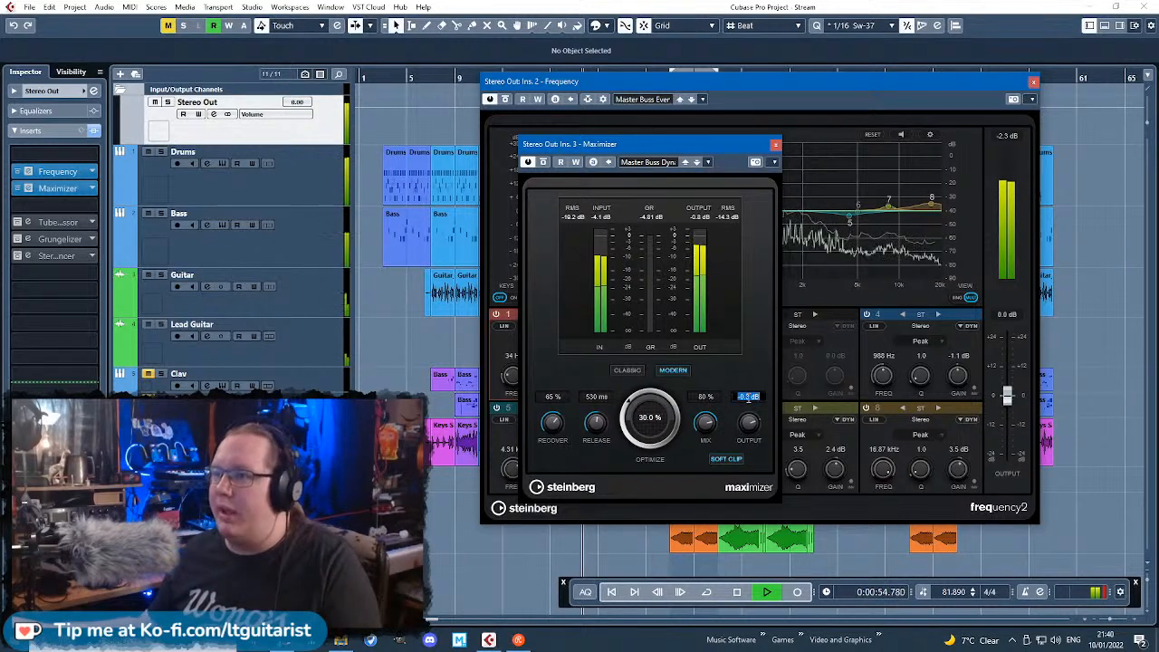
click(774, 147)
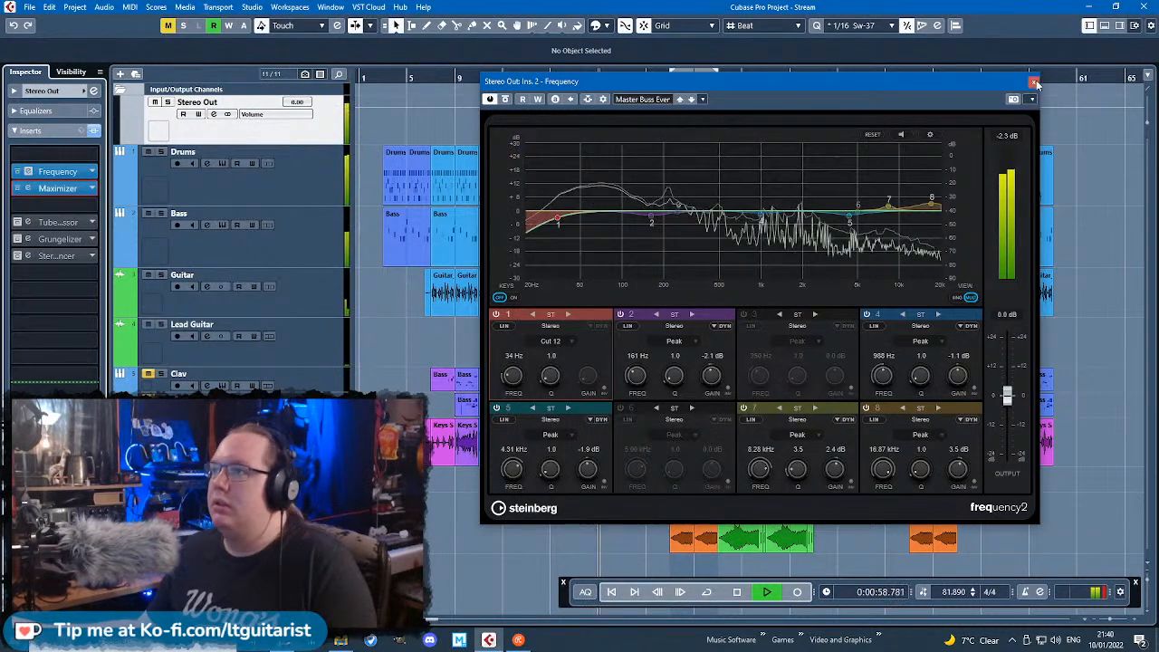
Step: Close the Frequency equalizer and move Maximizer down to the Stereo Out's fourth insert slot
click(58, 171)
click(90, 207)
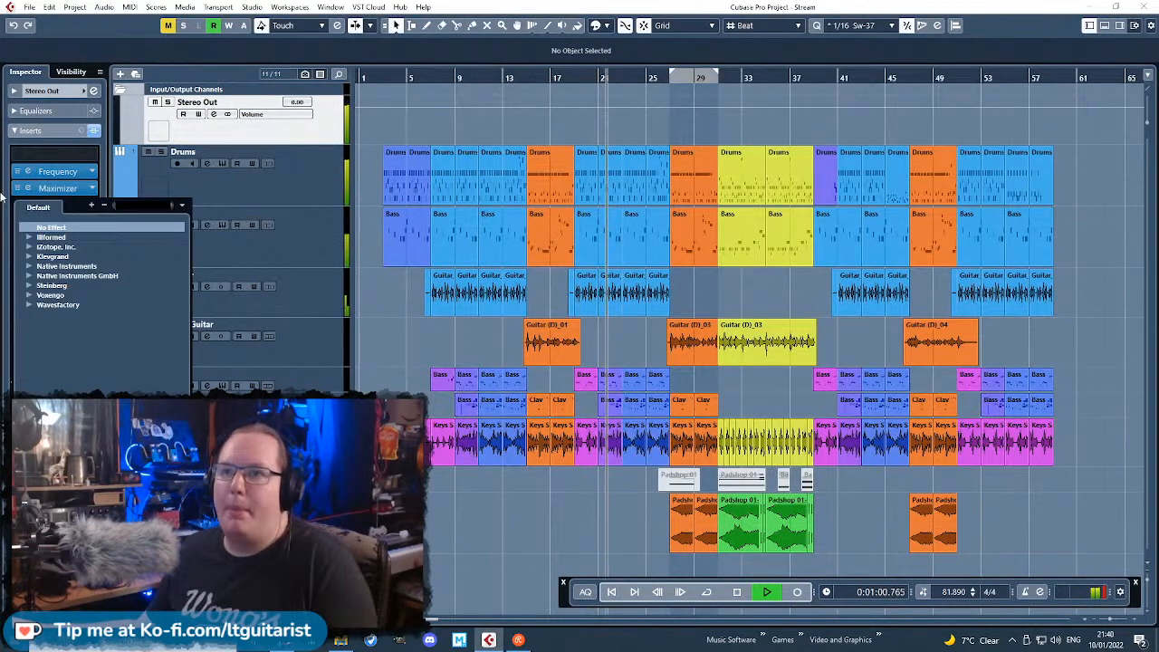
click(2, 196)
drag(59, 191, 60, 207)
Step: Load Steinberg's Magneto II distortion effect into the Stereo Out's empty third insert slot
click(92, 190)
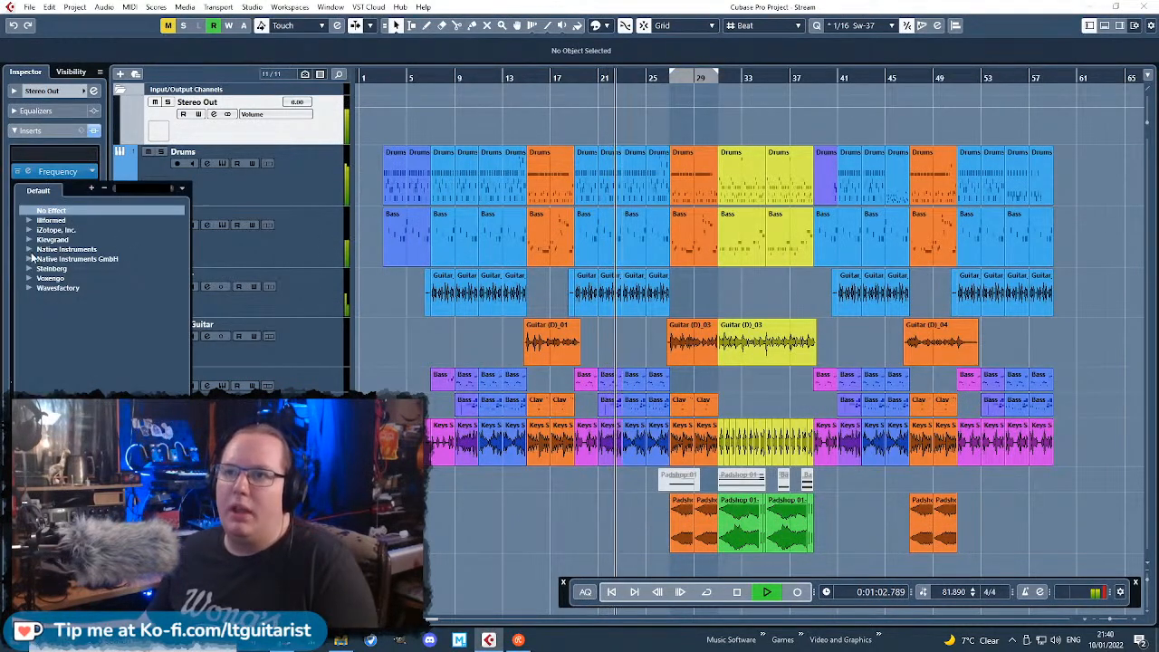
click(30, 250)
click(32, 288)
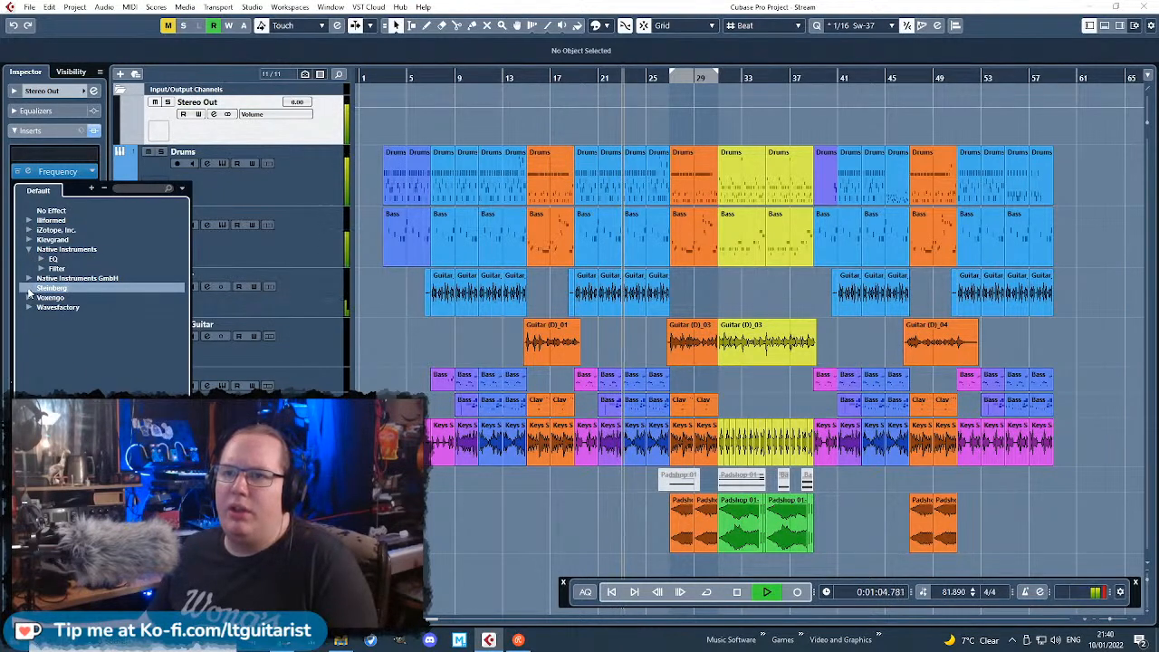
click(28, 288)
click(41, 327)
double_click(78, 394)
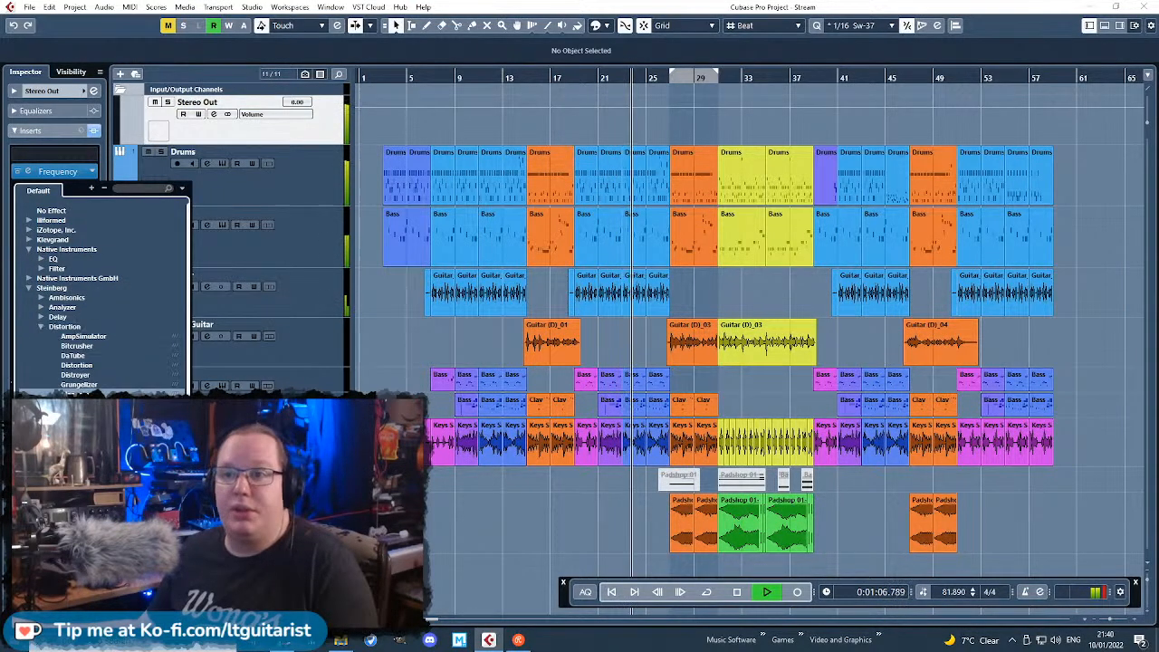
Step: Search Magneto II's presets for "mas", load the Master - more Air preset, and close the plug-in
click(484, 214)
click(515, 264)
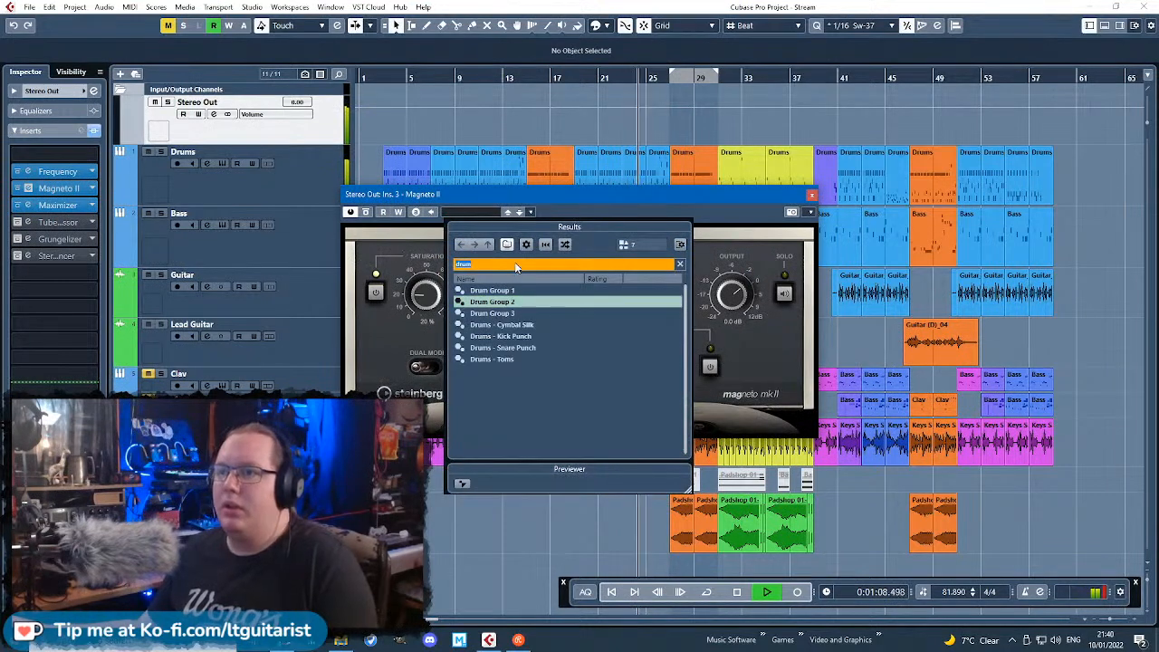
text(mas)
double_click(497, 290)
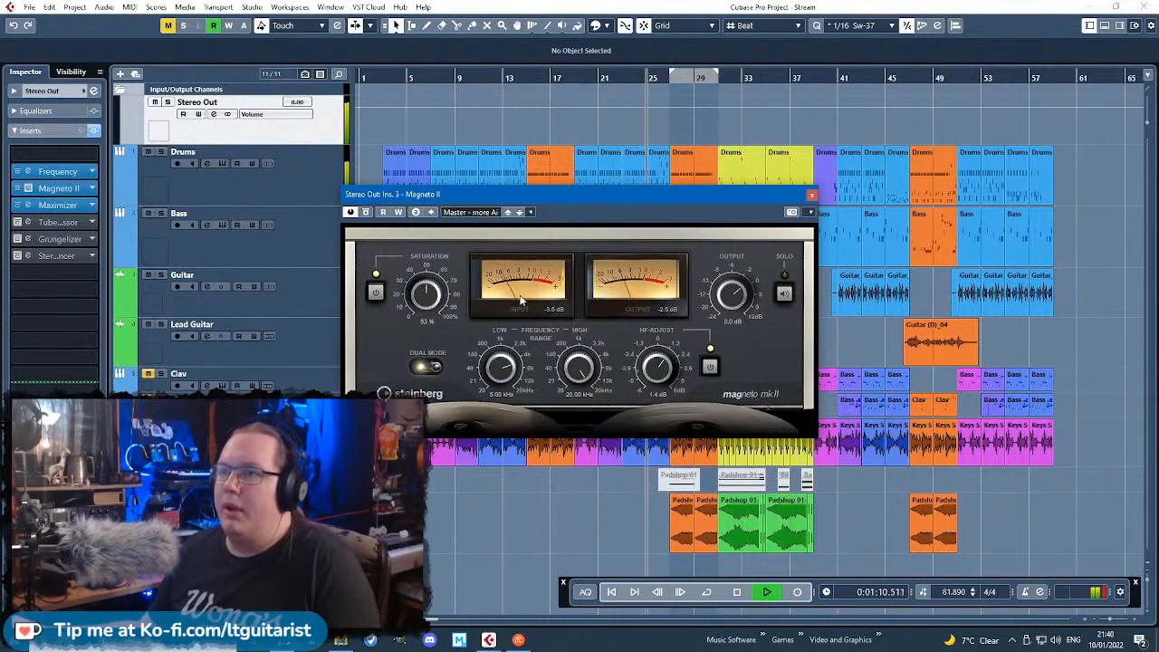
click(812, 197)
click(92, 222)
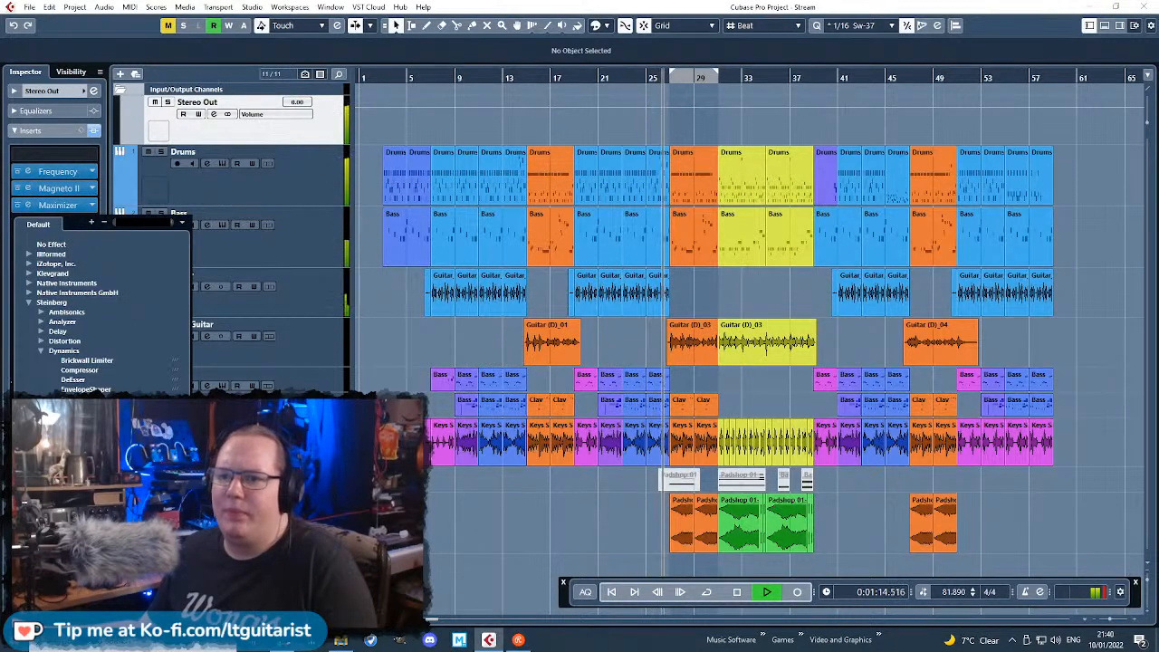
scroll(40, 374, down, 2)
double_click(84, 498)
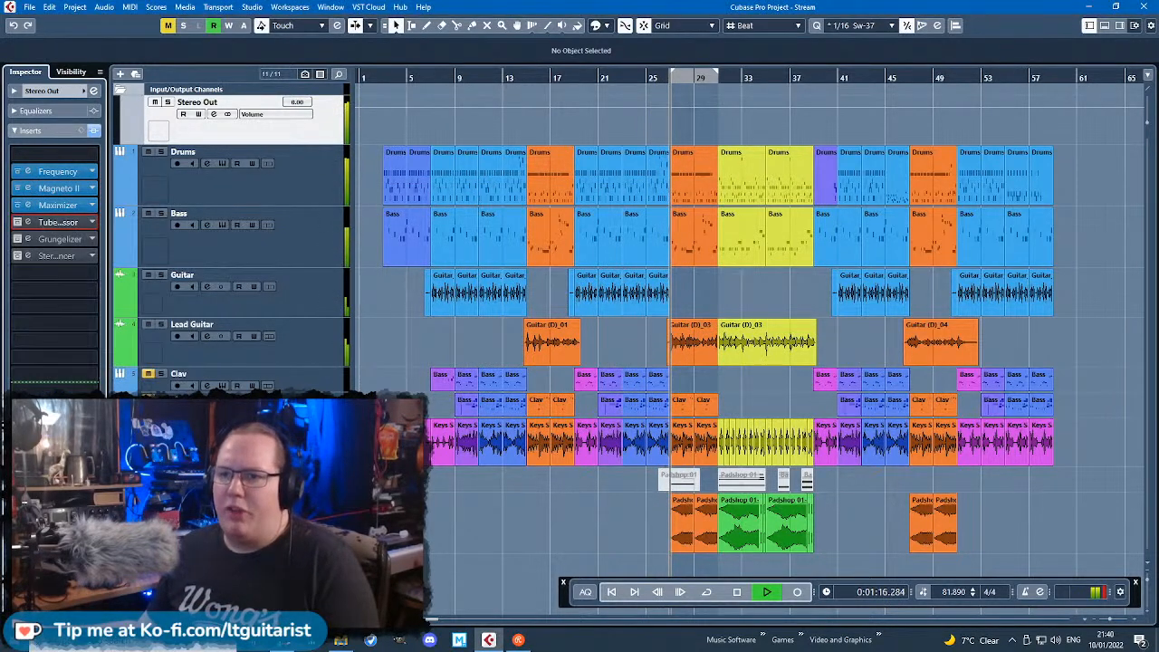
Step: Insert Imager with the 4 Bands - Expanded Wideness preset in the Stereo Out's fifth slot, and narrow its lowest band's width
click(92, 222)
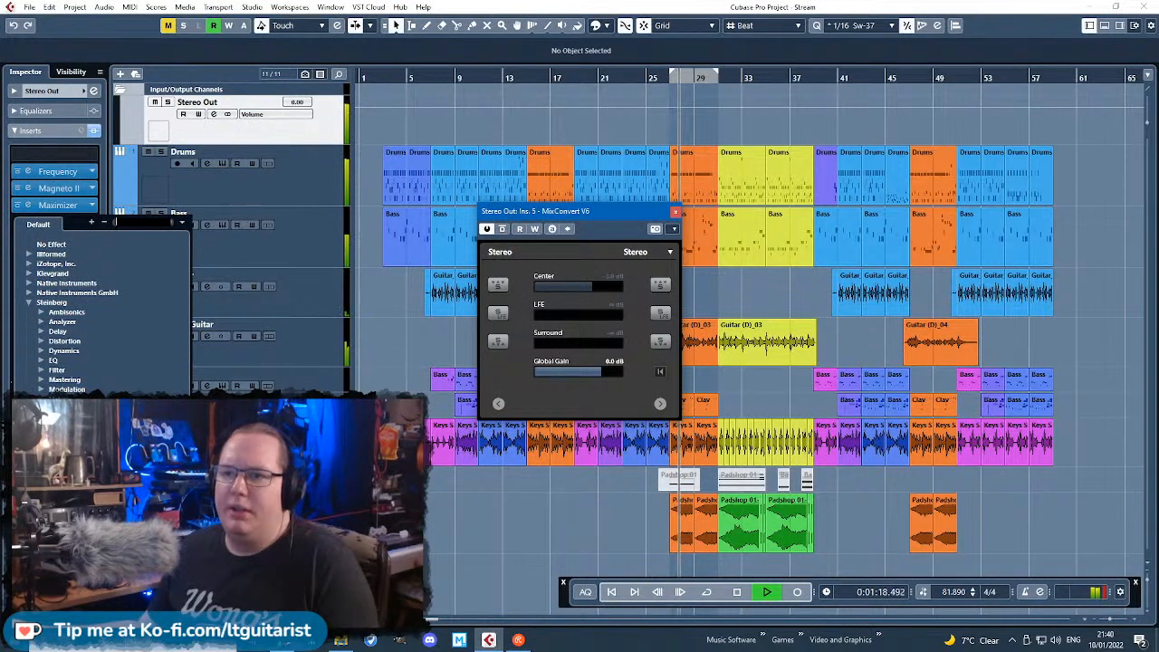
double_click(74, 448)
click(529, 147)
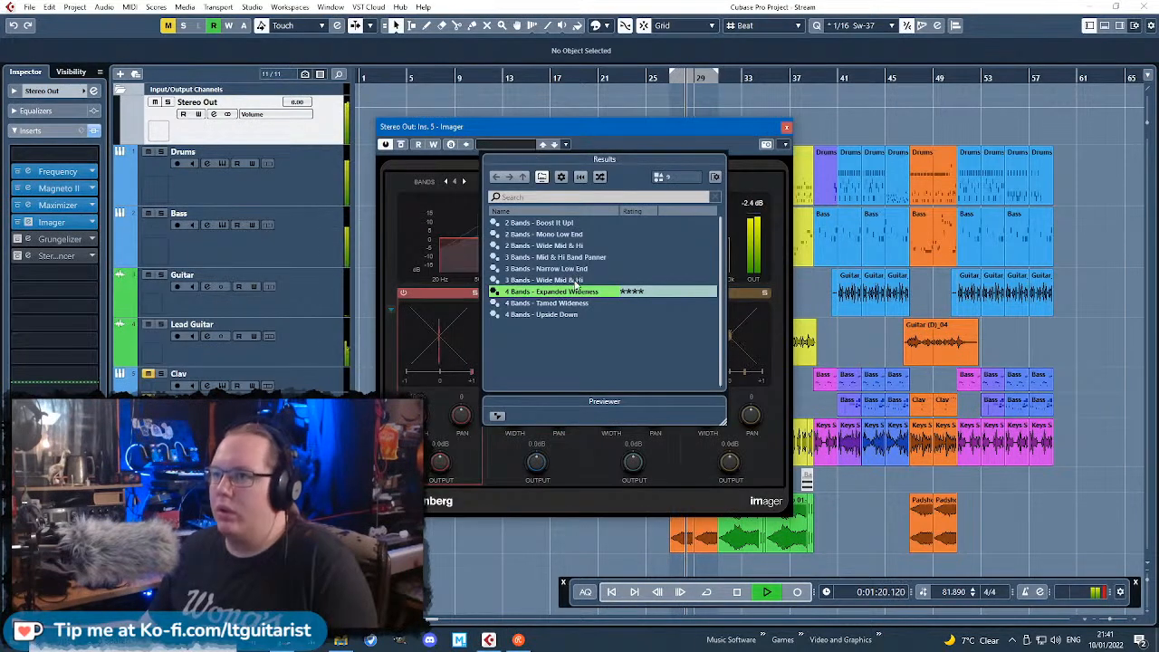
double_click(579, 289)
drag(417, 415, 417, 433)
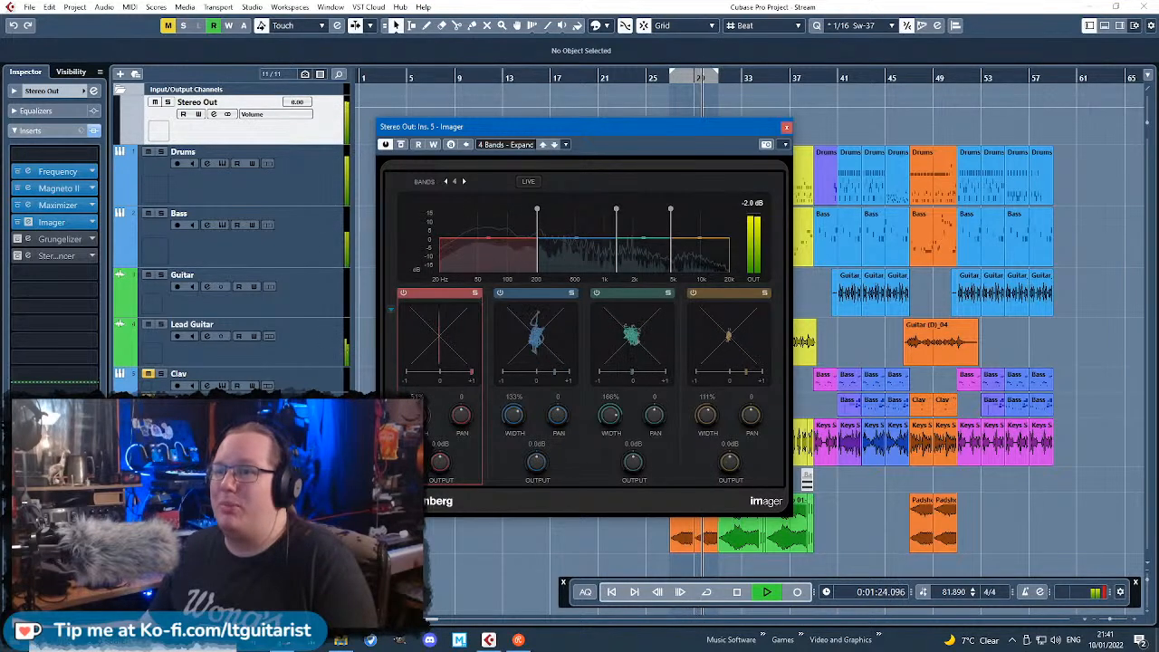
click(785, 127)
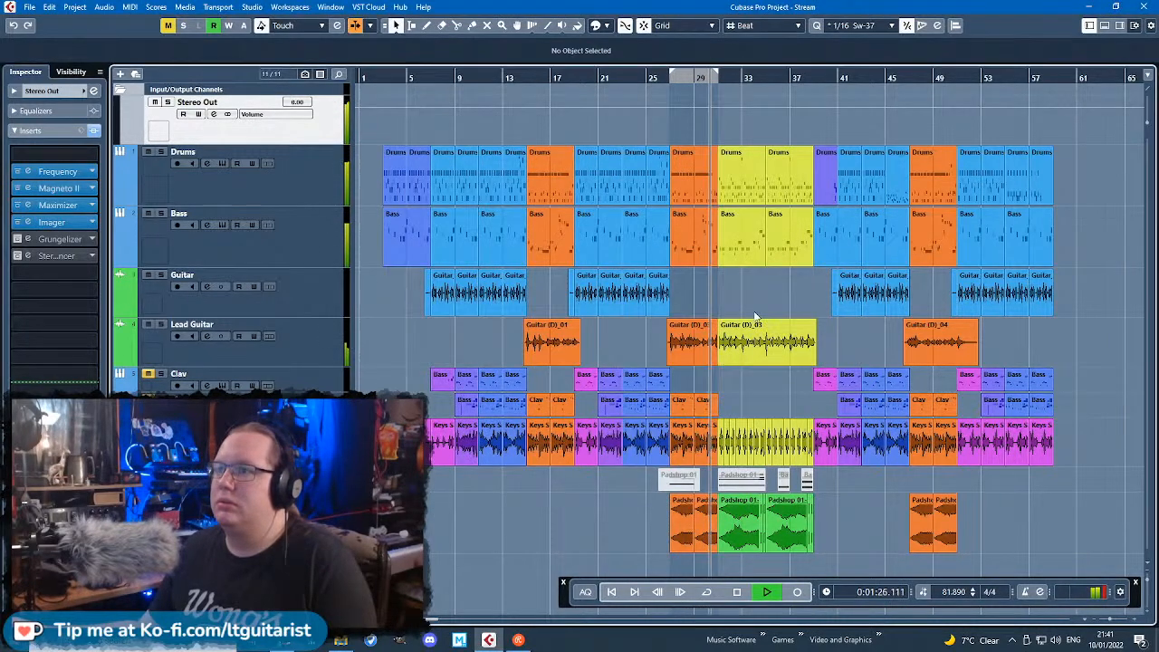
Step: Select the String Sample track and set its volume to -25.0 dB
scroll(690, 442, up, 3)
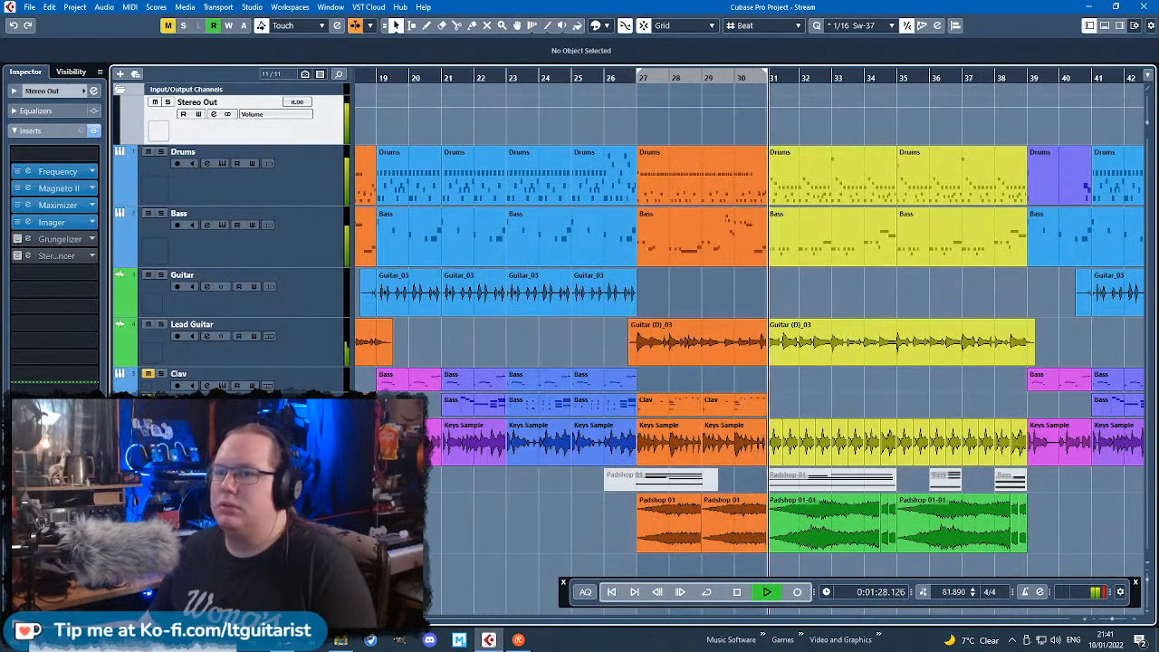
click(213, 521)
click(13, 92)
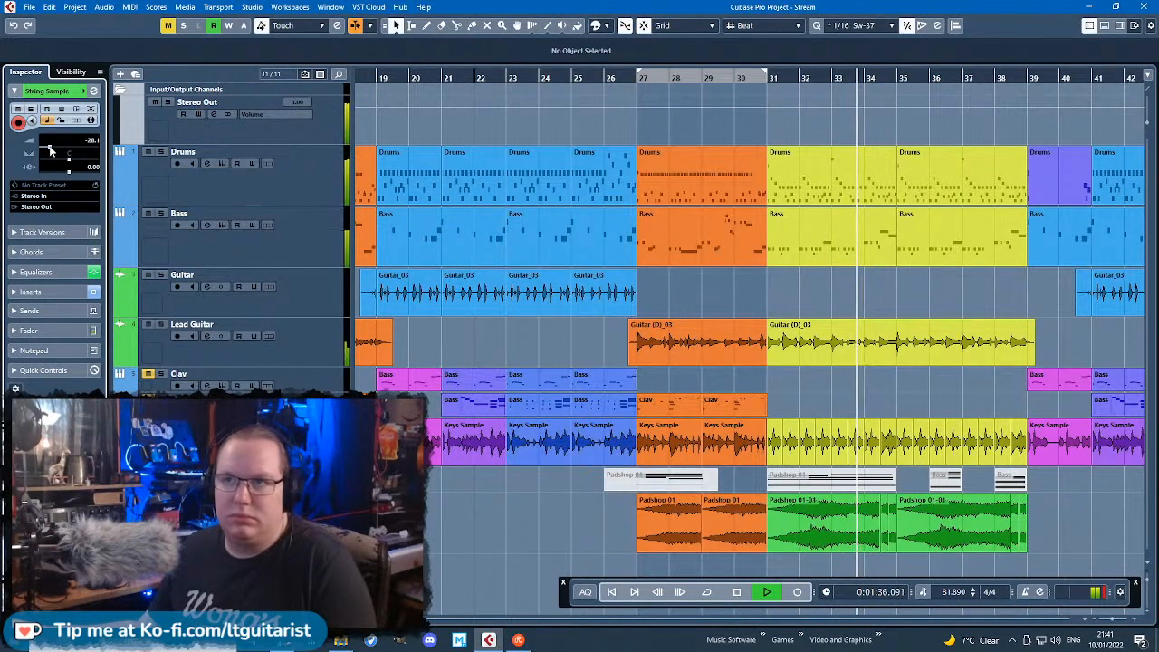
Step: Select the orange Padshop 01 clips at bars 27 and 47 on the String Sample track and raise their clip volume
key(g)
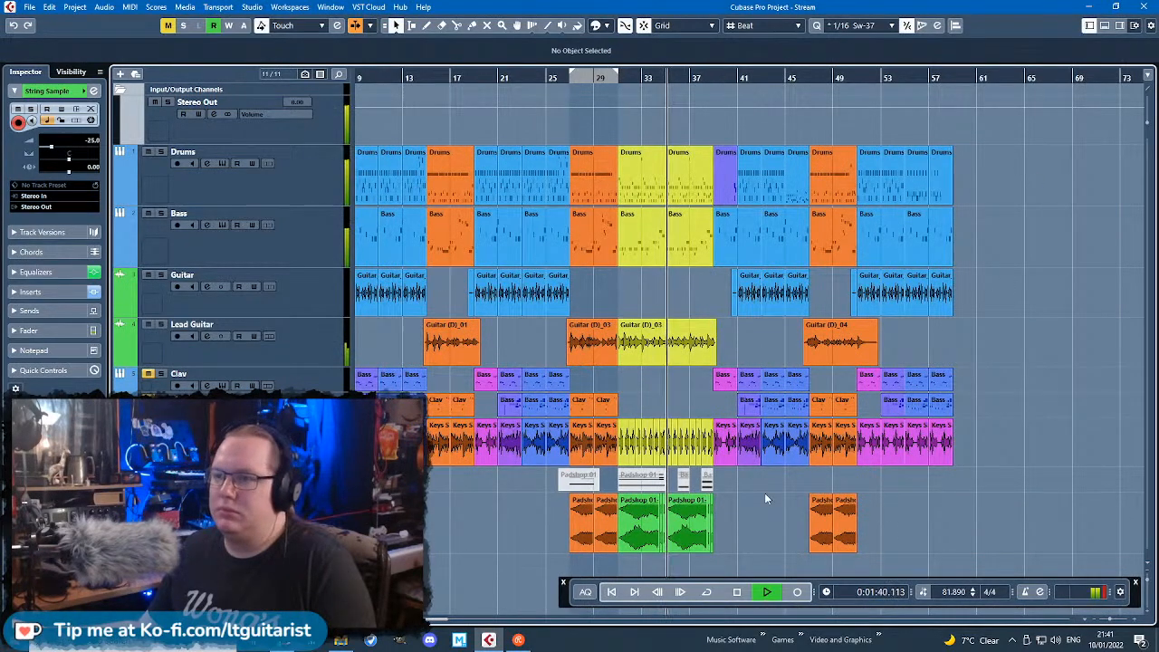
key(h)
key(g)
click(846, 528)
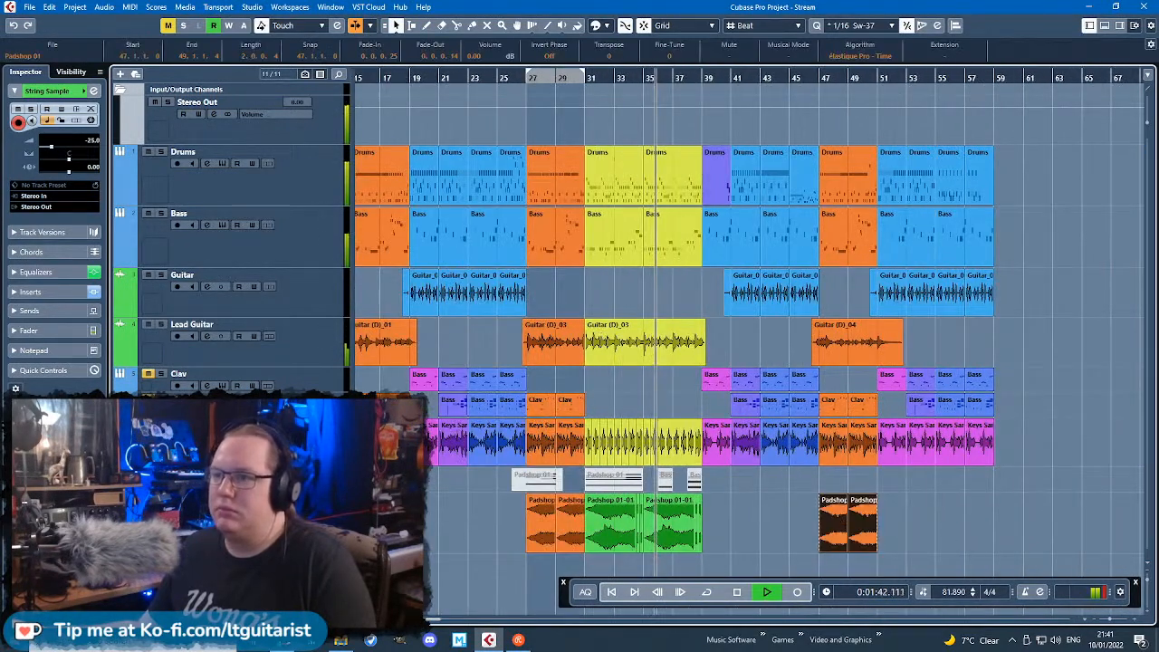
click(562, 532)
key(h)
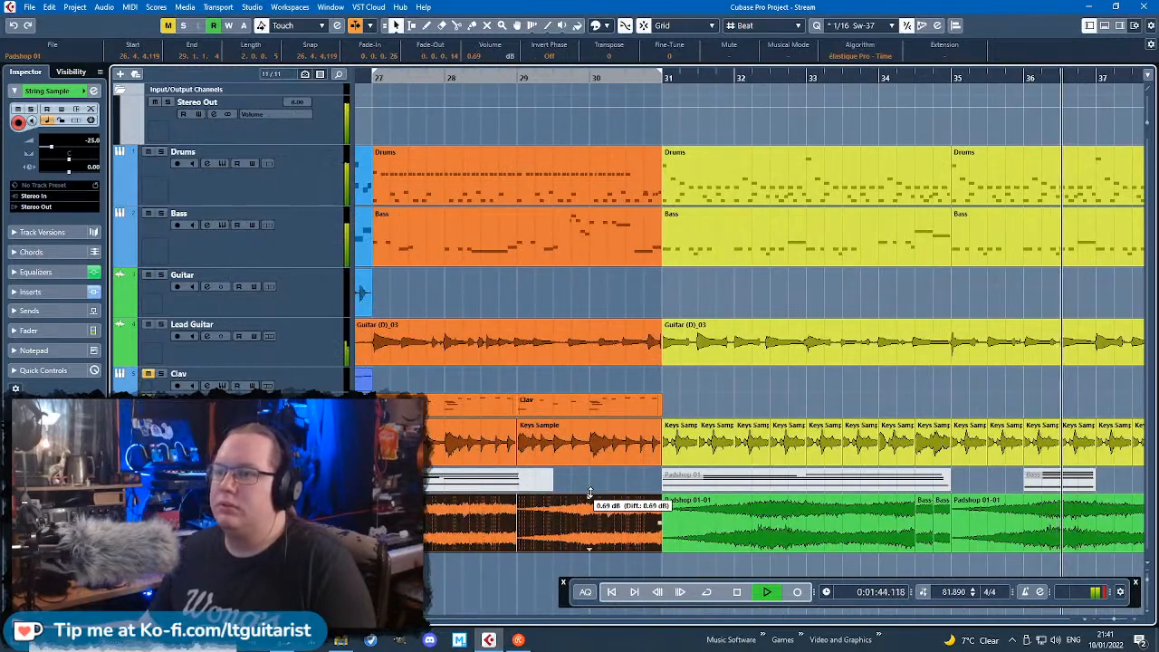
click(550, 288)
Step: Listen to the mix from about bar 37 to bar 44, return the playhead to about bar 2 and stop playback
scroll(523, 366, down, 4)
scroll(522, 366, up, 1)
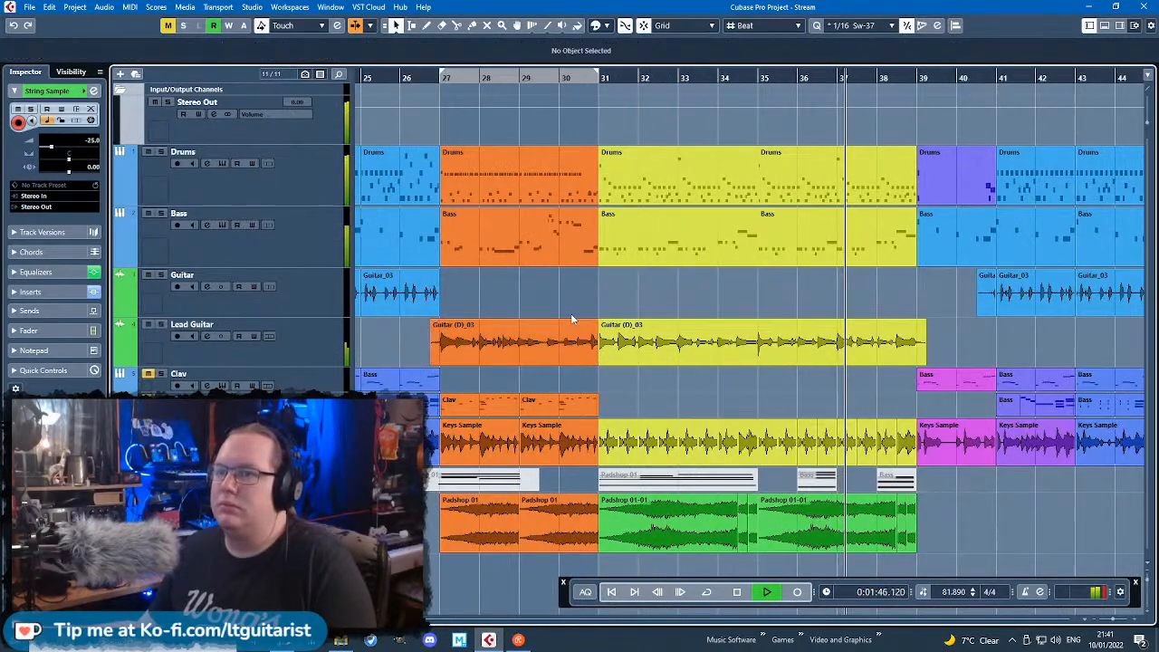
scroll(784, 417, up, 1)
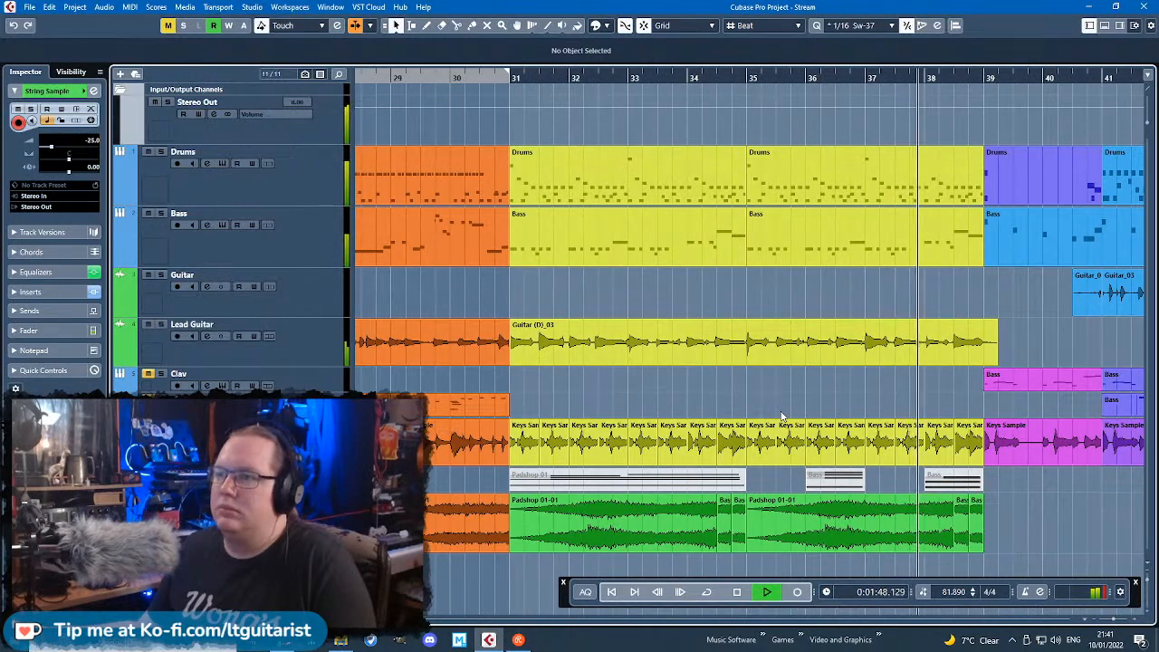
scroll(784, 417, down, 3)
scroll(880, 418, up, 1)
scroll(878, 419, up, 3)
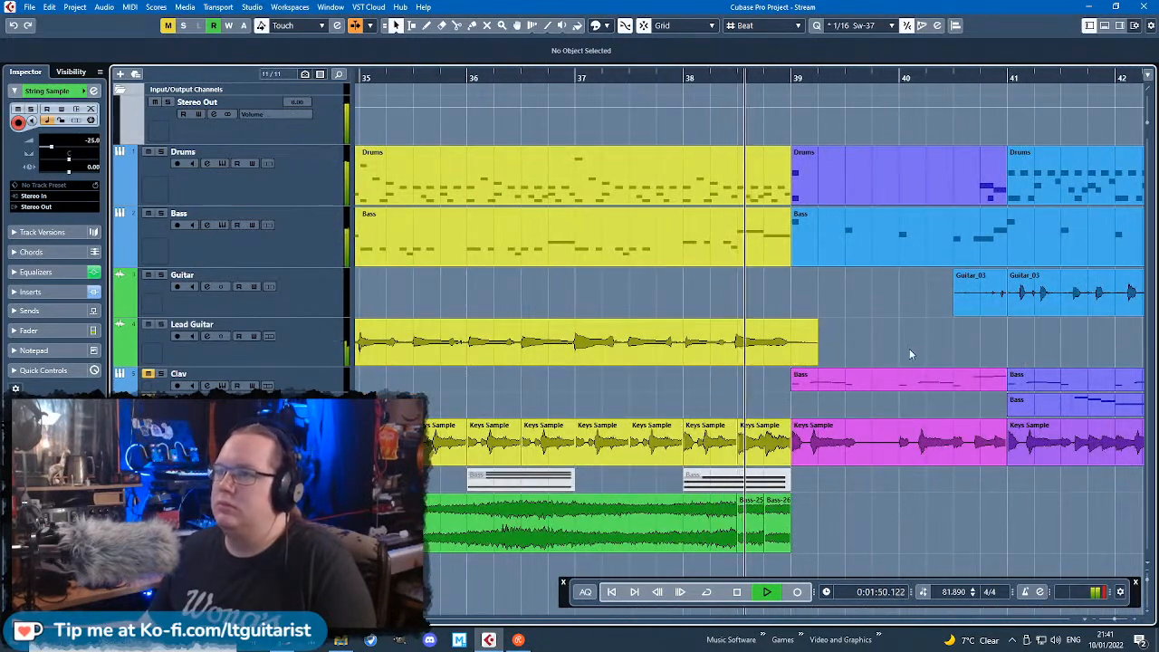
scroll(898, 321, down, 4)
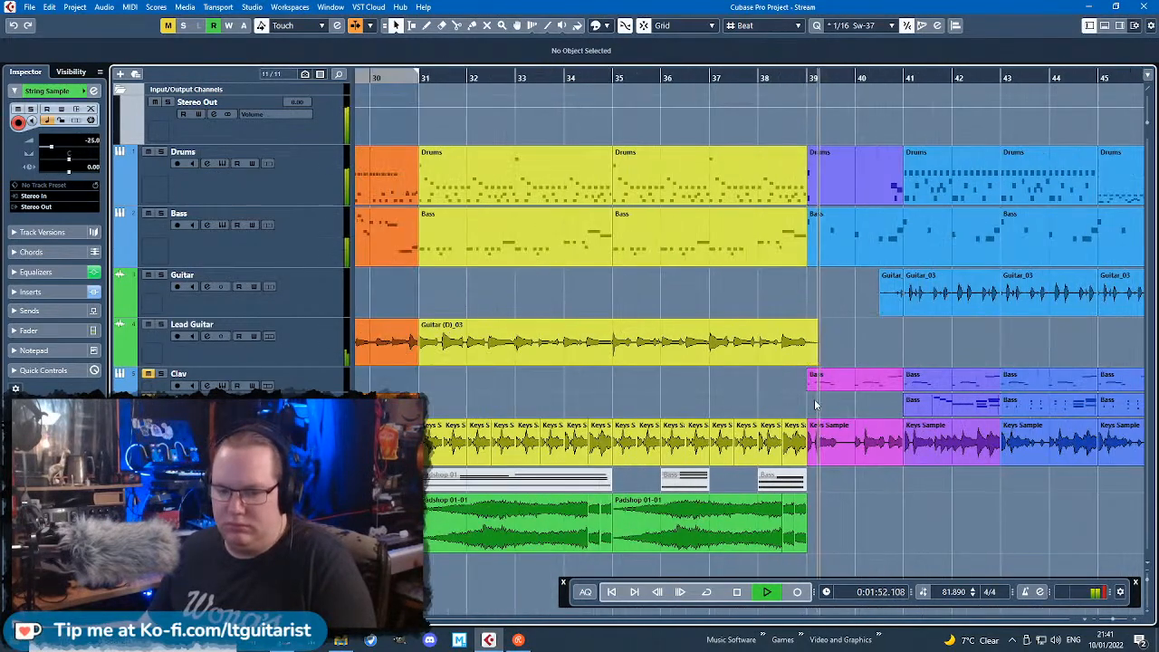
scroll(853, 516, up, 7)
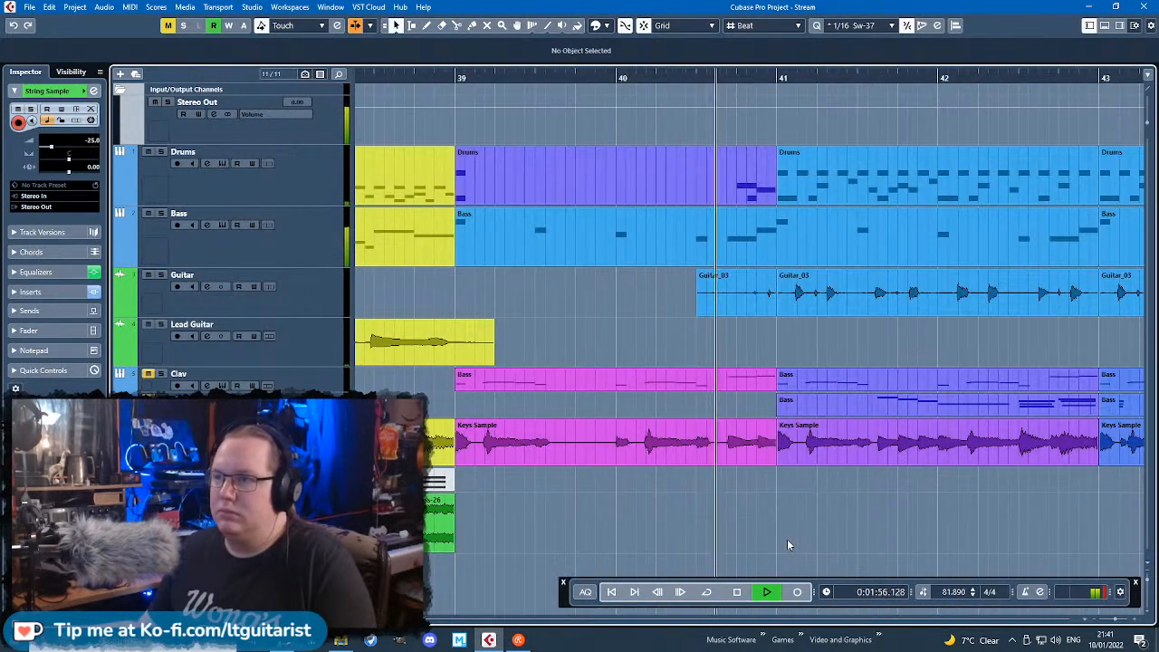
scroll(787, 539, down, 10)
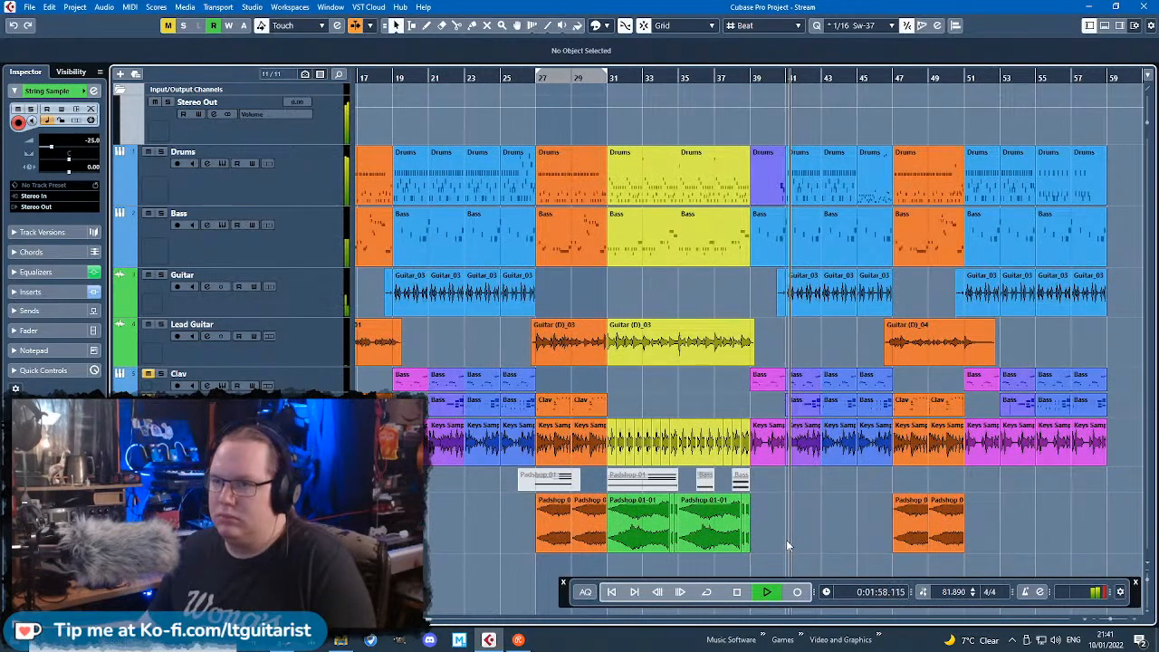
scroll(637, 519, up, 3)
scroll(638, 519, left, 5)
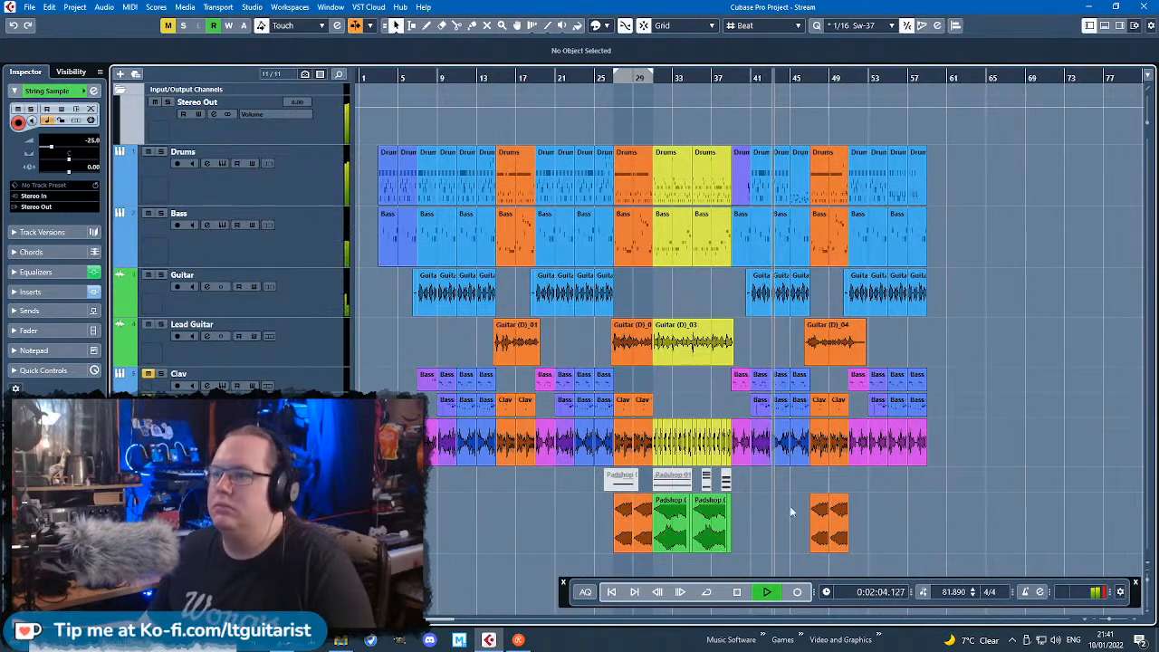
scroll(731, 504, up, 5)
scroll(733, 505, down, 3)
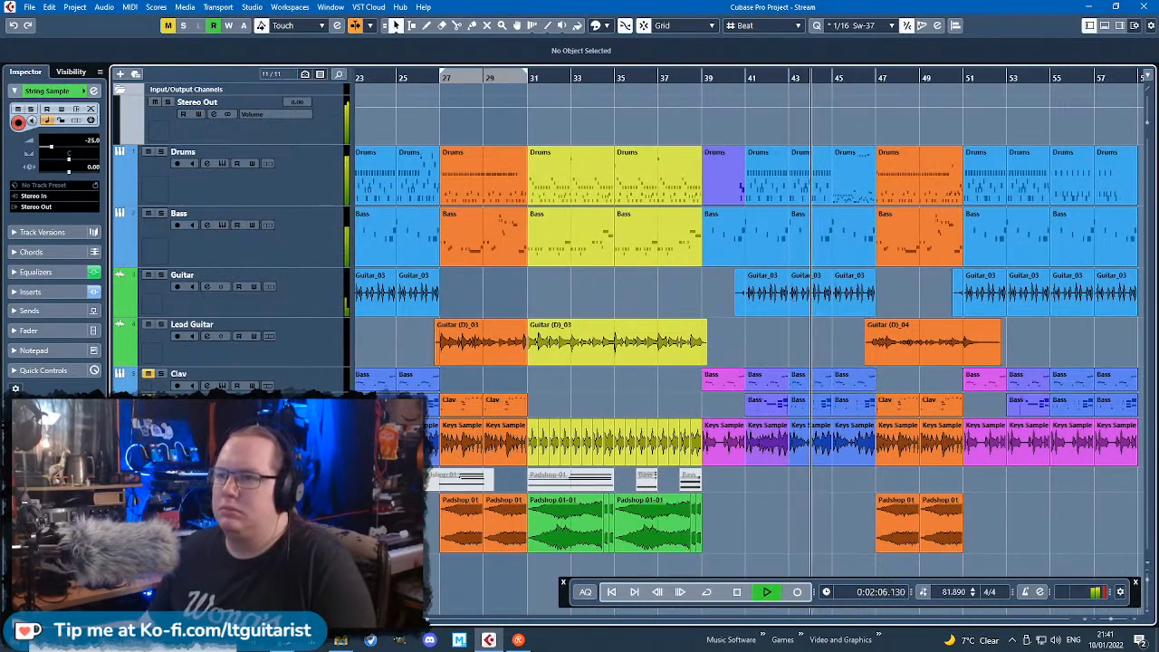
scroll(748, 340, left, 10)
click(393, 78)
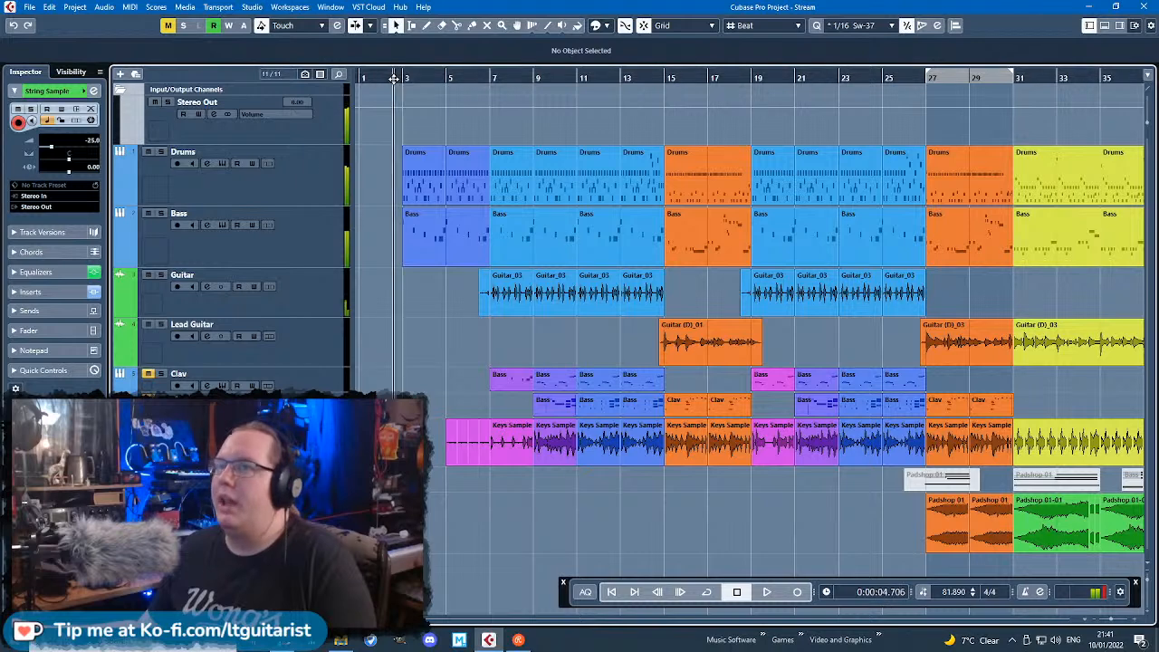
Step: Insert the Steinberg ModMachine delay in the Lead Guitar track's fifth insert slot
scroll(417, 392, down, 1)
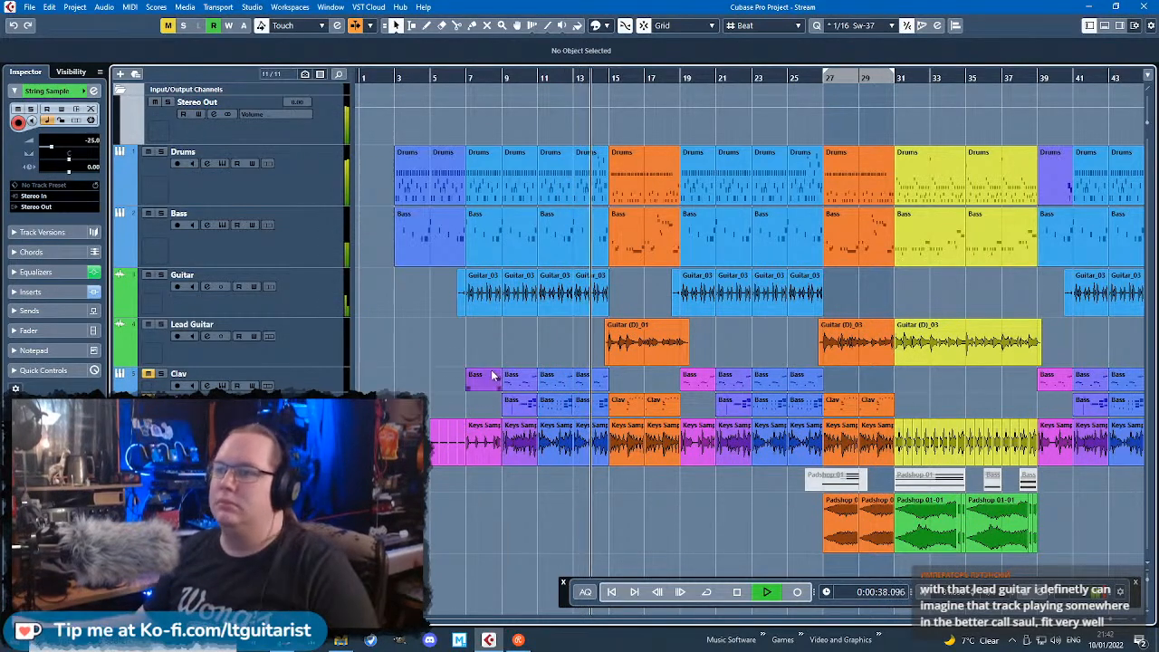
scroll(492, 376, up, 6)
scroll(942, 518, right, 2)
scroll(951, 523, up, 3)
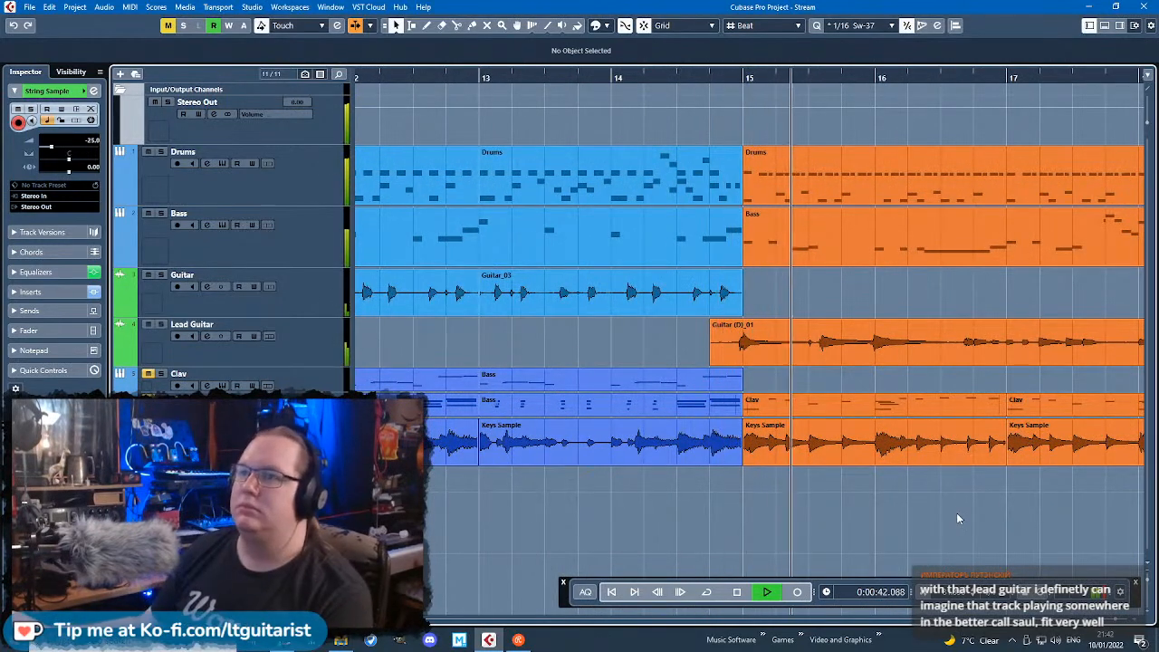
drag(962, 514, 1155, 522)
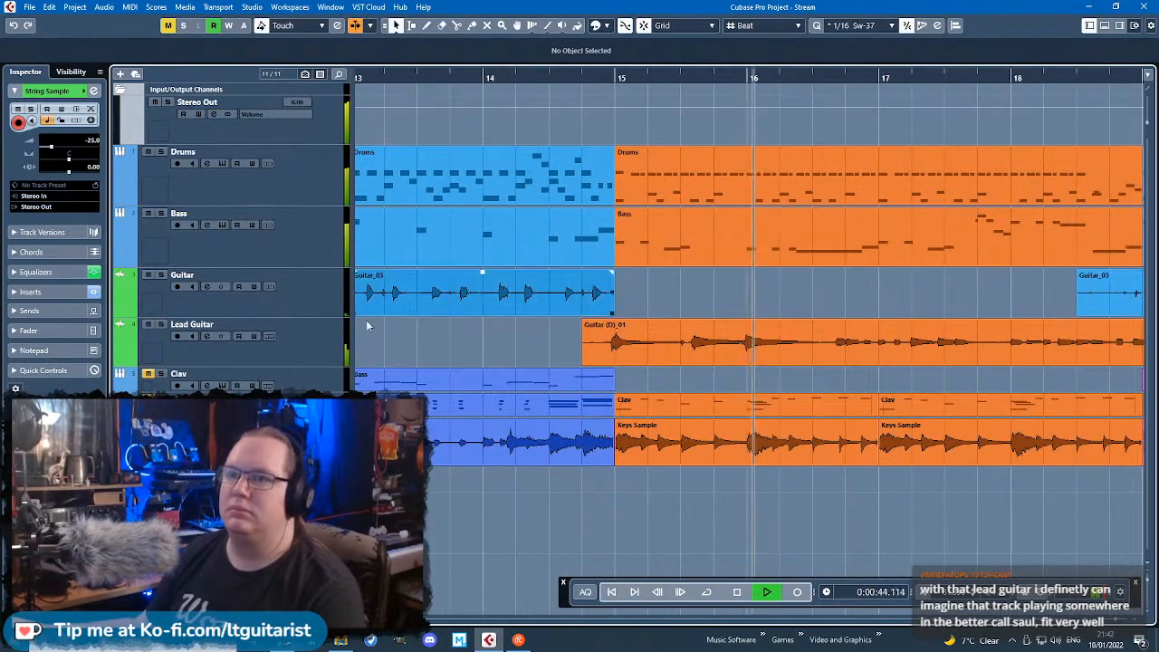
click(272, 326)
click(18, 292)
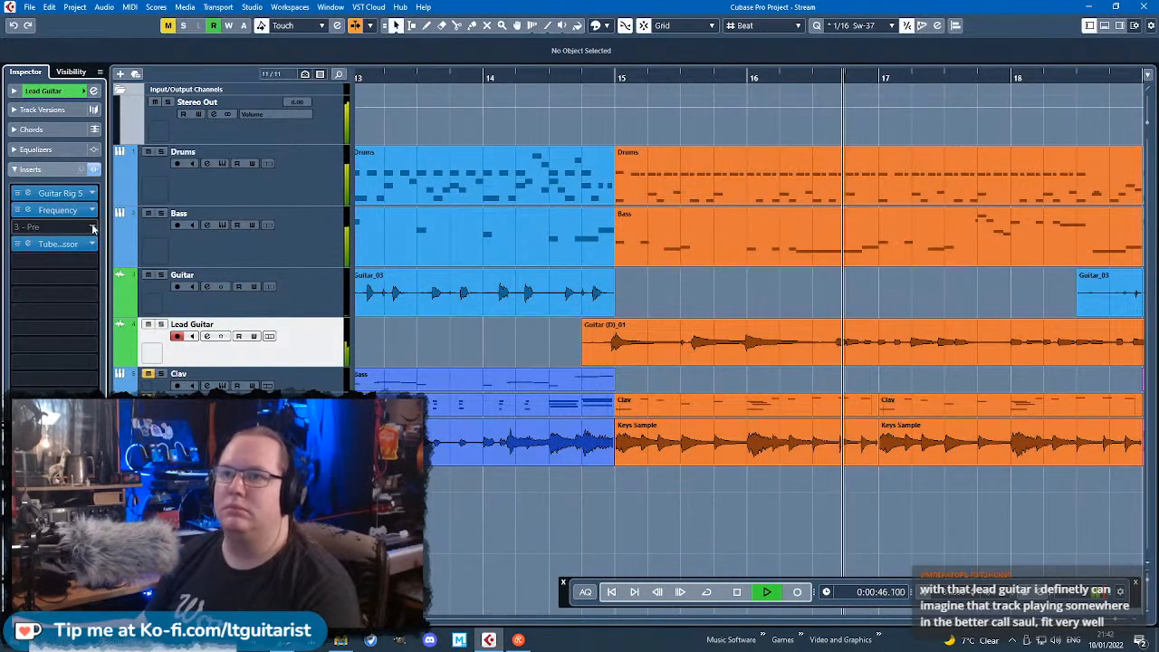
click(36, 260)
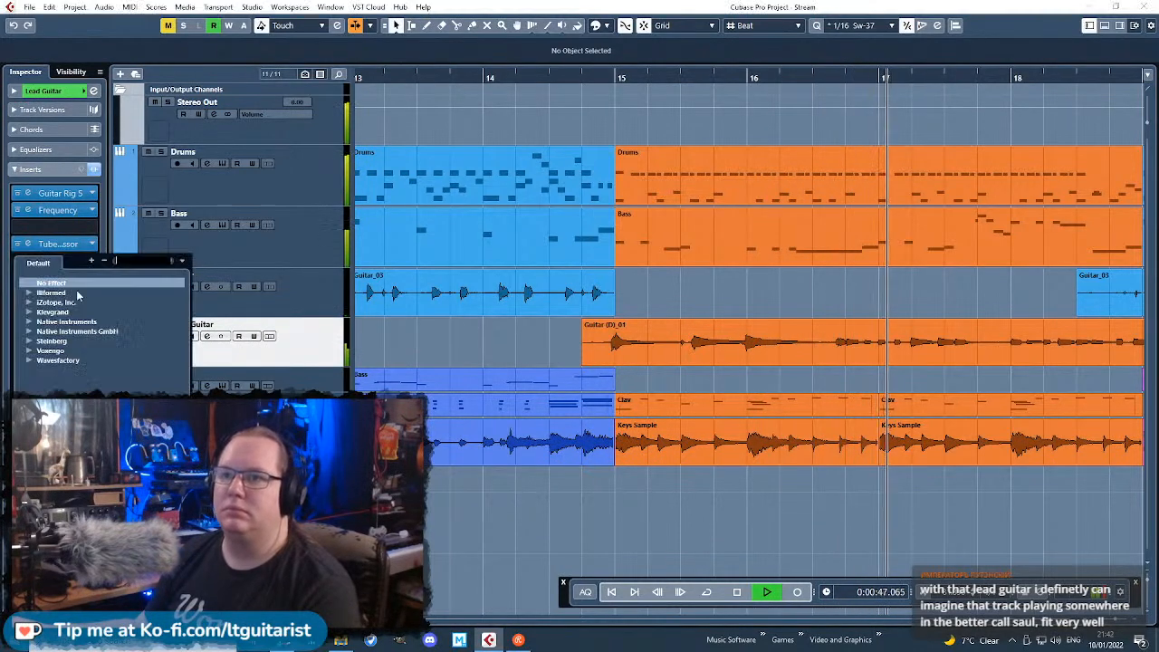
click(30, 341)
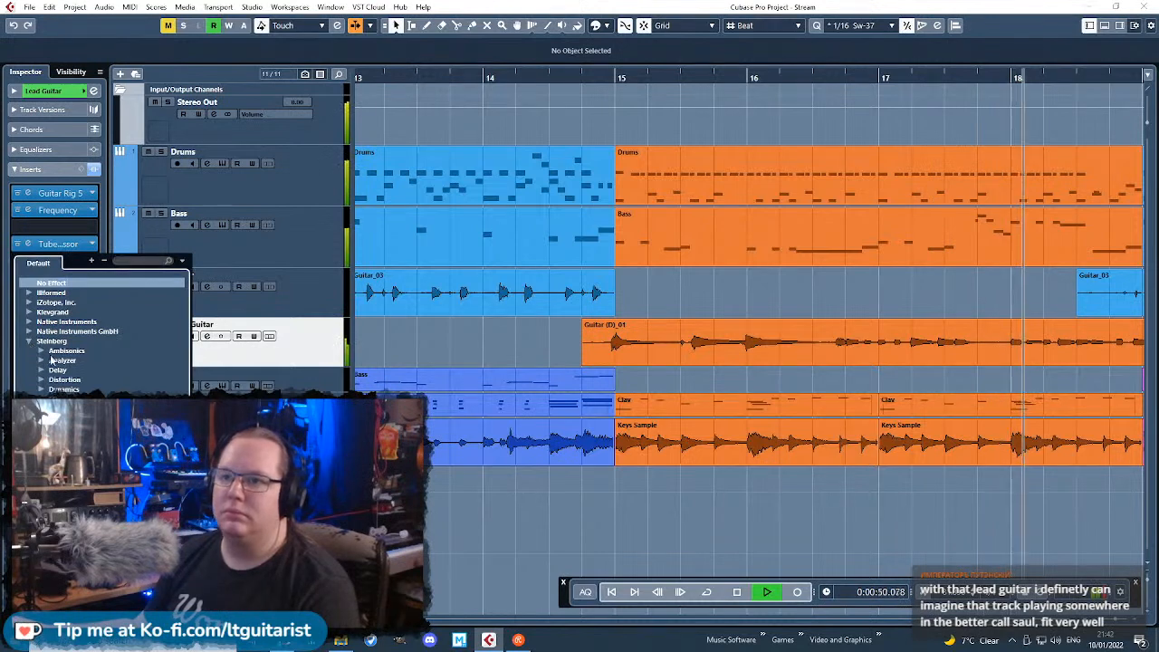
click(55, 369)
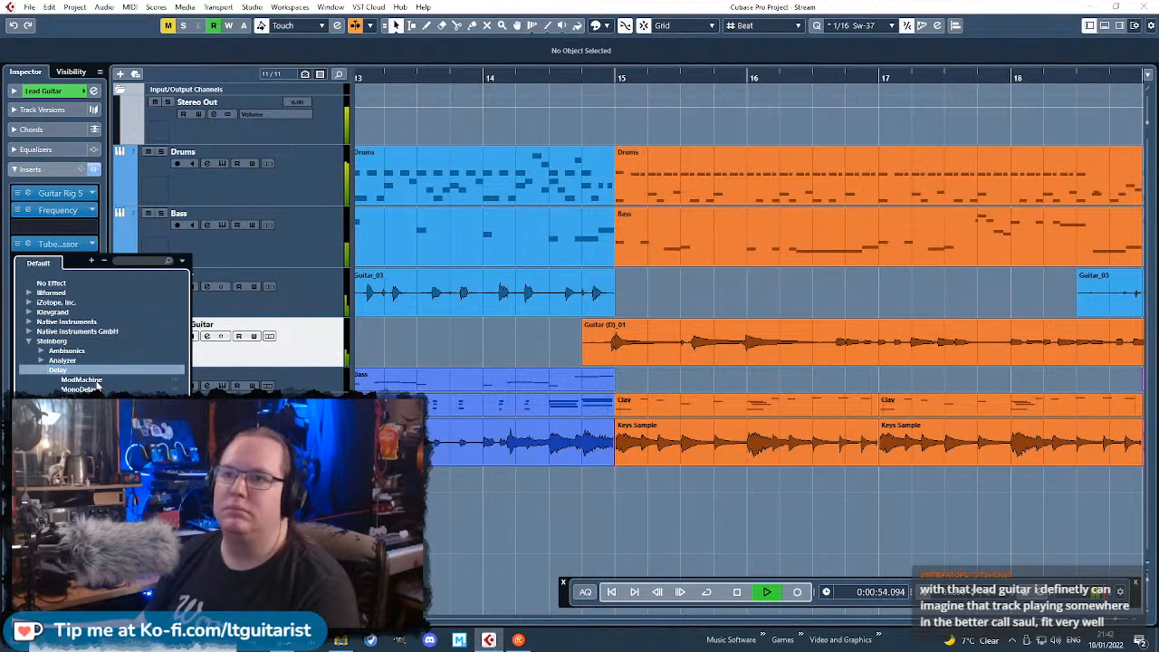
click(81, 380)
Step: Load the Funky Rhythm Guit 3 preset in Lead Guitar's ModMachine and close the plug-in
click(851, 124)
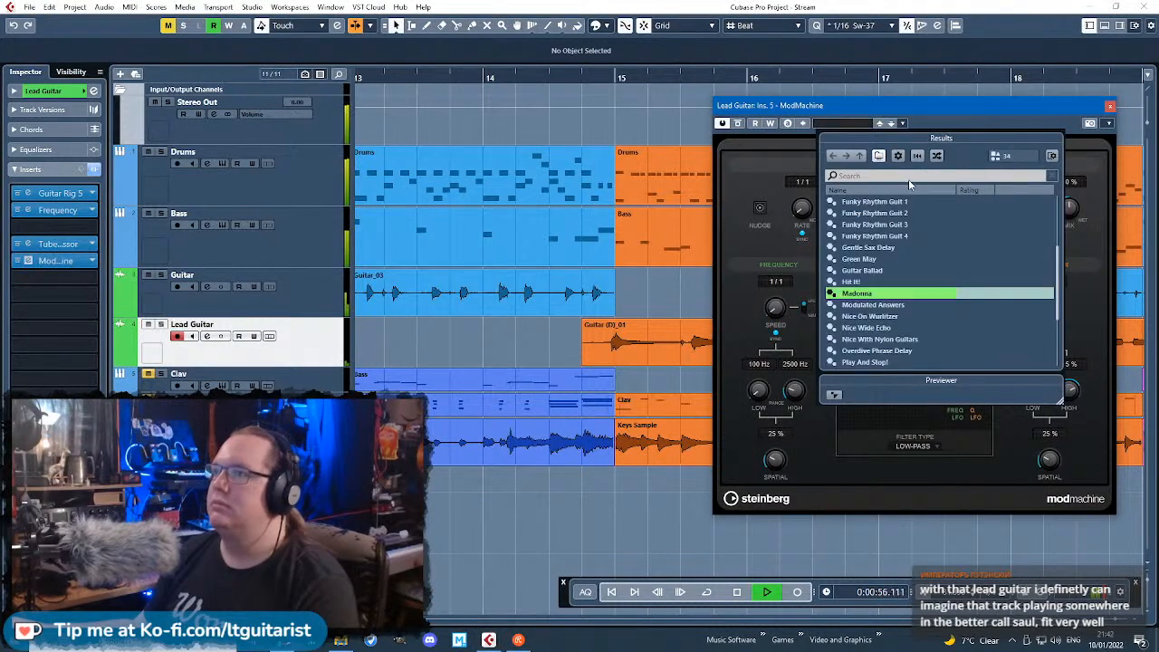
double_click(899, 224)
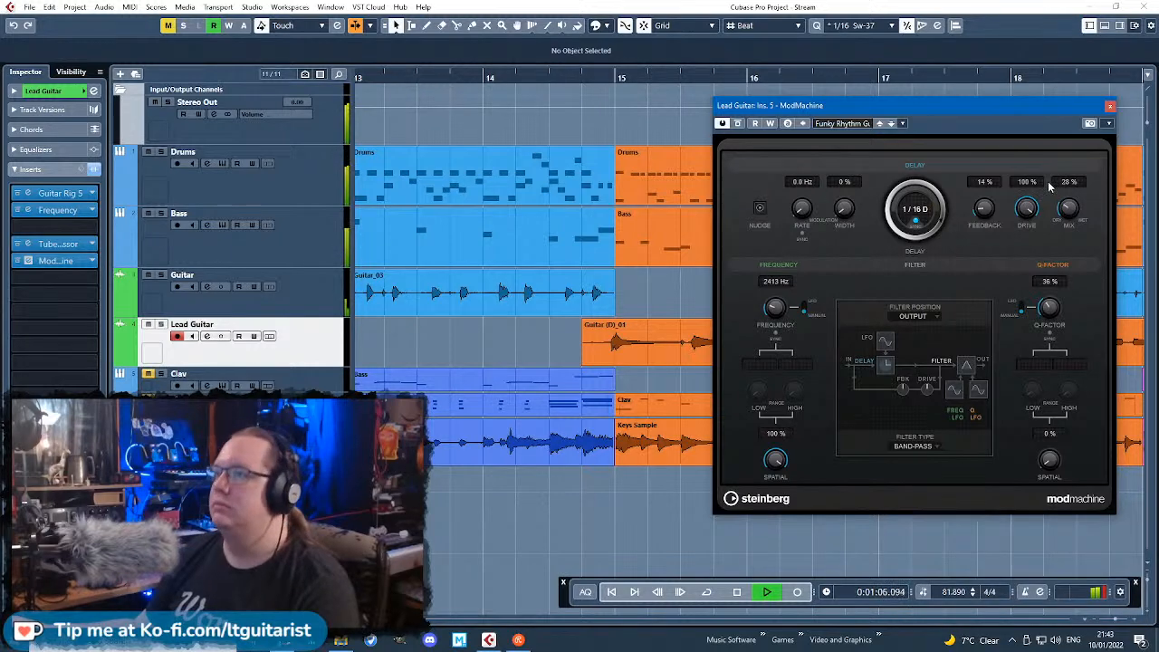
click(1110, 106)
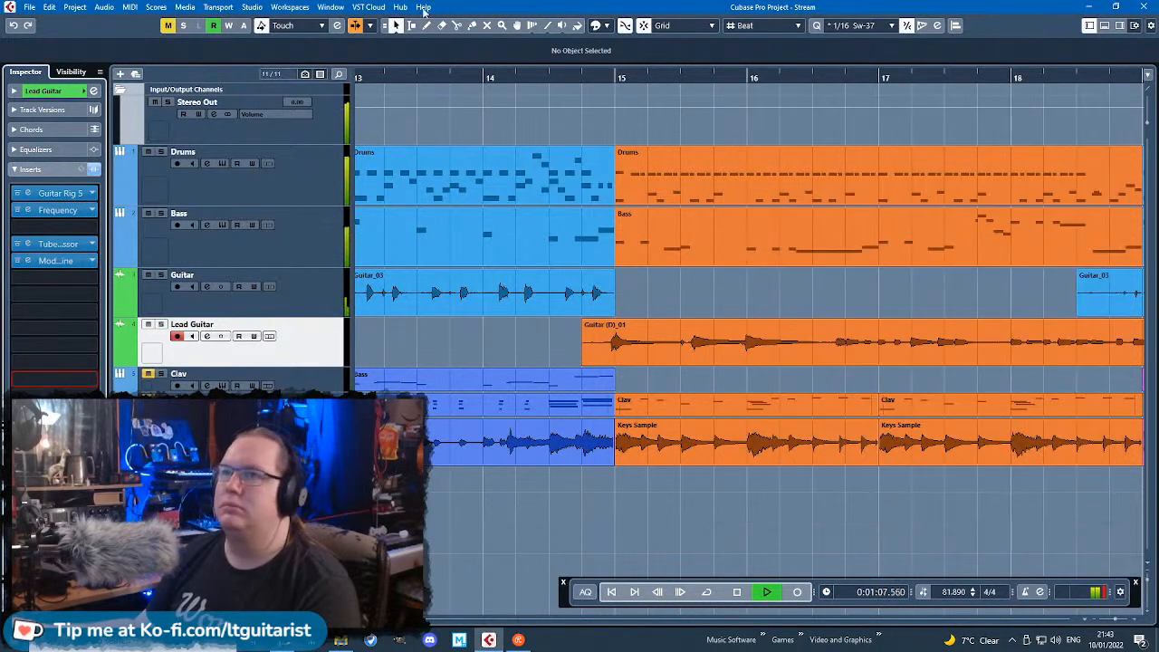
Step: Set Lead Guitar's ModMachine to 15% feedback, 46% drive and 24% mix, and close the plug-in
click(355, 26)
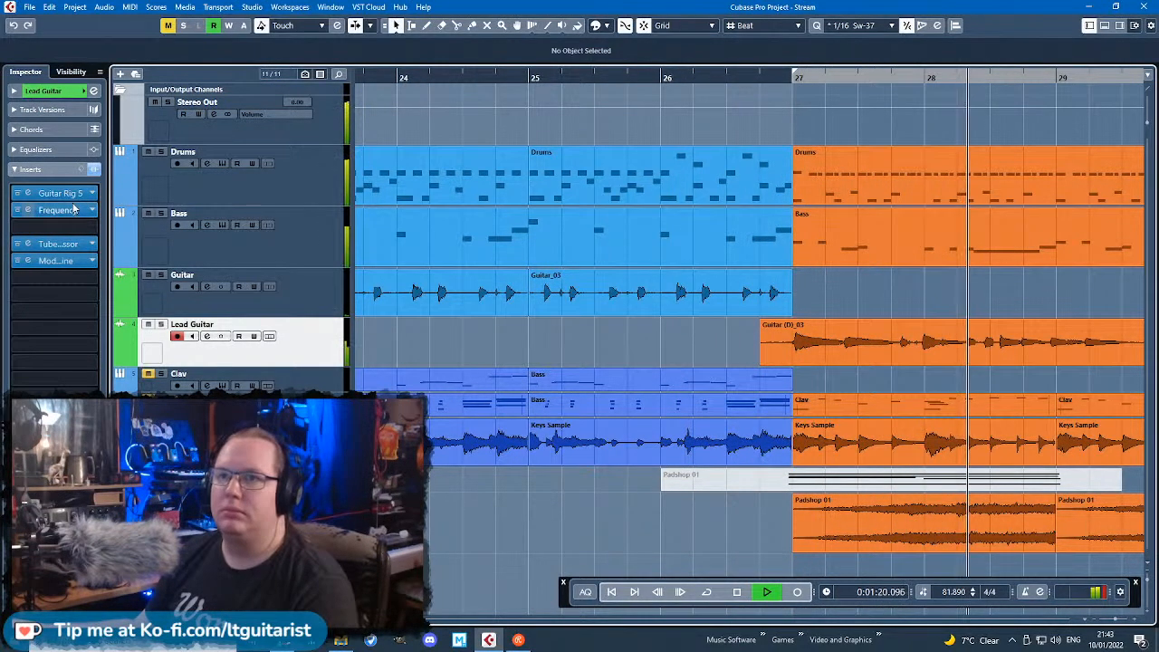
click(70, 264)
drag(1021, 215, 1068, 216)
drag(988, 221, 983, 235)
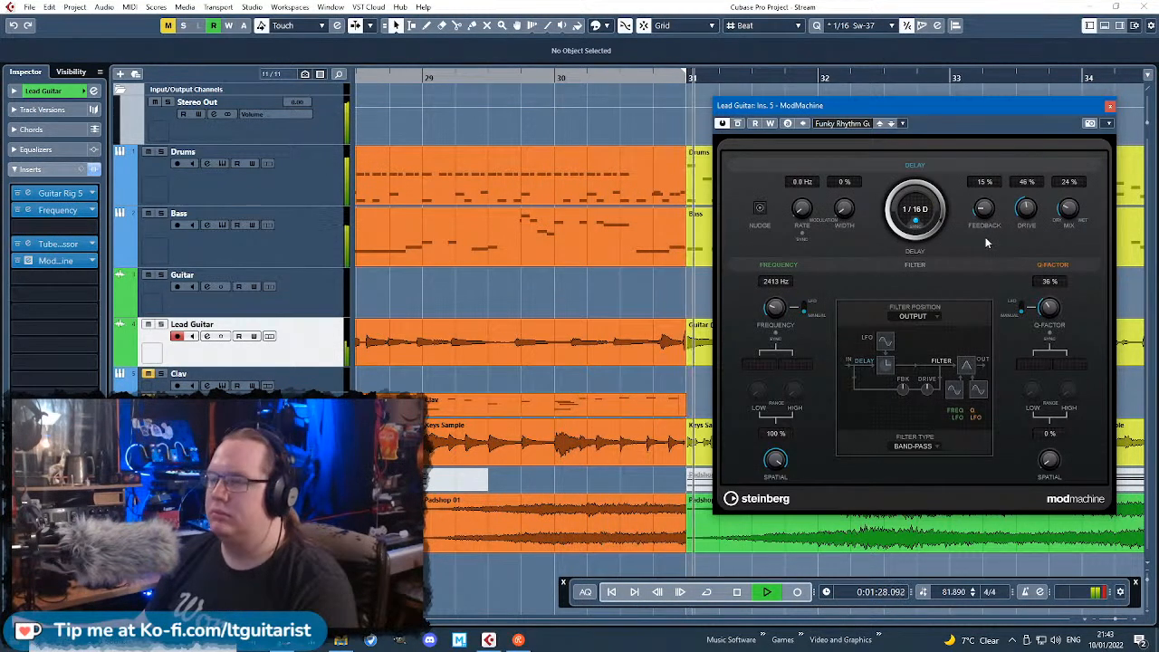
click(1111, 106)
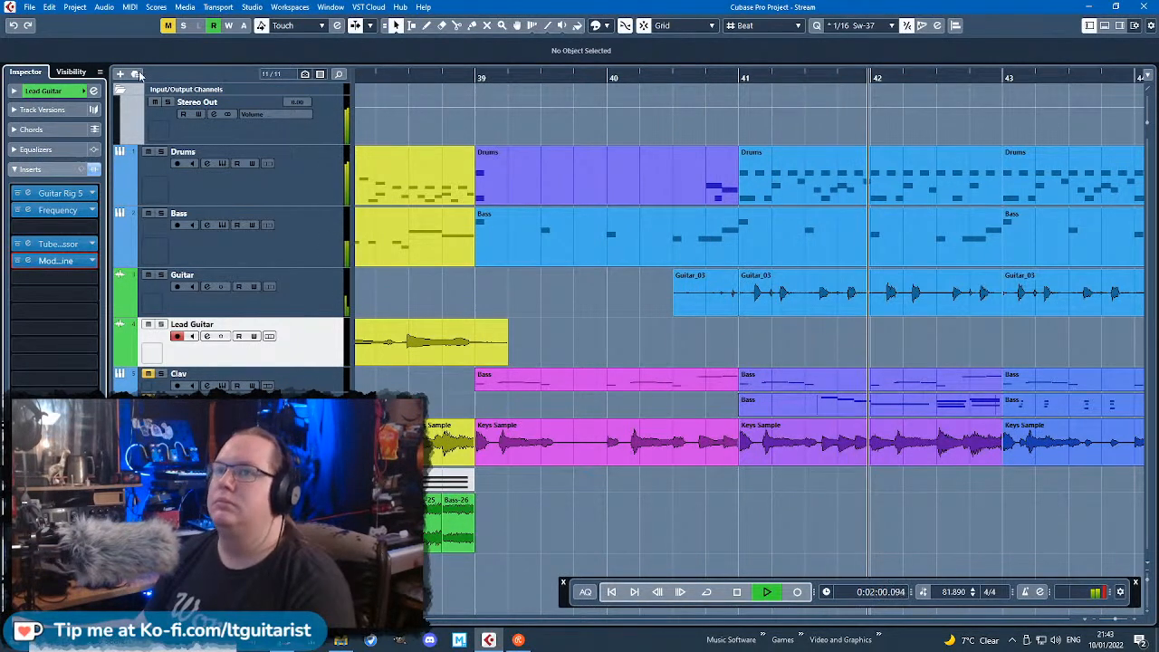
Step: Listen to the mix from about bar 42 to the end of the song and stop playback
scroll(578, 500, down, 1)
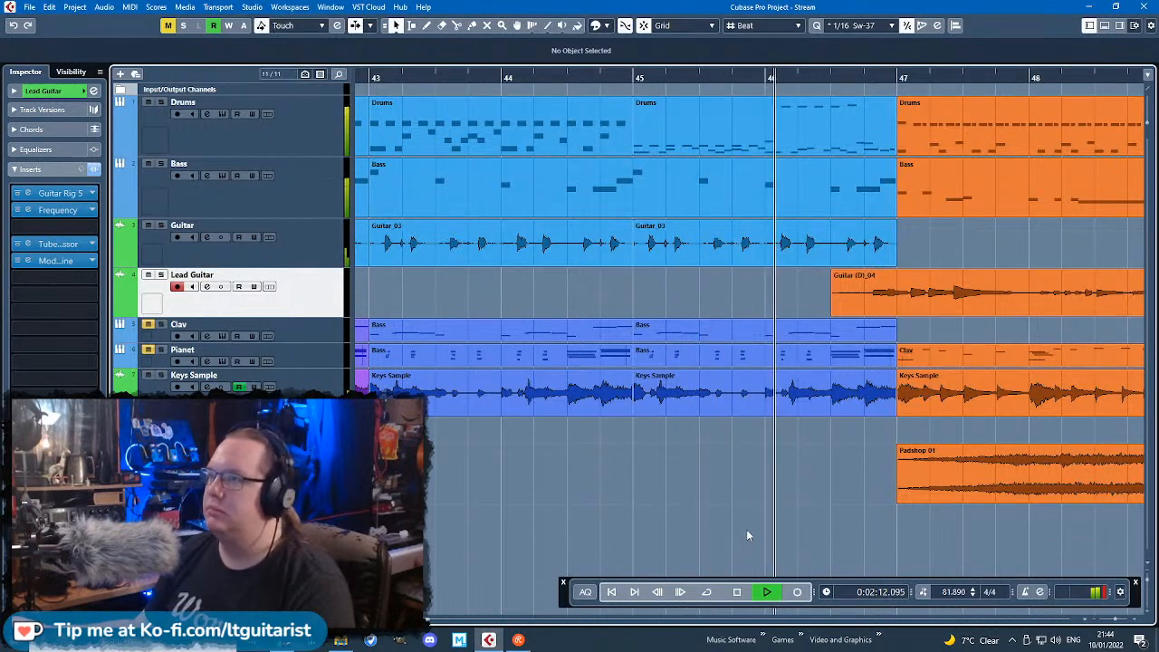
drag(864, 272, 887, 299)
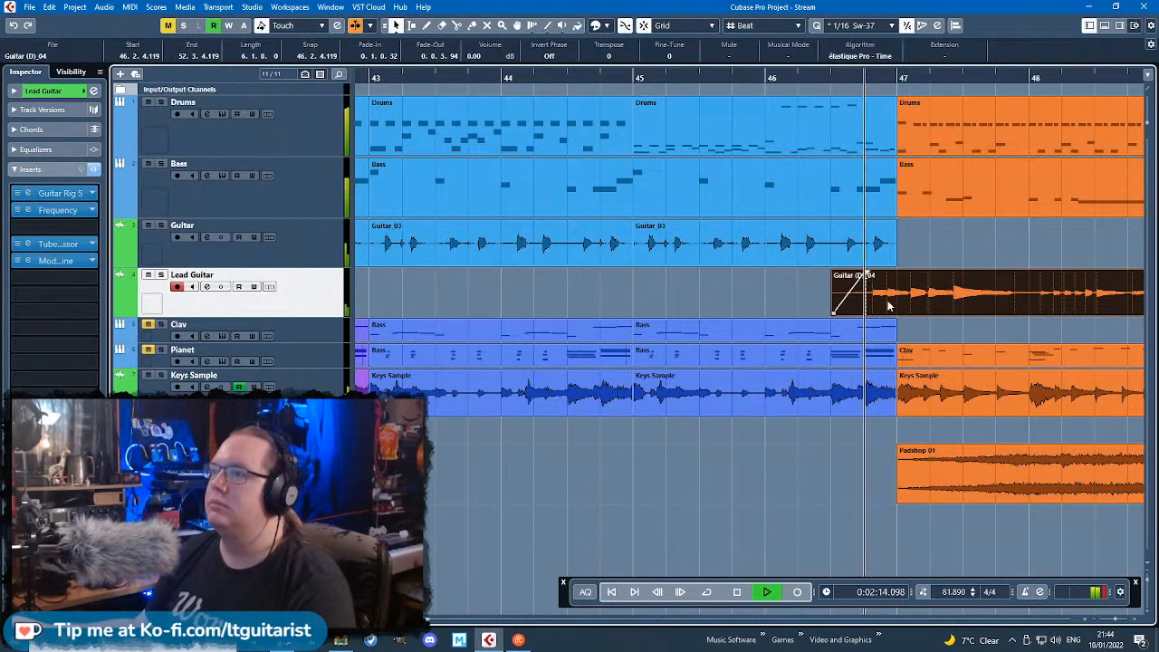
click(1085, 531)
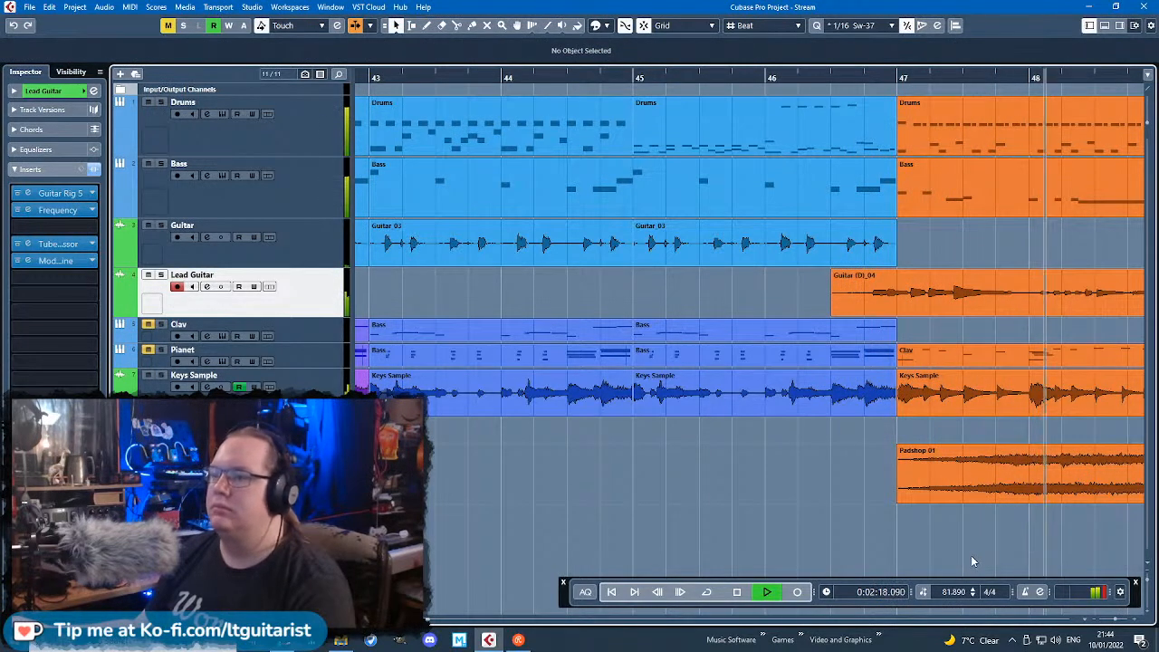
drag(1132, 597, 1134, 602)
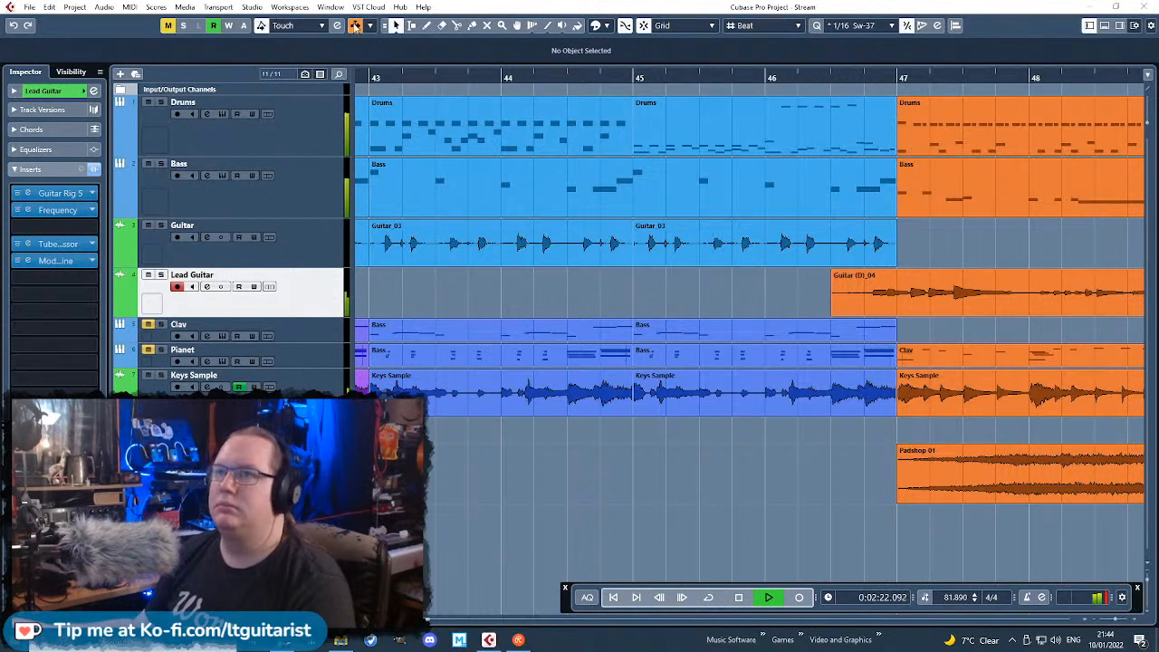
click(354, 26)
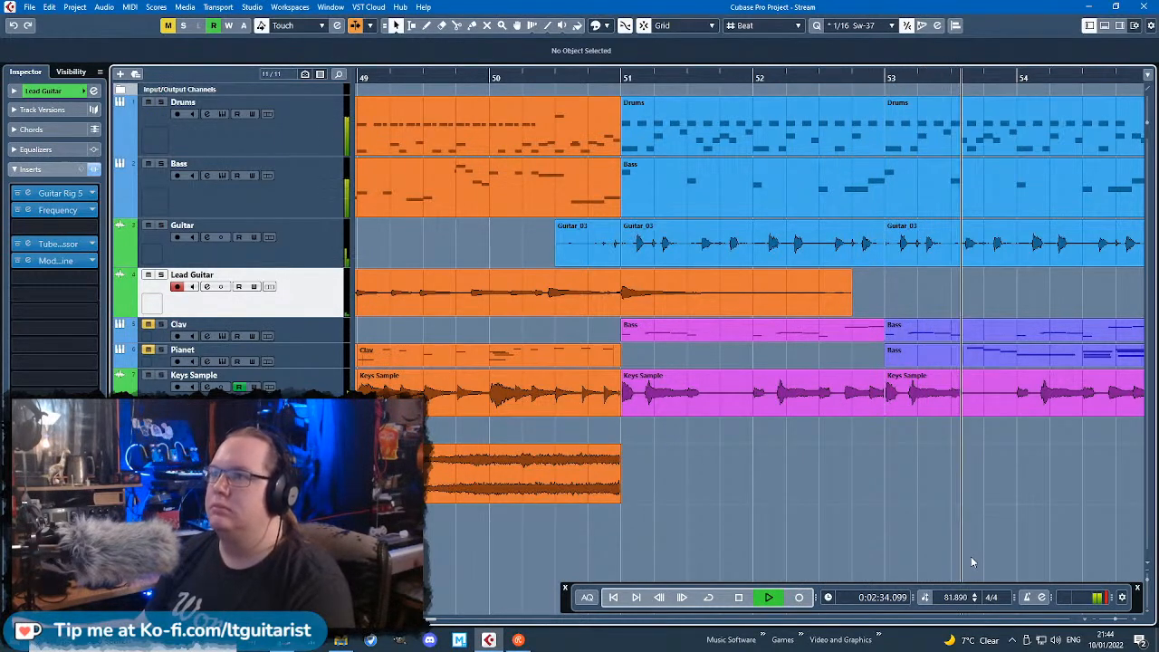
drag(1023, 546, 1148, 562)
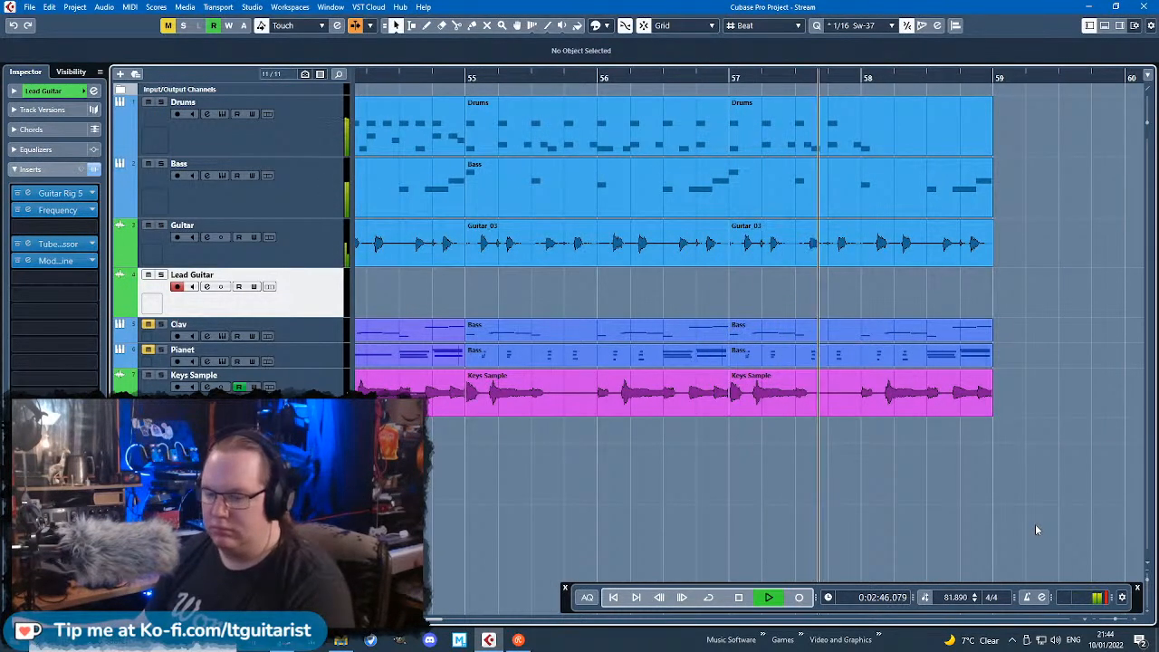
click(947, 240)
click(1113, 484)
drag(1123, 489, 1153, 493)
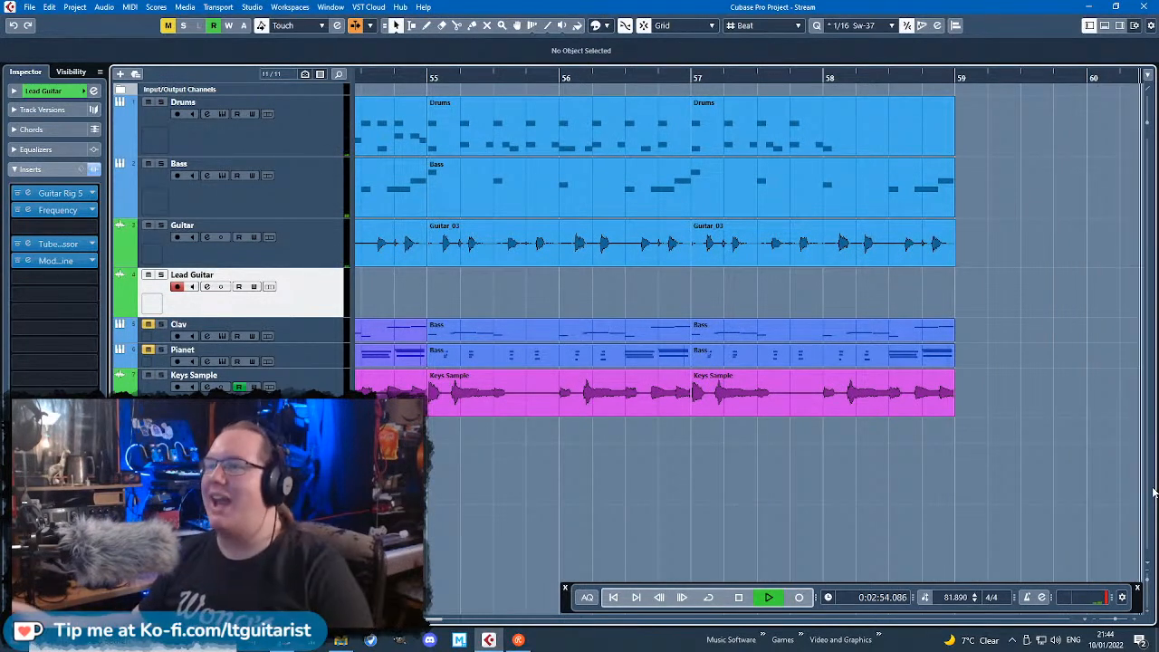
scroll(761, 455, down, 5)
key(space)
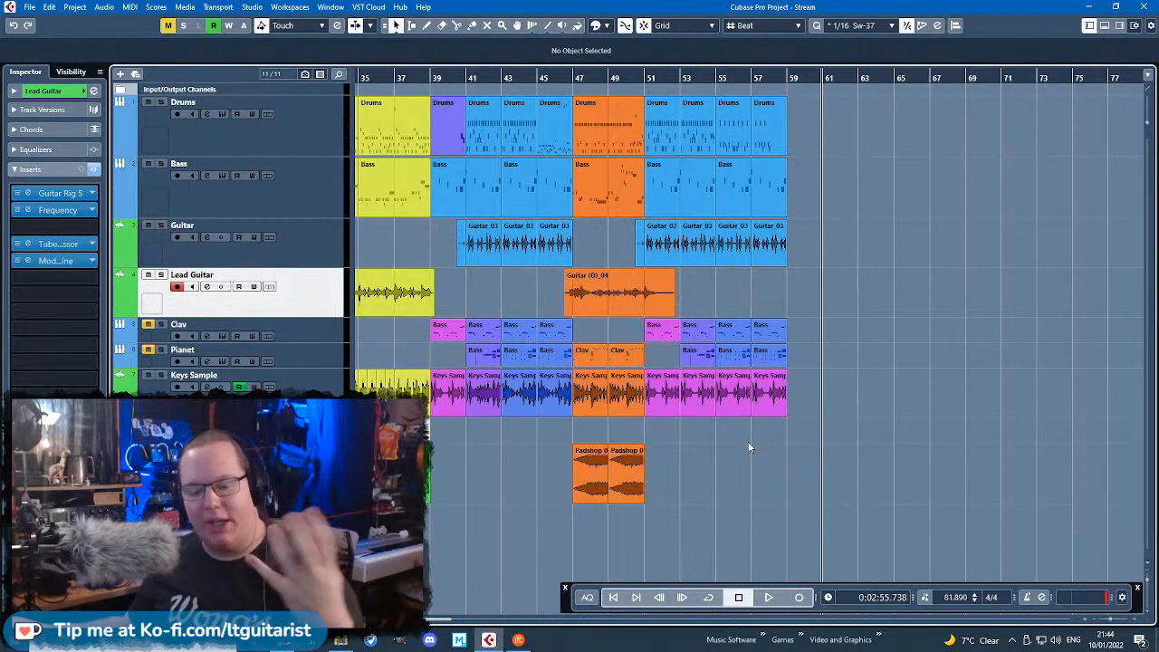
Step: Select the green Padshop and Bass clips on the String Sample track between bars 31 and 39 and color them yellow
scroll(848, 477, left, 10)
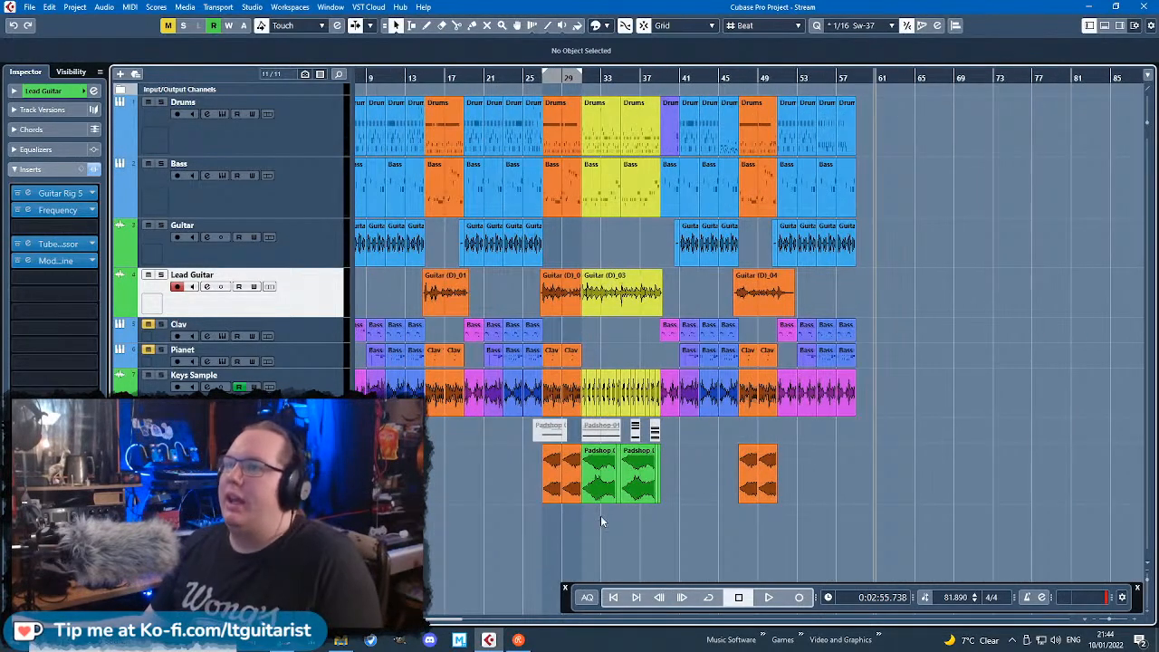
scroll(980, 493, right, 3)
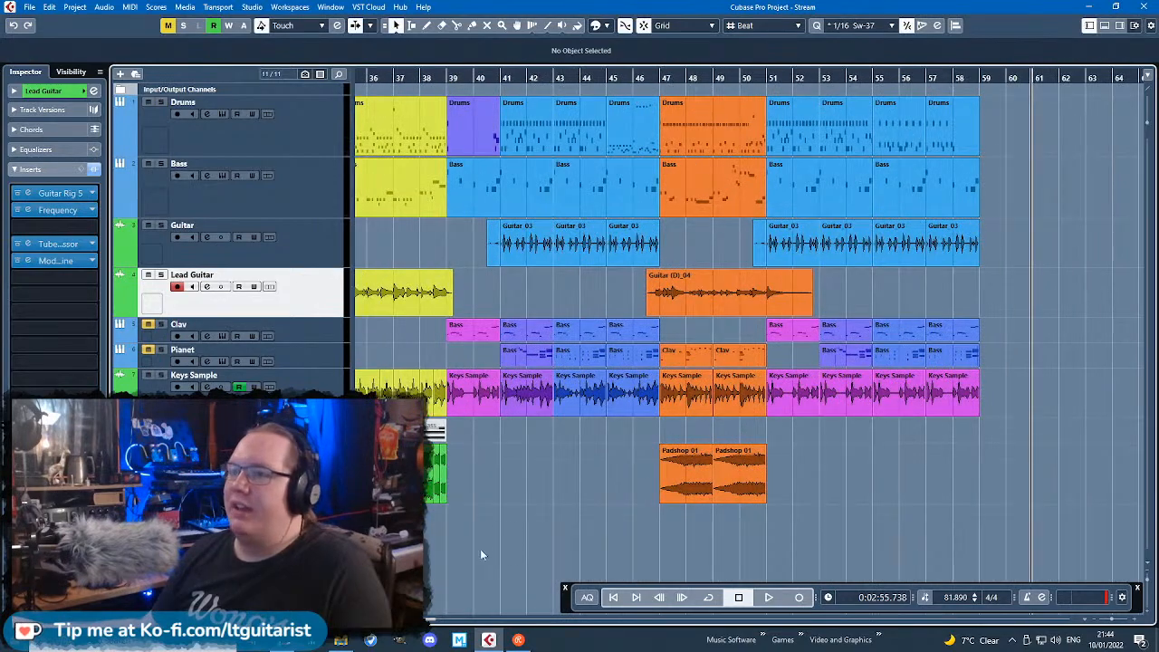
scroll(500, 545, up, 6)
scroll(905, 484, down, 3)
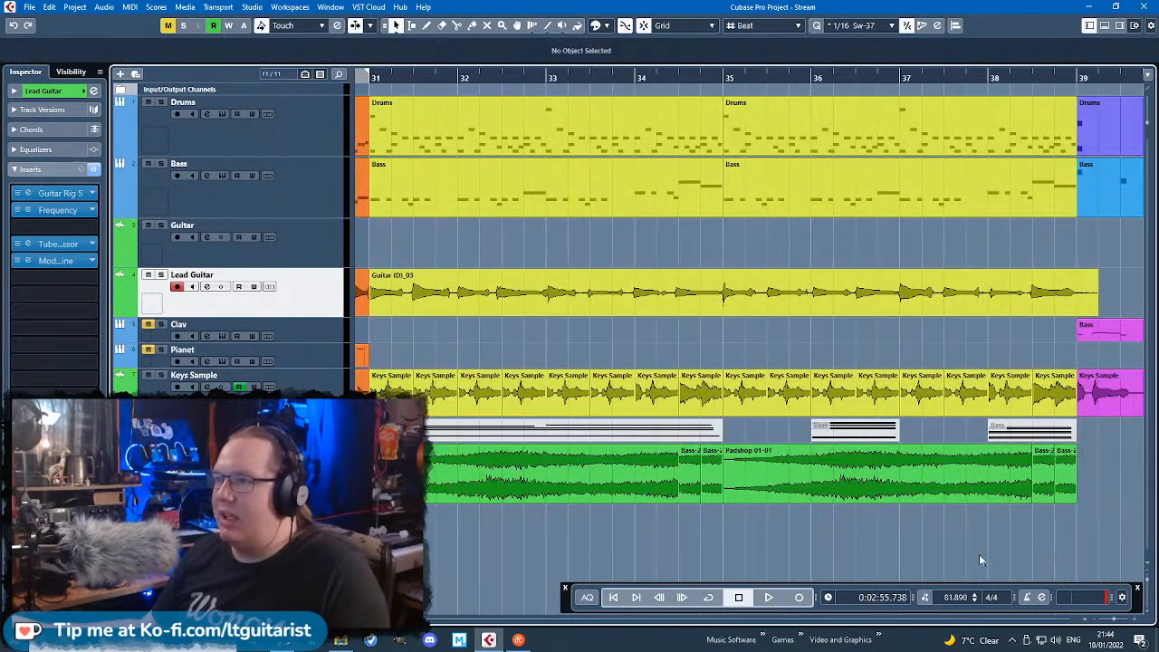
drag(673, 460, 725, 477)
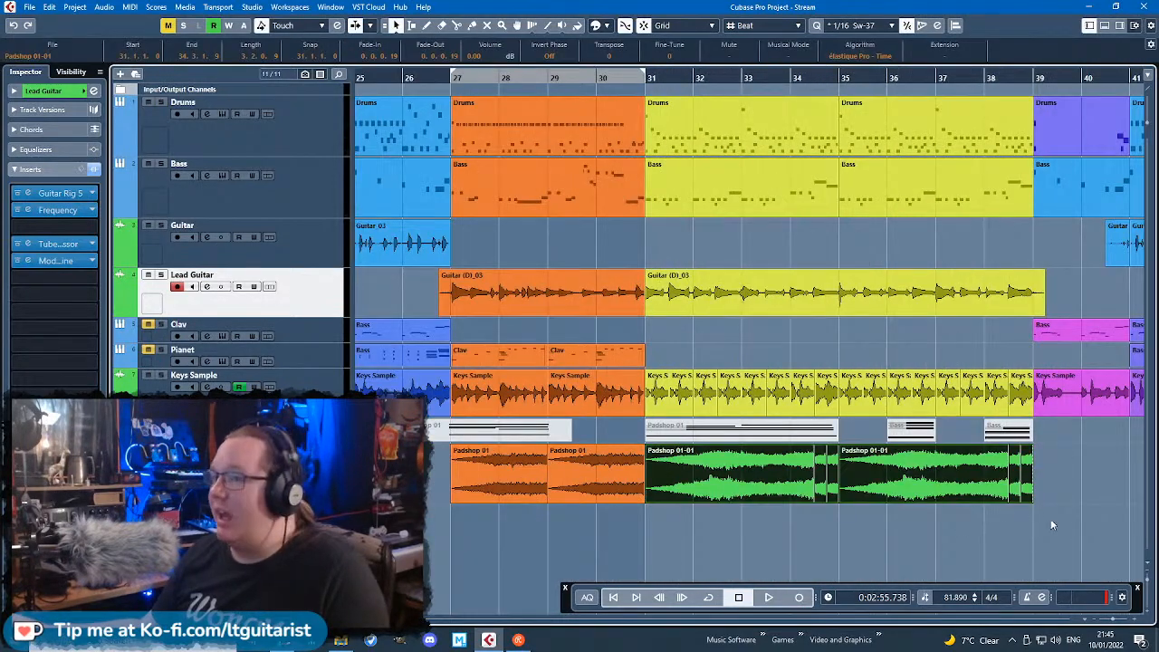
click(624, 25)
click(679, 60)
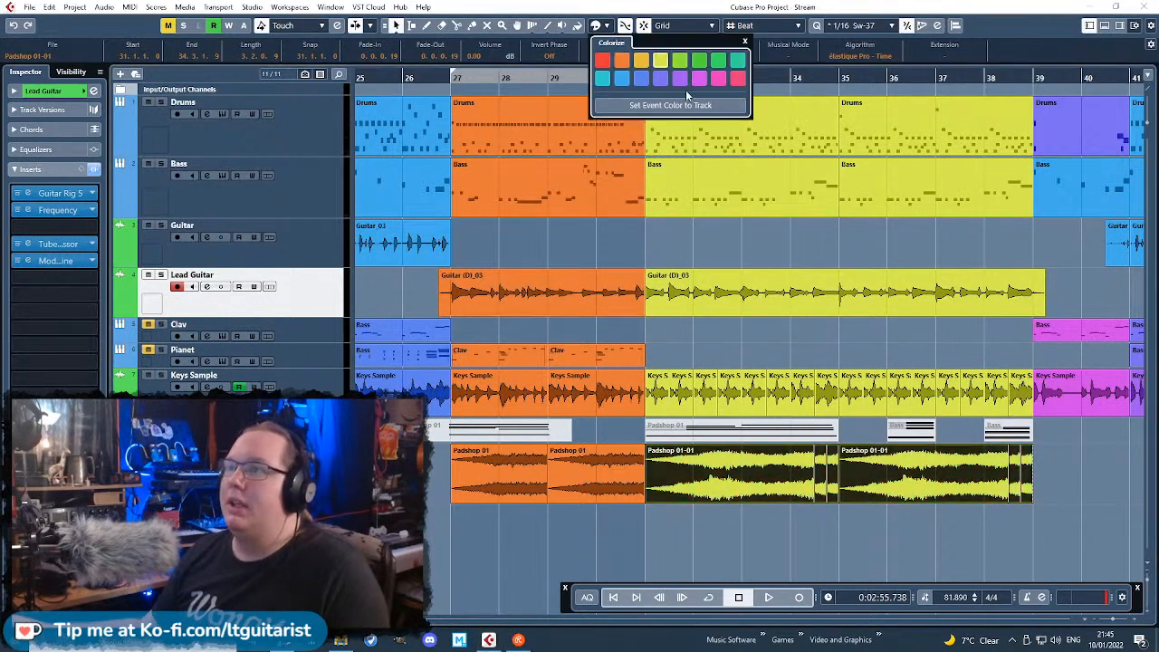
drag(1069, 543, 1003, 549)
Step: Solo the String Sample track and play it briefly from just after bar 34
scroll(1005, 550, up, 6)
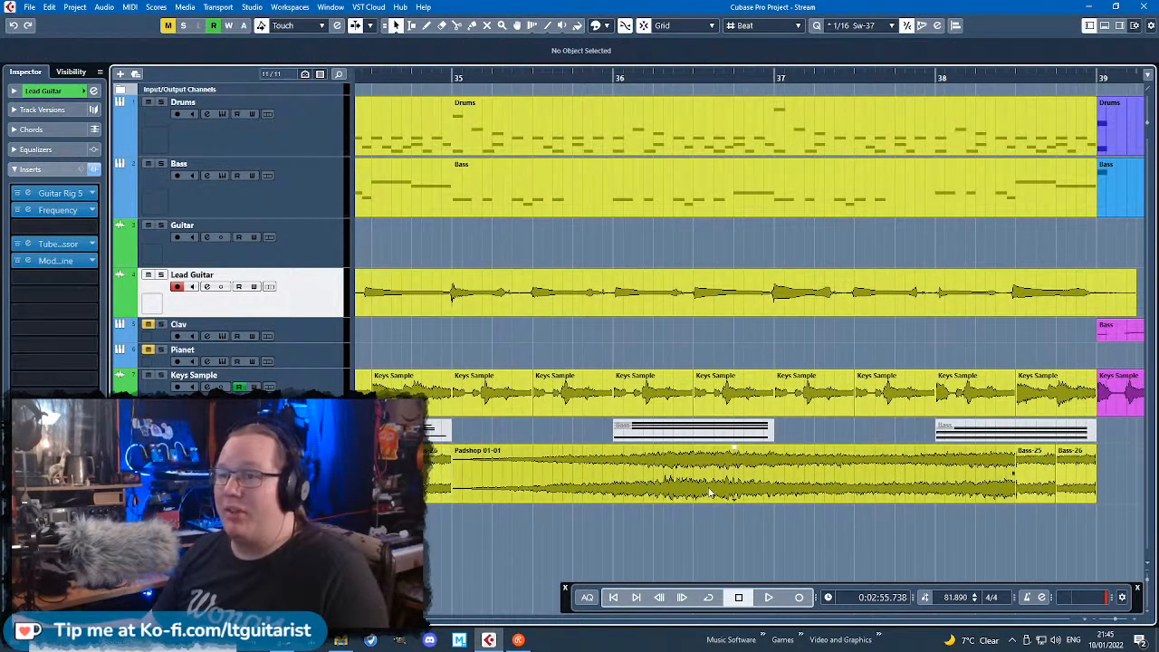
scroll(444, 474, down, 1)
click(360, 76)
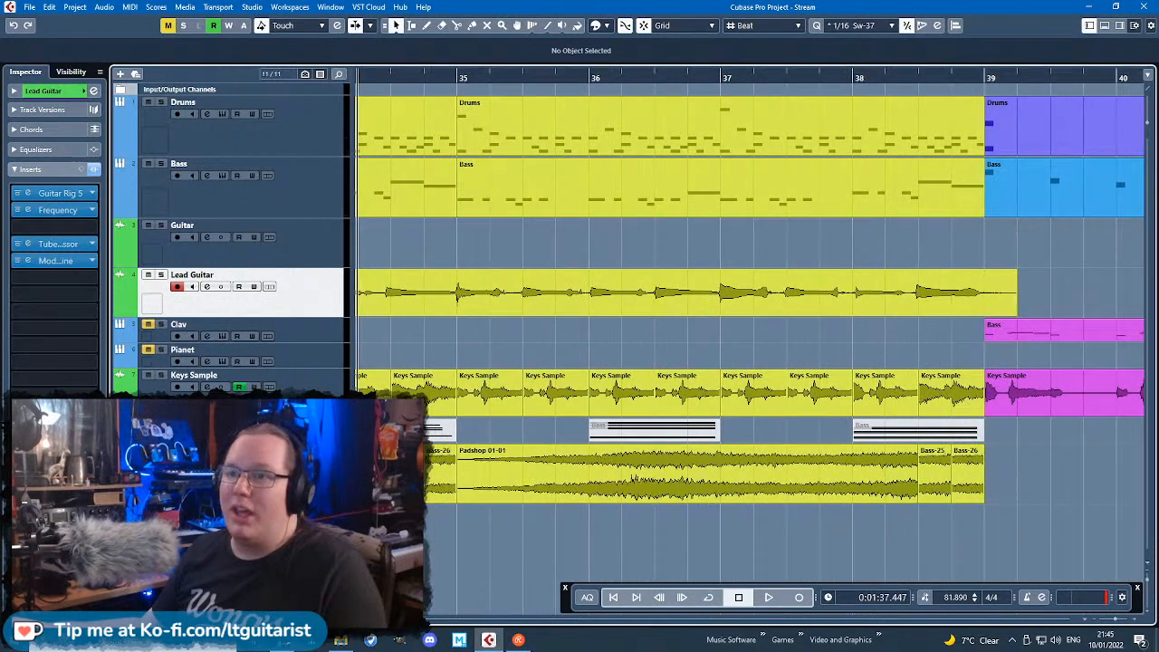
click(161, 450)
key(space)
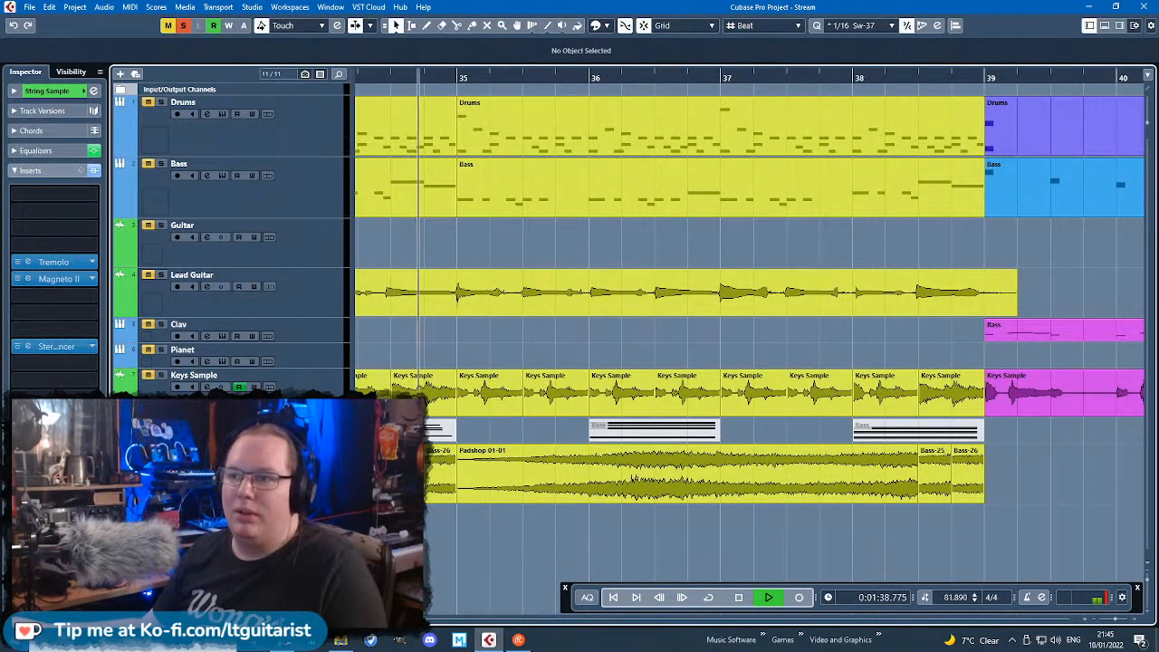
key(space)
Step: Split the Padshop 01-01 clip at bar 36 and one beat after it, and delete the part spanning bar 35
click(497, 469)
key(3)
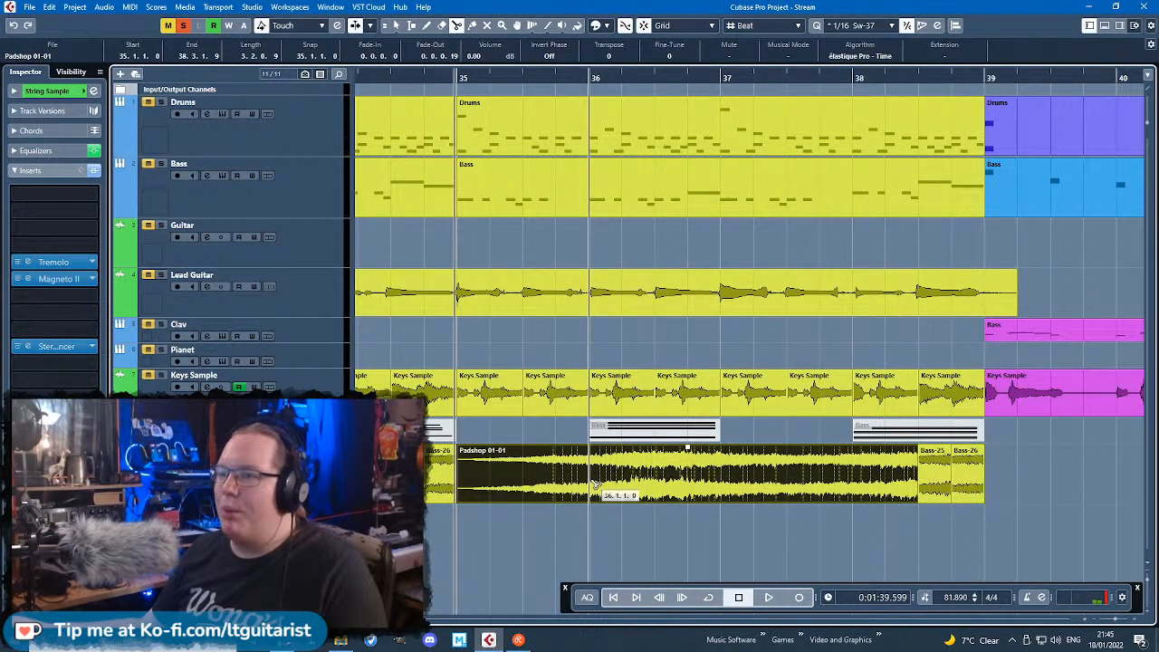
click(594, 484)
click(624, 485)
key(1)
click(568, 487)
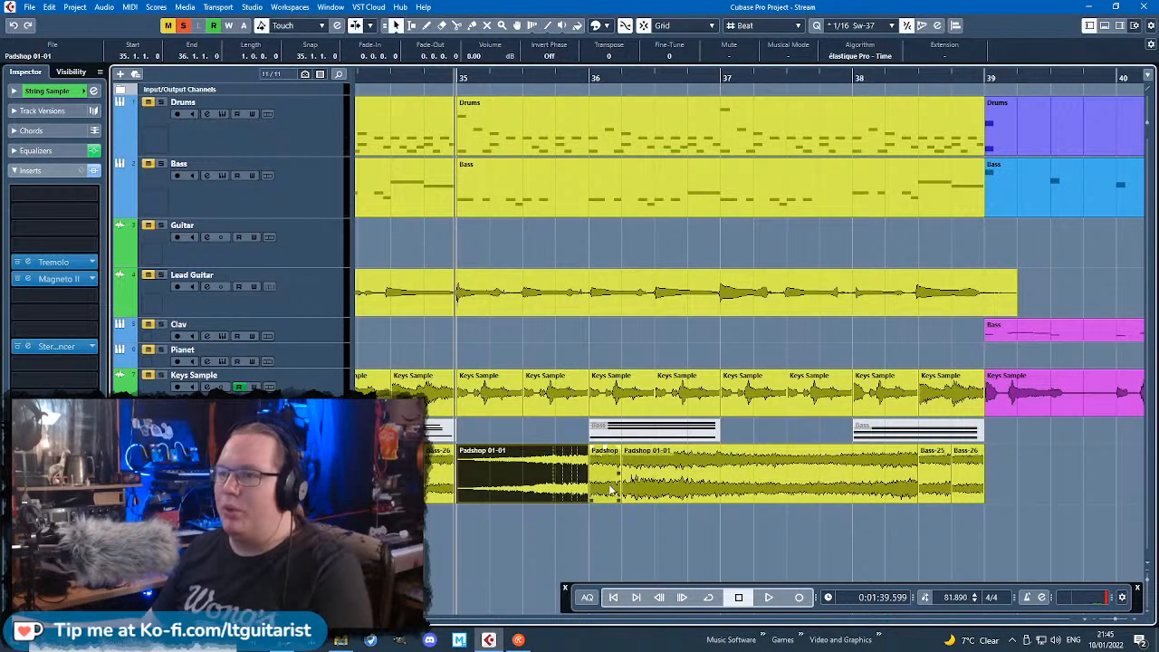
key(Delete)
click(667, 481)
key(Delete)
key(ctrl+z)
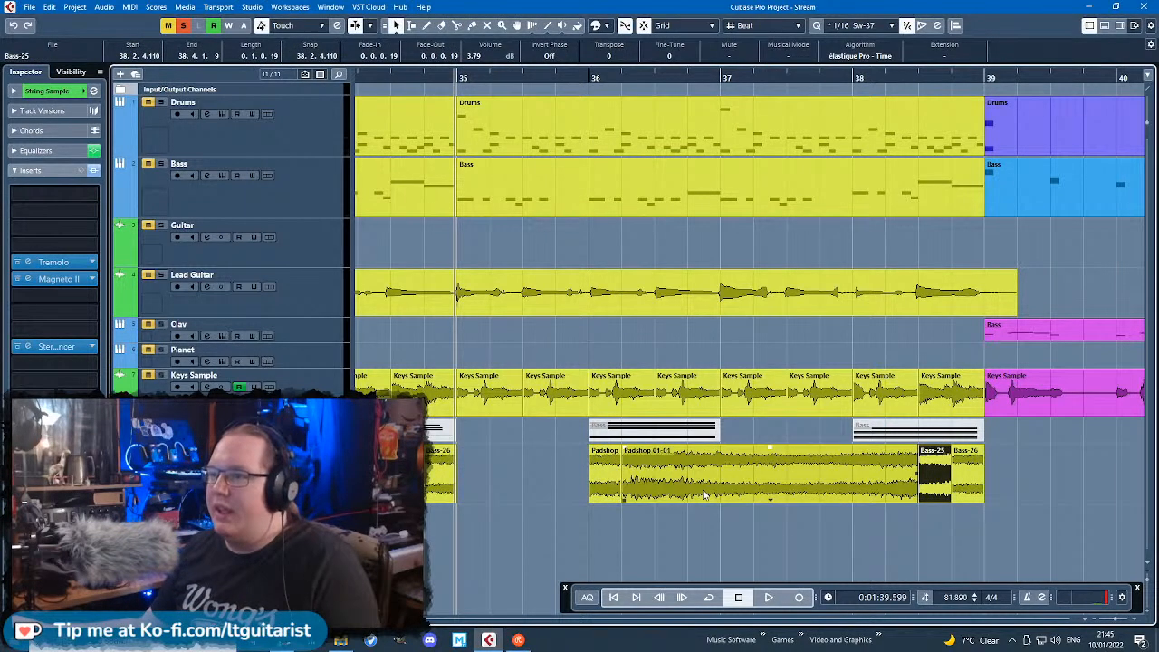
Step: Cut a one-beat piece from the Padshop 01-01 clip at bar 37 and delete the rest of the clip around it
click(724, 489)
key(1)
click(758, 484)
key(1)
key(Delete)
click(774, 486)
key(Delete)
Step: Move the one-beat Padshop piece from bar 36 to the start of bar 35 and duplicate it seven times
drag(611, 472, 481, 464)
key(ctrl+d)
key(ctrl+d)
key(ctrl+d)
key(ctrl+d)
key(ctrl+d)
key(ctrl+d)
key(ctrl+d)
Step: Duplicate the one-beat Padshop piece at bar 37 five times, up to the Bass-25 clip in bar 38
drag(784, 520, 745, 489)
key(ctrl+d)
key(ctrl+d)
key(ctrl+d)
key(ctrl+d)
key(ctrl+d)
Step: Play the soloed String Sample track through the repeated Padshop clips across bars 35 to 38
key(space)
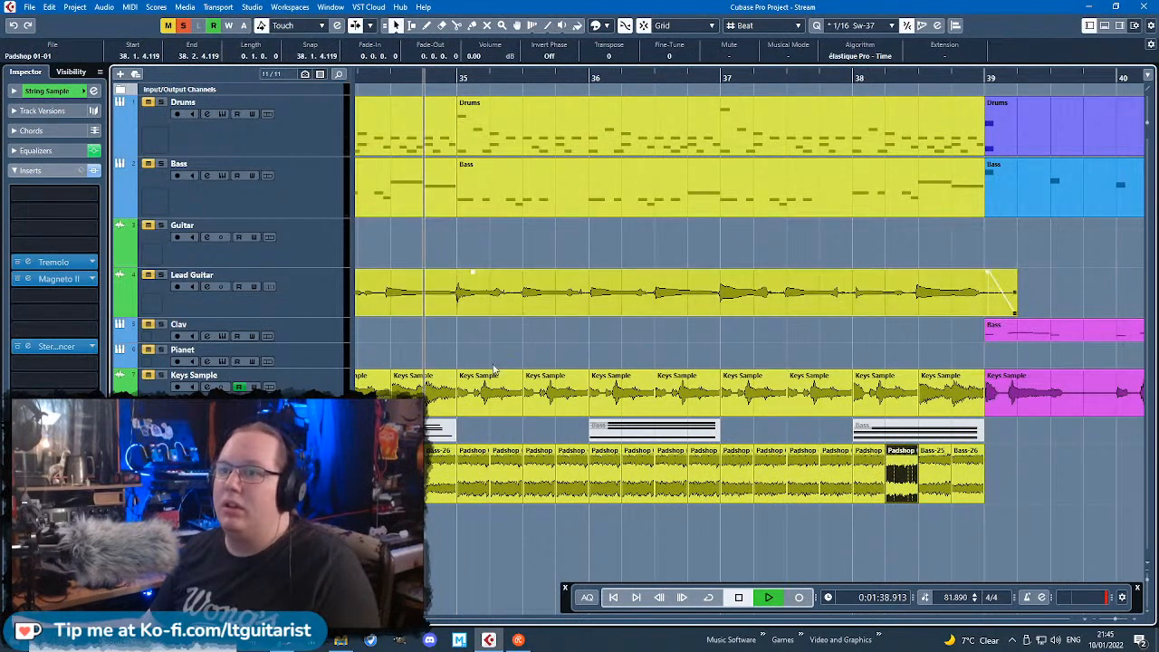
drag(468, 518, 943, 489)
click(875, 552)
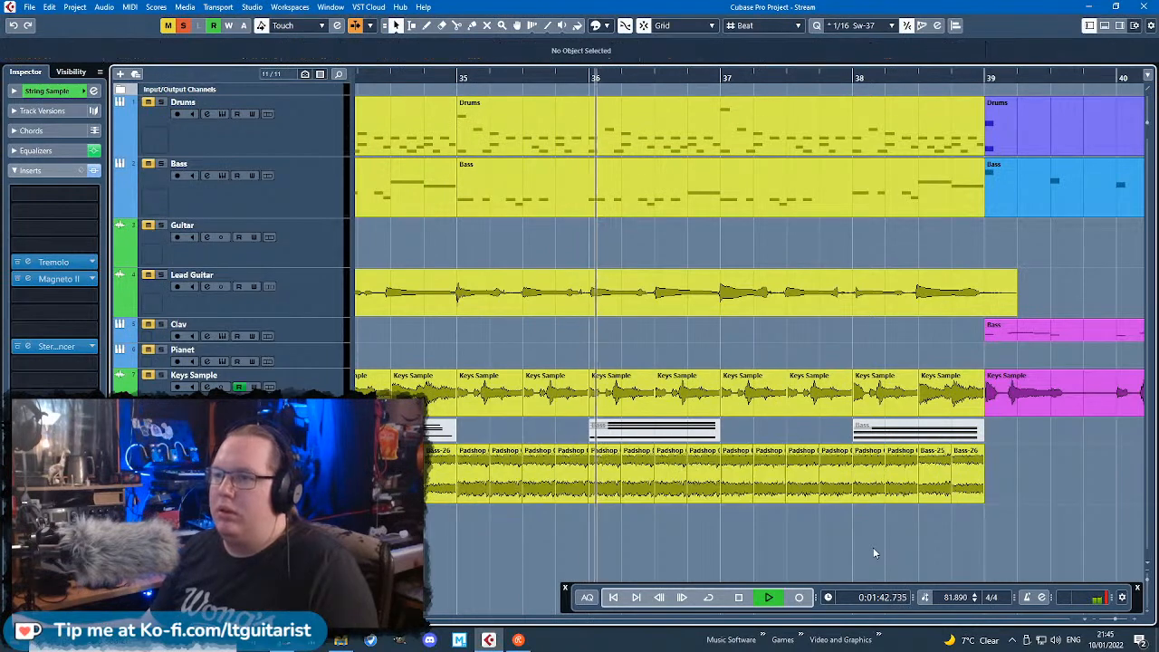
scroll(589, 516, up, 4)
scroll(589, 516, down, 5)
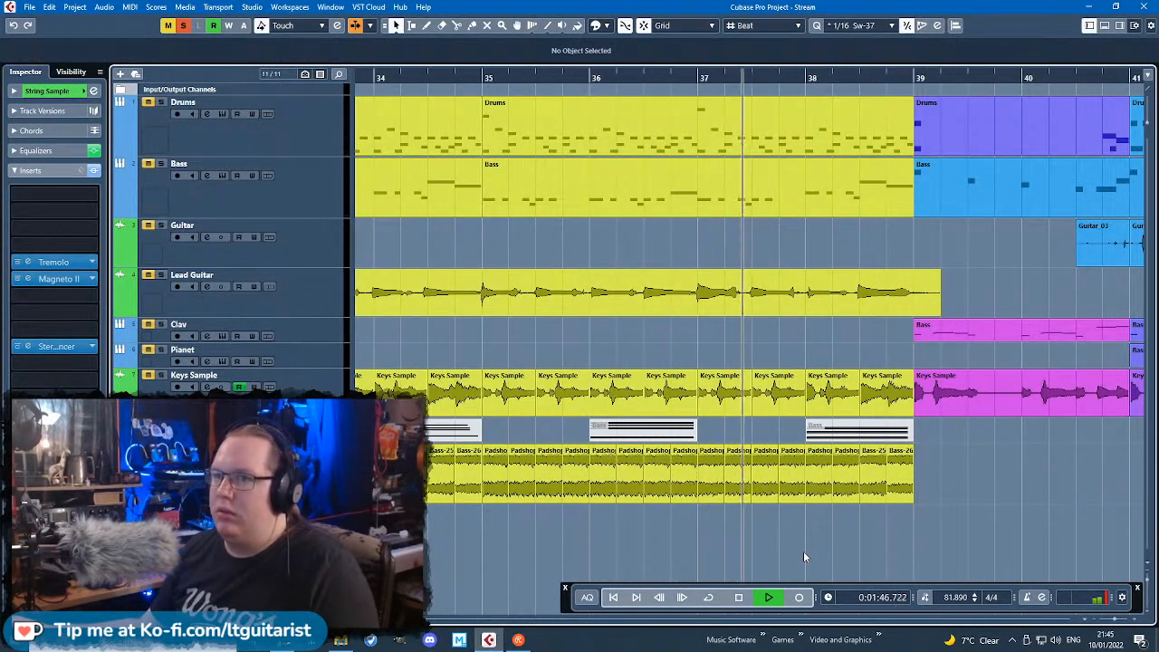
Step: Unsolo the String Sample track and play the full mix from around bar 32
scroll(922, 562, up, 3)
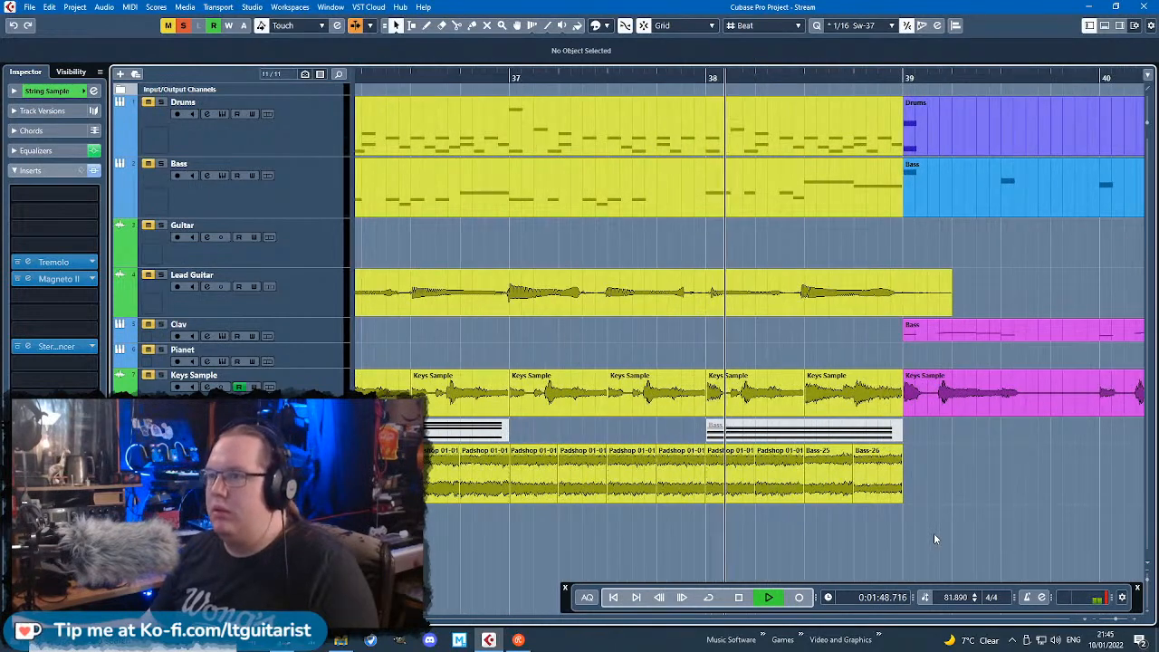
scroll(919, 543, down, 4)
scroll(910, 540, down, 2)
key(s)
click(576, 78)
scroll(889, 507, up, 1)
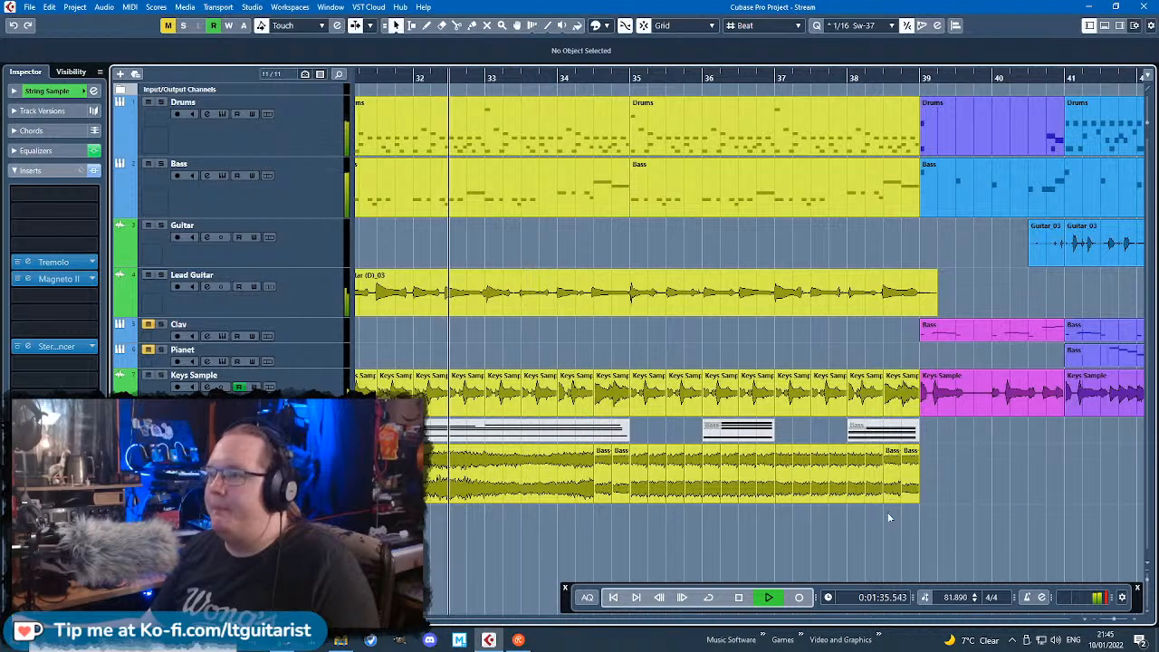
Step: Listen to the repeated Padshop clips in the full mix through bars 35 to 37 and stop playback
scroll(889, 518, up, 2)
drag(867, 525, 738, 450)
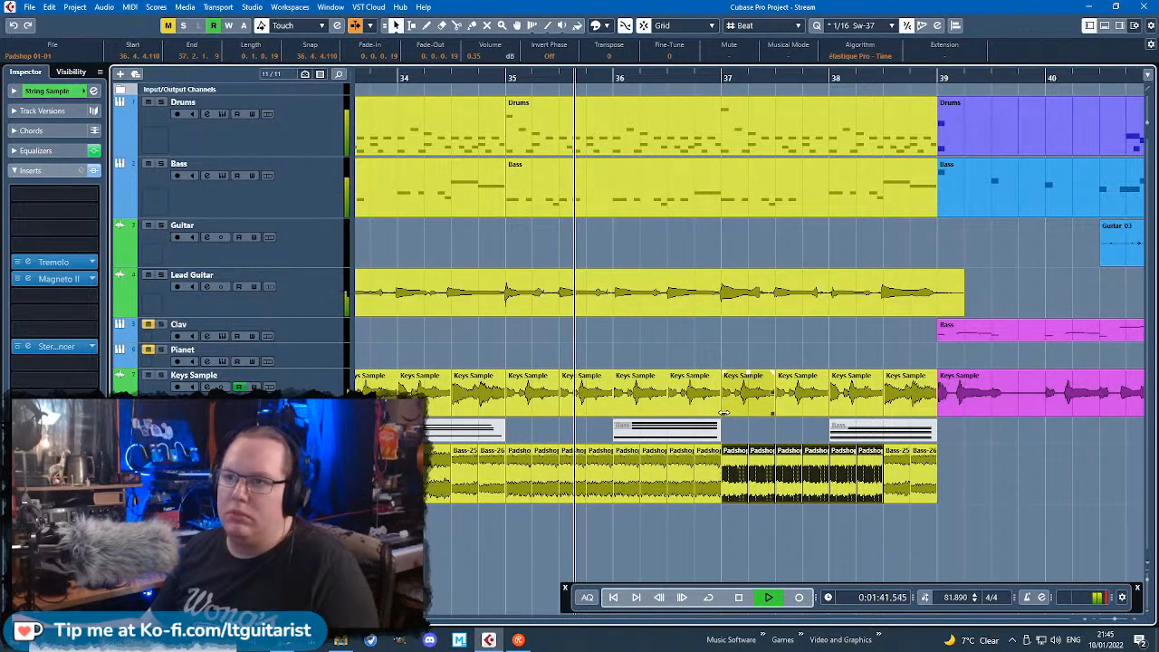
click(716, 544)
scroll(716, 544, down, 3)
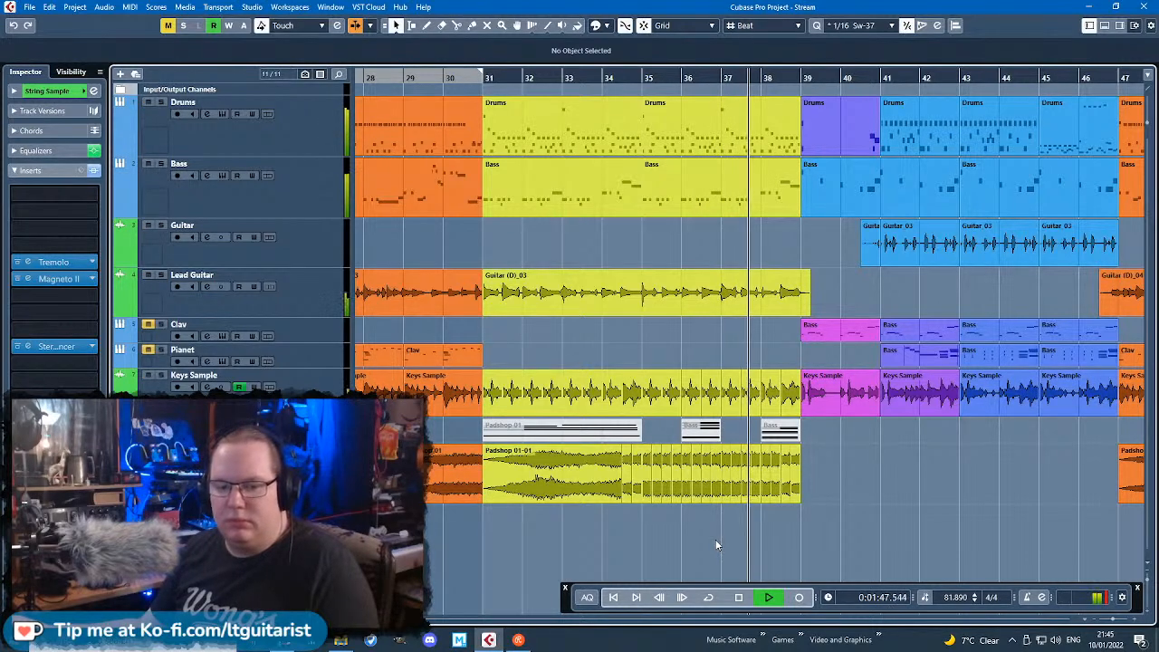
key(space)
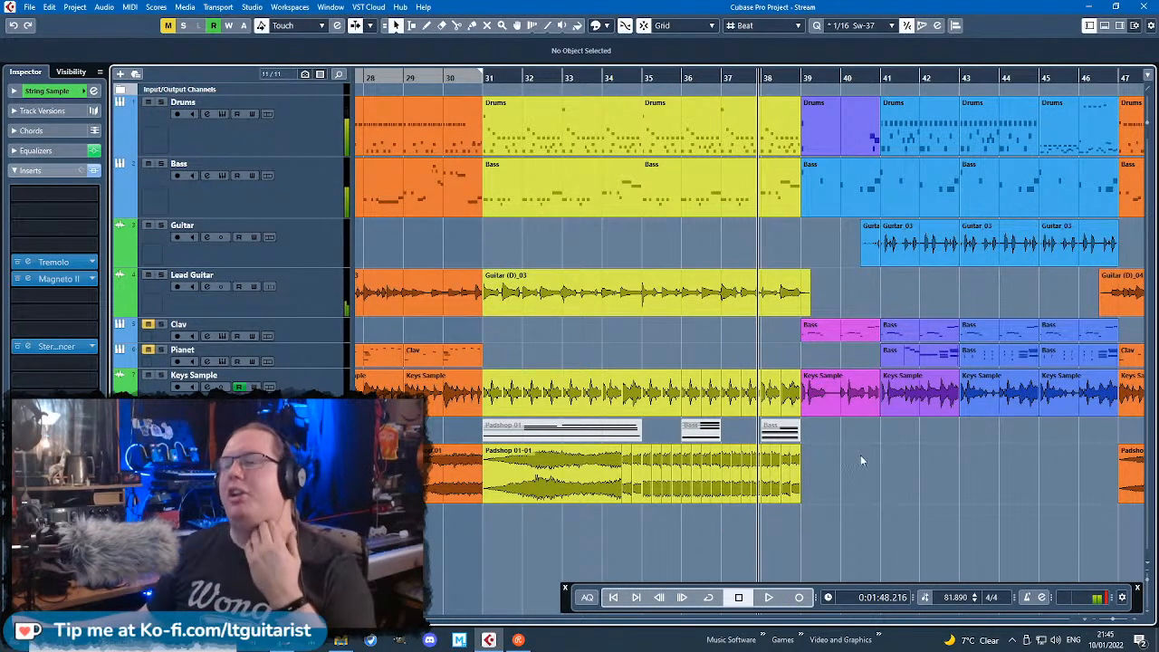
Step: Recolour all the short clips on the String Sample track from bar 35 up to bar 39 amber
drag(623, 79, 546, 76)
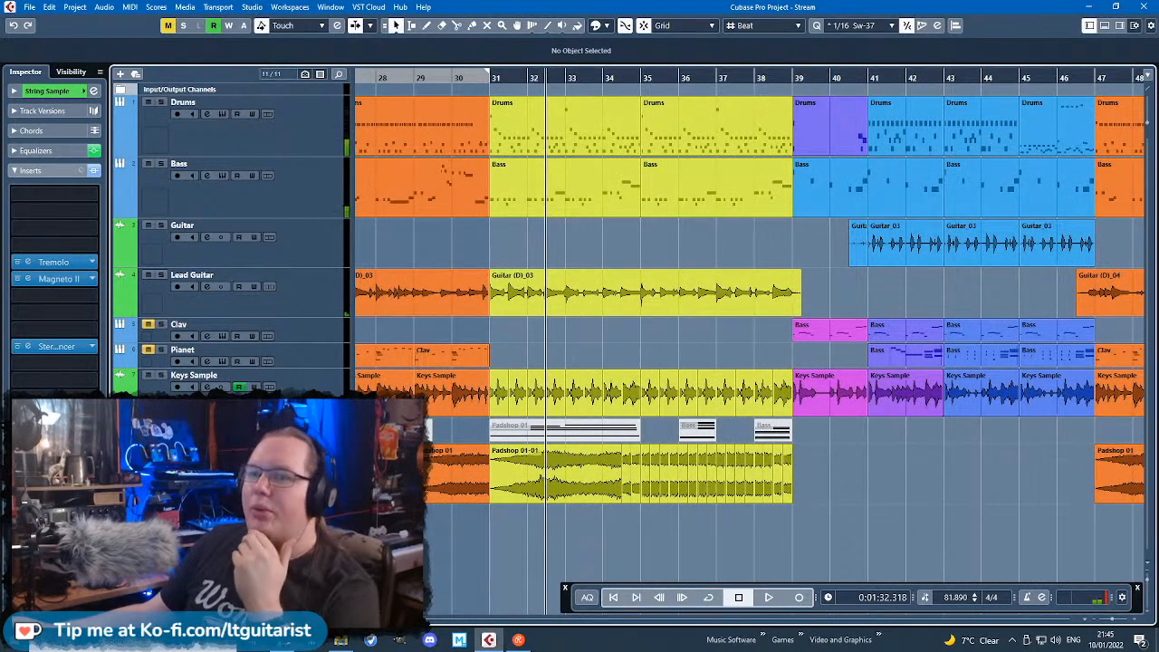
key(Up)
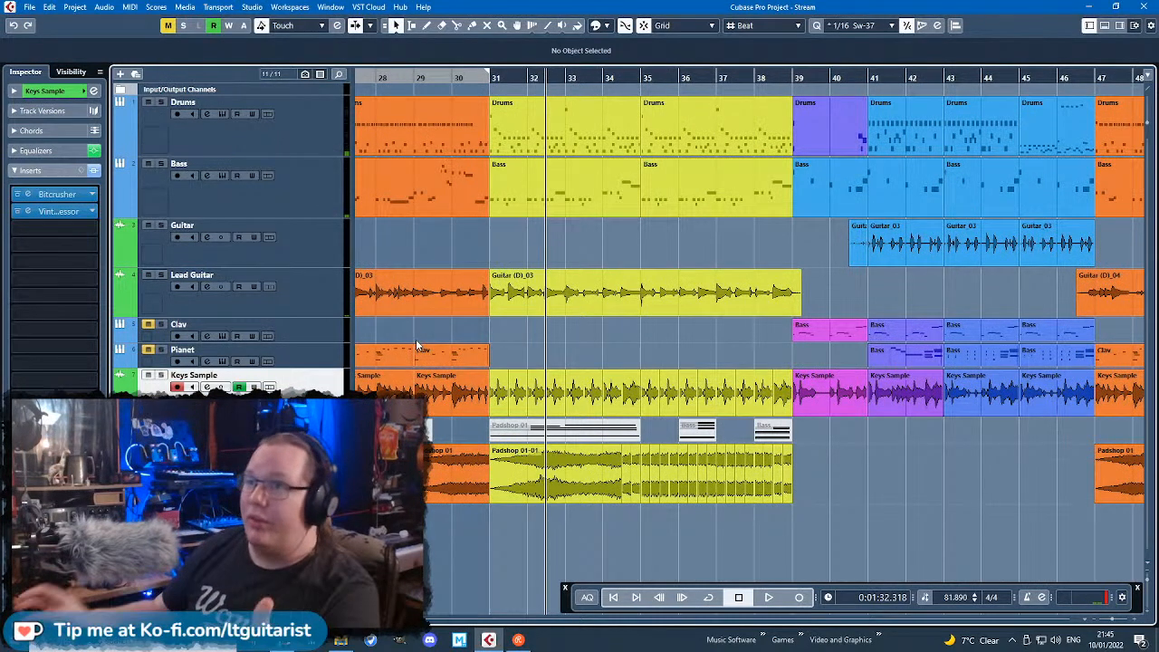
key(Down)
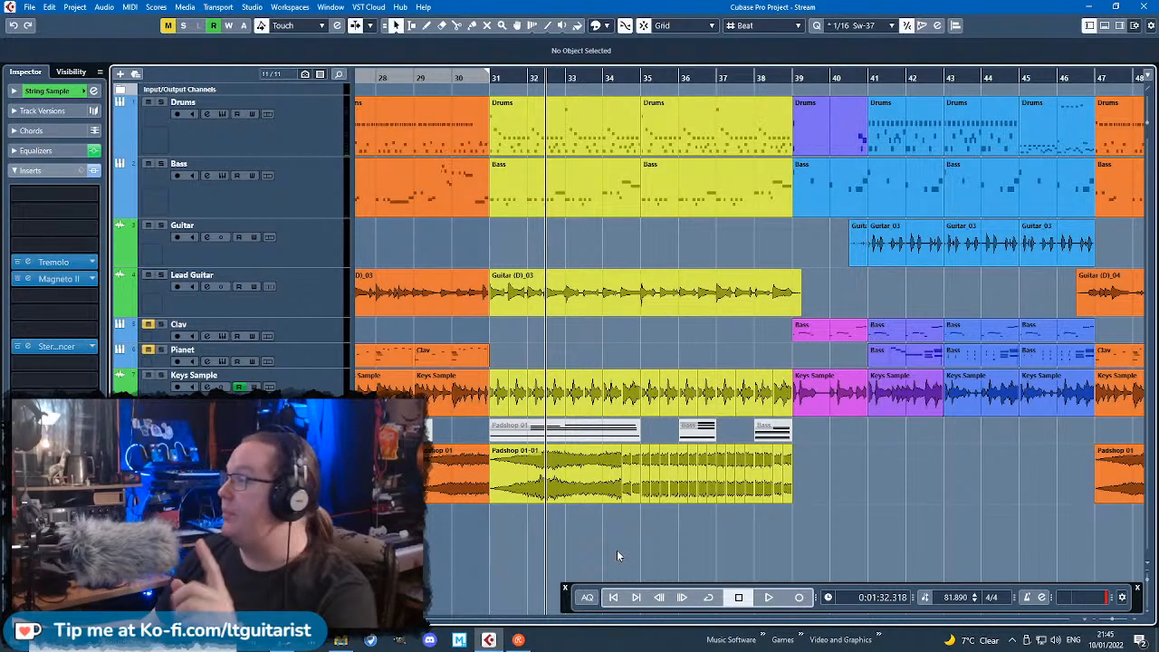
drag(651, 472, 651, 471)
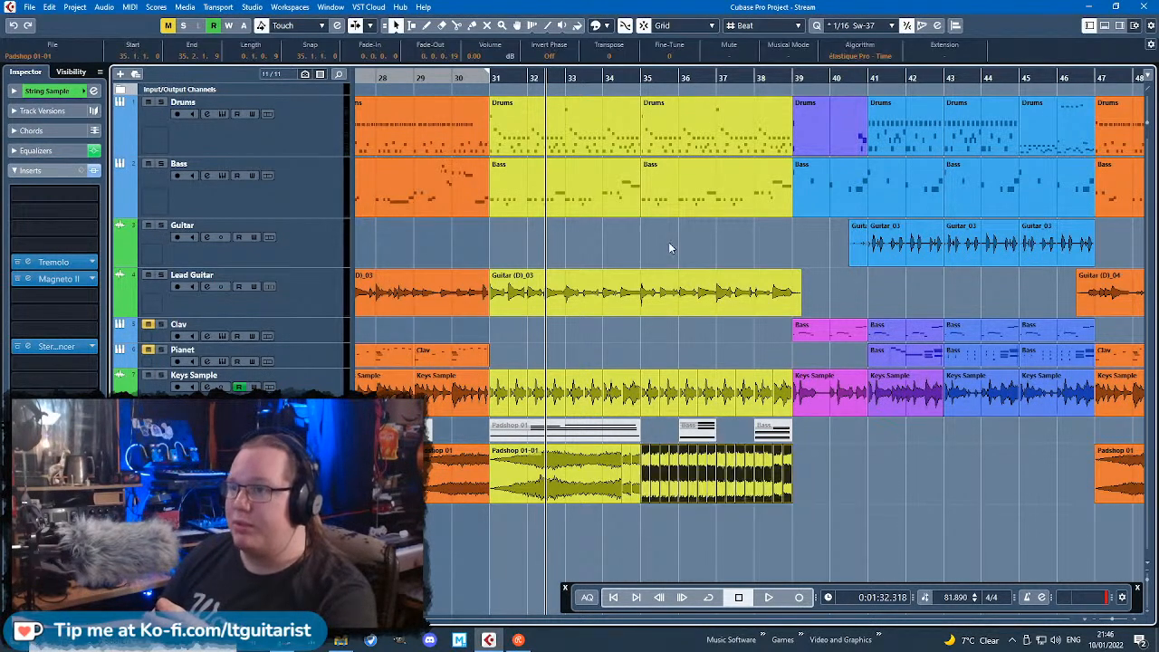
click(631, 26)
click(642, 60)
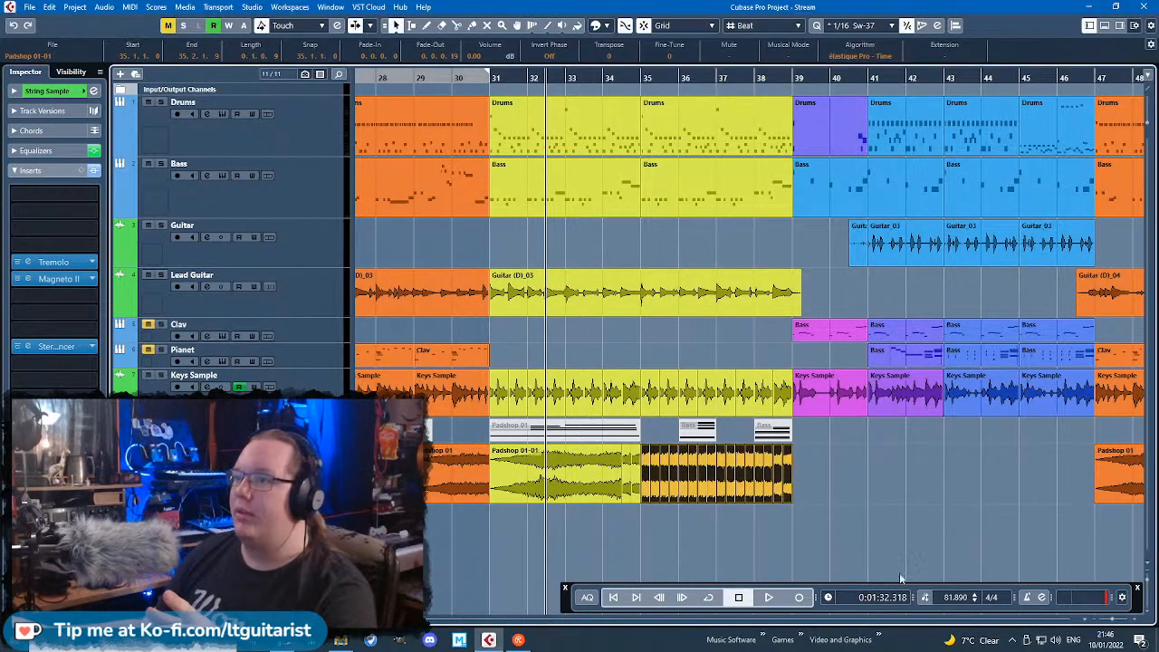
Step: Place the playback position in bar 34 and view the earlier sections of the arrangement
mouse_move(642, 74)
mouse_down()
mouse_move(637, 64)
mouse_move(623, 73)
mouse_up()
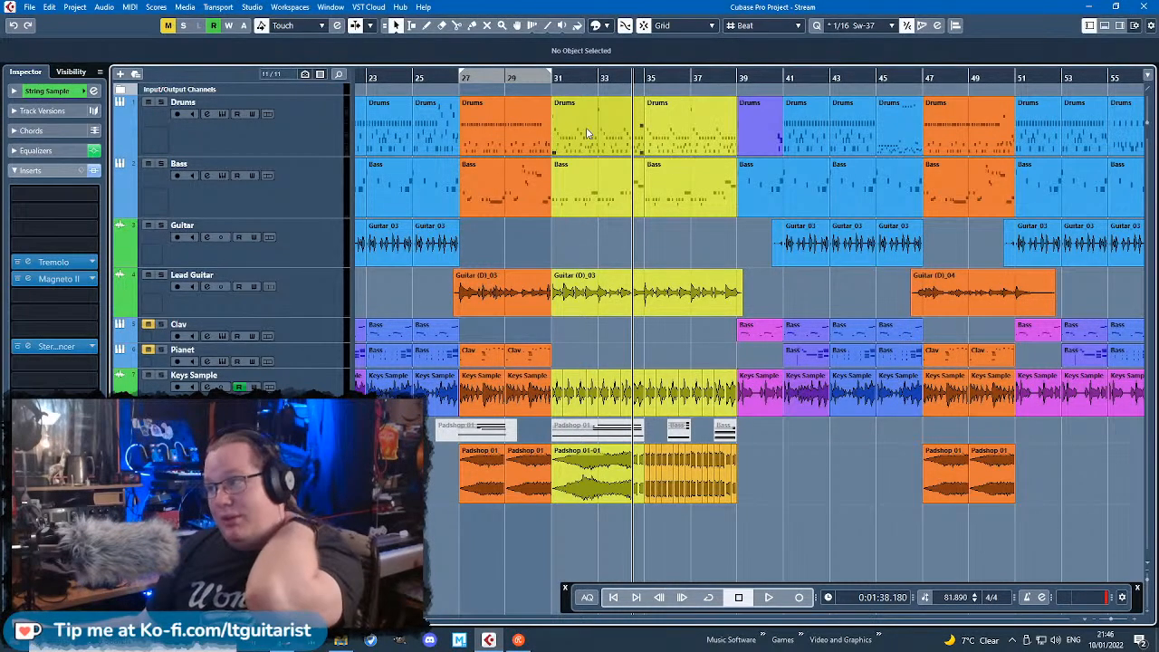
scroll(530, 535, left, 2)
scroll(530, 536, left, 5)
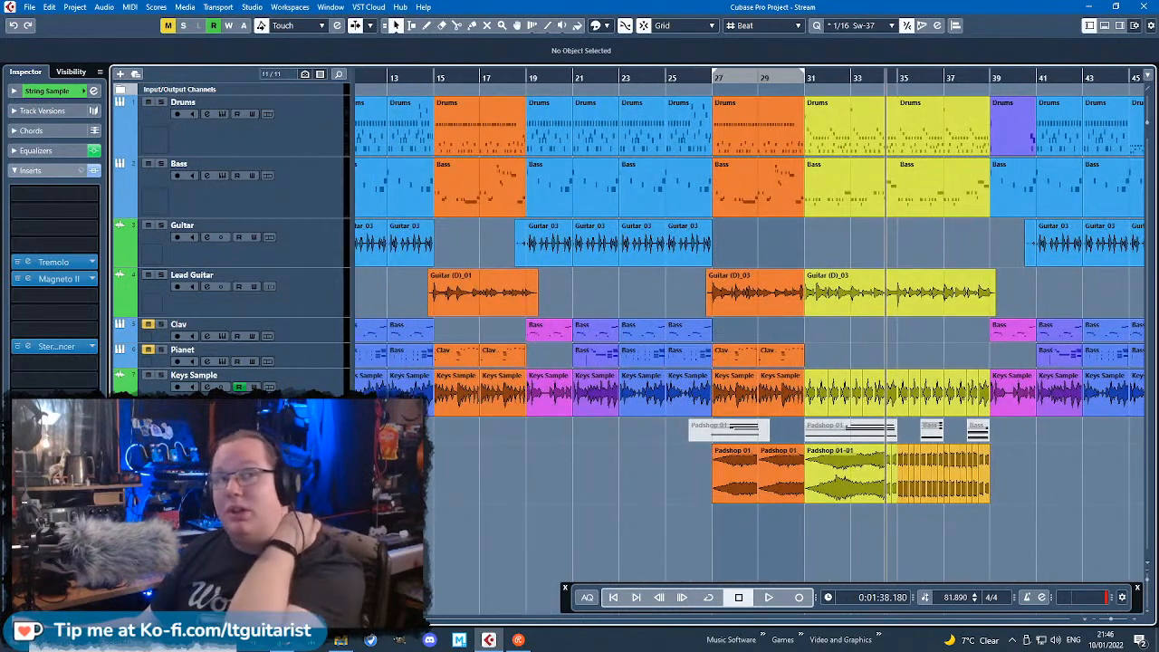